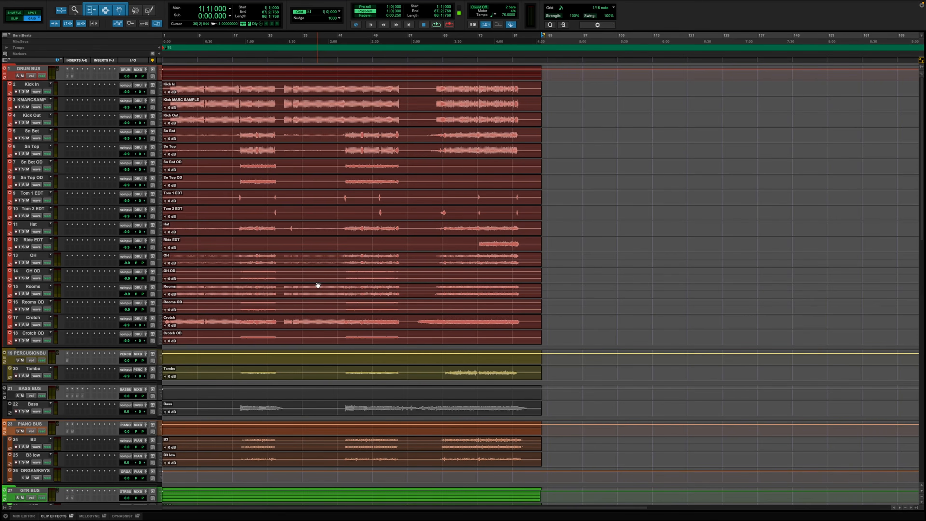
Look over the session's track layout from the drum tracks through the guitars, throws and vocal doubles
{"action": "scroll", "coordinate": [299, 310], "scroll_direction": "down", "scroll_amount": 1}
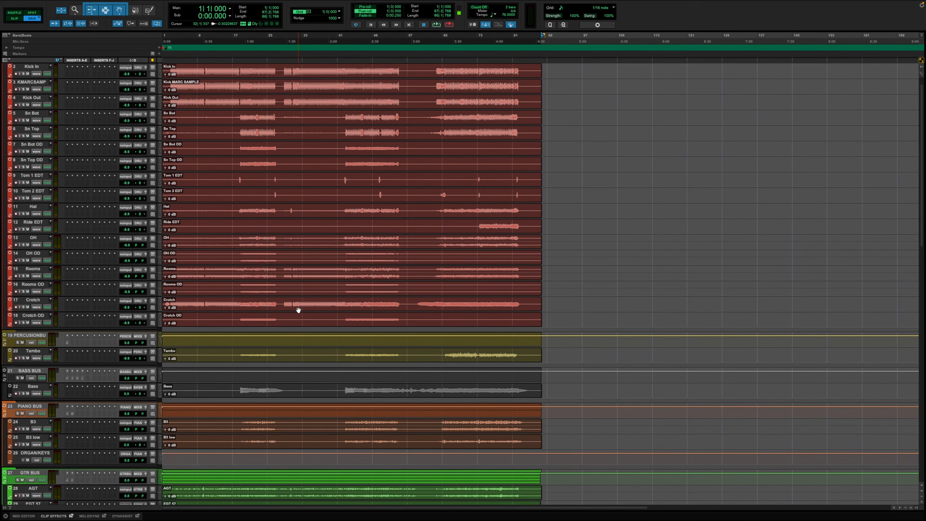
{"action": "scroll", "coordinate": [299, 310], "scroll_direction": "down", "scroll_amount": 3}
{"action": "scroll", "coordinate": [298, 308], "scroll_direction": "down", "scroll_amount": 10}
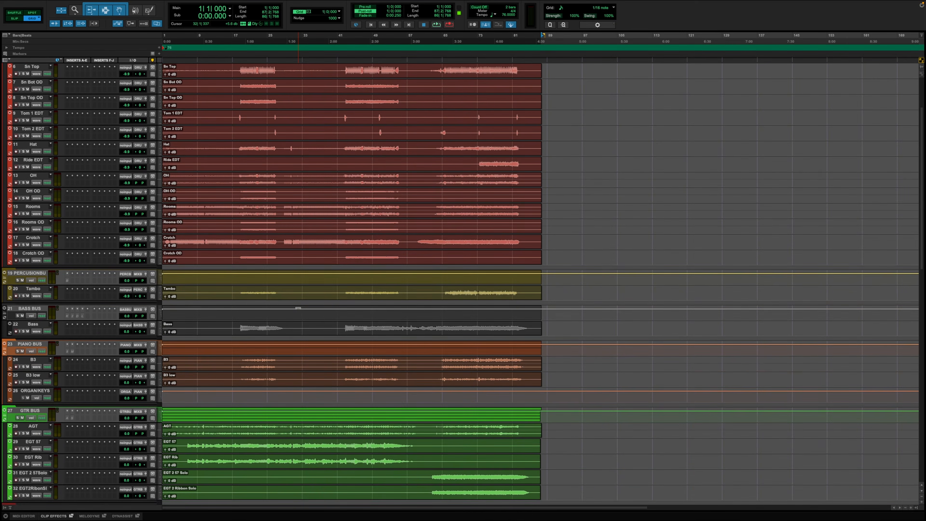
{"action": "scroll", "coordinate": [298, 310], "scroll_direction": "down", "scroll_amount": 4}
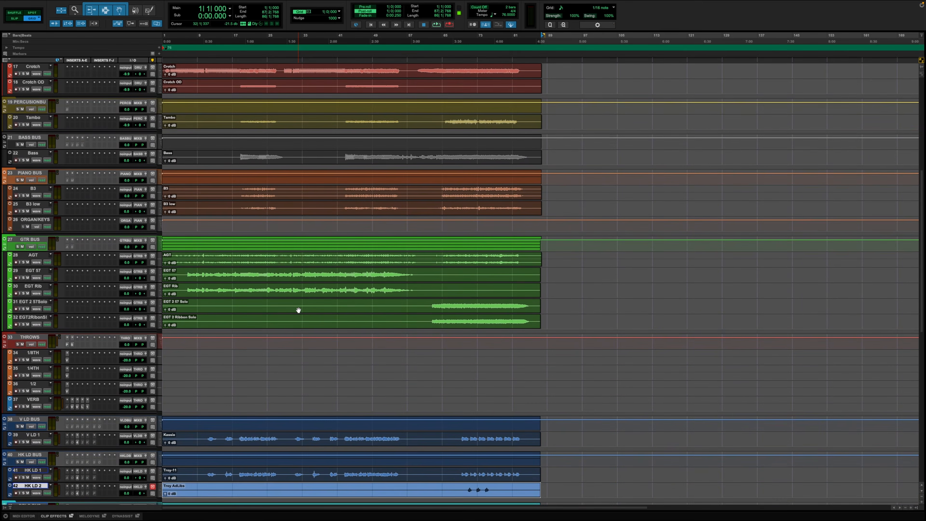
{"action": "scroll", "coordinate": [298, 309], "scroll_direction": "down", "scroll_amount": 3}
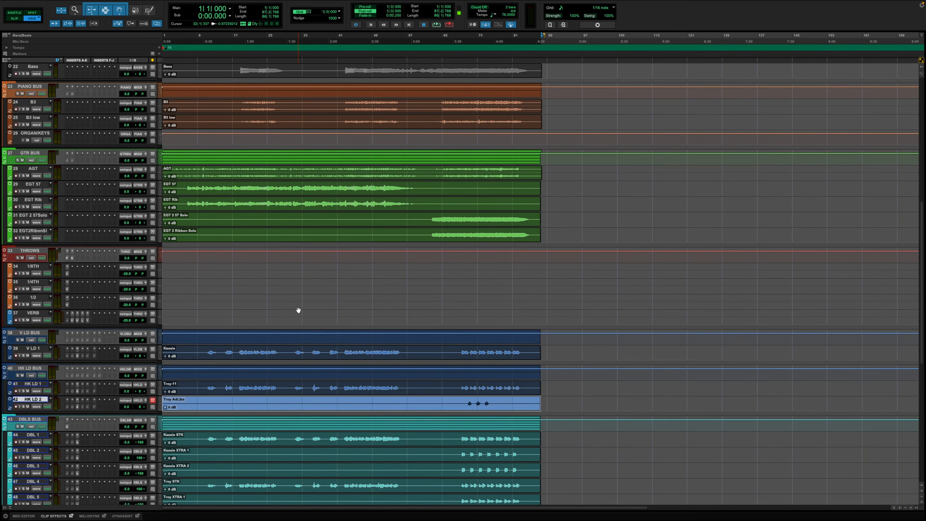
{"action": "scroll", "coordinate": [299, 310], "scroll_direction": "down", "scroll_amount": 3}
{"action": "scroll", "coordinate": [298, 310], "scroll_direction": "down", "scroll_amount": 8}
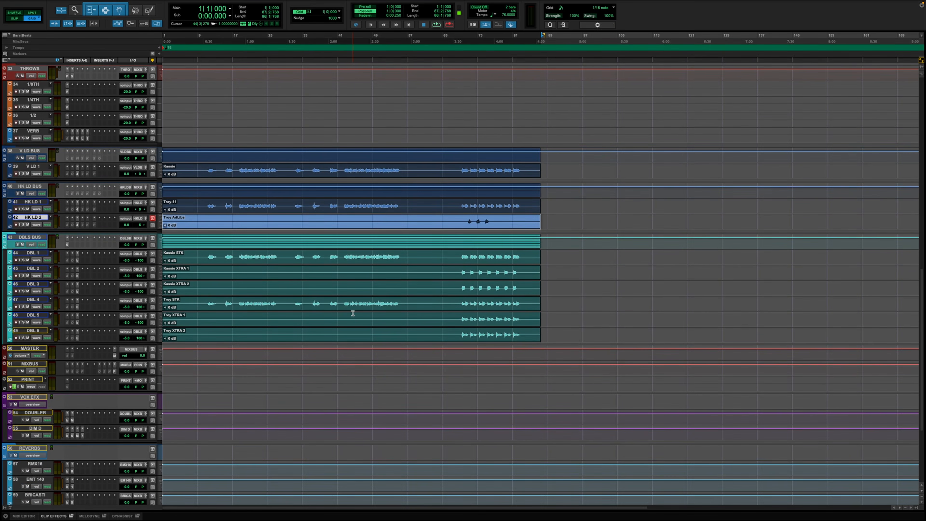
{"action": "scroll", "coordinate": [353, 315], "scroll_direction": "up", "scroll_amount": 3}
{"action": "scroll", "coordinate": [353, 315], "scroll_direction": "up", "scroll_amount": 20}
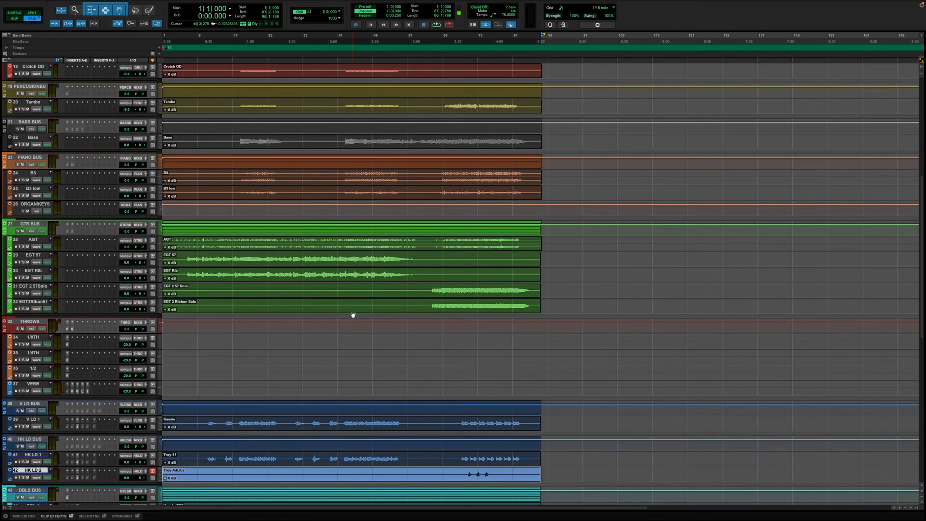
{"action": "scroll", "coordinate": [352, 314], "scroll_direction": "up", "scroll_amount": 5}
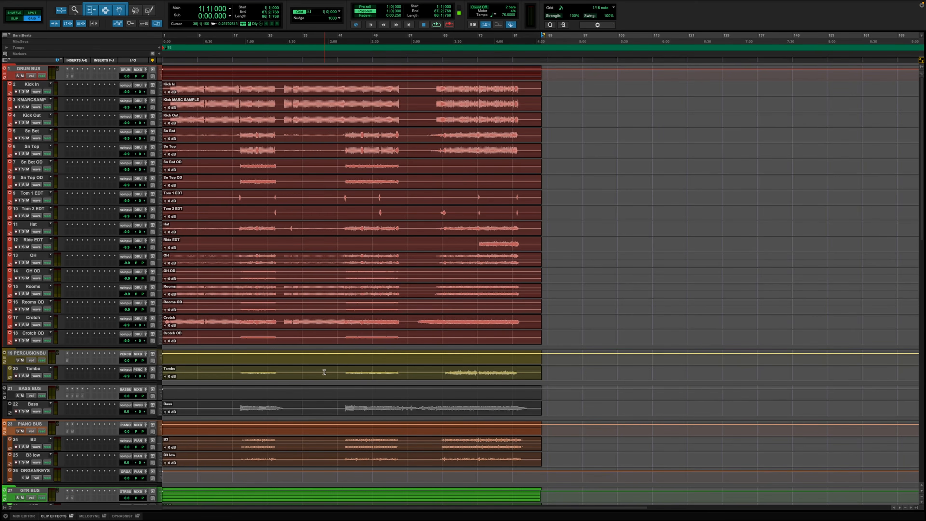
Review every track group from the drums through the vocals to the master, reverb and delay tracks
{"action": "scroll", "coordinate": [316, 376], "scroll_direction": "down", "scroll_amount": 2}
{"action": "scroll", "coordinate": [316, 374], "scroll_direction": "down", "scroll_amount": 1}
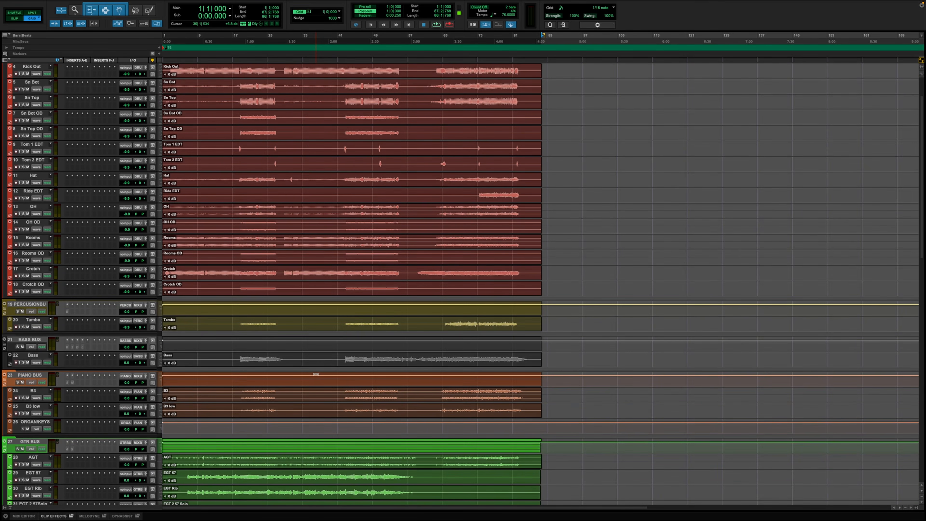
{"action": "scroll", "coordinate": [316, 374], "scroll_direction": "down", "scroll_amount": 1}
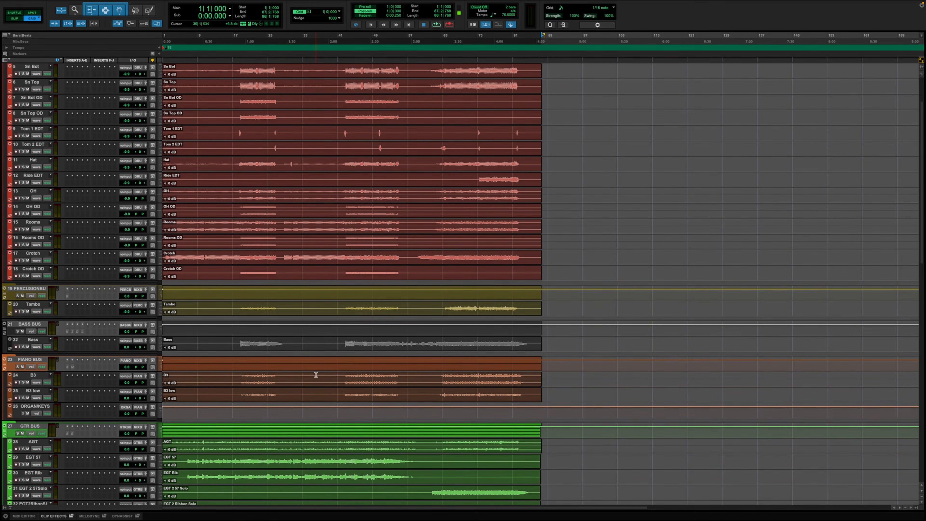
{"action": "scroll", "coordinate": [316, 374], "scroll_direction": "down", "scroll_amount": 8}
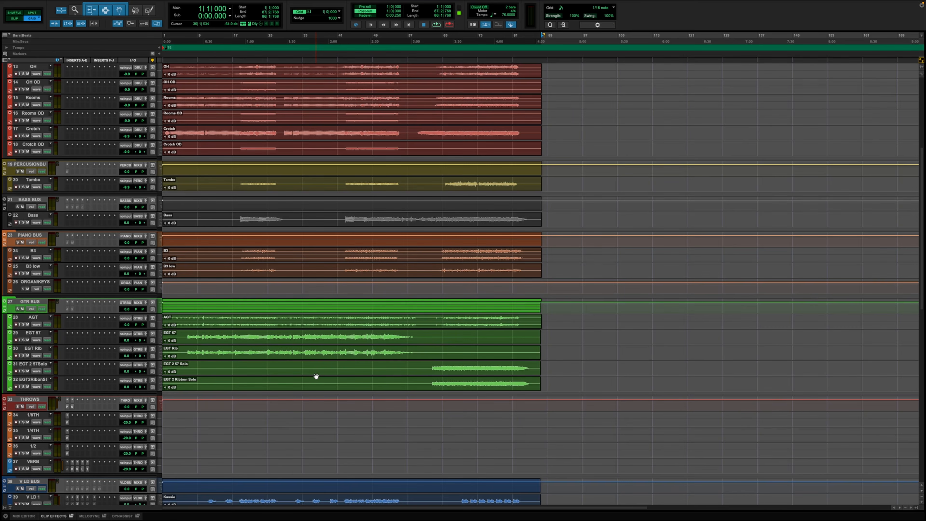
{"action": "scroll", "coordinate": [316, 376], "scroll_direction": "down", "scroll_amount": 12}
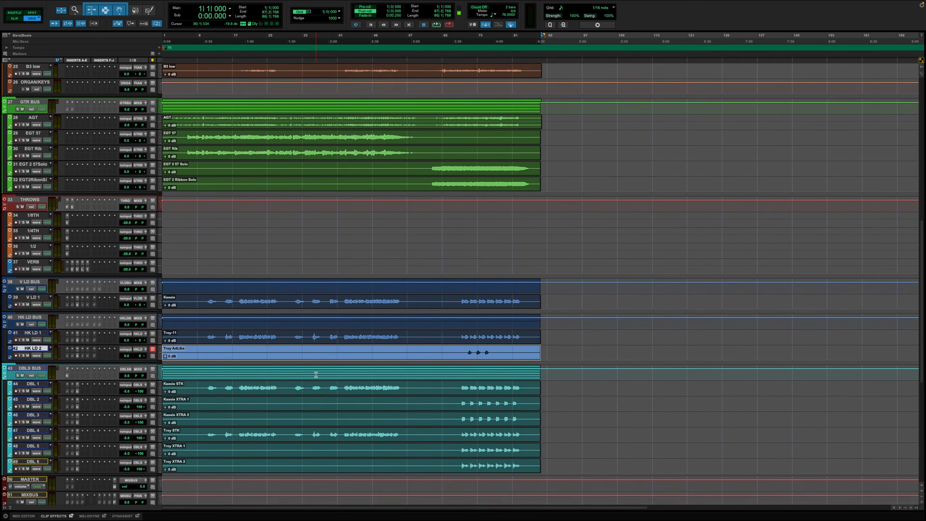
{"action": "scroll", "coordinate": [315, 374], "scroll_direction": "down", "scroll_amount": 7}
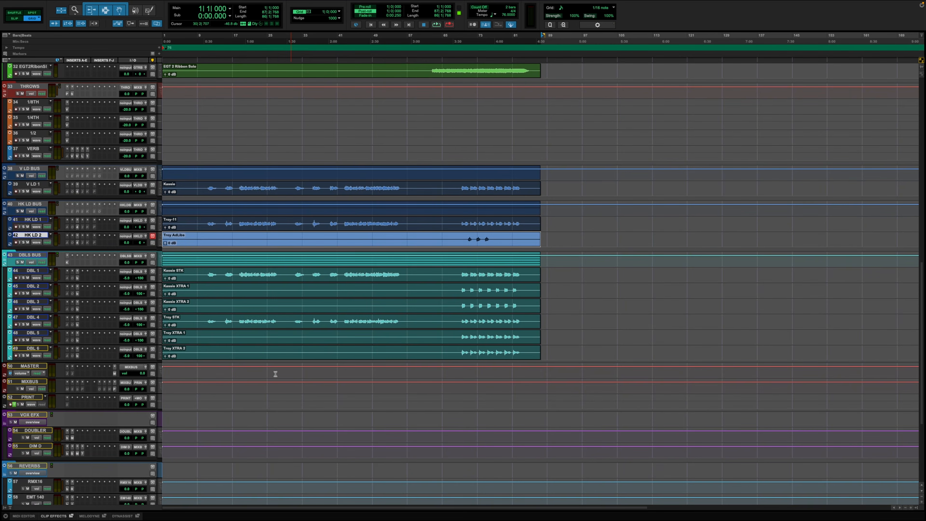
{"action": "scroll", "coordinate": [381, 330], "scroll_direction": "up", "scroll_amount": 20}
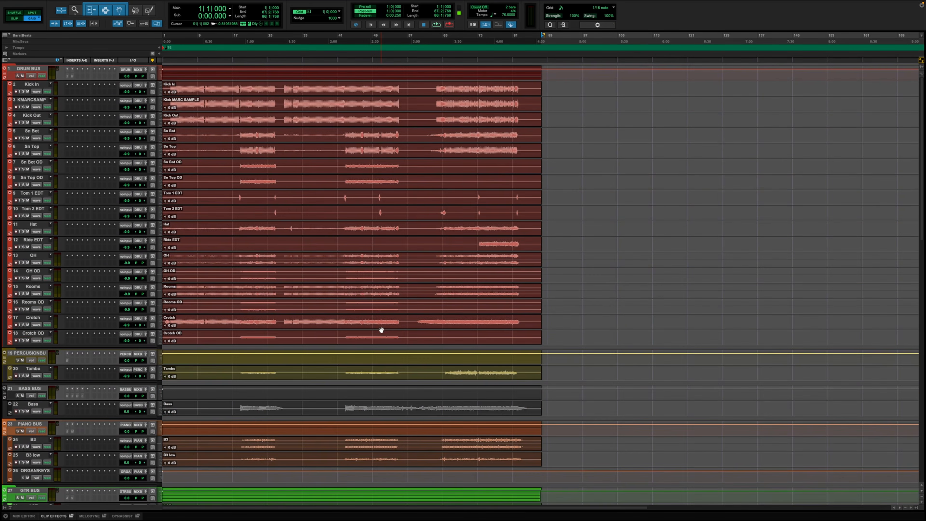
{"action": "scroll", "coordinate": [381, 330], "scroll_direction": "down", "scroll_amount": 20}
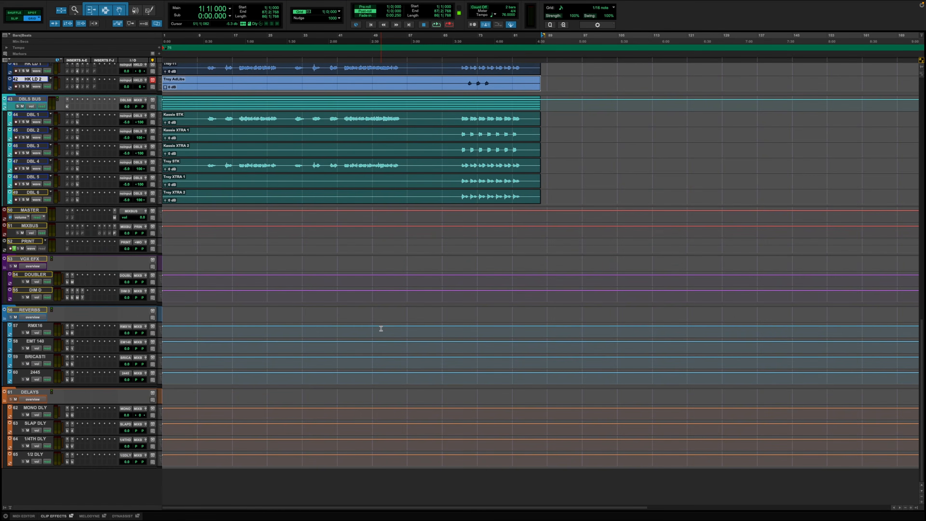
{"action": "scroll", "coordinate": [381, 328], "scroll_direction": "up", "scroll_amount": 13}
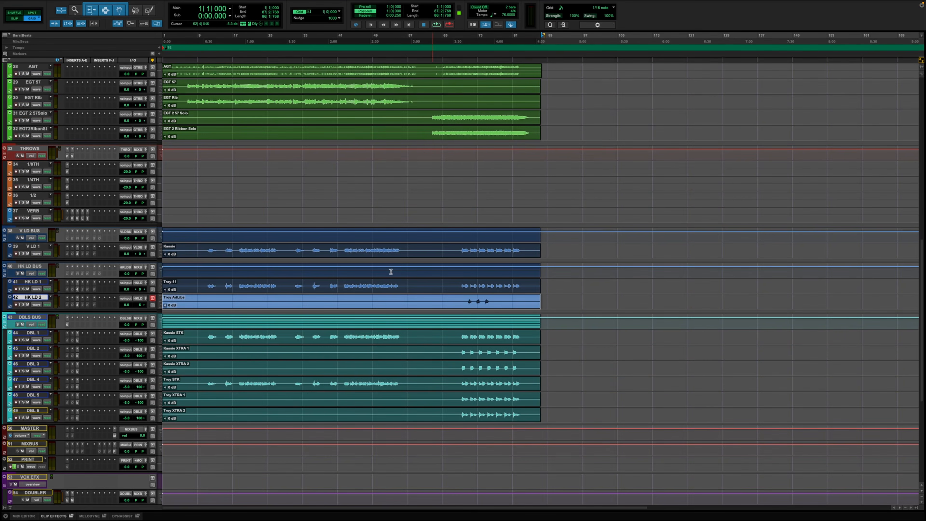
Deselect the HK LD 2 vocal track
{"action": "left_click", "coordinate": [45, 299]}
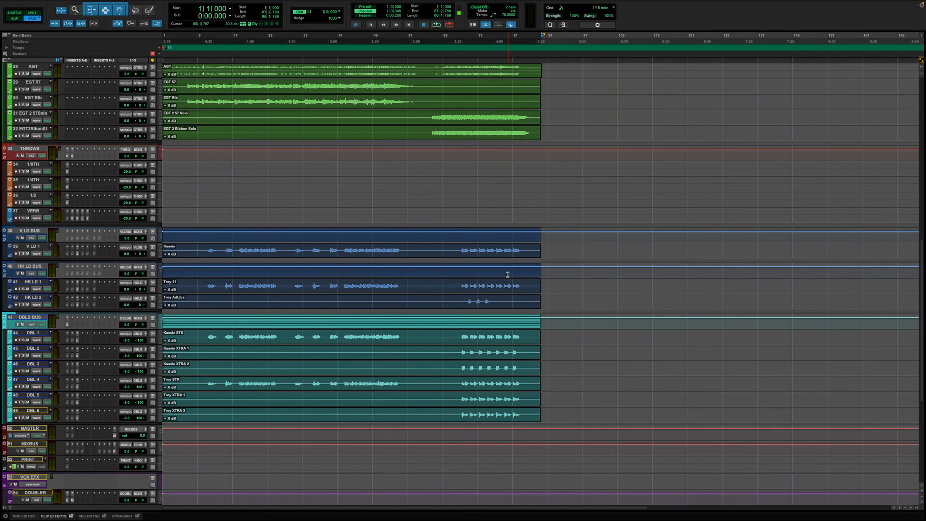
{"action": "scroll", "coordinate": [507, 275], "scroll_direction": "down", "scroll_amount": 3}
{"action": "scroll", "coordinate": [507, 274], "scroll_direction": "down", "scroll_amount": 4}
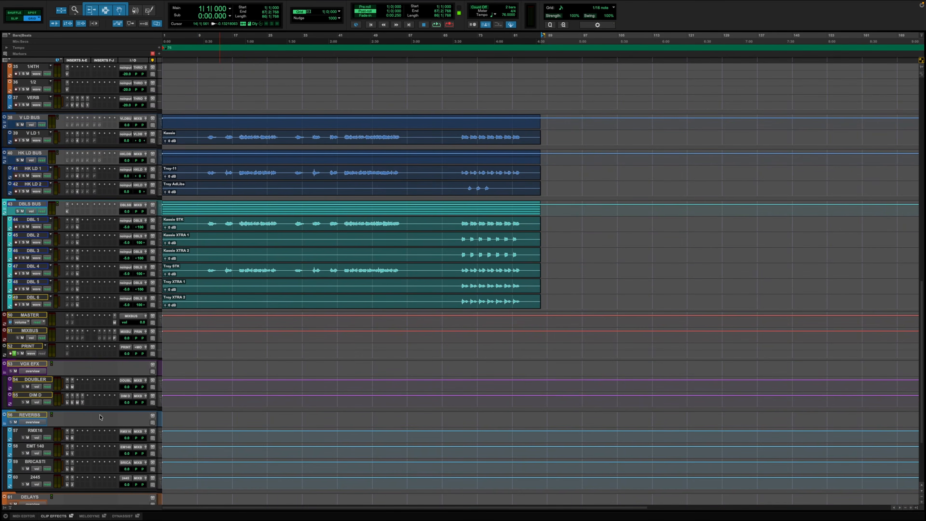
{"action": "scroll", "coordinate": [118, 311], "scroll_direction": "down", "scroll_amount": 4}
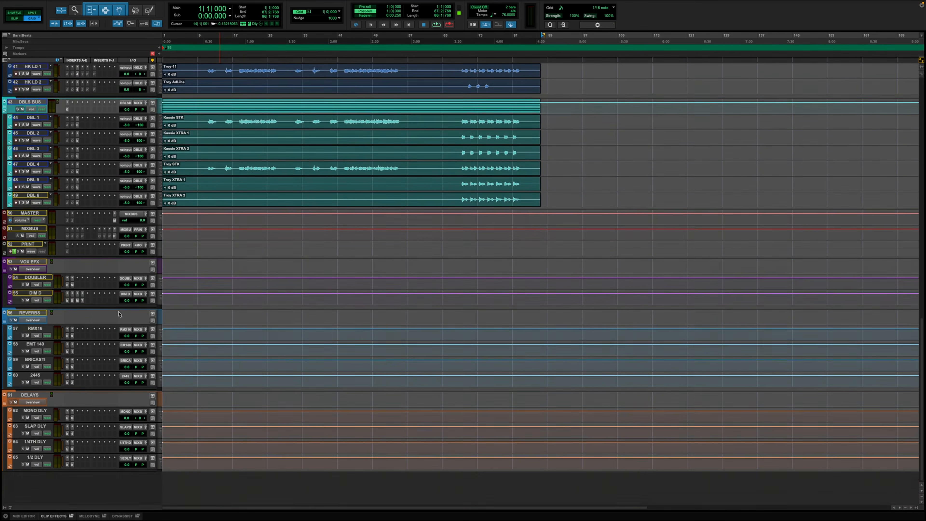
{"action": "scroll", "coordinate": [119, 314], "scroll_direction": "up", "scroll_amount": 20}
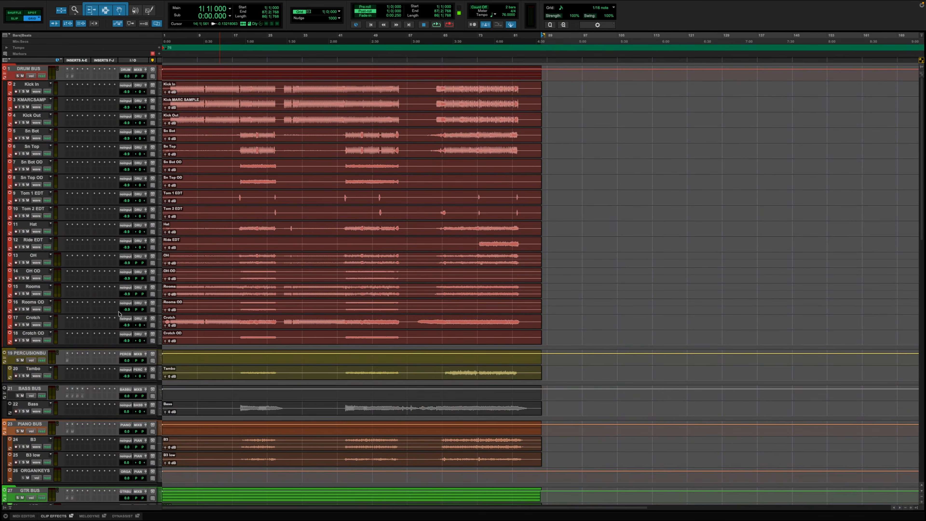
{"action": "scroll", "coordinate": [336, 272], "scroll_direction": "down", "scroll_amount": 2}
{"action": "scroll", "coordinate": [336, 272], "scroll_direction": "up", "scroll_amount": 2}
Select the Kick In, Crotch OD, Tambo, Bass, B3, B3 low and ORGAN/KEYS tracks together
{"action": "left_click", "coordinate": [34, 84]}
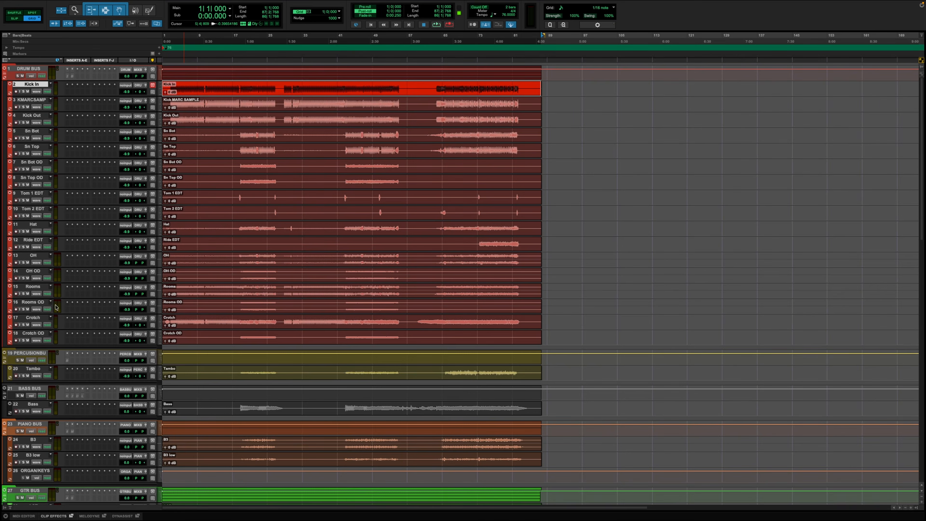
{"action": "left_click", "coordinate": [34, 332], "text": "ctrl"}
{"action": "left_click", "coordinate": [40, 368], "text": "ctrl"}
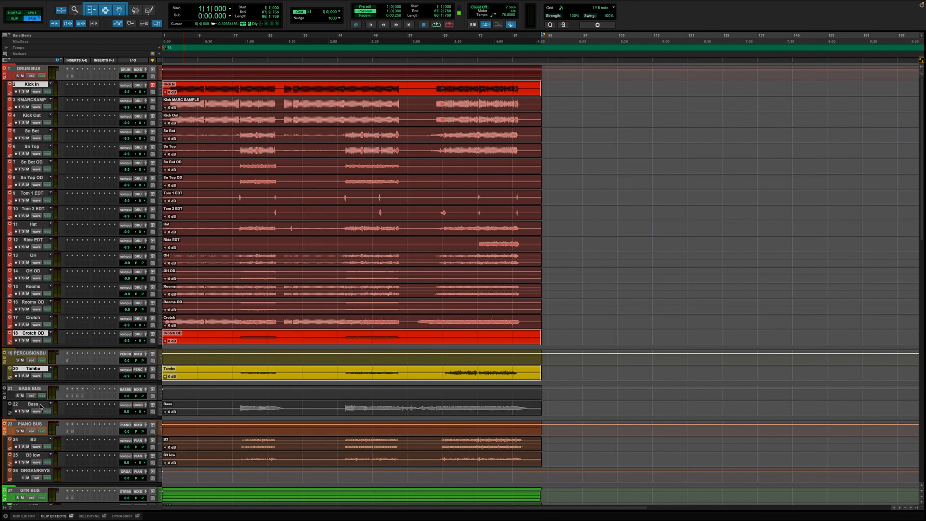
{"action": "left_click", "coordinate": [40, 405], "text": "ctrl"}
{"action": "left_click", "coordinate": [43, 439], "text": "ctrl"}
{"action": "left_click", "coordinate": [41, 456], "text": "ctrl"}
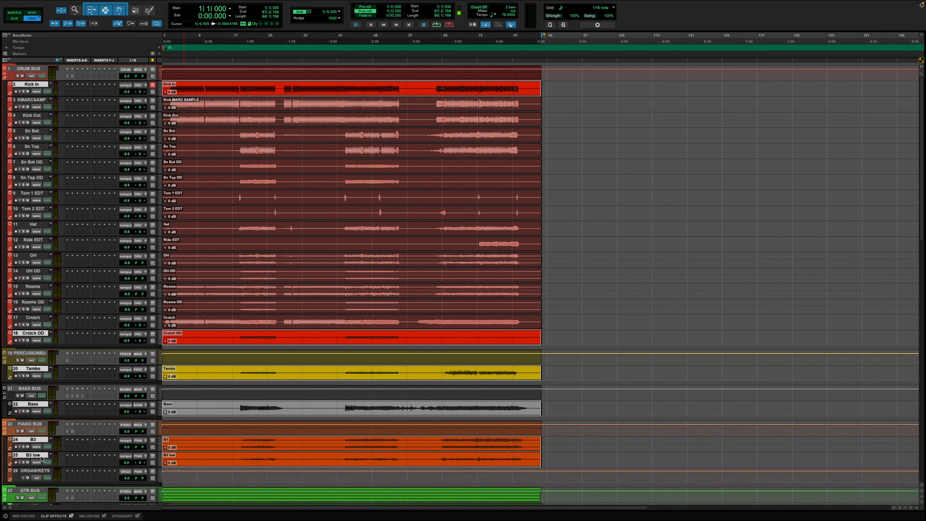
{"action": "left_click", "coordinate": [41, 470], "text": "ctrl"}
Add the guitar tracks AGT, EGT 57, EGT Rib, EGT 2 57Solo and EGT2RibonSl to the track selection
{"action": "scroll", "coordinate": [41, 470], "scroll_direction": "down", "scroll_amount": 10}
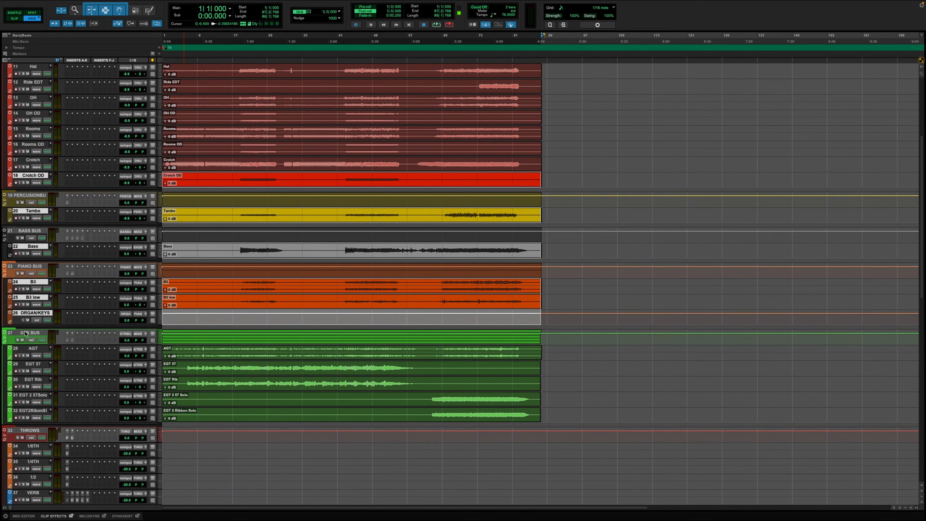
{"action": "left_click", "coordinate": [33, 349], "text": "ctrl"}
{"action": "left_click", "coordinate": [33, 364], "text": "ctrl"}
{"action": "left_click", "coordinate": [34, 379], "text": "ctrl"}
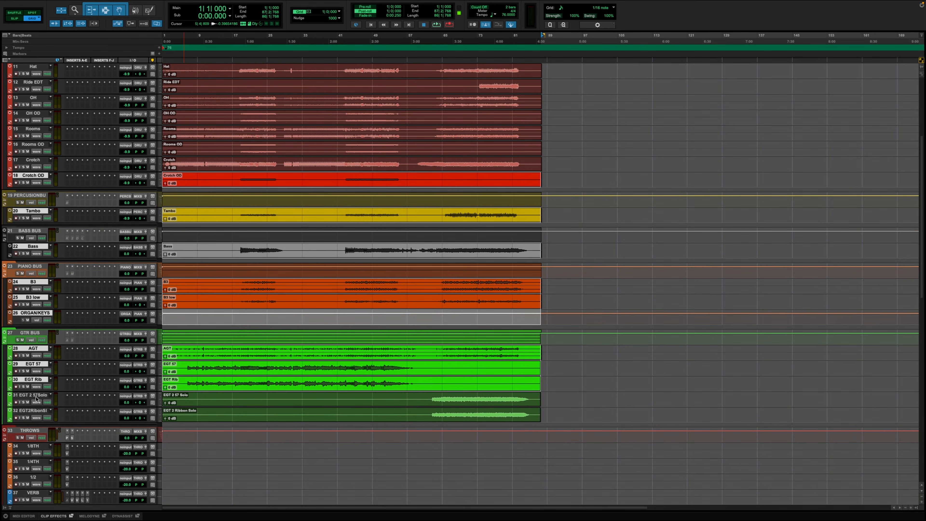
{"action": "left_click", "coordinate": [35, 395], "text": "ctrl"}
{"action": "left_click", "coordinate": [34, 410], "text": "ctrl"}
Add the lead vocal tracks V LD 1, HK LD 1 and HK LD 2 to the selection, leaving out the throw tracks
{"action": "scroll", "coordinate": [66, 385], "scroll_direction": "down", "scroll_amount": 6}
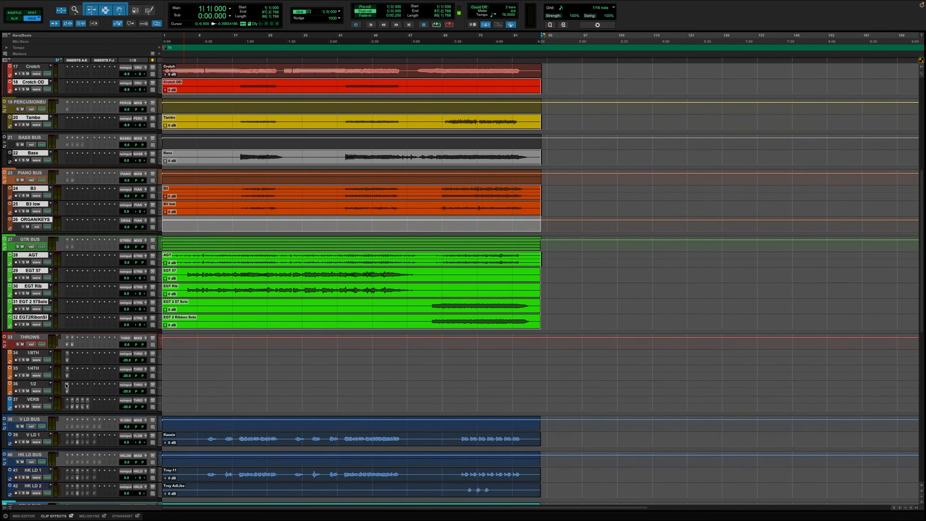
{"action": "left_click", "coordinate": [34, 354], "text": "ctrl"}
{"action": "left_click", "coordinate": [34, 355], "text": "ctrl"}
{"action": "left_click", "coordinate": [40, 435], "text": "ctrl"}
{"action": "scroll", "coordinate": [41, 436], "scroll_direction": "down", "scroll_amount": 4}
{"action": "left_click", "coordinate": [40, 401], "text": "ctrl"}
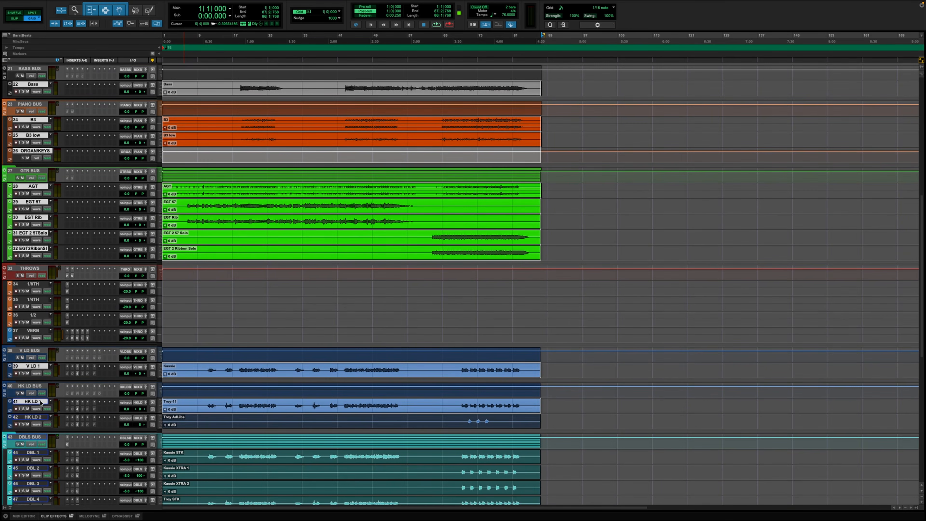
{"action": "left_click", "coordinate": [38, 417], "text": "ctrl"}
Add the individual DBL vocal tracks beneath the DBLS BUS to the selection, starting with DBL 1
{"action": "scroll", "coordinate": [41, 416], "scroll_direction": "down", "scroll_amount": 7}
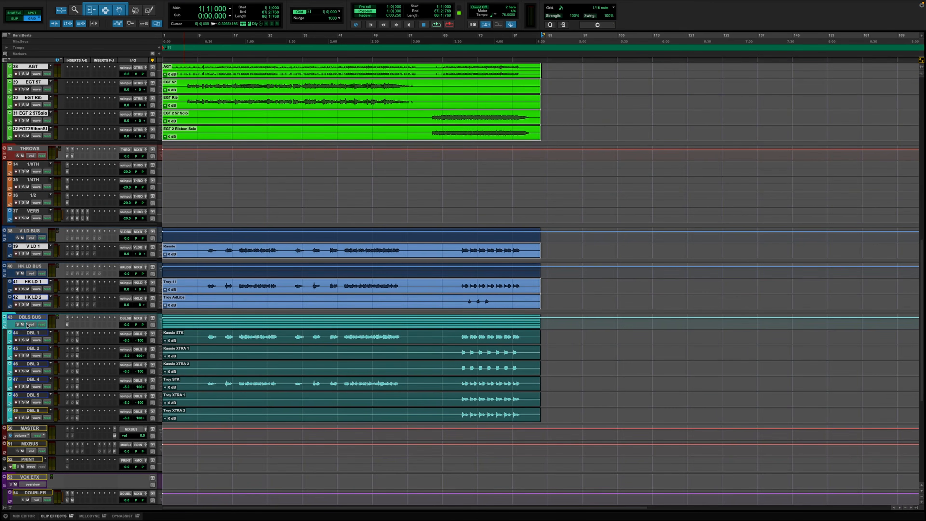
{"action": "left_click", "coordinate": [30, 334], "text": "ctrl"}
{"action": "left_click", "coordinate": [33, 349], "text": "ctrl"}
{"action": "left_click", "coordinate": [35, 364], "text": "ctrl"}
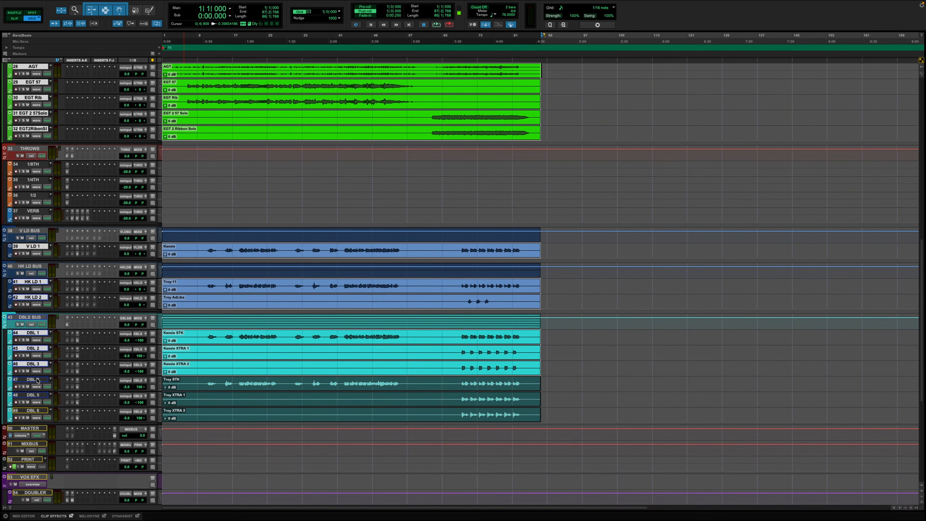
{"action": "left_click", "coordinate": [38, 380], "text": "ctrl"}
{"action": "scroll", "coordinate": [38, 381], "scroll_direction": "down", "scroll_amount": 1}
{"action": "left_click", "coordinate": [37, 381], "text": "ctrl"}
Add the drum tracks Crotch, KMARCSAMP, Kick Out, Sn Bot, Sn Top, Sn Bot OD and Sn Top OD to the selection
{"action": "scroll", "coordinate": [38, 395], "scroll_direction": "up", "scroll_amount": 20}
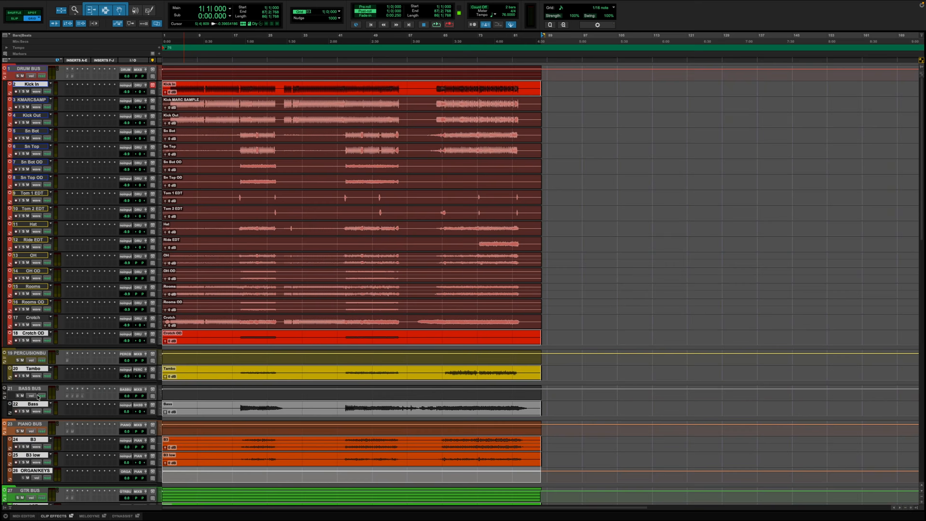
{"action": "left_click", "coordinate": [32, 317], "text": "ctrl"}
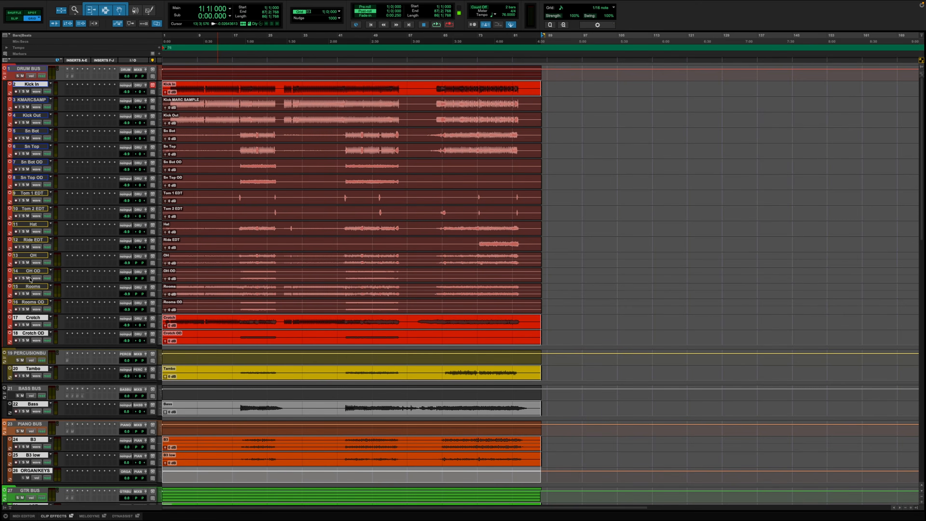
{"action": "left_click", "coordinate": [27, 102], "text": "ctrl"}
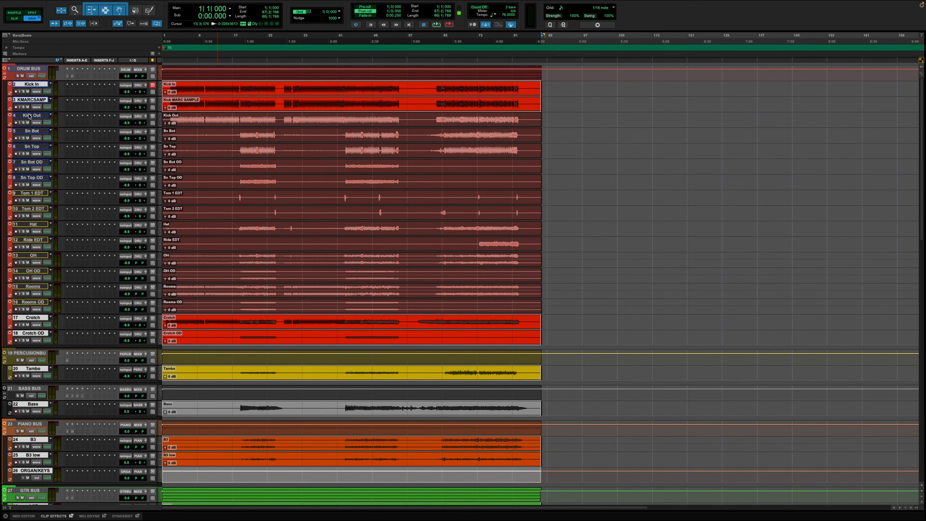
{"action": "left_click", "coordinate": [27, 116], "text": "ctrl"}
{"action": "left_click", "coordinate": [32, 131], "text": "ctrl"}
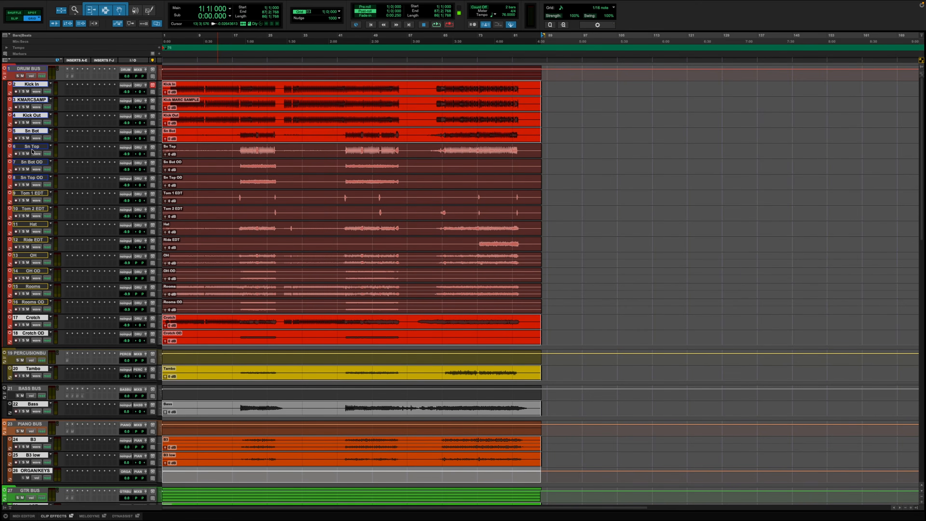
{"action": "left_click", "coordinate": [32, 148], "text": "ctrl"}
{"action": "left_click", "coordinate": [37, 163], "text": "ctrl"}
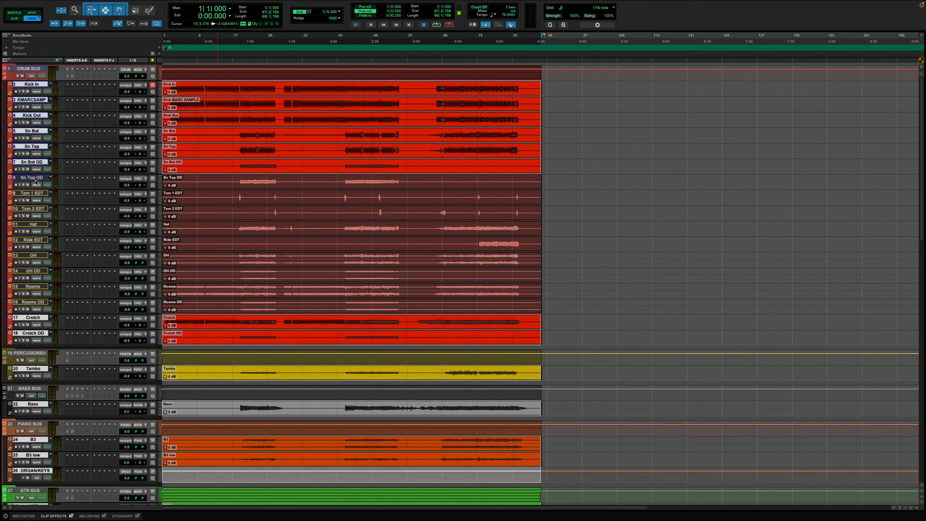
{"action": "left_click", "coordinate": [35, 178], "text": "ctrl"}
Add the drum tracks Tom 1 EDT, Tom 2 EDT, Hat, Ride EDT, OH, OH OD, Rooms and Rooms OD to the selection
{"action": "left_click", "coordinate": [36, 194], "text": "ctrl"}
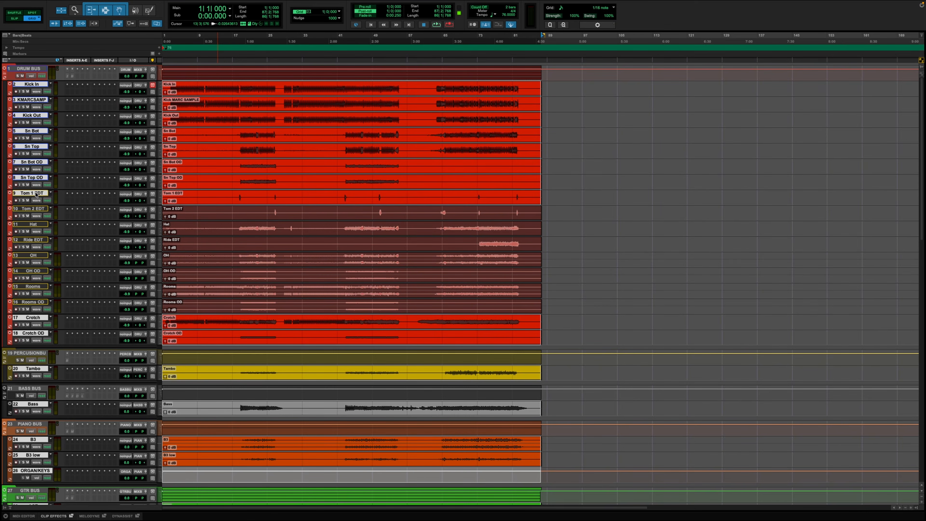
{"action": "left_click", "coordinate": [37, 209], "text": "ctrl"}
{"action": "left_click", "coordinate": [35, 224], "text": "ctrl"}
{"action": "left_click", "coordinate": [36, 240], "text": "ctrl"}
{"action": "left_click", "coordinate": [38, 256], "text": "ctrl"}
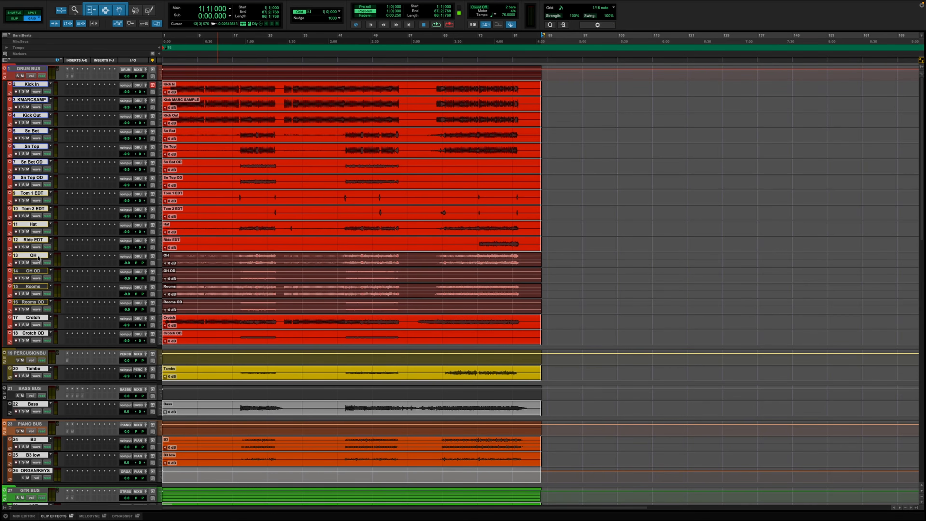
{"action": "left_click", "coordinate": [39, 272], "text": "ctrl"}
{"action": "left_click", "coordinate": [40, 287], "text": "ctrl"}
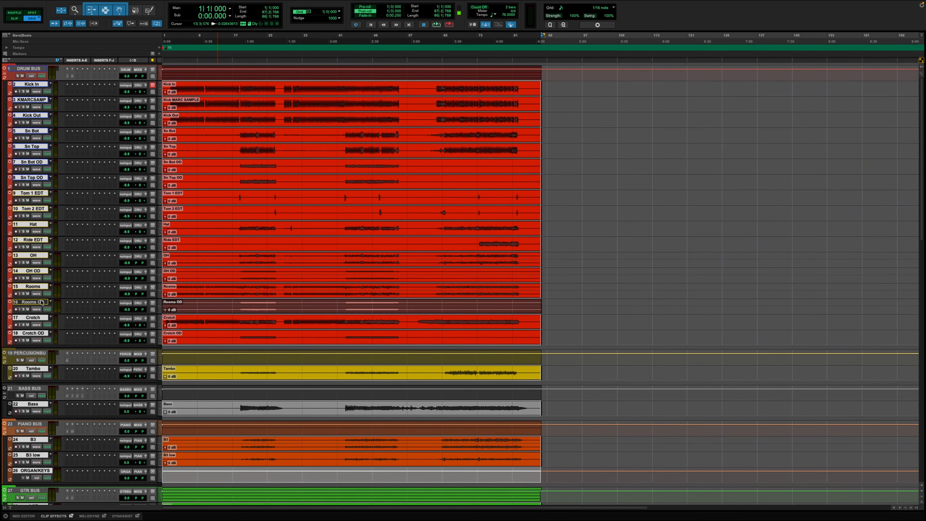
{"action": "left_click", "coordinate": [42, 302], "text": "ctrl"}
Check the full track selection and create a Mix/Edit group named AUDIO from the selected tracks
{"action": "scroll", "coordinate": [196, 283], "scroll_direction": "down", "scroll_amount": 12}
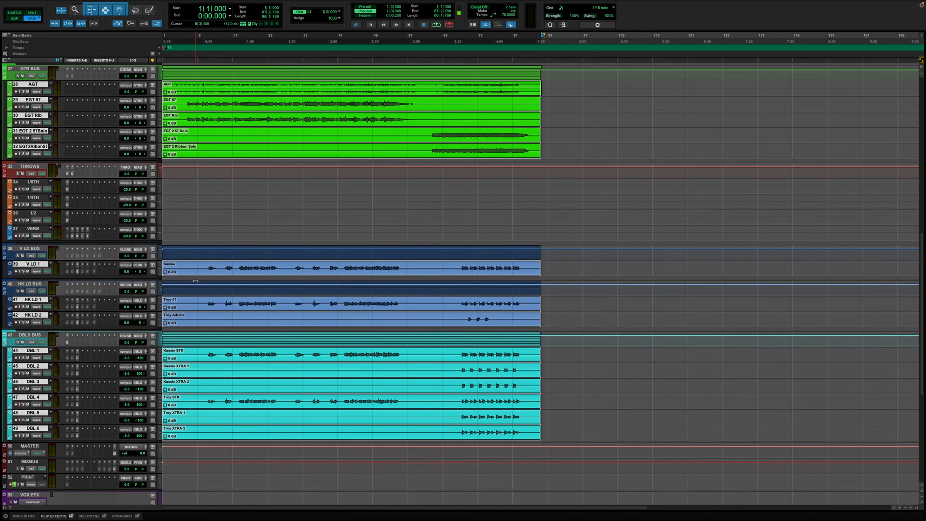
{"action": "scroll", "coordinate": [195, 281], "scroll_direction": "down", "scroll_amount": 8}
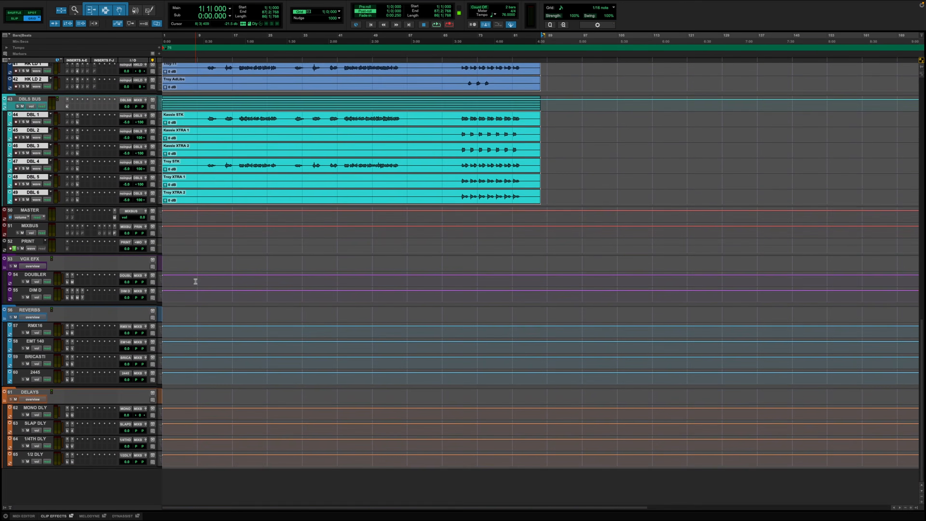
{"action": "scroll", "coordinate": [196, 283], "scroll_direction": "up", "scroll_amount": 20}
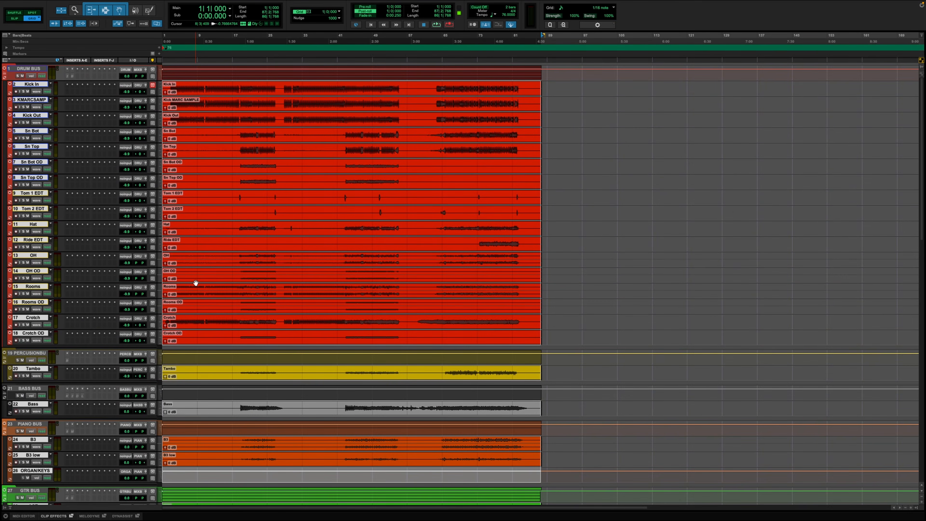
{"action": "key", "text": "ctrl+g"}
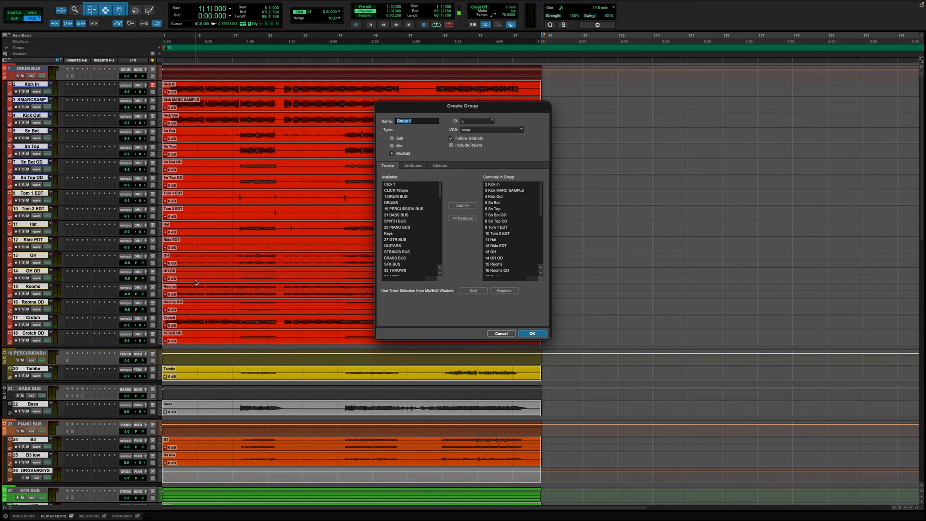
{"action": "type", "text": "AUDIO"}
{"action": "key", "text": "Return"}
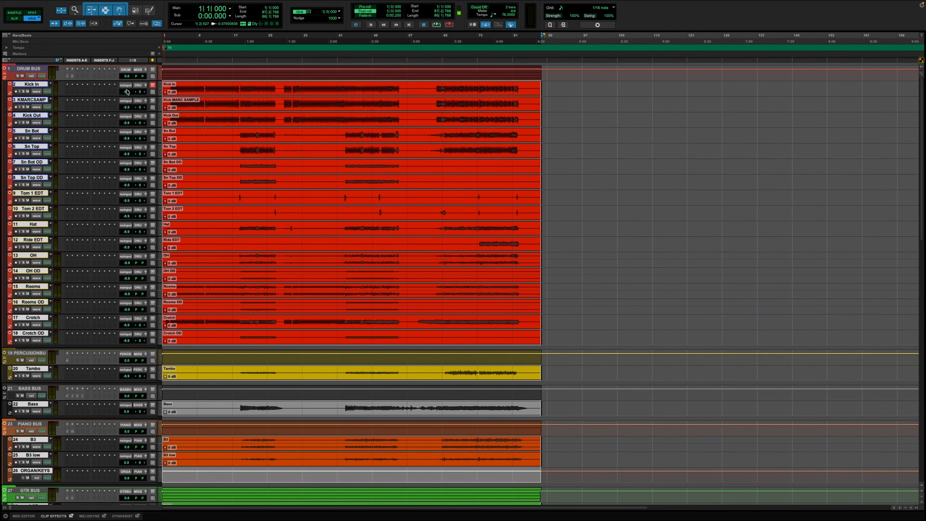
Lower the volume of all tracks in the AUDIO group to minus infinity and check them throughout the session
{"action": "left_click_drag", "start_coordinate": [127, 92], "coordinate": [129, 120]}
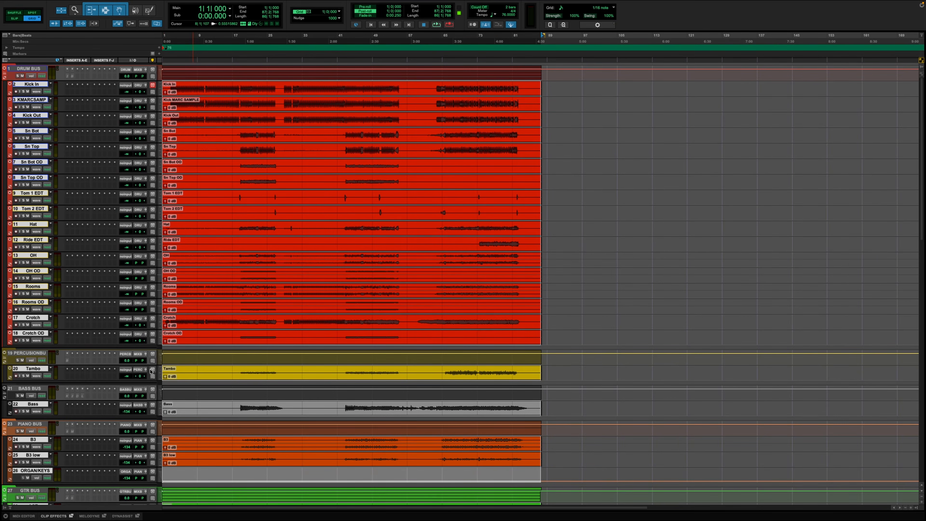
{"action": "left_click_drag", "start_coordinate": [128, 411], "coordinate": [129, 411]}
{"action": "scroll", "coordinate": [215, 335], "scroll_direction": "down", "scroll_amount": 6}
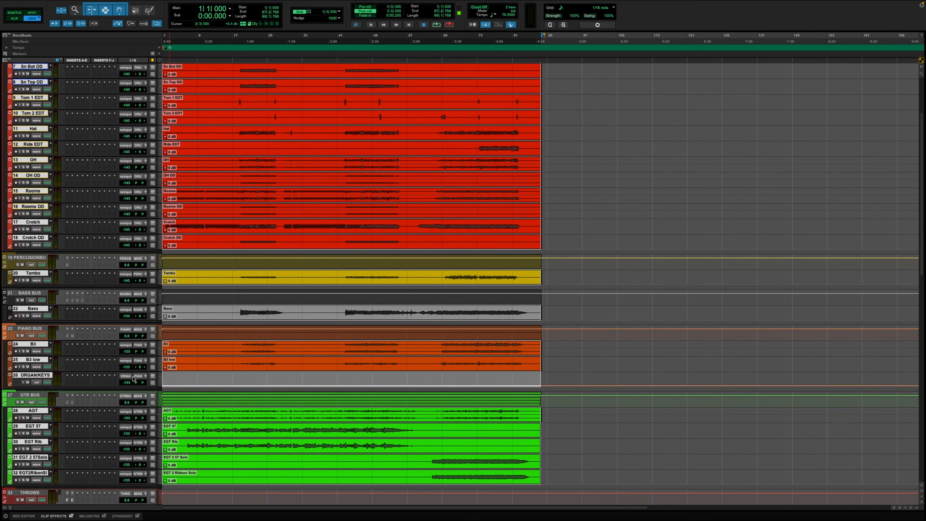
{"action": "left_click", "coordinate": [129, 367], "text": "alt"}
{"action": "left_click_drag", "start_coordinate": [129, 367], "coordinate": [134, 472]}
{"action": "scroll", "coordinate": [340, 315], "scroll_direction": "down", "scroll_amount": 4}
{"action": "scroll", "coordinate": [340, 315], "scroll_direction": "down", "scroll_amount": 8}
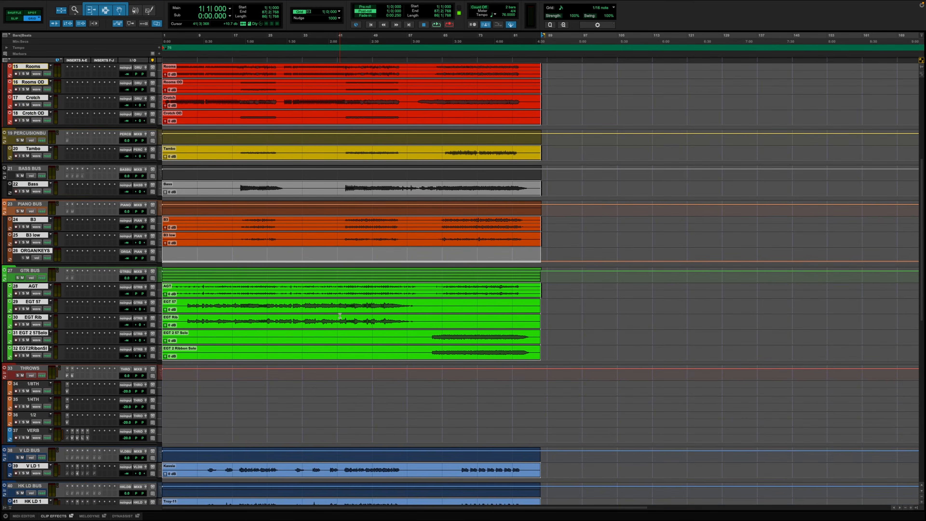
{"action": "scroll", "coordinate": [339, 315], "scroll_direction": "up", "scroll_amount": 8}
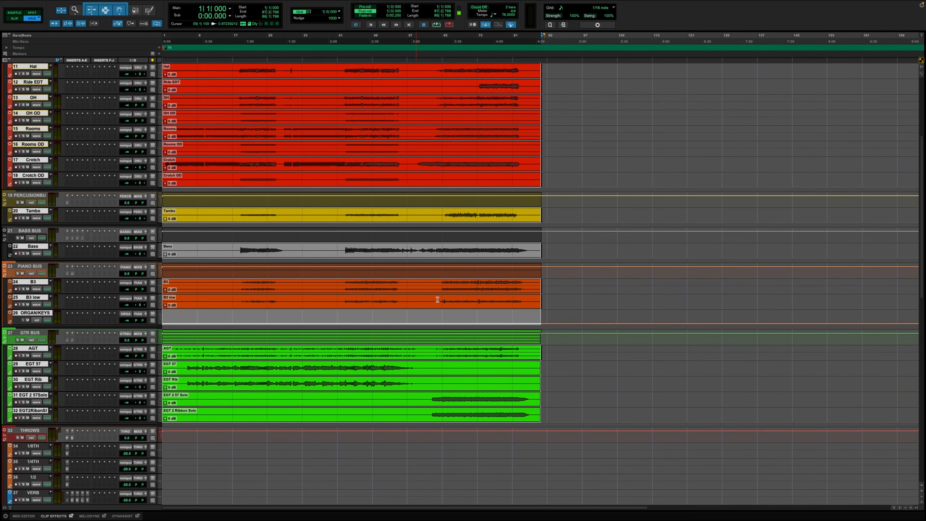
{"action": "scroll", "coordinate": [363, 218], "scroll_direction": "up", "scroll_amount": 5}
{"action": "scroll", "coordinate": [363, 218], "scroll_direction": "up", "scroll_amount": 2}
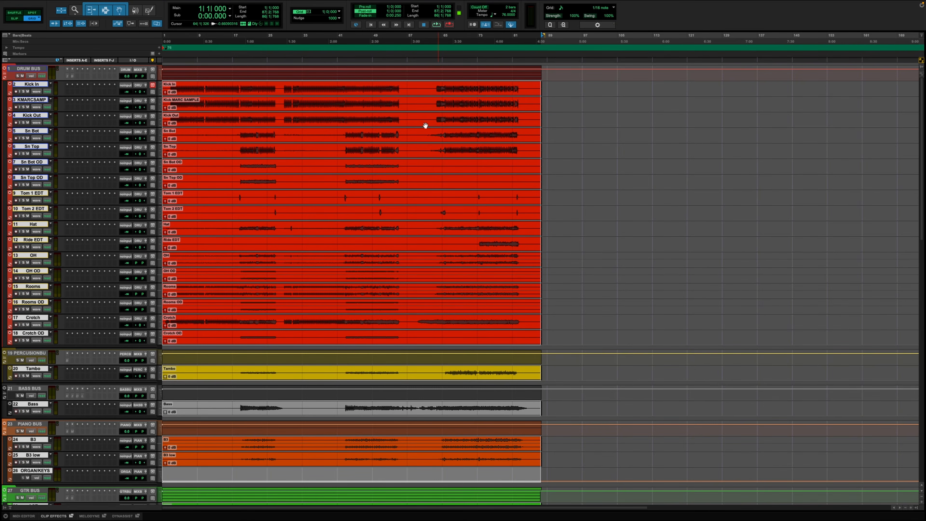
{"action": "scroll", "coordinate": [359, 92], "scroll_direction": "down", "scroll_amount": 15}
{"action": "scroll", "coordinate": [355, 91], "scroll_direction": "up", "scroll_amount": 15}
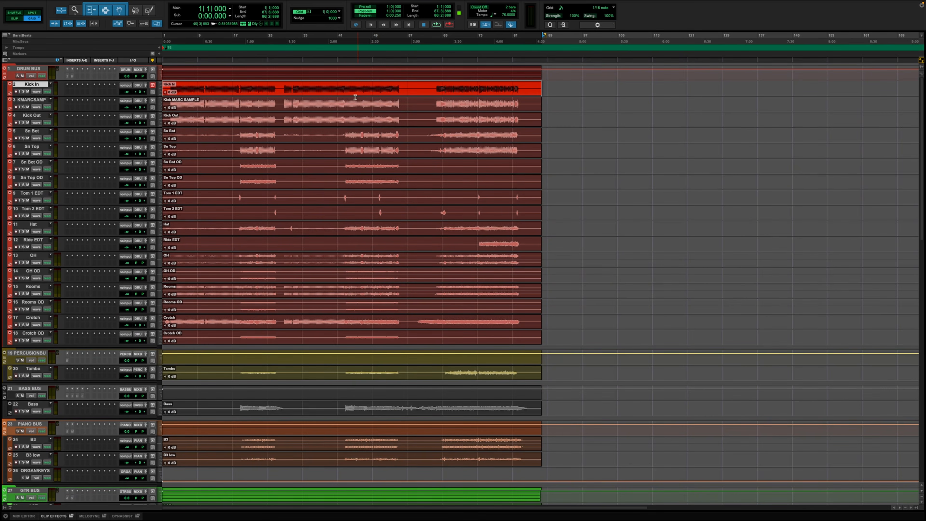
Examine the arrangement for loud passages, highlighting the kicks and snares from bar 43 and the EGT 2 solo clips from bar 65
{"action": "left_click_drag", "start_coordinate": [346, 91], "coordinate": [399, 187]}
{"action": "scroll", "coordinate": [467, 266], "scroll_direction": "down", "scroll_amount": 2}
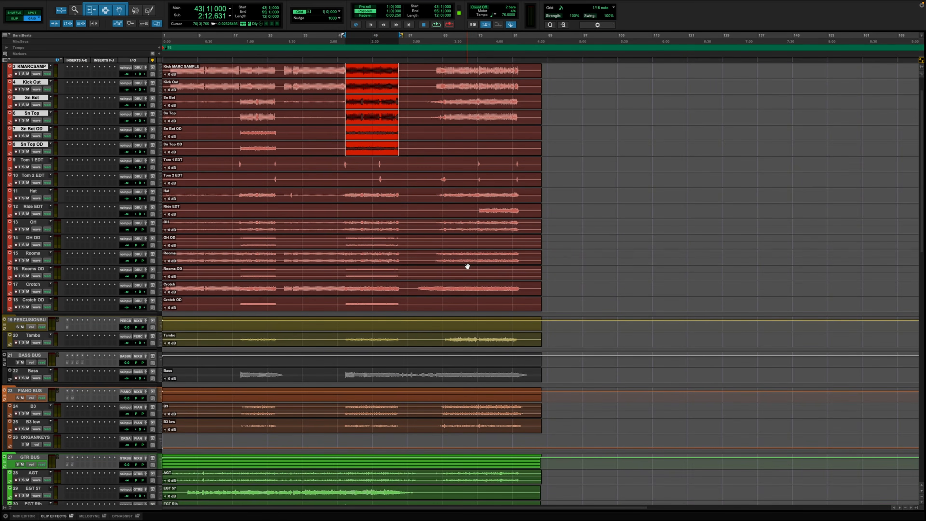
{"action": "scroll", "coordinate": [467, 266], "scroll_direction": "down", "scroll_amount": 14}
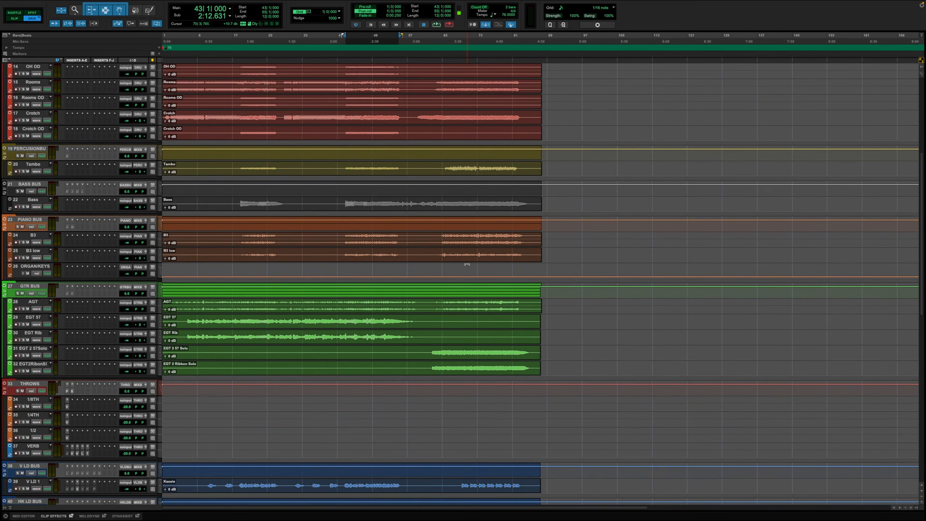
{"action": "scroll", "coordinate": [467, 266], "scroll_direction": "down", "scroll_amount": 10}
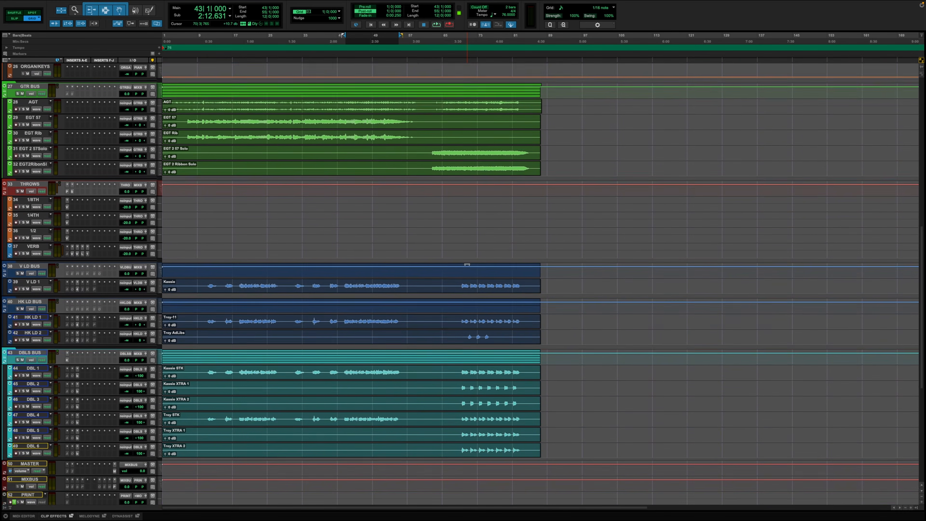
{"action": "scroll", "coordinate": [467, 265], "scroll_direction": "down", "scroll_amount": 6}
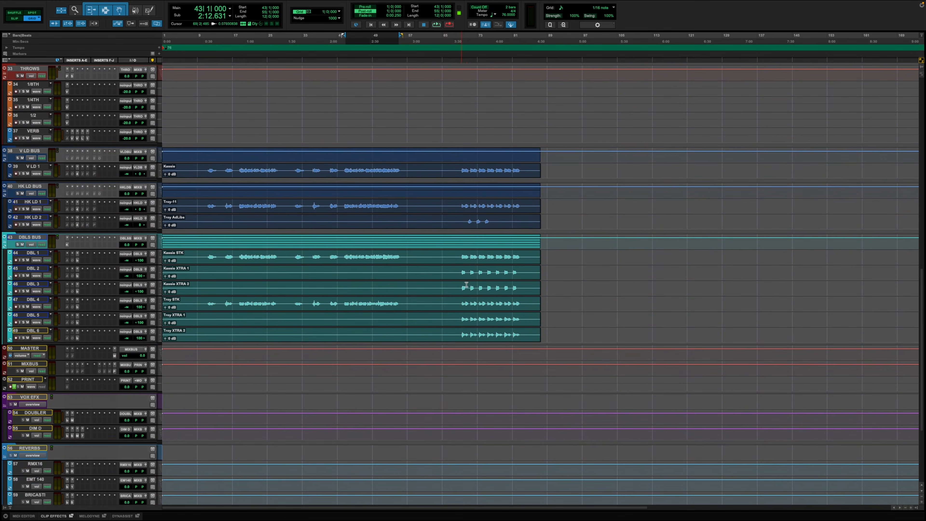
{"action": "scroll", "coordinate": [447, 228], "scroll_direction": "up", "scroll_amount": 20}
{"action": "scroll", "coordinate": [446, 228], "scroll_direction": "down", "scroll_amount": 8}
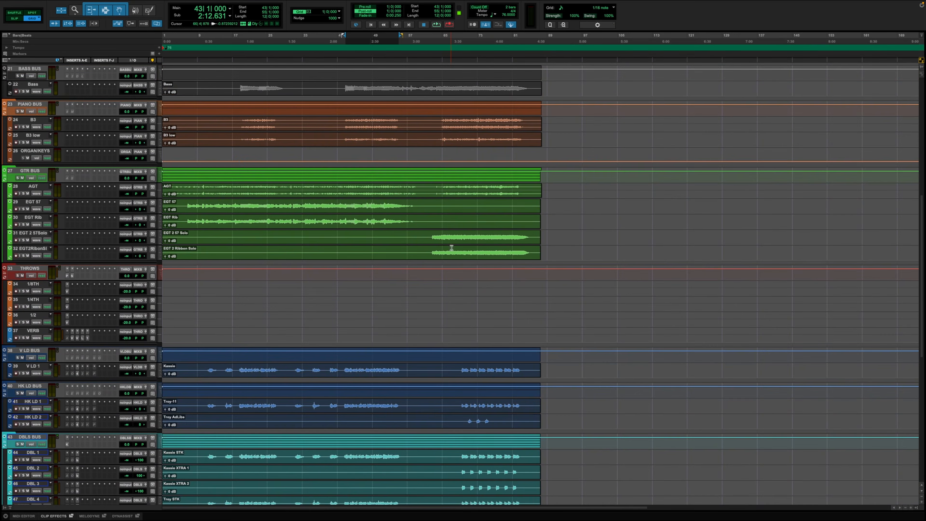
{"action": "left_click_drag", "start_coordinate": [534, 256], "coordinate": [514, 262]}
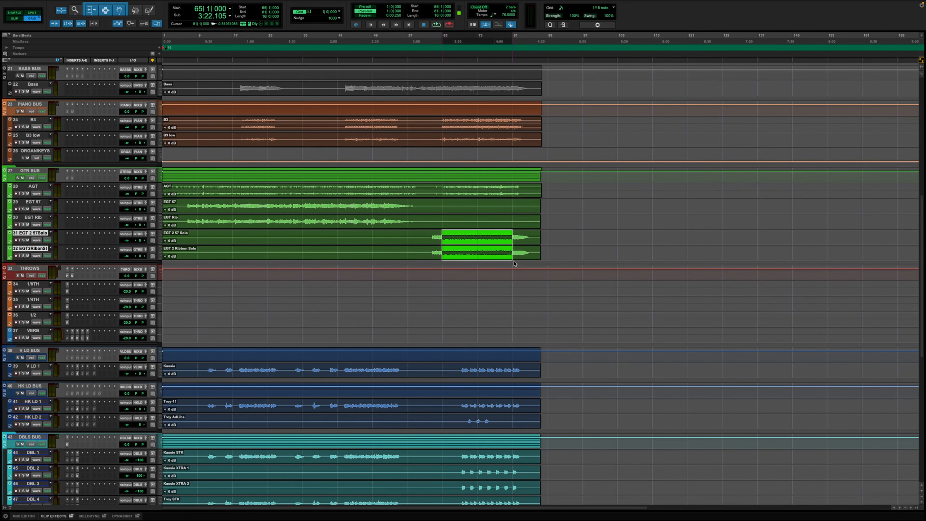
Play the lead and double vocal passage of 14 bars from bar 69 and check the meters across the tracks
{"action": "left_click_drag", "start_coordinate": [462, 369], "coordinate": [521, 494]}
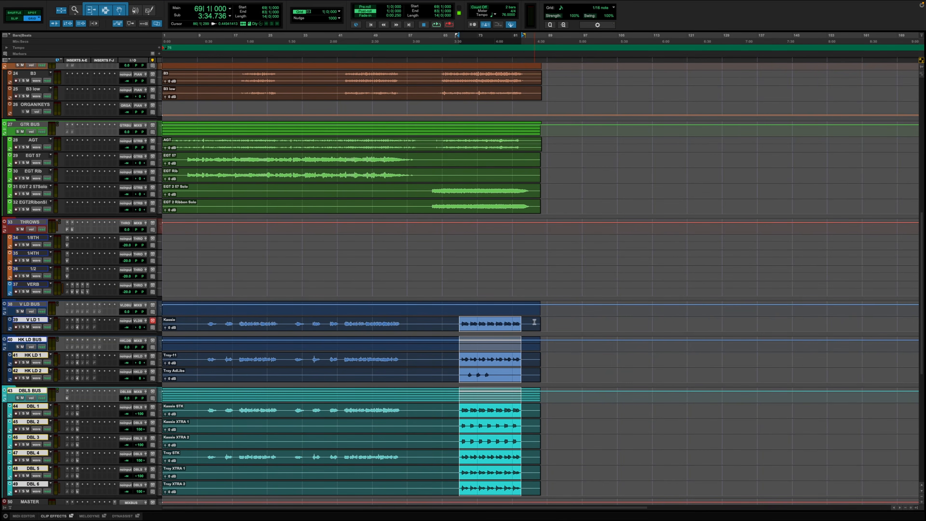
{"action": "key", "text": "space"}
{"action": "scroll", "coordinate": [319, 250], "scroll_direction": "up", "scroll_amount": 10}
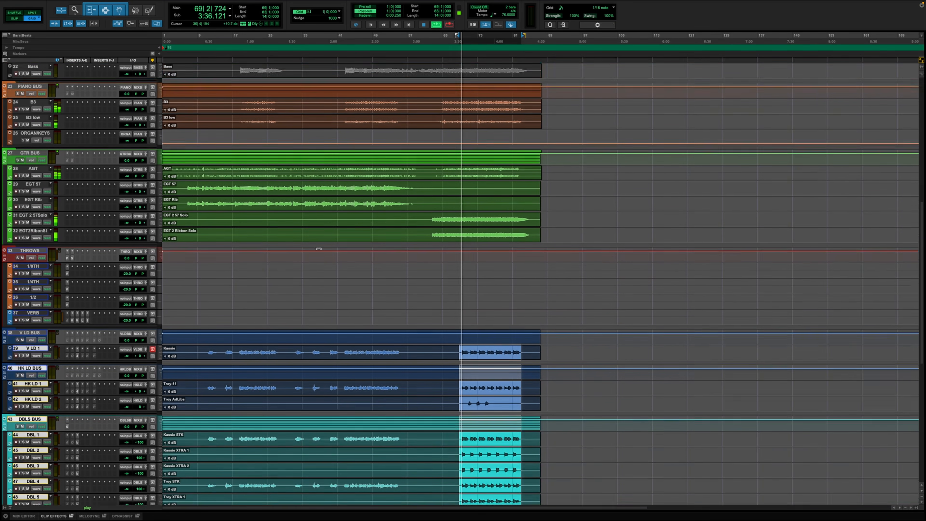
{"action": "scroll", "coordinate": [319, 251], "scroll_direction": "down", "scroll_amount": 10}
{"action": "scroll", "coordinate": [319, 250], "scroll_direction": "up", "scroll_amount": 9}
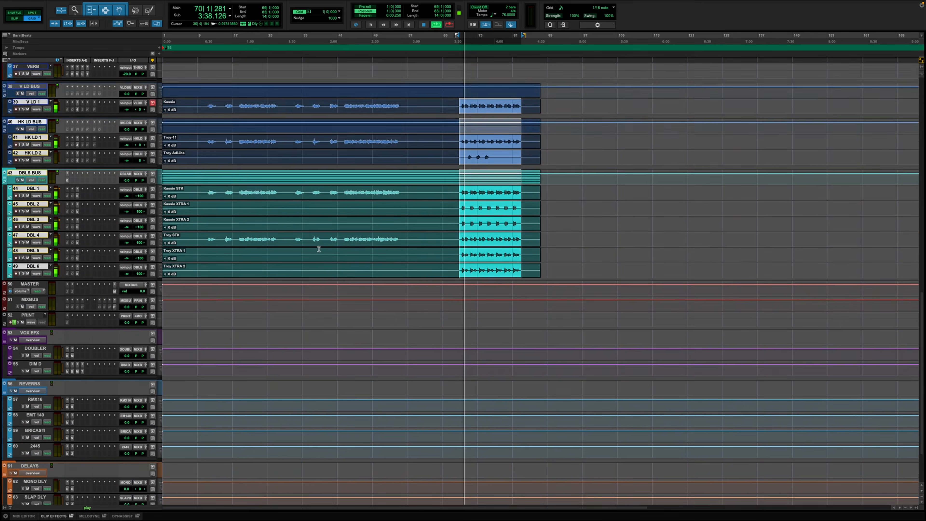
{"action": "scroll", "coordinate": [318, 251], "scroll_direction": "up", "scroll_amount": 5}
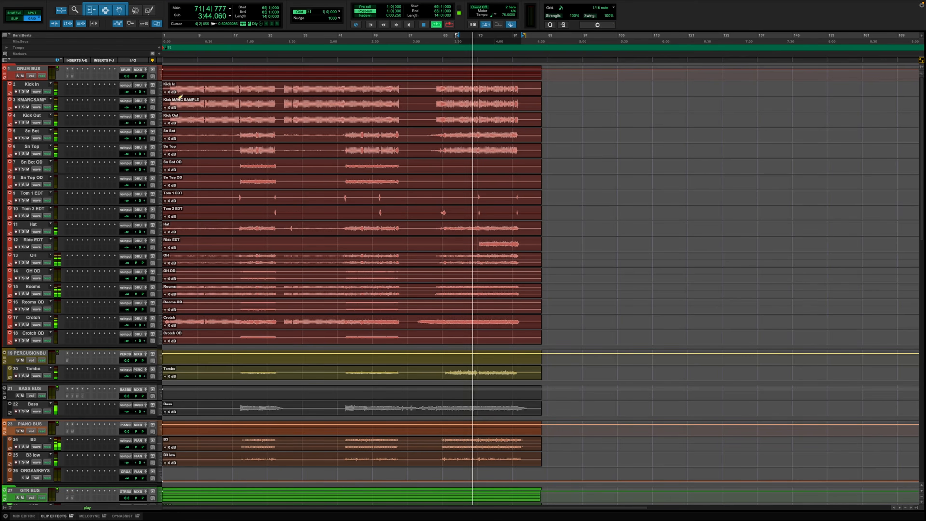
Enlarge the track heights, open the Kick In output window beyond the end of the clips, and stop playback after checking its meter
{"action": "key", "text": "ctrl+Up"}
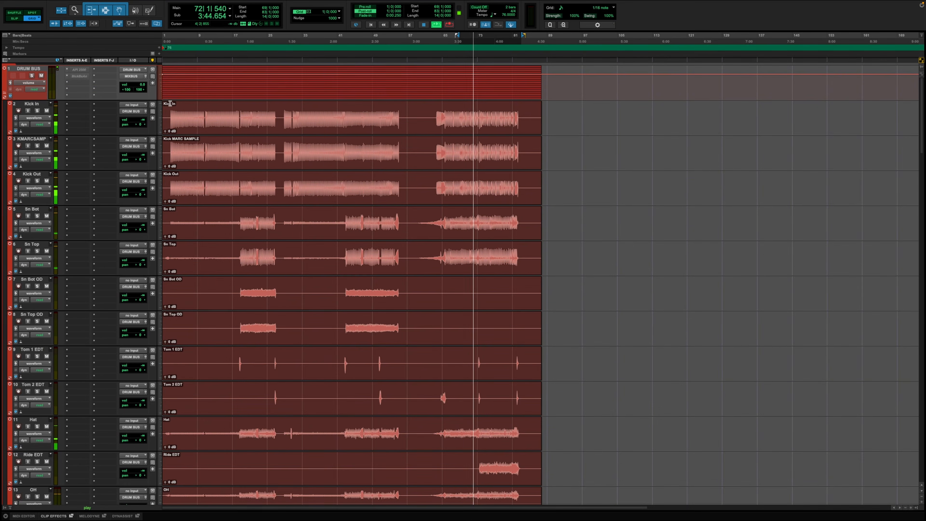
{"action": "left_click", "coordinate": [145, 112]}
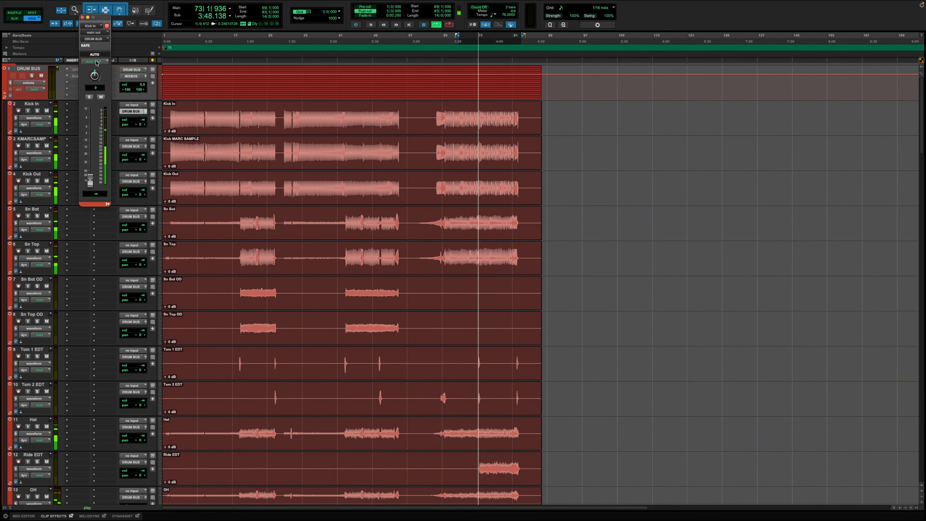
{"action": "left_click_drag", "start_coordinate": [100, 20], "coordinate": [564, 59]}
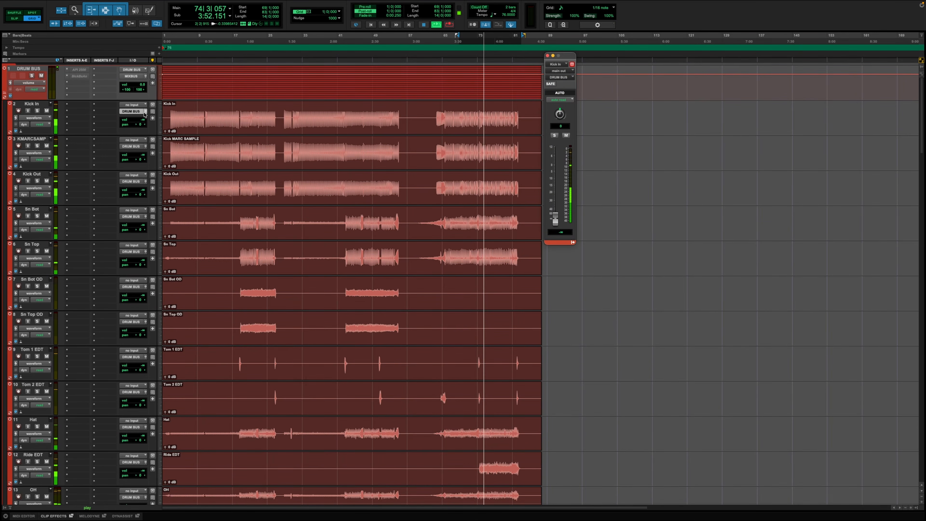
{"action": "left_click", "coordinate": [145, 112]}
{"action": "left_click", "coordinate": [144, 112]}
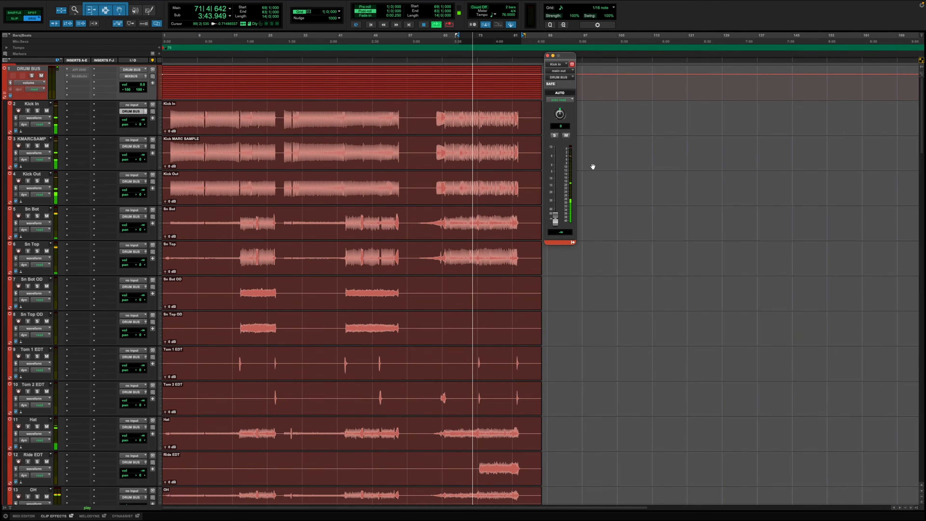
{"action": "key", "text": "space"}
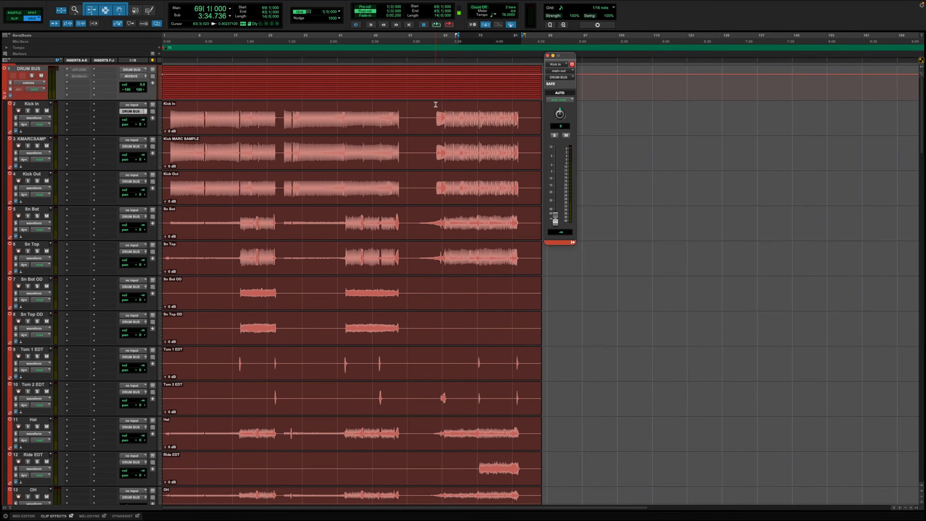
Play the Kick In and KMARCSAMP passage from bar 64 to near the drums' end, with the timeline magnified
{"action": "left_click_drag", "start_coordinate": [437, 116], "coordinate": [514, 266]}
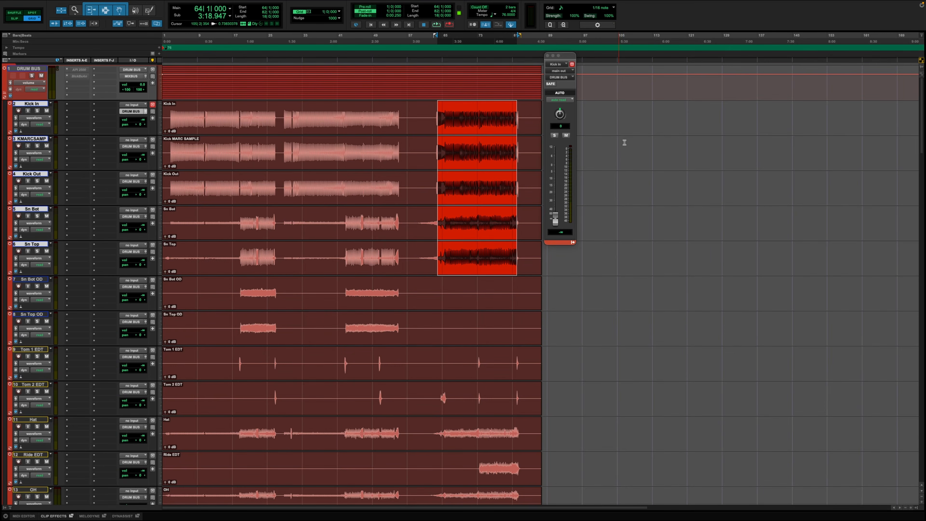
{"action": "left_click", "coordinate": [438, 111]}
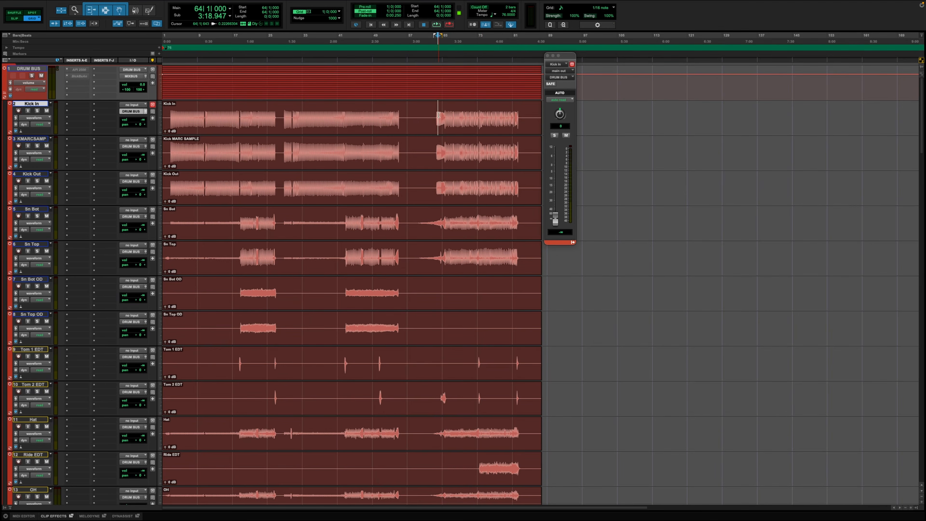
{"action": "left_click_drag", "start_coordinate": [438, 113], "coordinate": [514, 137]}
{"action": "key", "text": "space"}
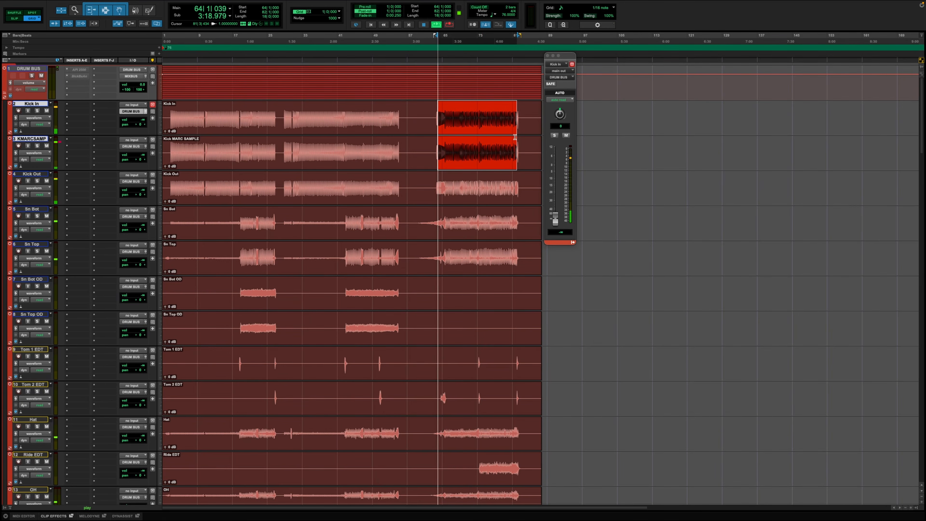
{"action": "key", "text": "t"}
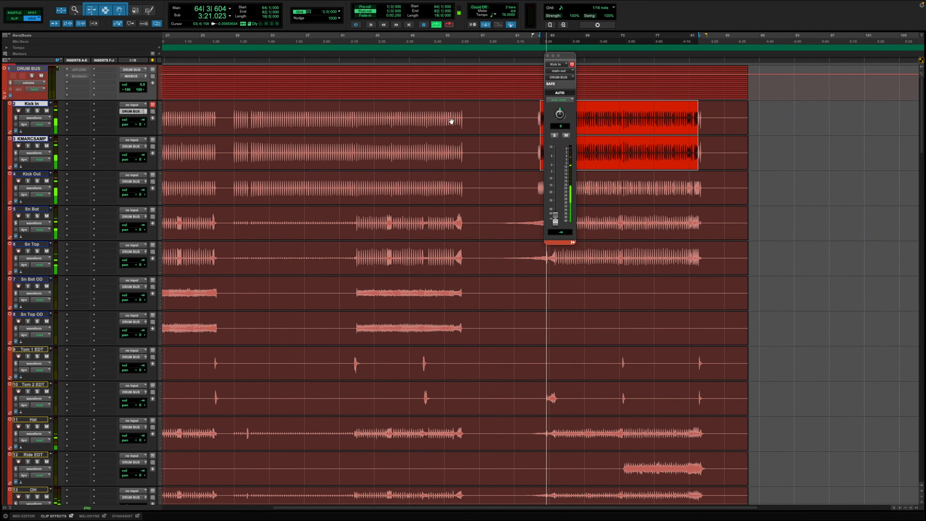
Play the 16 bars of Sn Top from bar 65 and move the Kick In output window clear of the waveforms
{"action": "left_click_drag", "start_coordinate": [550, 259], "coordinate": [691, 265]}
{"action": "key", "text": "space"}
{"action": "key", "text": "space"}
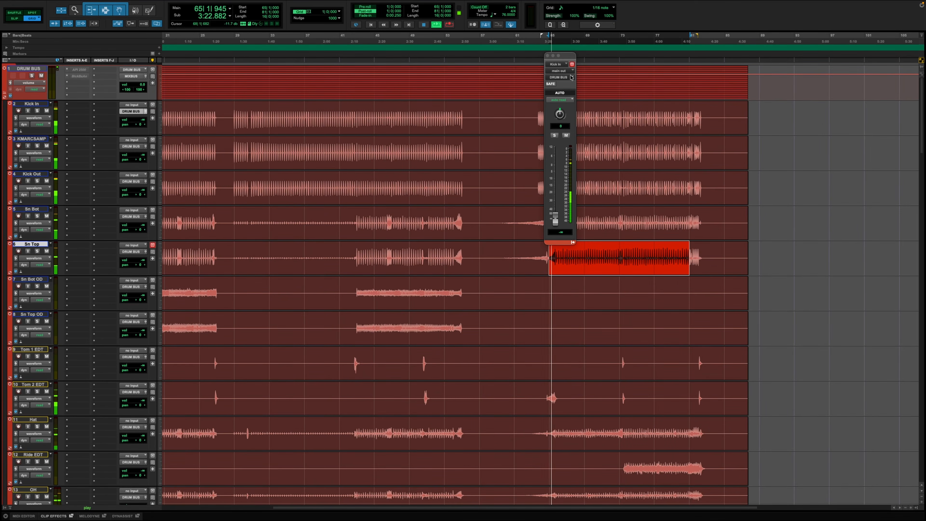
{"action": "left_click_drag", "start_coordinate": [564, 59], "coordinate": [763, 75]}
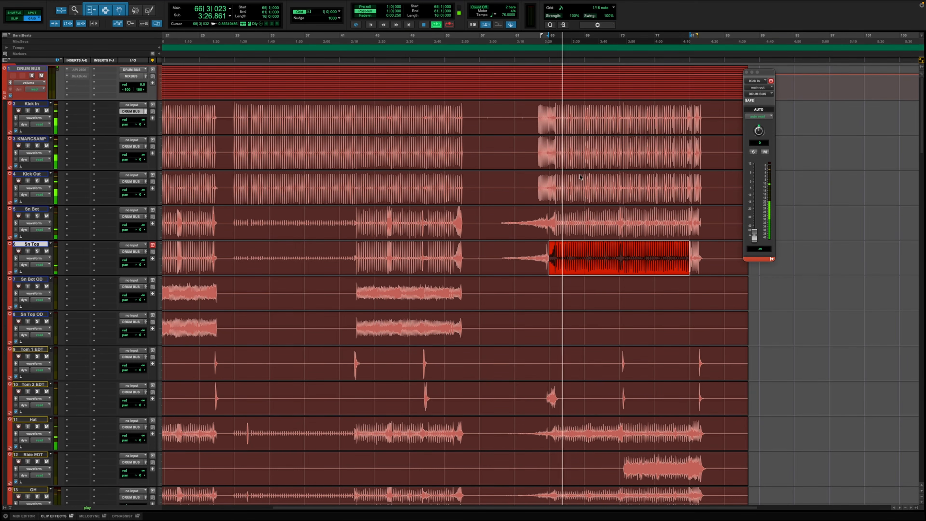
Raise the Kick In fader to 0.0 dB, replay the passage from bar 65, and lower the Kick In clip gain
{"action": "key", "text": "ctrl+bracketright"}
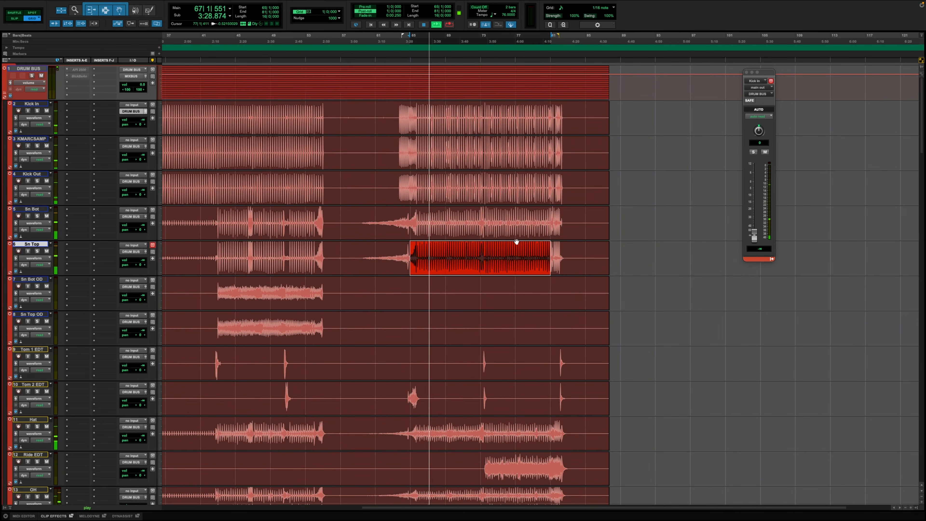
{"action": "scroll", "coordinate": [514, 242], "scroll_direction": "right", "scroll_amount": 5}
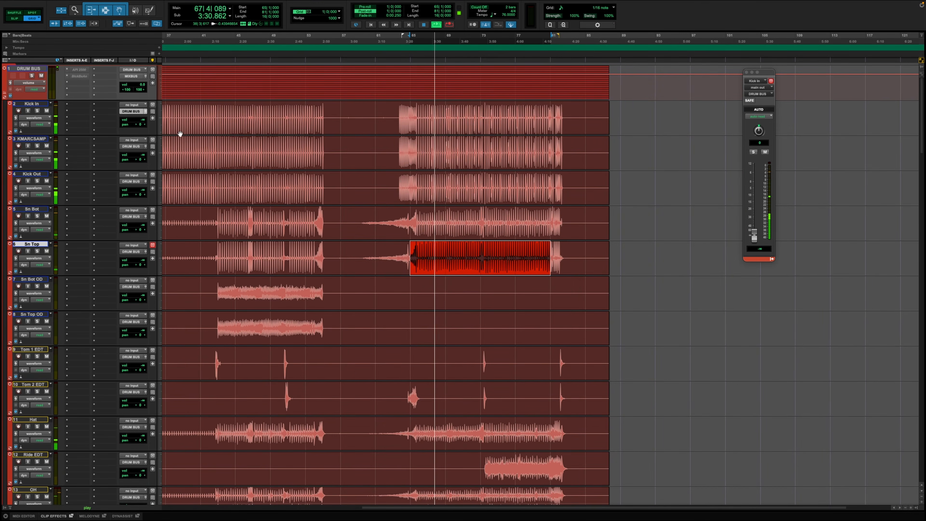
{"action": "left_click", "coordinate": [143, 120], "text": "alt"}
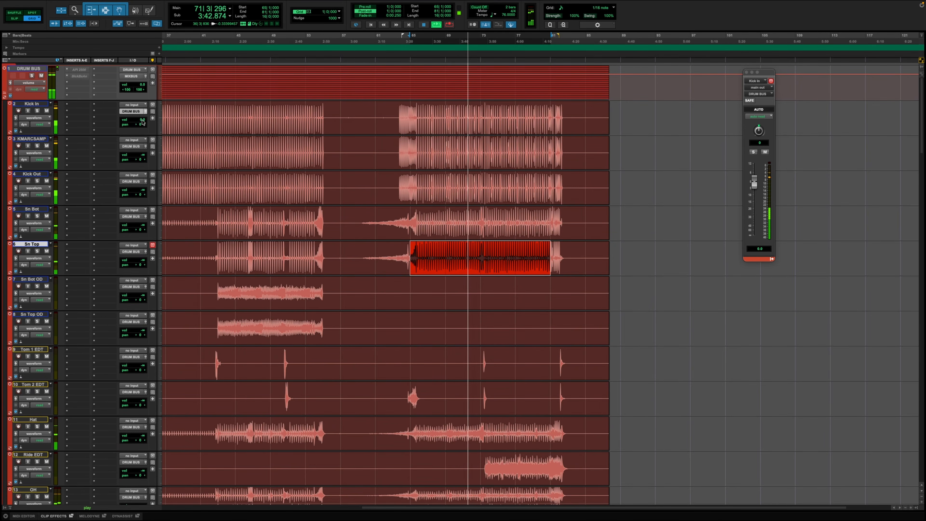
{"action": "key", "text": "space"}
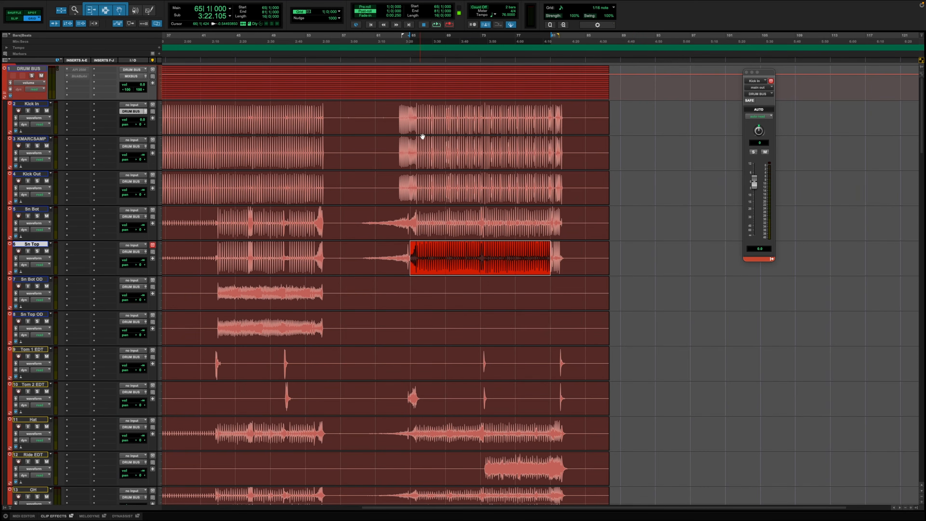
{"action": "key", "text": "space"}
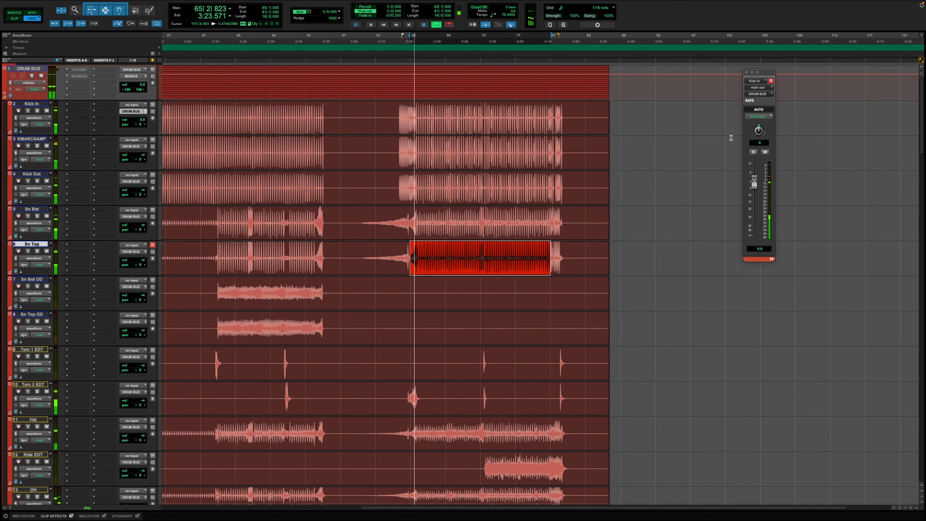
{"action": "left_click", "coordinate": [546, 131]}
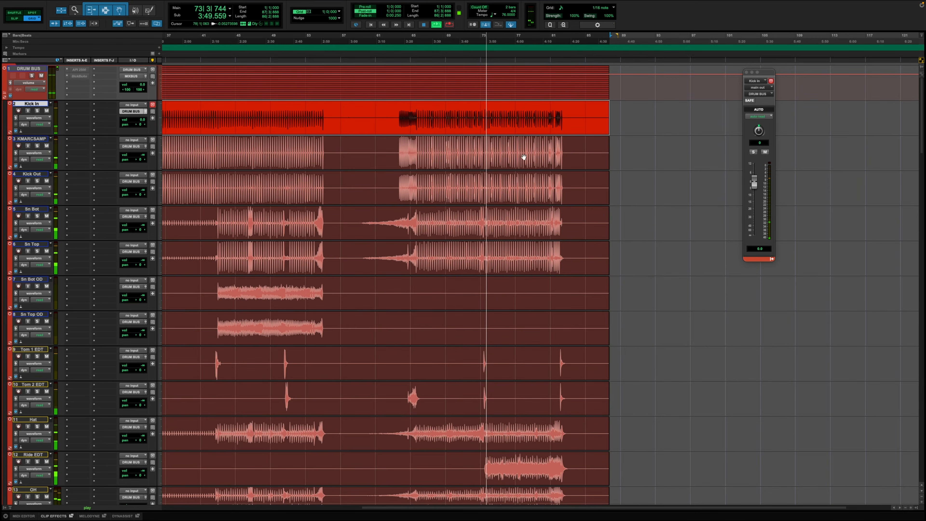
Reset the KMARCSAMP fader to 0.0 dB, reduce its clip gain, and balance its fader below Kick In during playback
{"action": "left_click", "coordinate": [488, 161]}
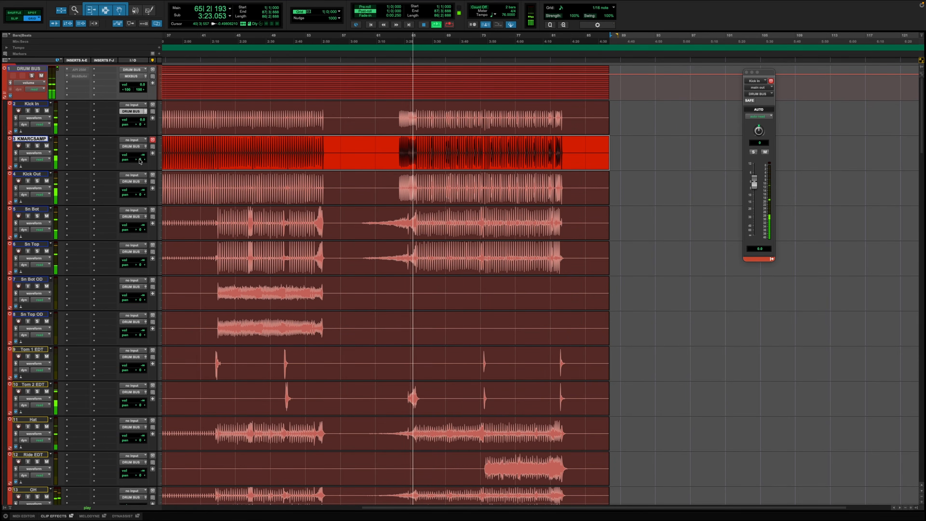
{"action": "double_click", "coordinate": [31, 138]}
{"action": "left_click", "coordinate": [508, 241]}
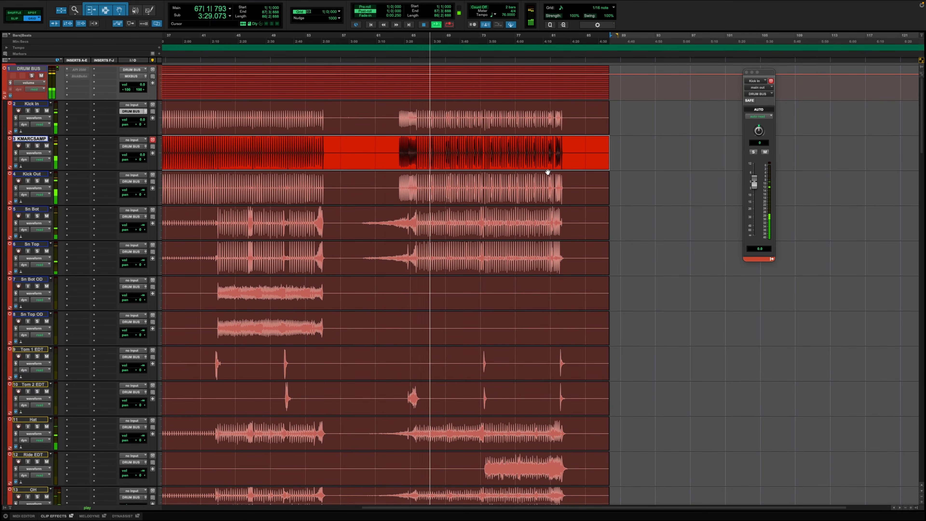
{"action": "left_click", "coordinate": [146, 147]}
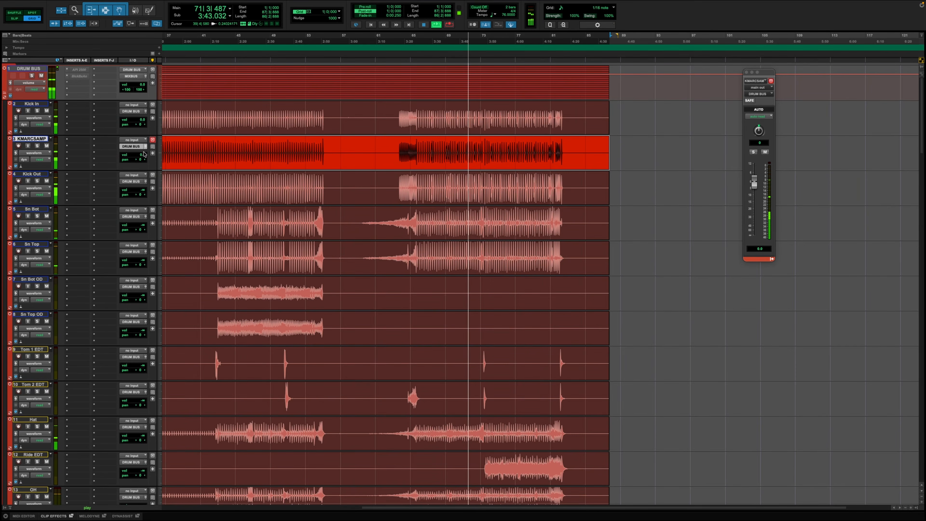
{"action": "left_click_drag", "start_coordinate": [140, 155], "coordinate": [143, 156]}
Move the Kick Out track directly above KMARCSAMP and lower its clip gain with its output window open
{"action": "left_click", "coordinate": [392, 200]}
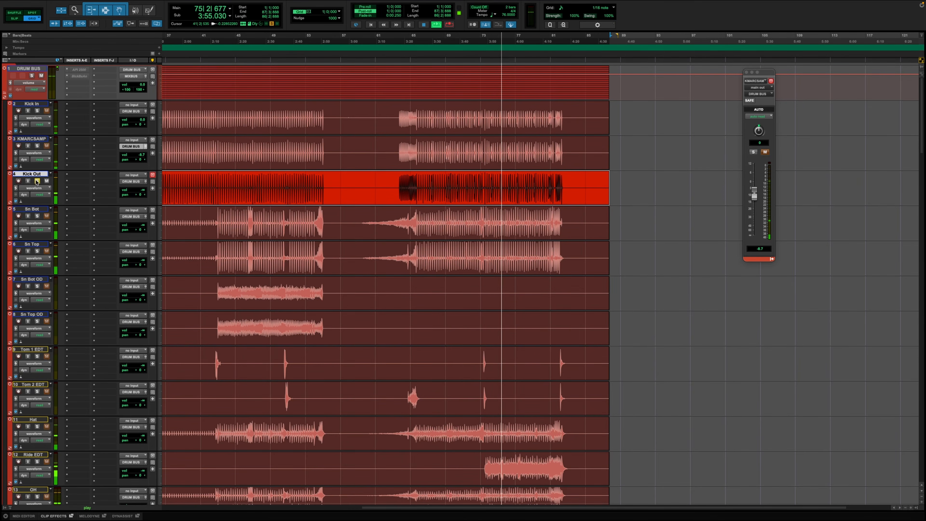
{"action": "left_click_drag", "start_coordinate": [33, 176], "coordinate": [33, 157]}
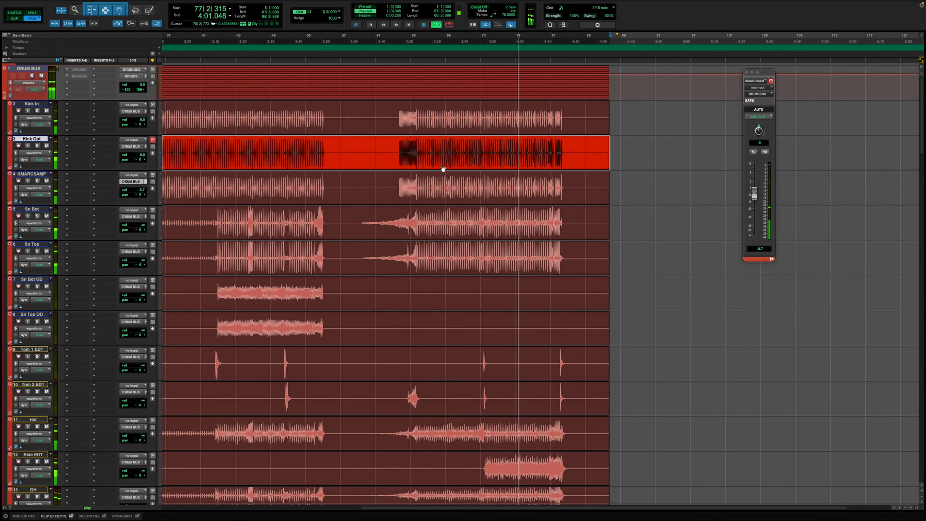
{"action": "left_click", "coordinate": [144, 146]}
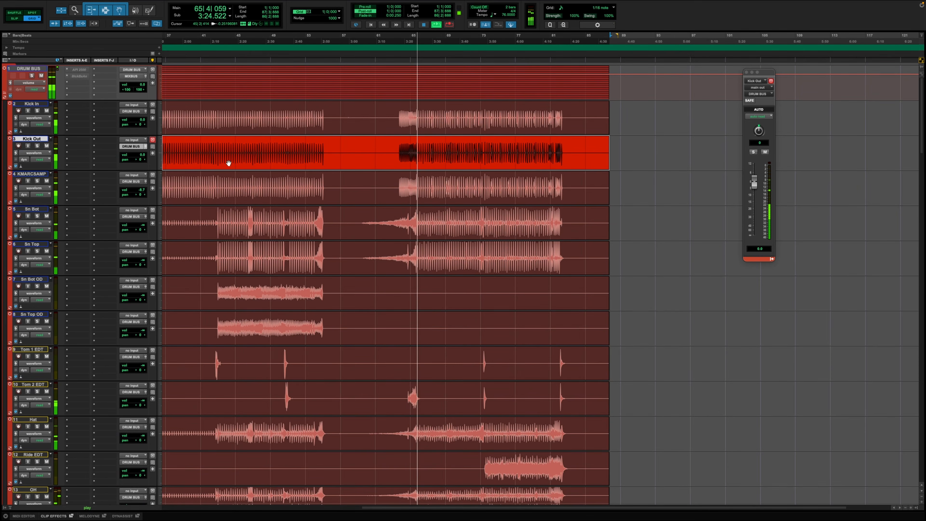
Mute KMARCSAMP and balance the Kick Out fader against Kick In at -4.1 dB
{"action": "left_click", "coordinate": [140, 154]}
{"action": "left_click_drag", "start_coordinate": [140, 155], "coordinate": [140, 160]}
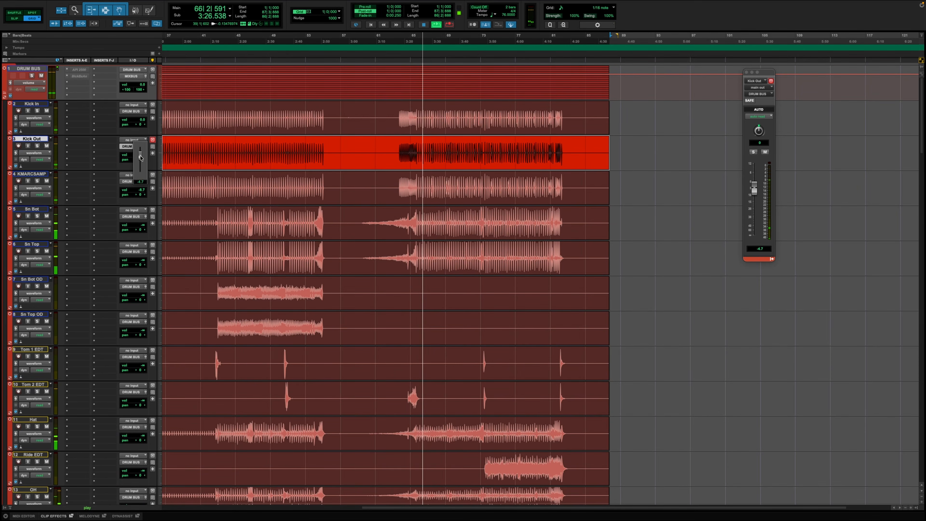
{"action": "left_click", "coordinate": [46, 181]}
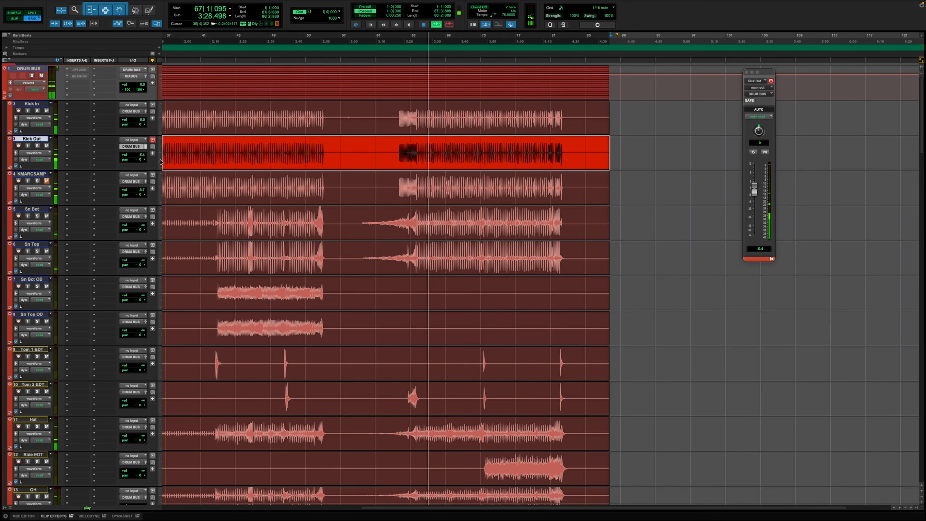
{"action": "left_click_drag", "start_coordinate": [143, 156], "coordinate": [144, 154]}
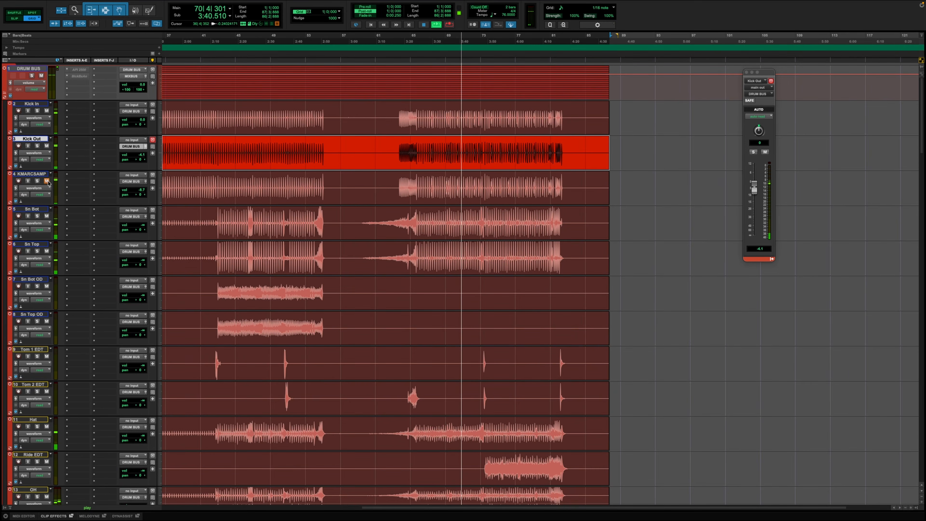
Insert the SSL 4K G (mono) channel strip on both Kick In and Kick Out
{"action": "left_click", "coordinate": [31, 103], "text": "shift"}
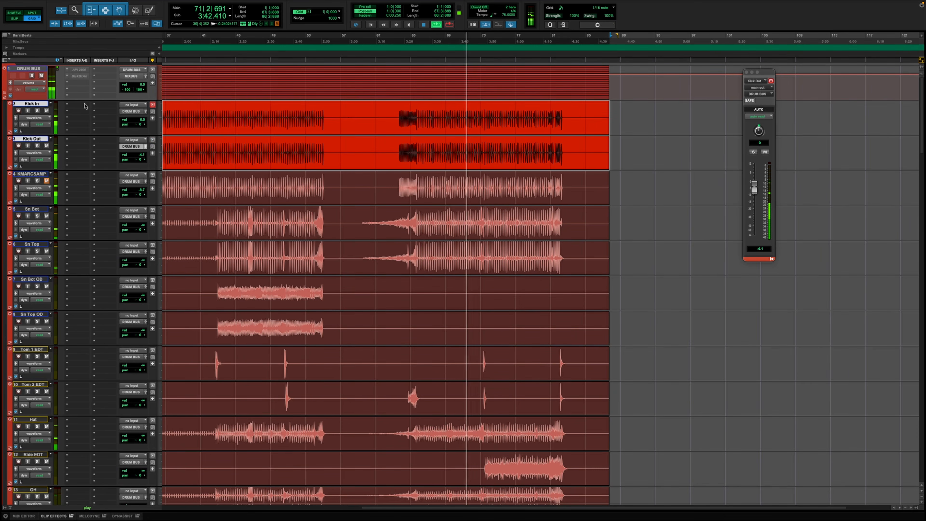
{"action": "left_click", "coordinate": [82, 105]}
{"action": "mouse_move", "coordinate": [82, 106]}
{"action": "type", "text": "ssl"}
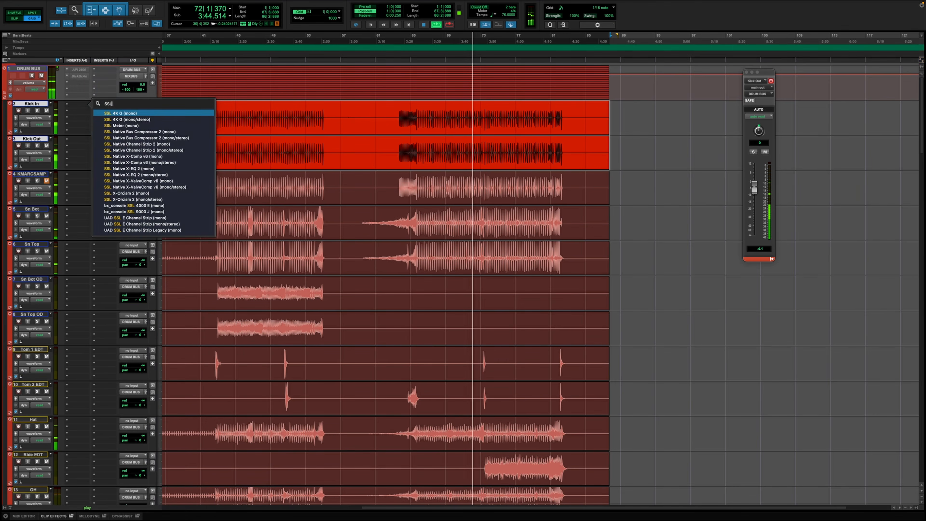
{"action": "left_click", "coordinate": [110, 112]}
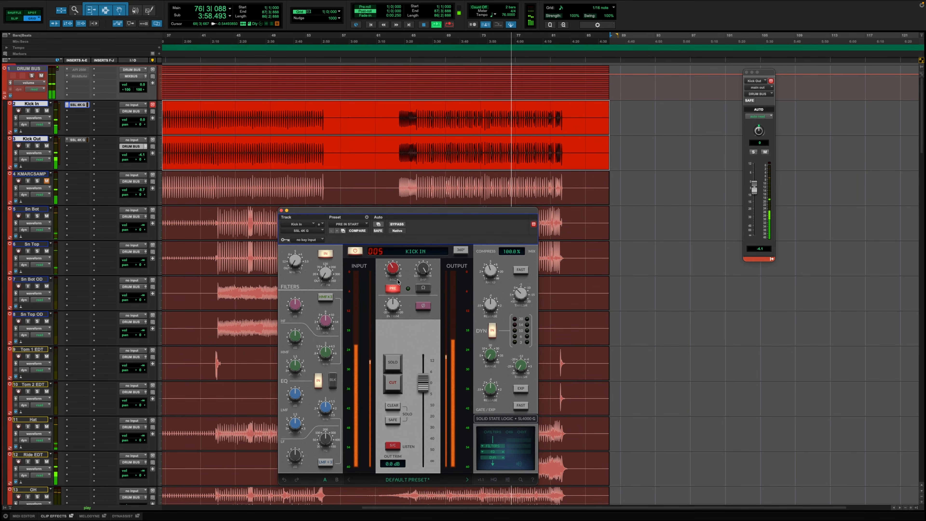
Compare the soloed kicks with and without Kick In's polarity inverted in the SSL 4K G, and leave the inversion on
{"action": "mouse_move", "coordinate": [395, 274]}
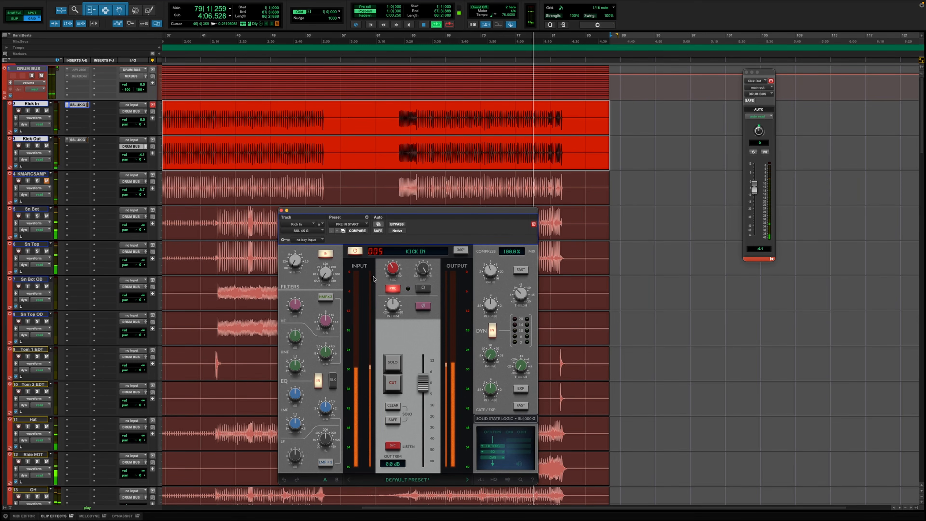
{"action": "left_click", "coordinate": [37, 111]}
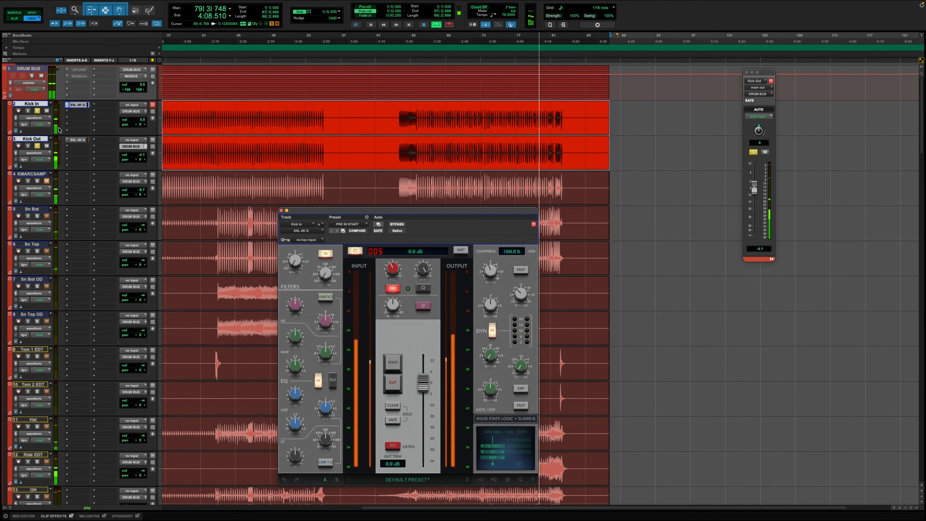
{"action": "left_click", "coordinate": [37, 110]}
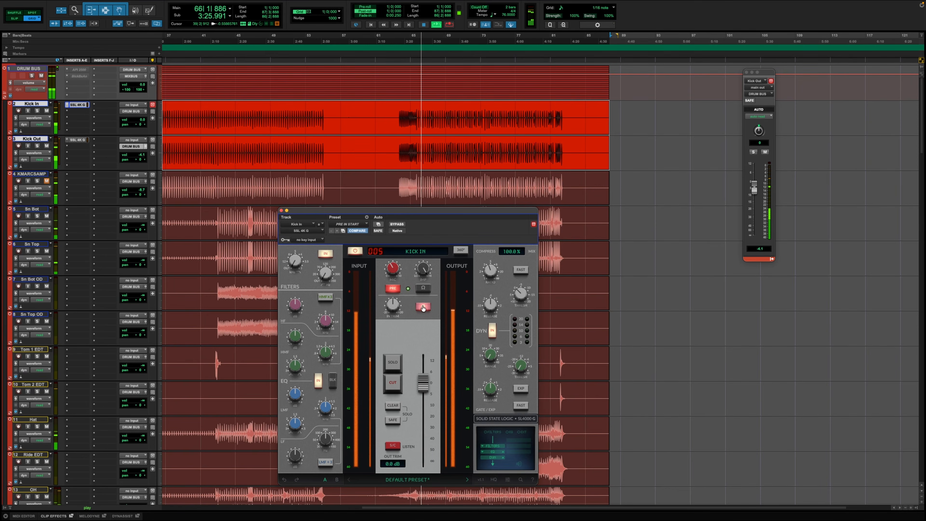
{"action": "left_click", "coordinate": [423, 307]}
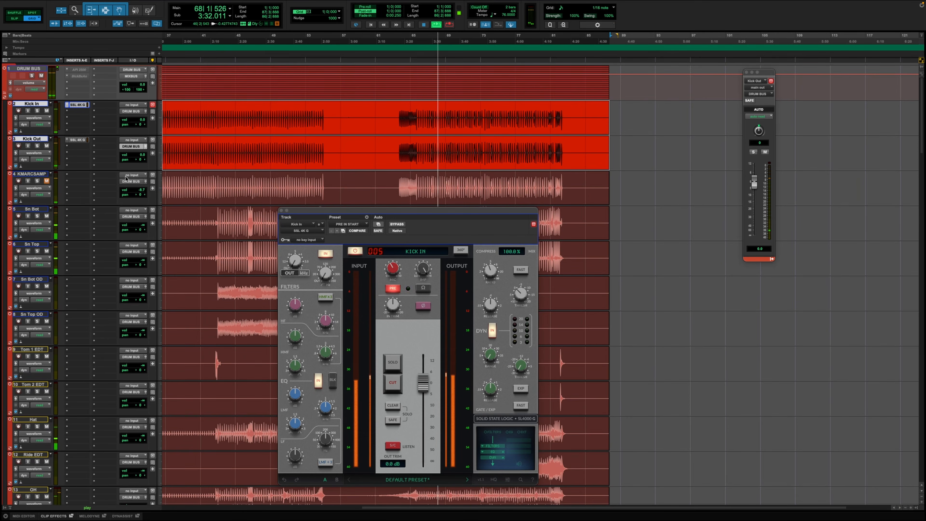
{"action": "left_click", "coordinate": [428, 309]}
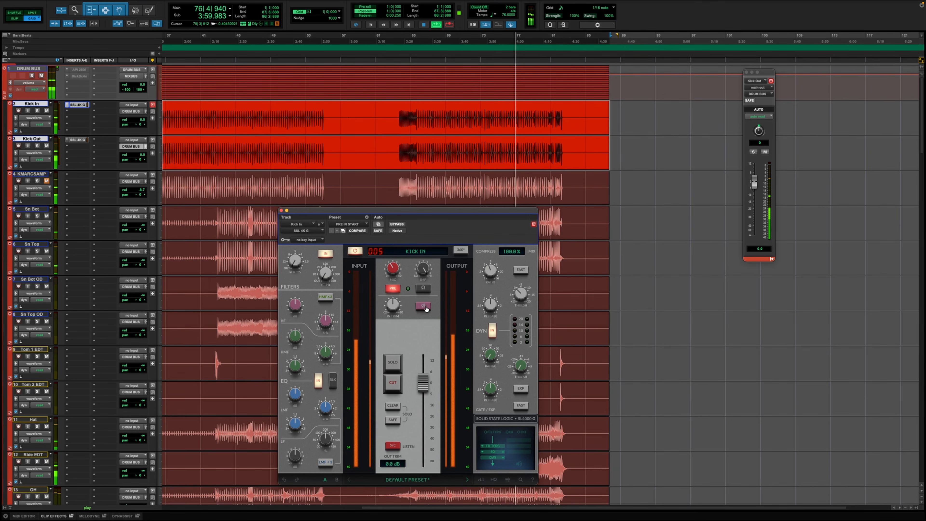
Set the Kick Out fader to -5.4 dB, close the plug-in, and bring the unmuted KMARCSAMP in at -10.7 dB
{"action": "left_click", "coordinate": [143, 158]}
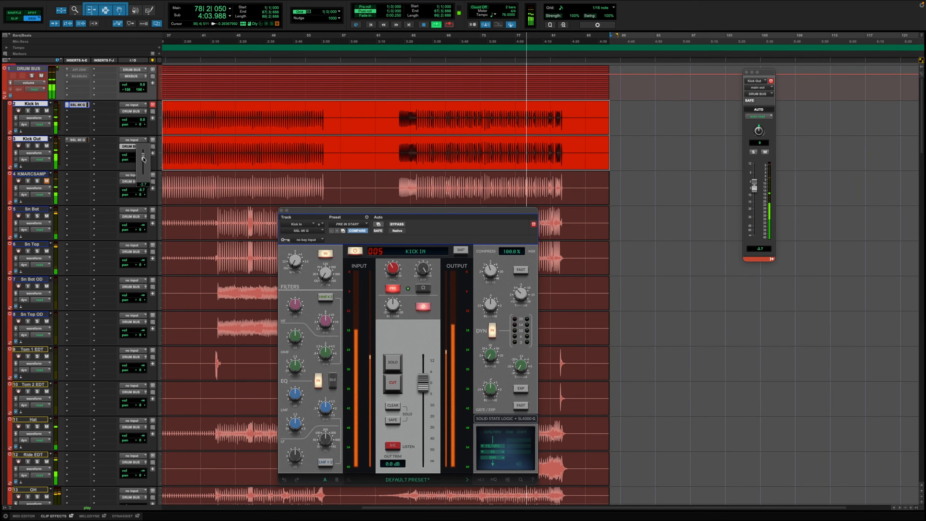
{"action": "left_click", "coordinate": [143, 157]}
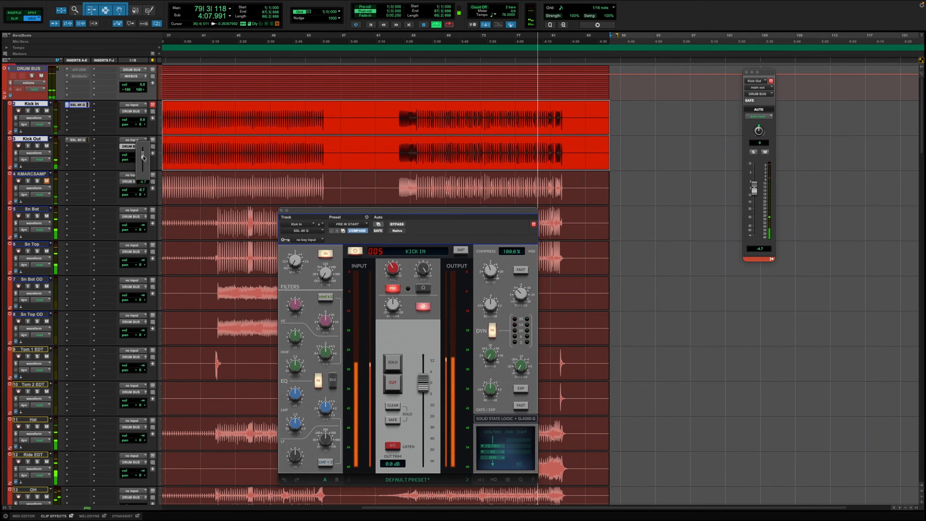
{"action": "left_click_drag", "start_coordinate": [143, 156], "coordinate": [144, 157]}
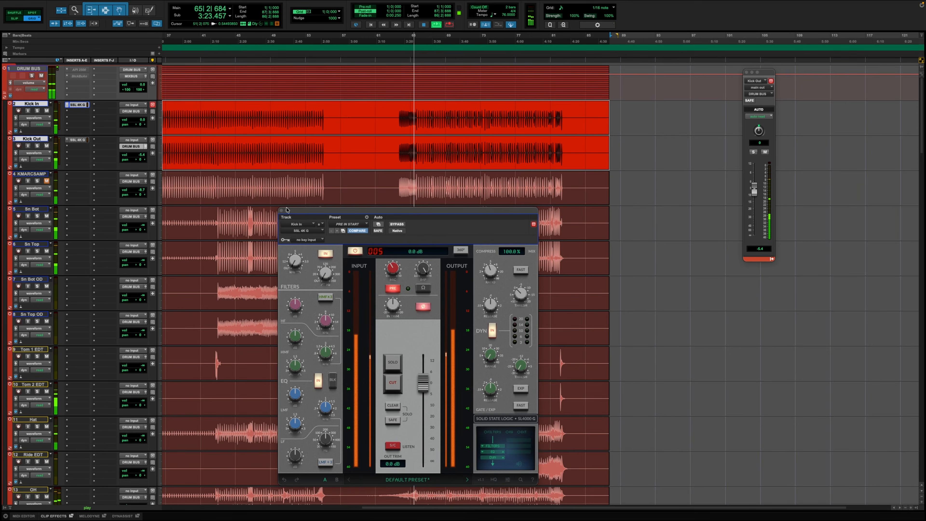
{"action": "left_click", "coordinate": [281, 211]}
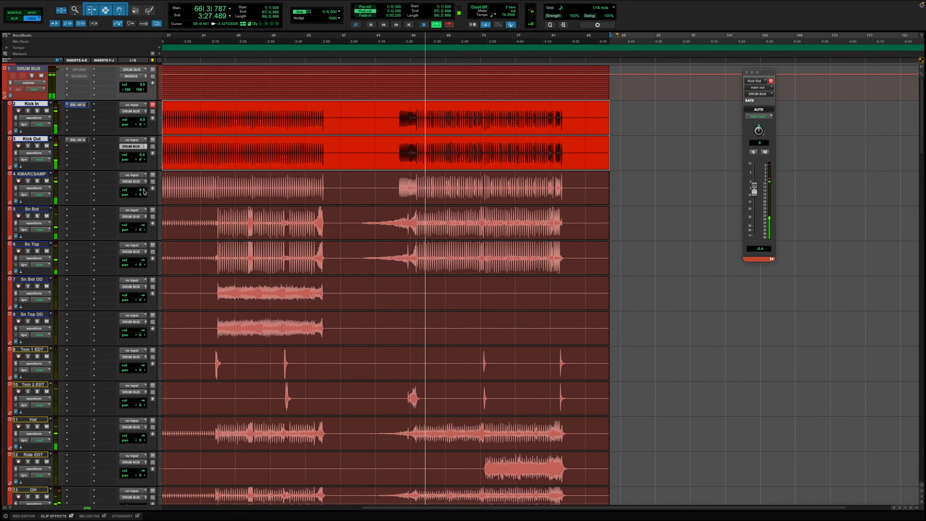
{"action": "left_click_drag", "start_coordinate": [143, 191], "coordinate": [144, 193]}
Check the SSL 4K G settings on the Kick Out and Kick In tracks
{"action": "left_click", "coordinate": [77, 141]}
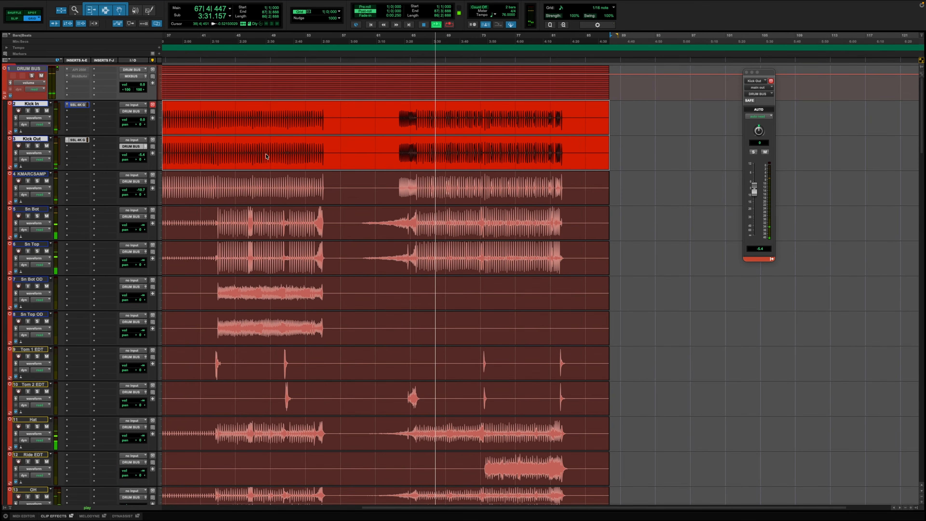
{"action": "left_click", "coordinate": [79, 105]}
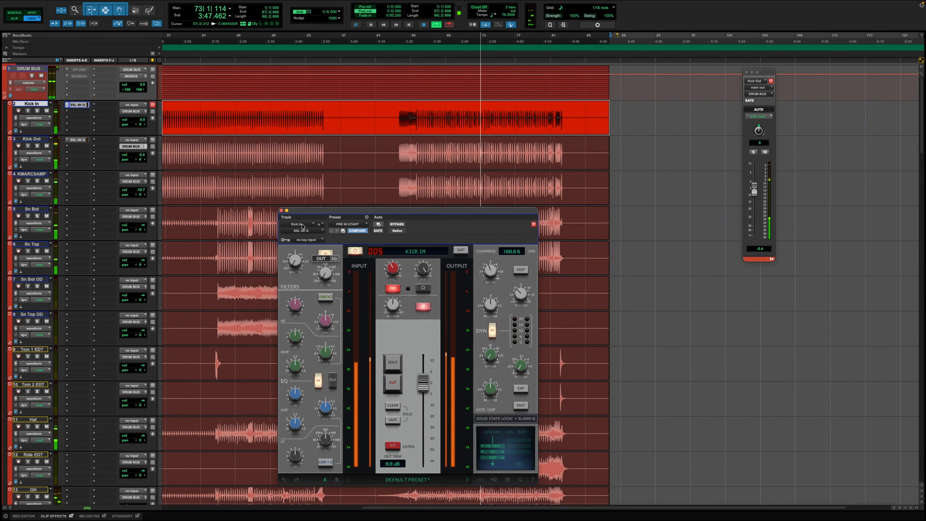
{"action": "left_click", "coordinate": [281, 211]}
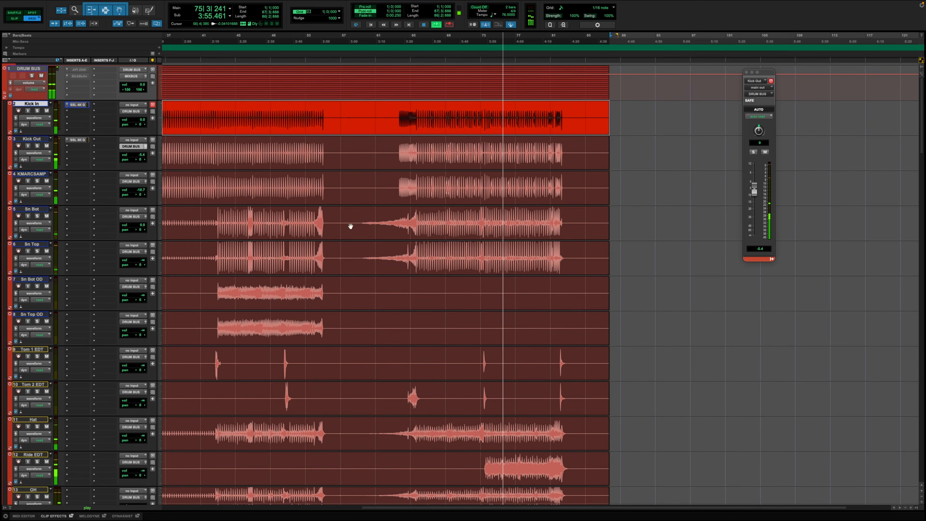
Lower the clip gain of Sn Bot and Sn Top with both faders at 0.0 dB
{"action": "left_click", "coordinate": [479, 234]}
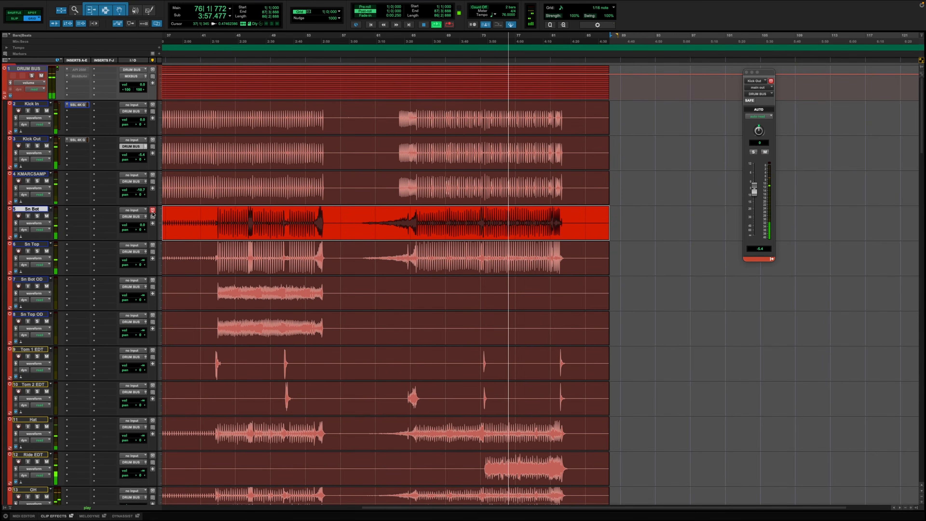
{"action": "left_click", "coordinate": [147, 217]}
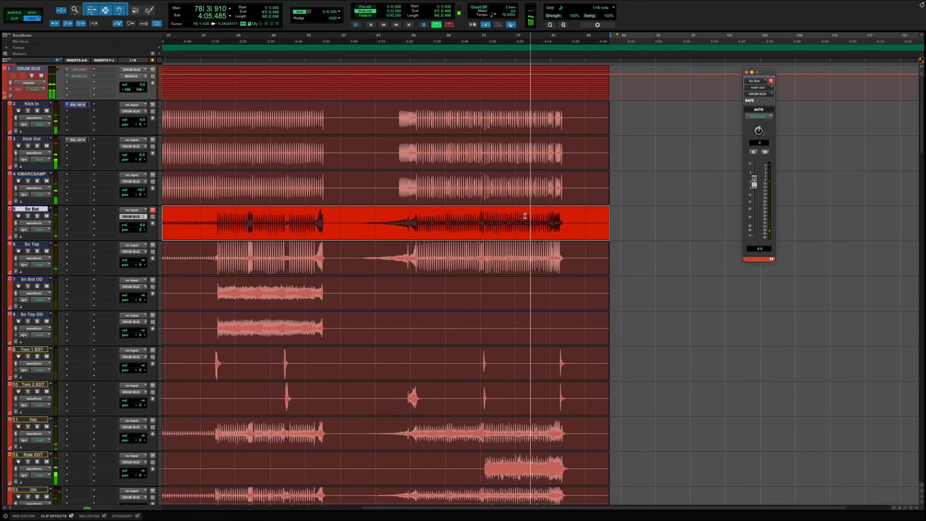
{"action": "left_click", "coordinate": [141, 260], "text": "alt"}
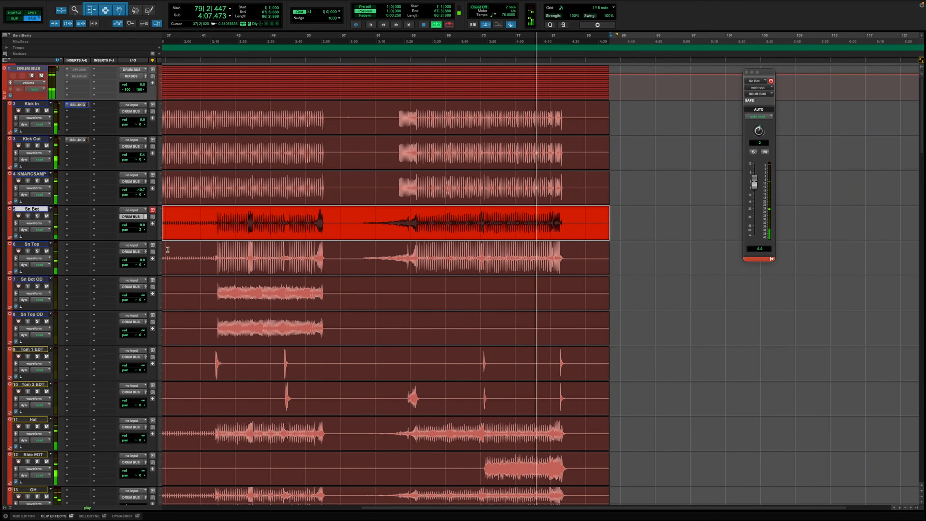
{"action": "left_click", "coordinate": [423, 262]}
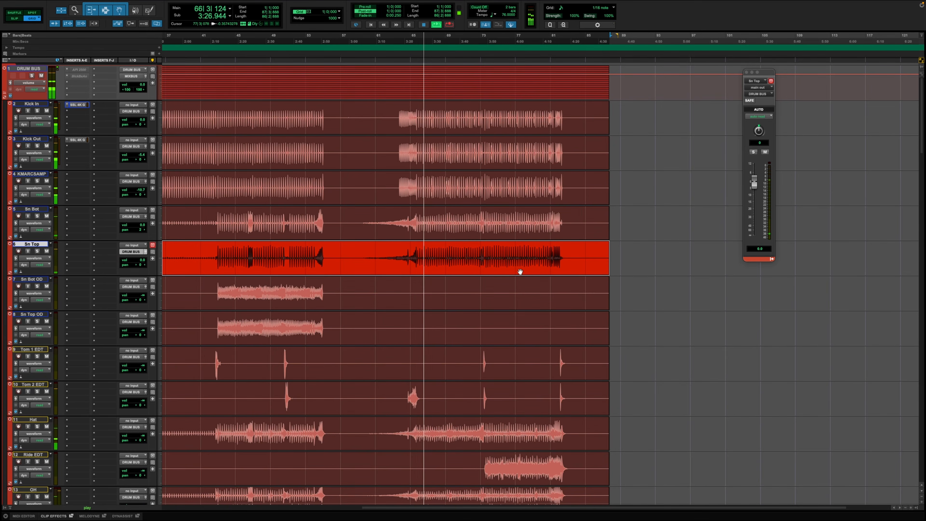
Group Kick In, Kick Out and the kick sample track in a Mix/Edit group named KICK
{"action": "left_click", "coordinate": [32, 104]}
{"action": "left_click", "coordinate": [32, 174], "text": "shift"}
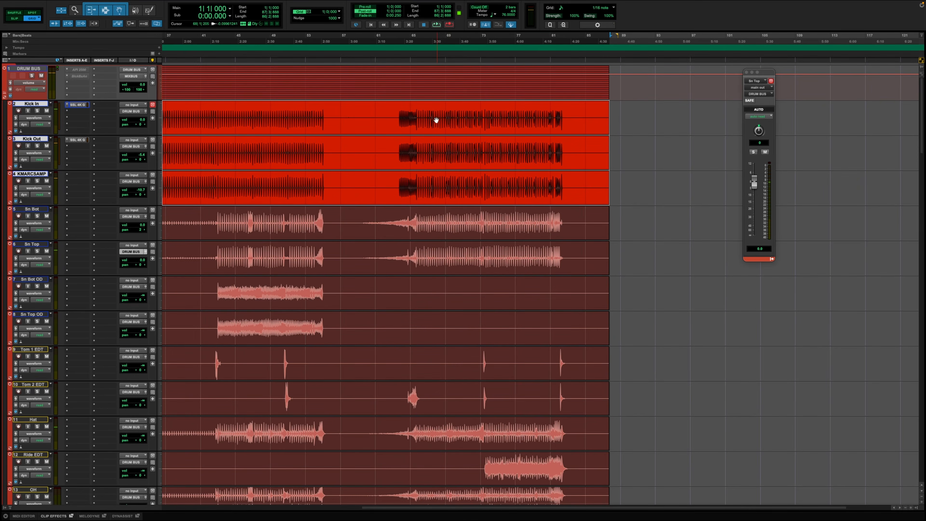
{"action": "left_click_drag", "start_coordinate": [412, 114], "coordinate": [552, 200]}
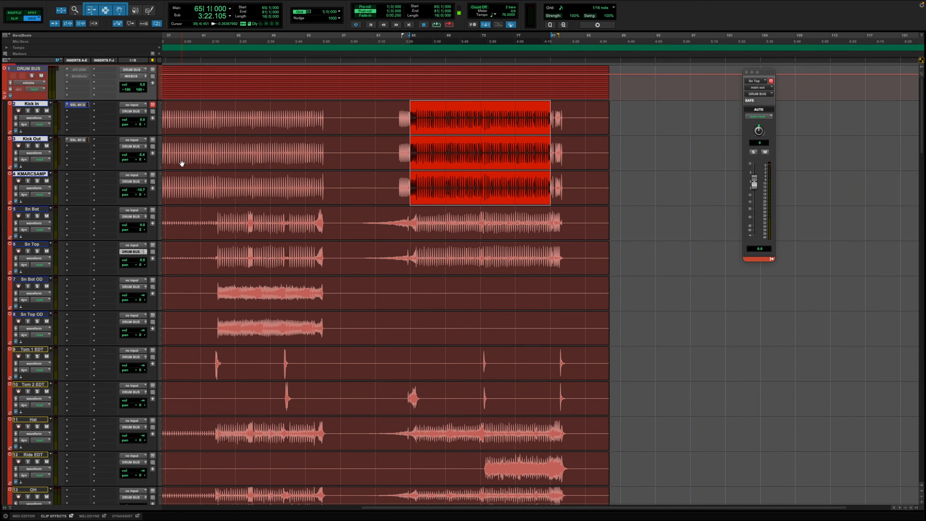
{"action": "key", "text": "super+g"}
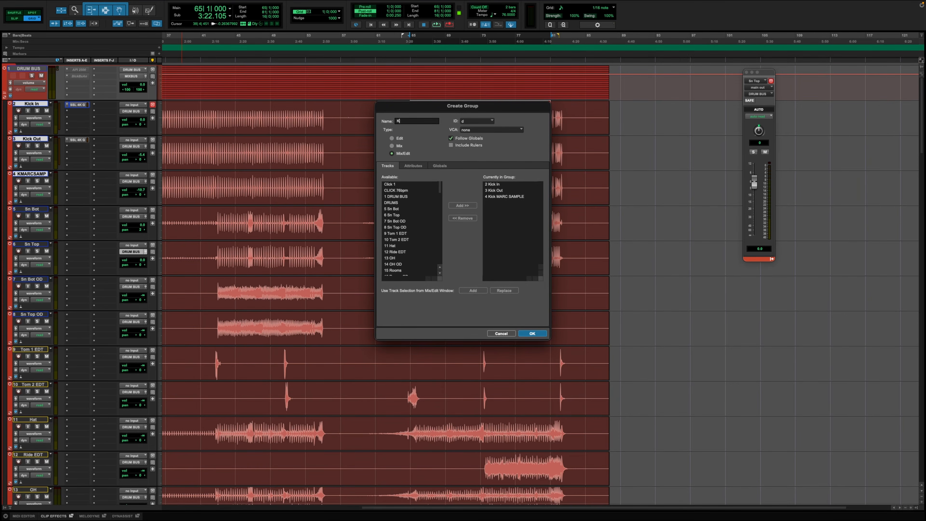
{"action": "key", "text": "Return"}
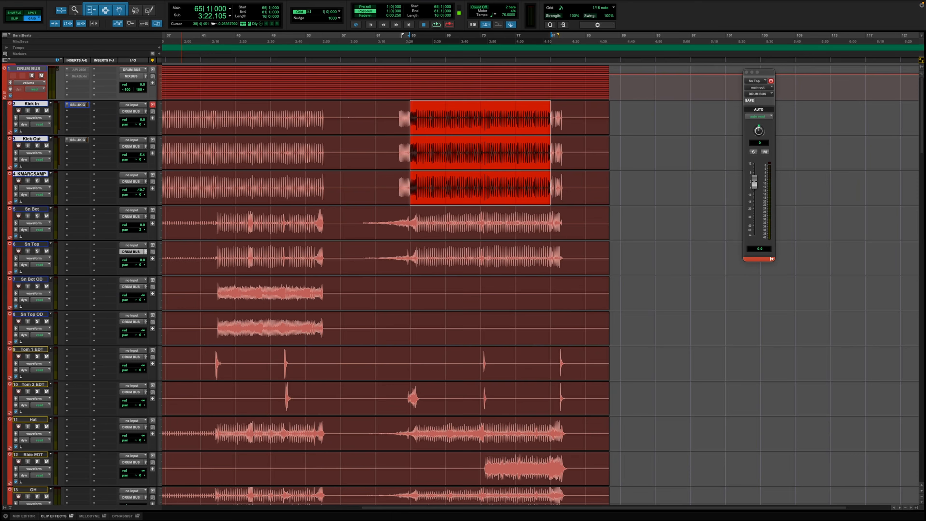
Group Sn Bot, Sn Top, Sn Bot OD and Sn Top OD in a group named SNARE
{"action": "left_click", "coordinate": [44, 210]}
{"action": "left_click", "coordinate": [43, 243], "text": "shift"}
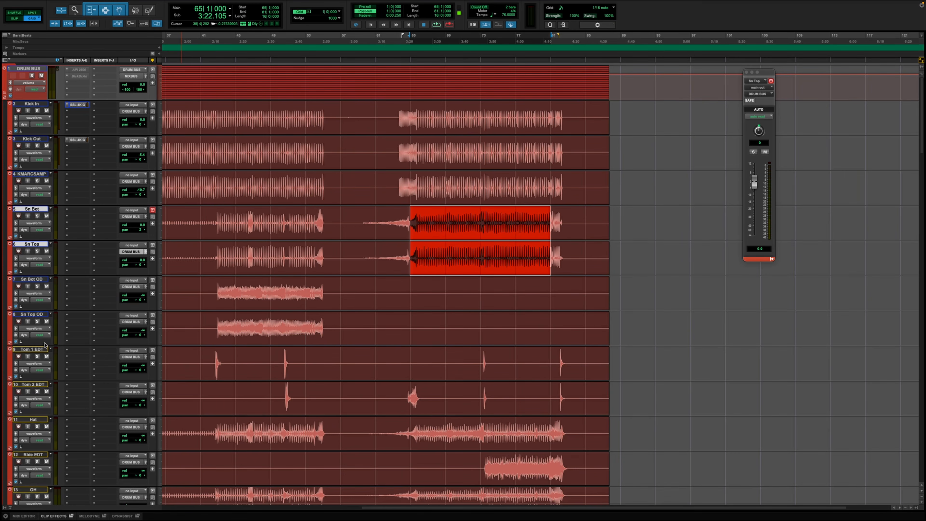
{"action": "left_click", "coordinate": [41, 313], "text": "shift"}
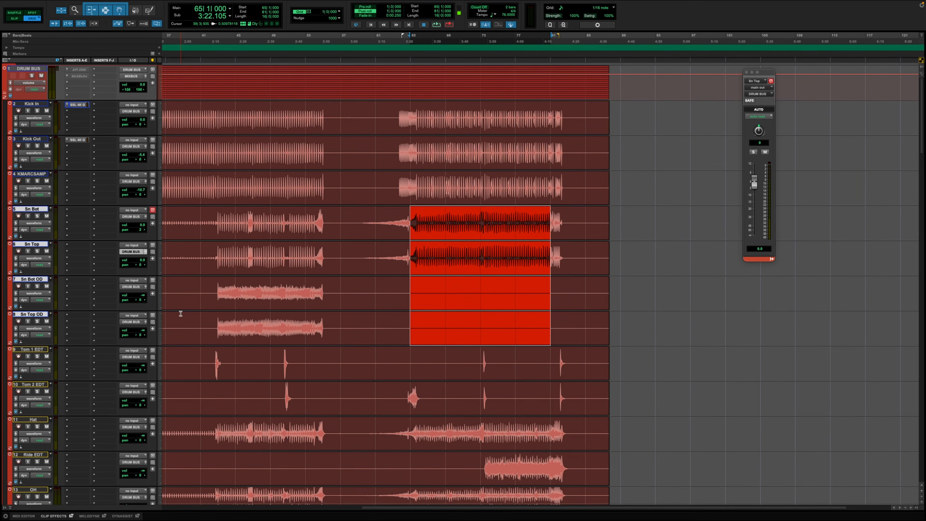
{"action": "key", "text": "super+g"}
{"action": "type", "text": "SNARE"}
{"action": "key", "text": "Return"}
Play the loud section from bar 65 and deactivate the DRUMS and STEMS groups
{"action": "left_click", "coordinate": [411, 252]}
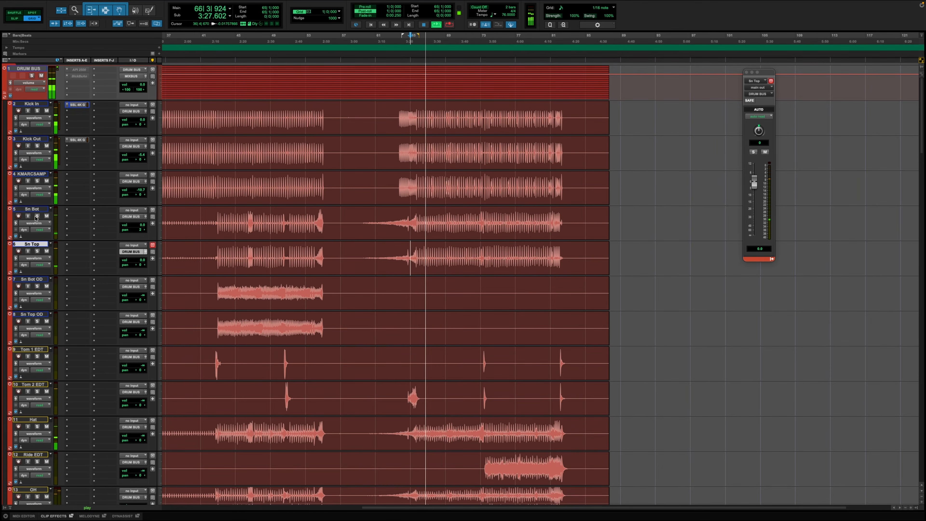
{"action": "left_click", "coordinate": [5, 507]}
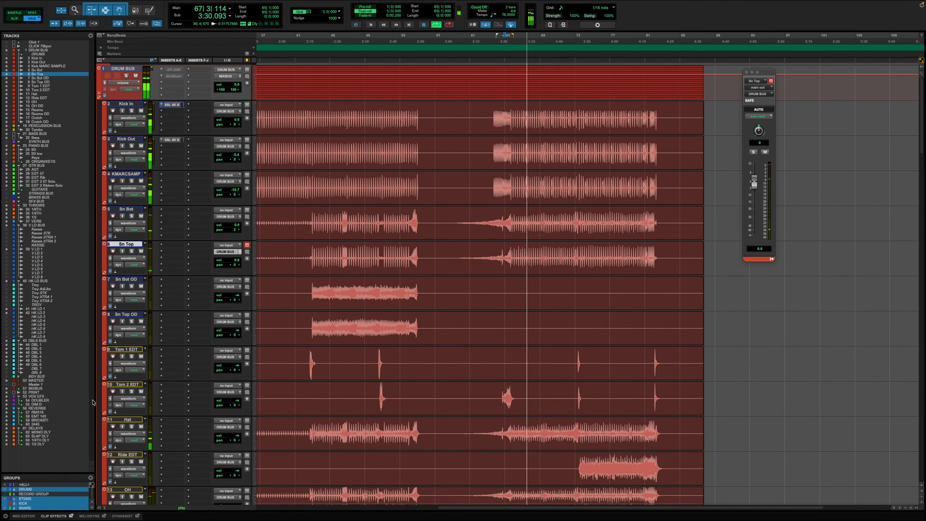
{"action": "left_click", "coordinate": [35, 490]}
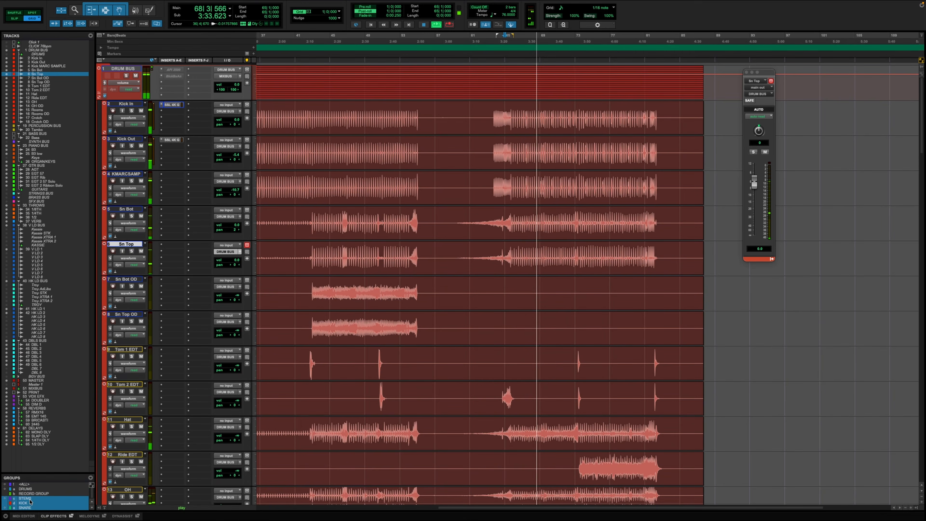
{"action": "left_click", "coordinate": [30, 498]}
{"action": "left_click", "coordinate": [5, 507]}
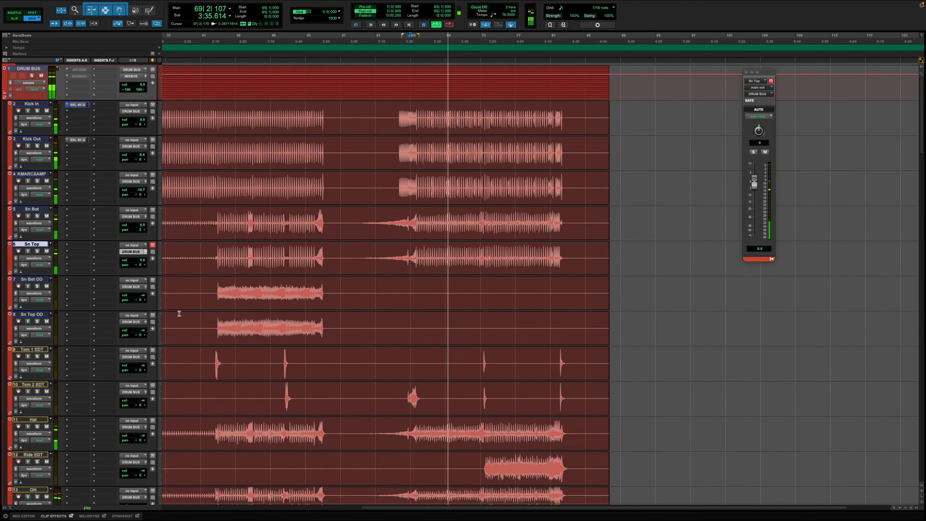
Check the soloed snares from bar 65 to 82, centre Sn Bot's pan and lower the grouped snare faders slightly
{"action": "left_click_drag", "start_coordinate": [409, 219], "coordinate": [560, 326]}
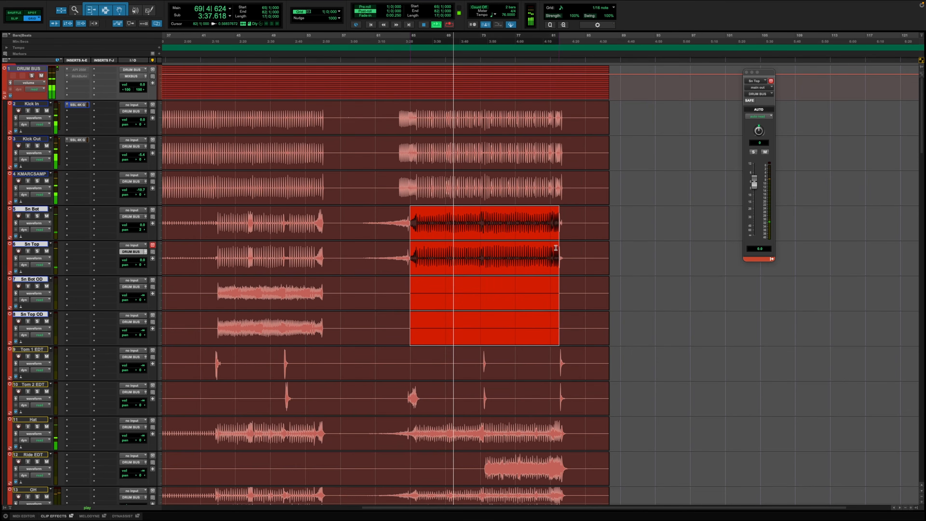
{"action": "left_click", "coordinate": [37, 217]}
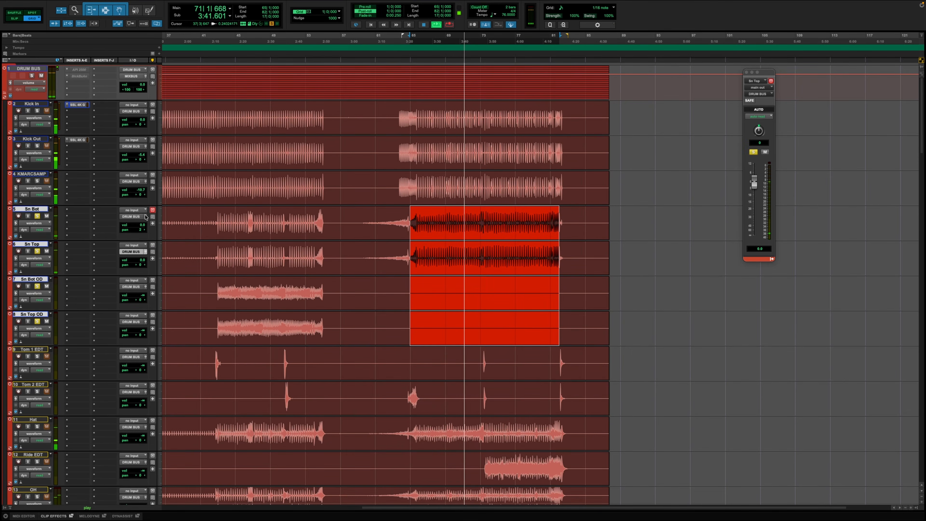
{"action": "left_click", "coordinate": [37, 217]}
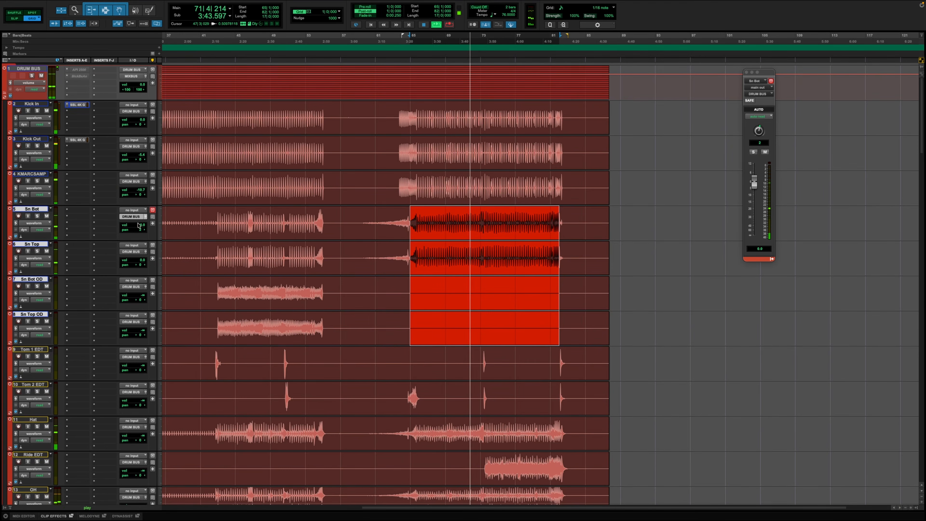
{"action": "left_click", "coordinate": [141, 230], "text": "alt"}
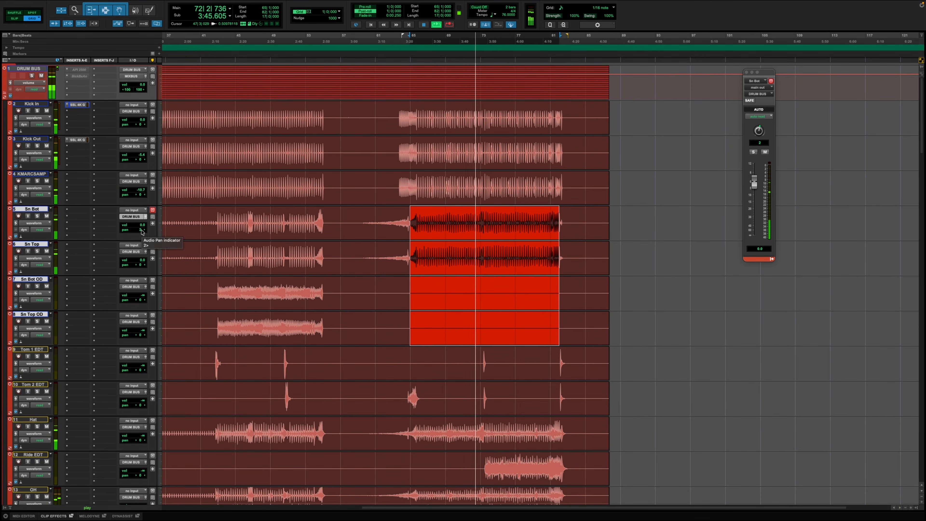
{"action": "left_click_drag", "start_coordinate": [142, 224], "coordinate": [143, 225]}
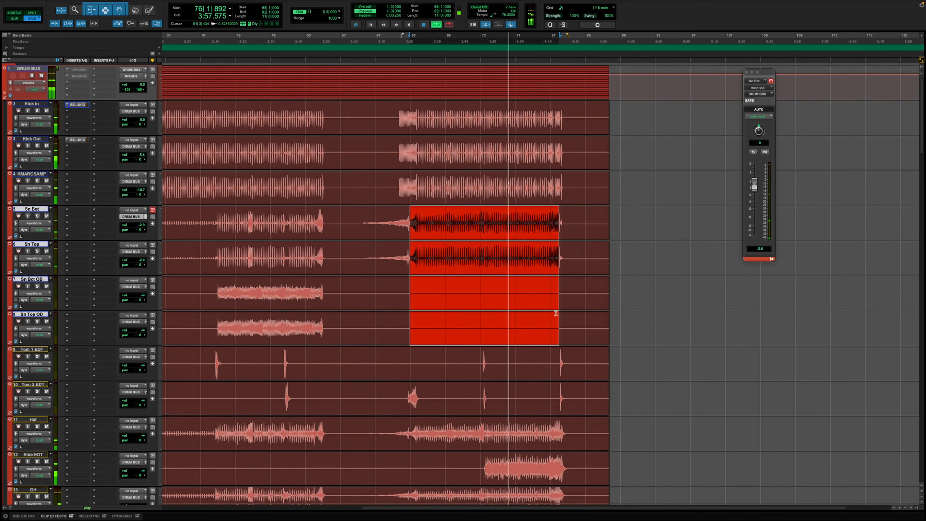
Play the tom hits in bar 73 and pan Tom 1 EDT 100 left and Tom 2 EDT 100 right
{"action": "scroll", "coordinate": [556, 313], "scroll_direction": "down", "scroll_amount": 2}
{"action": "scroll", "coordinate": [555, 313], "scroll_direction": "down", "scroll_amount": 2}
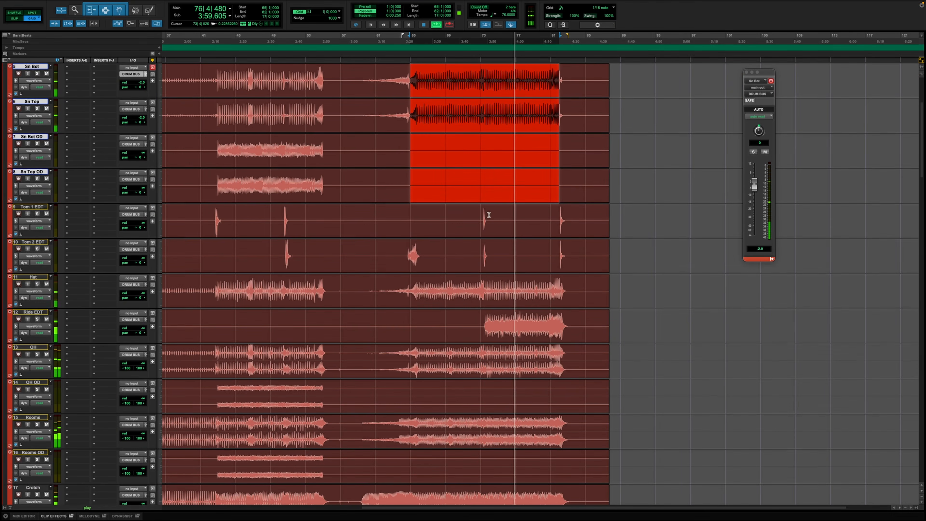
{"action": "left_click_drag", "start_coordinate": [484, 210], "coordinate": [497, 255]}
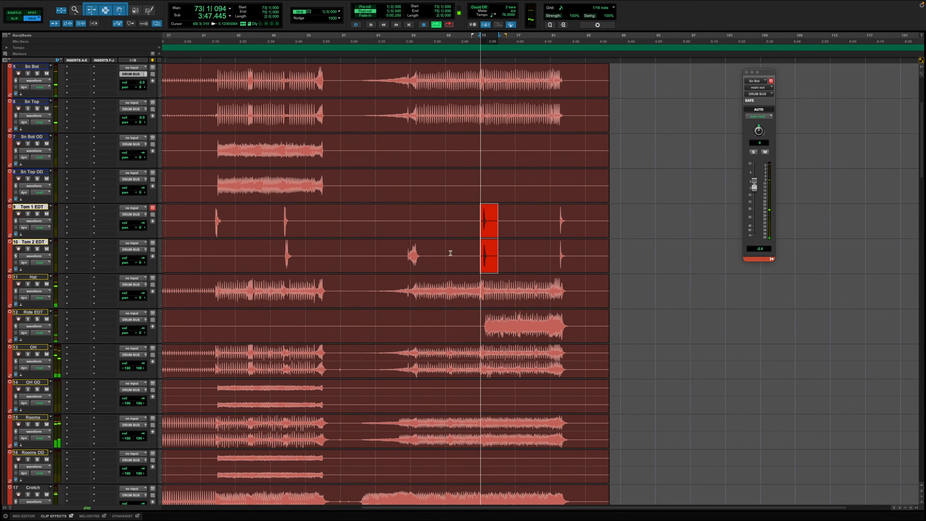
{"action": "left_click_drag", "start_coordinate": [408, 250], "coordinate": [429, 251]}
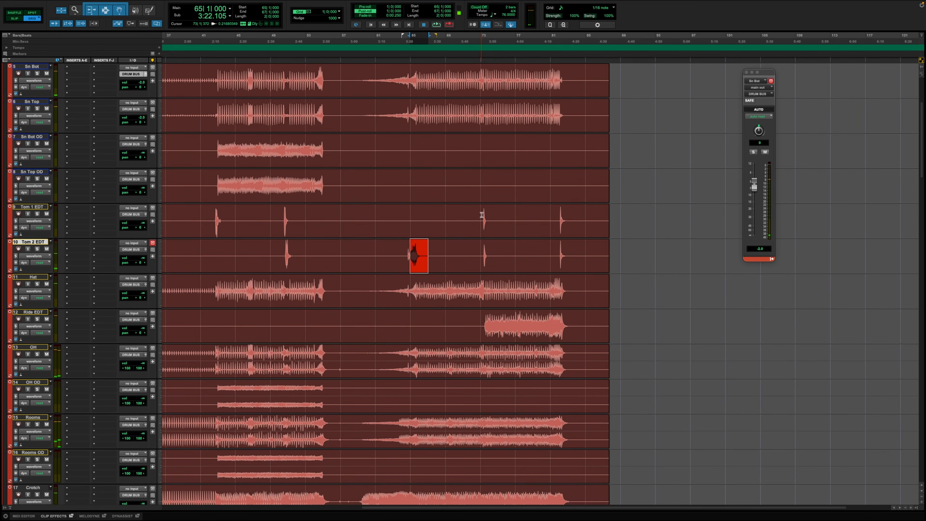
{"action": "left_click_drag", "start_coordinate": [481, 219], "coordinate": [488, 261]}
{"action": "key", "text": "t"}
{"action": "key", "text": "t"}
{"action": "key", "text": "space"}
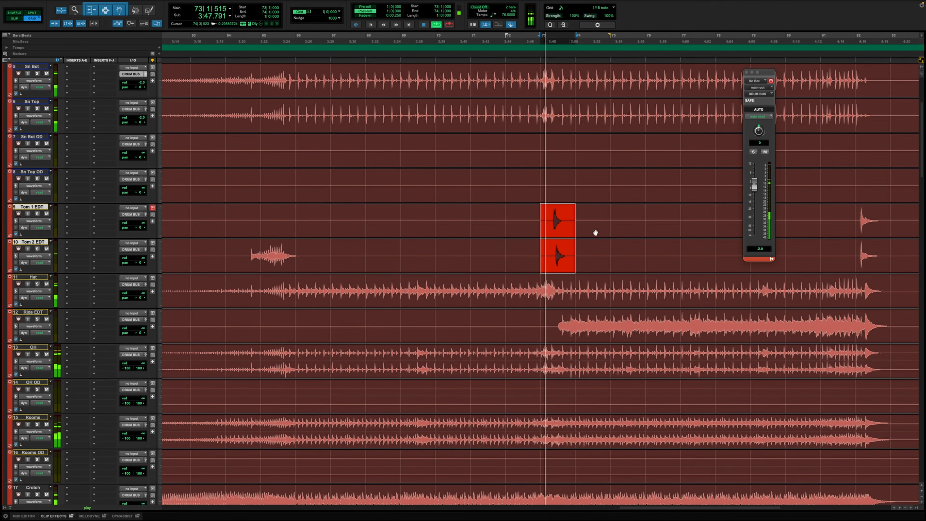
{"action": "mouse_move", "coordinate": [140, 227]}
{"action": "left_mouse_down"}
{"action": "mouse_move", "coordinate": [146, 262]}
{"action": "mouse_move", "coordinate": [143, 222]}
{"action": "left_mouse_up"}
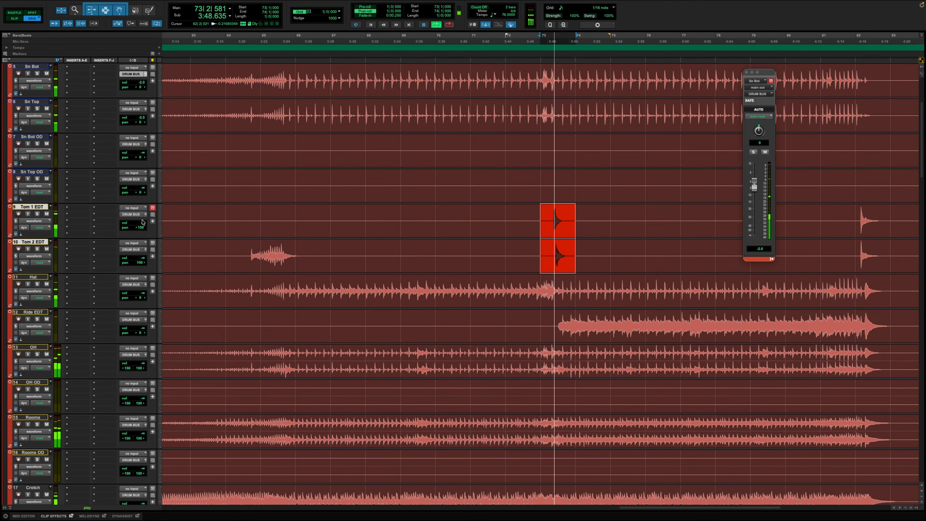
Stop playback and group Tom 1 EDT and Tom 2 EDT in a group named TOMS
{"action": "key", "text": "space"}
{"action": "key", "text": "super+g"}
{"action": "type", "text": "TOMS"}
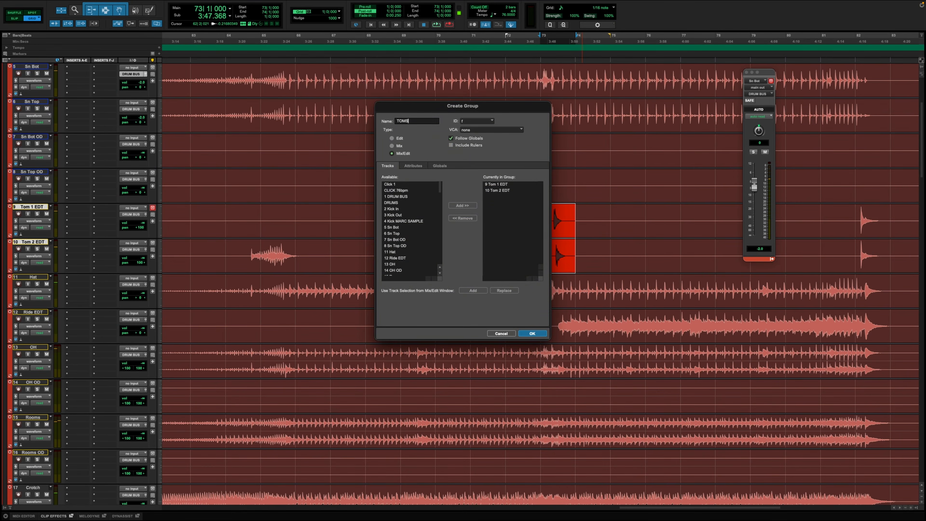
{"action": "key", "text": "Return"}
Play the tom hits and bring both tom faders up to 0.0 dB, then down to -10.7 dB
{"action": "scroll", "coordinate": [146, 233], "scroll_direction": "up", "scroll_amount": 1}
{"action": "key", "text": "space"}
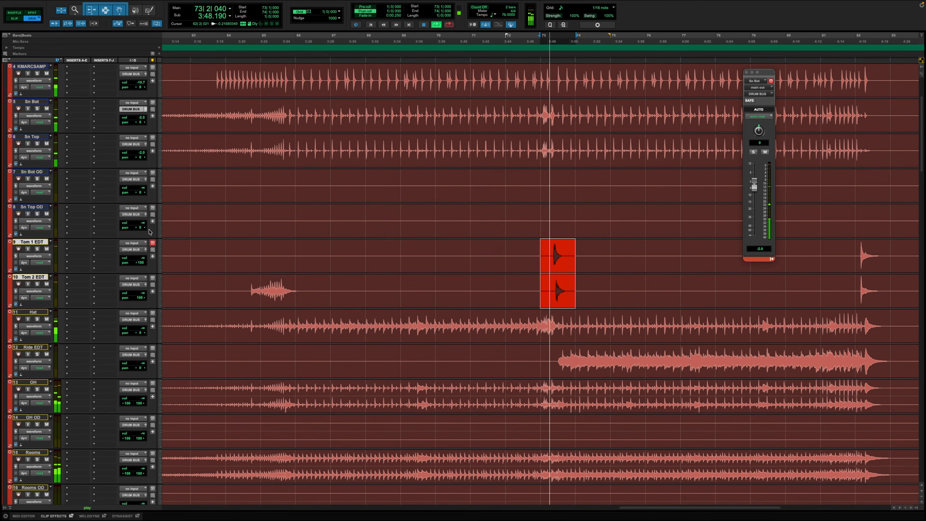
{"action": "left_click", "coordinate": [141, 259], "text": "alt"}
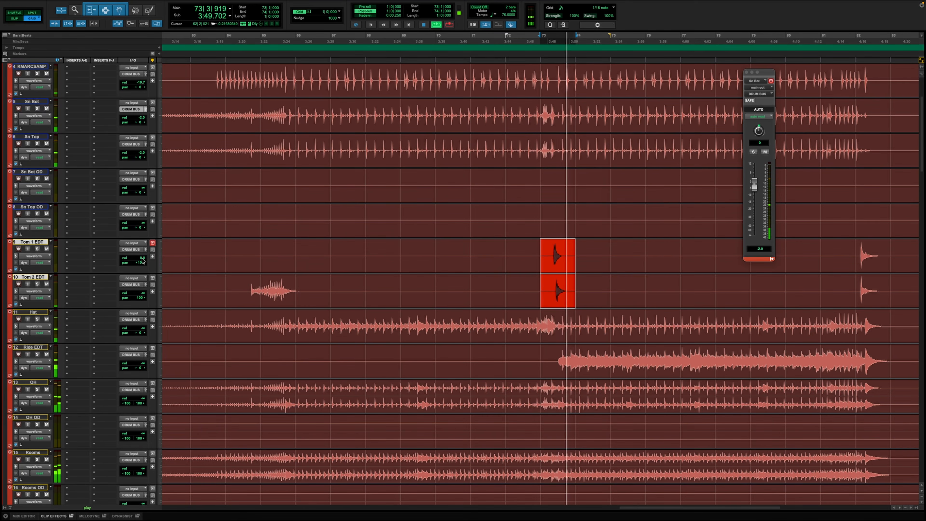
{"action": "left_click", "coordinate": [142, 293], "text": "alt"}
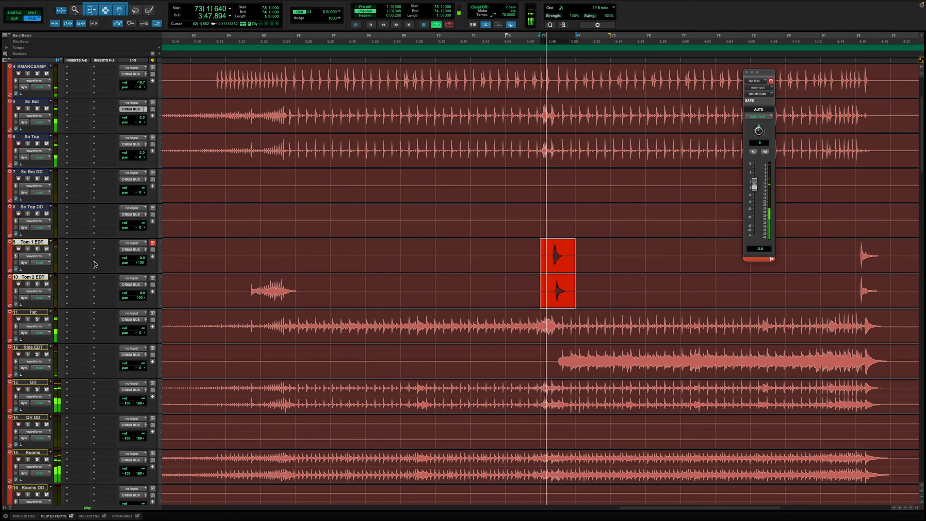
{"action": "left_click_drag", "start_coordinate": [139, 258], "coordinate": [140, 260]}
{"action": "key", "text": "r"}
{"action": "key", "text": "r"}
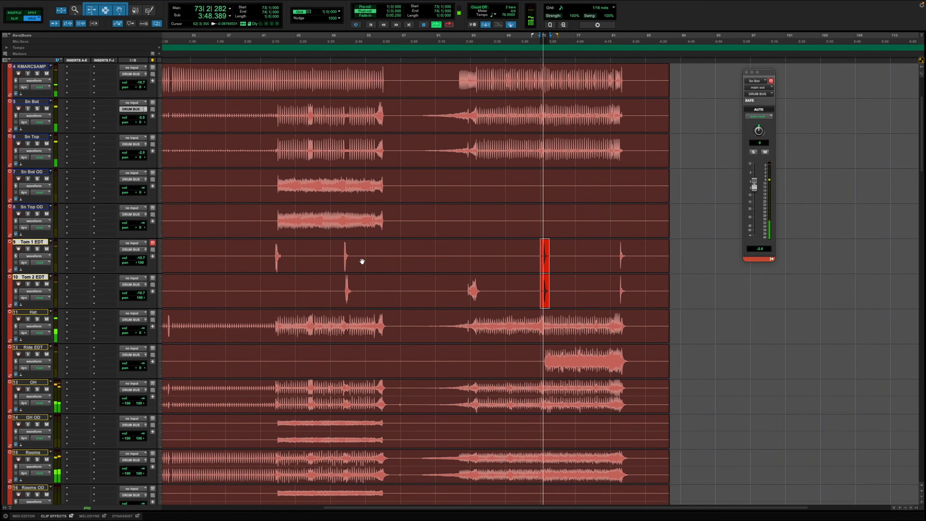
Audition Hat and Ride EDT from bar 73 to 83, with the Hat soloed and then unsoloed
{"action": "left_click", "coordinate": [544, 322]}
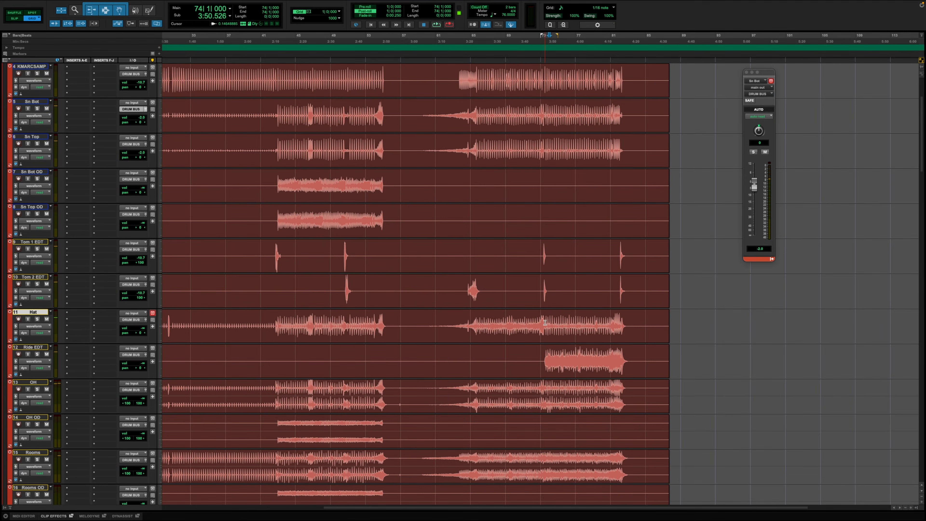
{"action": "left_click_drag", "start_coordinate": [543, 324], "coordinate": [627, 370]}
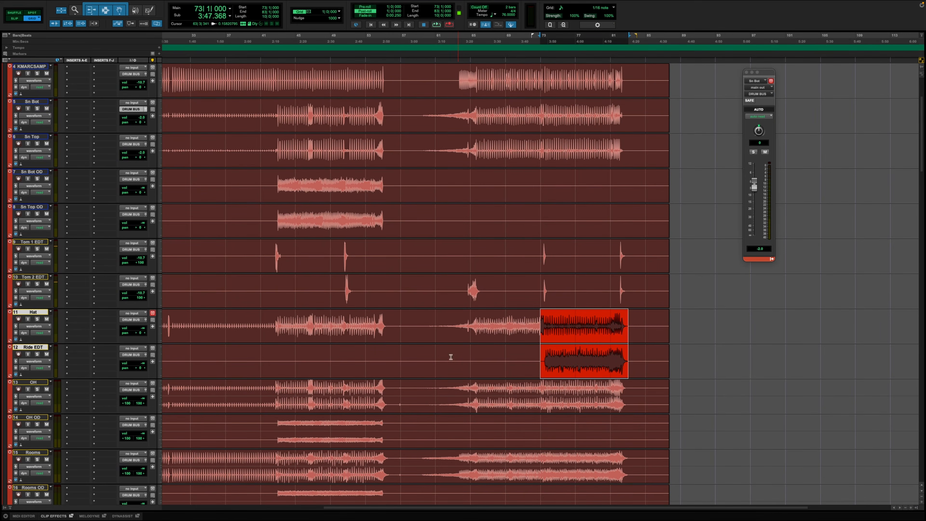
{"action": "key", "text": "space"}
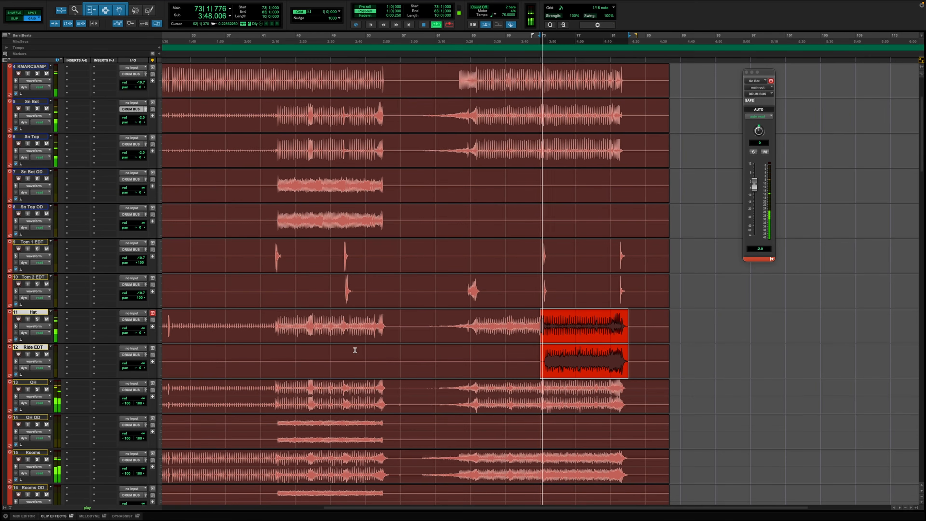
{"action": "left_click", "coordinate": [37, 319]}
{"action": "key", "text": "space"}
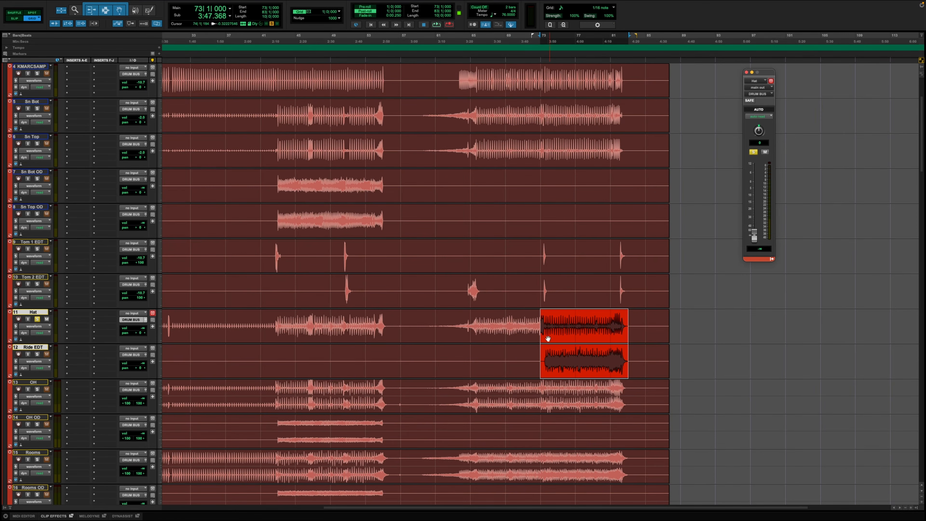
{"action": "left_click_drag", "start_coordinate": [541, 318], "coordinate": [622, 357]}
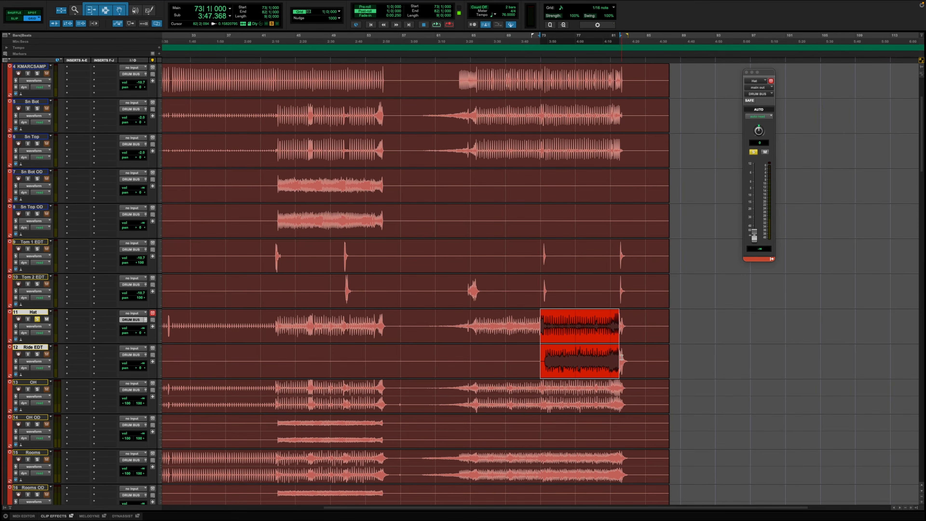
{"action": "left_click_drag", "start_coordinate": [547, 323], "coordinate": [638, 361]}
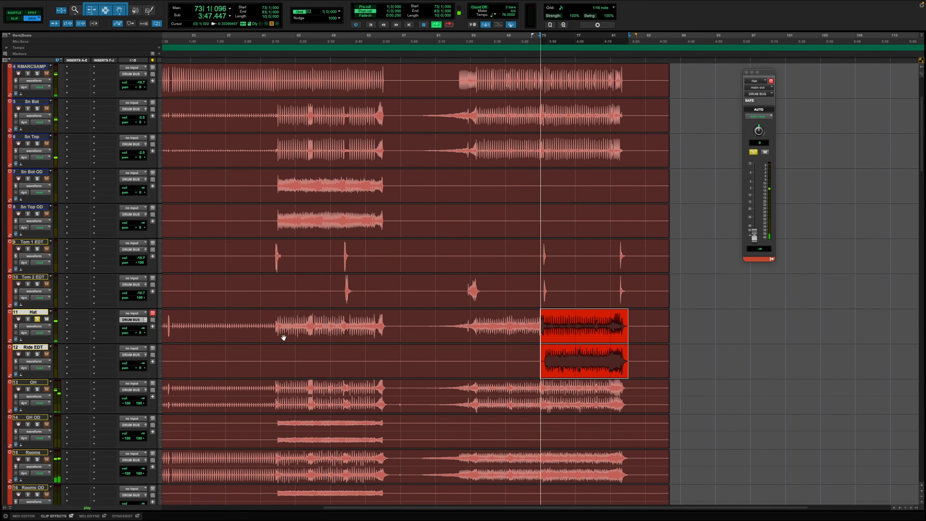
{"action": "left_click", "coordinate": [37, 319]}
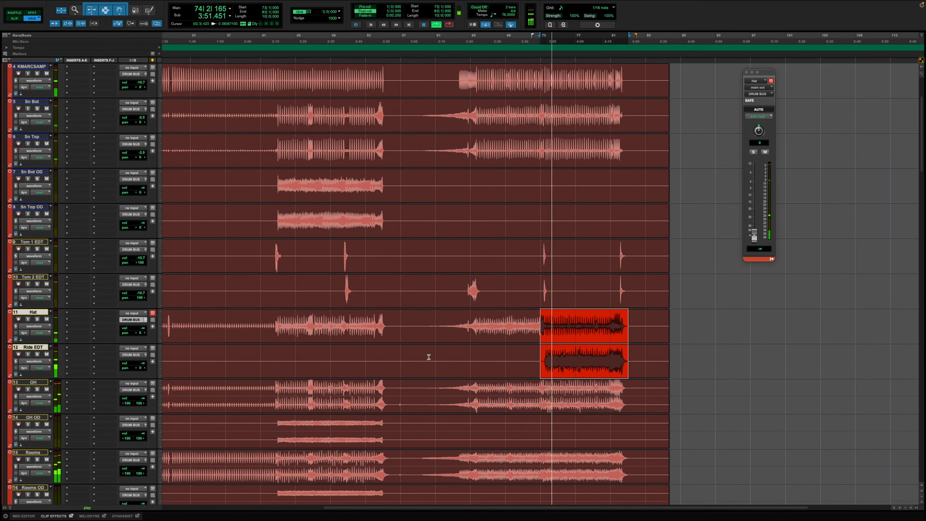
Set the Hat fader to 0.0 dB with its whole clip selected, then select the Hat from bar 73 to 82
{"action": "left_click", "coordinate": [714, 325]}
{"action": "left_click", "coordinate": [641, 340]}
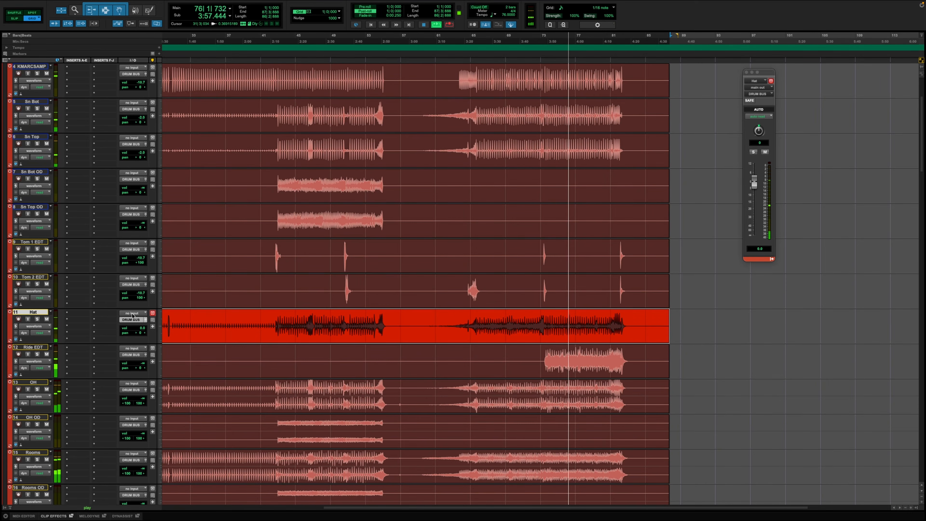
{"action": "key", "text": "space"}
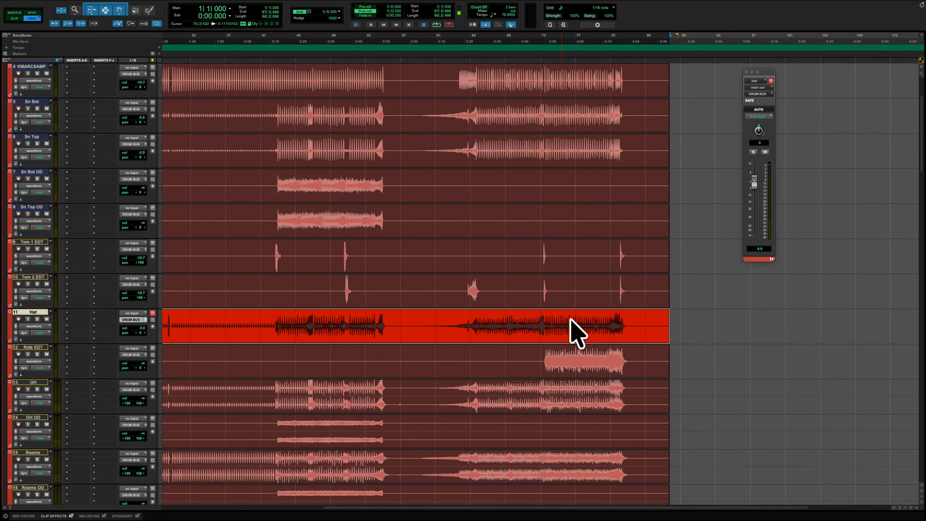
{"action": "left_click_drag", "start_coordinate": [538, 318], "coordinate": [634, 331]}
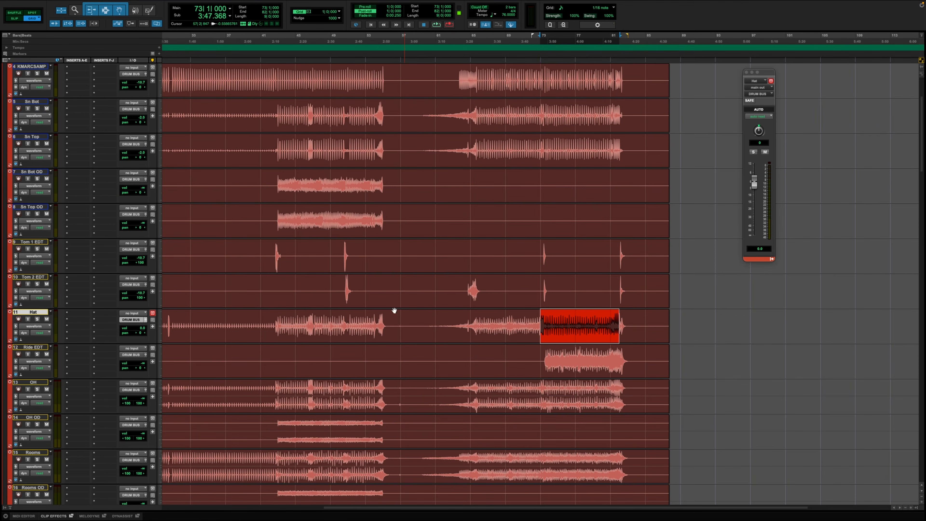
Audition the Hat from bar 73 to 81 and select its whole clip during playback
{"action": "left_click_drag", "start_coordinate": [542, 326], "coordinate": [611, 327]}
{"action": "key", "text": "space"}
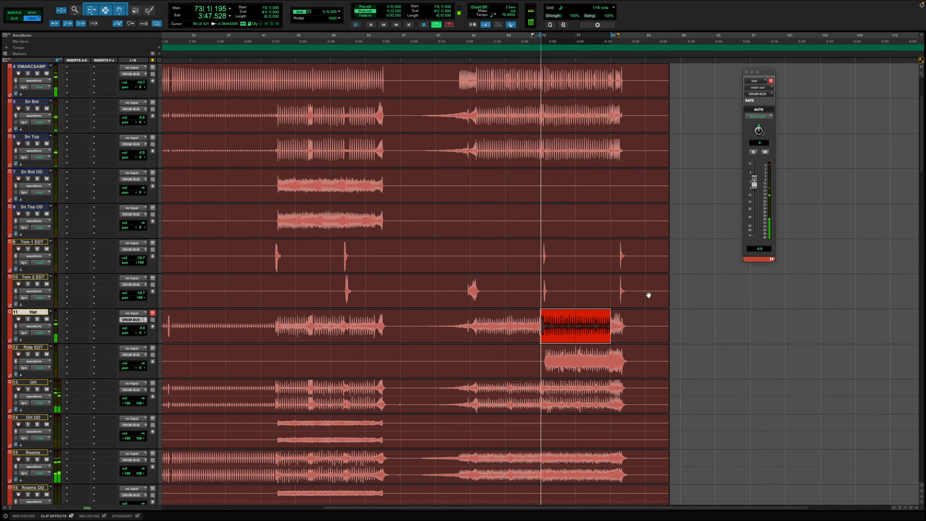
{"action": "key", "text": "space"}
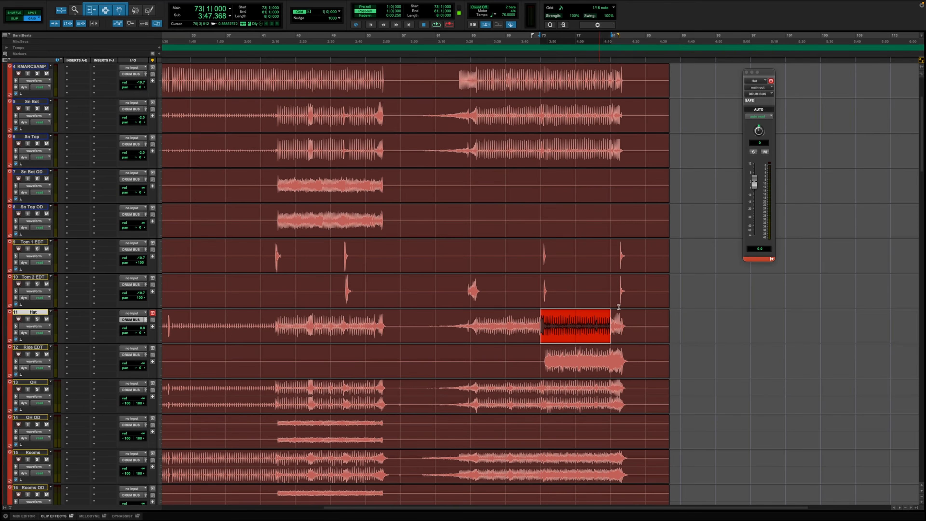
{"action": "key", "text": "space"}
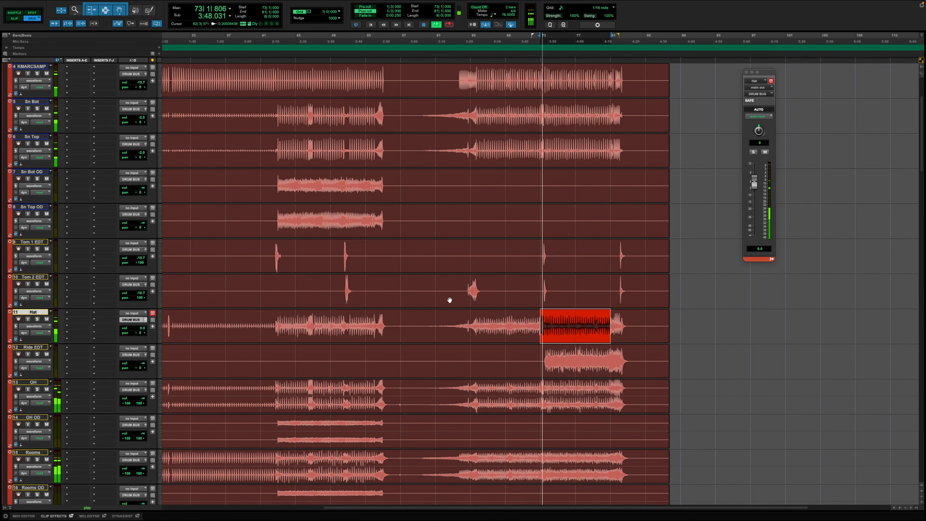
{"action": "left_click", "coordinate": [591, 341]}
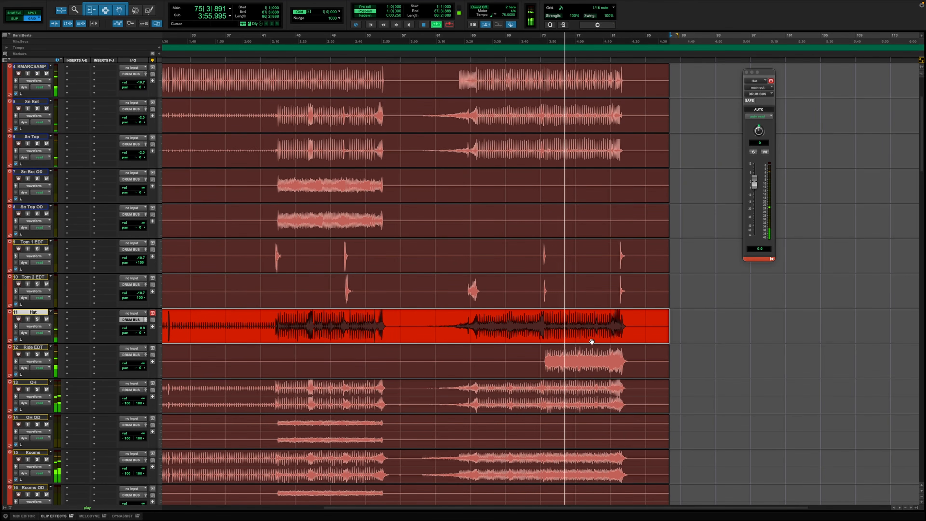
Check the Hat soloed and unsoloed, pan it 25 to the left and lower its fader to -8.7 dB
{"action": "key", "text": "shift+s"}
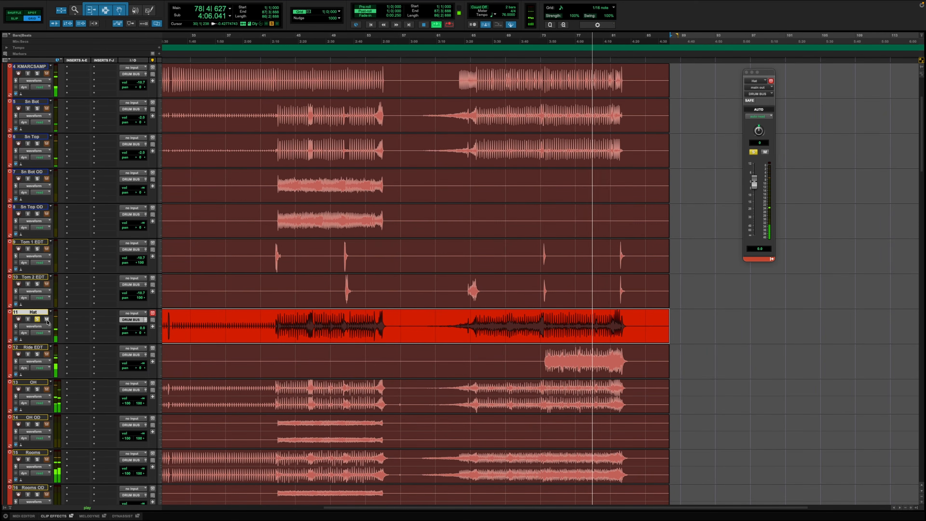
{"action": "key", "text": "shift+s"}
{"action": "mouse_move", "coordinate": [141, 333]}
{"action": "left_mouse_down"}
{"action": "mouse_move", "coordinate": [138, 349]}
{"action": "mouse_move", "coordinate": [142, 333]}
{"action": "left_mouse_up"}
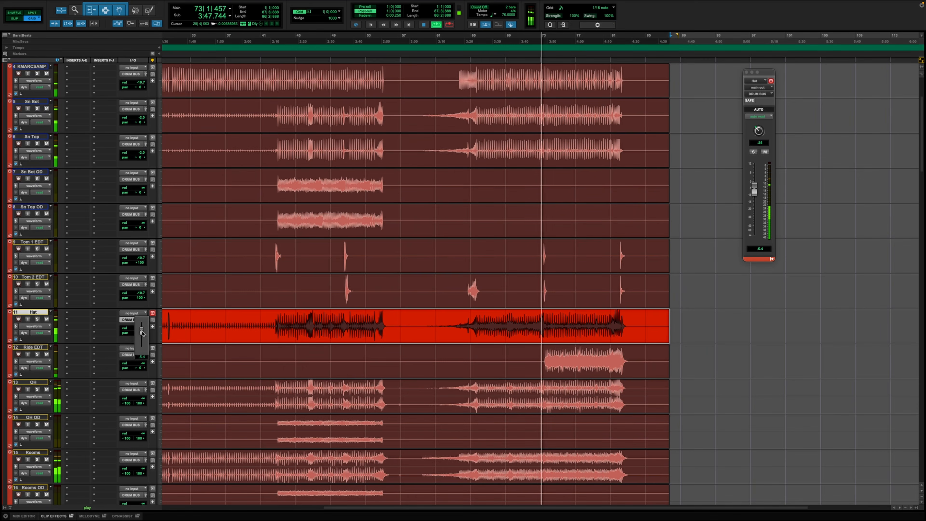
{"action": "left_click_drag", "start_coordinate": [142, 332], "coordinate": [143, 334]}
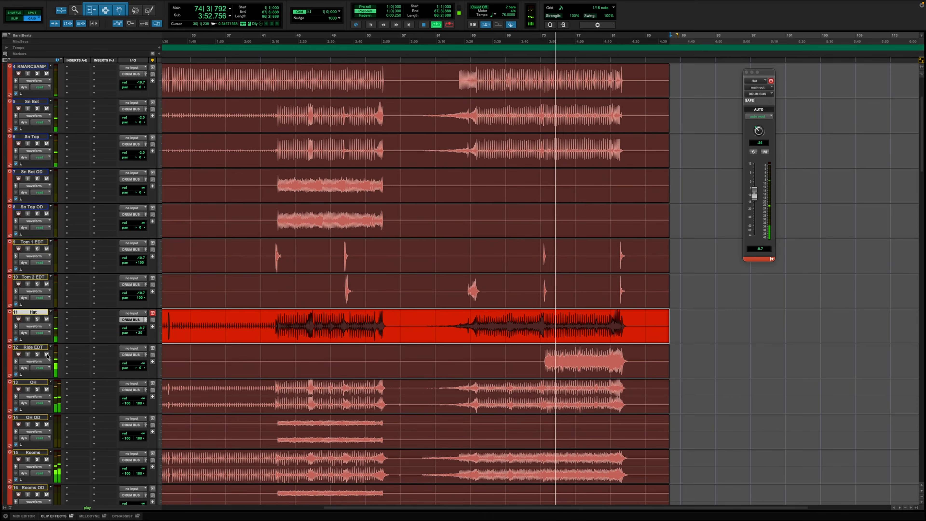
Solo Ride EDT to check it at 0.0 dB, pan it 25 to the right and select its whole clip
{"action": "left_click", "coordinate": [37, 353]}
{"action": "left_click", "coordinate": [142, 363], "text": "alt"}
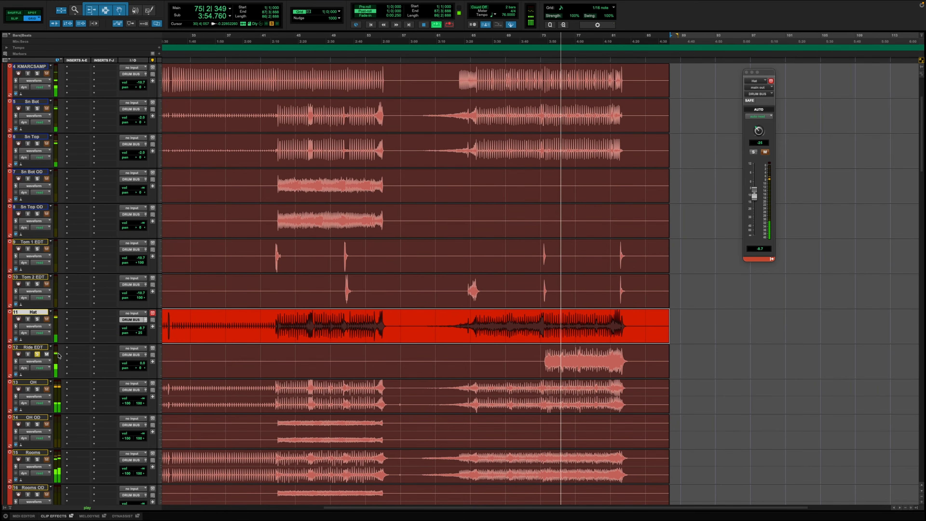
{"action": "left_click_drag", "start_coordinate": [145, 368], "coordinate": [158, 381]}
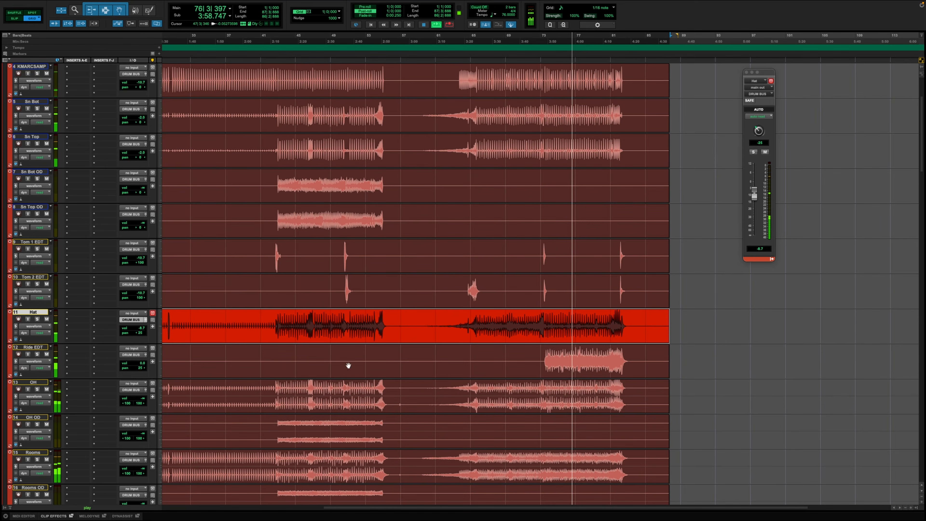
{"action": "left_click", "coordinate": [601, 371]}
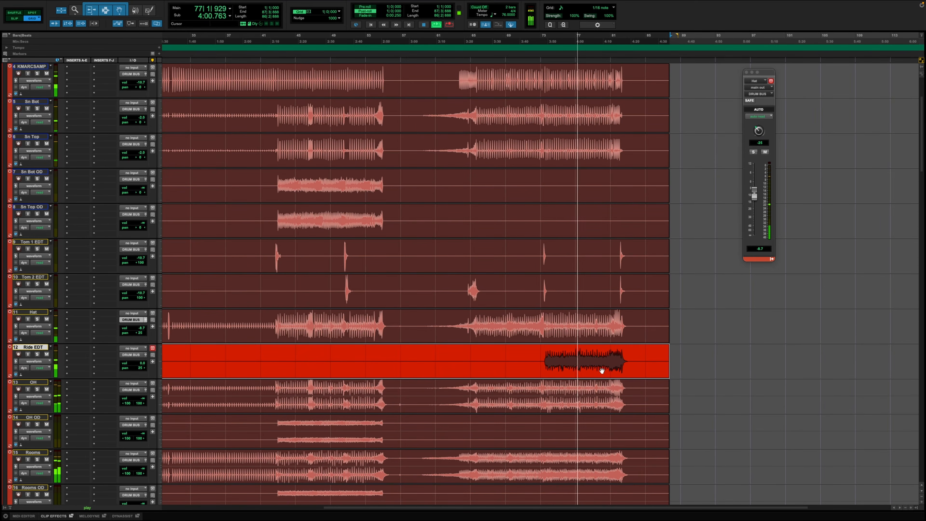
Lower the Ride EDT fader to -8.8 dB and narrow its pan to 10 right
{"action": "left_click", "coordinate": [145, 355]}
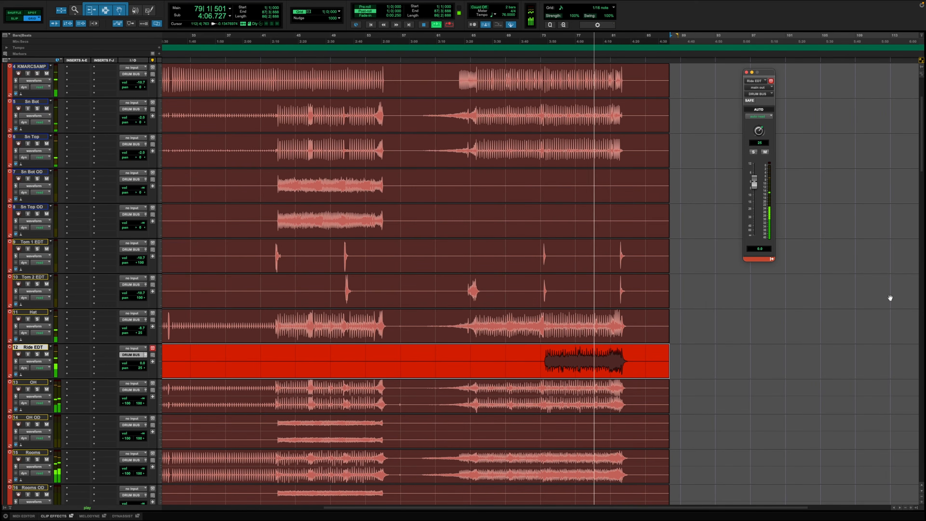
{"action": "left_click_drag", "start_coordinate": [757, 182], "coordinate": [755, 195]}
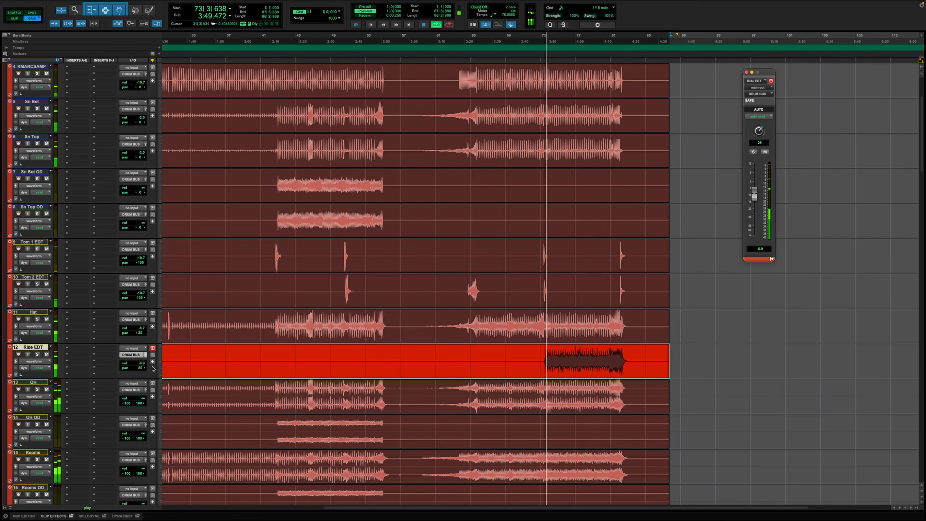
{"action": "left_click_drag", "start_coordinate": [141, 369], "coordinate": [137, 377]}
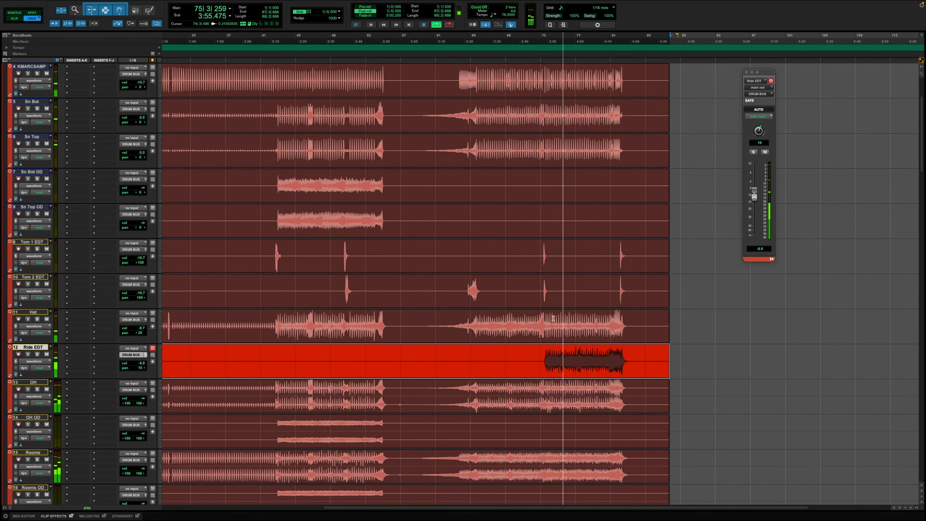
Audition Hat and Ride EDT soloed together from bar 73 to 83
{"action": "left_click_drag", "start_coordinate": [541, 324], "coordinate": [623, 354]}
{"action": "key", "text": "space"}
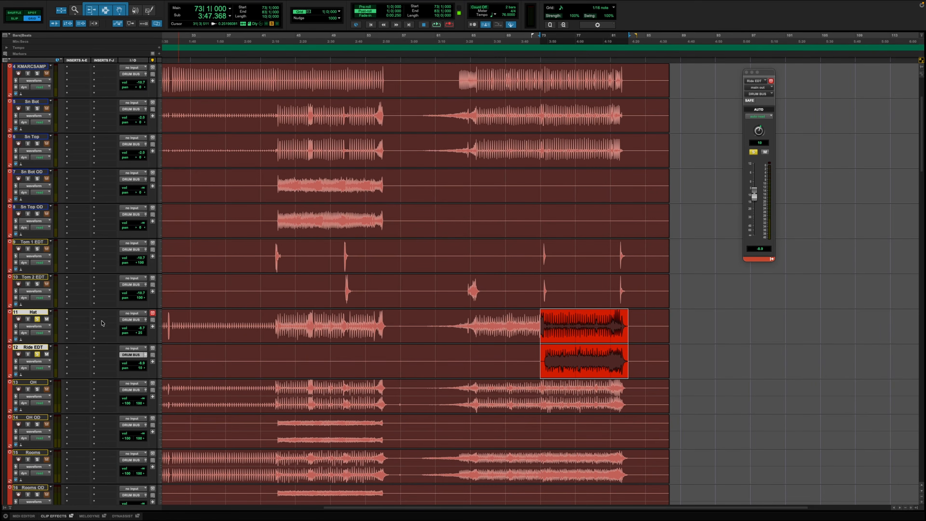
{"action": "key", "text": "space"}
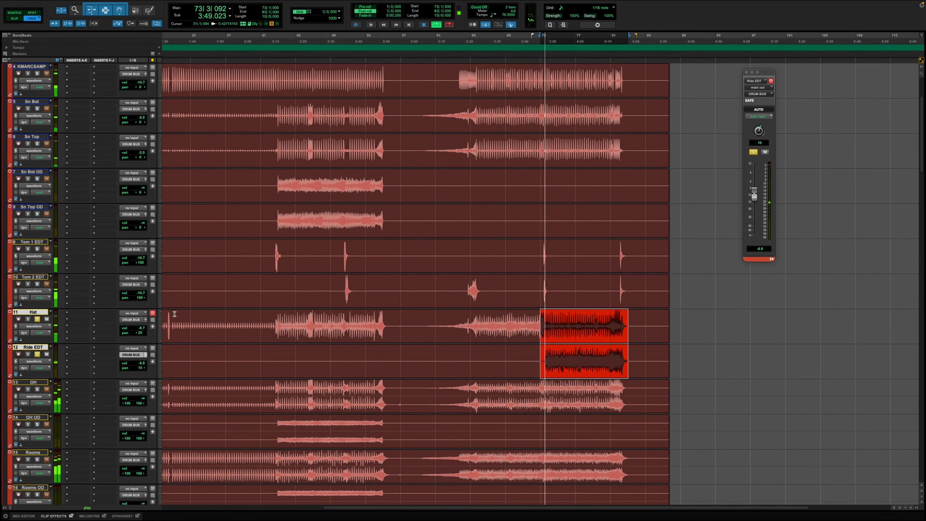
Stop playback and group Hat and Ride EDT in a group named HH/RIDE
{"action": "key", "text": "space"}
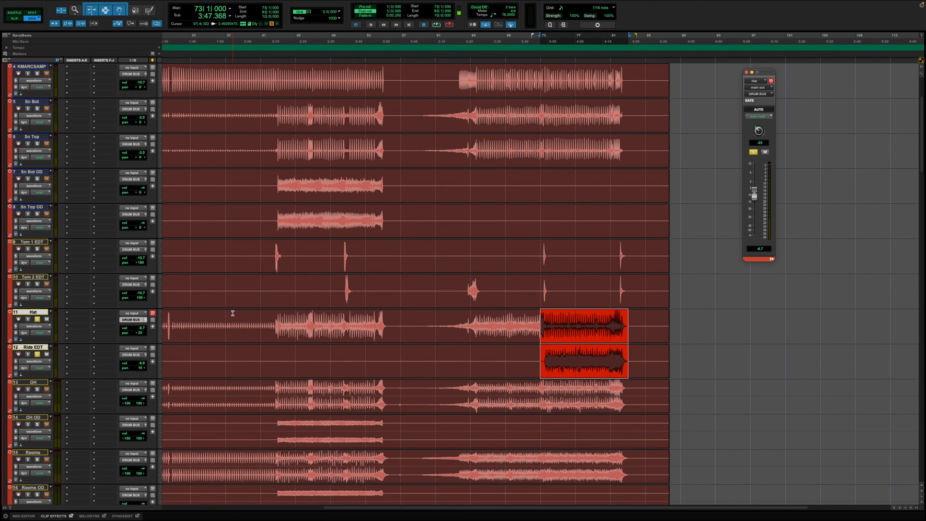
{"action": "key", "text": "super+g"}
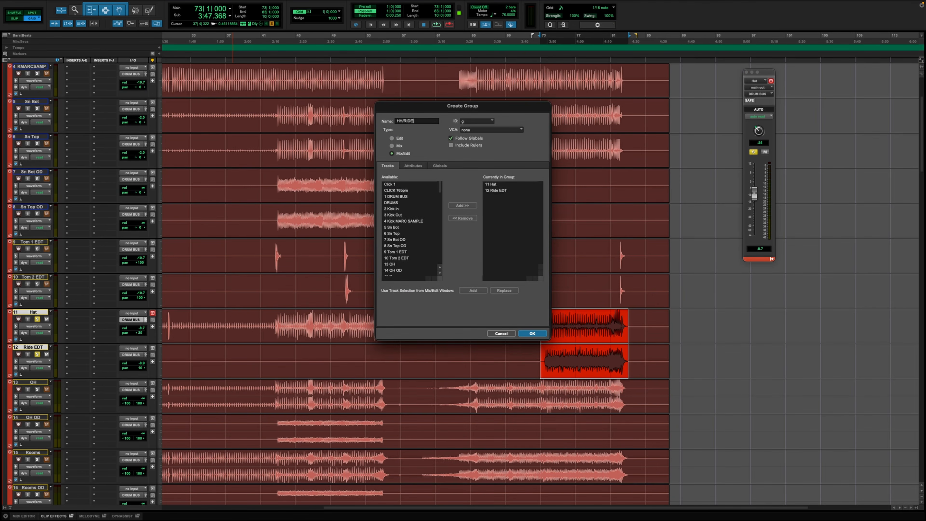
{"action": "key", "text": "Return"}
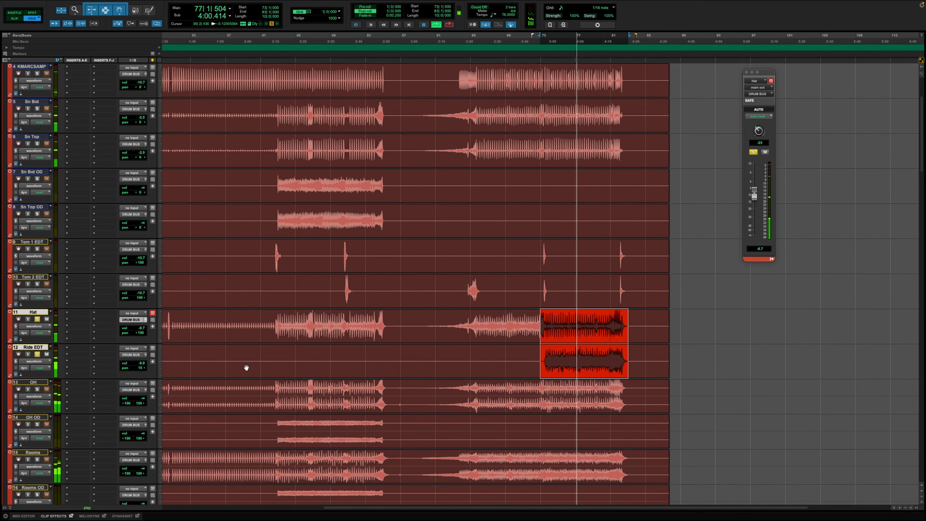
Clear the Hat and Ride EDT solos and fine-tune the Hat fader to -8.4 dB during full-kit playback
{"action": "key", "text": "space"}
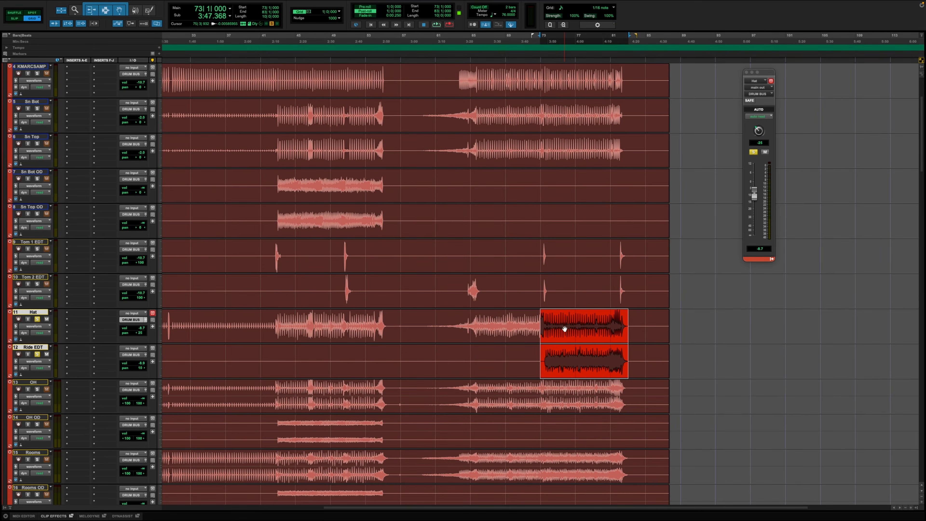
{"action": "left_click", "coordinate": [38, 320], "text": "alt"}
{"action": "key", "text": "space"}
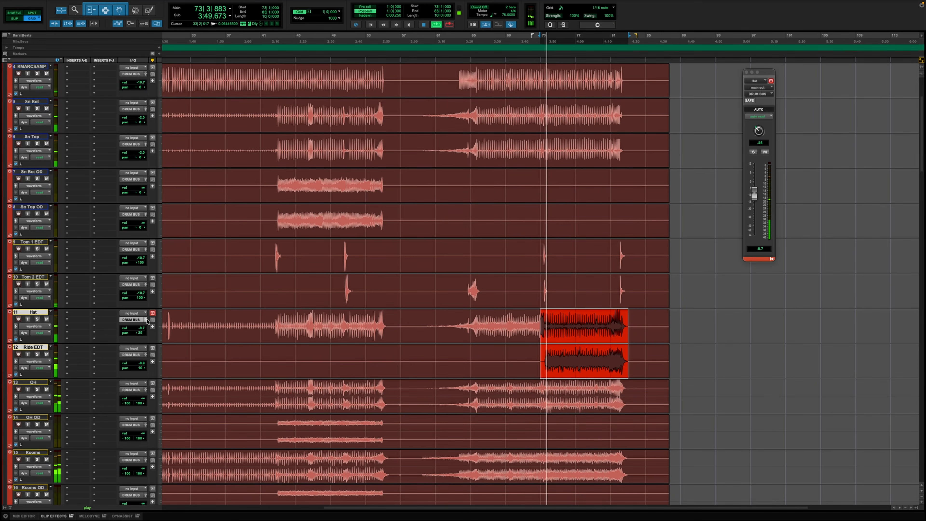
{"action": "left_click", "coordinate": [145, 320]}
{"action": "left_click", "coordinate": [37, 320], "text": "alt+shift"}
{"action": "left_click", "coordinate": [37, 320], "text": "alt"}
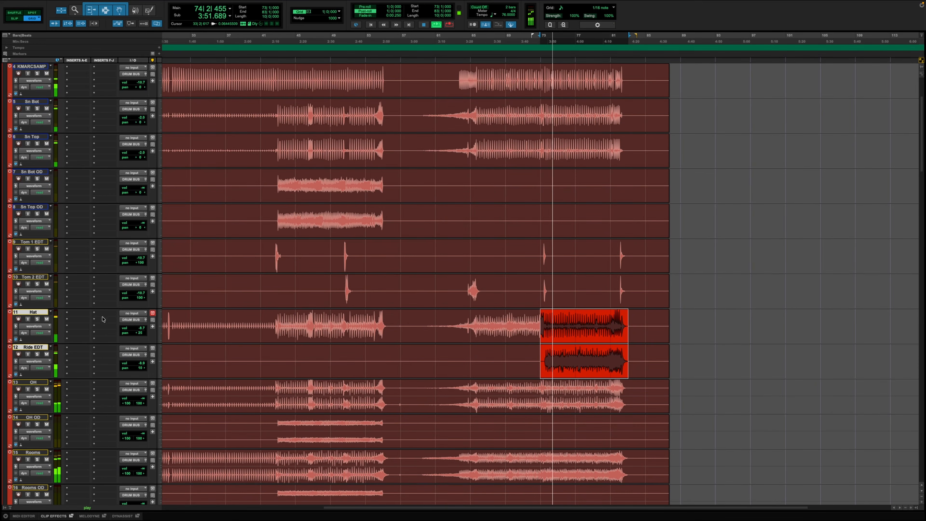
{"action": "left_click", "coordinate": [141, 327]}
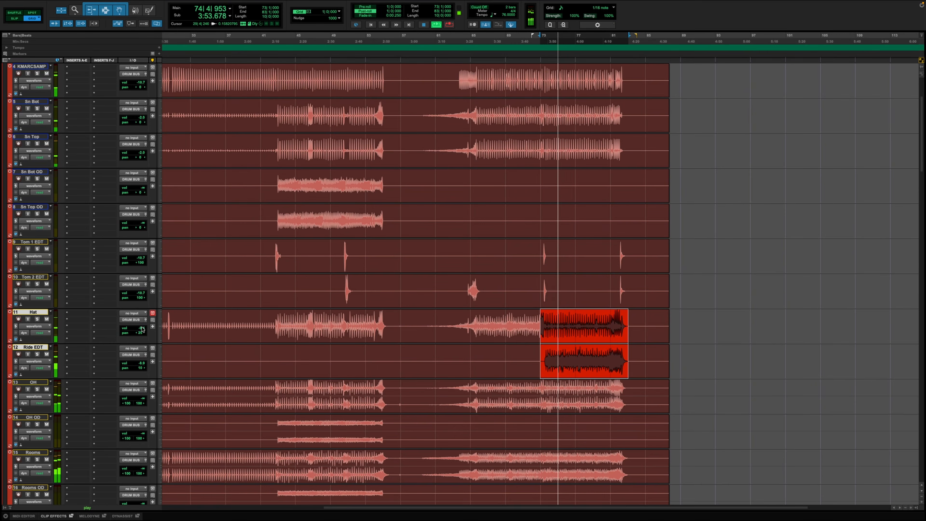
Solo OH with its fader at 0.0 dB and lower the clip gain of its whole clip
{"action": "scroll", "coordinate": [471, 340], "scroll_direction": "down", "scroll_amount": 1}
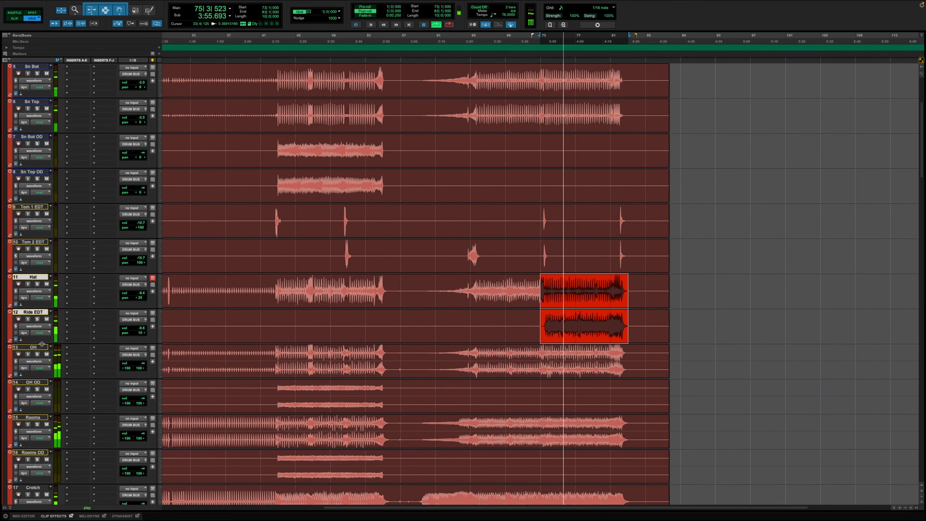
{"action": "left_click", "coordinate": [35, 347]}
{"action": "left_click", "coordinate": [38, 354]}
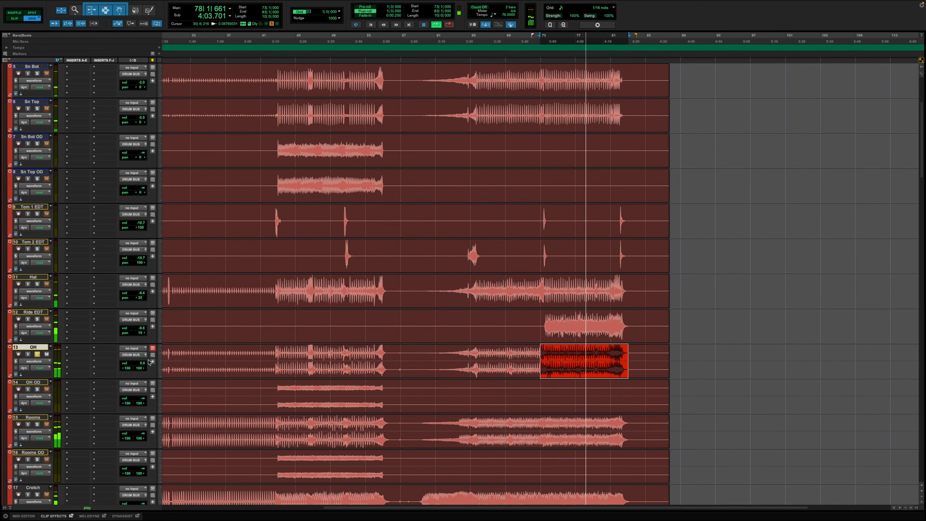
{"action": "left_click", "coordinate": [457, 368]}
{"action": "left_click", "coordinate": [146, 354]}
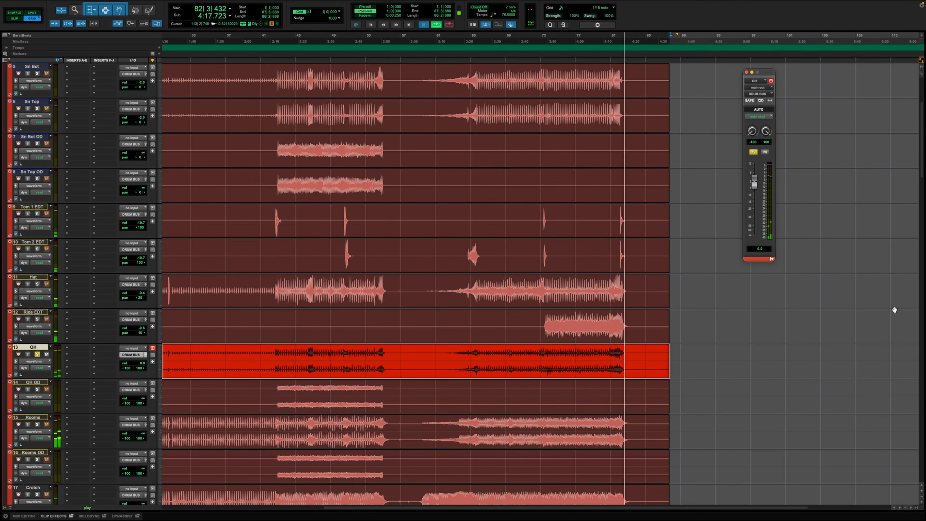
Audition the soloed OH from bar 73 and reselect its whole clip
{"action": "key", "text": "space"}
{"action": "left_click_drag", "start_coordinate": [539, 352], "coordinate": [619, 358]}
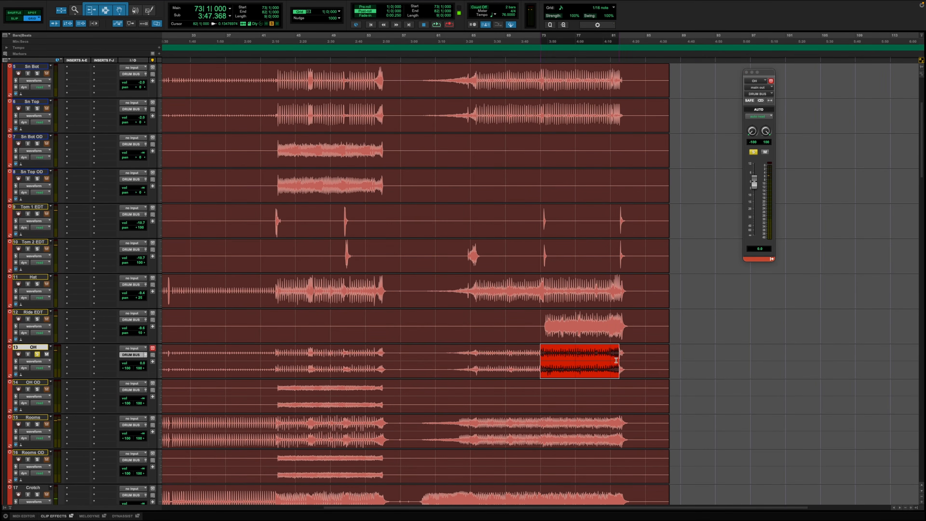
{"action": "key", "text": "space"}
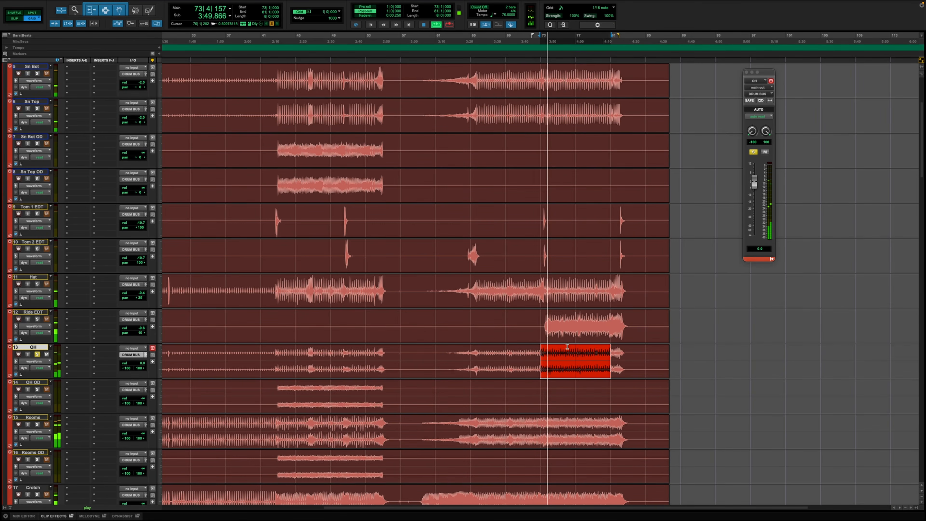
{"action": "double_click", "coordinate": [582, 369]}
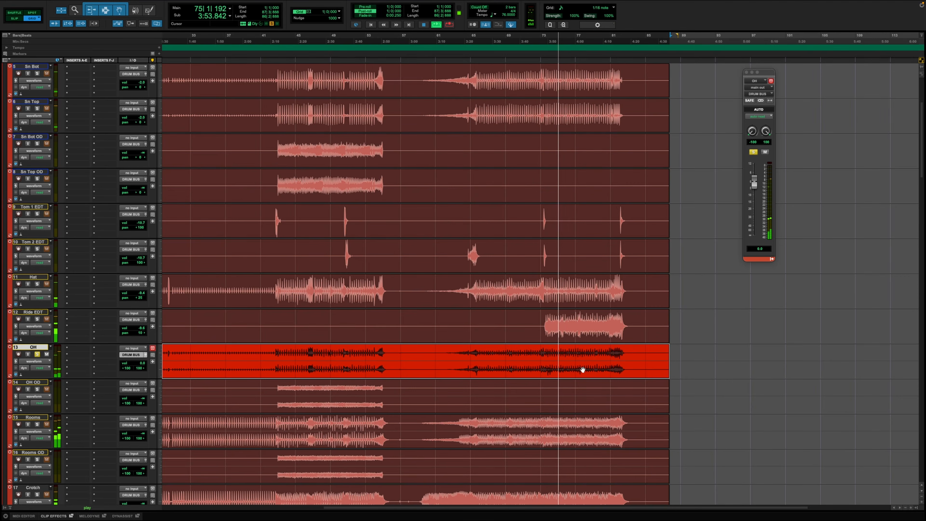
{"action": "key", "text": "space"}
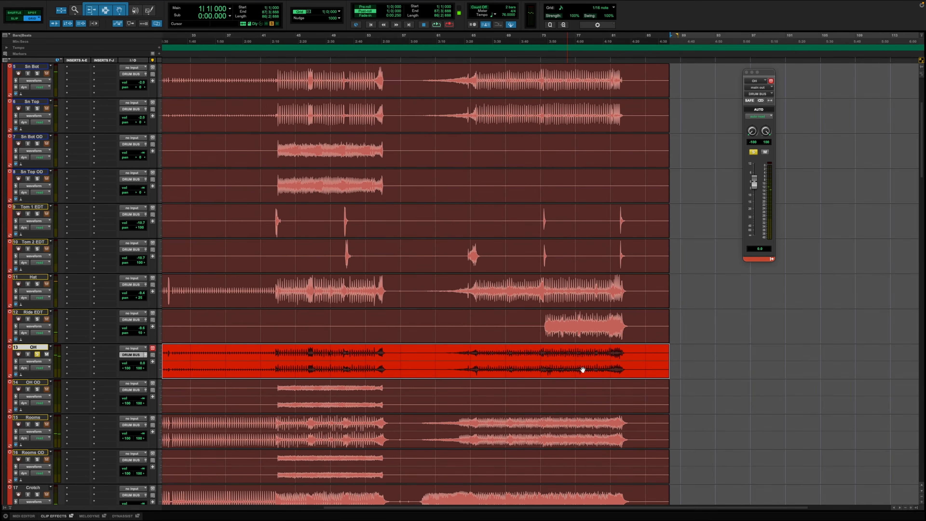
{"action": "double_click", "coordinate": [582, 370]}
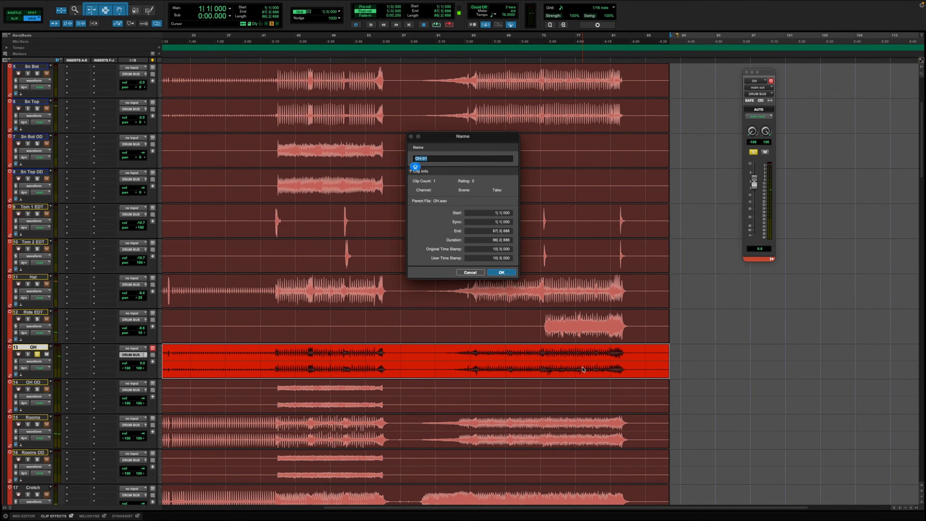
{"action": "left_click", "coordinate": [480, 273]}
Play the OH from bar 73 to 80 to recheck its level, with the whole clip selected
{"action": "left_click_drag", "start_coordinate": [543, 351], "coordinate": [598, 362]}
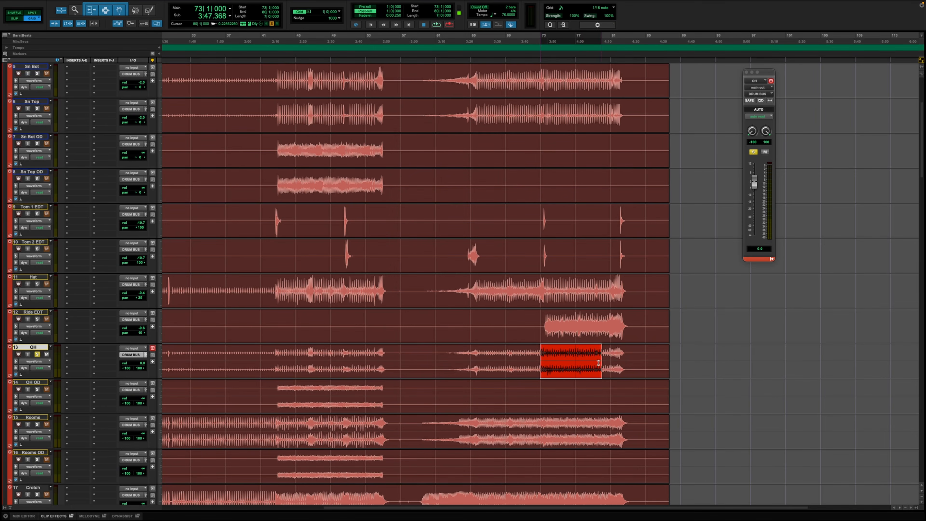
{"action": "key", "text": "space"}
{"action": "left_click", "coordinate": [606, 369]}
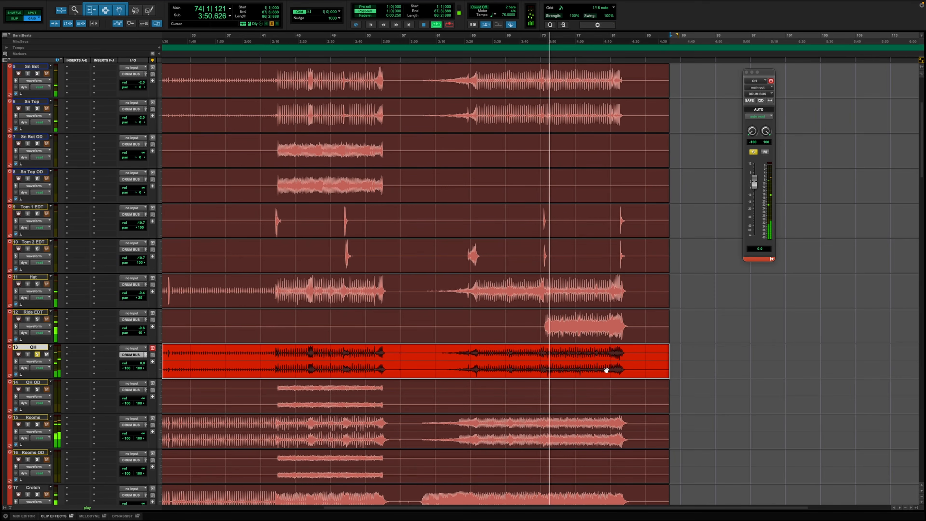
Unsolo OH, pull its fader fully down and raise it to -4.8 dB against the other drums
{"action": "left_click", "coordinate": [36, 354]}
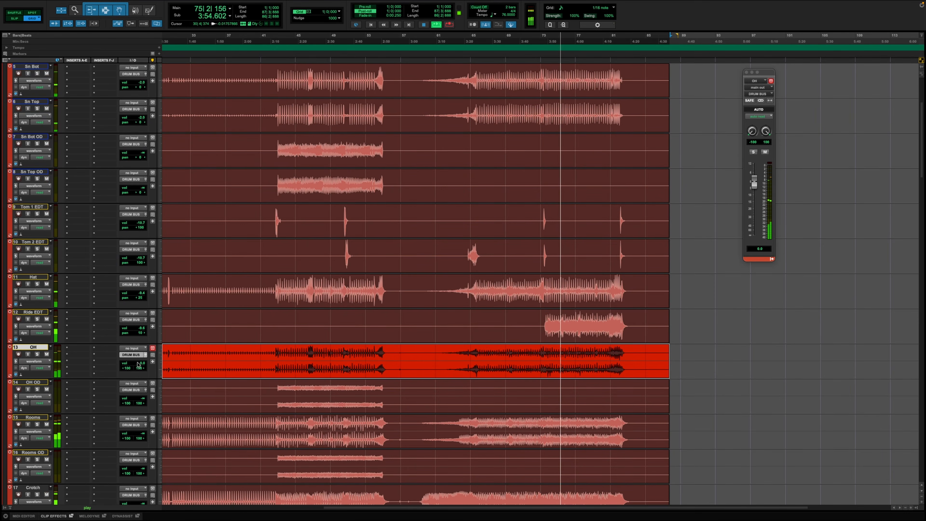
{"action": "mouse_move", "coordinate": [142, 363]}
{"action": "left_mouse_down"}
{"action": "mouse_move", "coordinate": [148, 384]}
{"action": "mouse_move", "coordinate": [145, 369]}
{"action": "left_mouse_up"}
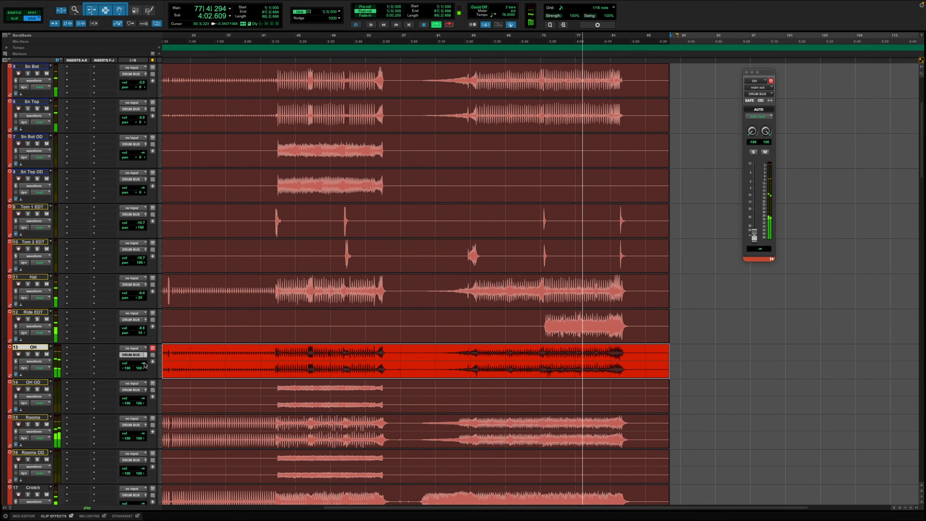
{"action": "left_click_drag", "start_coordinate": [144, 365], "coordinate": [141, 345]}
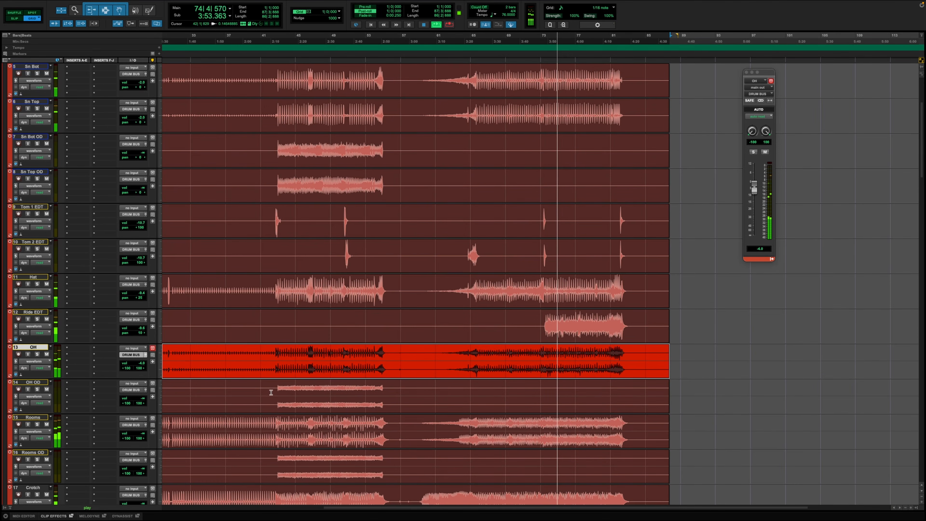
Stop playback, solo OH OD with its fader at 0.0 dB and play it from bar 43 to 55
{"action": "scroll", "coordinate": [549, 380], "scroll_direction": "down", "scroll_amount": 1}
{"action": "scroll", "coordinate": [549, 380], "scroll_direction": "down", "scroll_amount": 1}
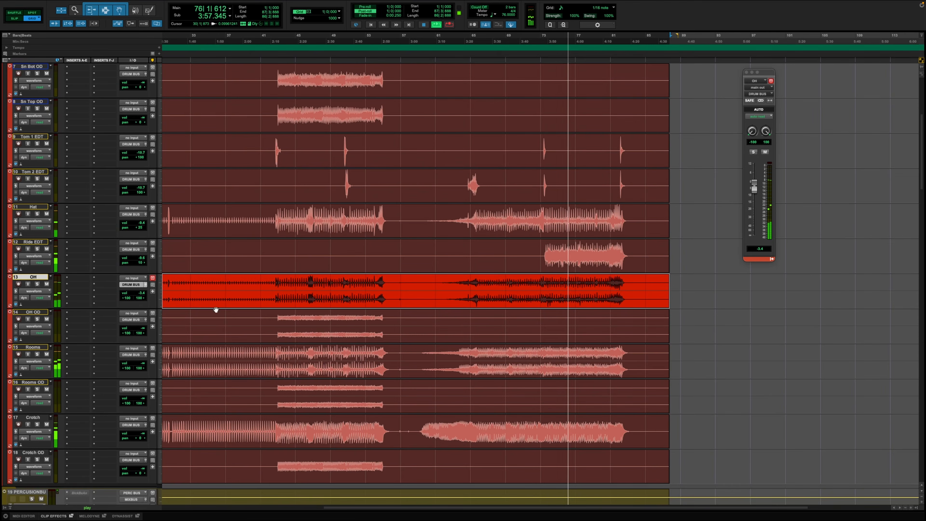
{"action": "key", "text": "space"}
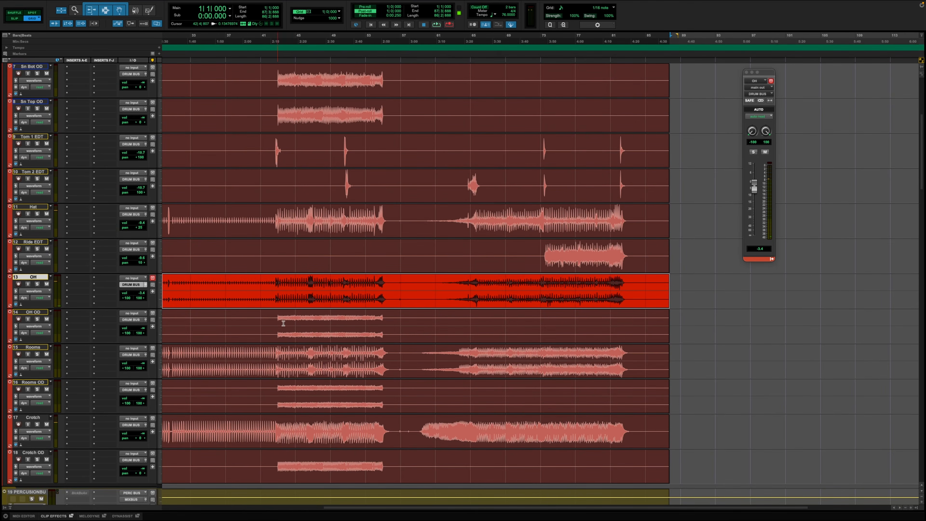
{"action": "left_click_drag", "start_coordinate": [277, 319], "coordinate": [384, 327]}
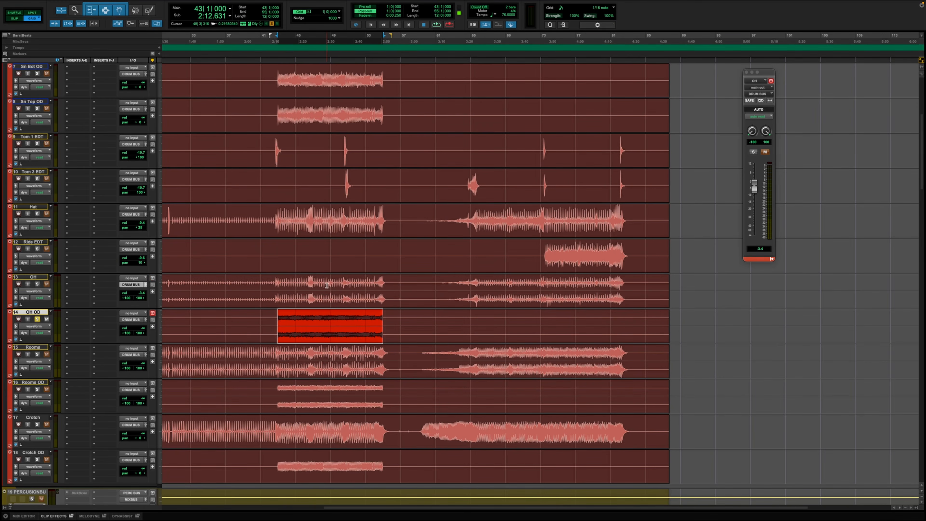
{"action": "key", "text": "space"}
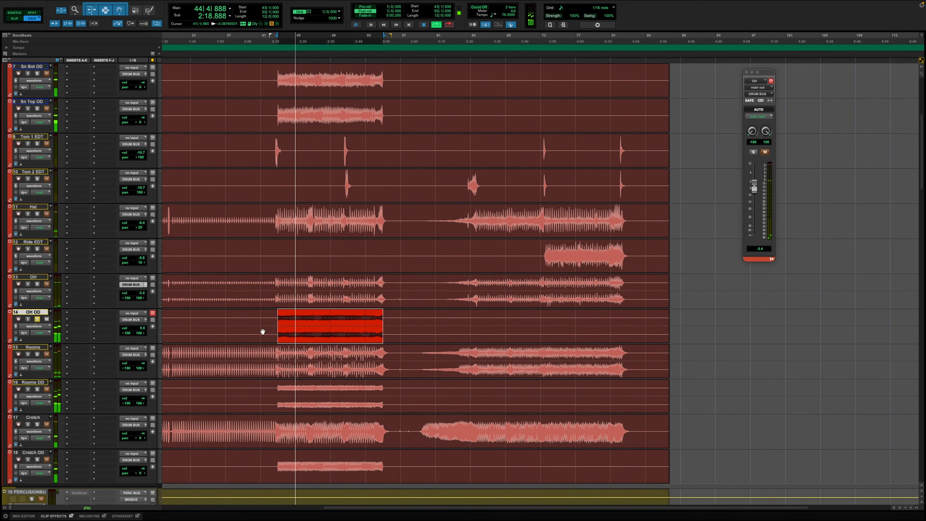
Unsolo OH OD, raise the clip gain of its whole clip and lower its fader to -6.7 dB
{"action": "left_click", "coordinate": [37, 319]}
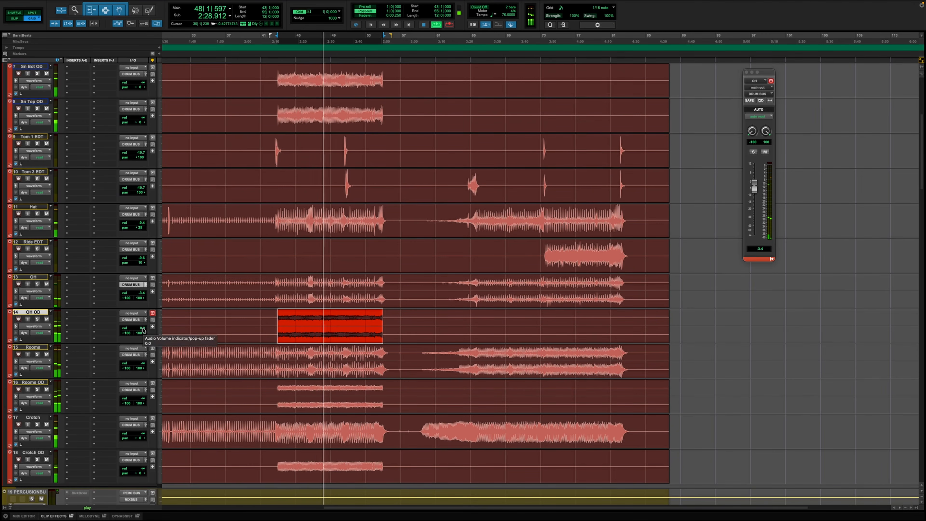
{"action": "left_click_drag", "start_coordinate": [143, 330], "coordinate": [143, 331]}
{"action": "left_click", "coordinate": [312, 341]}
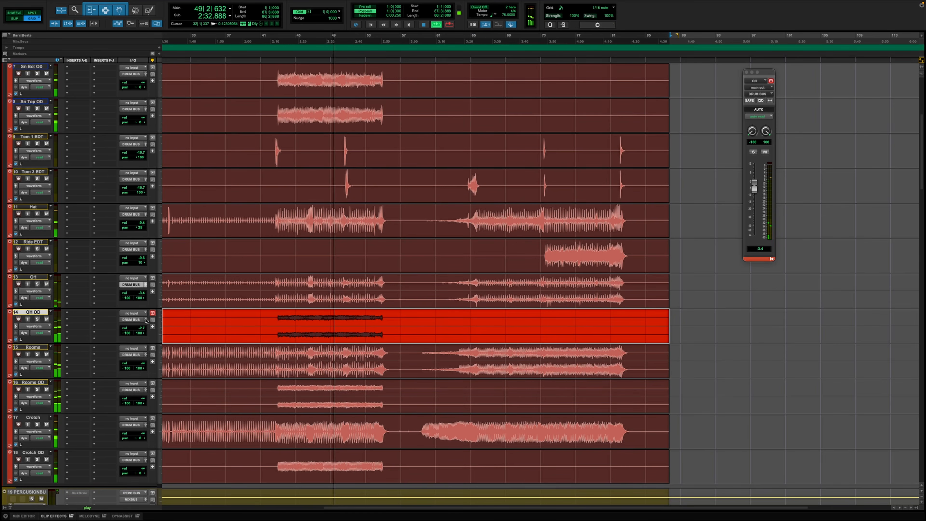
{"action": "left_click", "coordinate": [152, 319]}
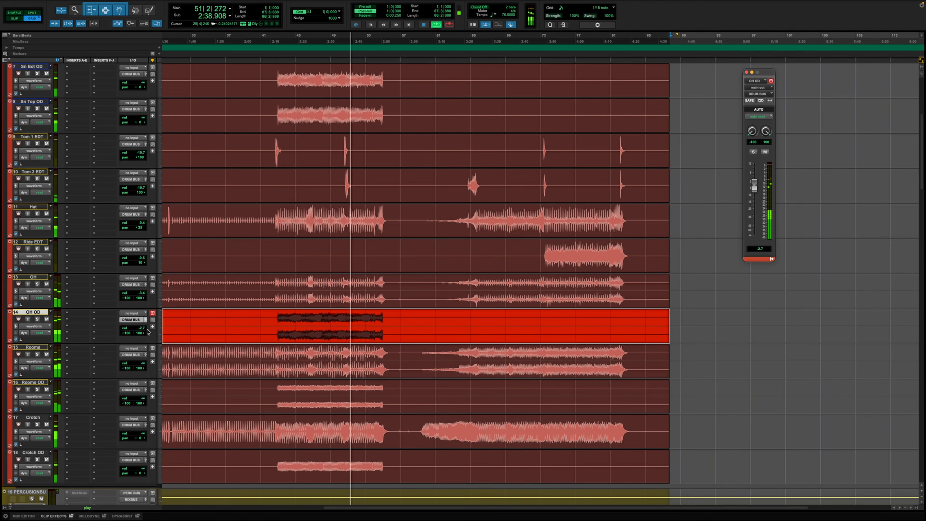
{"action": "left_click_drag", "start_coordinate": [144, 328], "coordinate": [144, 331]}
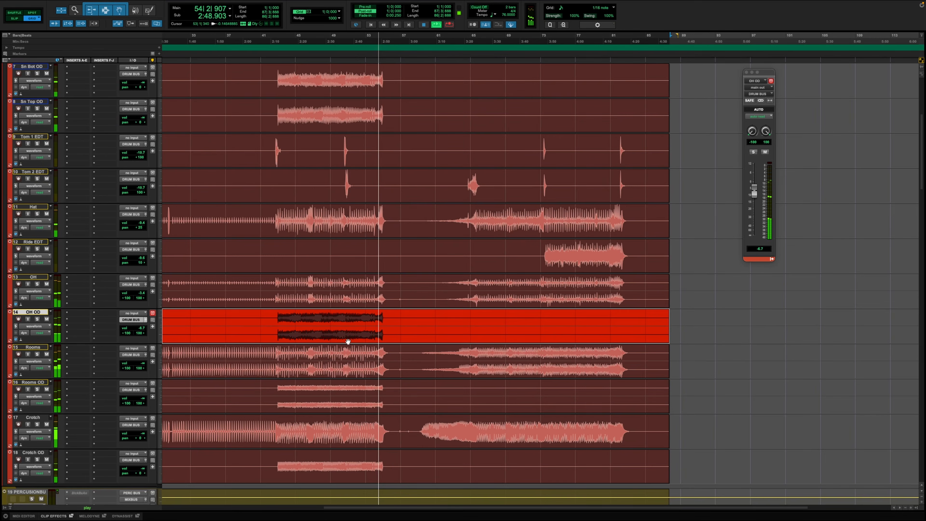
Replay the drums from bar 43 to recheck OH OD and select the matching section of Rooms
{"action": "left_click", "coordinate": [276, 348]}
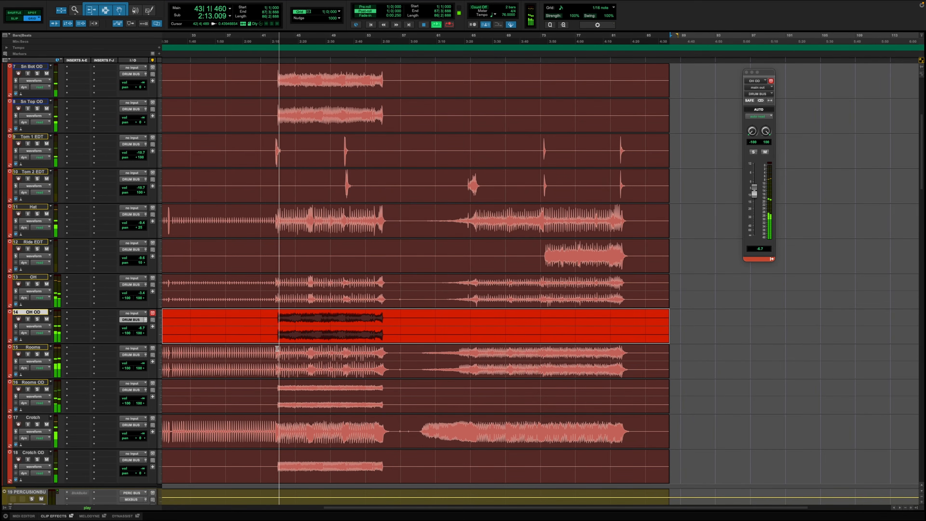
{"action": "left_click_drag", "start_coordinate": [426, 354], "coordinate": [398, 355]}
{"action": "left_click_drag", "start_coordinate": [284, 356], "coordinate": [392, 356]}
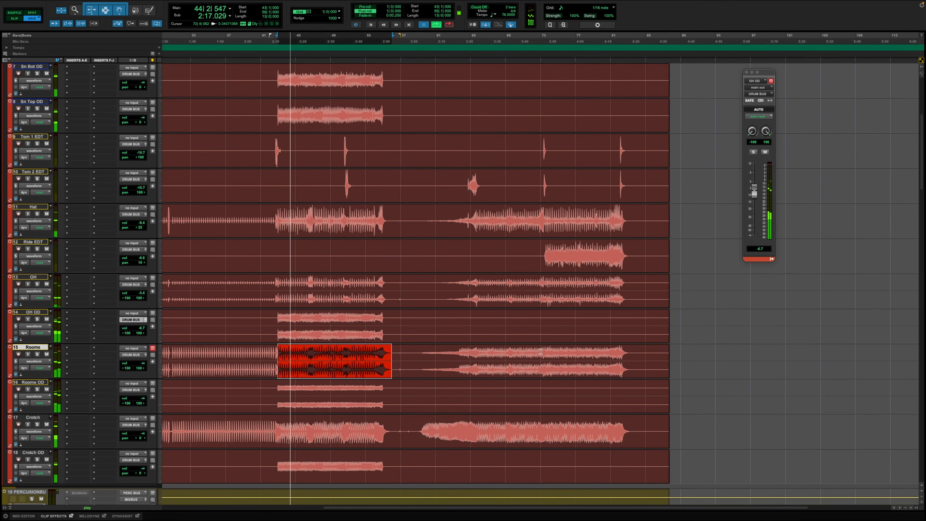
Solo Rooms with its fader at 0.0 dB, play it from bar 73 and select its whole clip
{"action": "key", "text": "space"}
{"action": "left_click_drag", "start_coordinate": [540, 354], "coordinate": [612, 353]}
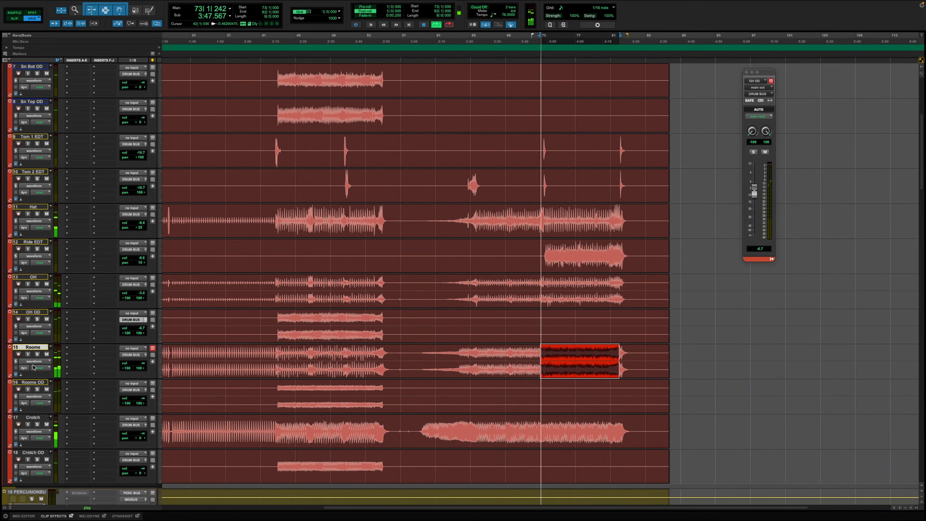
{"action": "left_click", "coordinate": [37, 354]}
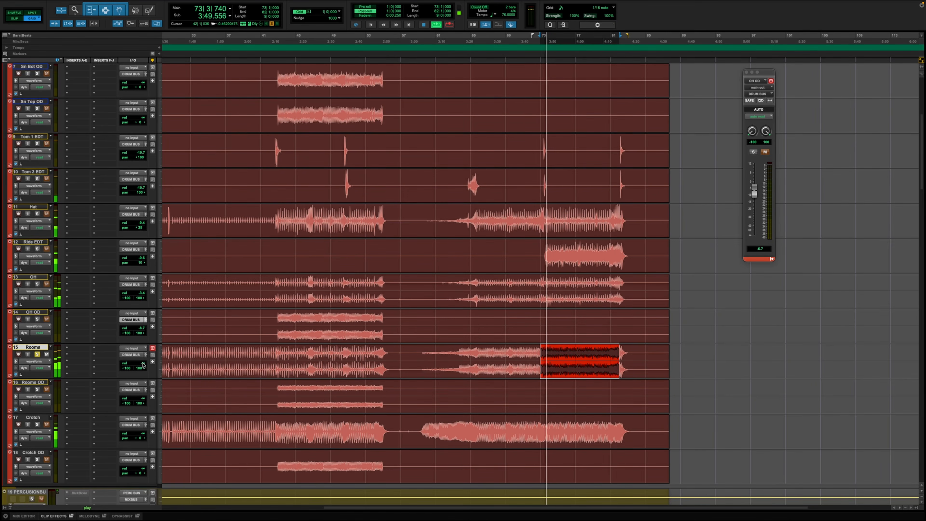
{"action": "left_click", "coordinate": [419, 368]}
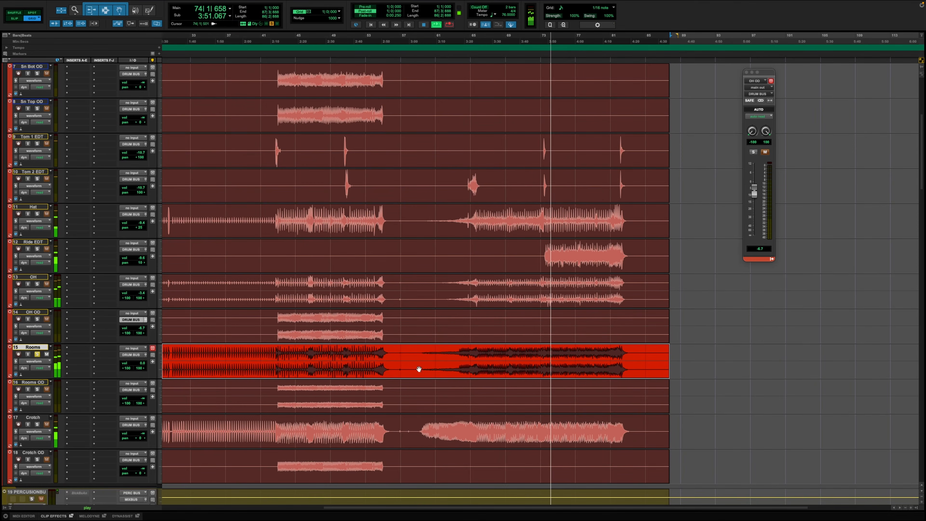
{"action": "left_click", "coordinate": [146, 355]}
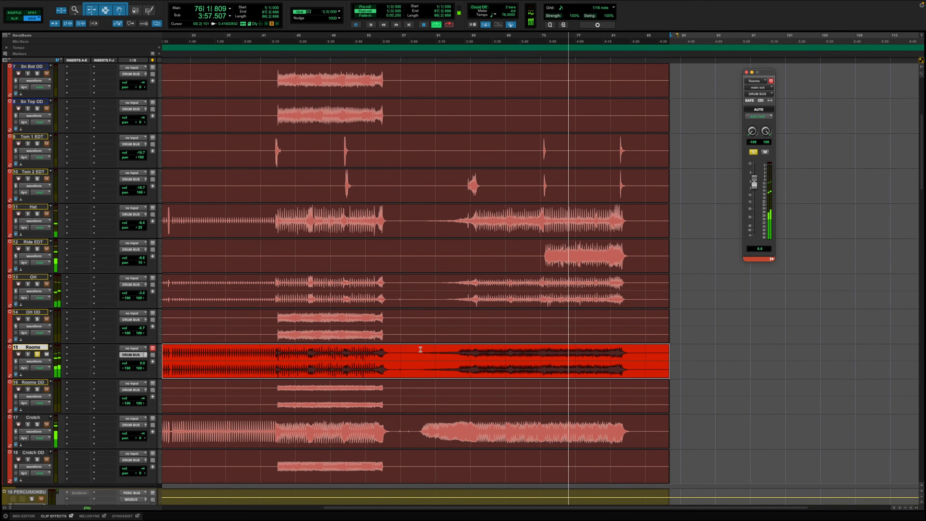
{"action": "key", "text": "space"}
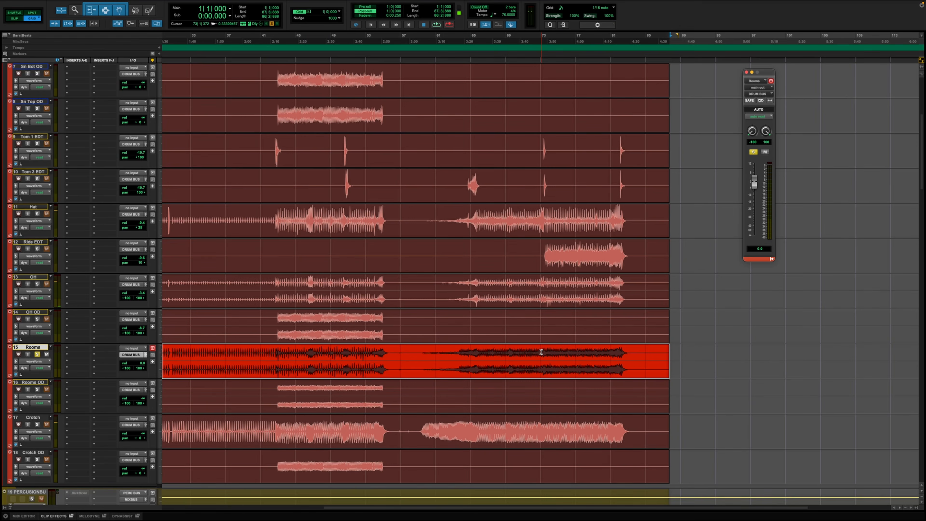
Compare bars 73 to 82 on Rooms, Hat, Ride EDT and OH with the section from bar 43 on Rooms and OH
{"action": "left_click_drag", "start_coordinate": [541, 350], "coordinate": [643, 354]}
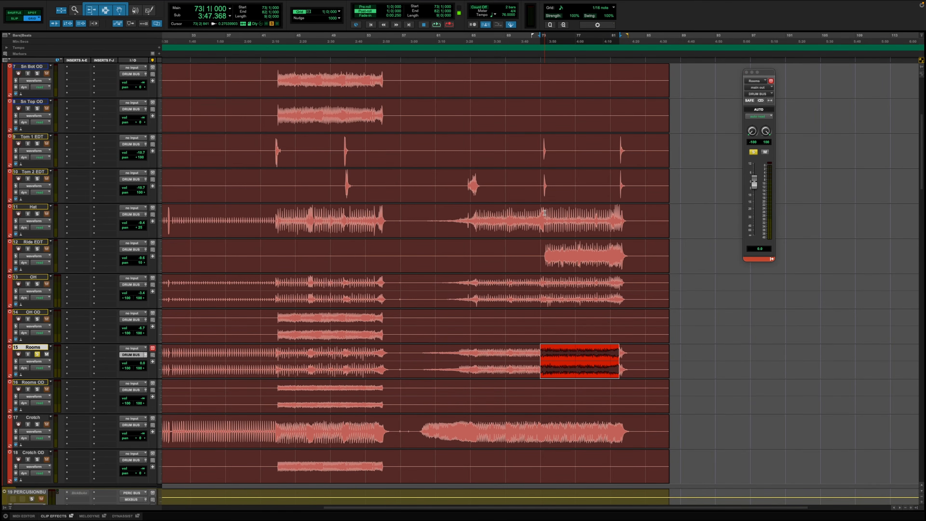
{"action": "left_click_drag", "start_coordinate": [544, 213], "coordinate": [623, 277]}
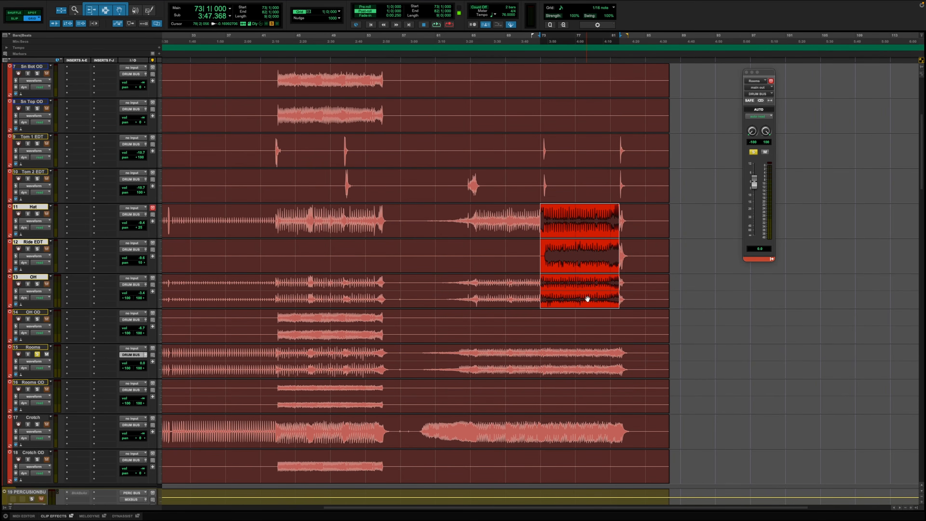
{"action": "scroll", "coordinate": [586, 298], "scroll_direction": "up", "scroll_amount": 2}
{"action": "scroll", "coordinate": [587, 298], "scroll_direction": "down", "scroll_amount": 1}
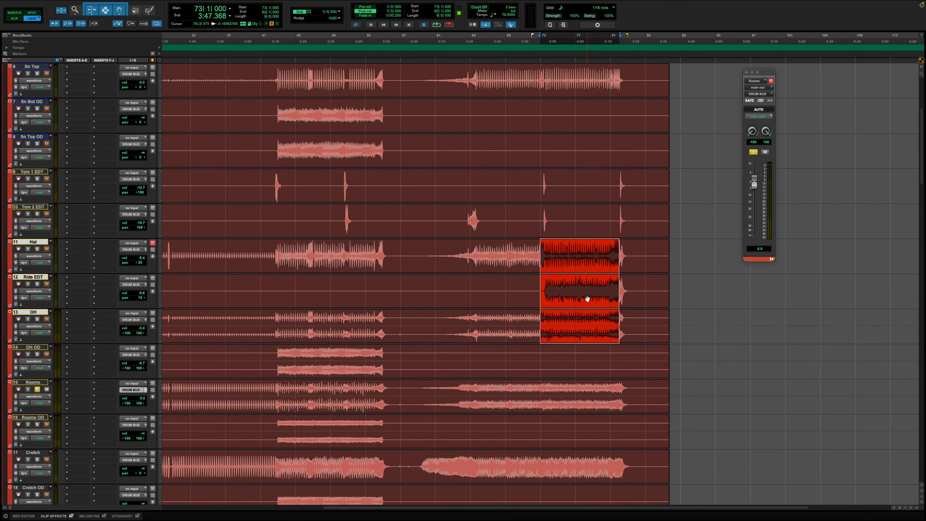
{"action": "scroll", "coordinate": [587, 298], "scroll_direction": "down", "scroll_amount": 2}
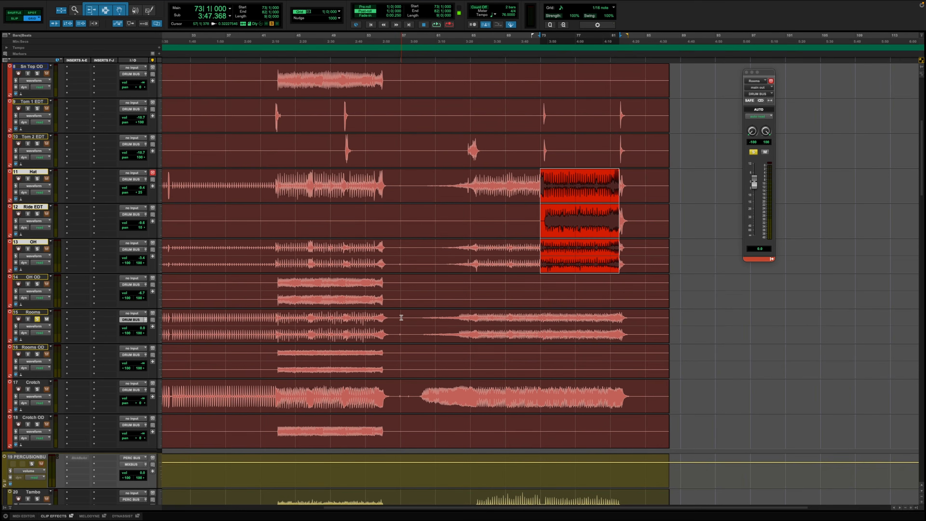
{"action": "left_click_drag", "start_coordinate": [400, 317], "coordinate": [268, 335]}
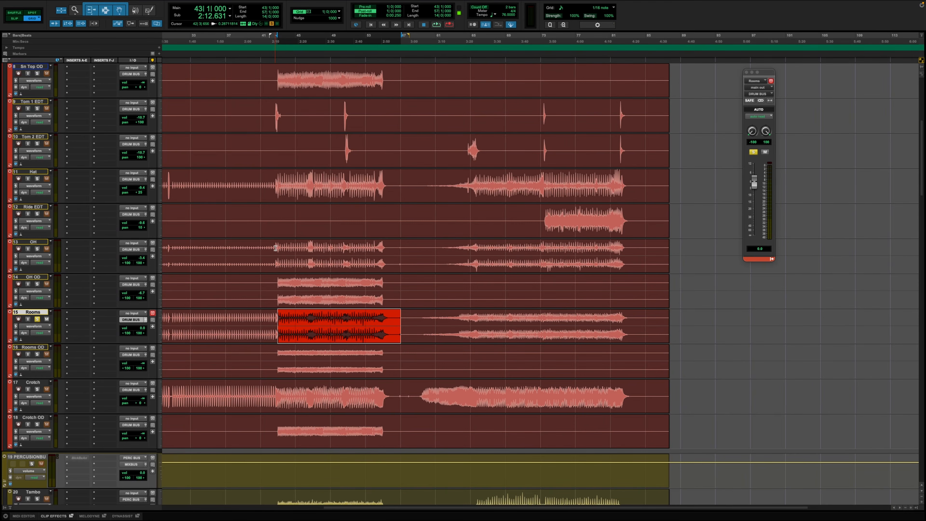
{"action": "left_click_drag", "start_coordinate": [275, 248], "coordinate": [387, 260]}
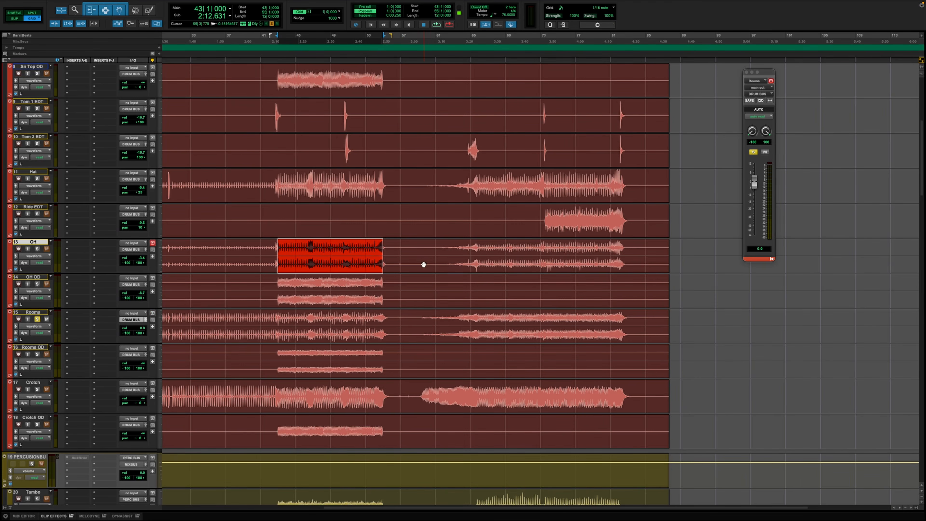
Solo Hat, audition it from bar 32 alongside Rooms, stop playback and unsolo it
{"action": "left_click_drag", "start_coordinate": [231, 191], "coordinate": [170, 184]}
{"action": "key", "text": "shift+s"}
{"action": "key", "text": "space"}
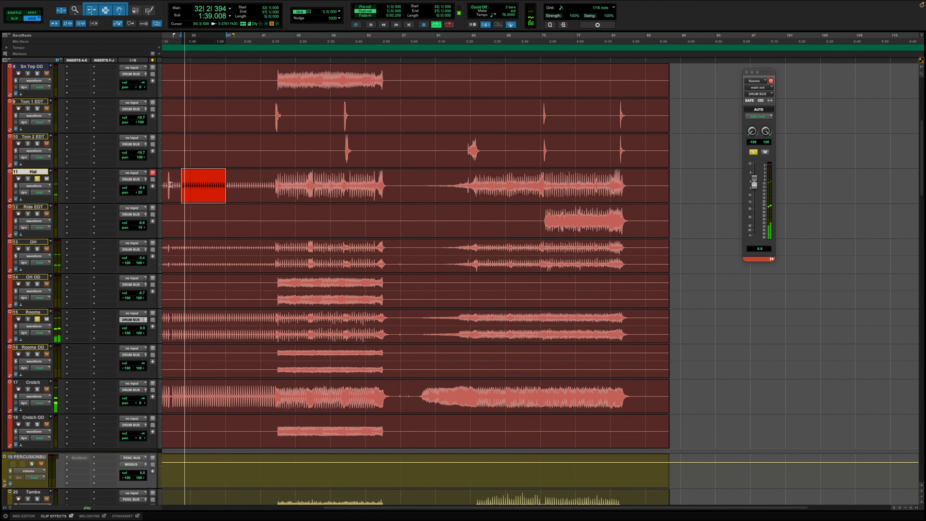
{"action": "key", "text": "space"}
{"action": "key", "text": "shift+s"}
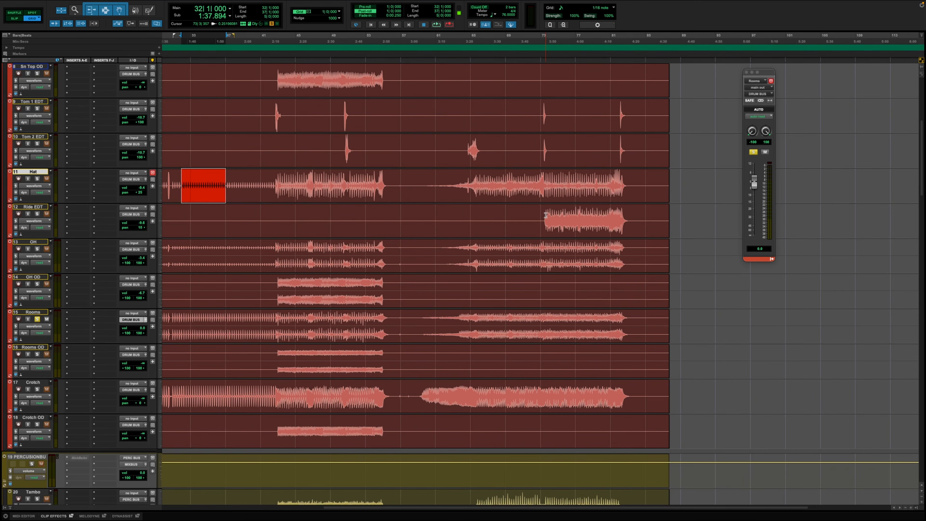
Play the soloed Rooms over the ride section from bar 74 and select Rooms from bar 74 to 83
{"action": "left_click_drag", "start_coordinate": [545, 214], "coordinate": [612, 216]}
{"action": "key", "text": "space"}
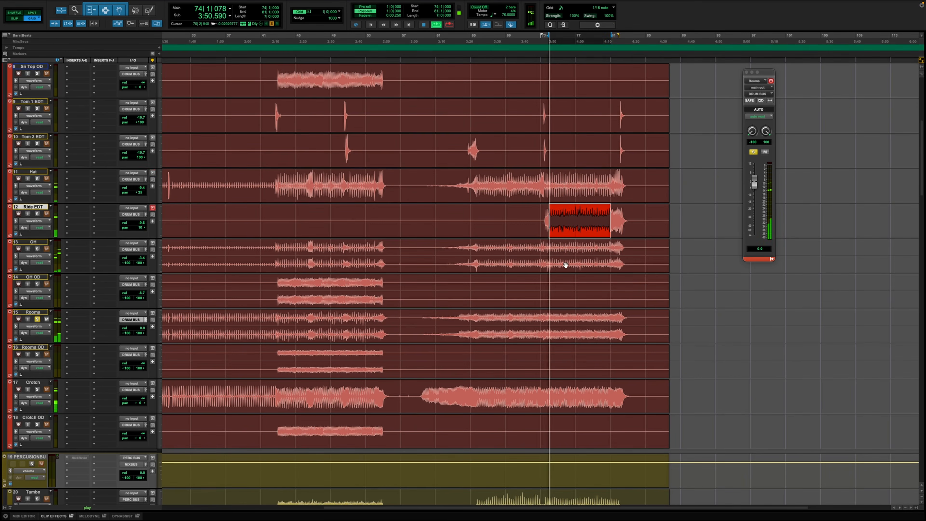
{"action": "left_click_drag", "start_coordinate": [549, 324], "coordinate": [626, 324]}
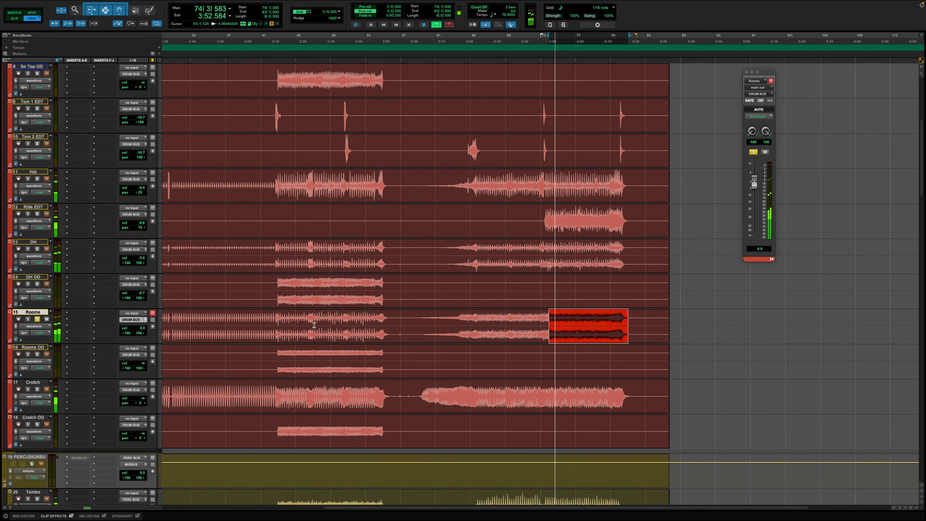
Unsolo Rooms, pull its fader fully down and raise it to -9.7 dB against the other drums
{"action": "left_click", "coordinate": [37, 319]}
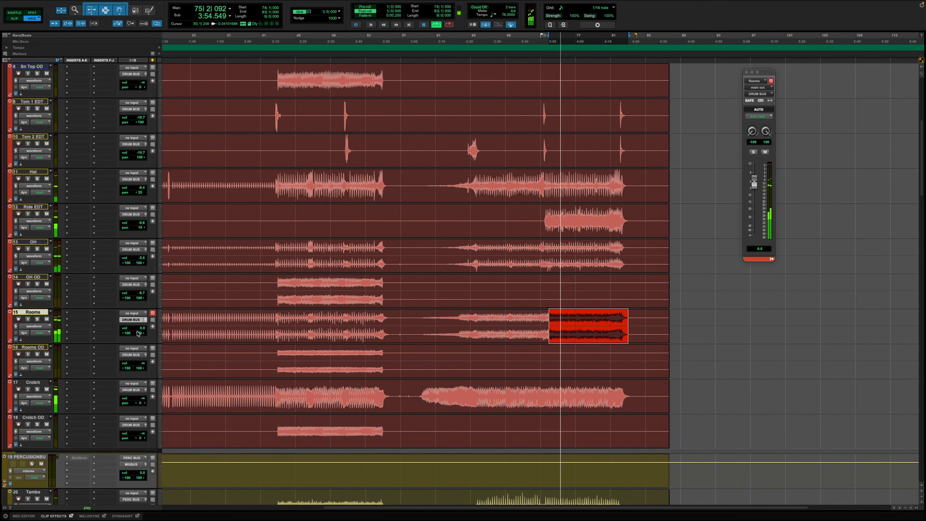
{"action": "left_click_drag", "start_coordinate": [139, 332], "coordinate": [140, 338]}
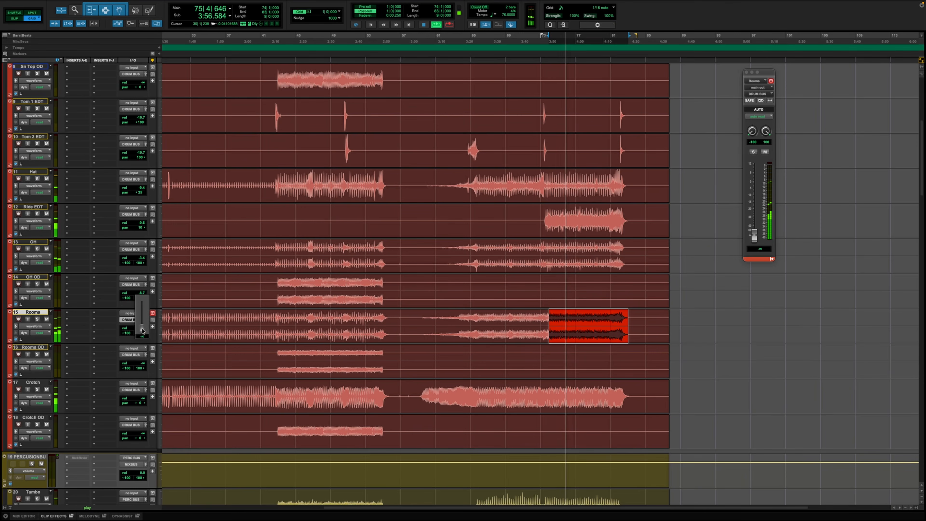
{"action": "left_click_drag", "start_coordinate": [755, 233], "coordinate": [749, 194]}
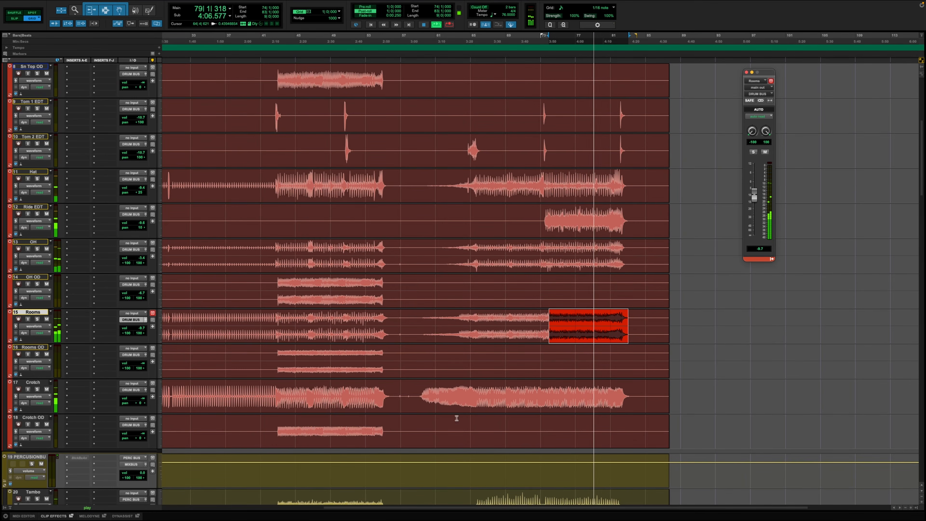
Select Crotch from bar 73 to 81, solo the track and briefly play the section
{"action": "left_click_drag", "start_coordinate": [541, 387], "coordinate": [610, 388]}
{"action": "key", "text": "space"}
{"action": "key", "text": "space"}
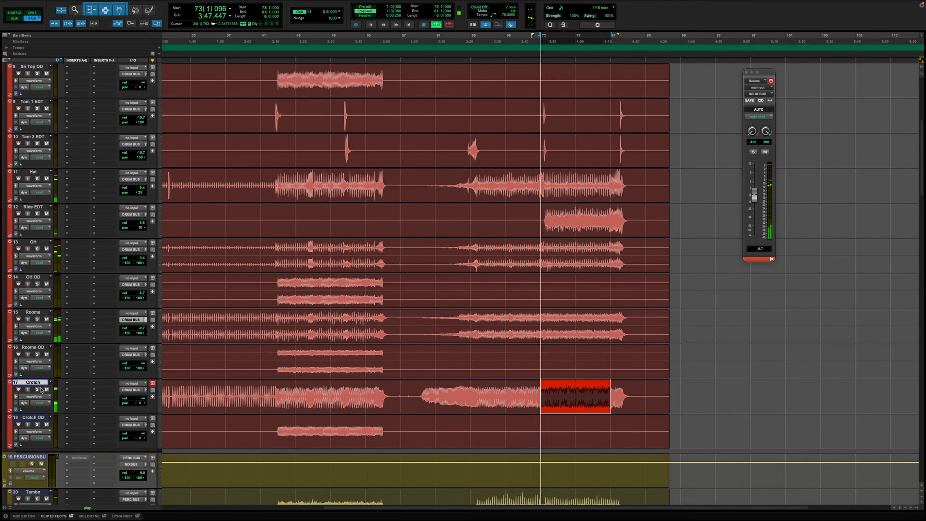
{"action": "left_click", "coordinate": [37, 389]}
{"action": "key", "text": "space"}
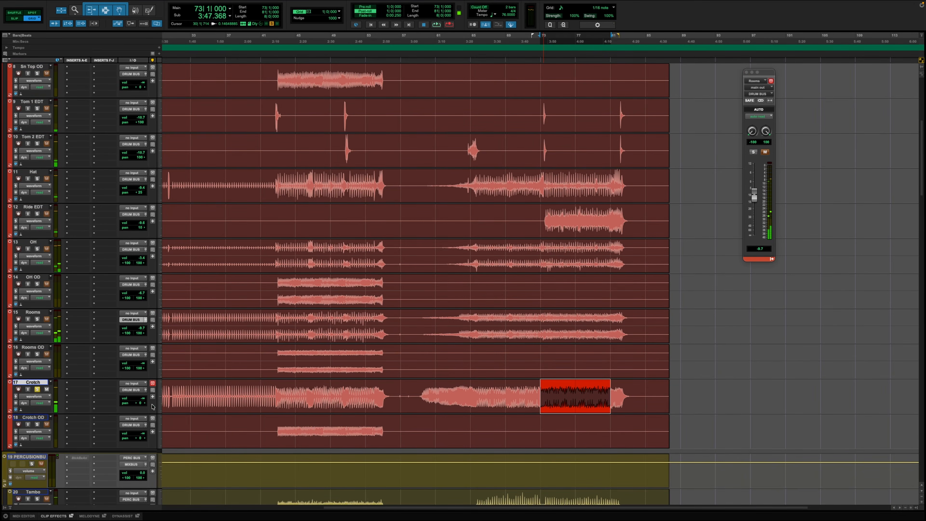
Solo Rooms OD in place of Crotch, play it from bar 43 and select its whole clip
{"action": "left_click_drag", "start_coordinate": [279, 352], "coordinate": [394, 355]}
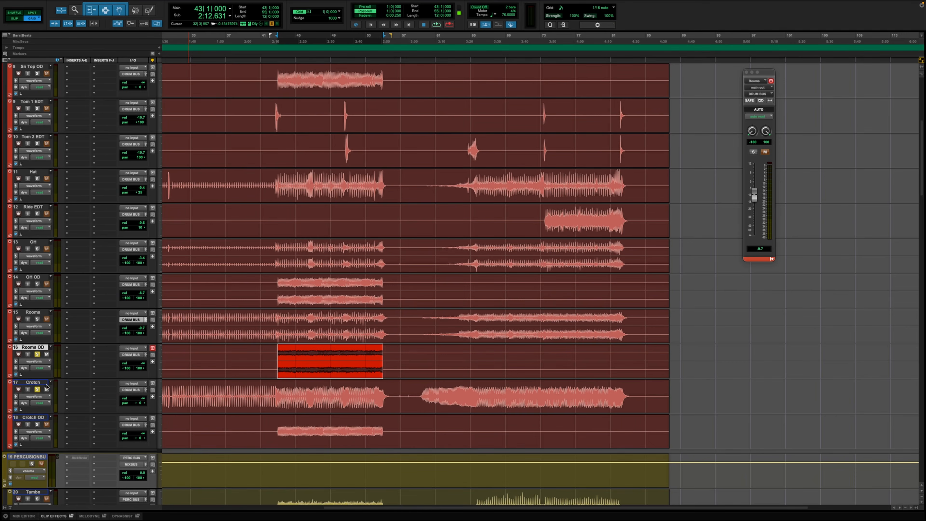
{"action": "left_click", "coordinate": [37, 389]}
{"action": "key", "text": "space"}
{"action": "triple_click", "coordinate": [336, 362]}
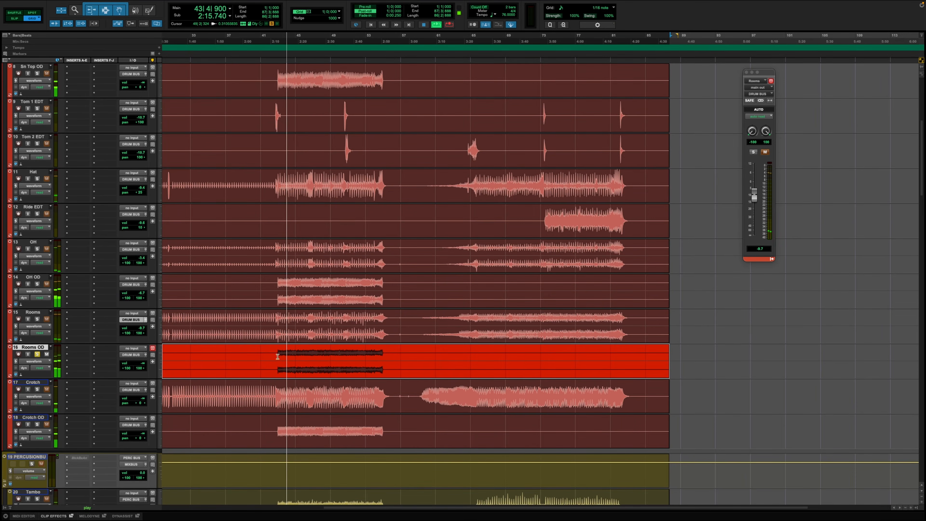
Raise the clip gain of the whole Rooms OD clip and set its fader to 0.0 dB
{"action": "left_click", "coordinate": [145, 356]}
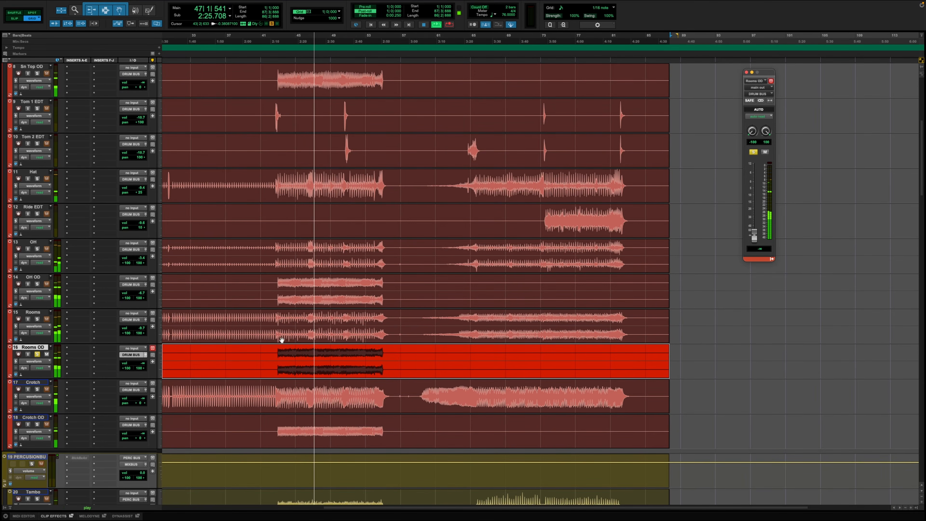
{"action": "left_click_drag", "start_coordinate": [280, 351], "coordinate": [384, 365]}
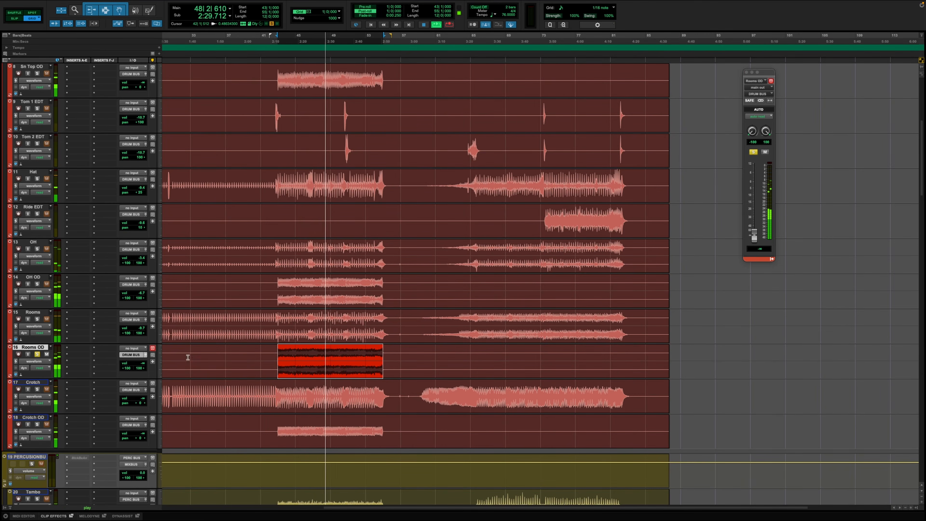
{"action": "left_click", "coordinate": [380, 365]}
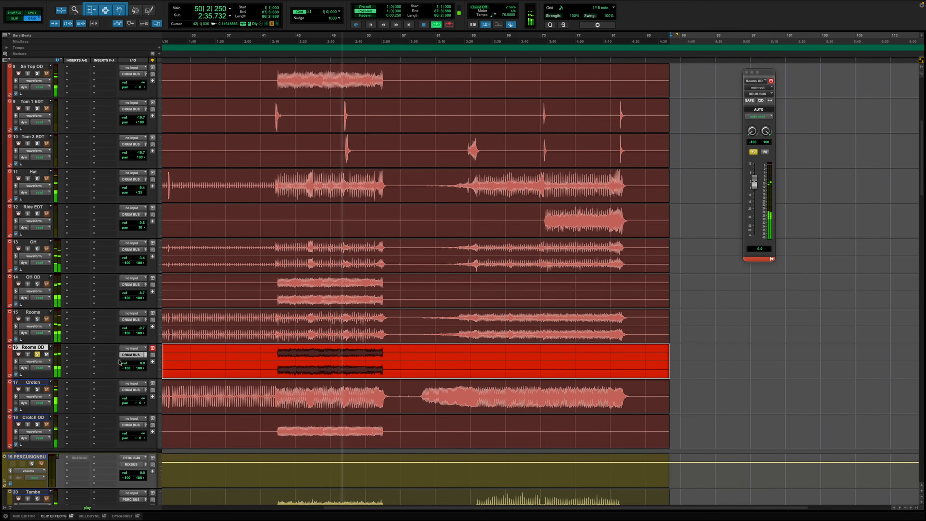
Unsolo Rooms OD, pull its fader fully down and raise it to -6.7 dB against the other drums
{"action": "left_click", "coordinate": [38, 355]}
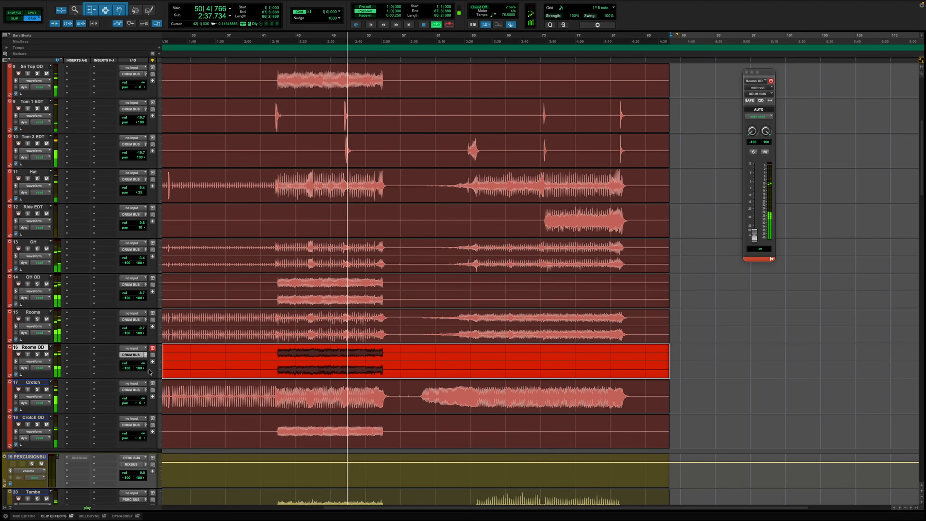
{"action": "left_click_drag", "start_coordinate": [142, 363], "coordinate": [145, 345]}
{"action": "key", "text": "space"}
Reorder the drum tracks so OH OD and Rooms OD sit together below Crotch, just above Crotch OD
{"action": "left_click_drag", "start_coordinate": [39, 349], "coordinate": [39, 277]}
{"action": "left_click", "coordinate": [40, 277], "text": "shift"}
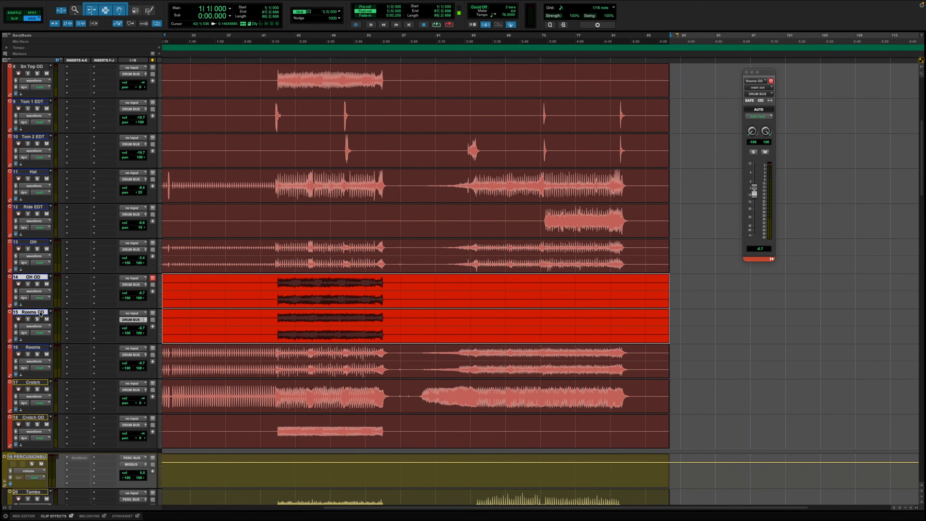
{"action": "left_click_drag", "start_coordinate": [40, 314], "coordinate": [255, 396]}
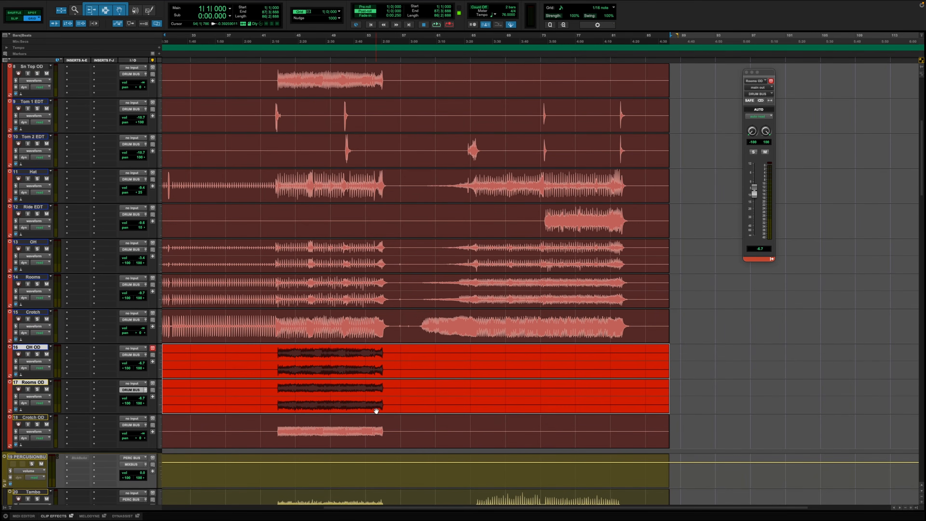
Solo and play Crotch OD from bar 43 to 55 with its fader at 0.0 dB, and raise its whole clip's gain
{"action": "left_click_drag", "start_coordinate": [279, 427], "coordinate": [385, 435]}
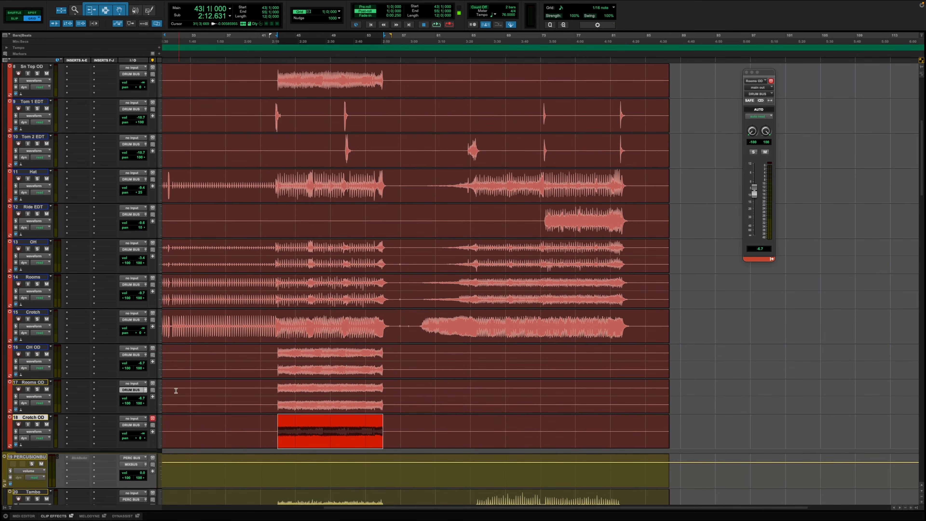
{"action": "left_click", "coordinate": [142, 435], "text": "alt"}
{"action": "key", "text": "space"}
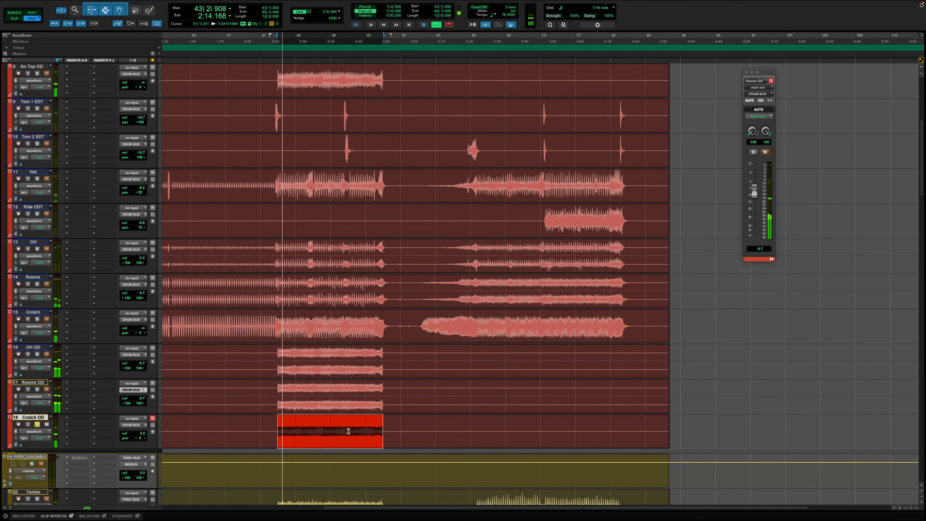
{"action": "left_click", "coordinate": [145, 426]}
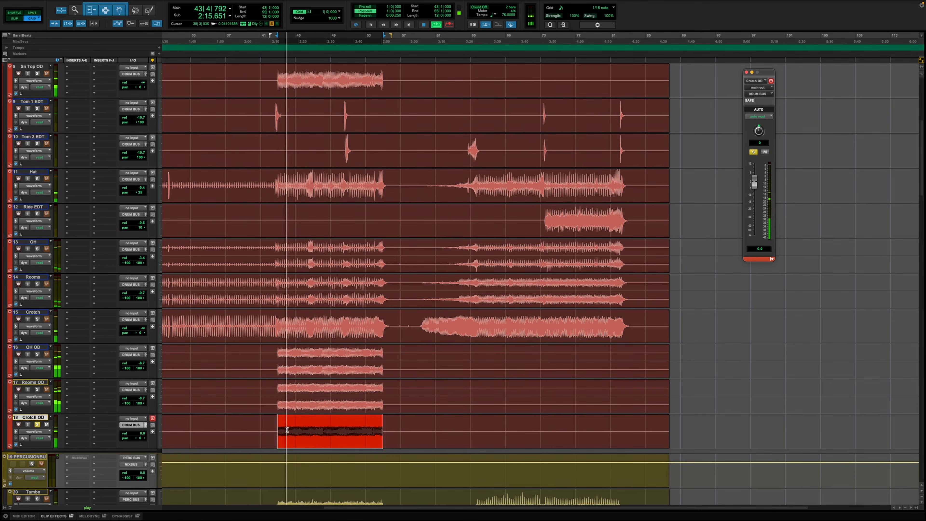
{"action": "triple_click", "coordinate": [320, 439]}
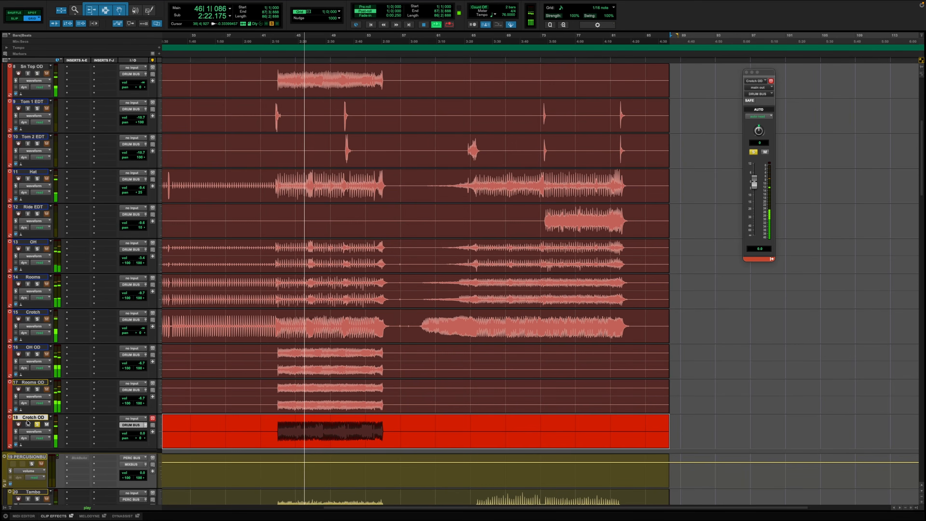
Solo OH OD and Rooms OD alongside Crotch OD and balance the Crotch OD fader to -6.6 dB during playback
{"action": "left_click", "coordinate": [37, 389]}
{"action": "left_click", "coordinate": [37, 354]}
{"action": "left_click_drag", "start_coordinate": [145, 433], "coordinate": [145, 436]}
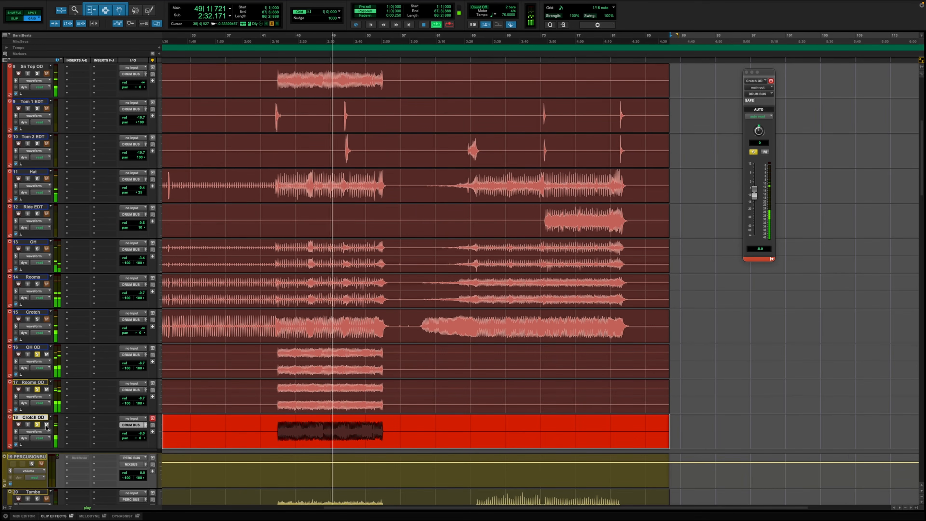
{"action": "left_click_drag", "start_coordinate": [145, 434], "coordinate": [145, 433]}
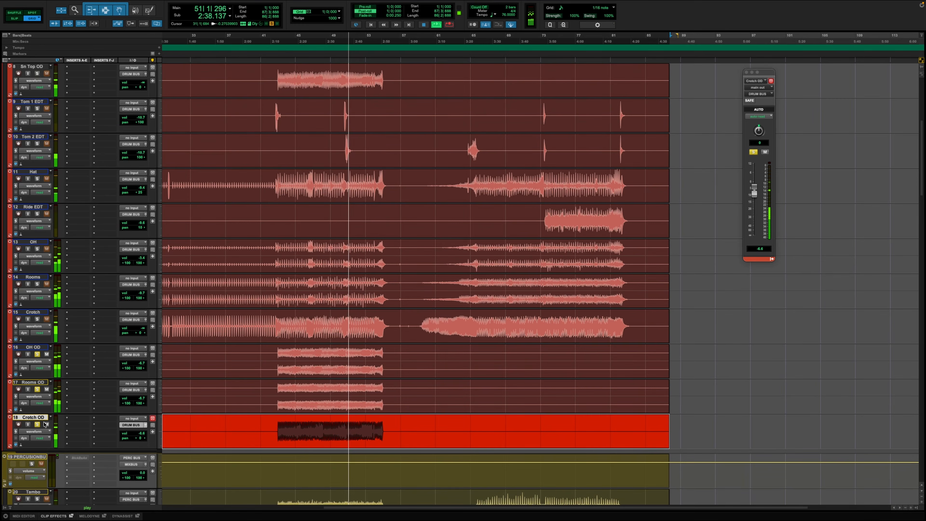
{"action": "key", "text": "space"}
Create a Mix/Edit group containing the OH OD, Rooms OD and Crotch OD tracks
{"action": "left_click", "coordinate": [6, 507]}
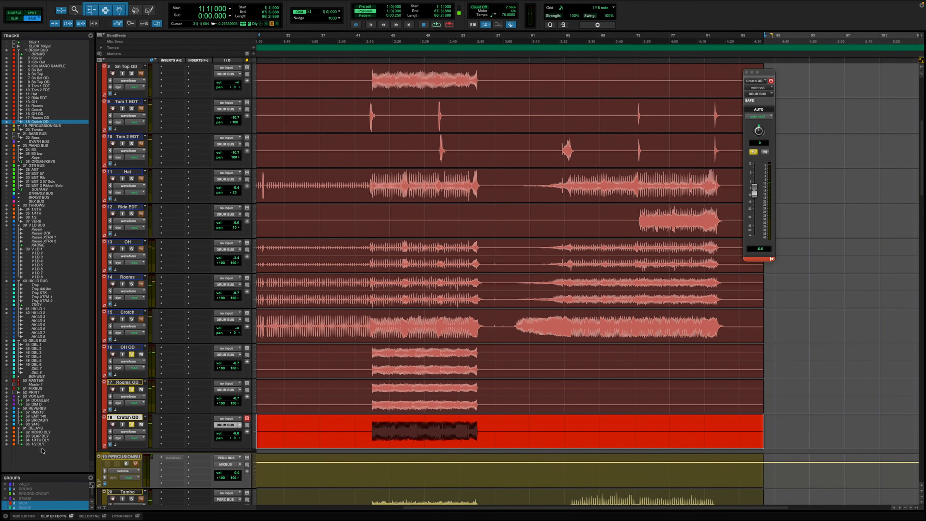
{"action": "scroll", "coordinate": [49, 493], "scroll_direction": "down", "scroll_amount": 2}
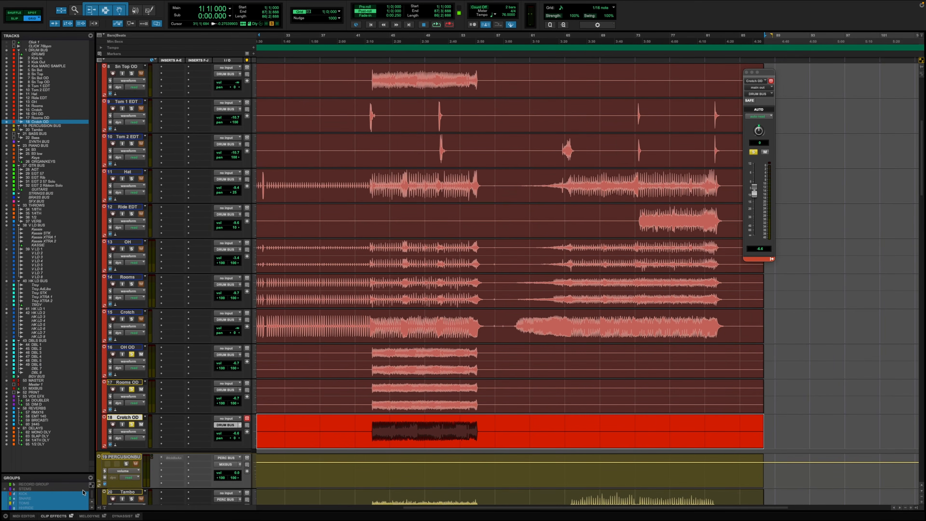
{"action": "left_click", "coordinate": [136, 349], "text": "shift"}
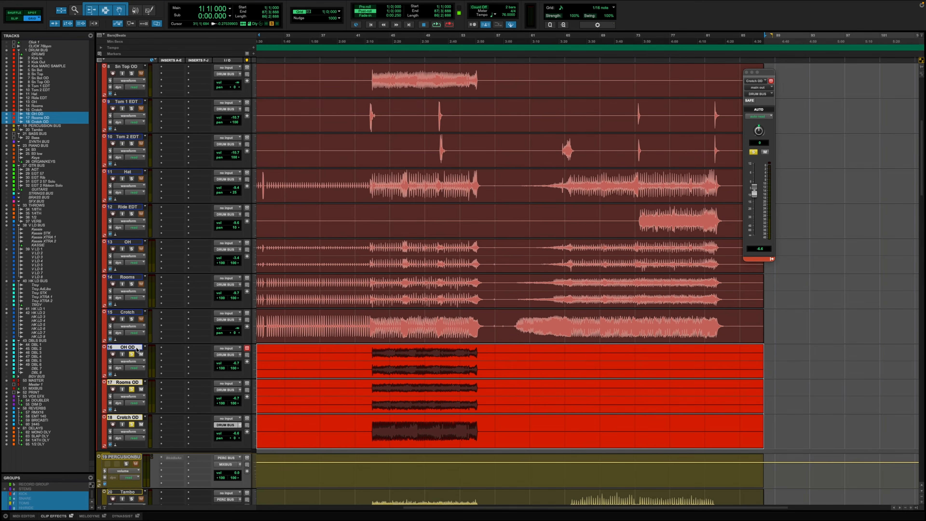
{"action": "key", "text": "super+g"}
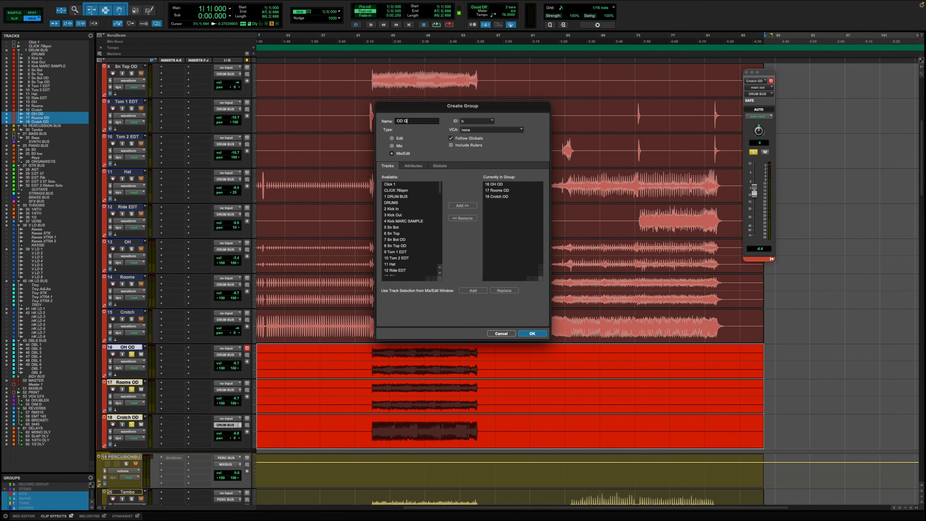
{"action": "key", "text": "Return"}
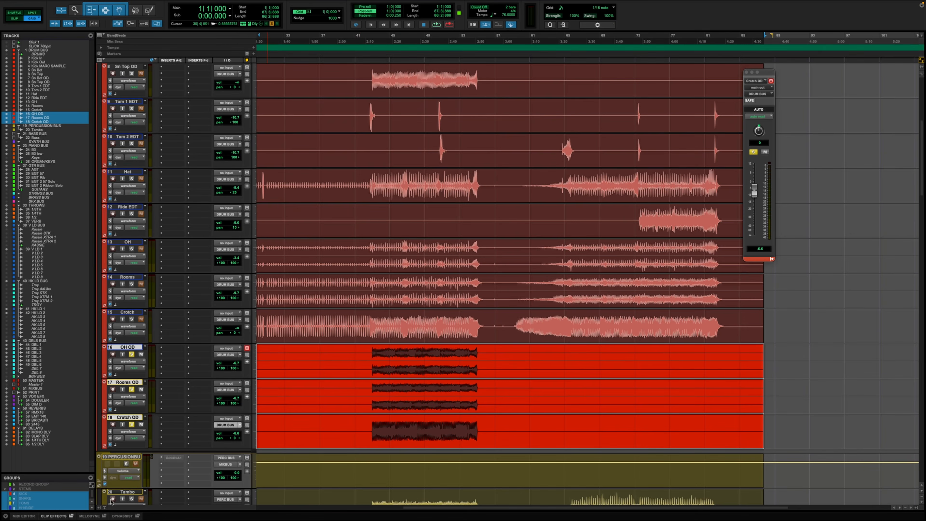
{"action": "left_click", "coordinate": [98, 507]}
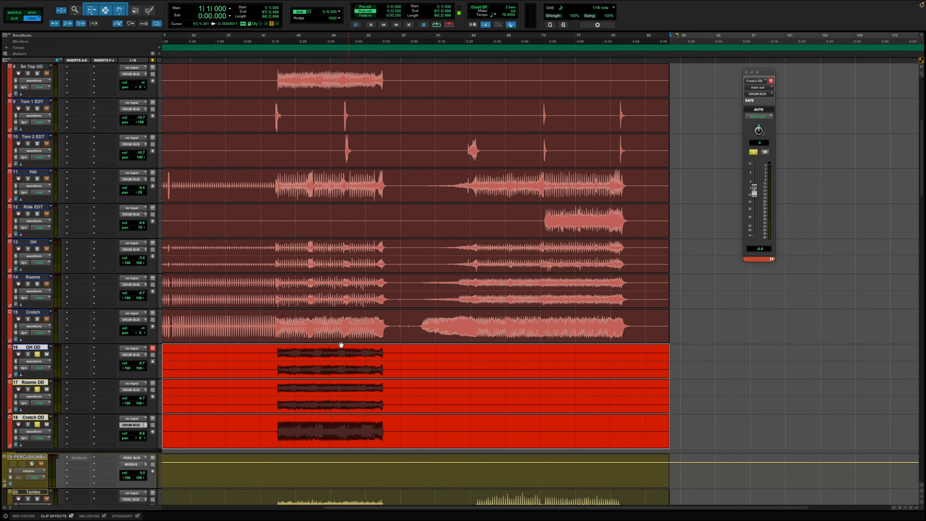
Play the grouped OD tracks from bar 43, then clear their solos to hear them with the full drum kit
{"action": "left_click_drag", "start_coordinate": [285, 346], "coordinate": [385, 419]}
{"action": "key", "text": "space"}
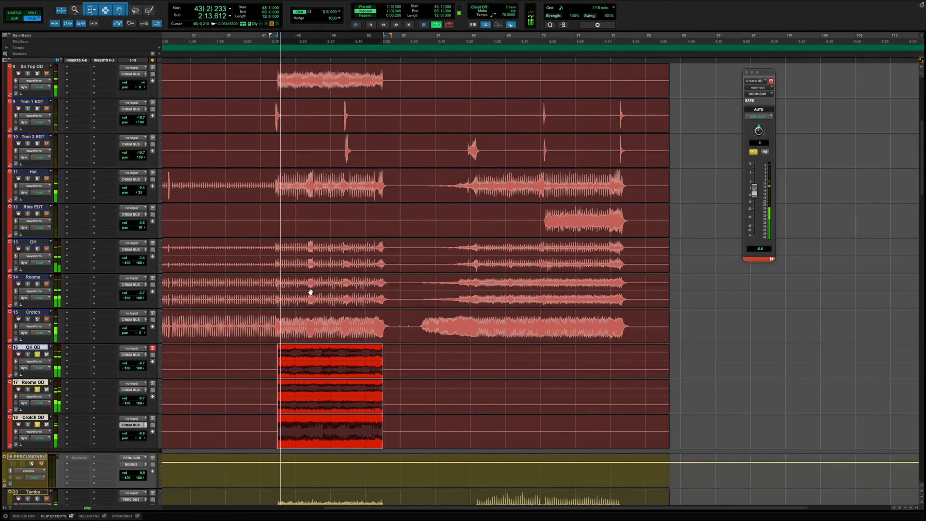
{"action": "key", "text": "shift+s"}
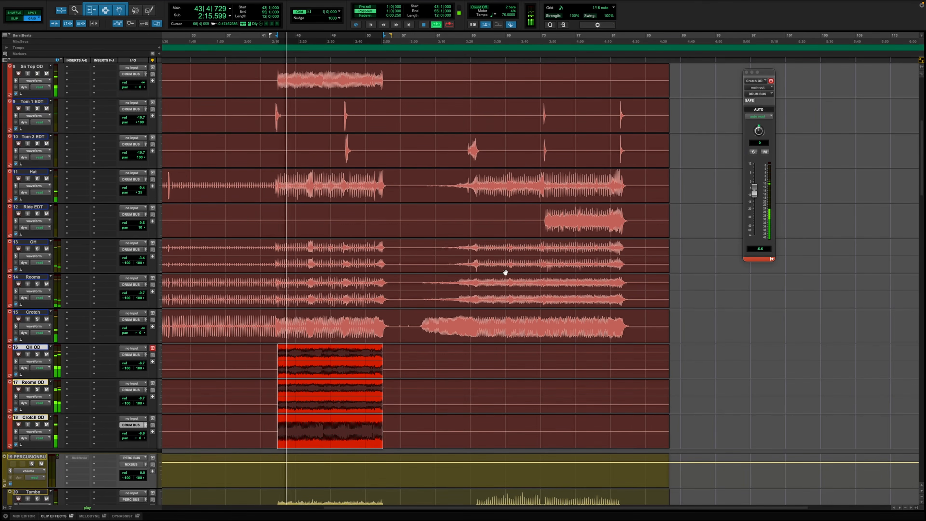
{"action": "key", "text": "space"}
Play the drums from bar 74 to 81 for comparison with the OD section
{"action": "left_click_drag", "start_coordinate": [547, 217], "coordinate": [610, 228]}
{"action": "key", "text": "space"}
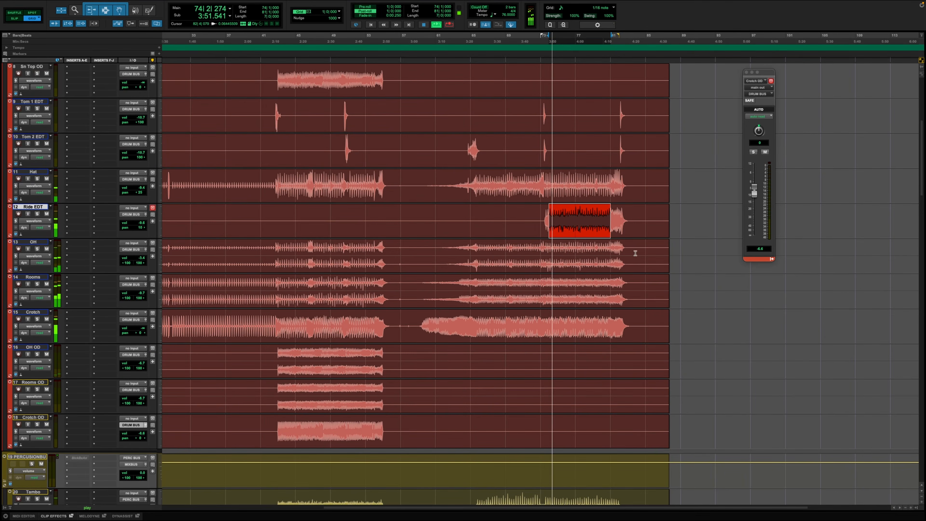
{"action": "scroll", "coordinate": [449, 261], "scroll_direction": "down", "scroll_amount": 1}
{"action": "scroll", "coordinate": [449, 260], "scroll_direction": "up", "scroll_amount": 3}
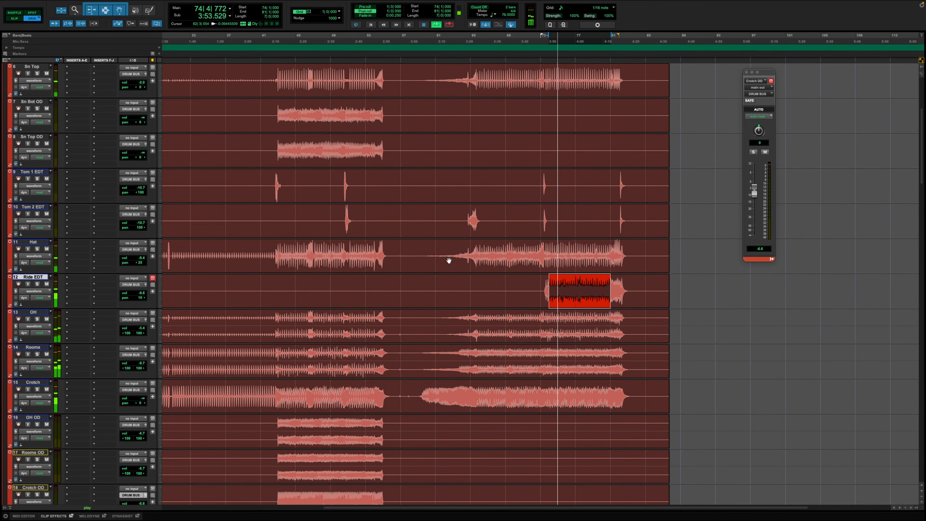
{"action": "scroll", "coordinate": [449, 260], "scroll_direction": "up", "scroll_amount": 4}
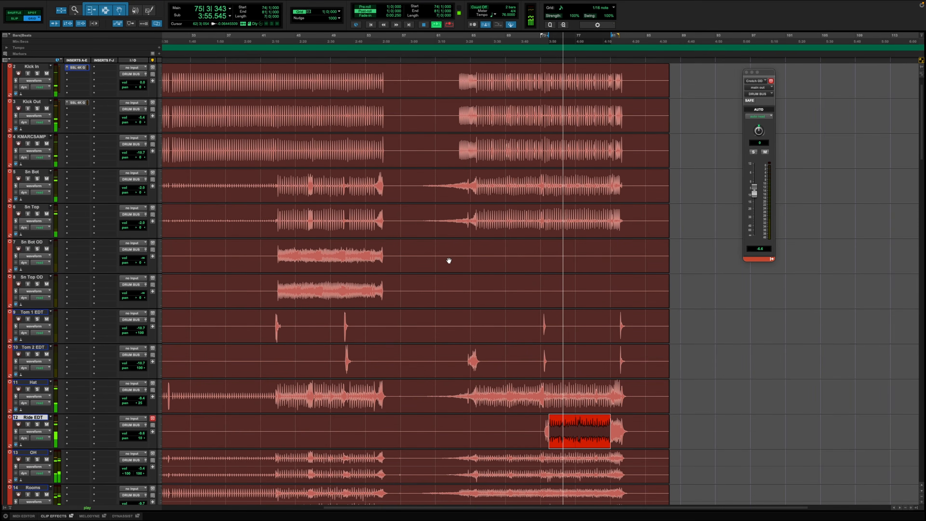
{"action": "key", "text": "space"}
Play the snare tracks from bar 43 to 55 and move Sn Bot OD and Sn Top OD between Crotch and OH OD
{"action": "left_click_drag", "start_coordinate": [281, 252], "coordinate": [384, 298]}
{"action": "key", "text": "space"}
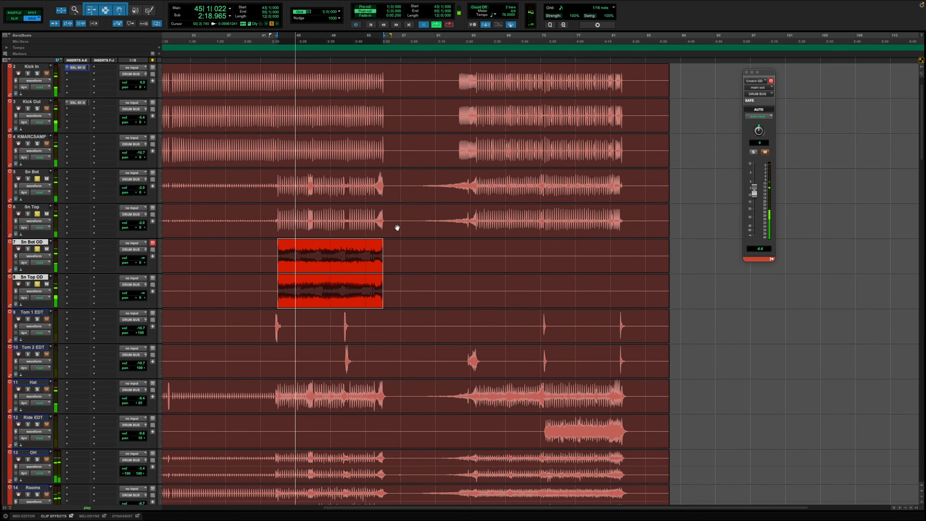
{"action": "key", "text": "space"}
{"action": "left_click_drag", "start_coordinate": [35, 242], "coordinate": [34, 286]}
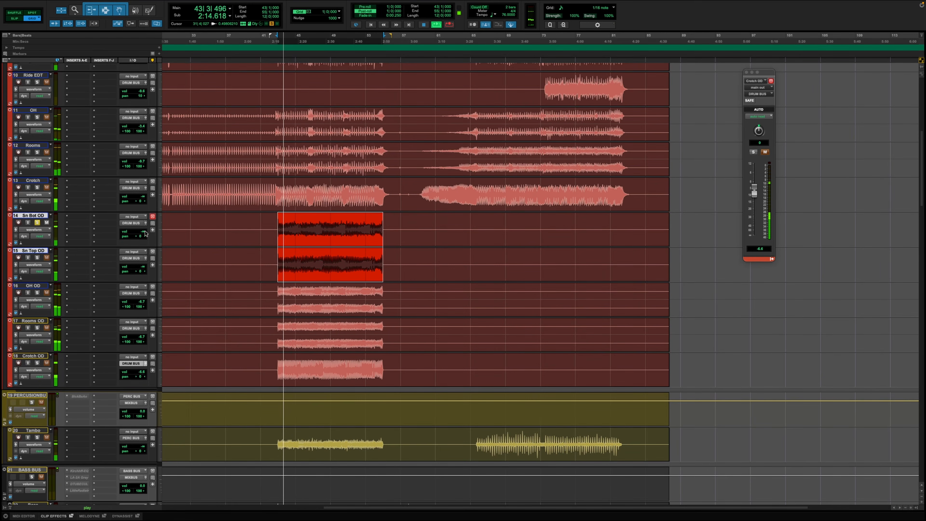
Raise the clip gain of the whole Sn Bot OD clip and set its fader to 0.0 dB
{"action": "left_click", "coordinate": [333, 242]}
{"action": "left_click", "coordinate": [139, 236]}
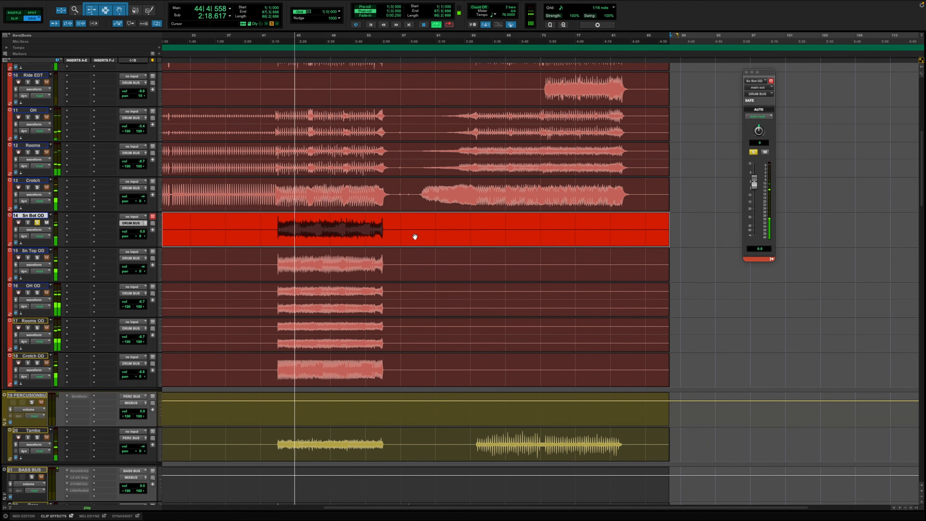
Solo Sn Top OD with Sn Bot OD, reset its fader to 0.0 dB, select its whole clip and balance the fader at -8.6 dB
{"action": "left_click", "coordinate": [37, 257]}
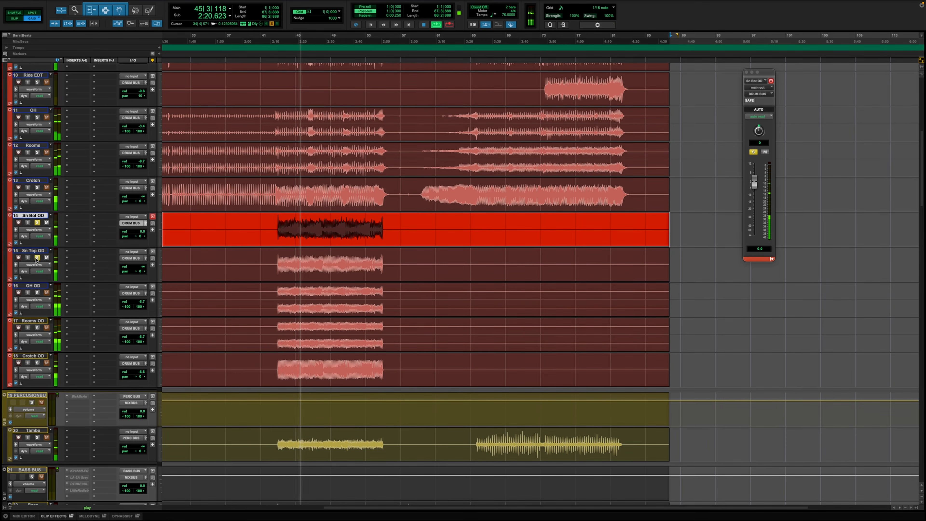
{"action": "left_click", "coordinate": [145, 258]}
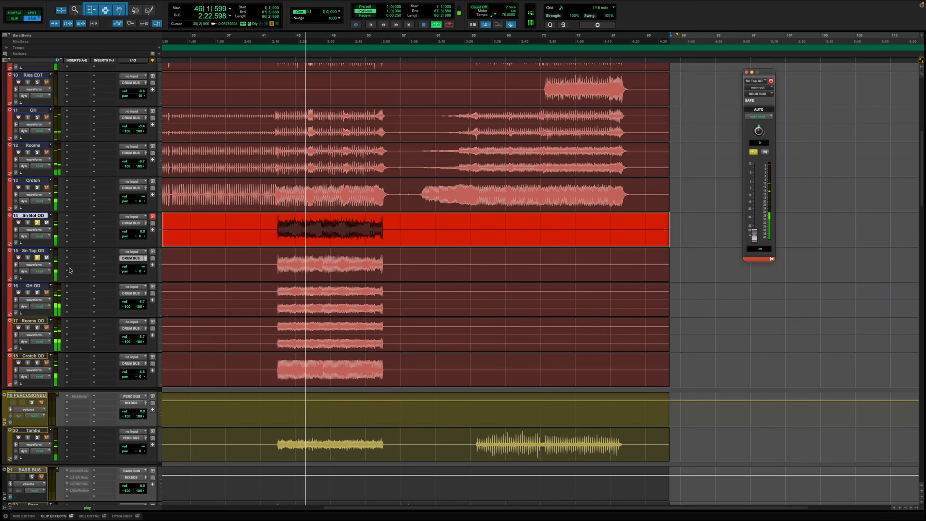
{"action": "left_click", "coordinate": [143, 266], "text": "alt"}
{"action": "left_click", "coordinate": [360, 272]}
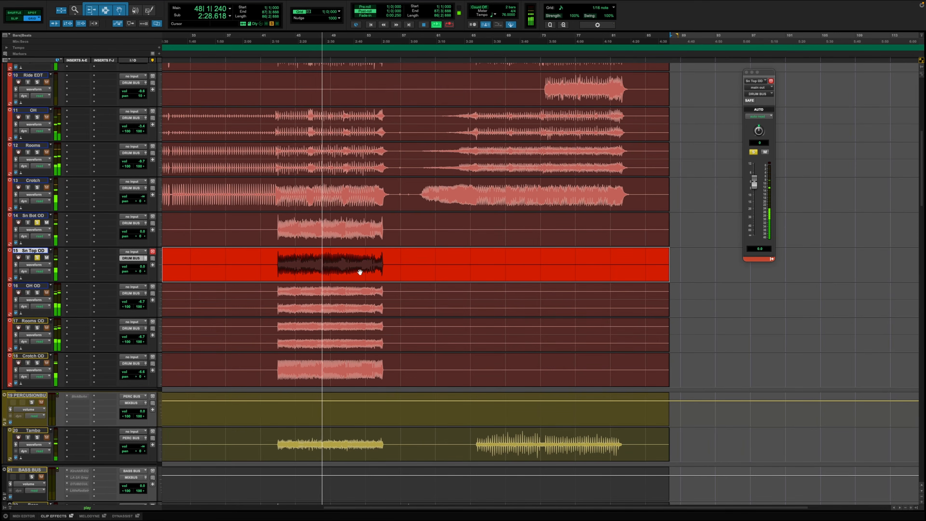
{"action": "left_click_drag", "start_coordinate": [143, 268], "coordinate": [143, 276]}
{"action": "key", "text": "space"}
Insert the mono SSL 4K G plug-in on both Sn Bot OD and Sn Top OD and move its window clear of the tracks
{"action": "left_click", "coordinate": [41, 215], "text": "shift"}
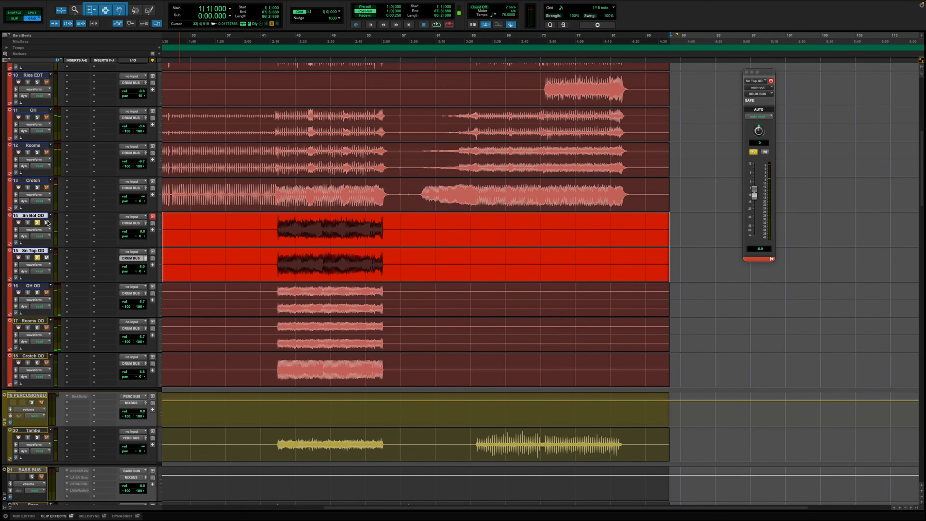
{"action": "left_click", "coordinate": [84, 218]}
{"action": "type", "text": "ssl"}
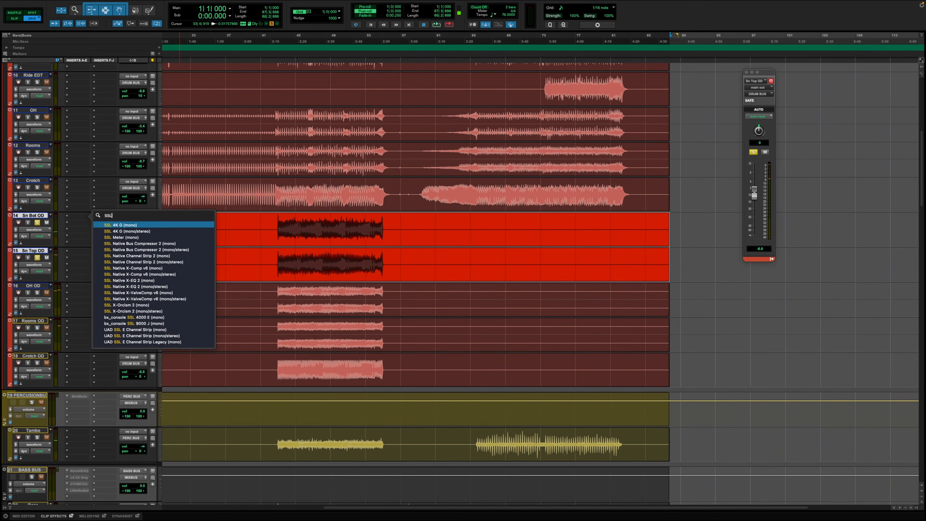
{"action": "key", "text": "Return"}
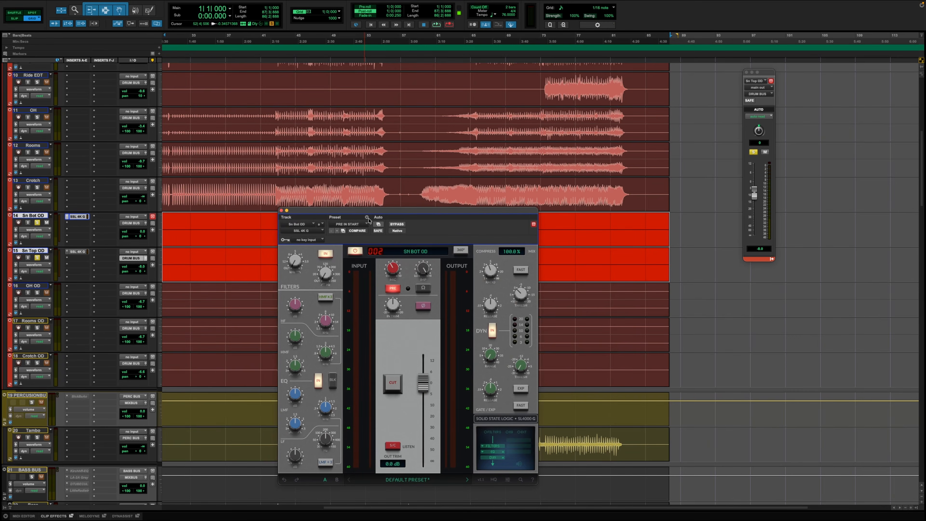
{"action": "left_click_drag", "start_coordinate": [368, 220], "coordinate": [474, 186]}
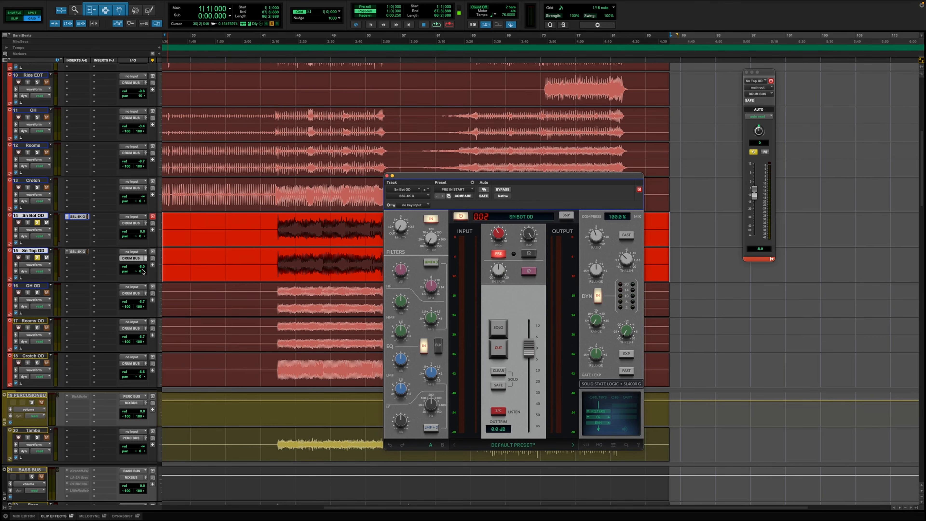
Reset Sn Top OD's fader to 0.0 dB, compare Sn Bot OD's polarity settings from bar 43 and leave the phase inverted
{"action": "left_click_drag", "start_coordinate": [278, 225], "coordinate": [408, 258]}
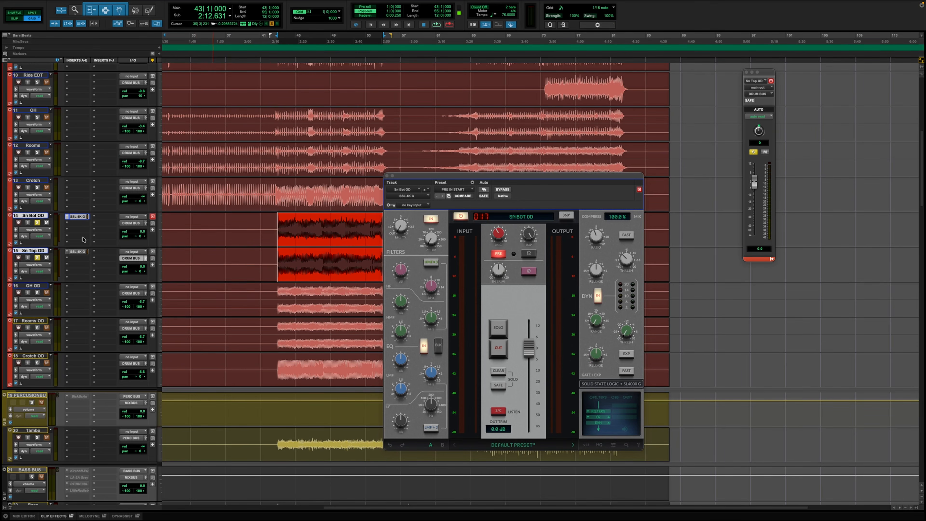
{"action": "key", "text": "space"}
{"action": "left_click", "coordinate": [530, 271]}
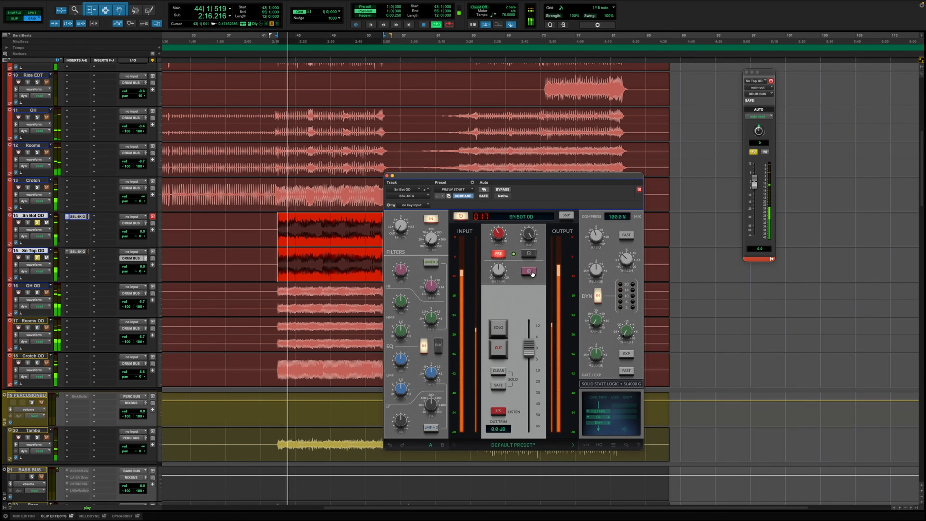
{"action": "left_click", "coordinate": [526, 272]}
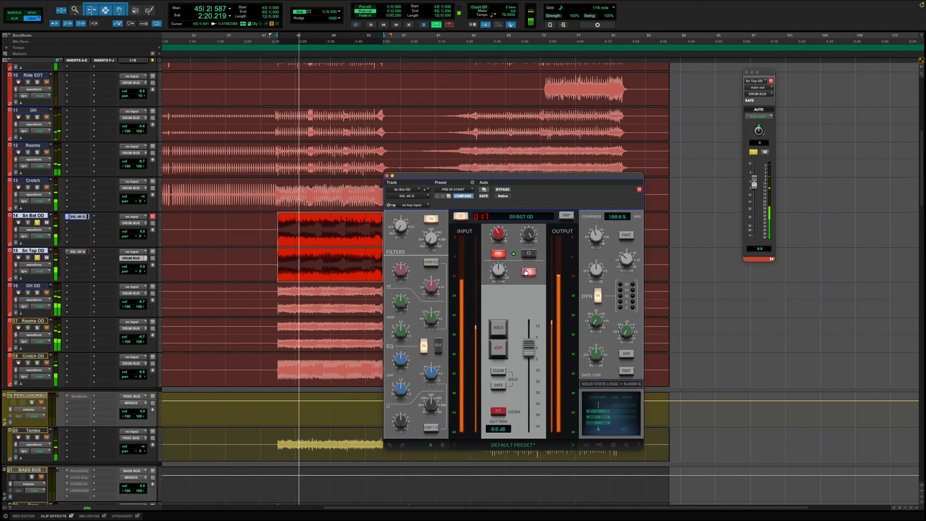
{"action": "left_click", "coordinate": [525, 272]}
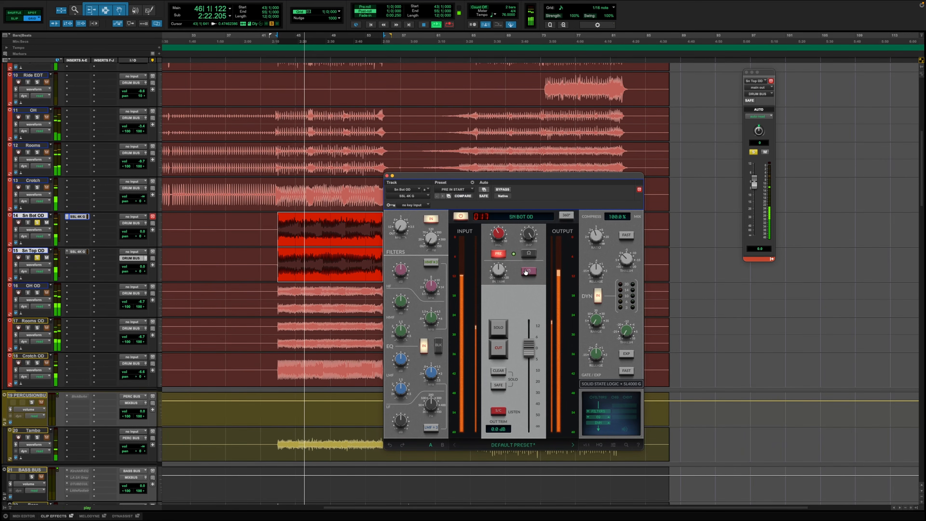
{"action": "left_click", "coordinate": [525, 272]}
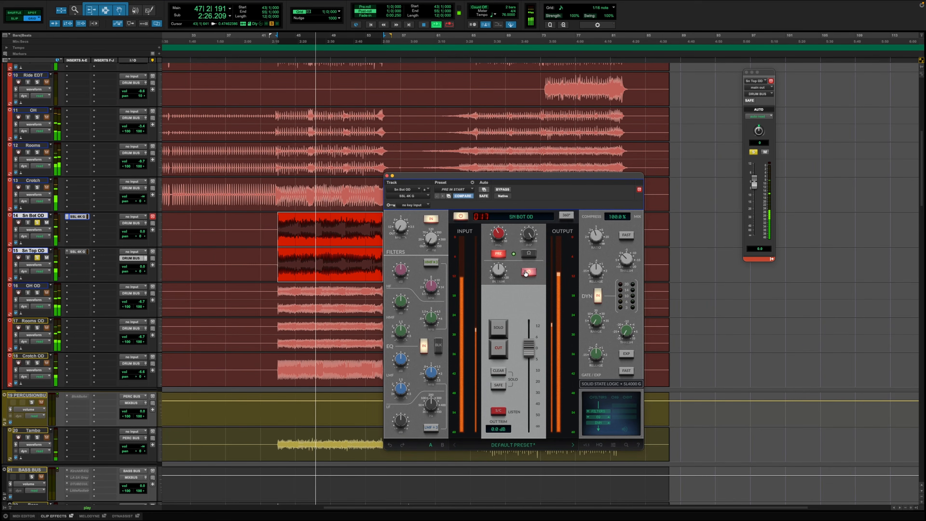
Move the SSL 4K G window further from the clips and select the Sn Bot OD and Sn Top OD clips together
{"action": "key", "text": "space"}
{"action": "left_click_drag", "start_coordinate": [405, 179], "coordinate": [479, 163]}
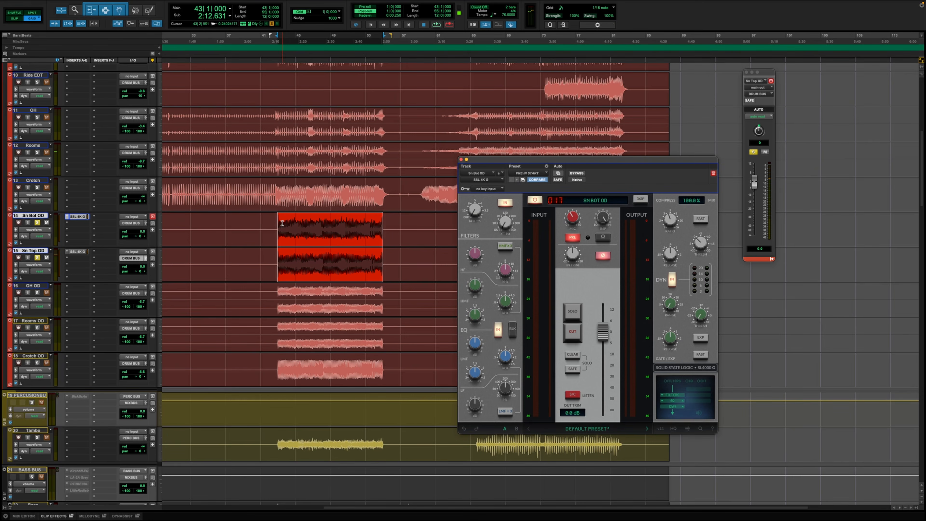
{"action": "left_click_drag", "start_coordinate": [279, 226], "coordinate": [380, 284]}
Compare Sn Bot OD's phase settings from bar 43, leave the phase non-inverted and close the SSL 4K G window
{"action": "key", "text": "space"}
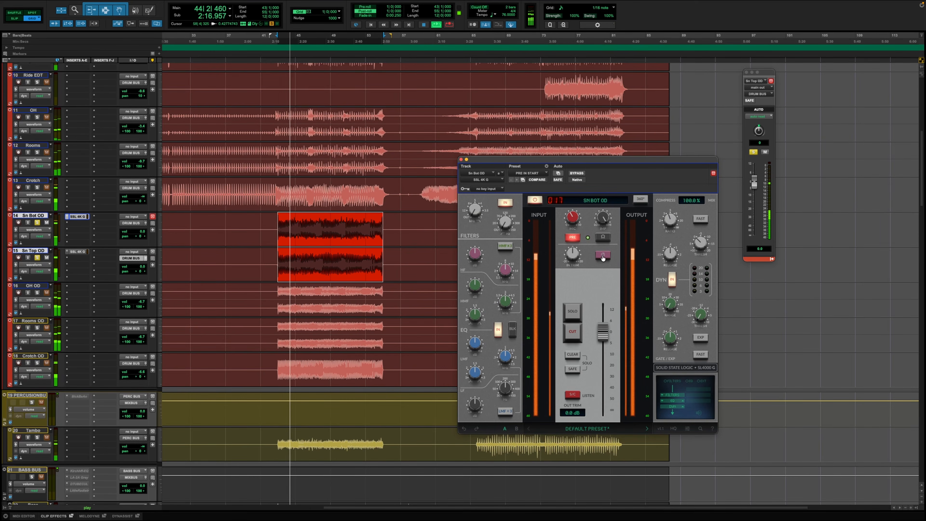
{"action": "key", "text": "space"}
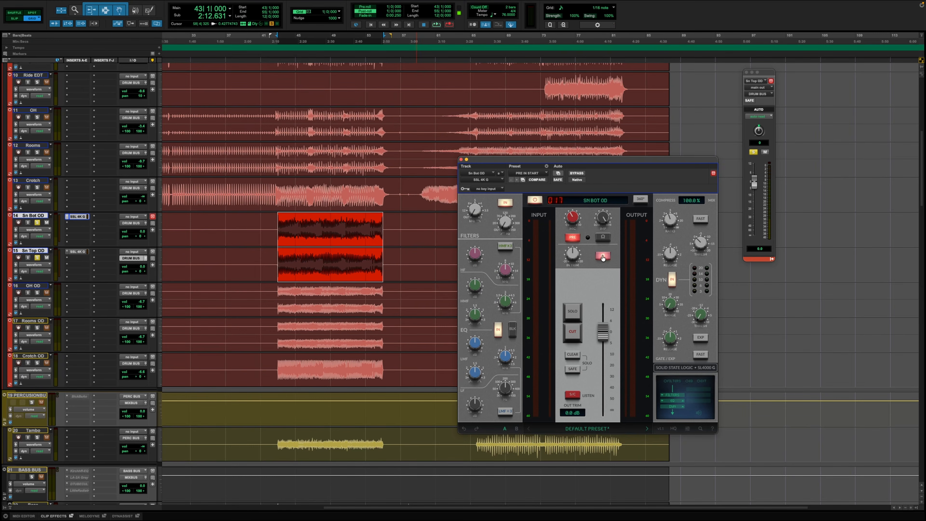
{"action": "key", "text": "space"}
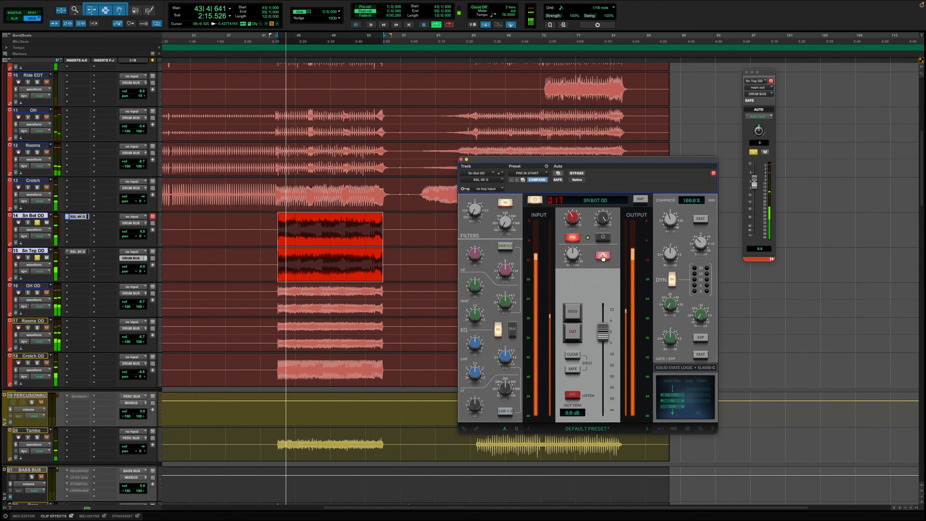
{"action": "key", "text": "space"}
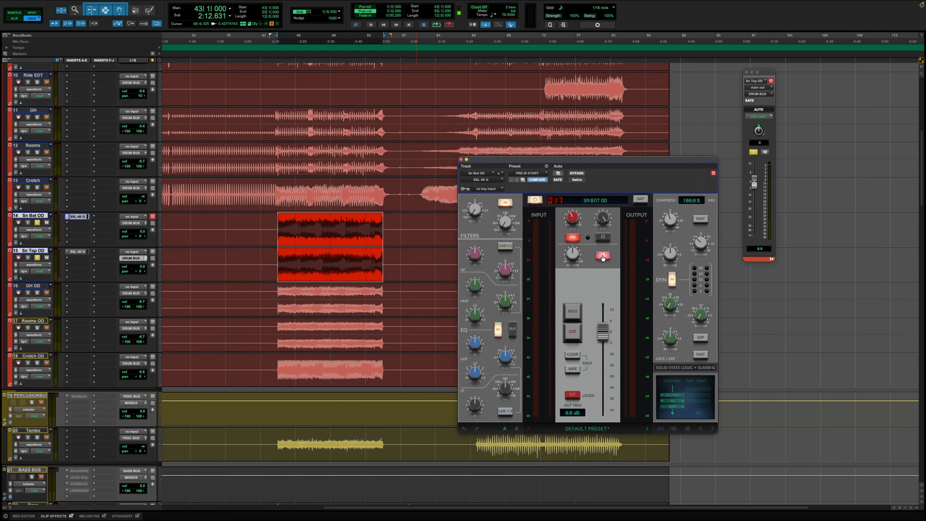
{"action": "left_click", "coordinate": [602, 256]}
{"action": "key", "text": "space"}
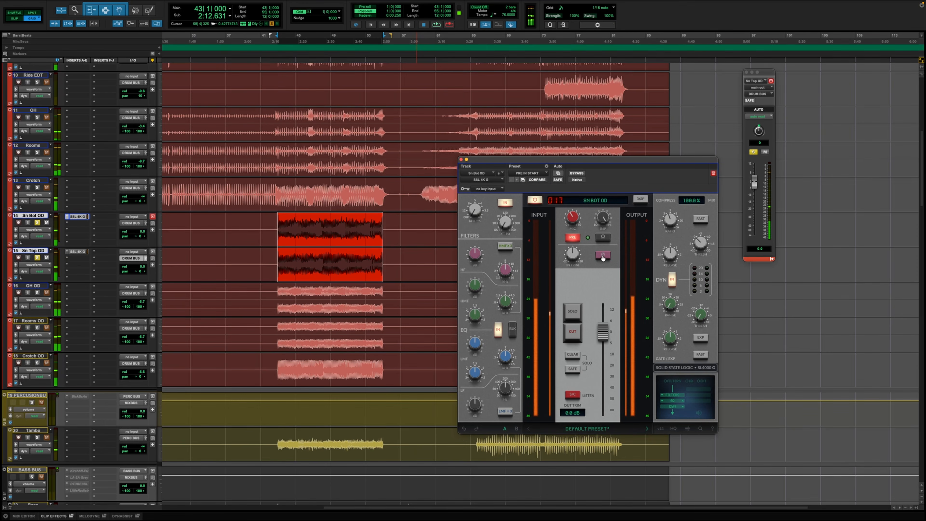
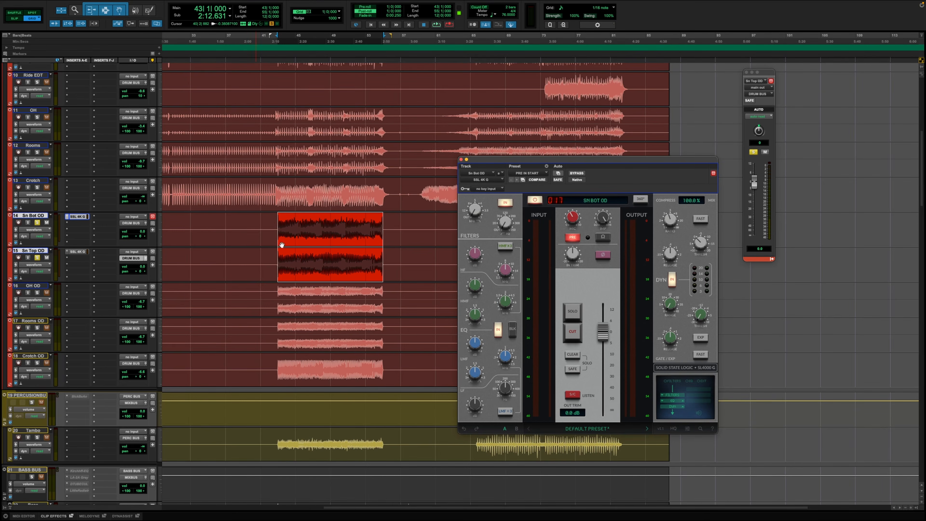
{"action": "left_click", "coordinate": [461, 160]}
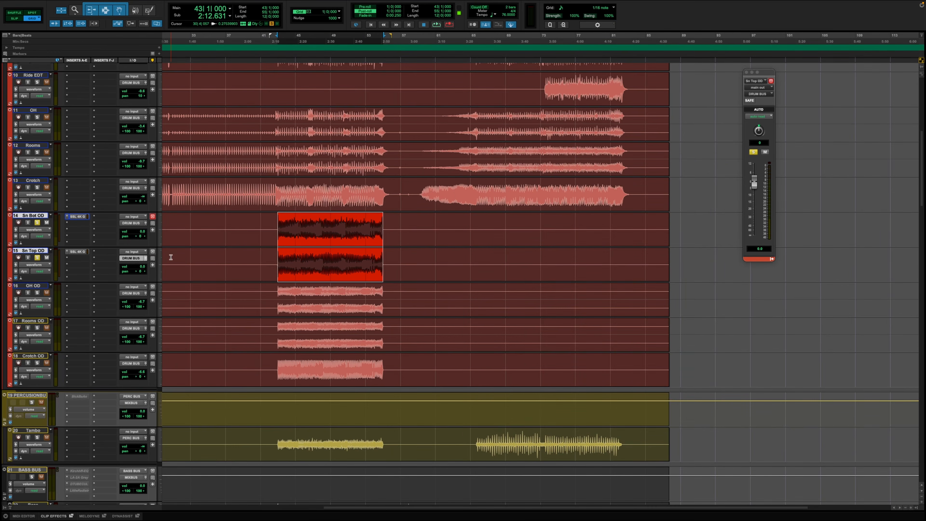
Group Sn Bot OD and Sn Top OD as a Mix/Edit group named SNARE
{"action": "key", "text": "space"}
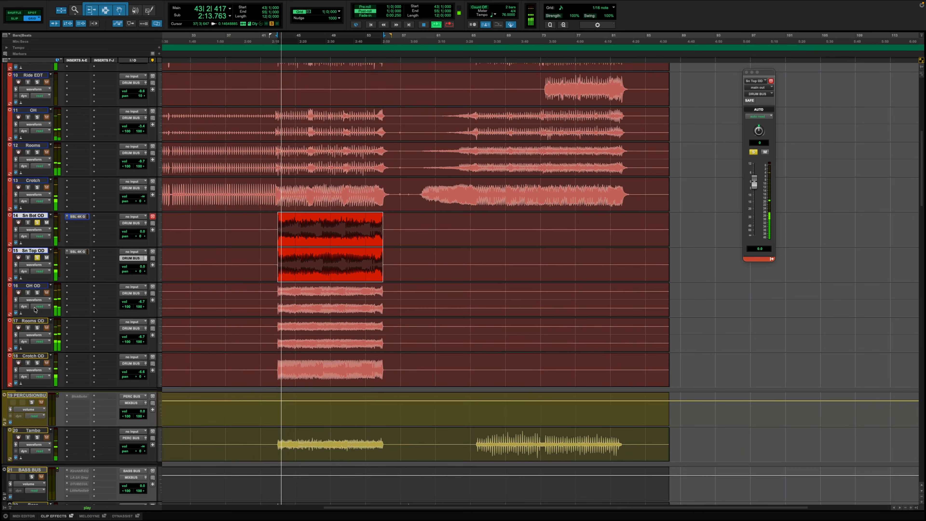
{"action": "key", "text": "space"}
{"action": "key", "text": "super+g"}
{"action": "type", "text": "SMARE"}
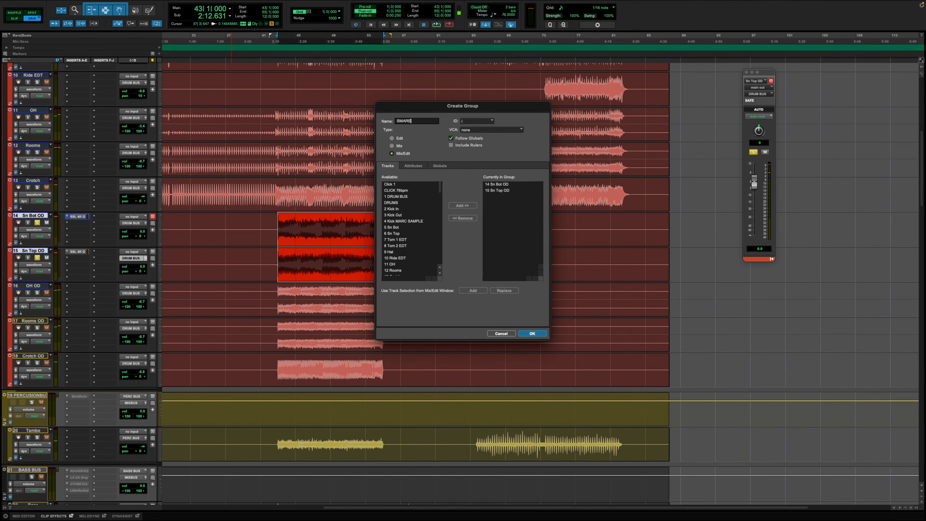
{"action": "type", "text": "SNARE"}
{"action": "key", "text": "Return"}
Balance Sn Bot OD's fader to -8.1 dB while adding OH OD, Rooms OD and Crotch OD to the solo, then clear all solos
{"action": "key", "text": "space"}
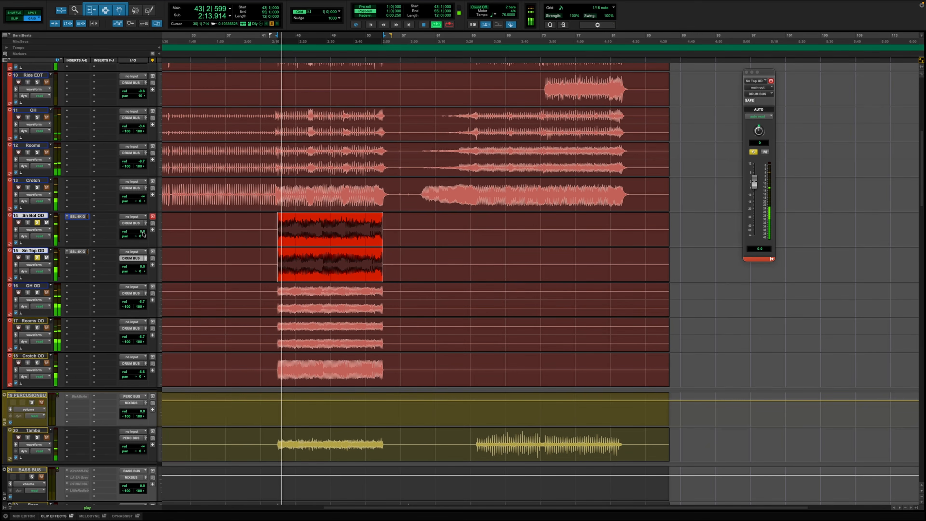
{"action": "left_click_drag", "start_coordinate": [143, 234], "coordinate": [143, 237]}
{"action": "left_click", "coordinate": [37, 293]}
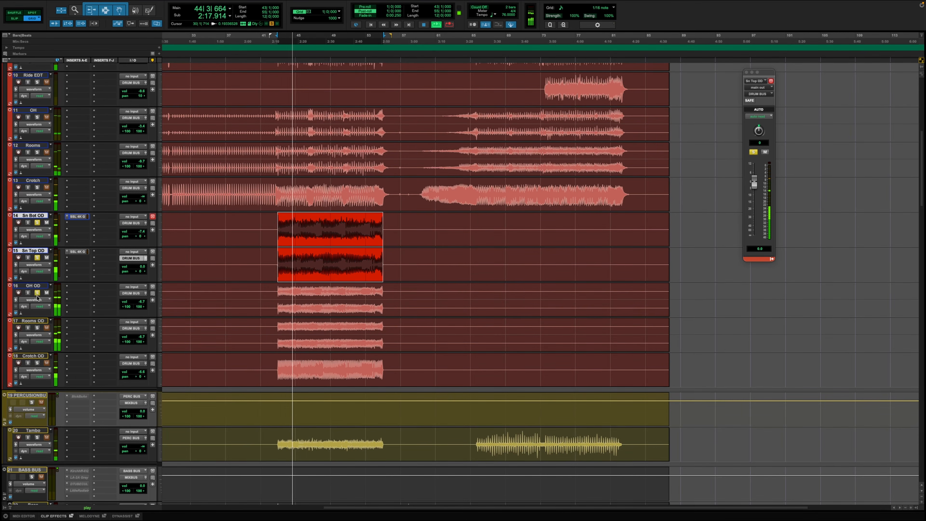
{"action": "left_click", "coordinate": [37, 327]}
{"action": "left_click", "coordinate": [37, 363]}
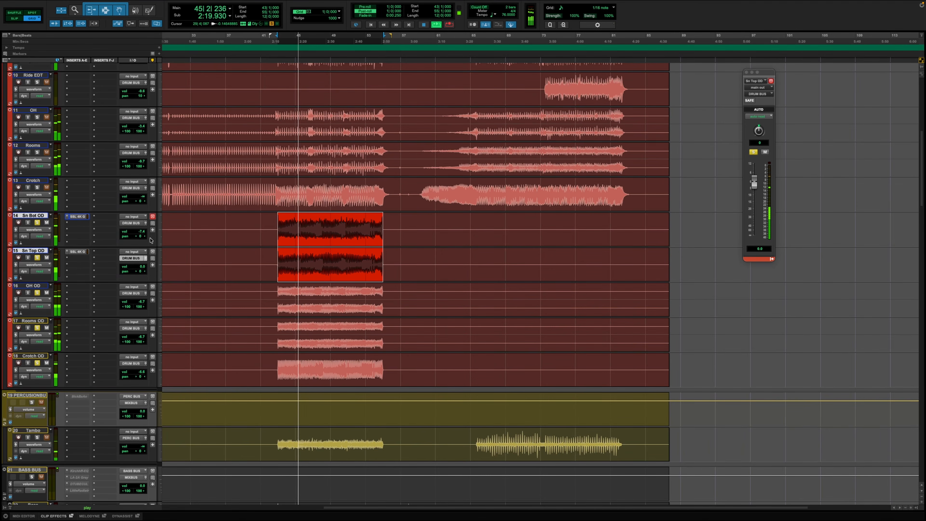
{"action": "mouse_move", "coordinate": [142, 231]}
{"action": "left_mouse_down"}
{"action": "mouse_move", "coordinate": [143, 252]}
{"action": "mouse_move", "coordinate": [143, 234]}
{"action": "left_mouse_up"}
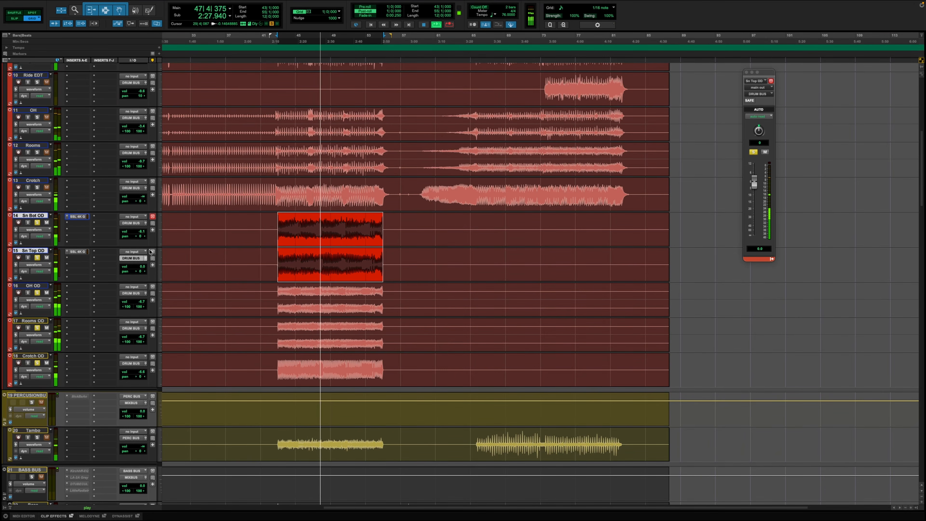
{"action": "left_click", "coordinate": [37, 222], "text": "alt"}
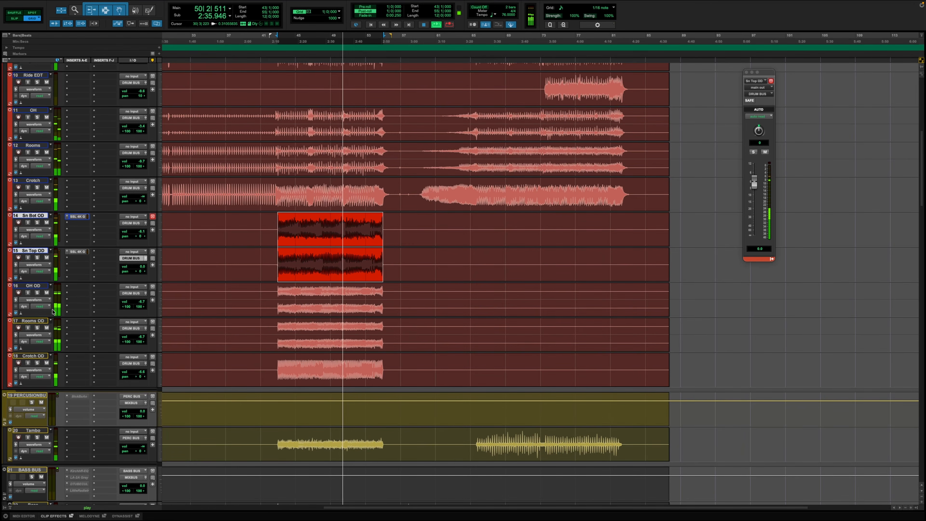
Stop playback and group Sn Bot OD, Sn Top OD, OH OD, Rooms OD and Crotch OD as one Mix/Edit group
{"action": "left_click", "coordinate": [36, 286]}
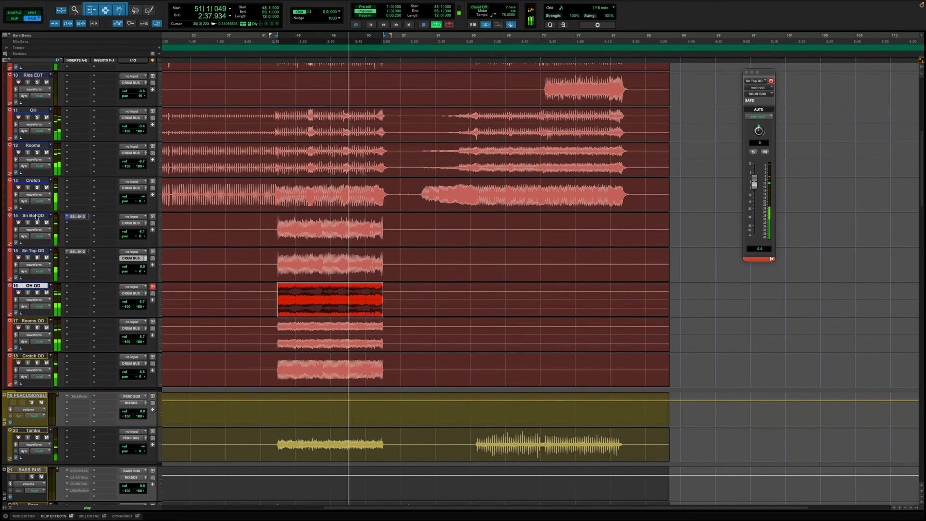
{"action": "scroll", "coordinate": [399, 329], "scroll_direction": "down", "scroll_amount": 2}
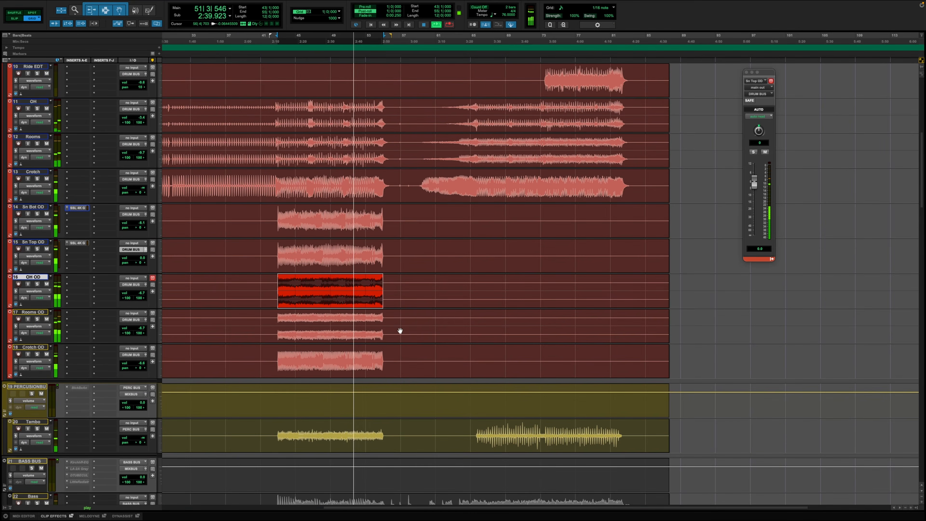
{"action": "scroll", "coordinate": [467, 271], "scroll_direction": "up", "scroll_amount": 5}
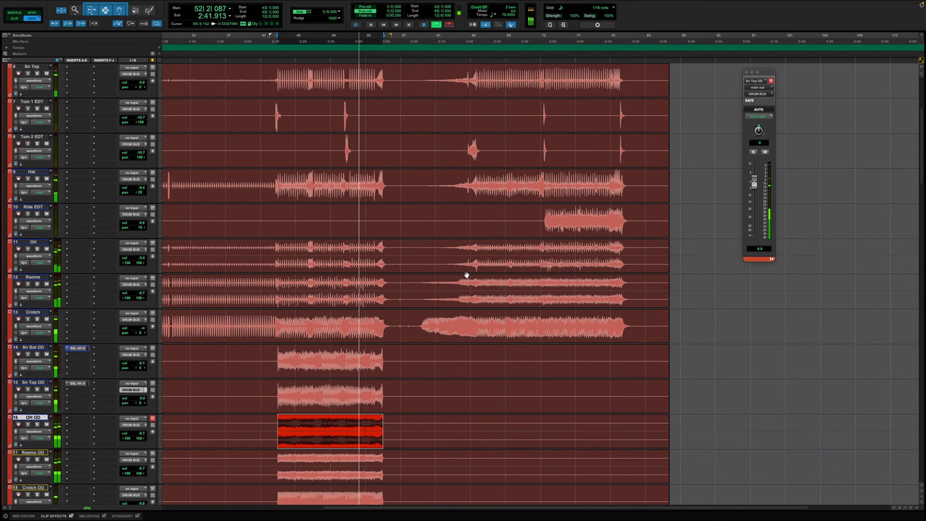
{"action": "scroll", "coordinate": [467, 275], "scroll_direction": "down", "scroll_amount": 3}
{"action": "key", "text": "space"}
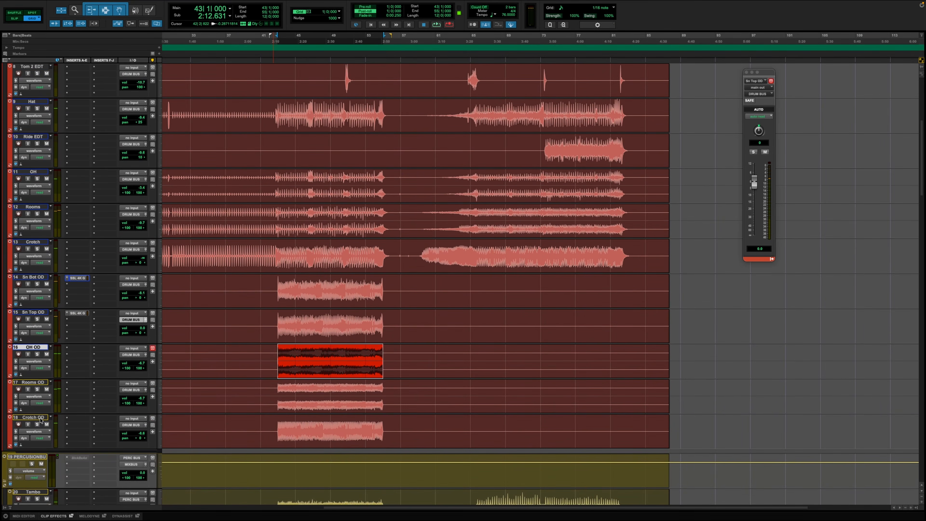
{"action": "left_click", "coordinate": [41, 420]}
{"action": "left_click", "coordinate": [42, 278], "text": "shift"}
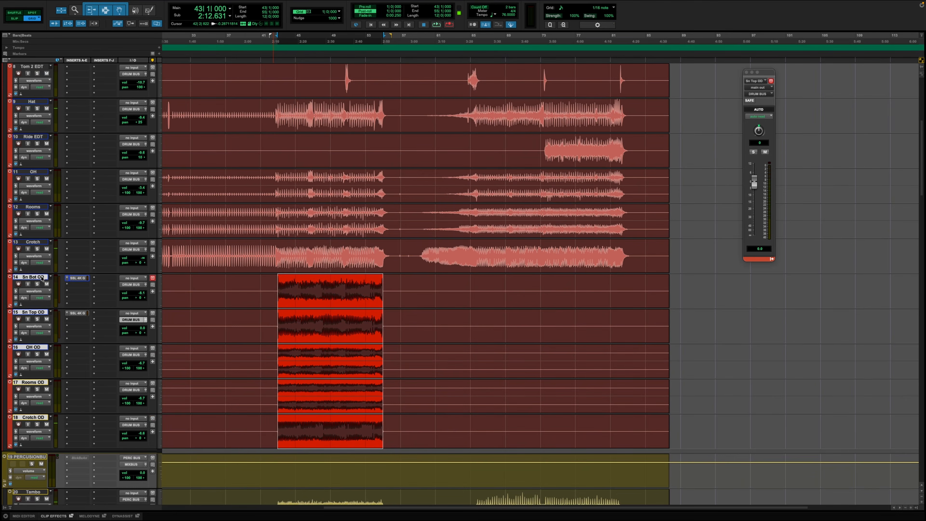
{"action": "key", "text": "super+g"}
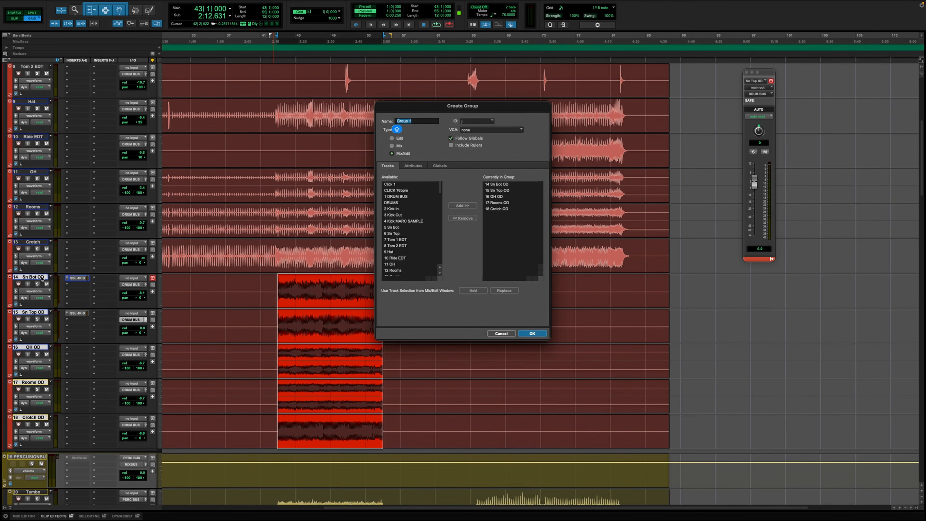
{"action": "key", "text": "BackSpace"}
{"action": "key", "text": "Return"}
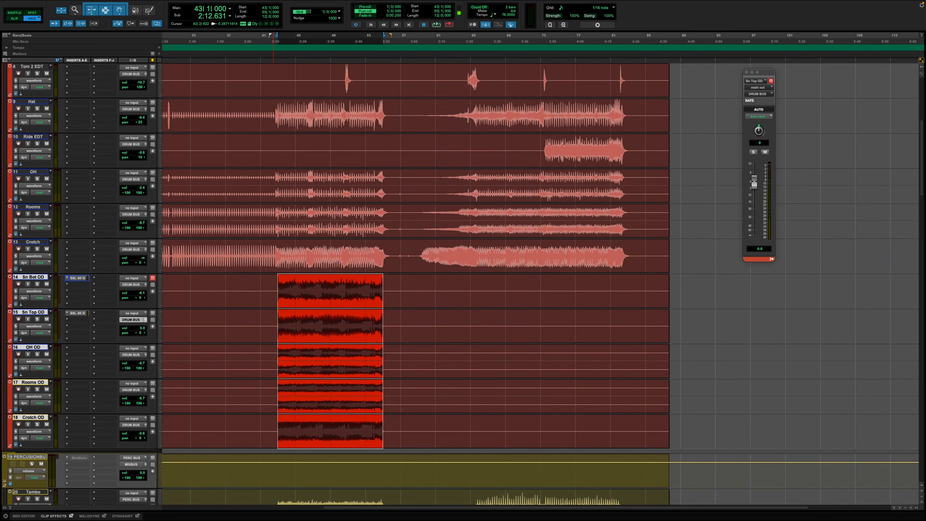
Show the track and group lists, audition the soloed overdub group and open Sn Bot OD's fader window
{"action": "left_click", "coordinate": [5, 507]}
{"action": "key", "text": "space"}
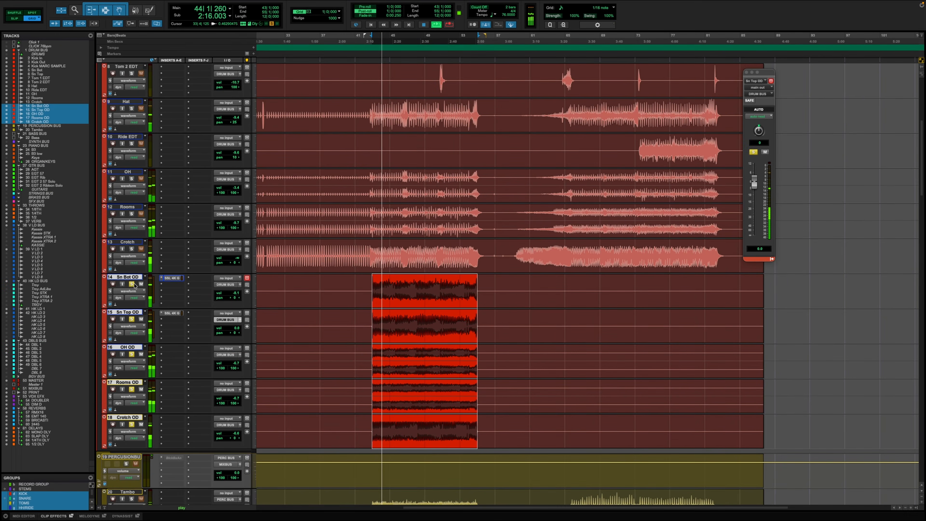
{"action": "left_click", "coordinate": [242, 286]}
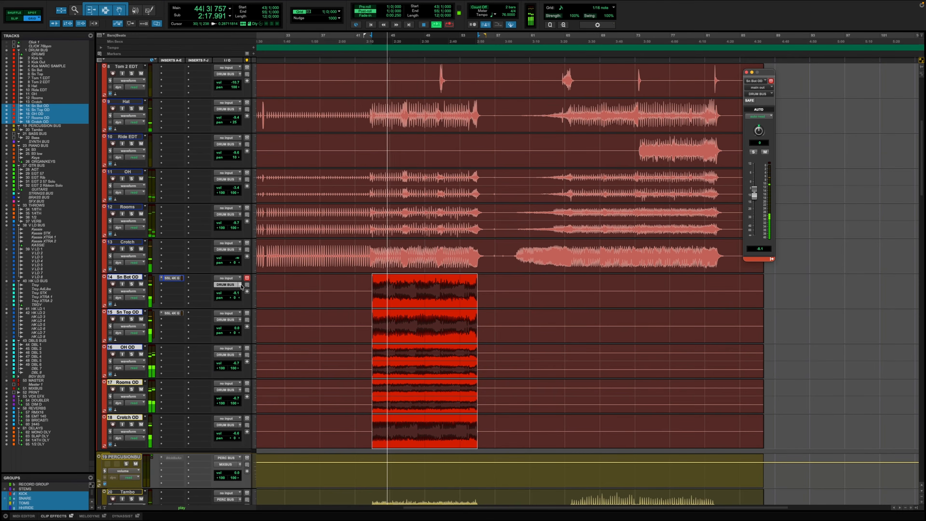
{"action": "left_click", "coordinate": [242, 285]}
{"action": "left_click", "coordinate": [241, 285]}
{"action": "key", "text": "space"}
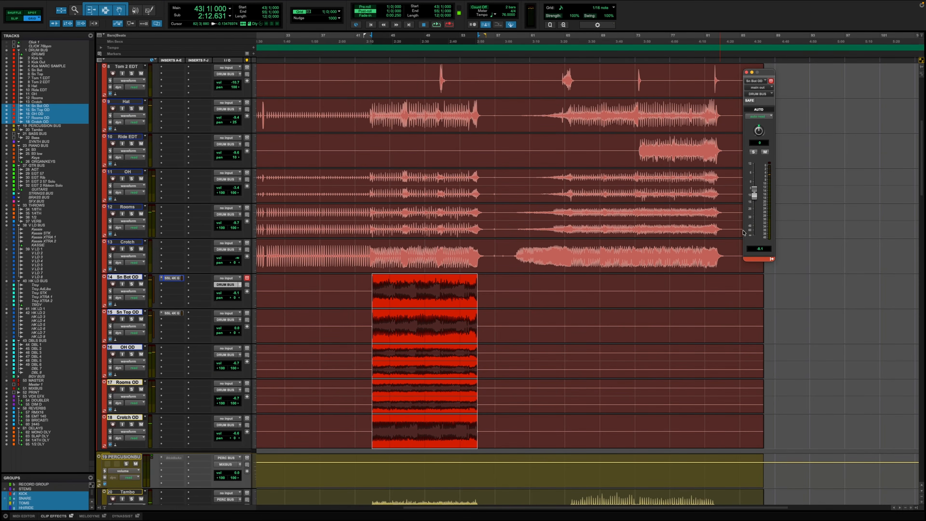
Lower the overdub group's faders together to put Sn Bot OD at -12.6 dB, audition the balance and close the fader window
{"action": "mouse_move", "coordinate": [755, 196]}
{"action": "left_mouse_down"}
{"action": "mouse_move", "coordinate": [754, 225]}
{"action": "mouse_move", "coordinate": [753, 198]}
{"action": "left_mouse_up"}
{"action": "key", "text": "space"}
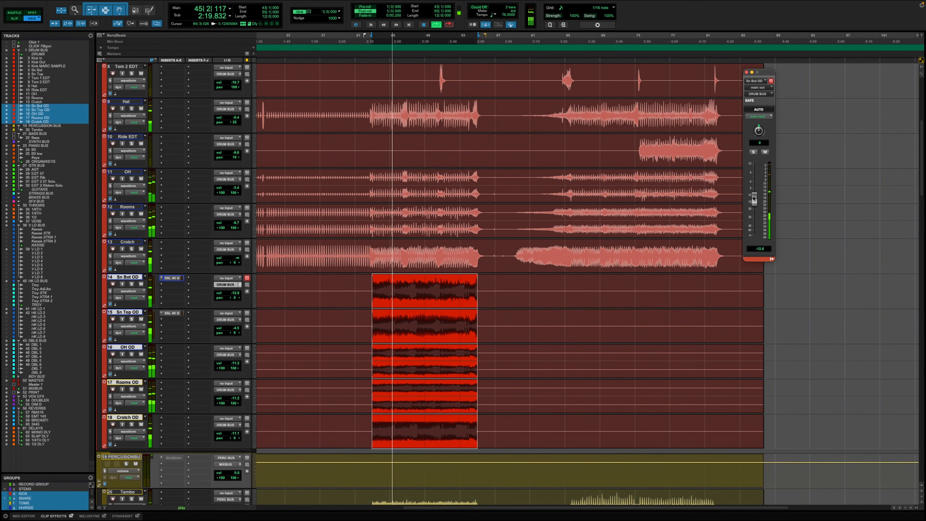
{"action": "left_click", "coordinate": [746, 72]}
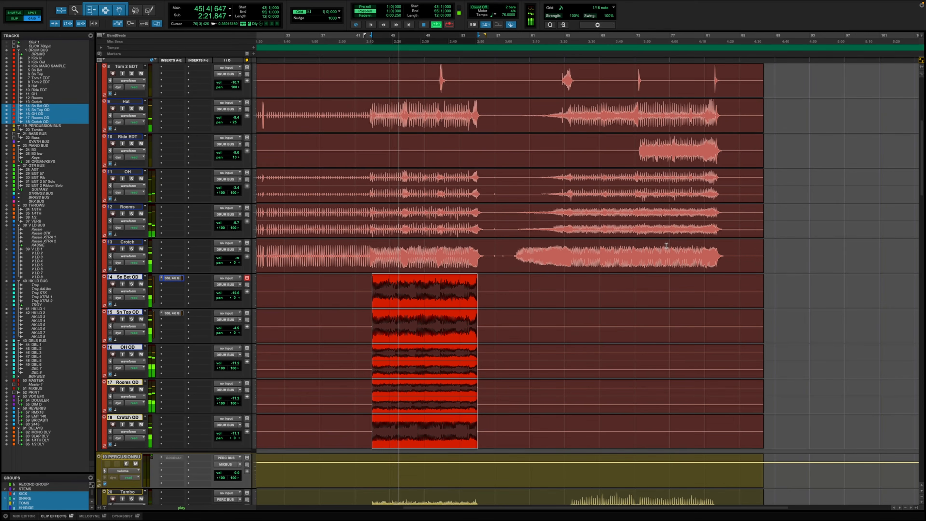
{"action": "key", "text": "space"}
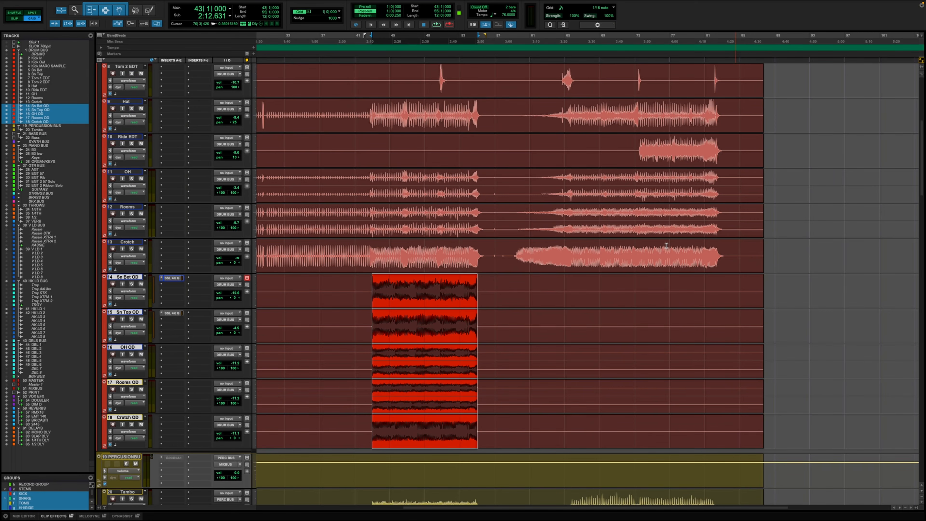
Select Tambo's second passage from bar 66 to the end of its waveform
{"action": "scroll", "coordinate": [480, 325], "scroll_direction": "down", "scroll_amount": 4}
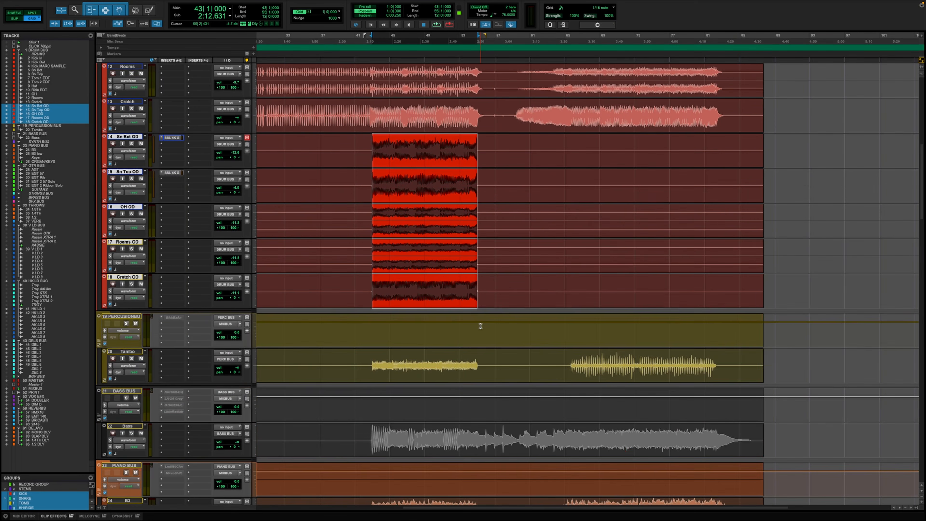
{"action": "scroll", "coordinate": [481, 325], "scroll_direction": "up", "scroll_amount": 11}
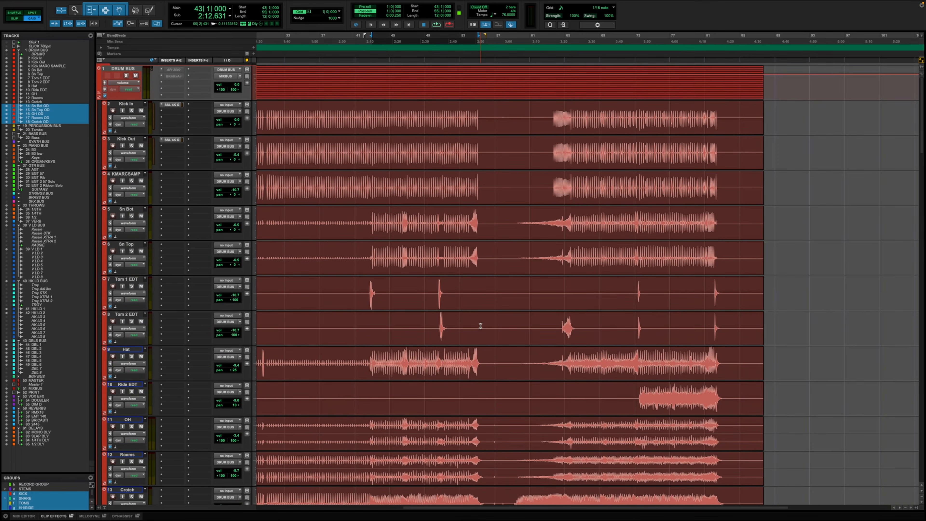
{"action": "scroll", "coordinate": [481, 326], "scroll_direction": "down", "scroll_amount": 12}
{"action": "left_click", "coordinate": [572, 325]}
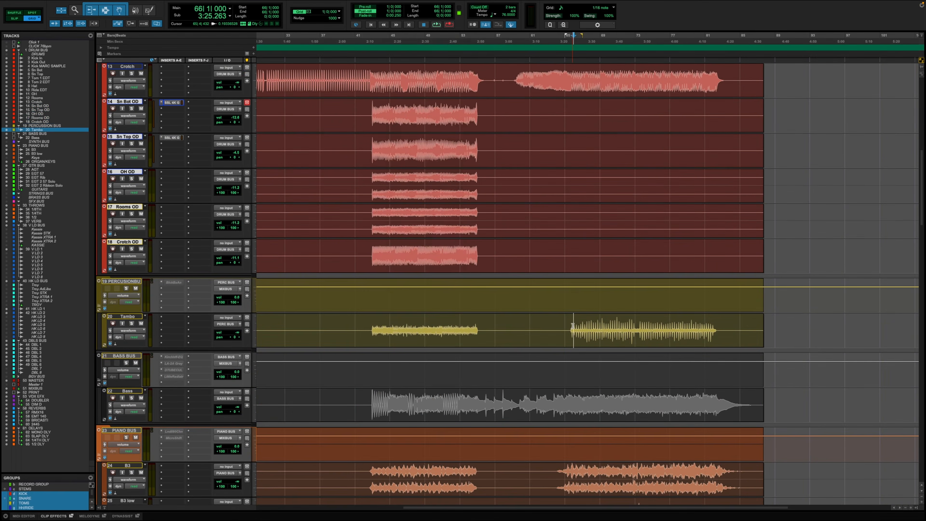
{"action": "left_click_drag", "start_coordinate": [572, 326], "coordinate": [713, 328]}
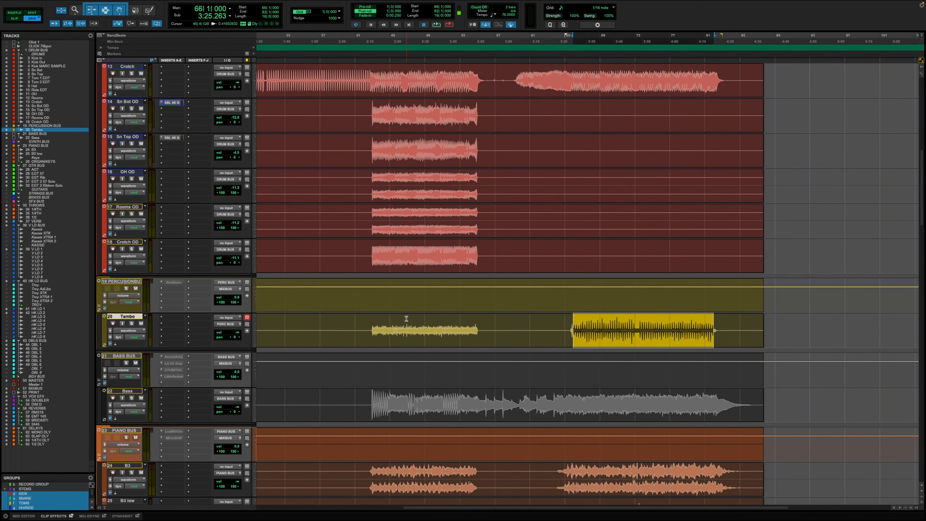
Solo Tambo with its fader window open, set its fader to 0.0 dB, play the passage and unsolo it
{"action": "left_click", "coordinate": [132, 324]}
{"action": "left_click", "coordinate": [241, 325]}
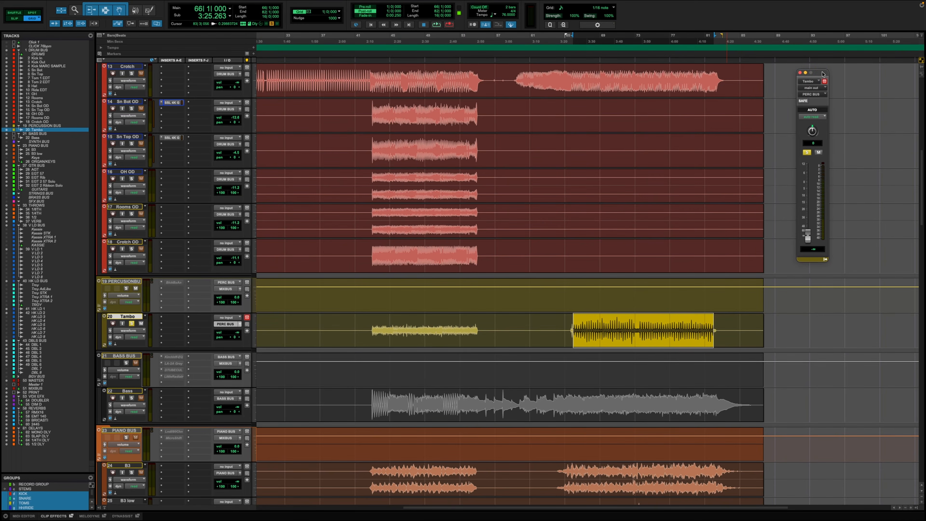
{"action": "key", "text": "space"}
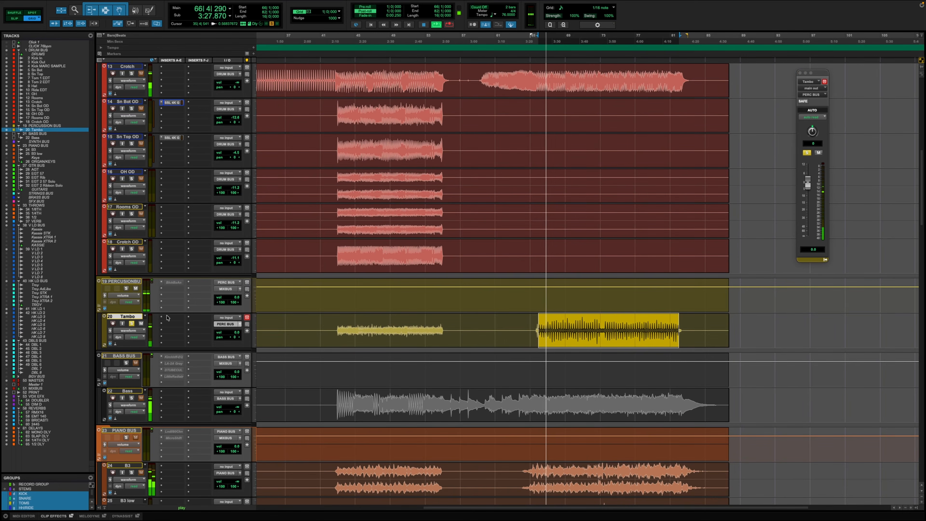
{"action": "left_click", "coordinate": [131, 323]}
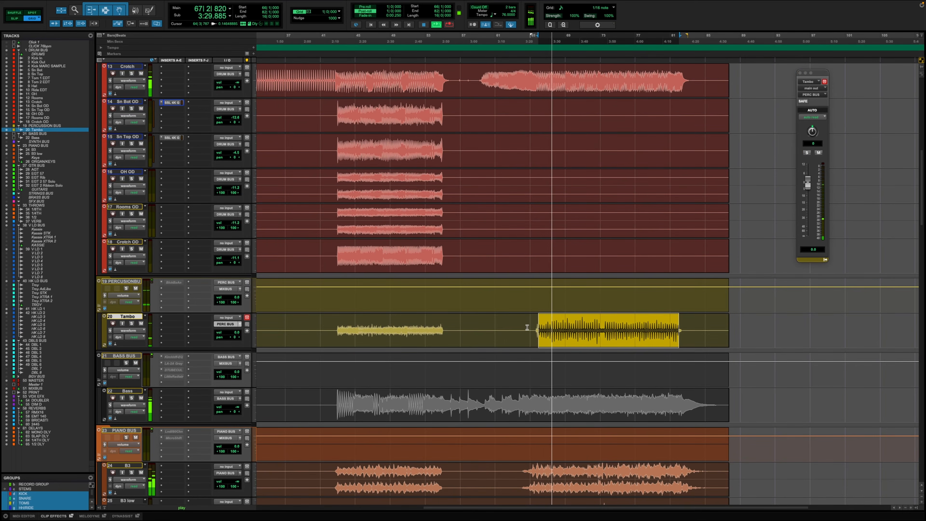
Reselect Tambo's second passage from bar 66 to bar 82 and play it in the mix
{"action": "left_click", "coordinate": [540, 322]}
{"action": "key", "text": "space"}
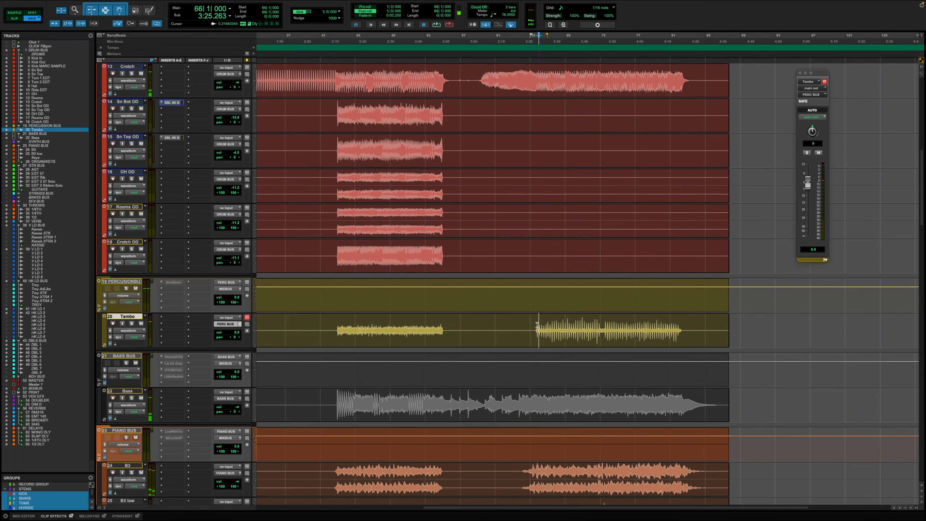
{"action": "left_click_drag", "start_coordinate": [540, 322], "coordinate": [676, 323]}
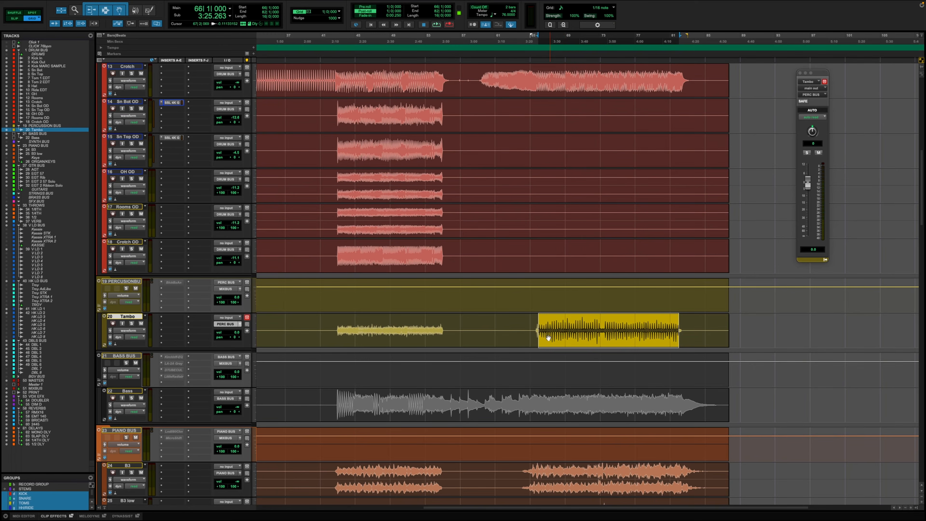
{"action": "left_click_drag", "start_coordinate": [537, 325], "coordinate": [676, 326]}
{"action": "key", "text": "space"}
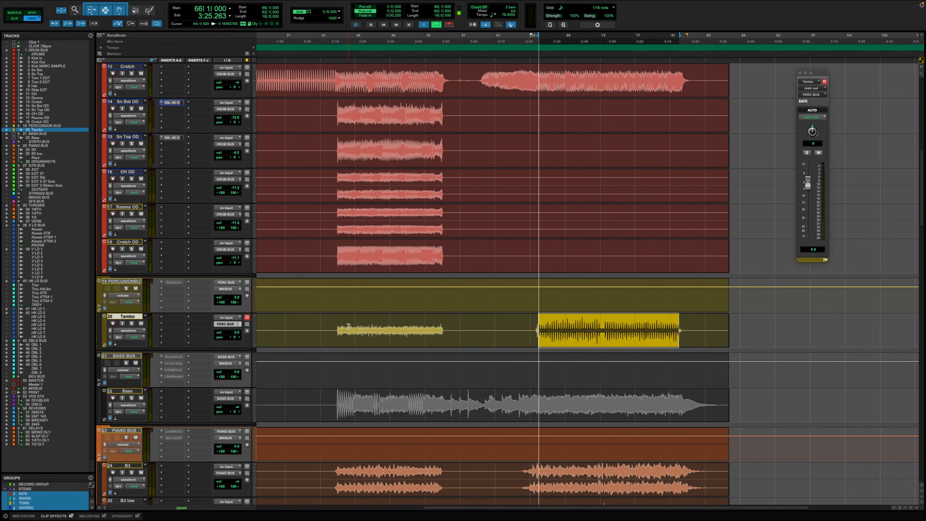
{"action": "left_click", "coordinate": [246, 324]}
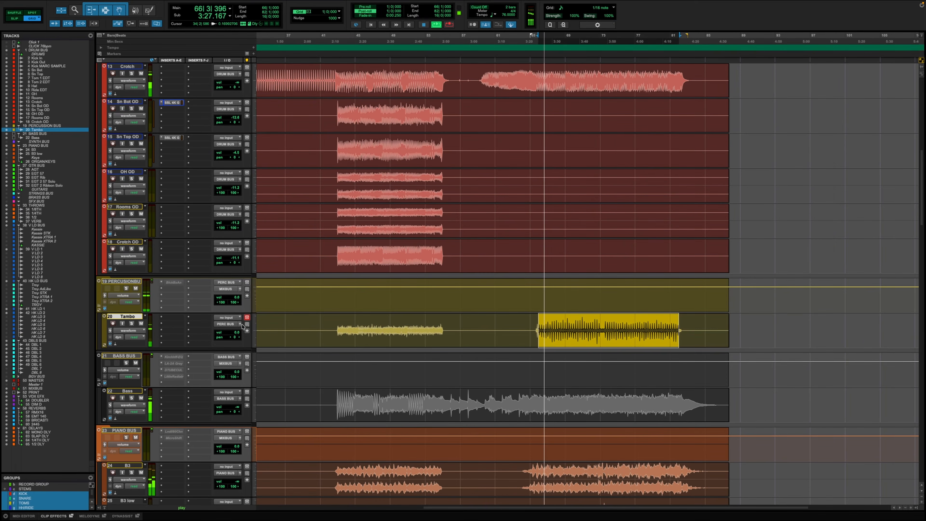
{"action": "left_click", "coordinate": [238, 325]}
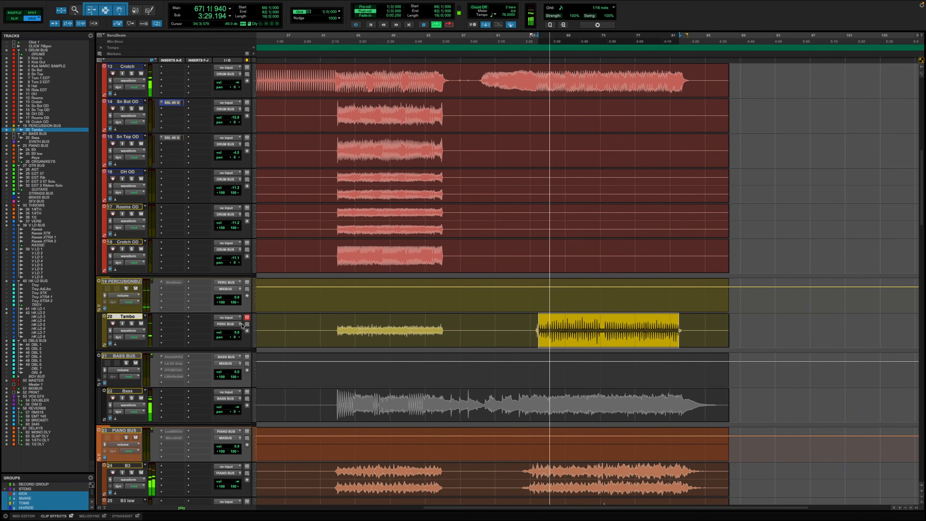
Select Tambo's first passage from bar 43 to bar 55, solo the track and play it
{"action": "triple_click", "coordinate": [563, 345]}
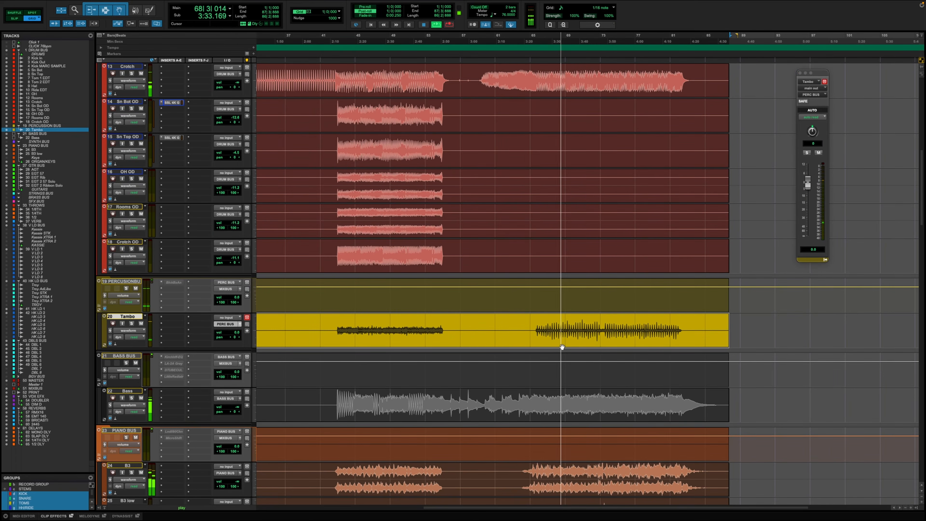
{"action": "key", "text": "space"}
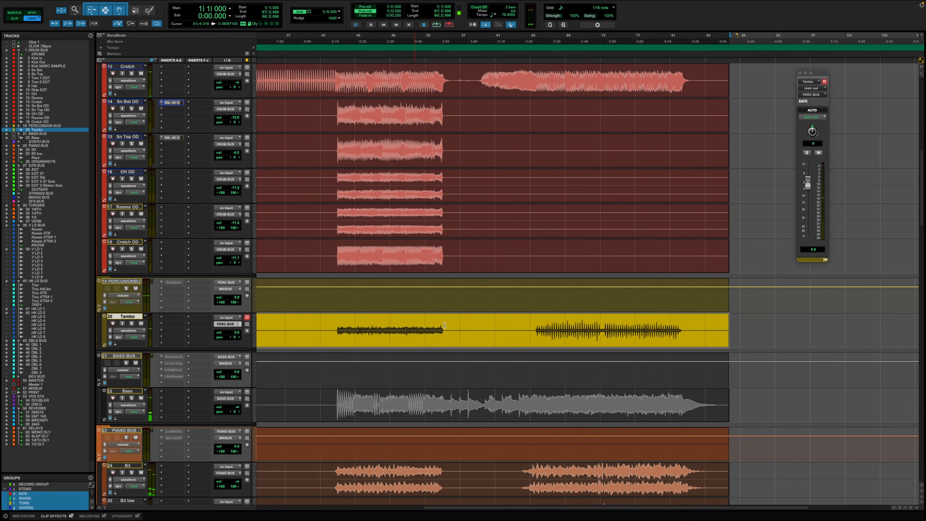
{"action": "left_click_drag", "start_coordinate": [335, 327], "coordinate": [438, 337]}
{"action": "key", "text": "shift+s"}
{"action": "key", "text": "space"}
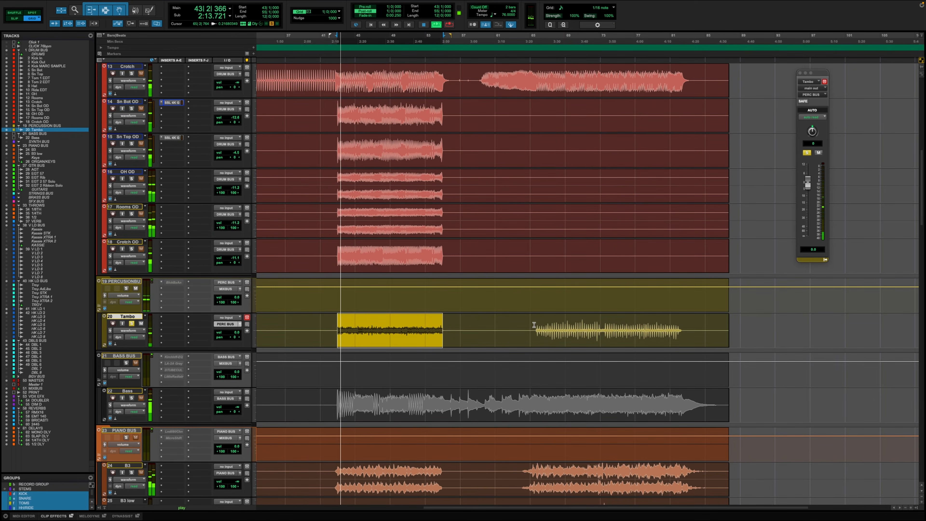
Audition Tambo's second passage from bar 66 to bar 82 with the track soloed, and stop playback
{"action": "left_click_drag", "start_coordinate": [537, 326], "coordinate": [678, 331]}
{"action": "key", "text": "space"}
{"action": "key", "text": "space"}
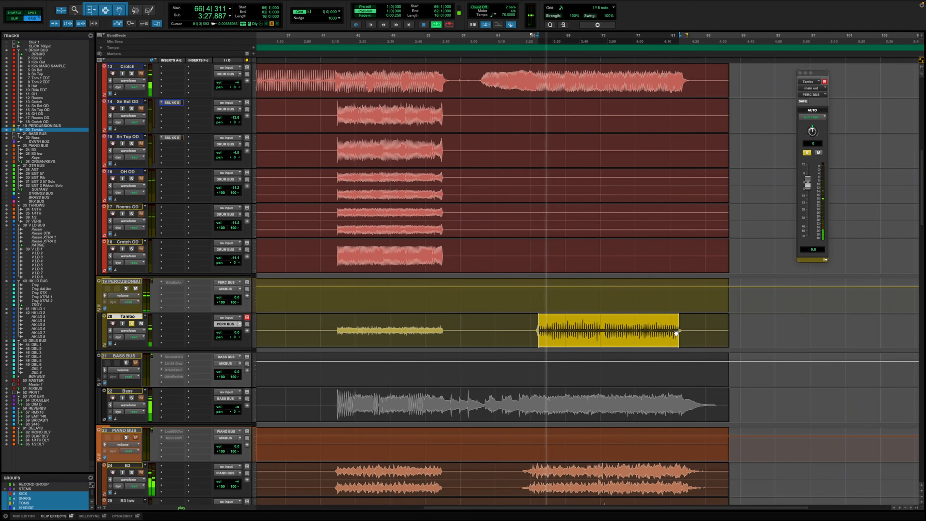
{"action": "key", "text": "space"}
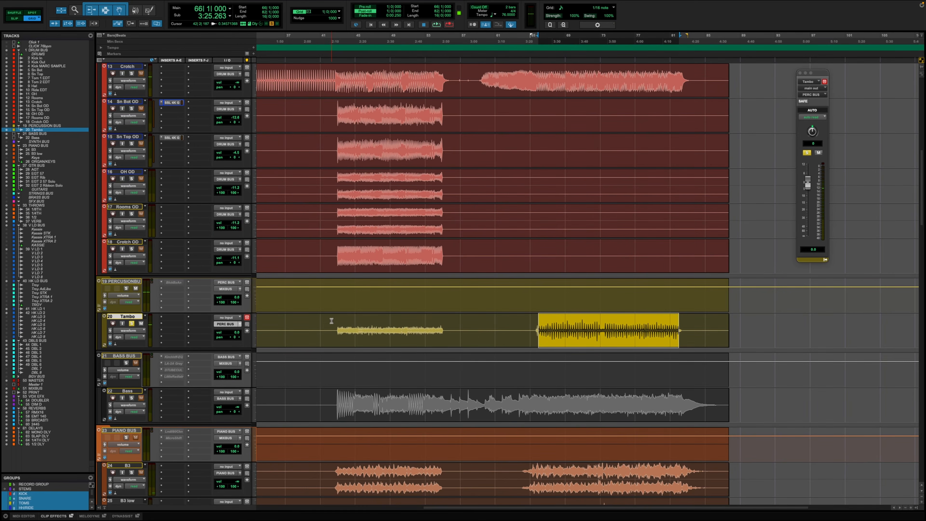
Select Tambo's first passage, return to the one from bar 66 to 82, play it and unsolo the track
{"action": "left_click_drag", "start_coordinate": [336, 327], "coordinate": [451, 340]}
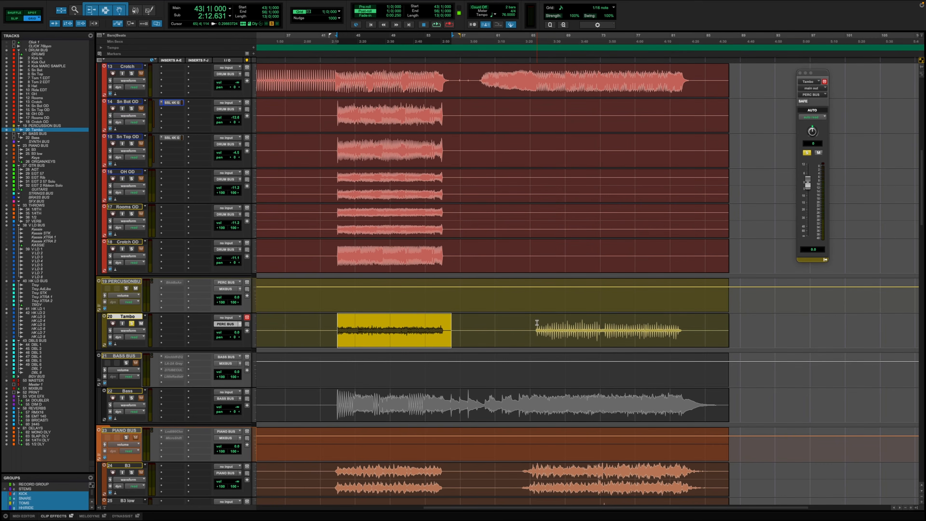
{"action": "left_click_drag", "start_coordinate": [536, 322], "coordinate": [686, 332]}
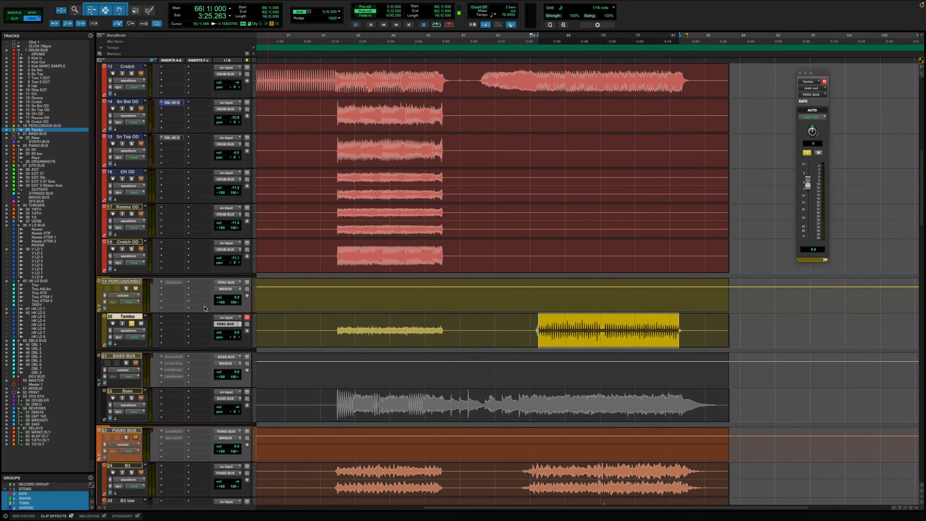
{"action": "key", "text": "space"}
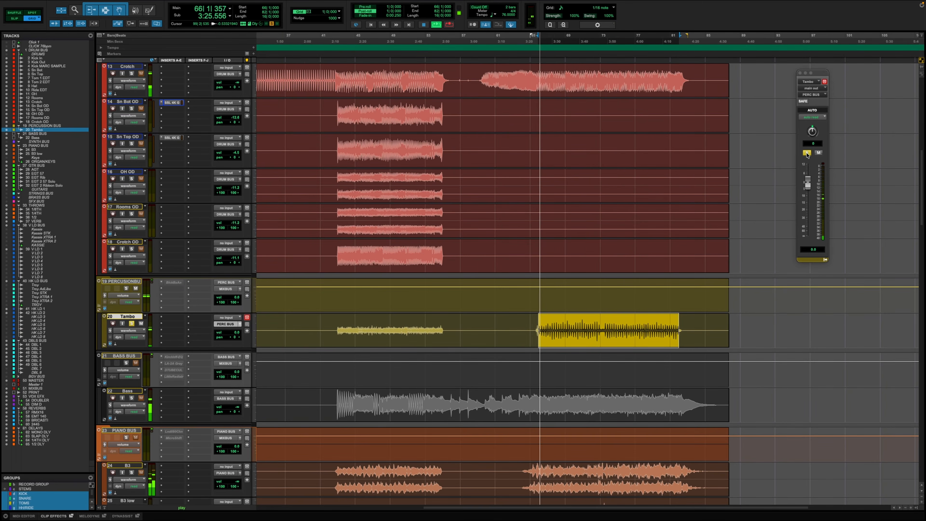
{"action": "left_click", "coordinate": [807, 153]}
Pan Tambo to the left and lower its fader to -2.7 dB while the mix plays, and stop playback
{"action": "left_click_drag", "start_coordinate": [808, 189], "coordinate": [808, 190]}
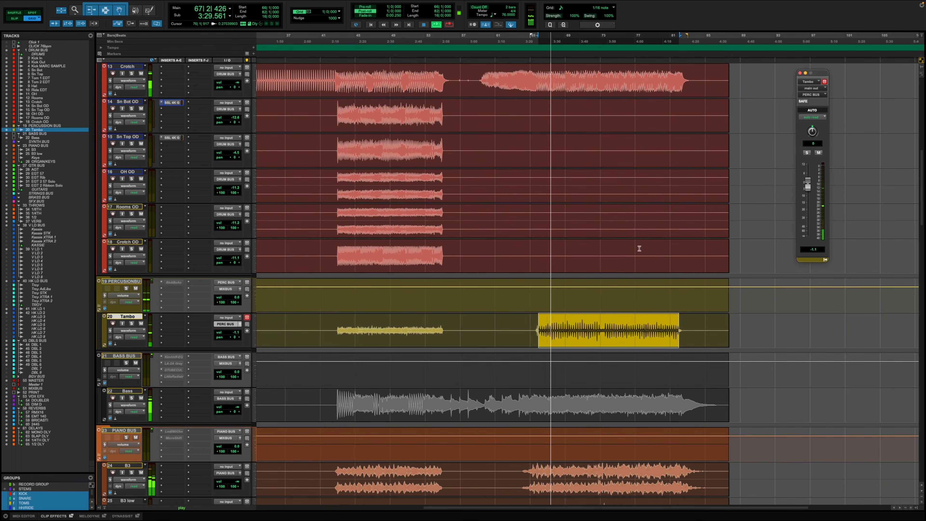
{"action": "left_click_drag", "start_coordinate": [812, 131], "coordinate": [814, 145]}
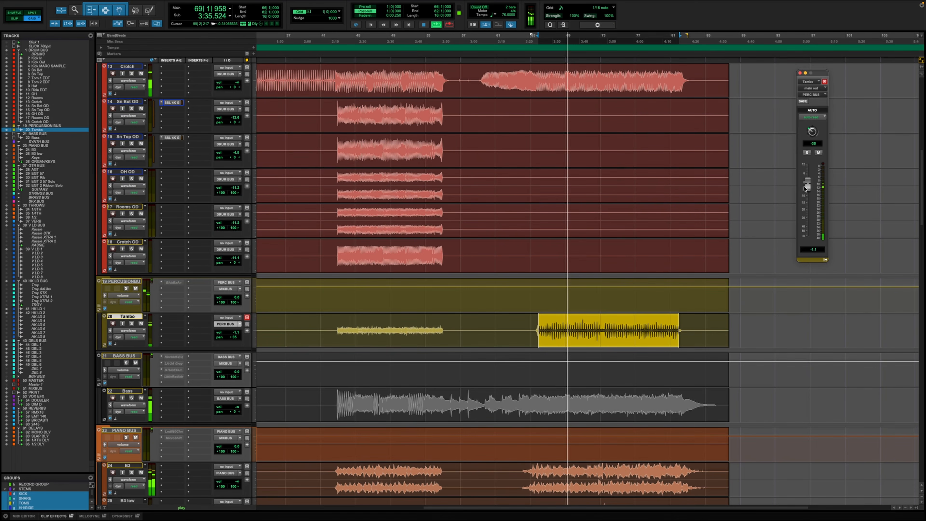
{"action": "left_click_drag", "start_coordinate": [807, 184], "coordinate": [806, 191]}
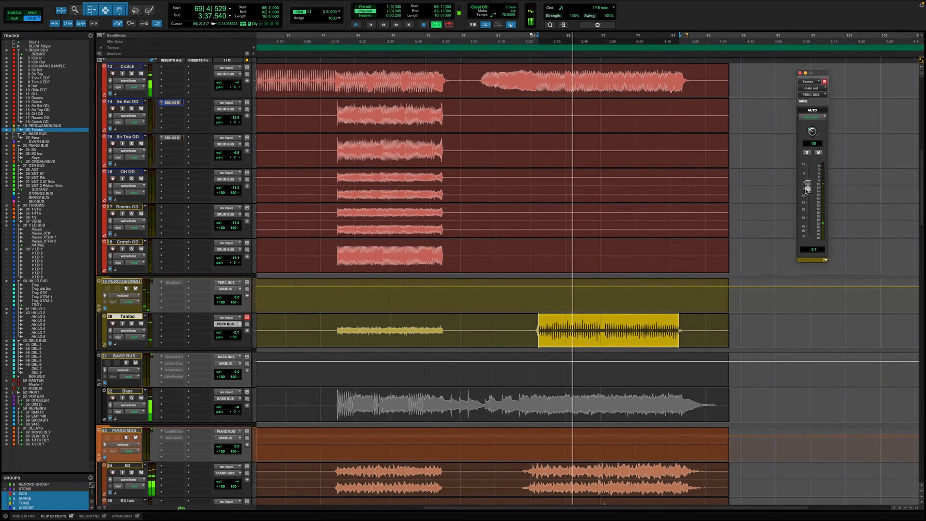
{"action": "key", "text": "space"}
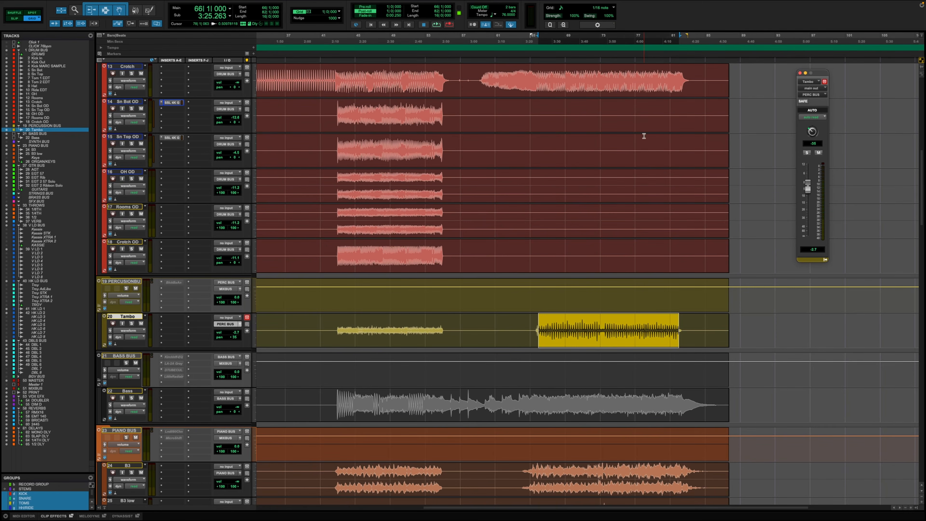
Look through the drum, percussion, bass, organ and guitar tracks to see which parts come next
{"action": "scroll", "coordinate": [492, 159], "scroll_direction": "up", "scroll_amount": 4}
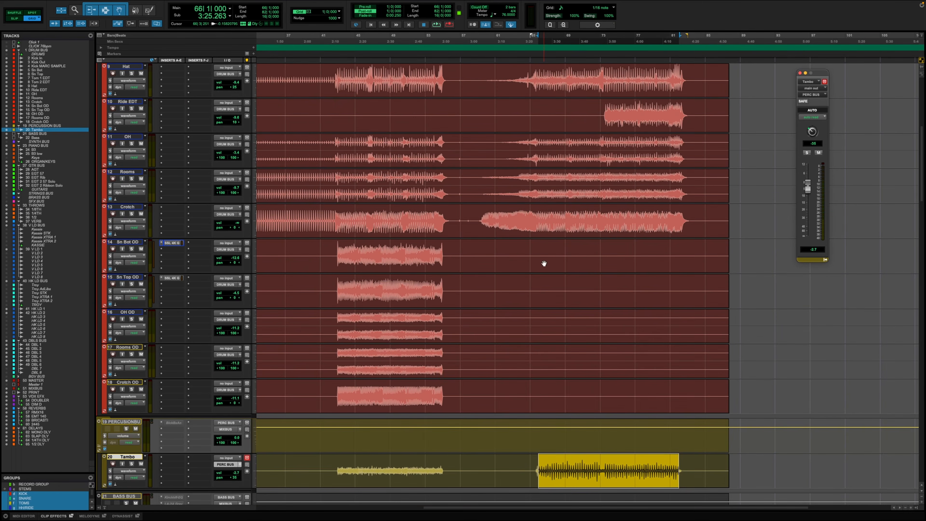
{"action": "scroll", "coordinate": [621, 273], "scroll_direction": "down", "scroll_amount": 7}
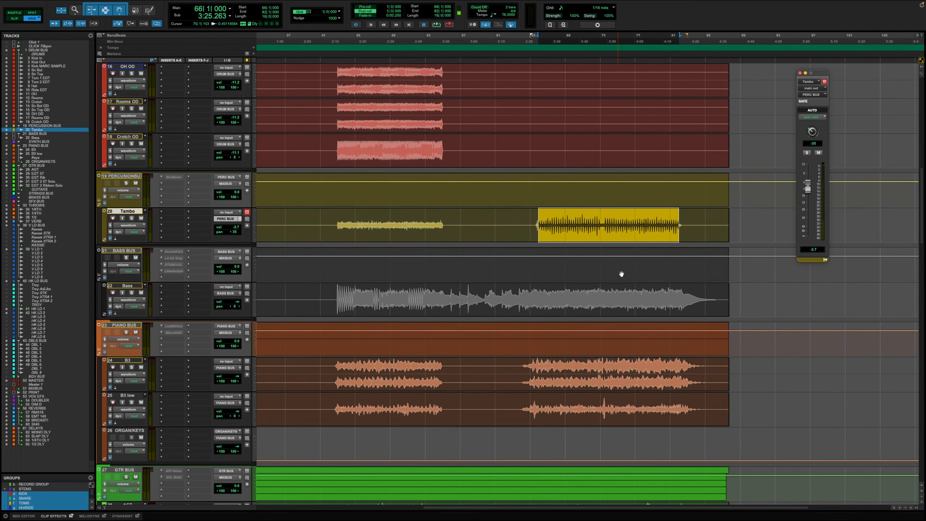
{"action": "scroll", "coordinate": [621, 273], "scroll_direction": "down", "scroll_amount": 1}
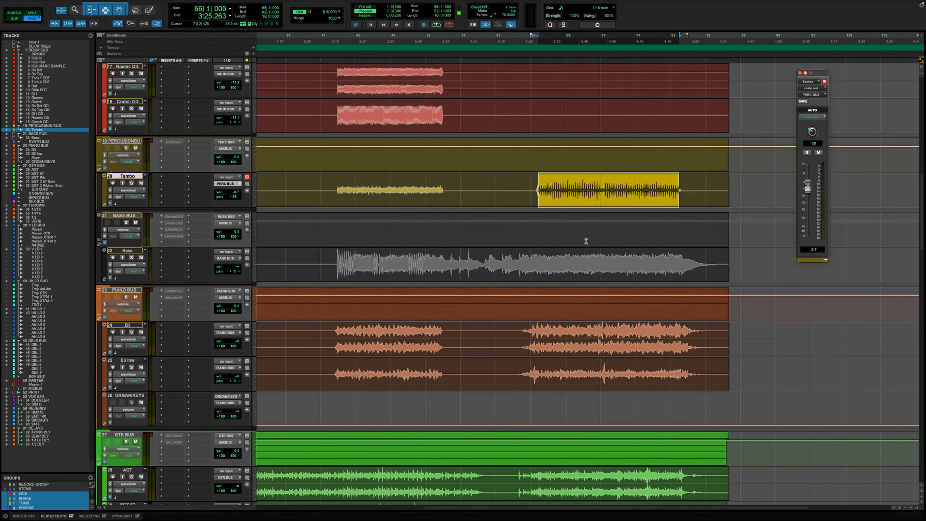
{"action": "scroll", "coordinate": [455, 300], "scroll_direction": "down", "scroll_amount": 5}
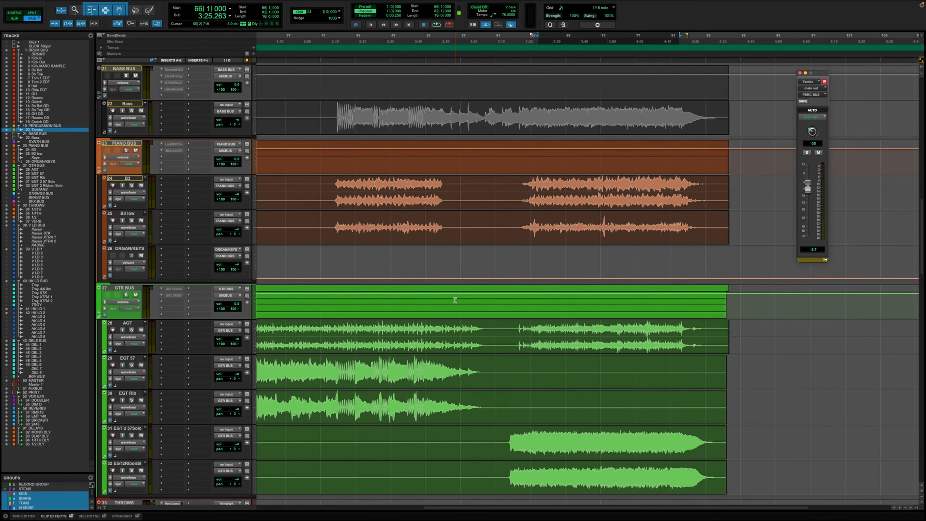
{"action": "scroll", "coordinate": [455, 300], "scroll_direction": "down", "scroll_amount": 10}
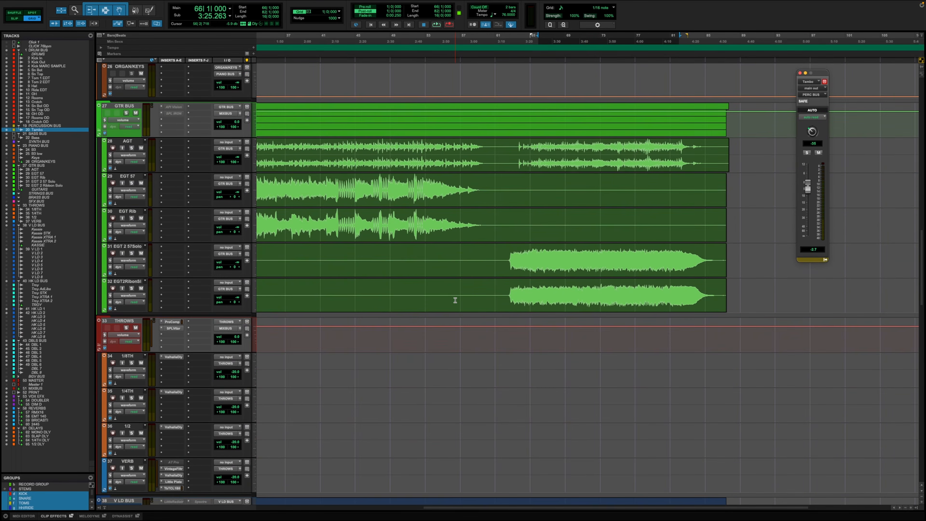
{"action": "scroll", "coordinate": [455, 300], "scroll_direction": "up", "scroll_amount": 8}
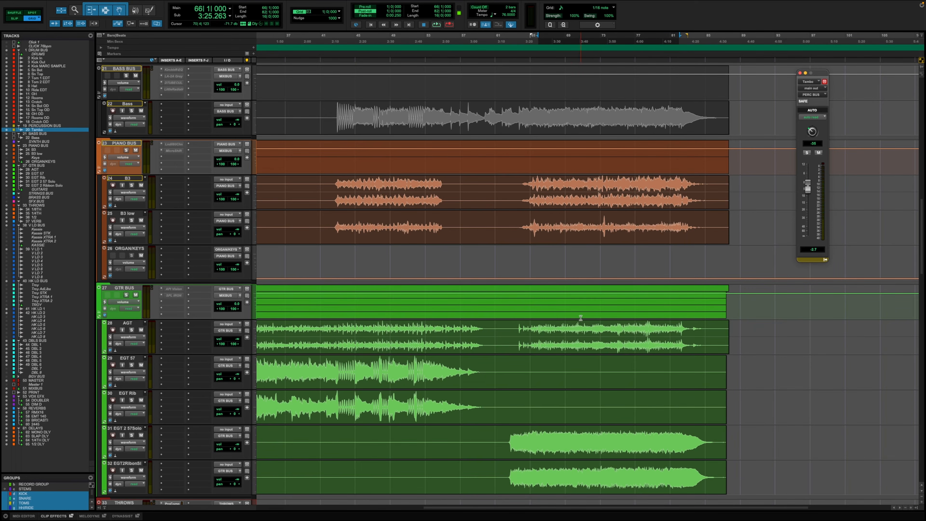
{"action": "scroll", "coordinate": [653, 265], "scroll_direction": "up", "scroll_amount": 7}
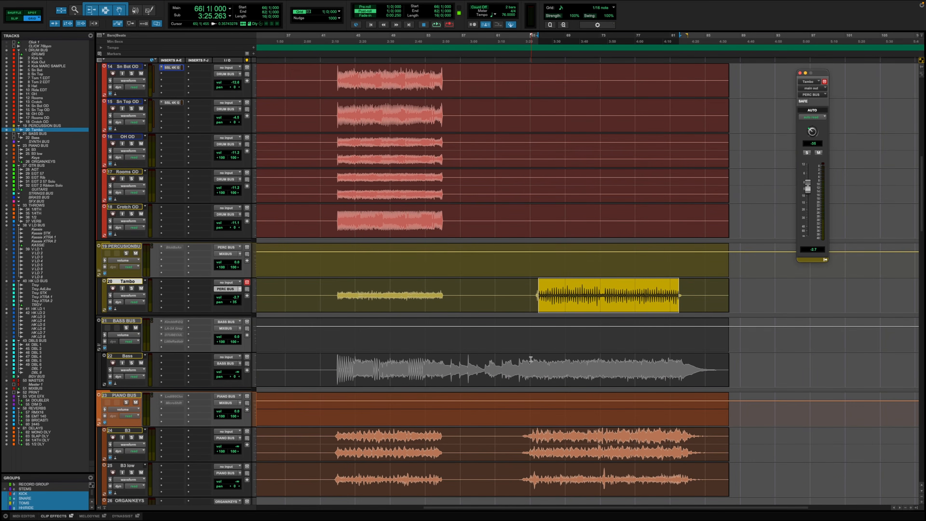
Play the Bass passage from bar 65 to 82, open the track's fader window and lower its fader to about -3.5 dB
{"action": "left_click_drag", "start_coordinate": [530, 359], "coordinate": [680, 360]}
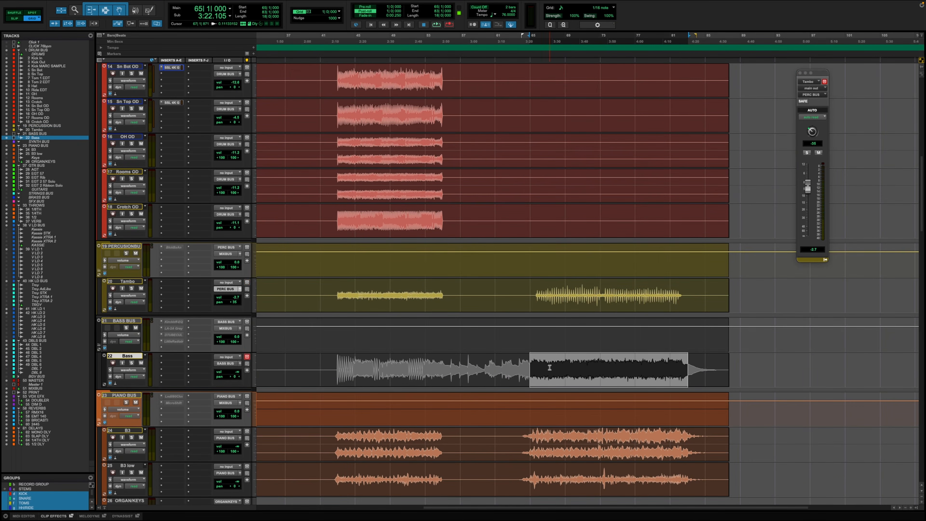
{"action": "left_click_drag", "start_coordinate": [526, 361], "coordinate": [680, 368]}
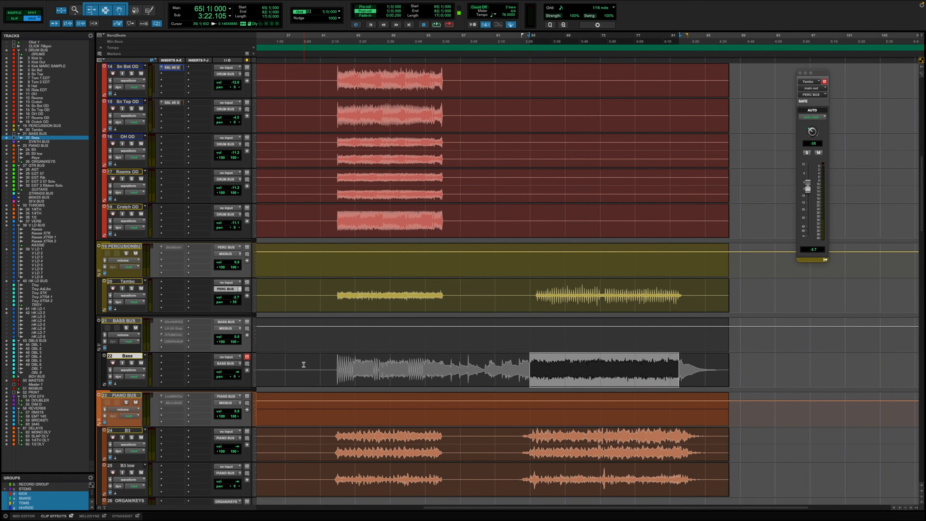
{"action": "key", "text": "space"}
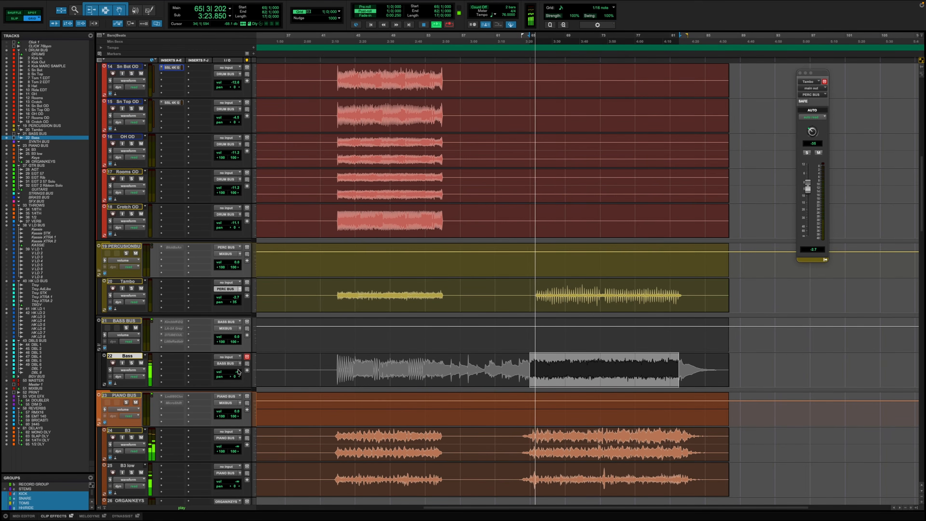
{"action": "left_click", "coordinate": [582, 379]}
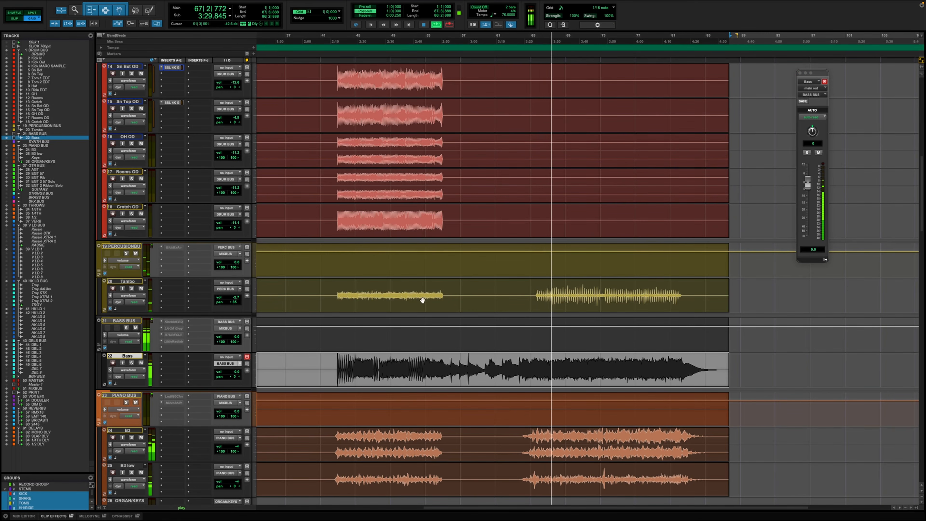
{"action": "left_click", "coordinate": [808, 187]}
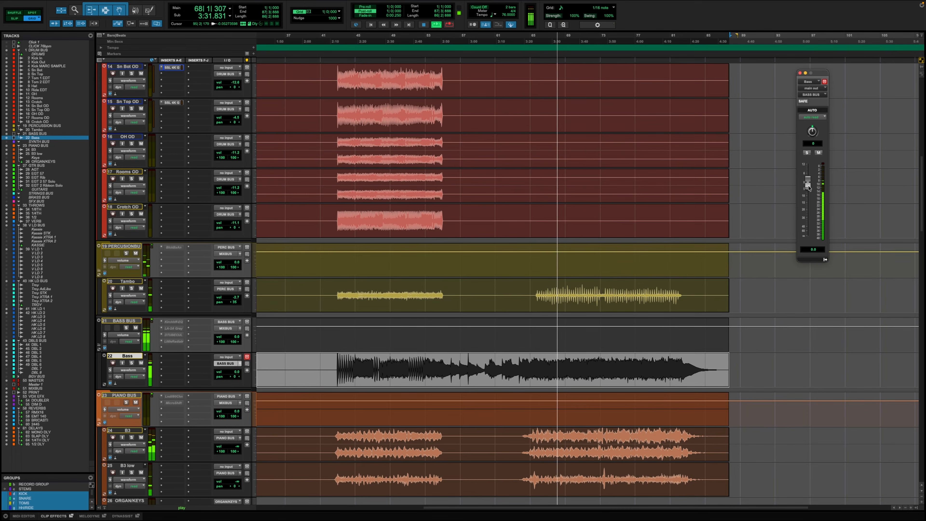
{"action": "left_click_drag", "start_coordinate": [808, 187], "coordinate": [808, 193]}
Select the B3 organ clip, open the track's fader window and lower its fader to -8.1 dB during playback
{"action": "scroll", "coordinate": [583, 308], "scroll_direction": "down", "scroll_amount": 3}
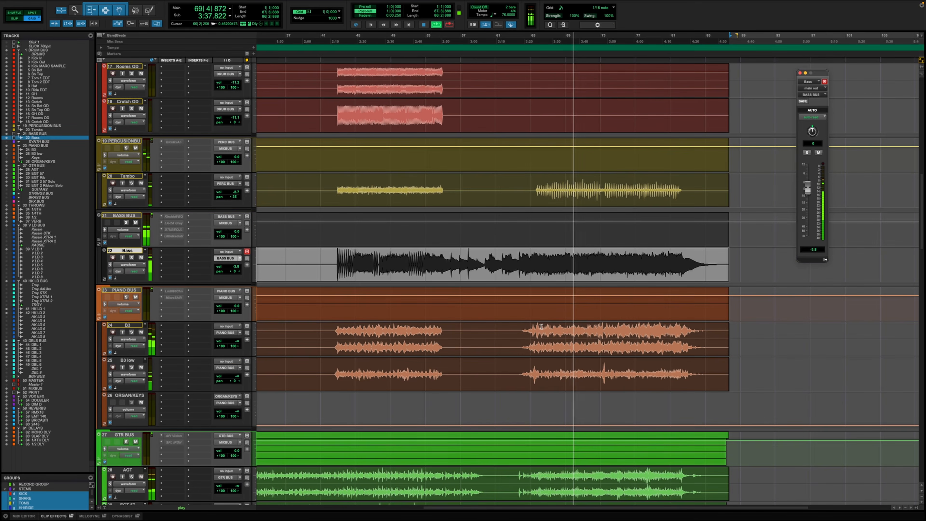
{"action": "left_click_drag", "start_coordinate": [530, 328], "coordinate": [704, 330]}
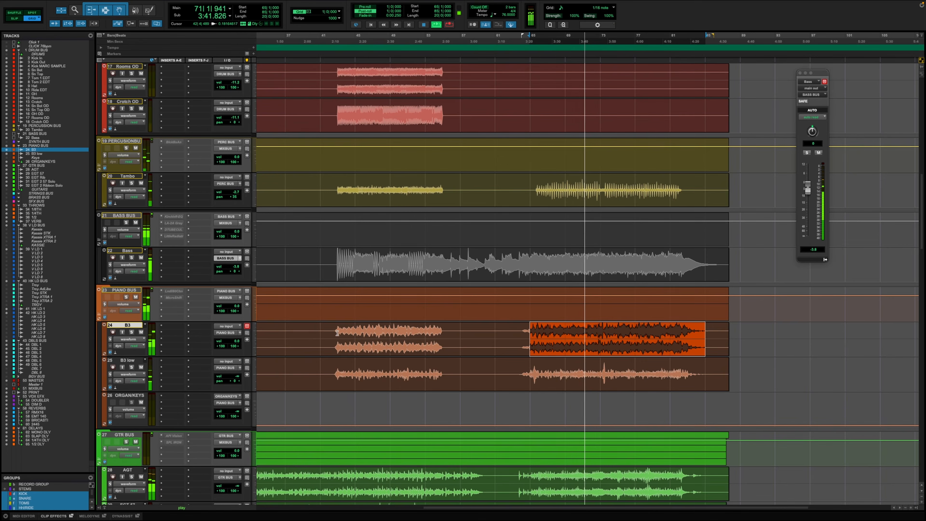
{"action": "left_click", "coordinate": [542, 352]}
{"action": "left_click", "coordinate": [240, 333]}
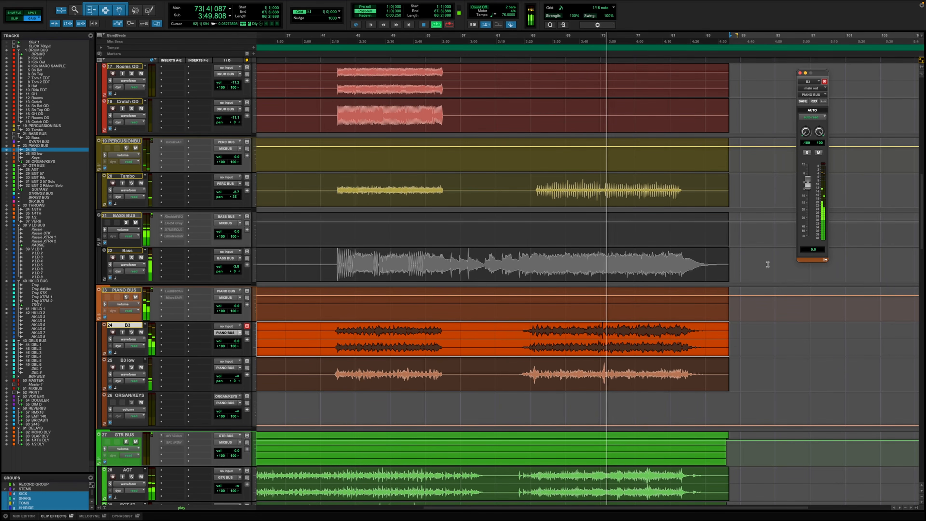
{"action": "left_click_drag", "start_coordinate": [807, 183], "coordinate": [809, 200]}
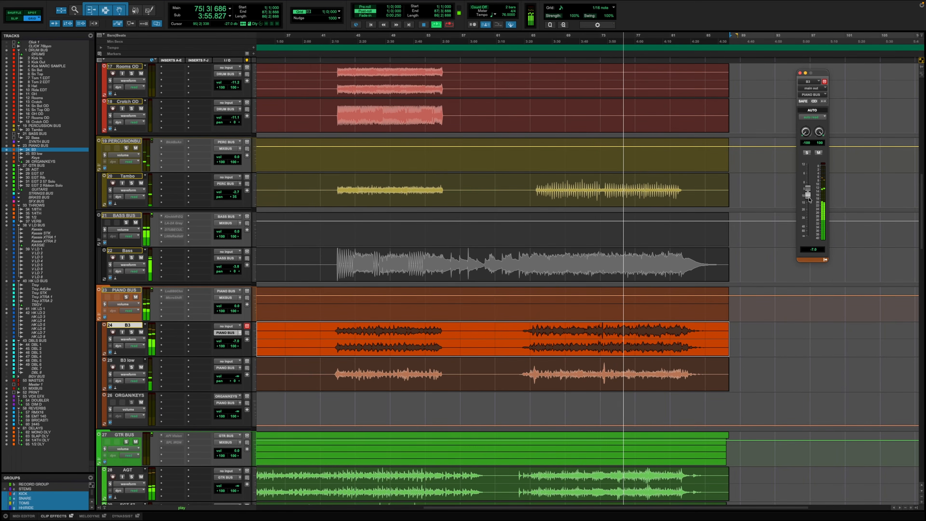
{"action": "left_click_drag", "start_coordinate": [808, 199], "coordinate": [809, 200]}
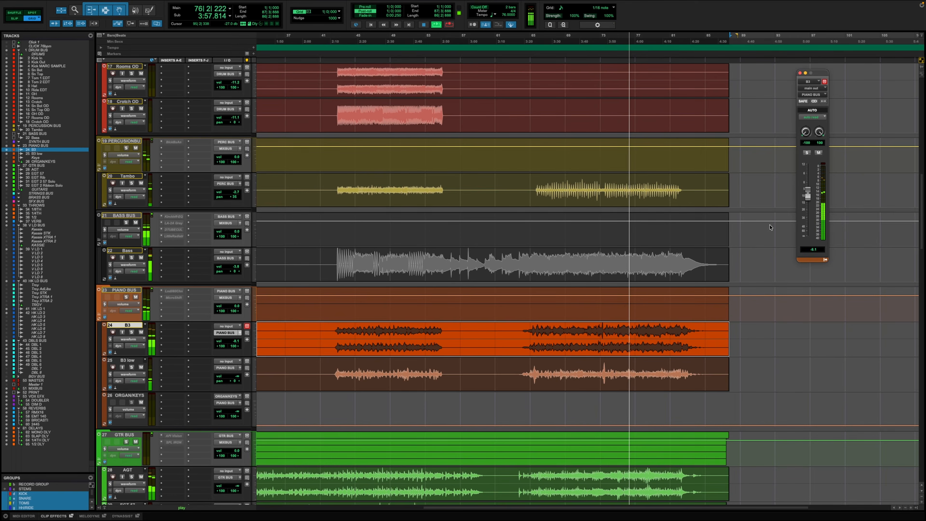
Solo B3 low to bring up its clip gain, and lower the track's fader to about -5.2 dB during playback
{"action": "left_click", "coordinate": [131, 367]}
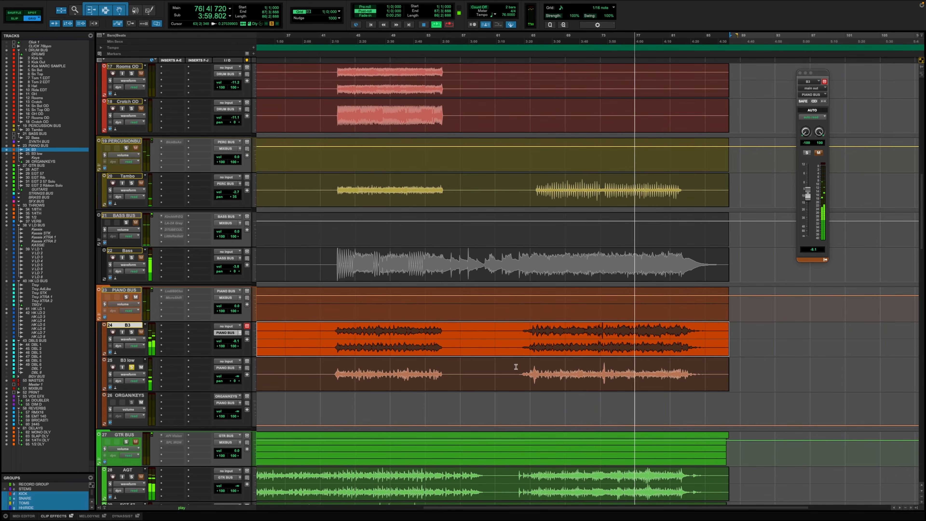
{"action": "left_click", "coordinate": [557, 383]}
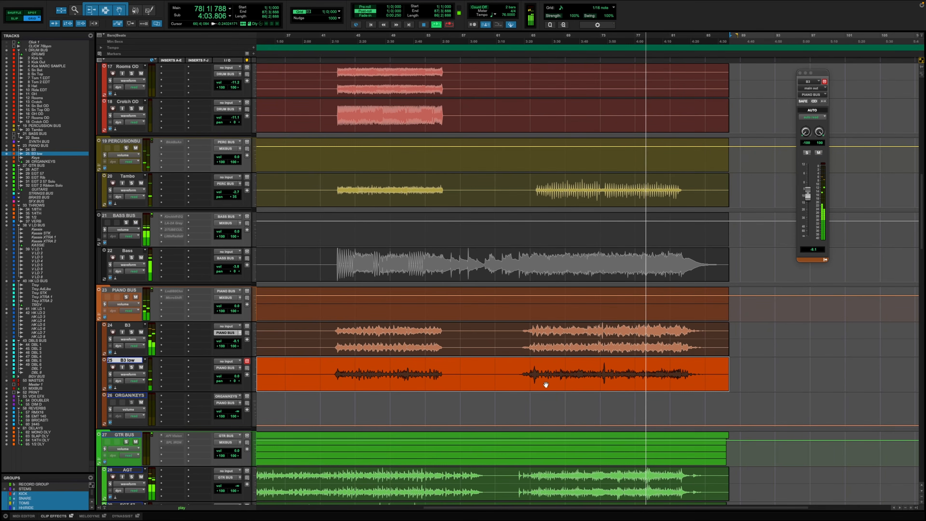
{"action": "left_click", "coordinate": [239, 368]}
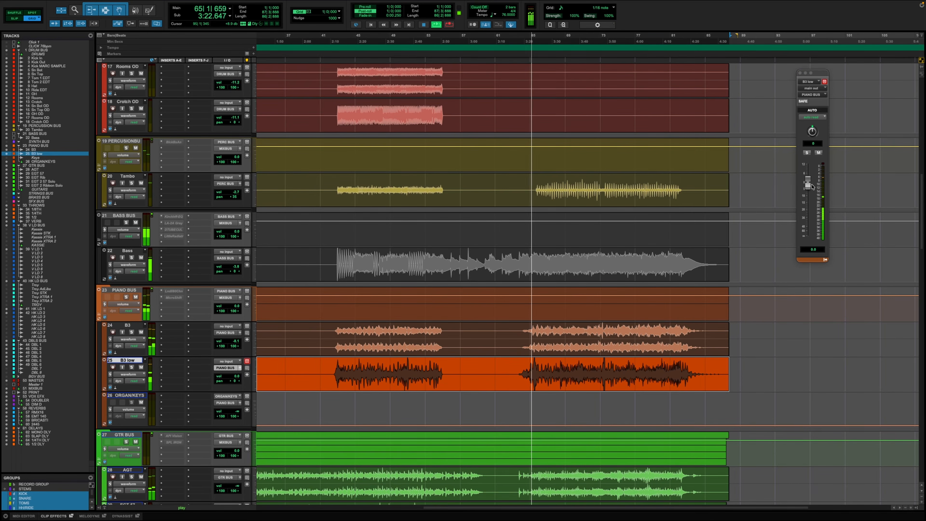
{"action": "mouse_move", "coordinate": [807, 187]}
{"action": "left_mouse_down"}
{"action": "mouse_move", "coordinate": [806, 202]}
{"action": "mouse_move", "coordinate": [809, 195]}
{"action": "left_mouse_up"}
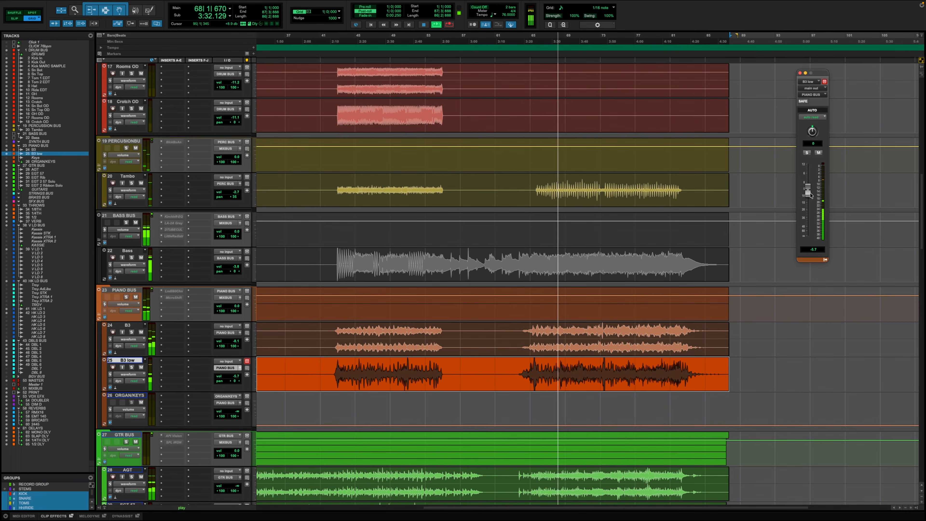
{"action": "left_click_drag", "start_coordinate": [809, 195], "coordinate": [810, 195]}
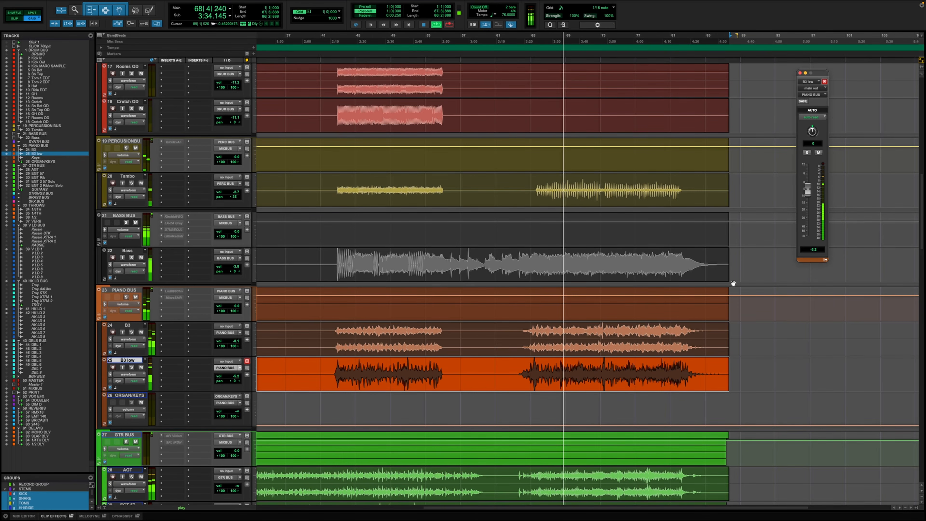
Group the B3 and B3 low tracks under the name B3, and briefly audition the pair in solo
{"action": "left_click", "coordinate": [126, 297]}
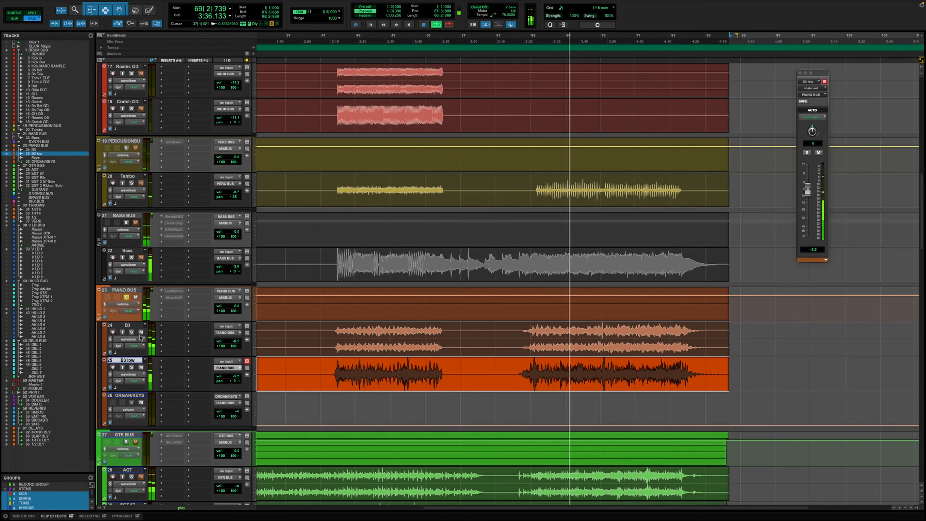
{"action": "left_click", "coordinate": [133, 325], "text": "shift"}
{"action": "key", "text": "super+g"}
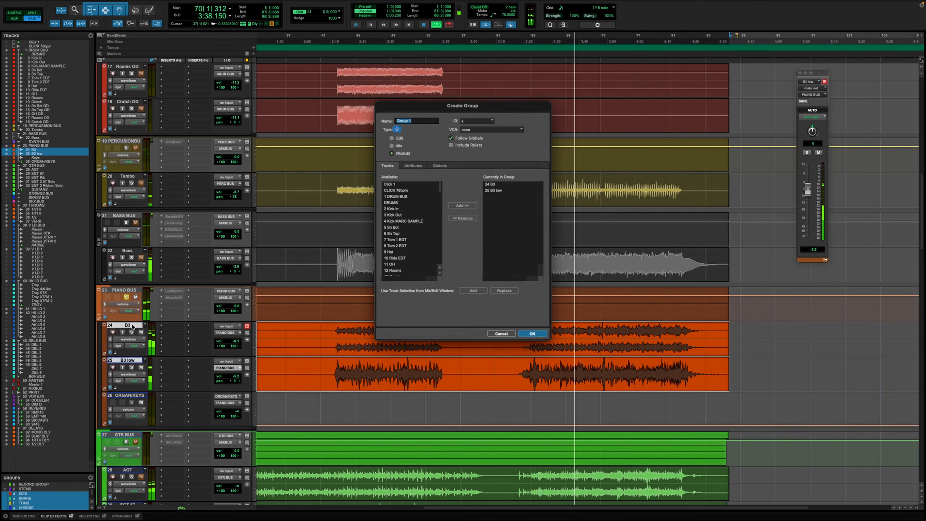
{"action": "type", "text": "B3"}
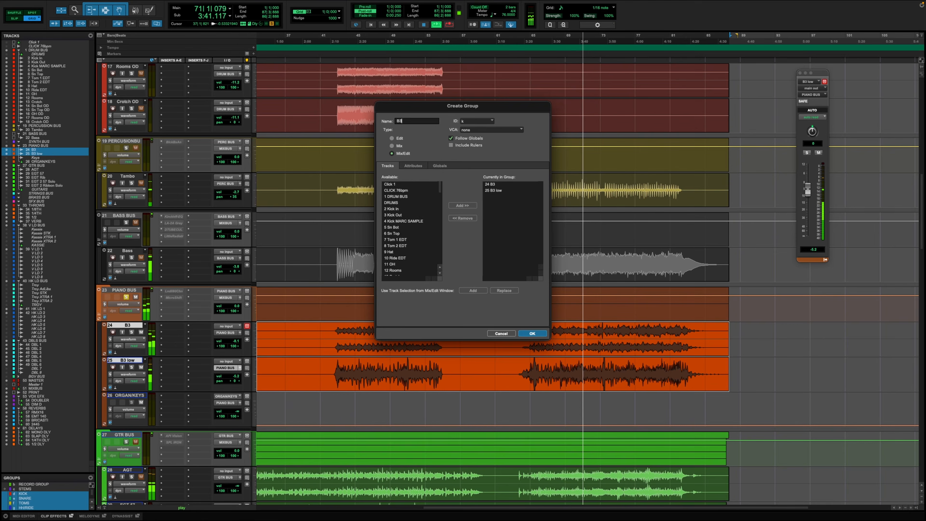
{"action": "key", "text": "Return"}
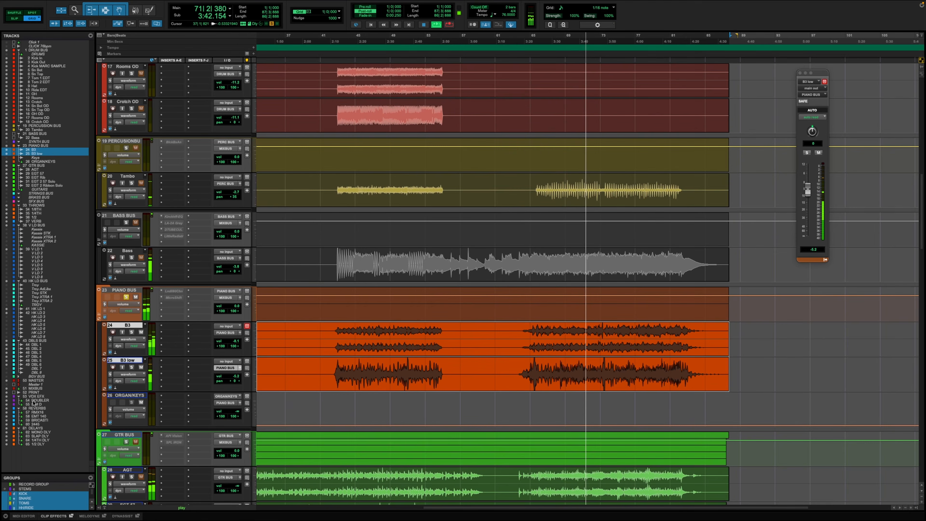
{"action": "left_click", "coordinate": [131, 333]}
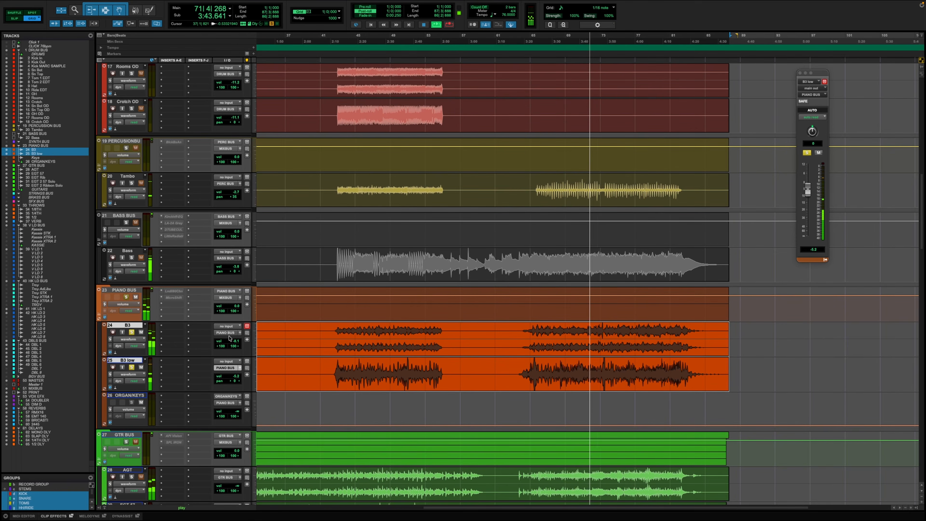
{"action": "left_click", "coordinate": [131, 333]}
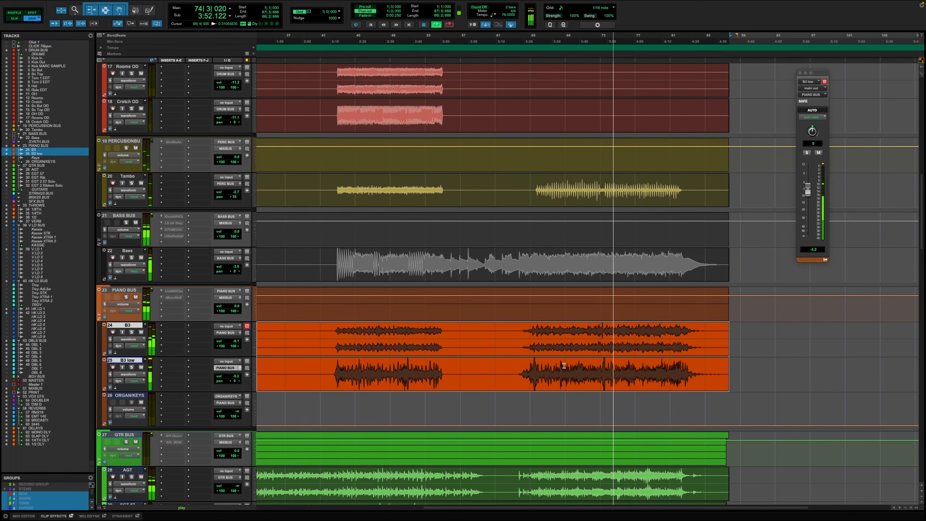
Show the whole song's waveforms, select the AGT track in the guitar section and solo it during playback
{"action": "key", "text": "alt+a"}
{"action": "key", "text": "alt+super+bracketright"}
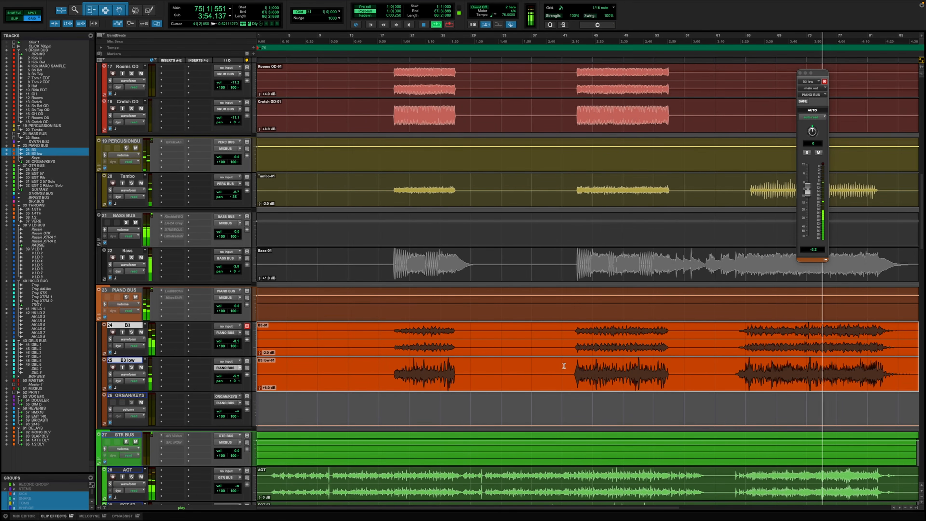
{"action": "scroll", "coordinate": [624, 323], "scroll_direction": "right", "scroll_amount": 5}
{"action": "scroll", "coordinate": [722, 329], "scroll_direction": "down", "scroll_amount": 3}
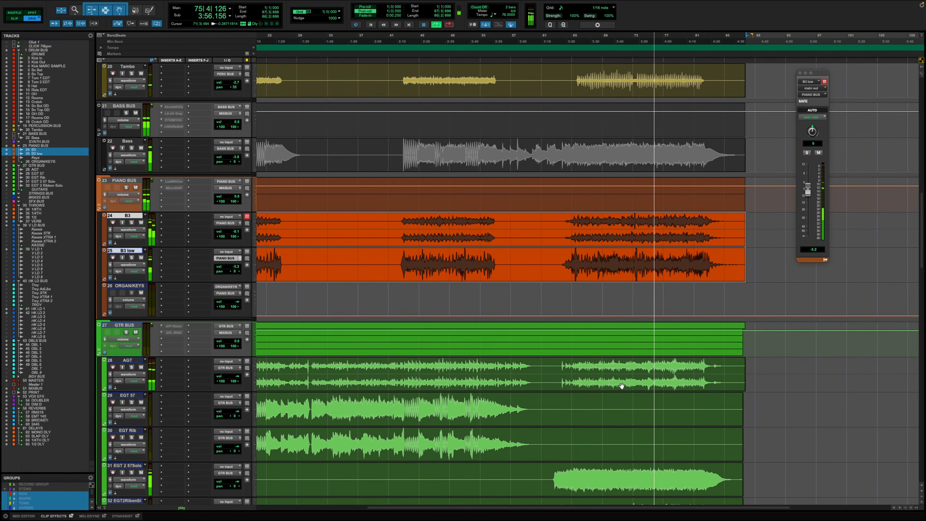
{"action": "left_click", "coordinate": [138, 361]}
{"action": "left_click", "coordinate": [131, 367]}
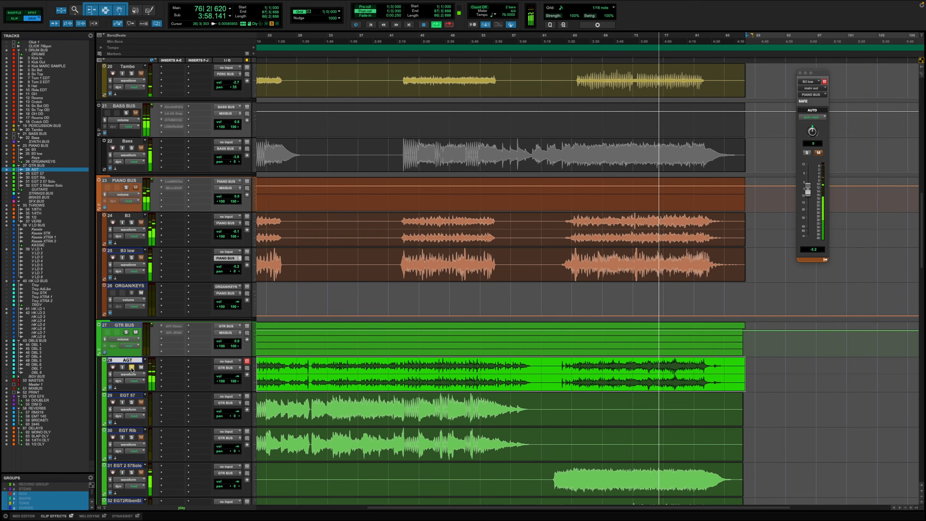
Take the AGT guitar track out of solo, lower its volume by a few decibels and stop playback
{"action": "left_click", "coordinate": [131, 366]}
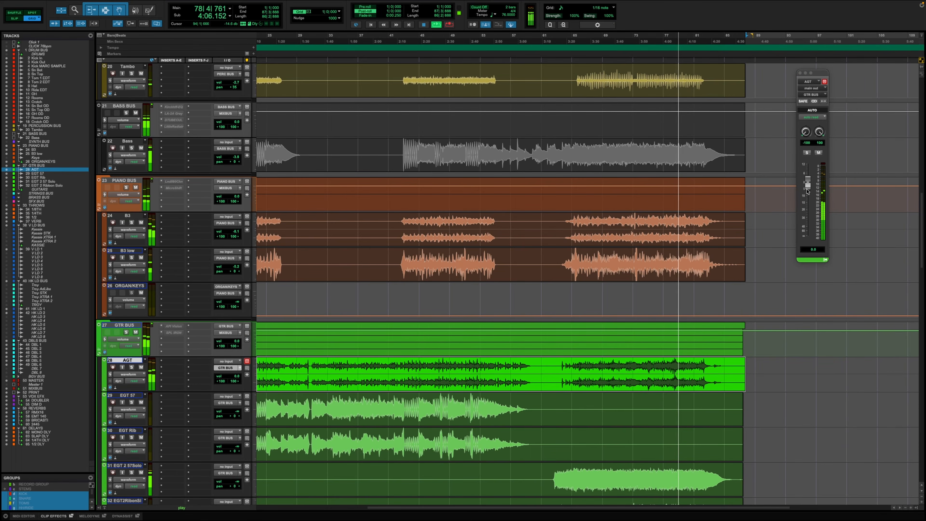
{"action": "left_click_drag", "start_coordinate": [808, 188], "coordinate": [807, 193]}
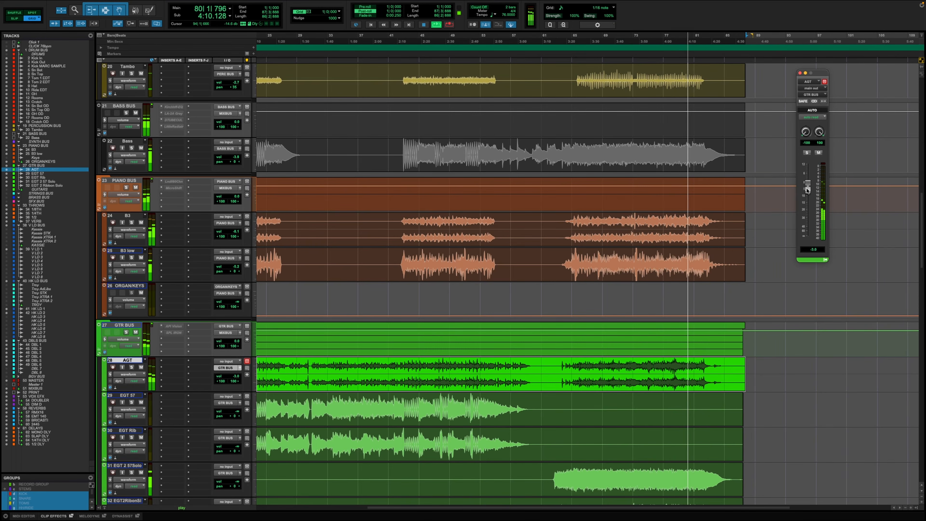
{"action": "key", "text": "space"}
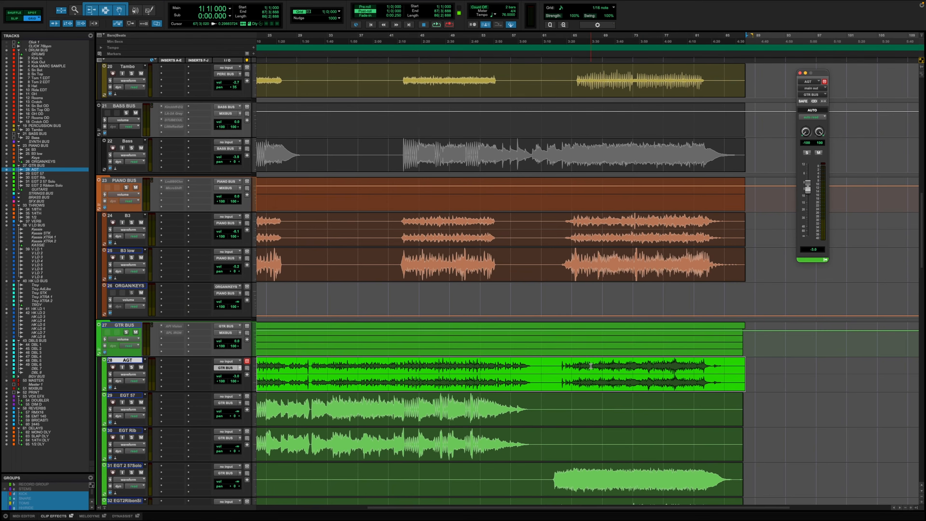
Play back the AGT guitar from bar 65 and extend the selection over its last section
{"action": "left_click_drag", "start_coordinate": [569, 366], "coordinate": [686, 368]}
{"action": "key", "text": "space"}
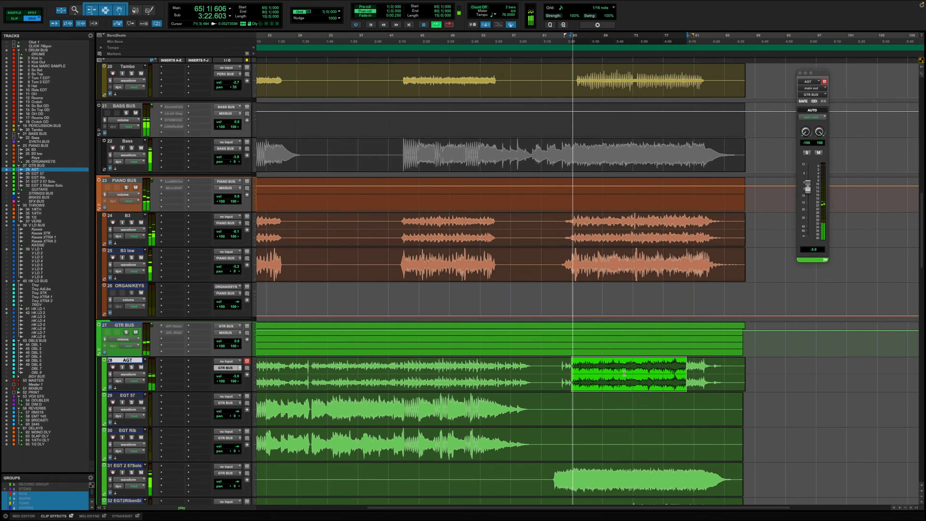
{"action": "left_click_drag", "start_coordinate": [577, 364], "coordinate": [708, 367]}
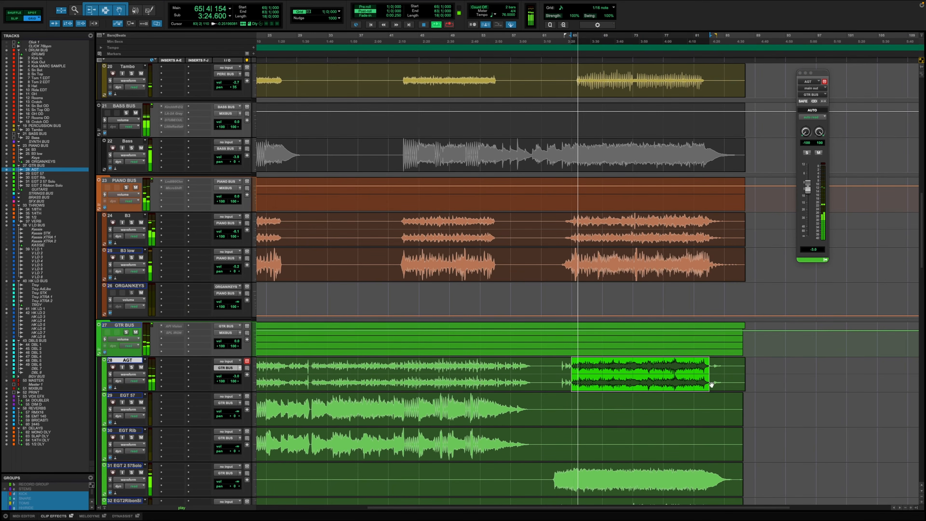
Select the electric guitar solo passage from bar 65 across the EGT 2 57 Solo and EGT 2 Ribbon Solo tracks
{"action": "scroll", "coordinate": [614, 410], "scroll_direction": "down", "scroll_amount": 2}
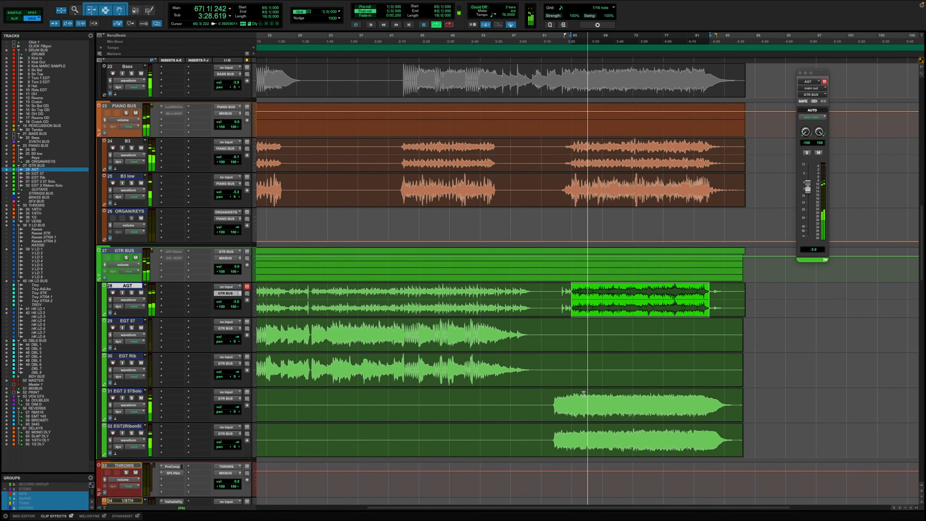
{"action": "left_click", "coordinate": [572, 391]}
{"action": "left_click_drag", "start_coordinate": [571, 391], "coordinate": [694, 443]}
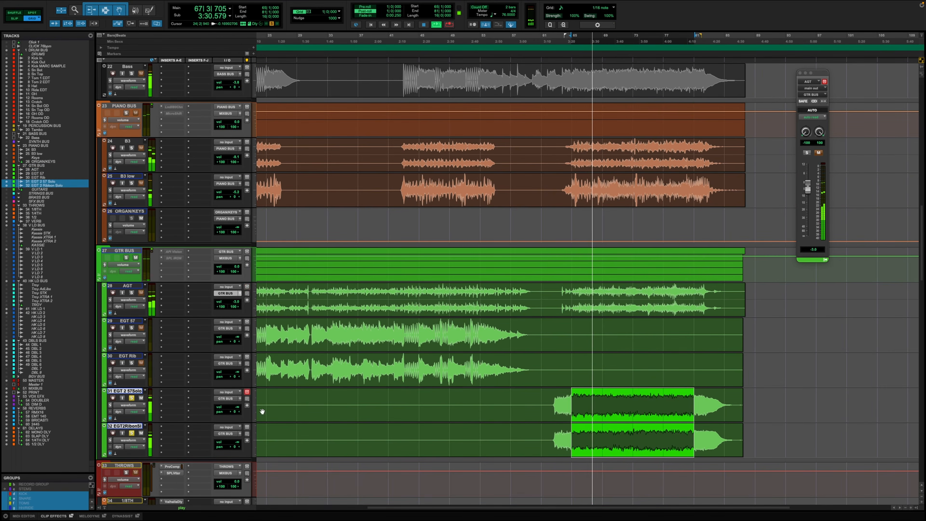
Solo the EGT 2 57 Solo and EGT 2 Ribbon Solo tracks and reset both volumes to 0 dB
{"action": "key", "text": "shift+s"}
{"action": "left_click", "coordinate": [238, 407], "text": "alt"}
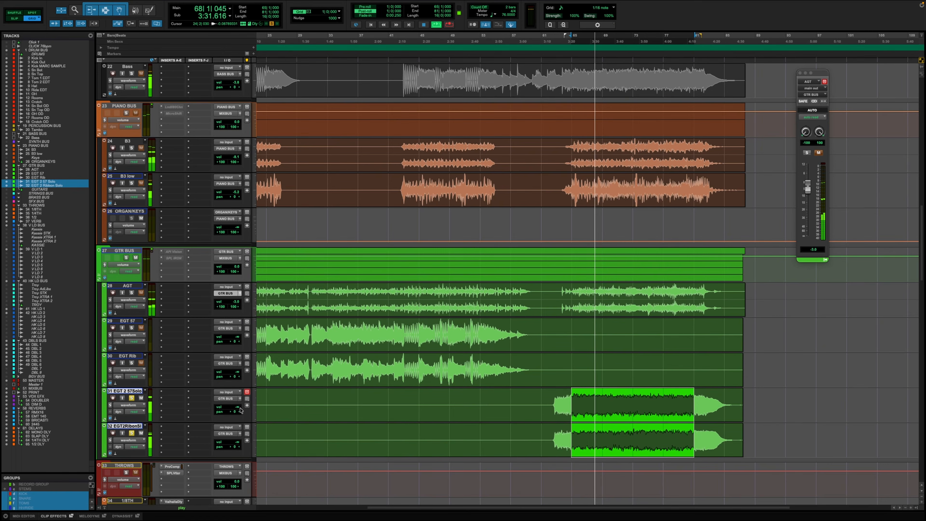
{"action": "left_click", "coordinate": [237, 441], "text": "alt"}
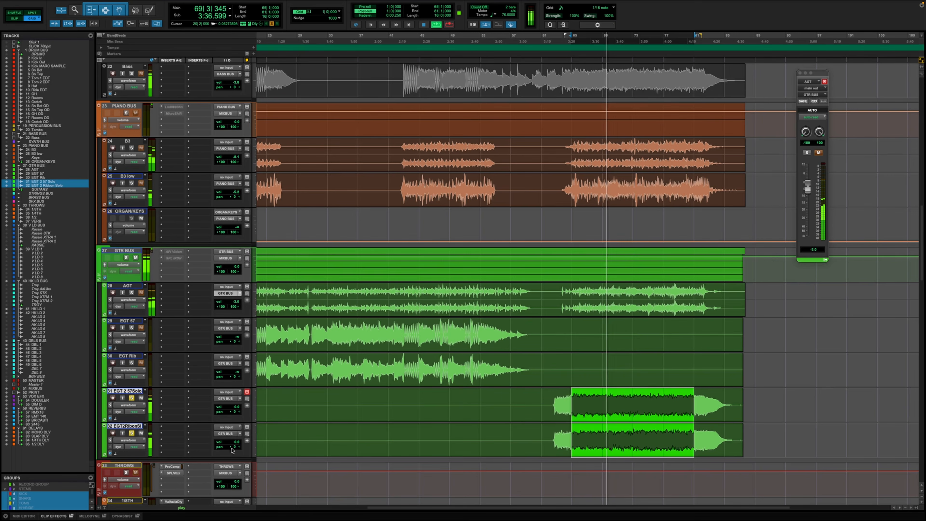
Pan EGT 2 Ribbon Solo fully right and EGT 2 57 Solo fully left, and open the output windows of both tracks
{"action": "left_click_drag", "start_coordinate": [232, 446], "coordinate": [336, 445]}
{"action": "left_click_drag", "start_coordinate": [235, 411], "coordinate": [164, 417]}
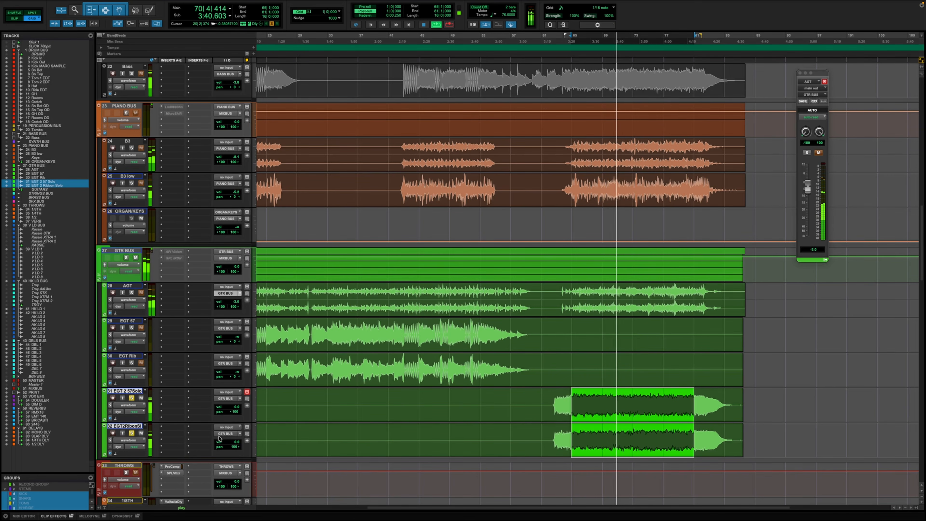
{"action": "left_click", "coordinate": [241, 401]}
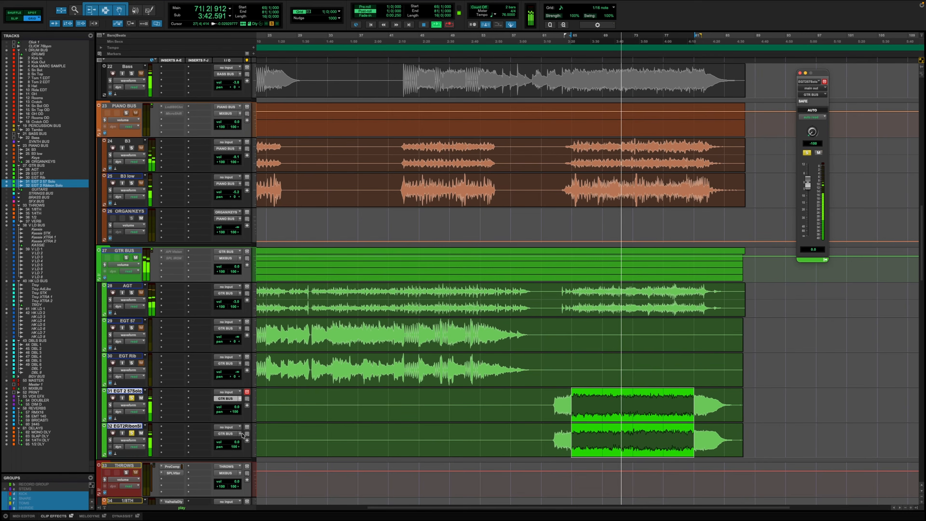
{"action": "left_click", "coordinate": [241, 434]}
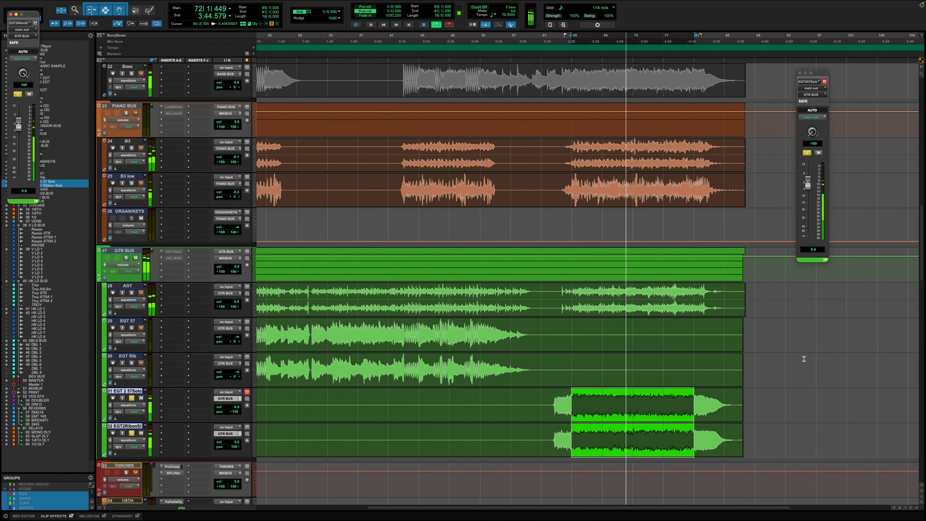
Stop playback and select the guitar solo from bar 63 on both EGT 2 solo tracks
{"action": "left_click", "coordinate": [678, 410]}
{"action": "left_click", "coordinate": [669, 442], "text": "shift"}
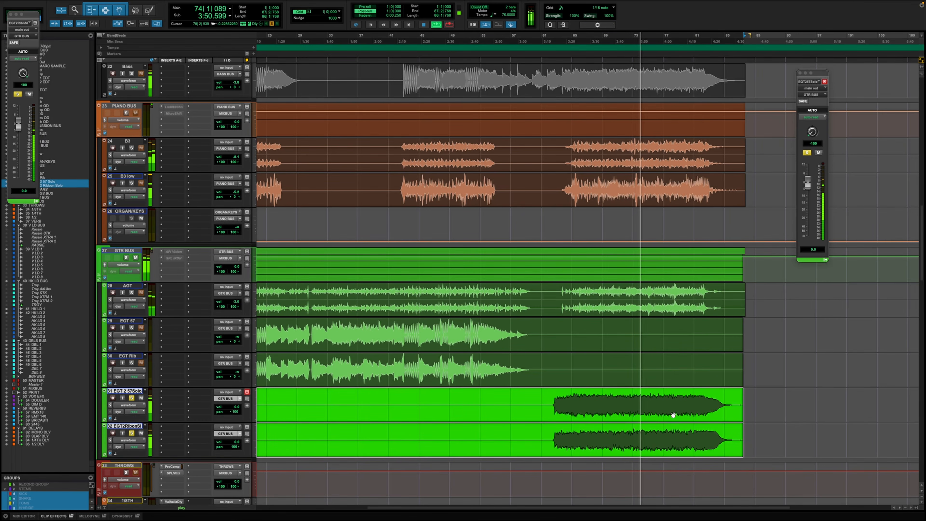
{"action": "left_click", "coordinate": [775, 396]}
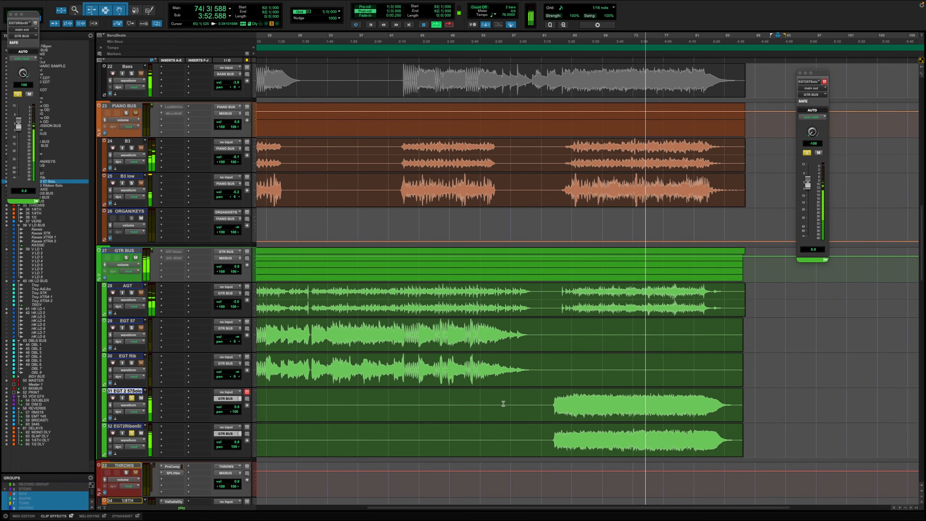
{"action": "key", "text": "space"}
{"action": "left_click_drag", "start_coordinate": [550, 407], "coordinate": [727, 433]}
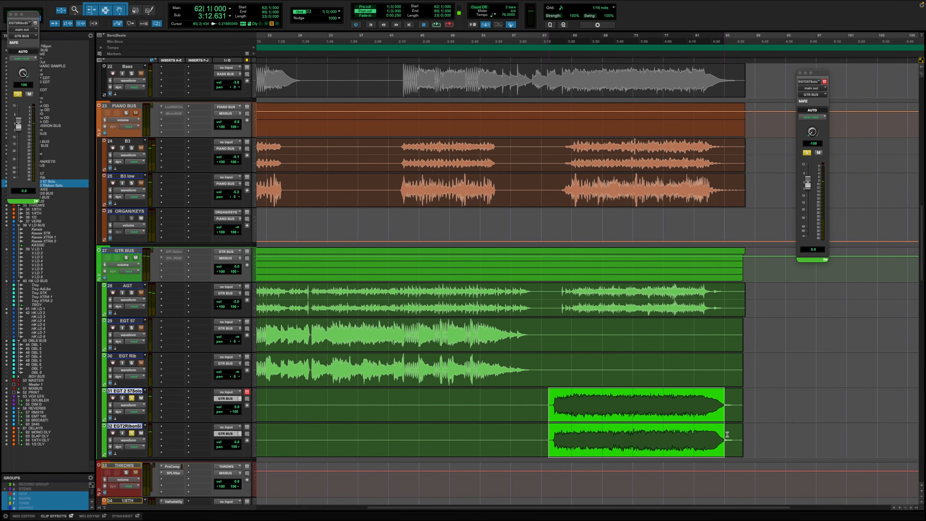
{"action": "left_click_drag", "start_coordinate": [556, 400], "coordinate": [719, 444]}
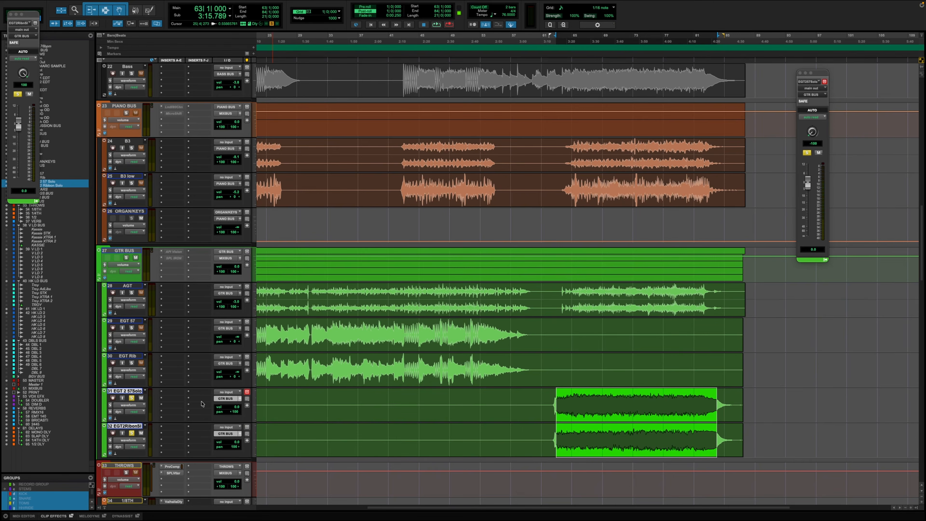
Check the names of the two EGT 2 solo tracks and take both tracks out of solo during a short playback
{"action": "double_click", "coordinate": [130, 392]}
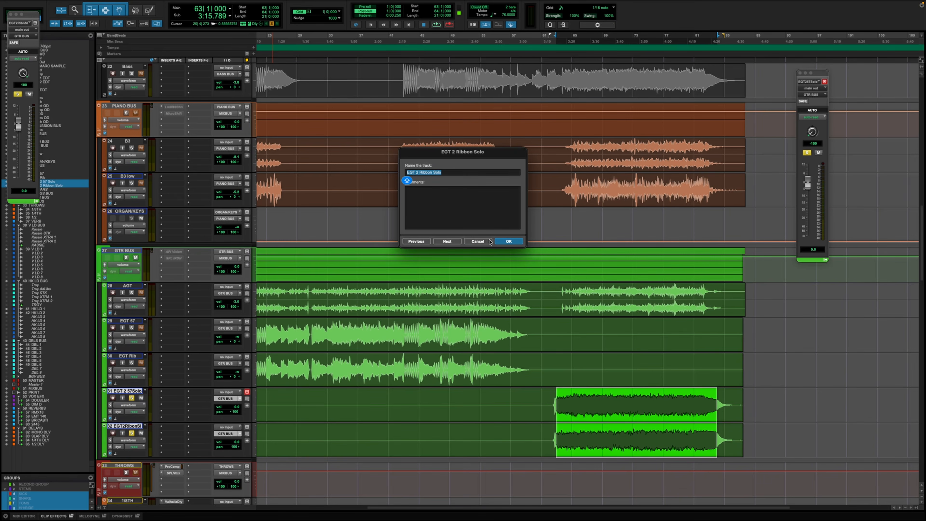
{"action": "left_click", "coordinate": [508, 241]}
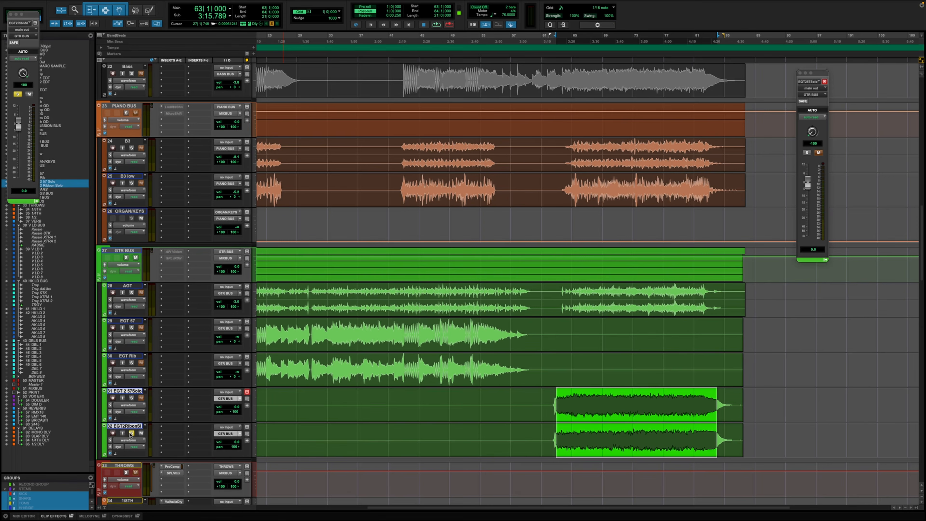
{"action": "key", "text": "space"}
{"action": "left_click", "coordinate": [131, 397]}
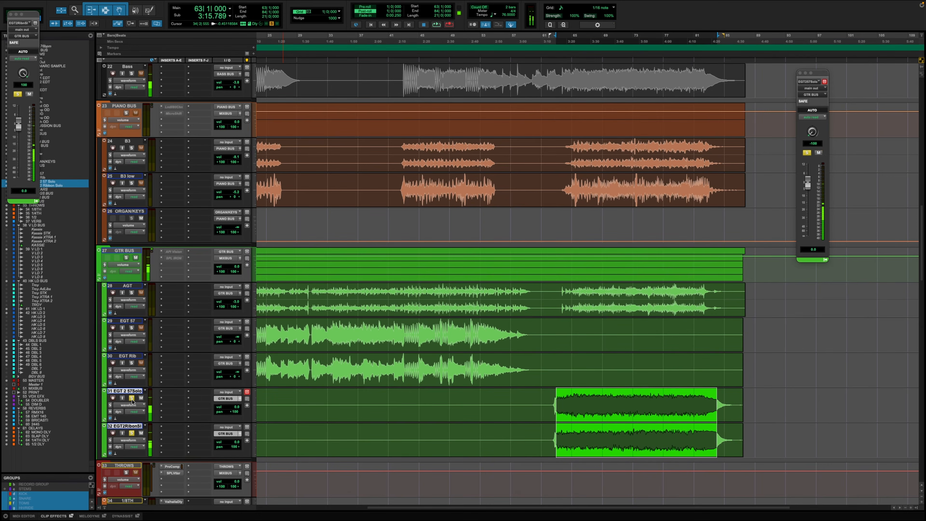
{"action": "left_click", "coordinate": [132, 432]}
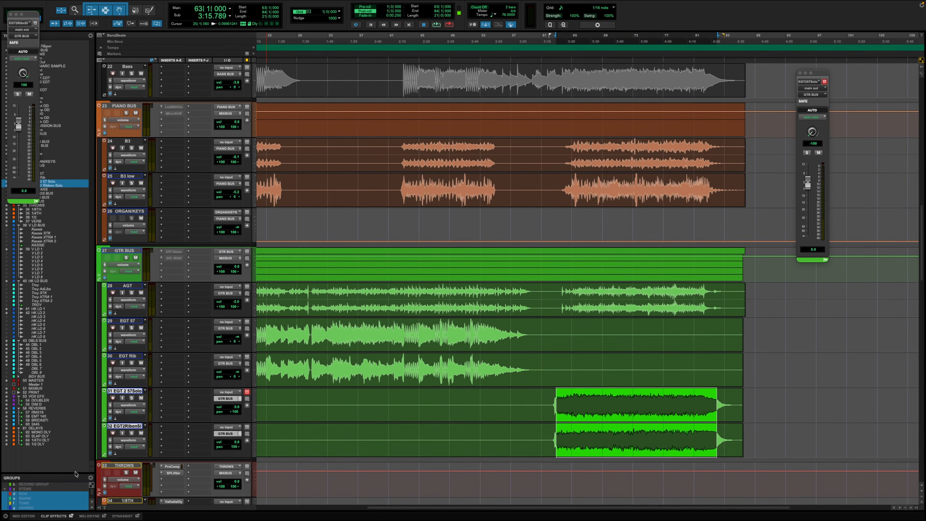
Enlarge the groups list and create a Mix/Edit group named EGT from the two EGT 2 solo tracks
{"action": "left_click_drag", "start_coordinate": [73, 444], "coordinate": [138, 391]}
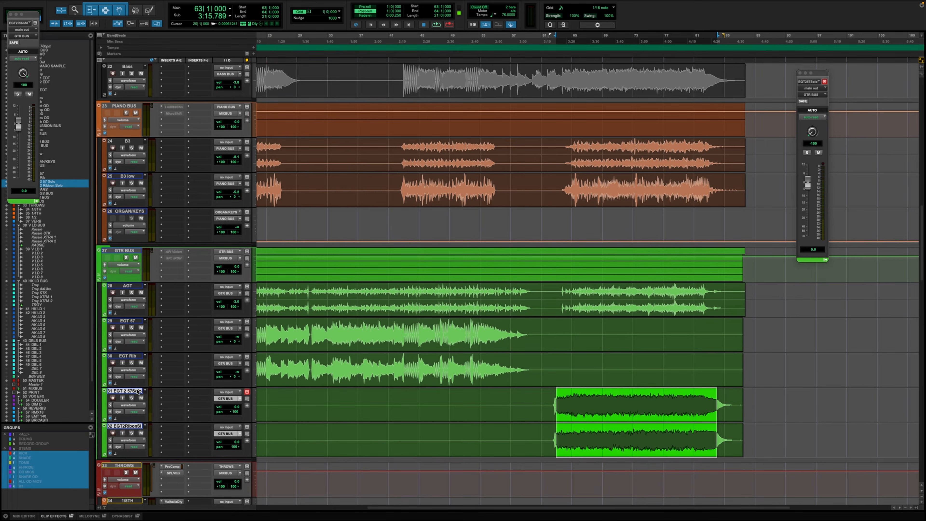
{"action": "key", "text": "super+g"}
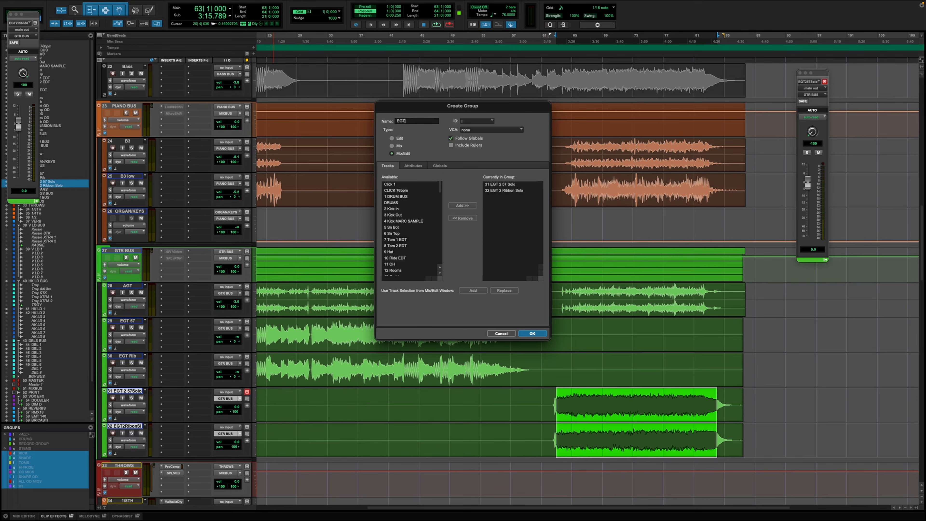
{"action": "type", "text": "EGT"}
{"action": "key", "text": "Return"}
Audition the grouped guitar solo tracks and place the EGT 2 Ribbon Solo output window beside the EGT 2 57 Solo one
{"action": "key", "text": "space"}
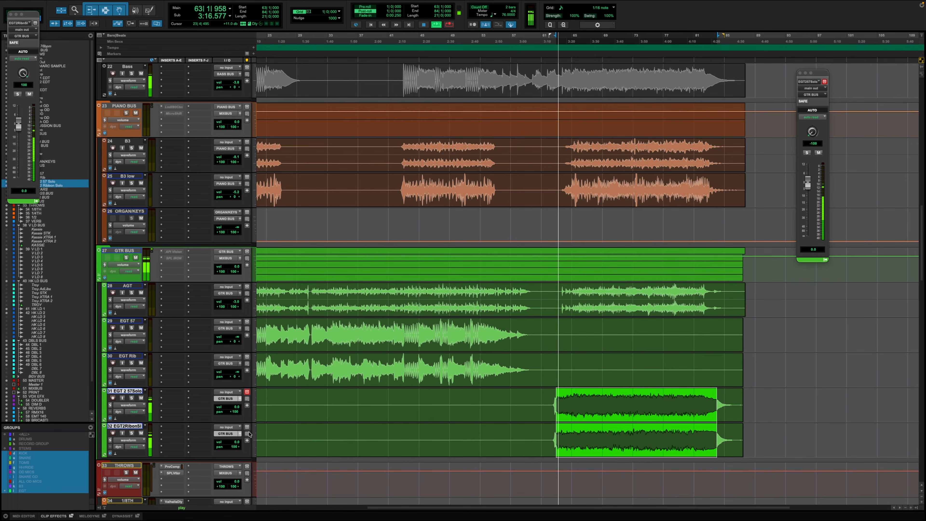
{"action": "key", "text": "space"}
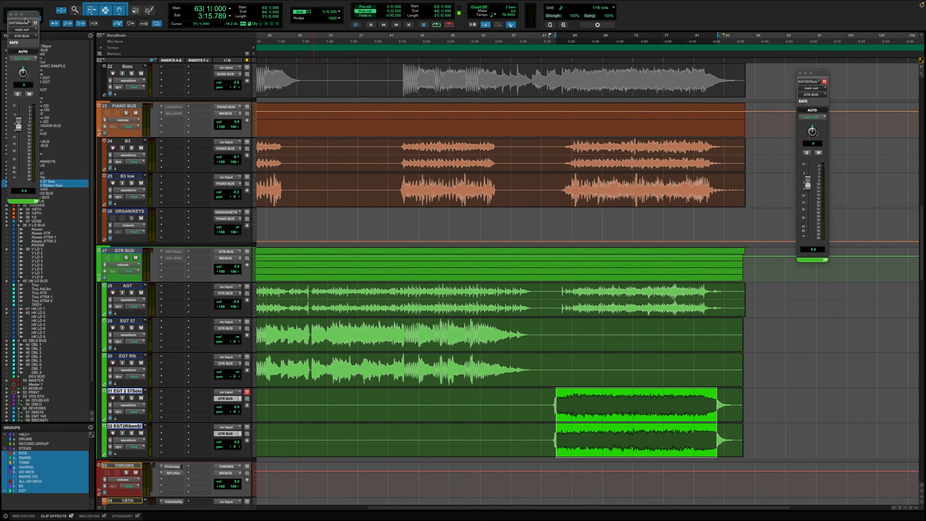
{"action": "left_click_drag", "start_coordinate": [26, 20], "coordinate": [781, 70]}
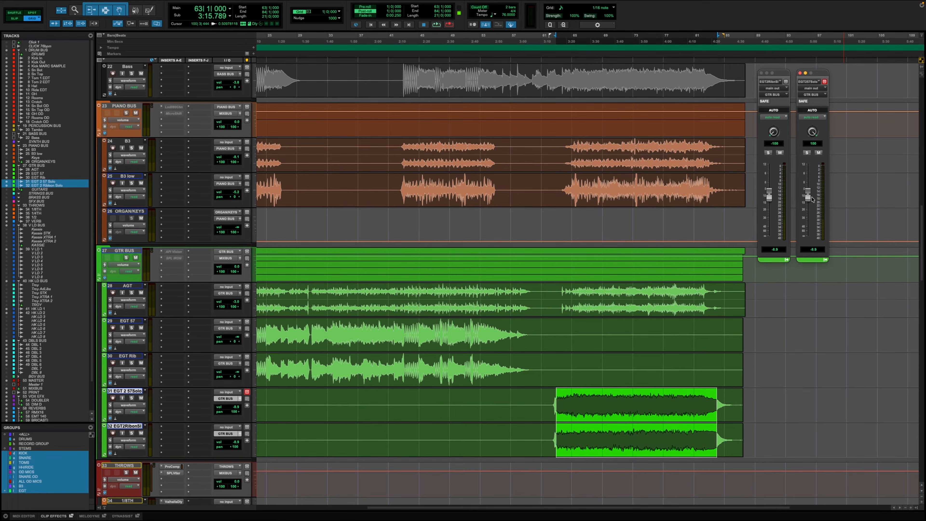
Fine-tune the linked volume of the EGT 2 solo tracks during playback and close both output windows
{"action": "key", "text": "space"}
{"action": "mouse_move", "coordinate": [812, 199]}
{"action": "left_mouse_down"}
{"action": "mouse_move", "coordinate": [817, 248]}
{"action": "mouse_move", "coordinate": [797, 198]}
{"action": "left_mouse_up"}
{"action": "left_click", "coordinate": [761, 74]}
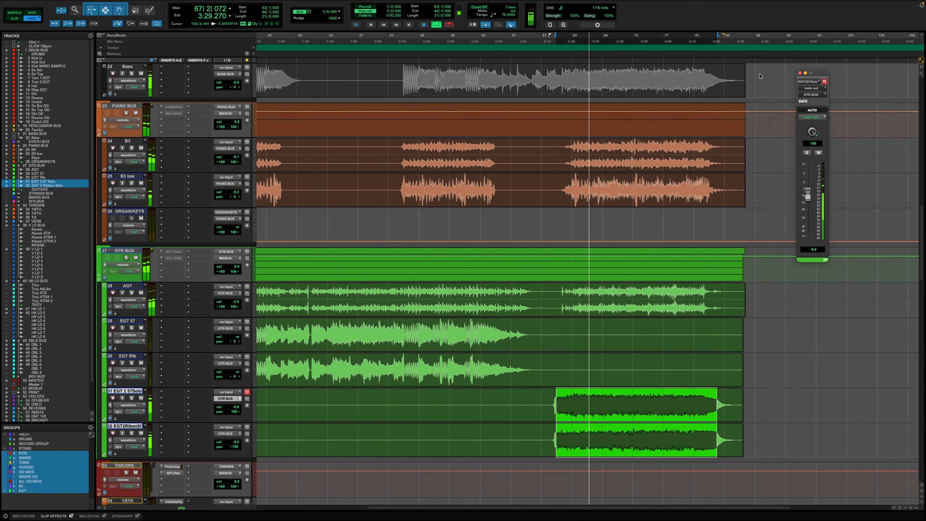
{"action": "left_click", "coordinate": [800, 73]}
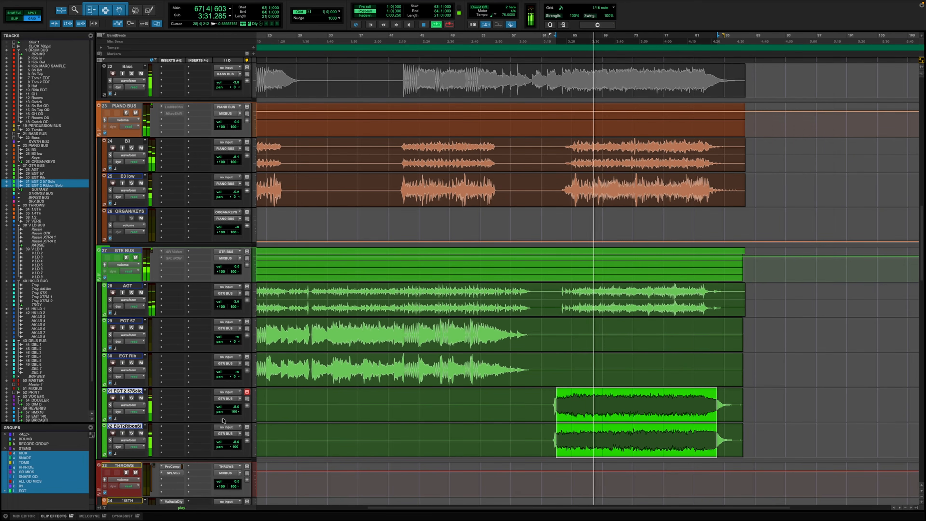
Open the B3 track's output window, lower the grouped B3 volume slightly and stop playback
{"action": "left_click", "coordinate": [247, 149]}
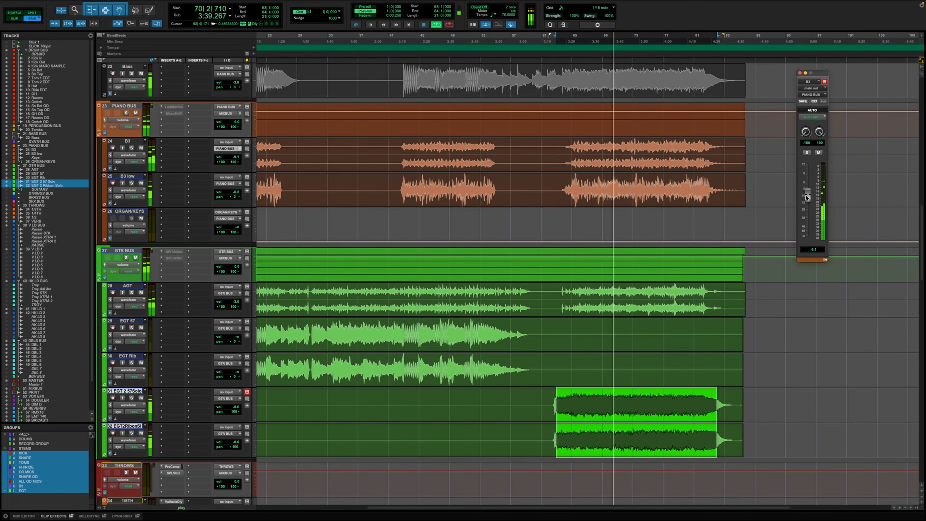
{"action": "left_click_drag", "start_coordinate": [807, 198], "coordinate": [807, 200]}
{"action": "scroll", "coordinate": [589, 321], "scroll_direction": "left", "scroll_amount": 5}
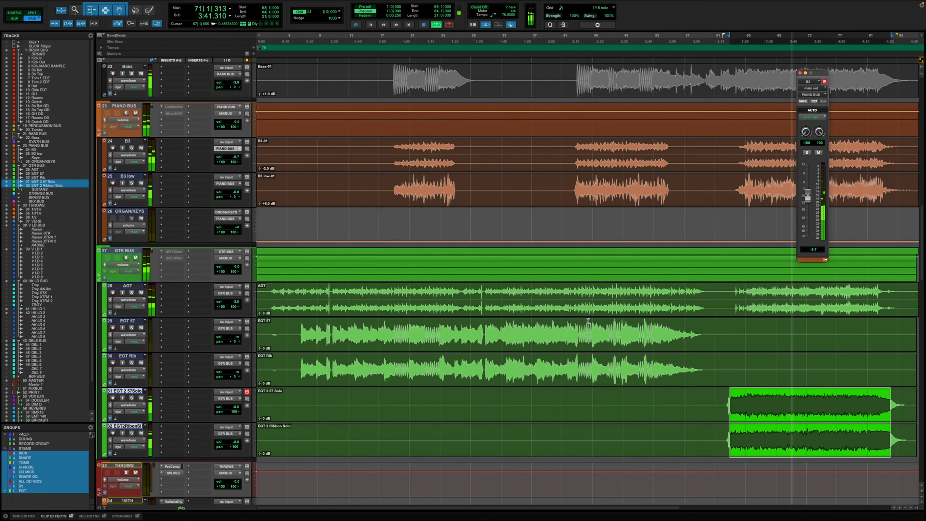
{"action": "scroll", "coordinate": [588, 321], "scroll_direction": "right", "scroll_amount": 5}
{"action": "scroll", "coordinate": [588, 320], "scroll_direction": "left", "scroll_amount": 5}
{"action": "key", "text": "space"}
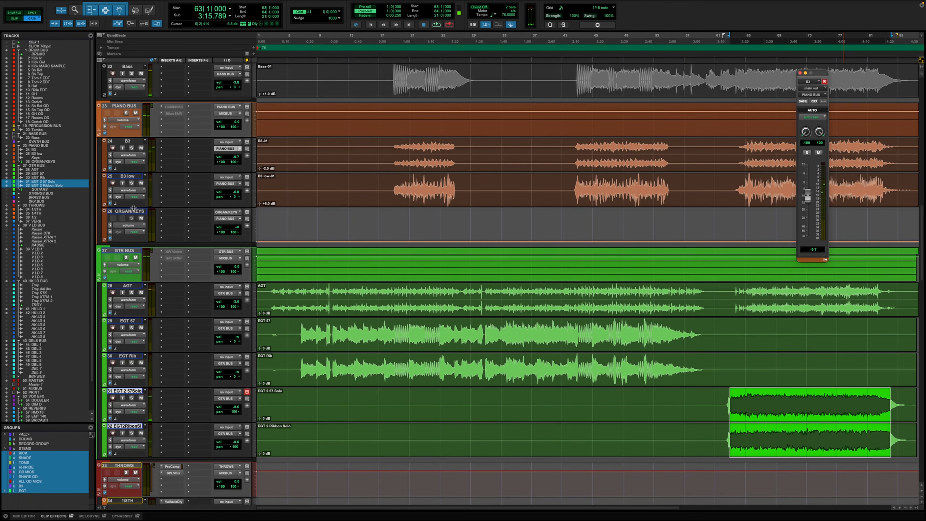
Hide the empty ORGAN/KEYS track and make it inactive
{"action": "left_click", "coordinate": [133, 211]}
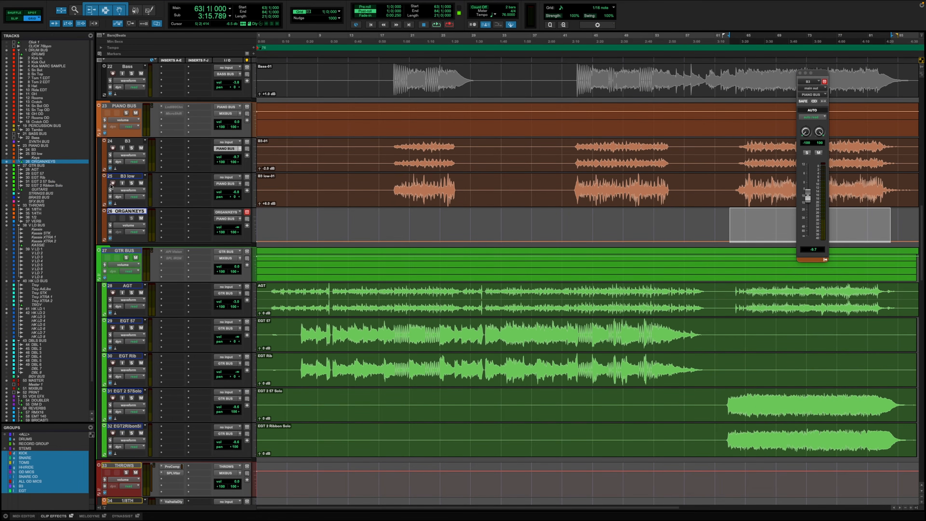
{"action": "scroll", "coordinate": [54, 342], "scroll_direction": "down", "scroll_amount": 3}
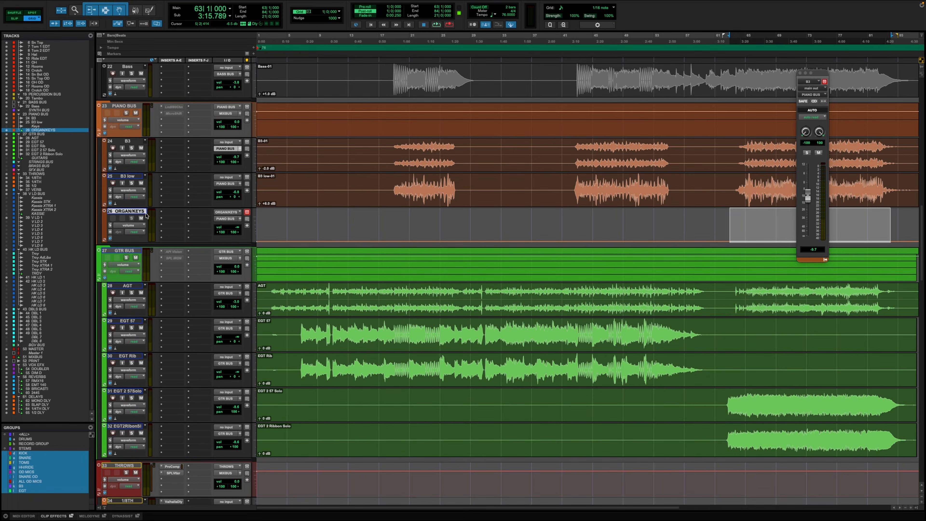
{"action": "right_click", "coordinate": [134, 213]}
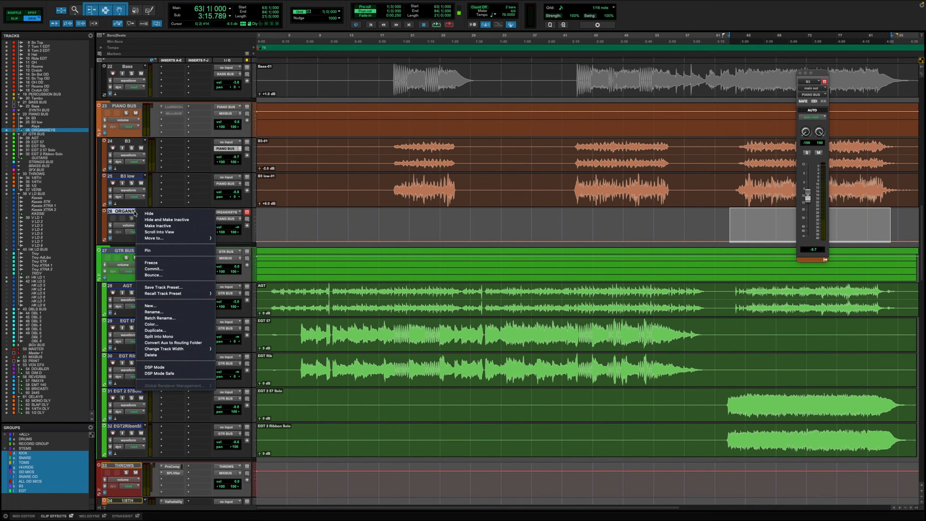
{"action": "left_click", "coordinate": [163, 220]}
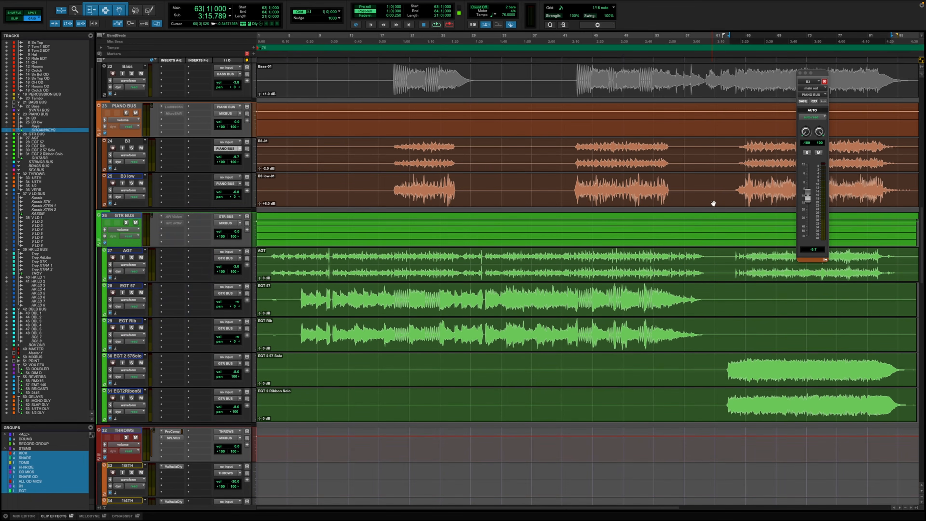
{"action": "scroll", "coordinate": [713, 203], "scroll_direction": "right", "scroll_amount": 5}
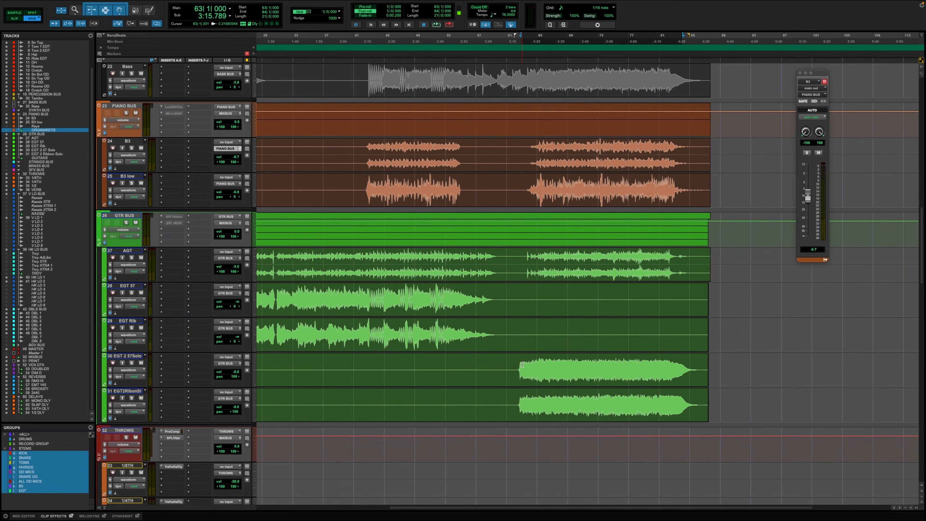
Select the solo section across both EGT 2 solo tracks and audition it
{"action": "left_click_drag", "start_coordinate": [522, 364], "coordinate": [690, 384]}
{"action": "scroll", "coordinate": [523, 345], "scroll_direction": "down", "scroll_amount": 10}
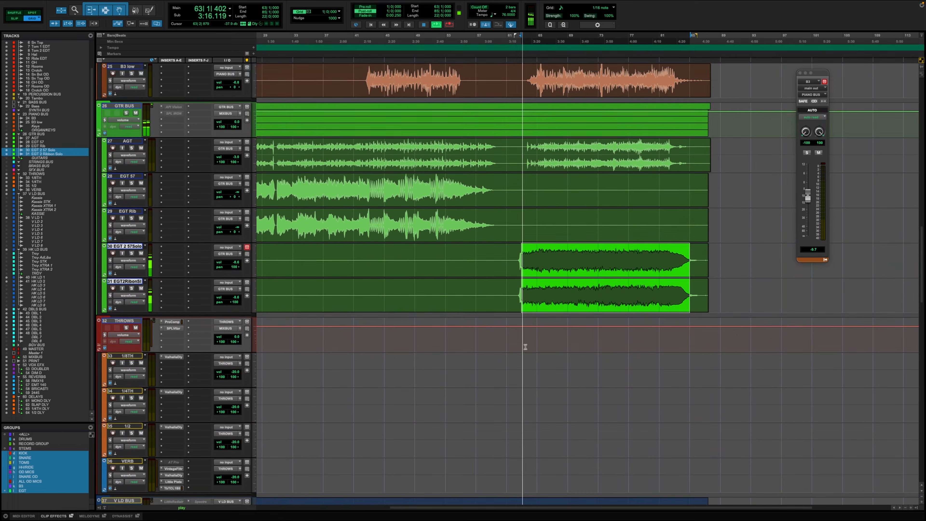
{"action": "key", "text": "r"}
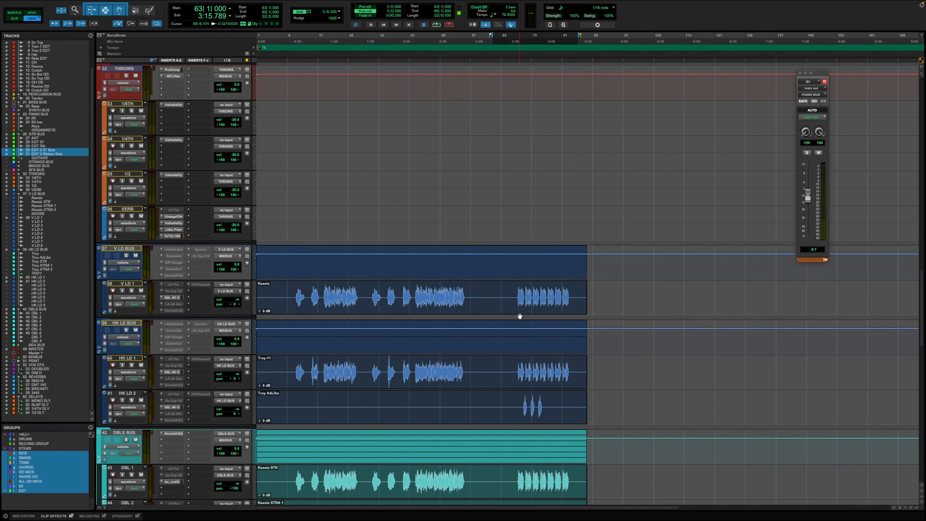
Play the last vocal section of V LD 1 and HK LD 1, and narrow the selection to V LD 1
{"action": "left_click_drag", "start_coordinate": [517, 293], "coordinate": [570, 386]}
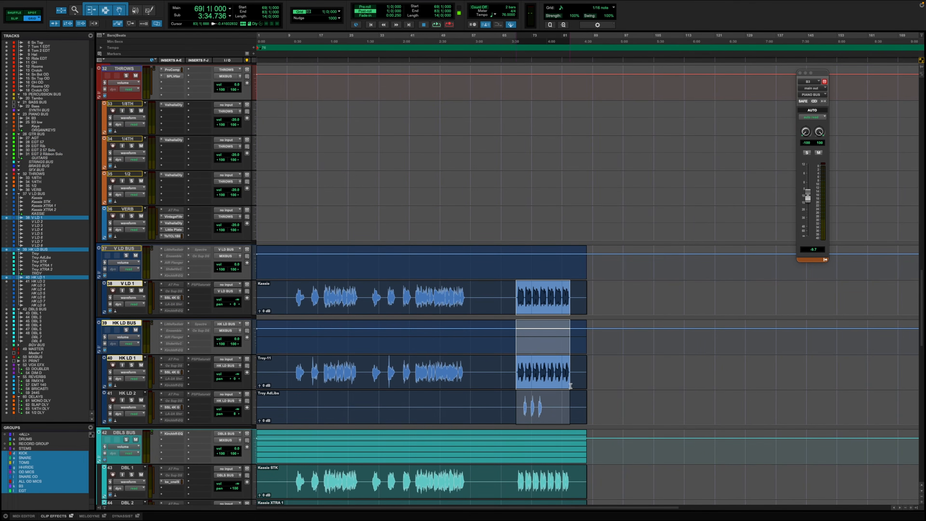
{"action": "key", "text": "space"}
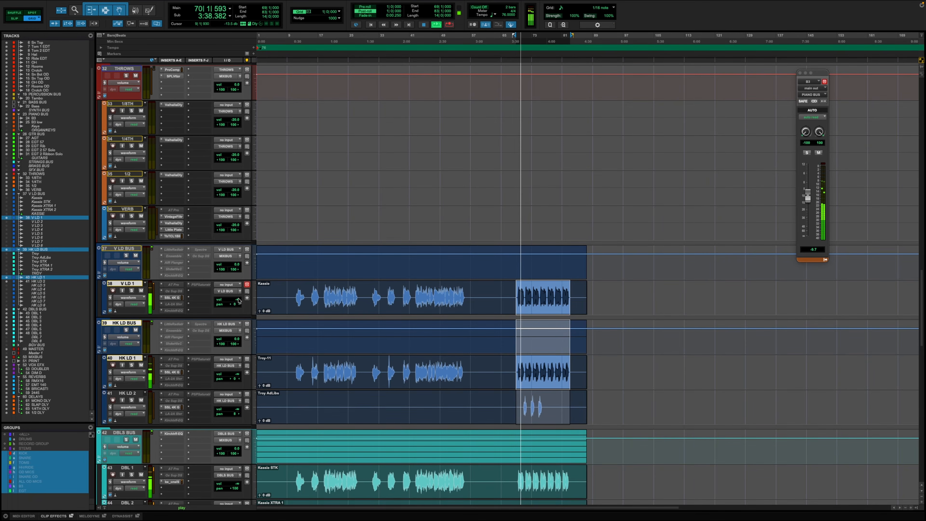
{"action": "key", "text": ";"}
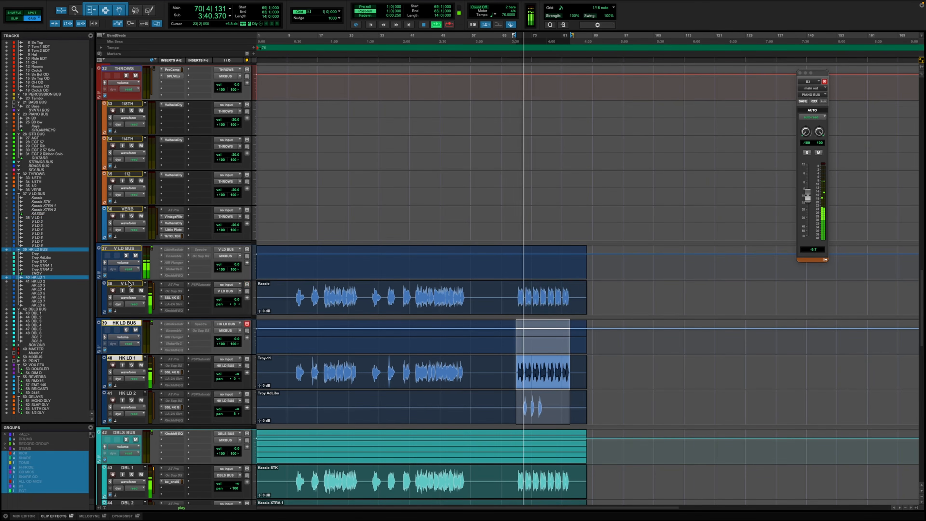
{"action": "key", "text": "p"}
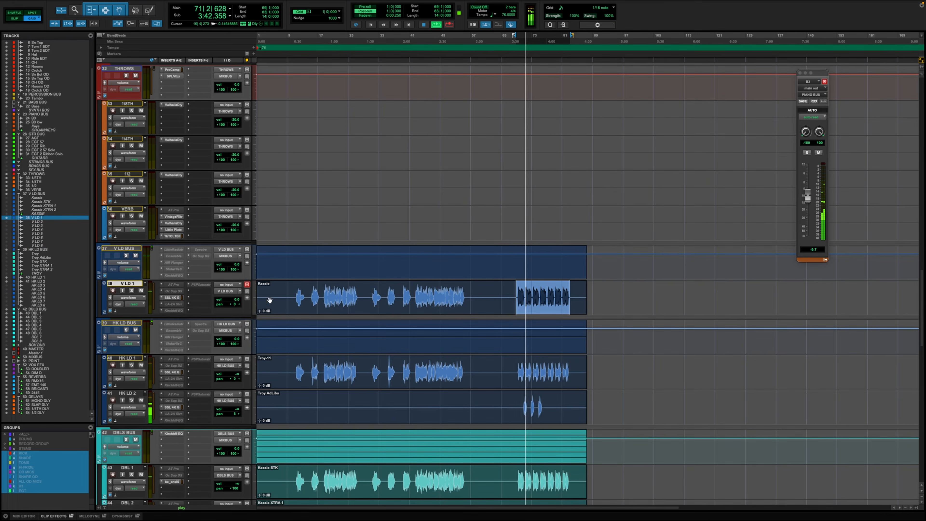
Bring up V LD 1 in its output window, boost its whole clip gain to +2.0 dB and raise its fader slightly
{"action": "left_click", "coordinate": [239, 295]}
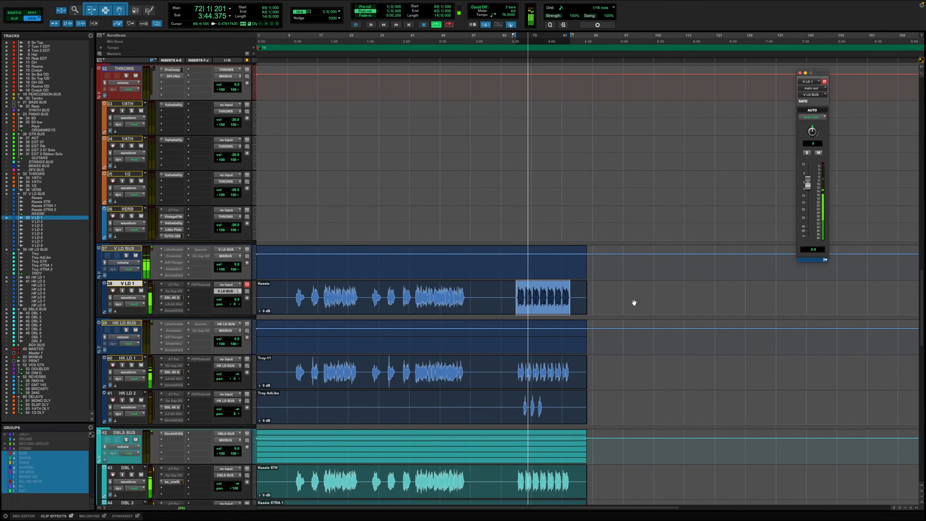
{"action": "left_click", "coordinate": [550, 314]}
{"action": "key", "text": "ctrl+shift+Up"}
{"action": "key", "text": "ctrl+shift+Up"}
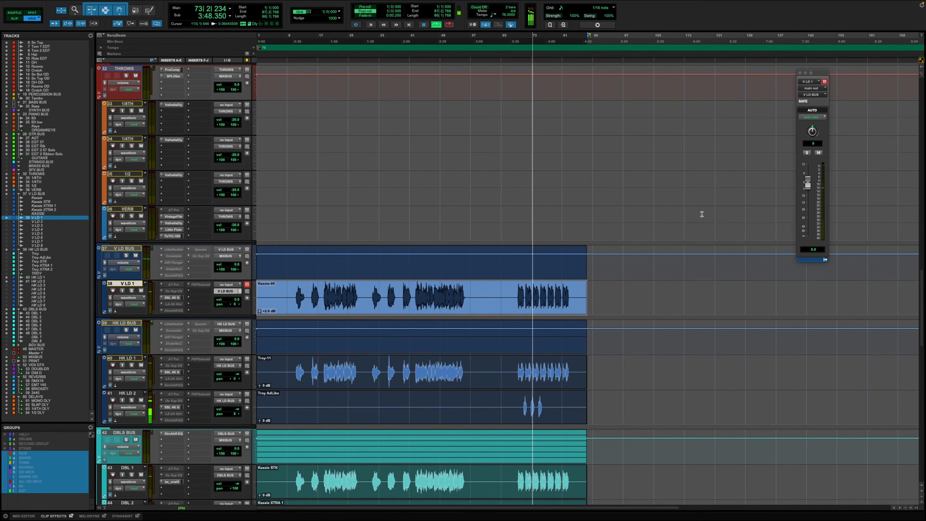
{"action": "left_click_drag", "start_coordinate": [807, 190], "coordinate": [808, 183]}
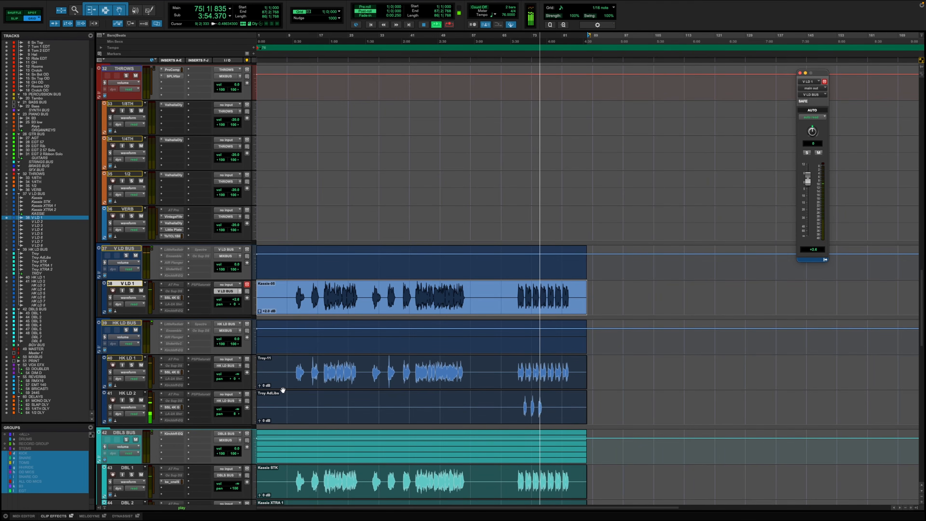
Solo HK LD 1 briefly, set its track volume to 0.0 and boost its whole clip gain to +5.0 dB
{"action": "left_click", "coordinate": [132, 365]}
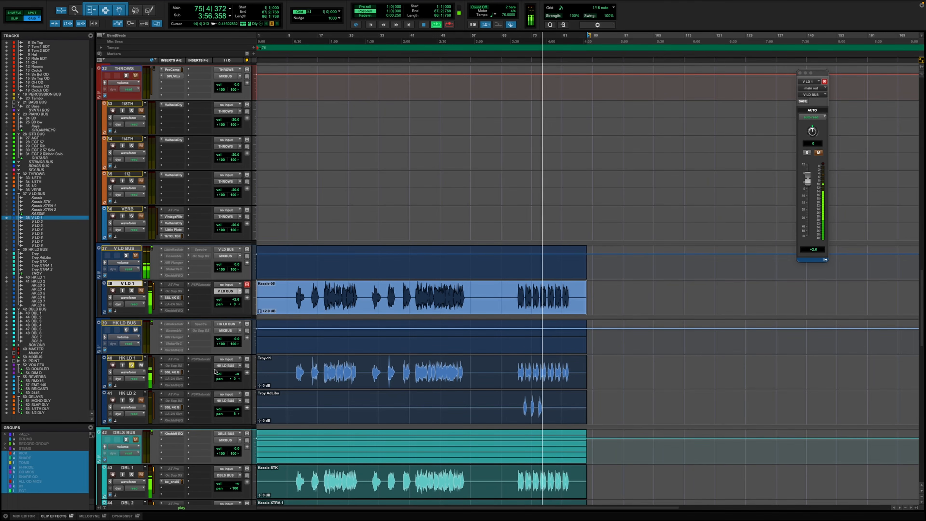
{"action": "left_click", "coordinate": [131, 364]}
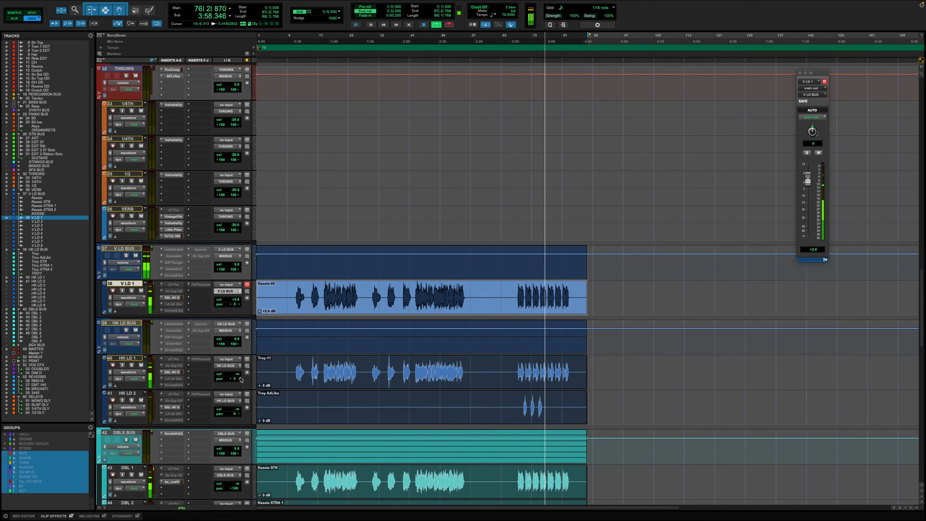
{"action": "left_click", "coordinate": [535, 381]}
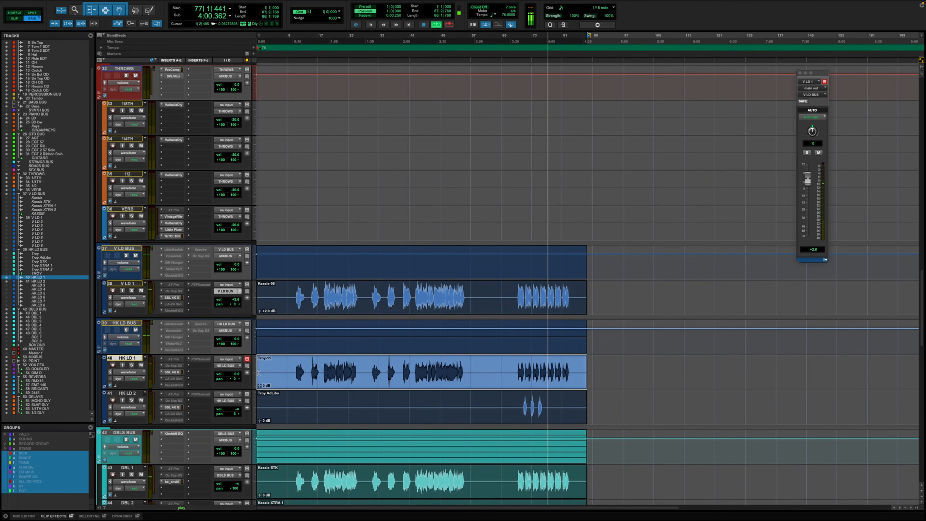
{"action": "left_click", "coordinate": [556, 382]}
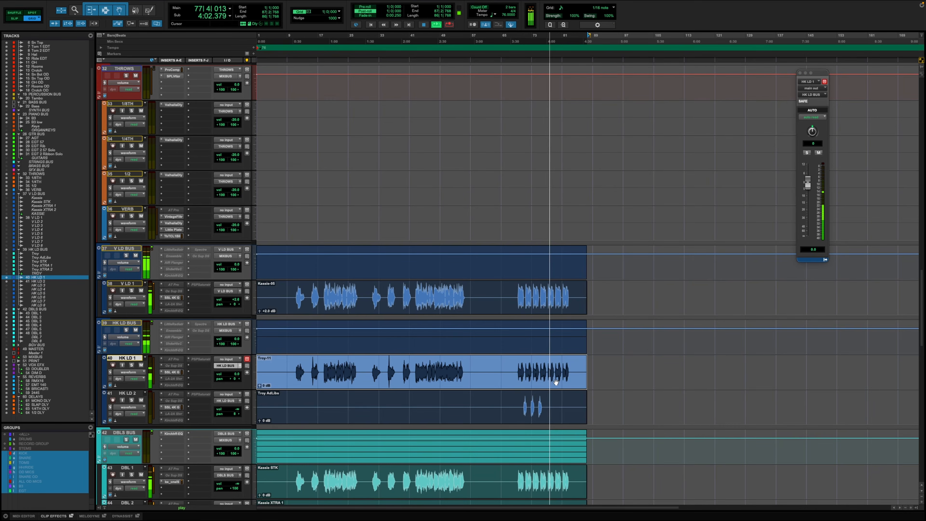
{"action": "key", "text": "ctrl+shift+Up"}
{"action": "key", "text": "ctrl+shift+Up"}
{"action": "key", "text": "ctrl+shift+Up"}
{"action": "key", "text": "ctrl+shift+Up"}
{"action": "key", "text": "ctrl+shift+Up"}
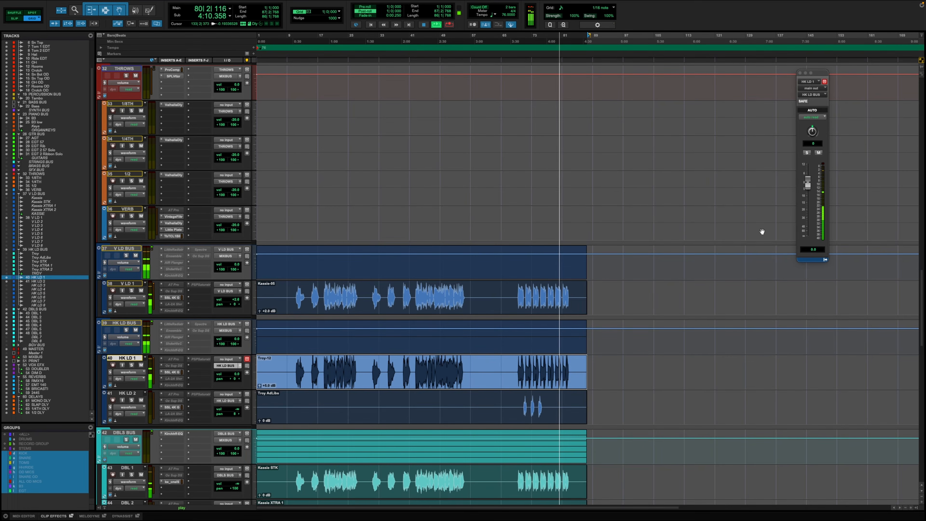
{"action": "left_click_drag", "start_coordinate": [807, 187], "coordinate": [807, 190]}
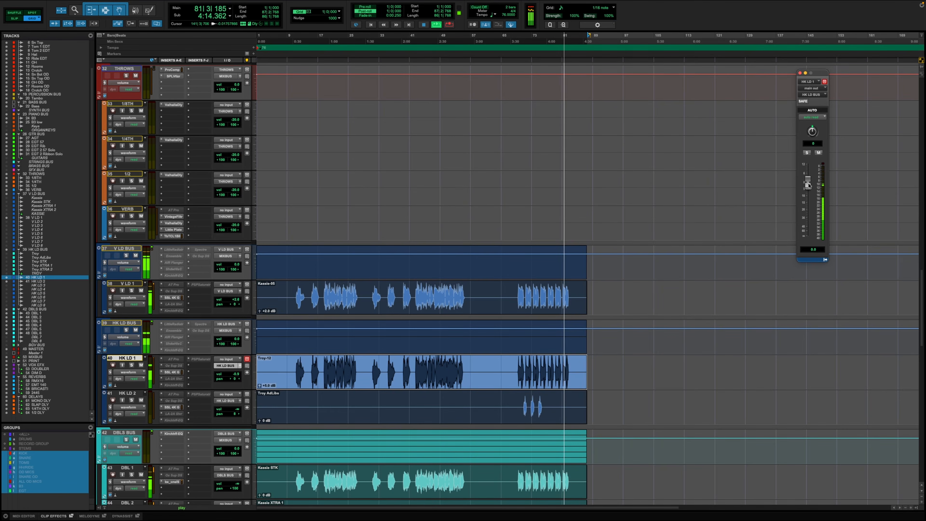
Play HK LD 2 from its first ad-lib at bar 71, set its volume to 0.0 and its clip gain to +1.0 dB
{"action": "left_click", "coordinate": [525, 402]}
{"action": "key", "text": "space"}
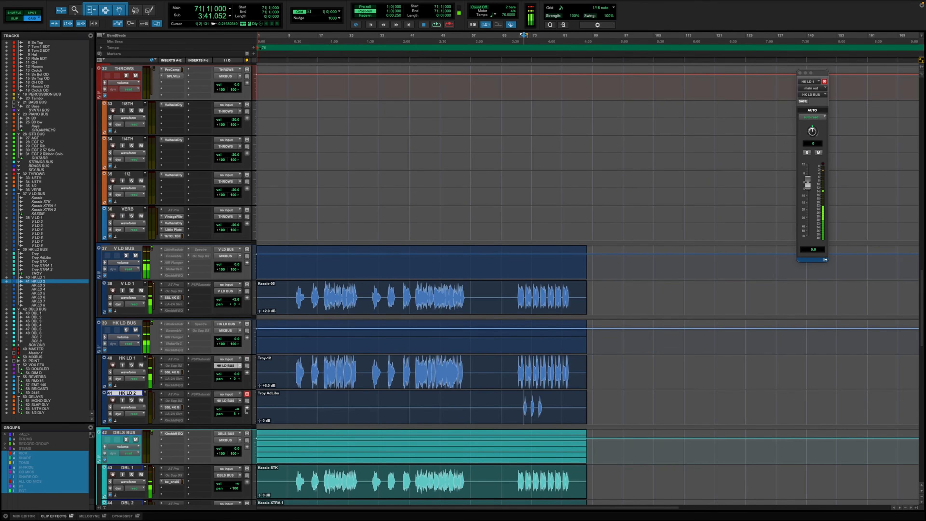
{"action": "key", "text": "space"}
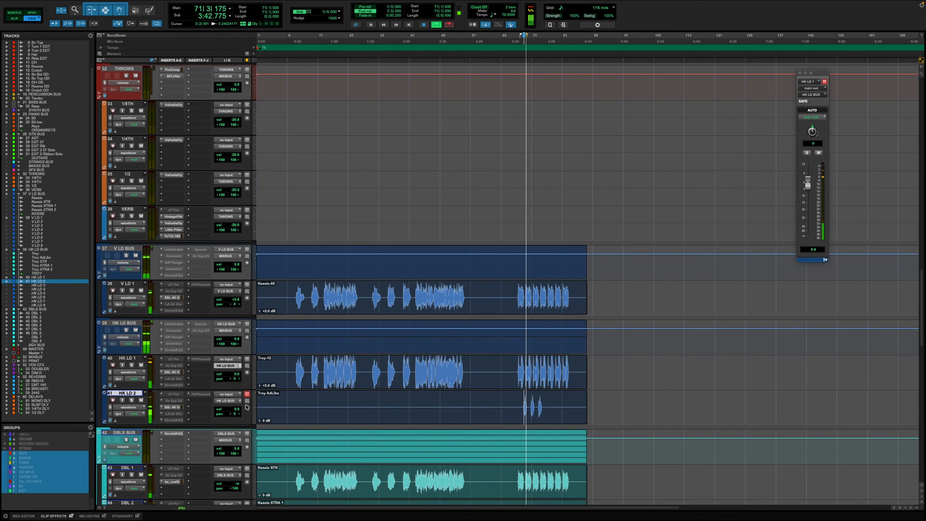
{"action": "left_click", "coordinate": [531, 417]}
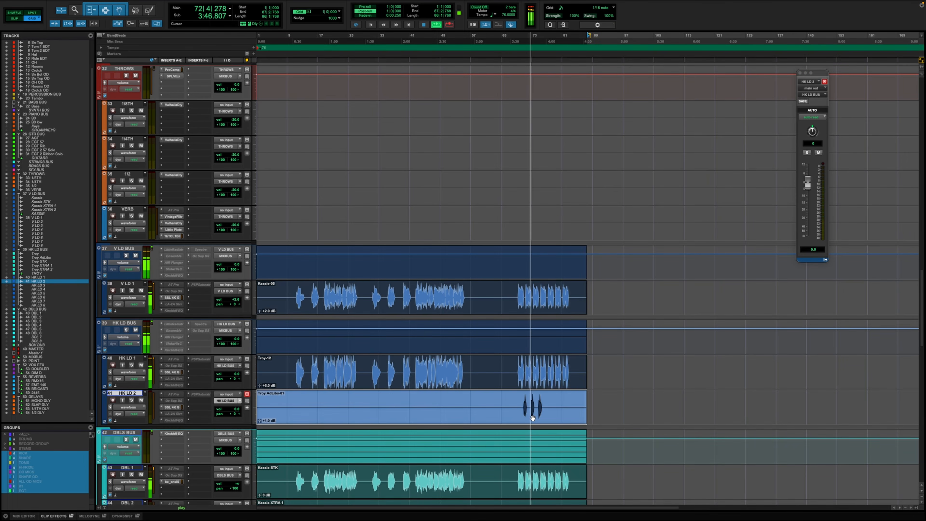
{"action": "key", "text": "ctrl+shift+Up"}
{"action": "key", "text": "ctrl+shift+Up"}
{"action": "key", "text": "ctrl+shift+Down"}
{"action": "key", "text": "ctrl+shift+Down"}
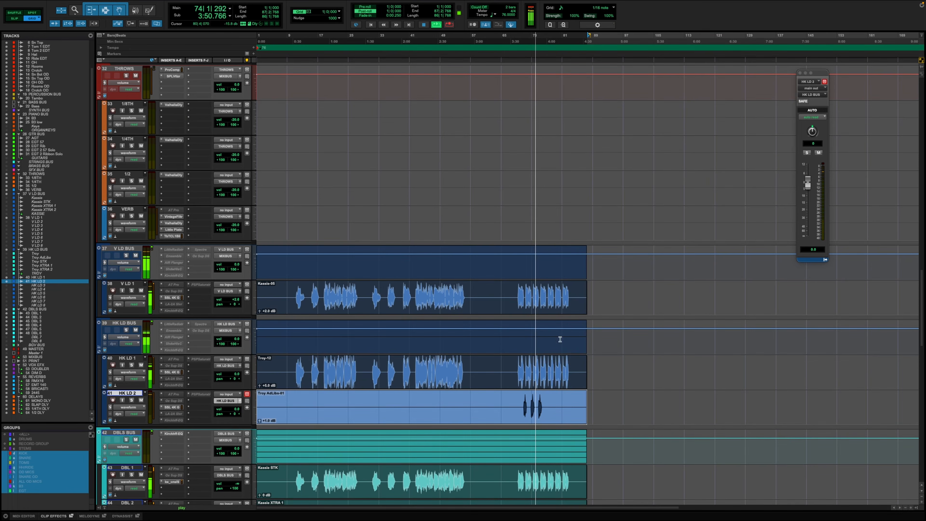
Audition the last vocal section of DBL 1 with a brief solo, bring its volume up to 0.0 and select its whole clip
{"action": "scroll", "coordinate": [293, 409], "scroll_direction": "down", "scroll_amount": 3}
{"action": "left_click", "coordinate": [126, 395]}
{"action": "left_click", "coordinate": [130, 402]}
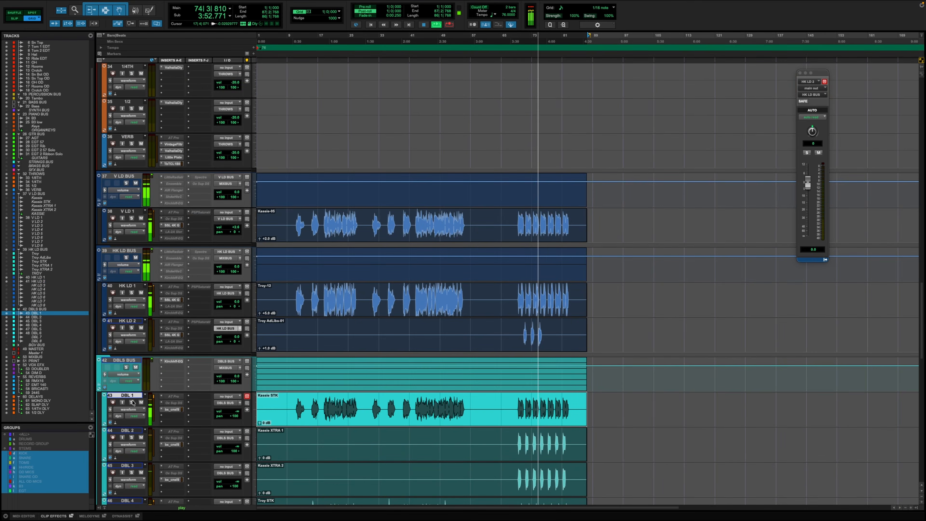
{"action": "left_click_drag", "start_coordinate": [521, 402], "coordinate": [570, 404]}
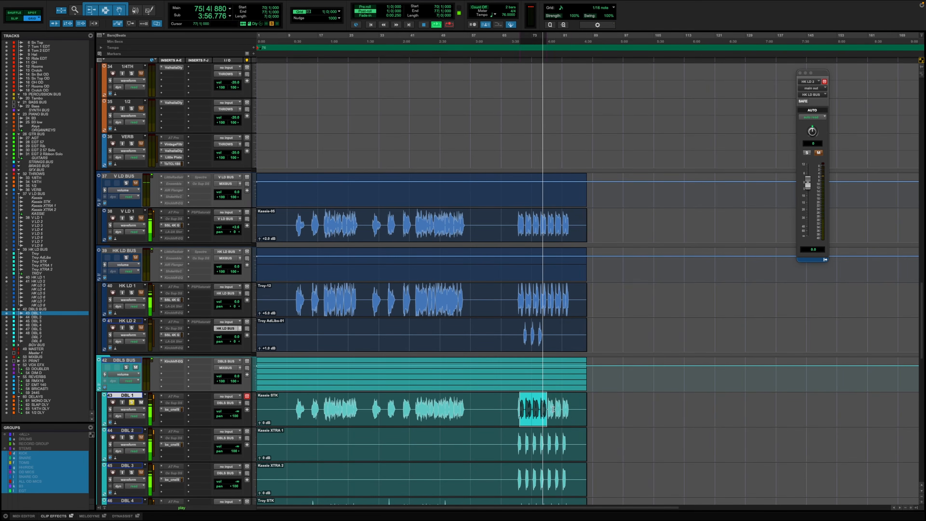
{"action": "key", "text": "space"}
{"action": "key", "text": "space"}
{"action": "left_click", "coordinate": [131, 402]}
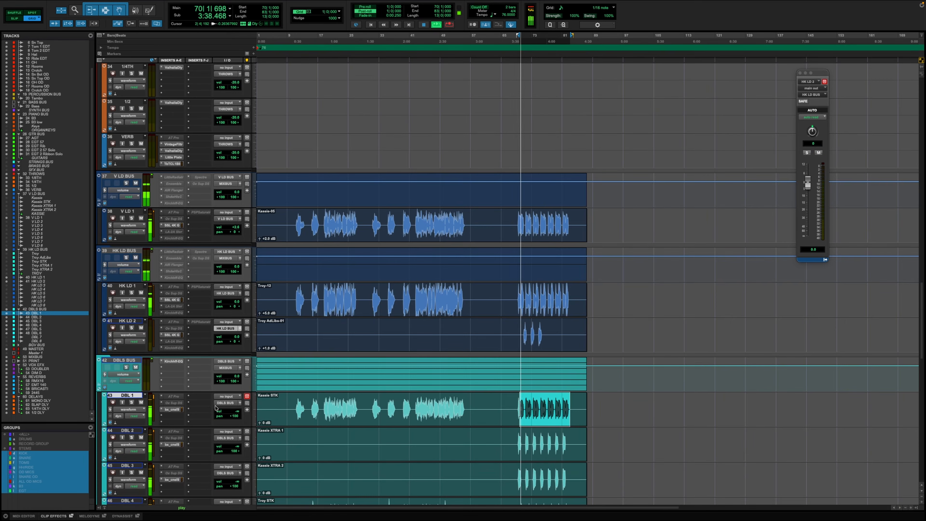
{"action": "double_click", "coordinate": [514, 403]}
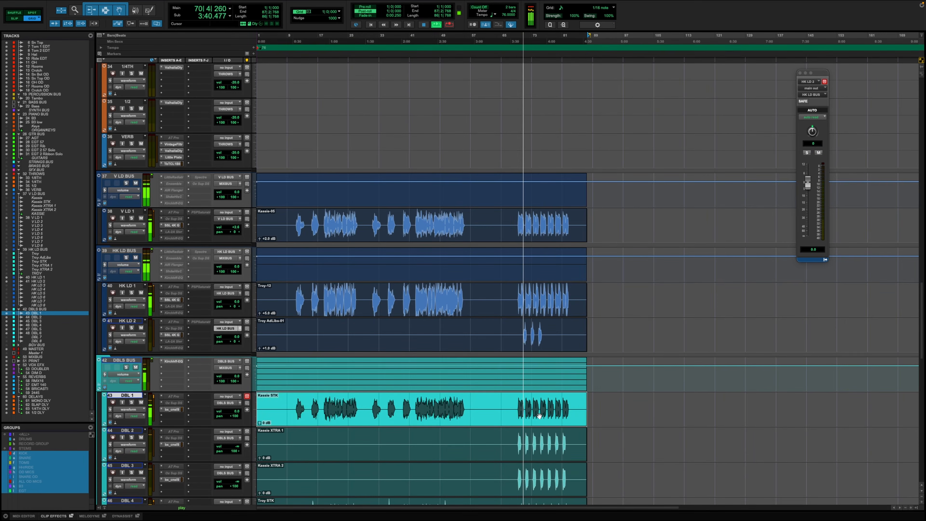
{"action": "scroll", "coordinate": [357, 401], "scroll_direction": "down", "scroll_amount": 2}
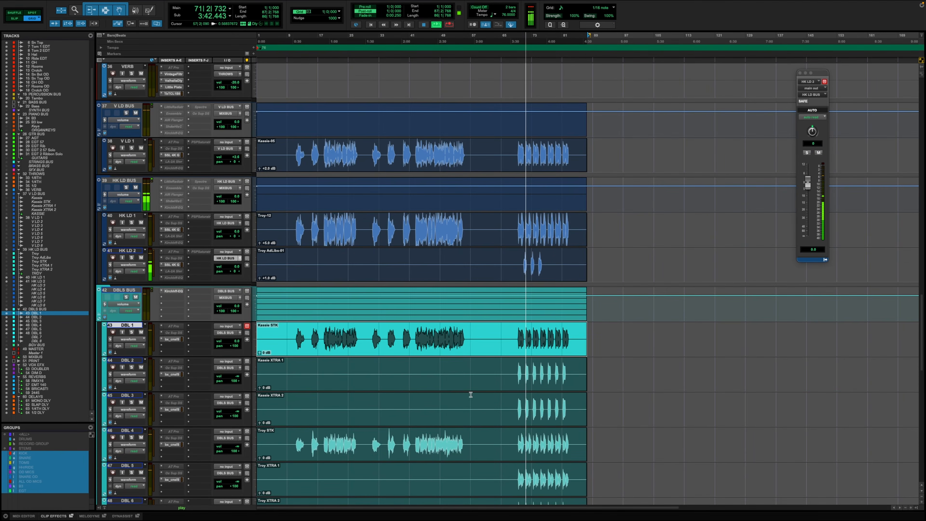
Solo DBL 4 with its volume at 0.0, select the last section on DBL 1 and audition both tracks soloed together
{"action": "key", "text": "space"}
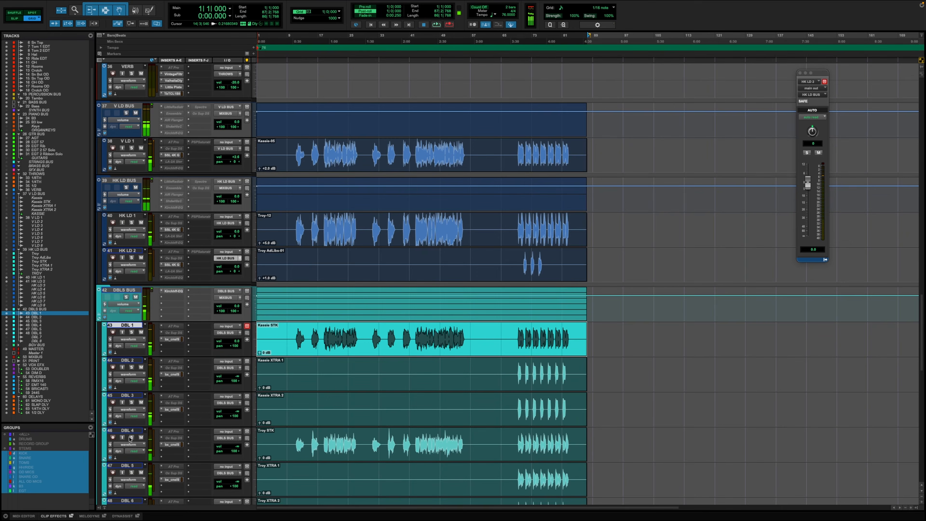
{"action": "left_click", "coordinate": [237, 446], "text": "alt"}
{"action": "key", "text": "space"}
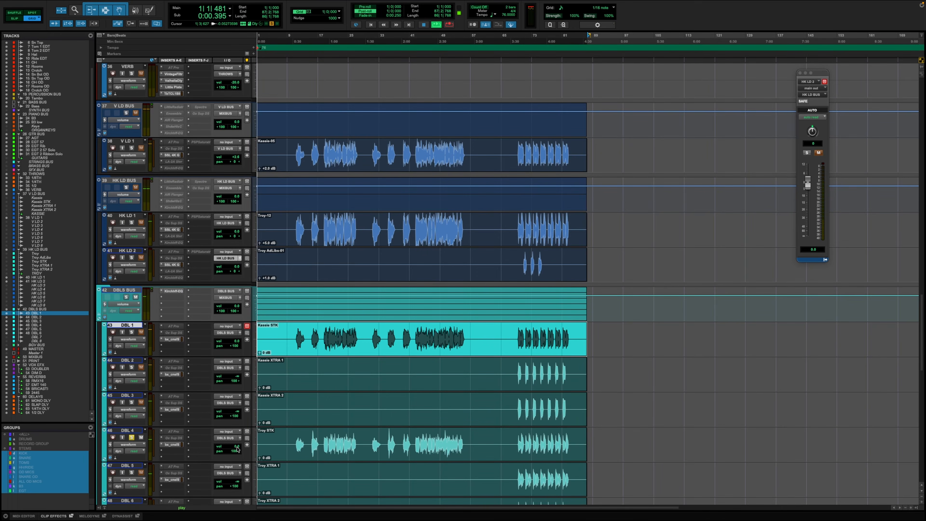
{"action": "key", "text": "space"}
{"action": "left_click_drag", "start_coordinate": [518, 335], "coordinate": [570, 338]}
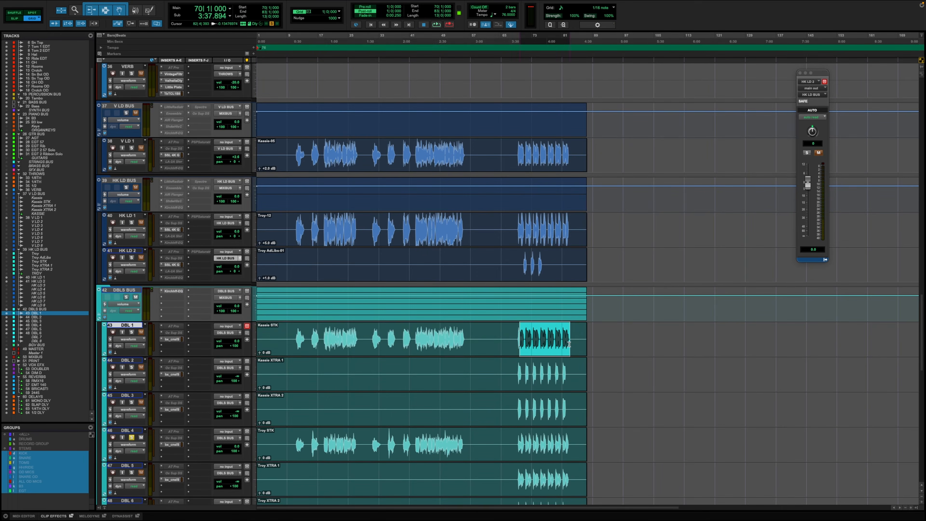
{"action": "key", "text": "space"}
{"action": "left_click", "coordinate": [132, 331]}
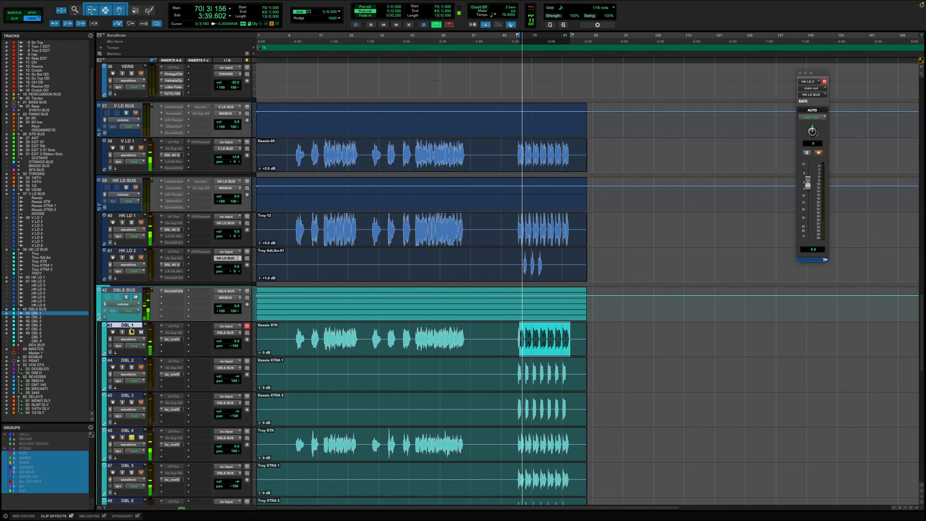
{"action": "key", "text": "space"}
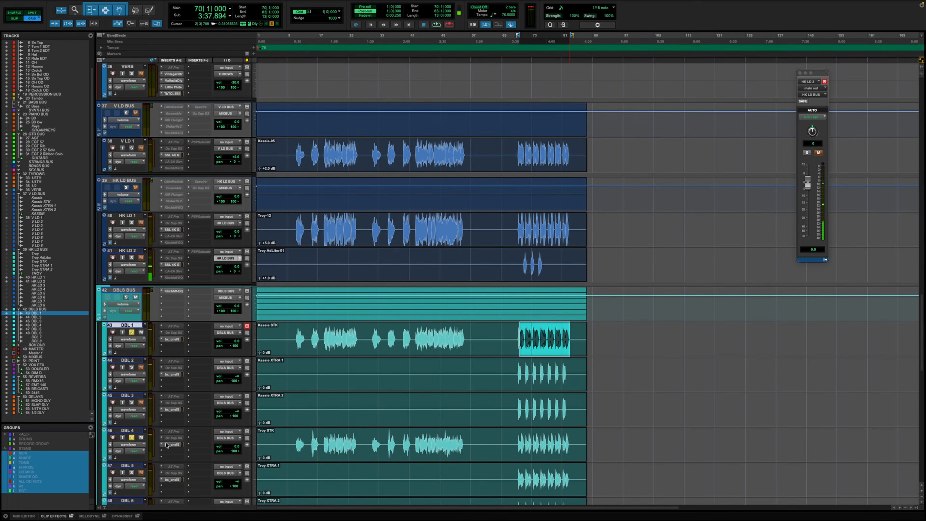
Center the pan of DBL 1 and DBL 4, and pan DBL 2 fully left and DBL 3 fully right
{"action": "left_click", "coordinate": [235, 346], "text": "alt"}
{"action": "key", "text": "space"}
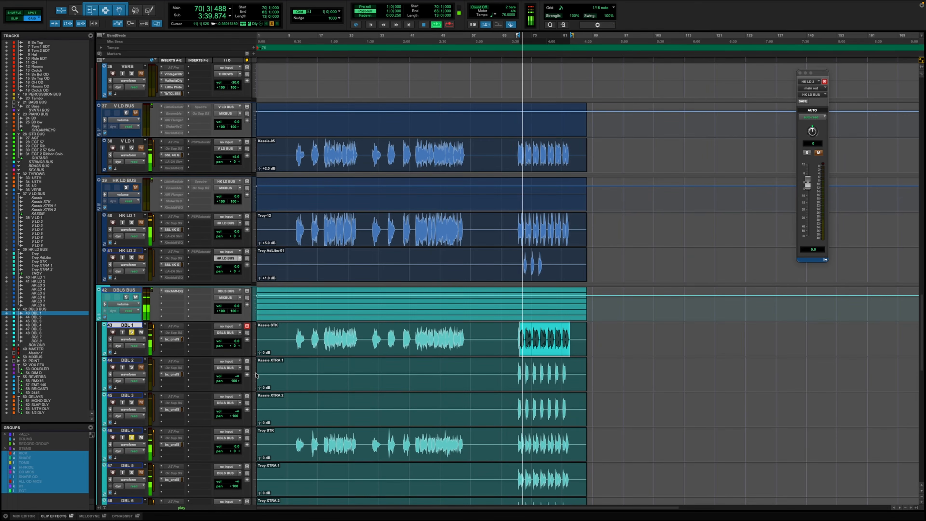
{"action": "left_click_drag", "start_coordinate": [234, 381], "coordinate": [206, 383]}
{"action": "left_click_drag", "start_coordinate": [235, 416], "coordinate": [263, 416]}
Solo DBL 2 and DBL 3 with DBL 1, set both volumes to 0.0 and audition the last vocal section
{"action": "key", "text": "space"}
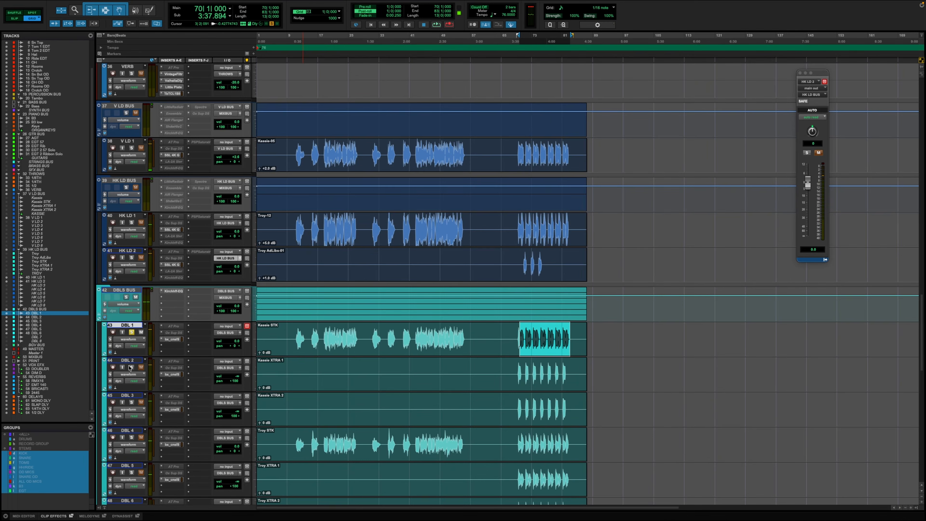
{"action": "key", "text": "space"}
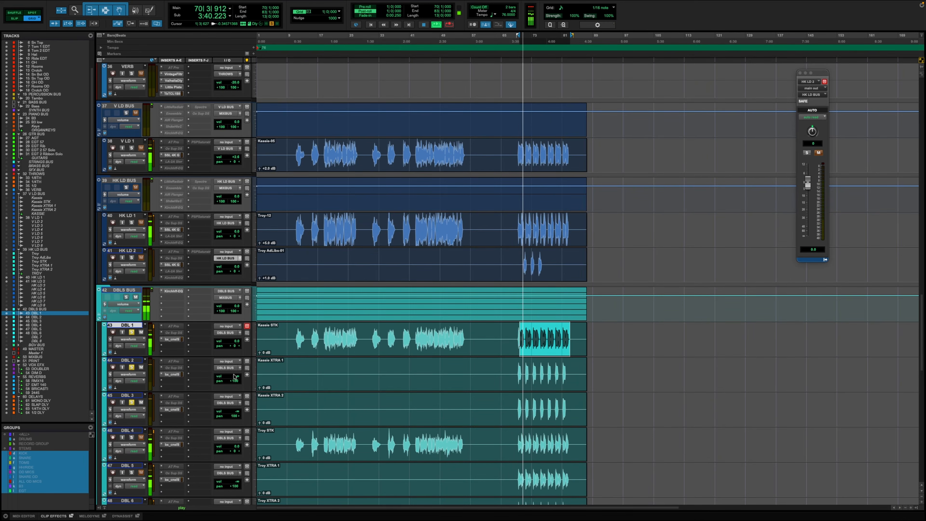
{"action": "key", "text": "space"}
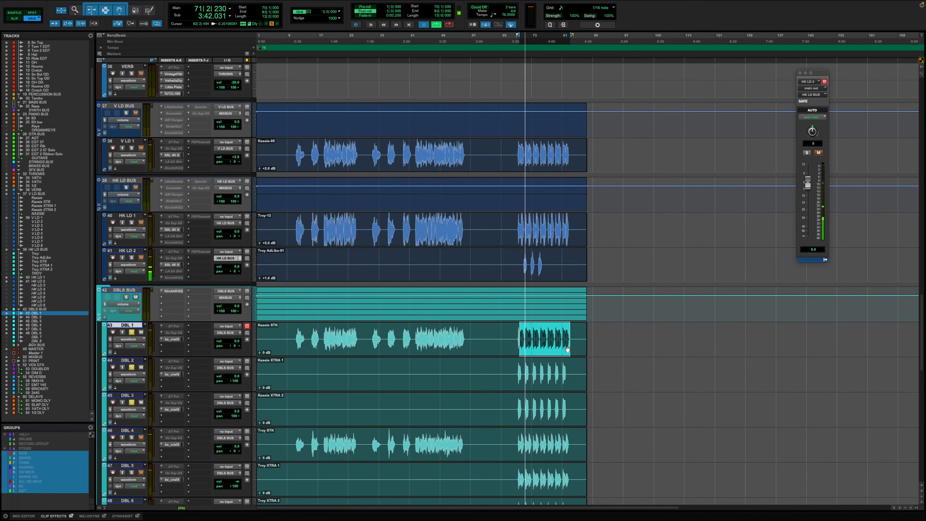
{"action": "key", "text": "space"}
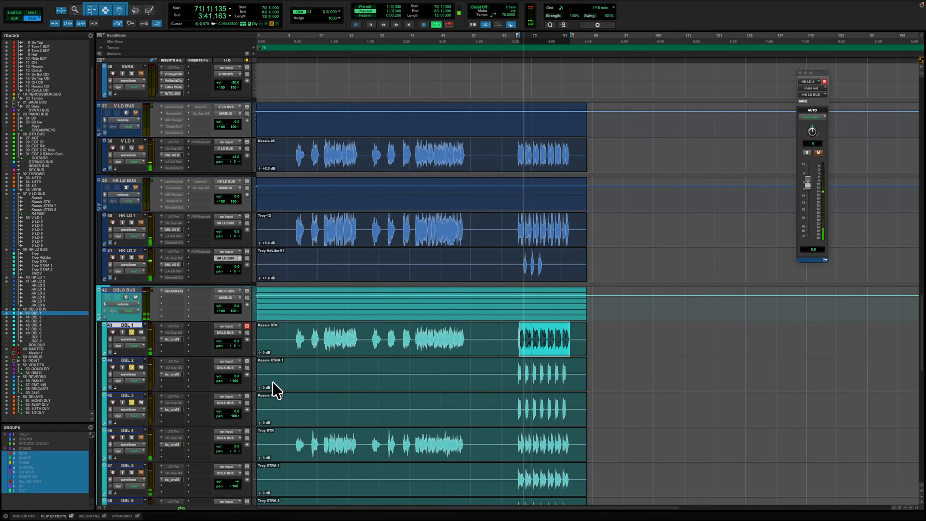
{"action": "key", "text": "space"}
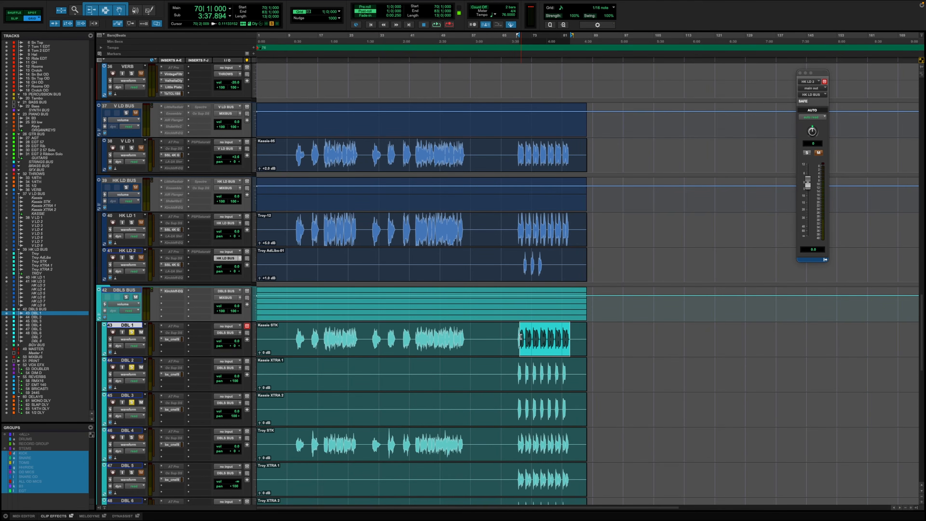
Select the last vocal section from bar 69 across DBL 1 through DBL 5 and play it back
{"action": "left_click_drag", "start_coordinate": [517, 330], "coordinate": [567, 391]}
{"action": "key", "text": "t"}
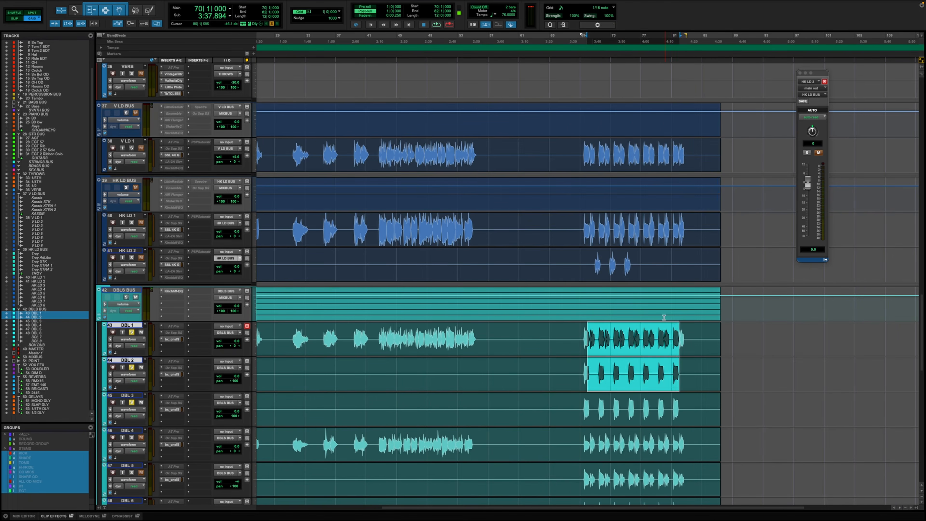
{"action": "left_click_drag", "start_coordinate": [583, 333], "coordinate": [671, 489]}
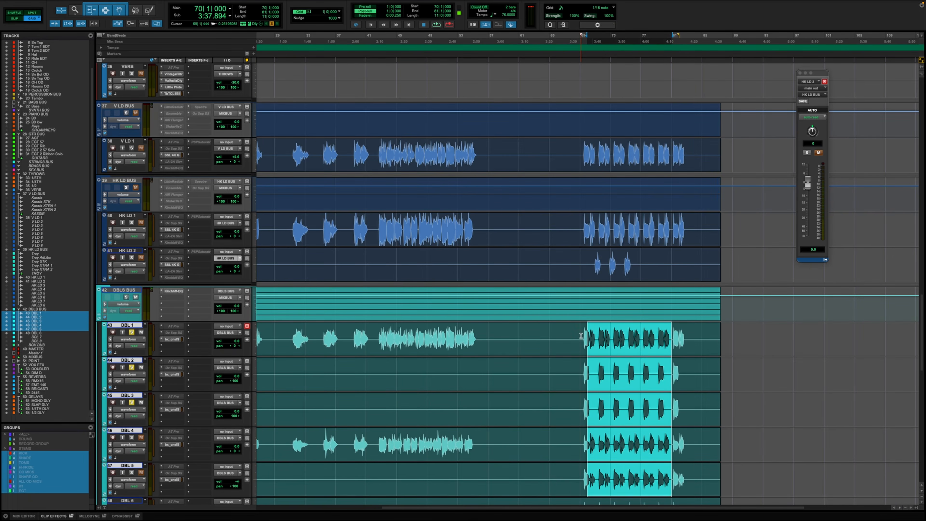
{"action": "left_click_drag", "start_coordinate": [581, 336], "coordinate": [675, 481]}
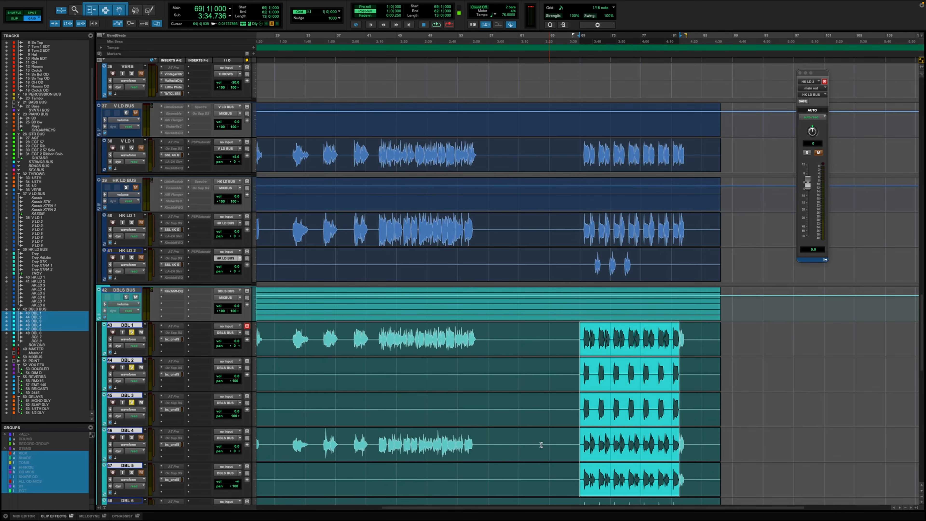
{"action": "key", "text": "space"}
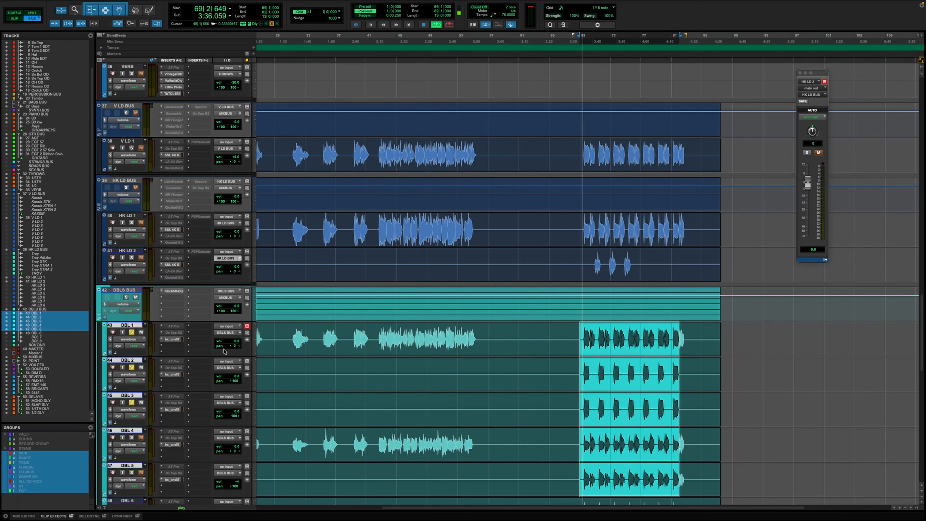
Create a Mix/Edit group of DBL 1, DBL 2 and DBL 3, named with the singer's first name followed by DBLS
{"action": "double_click", "coordinate": [629, 352]}
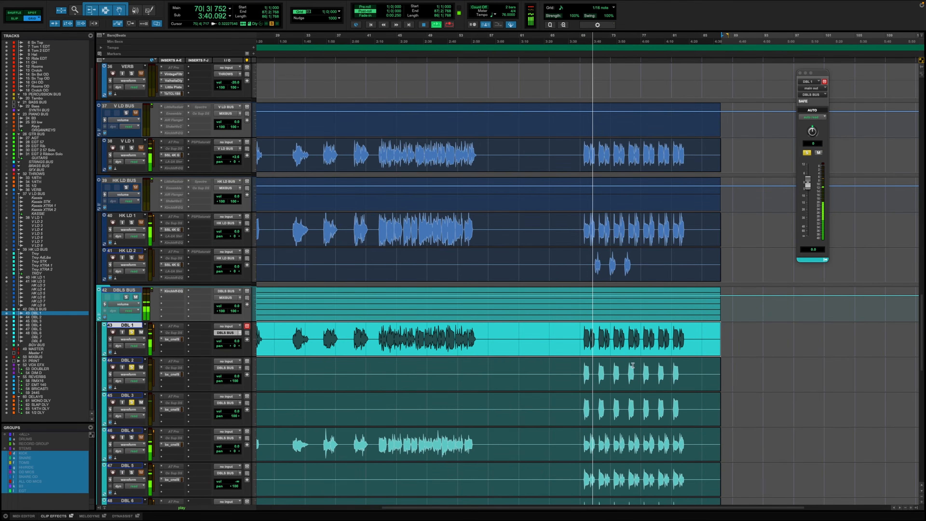
{"action": "left_click", "coordinate": [636, 389]}
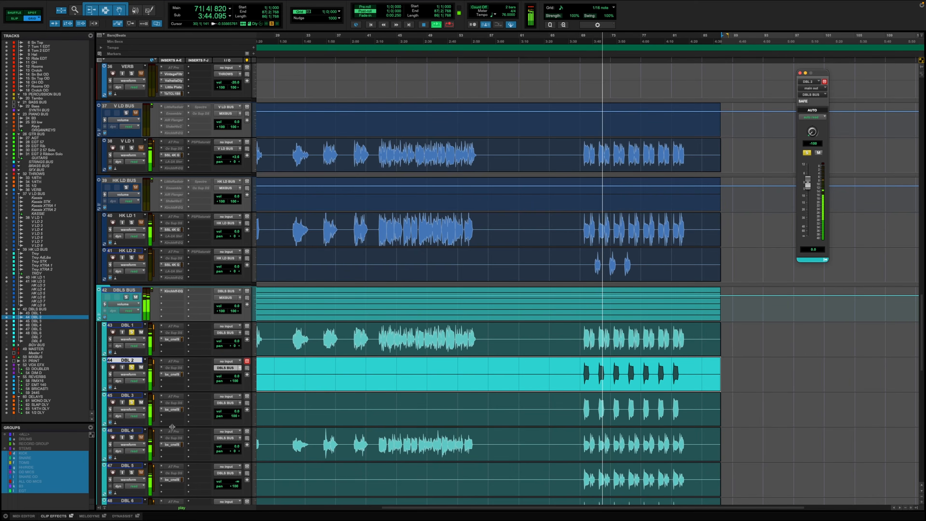
{"action": "left_click", "coordinate": [240, 403]}
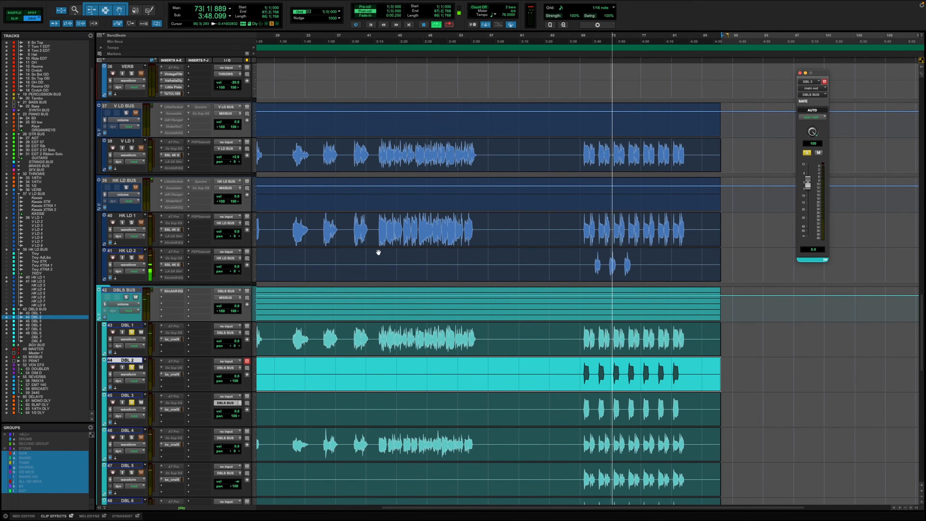
{"action": "left_click", "coordinate": [140, 396], "text": "shift"}
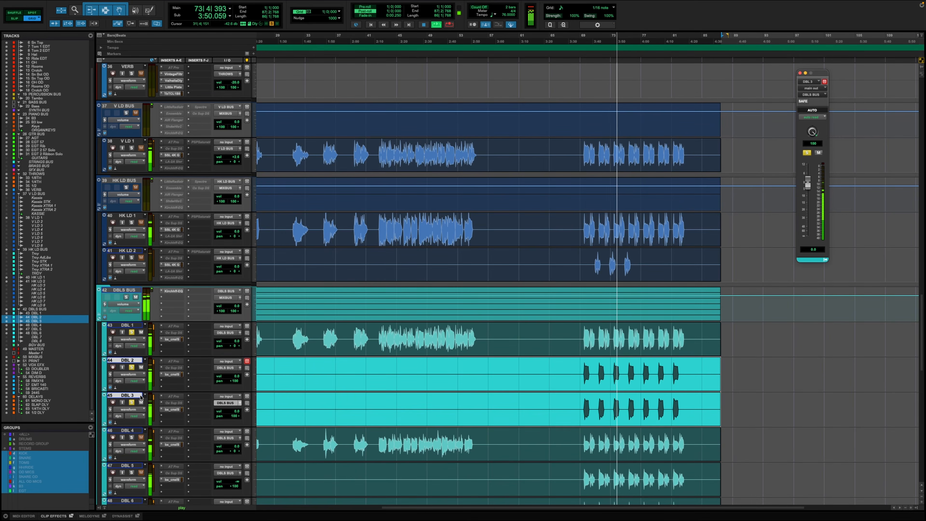
{"action": "key", "text": "super+g"}
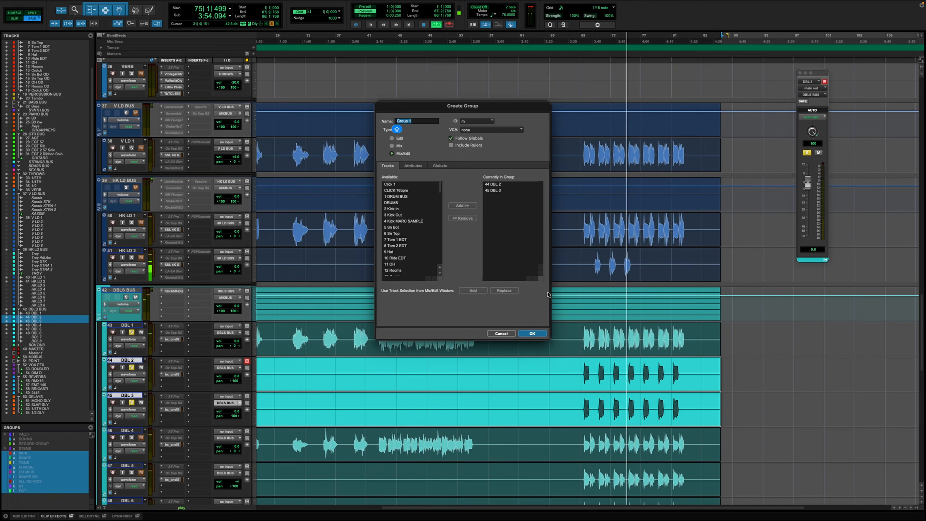
{"action": "left_click", "coordinate": [501, 333]}
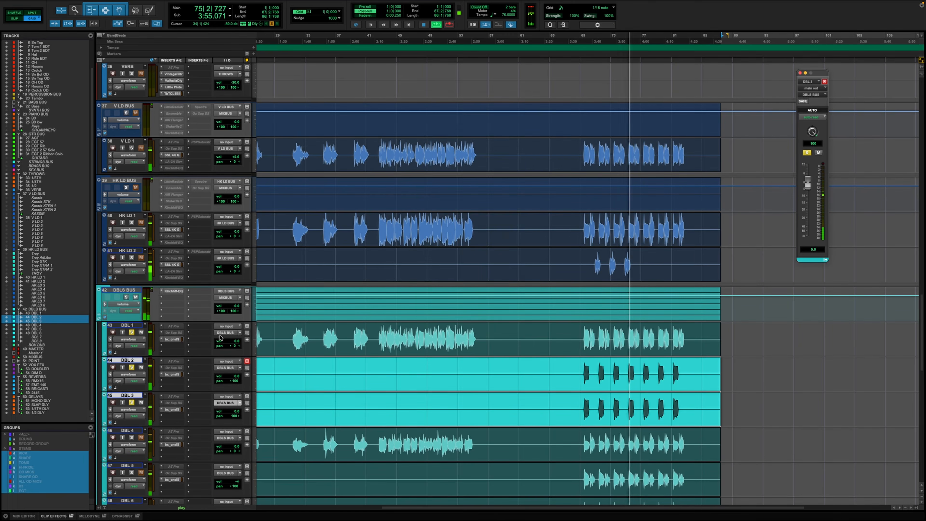
{"action": "left_click", "coordinate": [132, 325], "text": "shift"}
{"action": "key", "text": "super+g"}
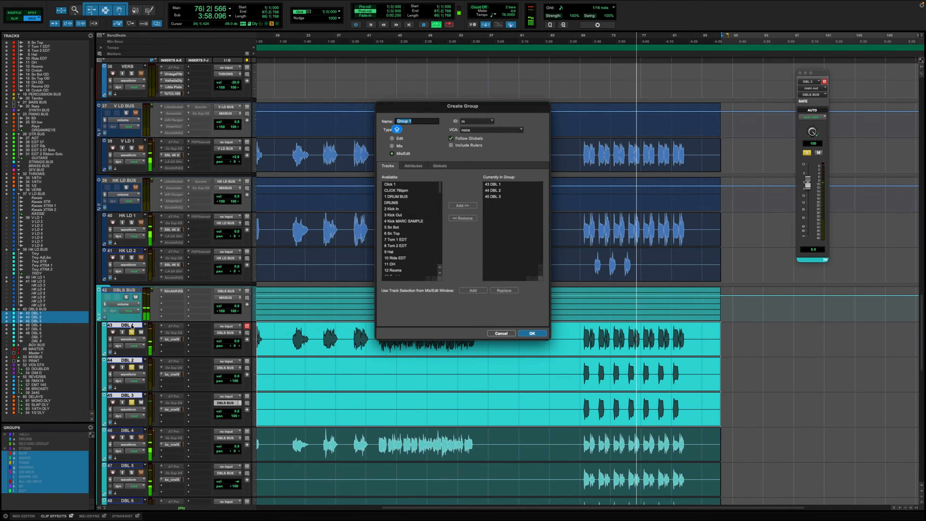
{"action": "type", "text": "KASS"}
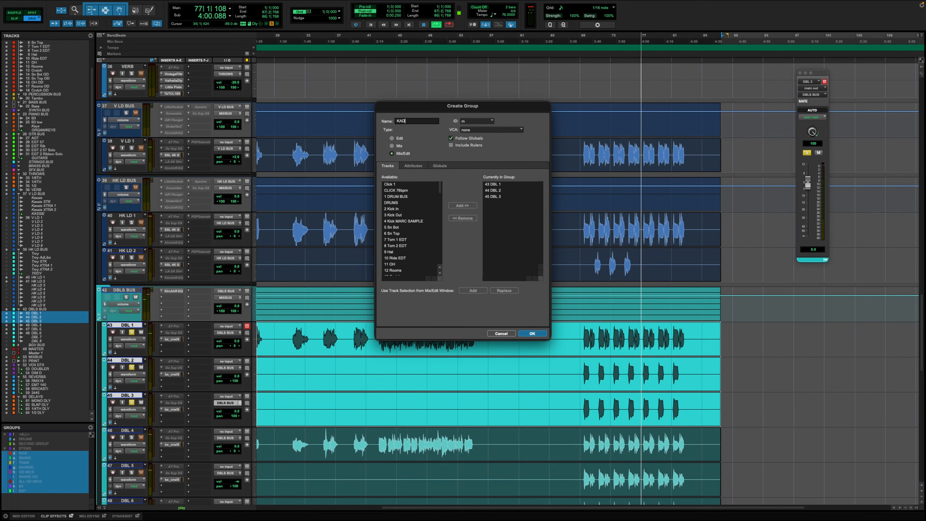
{"action": "type", "text": "IE DBLS"}
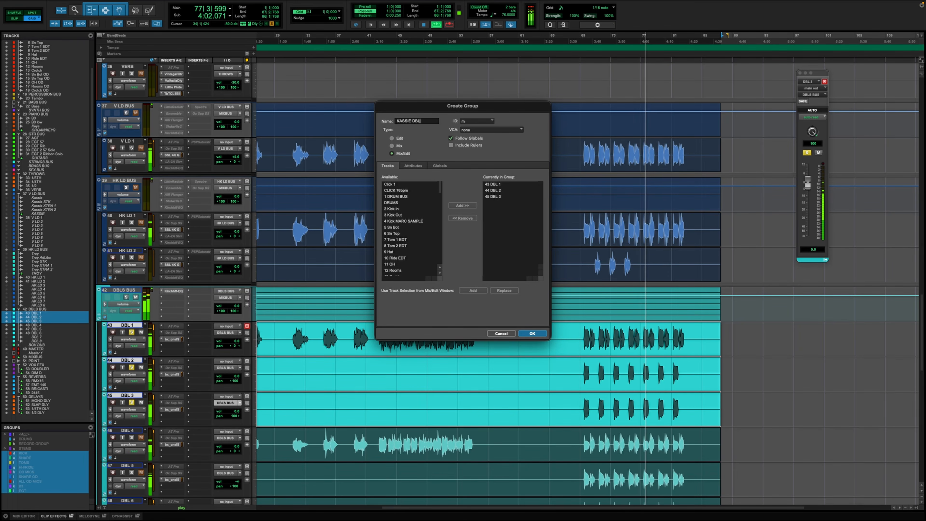
{"action": "key", "text": "Return"}
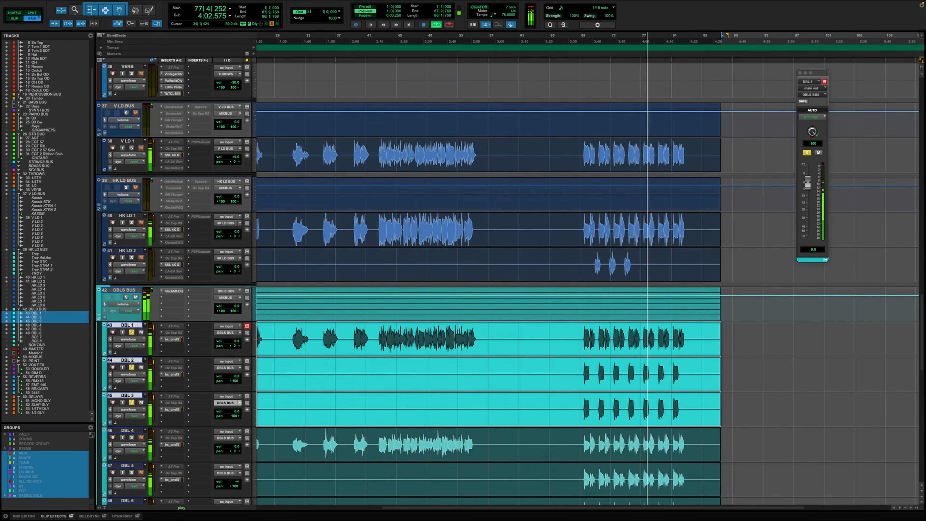
Set the DBL 5 and DBL 6 volumes to 0.0 and group DBL 4 to DBL 6, named with the second singer's first name plus DBLS
{"action": "left_click", "coordinate": [127, 432]}
{"action": "scroll", "coordinate": [171, 437], "scroll_direction": "down", "scroll_amount": 2}
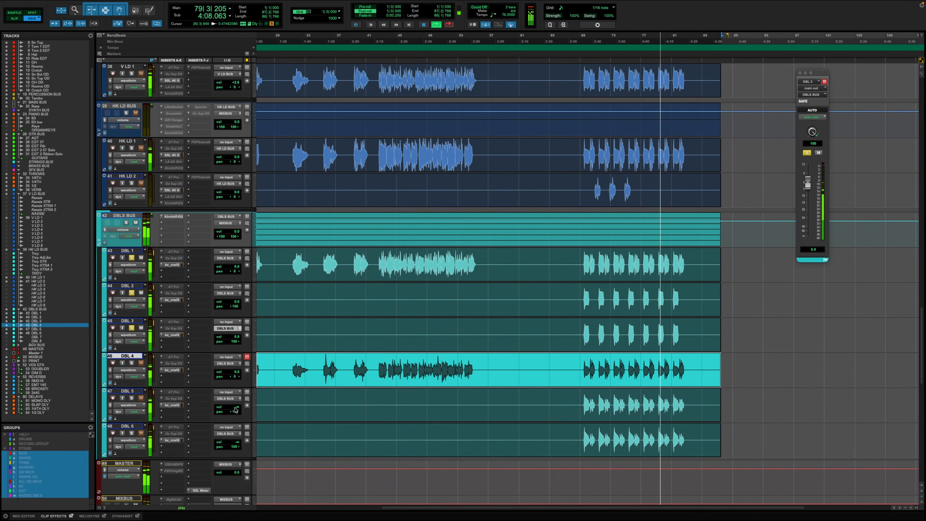
{"action": "left_click", "coordinate": [238, 442], "text": "alt"}
{"action": "left_click", "coordinate": [127, 426], "text": "super"}
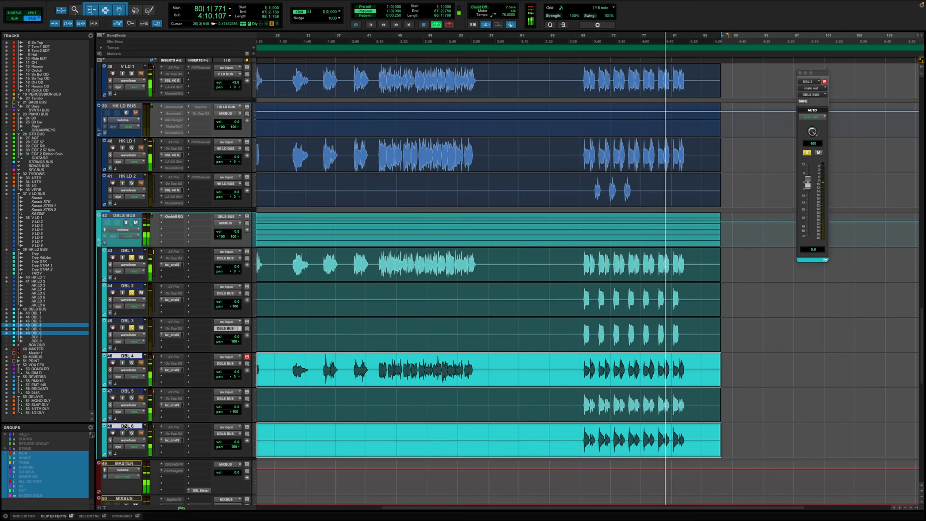
{"action": "left_click", "coordinate": [127, 391], "text": "super"}
{"action": "key", "text": "super+g"}
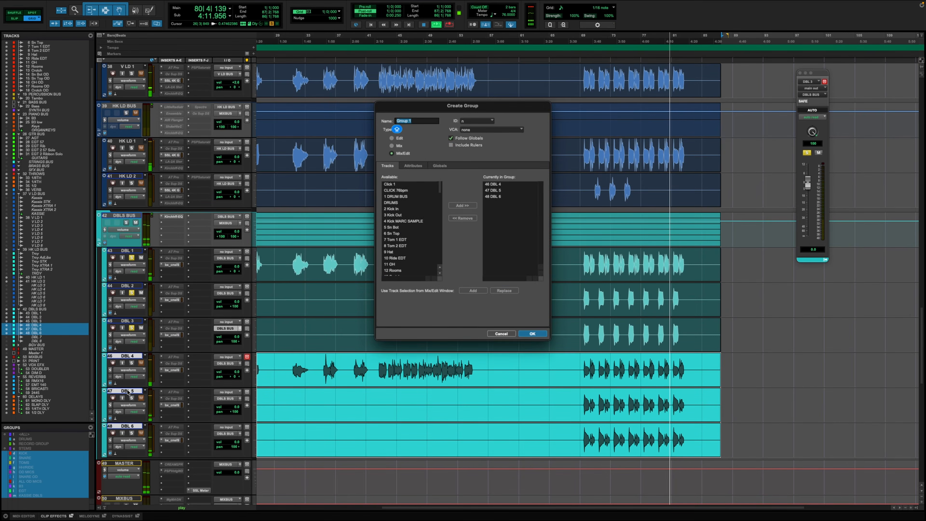
{"action": "type", "text": "TROY DBLS"}
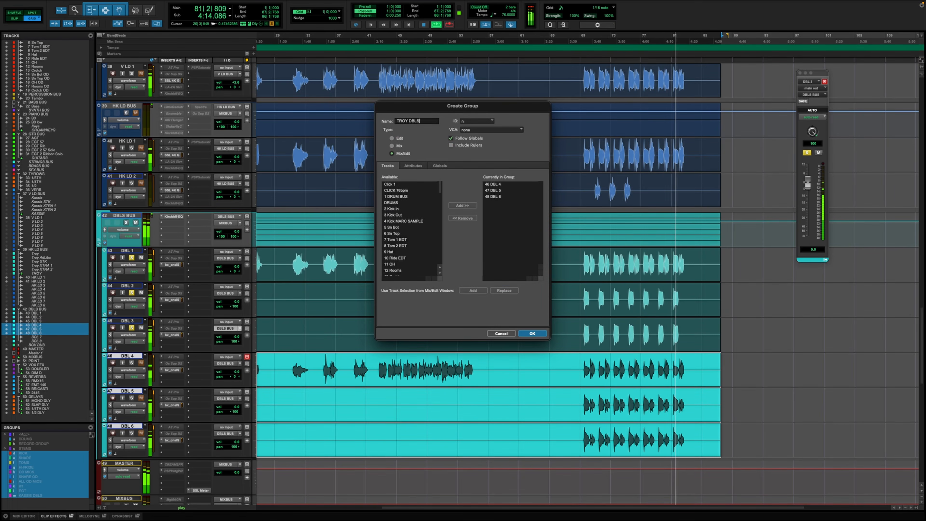
{"action": "key", "text": "Return"}
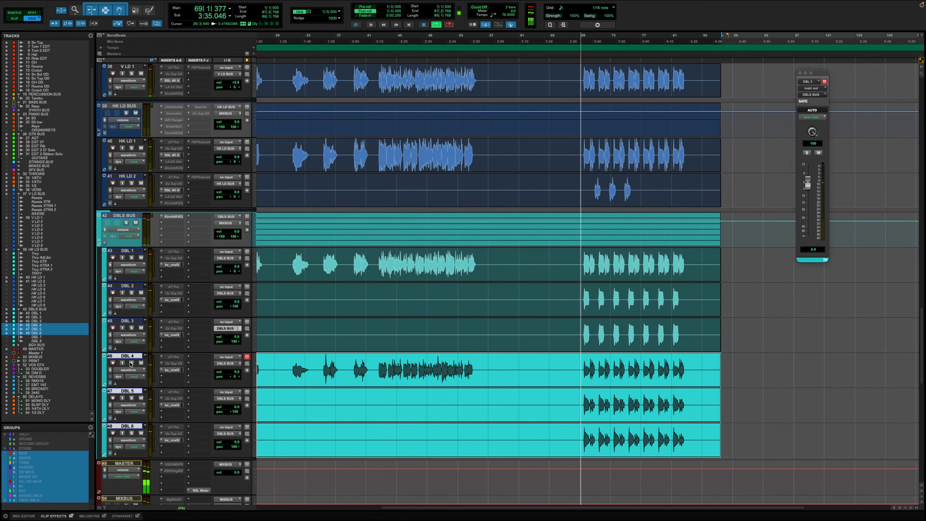
Solo the double tracks and create a Mix/Edit group named ALL DBLS from DBL 1, DBL 4, DBL 5 and DBL 6
{"action": "left_click", "coordinate": [130, 363]}
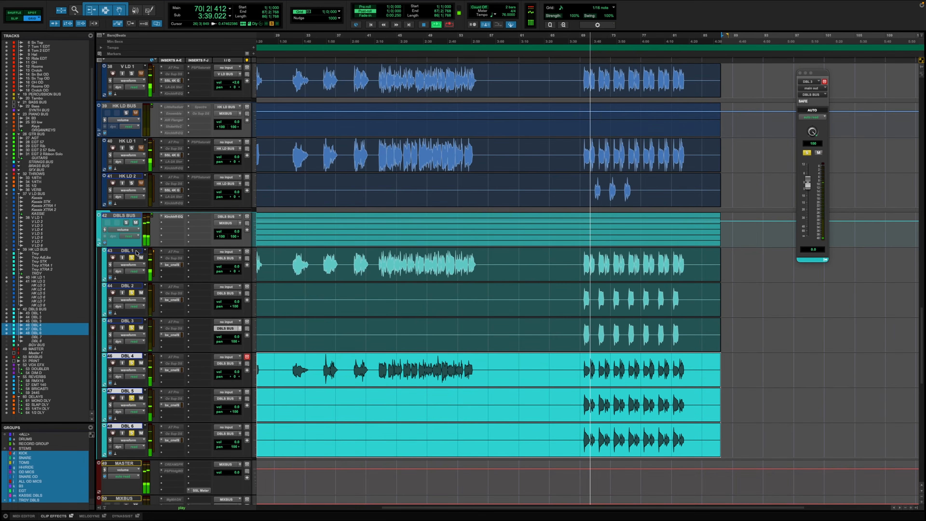
{"action": "left_click", "coordinate": [124, 251], "text": "super"}
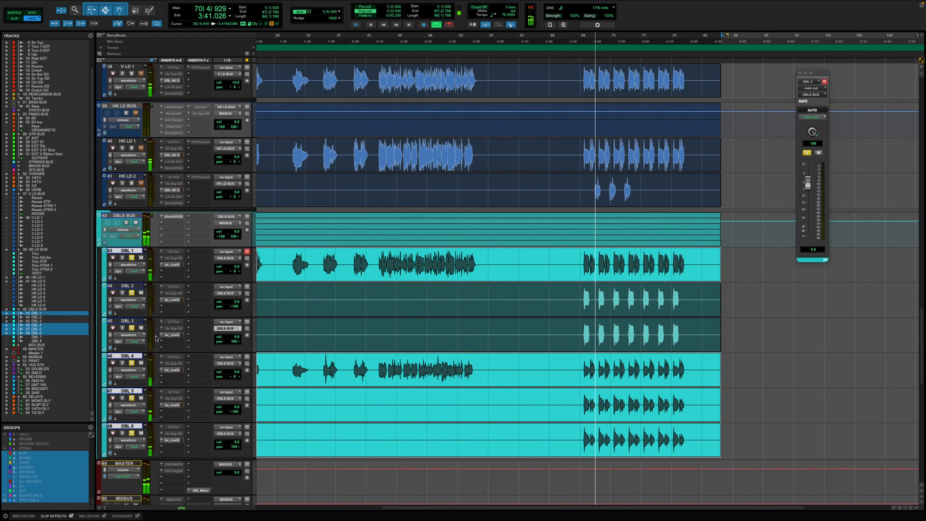
{"action": "key", "text": "super+g"}
{"action": "type", "text": "A"}
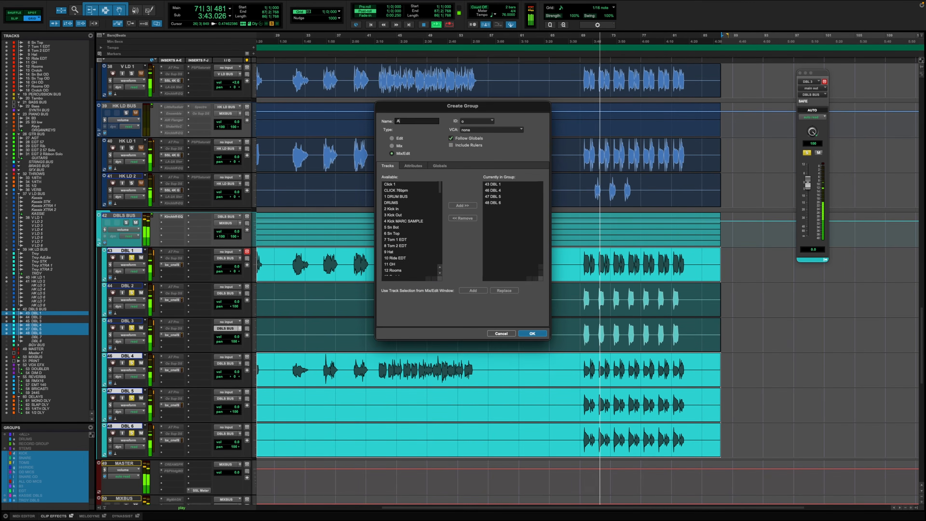
{"action": "type", "text": "L"}
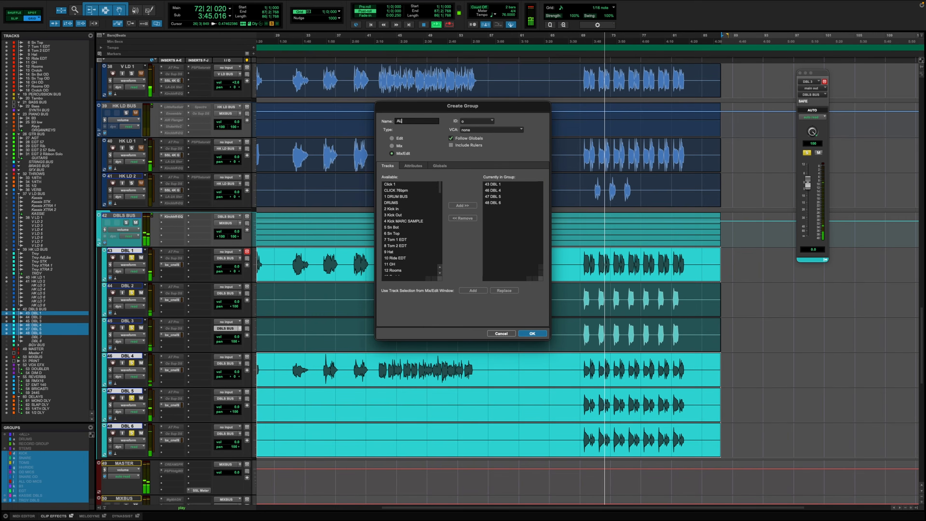
{"action": "type", "text": "L DBLS"}
{"action": "key", "text": "Return"}
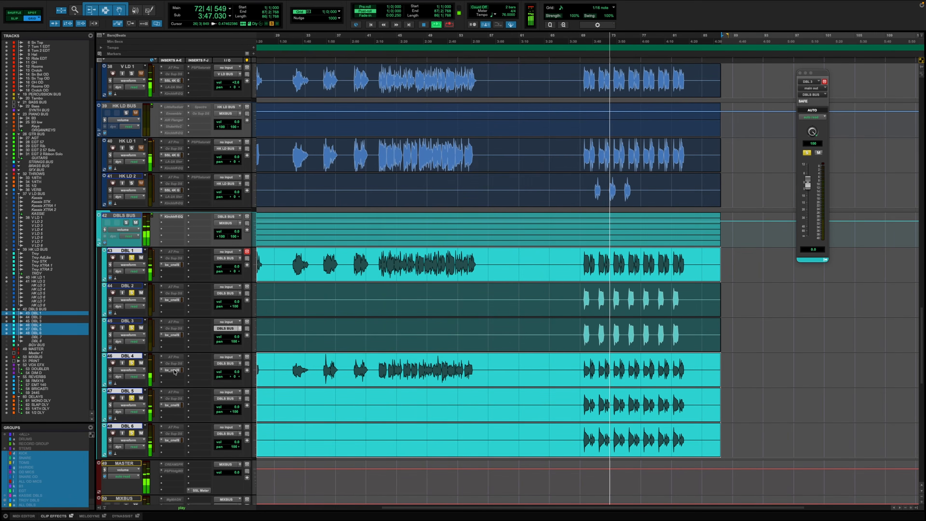
Unsolo the doubles and lower all DBL volumes together to about -7.3 while playing the full mix from bar 70
{"action": "left_click", "coordinate": [134, 258]}
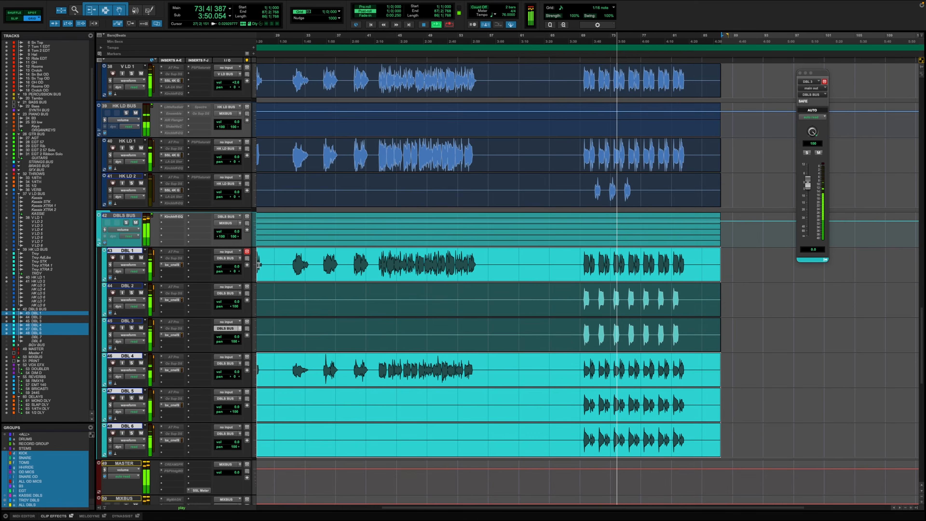
{"action": "left_click", "coordinate": [240, 258]}
{"action": "left_click_drag", "start_coordinate": [808, 183], "coordinate": [809, 190]}
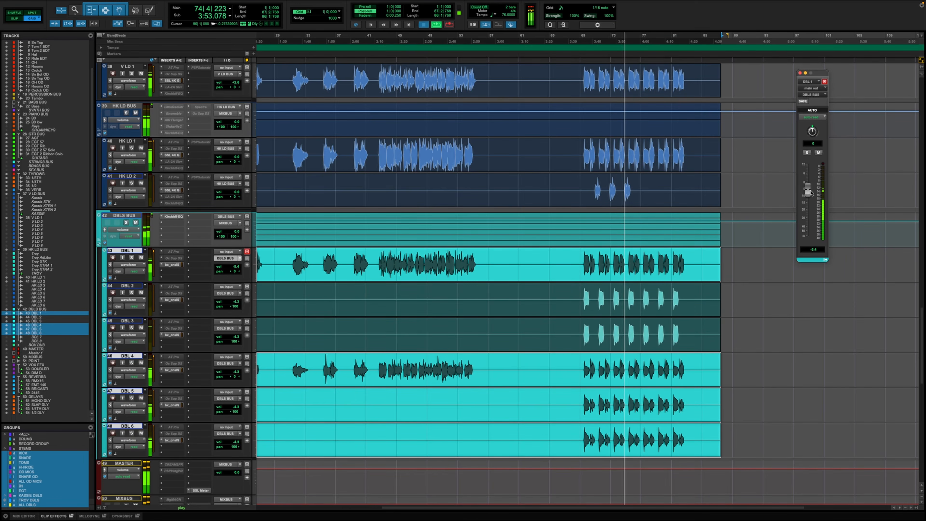
{"action": "left_click", "coordinate": [587, 257]}
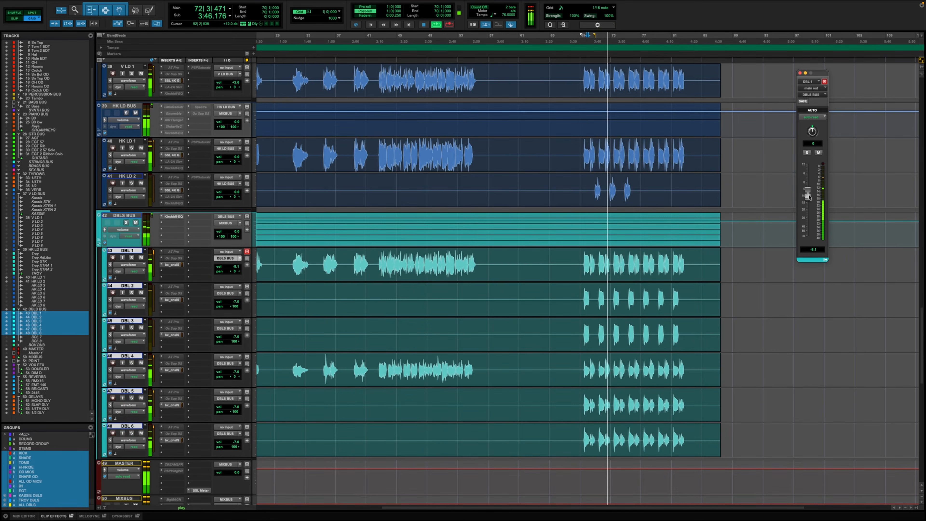
Stop playback and look over the session's tracks from the drums down to the vocal doubles and mix bus
{"action": "scroll", "coordinate": [629, 373], "scroll_direction": "down", "scroll_amount": 4}
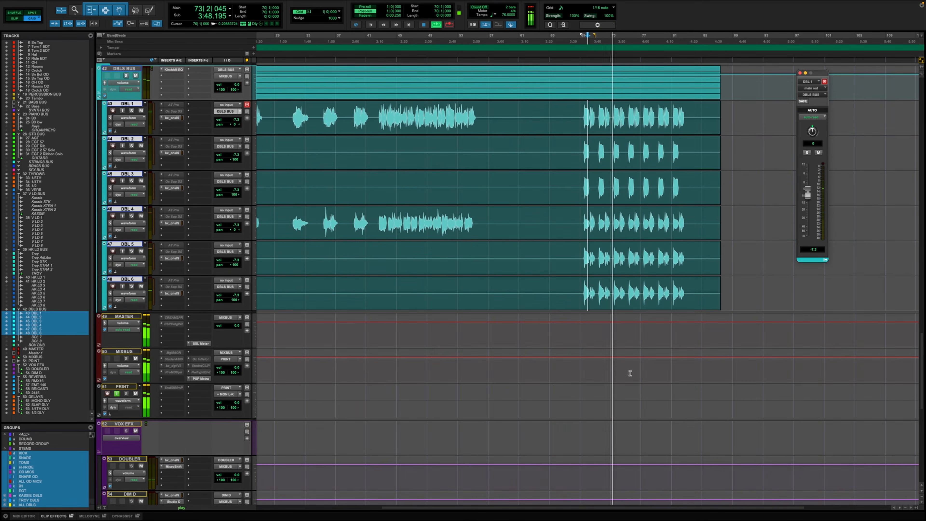
{"action": "scroll", "coordinate": [630, 372], "scroll_direction": "up", "scroll_amount": 15}
{"action": "scroll", "coordinate": [629, 372], "scroll_direction": "up", "scroll_amount": 20}
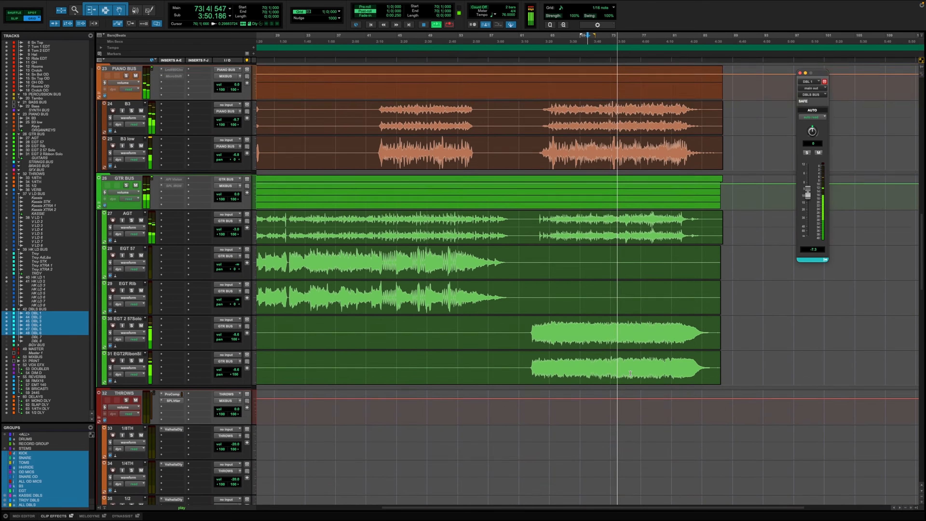
{"action": "scroll", "coordinate": [629, 373], "scroll_direction": "down", "scroll_amount": 16}
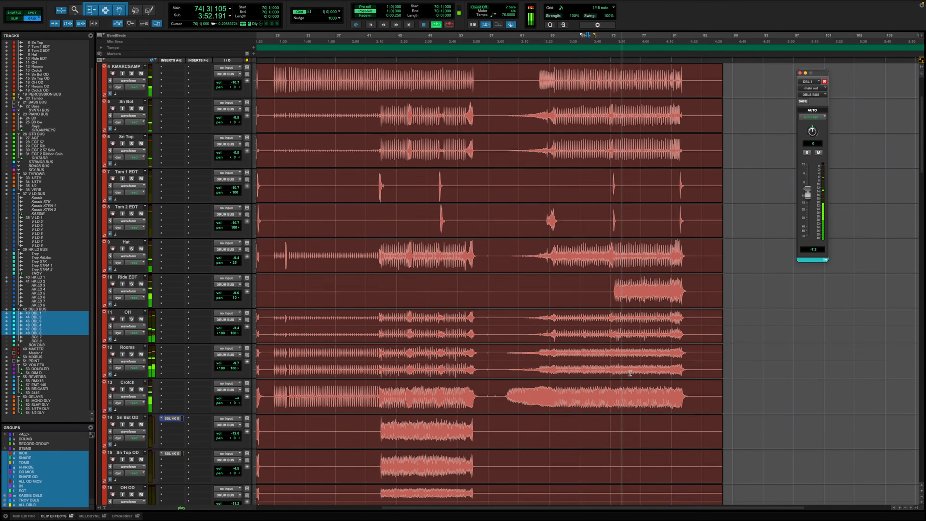
{"action": "key", "text": "space"}
{"action": "scroll", "coordinate": [630, 374], "scroll_direction": "down", "scroll_amount": 15}
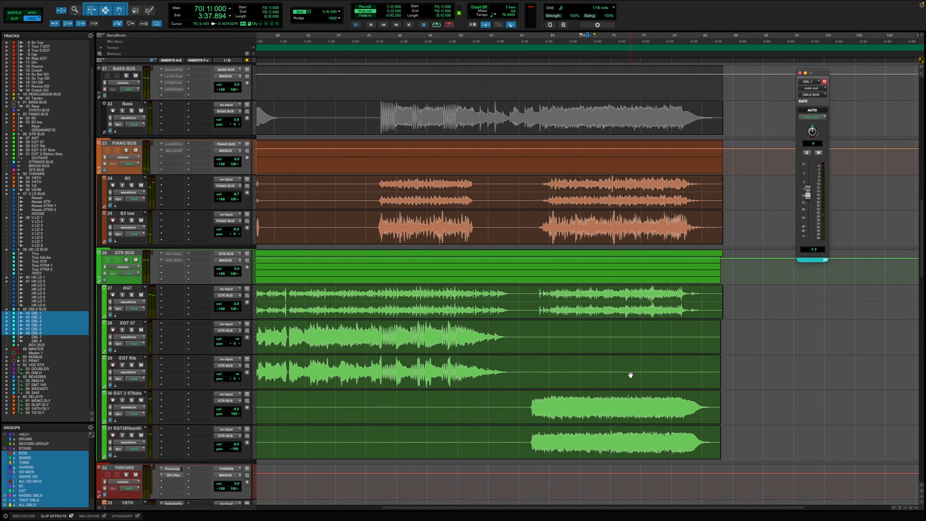
{"action": "scroll", "coordinate": [630, 374], "scroll_direction": "down", "scroll_amount": 7}
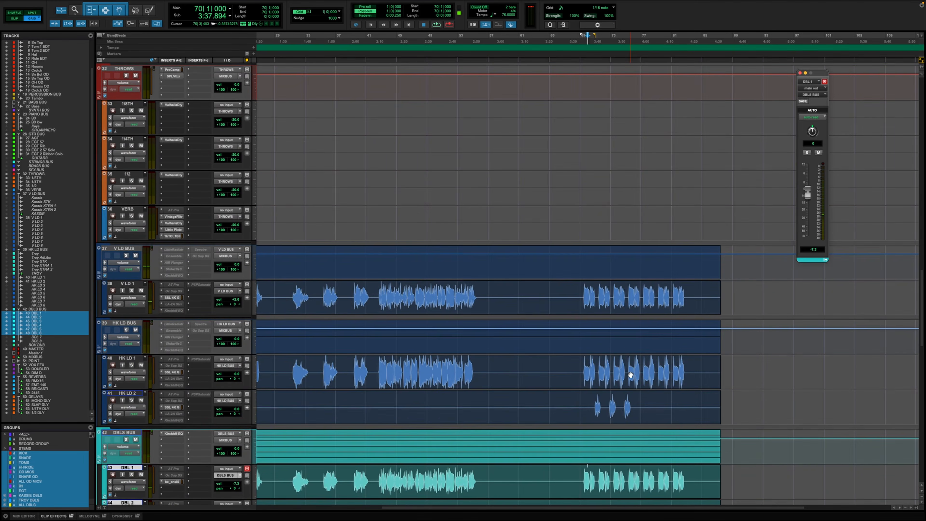
{"action": "scroll", "coordinate": [630, 375], "scroll_direction": "down", "scroll_amount": 5}
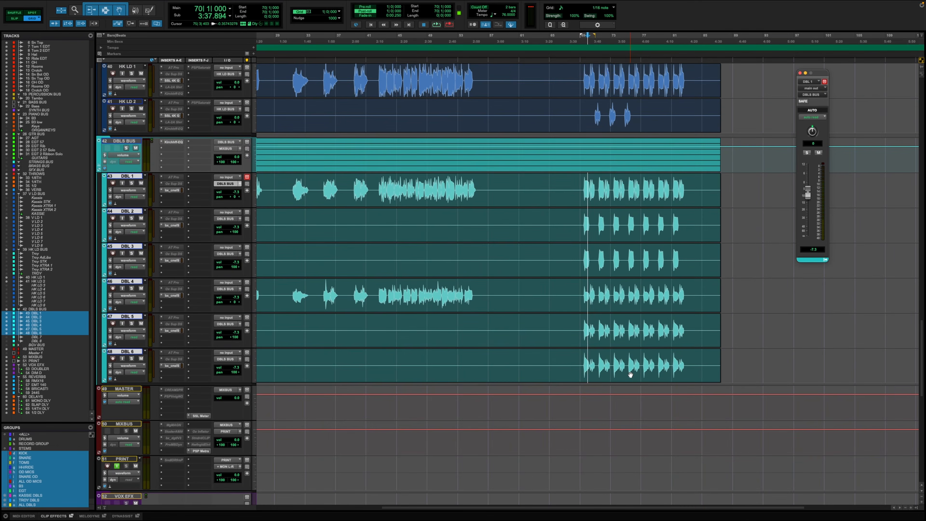
{"action": "scroll", "coordinate": [630, 374], "scroll_direction": "up", "scroll_amount": 20}
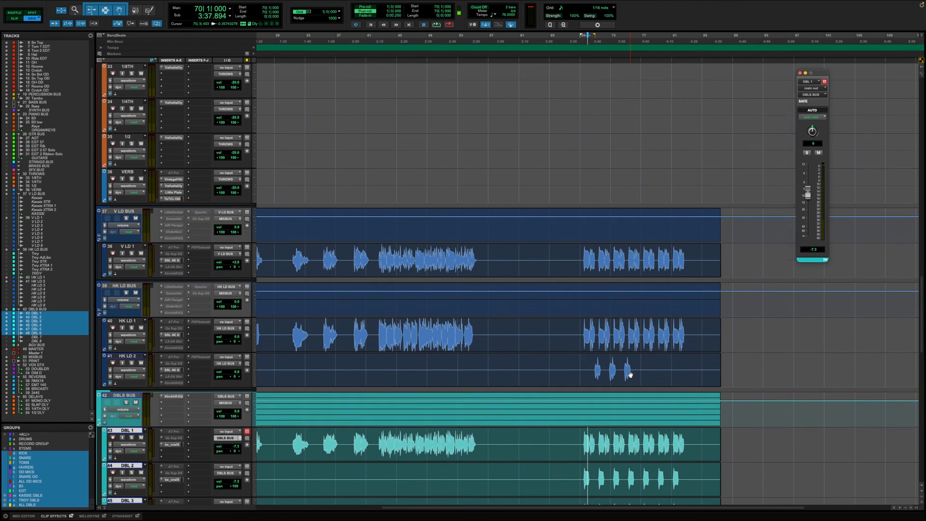
{"action": "scroll", "coordinate": [630, 374], "scroll_direction": "up", "scroll_amount": 6}
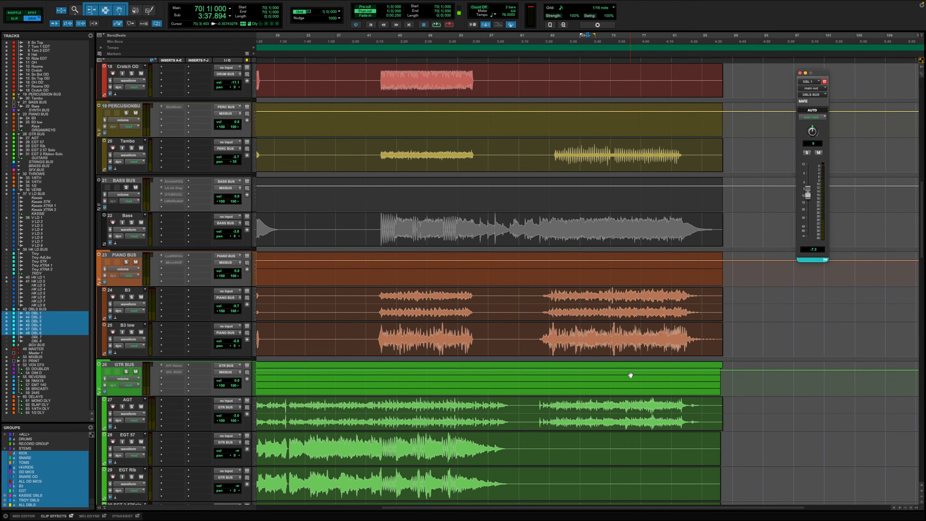
Suspend the track groups and pan EGT 57 hard left and EGT Rib hard right
{"action": "scroll", "coordinate": [630, 374], "scroll_direction": "down", "scroll_amount": 3}
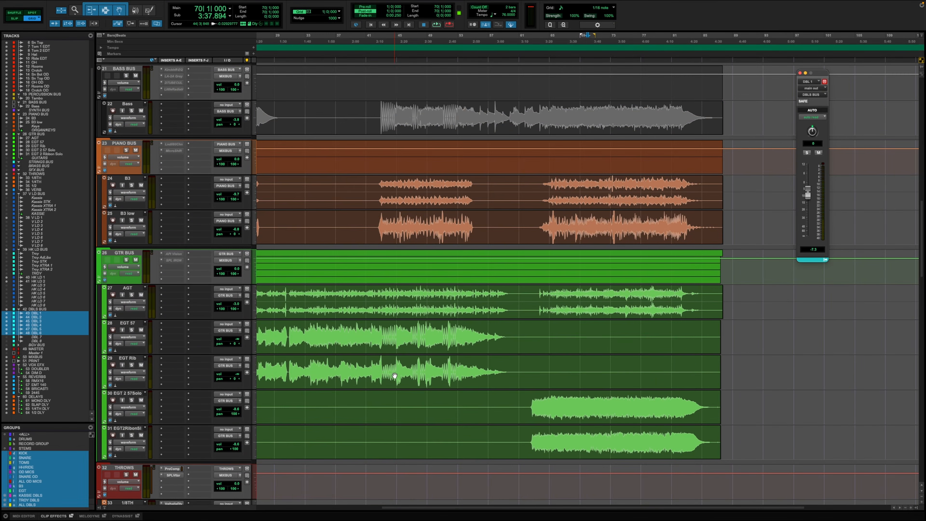
{"action": "scroll", "coordinate": [395, 376], "scroll_direction": "left", "scroll_amount": 10}
{"action": "left_click", "coordinate": [304, 331]}
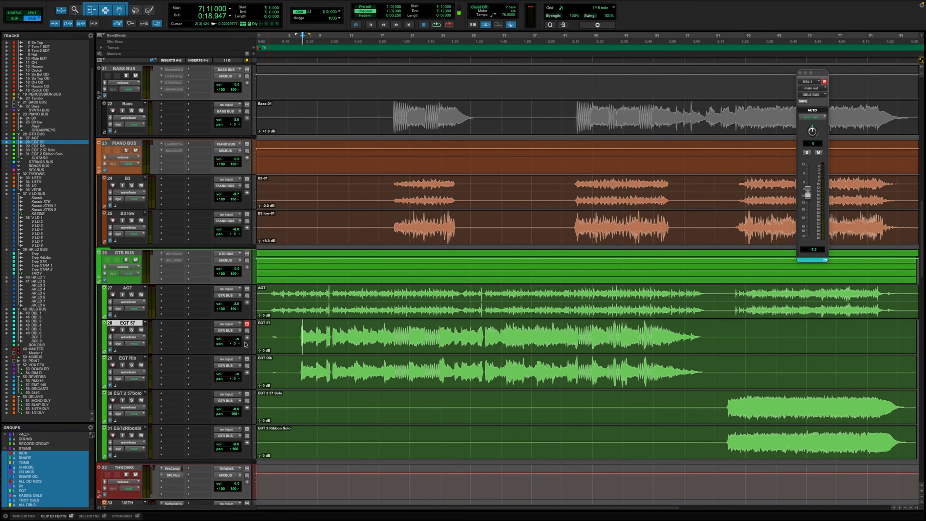
{"action": "key", "text": "shift+super+g"}
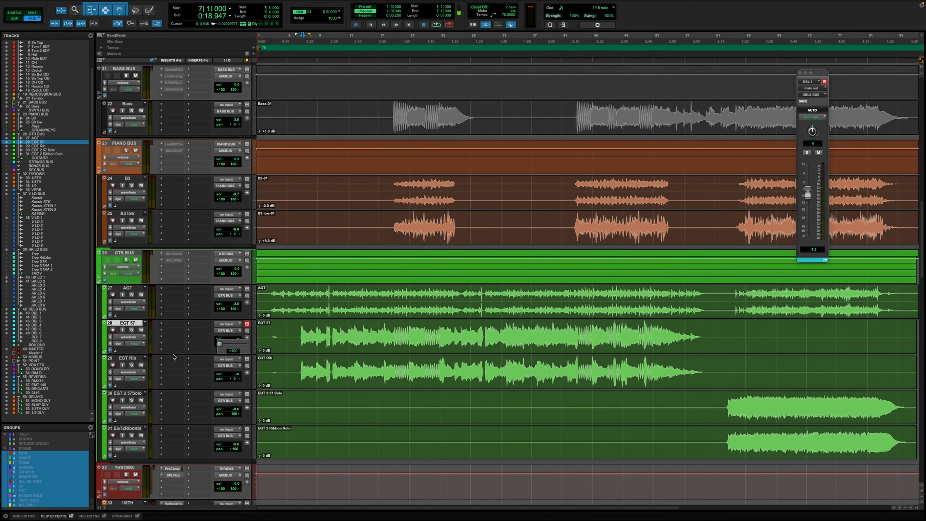
{"action": "left_click_drag", "start_coordinate": [173, 356], "coordinate": [173, 357]}
{"action": "left_click_drag", "start_coordinate": [236, 379], "coordinate": [286, 381]}
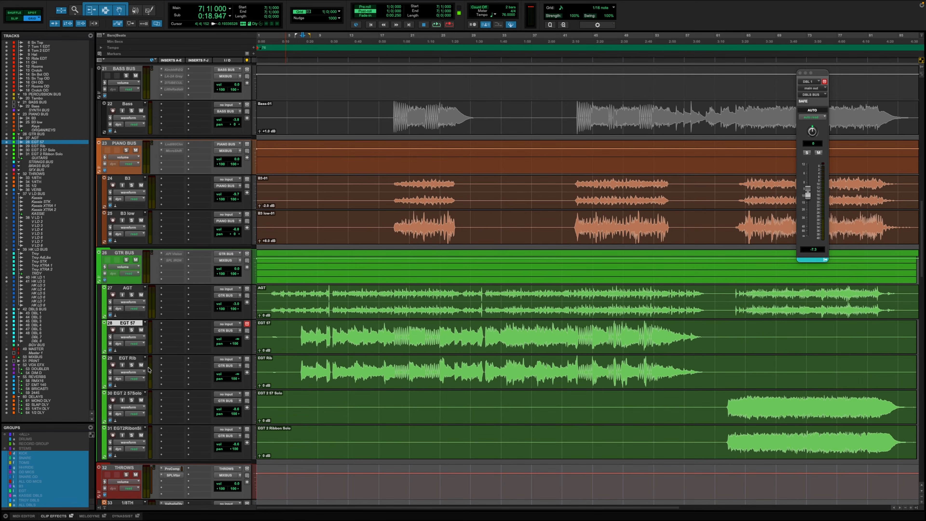
Create a Mix/Edit group named EGT 2 from the EGT 57 and EGT Rib tracks
{"action": "left_click", "coordinate": [135, 361], "text": "shift"}
{"action": "key", "text": "super+g"}
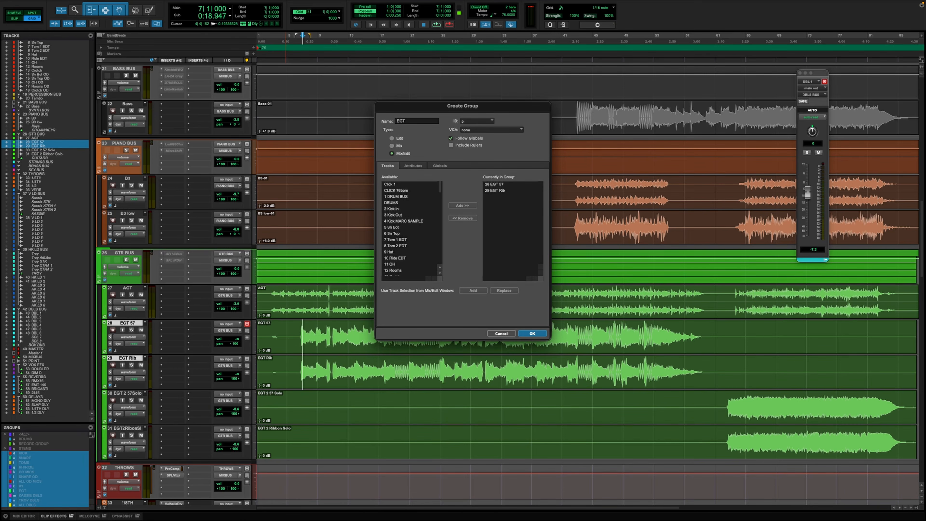
{"action": "type", "text": "EGT 2"}
{"action": "key", "text": "Return"}
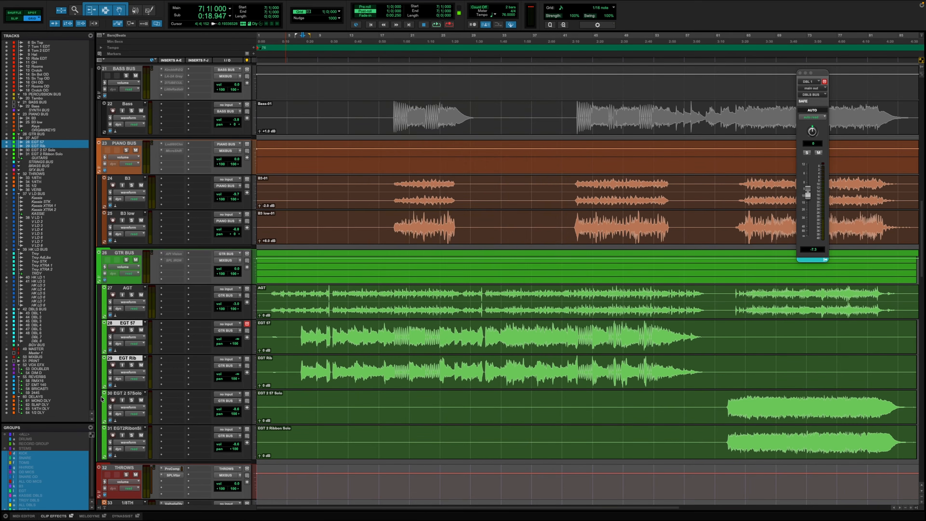
Enlarge the group list, make EGT 2 the only active group and move it directly below EGT
{"action": "scroll", "coordinate": [102, 399], "scroll_direction": "down", "scroll_amount": 3}
{"action": "left_click_drag", "start_coordinate": [23, 422], "coordinate": [29, 350]}
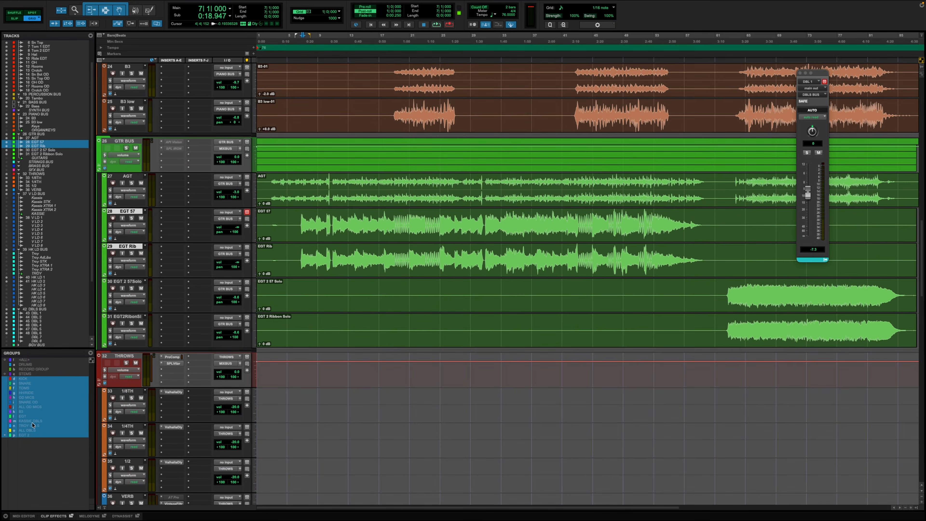
{"action": "left_click", "coordinate": [27, 436]}
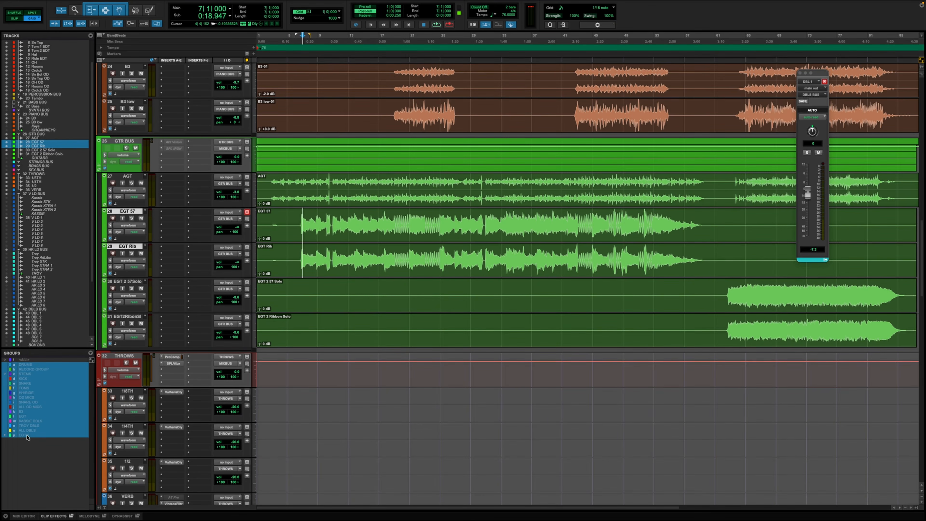
{"action": "left_click", "coordinate": [27, 437]}
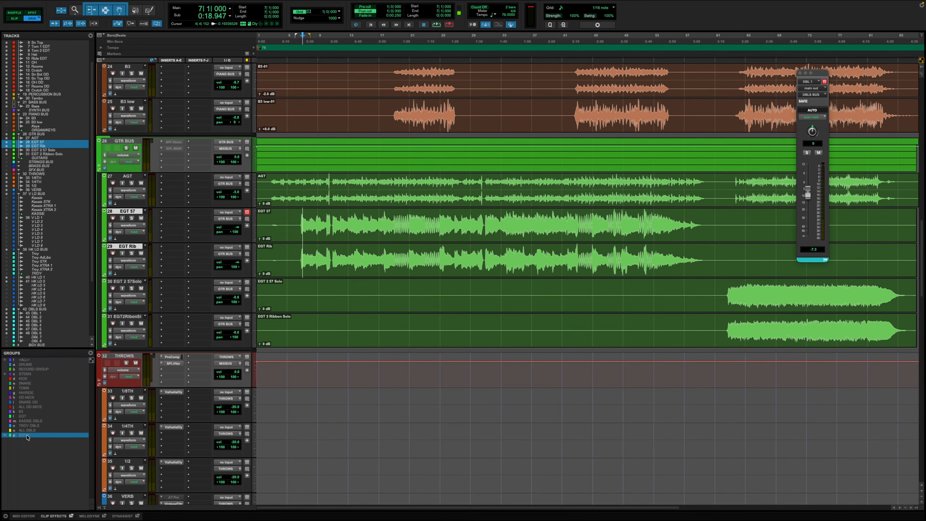
{"action": "right_click", "coordinate": [26, 436]}
{"action": "left_click", "coordinate": [1, 448]}
{"action": "left_click_drag", "start_coordinate": [5, 411], "coordinate": [86, 424]}
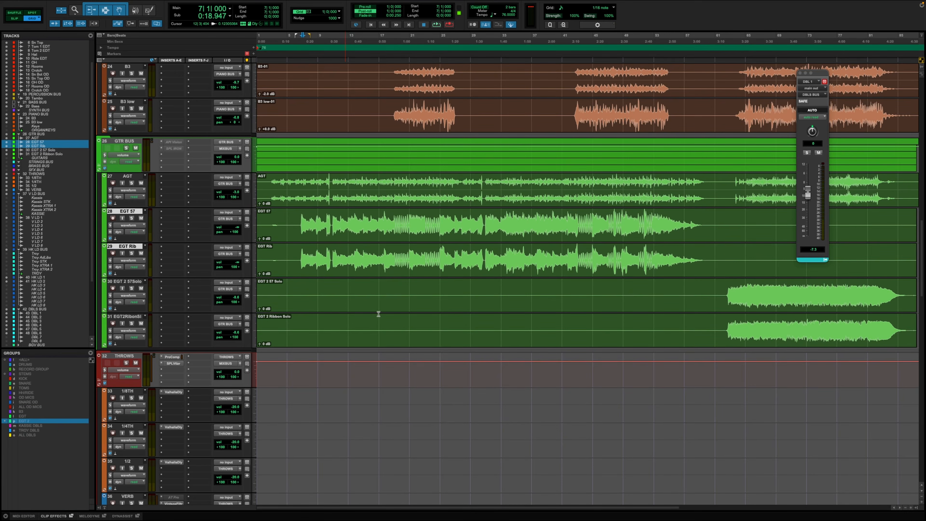
Select the full EGT 57 and EGT Rib clips, play the song and lower their clip gain to -1.0 dB
{"action": "left_click", "coordinate": [459, 276]}
{"action": "left_click", "coordinate": [445, 230], "text": "shift"}
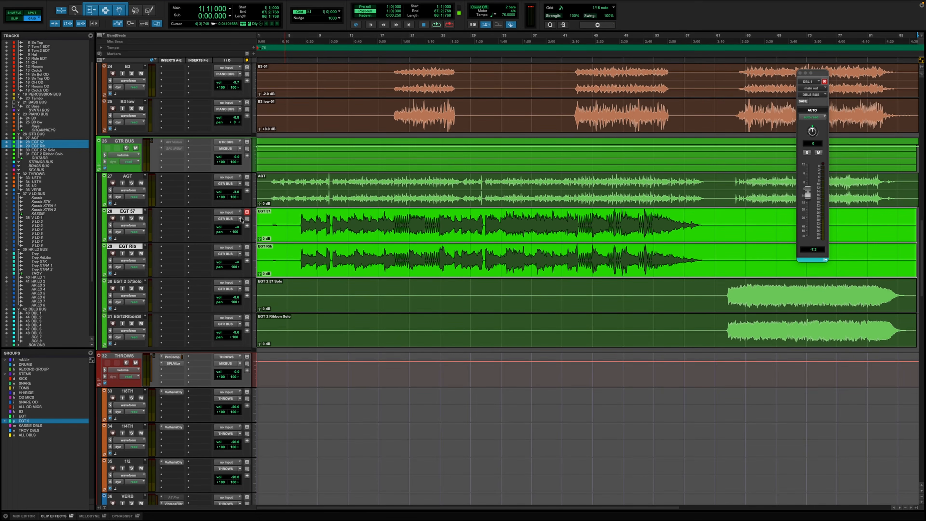
{"action": "left_click_drag", "start_coordinate": [341, 217], "coordinate": [440, 221]}
{"action": "left_click_drag", "start_coordinate": [509, 221], "coordinate": [570, 229]}
{"action": "key", "text": "space"}
{"action": "double_click", "coordinate": [566, 232]}
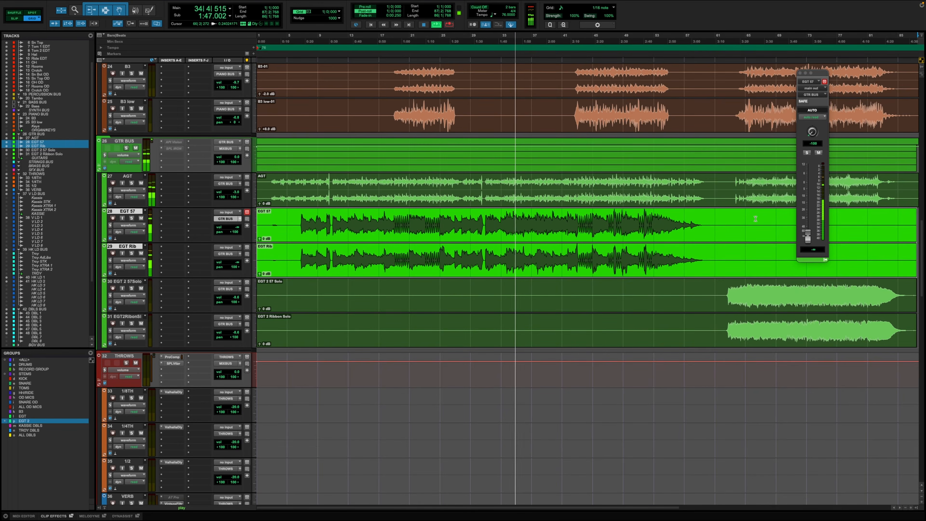
{"action": "key", "text": "ctrl+shift+Down"}
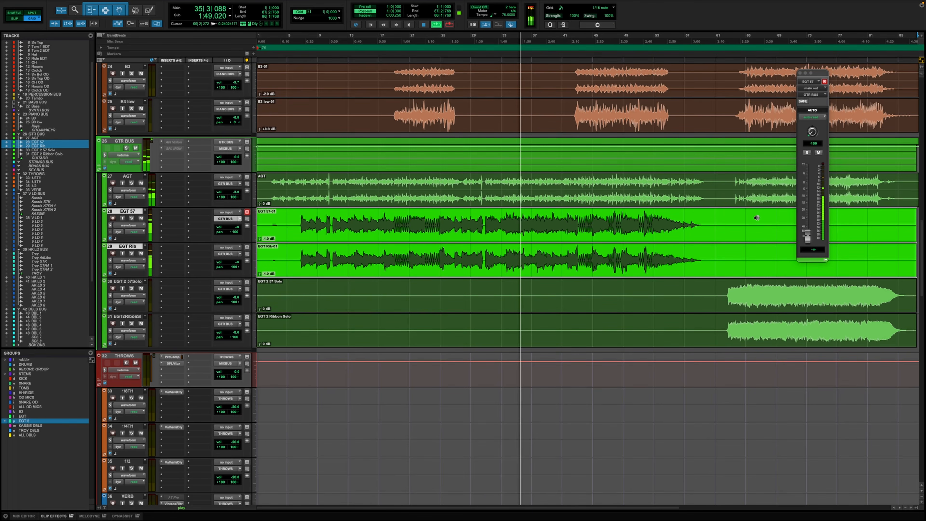
Bring the grouped EGT 57 and EGT Rib volumes up to about -4.9 during playback, and stop the song
{"action": "left_click", "coordinate": [808, 236], "text": "alt"}
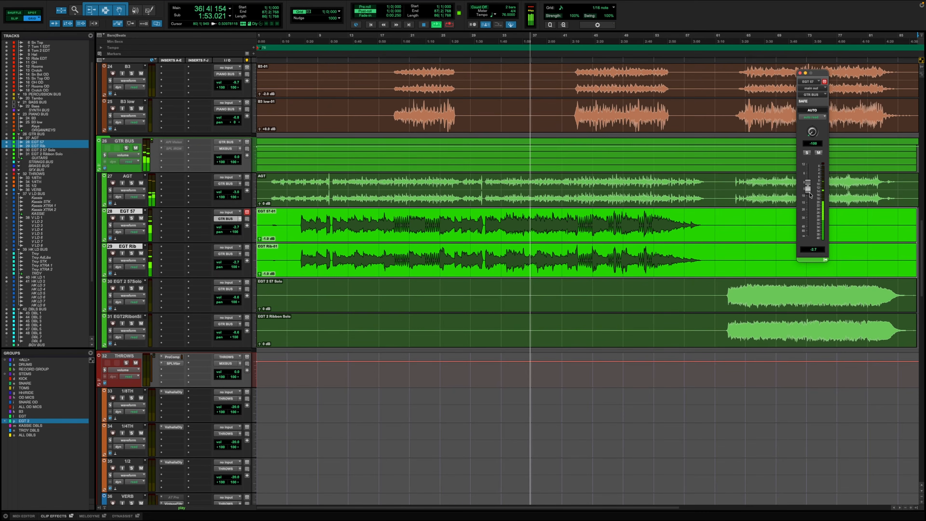
{"action": "left_click_drag", "start_coordinate": [809, 194], "coordinate": [809, 196]}
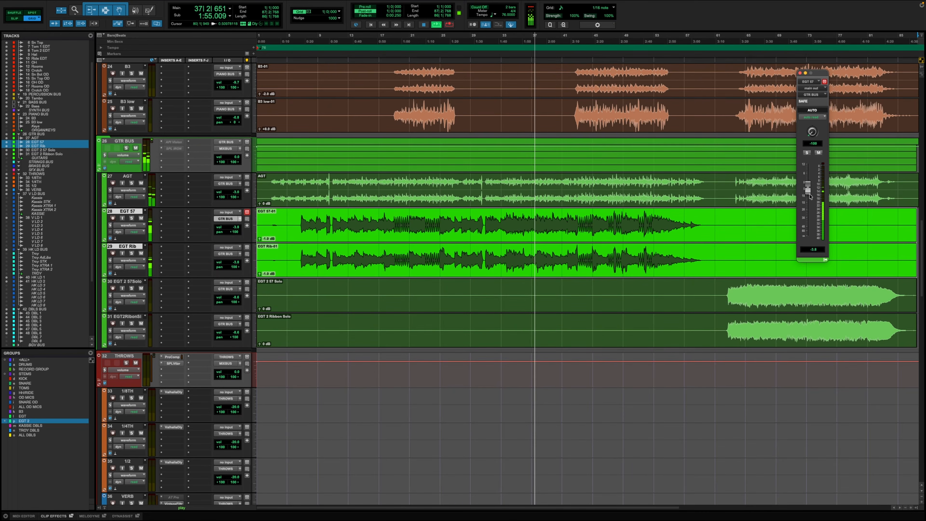
{"action": "left_click_drag", "start_coordinate": [809, 190], "coordinate": [809, 192]}
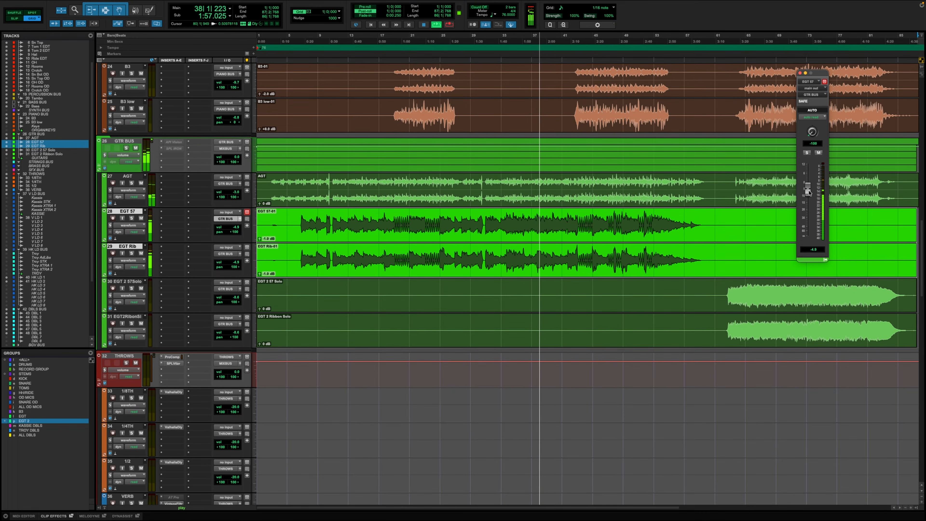
{"action": "key", "text": "space"}
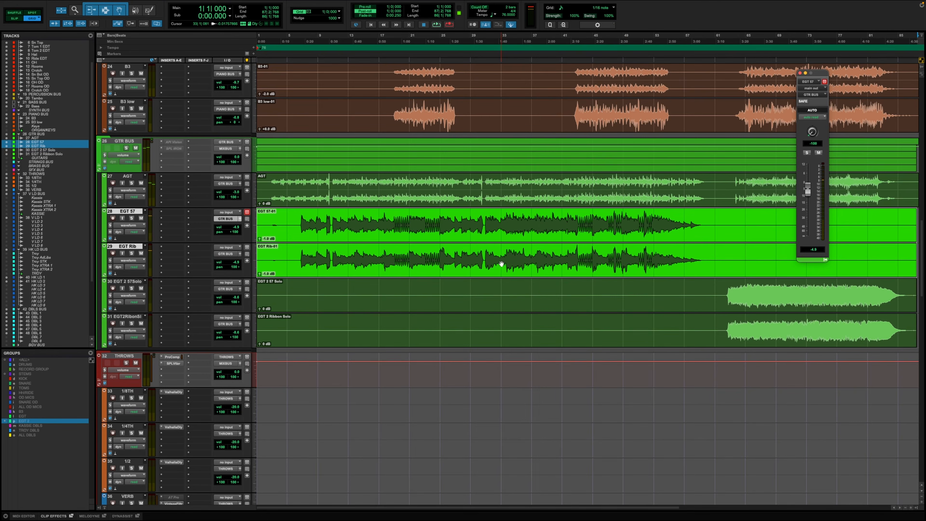
Look over the session's tracks from the bass and guitars down to the vocal doubles, with the whole song length in view
{"action": "scroll", "coordinate": [501, 264], "scroll_direction": "up", "scroll_amount": 6}
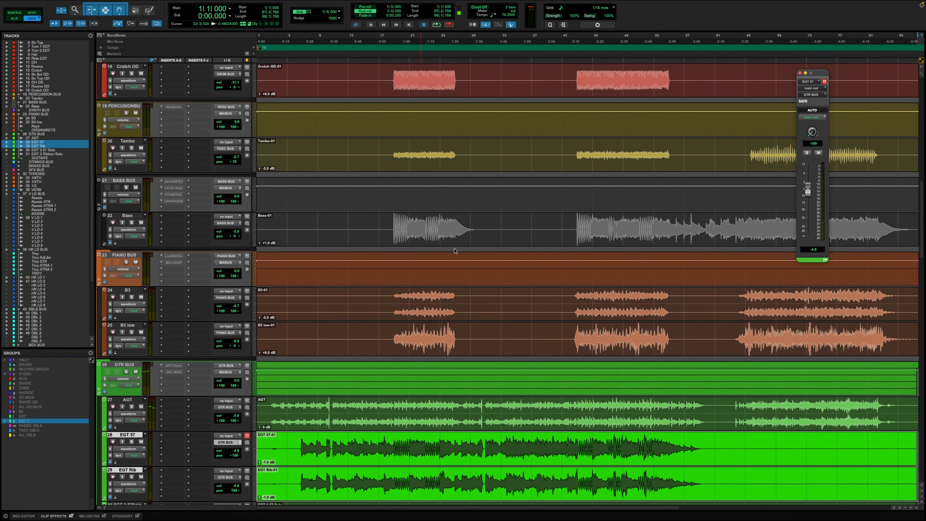
{"action": "key", "text": "space"}
{"action": "key", "text": "space"}
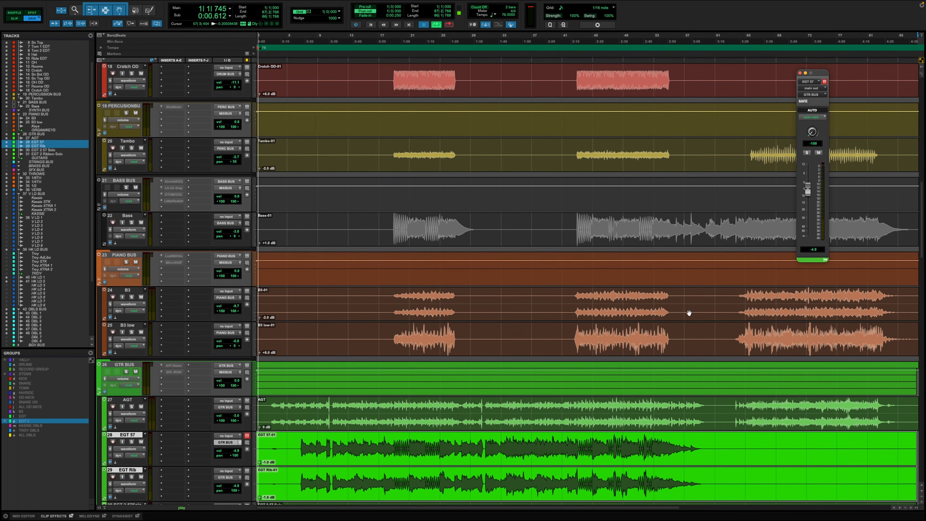
{"action": "scroll", "coordinate": [688, 313], "scroll_direction": "down", "scroll_amount": 3}
{"action": "key", "text": "r"}
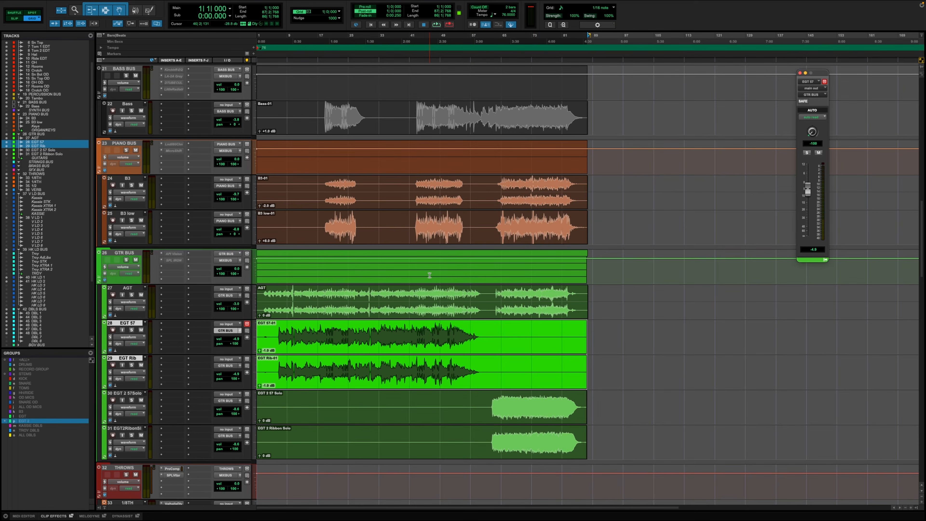
{"action": "scroll", "coordinate": [430, 275], "scroll_direction": "down", "scroll_amount": 15}
{"action": "scroll", "coordinate": [430, 275], "scroll_direction": "up", "scroll_amount": 6}
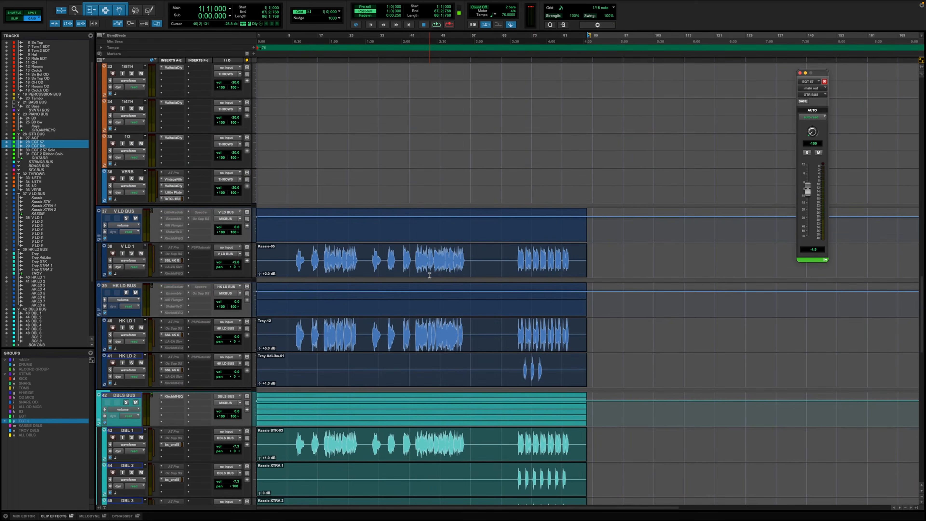
{"action": "scroll", "coordinate": [429, 275], "scroll_direction": "down", "scroll_amount": 4}
{"action": "scroll", "coordinate": [430, 275], "scroll_direction": "up", "scroll_amount": 5}
{"action": "scroll", "coordinate": [430, 275], "scroll_direction": "up", "scroll_amount": 5}
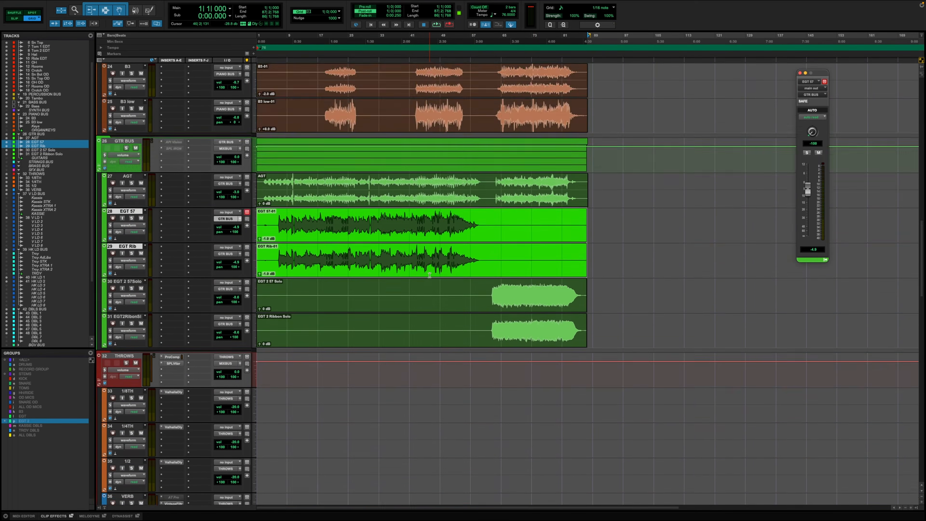
Select the section from bar 63 on both EGT 2 solo tracks and make STEMS the active group instead of EGT 2
{"action": "left_click", "coordinate": [493, 291]}
{"action": "left_click_drag", "start_coordinate": [509, 292], "coordinate": [562, 343]}
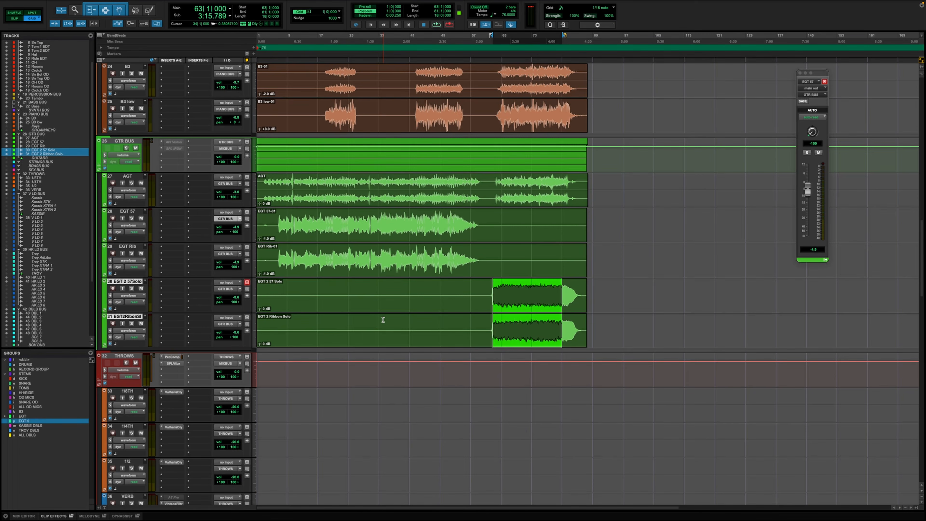
{"action": "left_click", "coordinate": [15, 420]}
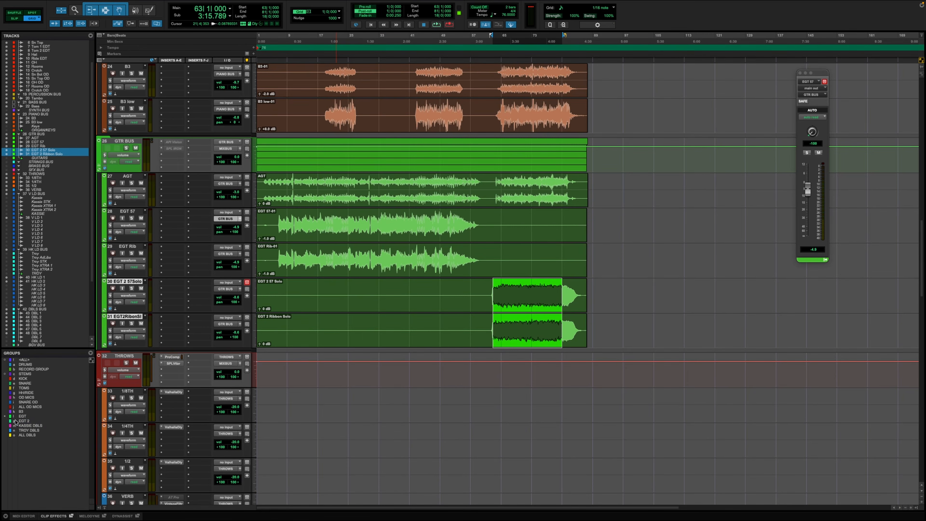
{"action": "left_click", "coordinate": [29, 373]}
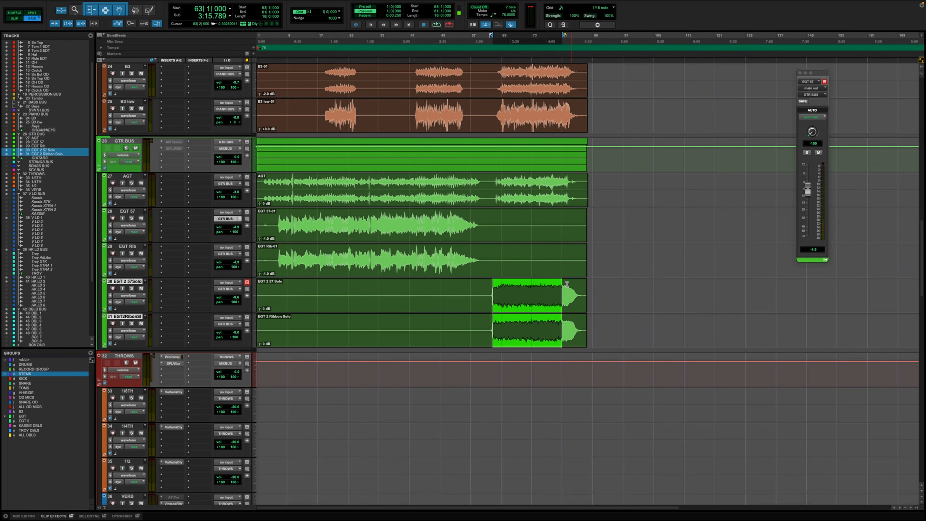
Select the song's final section across all STEMS tracks, starting at bar 74 where the Ride EDT part enters
{"action": "scroll", "coordinate": [568, 291], "scroll_direction": "up", "scroll_amount": 6}
{"action": "scroll", "coordinate": [566, 284], "scroll_direction": "up", "scroll_amount": 1}
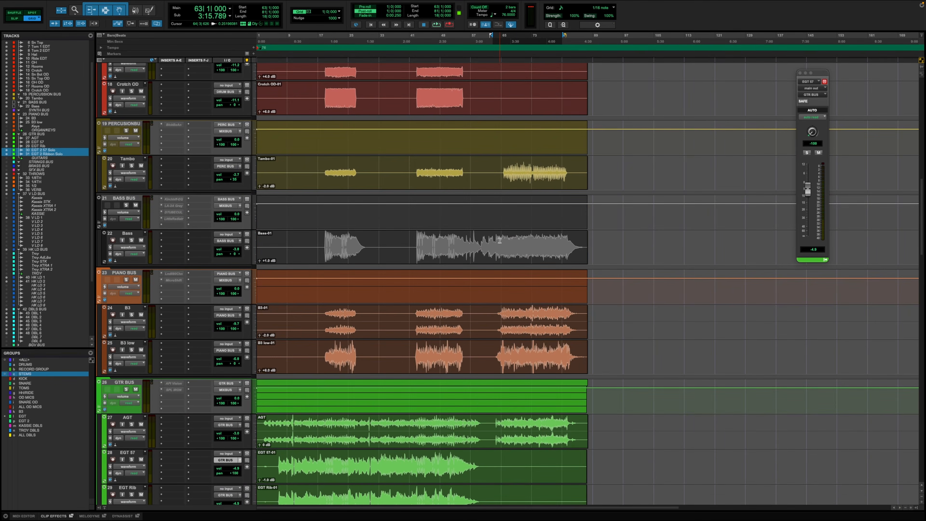
{"action": "left_click_drag", "start_coordinate": [500, 243], "coordinate": [564, 361]}
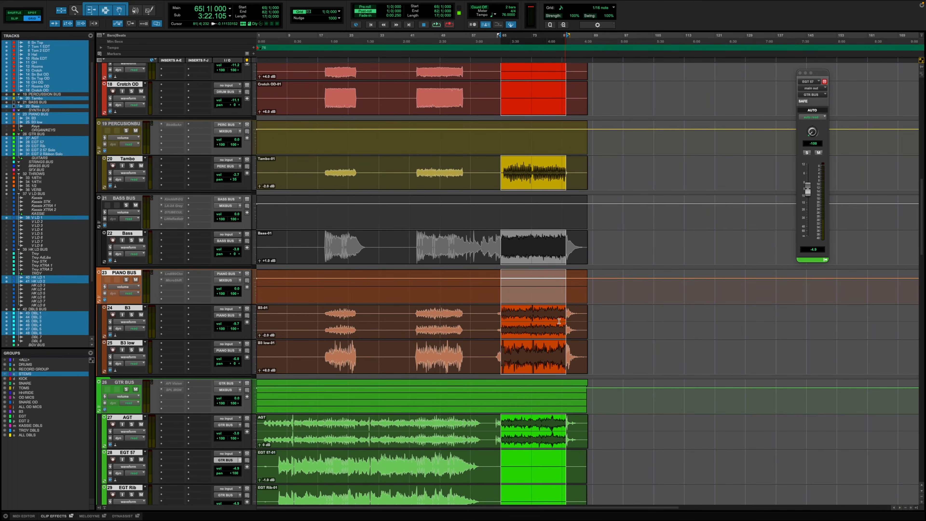
{"action": "scroll", "coordinate": [458, 299], "scroll_direction": "up", "scroll_amount": 7}
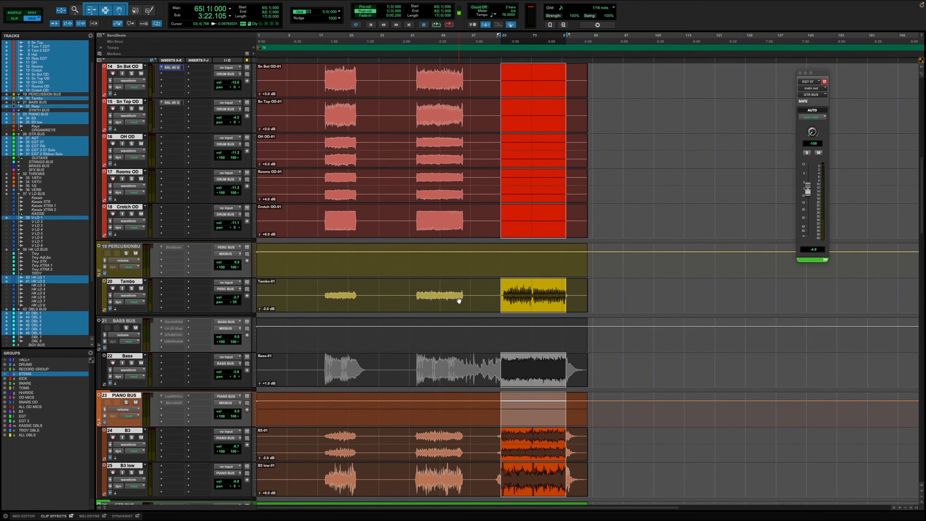
{"action": "scroll", "coordinate": [458, 299], "scroll_direction": "up", "scroll_amount": 20}
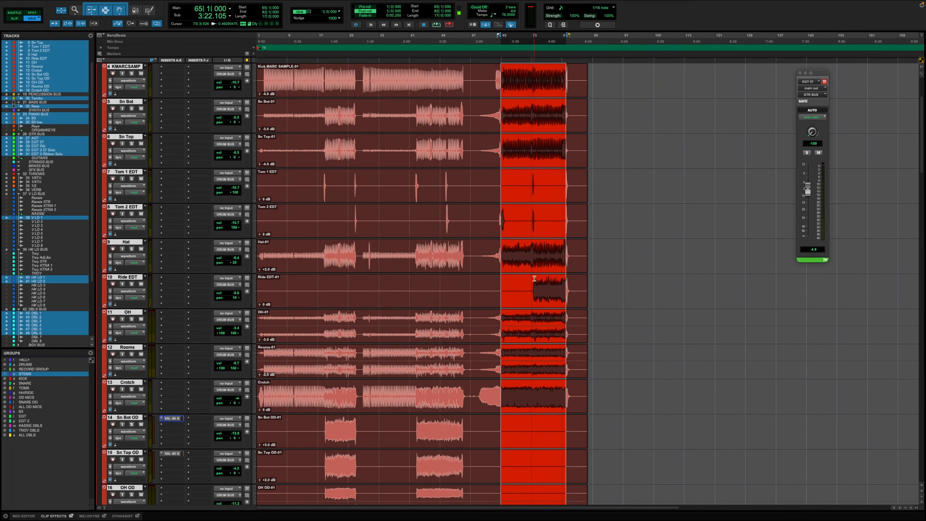
{"action": "left_click", "coordinate": [534, 280], "text": "shift"}
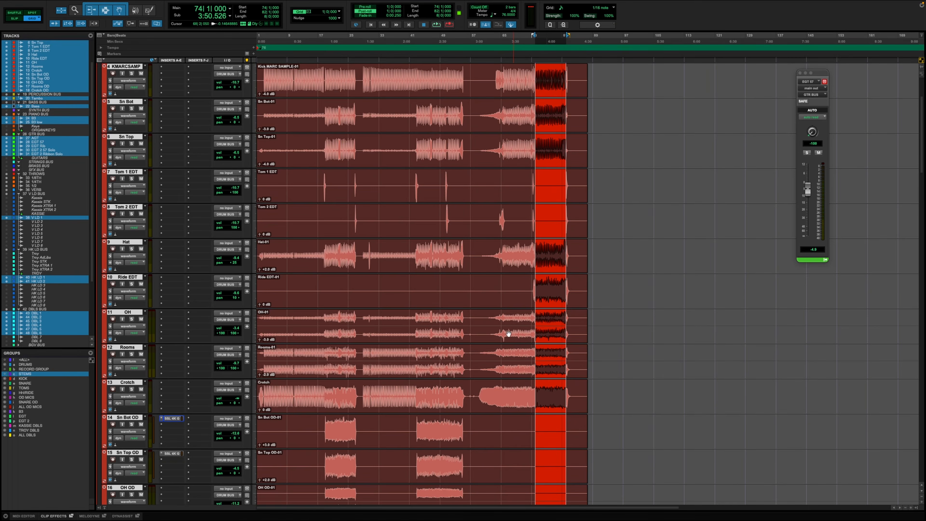
Select the MASTER track and play the full mix from bar 74 to check its level
{"action": "scroll", "coordinate": [509, 334], "scroll_direction": "down", "scroll_amount": 9}
{"action": "scroll", "coordinate": [507, 333], "scroll_direction": "down", "scroll_amount": 4}
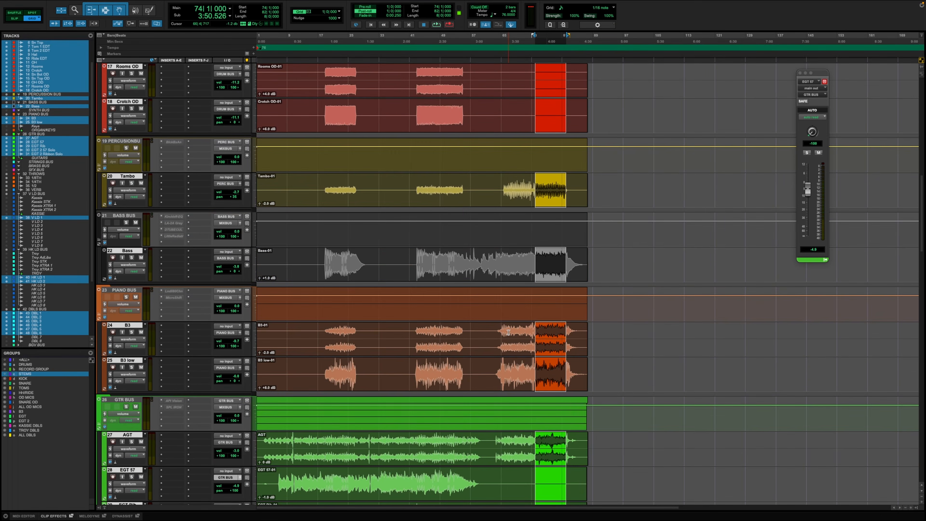
{"action": "scroll", "coordinate": [508, 332], "scroll_direction": "down", "scroll_amount": 14}
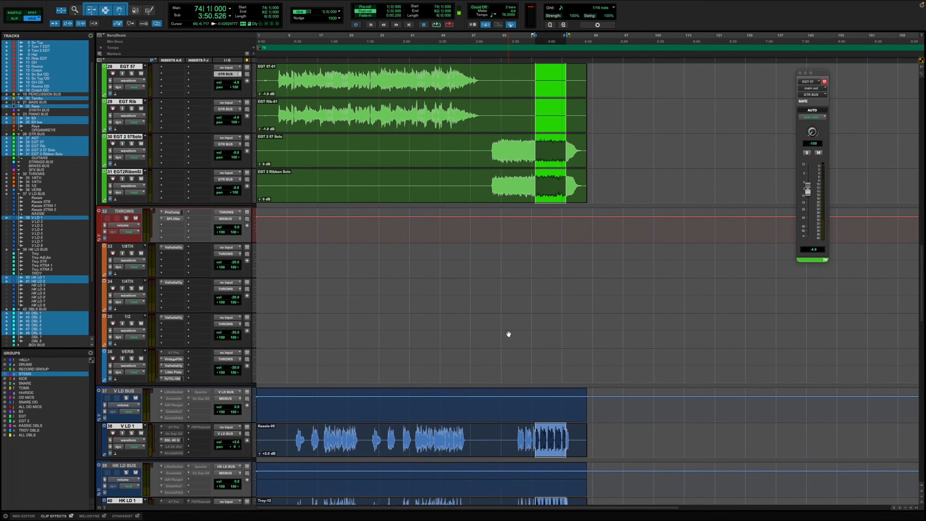
{"action": "scroll", "coordinate": [508, 332], "scroll_direction": "down", "scroll_amount": 10}
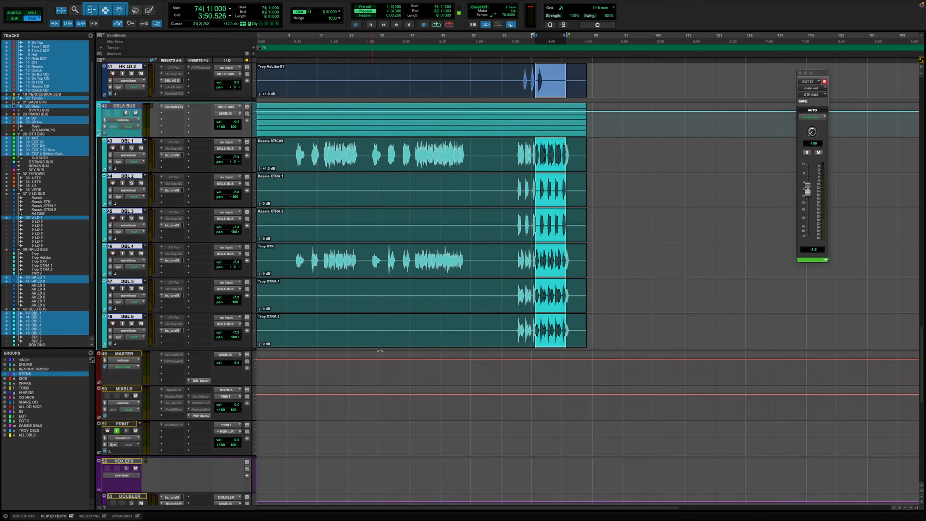
{"action": "left_click", "coordinate": [121, 354]}
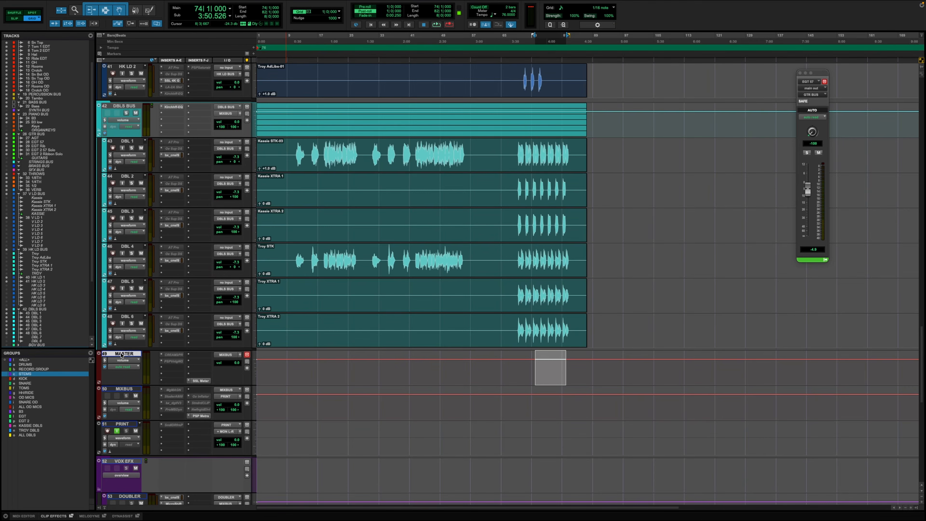
{"action": "key", "text": "space"}
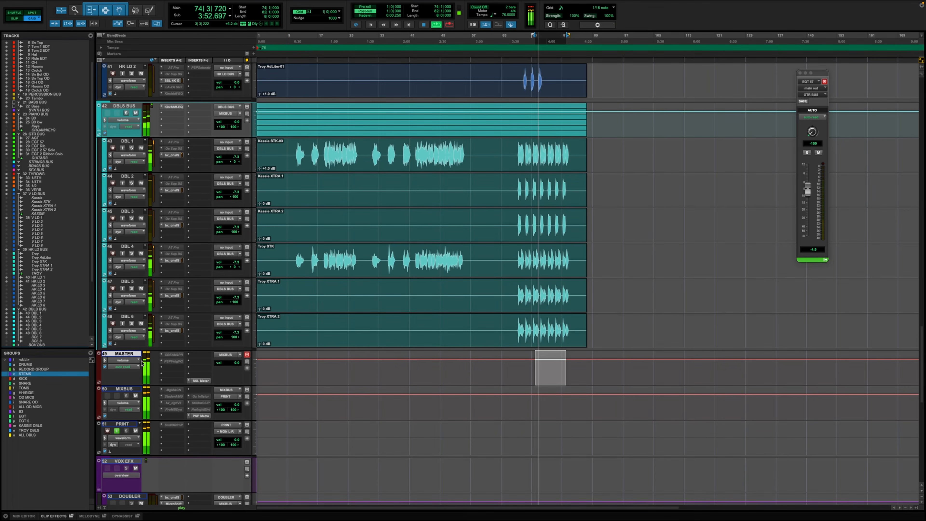
Open the MASTER track's output window and play the full mix from bar 74 to check its level on the large meter
{"action": "key", "text": "space"}
{"action": "left_click", "coordinate": [241, 356]}
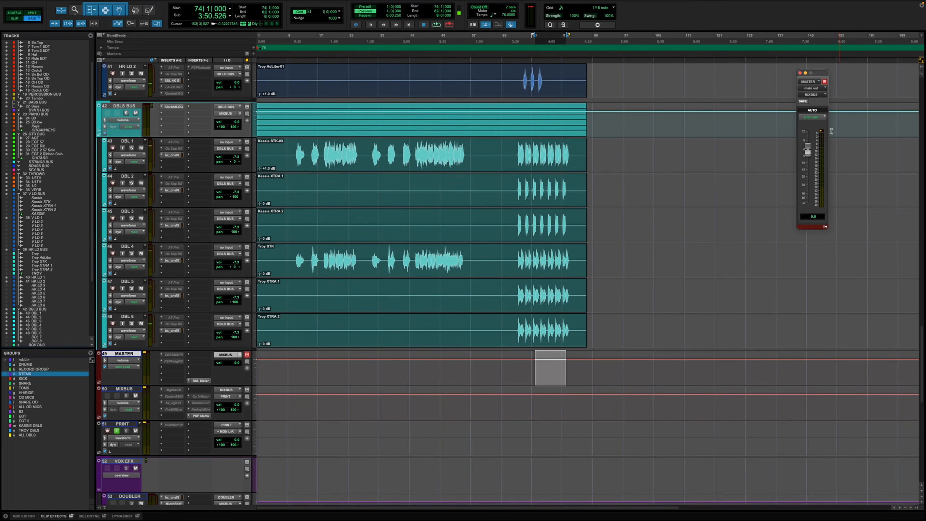
{"action": "left_click_drag", "start_coordinate": [818, 72], "coordinate": [794, 83]}
{"action": "key", "text": "space"}
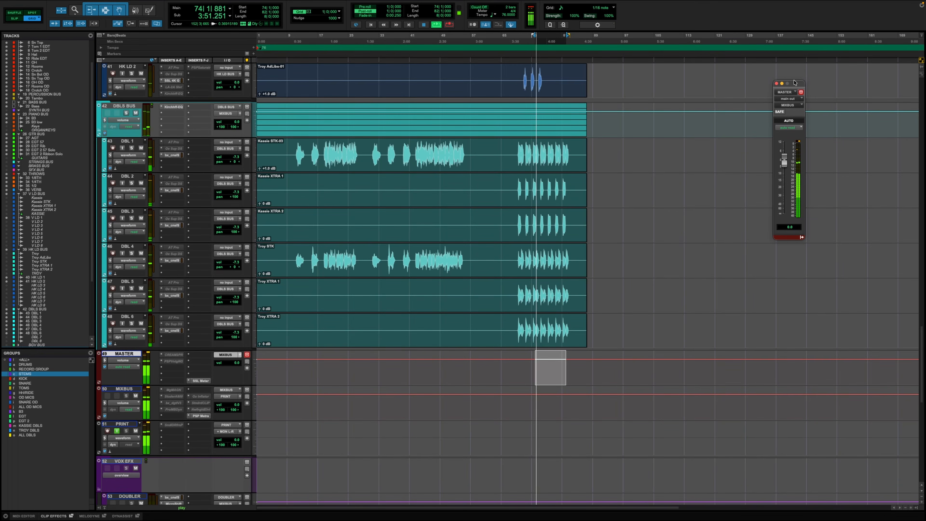
{"action": "key", "text": "space"}
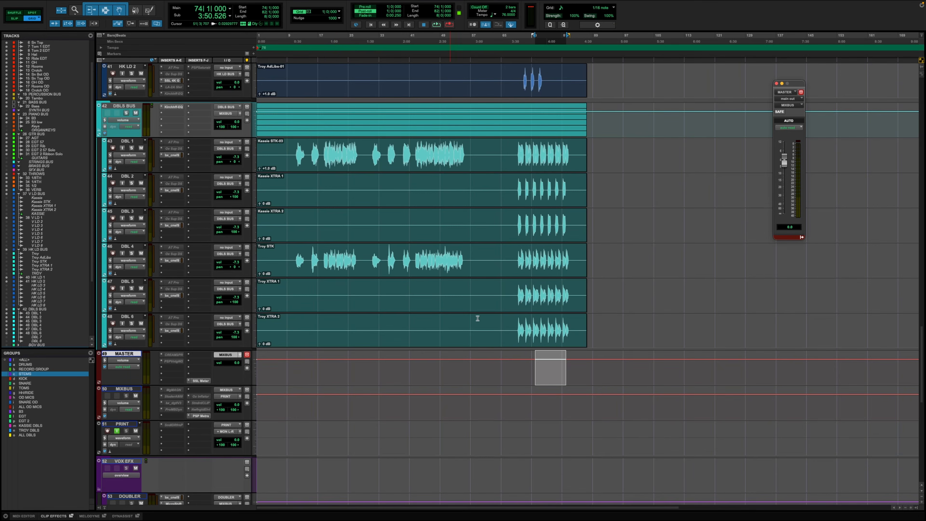
{"action": "left_click_drag", "start_coordinate": [800, 86], "coordinate": [662, 138]}
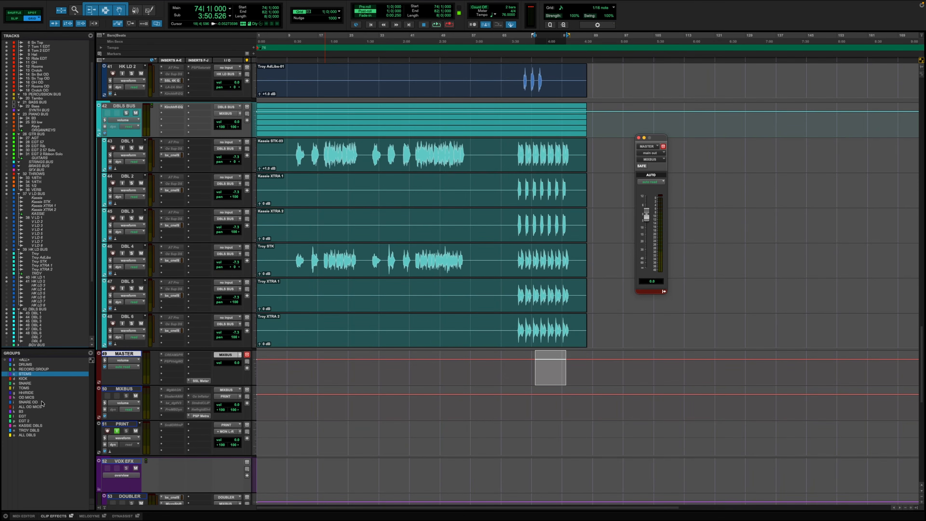
Look over the session's tracks from the overdriven drums and percussion down to the MASTER, MIXBUS and PRINT tracks
{"action": "scroll", "coordinate": [202, 292], "scroll_direction": "up", "scroll_amount": 5}
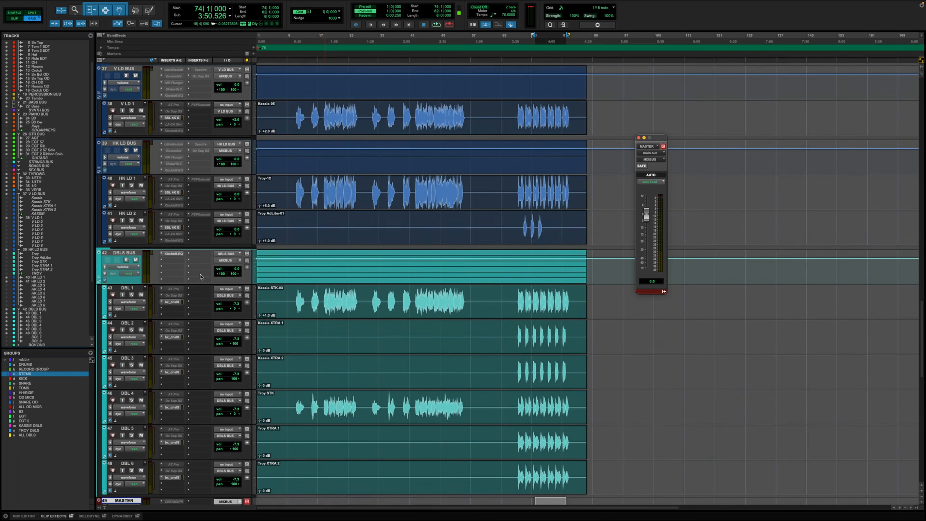
{"action": "scroll", "coordinate": [200, 276], "scroll_direction": "up", "scroll_amount": 20}
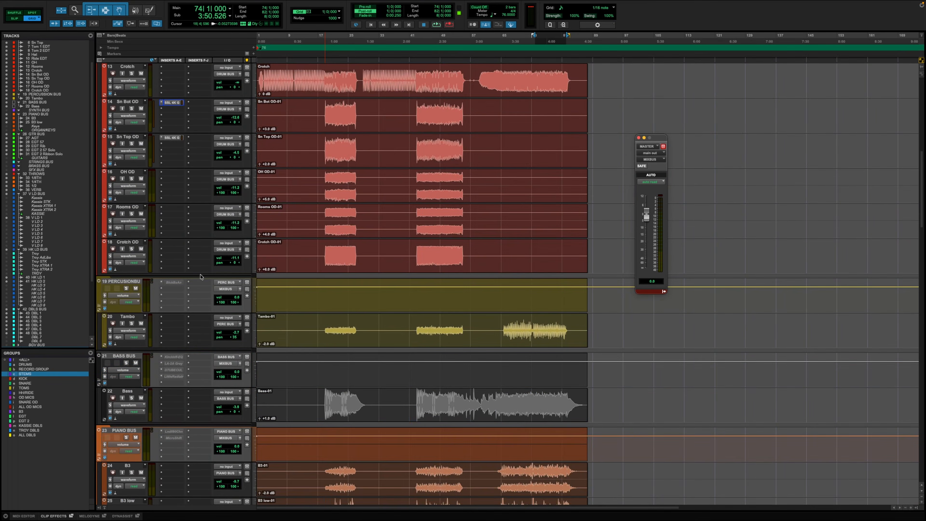
{"action": "scroll", "coordinate": [200, 277], "scroll_direction": "down", "scroll_amount": 20}
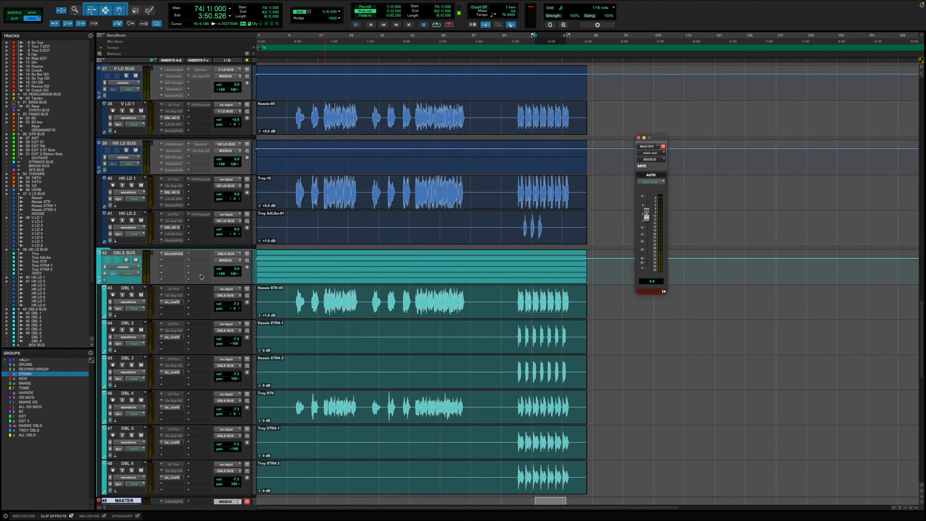
{"action": "scroll", "coordinate": [200, 276], "scroll_direction": "down", "scroll_amount": 6}
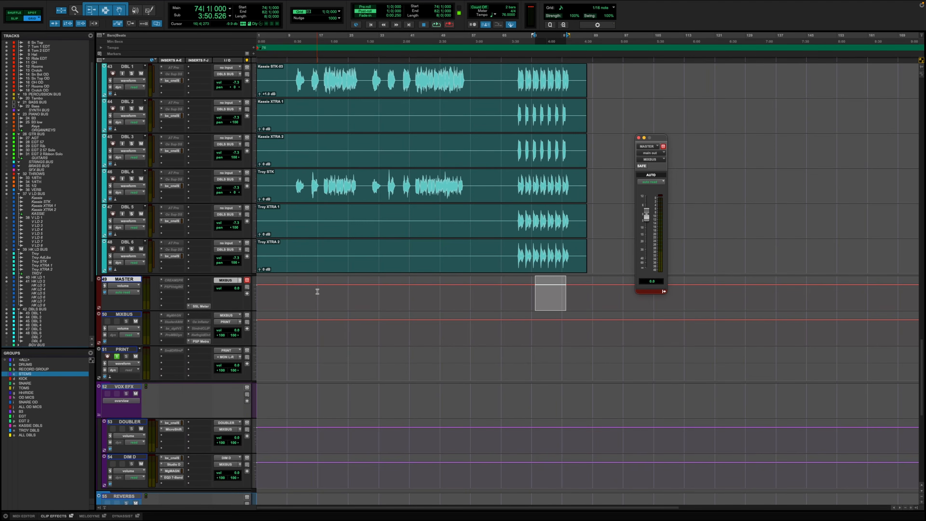
{"action": "scroll", "coordinate": [205, 239], "scroll_direction": "up", "scroll_amount": 10}
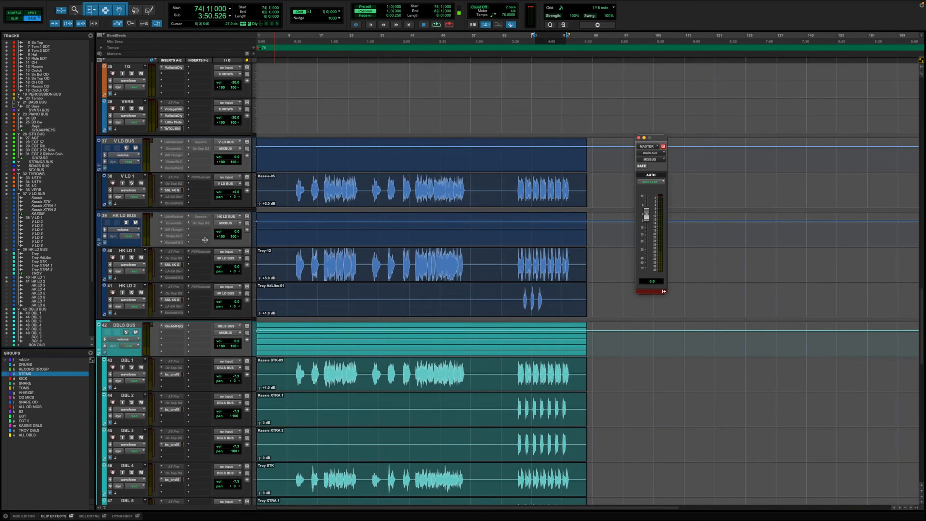
{"action": "scroll", "coordinate": [205, 240], "scroll_direction": "up", "scroll_amount": 15}
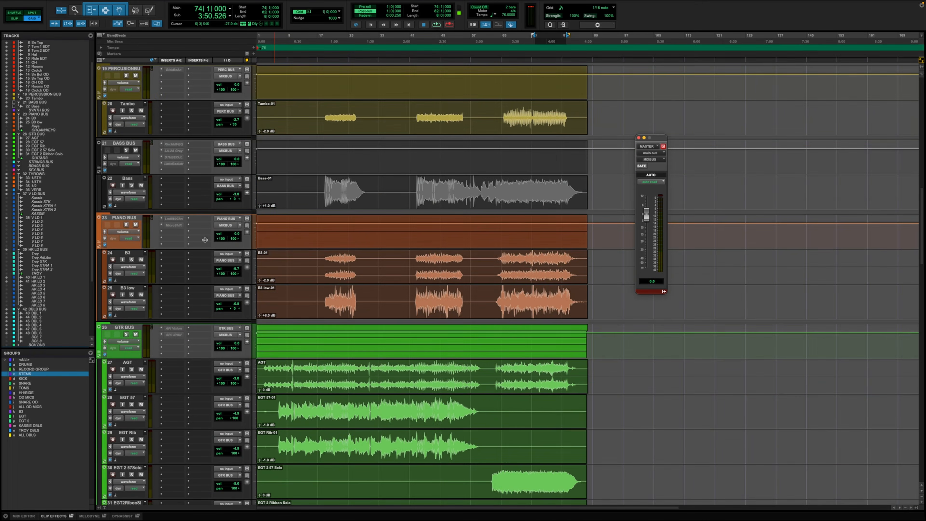
{"action": "scroll", "coordinate": [205, 240], "scroll_direction": "down", "scroll_amount": 7}
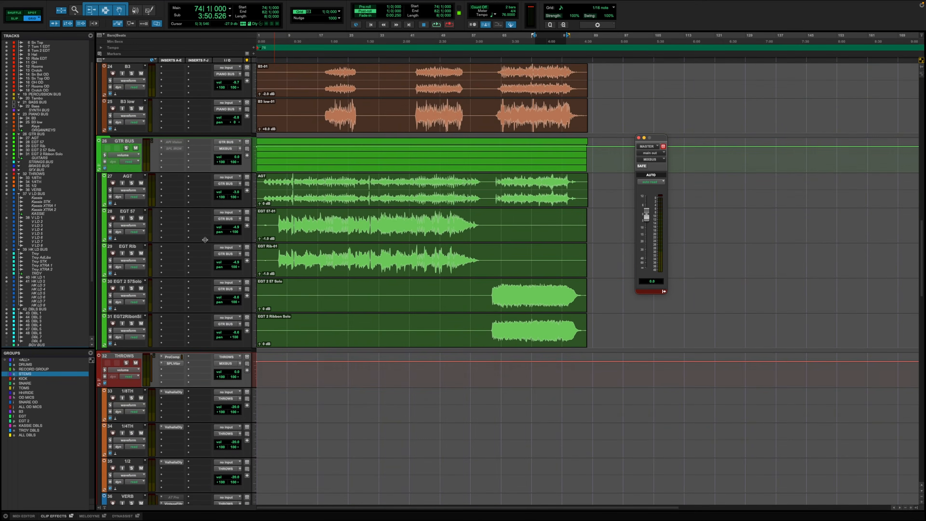
{"action": "scroll", "coordinate": [205, 239], "scroll_direction": "down", "scroll_amount": 4}
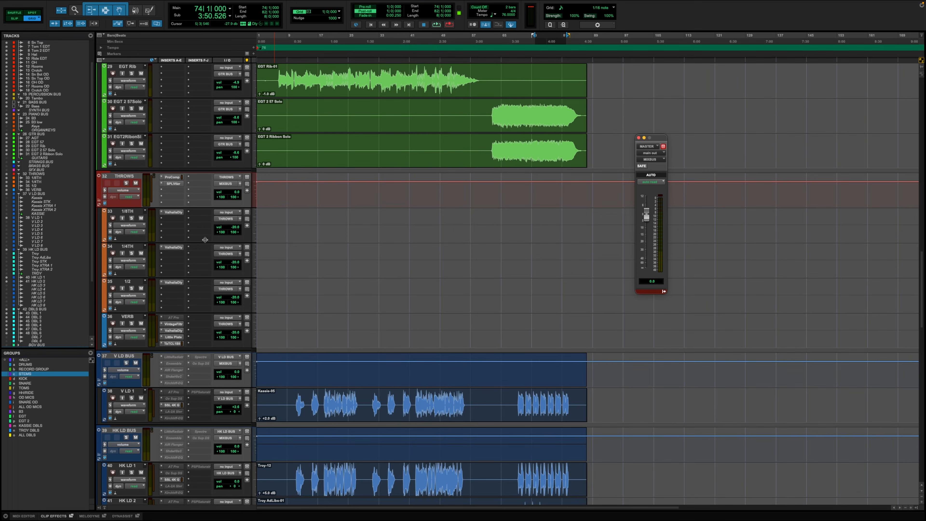
{"action": "scroll", "coordinate": [205, 240], "scroll_direction": "down", "scroll_amount": 3}
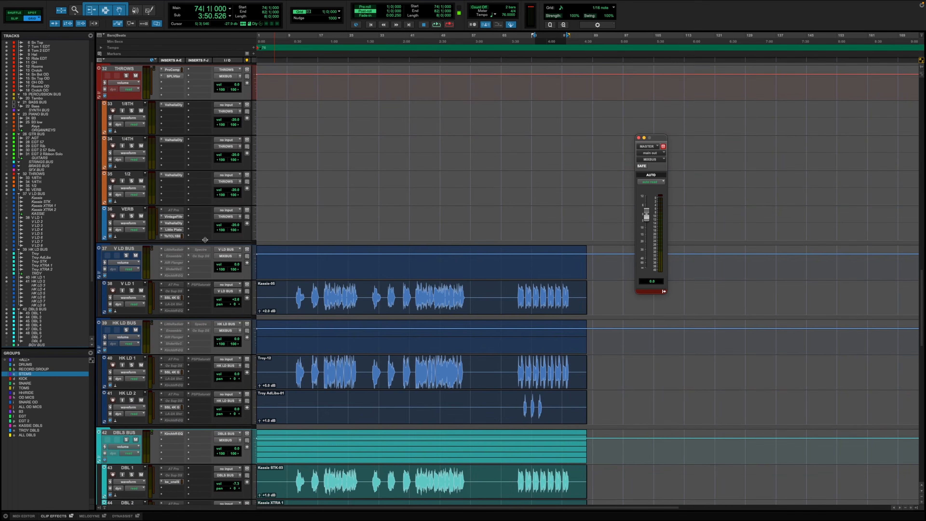
{"action": "scroll", "coordinate": [205, 239], "scroll_direction": "down", "scroll_amount": 5}
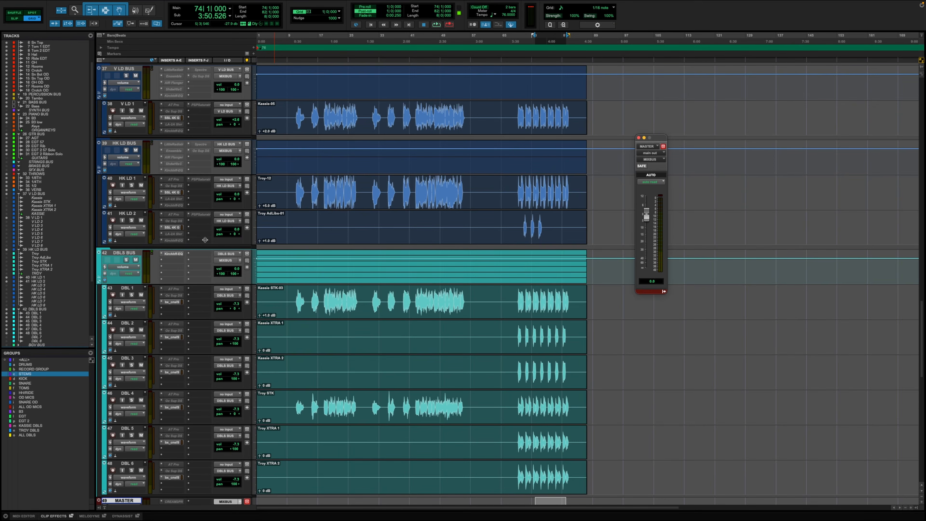
{"action": "scroll", "coordinate": [417, 328], "scroll_direction": "down", "scroll_amount": 6}
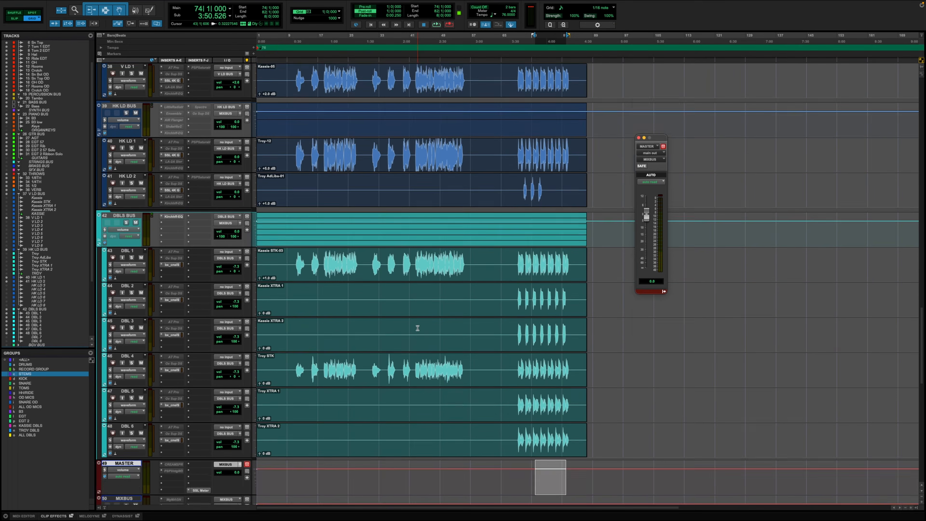
{"action": "scroll", "coordinate": [418, 328], "scroll_direction": "down", "scroll_amount": 1}
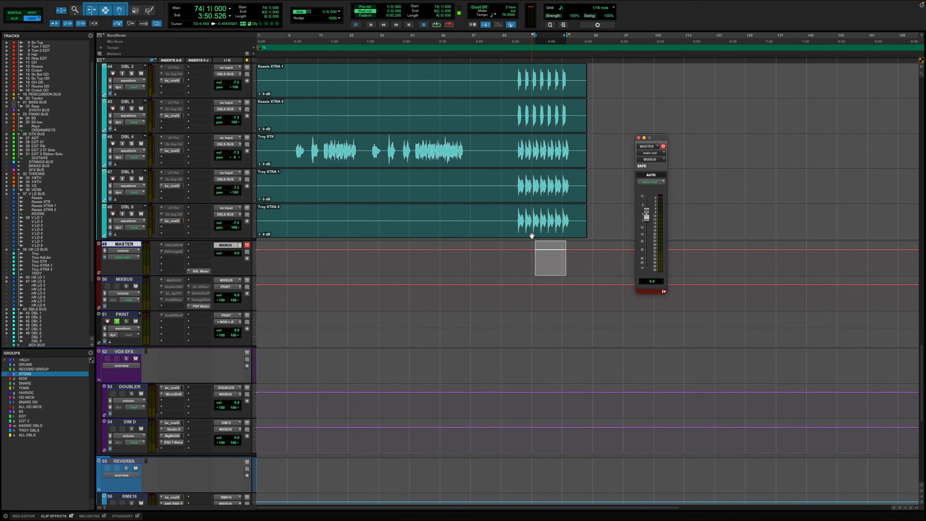
Select MIXBUS and PRINT in turn and view the inactive reference plug-in on the PRINT track
{"action": "left_click_drag", "start_coordinate": [515, 216], "coordinate": [567, 226]}
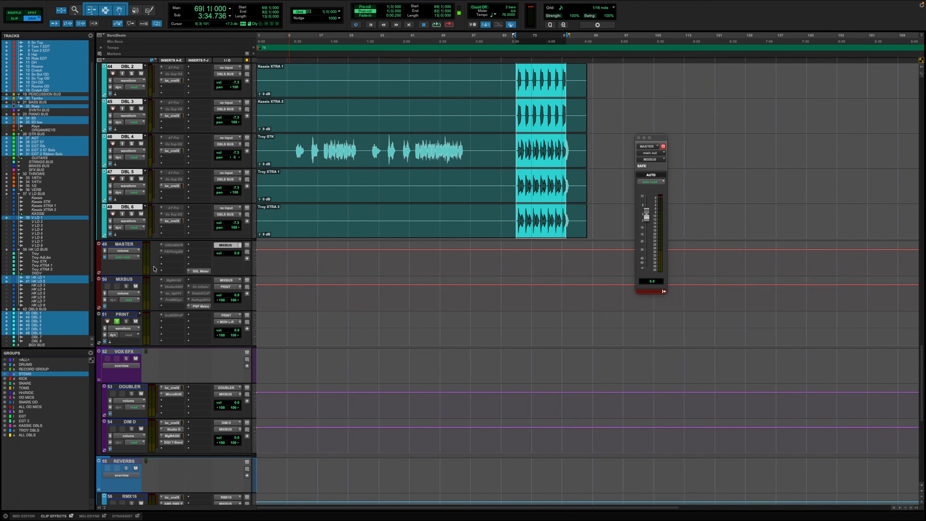
{"action": "left_click", "coordinate": [127, 279]}
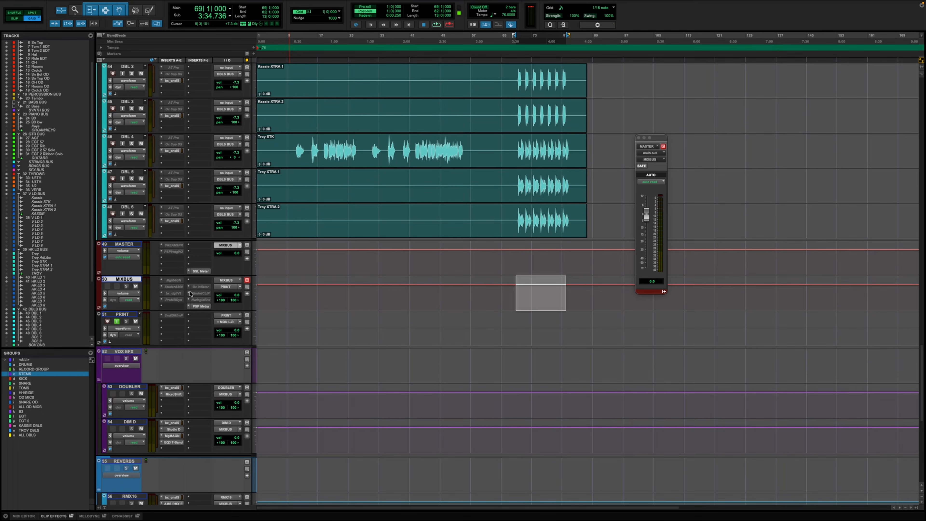
{"action": "left_click", "coordinate": [130, 314]}
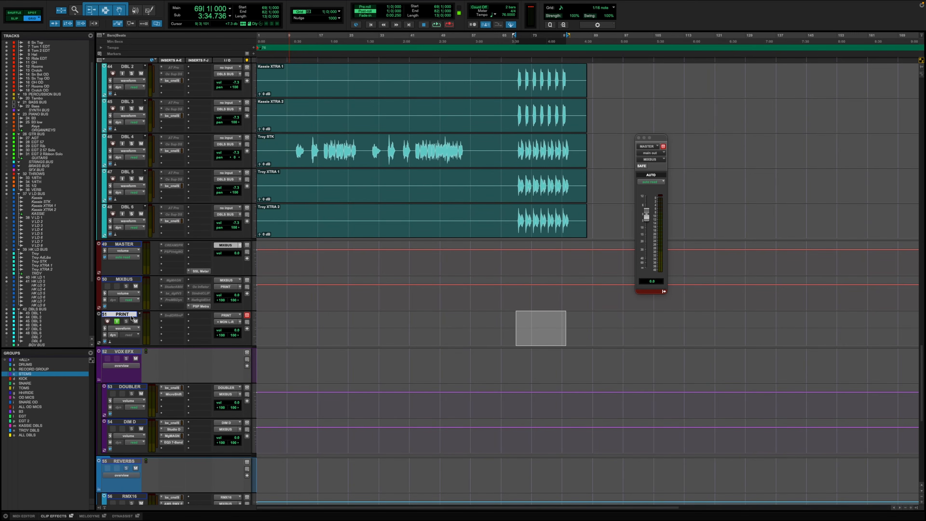
{"action": "left_click", "coordinate": [175, 315]}
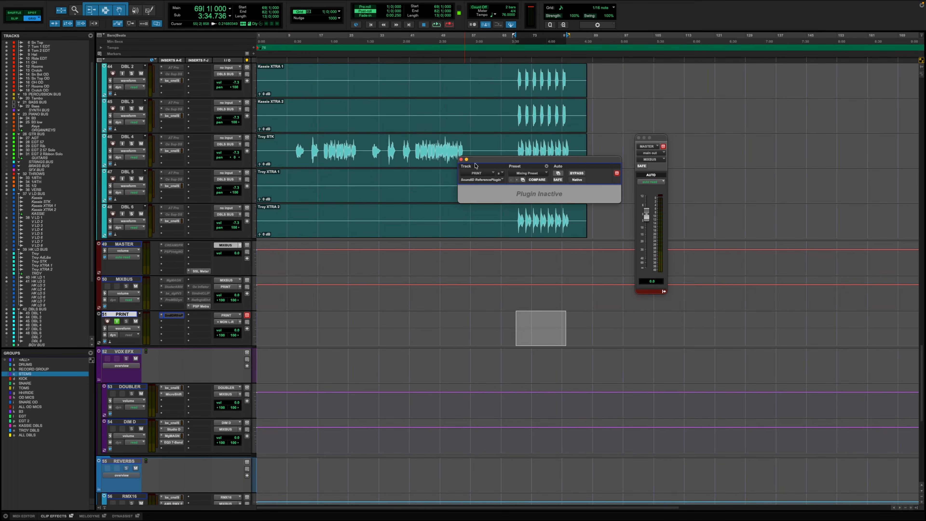
{"action": "left_click", "coordinate": [460, 160]}
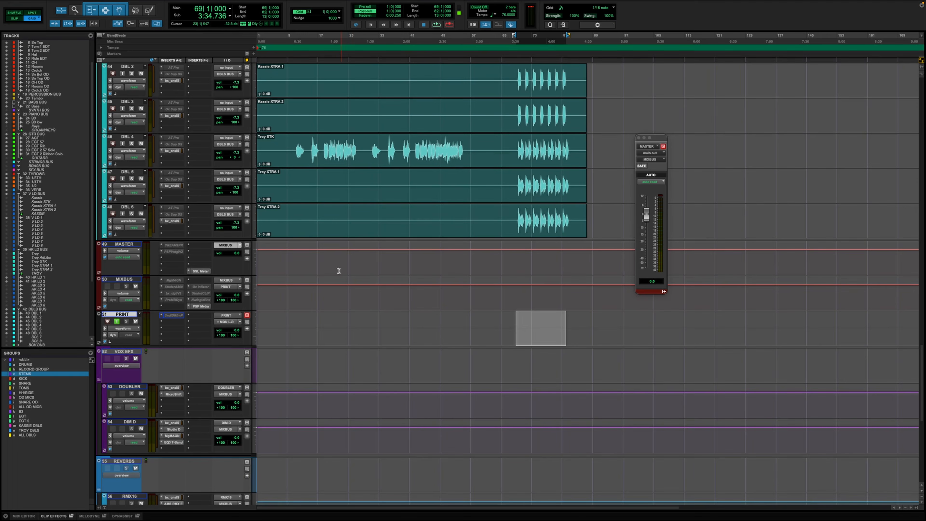
Select the final section from bar 70 across all STEMS tracks and play it briefly
{"action": "scroll", "coordinate": [502, 279], "scroll_direction": "up", "scroll_amount": 3}
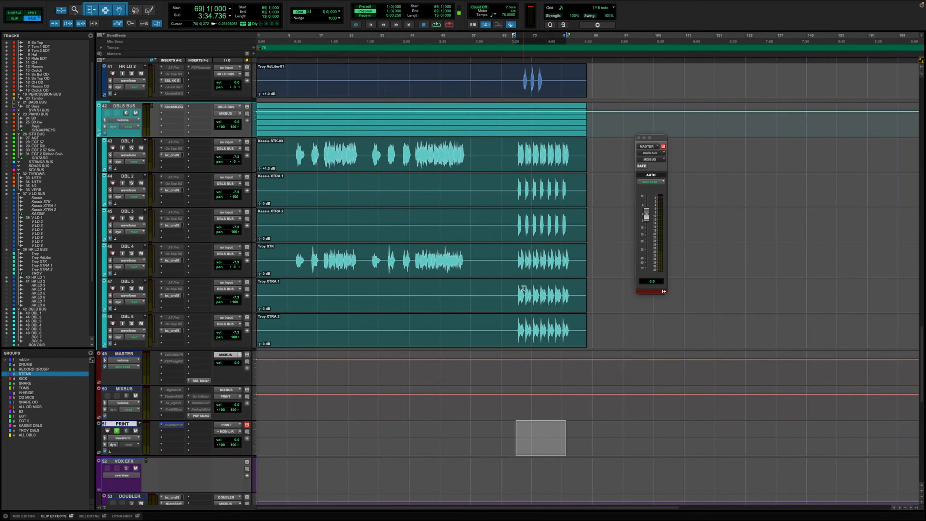
{"action": "left_click_drag", "start_coordinate": [516, 290], "coordinate": [567, 326]}
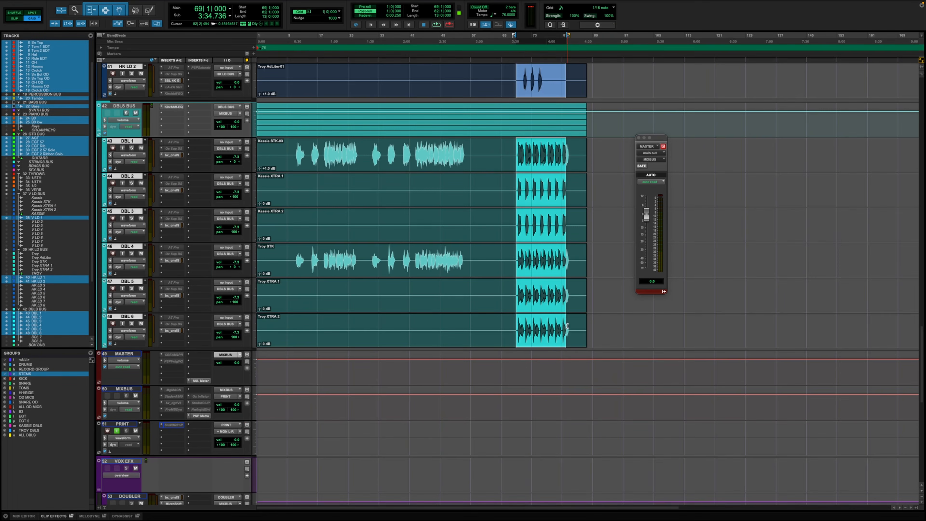
{"action": "left_click_drag", "start_coordinate": [519, 291], "coordinate": [567, 316]}
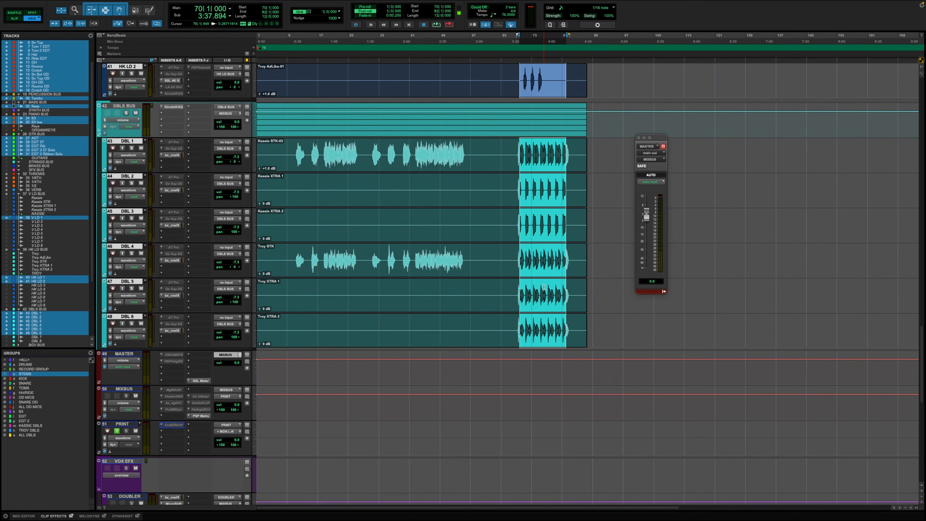
{"action": "key", "text": "space"}
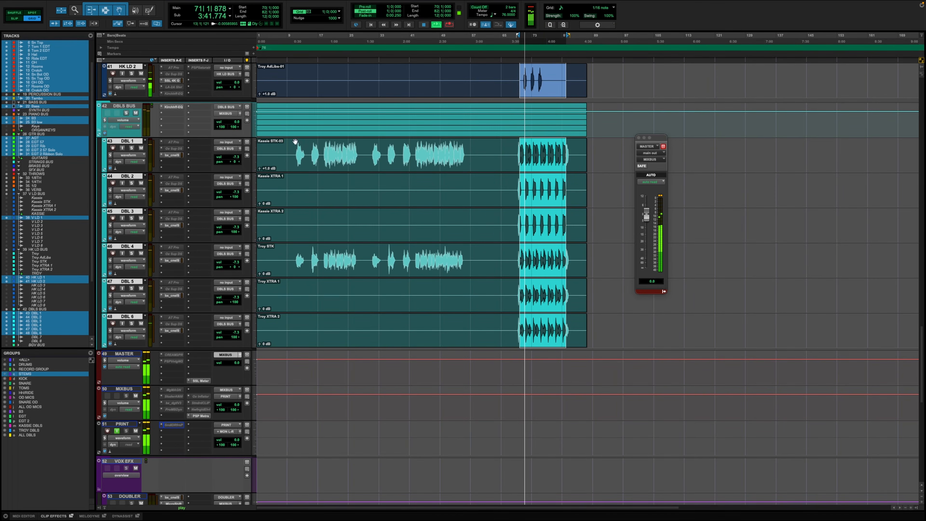
{"action": "key", "text": "space"}
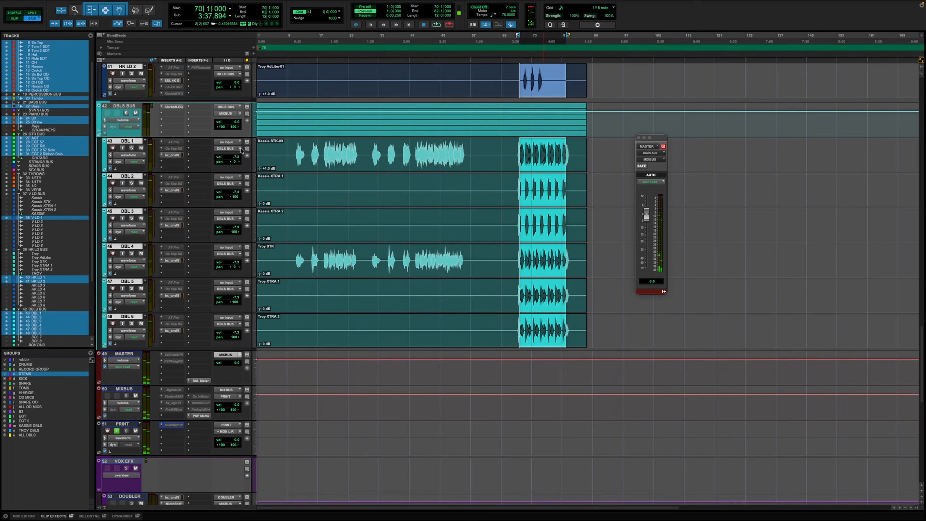
Show the output windows of DBL 1 and MASTER side by side
{"action": "left_click", "coordinate": [241, 150]}
{"action": "left_click", "coordinate": [133, 183]}
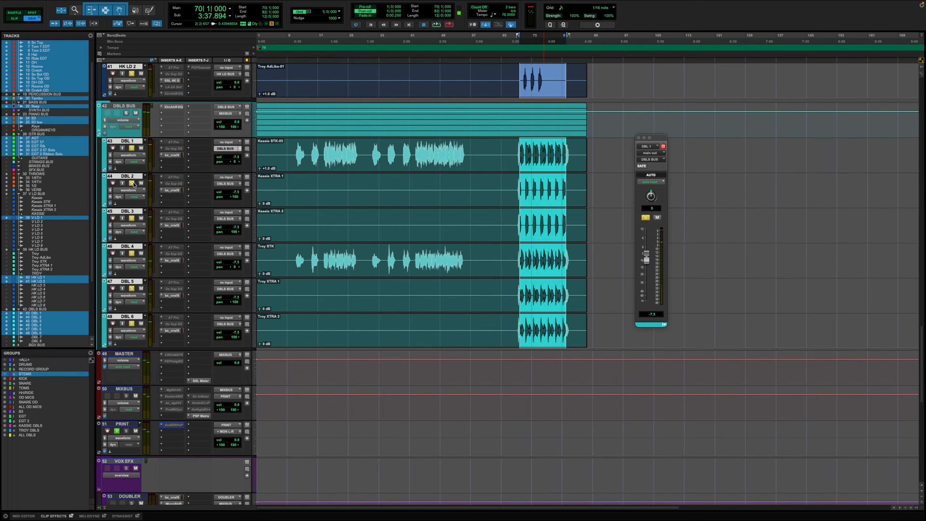
{"action": "left_click", "coordinate": [133, 183]}
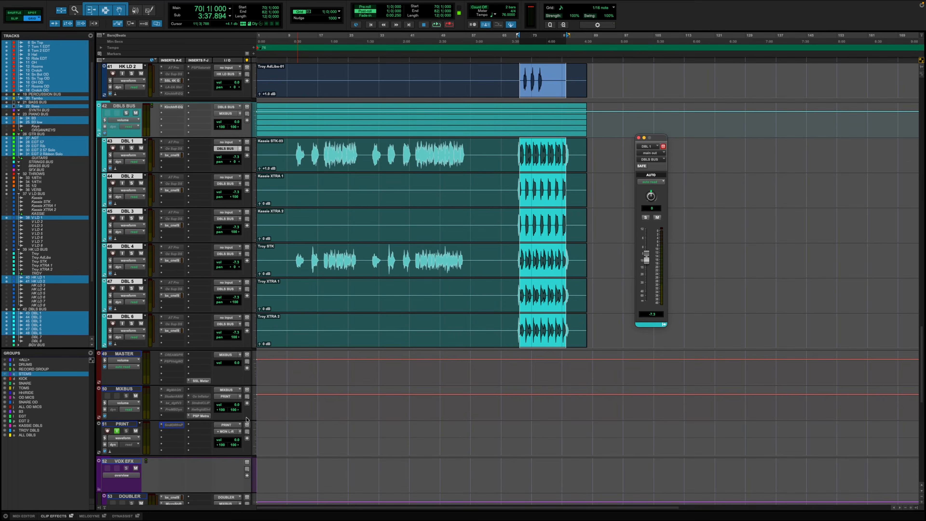
{"action": "left_click", "coordinate": [241, 357]}
{"action": "left_click_drag", "start_coordinate": [26, 15], "coordinate": [727, 143]}
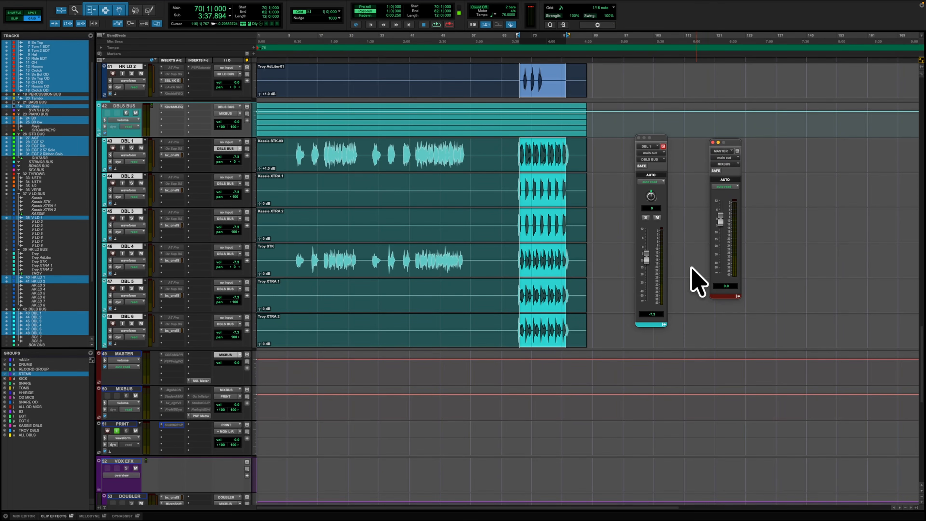
Lower the STEMS group's faders together during playback from bar 70, bringing DBL 1 to -11.0 dB, and replay the section to check the MASTER level
{"action": "left_click", "coordinate": [645, 258]}
{"action": "key", "text": "space"}
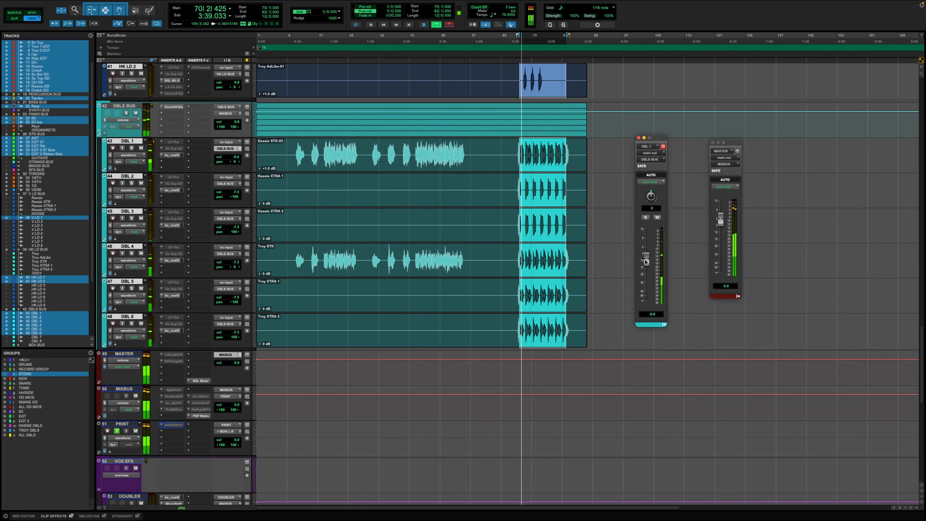
{"action": "left_click_drag", "start_coordinate": [645, 260], "coordinate": [645, 264]}
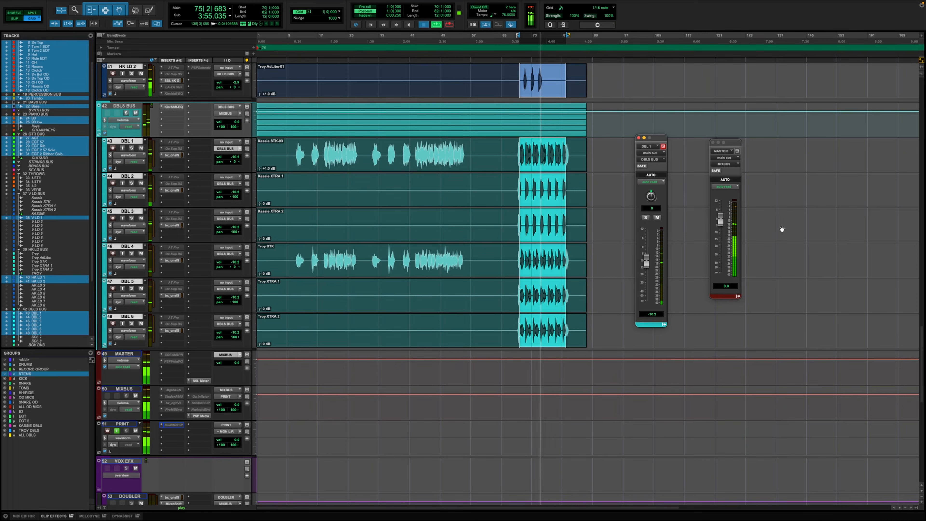
{"action": "key", "text": "space"}
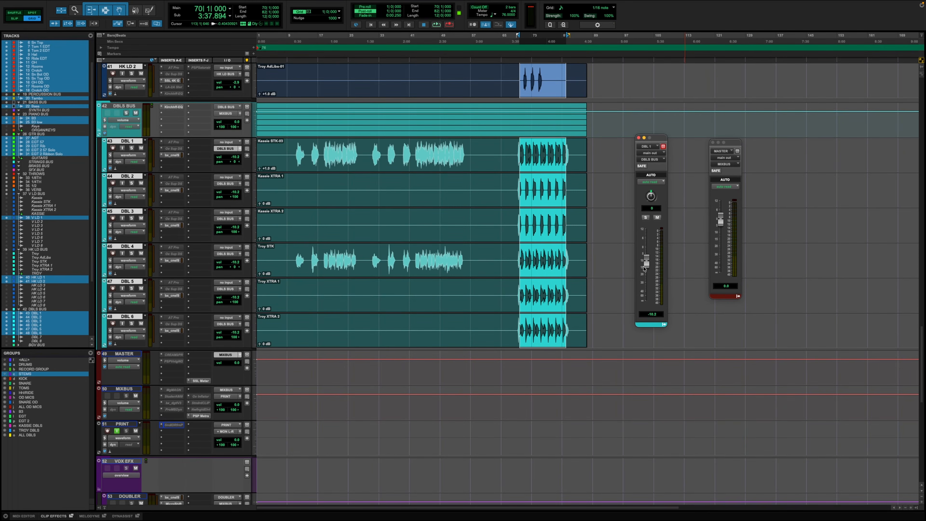
{"action": "key", "text": "space"}
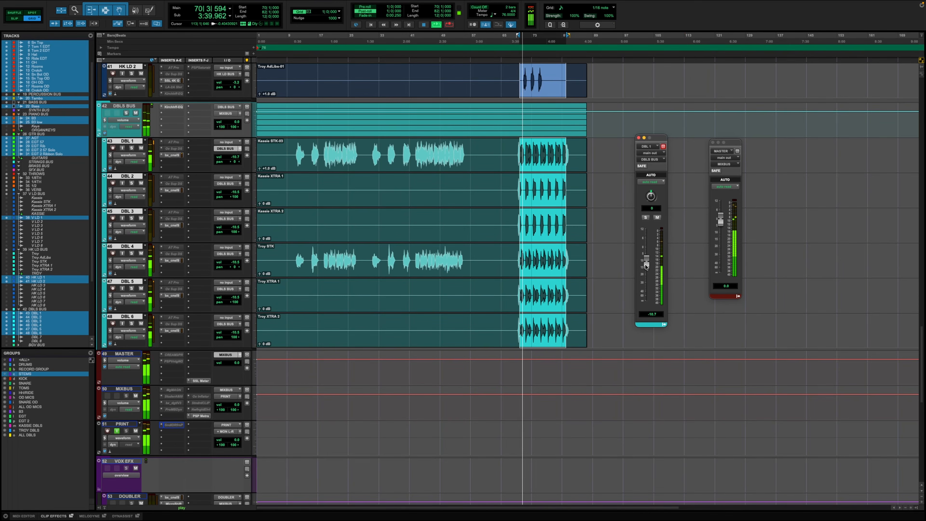
{"action": "key", "text": "space"}
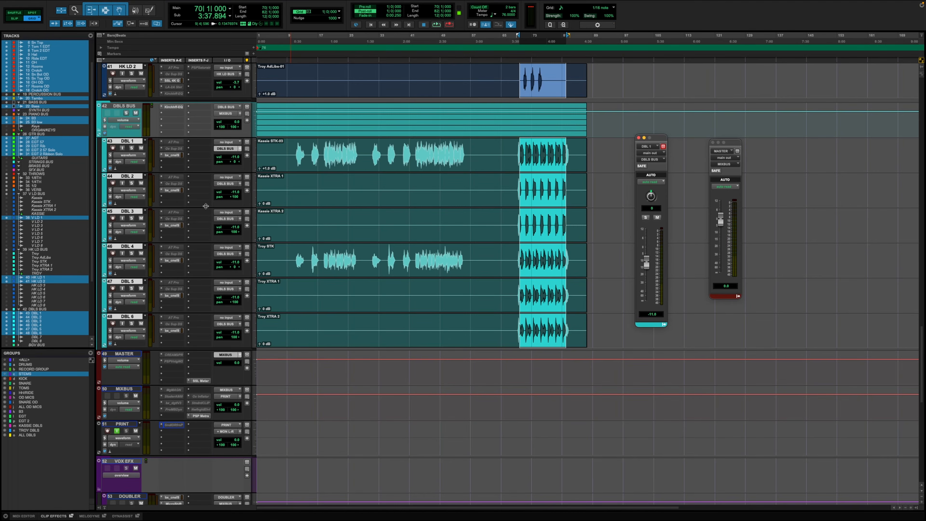
{"action": "scroll", "coordinate": [240, 173], "scroll_direction": "up", "scroll_amount": 7}
{"action": "key", "text": "space"}
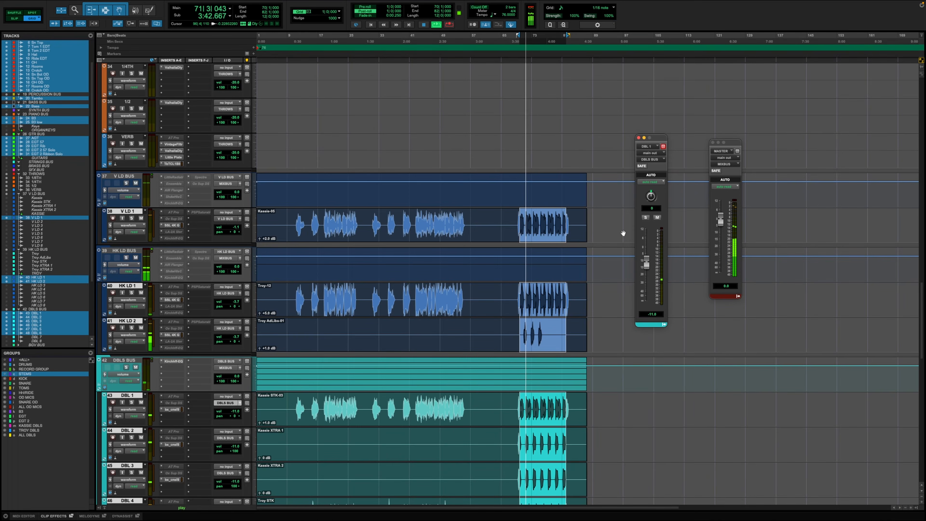
Fine-adjust the STEMS group's faders together during playback, bringing DBL 1 to -10.2 dB, and stop playback
{"action": "scroll", "coordinate": [623, 233], "scroll_direction": "up", "scroll_amount": 8}
{"action": "scroll", "coordinate": [623, 233], "scroll_direction": "up", "scroll_amount": 18}
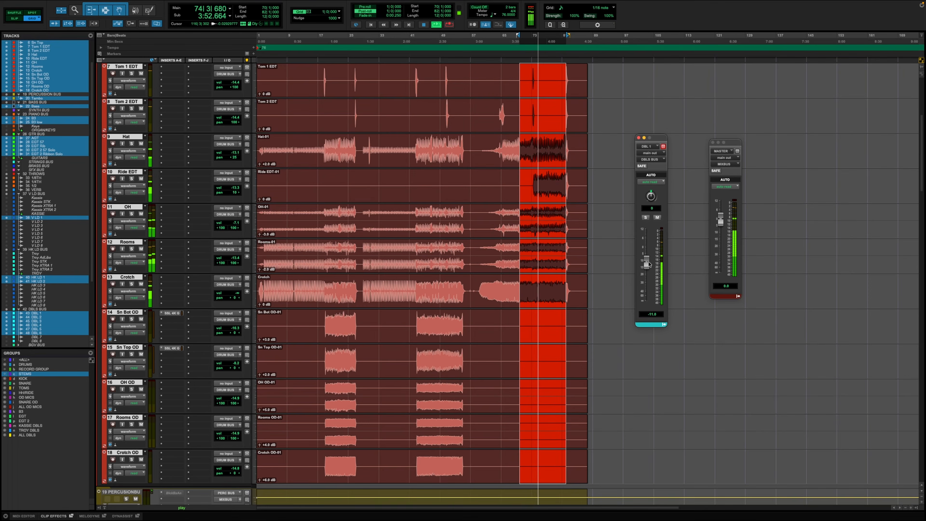
{"action": "left_click_drag", "start_coordinate": [649, 263], "coordinate": [648, 264]}
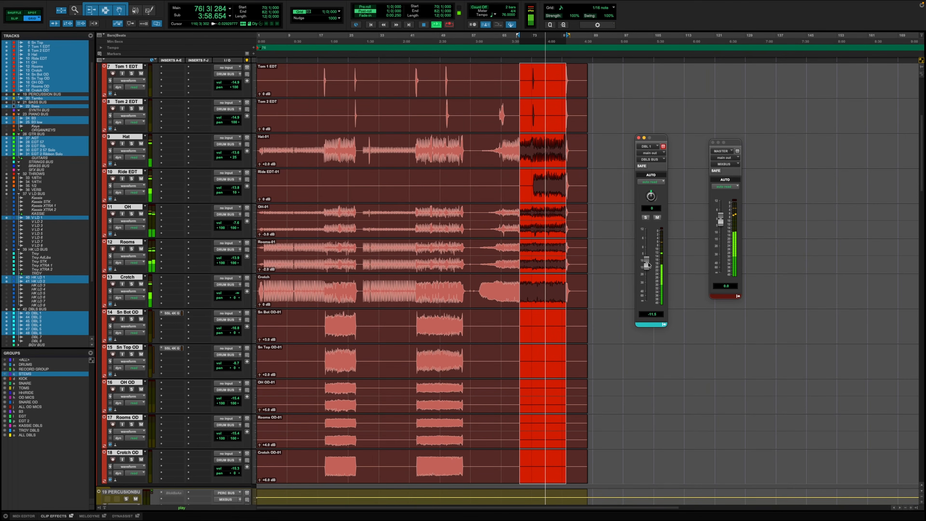
{"action": "left_click_drag", "start_coordinate": [648, 264], "coordinate": [649, 262]}
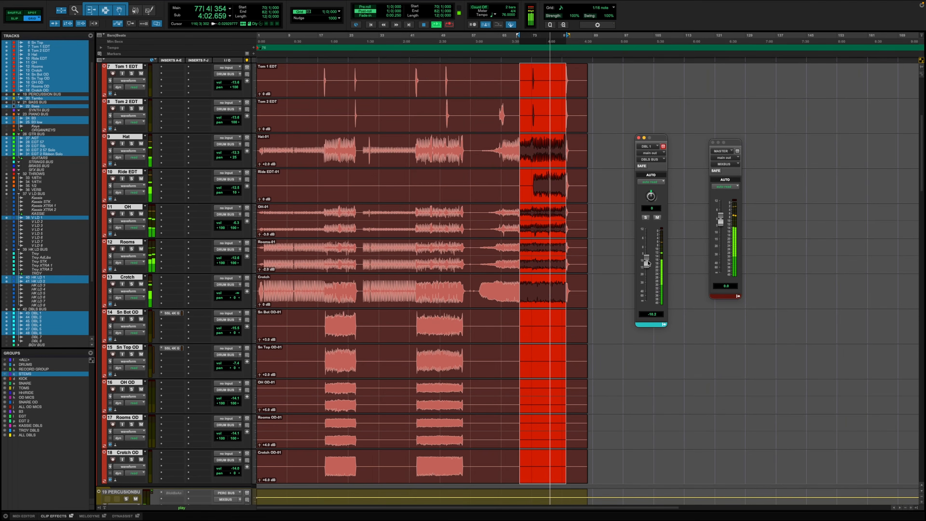
{"action": "key", "text": "space"}
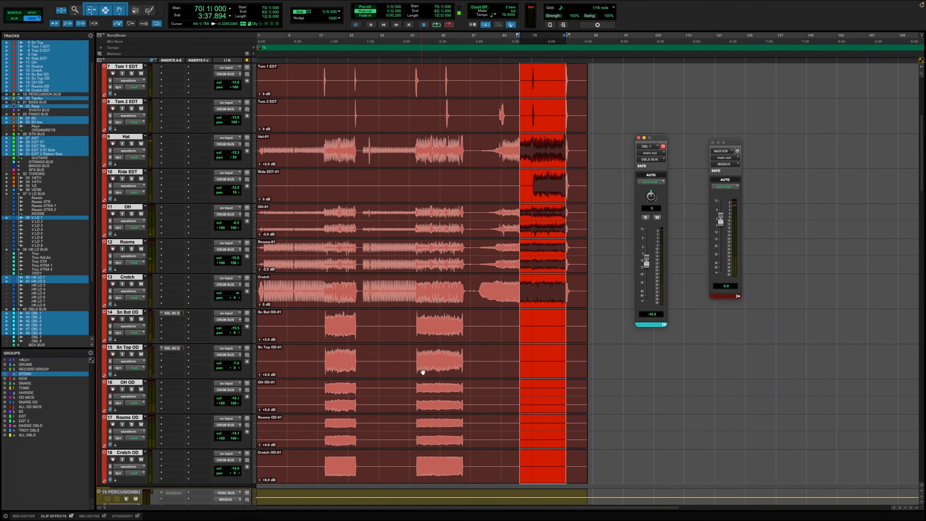
Try soloing Kick In with all groups suspended and again with the STEMS group active
{"action": "scroll", "coordinate": [386, 348], "scroll_direction": "down", "scroll_amount": 2}
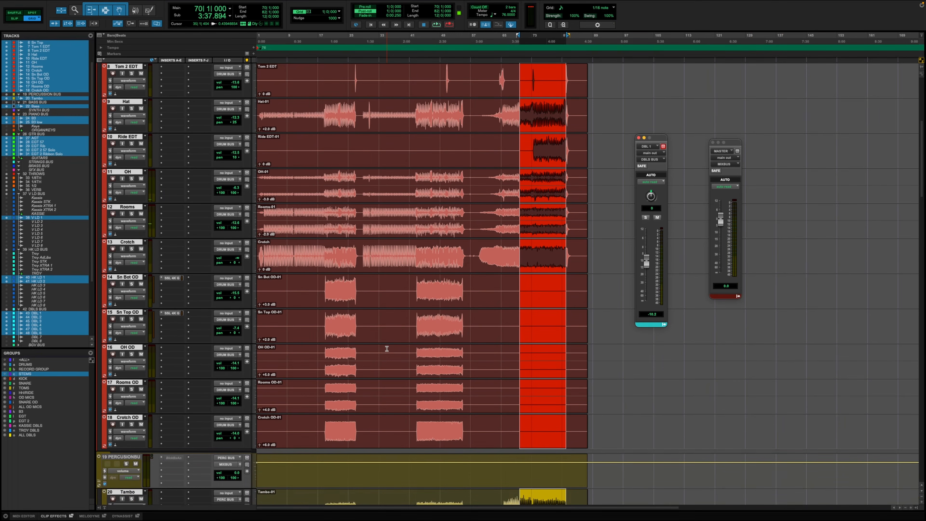
{"action": "scroll", "coordinate": [387, 348], "scroll_direction": "down", "scroll_amount": 5}
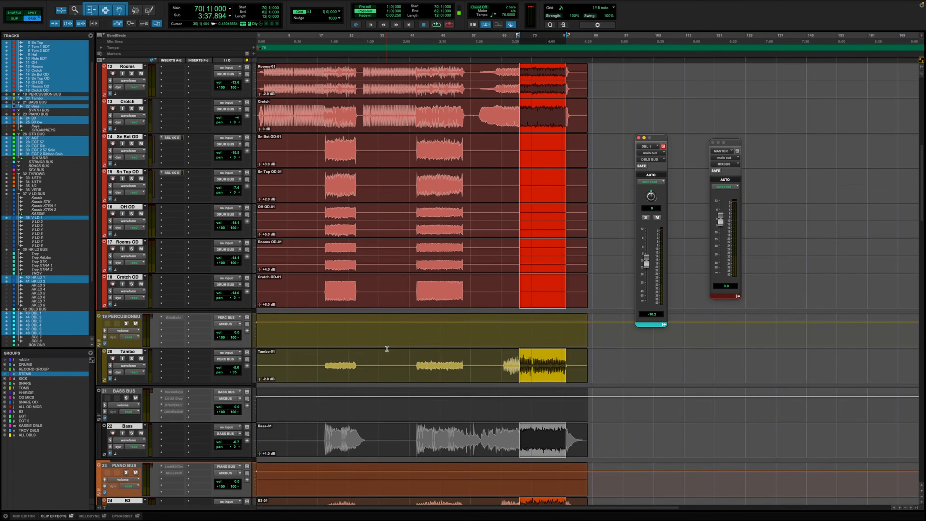
{"action": "scroll", "coordinate": [387, 348], "scroll_direction": "down", "scroll_amount": 3}
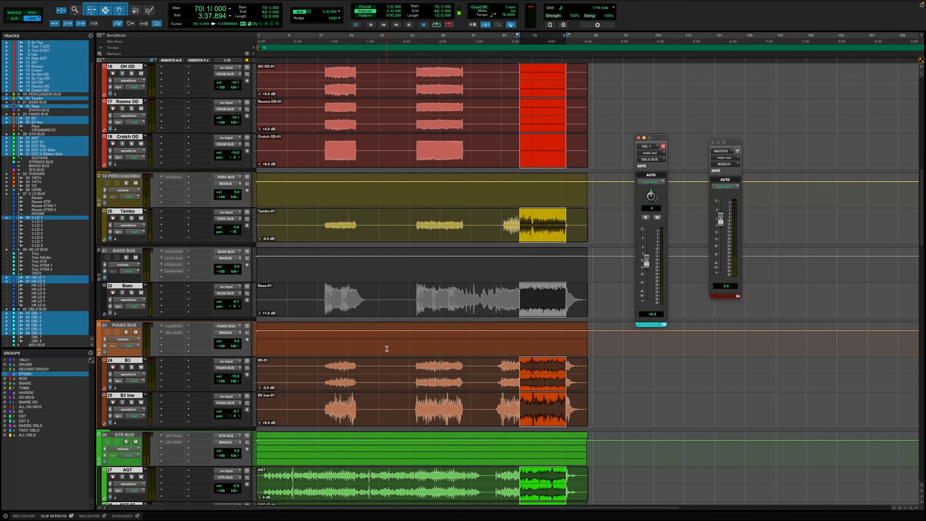
{"action": "key", "text": "super+shift+g"}
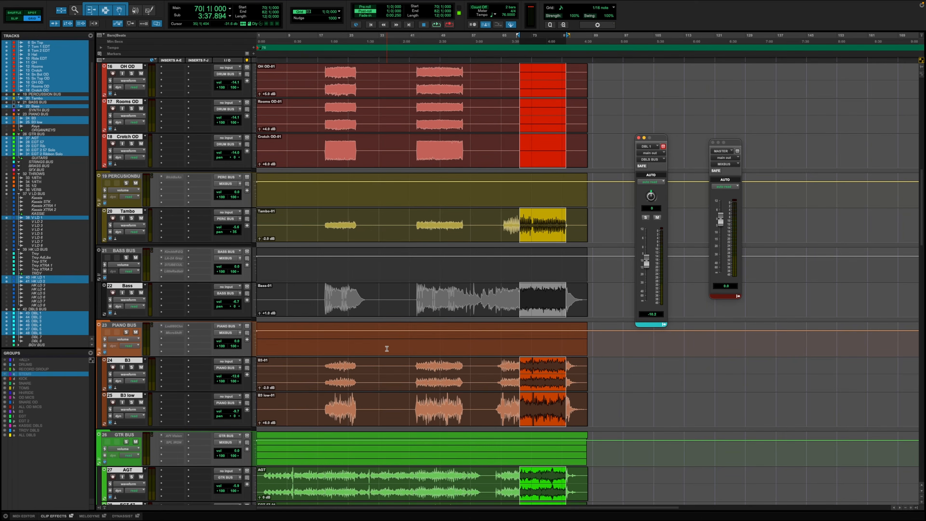
{"action": "scroll", "coordinate": [601, 251], "scroll_direction": "up", "scroll_amount": 15}
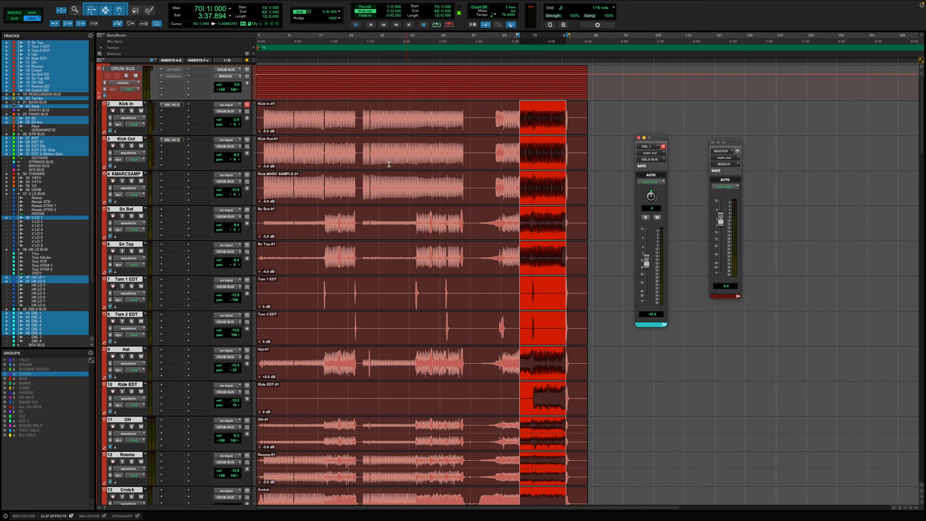
{"action": "left_click", "coordinate": [132, 110]}
{"action": "left_click", "coordinate": [131, 110]}
{"action": "left_click", "coordinate": [132, 111]}
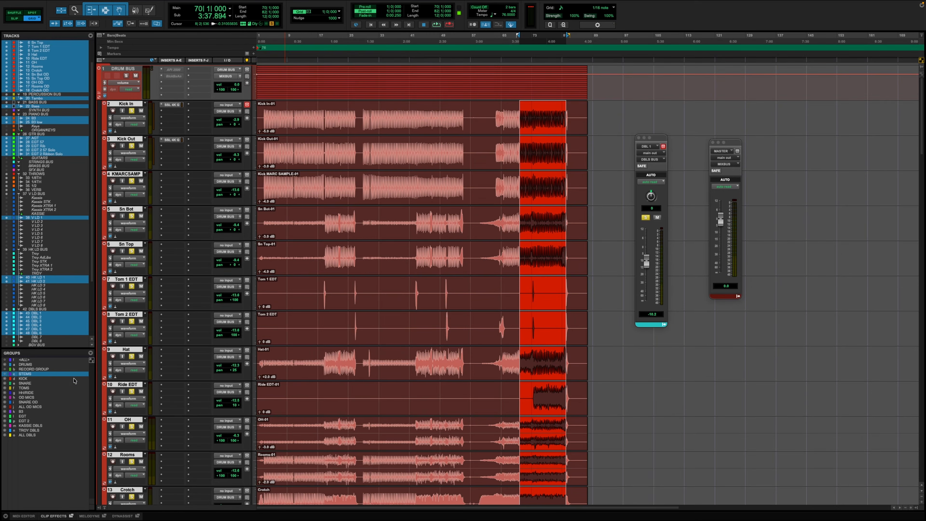
Deactivate the STEMS group and activate the KICK, SNARE, TOMS and HH/RIDE groups
{"action": "key", "text": "shift+super+g"}
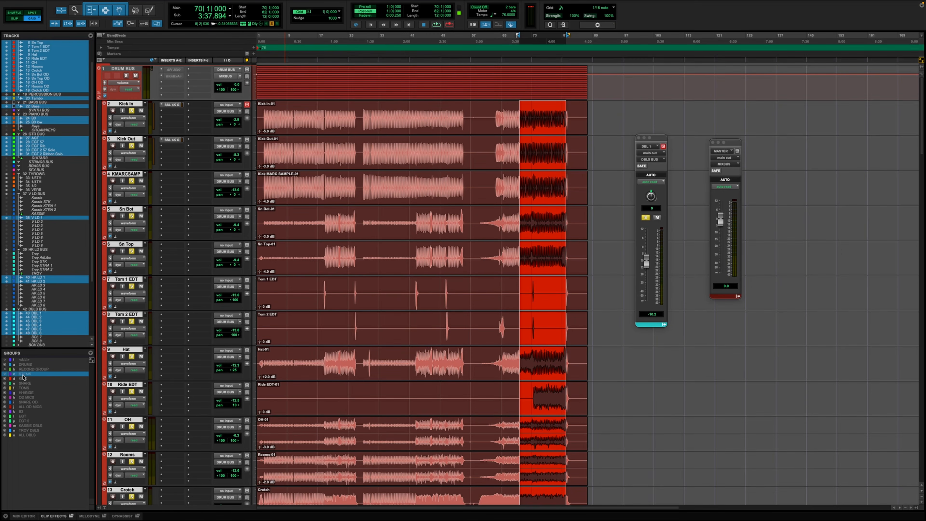
{"action": "left_click", "coordinate": [22, 374]}
{"action": "key", "text": "shift+super+g"}
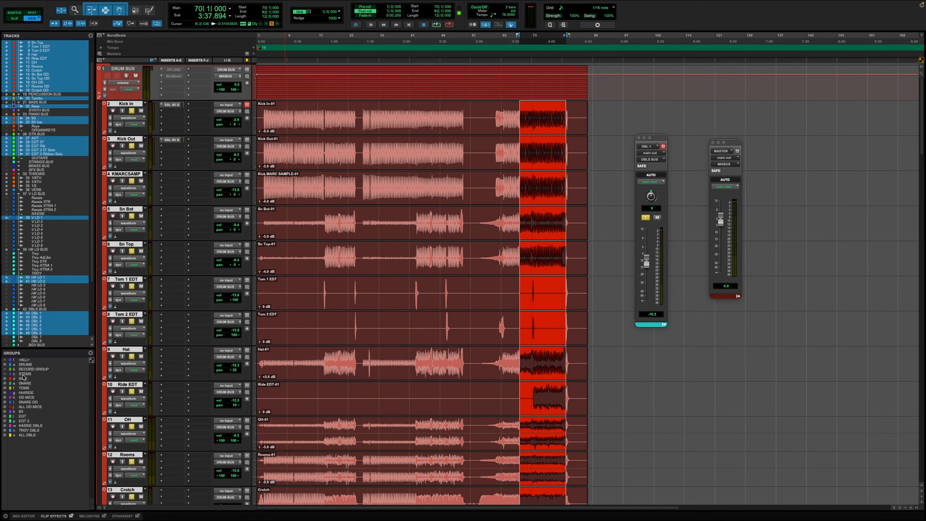
{"action": "left_click", "coordinate": [23, 379]}
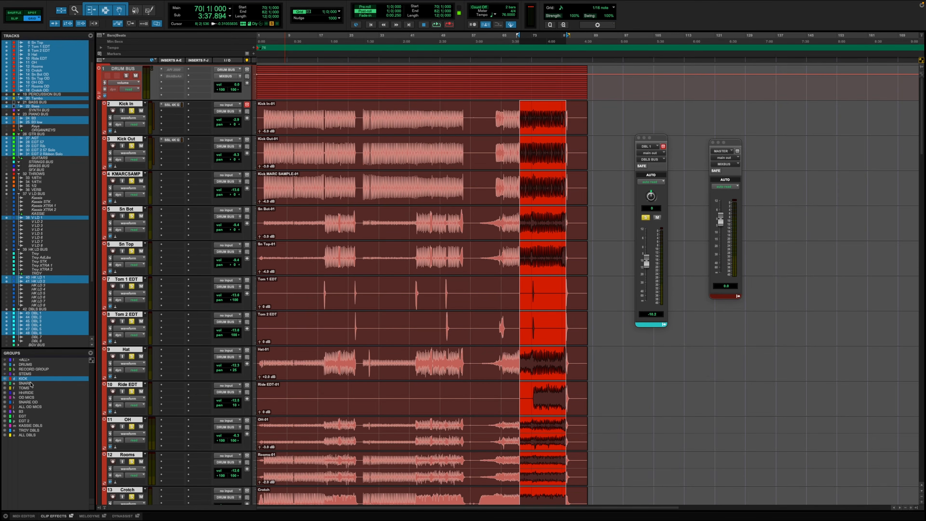
{"action": "right_click", "coordinate": [30, 382]}
{"action": "left_click", "coordinate": [50, 362]}
{"action": "left_click", "coordinate": [23, 383]}
{"action": "left_click", "coordinate": [23, 387]}
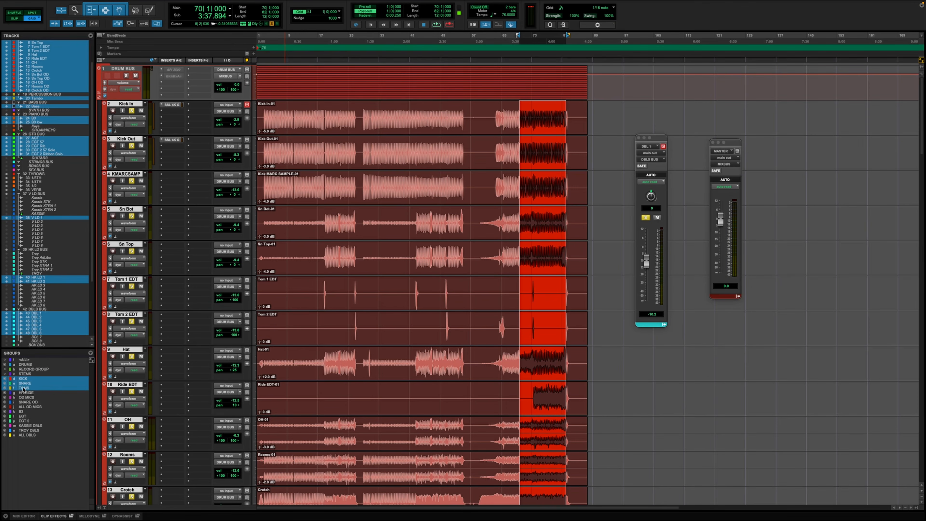
{"action": "left_click", "coordinate": [24, 392]}
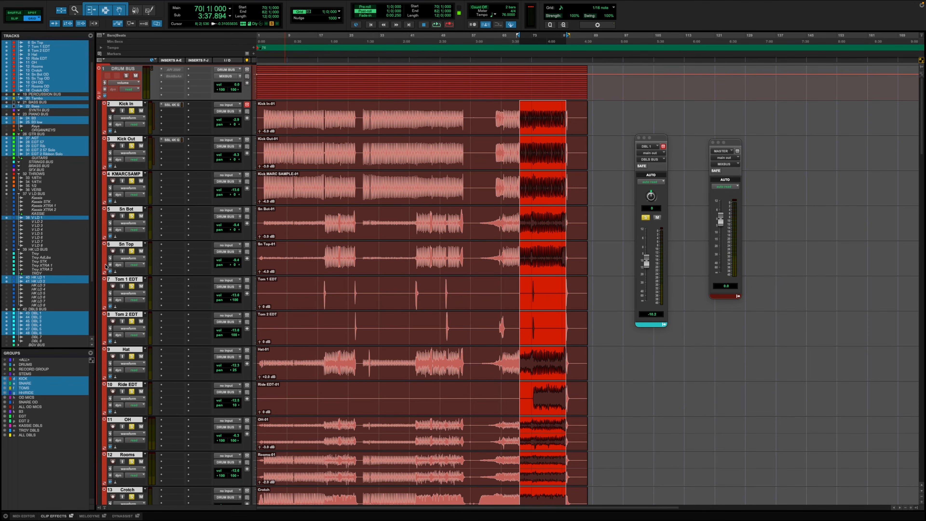
Solo only the kick group, start playback from bar 70, and add the snare and tom groups to the solo
{"action": "left_click", "coordinate": [132, 111]}
{"action": "left_click", "coordinate": [131, 111], "text": "super"}
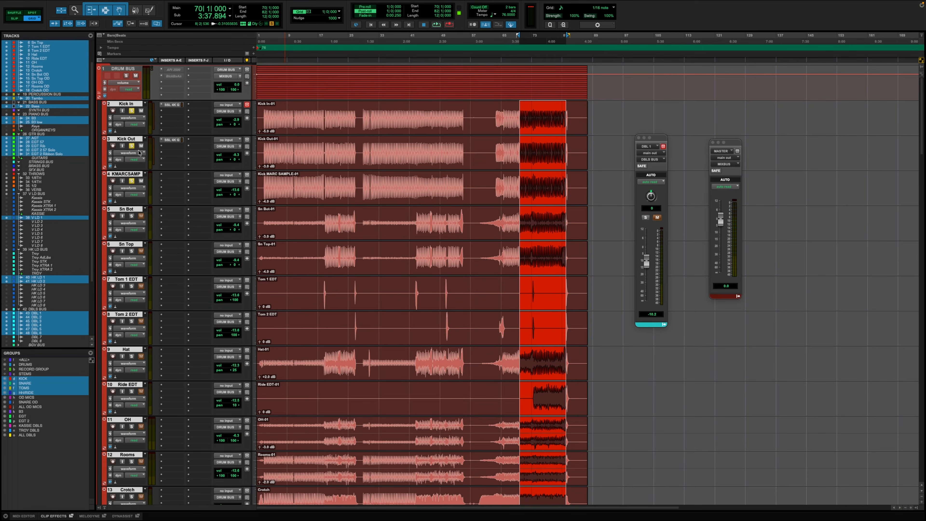
{"action": "key", "text": "space"}
{"action": "left_click", "coordinate": [131, 251]}
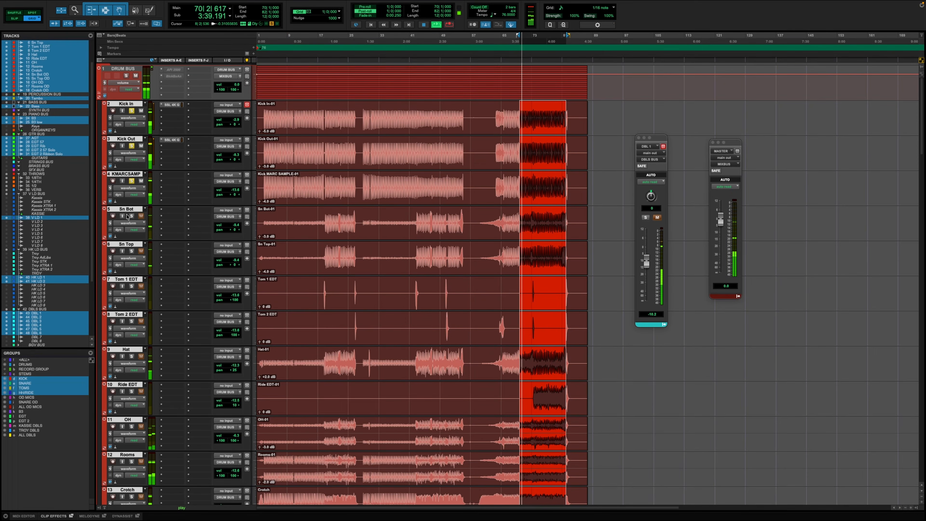
{"action": "left_click", "coordinate": [132, 286]}
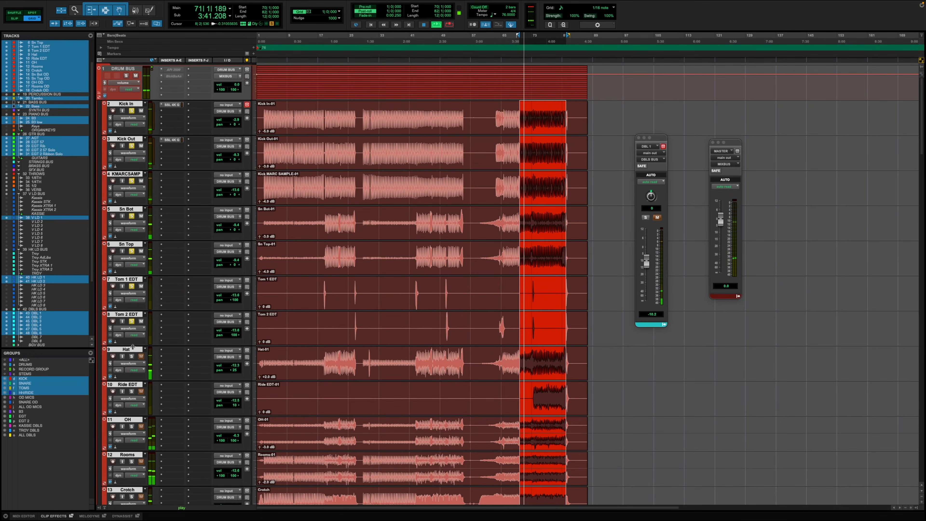
Add the hat and ride group plus the OH, Rooms and Crotch tracks to the solo during playback, and stop
{"action": "left_click", "coordinate": [132, 356]}
{"action": "left_click", "coordinate": [132, 426]}
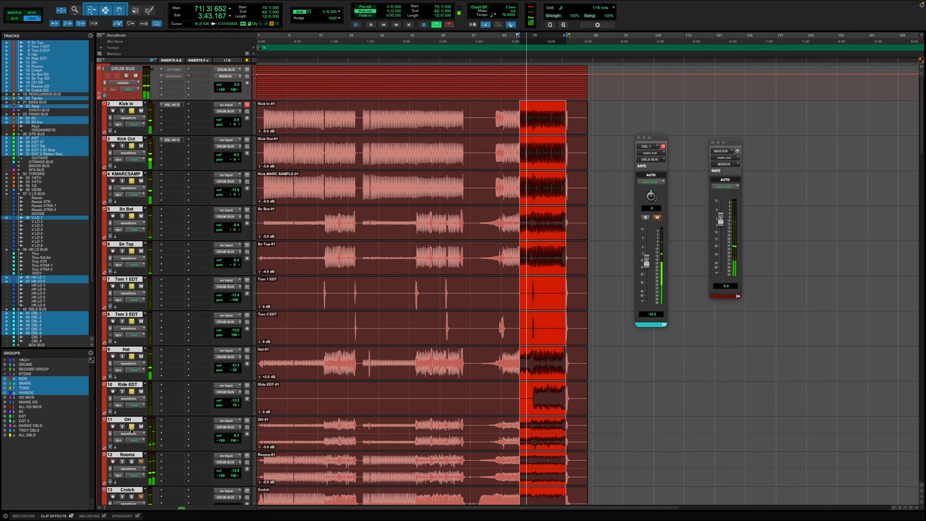
{"action": "left_click", "coordinate": [131, 461]}
{"action": "scroll", "coordinate": [133, 462], "scroll_direction": "down", "scroll_amount": 3}
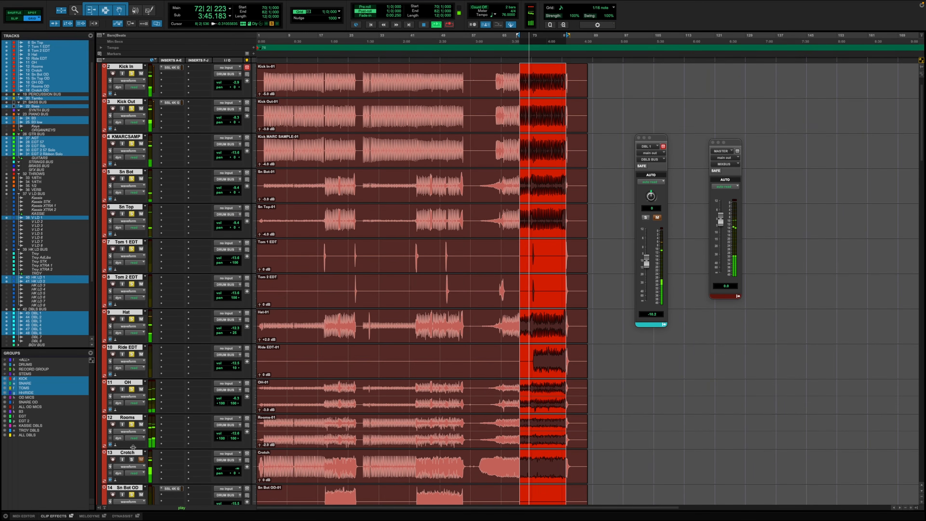
{"action": "left_click", "coordinate": [131, 389]}
{"action": "scroll", "coordinate": [138, 438], "scroll_direction": "down", "scroll_amount": 1}
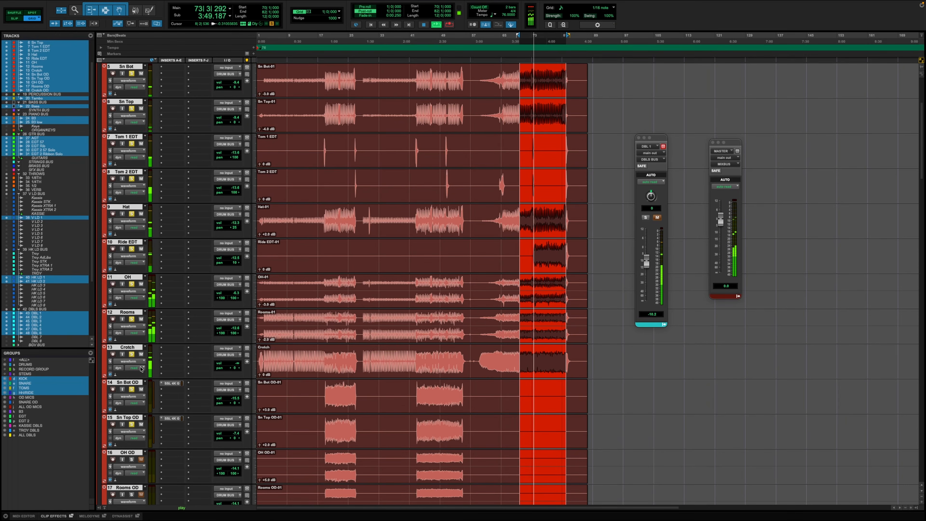
{"action": "scroll", "coordinate": [142, 310], "scroll_direction": "up", "scroll_amount": 4}
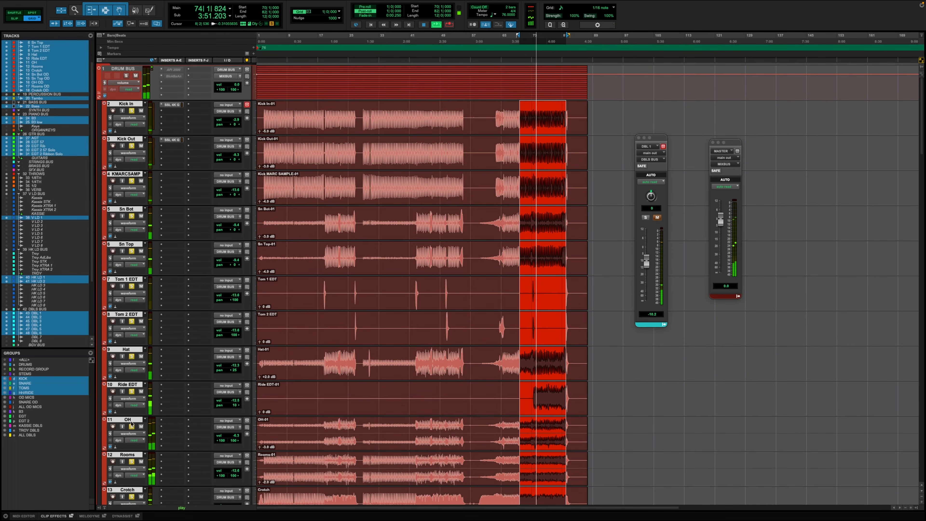
{"action": "key", "text": "space"}
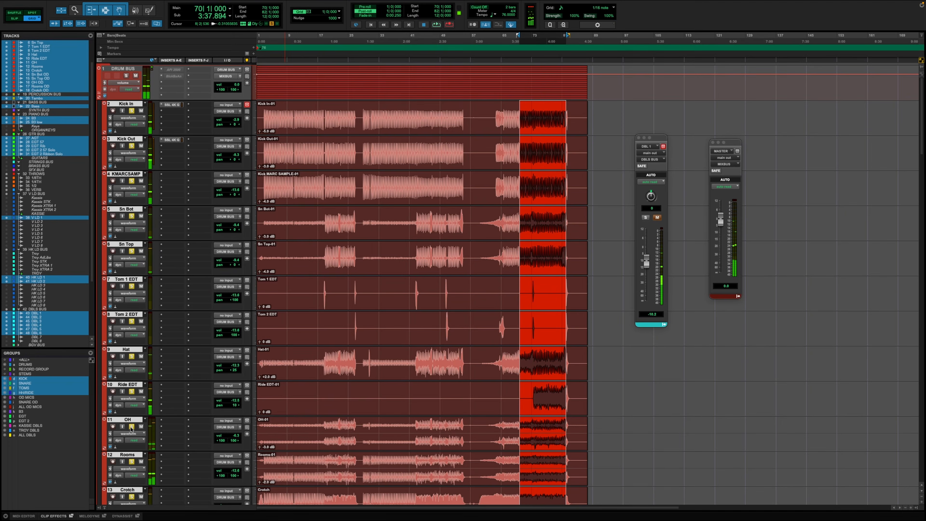
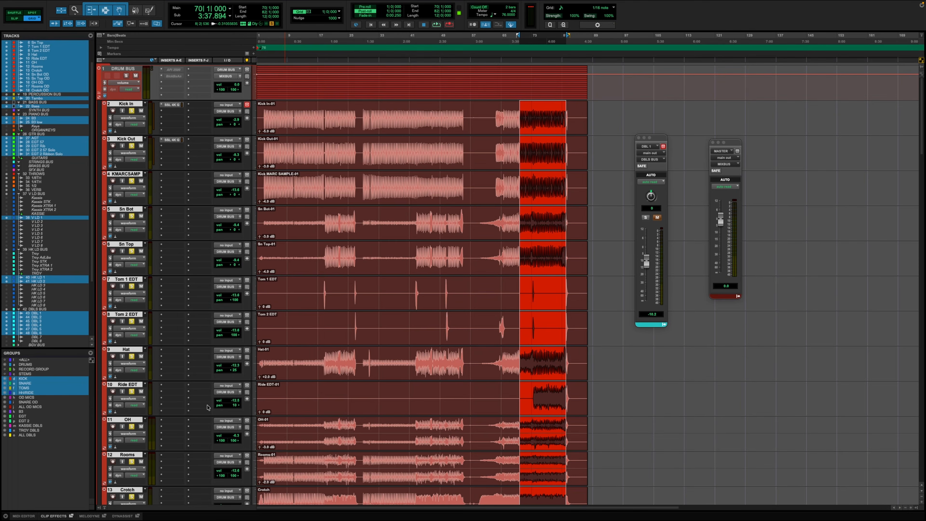
Play the soloed drums briefly from bar 70 with all groups suspended and look over the drum, percussion and bass tracks
{"action": "key", "text": "space"}
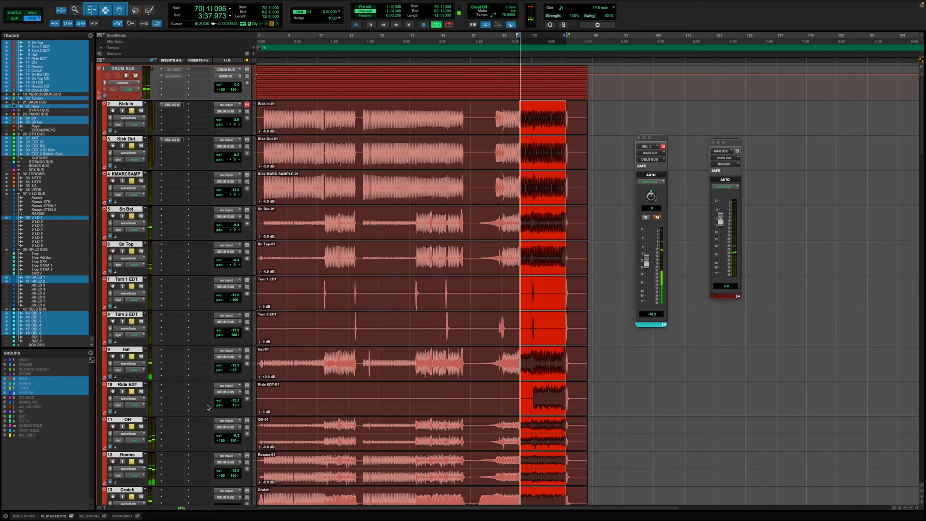
{"action": "key", "text": "space"}
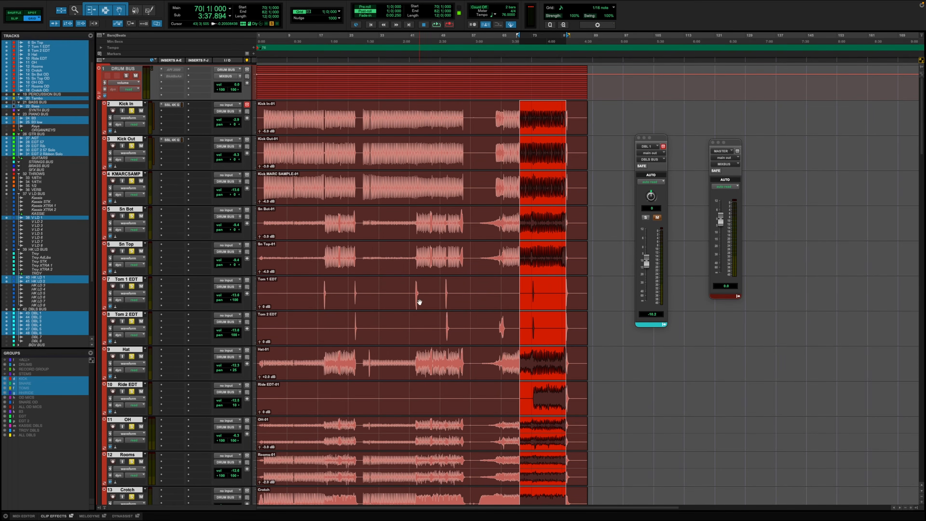
{"action": "scroll", "coordinate": [554, 292], "scroll_direction": "down", "scroll_amount": 6}
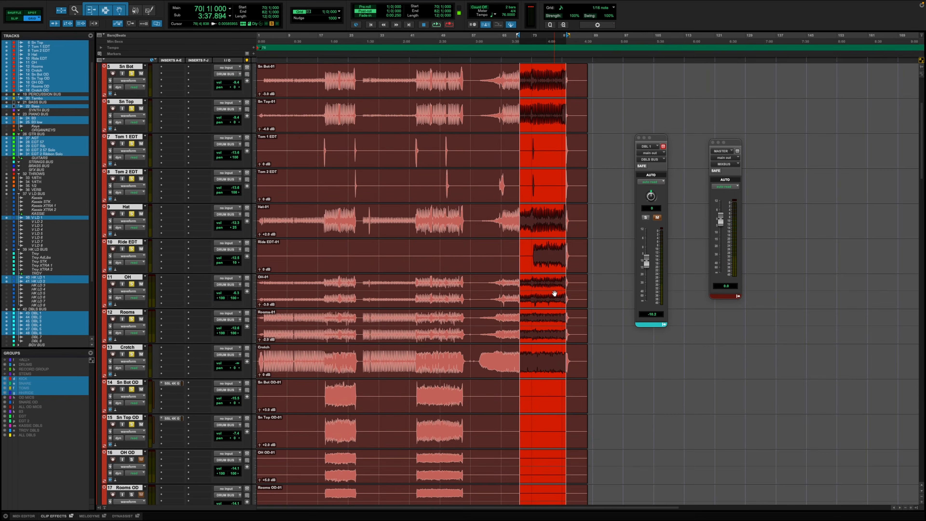
{"action": "scroll", "coordinate": [554, 292], "scroll_direction": "down", "scroll_amount": 2}
{"action": "scroll", "coordinate": [554, 292], "scroll_direction": "up", "scroll_amount": 8}
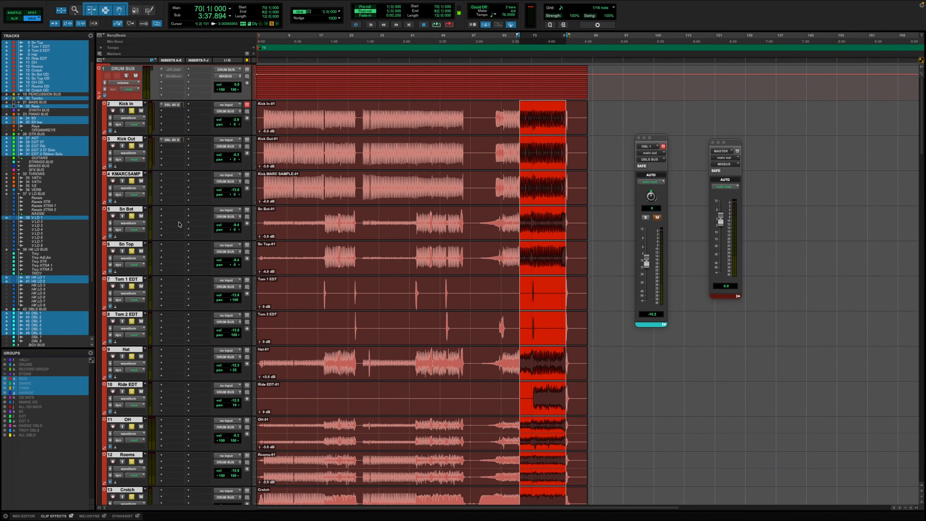
{"action": "scroll", "coordinate": [422, 271], "scroll_direction": "down", "scroll_amount": 10}
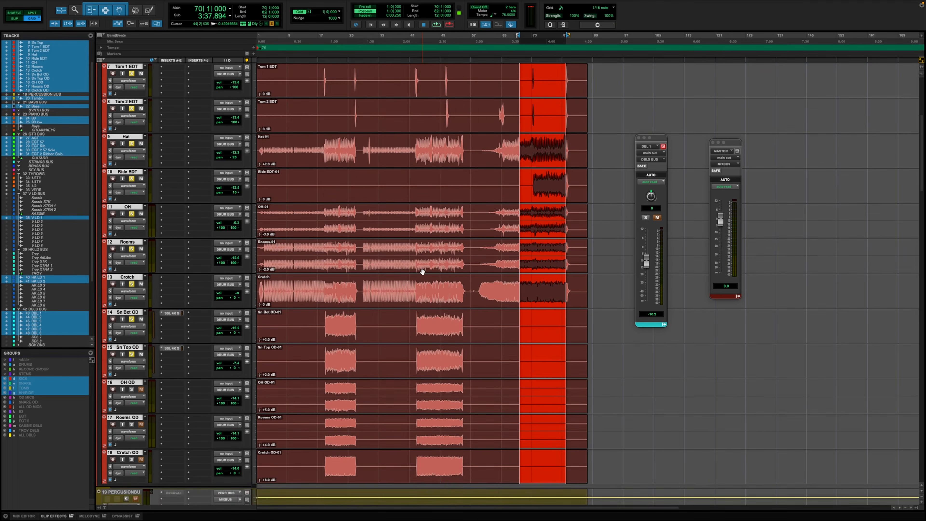
{"action": "scroll", "coordinate": [422, 272], "scroll_direction": "down", "scroll_amount": 4}
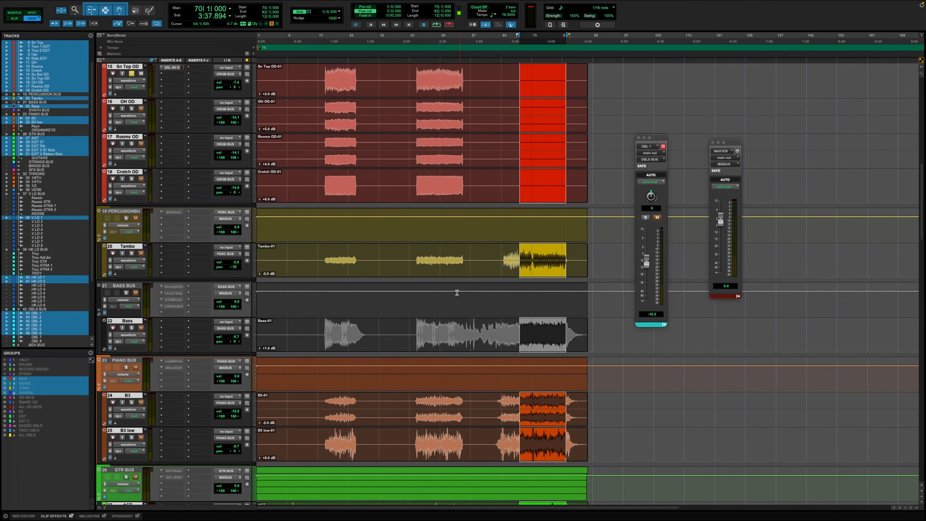
Select the Bass track, play from bar 70, and narrow the solo to the kick group and finally to Kick In with groups suspended
{"action": "left_click", "coordinate": [127, 321]}
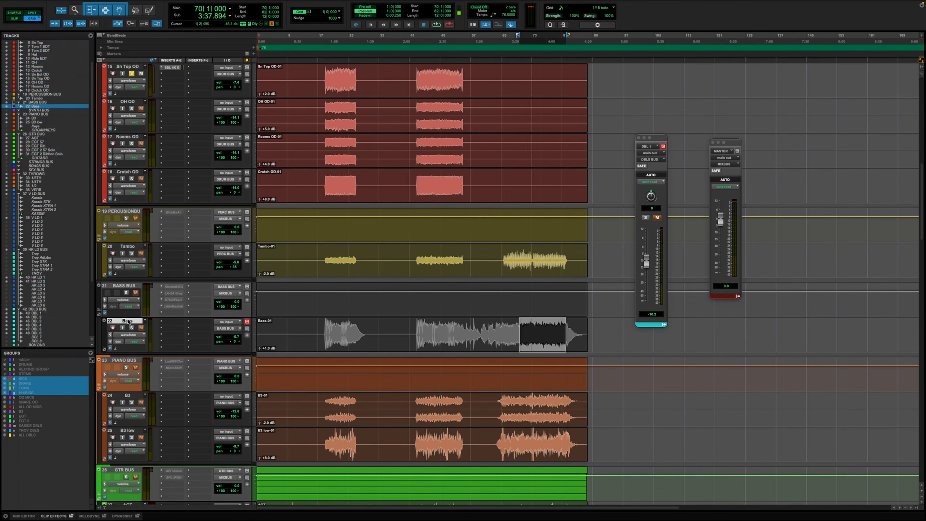
{"action": "key", "text": "space"}
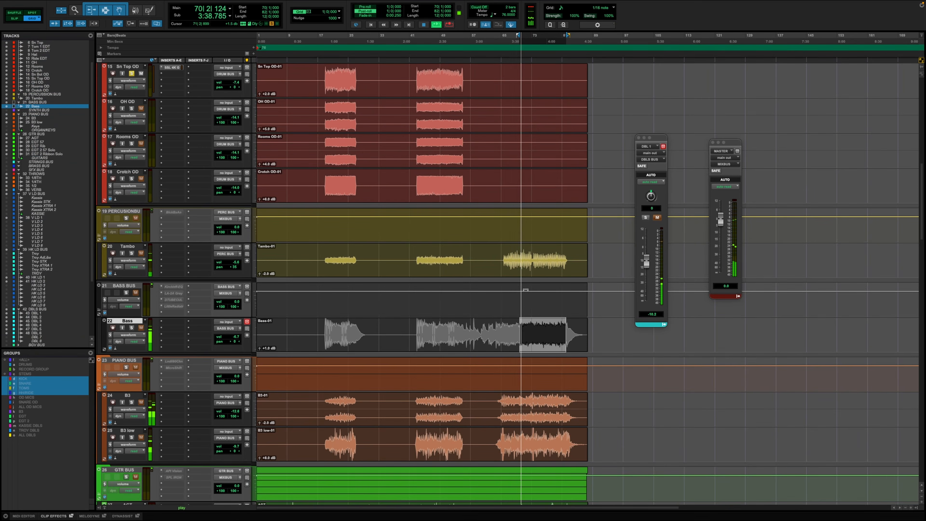
{"action": "scroll", "coordinate": [525, 290], "scroll_direction": "up", "scroll_amount": 7}
{"action": "scroll", "coordinate": [525, 290], "scroll_direction": "up", "scroll_amount": 7}
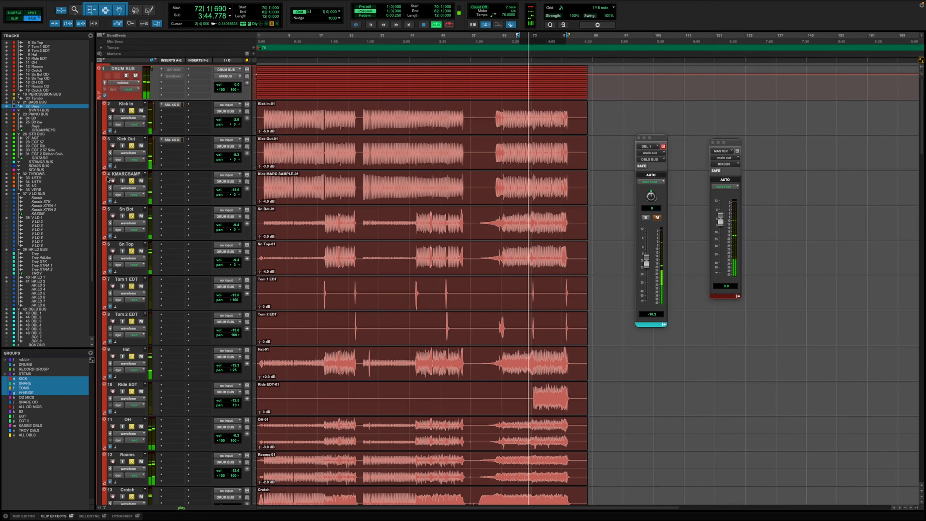
{"action": "left_click", "coordinate": [132, 111]}
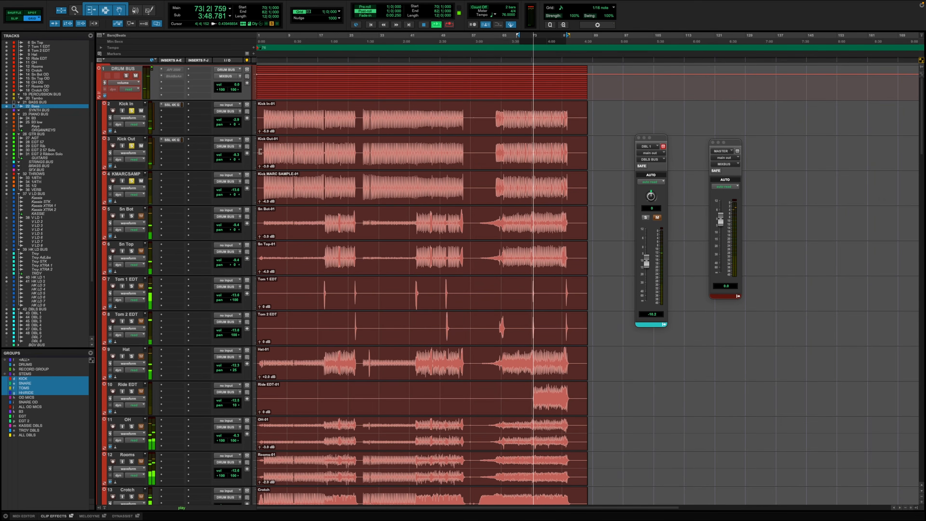
{"action": "left_click", "coordinate": [131, 110], "text": "super"}
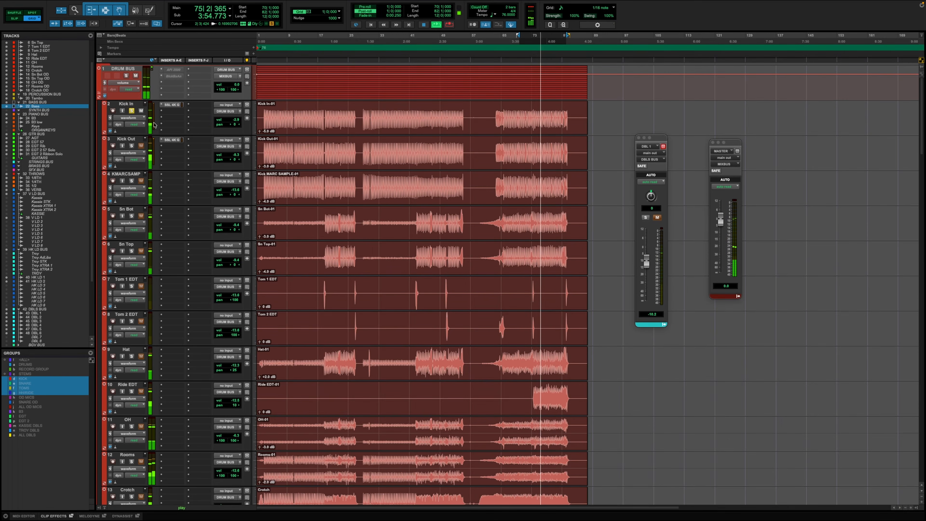
Add Kick Out to the solo during playback, open its output fader, and briefly inspect the SSL channel strip on Kick In
{"action": "left_click", "coordinate": [132, 145]}
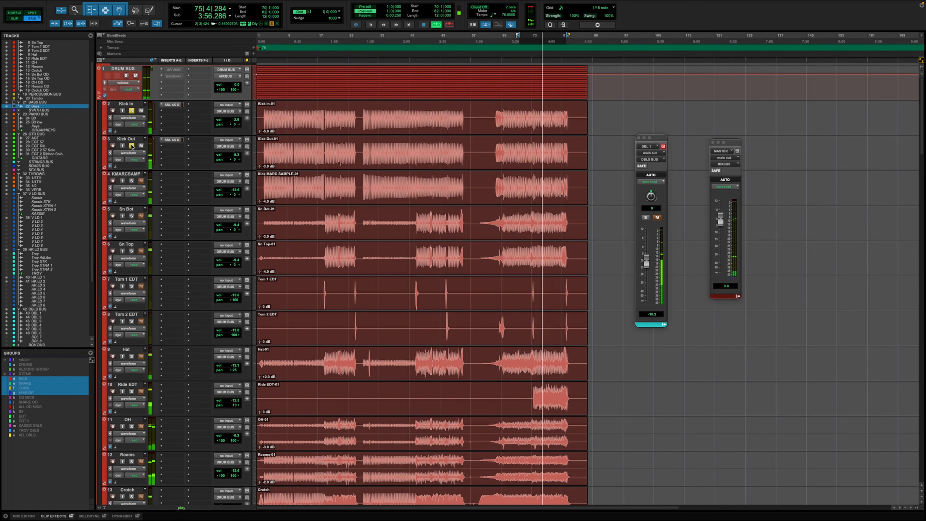
{"action": "left_click", "coordinate": [241, 145]}
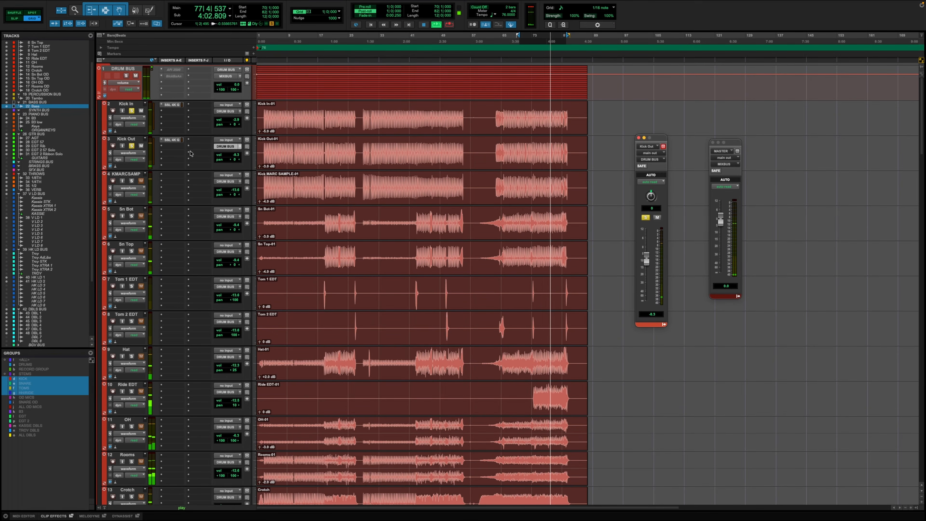
{"action": "left_click", "coordinate": [172, 105]}
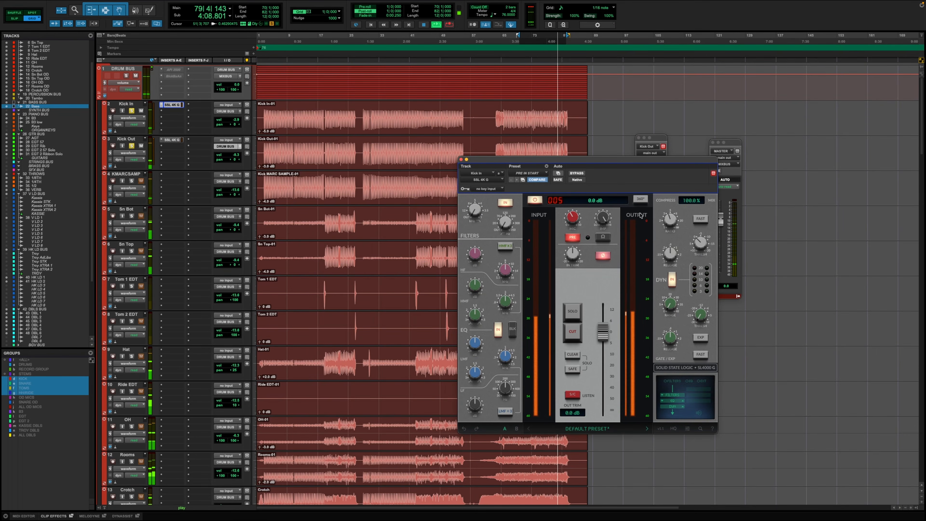
{"action": "mouse_move", "coordinate": [699, 247]}
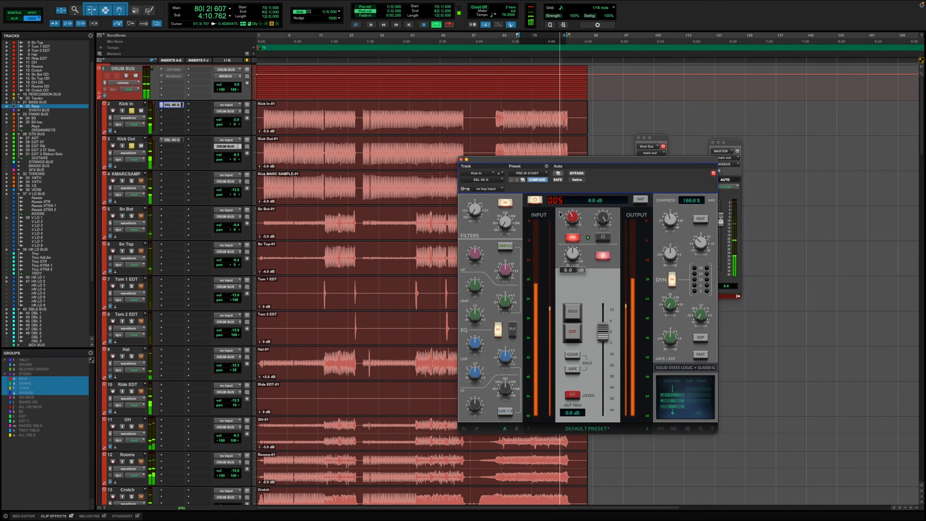
{"action": "left_click", "coordinate": [460, 159]}
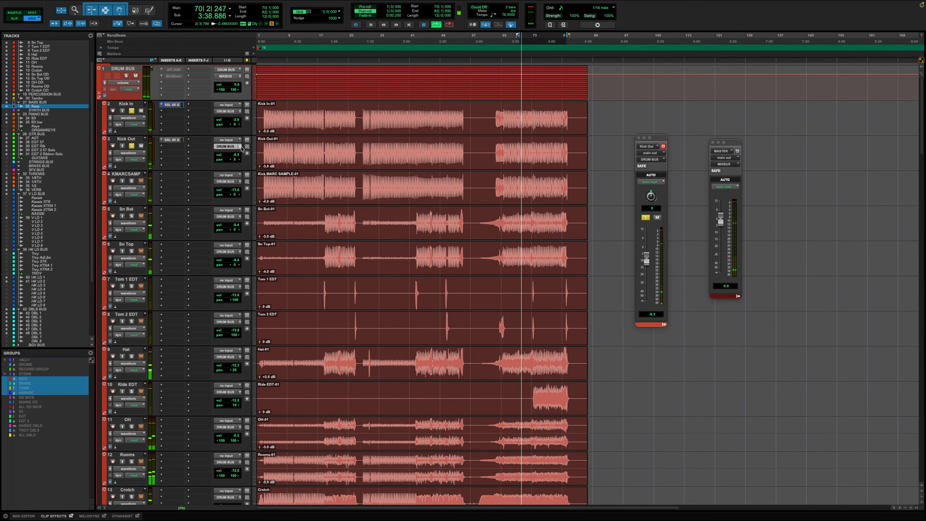
Lower the Kick Out fader to -7.3 dB while the soloed kick tracks play
{"action": "left_click", "coordinate": [239, 147]}
{"action": "left_click", "coordinate": [240, 147]}
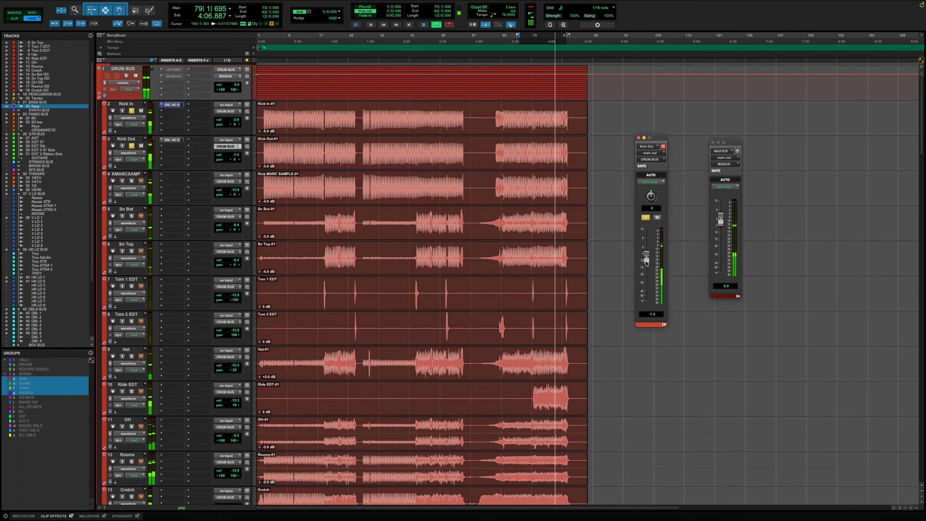
{"action": "left_click_drag", "start_coordinate": [645, 264], "coordinate": [645, 262]}
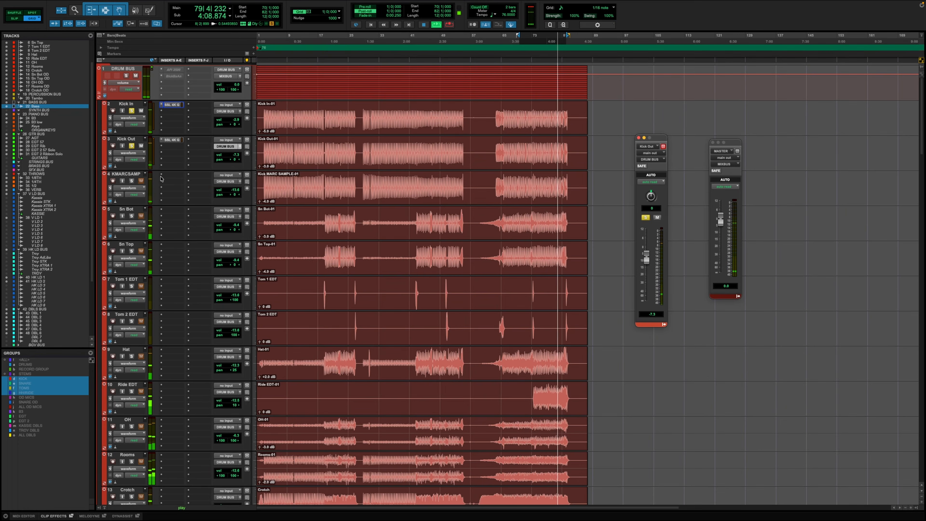
Add the KMARCSAMP kick sample to the solo, raise its fader to about -8.4 dB, and stop playback
{"action": "left_click", "coordinate": [132, 181]}
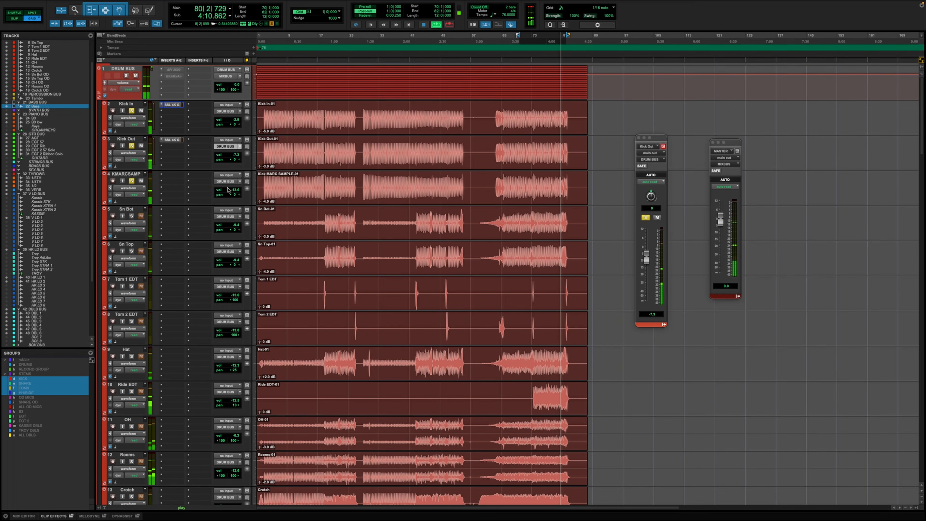
{"action": "left_click", "coordinate": [239, 181]}
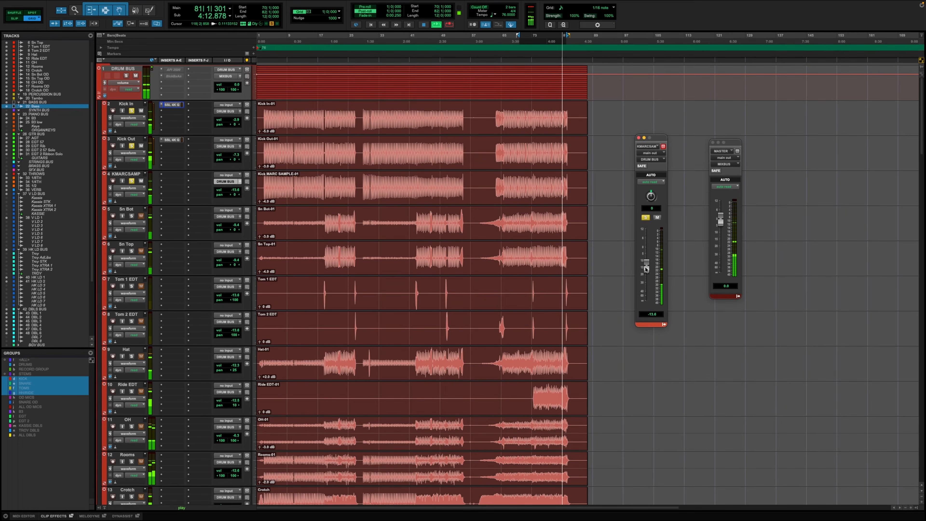
{"action": "mouse_move", "coordinate": [645, 269]}
{"action": "left_mouse_down"}
{"action": "mouse_move", "coordinate": [645, 251]}
{"action": "mouse_move", "coordinate": [646, 261]}
{"action": "left_mouse_up"}
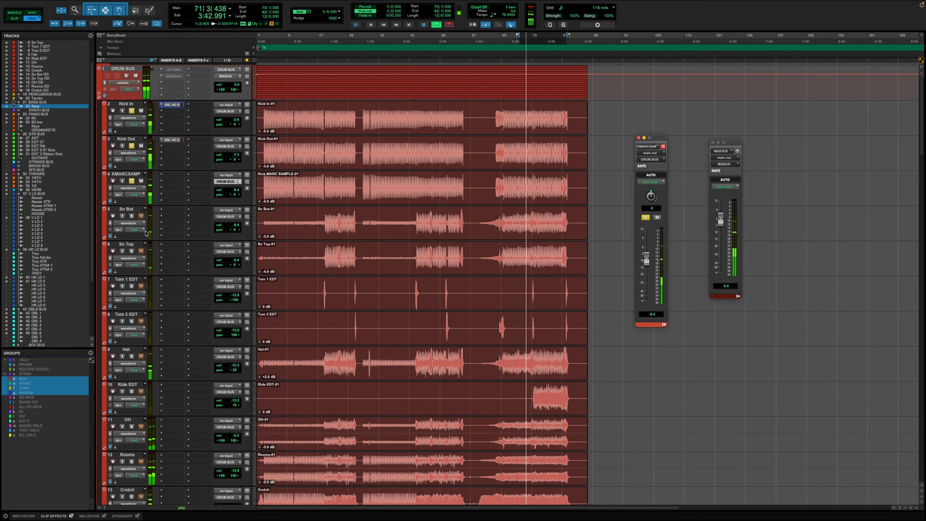
{"action": "scroll", "coordinate": [462, 269], "scroll_direction": "down", "scroll_amount": 5}
{"action": "scroll", "coordinate": [461, 268], "scroll_direction": "up", "scroll_amount": 5}
{"action": "key", "text": "space"}
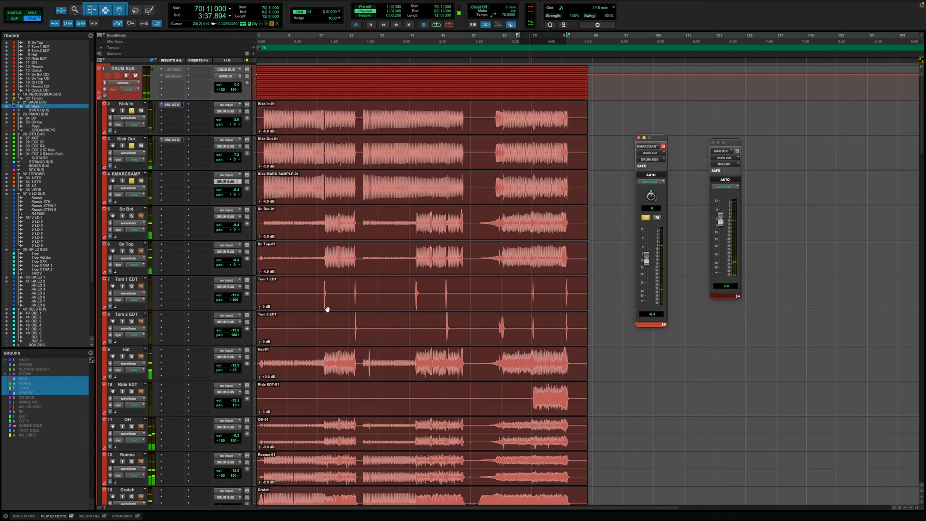
Select the MASTER track, make its CREAMPRE insert active, and open the plug-in
{"action": "scroll", "coordinate": [327, 309], "scroll_direction": "down", "scroll_amount": 20}
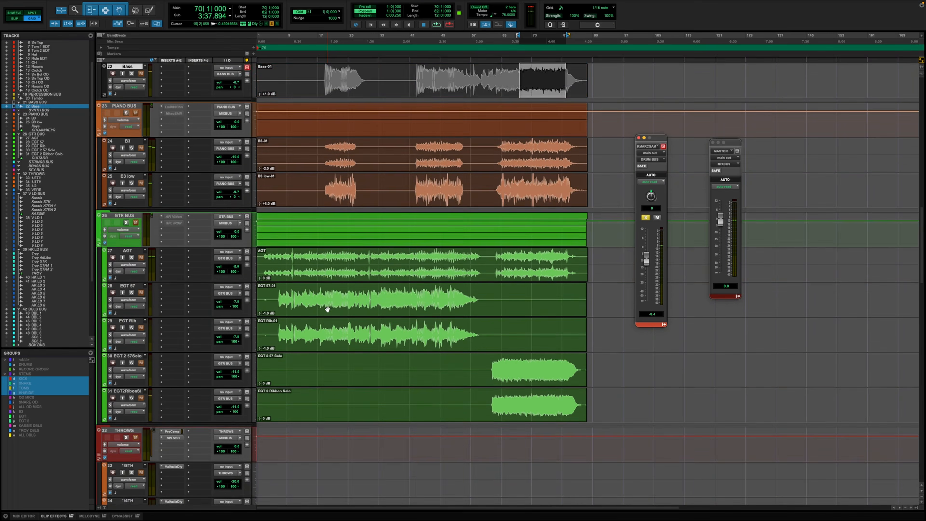
{"action": "scroll", "coordinate": [327, 309], "scroll_direction": "down", "scroll_amount": 20}
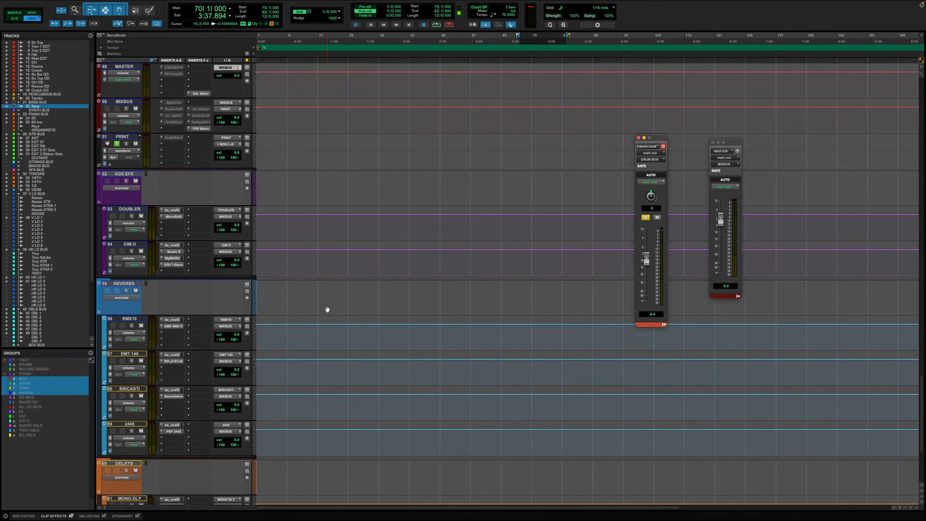
{"action": "scroll", "coordinate": [327, 309], "scroll_direction": "up", "scroll_amount": 8}
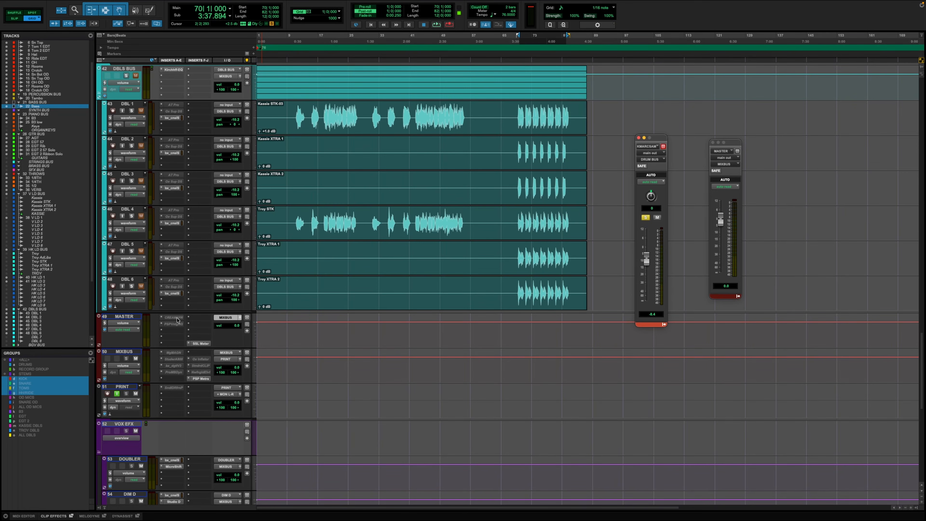
{"action": "left_click", "coordinate": [126, 317]}
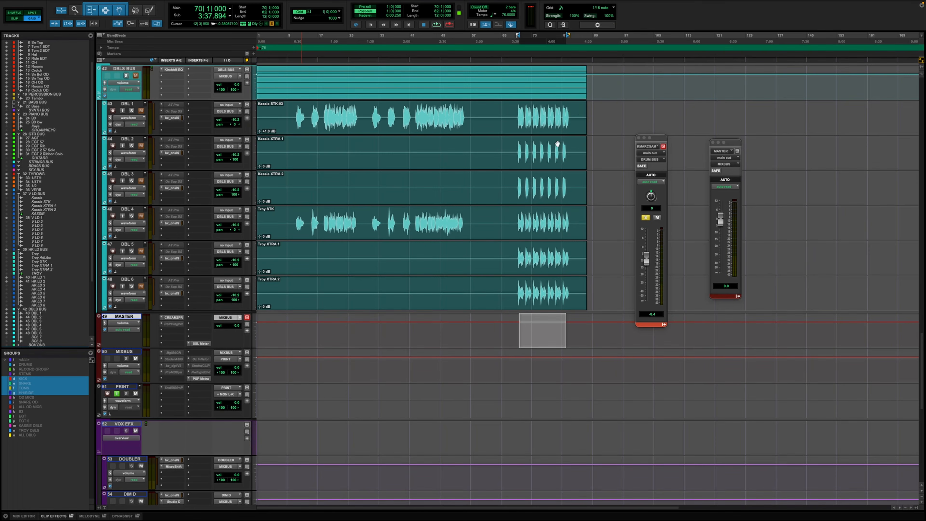
{"action": "left_click", "coordinate": [179, 317]}
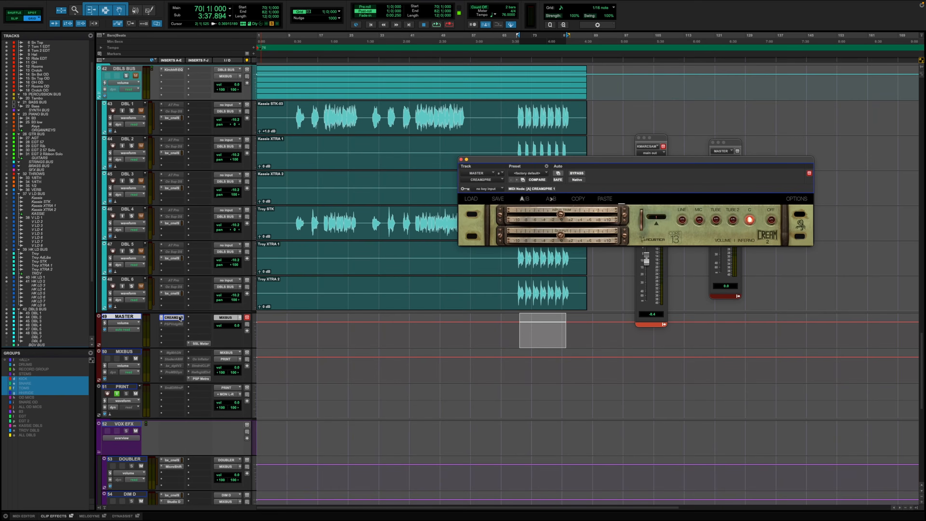
Play from bar 70, compare the master with CREAMPRE bypassed and engaged, move the plug-in window clear of the tracks, and stop
{"action": "key", "text": "space"}
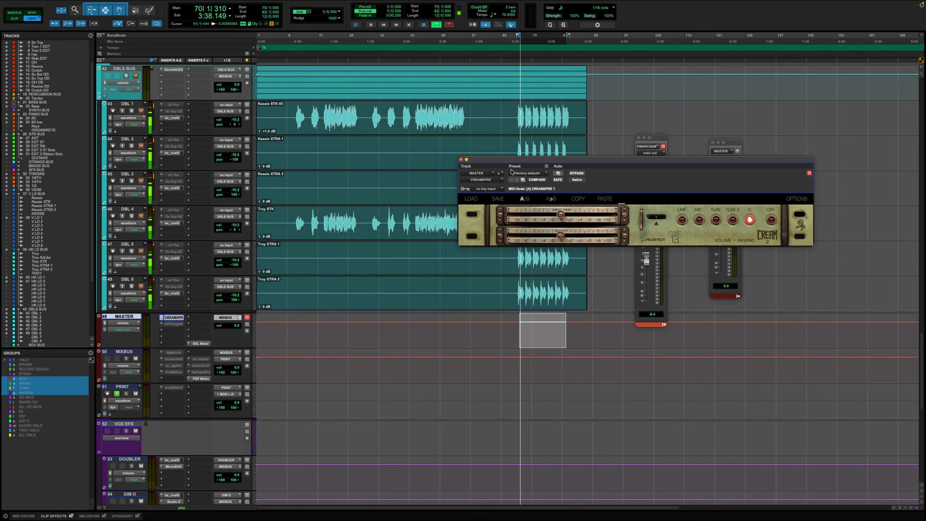
{"action": "left_click", "coordinate": [580, 172]}
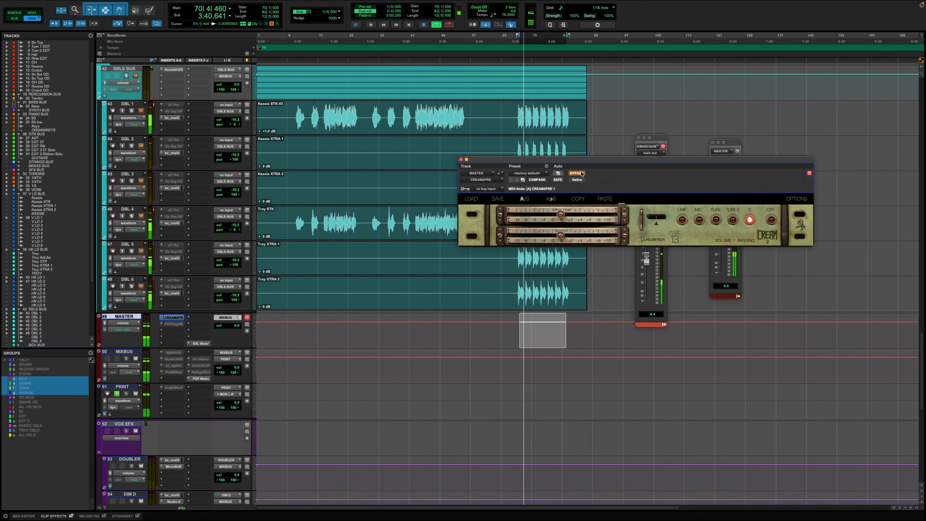
{"action": "left_click", "coordinate": [579, 173]}
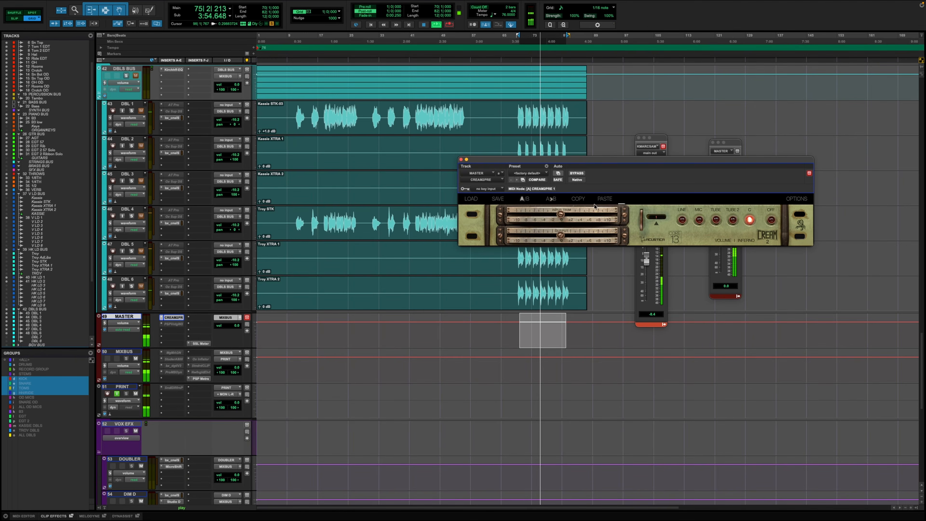
{"action": "left_click_drag", "start_coordinate": [602, 161], "coordinate": [489, 217]}
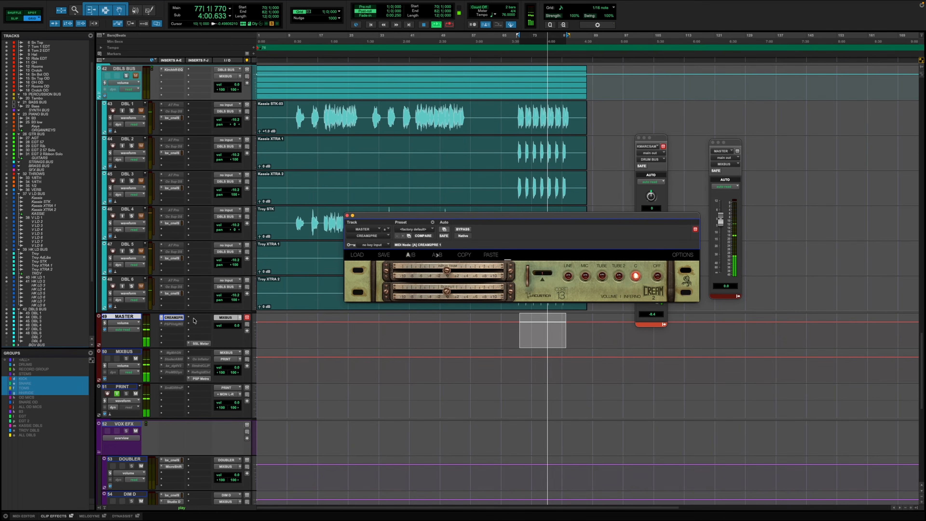
{"action": "left_click_drag", "start_coordinate": [420, 215], "coordinate": [419, 203]}
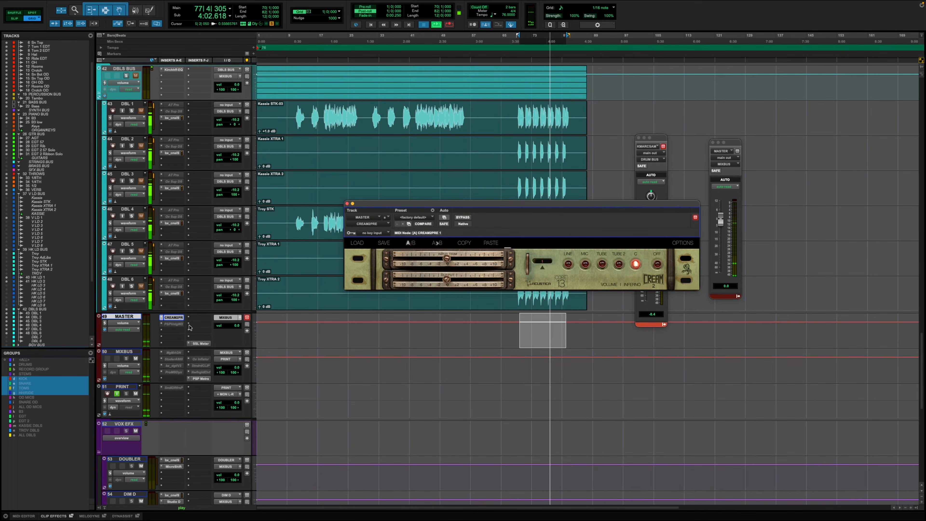
{"action": "key", "text": "space"}
Check the PSP VintageWarmer2 insert on MASTER, and make the Maag MAGNUM-K insert on the MIXBUS track active and open
{"action": "left_click", "coordinate": [173, 324]}
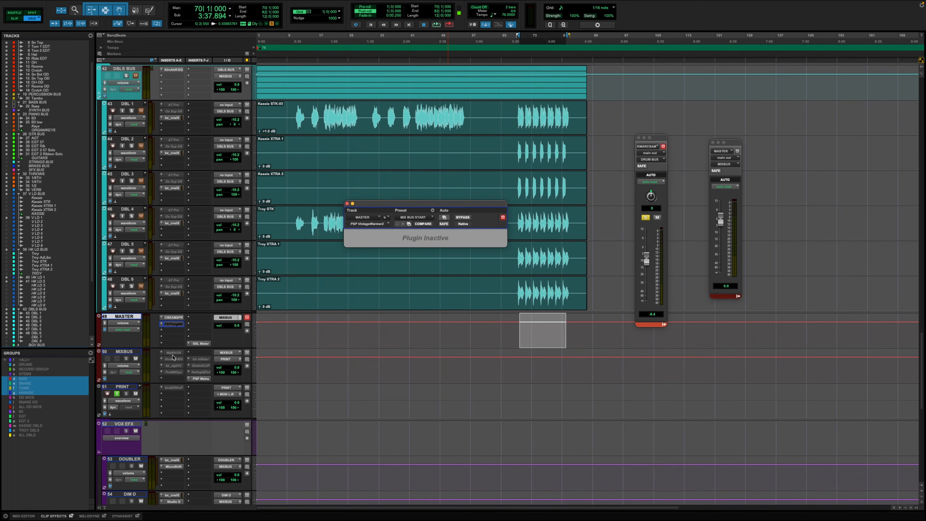
{"action": "left_click", "coordinate": [130, 352]}
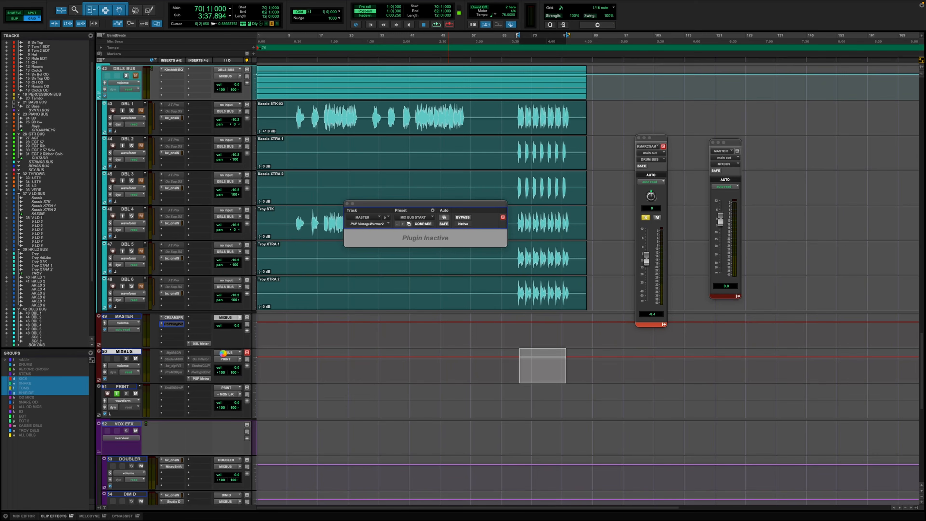
{"action": "left_click", "coordinate": [172, 354]}
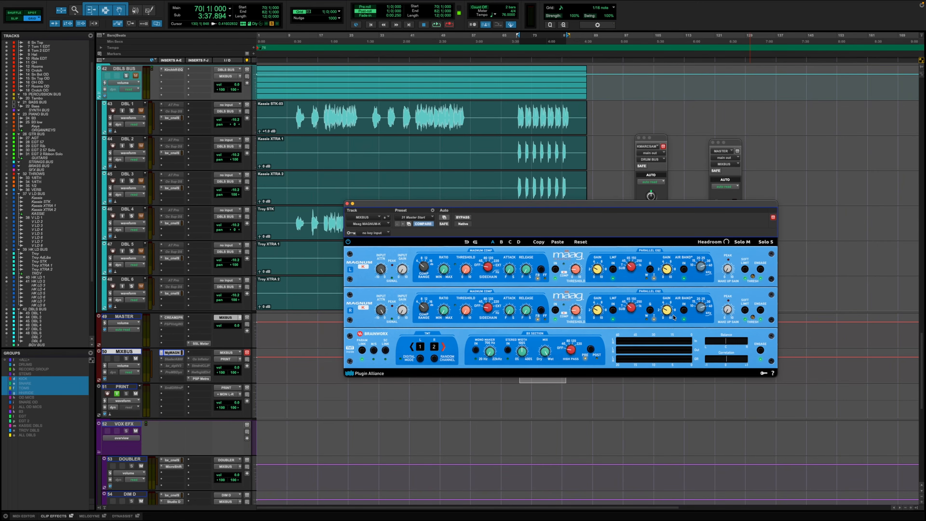
Play from bar 70 to audition the MAGNUM-K on the mix bus with its power switched off and on, and stop
{"action": "key", "text": "space"}
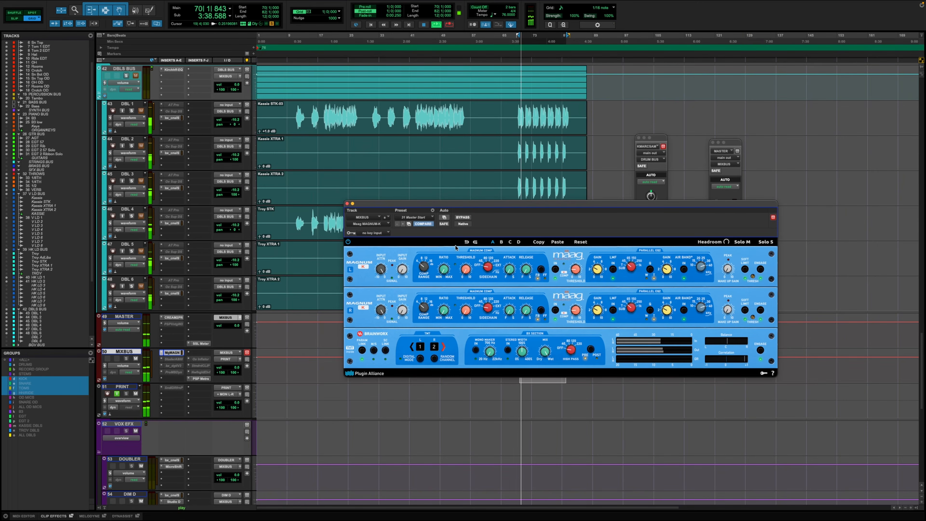
{"action": "left_click", "coordinate": [348, 242]}
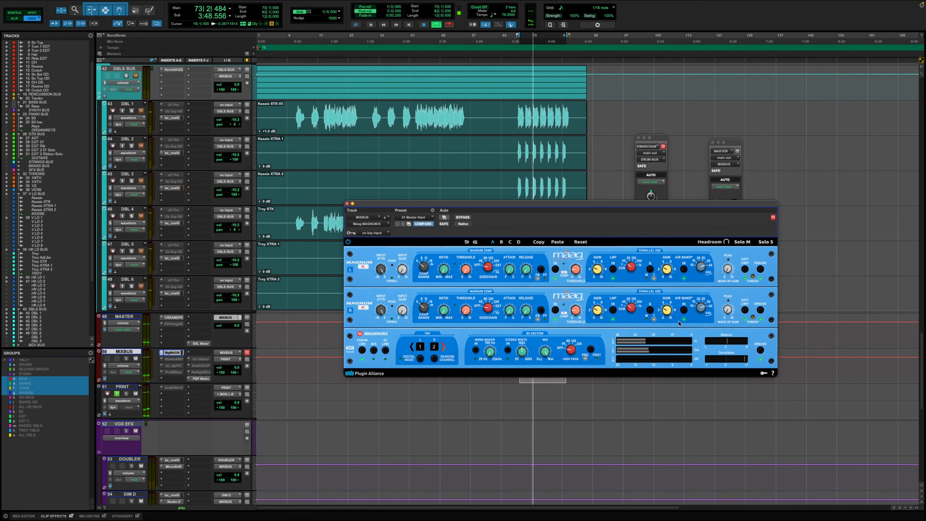
{"action": "key", "text": "space"}
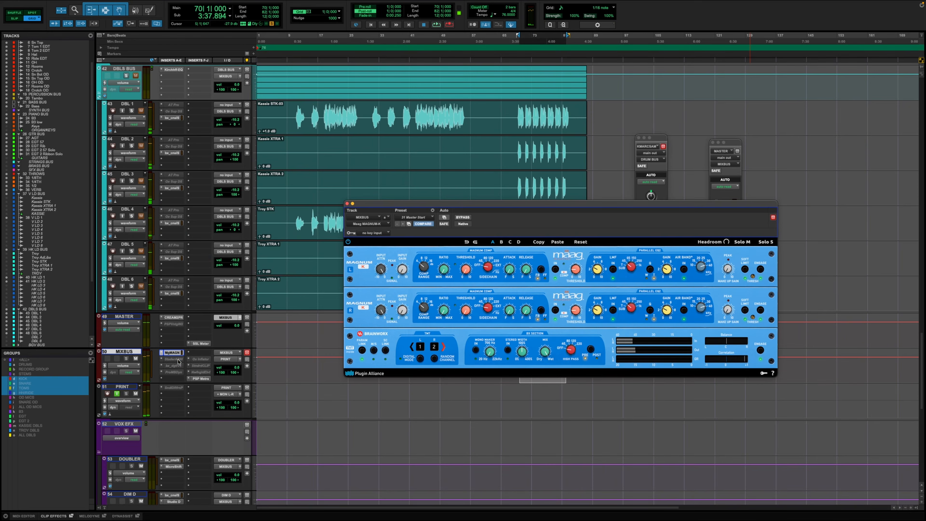
Make the Studer A800 tape insert on the MIXBUS track active, open it, and reposition its window slightly
{"action": "right_click", "coordinate": [183, 352]}
{"action": "left_click", "coordinate": [188, 369]}
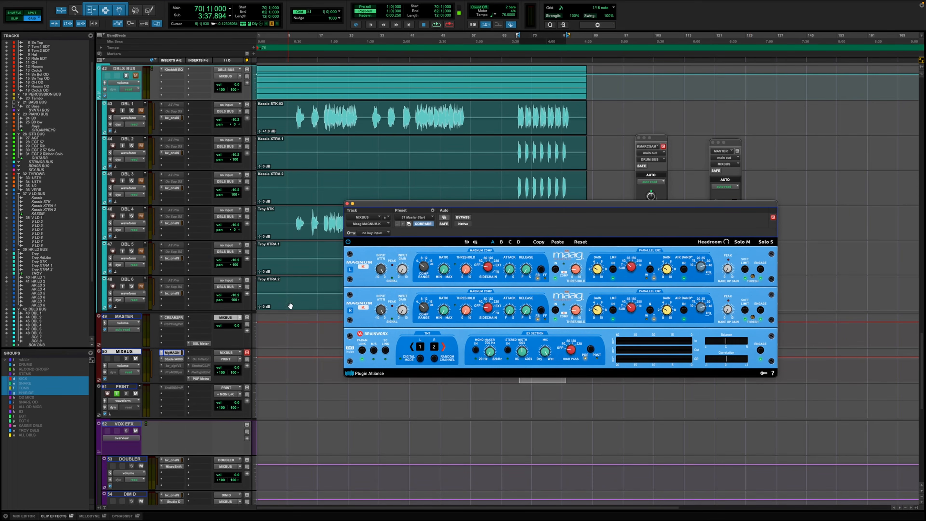
{"action": "left_click", "coordinate": [178, 359]}
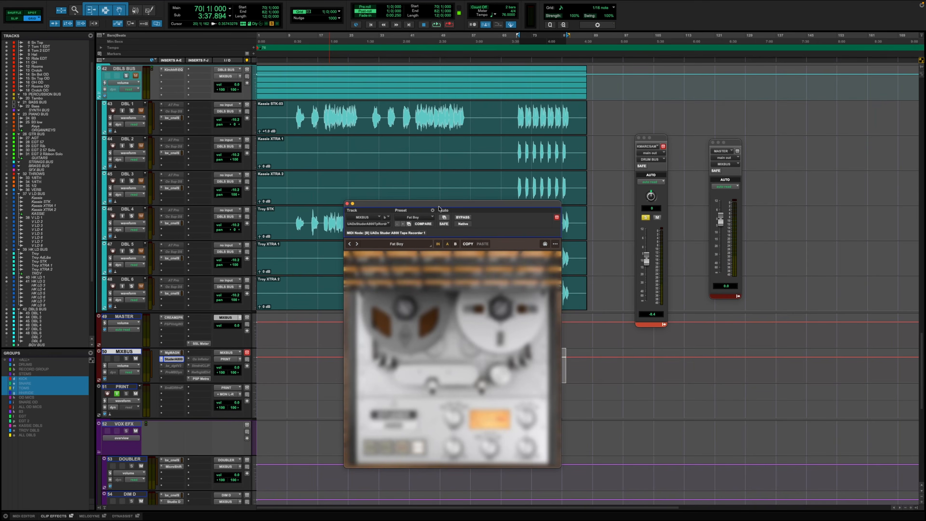
{"action": "left_click_drag", "start_coordinate": [439, 206], "coordinate": [442, 196]}
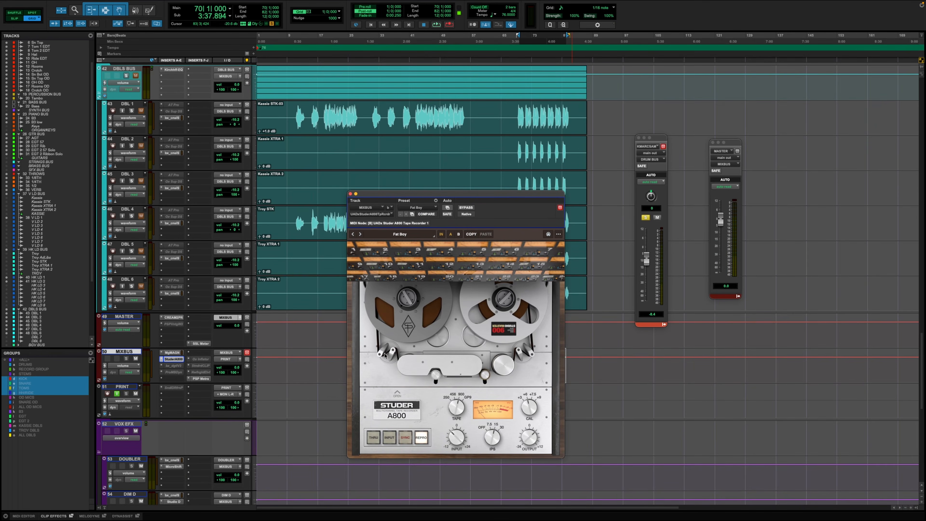
Play from bar 70 and compare the mix bus with the Studer A800 bypassed and engaged
{"action": "key", "text": "space"}
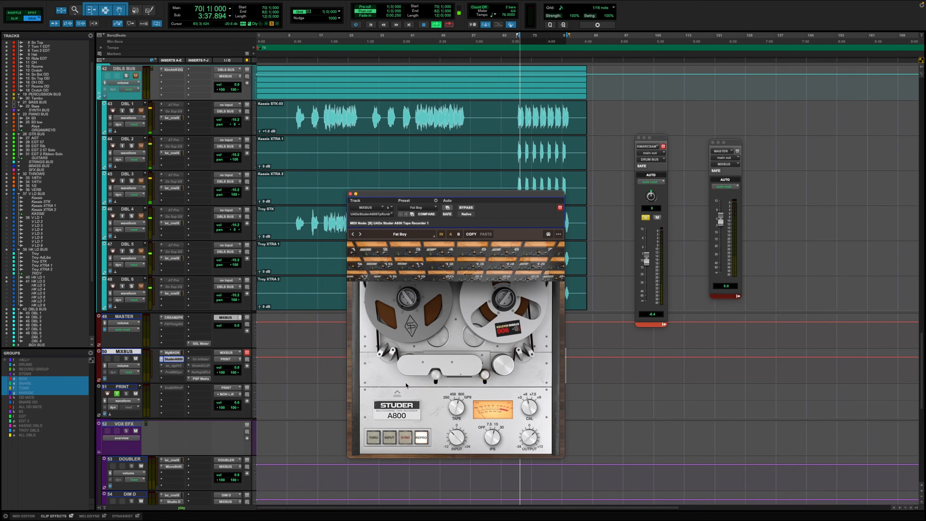
{"action": "left_click", "coordinate": [468, 210]}
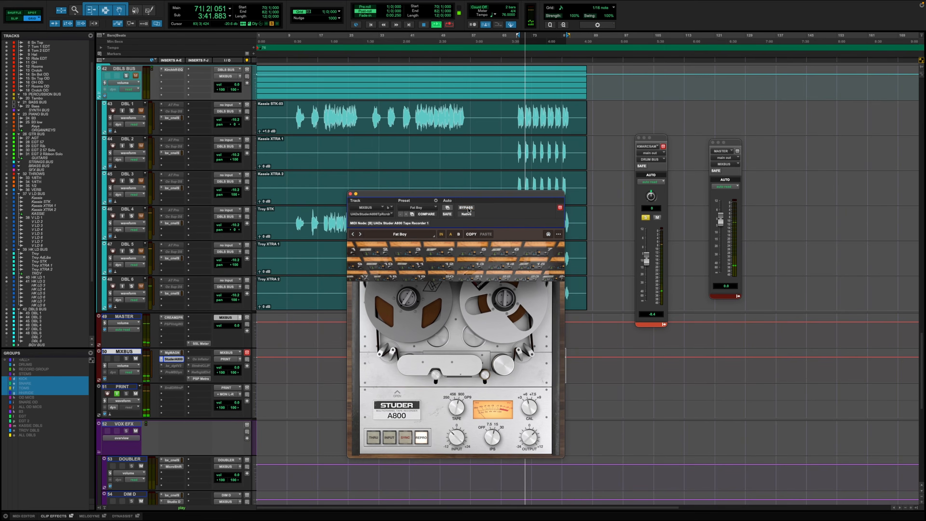
{"action": "left_click", "coordinate": [468, 208]}
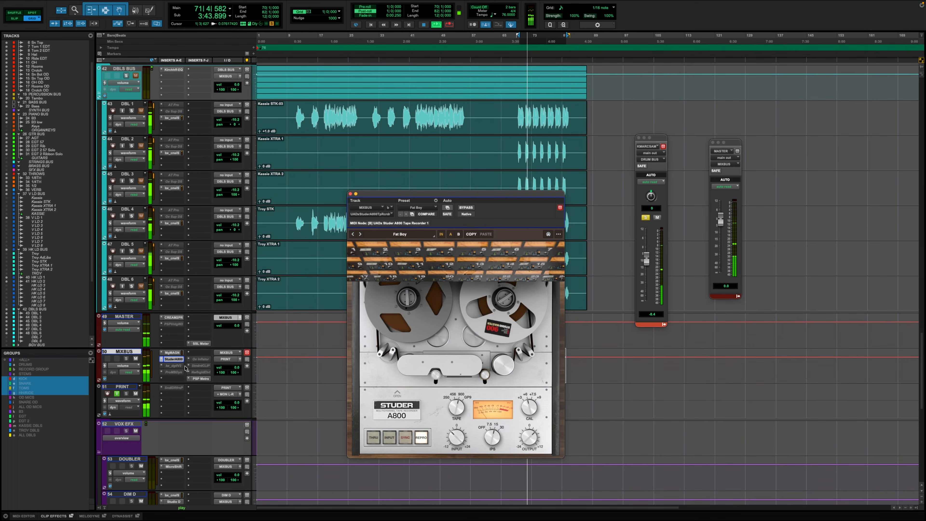
Make the bx_digital V3 equalizer insert on the MIXBUS track active while playback continues
{"action": "right_click", "coordinate": [173, 366]}
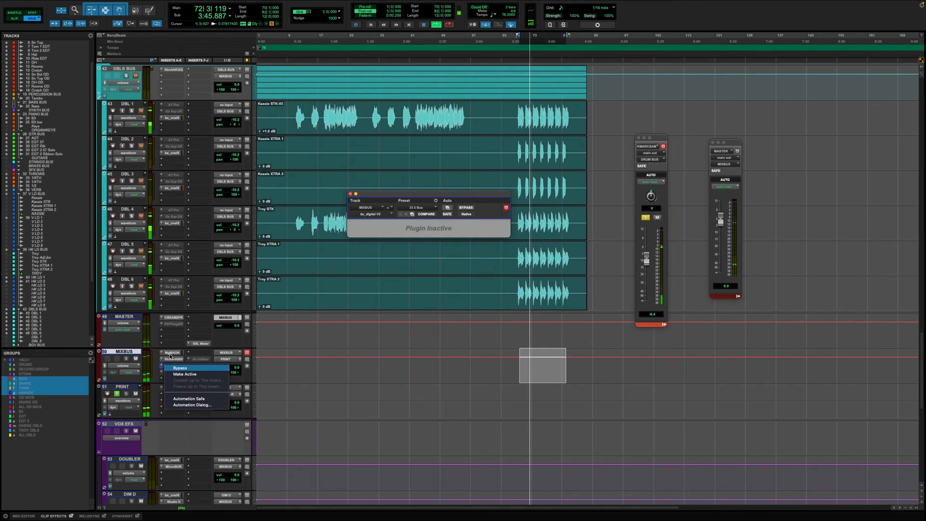
{"action": "left_click", "coordinate": [183, 374]}
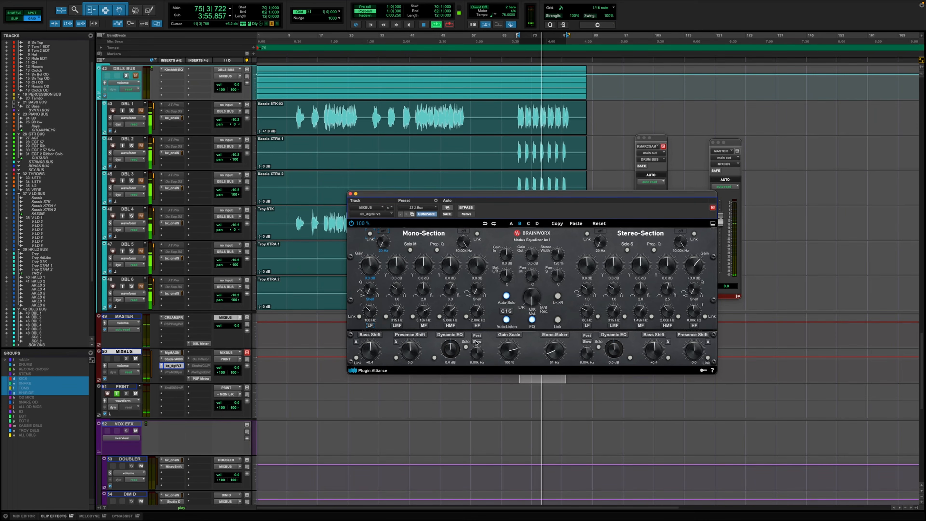
Show the curve display of the bx_digital V3 and compare the mix bus with its EQ switched off and on
{"action": "left_click", "coordinate": [712, 223]}
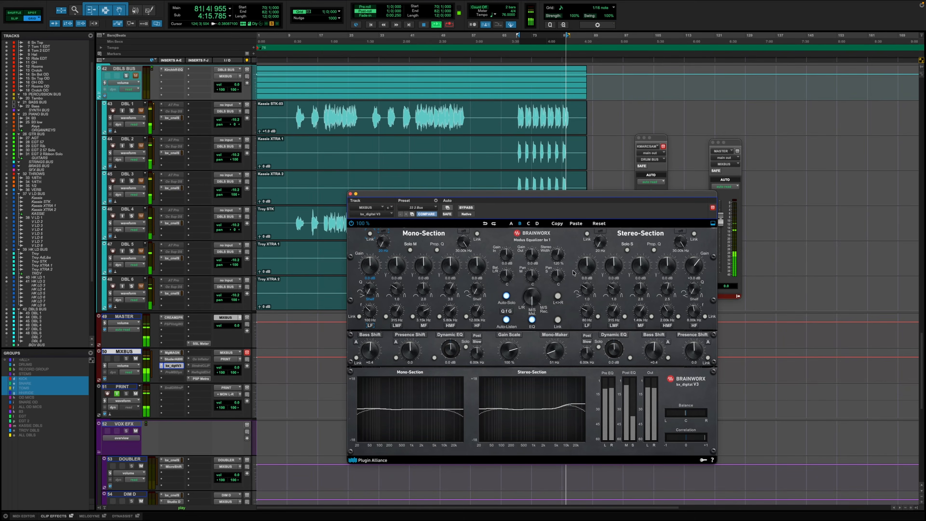
{"action": "left_click", "coordinate": [532, 320]}
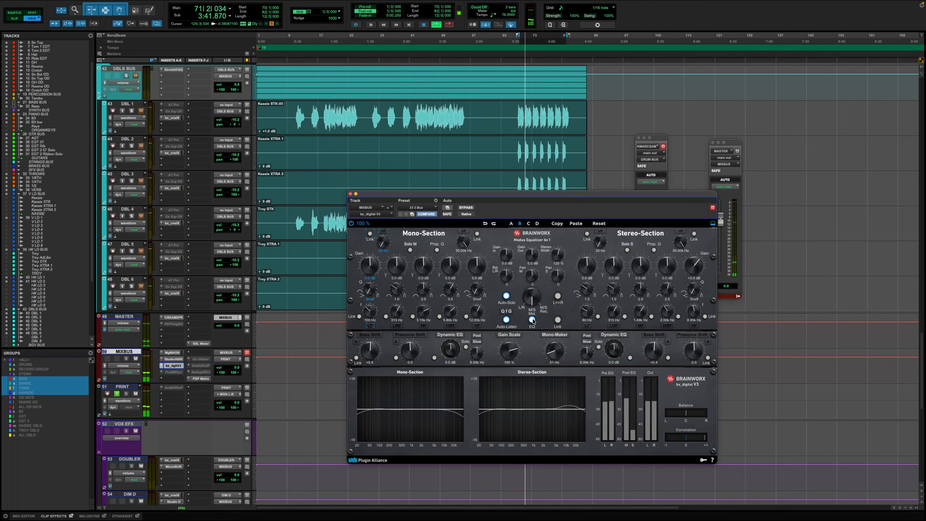
{"action": "left_click", "coordinate": [532, 320]}
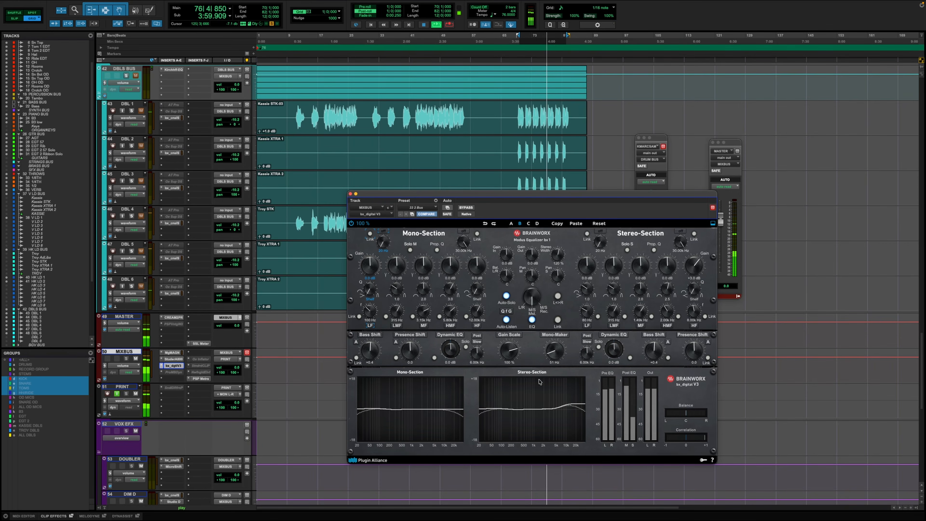
Make the Pro Multiband Dynamics insert on the MIXBUS track active during playback
{"action": "left_click", "coordinate": [173, 372]}
{"action": "right_click", "coordinate": [172, 372]}
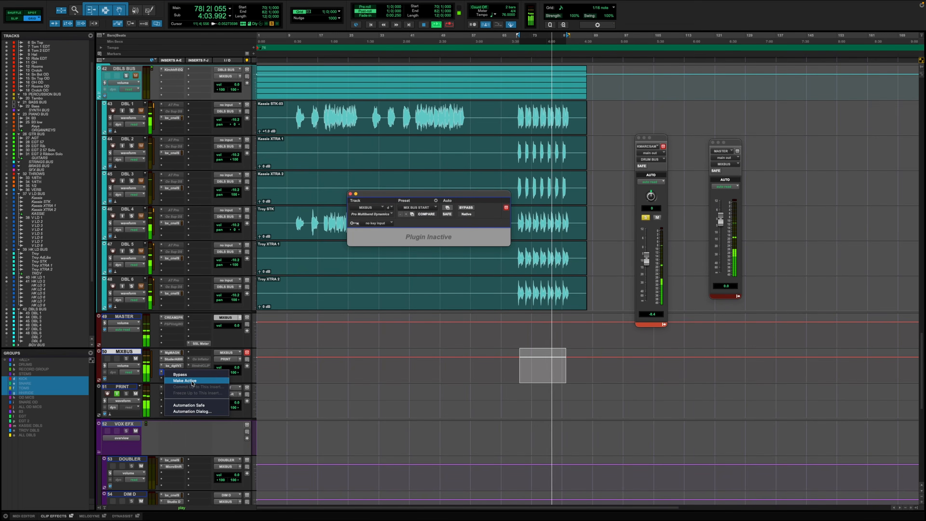
{"action": "left_click", "coordinate": [192, 382]}
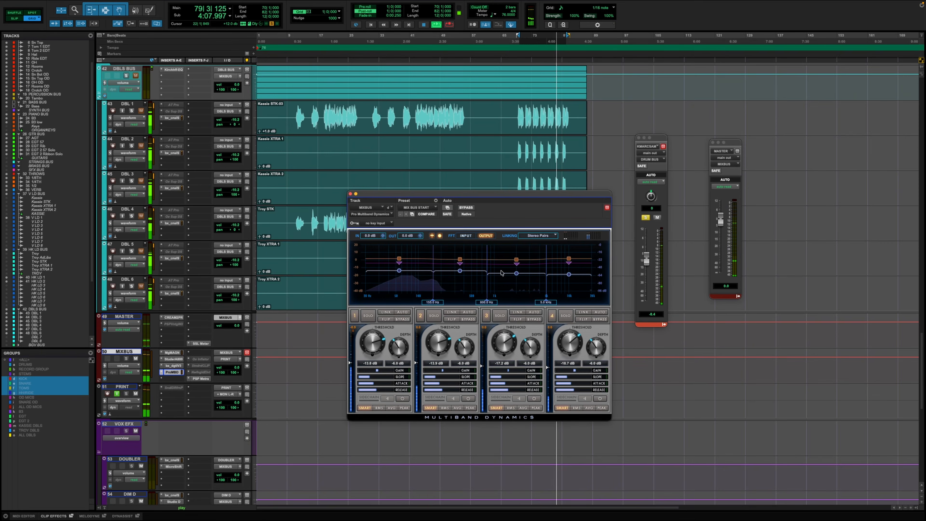
Compare the mix bus with the Pro Multiband Dynamics bypassed and engaged, close its window, and stop playback
{"action": "left_click", "coordinate": [467, 207]}
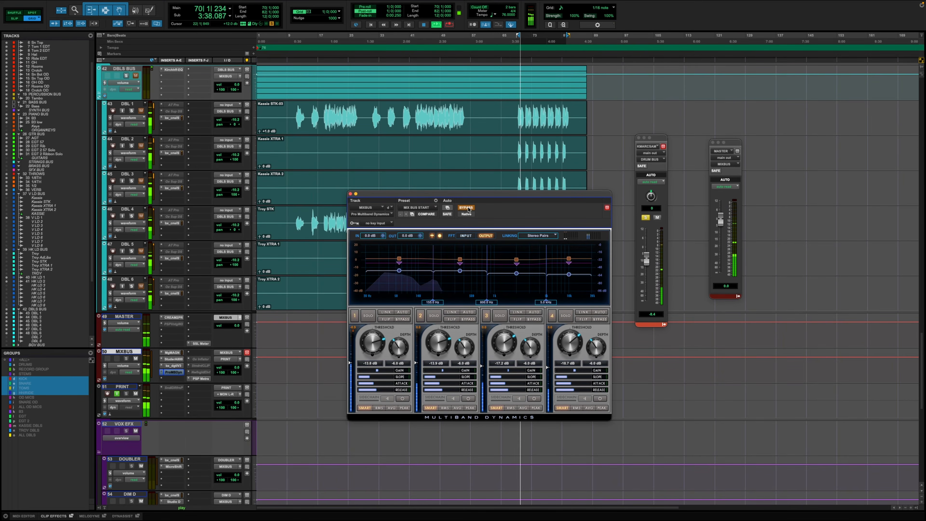
{"action": "left_click", "coordinate": [467, 207]}
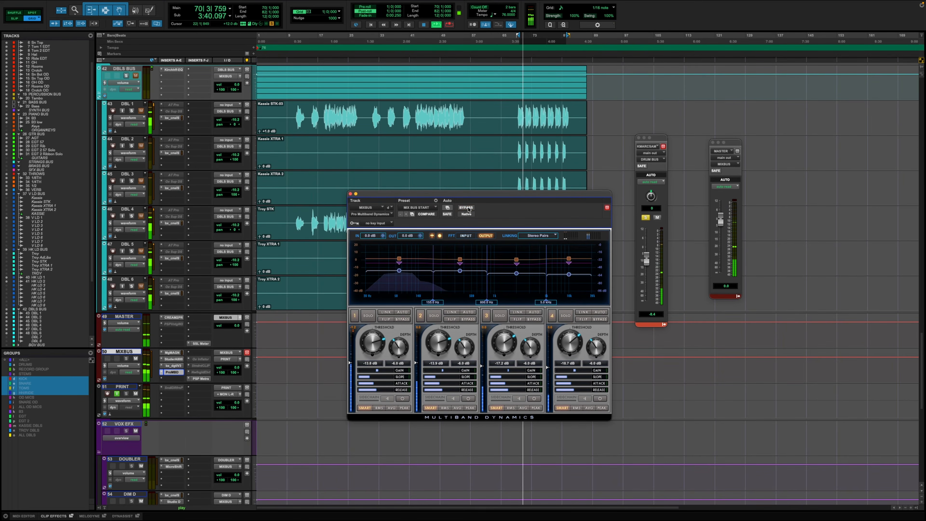
{"action": "left_click", "coordinate": [349, 193]}
{"action": "key", "text": "space"}
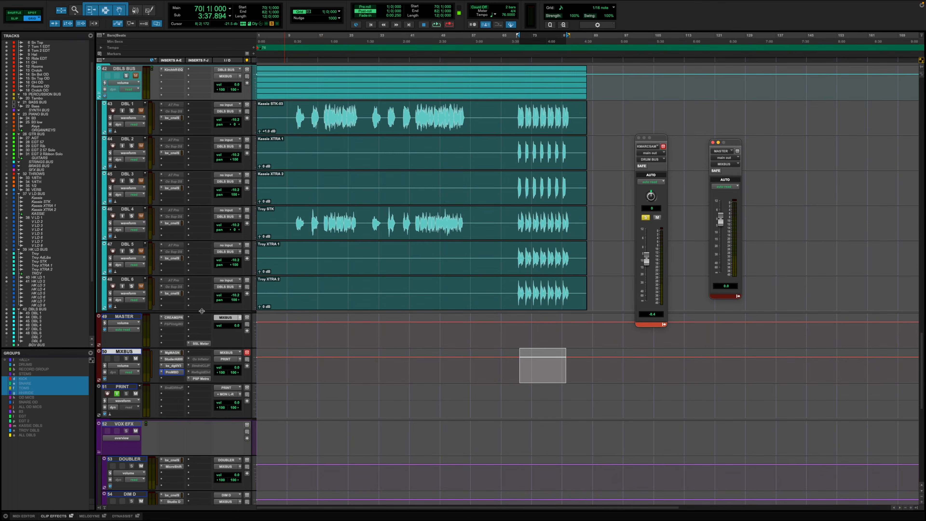
Look through the session's tracks from the vocals to the drums and back, and view the inactive PSP VintageWarmer insert on the MASTER track
{"action": "scroll", "coordinate": [212, 246], "scroll_direction": "up", "scroll_amount": 15}
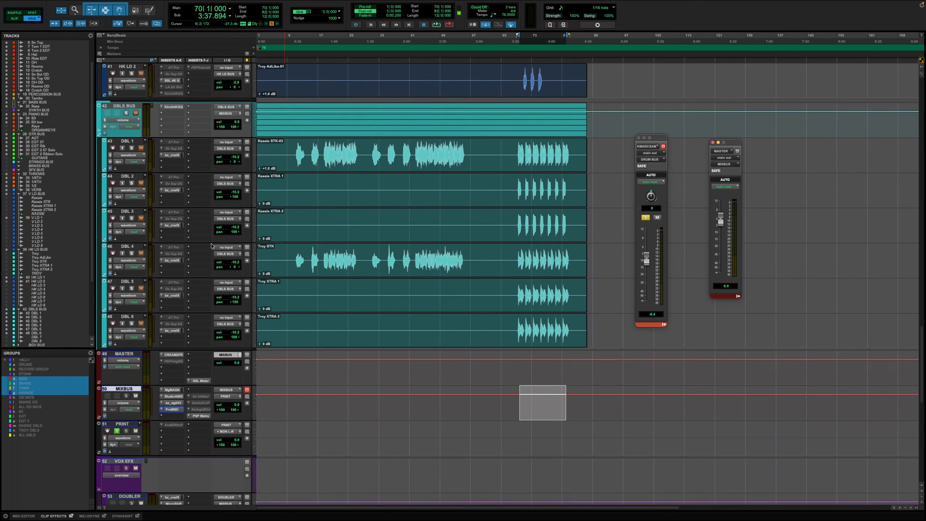
{"action": "scroll", "coordinate": [211, 245], "scroll_direction": "up", "scroll_amount": 20}
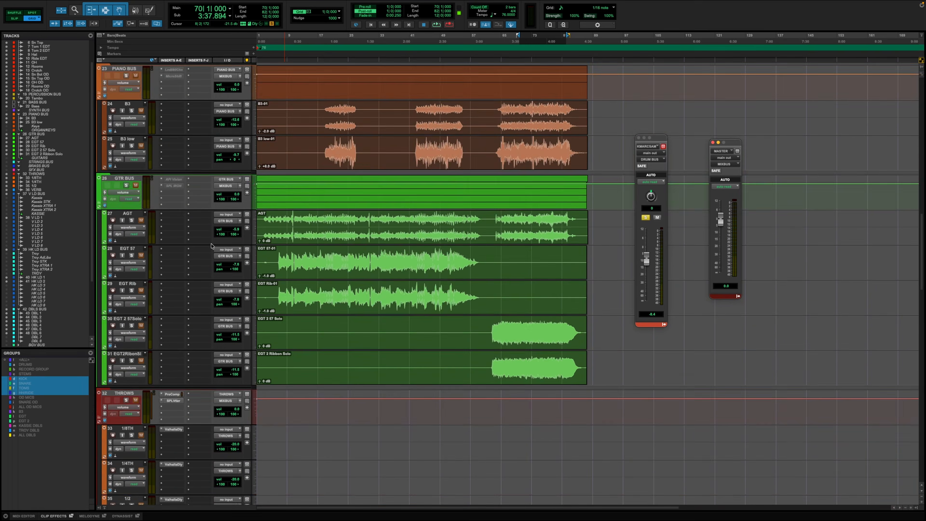
{"action": "scroll", "coordinate": [211, 246], "scroll_direction": "down", "scroll_amount": 9}
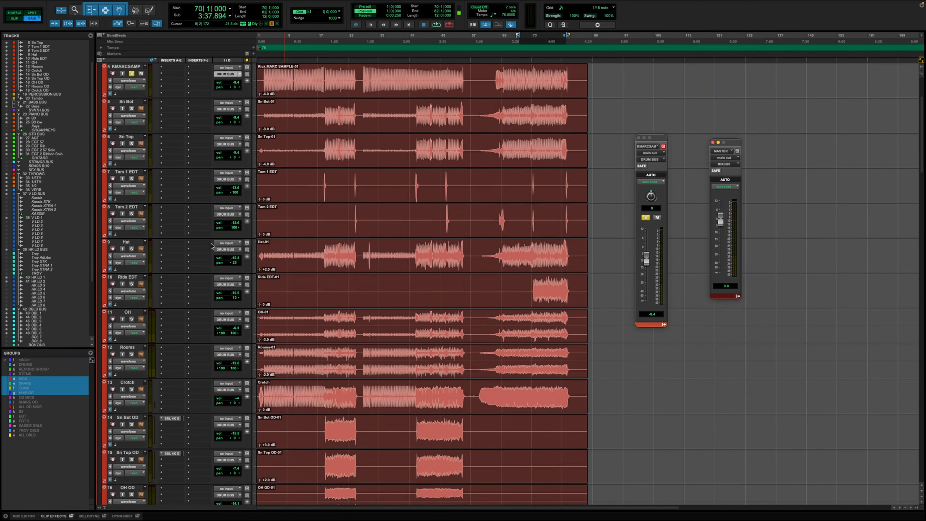
{"action": "scroll", "coordinate": [211, 245], "scroll_direction": "down", "scroll_amount": 12}
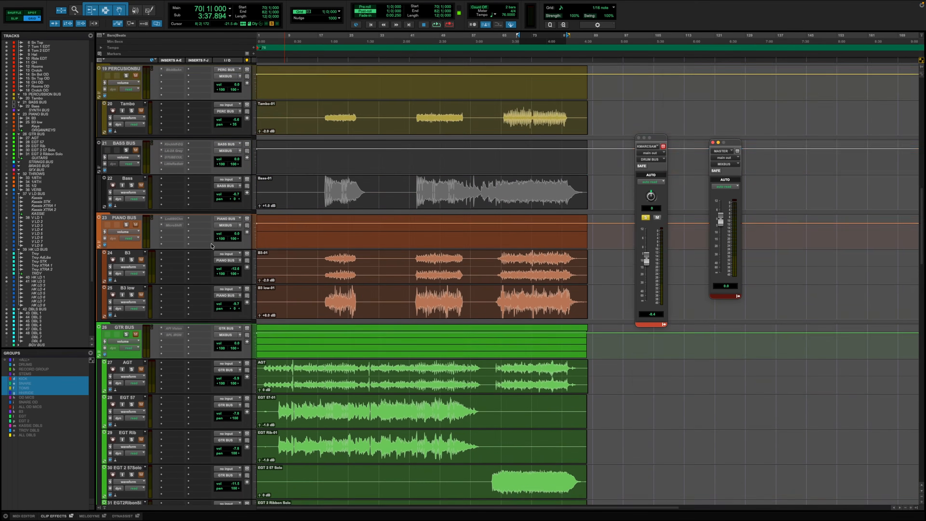
{"action": "scroll", "coordinate": [212, 245], "scroll_direction": "down", "scroll_amount": 18}
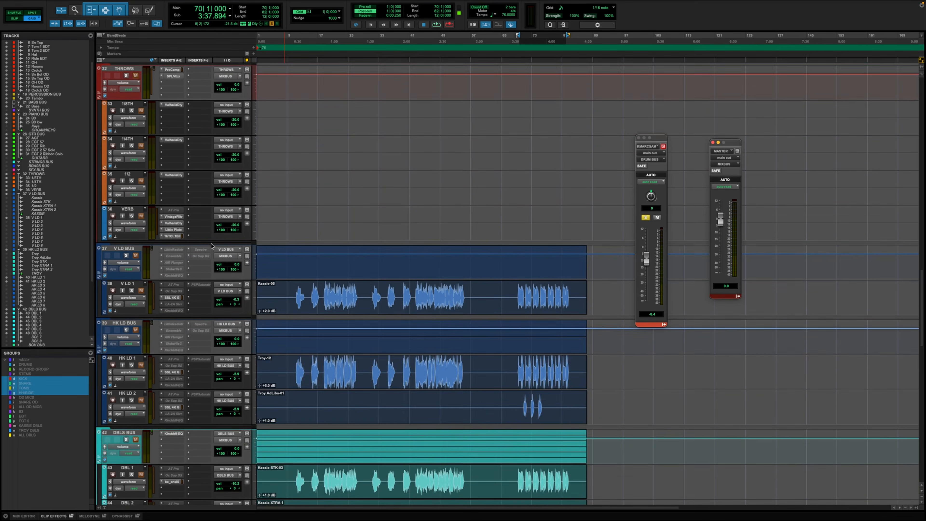
{"action": "scroll", "coordinate": [212, 245], "scroll_direction": "up", "scroll_amount": 1}
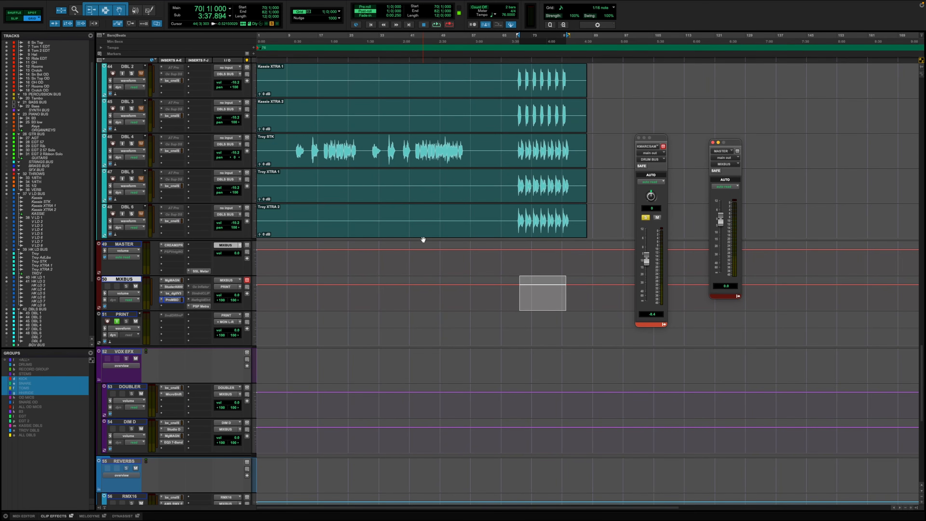
{"action": "scroll", "coordinate": [422, 240], "scroll_direction": "up", "scroll_amount": 1}
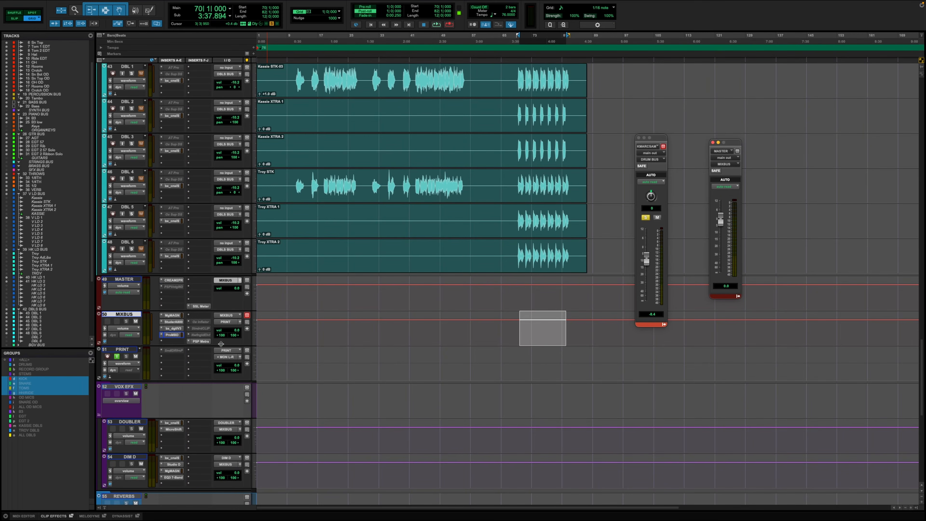
{"action": "left_click", "coordinate": [172, 287]}
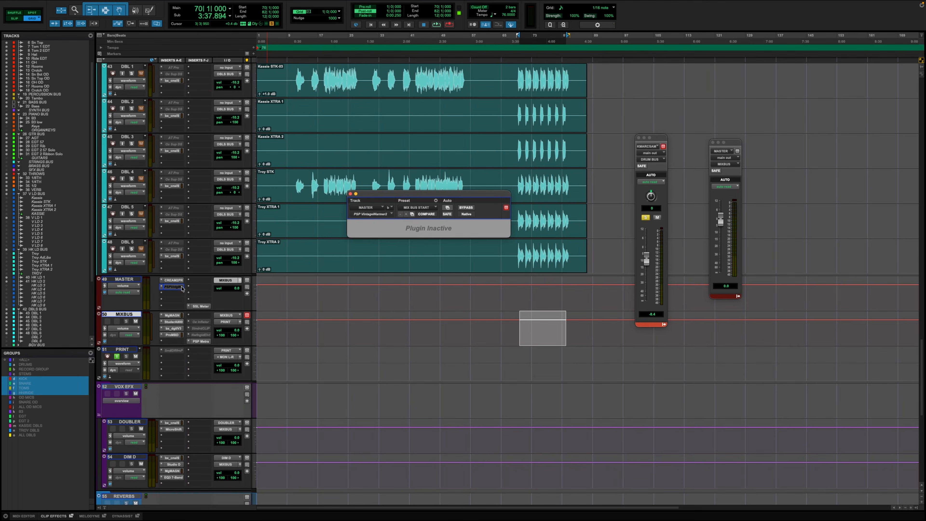
{"action": "left_click", "coordinate": [182, 288]}
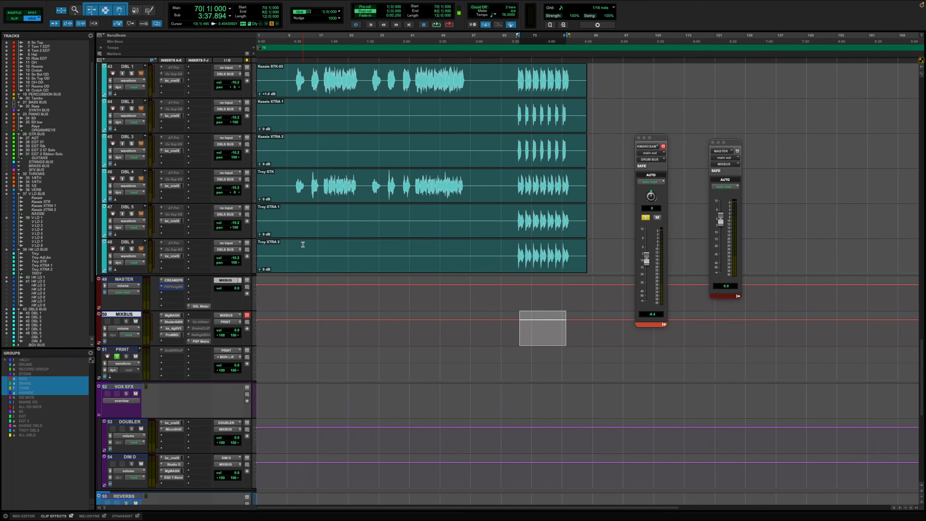
Select the final section from bar 65 across the kick and snare tracks, play it, and solo Sn Bot and Sn Top with the kicks
{"action": "scroll", "coordinate": [574, 240], "scroll_direction": "up", "scroll_amount": 20}
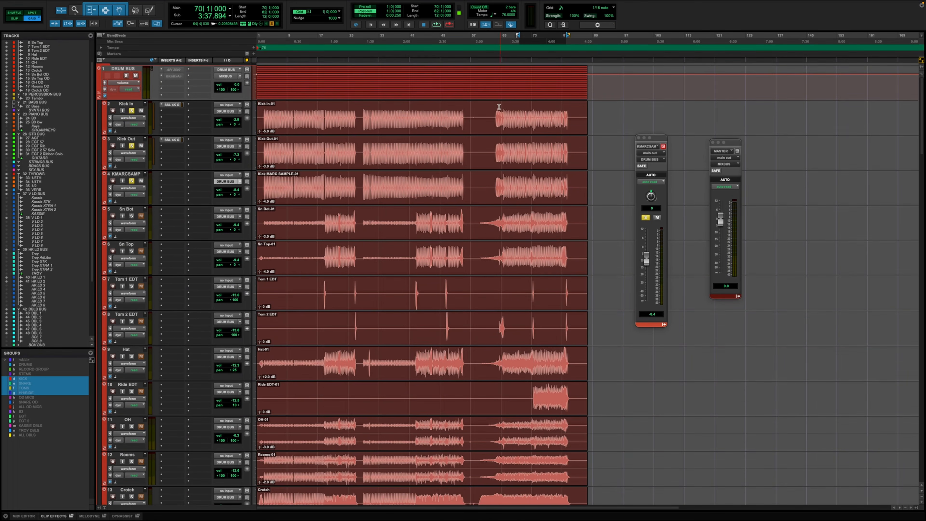
{"action": "left_click_drag", "start_coordinate": [498, 113], "coordinate": [565, 266]}
{"action": "key", "text": "space"}
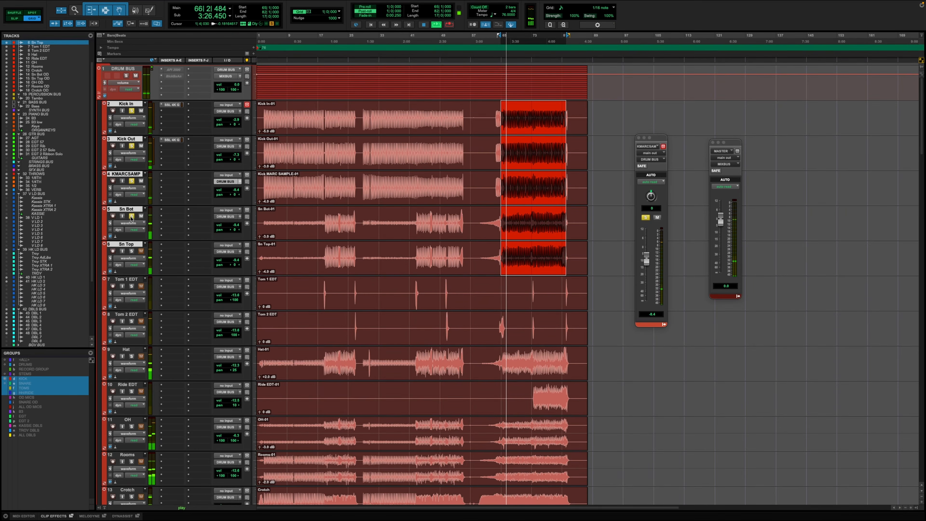
{"action": "left_click", "coordinate": [132, 251]}
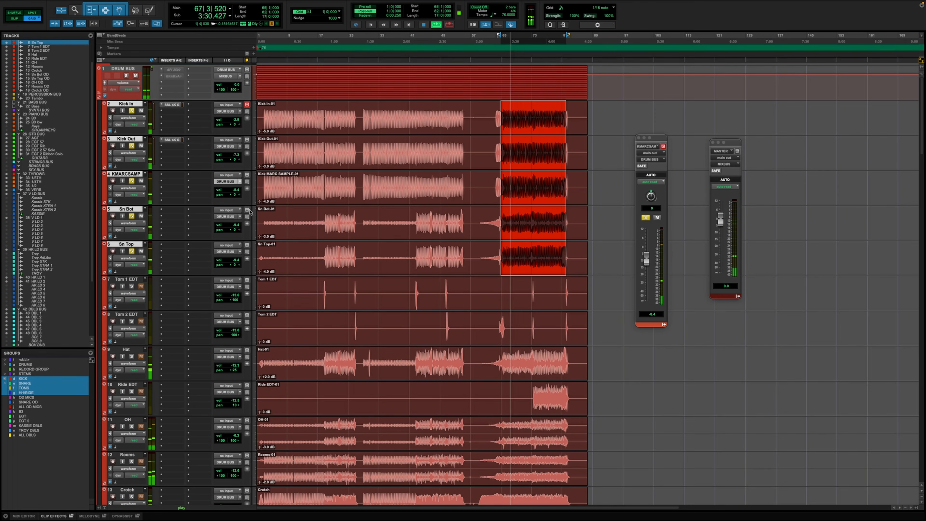
Show the Sn Bot output fader and balance the snares during playback, raising Sn Top to -0.7 dB with the grouped Sn Bot following
{"action": "left_click", "coordinate": [241, 216]}
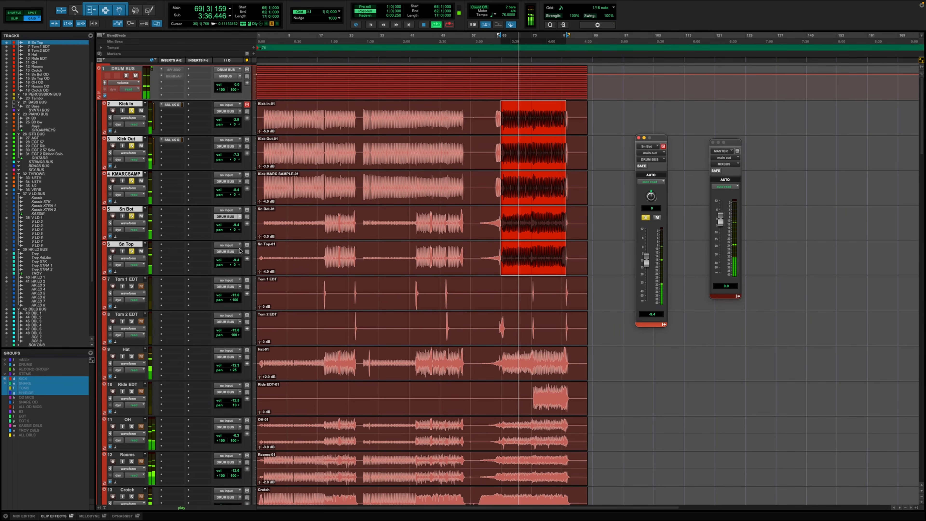
{"action": "left_click", "coordinate": [237, 263], "text": "alt"}
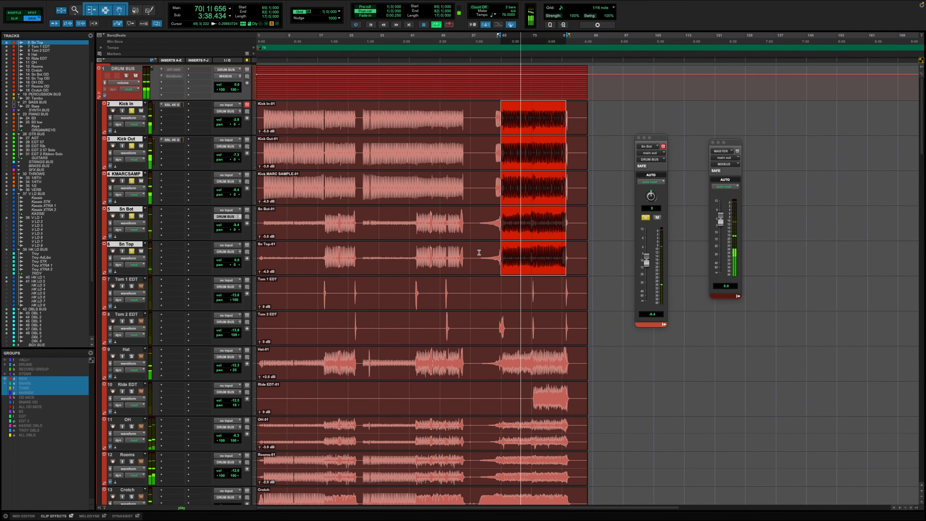
{"action": "left_click_drag", "start_coordinate": [237, 262], "coordinate": [237, 262]}
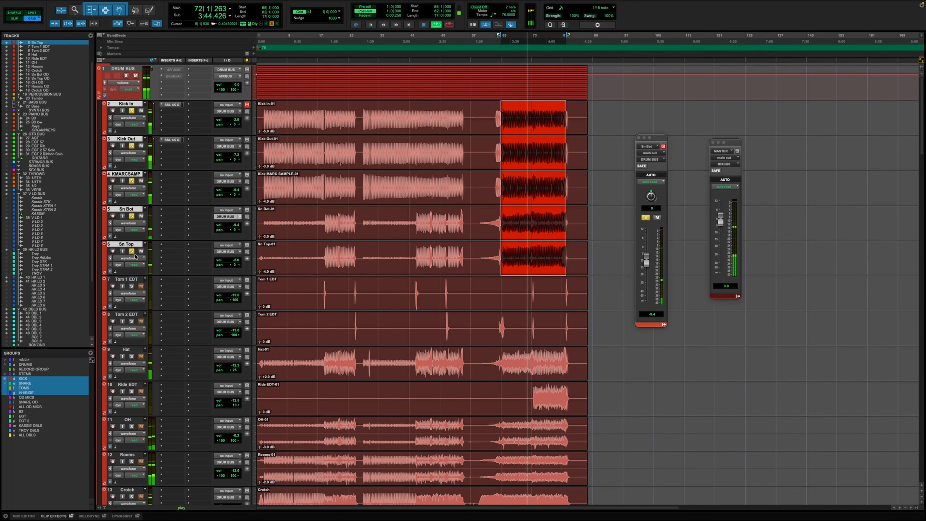
{"action": "left_click_drag", "start_coordinate": [237, 262], "coordinate": [242, 263]}
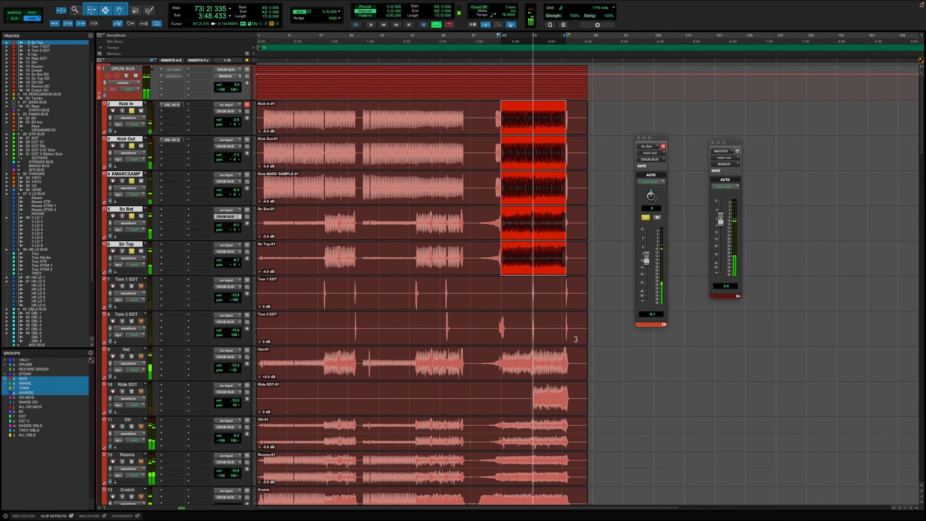
Solo the tom tracks, select their hits from bar 73, zoom in on the timeline, and audition the passage
{"action": "left_click", "coordinate": [132, 286]}
{"action": "left_click_drag", "start_coordinate": [531, 287], "coordinate": [548, 337]}
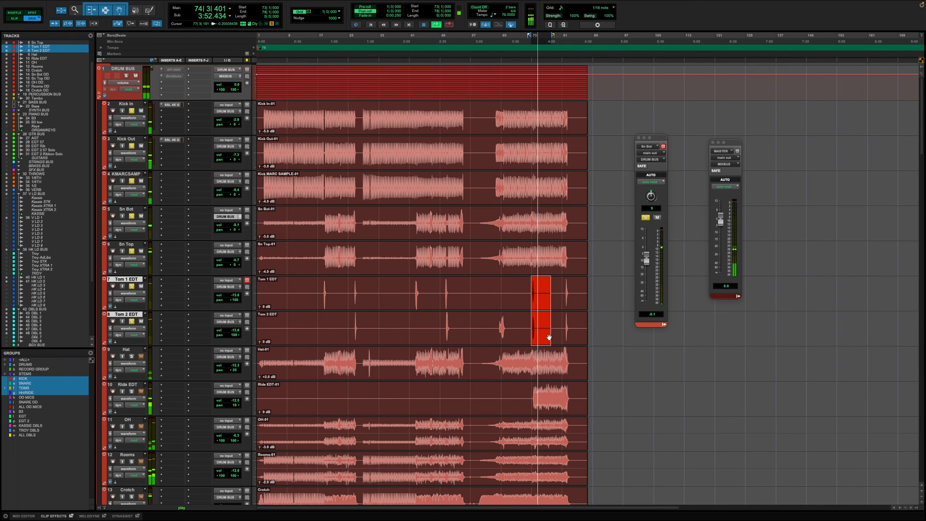
{"action": "key", "text": "t"}
{"action": "key", "text": "t"}
{"action": "key", "text": "space"}
{"action": "key", "text": "space"}
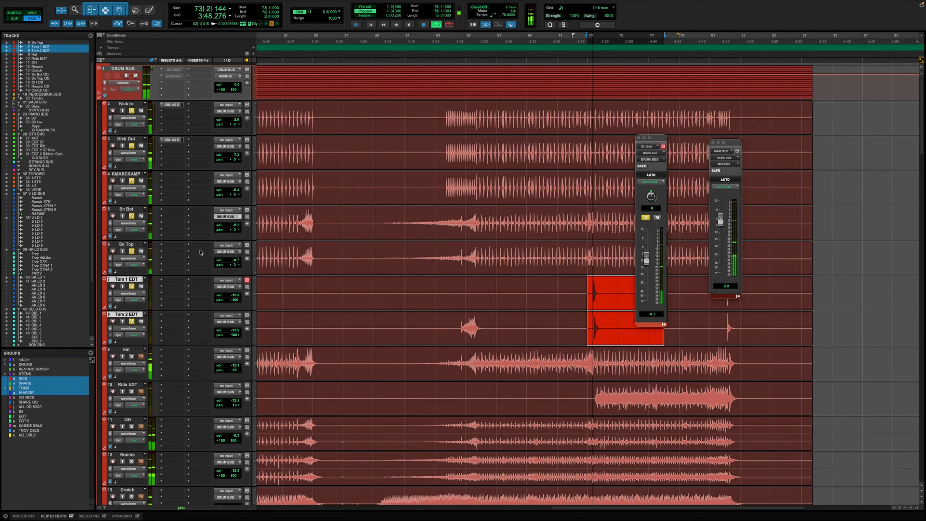
{"action": "key", "text": "space"}
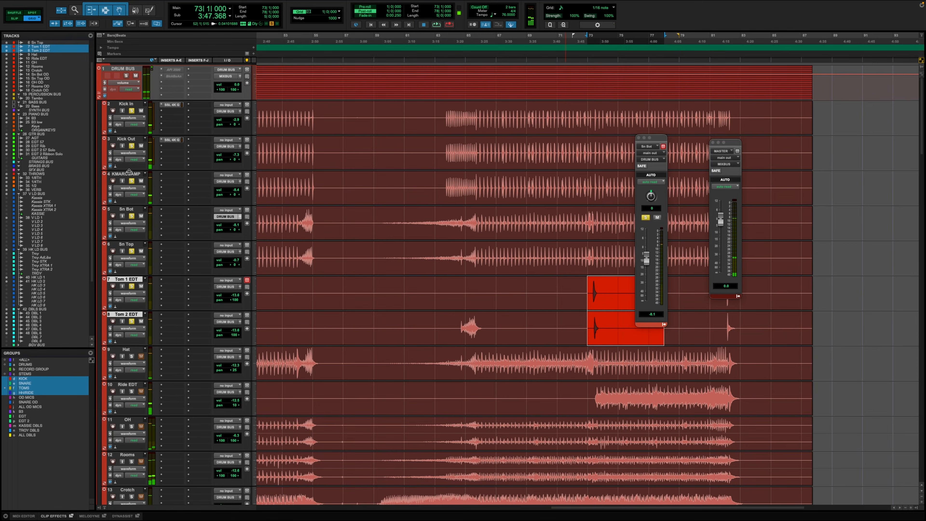
Insert the mono SSL 4K G channel strip on all tracks from KMARCSAMP through Ride EDT, and close its window
{"action": "left_click", "coordinate": [128, 175]}
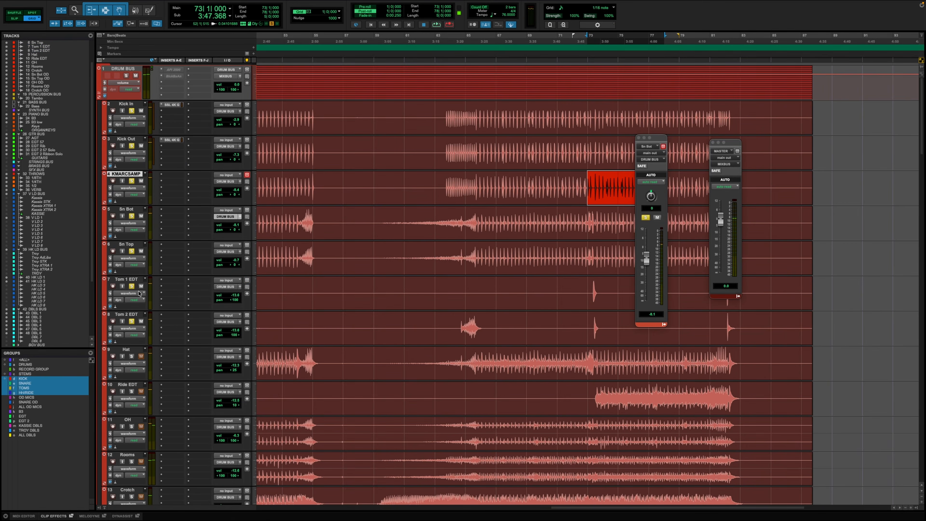
{"action": "left_click", "coordinate": [133, 385], "text": "shift"}
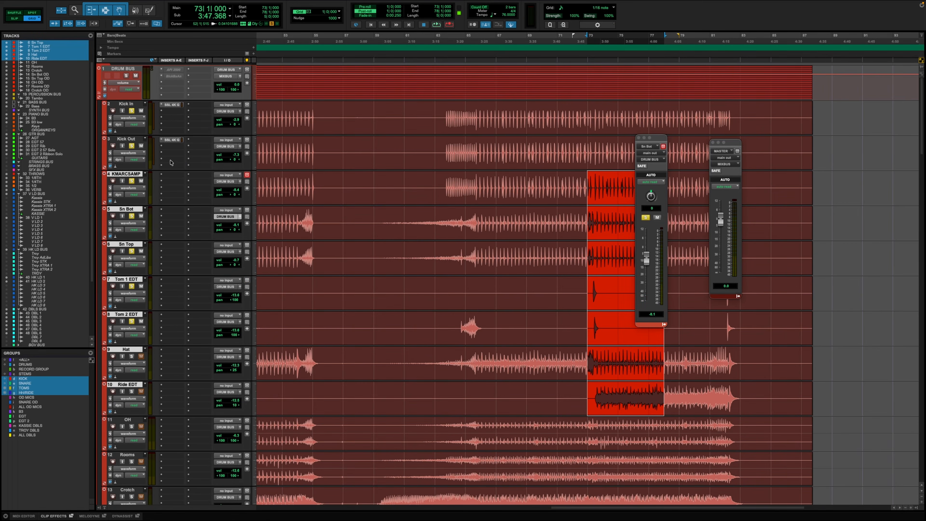
{"action": "left_click", "coordinate": [175, 179]}
{"action": "type", "text": "ssl"}
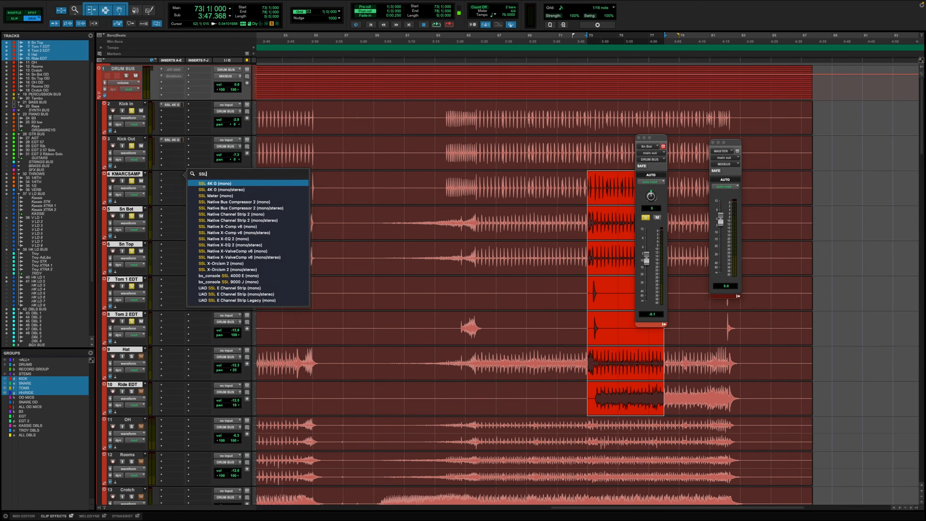
{"action": "left_click", "coordinate": [206, 182]}
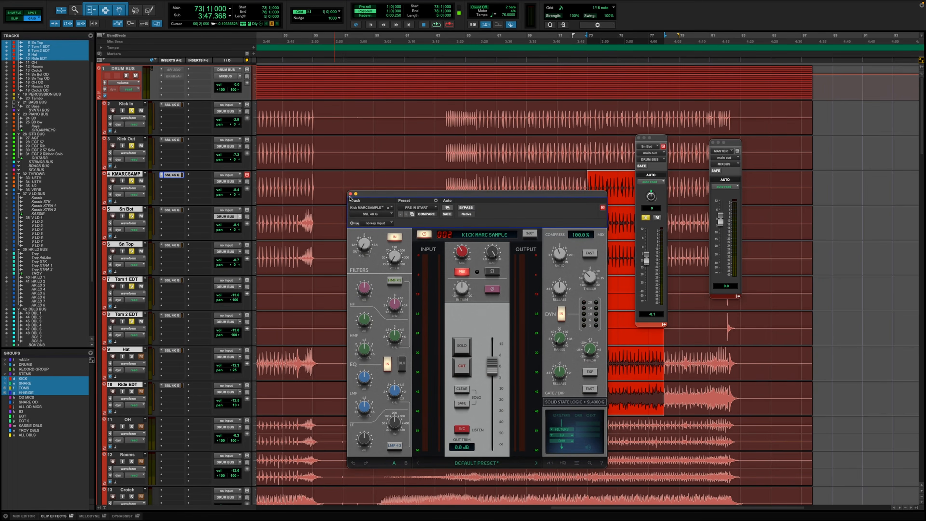
{"action": "left_click", "coordinate": [351, 194]}
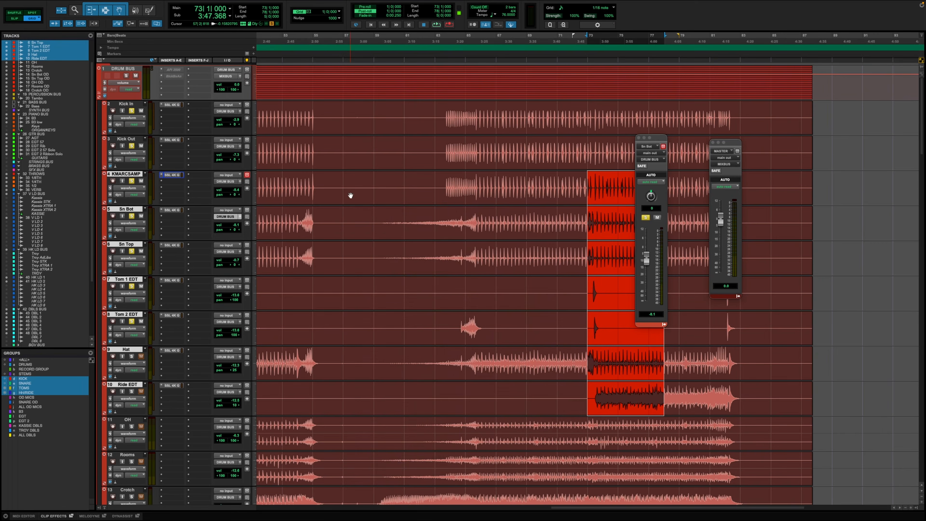
Select the OH and Rooms tracks and insert the stereo SSL 4K G channel strip on OH
{"action": "left_click", "coordinate": [138, 421]}
{"action": "left_click", "coordinate": [133, 457], "text": "shift"}
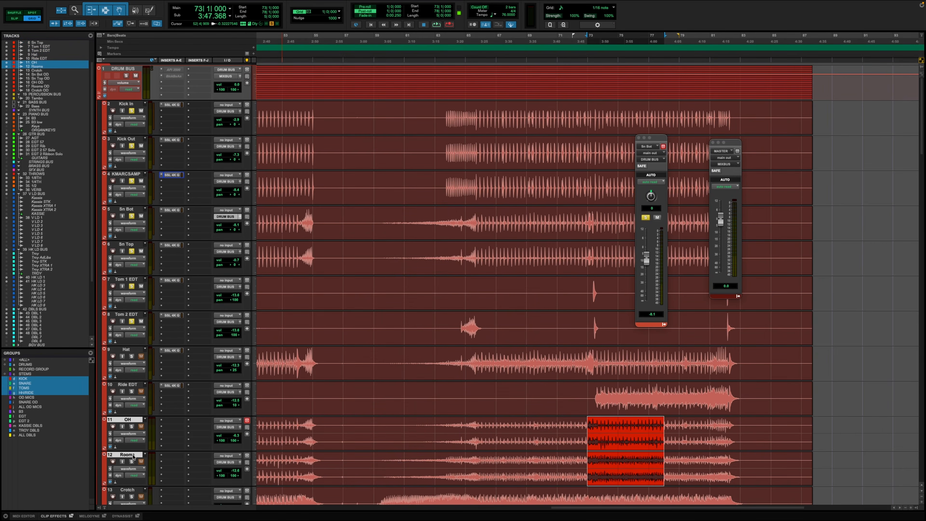
{"action": "key", "text": "super+shift+g"}
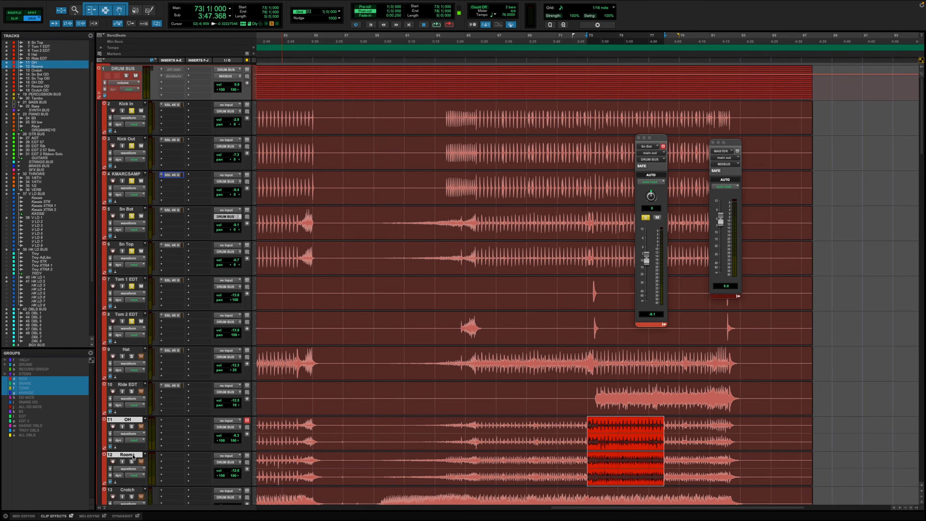
{"action": "key", "text": "super+shift+g"}
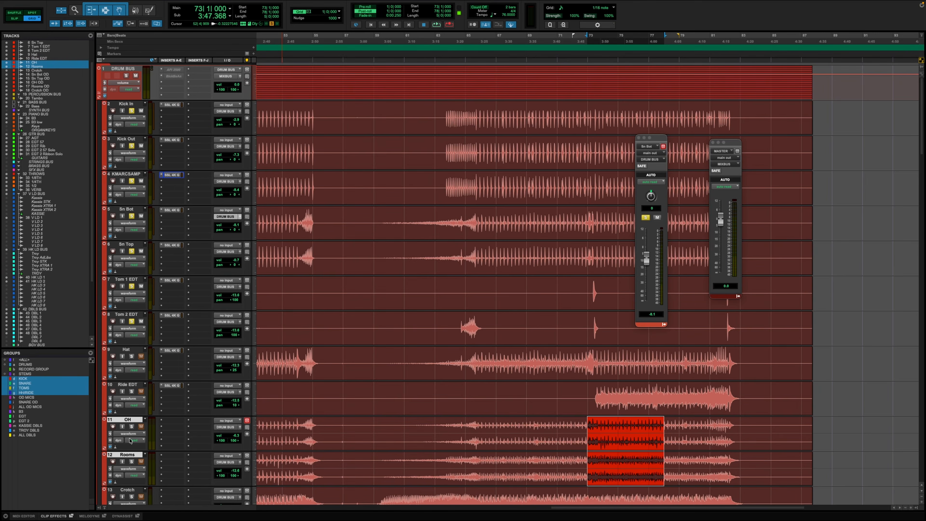
{"action": "left_click", "coordinate": [173, 422]}
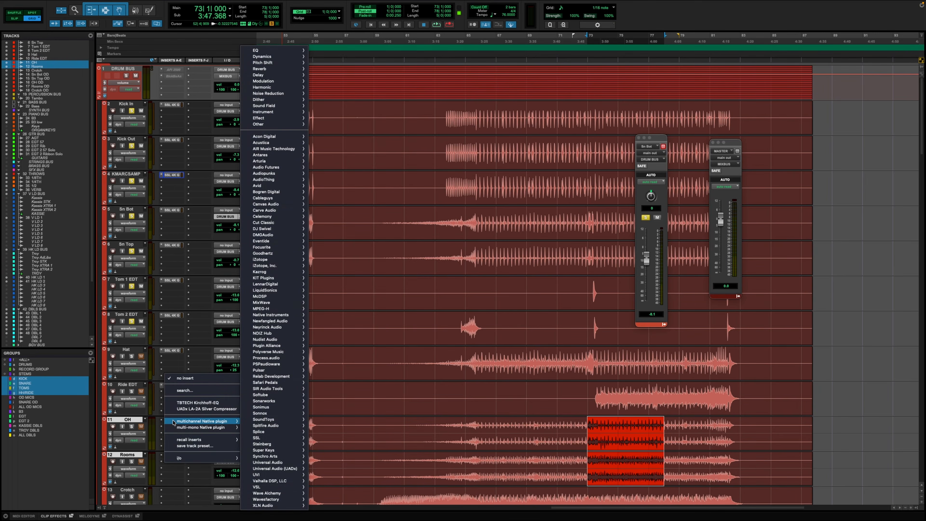
{"action": "type", "text": "4K"}
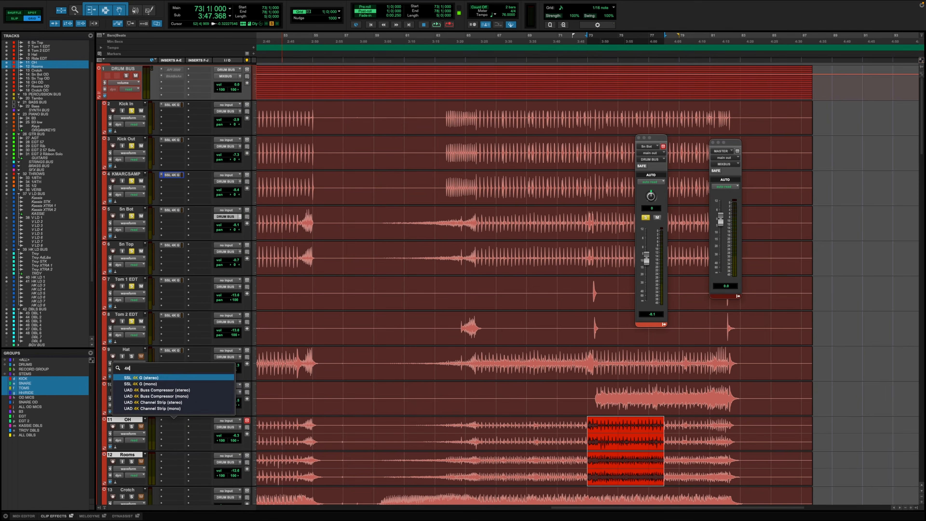
{"action": "left_click", "coordinate": [129, 377]}
Copy the stereo SSL 4K G strip to the other stereo drum tracks, including OH OD and Rooms OD, and close its window
{"action": "scroll", "coordinate": [173, 414], "scroll_direction": "down", "scroll_amount": 5}
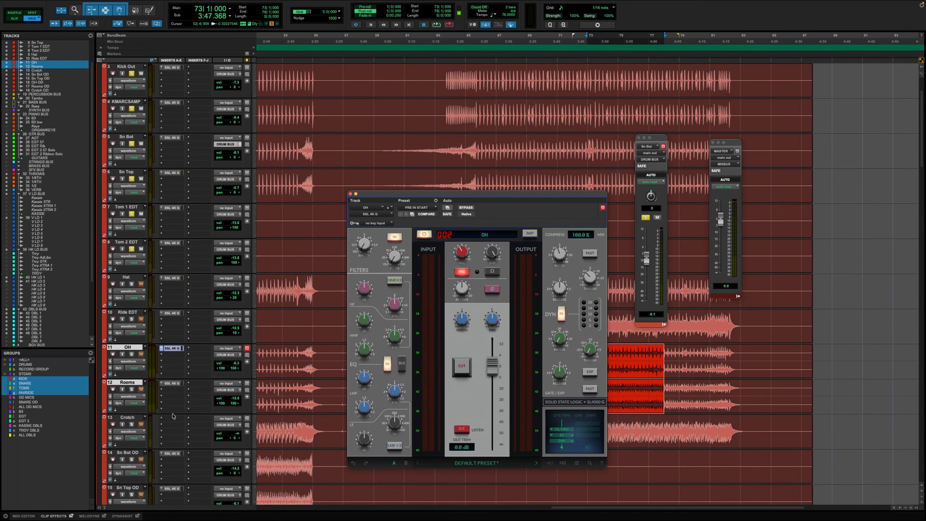
{"action": "left_click_drag", "start_coordinate": [179, 282], "coordinate": [170, 421]}
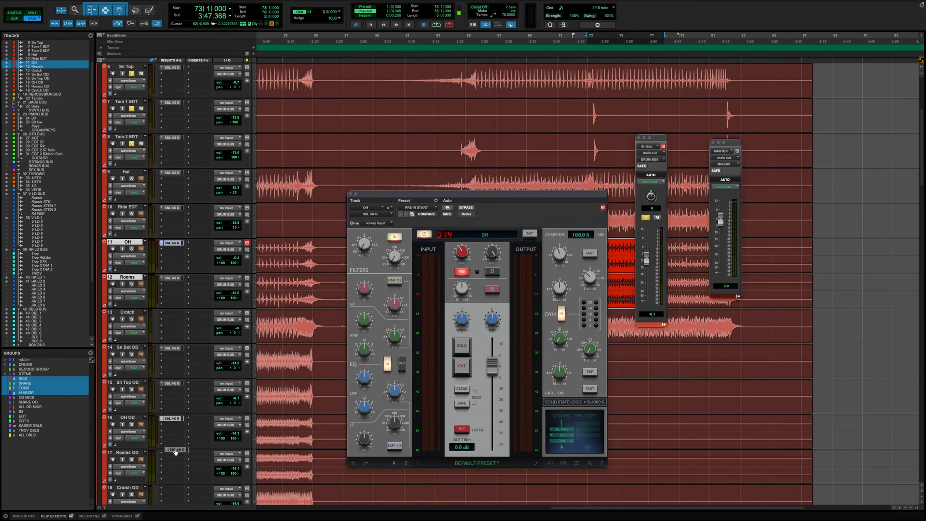
{"action": "left_click_drag", "start_coordinate": [168, 225], "coordinate": [171, 313]}
{"action": "mouse_move", "coordinate": [364, 280]}
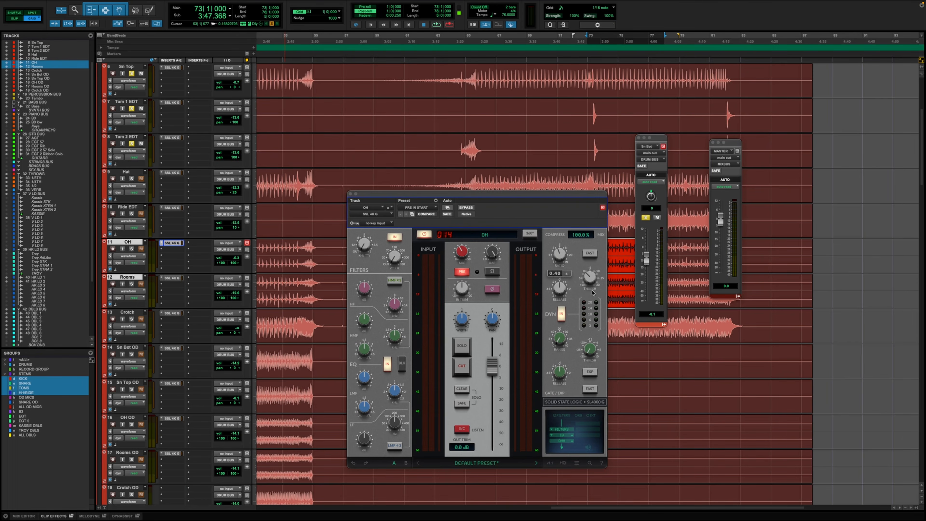
{"action": "scroll", "coordinate": [189, 386], "scroll_direction": "down", "scroll_amount": 4}
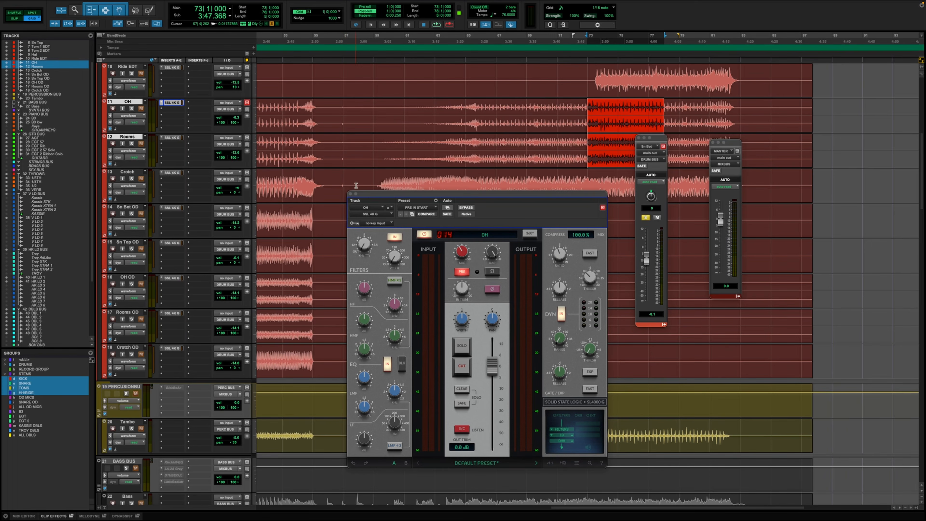
{"action": "left_click", "coordinate": [350, 194]}
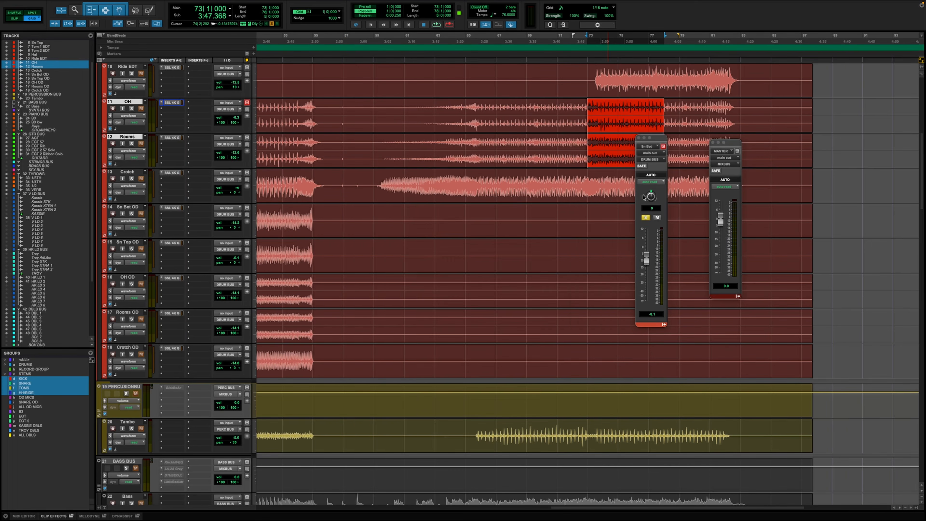
Close the floating output windows, select the Hat and Ride EDT passage from bar 74 to the ending, and play it
{"action": "left_click", "coordinate": [637, 139], "text": "alt"}
{"action": "scroll", "coordinate": [648, 154], "scroll_direction": "up", "scroll_amount": 3}
{"action": "left_click_drag", "start_coordinate": [603, 178], "coordinate": [728, 196]}
{"action": "scroll", "coordinate": [814, 233], "scroll_direction": "up", "scroll_amount": 6}
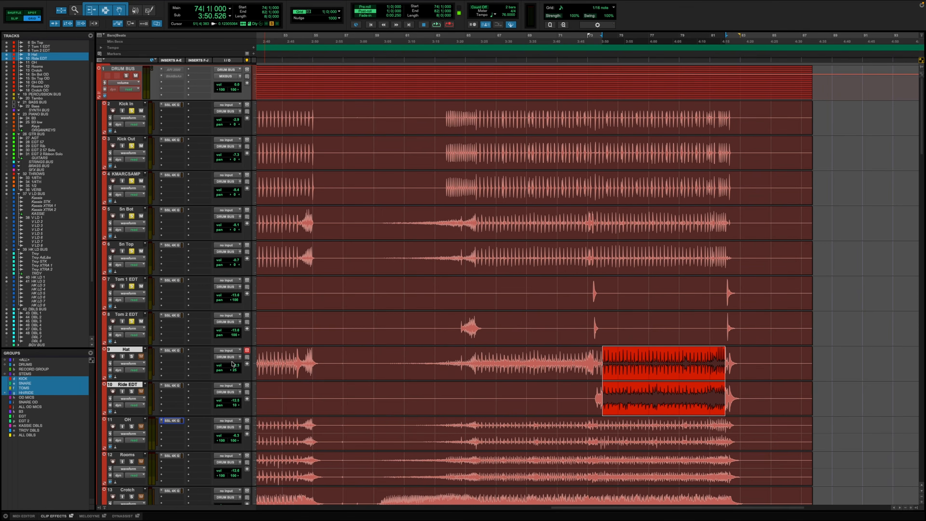
{"action": "key", "text": "space"}
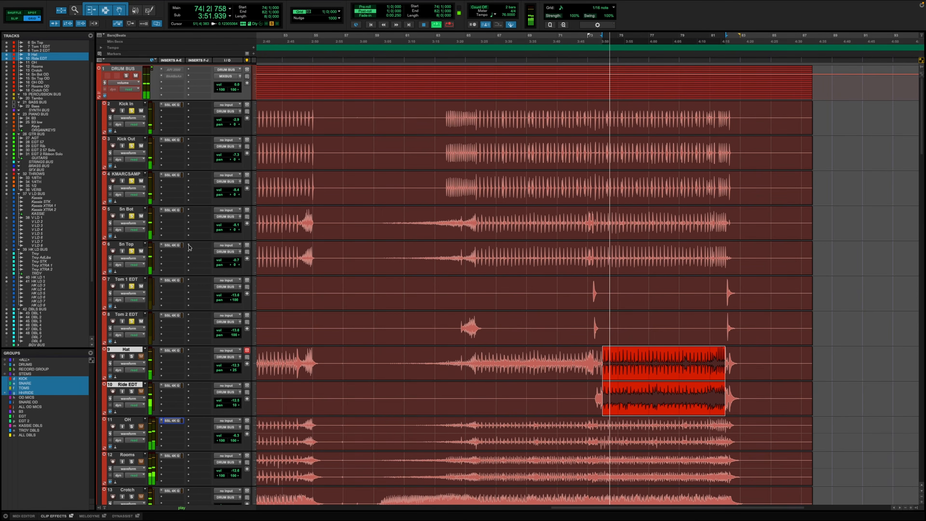
With groups suspended, raise the high-frequency EQ gain on Sn Top's SSL 4K G strip and set its compressor threshold to -9.3 dB
{"action": "left_click", "coordinate": [175, 245]}
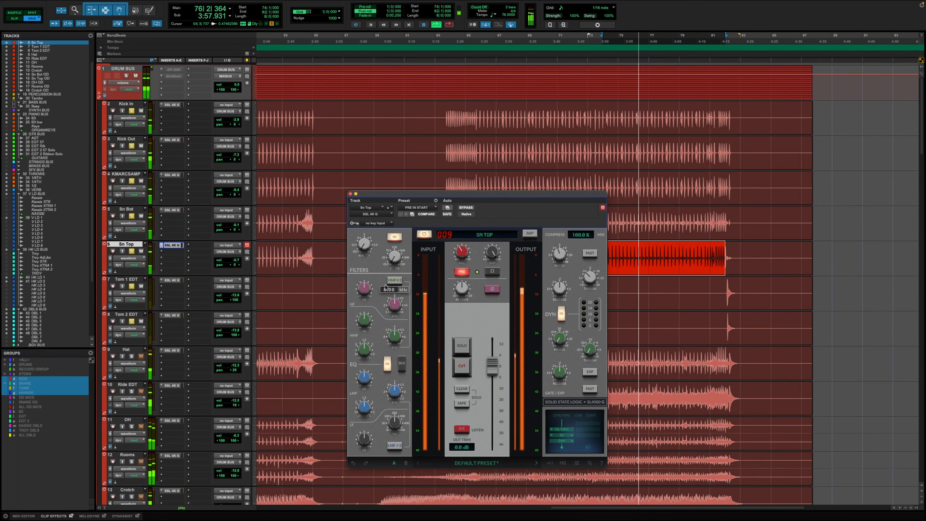
{"action": "left_click_drag", "start_coordinate": [369, 291], "coordinate": [370, 270]}
{"action": "mouse_move", "coordinate": [591, 278]}
{"action": "left_mouse_down"}
{"action": "mouse_move", "coordinate": [598, 254]}
{"action": "mouse_move", "coordinate": [596, 264]}
{"action": "left_mouse_up"}
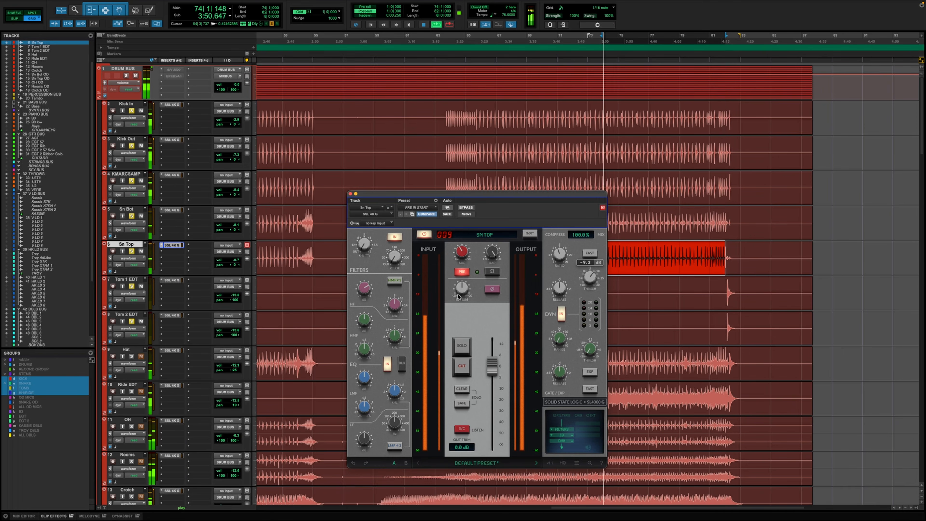
Set Sn Top's SSL strip fader to -3.4 dB and its track output fader to 0.0 dB, and close the plug-in window
{"action": "left_click", "coordinate": [223, 265]}
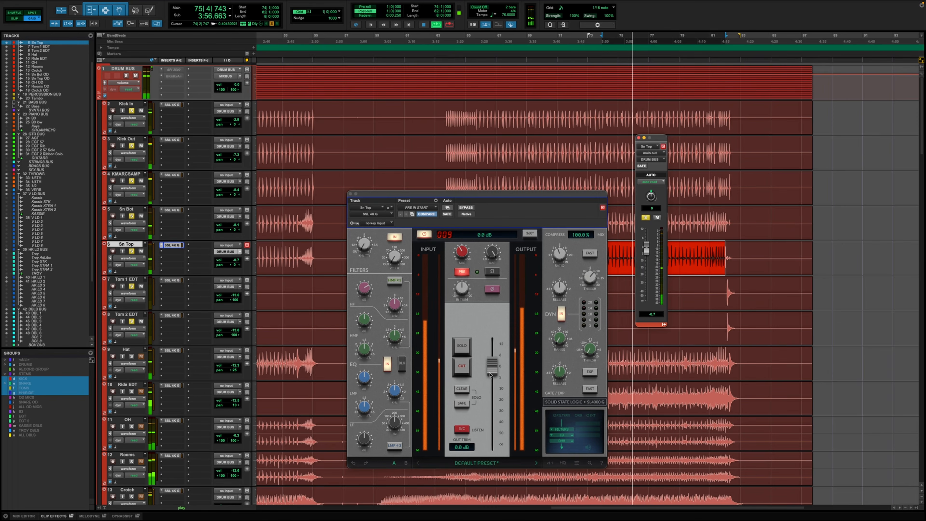
{"action": "left_click_drag", "start_coordinate": [490, 374], "coordinate": [490, 382]}
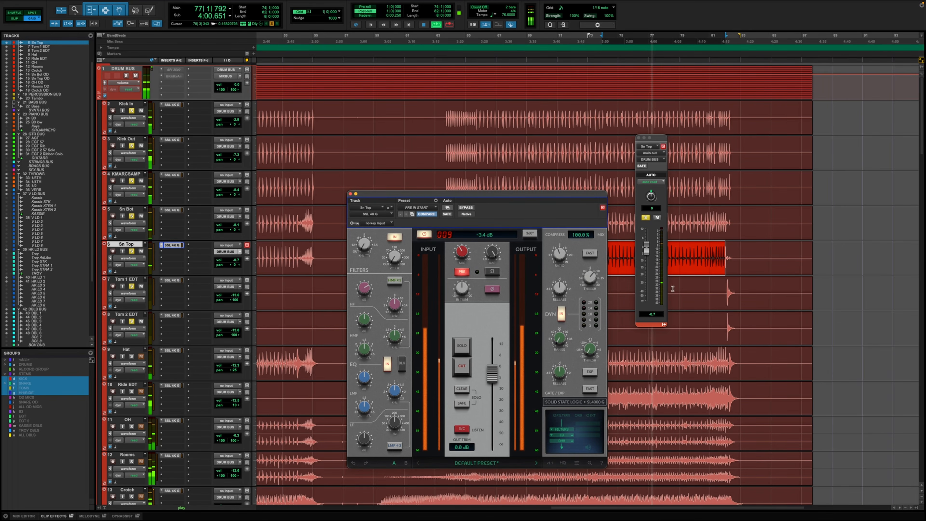
{"action": "left_click", "coordinate": [646, 248], "text": "alt"}
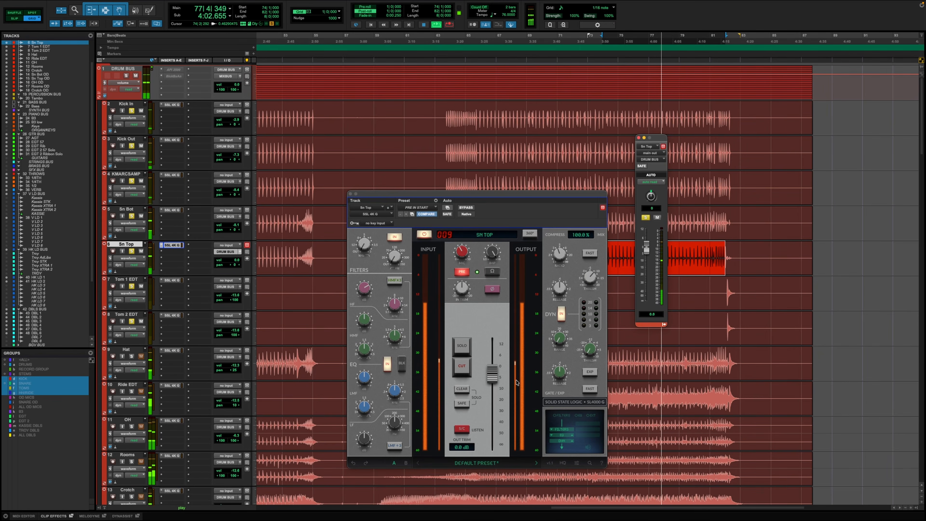
{"action": "left_click", "coordinate": [492, 378]}
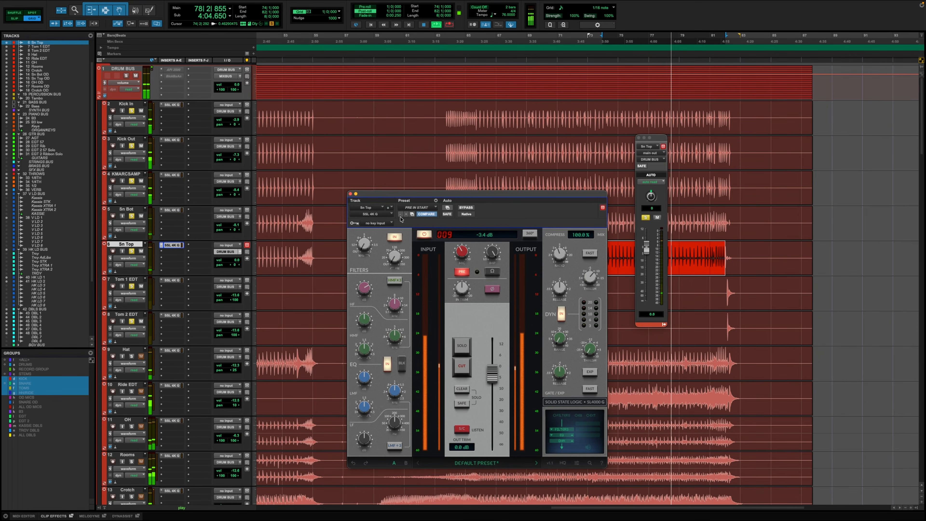
{"action": "left_click", "coordinate": [350, 193]}
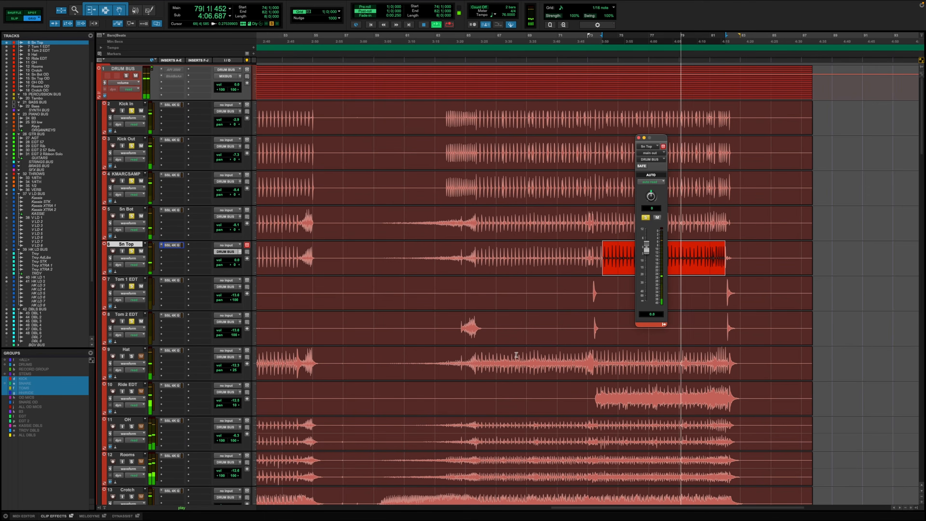
Play Tom 1 EDT from bar 73, open its SSL 4K G strip, and solo only the two tom tracks
{"action": "left_click", "coordinate": [589, 287]}
{"action": "key", "text": "space"}
{"action": "key", "text": "space"}
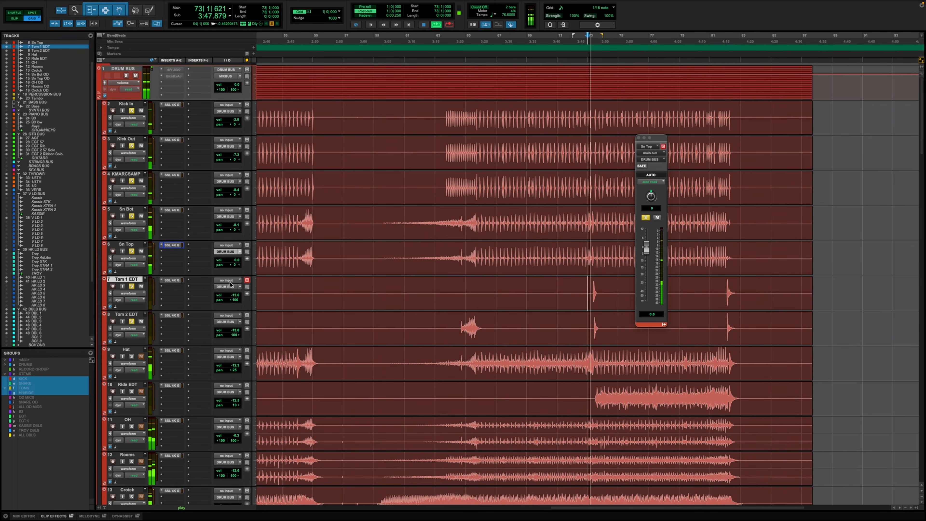
{"action": "left_click", "coordinate": [172, 280]}
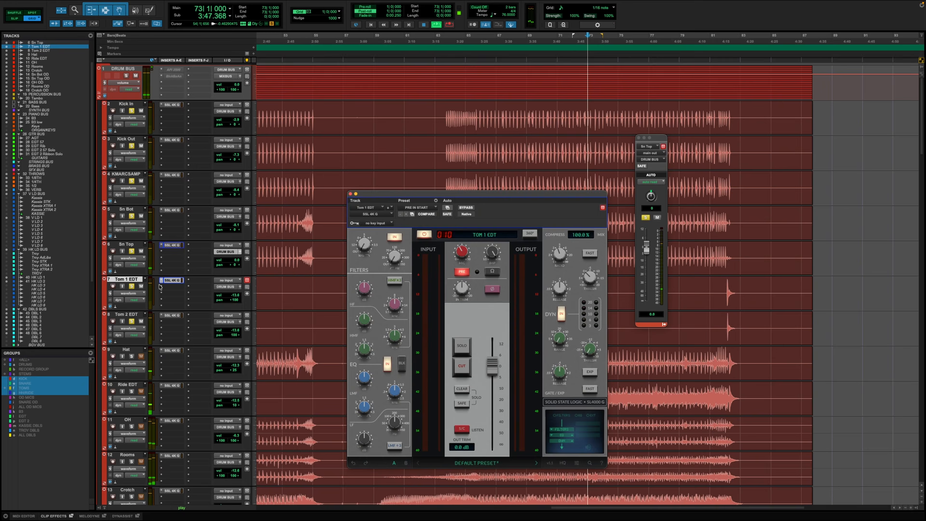
{"action": "left_click", "coordinate": [132, 286]}
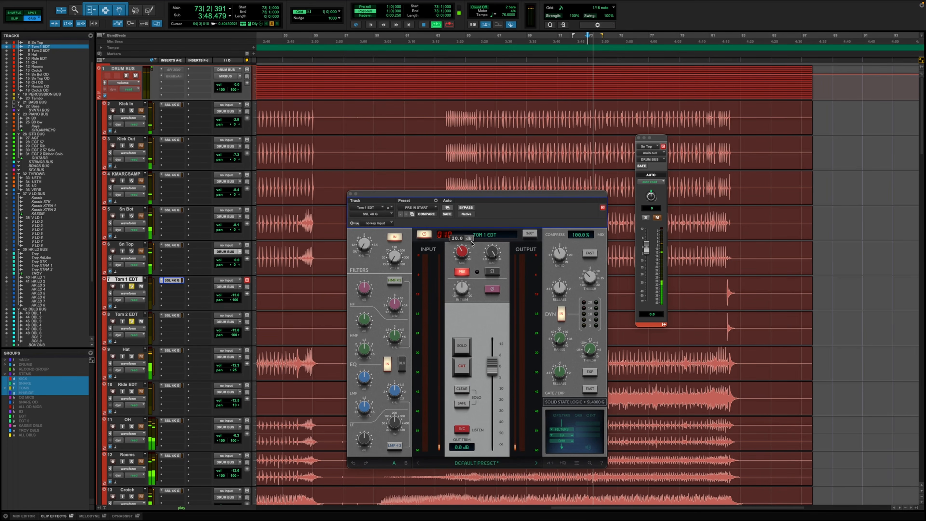
Adjust the filter on Tom 1 EDT's SSL strip while auditioning the hit, and copy the strip onto Tom 2 EDT
{"action": "mouse_move", "coordinate": [395, 259]}
{"action": "key", "text": "space"}
{"action": "key", "text": "space"}
{"action": "left_click_drag", "start_coordinate": [395, 258], "coordinate": [397, 233]}
{"action": "key", "text": "space"}
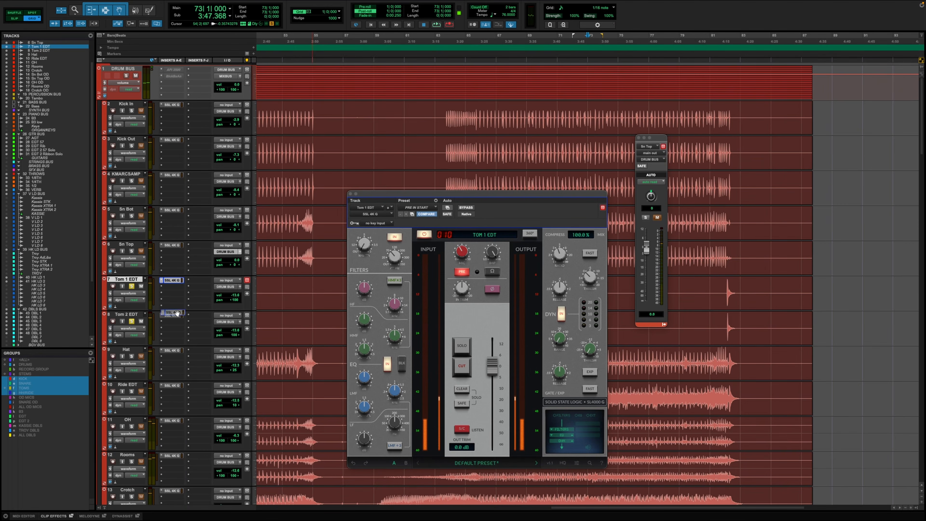
{"action": "left_click", "coordinate": [177, 316]}
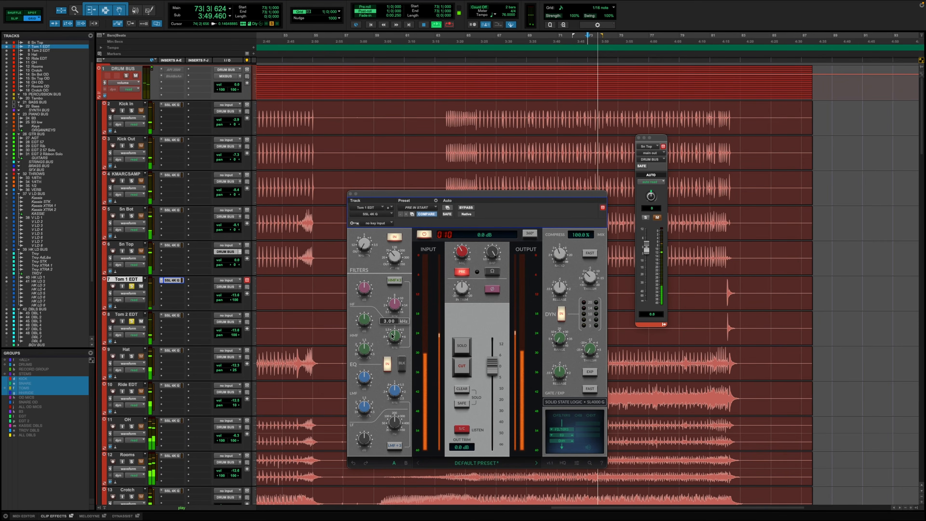
Unsolo Tom 2 EDT and fine-tune the EQ on Tom 1 EDT's SSL strip, including the low-frequency gain, replaying the hit from bar 73
{"action": "key", "text": "space"}
{"action": "key", "text": "space"}
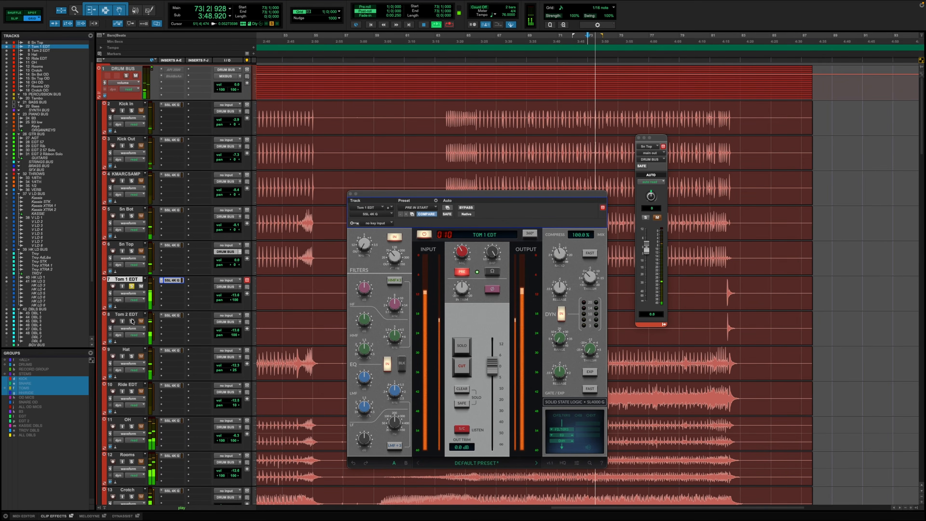
{"action": "key", "text": "space"}
{"action": "key", "text": "space"}
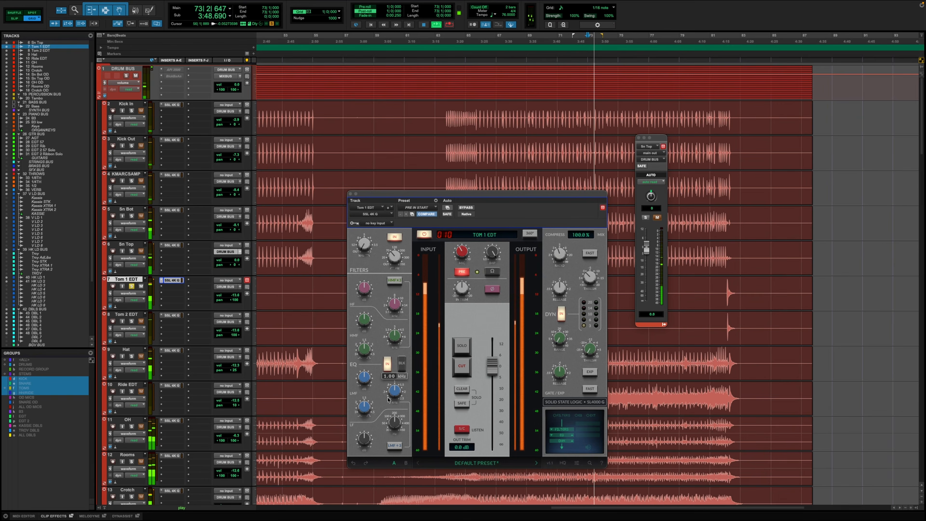
{"action": "key", "text": "space"}
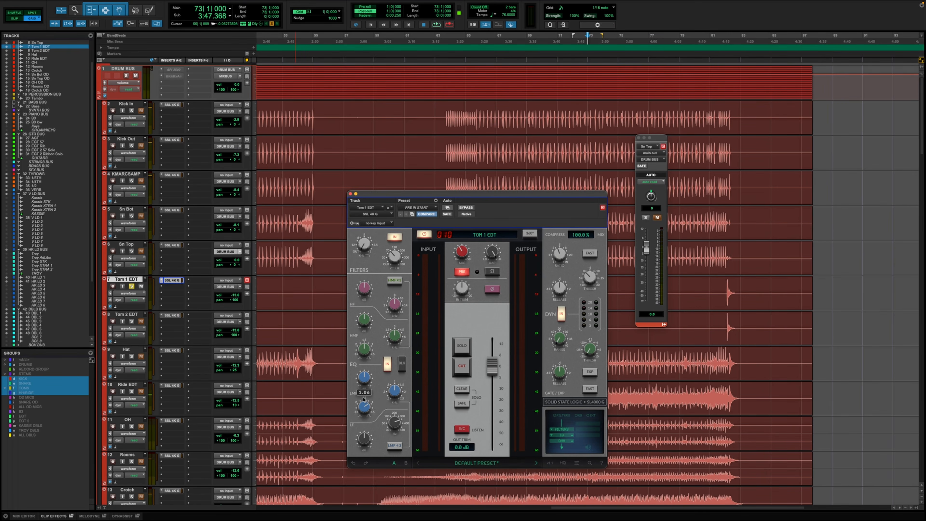
{"action": "mouse_move", "coordinate": [364, 438]}
{"action": "left_mouse_down"}
{"action": "mouse_move", "coordinate": [370, 424]}
{"action": "mouse_move", "coordinate": [366, 436]}
{"action": "left_mouse_up"}
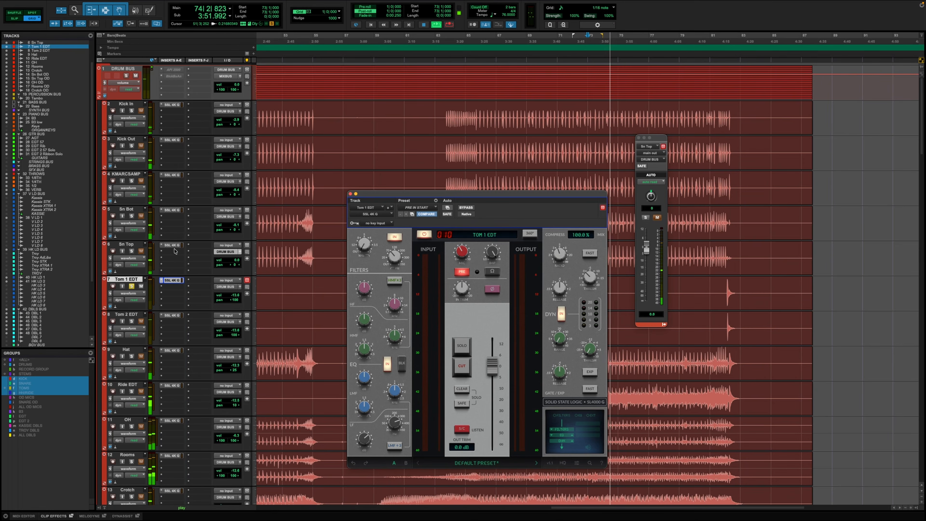
{"action": "mouse_move", "coordinate": [363, 433]}
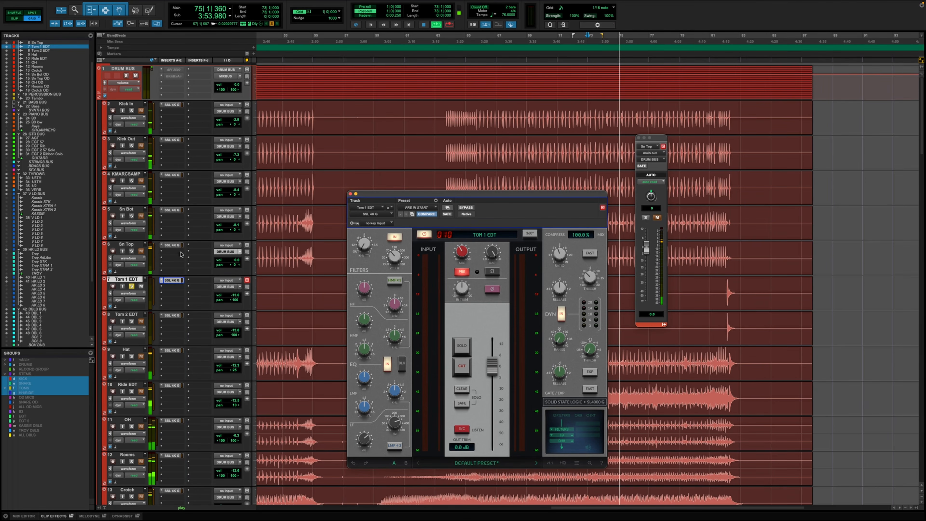
Switch to Tom 2 EDT's SSL strip, solo that track in place of Tom 1 EDT, and restart playback
{"action": "left_click", "coordinate": [130, 314]}
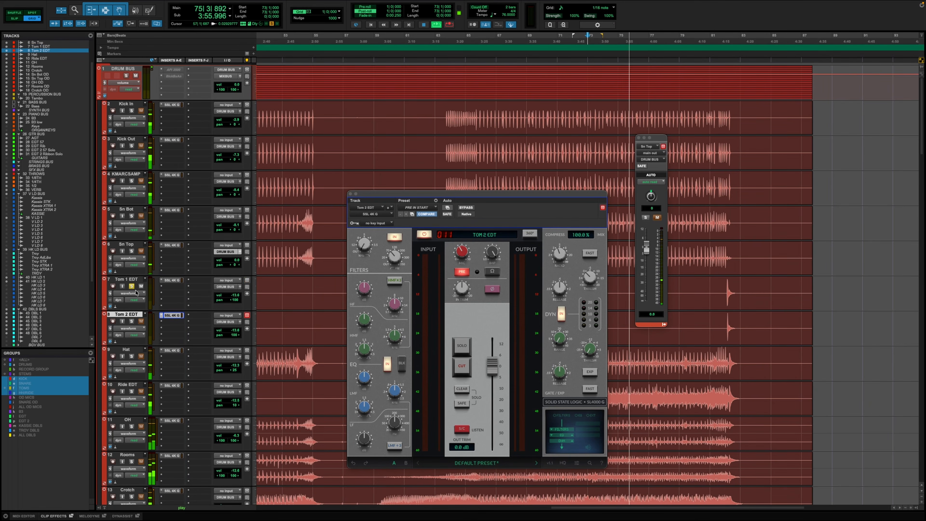
{"action": "left_click", "coordinate": [132, 321]}
{"action": "left_click", "coordinate": [134, 288]}
{"action": "key", "text": "space"}
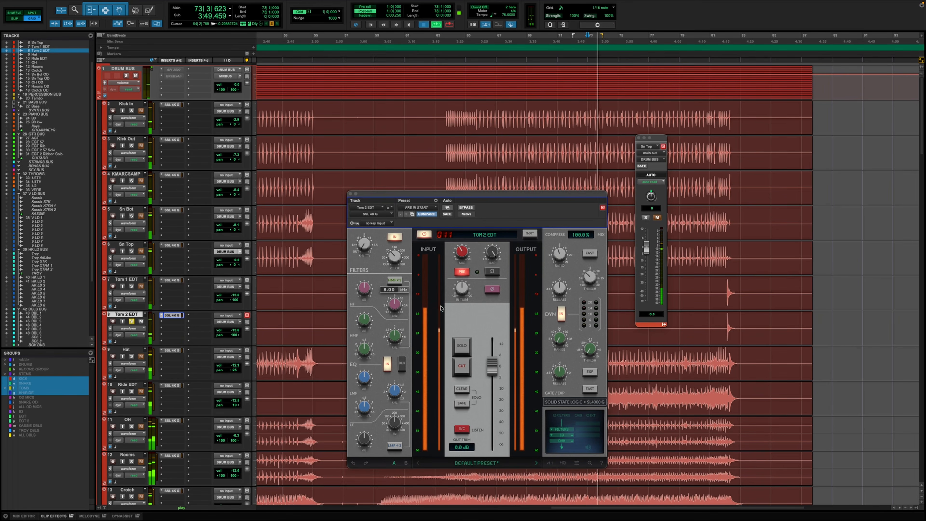
Set the high-mid EQ gain on Tom 2 EDT's SSL strip to 7.0 dB while replaying the tom hit from bar 73
{"action": "key", "text": "space"}
{"action": "key", "text": "space"}
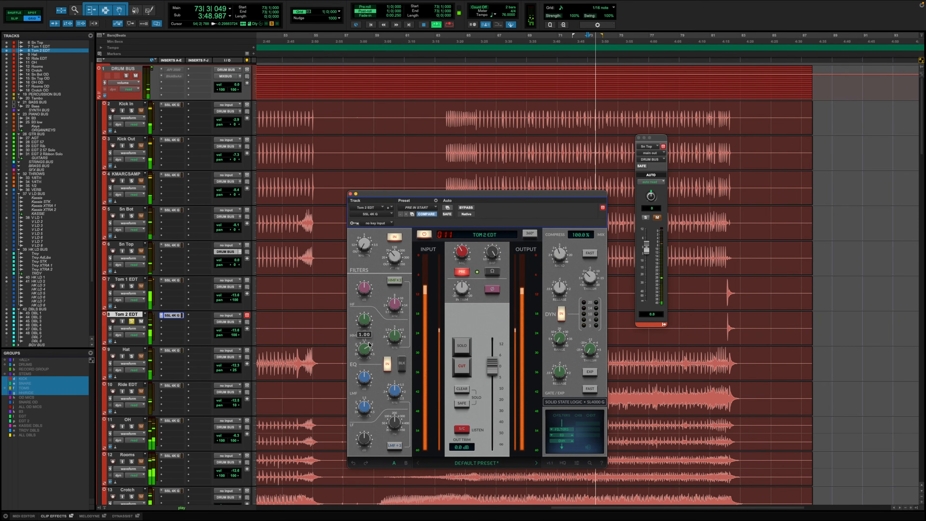
{"action": "key", "text": "space"}
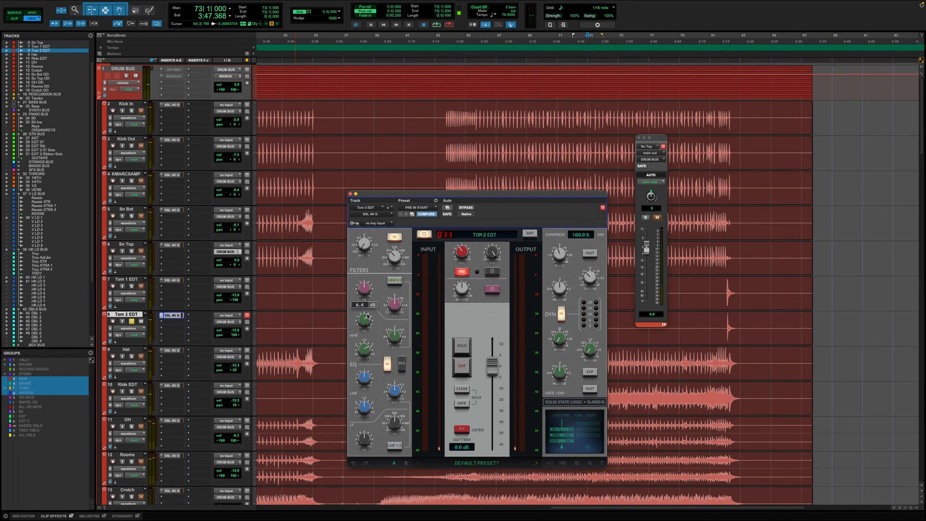
{"action": "key", "text": "space"}
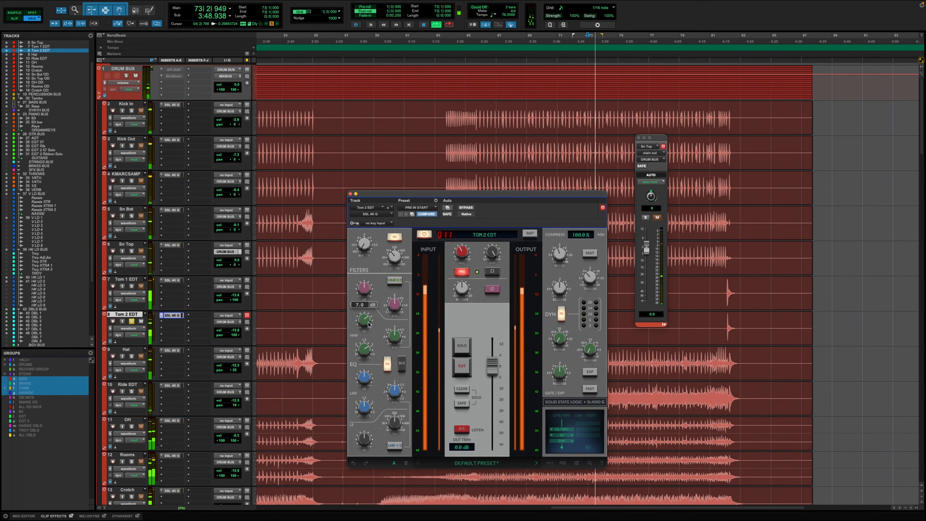
{"action": "key", "text": "space"}
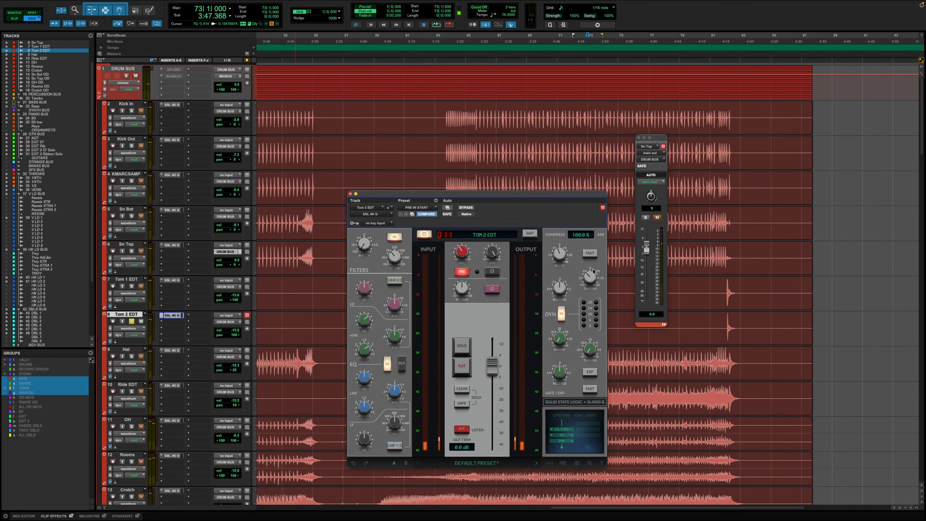
Open Tom 1 EDT's SSL strip, select both tom tracks, and compare their strips bypassed and active while replaying from bar 73
{"action": "left_click", "coordinate": [173, 281]}
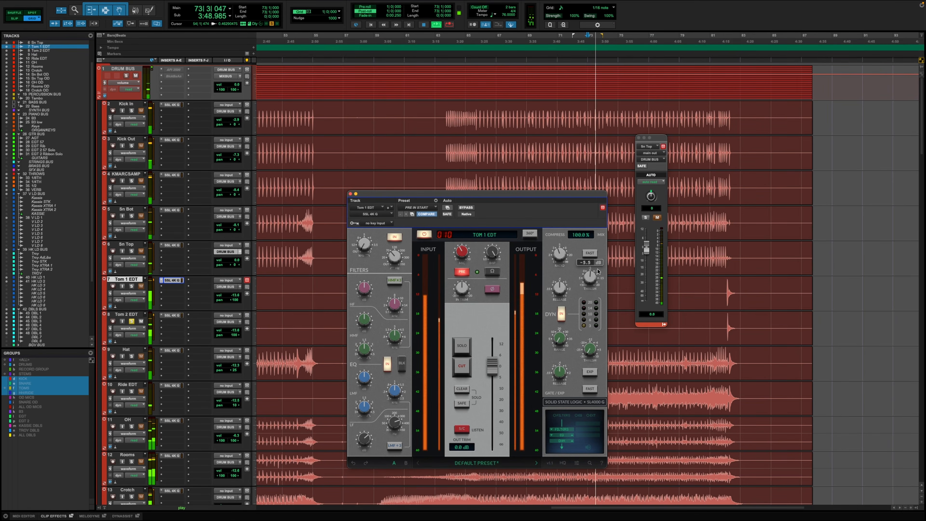
{"action": "key", "text": "space"}
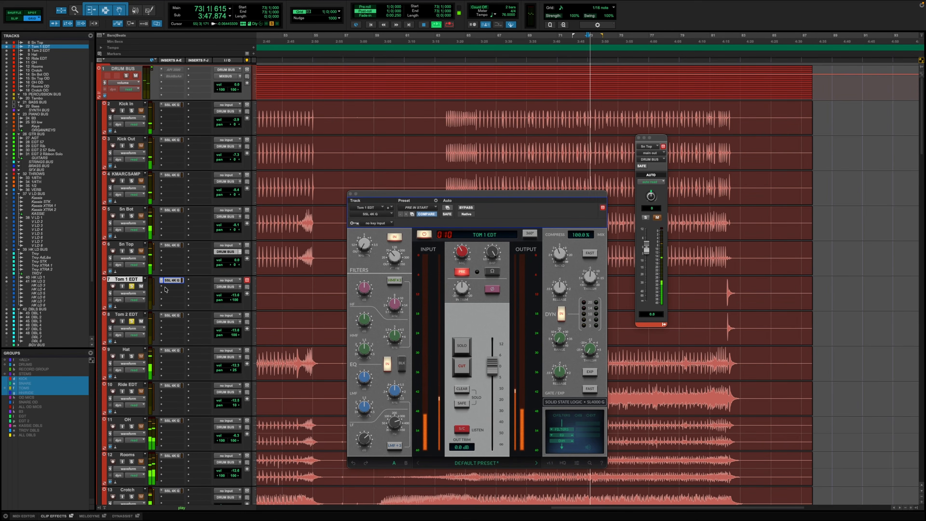
{"action": "left_click", "coordinate": [128, 314], "text": "shift"}
{"action": "left_click", "coordinate": [173, 280], "text": "super"}
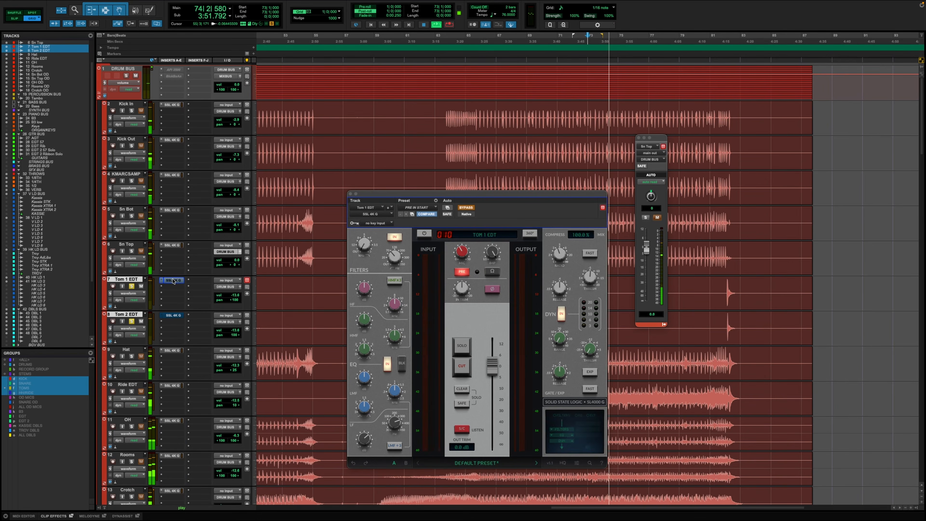
{"action": "key", "text": "space"}
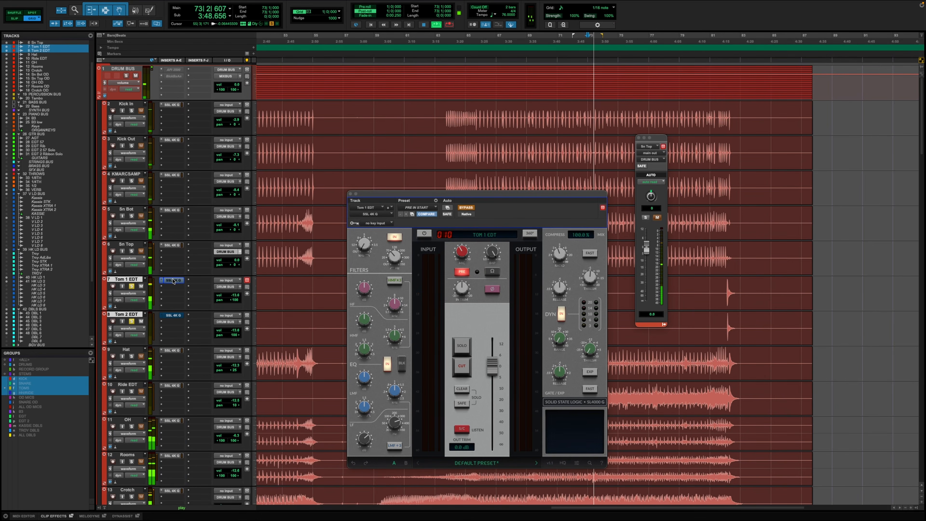
{"action": "left_click", "coordinate": [173, 280], "text": "super"}
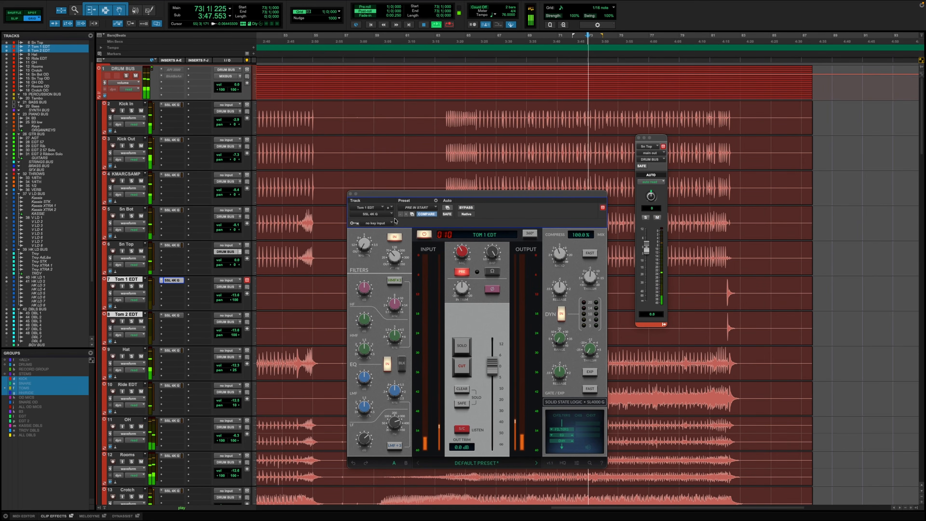
Close the SSL strip, solo the DRUM BUS, and raise the grouped Tom 1 and Tom 2 EDT faders to -10.7 dB during playback
{"action": "left_click", "coordinate": [349, 194]}
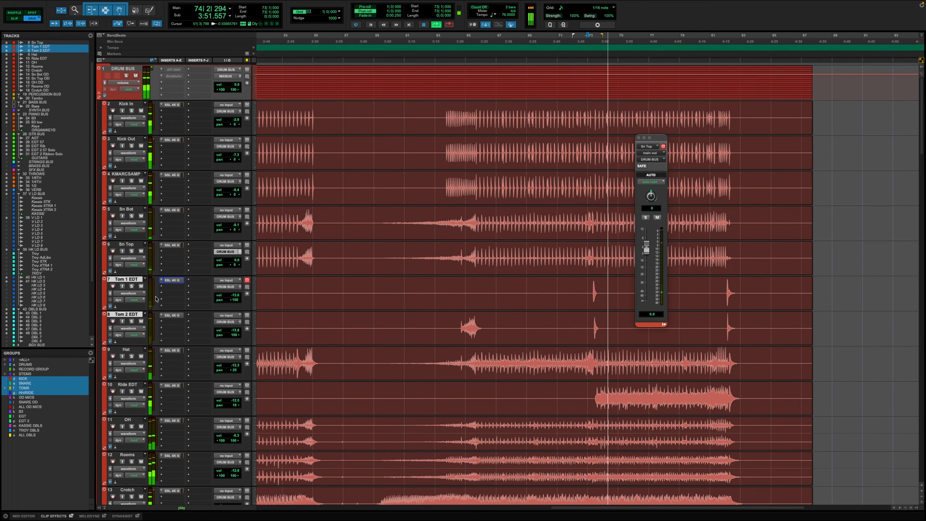
{"action": "left_click", "coordinate": [126, 76]}
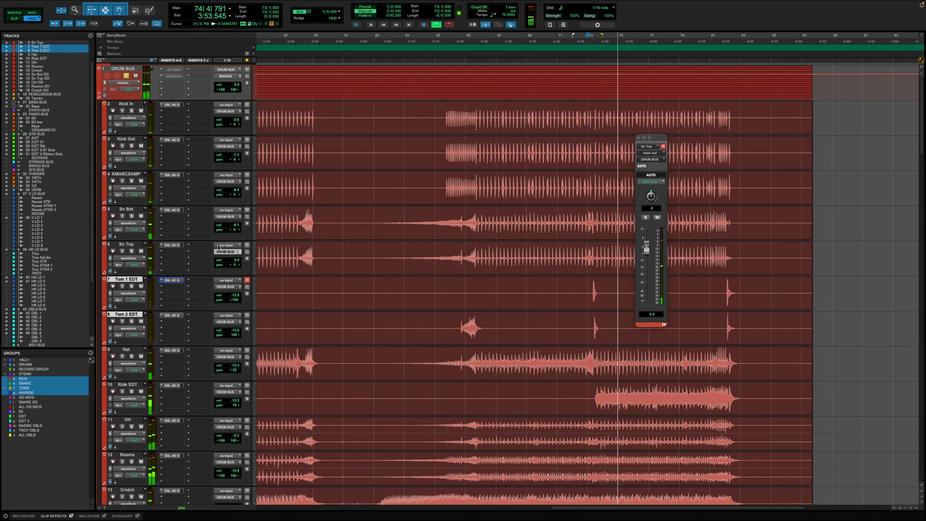
{"action": "left_click", "coordinate": [247, 286]}
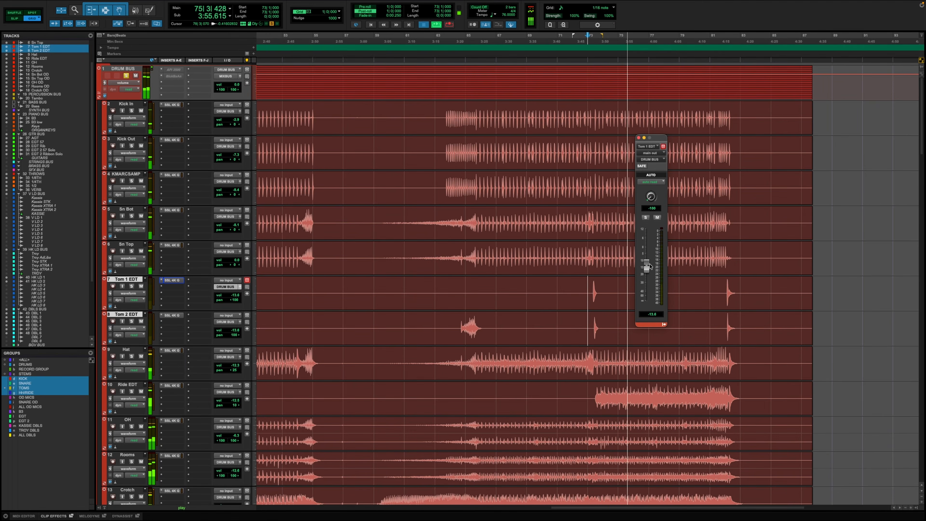
{"action": "left_click_drag", "start_coordinate": [646, 270], "coordinate": [647, 267]}
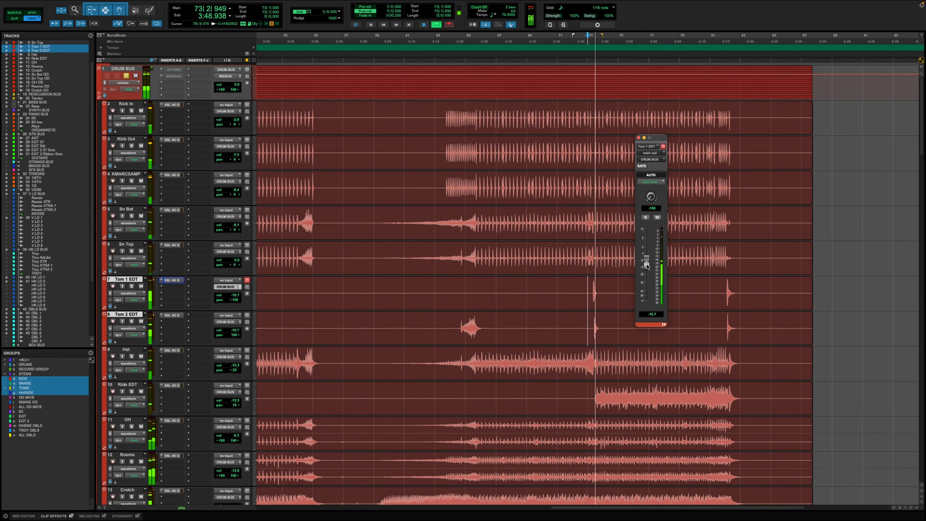
{"action": "key", "text": "space"}
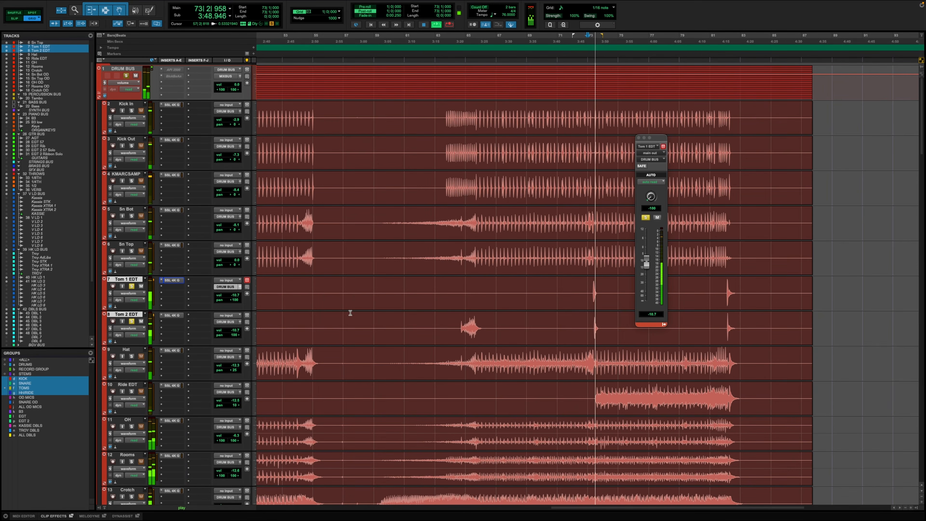
Suspend all track groups, replay from bar 73, and clear the solos on the toms and DRUM BUS
{"action": "key", "text": "shift+super+g"}
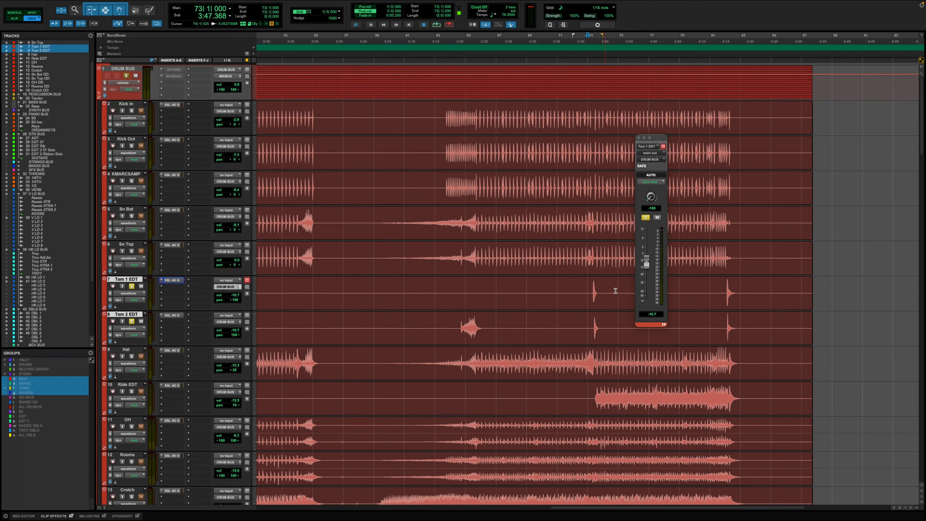
{"action": "key", "text": "space"}
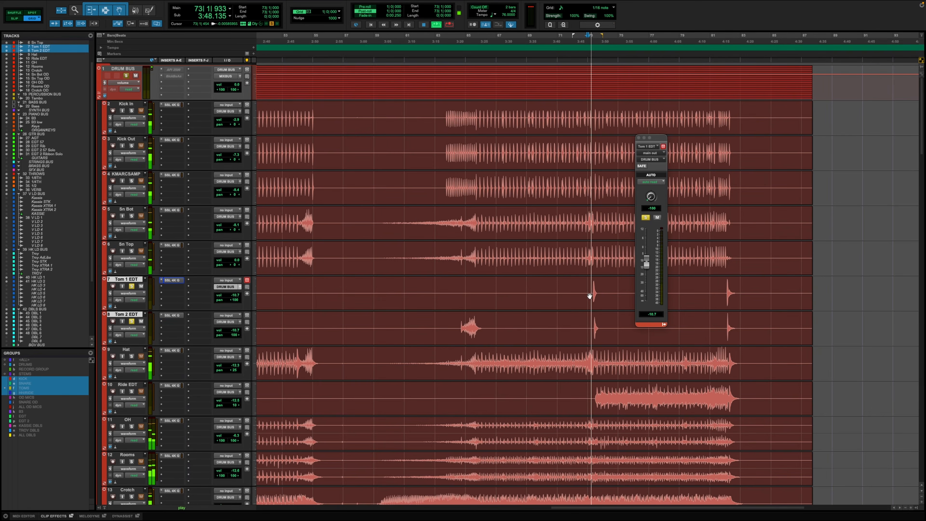
{"action": "left_click", "coordinate": [131, 286], "text": "alt+shift"}
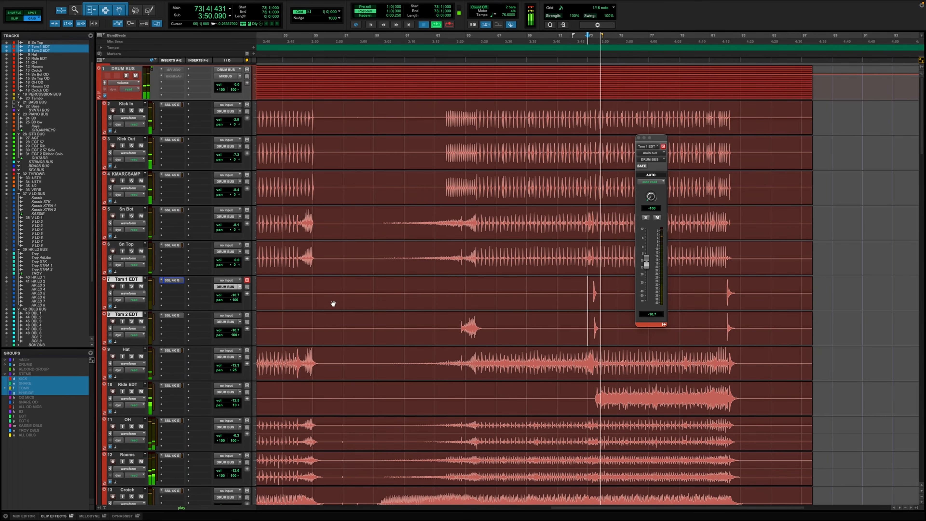
Solo the DRUM BUS while playing the section from bar 73, and stop playback
{"action": "key", "text": "space"}
{"action": "key", "text": "space"}
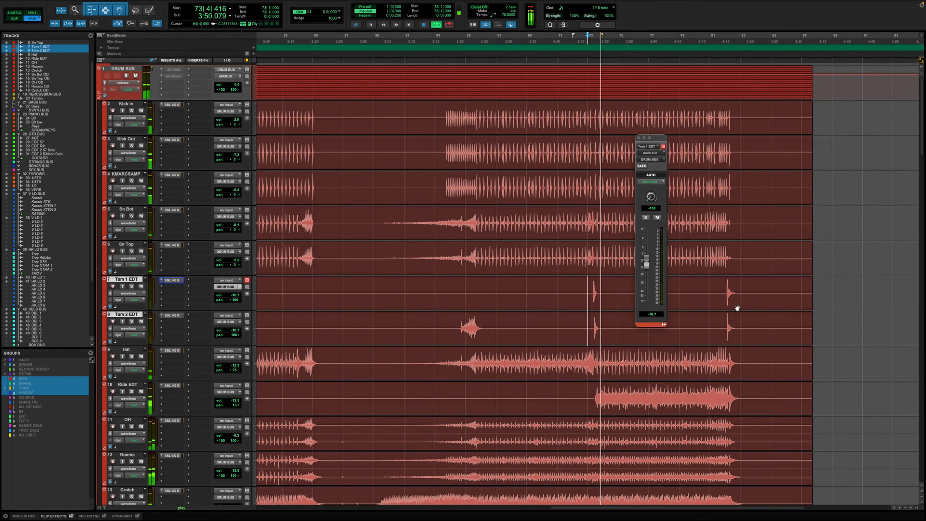
{"action": "left_click", "coordinate": [126, 76]}
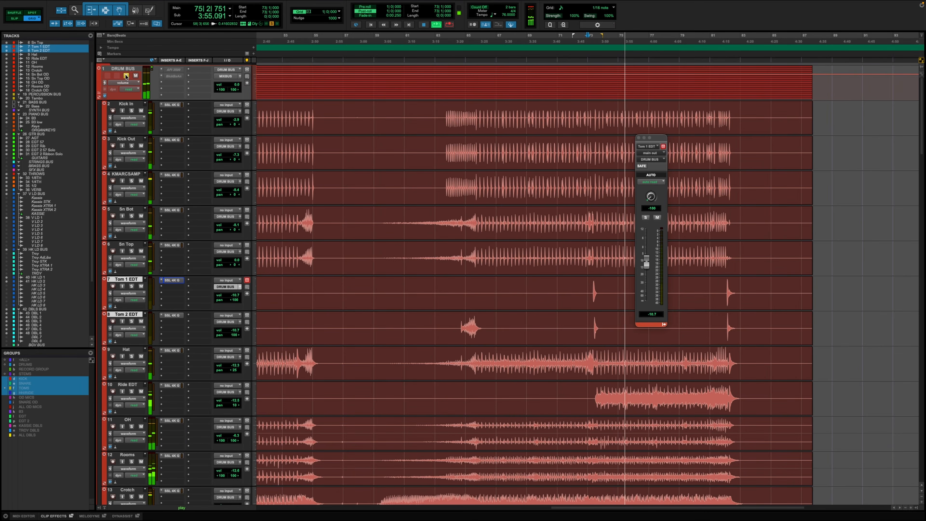
{"action": "key", "text": "space"}
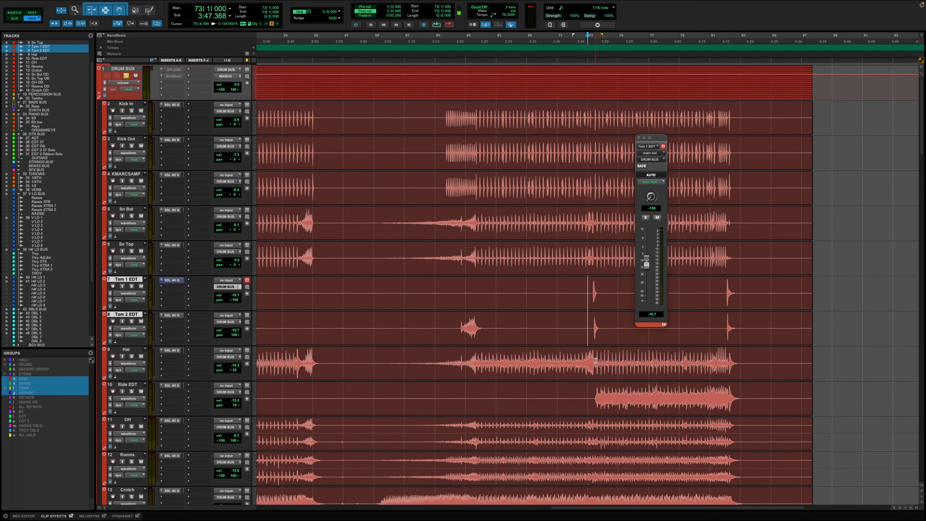
Select the passage from bar 74 to bar 82 on the Hat and Ride EDT tracks
{"action": "left_click_drag", "start_coordinate": [602, 360], "coordinate": [727, 402]}
{"action": "scroll", "coordinate": [528, 404], "scroll_direction": "down", "scroll_amount": 4}
{"action": "scroll", "coordinate": [529, 404], "scroll_direction": "up", "scroll_amount": 4}
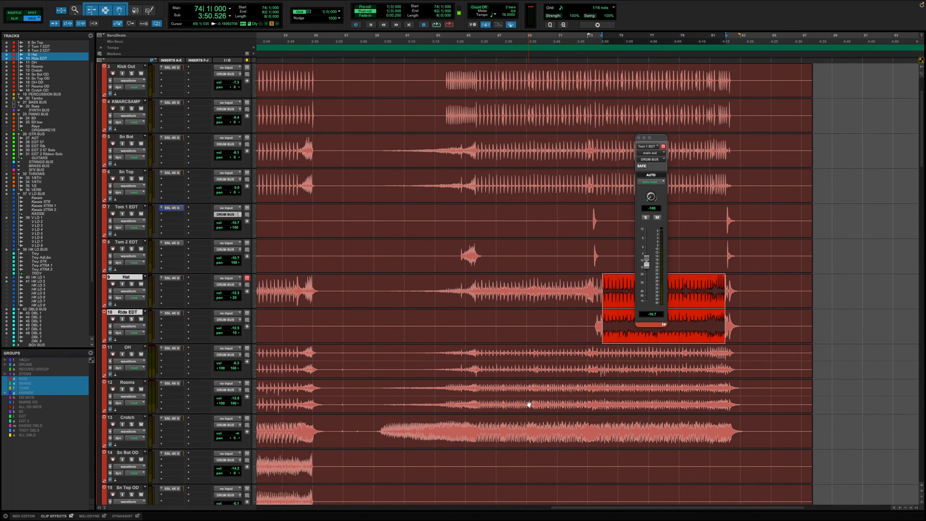
Play the selected passage and take the bypassed insert plug-ins on the MIXBUS track out of bypass
{"action": "scroll", "coordinate": [528, 404], "scroll_direction": "down", "scroll_amount": 20}
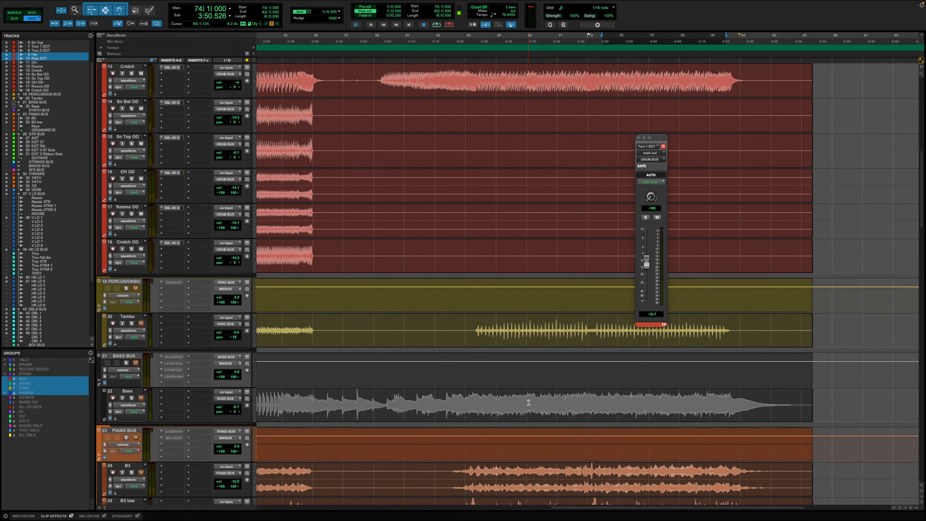
{"action": "scroll", "coordinate": [529, 403], "scroll_direction": "down", "scroll_amount": 20}
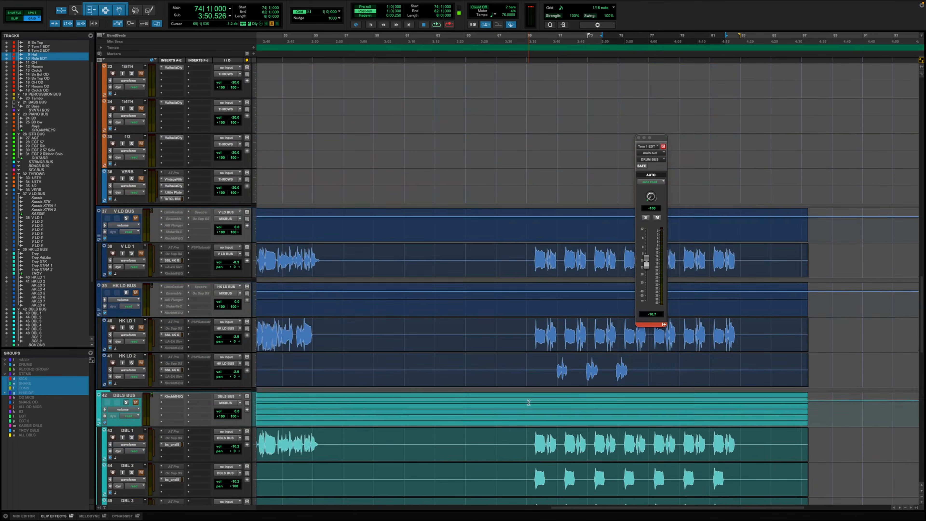
{"action": "scroll", "coordinate": [529, 402], "scroll_direction": "up", "scroll_amount": 20}
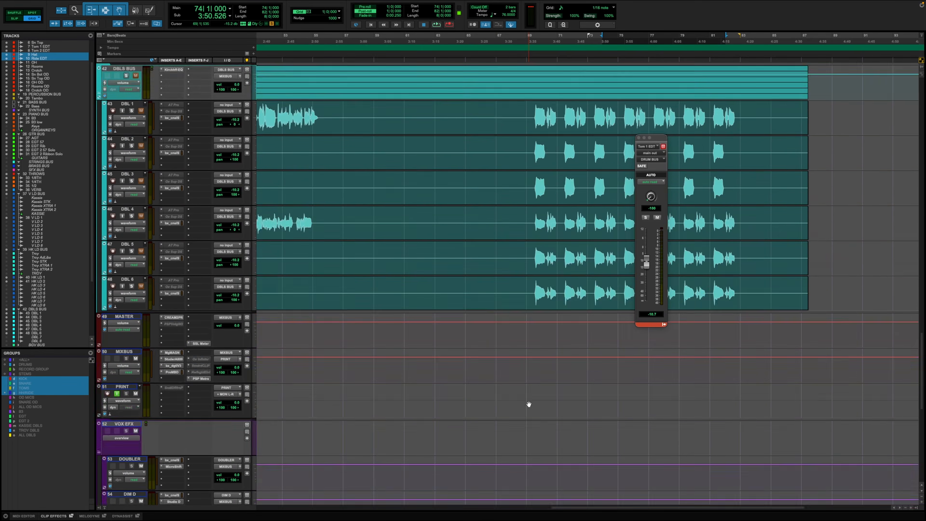
{"action": "scroll", "coordinate": [529, 403], "scroll_direction": "up", "scroll_amount": 11}
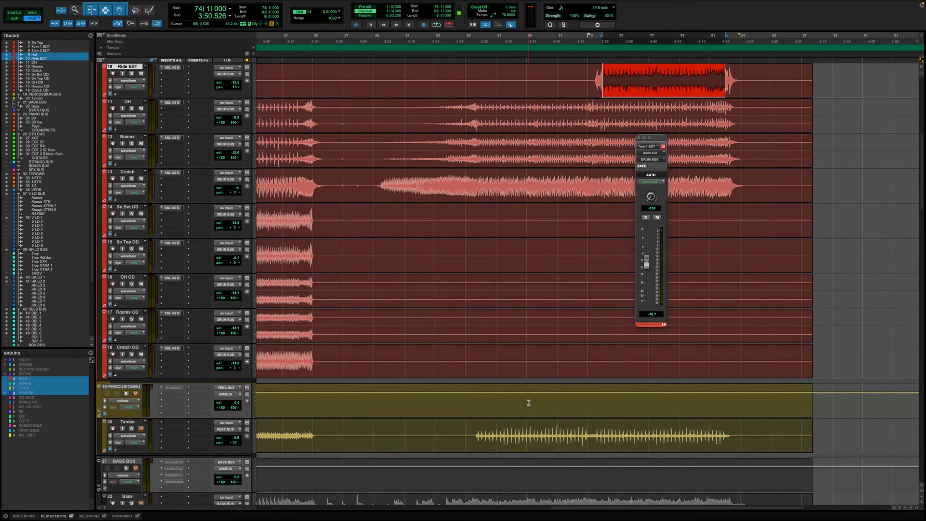
{"action": "scroll", "coordinate": [529, 402], "scroll_direction": "down", "scroll_amount": 15}
{"action": "scroll", "coordinate": [529, 403], "scroll_direction": "down", "scroll_amount": 20}
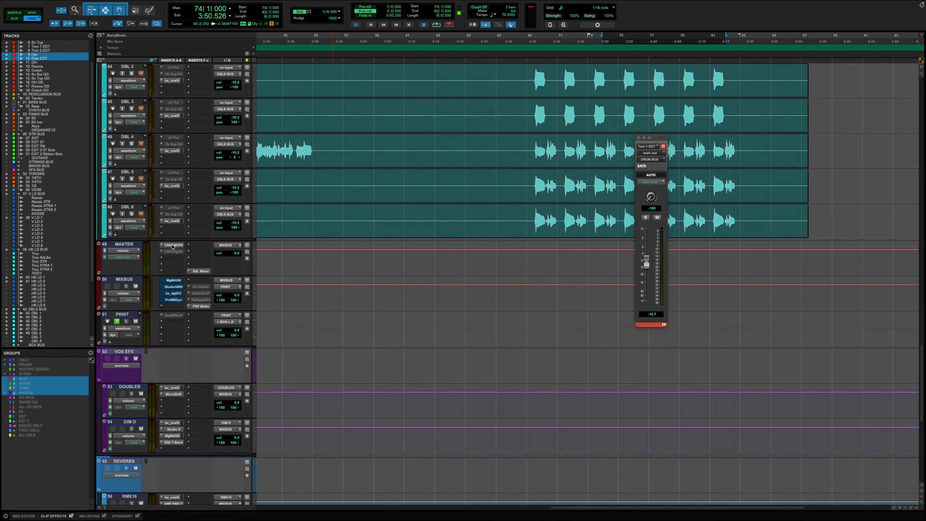
{"action": "key", "text": "space"}
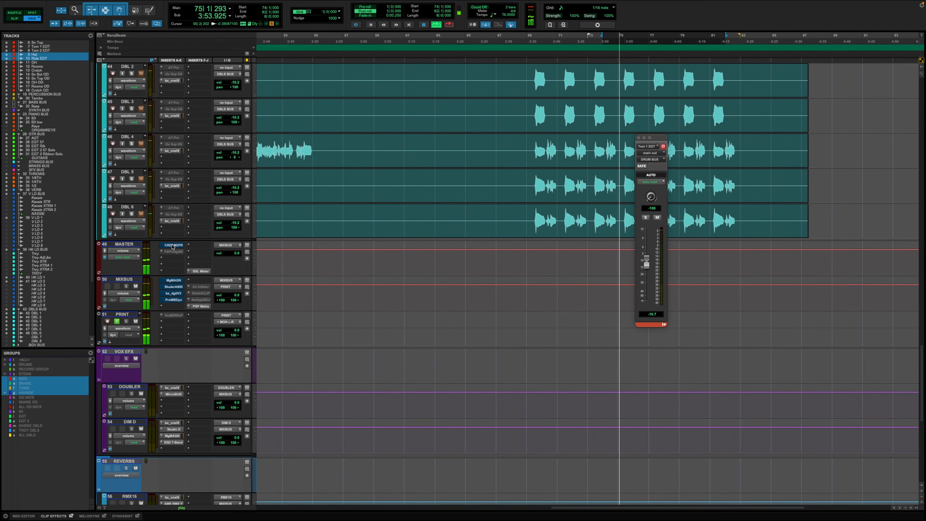
{"action": "left_click", "coordinate": [177, 288], "text": "super"}
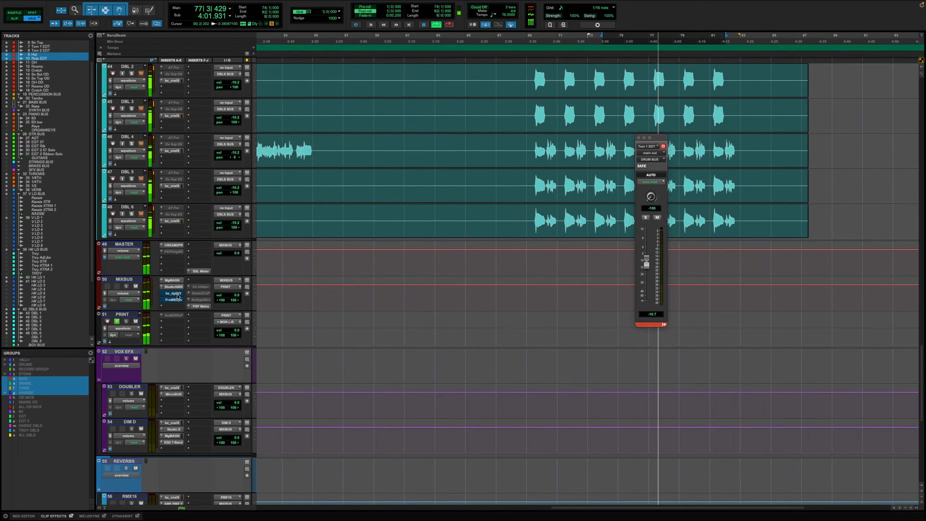
{"action": "left_click", "coordinate": [177, 293], "text": "super"}
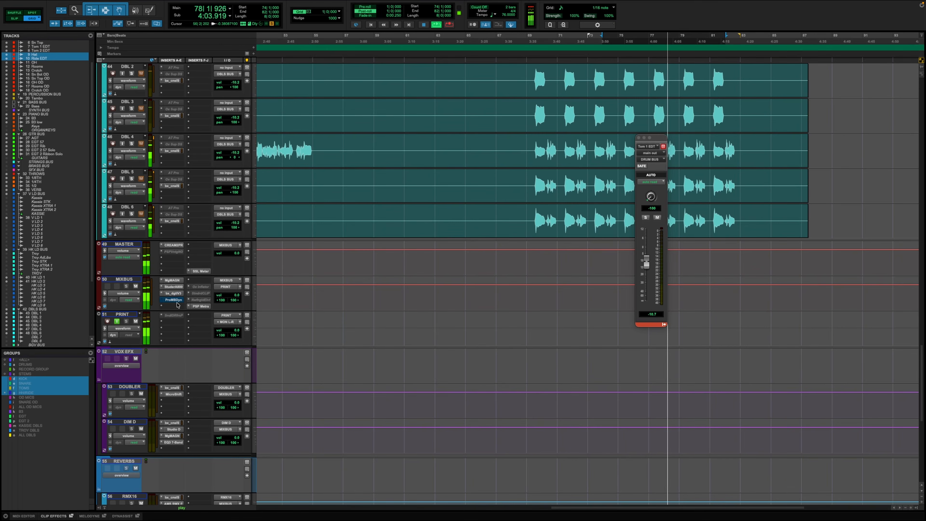
{"action": "left_click", "coordinate": [177, 300], "text": "super"}
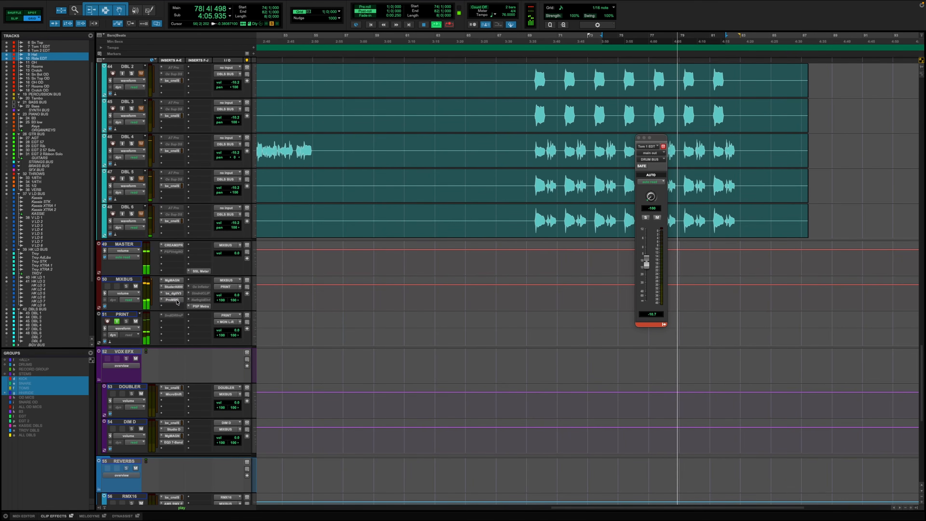
{"action": "scroll", "coordinate": [738, 315], "scroll_direction": "up", "scroll_amount": 1}
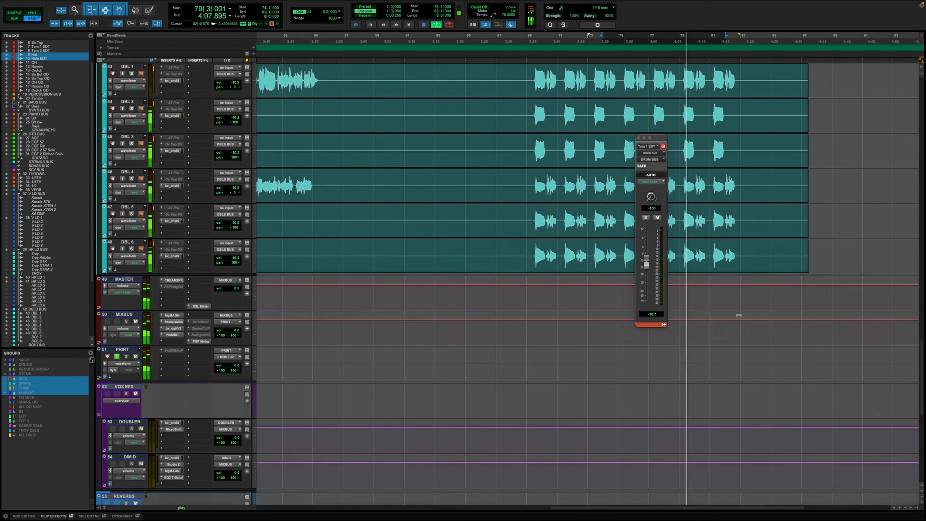
{"action": "scroll", "coordinate": [739, 315], "scroll_direction": "up", "scroll_amount": 20}
{"action": "key", "text": "space"}
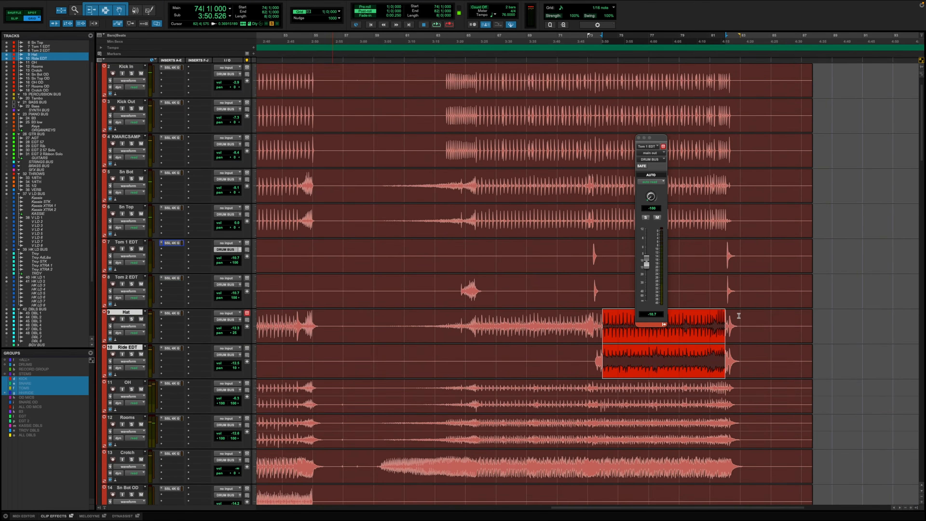
Reselect the Hat and Ride EDT passage from bar 74 to bar 82 and briefly audition the drums
{"action": "scroll", "coordinate": [738, 315], "scroll_direction": "up", "scroll_amount": 1}
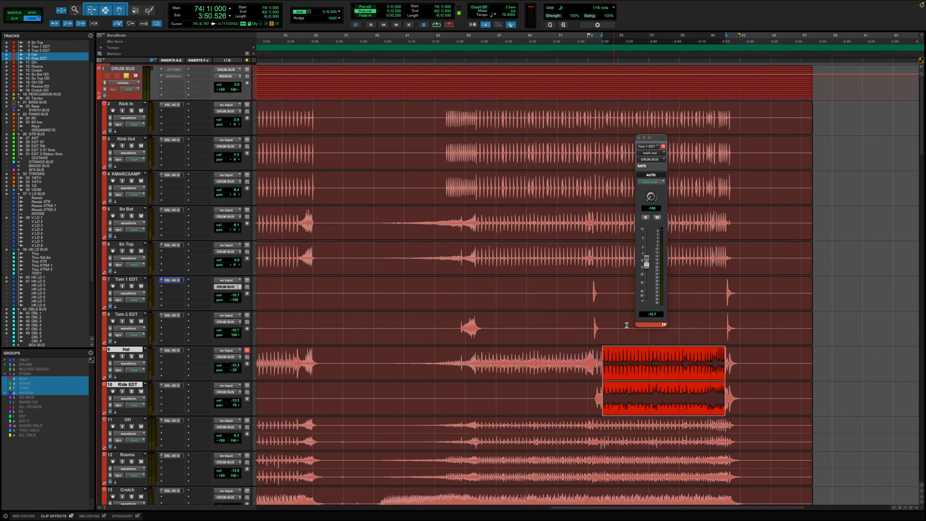
{"action": "left_click_drag", "start_coordinate": [597, 359], "coordinate": [723, 410]}
{"action": "key", "text": "space"}
{"action": "scroll", "coordinate": [609, 417], "scroll_direction": "down", "scroll_amount": 4}
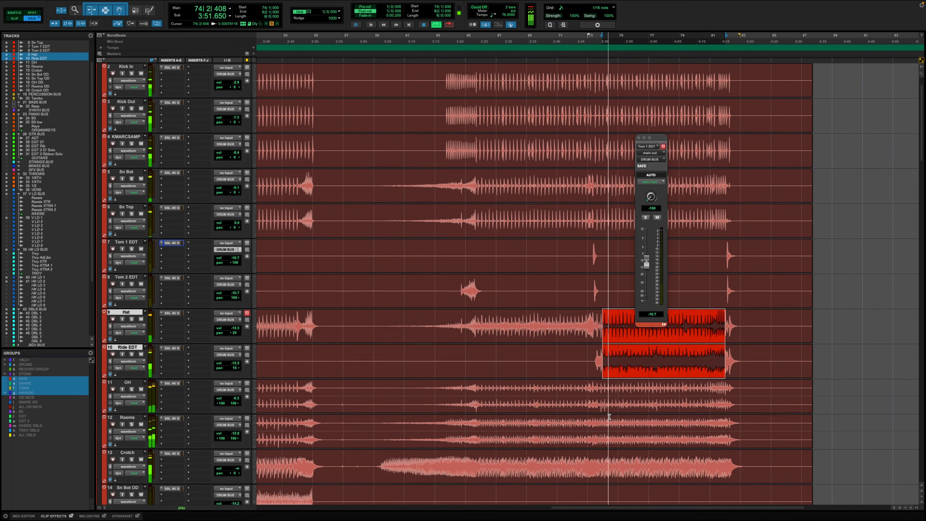
{"action": "key", "text": "space"}
Solo the PERCUSSION BUS during playback from bar 74 and raise the Tambo track's fader to about -4.8 dB
{"action": "scroll", "coordinate": [176, 301], "scroll_direction": "down", "scroll_amount": 6}
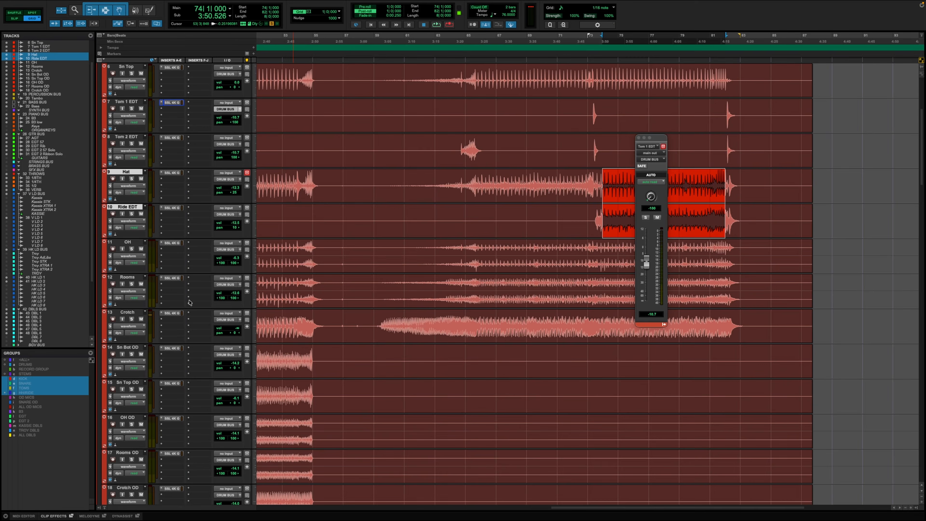
{"action": "scroll", "coordinate": [179, 414], "scroll_direction": "down", "scroll_amount": 5}
{"action": "scroll", "coordinate": [179, 415], "scroll_direction": "up", "scroll_amount": 15}
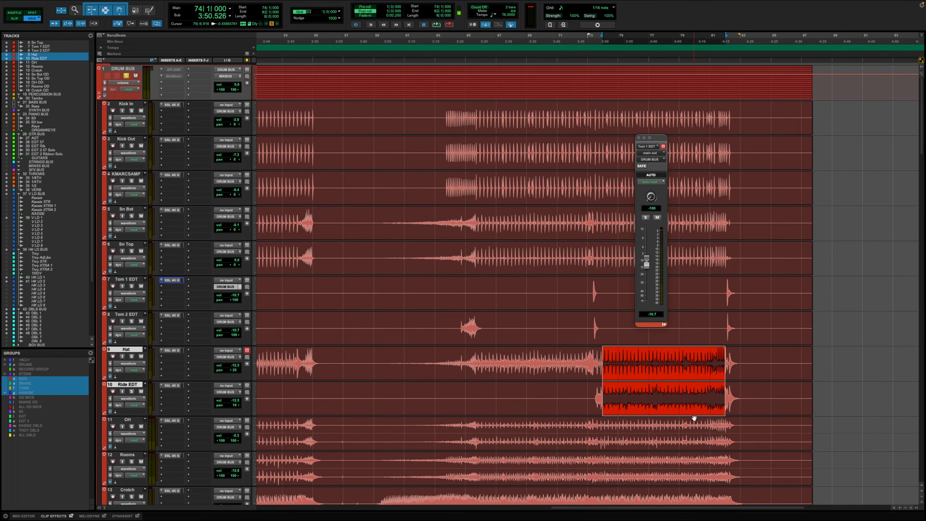
{"action": "scroll", "coordinate": [625, 429], "scroll_direction": "down", "scroll_amount": 6}
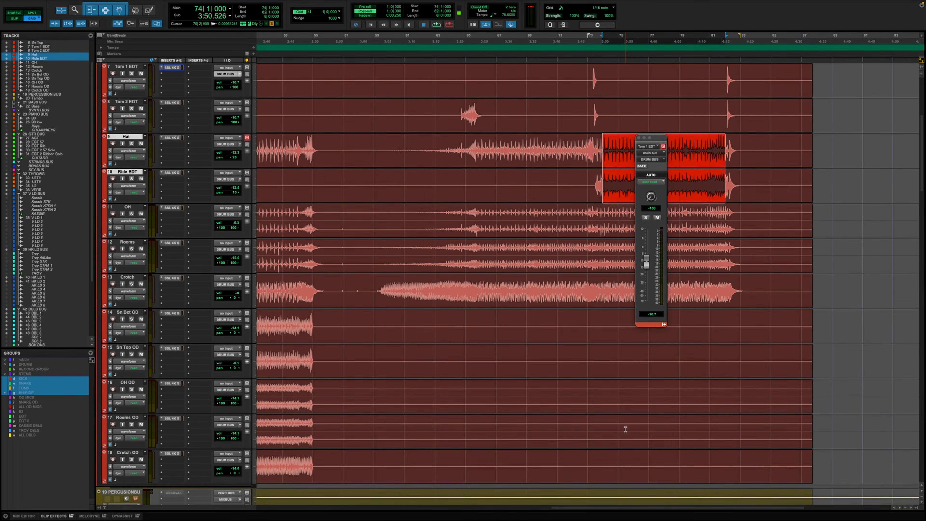
{"action": "scroll", "coordinate": [625, 429], "scroll_direction": "up", "scroll_amount": 5}
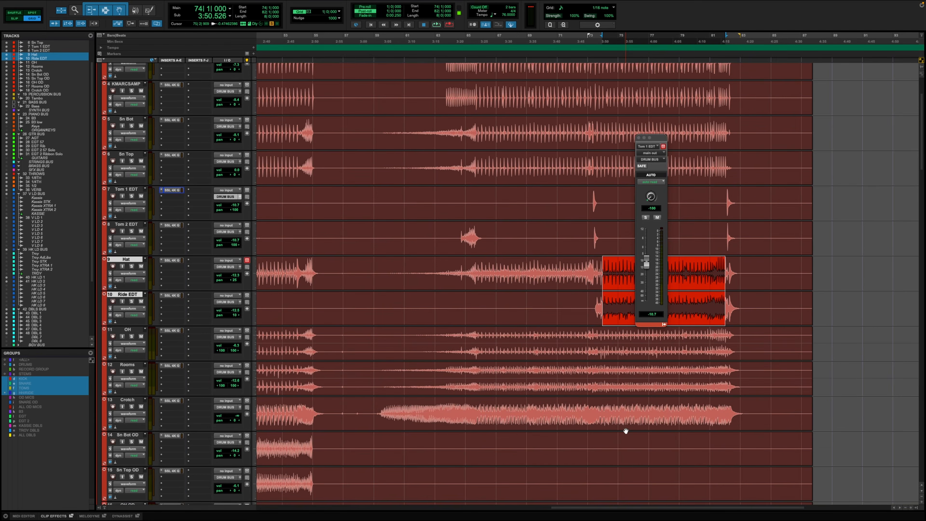
{"action": "scroll", "coordinate": [626, 429], "scroll_direction": "down", "scroll_amount": 5}
{"action": "scroll", "coordinate": [625, 429], "scroll_direction": "down", "scroll_amount": 4}
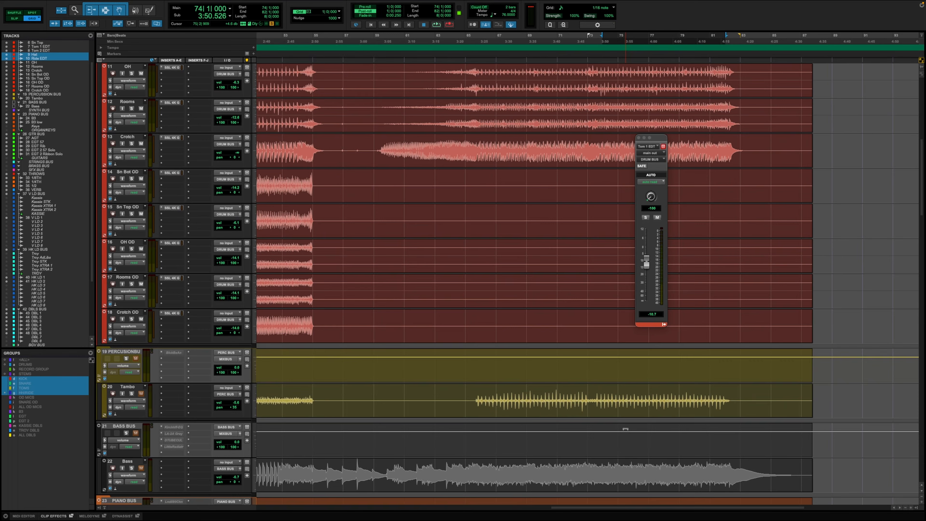
{"action": "scroll", "coordinate": [625, 429], "scroll_direction": "down", "scroll_amount": 2}
{"action": "key", "text": "space"}
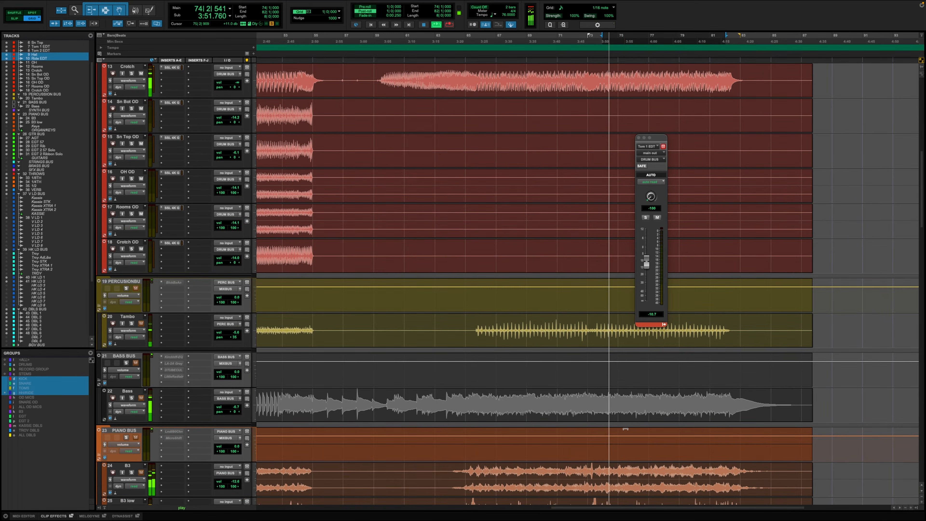
{"action": "left_click", "coordinate": [126, 288]}
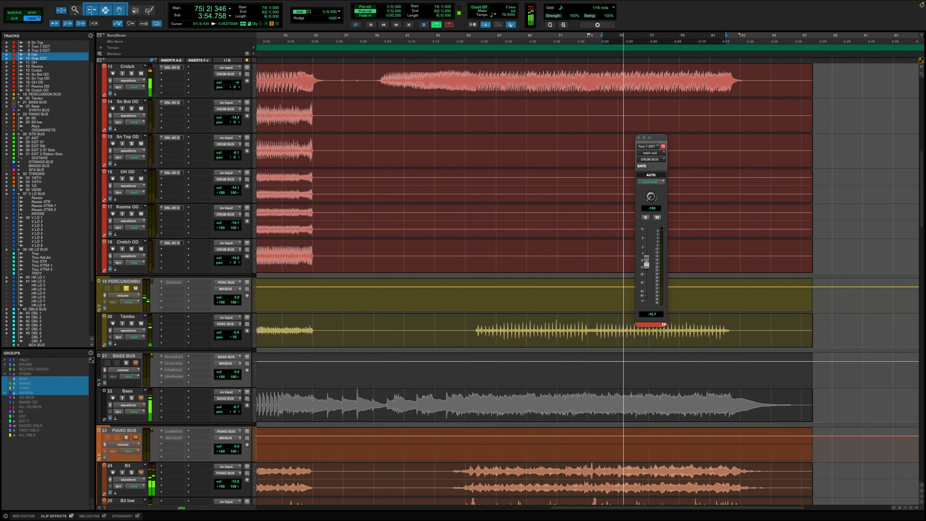
{"action": "left_click", "coordinate": [239, 325]}
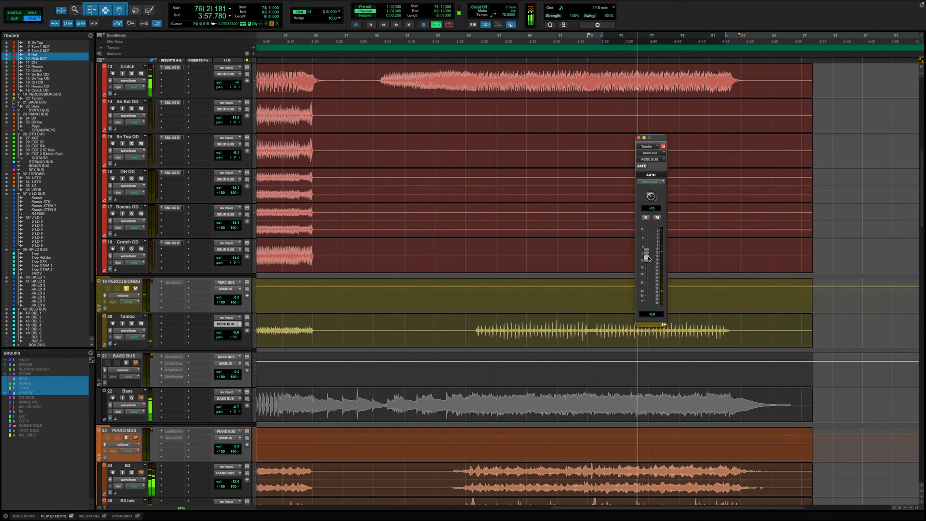
Make the Black Box HG-2 insert on the PERCUSSION BUS active, solo Tambo, and compare the sound with the plug-in off and on
{"action": "left_click", "coordinate": [173, 283]}
{"action": "right_click", "coordinate": [174, 284]}
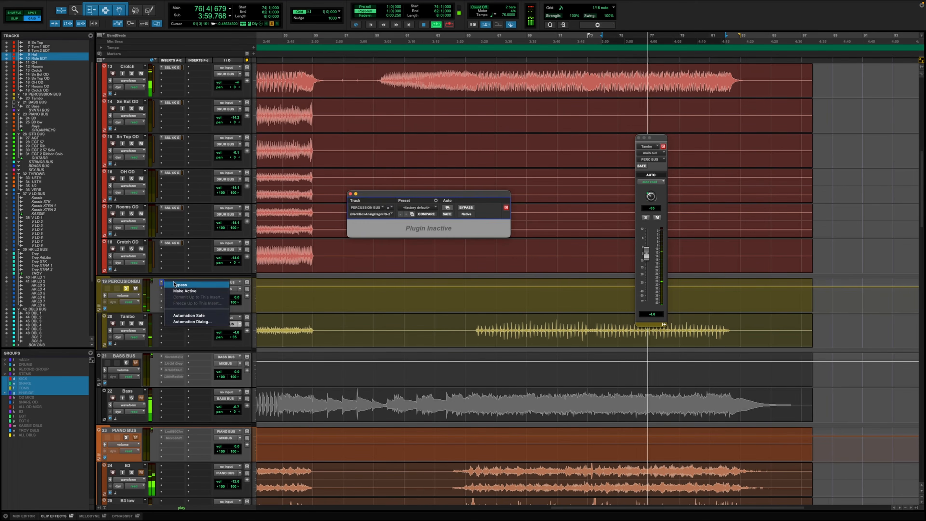
{"action": "left_click", "coordinate": [183, 291]}
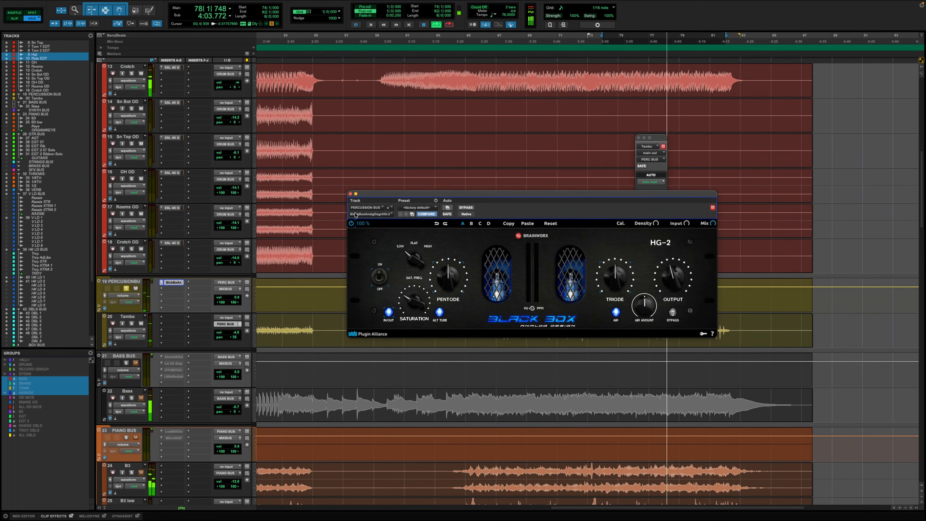
{"action": "left_click", "coordinate": [351, 223]}
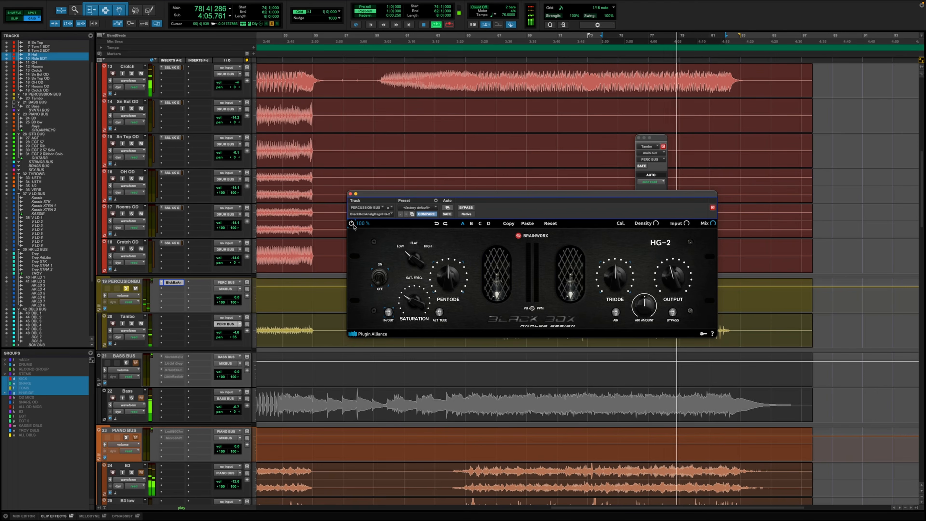
{"action": "left_click", "coordinate": [132, 323]}
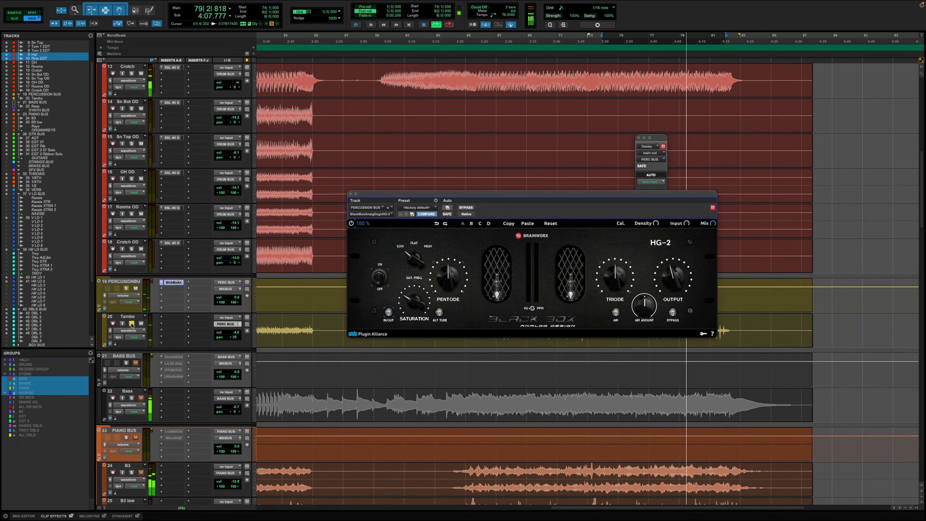
{"action": "left_click", "coordinate": [352, 223]}
{"action": "left_click", "coordinate": [350, 194]}
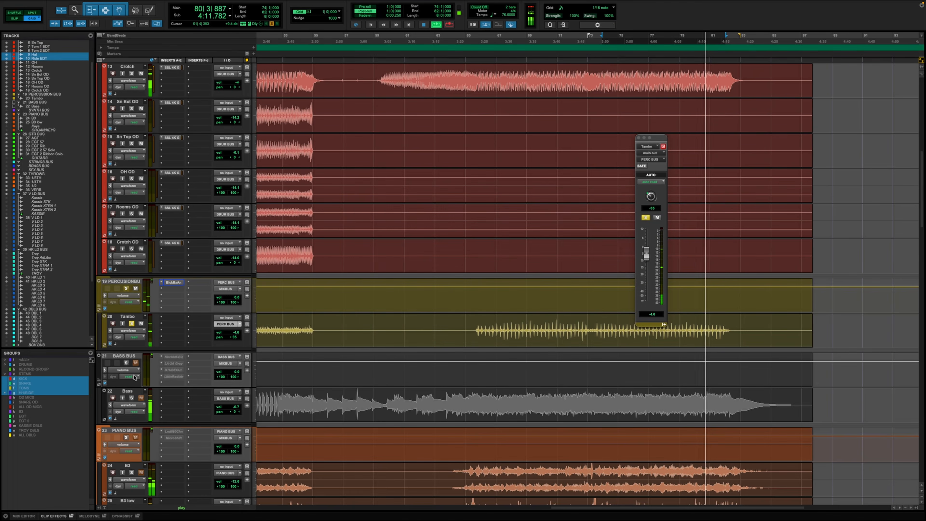
Solo the BASS BUS and insert the SSL 4K G (mono) channel strip on the Bass track
{"action": "left_click", "coordinate": [126, 363]}
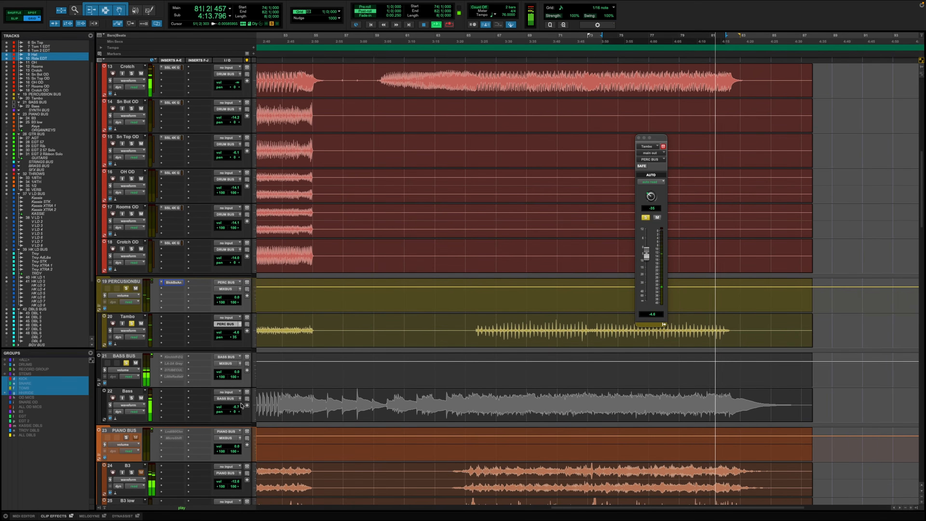
{"action": "left_click", "coordinate": [181, 396]}
{"action": "type", "text": "SSL"}
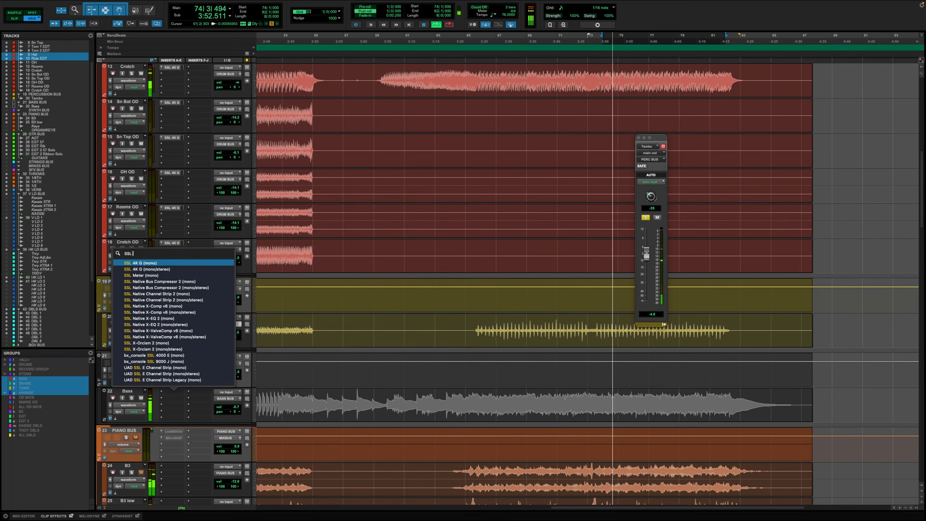
{"action": "key", "text": "Escape"}
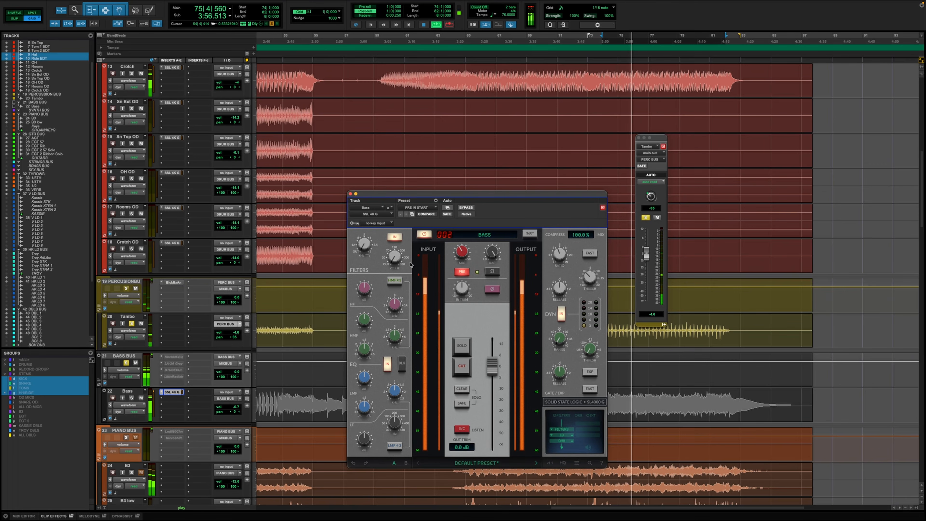
Adjust a filter on the Bass track's SSL 4K G and set its compressor threshold to about -1.6 dB
{"action": "left_click_drag", "start_coordinate": [392, 256], "coordinate": [393, 236]}
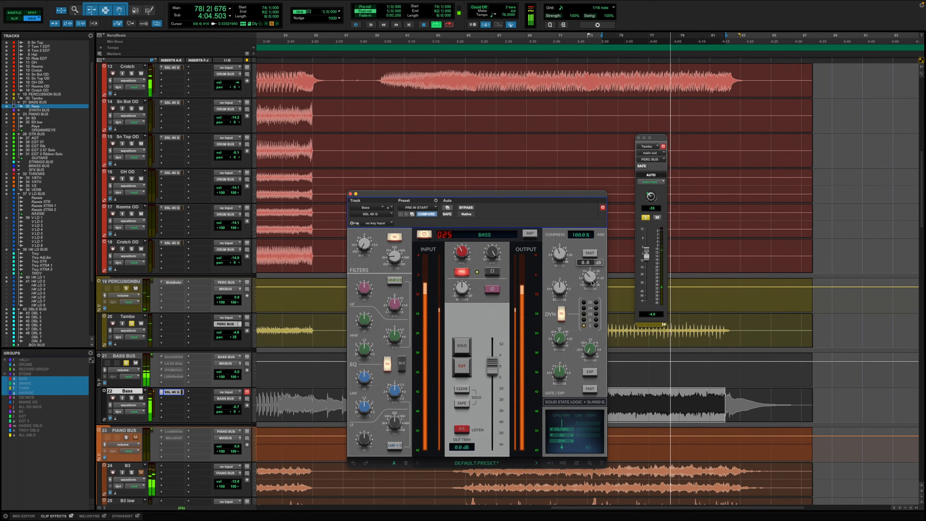
{"action": "left_click_drag", "start_coordinate": [591, 284], "coordinate": [592, 281]}
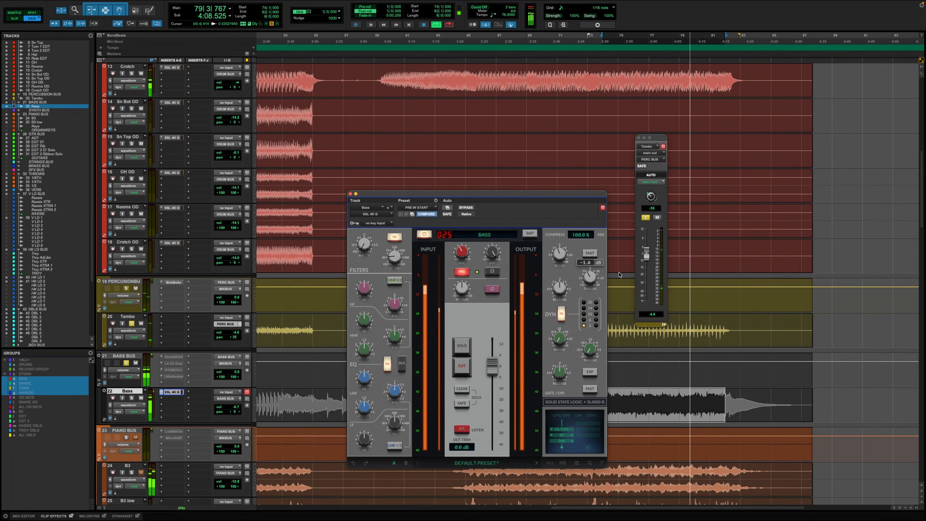
Fine-tune the compressor threshold on the Bass track's SSL 4K G and adjust the Bass track's volume during playback
{"action": "left_click_drag", "start_coordinate": [591, 283], "coordinate": [593, 275]}
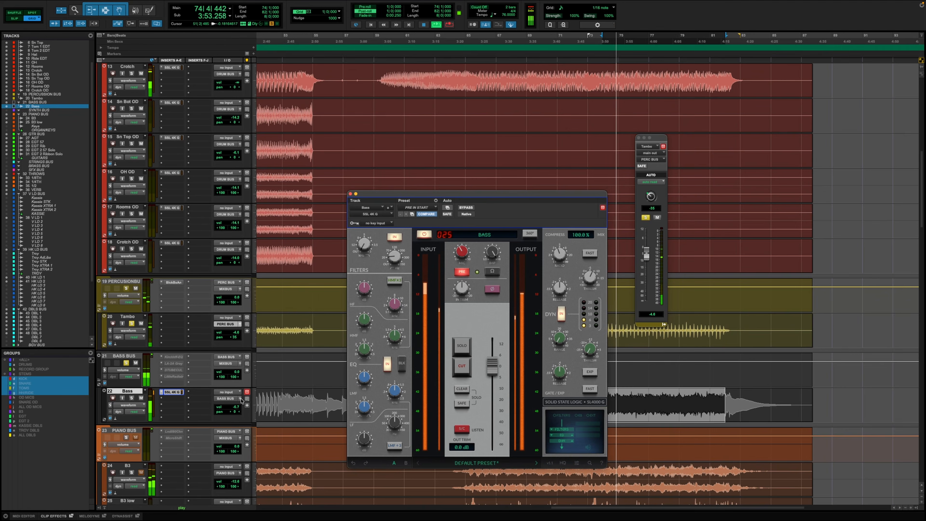
{"action": "left_click_drag", "start_coordinate": [239, 408], "coordinate": [238, 407]}
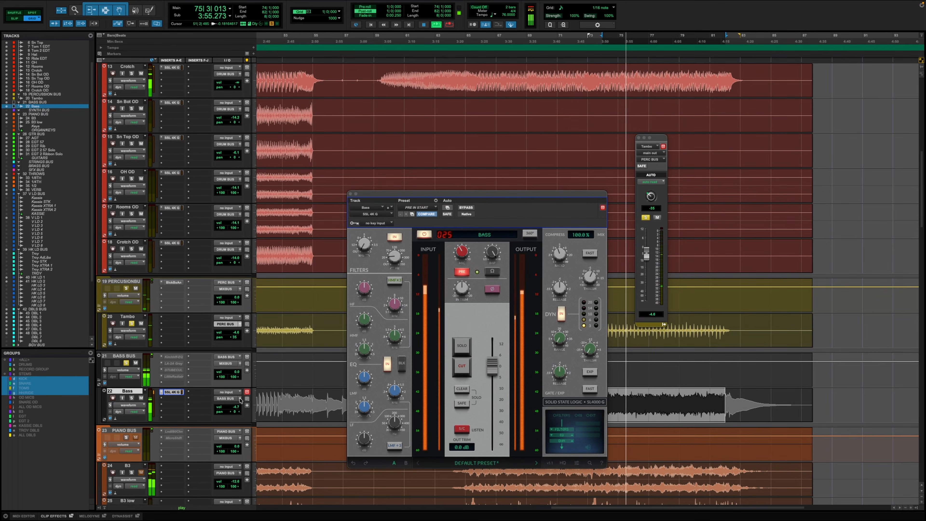
{"action": "left_click", "coordinate": [350, 197]}
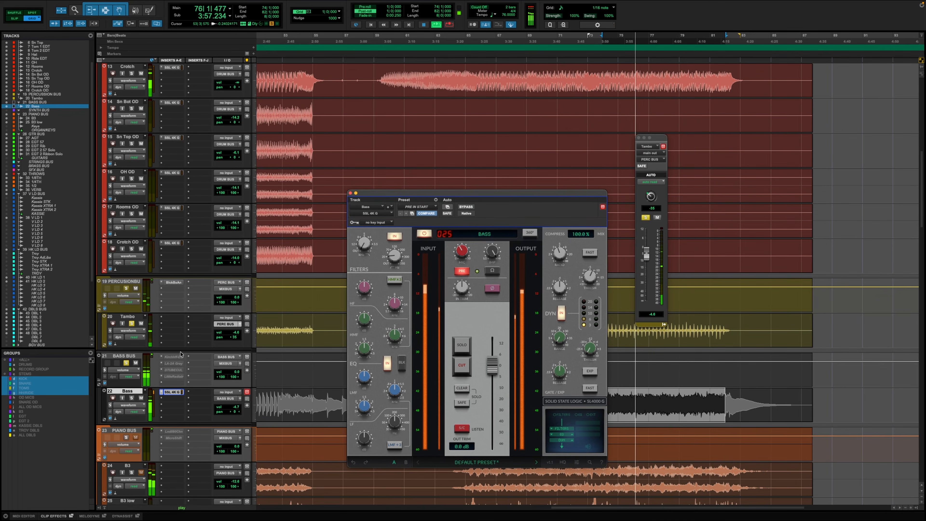
Solo the Bass track and compare its sound from bar 74 with the SSL 4K G dynamics section off and on
{"action": "left_click", "coordinate": [132, 398]}
{"action": "key", "text": "space"}
{"action": "key", "text": "space"}
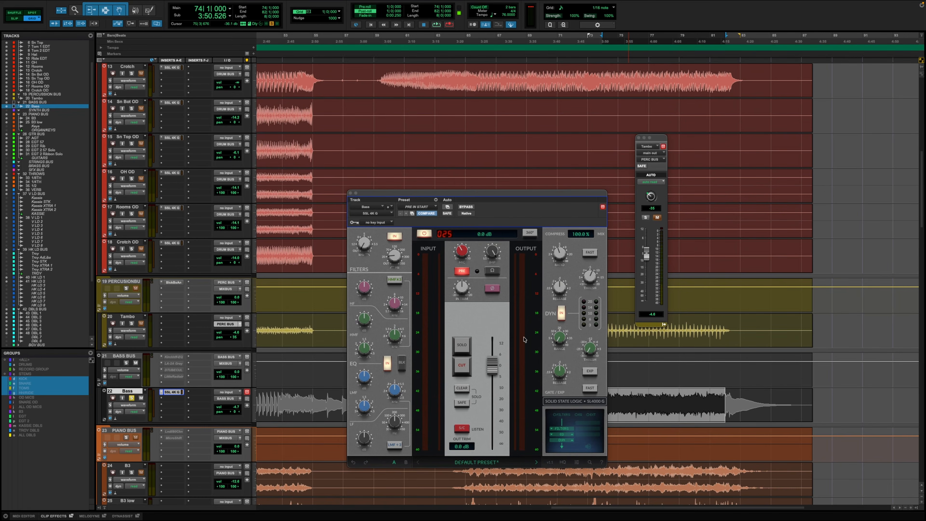
{"action": "left_click", "coordinate": [561, 313]}
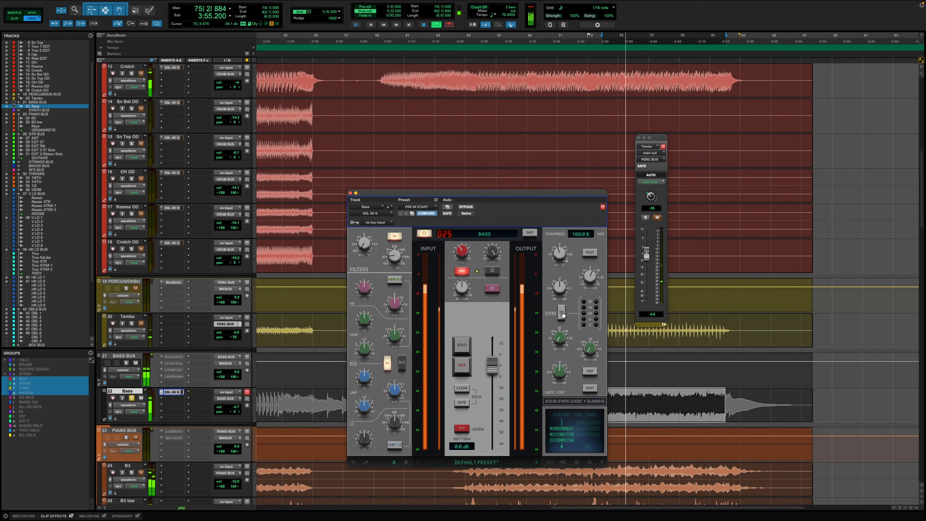
{"action": "left_click", "coordinate": [561, 313]}
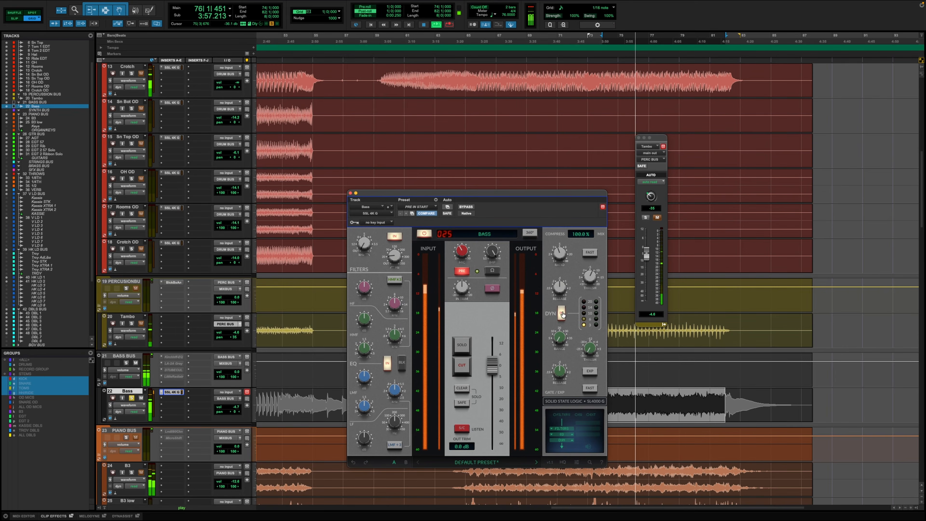
{"action": "left_click", "coordinate": [562, 313]}
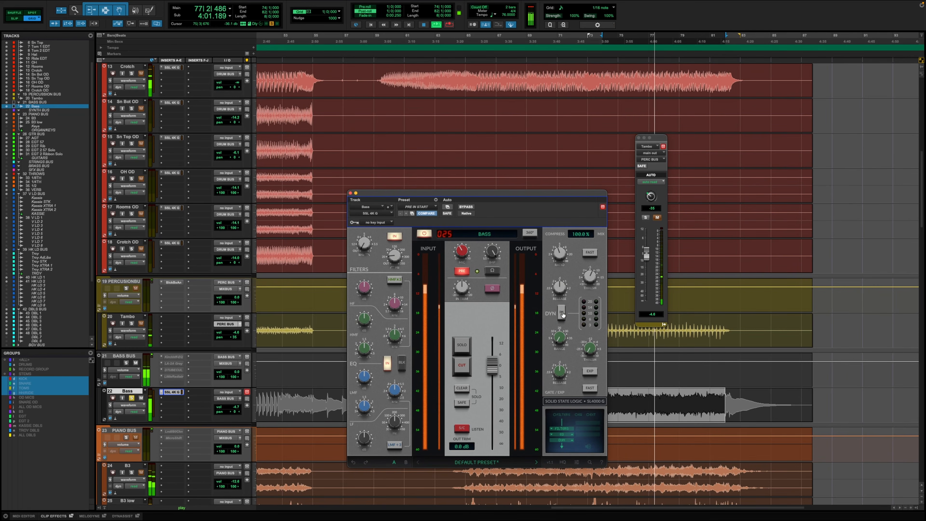
{"action": "left_click", "coordinate": [561, 313]}
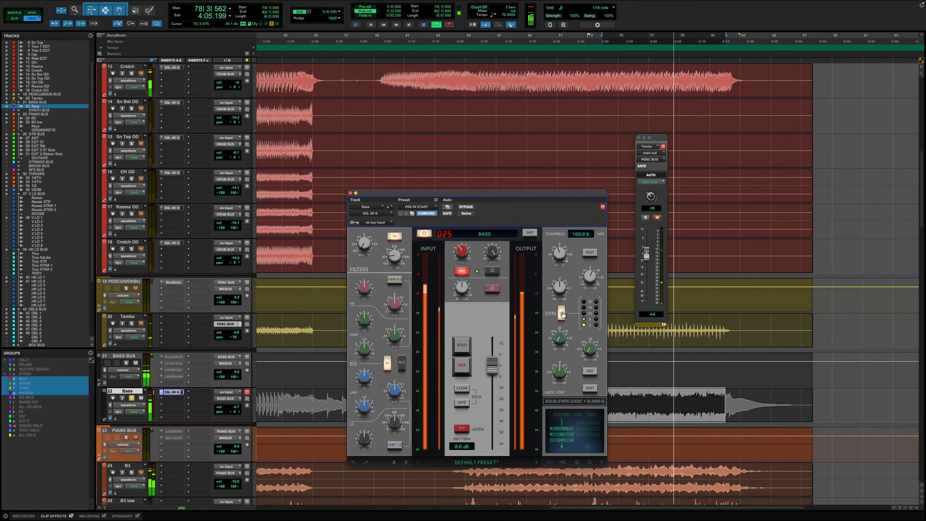
{"action": "key", "text": "space"}
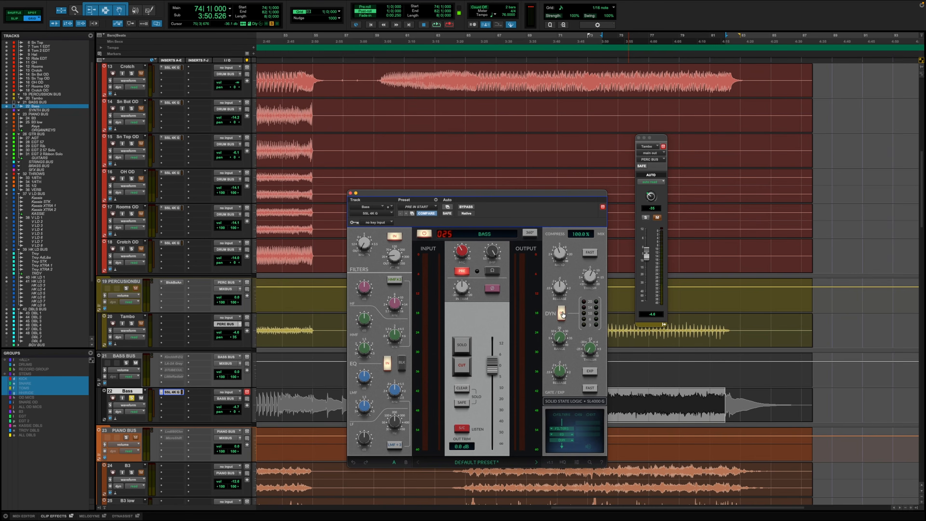
{"action": "key", "text": "space"}
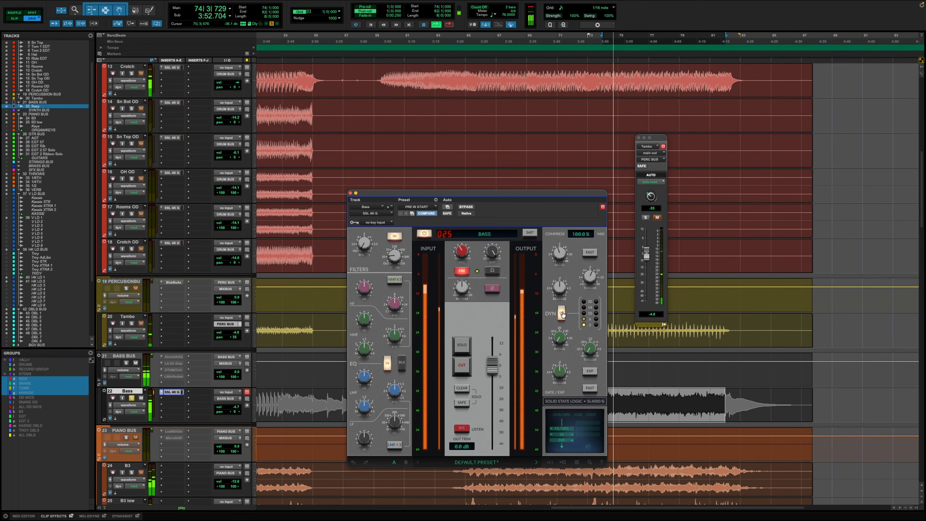
{"action": "left_click", "coordinate": [561, 313]}
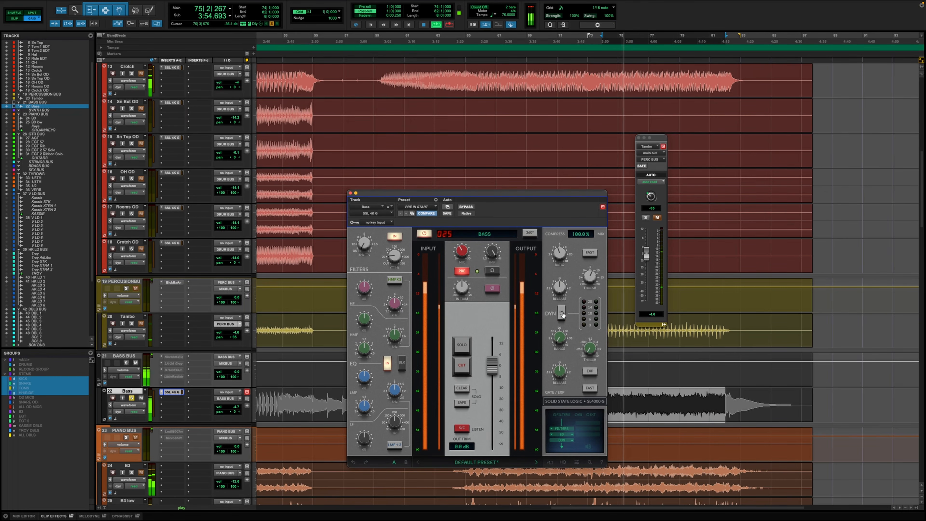
{"action": "left_click", "coordinate": [562, 314]}
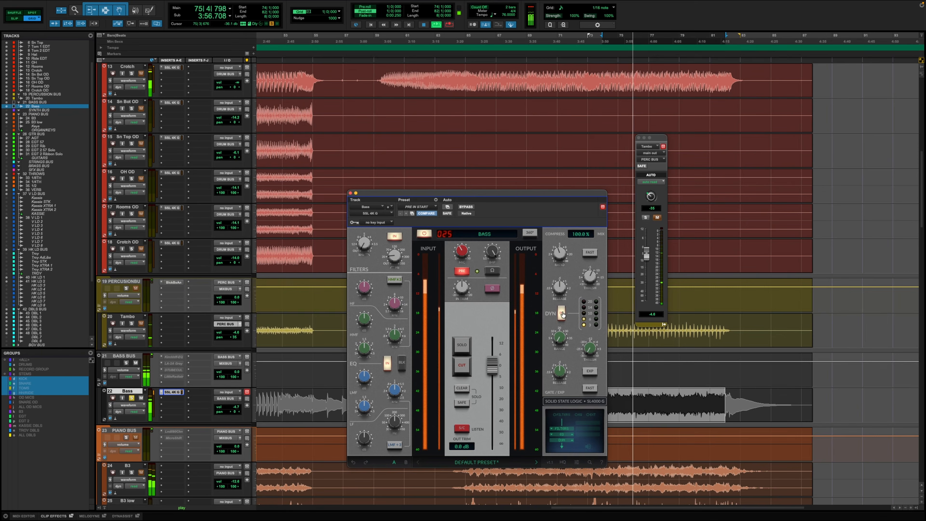
{"action": "key", "text": "space"}
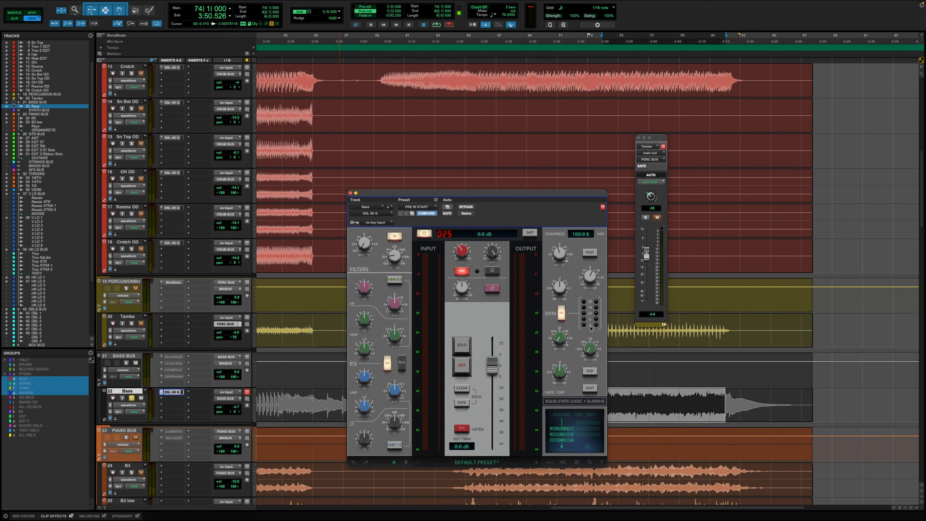
Close the Bass channel strip, unsolo Bass, and listen to the full mix from bar 74
{"action": "left_click", "coordinate": [350, 193]}
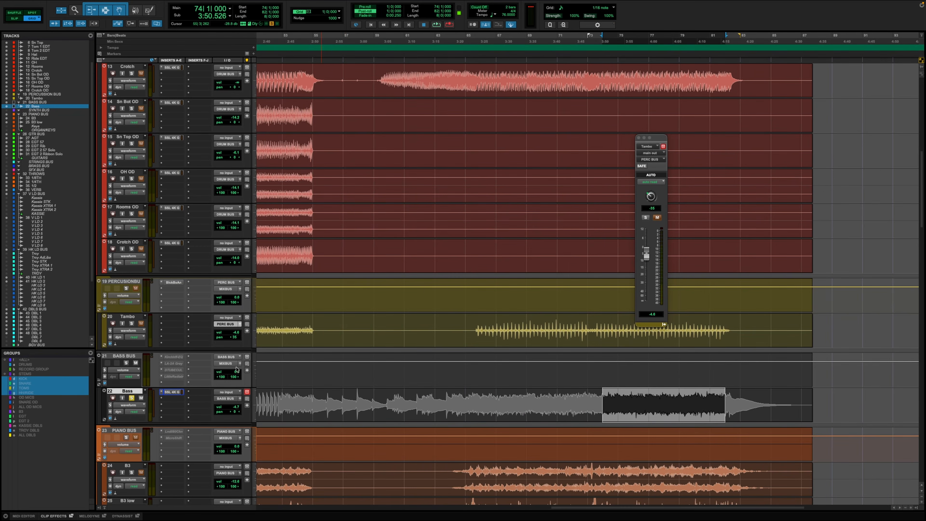
{"action": "left_click", "coordinate": [132, 398]}
{"action": "key", "text": "space"}
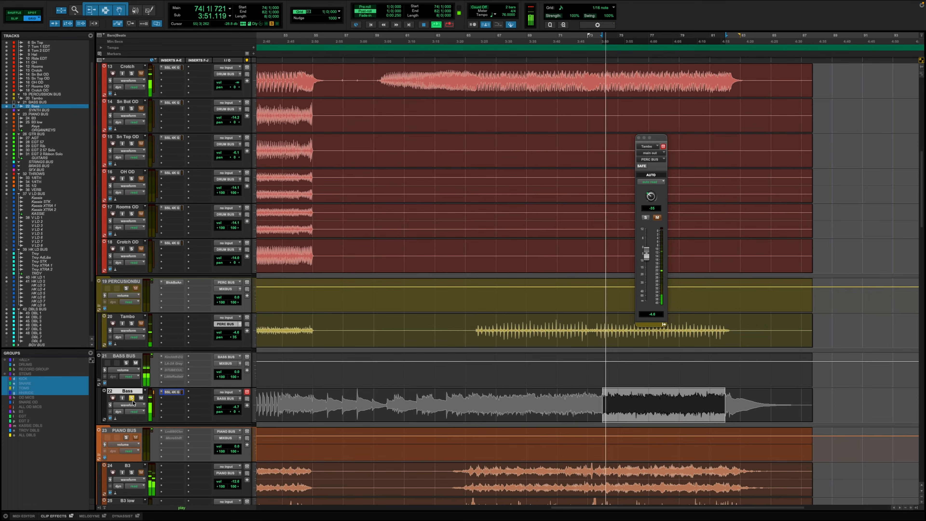
{"action": "scroll", "coordinate": [625, 373], "scroll_direction": "down", "scroll_amount": 4}
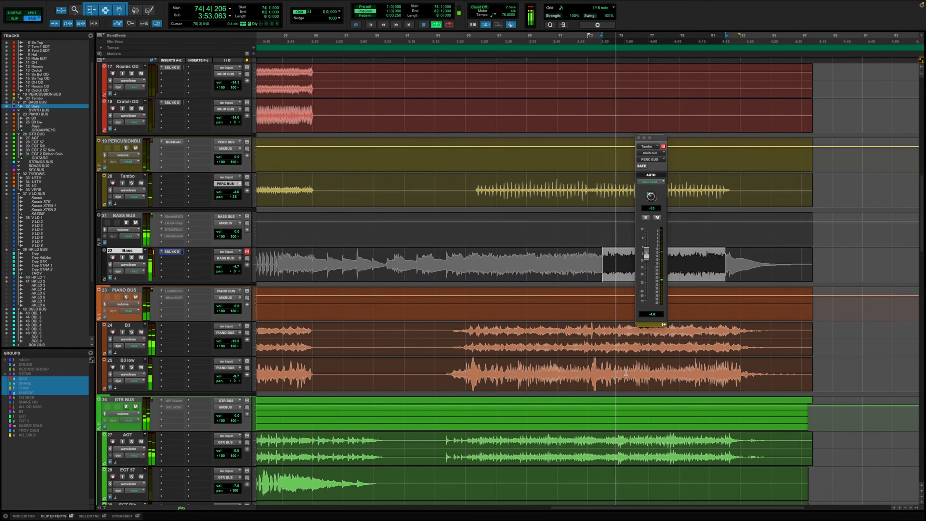
{"action": "scroll", "coordinate": [501, 259], "scroll_direction": "up", "scroll_amount": 2}
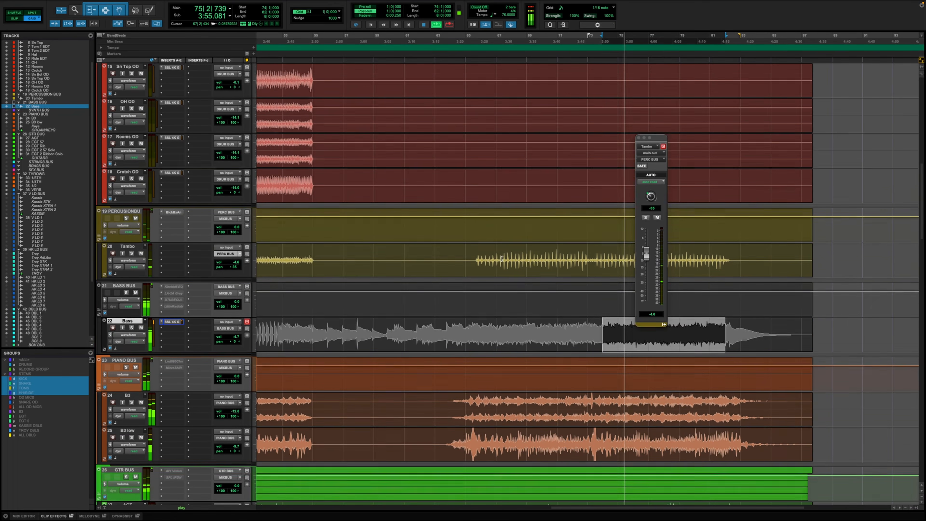
{"action": "scroll", "coordinate": [501, 258], "scroll_direction": "down", "scroll_amount": 2}
{"action": "scroll", "coordinate": [501, 258], "scroll_direction": "up", "scroll_amount": 3}
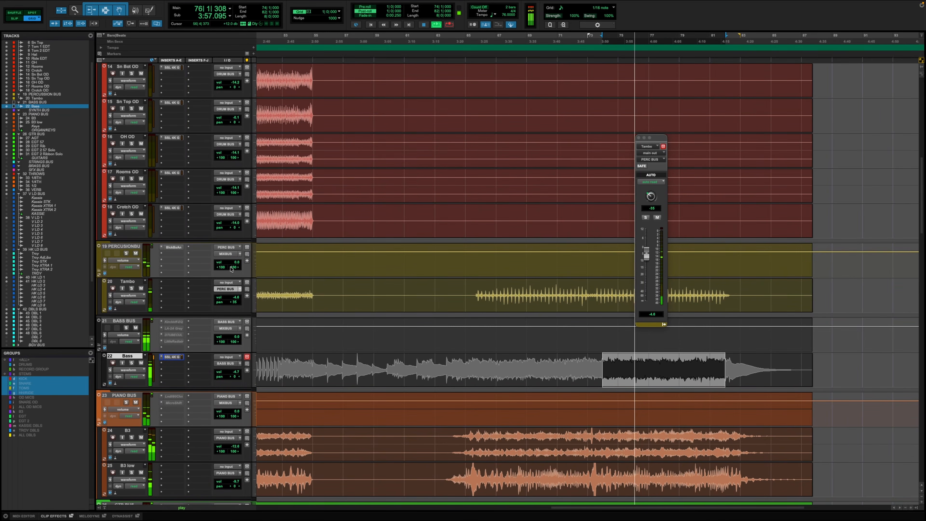
Solo the Tambo track and insert the UADx 1176 FET Compressor (mono) on it
{"action": "left_click", "coordinate": [132, 288]}
{"action": "key", "text": "space"}
{"action": "left_click", "coordinate": [181, 285]}
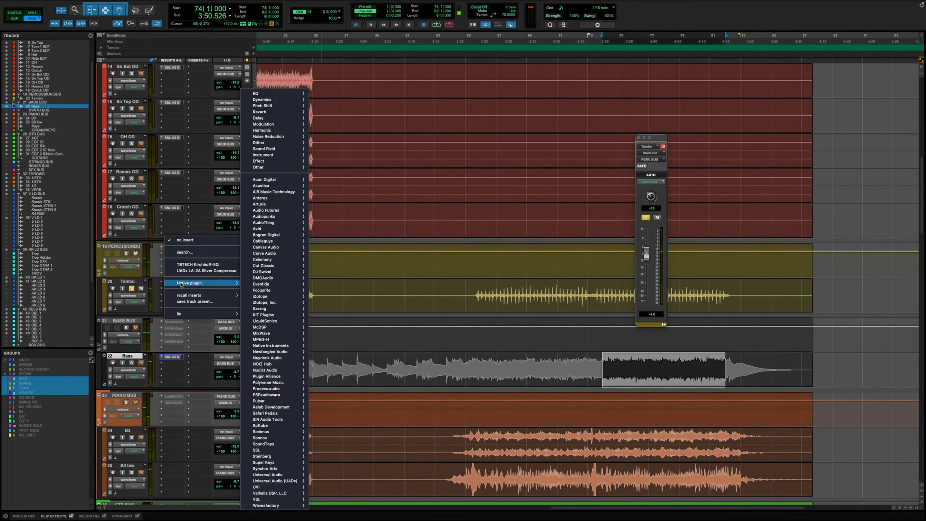
{"action": "type", "text": "117"}
{"action": "key", "text": "Up"}
{"action": "key", "text": "Up"}
{"action": "key", "text": "Up"}
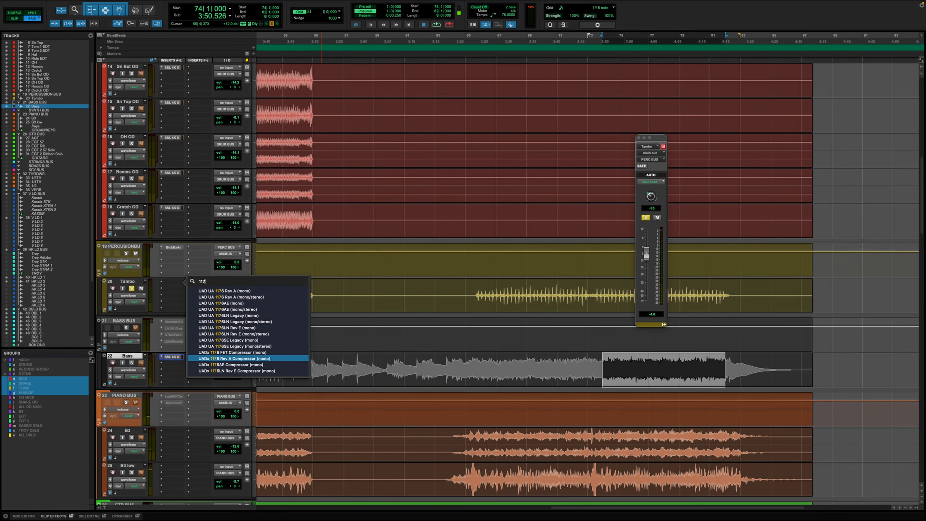
{"action": "key", "text": "Down"}
{"action": "key", "text": "Up"}
{"action": "key", "text": "Up"}
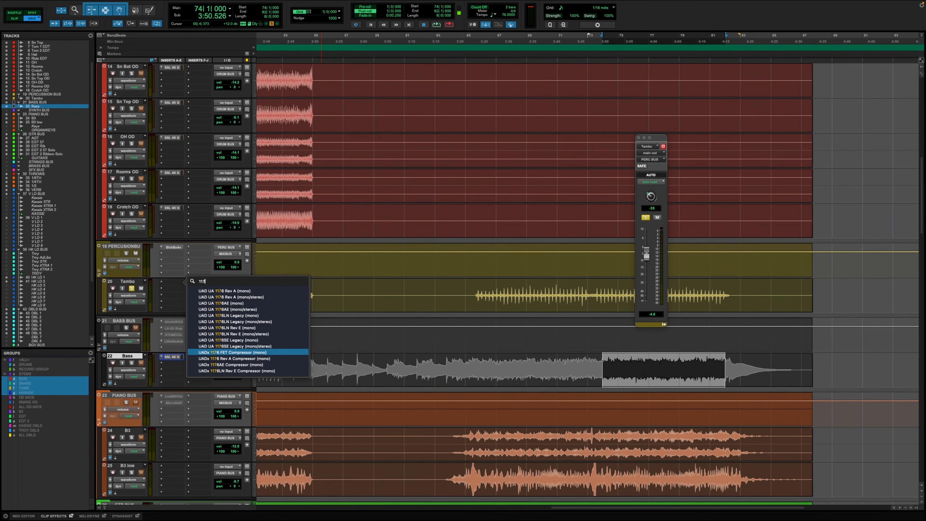
{"action": "key", "text": "Return"}
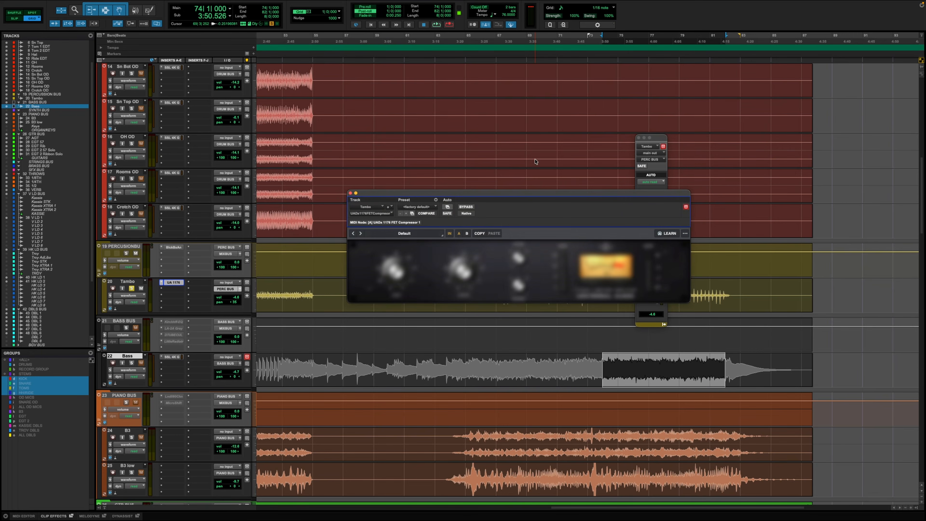
Select the Tambo passage starting at bar 74 and adjust the 1176 compressor's input while it plays
{"action": "left_click_drag", "start_coordinate": [536, 191], "coordinate": [549, 107]}
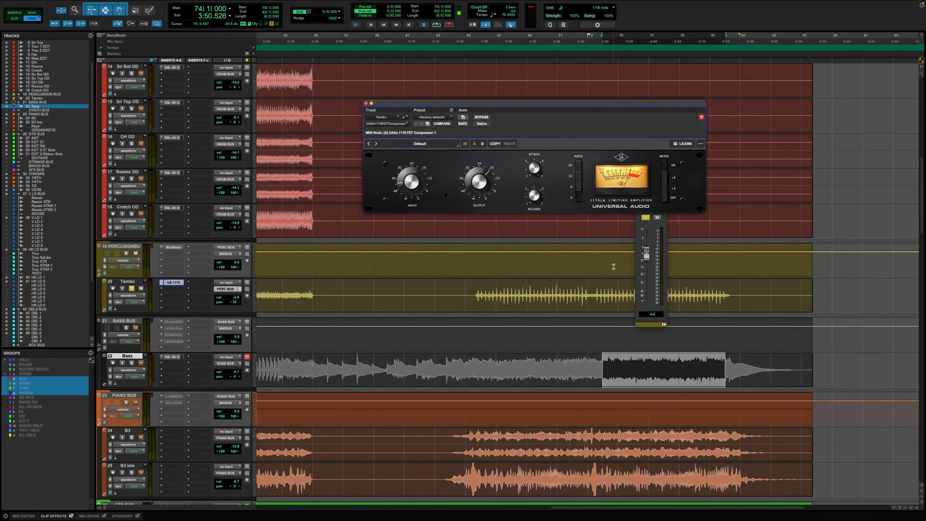
{"action": "left_click_drag", "start_coordinate": [602, 290], "coordinate": [726, 296]}
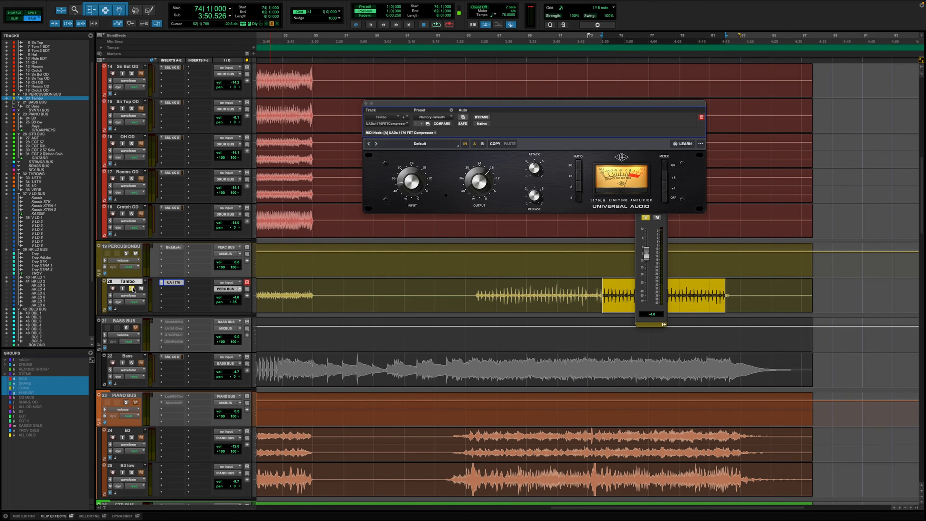
{"action": "key", "text": "space"}
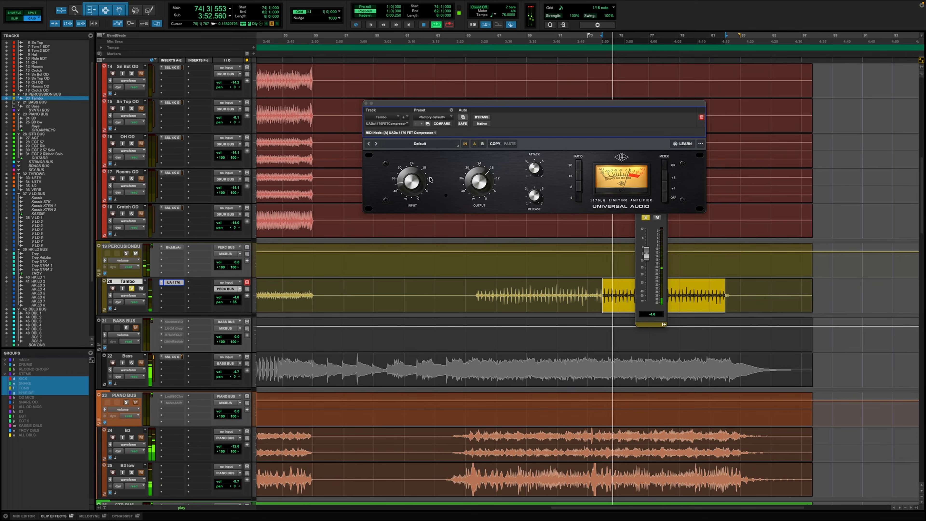
{"action": "left_click_drag", "start_coordinate": [408, 183], "coordinate": [427, 160]}
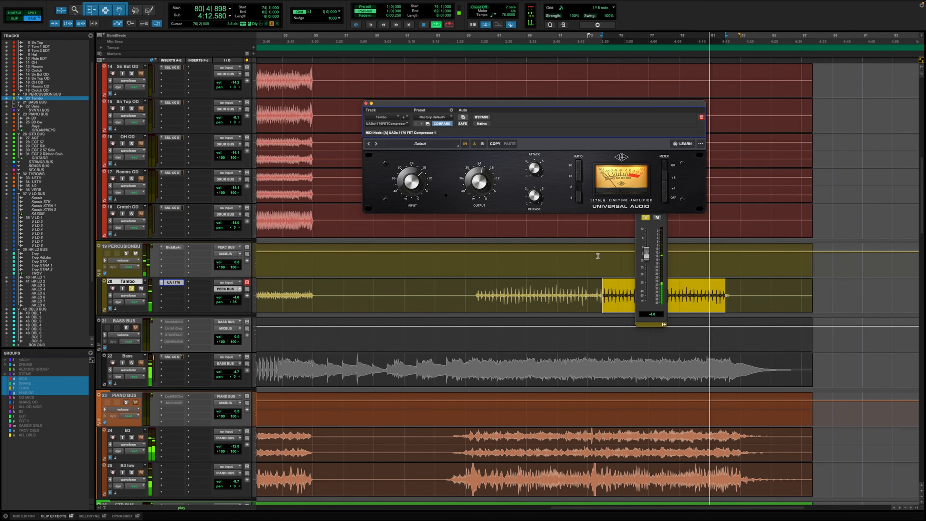
Compare the soloed Tambo with the 1176 compressor bypassed and active, and stop playback
{"action": "left_click", "coordinate": [481, 117]}
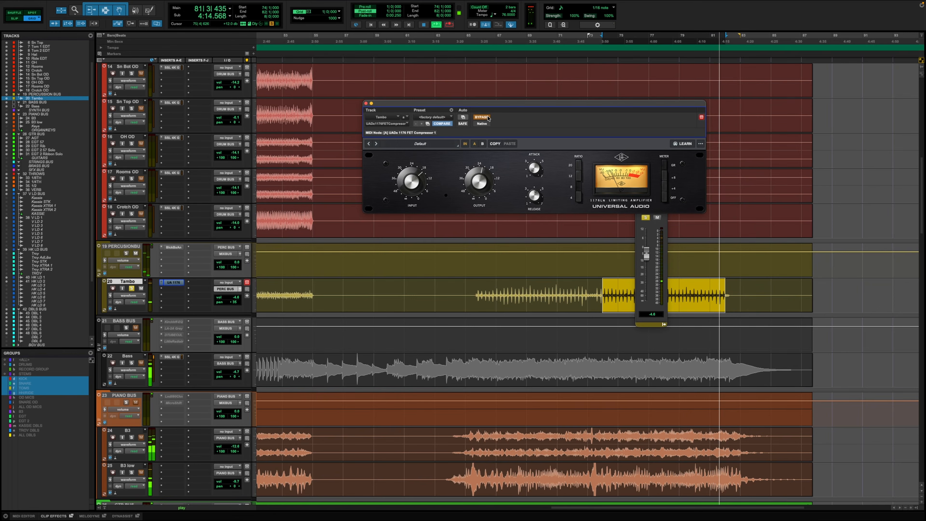
{"action": "left_click", "coordinate": [481, 117]}
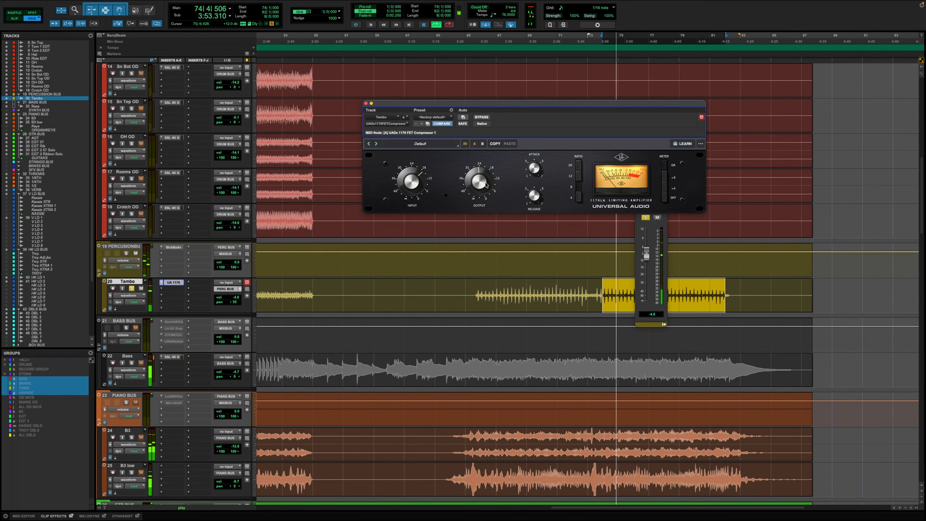
{"action": "left_click", "coordinate": [488, 119]}
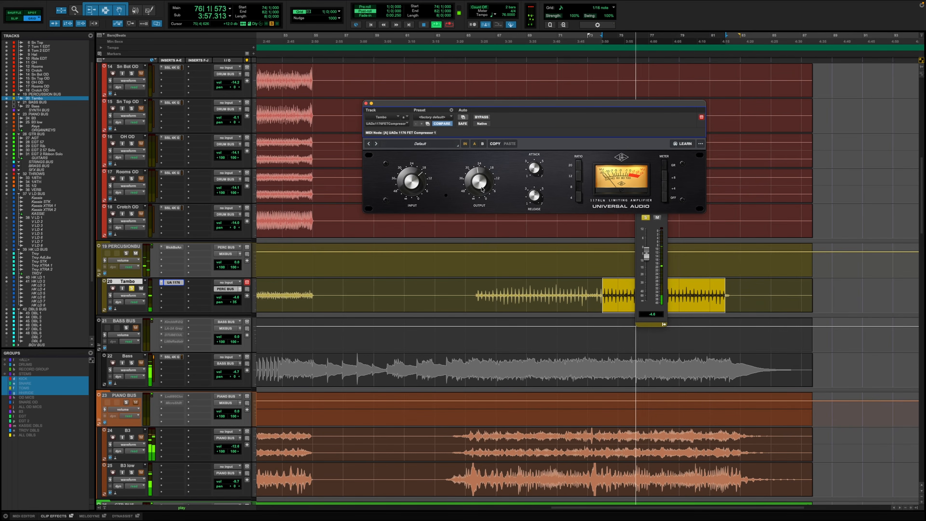
{"action": "left_click", "coordinate": [480, 117]}
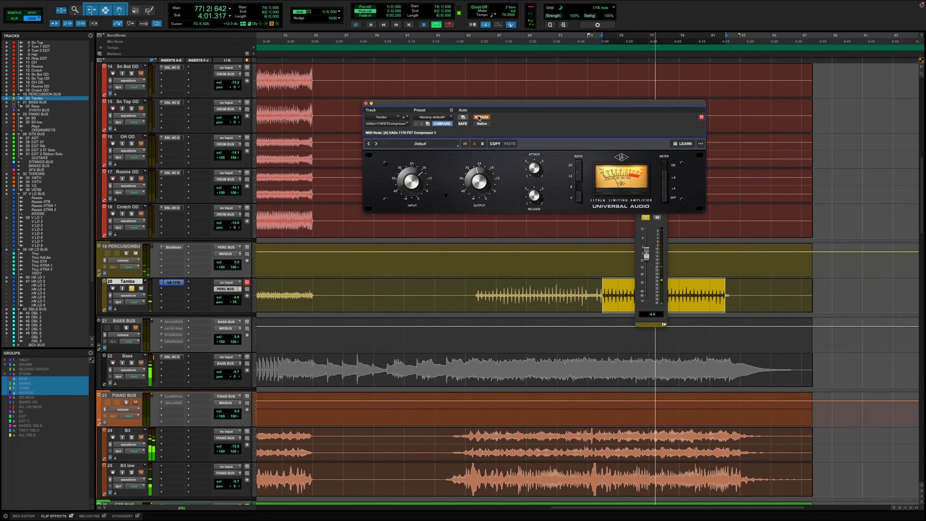
{"action": "left_click", "coordinate": [479, 117]}
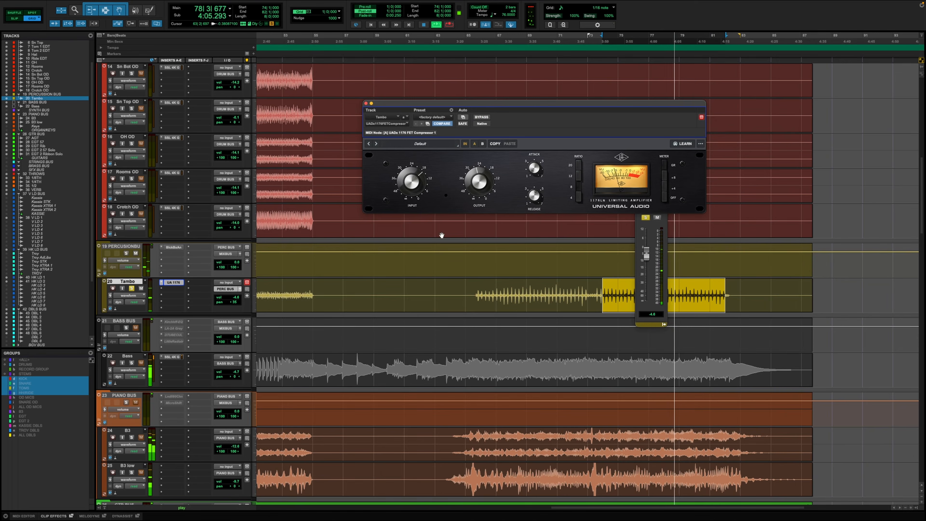
{"action": "key", "text": "space"}
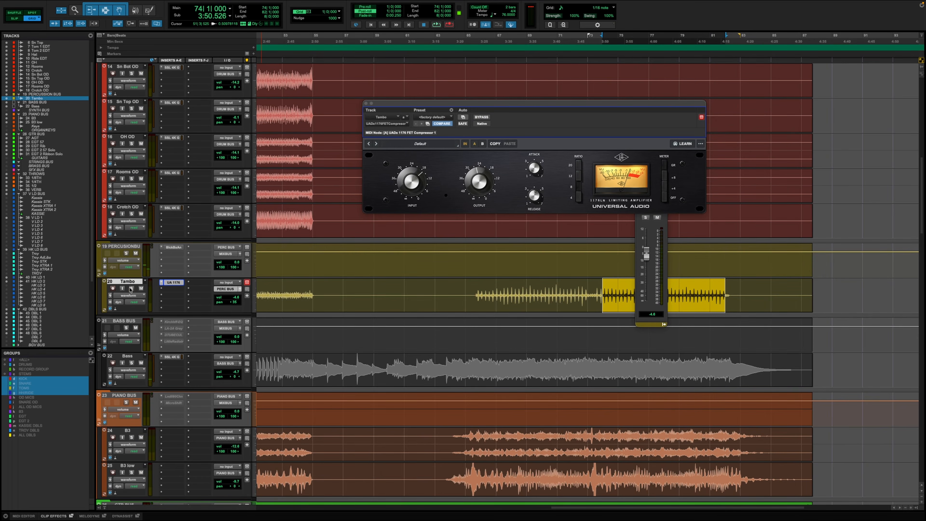
Play Tambo unsoloed in the mix, set its volume to 0.0 dB, and bypass its 1176 compressor
{"action": "key", "text": "space"}
{"action": "left_click_drag", "start_coordinate": [235, 298], "coordinate": [235, 288]}
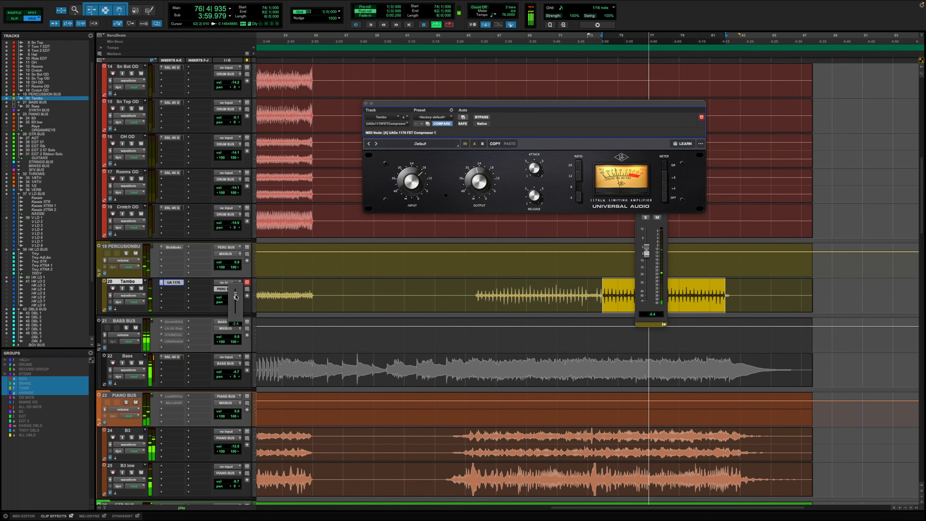
{"action": "left_click", "coordinate": [234, 297], "text": "alt"}
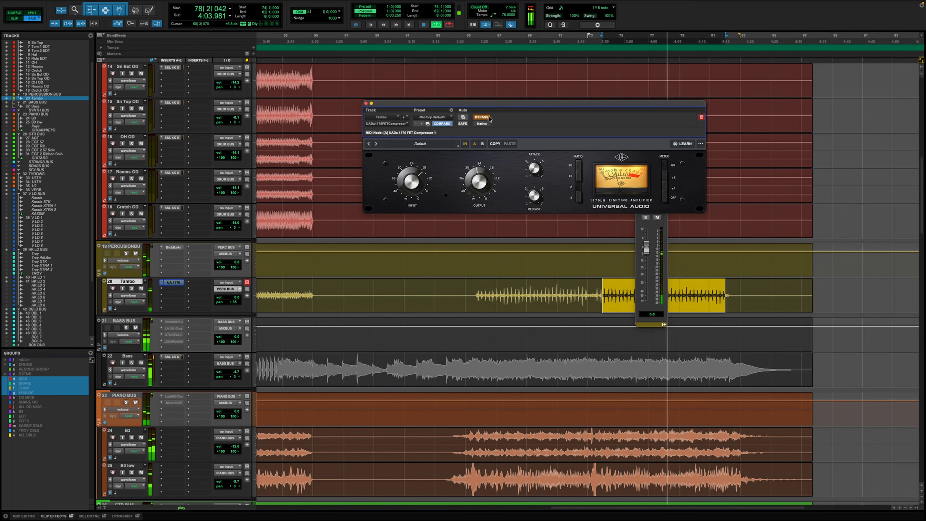
{"action": "left_click", "coordinate": [481, 117]}
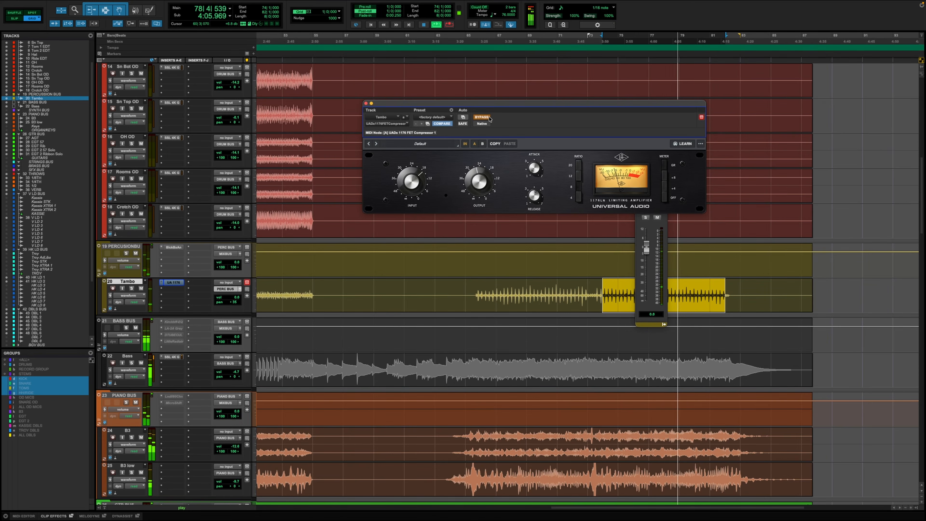
Reactivate the 1176 compressor on Tambo, stop playback, and close Tambo's output fader window with the Tambo passage still selected
{"action": "left_click", "coordinate": [481, 117]}
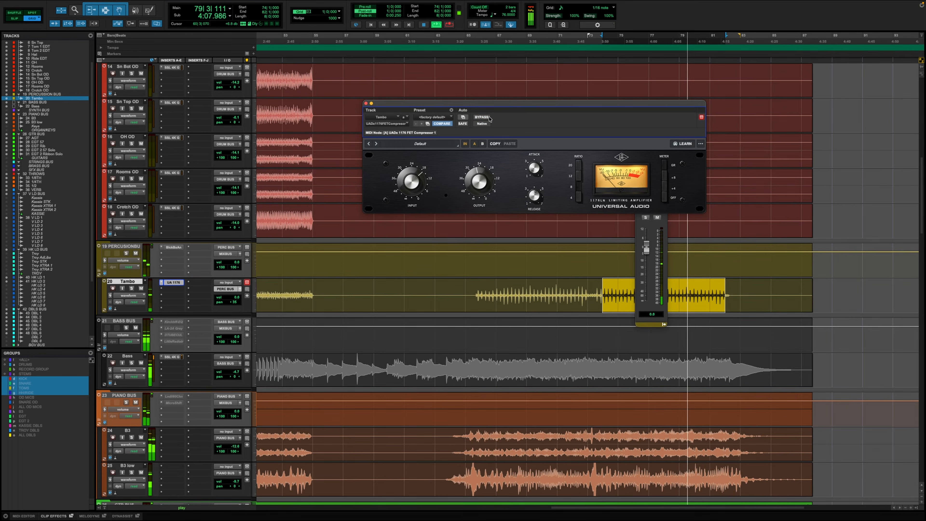
{"action": "key", "text": "space"}
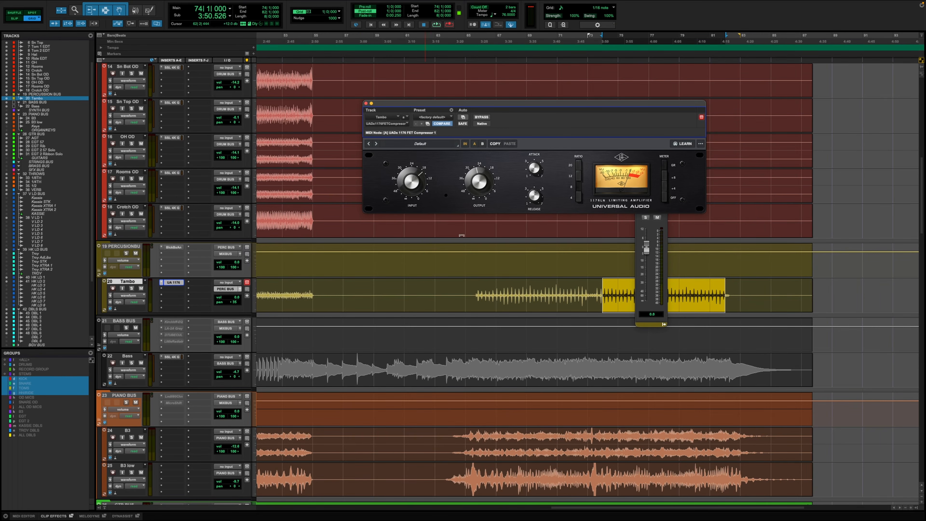
{"action": "left_click", "coordinate": [478, 235]}
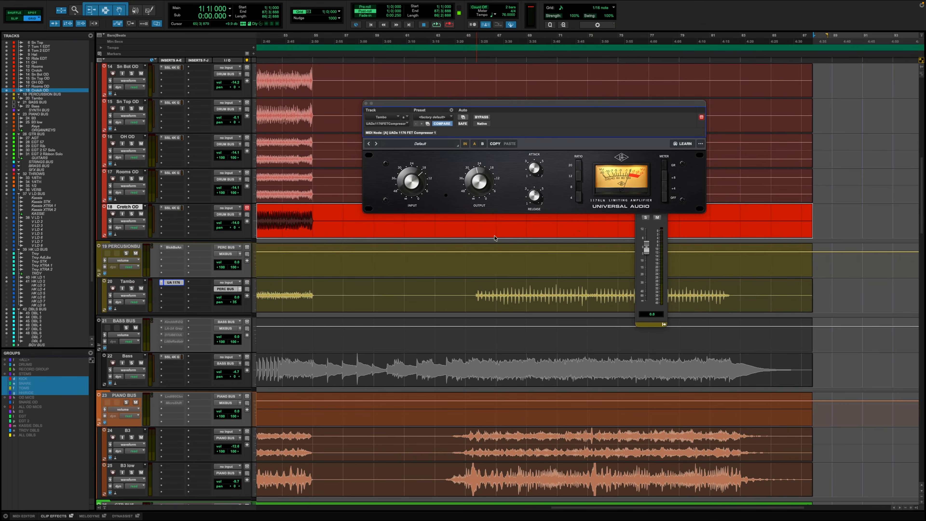
{"action": "left_click_drag", "start_coordinate": [601, 289], "coordinate": [729, 307]}
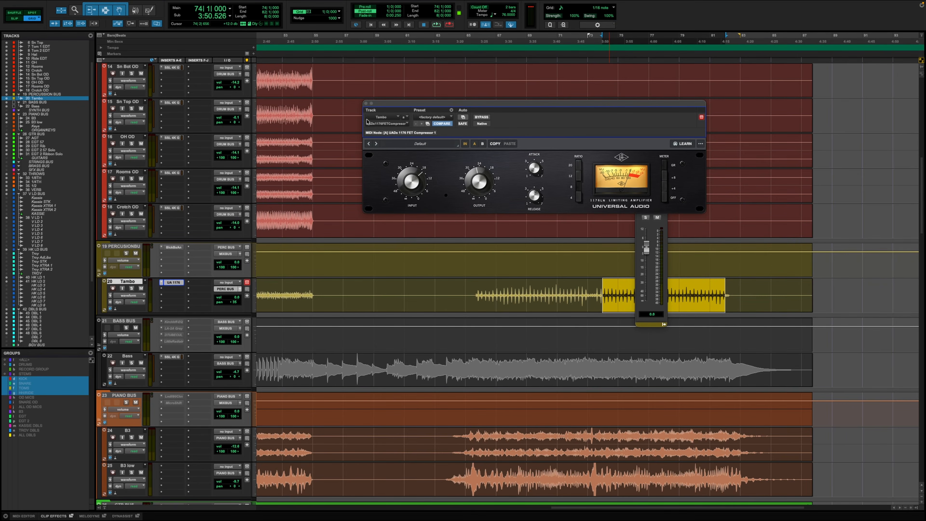
{"action": "left_click", "coordinate": [657, 234]}
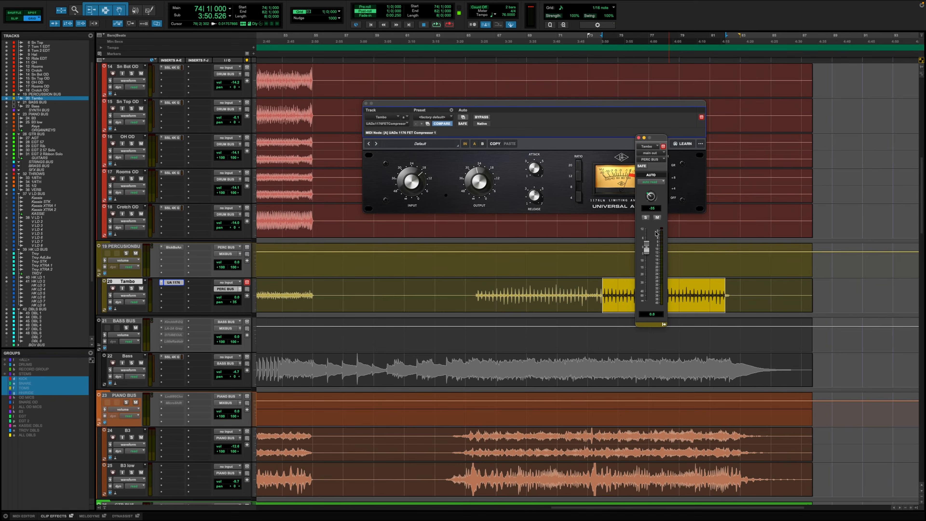
{"action": "left_click", "coordinate": [638, 138]}
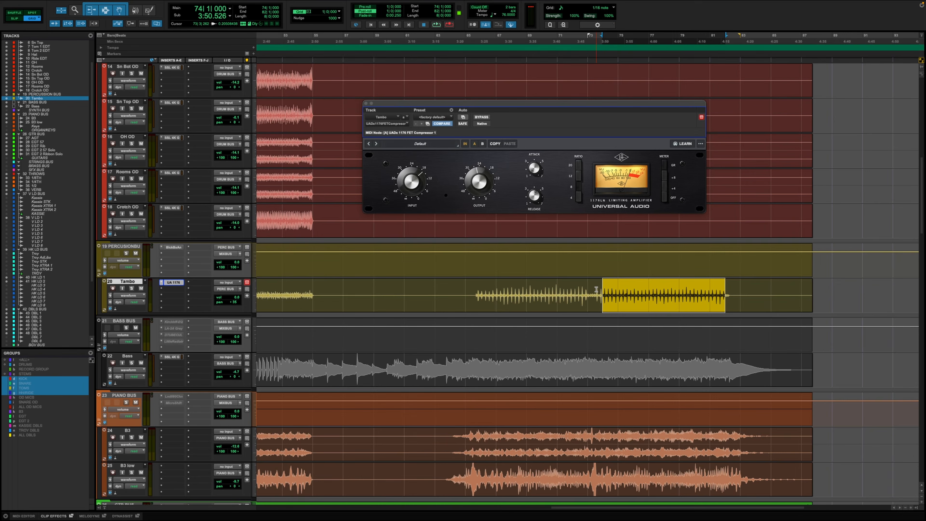
Select the Tambo passage from bar 74 to bar 80 and audition it with Tambo soloed
{"action": "left_click_drag", "start_coordinate": [602, 290], "coordinate": [695, 294]}
{"action": "key", "text": "shift+s"}
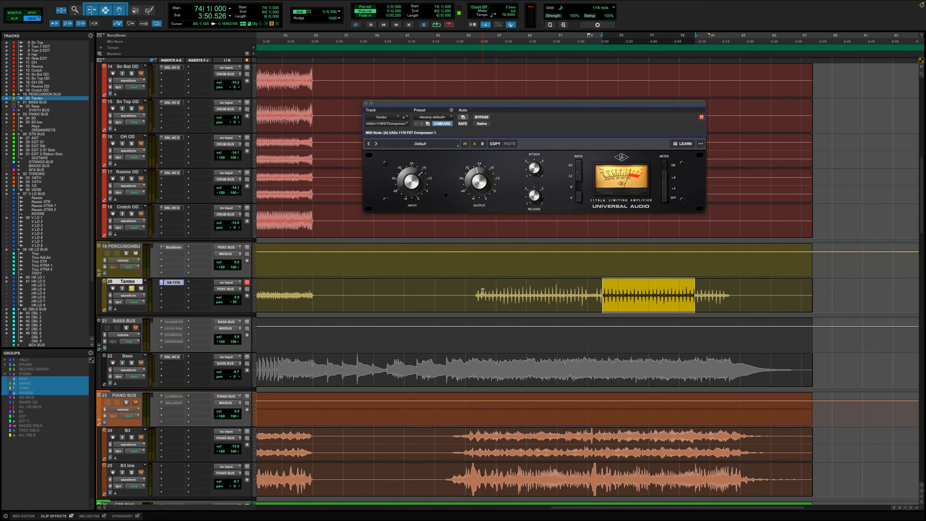
{"action": "key", "text": "space"}
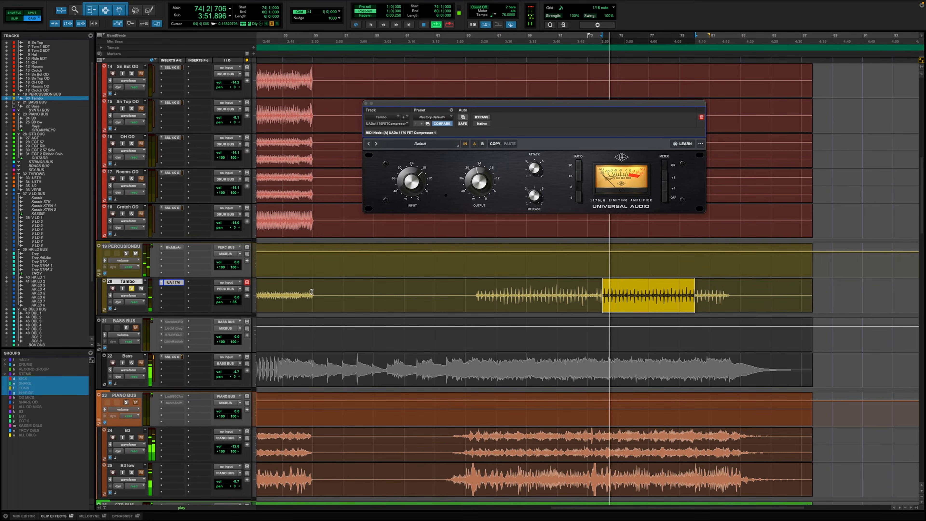
{"action": "key", "text": "space"}
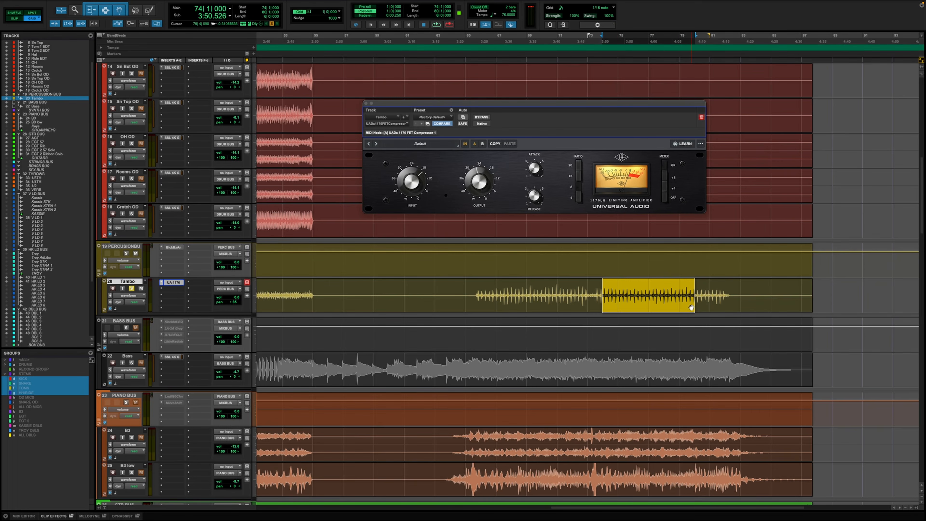
Play the passage with the drum, percussion and bass buses soloed instead of Tambo, and close the 1176 compressor window
{"action": "key", "text": "space"}
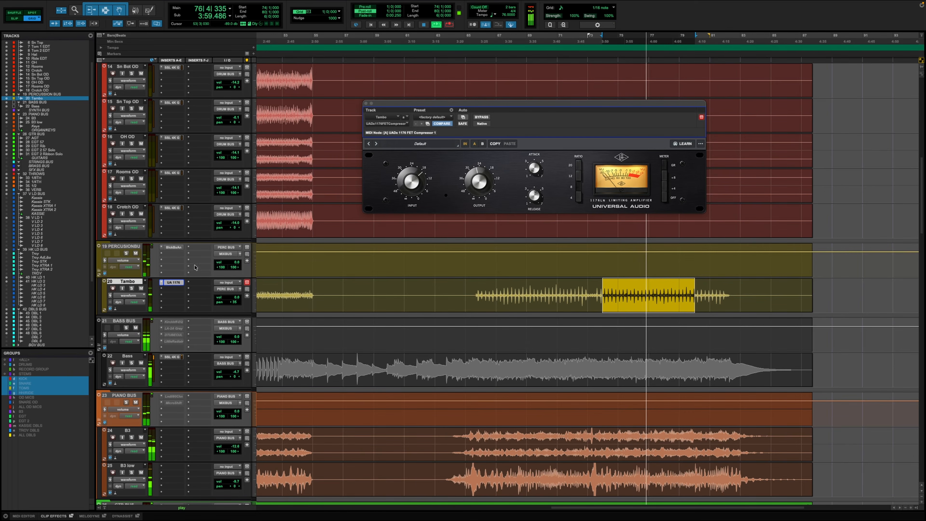
{"action": "scroll", "coordinate": [134, 133], "scroll_direction": "up", "scroll_amount": 15}
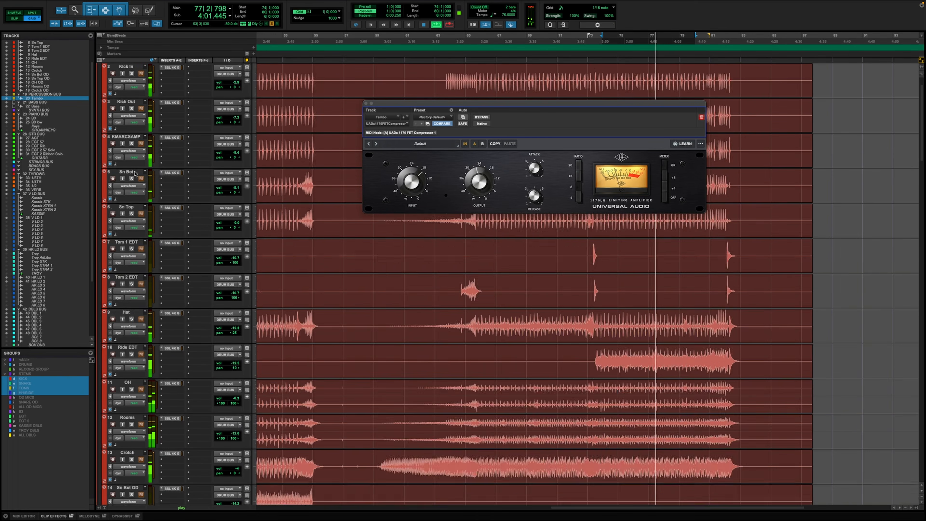
{"action": "scroll", "coordinate": [177, 239], "scroll_direction": "down", "scroll_amount": 15}
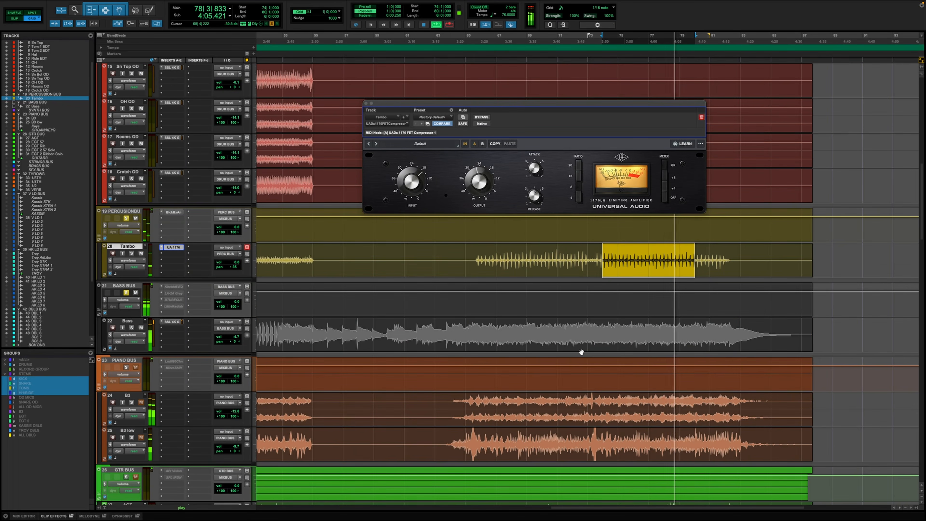
{"action": "scroll", "coordinate": [631, 372], "scroll_direction": "up", "scroll_amount": 12}
{"action": "scroll", "coordinate": [631, 372], "scroll_direction": "up", "scroll_amount": 2}
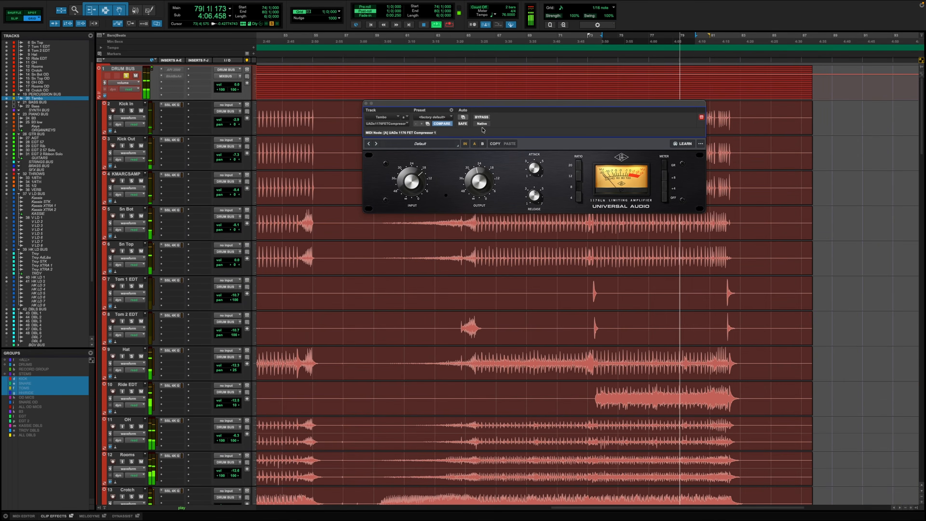
{"action": "left_click", "coordinate": [366, 104]}
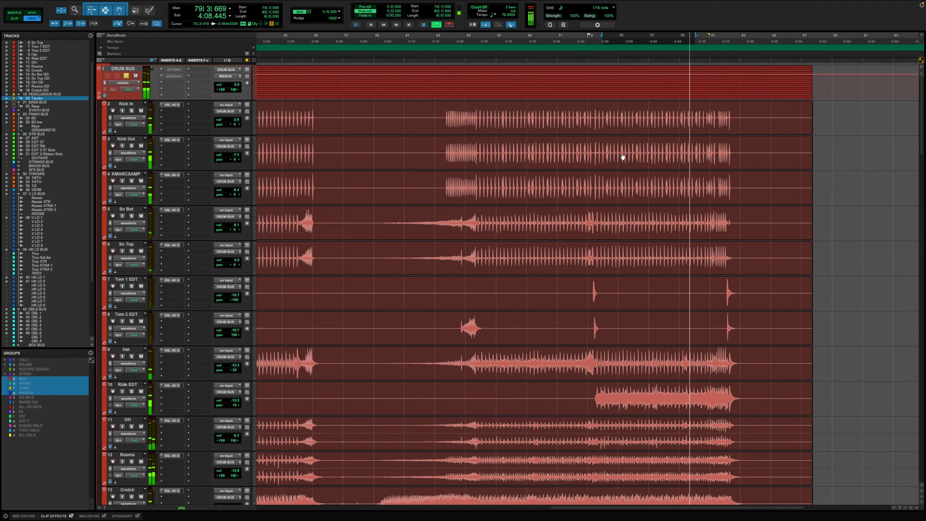
Make the inactive UADx API 2500 Bus Compressor on the DRUM BUS active, open its window, and stop playback
{"action": "right_click", "coordinate": [168, 69]}
{"action": "left_click", "coordinate": [178, 78]}
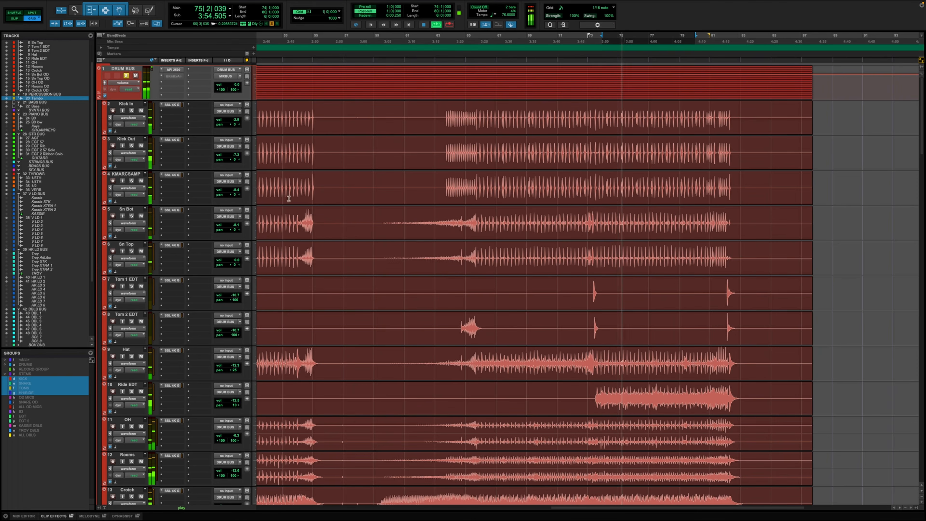
{"action": "left_click", "coordinate": [180, 71]}
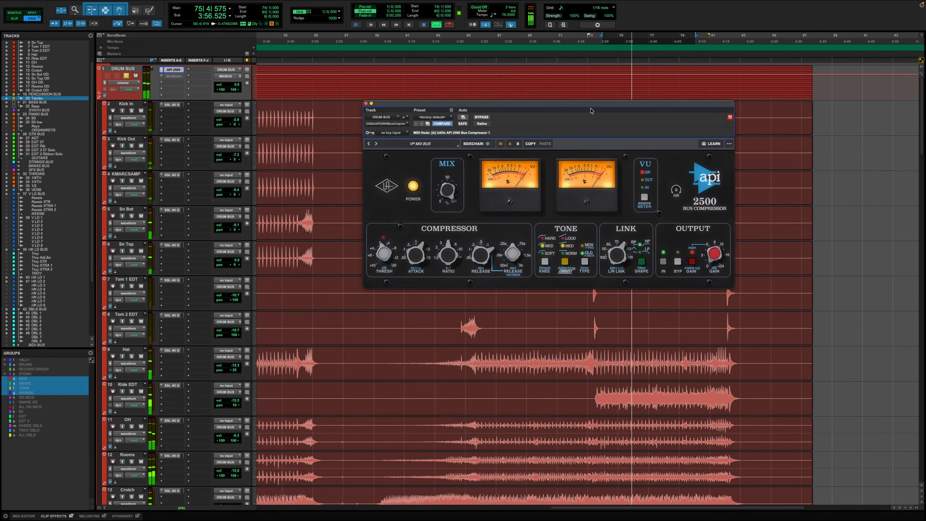
{"action": "key", "text": "space"}
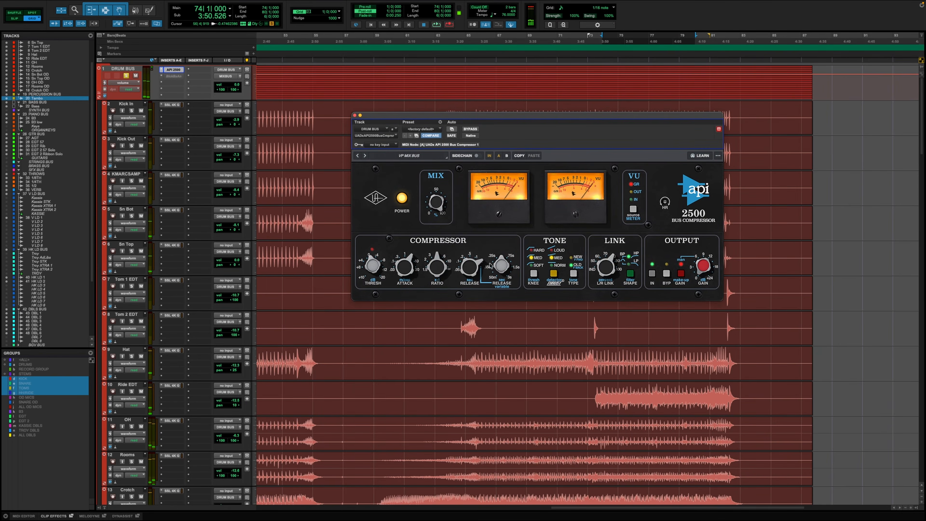
Select the Ride EDT passage from bar 74 to bar 82 and start playing it
{"action": "left_click_drag", "start_coordinate": [598, 395], "coordinate": [726, 397]}
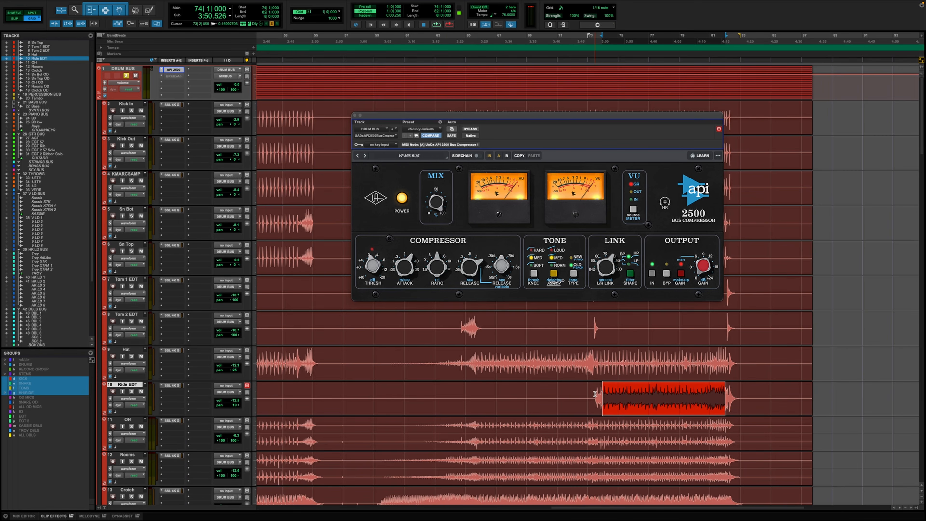
{"action": "left_click_drag", "start_coordinate": [595, 394], "coordinate": [719, 396]}
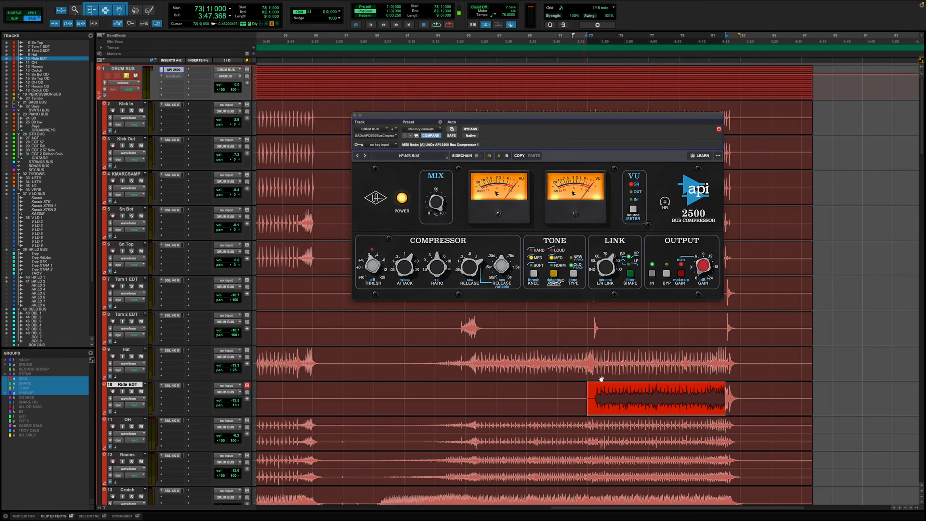
{"action": "left_click_drag", "start_coordinate": [602, 395], "coordinate": [724, 412]}
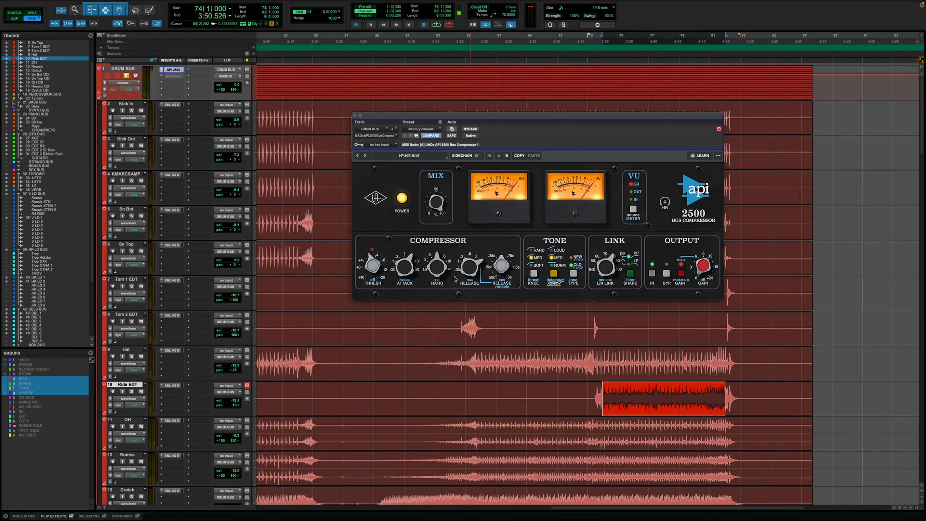
{"action": "key", "text": "space"}
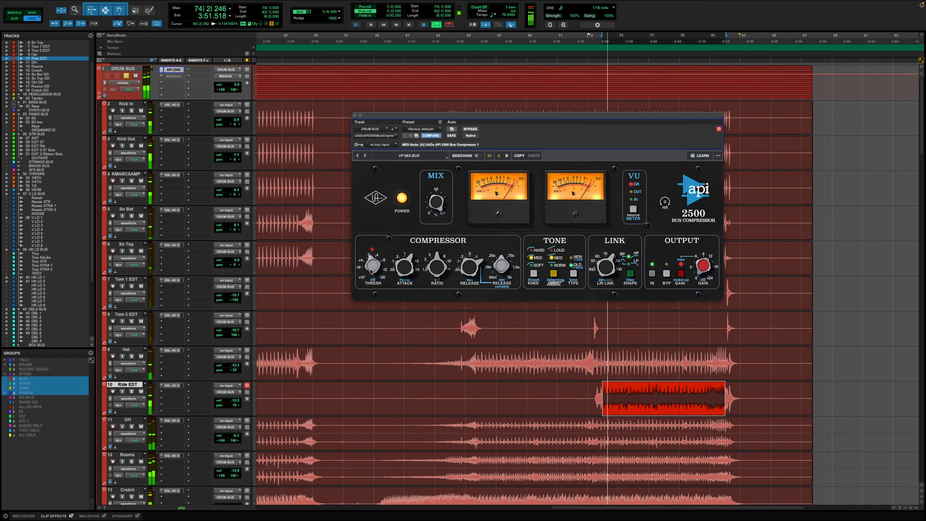
Compare the drum bus with the API 2500 compressor powered off and on several times, leave it on, and stop playback
{"action": "left_click", "coordinate": [402, 198]}
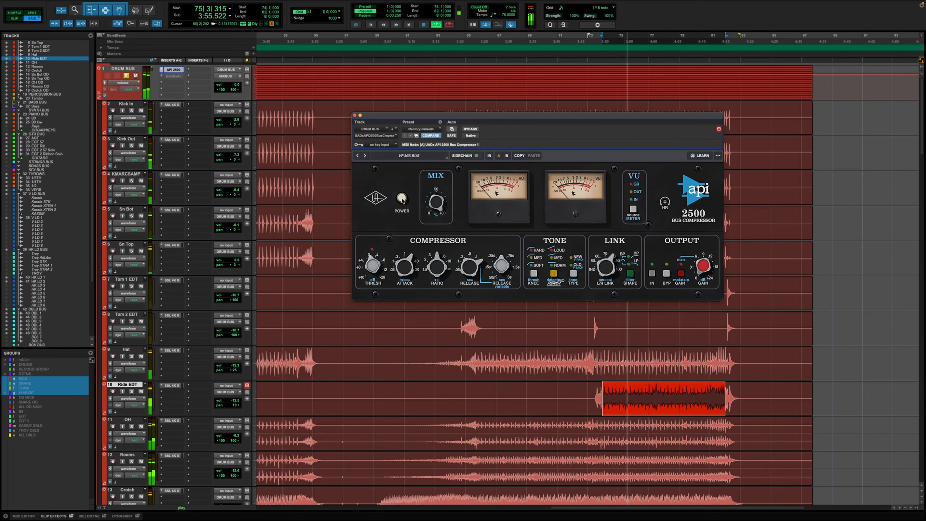
{"action": "left_click", "coordinate": [402, 198]}
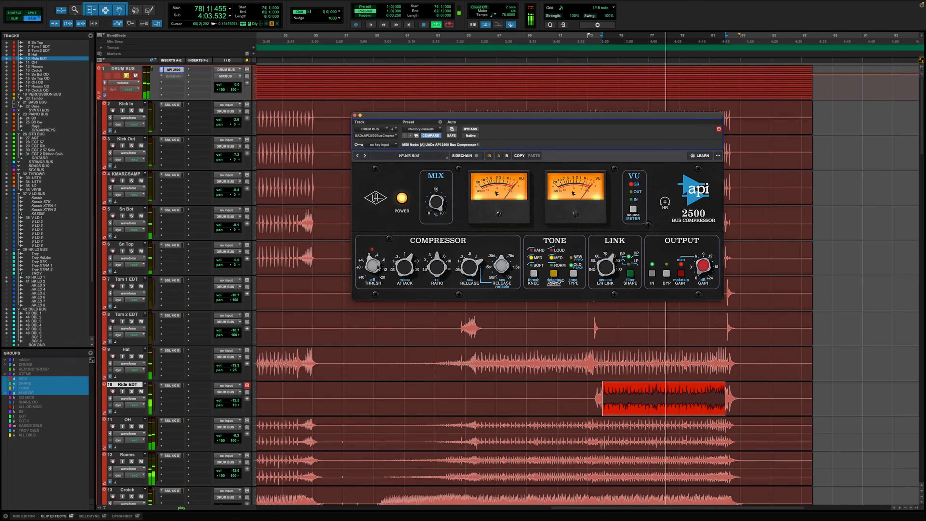
{"action": "left_click", "coordinate": [402, 197]}
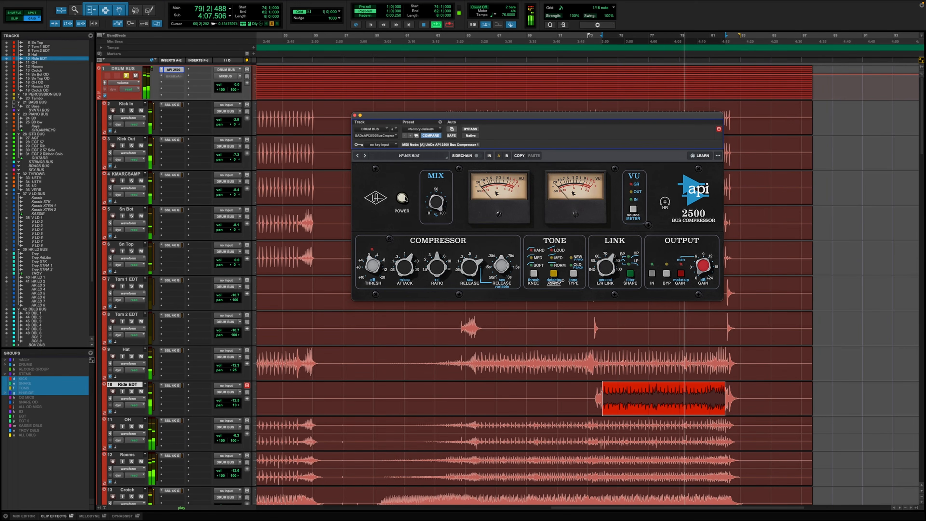
{"action": "left_click", "coordinate": [402, 197]}
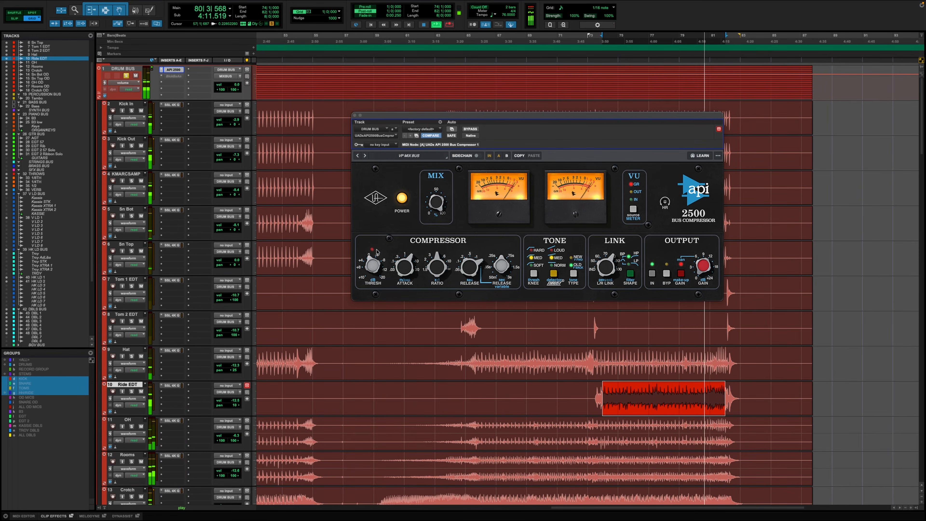
{"action": "left_click", "coordinate": [402, 198]}
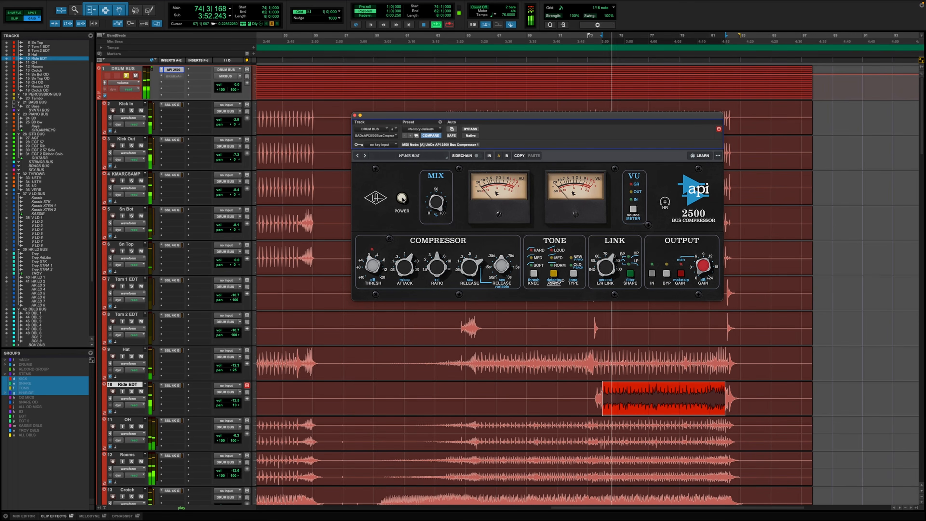
{"action": "left_click", "coordinate": [402, 198]}
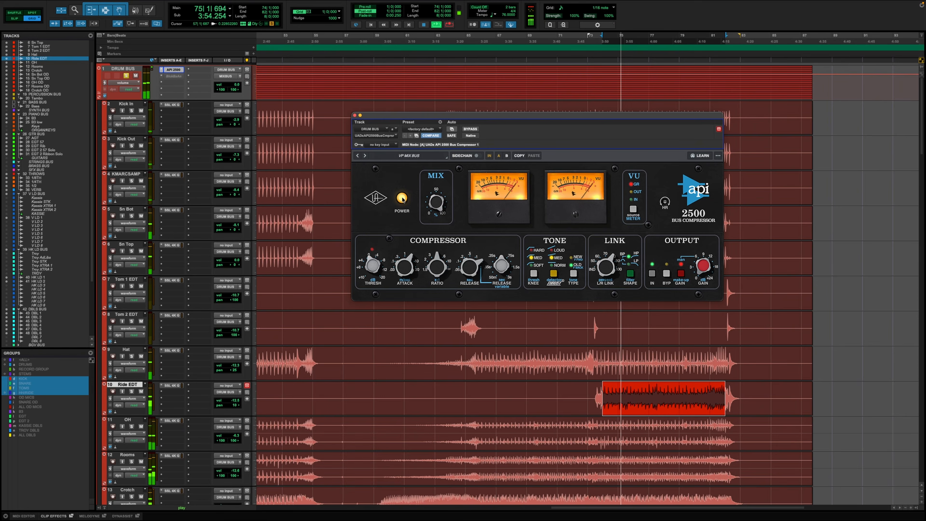
{"action": "left_click", "coordinate": [402, 198]}
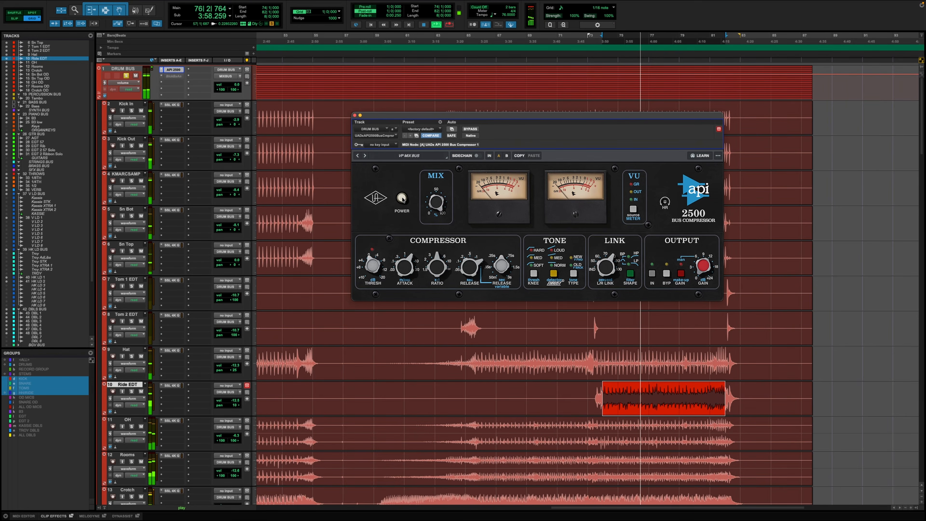
{"action": "left_click", "coordinate": [402, 198]}
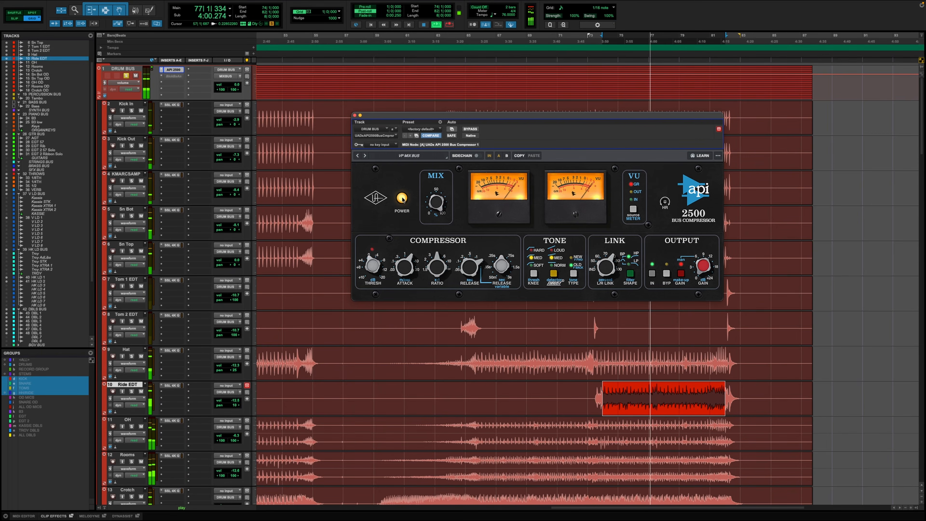
{"action": "key", "text": "space"}
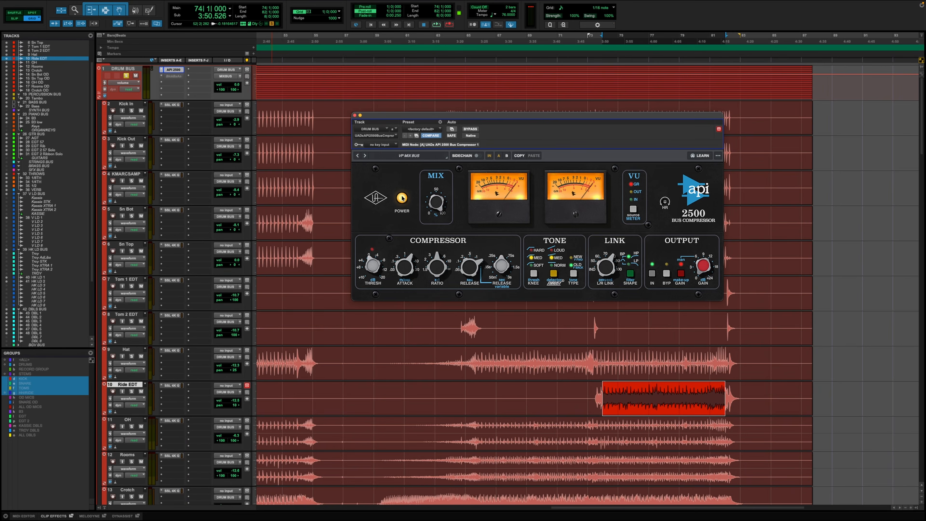
Replay the passage from bar 74 and compare the API 2500 off and on once more
{"action": "key", "text": "space"}
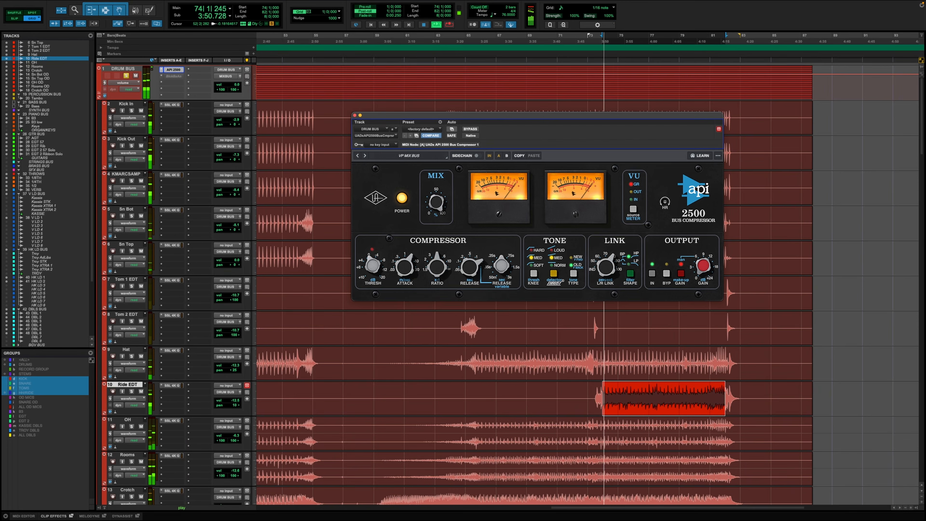
{"action": "left_click", "coordinate": [401, 198]}
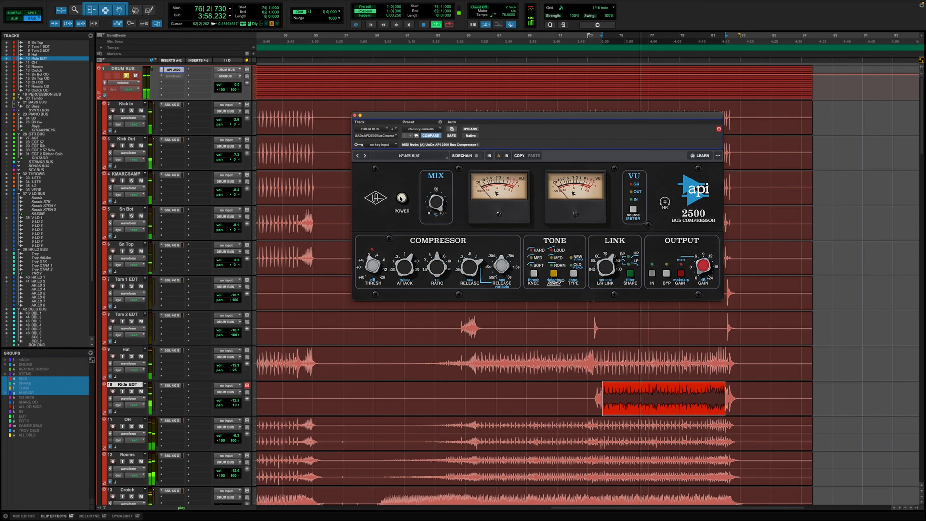
{"action": "left_click", "coordinate": [401, 198]}
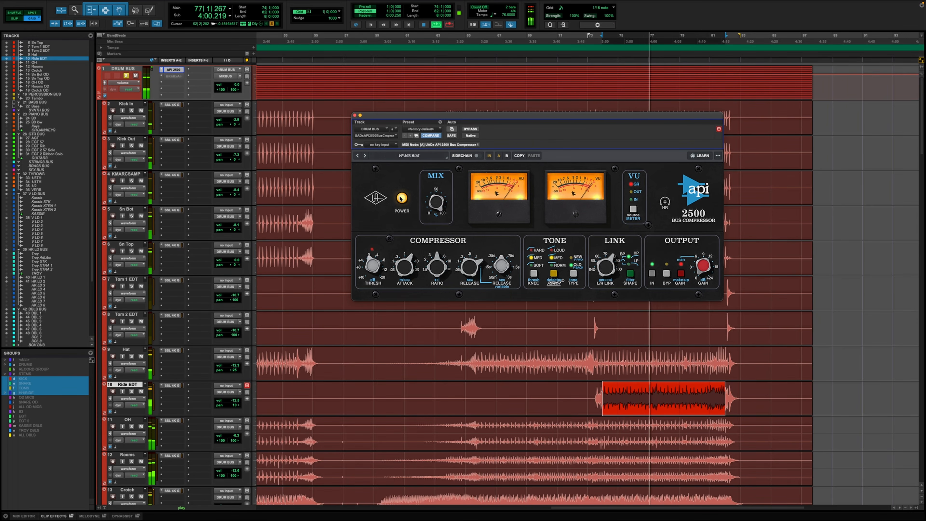
{"action": "key", "text": "space"}
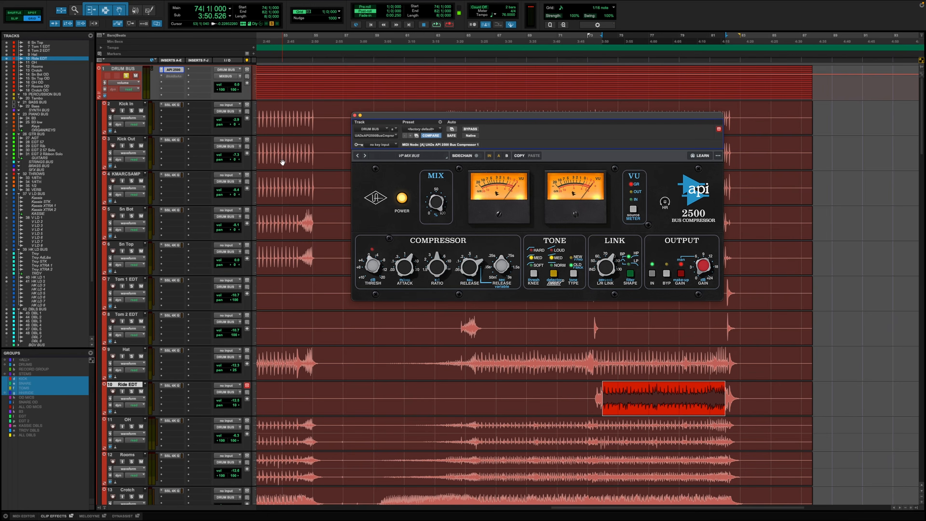
Play the drum bus from bar 74 and make its inactive second insert plug-in active
{"action": "left_click", "coordinate": [126, 75]}
{"action": "key", "text": "space"}
{"action": "right_click", "coordinate": [173, 76]}
{"action": "left_click", "coordinate": [183, 86]}
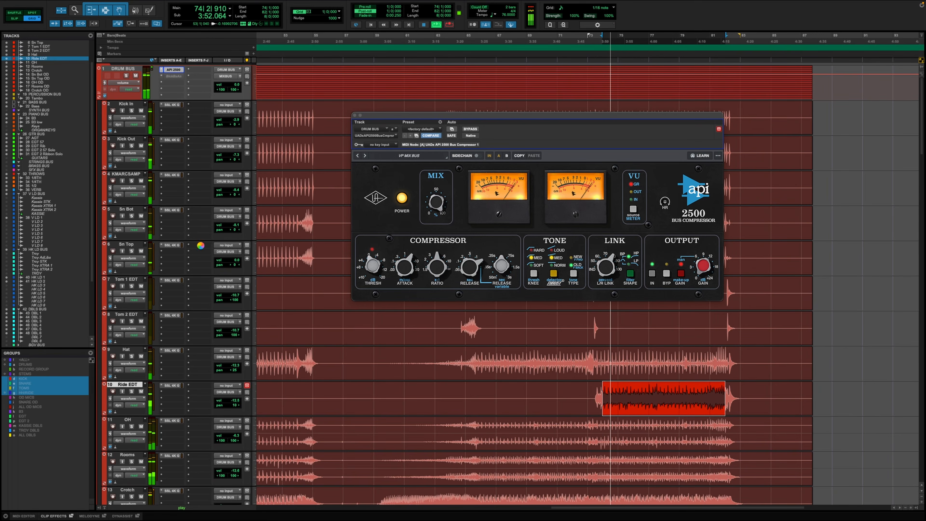
Stop playback, toggle the mutes on the V LD 1 track and the DBLS BUS, and replay the drum bus from bar 74
{"action": "scroll", "coordinate": [305, 217], "scroll_direction": "down", "scroll_amount": 20}
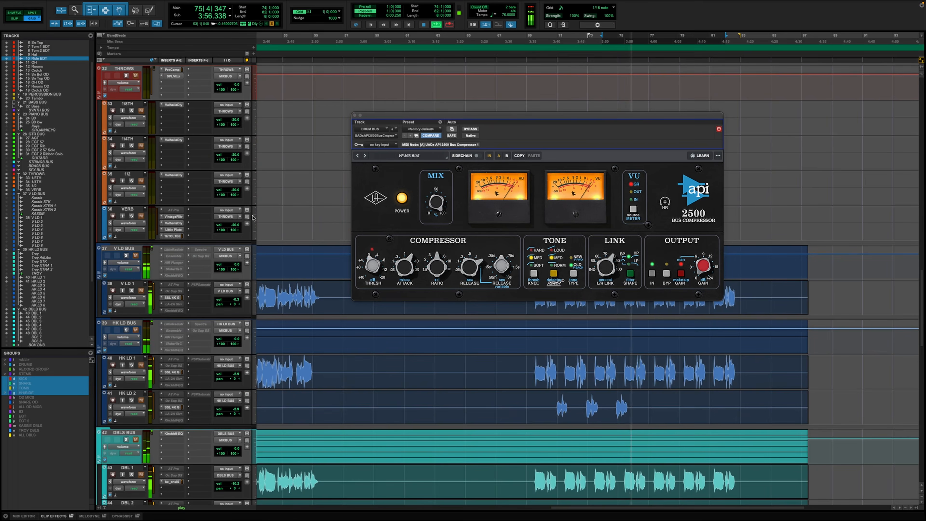
{"action": "key", "text": "space"}
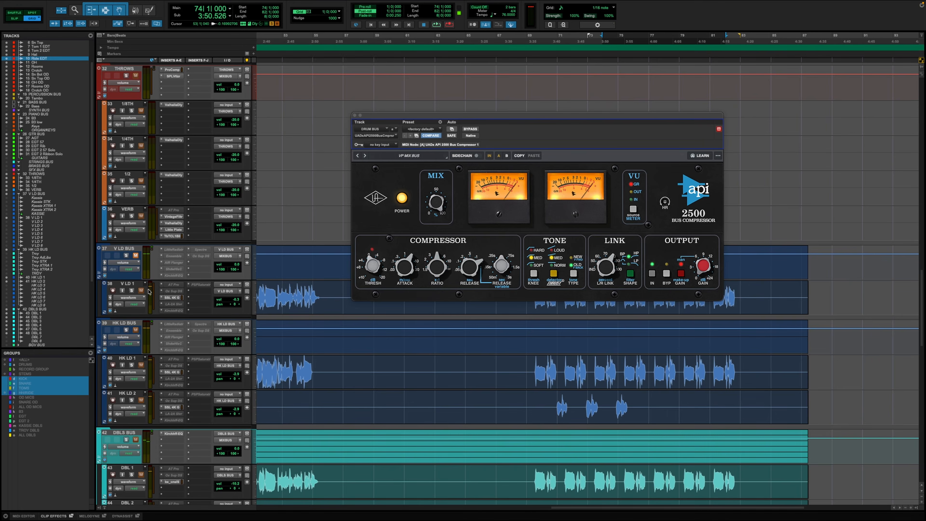
{"action": "left_click", "coordinate": [141, 291]}
{"action": "left_click", "coordinate": [136, 440]}
{"action": "scroll", "coordinate": [207, 324], "scroll_direction": "up", "scroll_amount": 15}
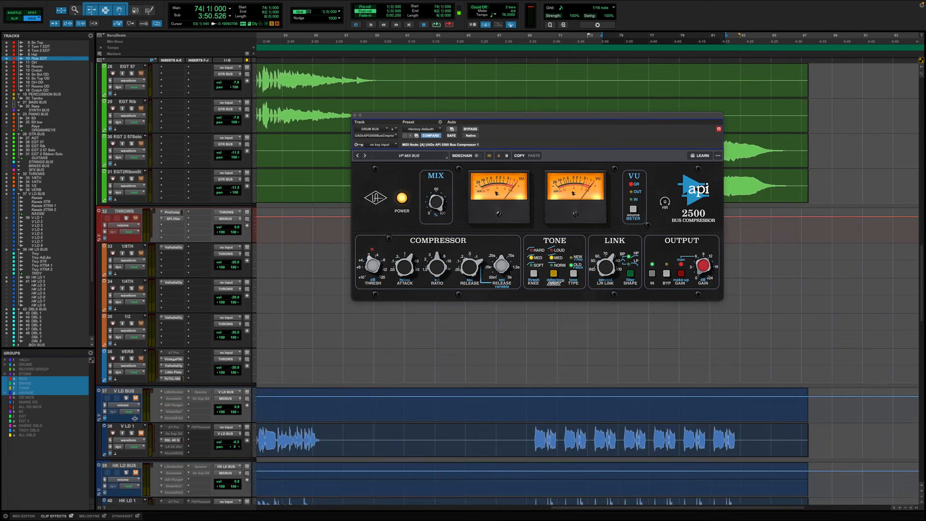
{"action": "key", "text": "space"}
{"action": "scroll", "coordinate": [207, 324], "scroll_direction": "up", "scroll_amount": 15}
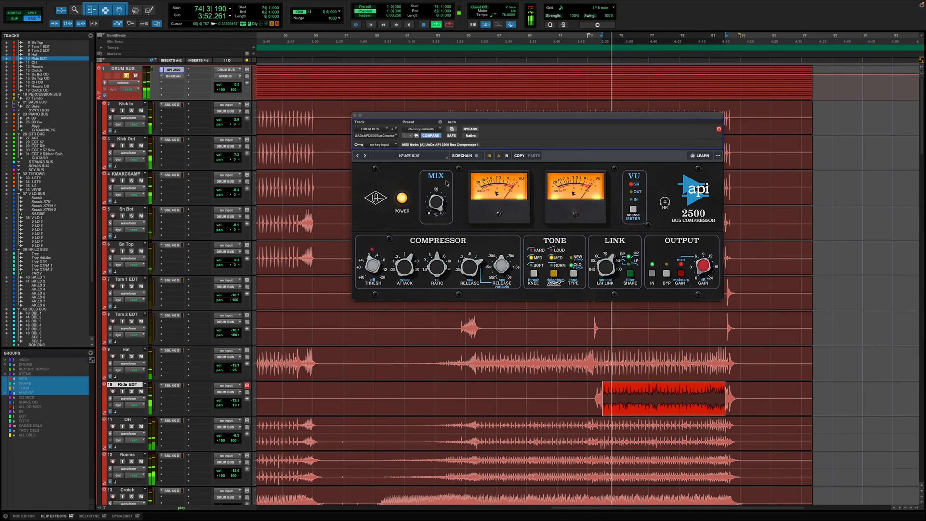
Open the drum bus's Black Box HG-2, compare it powered off and on, and replay the passage with it on
{"action": "left_click", "coordinate": [178, 78]}
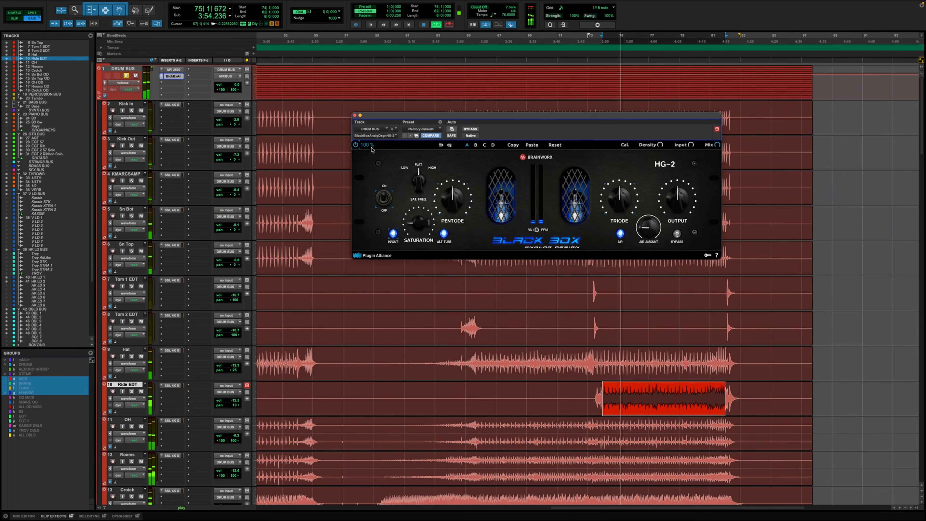
{"action": "left_click", "coordinate": [355, 145]}
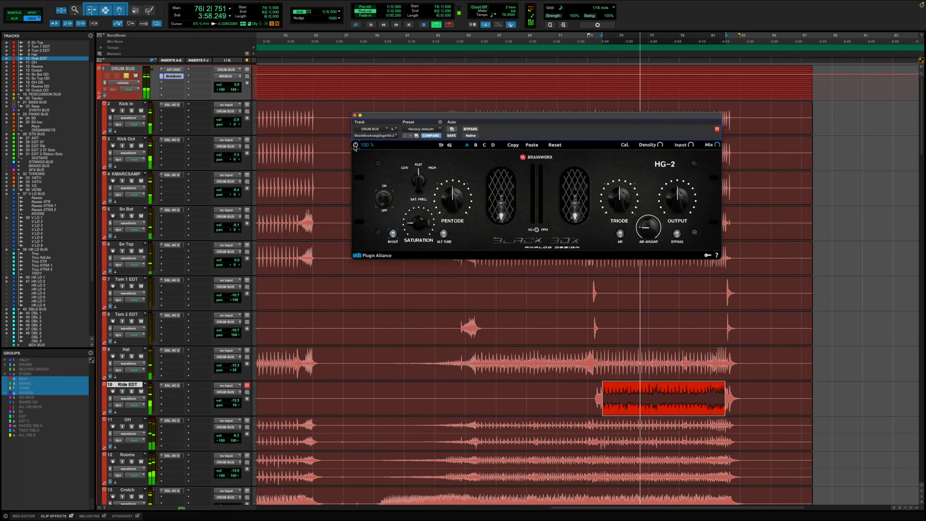
{"action": "key", "text": "space"}
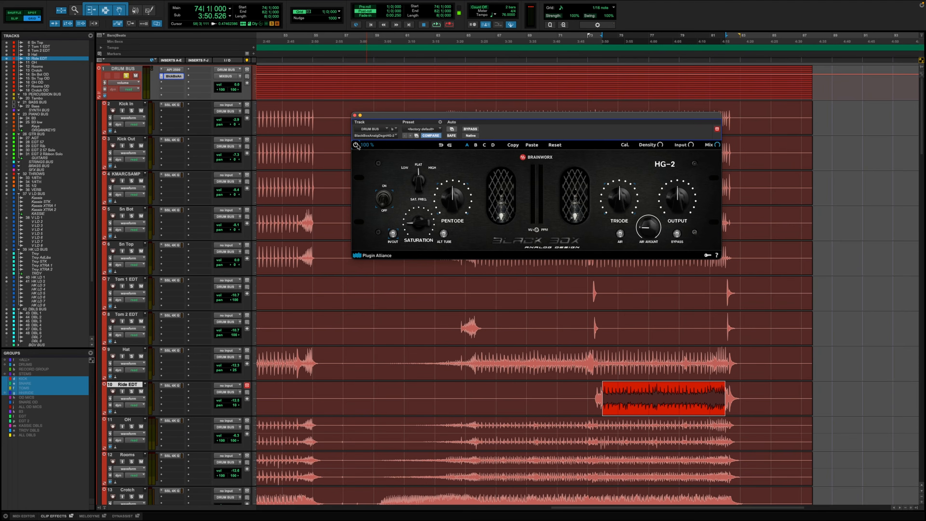
{"action": "left_click", "coordinate": [356, 145]}
{"action": "key", "text": "space"}
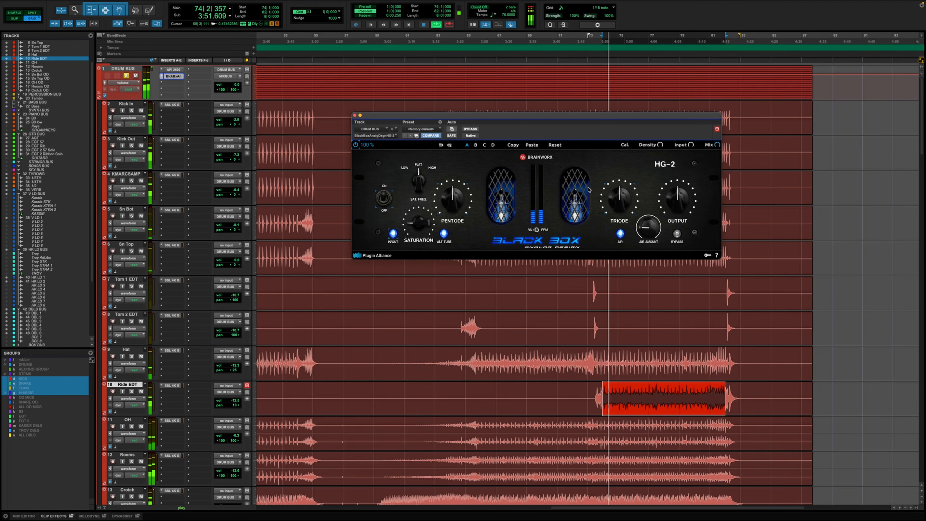
Compare the HG-2's Air, In/Out and Alt Tube switches off and on one after another during playback, leaving each on
{"action": "left_click", "coordinate": [621, 234]}
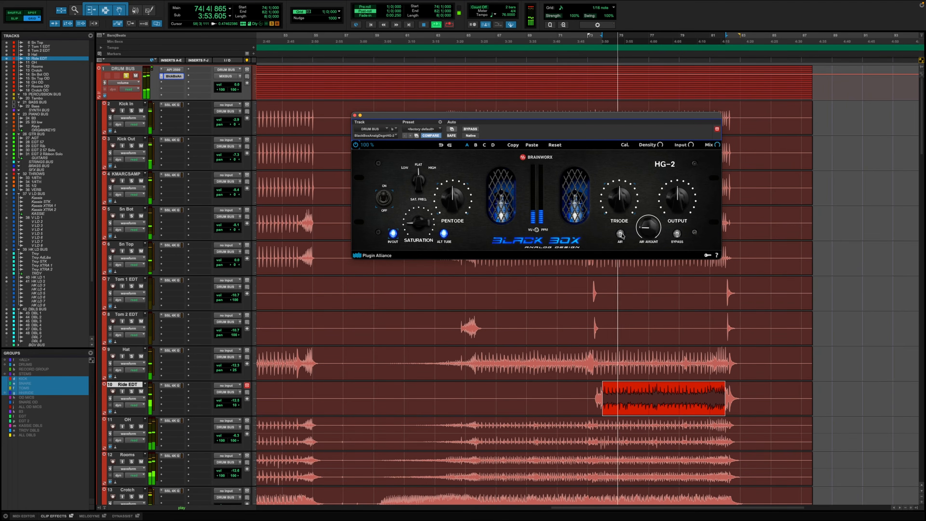
{"action": "left_click", "coordinate": [620, 234]}
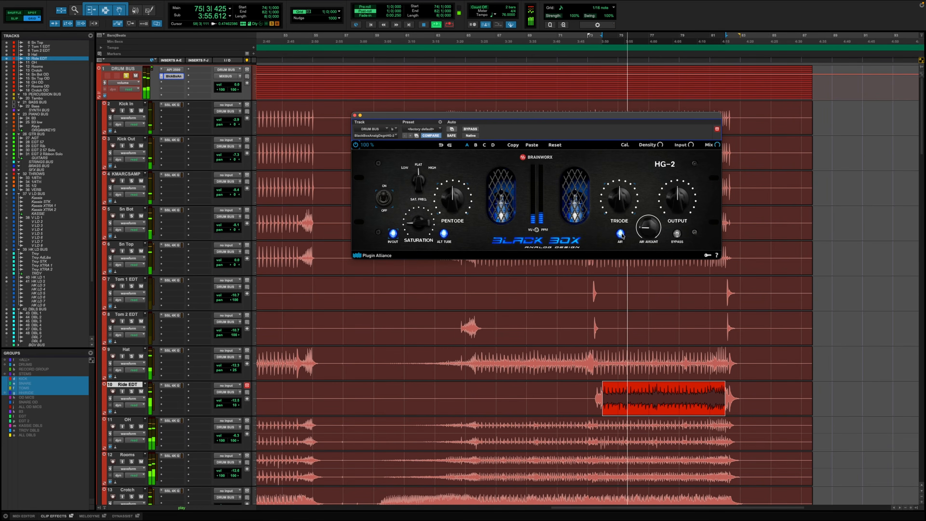
{"action": "left_click", "coordinate": [392, 233]}
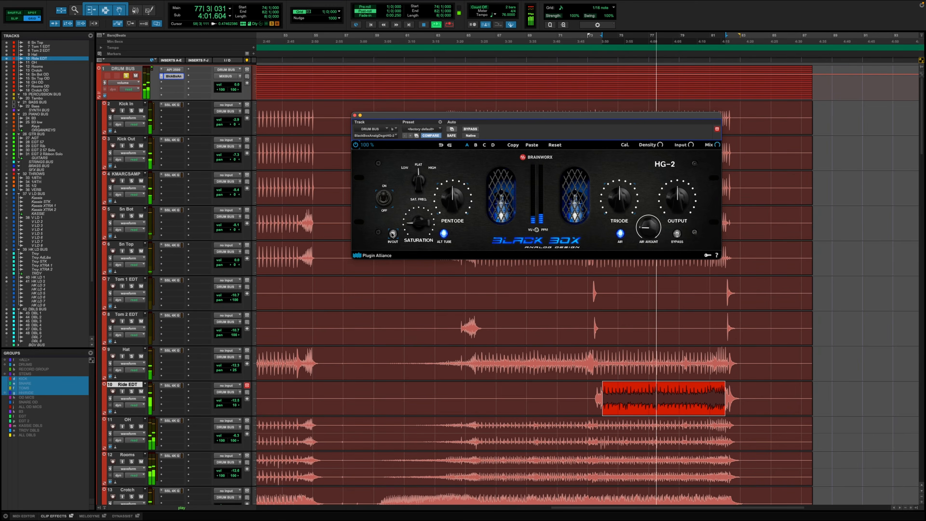
{"action": "left_click", "coordinate": [392, 234]}
{"action": "left_click", "coordinate": [443, 234]}
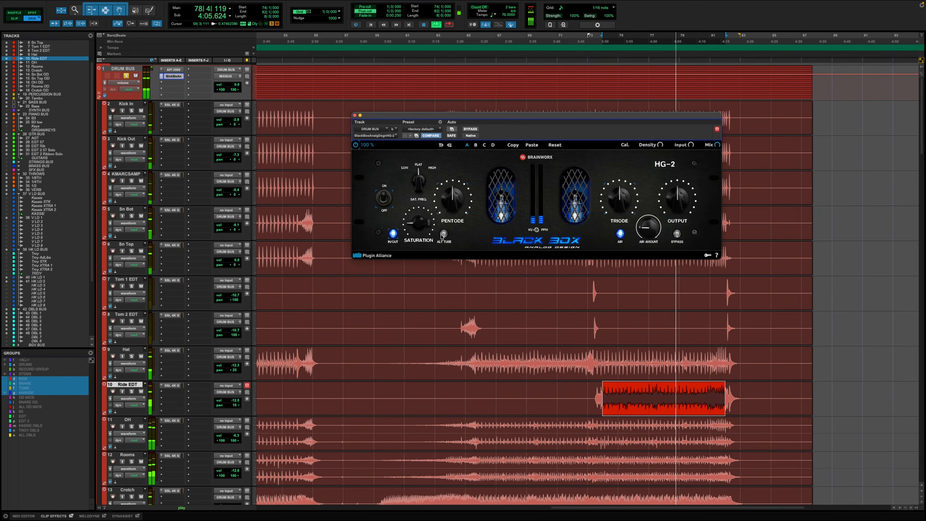
{"action": "left_click", "coordinate": [443, 234]}
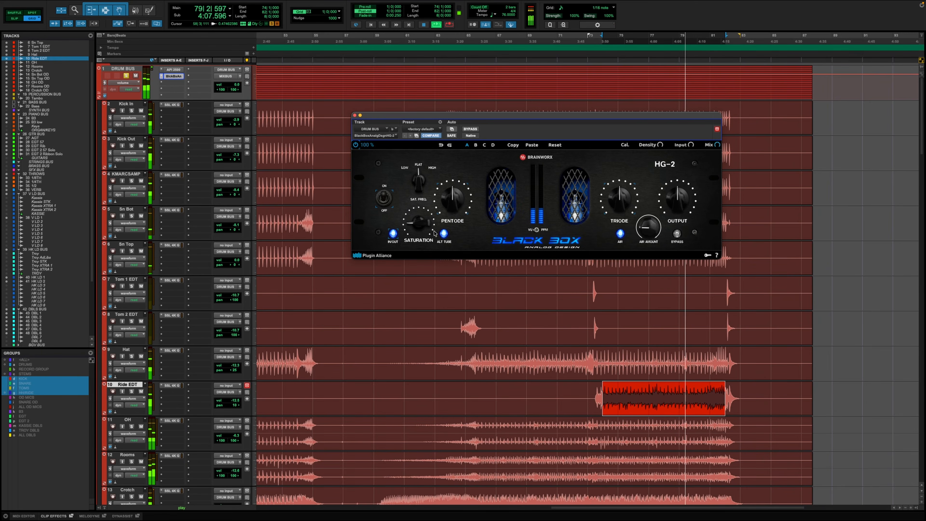
Adjust the HG-2's Saturation by ear on the drum bus and close the plug-in window
{"action": "mouse_move", "coordinate": [424, 225]}
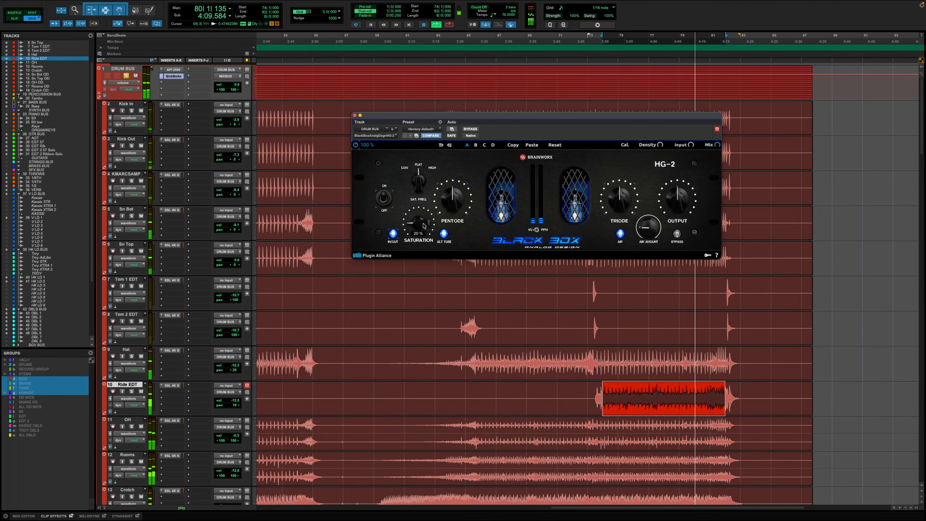
{"action": "mouse_move", "coordinate": [423, 224]}
{"action": "left_mouse_down"}
{"action": "mouse_move", "coordinate": [426, 210]}
{"action": "mouse_move", "coordinate": [420, 220]}
{"action": "left_mouse_up"}
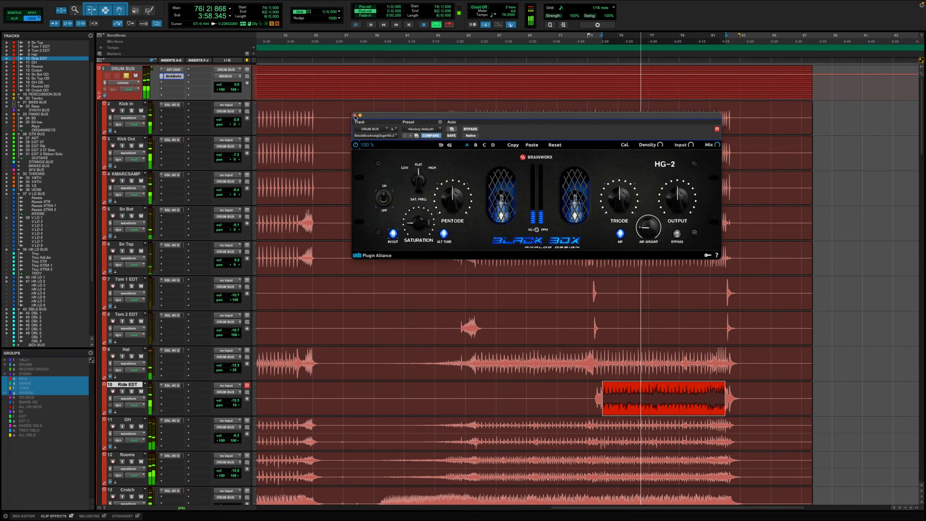
{"action": "left_click", "coordinate": [355, 116]}
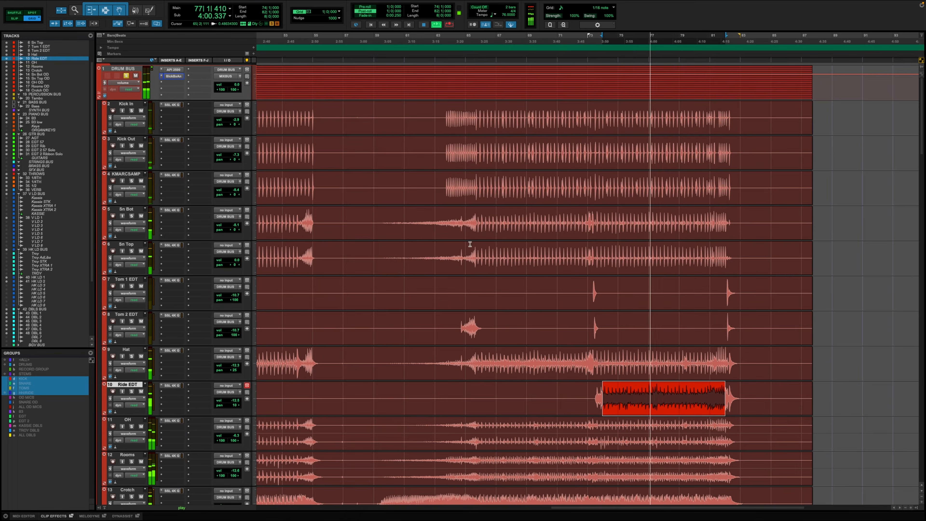
Solo the percussion bus and the Bass track while the drum passage keeps playing
{"action": "scroll", "coordinate": [470, 244], "scroll_direction": "down", "scroll_amount": 2}
{"action": "scroll", "coordinate": [470, 245], "scroll_direction": "down", "scroll_amount": 2}
{"action": "scroll", "coordinate": [470, 244], "scroll_direction": "up", "scroll_amount": 4}
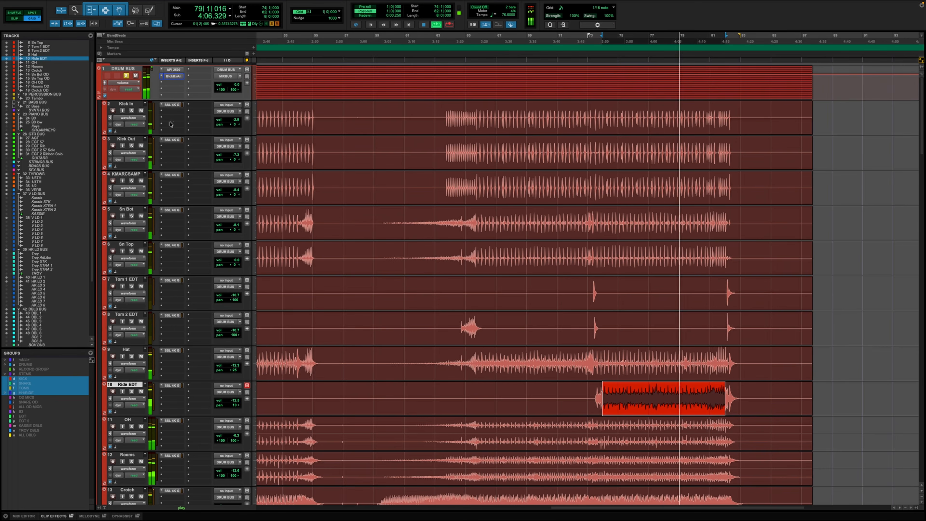
{"action": "scroll", "coordinate": [412, 252], "scroll_direction": "down", "scroll_amount": 9}
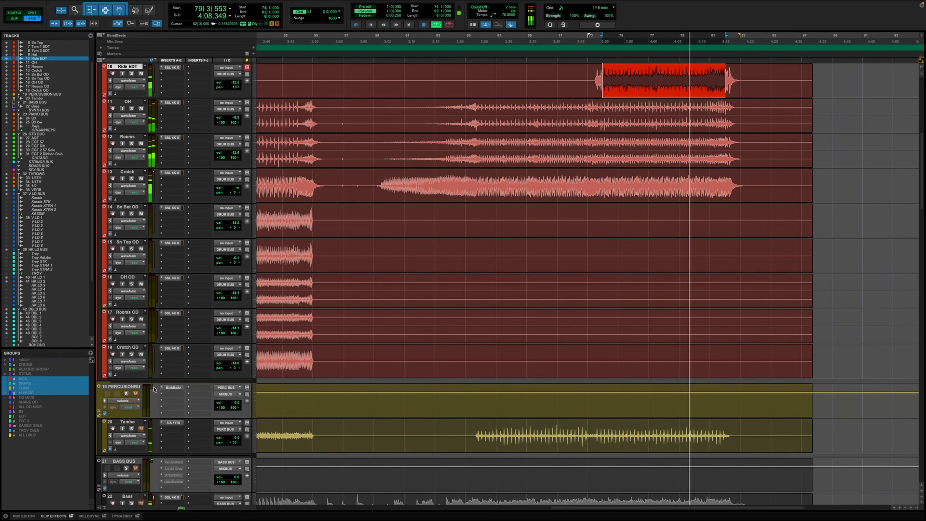
{"action": "scroll", "coordinate": [356, 385], "scroll_direction": "down", "scroll_amount": 5}
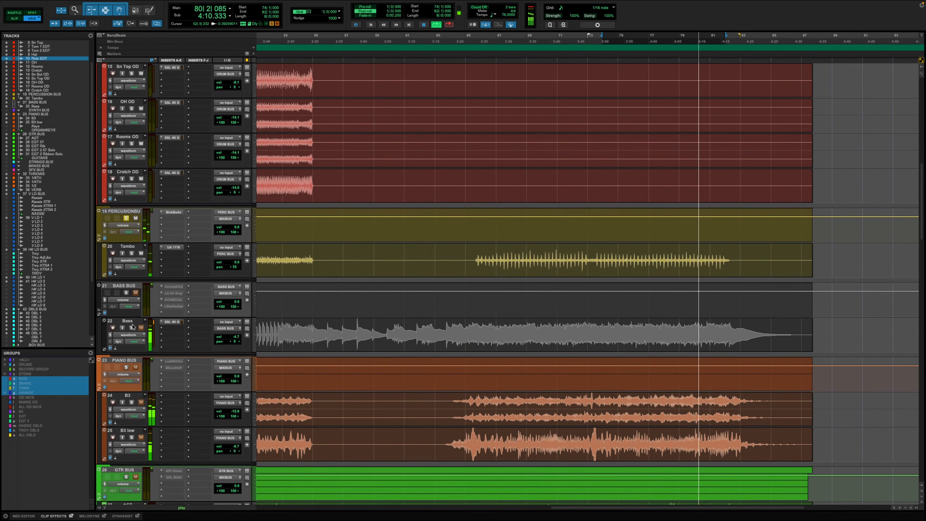
{"action": "left_click", "coordinate": [132, 328]}
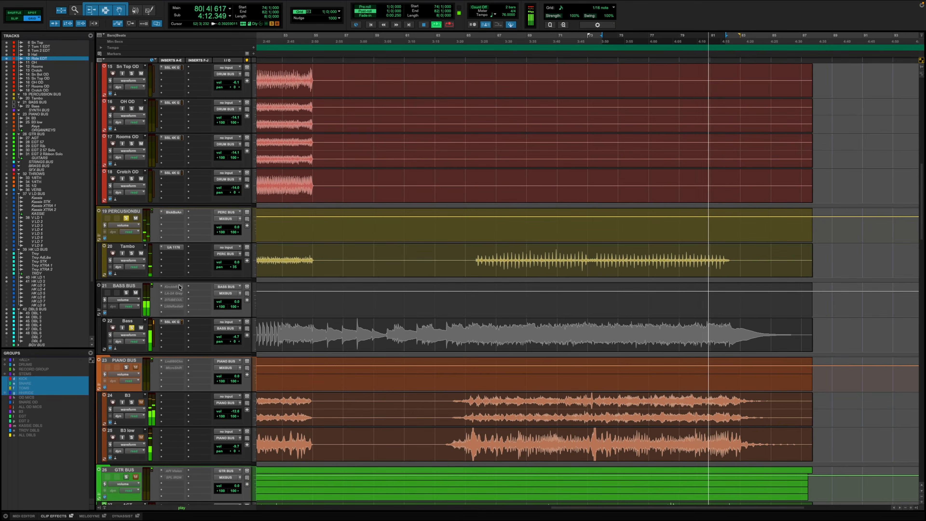
Make the BASS BUS's Kirchhoff-EQ insert active, open it during playback, and close it after stopping the transport
{"action": "right_click", "coordinate": [179, 294]}
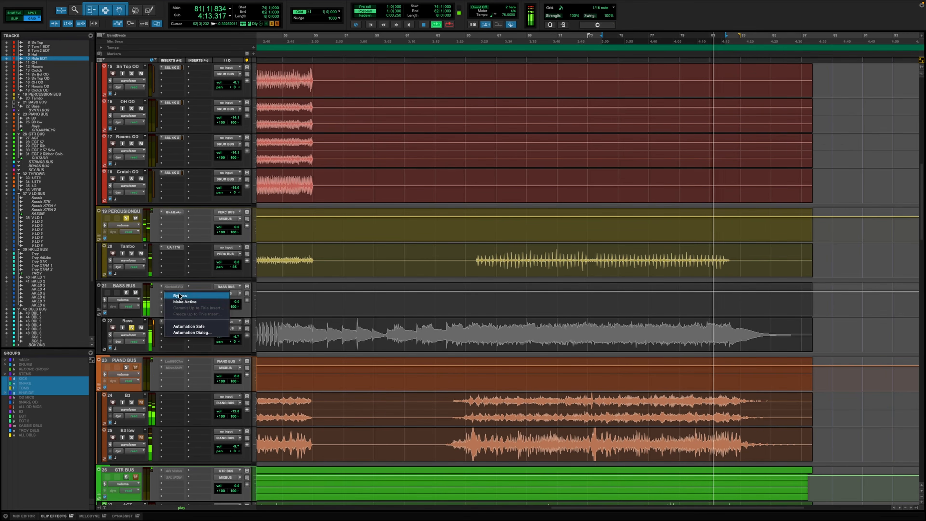
{"action": "left_click", "coordinate": [192, 303]}
{"action": "right_click", "coordinate": [179, 286]}
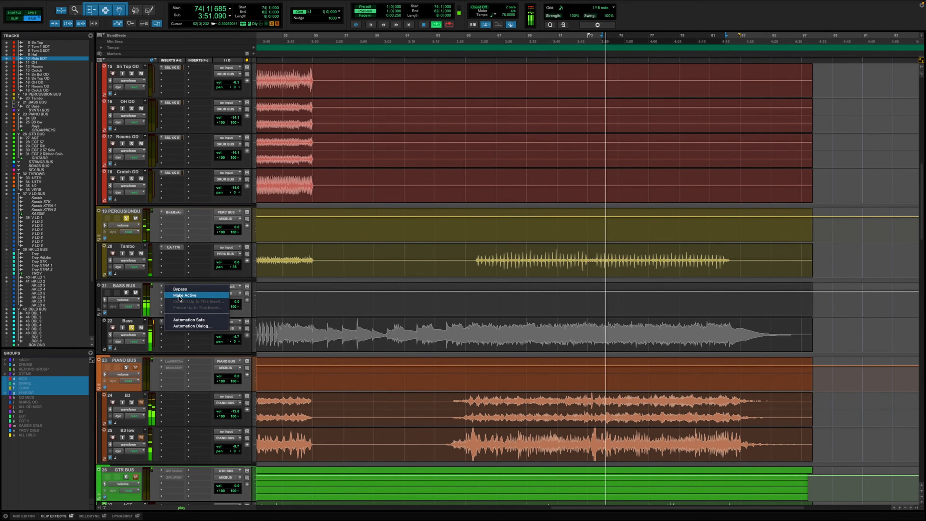
{"action": "left_click", "coordinate": [181, 296]}
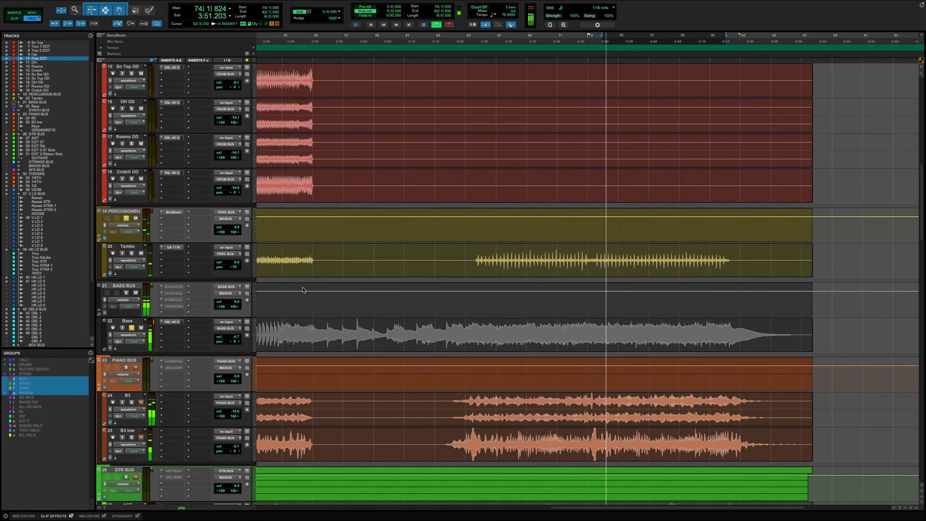
{"action": "left_click", "coordinate": [180, 287]}
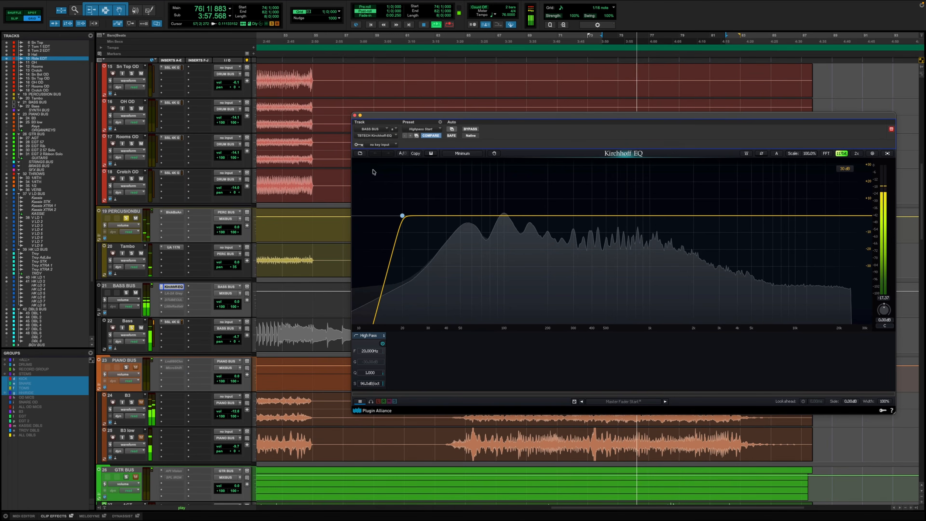
{"action": "key", "text": "space"}
{"action": "left_click", "coordinate": [355, 115]}
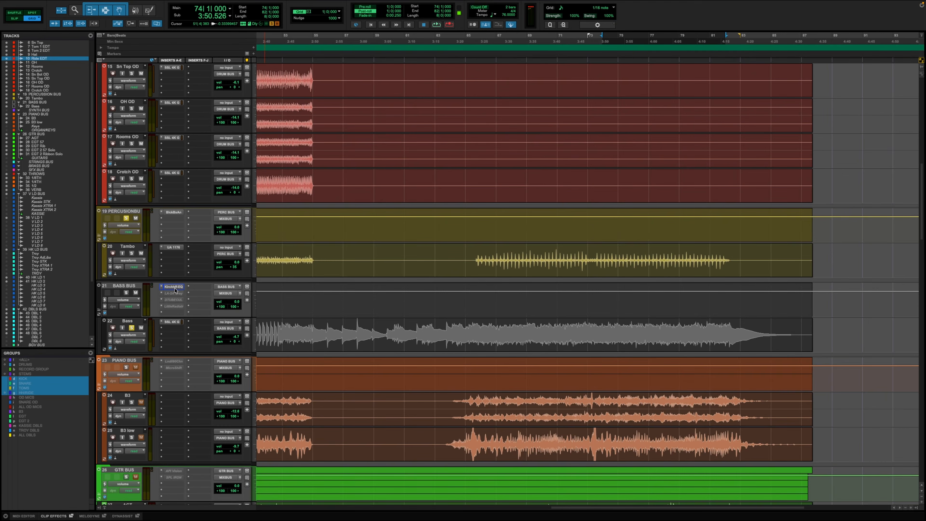
{"action": "right_click", "coordinate": [176, 295]}
{"action": "left_click", "coordinate": [205, 303]}
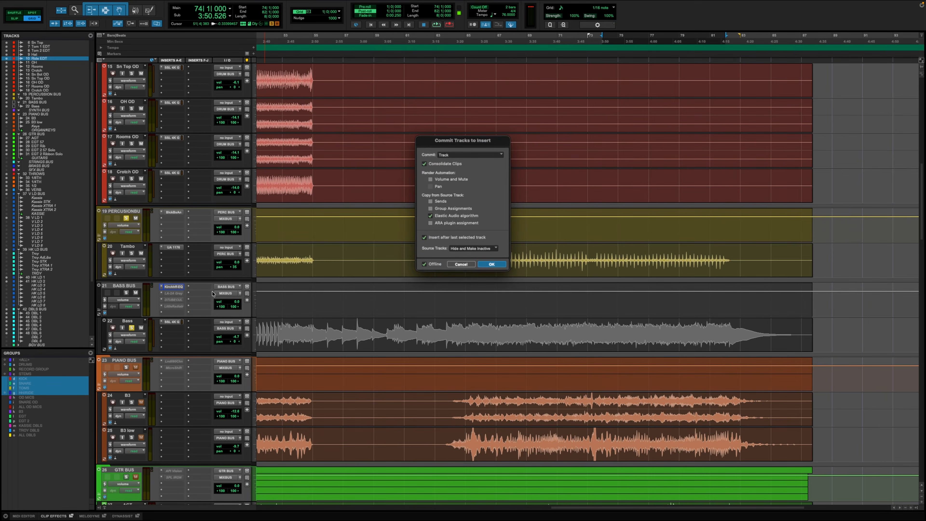
{"action": "left_click", "coordinate": [461, 265]}
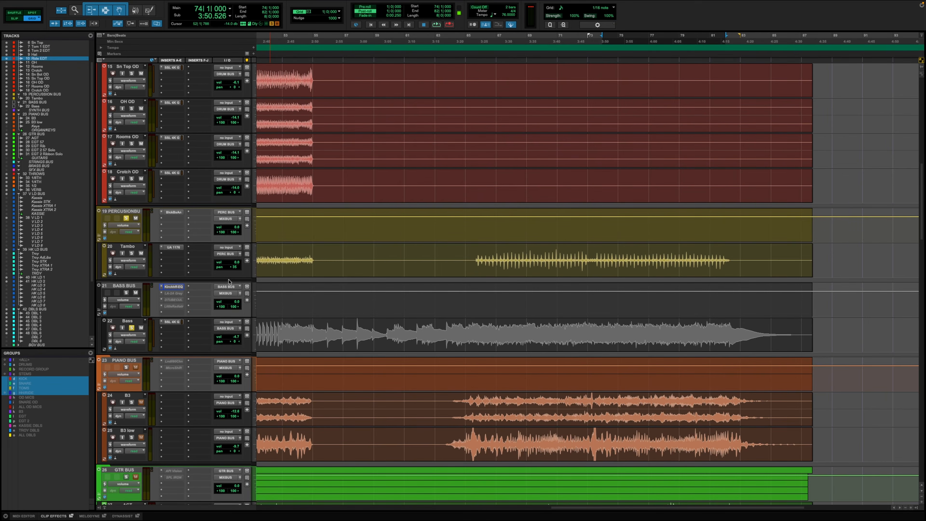
Make the BASS BUS's LA-2A Gray compressor in the second insert active
{"action": "left_click", "coordinate": [177, 294]}
{"action": "right_click", "coordinate": [177, 294]}
{"action": "left_click", "coordinate": [180, 302]}
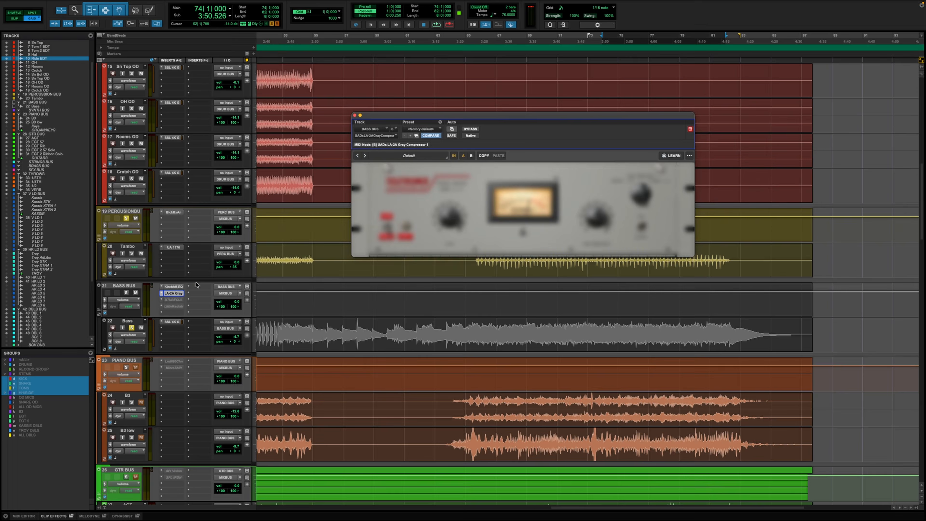
Inspect the high-pass band of the BASS BUS's Kirchhoff-EQ and close the plug-in window
{"action": "left_click", "coordinate": [174, 286]}
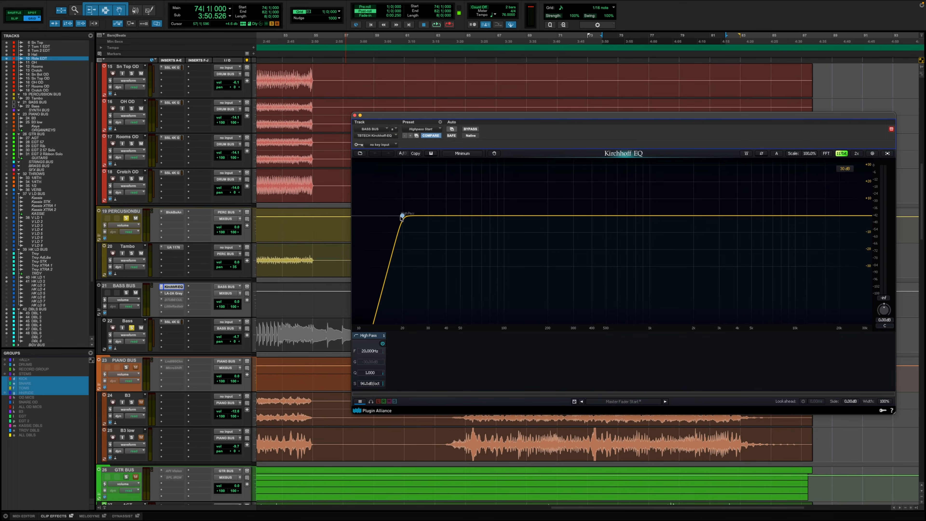
{"action": "mouse_move", "coordinate": [401, 217]}
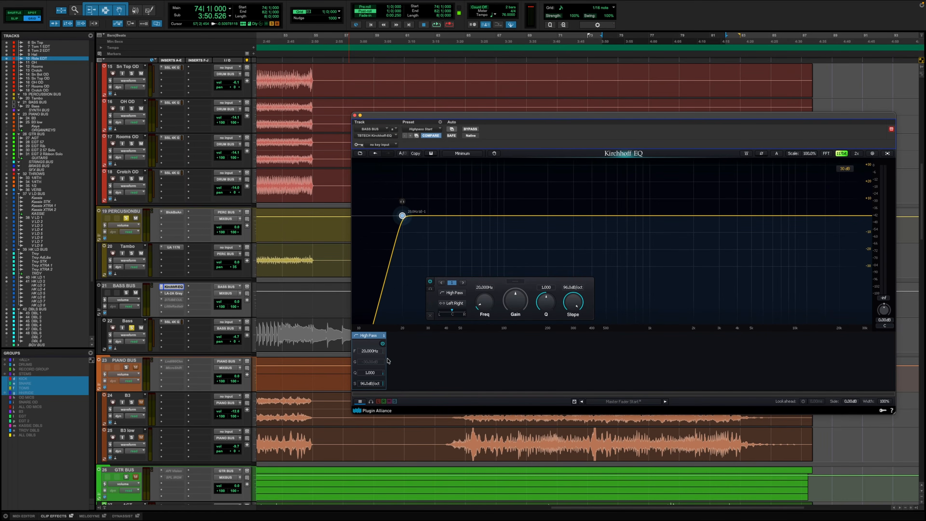
{"action": "left_click", "coordinate": [356, 115]}
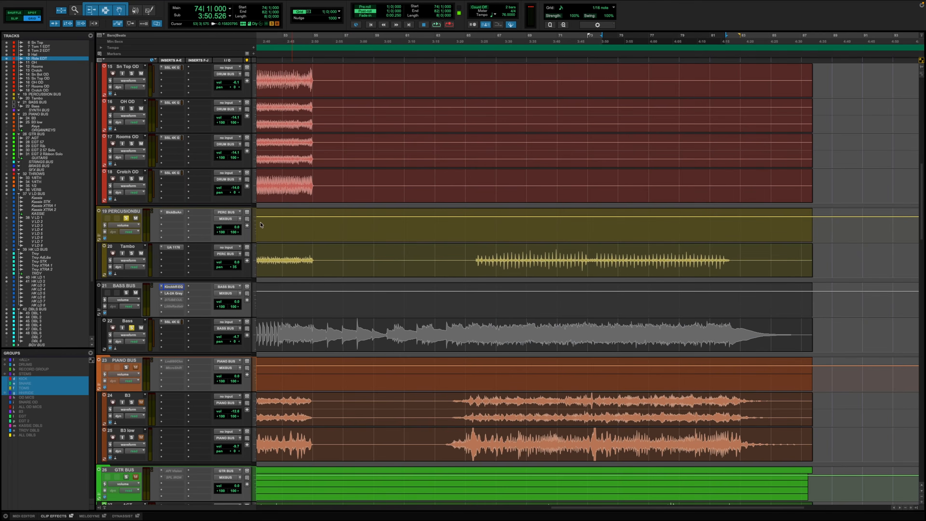
Select bars 74 to 82 on the Tambo and BASS BUS tracks and play the passage with the bass LA-2A open
{"action": "left_click_drag", "start_coordinate": [595, 249], "coordinate": [725, 286]}
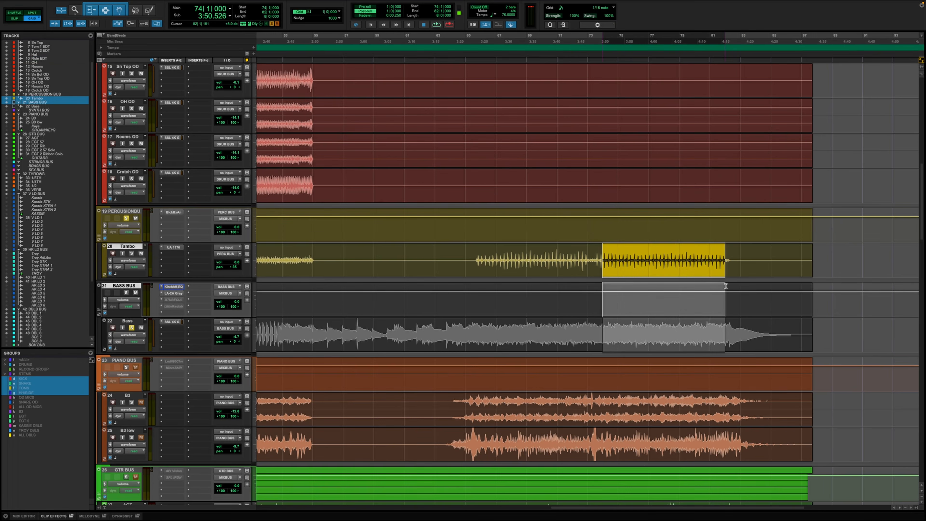
{"action": "left_click", "coordinate": [176, 294]}
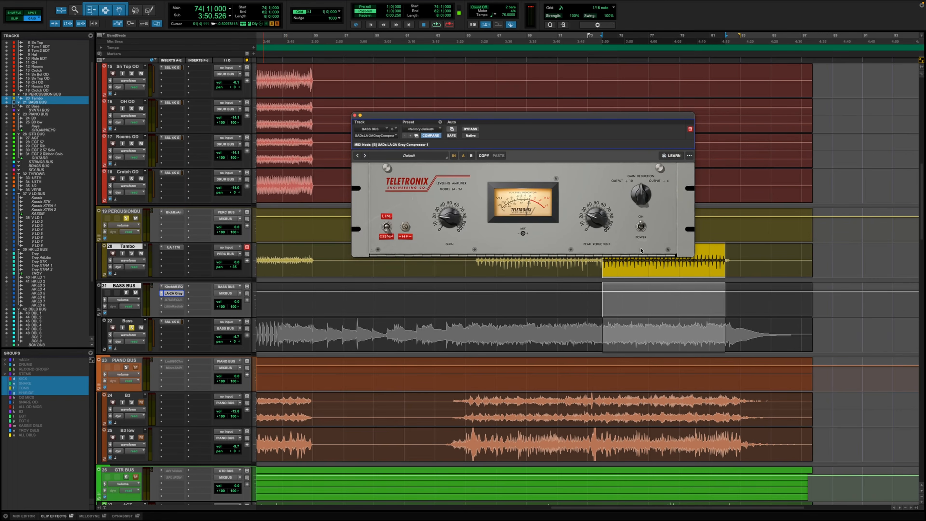
{"action": "key", "text": "space"}
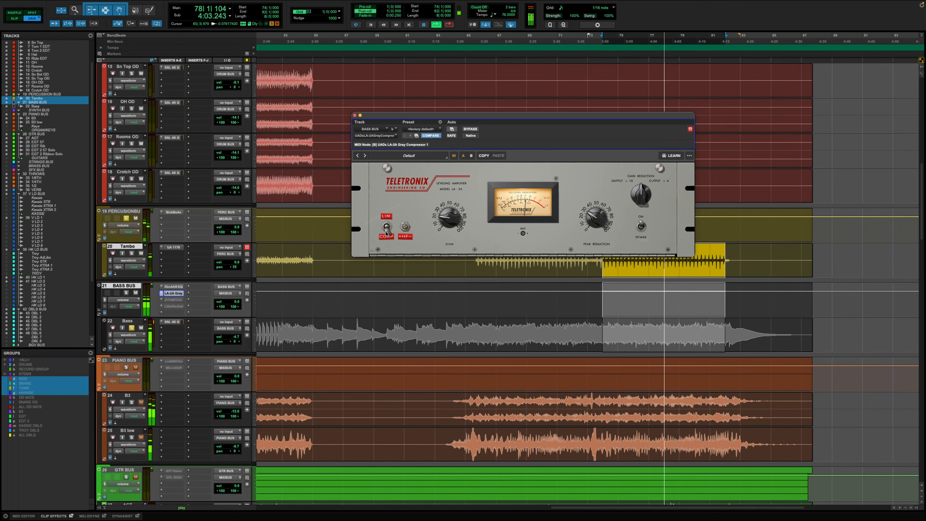
Make the BASS BUS's Dist TUBE-CULTURE plug-in in the third insert active during playback
{"action": "right_click", "coordinate": [173, 300]}
{"action": "left_click", "coordinate": [176, 308]}
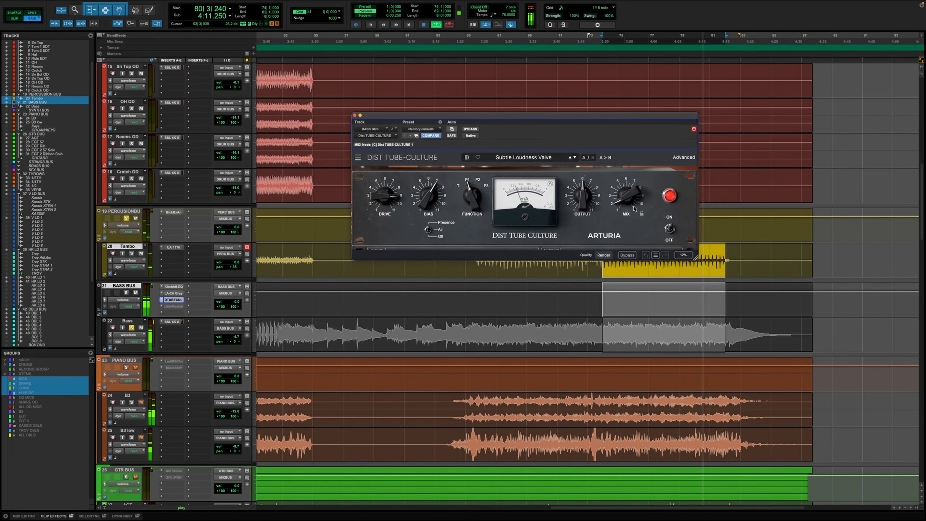
Lower the mix slightly on the BASS BUS's Dist TUBE-CULTURE and compare it bypassed and active during playback
{"action": "left_click_drag", "start_coordinate": [624, 213], "coordinate": [624, 224]}
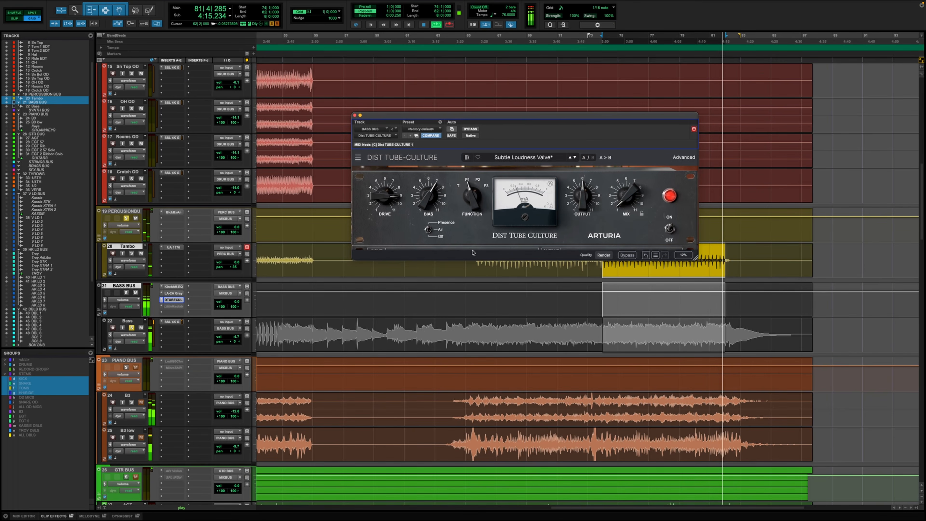
{"action": "left_click", "coordinate": [470, 130]}
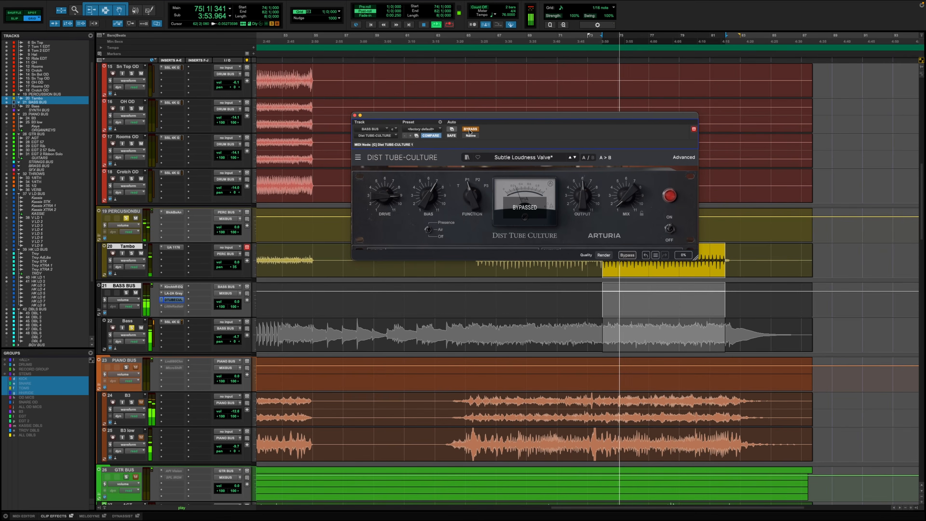
{"action": "left_click", "coordinate": [470, 130]}
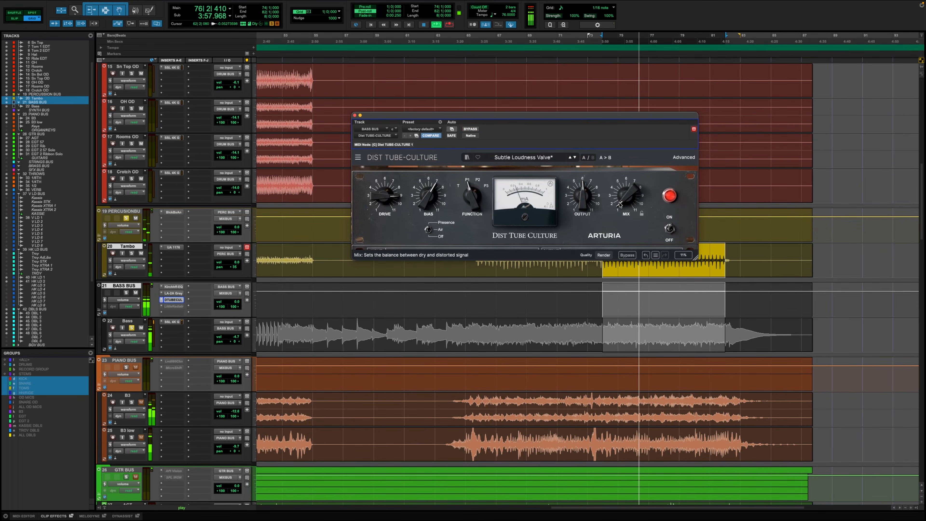
{"action": "mouse_move", "coordinate": [624, 197]}
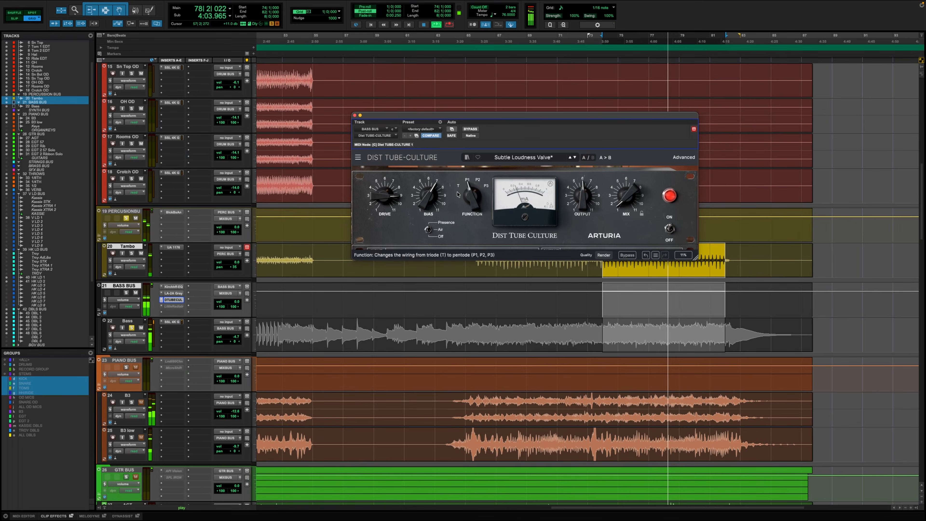
{"action": "key", "text": "space"}
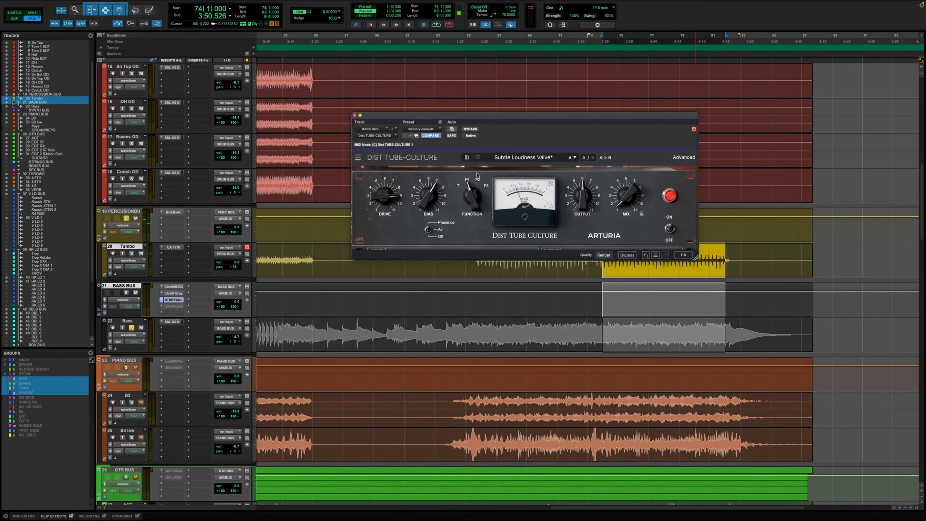
{"action": "left_click", "coordinate": [354, 116]}
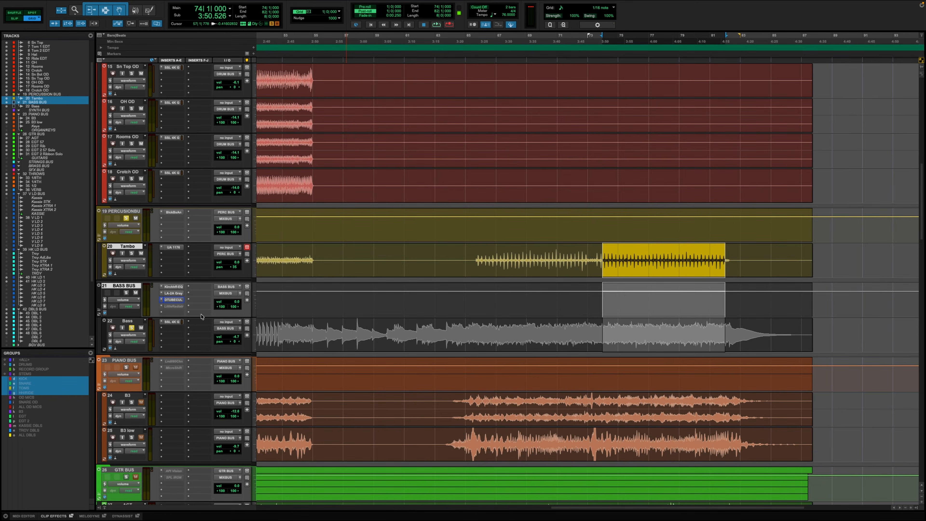
Make the BASS BUS's Little Radiator plug-in in the fourth insert active
{"action": "left_click", "coordinate": [168, 307]}
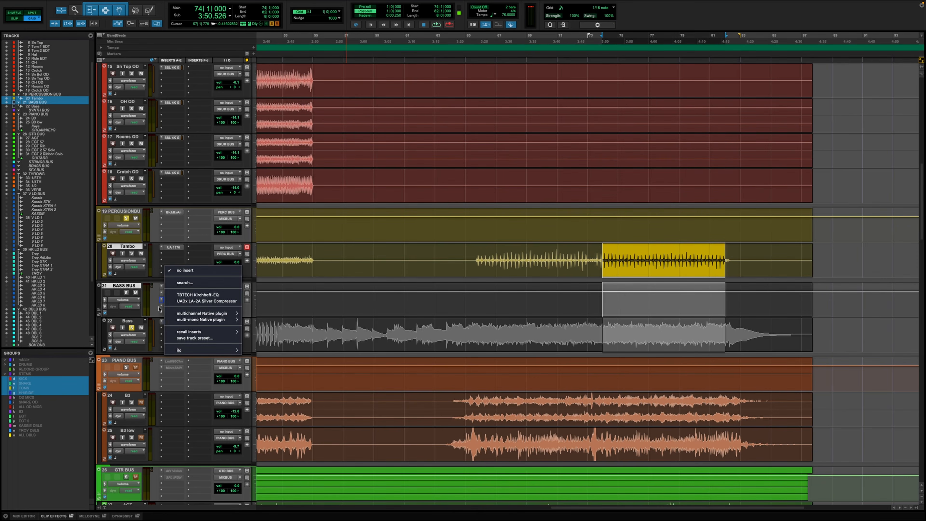
{"action": "left_click", "coordinate": [159, 308]}
{"action": "right_click", "coordinate": [166, 300]}
{"action": "left_click", "coordinate": [182, 316]}
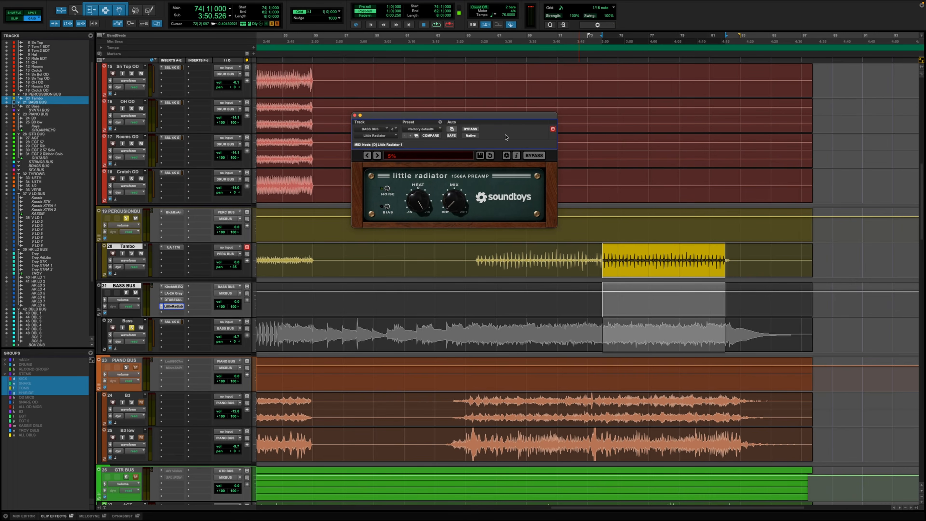
Play the passage and switch through the Little Radiator's presets to 25% Percent
{"action": "key", "text": "space"}
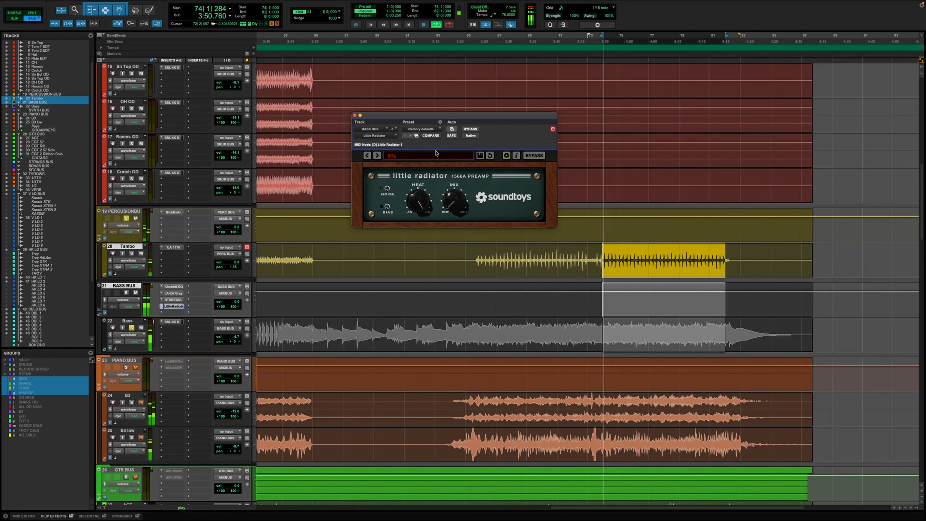
{"action": "left_click", "coordinate": [377, 156]}
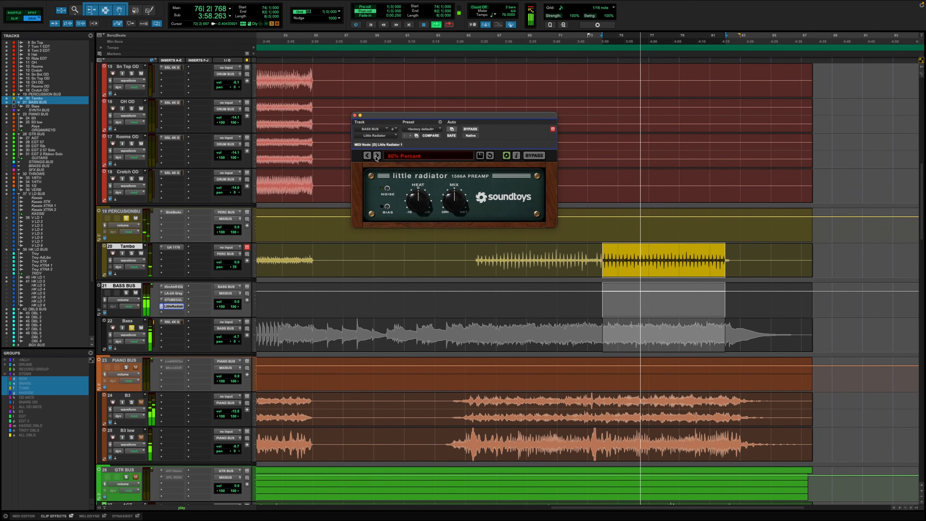
{"action": "left_click", "coordinate": [378, 155]}
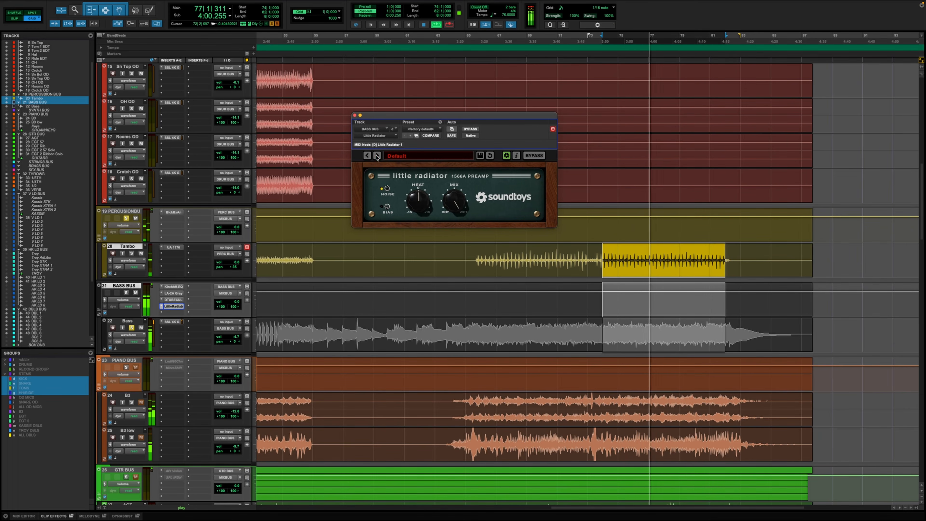
{"action": "left_click", "coordinate": [378, 155]}
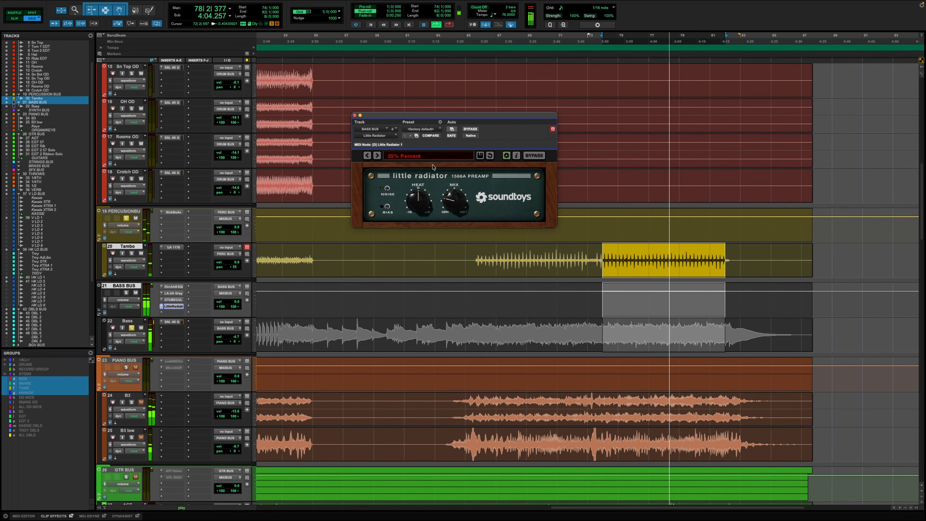
Compare the bass with the Little Radiator bypassed and active, replaying the passage, and close the plug-in window
{"action": "left_click", "coordinate": [543, 156]}
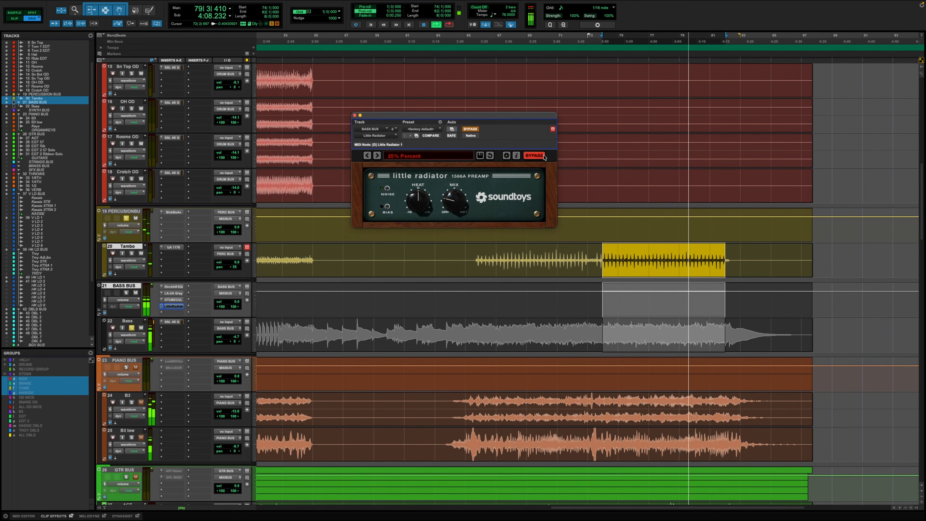
{"action": "left_click", "coordinate": [544, 156]}
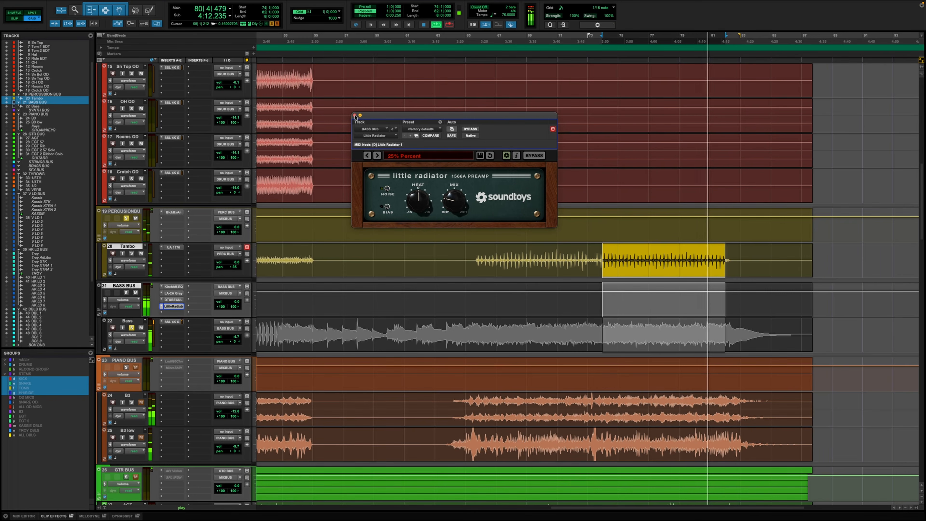
{"action": "key", "text": "space"}
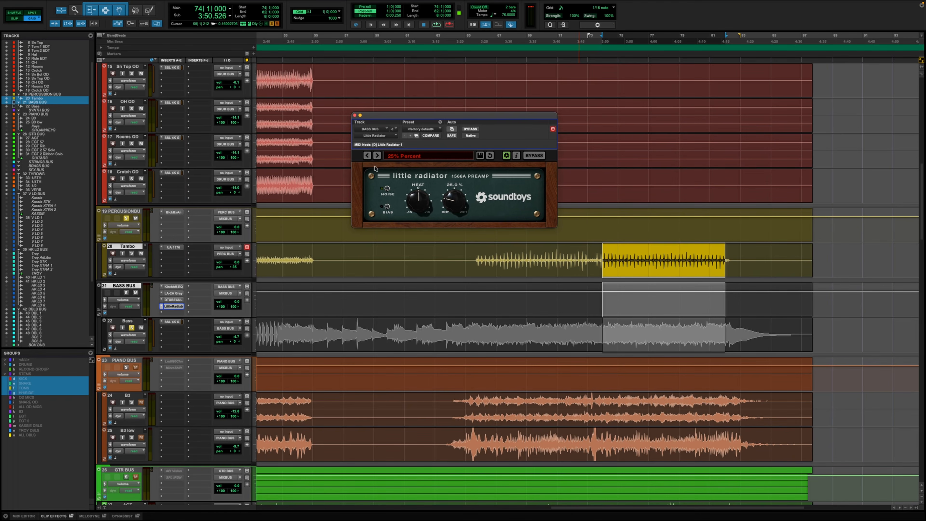
{"action": "key", "text": "space"}
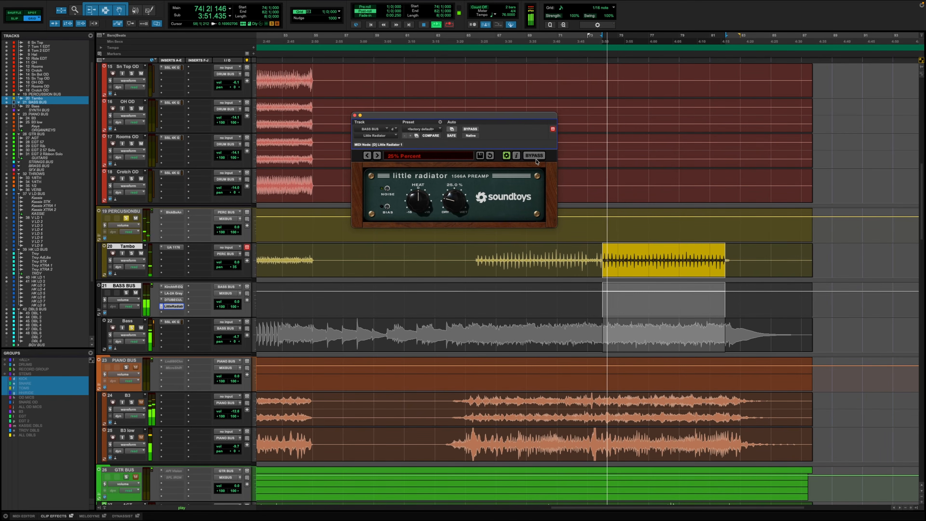
{"action": "left_click", "coordinate": [538, 156]}
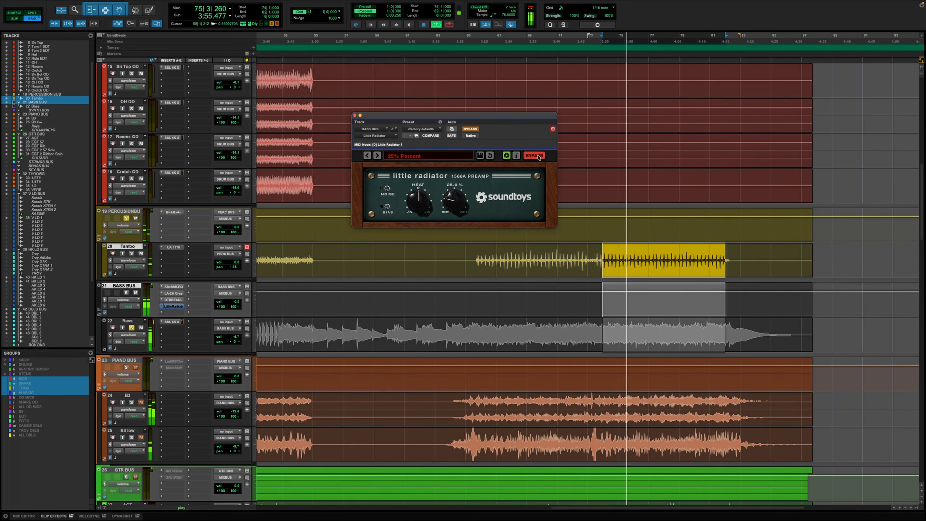
{"action": "left_click", "coordinate": [534, 156]}
{"action": "left_click", "coordinate": [354, 115]}
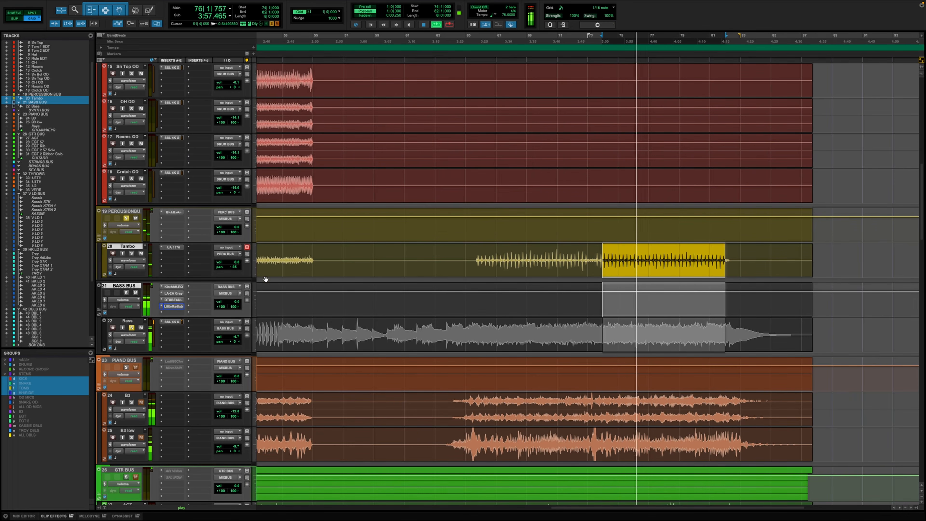
Open the BASS BUS's output fader, select only that track and set its volume to -2.0 dB
{"action": "left_click", "coordinate": [246, 293]}
{"action": "key", "text": "space"}
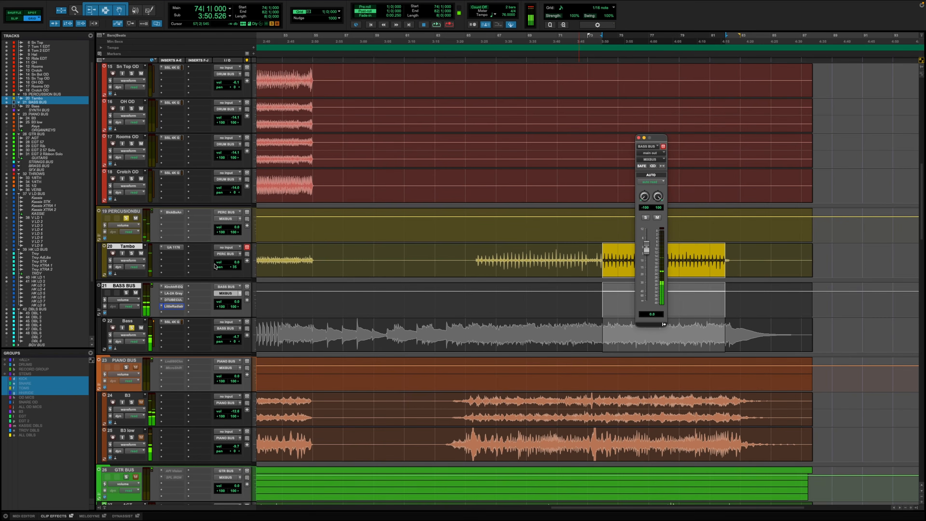
{"action": "left_click", "coordinate": [124, 287]}
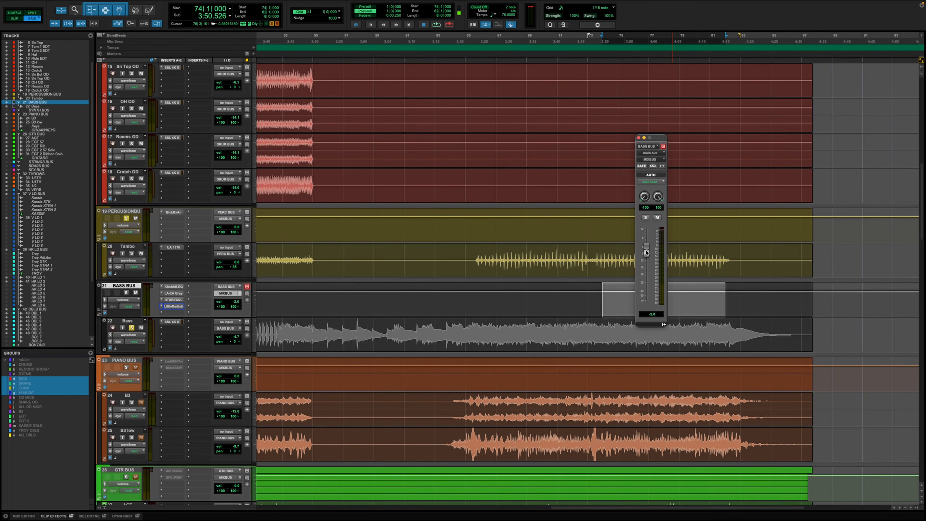
{"action": "left_click_drag", "start_coordinate": [646, 252], "coordinate": [646, 252]}
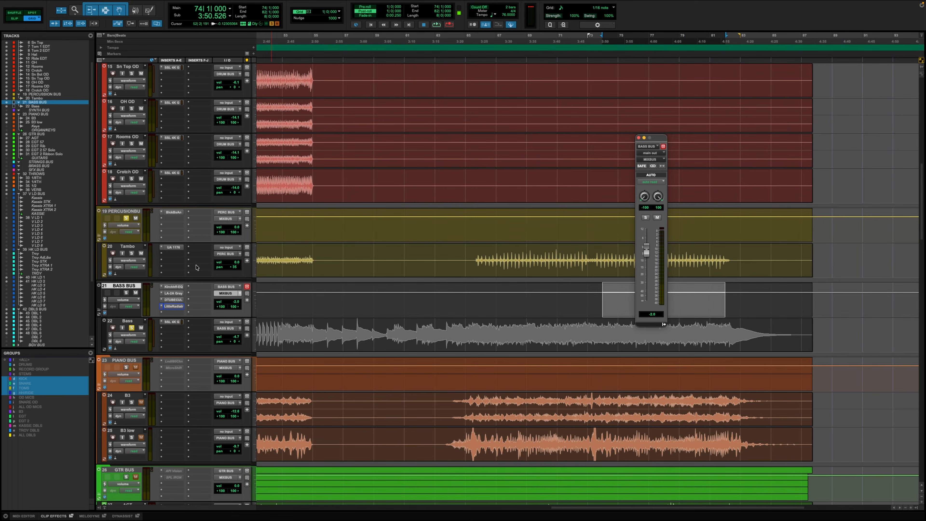
Play the passage, solo the PIANO BUS along with the bass and percussion, and close the BASS BUS's output window
{"action": "key", "text": "space"}
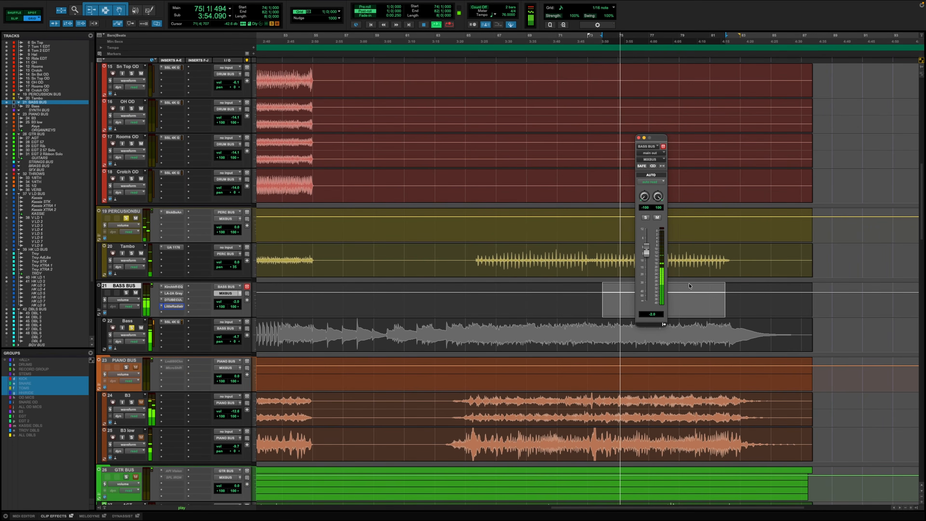
{"action": "scroll", "coordinate": [492, 376], "scroll_direction": "down", "scroll_amount": 1}
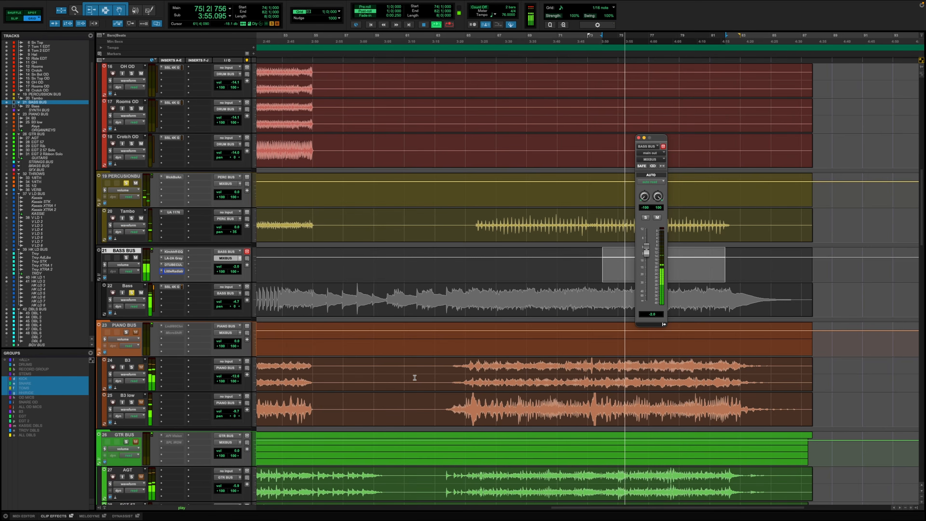
{"action": "left_click", "coordinate": [126, 332]}
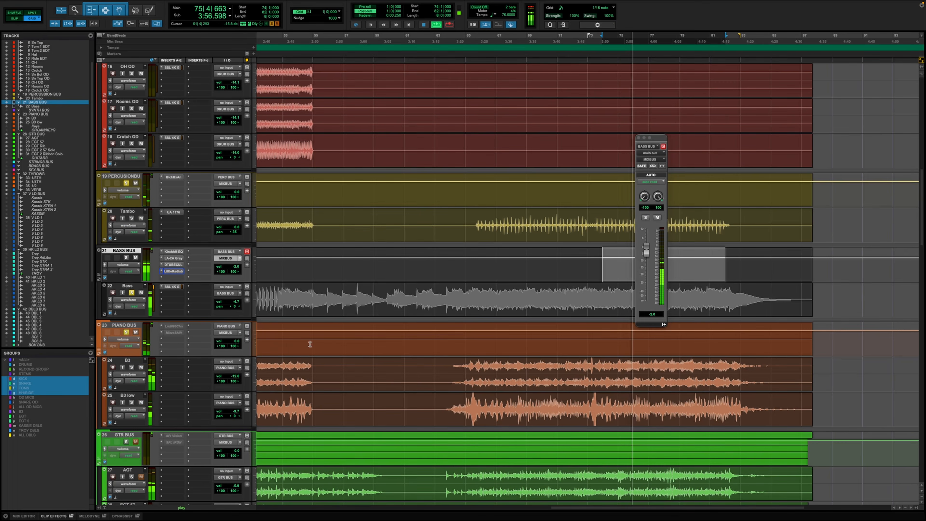
{"action": "left_click", "coordinate": [638, 138]}
Make the PIANO BUS's Lindell 80 Channel in the first insert active and engage its UNITY switch
{"action": "scroll", "coordinate": [256, 265], "scroll_direction": "down", "scroll_amount": 3}
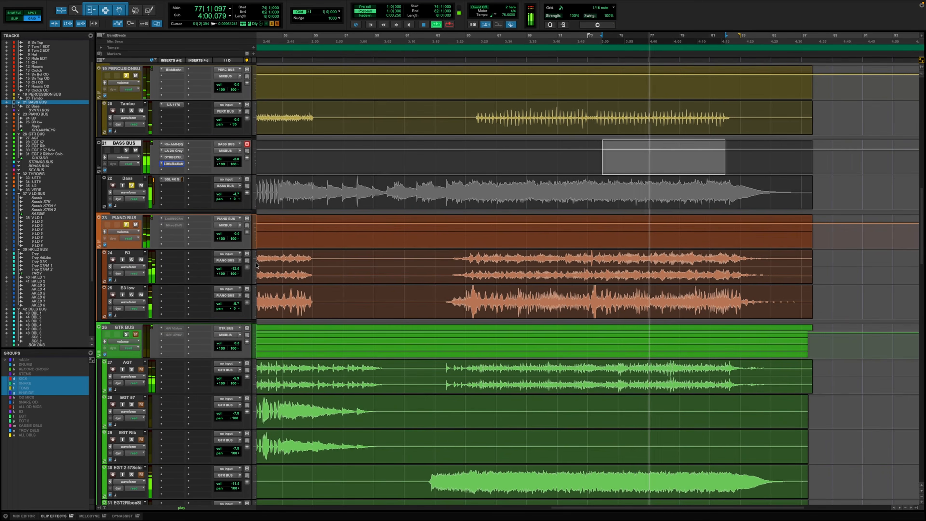
{"action": "left_click", "coordinate": [174, 218]}
{"action": "right_click", "coordinate": [175, 218]}
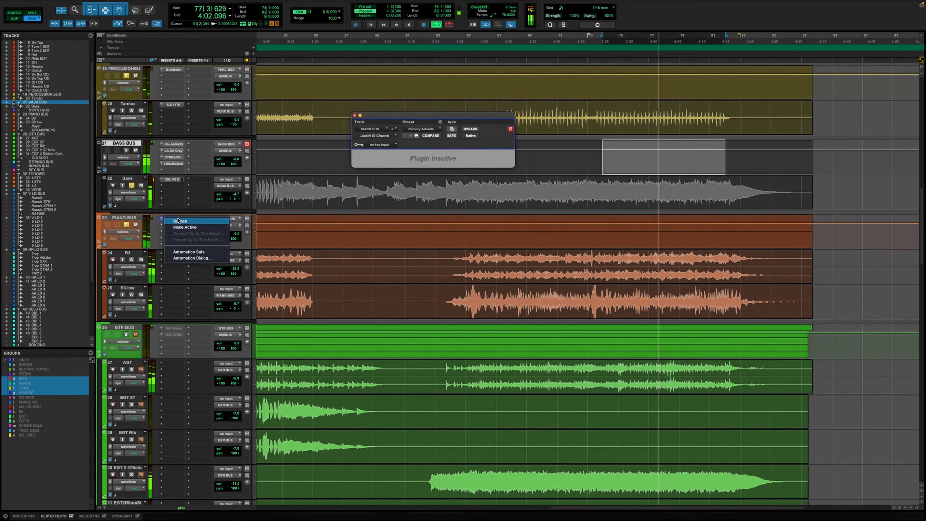
{"action": "left_click", "coordinate": [185, 227]}
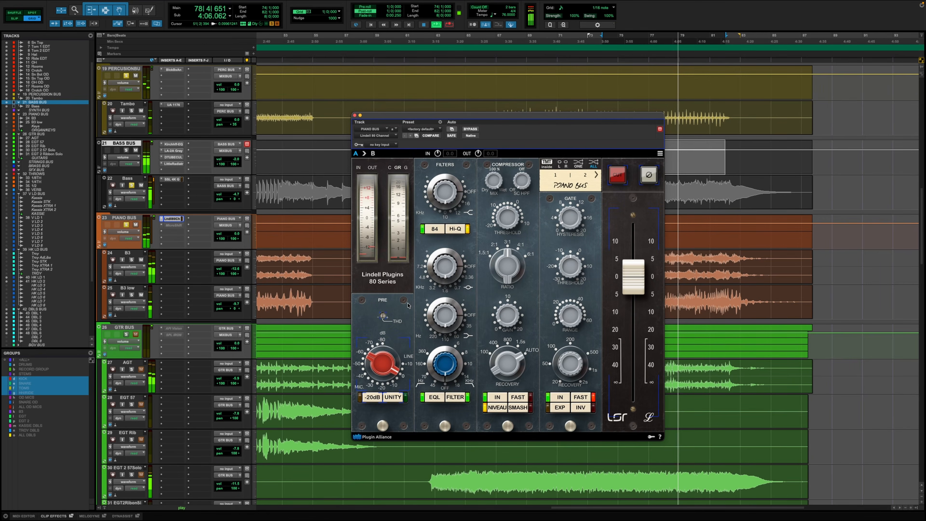
{"action": "left_click", "coordinate": [393, 398]}
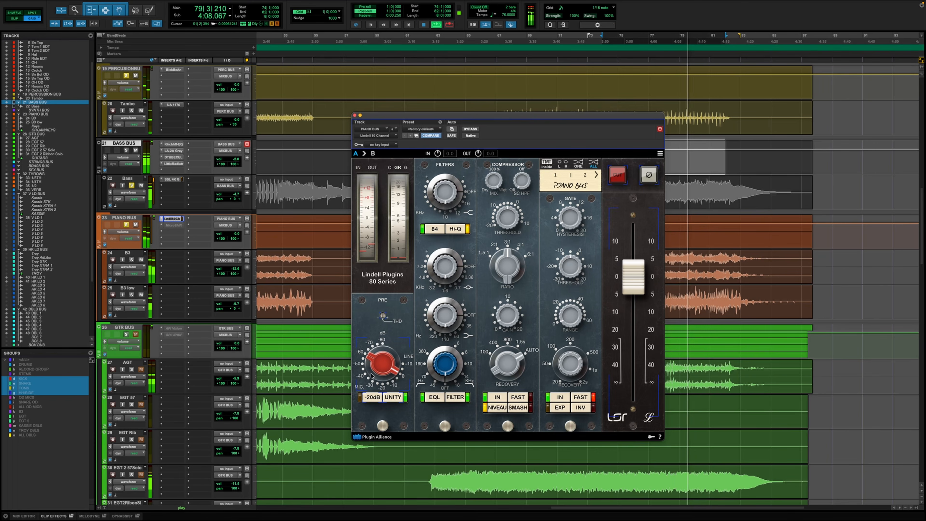
{"action": "key", "text": "space"}
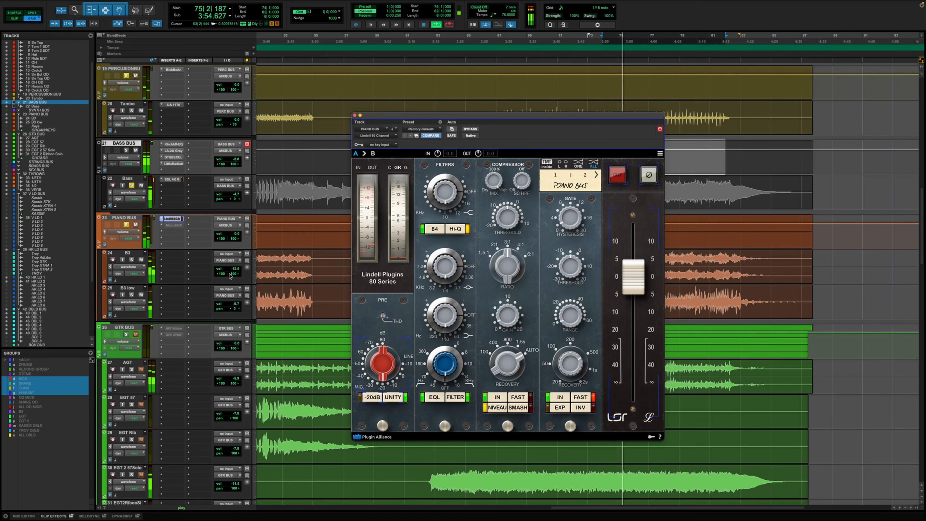
Make the PIANO BUS's MicroShift active with the Piano Width preset and move it to the B3 track's first insert
{"action": "left_click", "coordinate": [168, 225]}
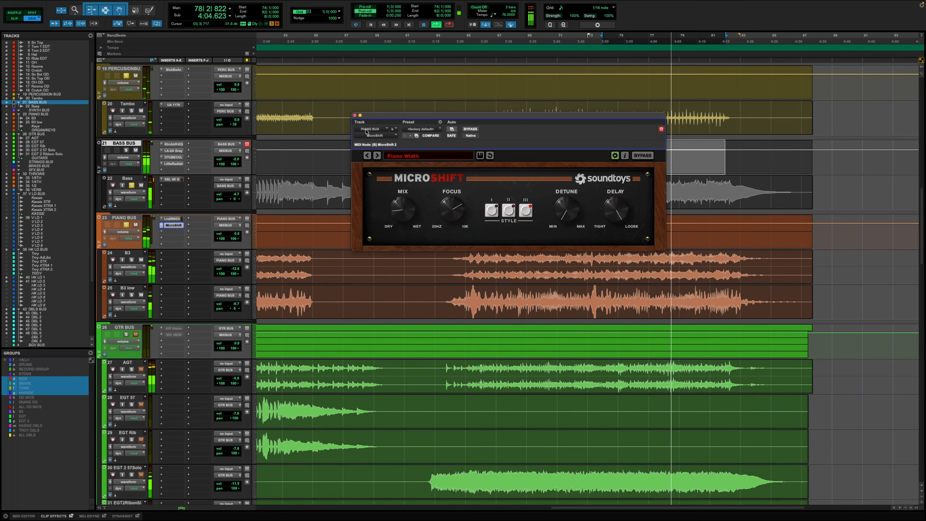
{"action": "left_click", "coordinate": [354, 115]}
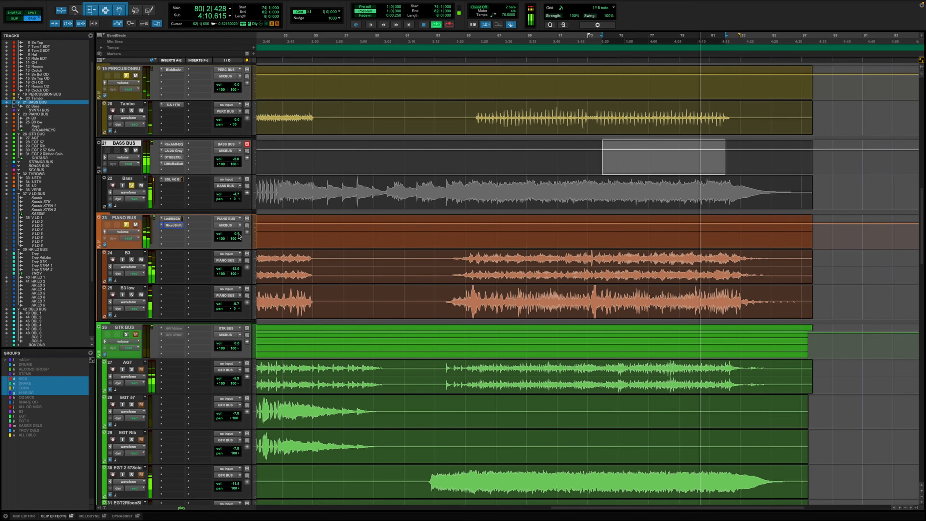
{"action": "key", "text": "space"}
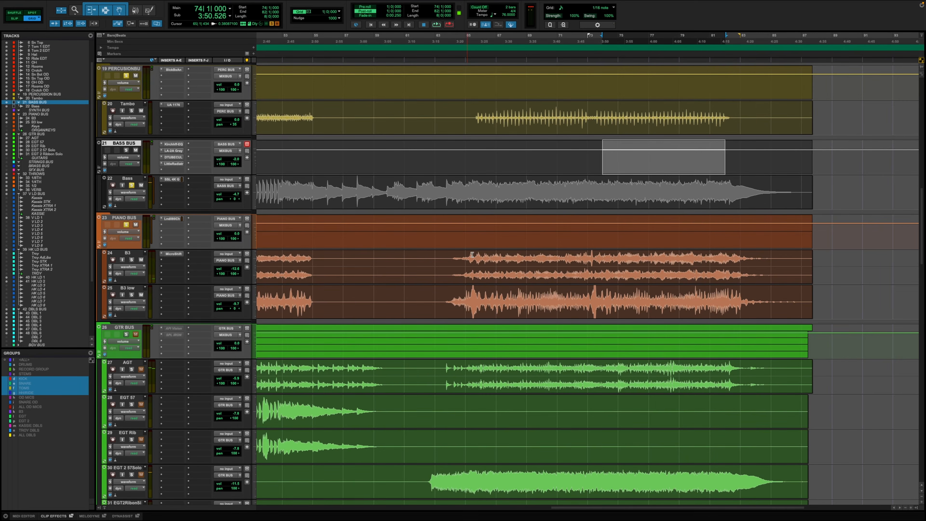
Select bars 65 to 83 on the B3 track and play the passage with B3 and B3 low soloed
{"action": "left_click_drag", "start_coordinate": [472, 255], "coordinate": [751, 275]}
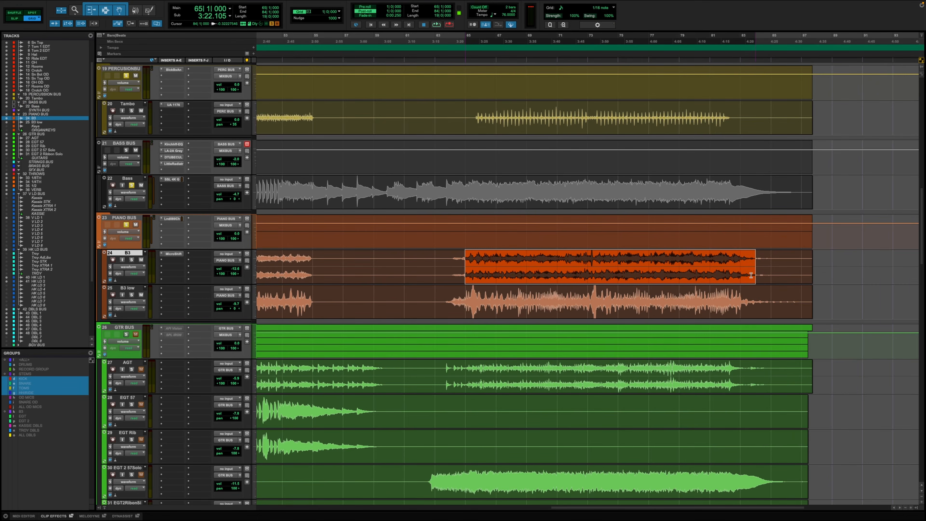
{"action": "key", "text": "space"}
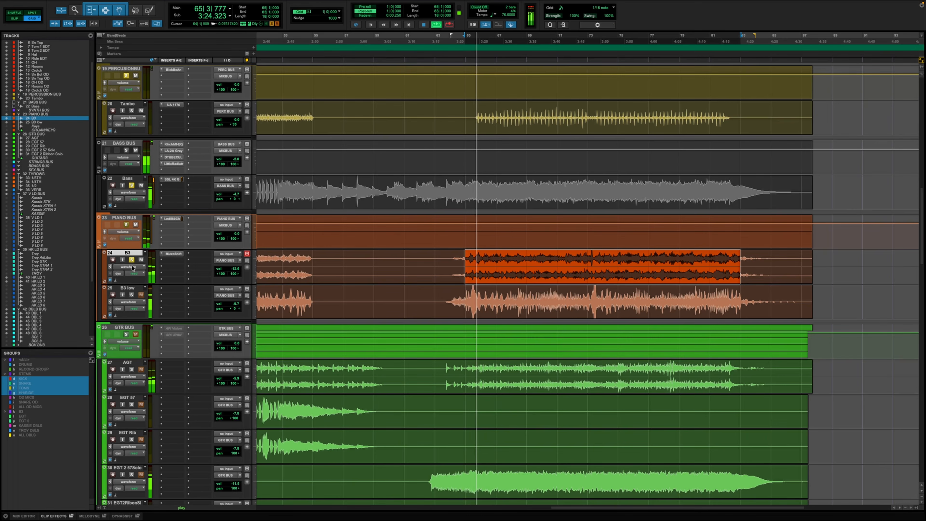
{"action": "left_click", "coordinate": [132, 294]}
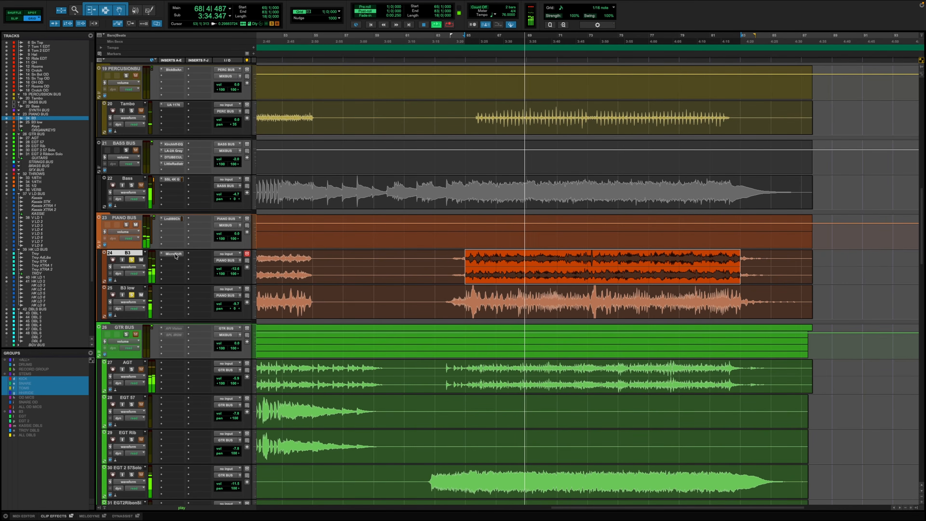
Move MicroShift from the B3 track to the PIANO BUS's second insert and listen to it in the mix
{"action": "left_click_drag", "start_coordinate": [175, 256], "coordinate": [170, 229]}
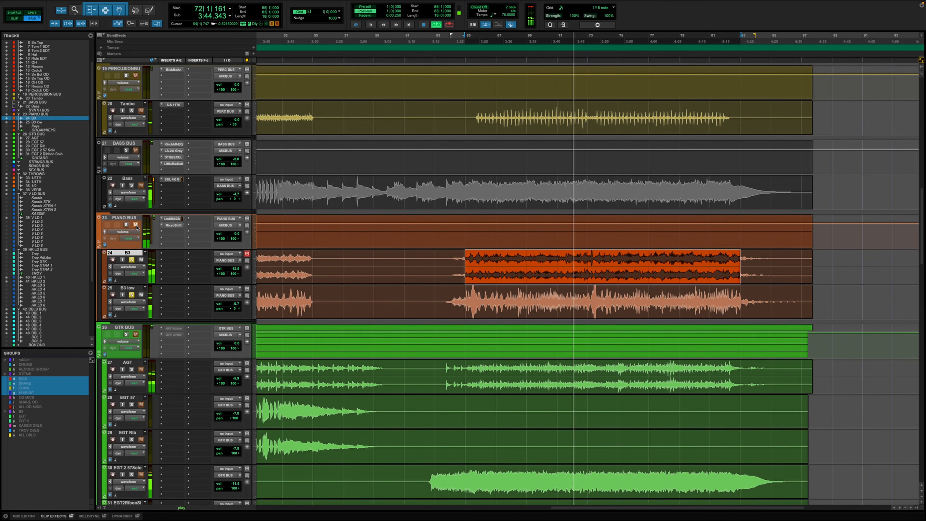
{"action": "left_click", "coordinate": [169, 226]}
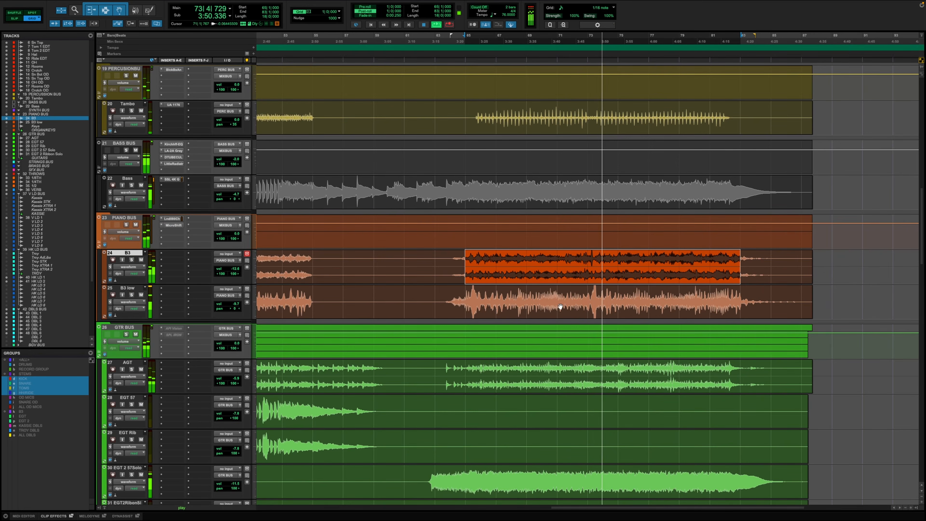
Solo the AGT track and insert UADx API Vision Channel Strip (stereo) in its first insert
{"action": "scroll", "coordinate": [560, 307], "scroll_direction": "down", "scroll_amount": 5}
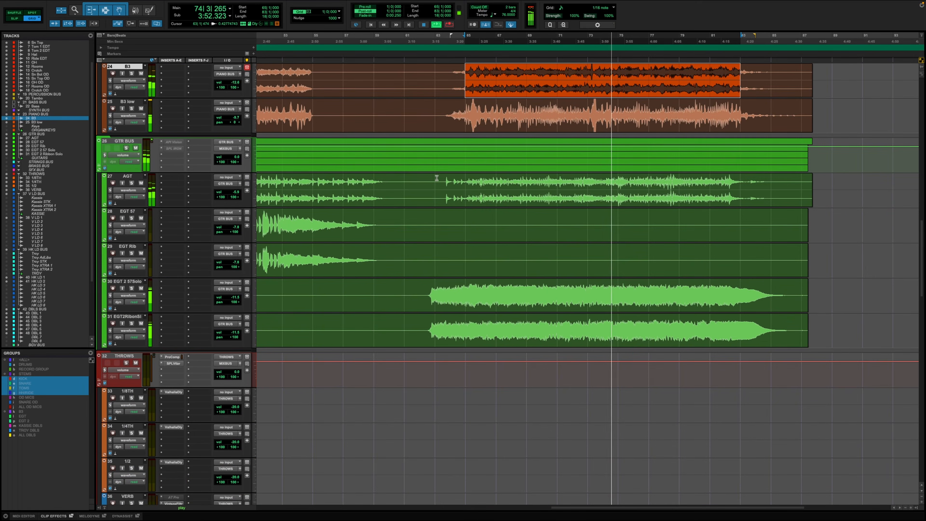
{"action": "left_click", "coordinate": [131, 184]}
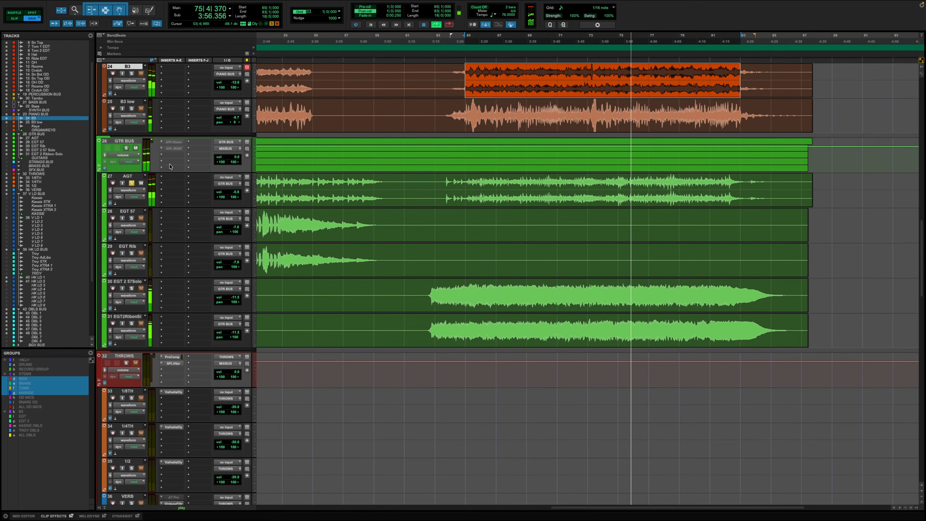
{"action": "left_click", "coordinate": [175, 179]}
{"action": "type", "text": "API"}
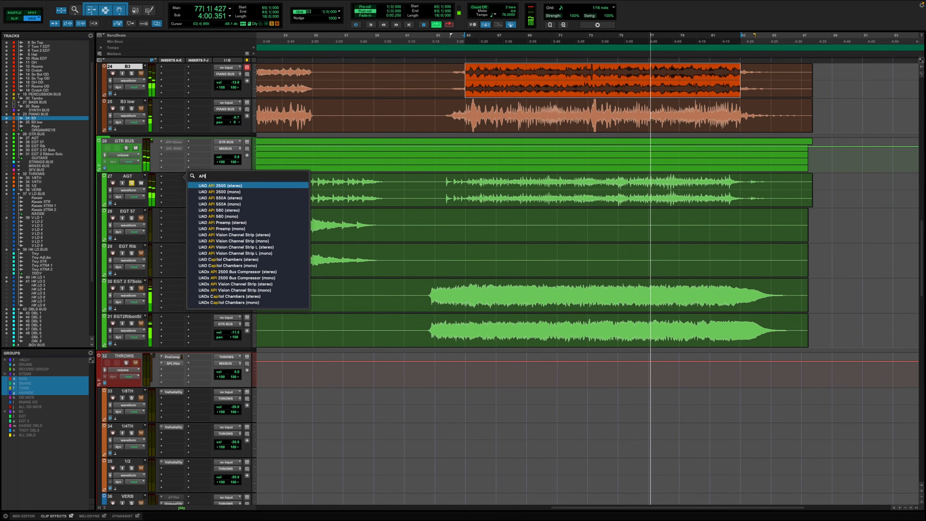
{"action": "key", "text": "Up"}
{"action": "key", "text": "Up"}
{"action": "key", "text": "Up"}
{"action": "key", "text": "Up"}
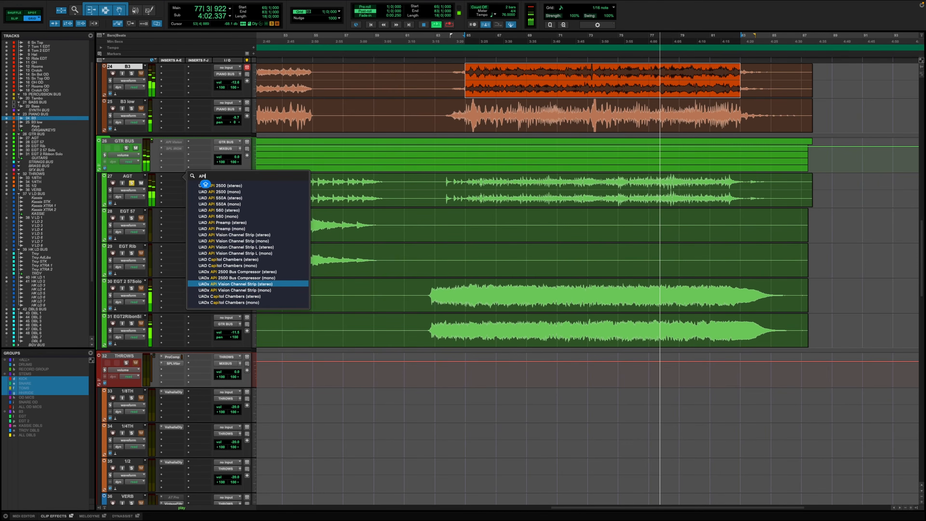
{"action": "key", "text": "Return"}
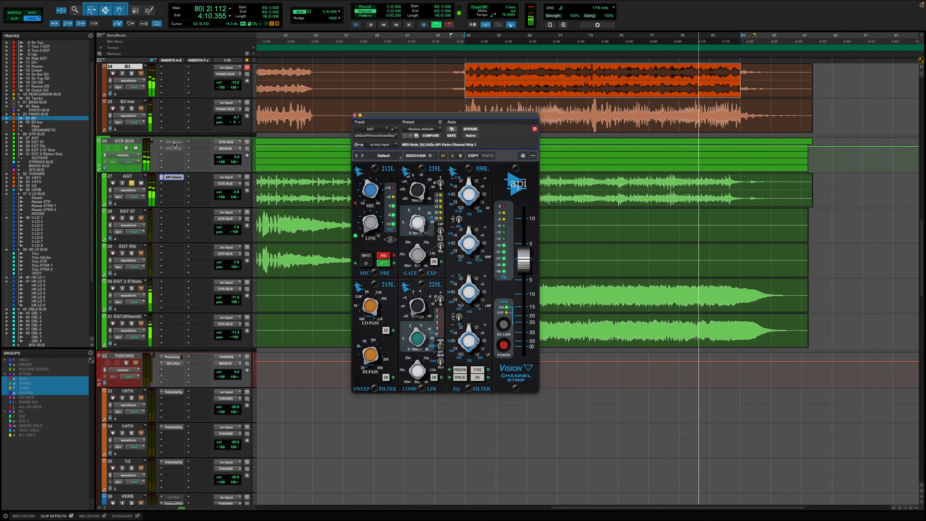
Select bars 75 to 82 on the AGT track and compare its channel strip's EQ switched in and out
{"action": "left_click_drag", "start_coordinate": [174, 144], "coordinate": [179, 176]}
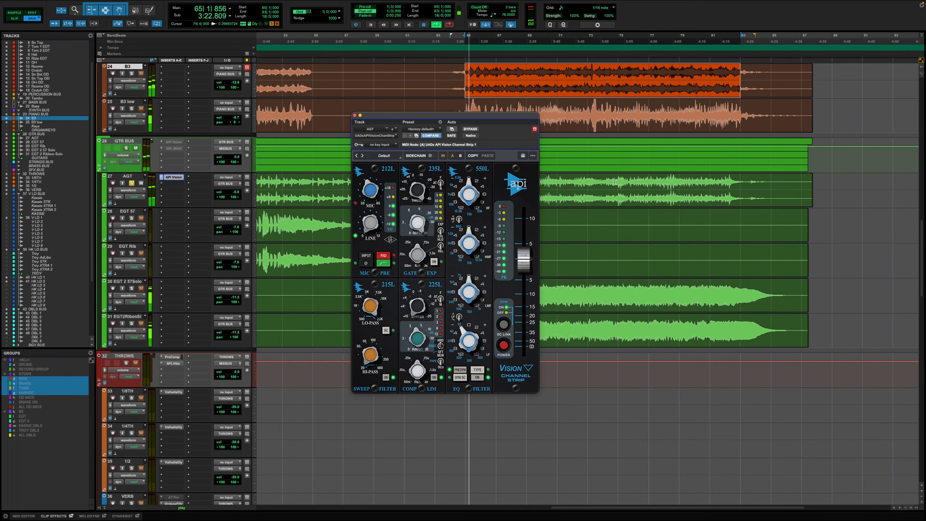
{"action": "left_click_drag", "start_coordinate": [615, 182], "coordinate": [737, 204]}
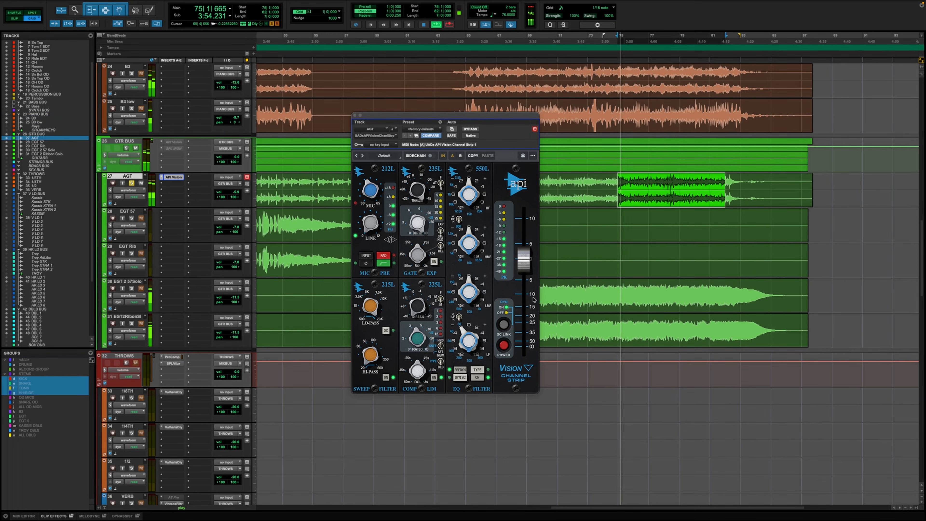
{"action": "left_click", "coordinate": [477, 377]}
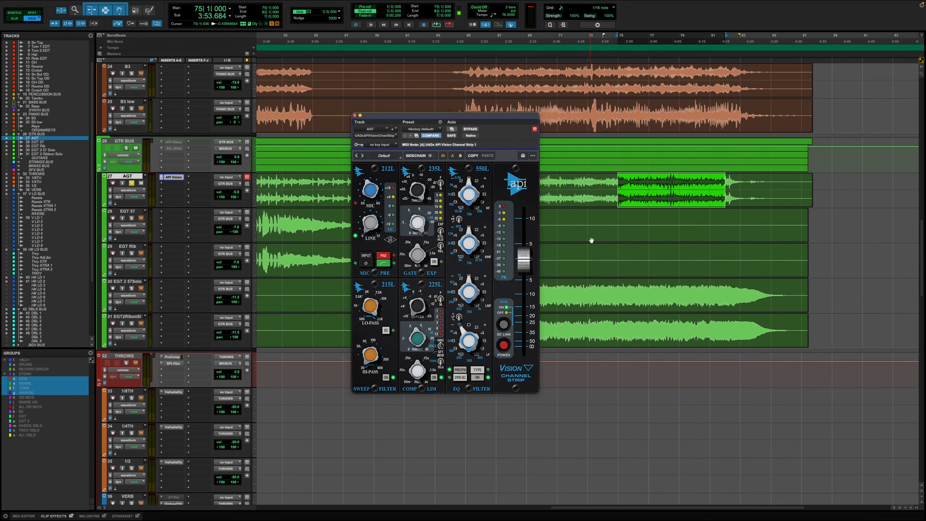
{"action": "left_click", "coordinate": [477, 378]}
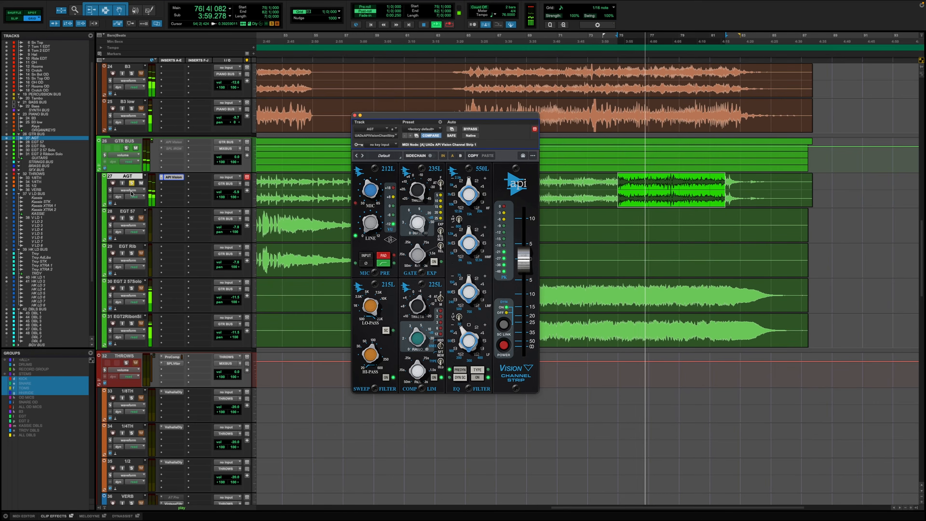
Unsolo AGT, lower its volume slightly and close the channel strip window
{"action": "left_click", "coordinate": [132, 183]}
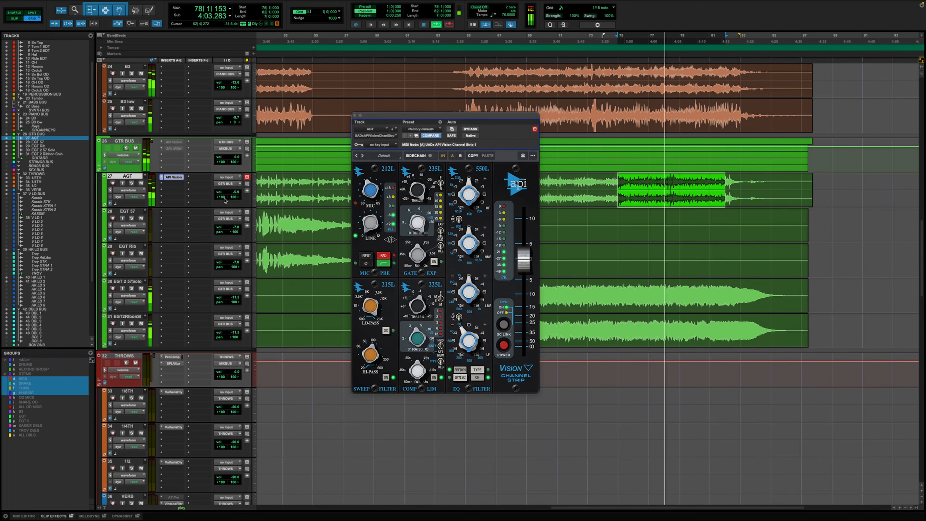
{"action": "left_click", "coordinate": [236, 192]}
{"action": "left_click_drag", "start_coordinate": [235, 192], "coordinate": [234, 193]}
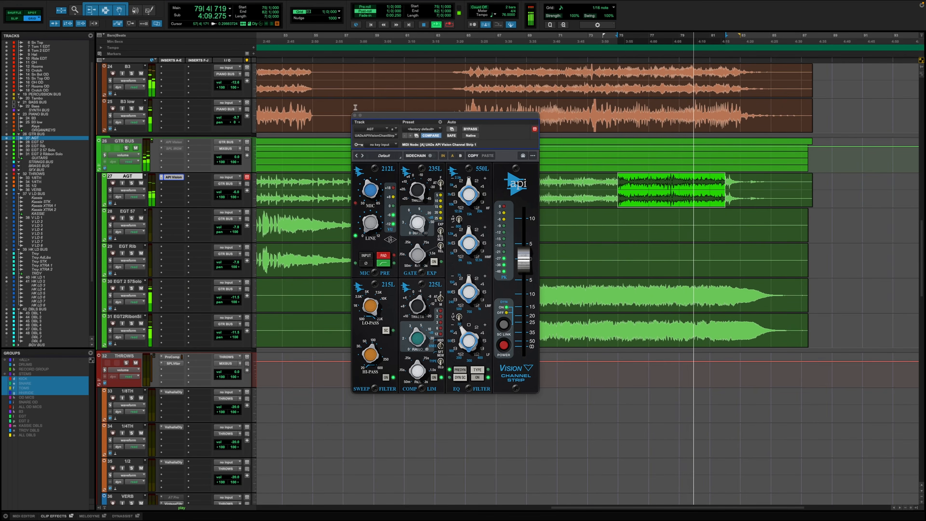
{"action": "left_click", "coordinate": [355, 116]}
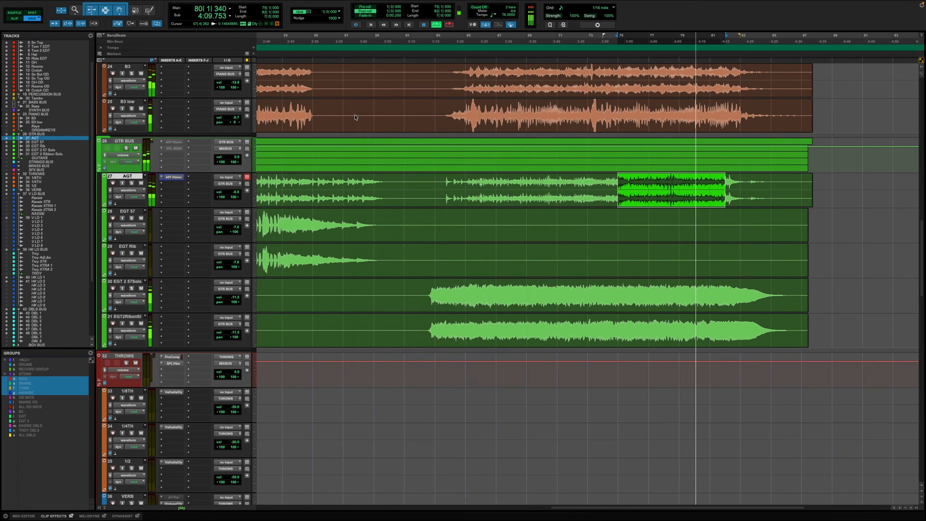
Enable the EGT group and disable the KICK, SNARE, TOMS and hi-hat/ride groups
{"action": "left_click", "coordinate": [31, 415]}
{"action": "left_click", "coordinate": [30, 410]}
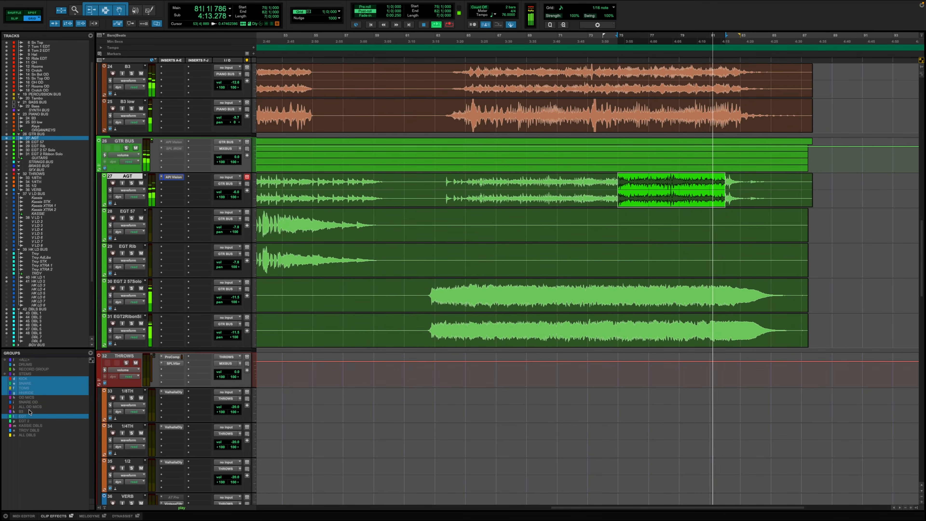
{"action": "left_click", "coordinate": [33, 391]}
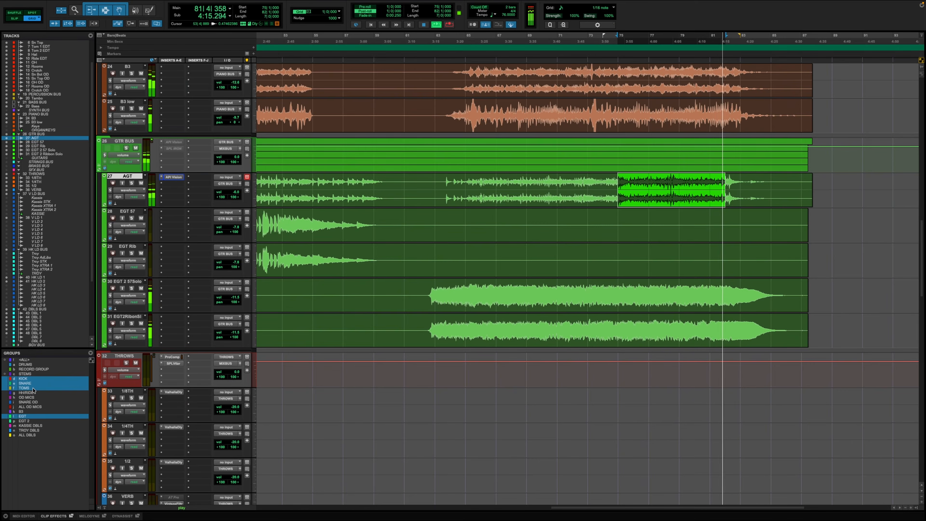
{"action": "left_click", "coordinate": [33, 388]}
{"action": "left_click", "coordinate": [32, 384]}
{"action": "left_click", "coordinate": [31, 379]}
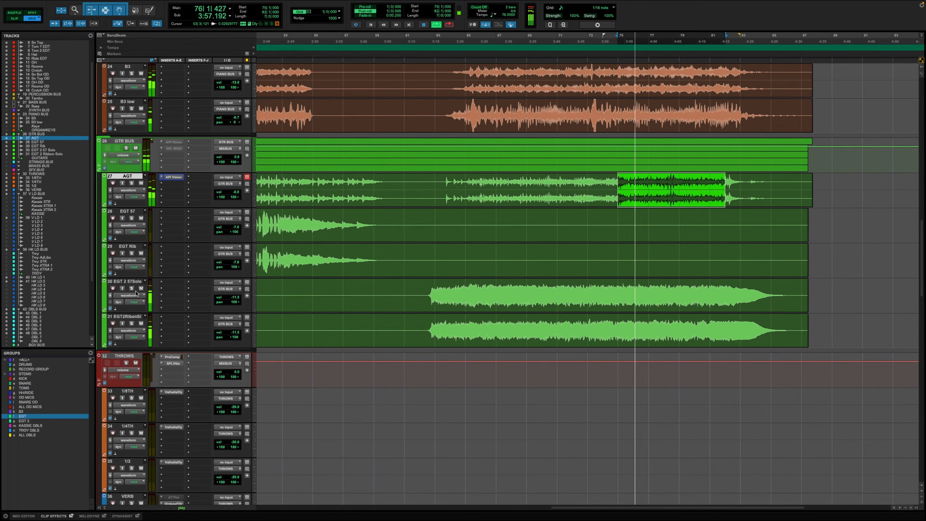
Raise the EGT 2 57 and ribbon tracks' volume to -6.1 dB and solo both
{"action": "left_click_drag", "start_coordinate": [229, 299], "coordinate": [235, 297]}
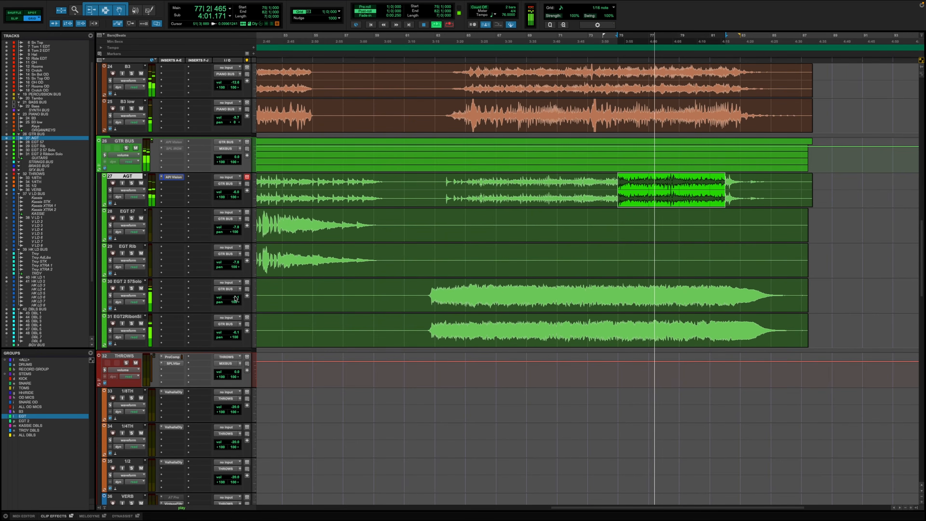
{"action": "left_click", "coordinate": [131, 288]}
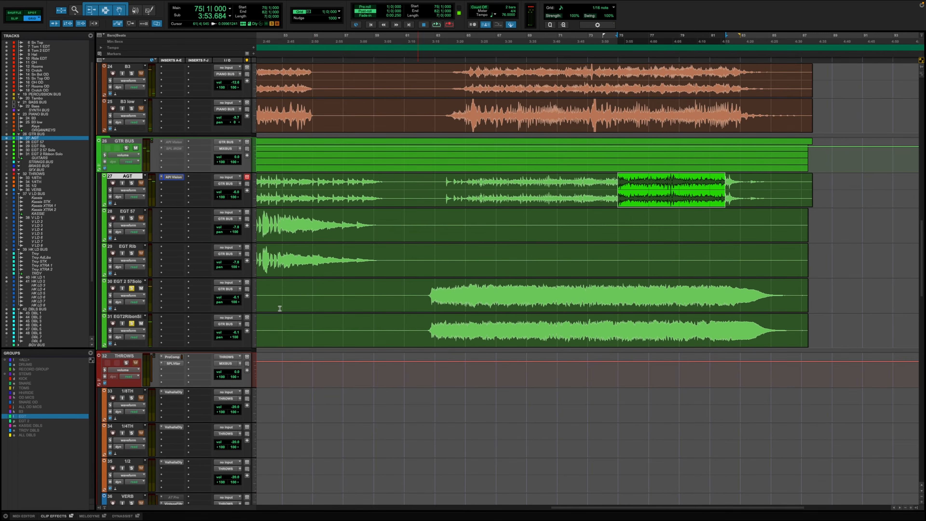
Insert UADx API Vision Channel Strip (mono) in the first insert of both the EGT 2 57 and EGT 2 ribbon tracks
{"action": "left_click", "coordinate": [126, 283]}
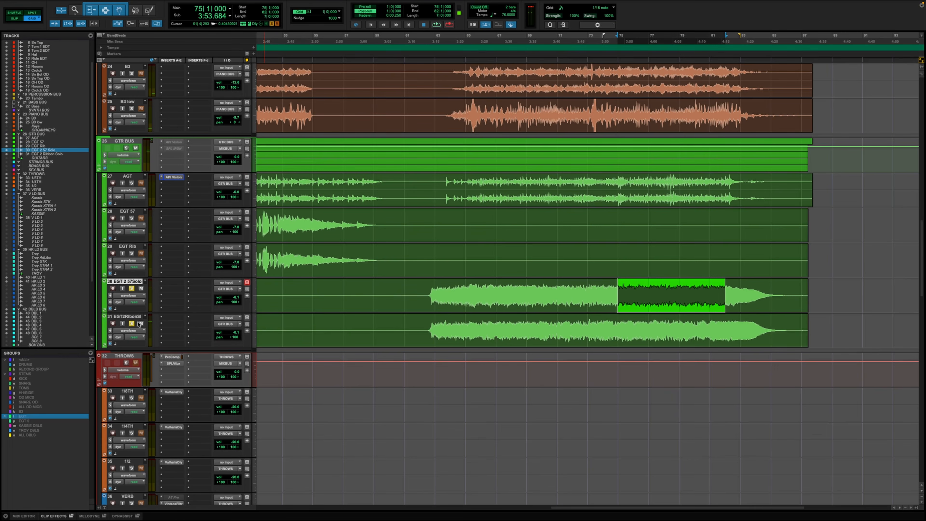
{"action": "left_click", "coordinate": [133, 316], "text": "shift"}
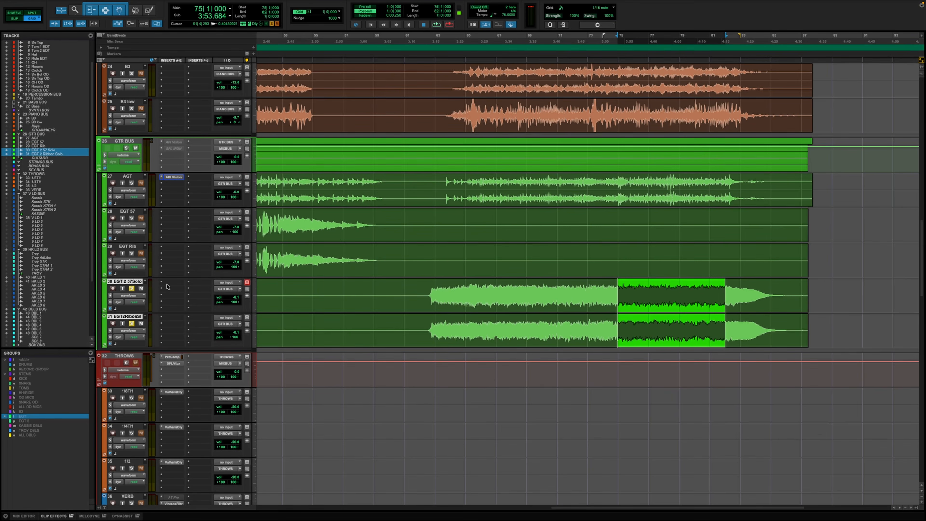
{"action": "left_click", "coordinate": [170, 283]}
{"action": "type", "text": "A"}
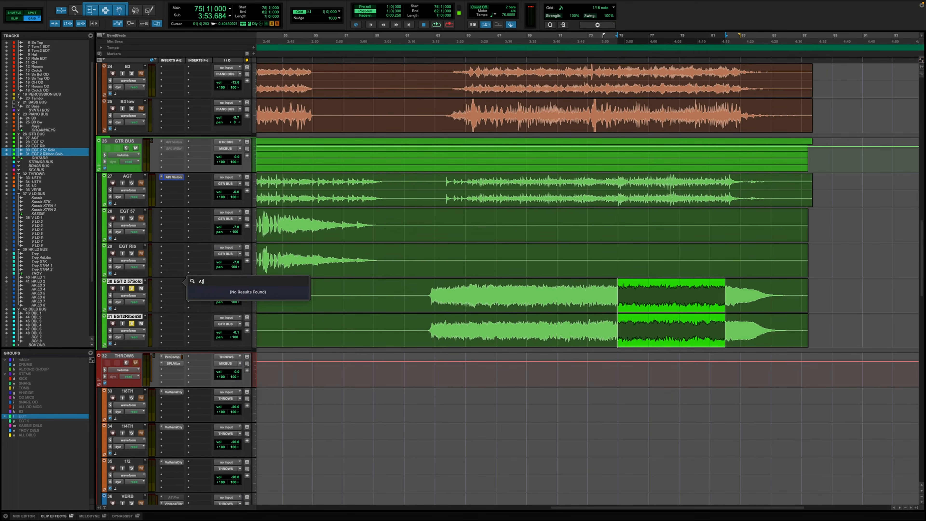
{"action": "type", "text": "PI"}
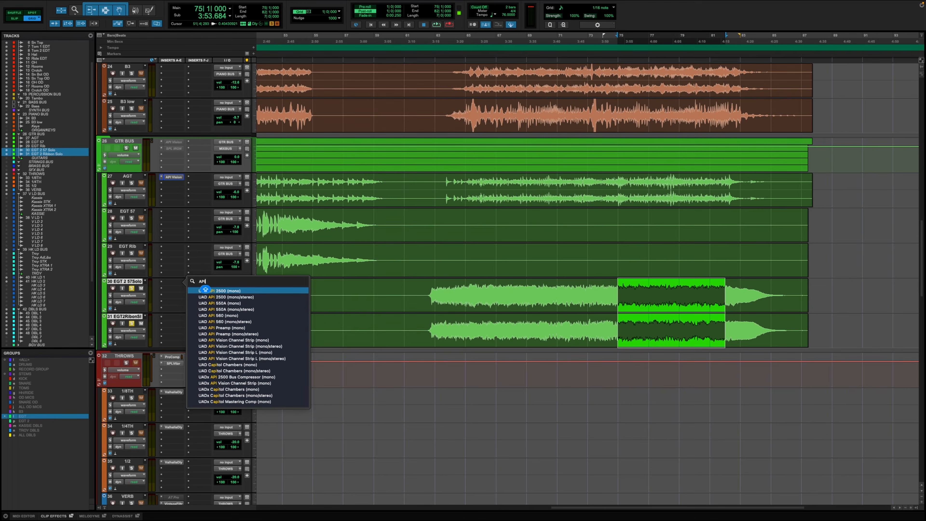
{"action": "key", "text": "Up"}
{"action": "key", "text": "Up"}
{"action": "key", "text": "Up"}
{"action": "key", "text": "Up"}
{"action": "key", "text": "Up"}
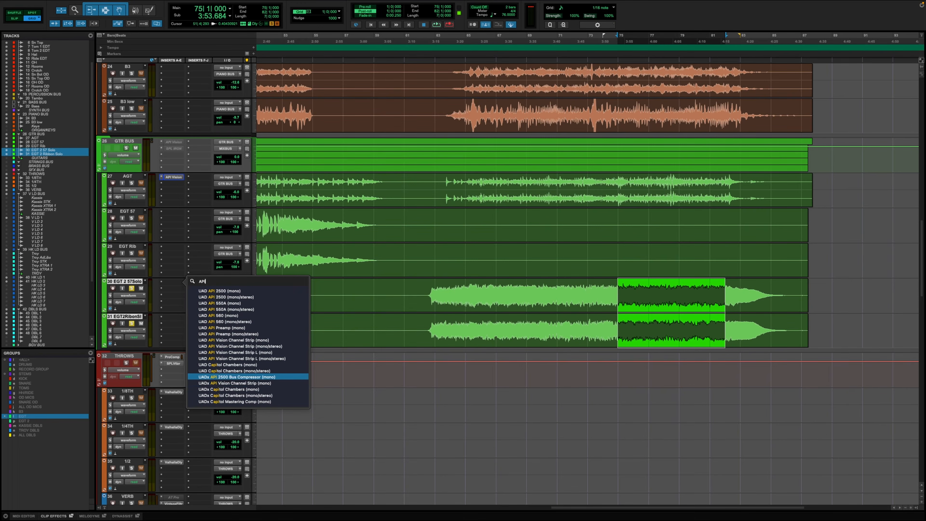
{"action": "key", "text": "Down"}
{"action": "key", "text": "Down"}
{"action": "key", "text": "Up"}
{"action": "key", "text": "Return"}
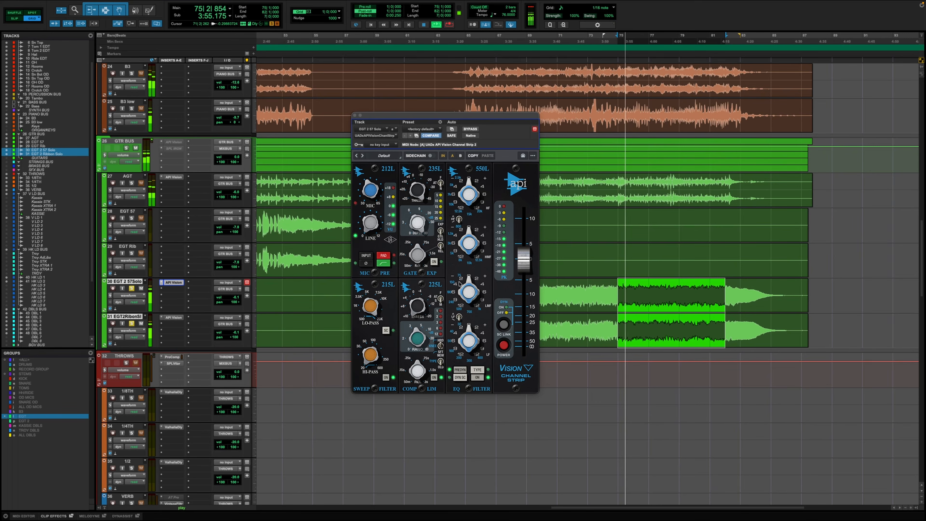
Compare the polarity switch on the EGT 2 57 track's channel strip during playback, stop, and close the plug-in window
{"action": "left_click", "coordinate": [369, 264]}
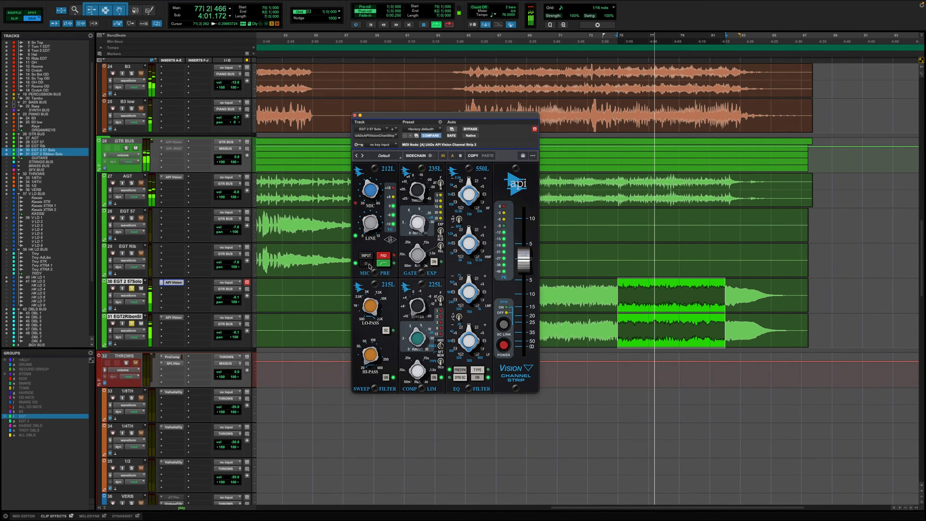
{"action": "left_click", "coordinate": [369, 264]}
{"action": "left_click", "coordinate": [369, 264]}
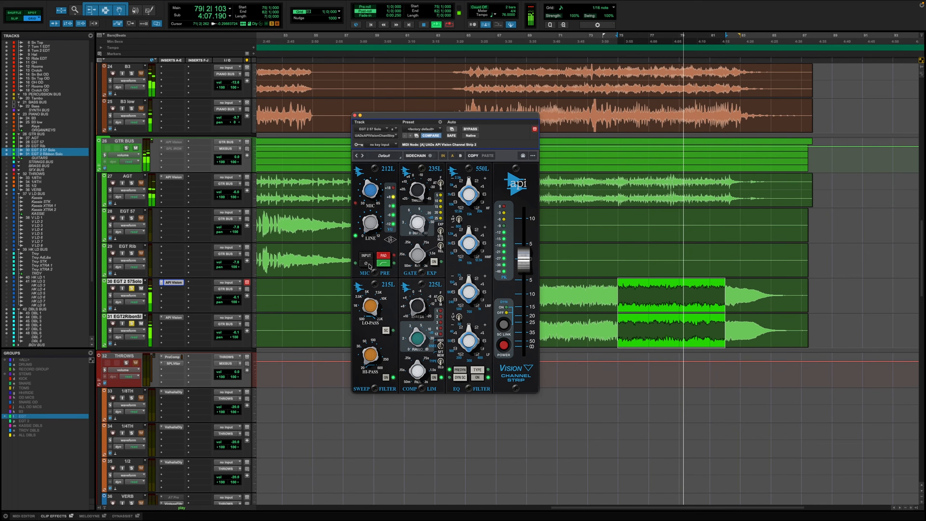
{"action": "key", "text": "space"}
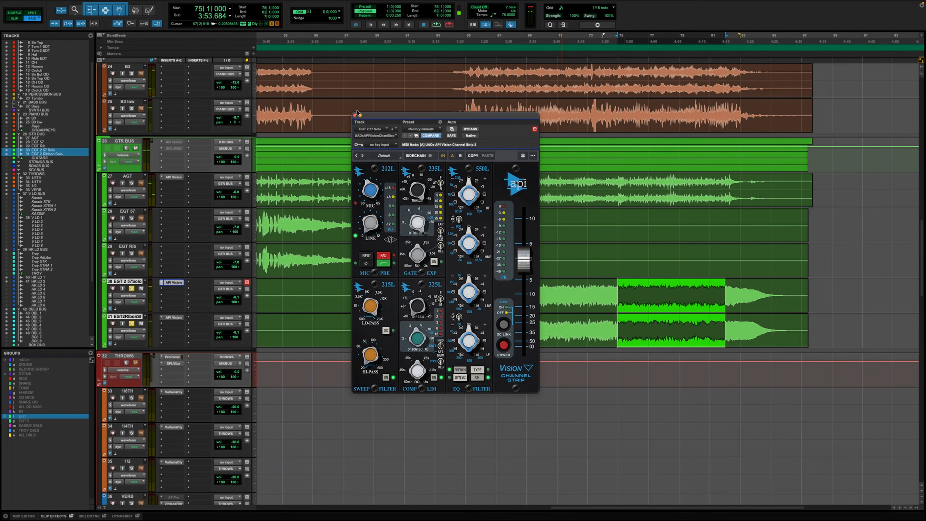
{"action": "left_click", "coordinate": [356, 115]}
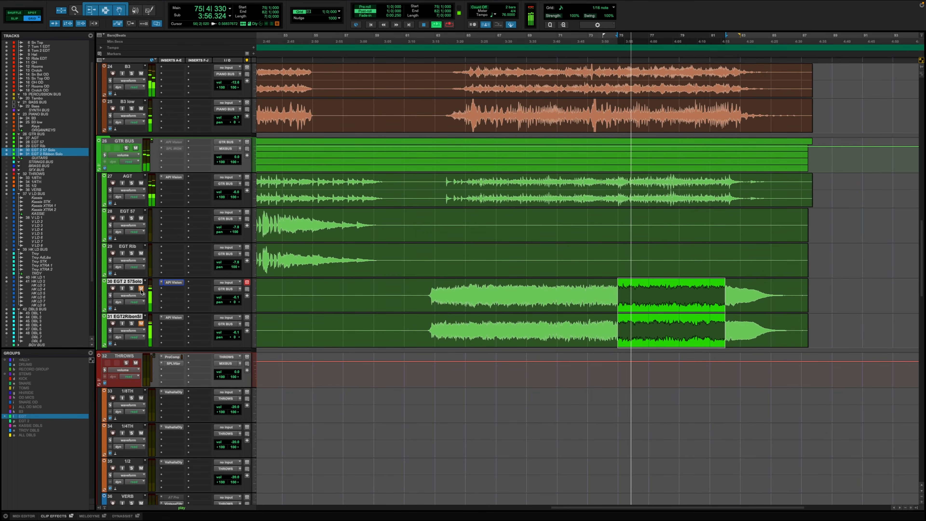
Open the EGT 2 57 track's output window, pan it partly right and set its volume to -2.7 dB
{"action": "left_click", "coordinate": [239, 288]}
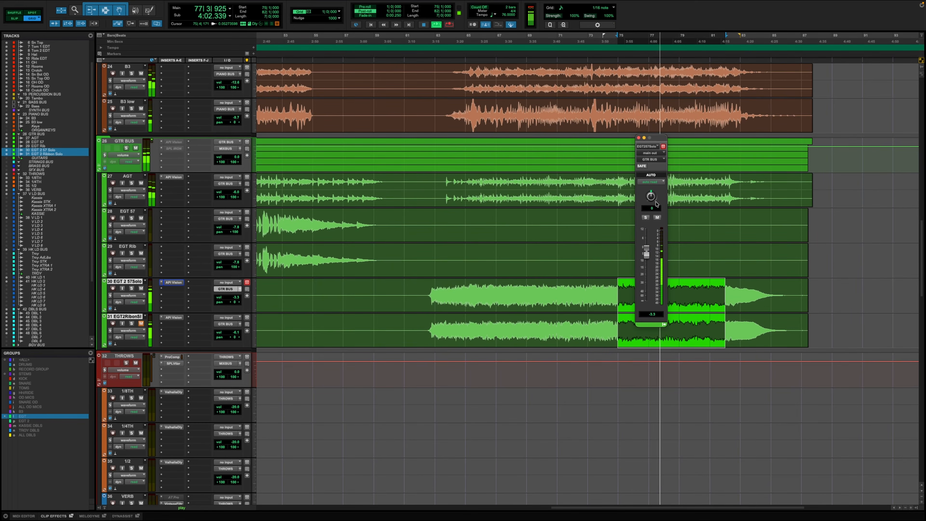
{"action": "left_click_drag", "start_coordinate": [654, 195], "coordinate": [654, 197]}
{"action": "left_click_drag", "start_coordinate": [645, 255], "coordinate": [646, 254]}
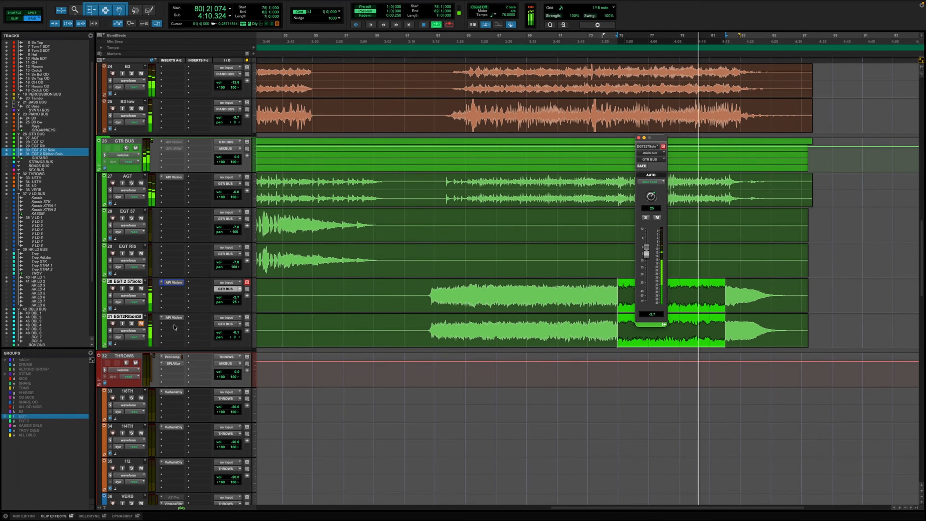
Unmute the EGT 2 ribbon track, pan it partly right like the 57 track, and lower its volume to about -8 dB
{"action": "left_click", "coordinate": [141, 324]}
{"action": "left_click", "coordinate": [240, 325]}
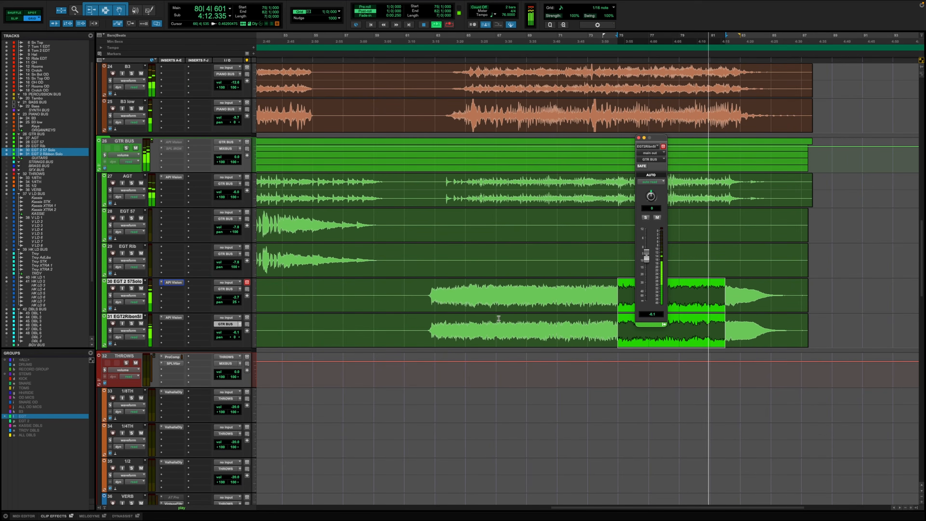
{"action": "left_click_drag", "start_coordinate": [236, 336], "coordinate": [252, 342]}
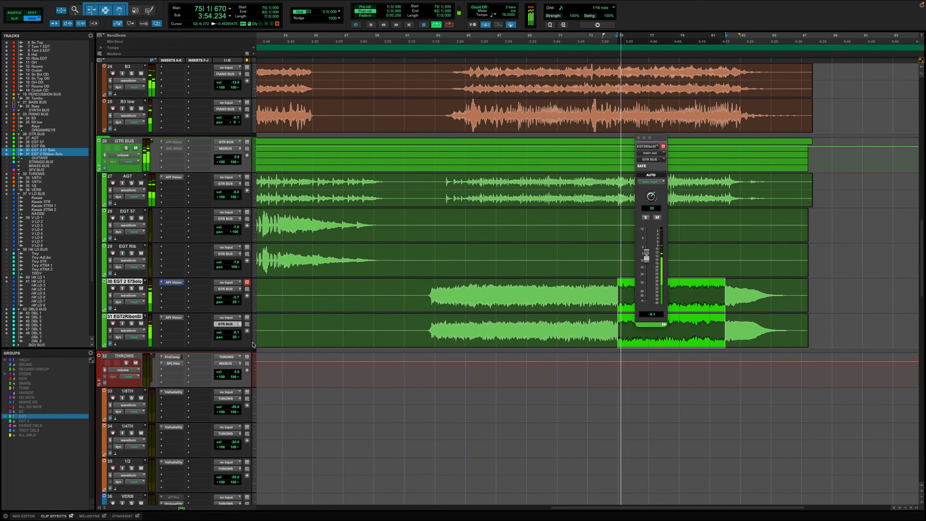
{"action": "left_click_drag", "start_coordinate": [646, 256], "coordinate": [648, 305]}
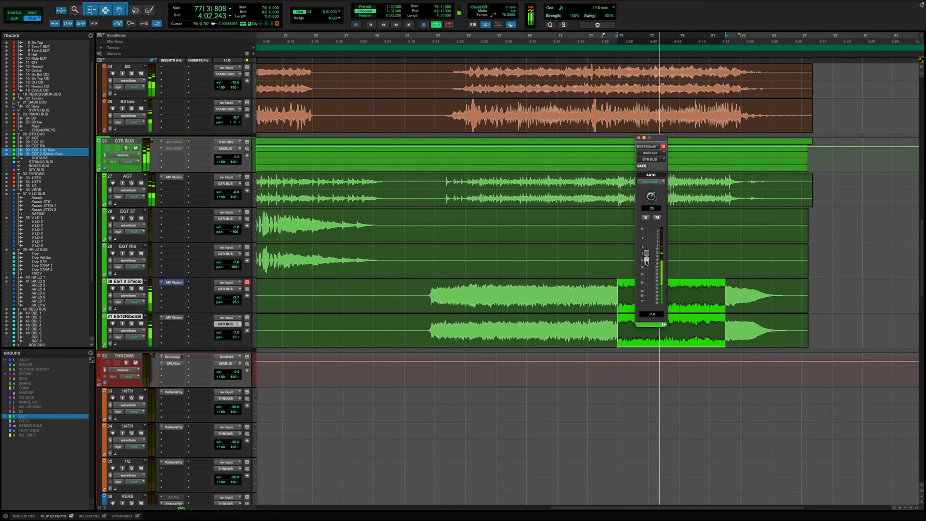
Solo both EGT 2 tracks and compare the ribbon channel strip's polarity and volume against the 57 track during playback
{"action": "left_click", "coordinate": [132, 288]}
{"action": "left_click", "coordinate": [172, 283]}
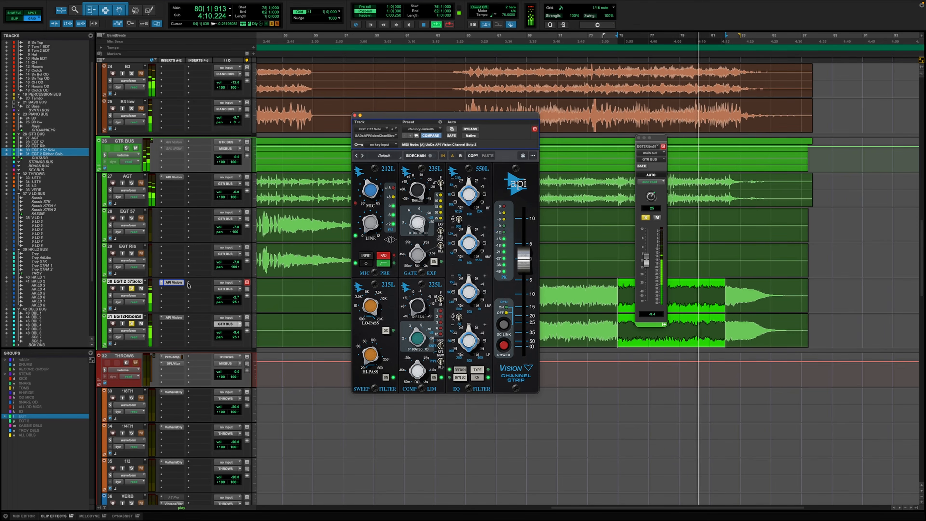
{"action": "left_click", "coordinate": [172, 318]}
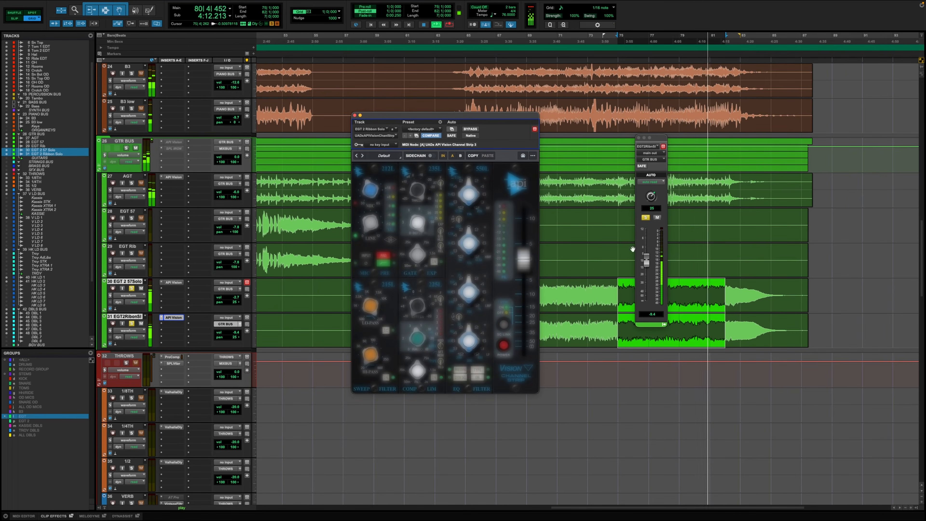
{"action": "left_click_drag", "start_coordinate": [645, 260], "coordinate": [645, 255]}
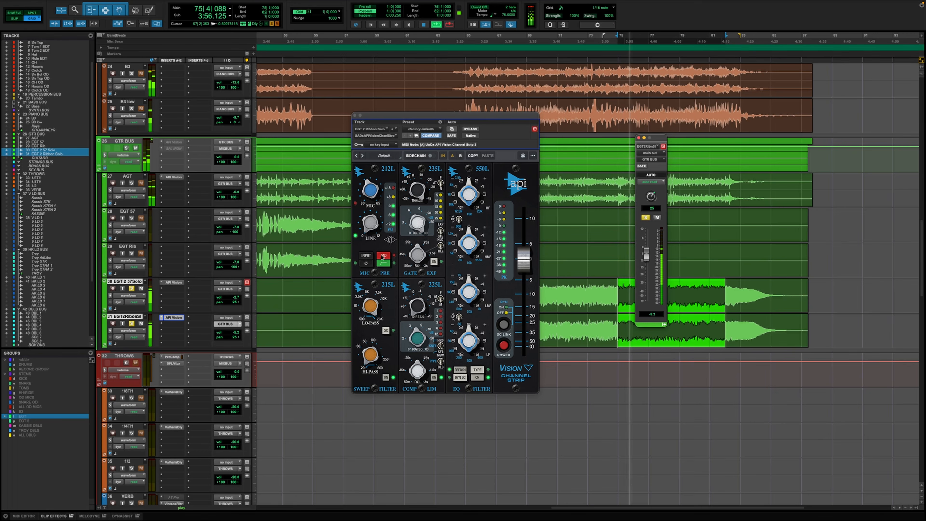
{"action": "left_click", "coordinate": [367, 263]}
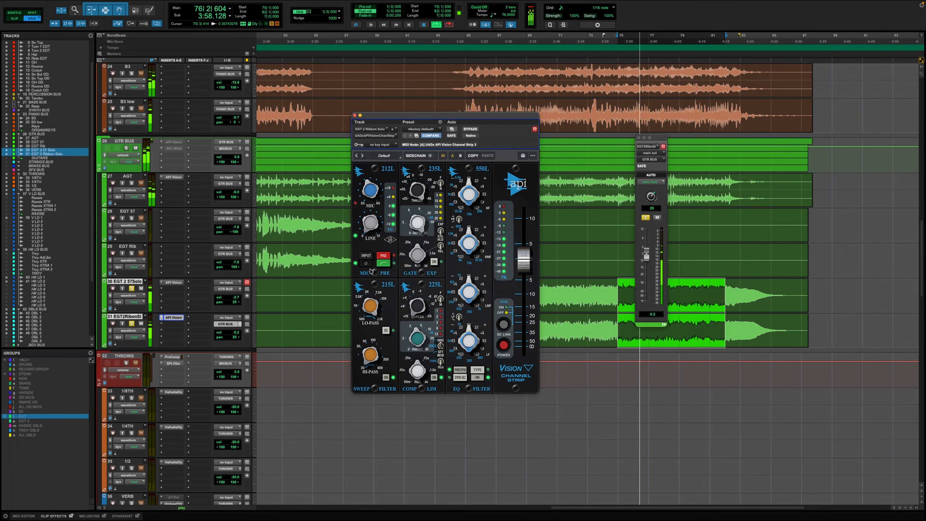
{"action": "left_click", "coordinate": [174, 280]}
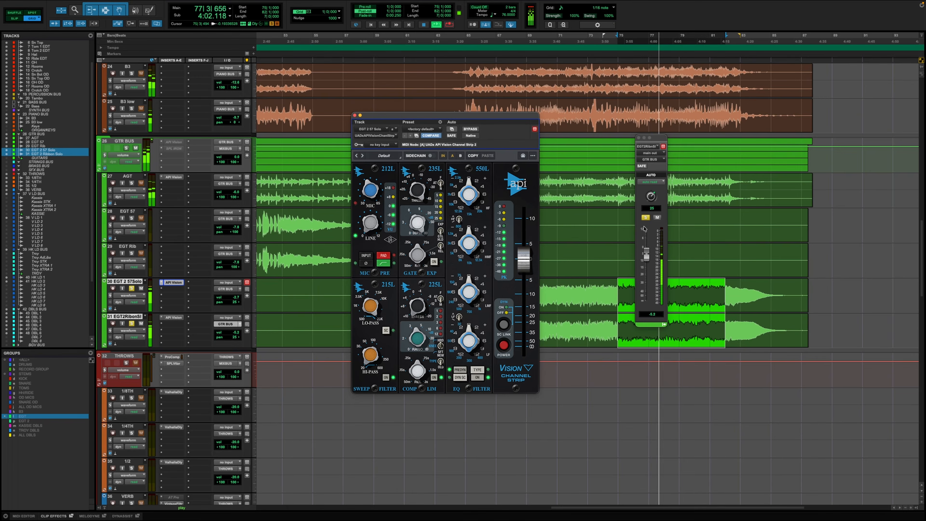
{"action": "left_click_drag", "start_coordinate": [647, 258], "coordinate": [647, 261]}
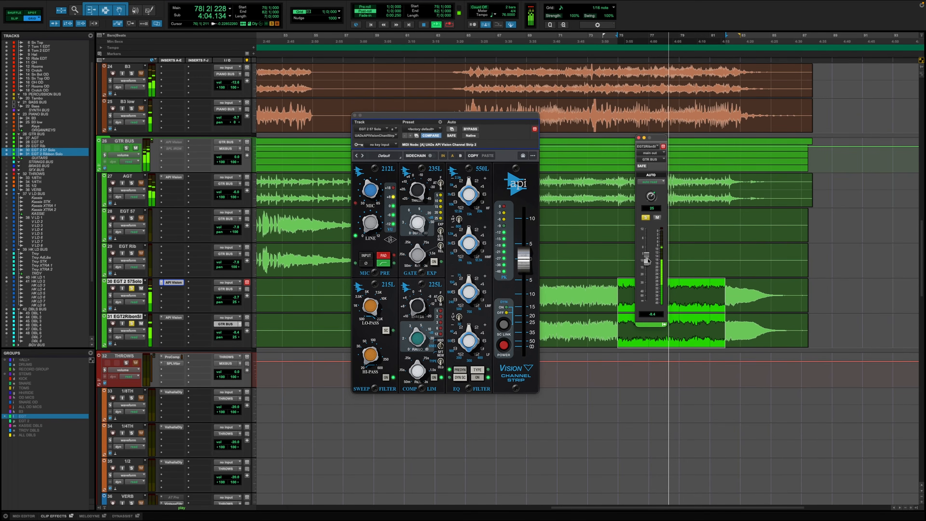
Audition the EGT 2 ribbon track alone, adjust its channel strip's compression and EQ, and solo the 57 track again
{"action": "left_click", "coordinate": [132, 288]}
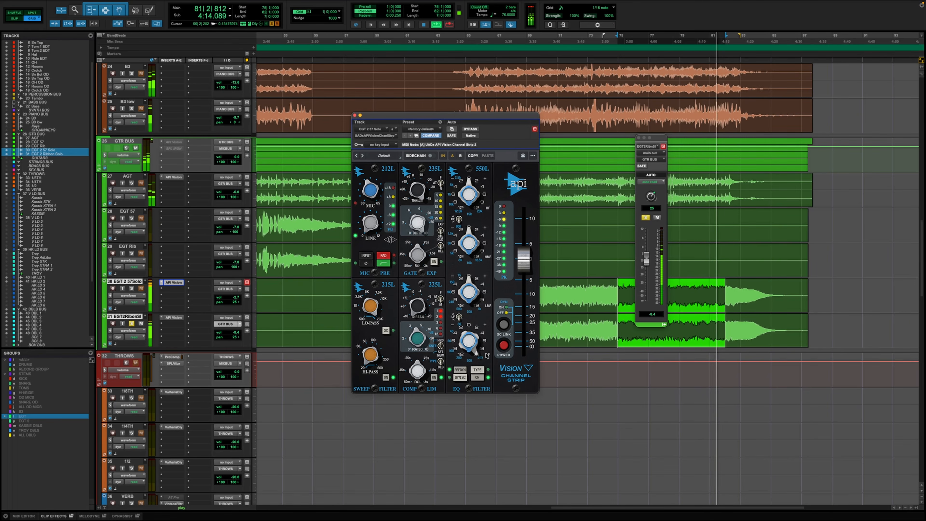
{"action": "left_click", "coordinate": [178, 317]}
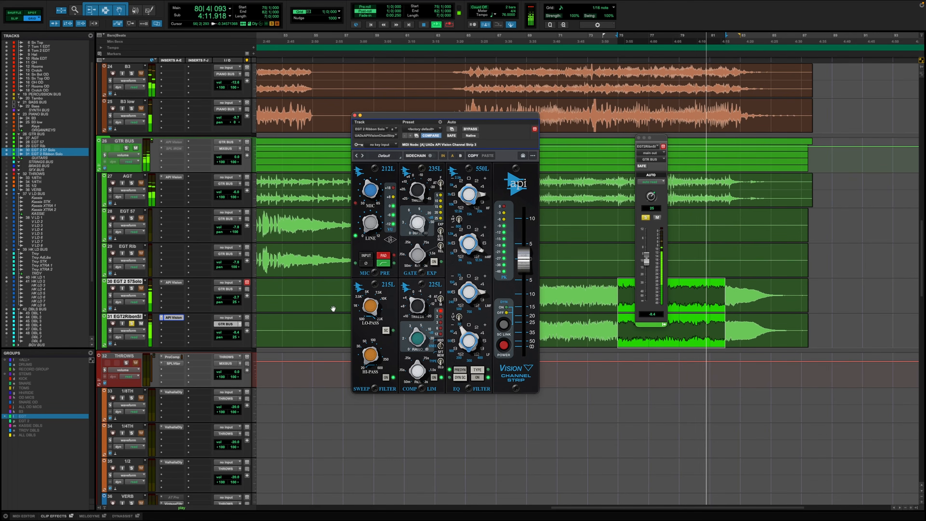
{"action": "left_click", "coordinate": [132, 288]}
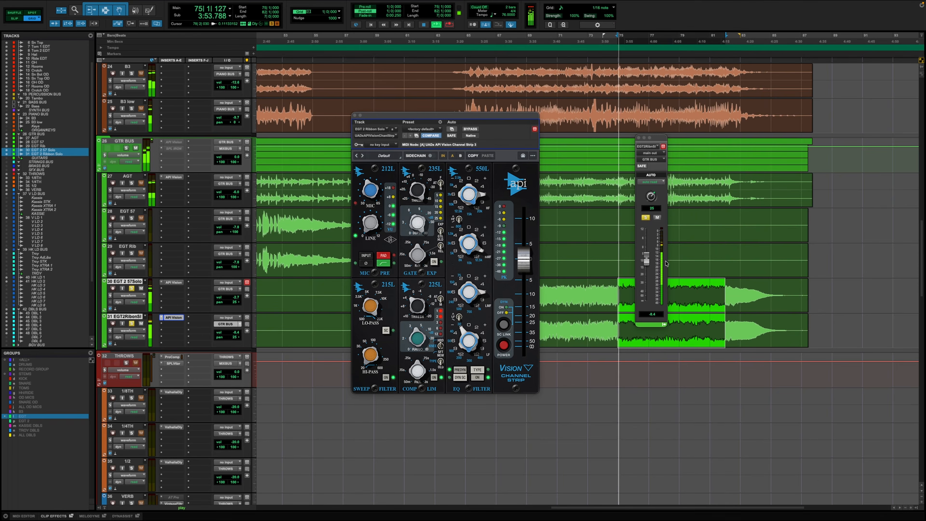
Balance the EGT 2 57 and ribbon tracks at about -5.4 dB and -5.7 dB, clear their solos and close the channel strip
{"action": "left_click_drag", "start_coordinate": [646, 264], "coordinate": [646, 257]}
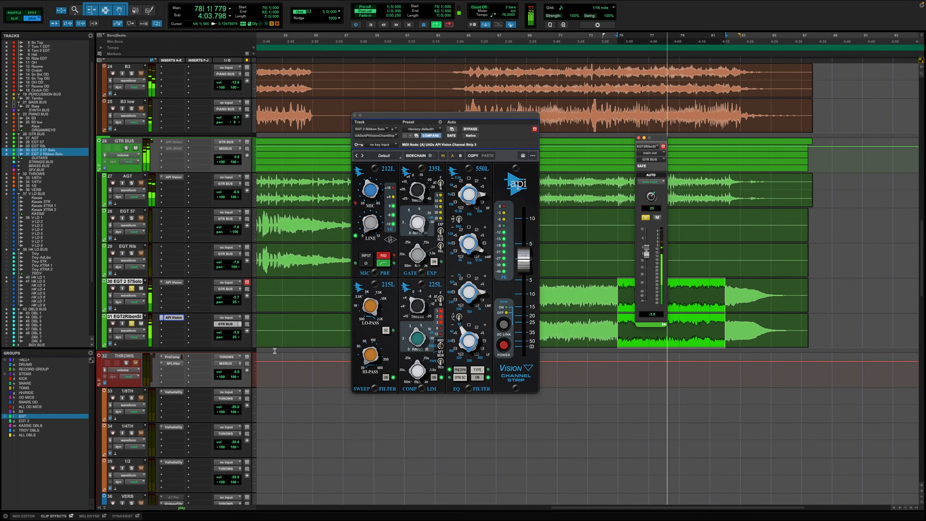
{"action": "left_click_drag", "start_coordinate": [646, 254], "coordinate": [647, 259]}
{"action": "key", "text": "shift+s"}
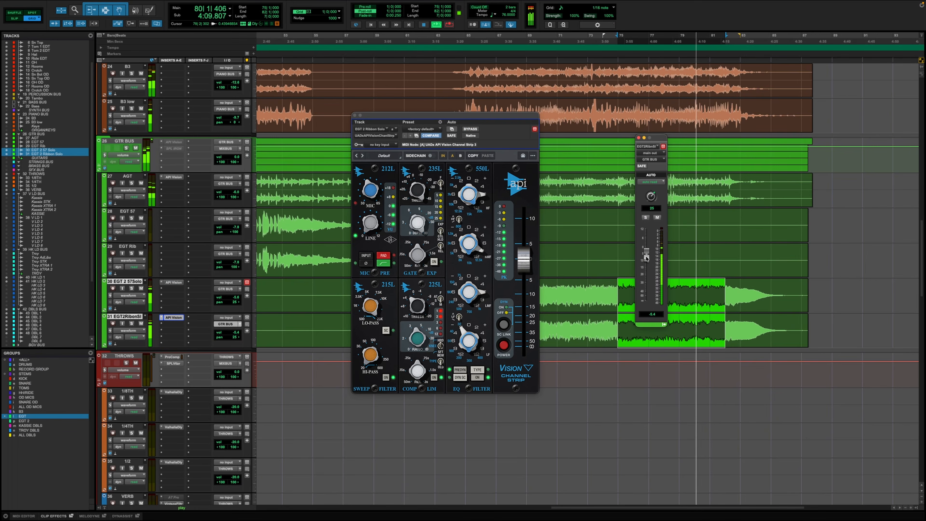
{"action": "left_click", "coordinate": [354, 115]}
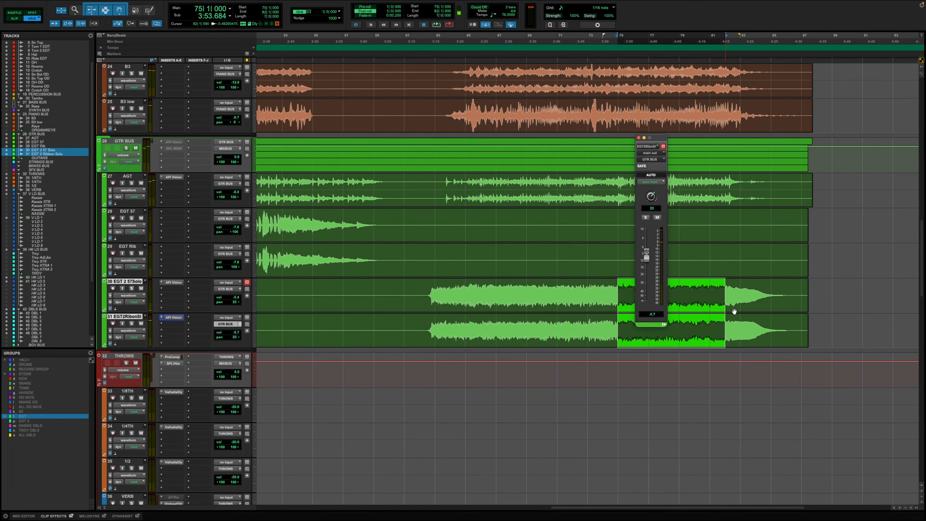
Close the EGT 2 ribbon track's output window and play the selected passage with the full mix
{"action": "scroll", "coordinate": [734, 311], "scroll_direction": "down", "scroll_amount": 10}
{"action": "scroll", "coordinate": [734, 311], "scroll_direction": "up", "scroll_amount": 11}
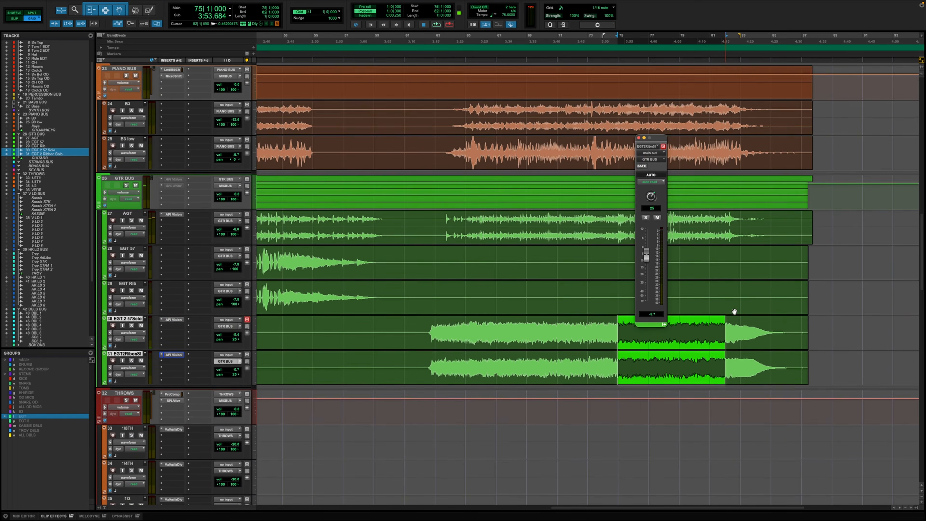
{"action": "scroll", "coordinate": [734, 311], "scroll_direction": "up", "scroll_amount": 3}
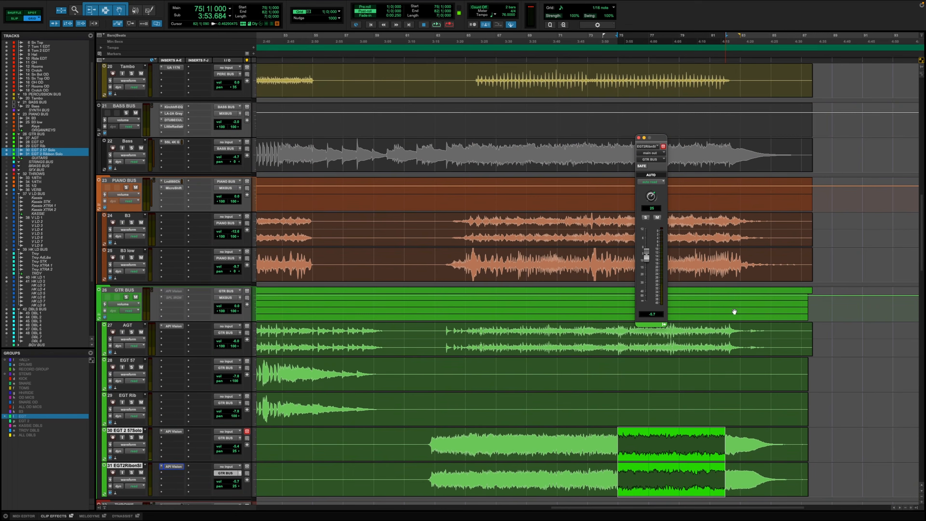
{"action": "left_click", "coordinate": [638, 137]}
{"action": "key", "text": "space"}
{"action": "scroll", "coordinate": [379, 321], "scroll_direction": "down", "scroll_amount": 10}
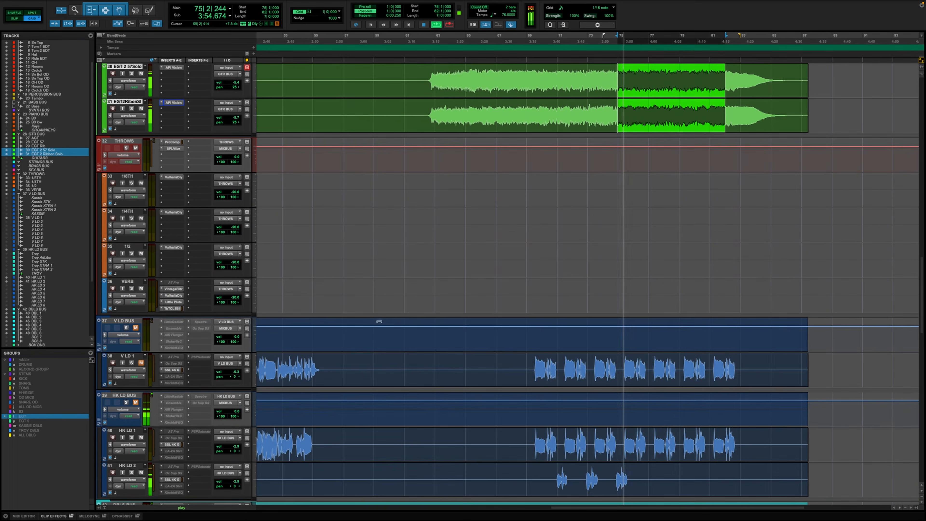
{"action": "scroll", "coordinate": [533, 292], "scroll_direction": "up", "scroll_amount": 6}
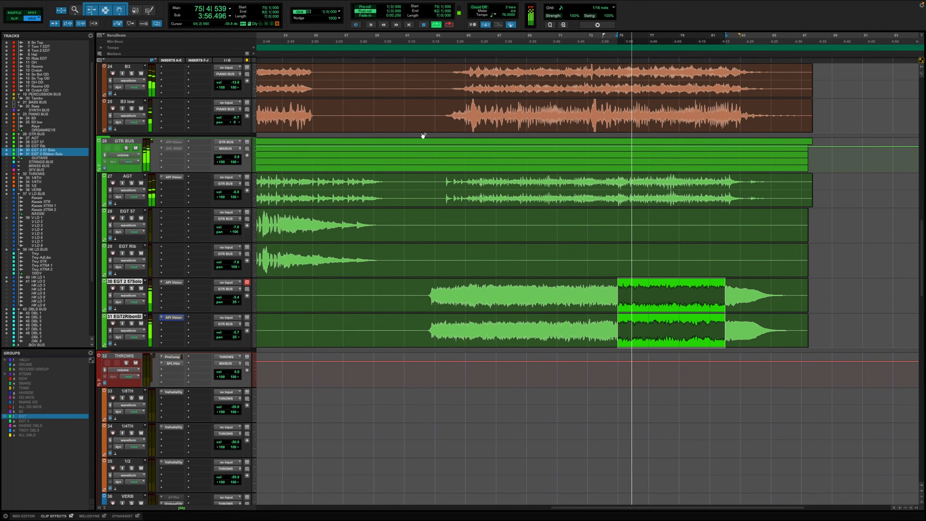
Solo the GTR BUS, activate its SPL IRON compressor, compare it with bypass during playback, and leave it engaged with its window closed
{"action": "left_click", "coordinate": [126, 148]}
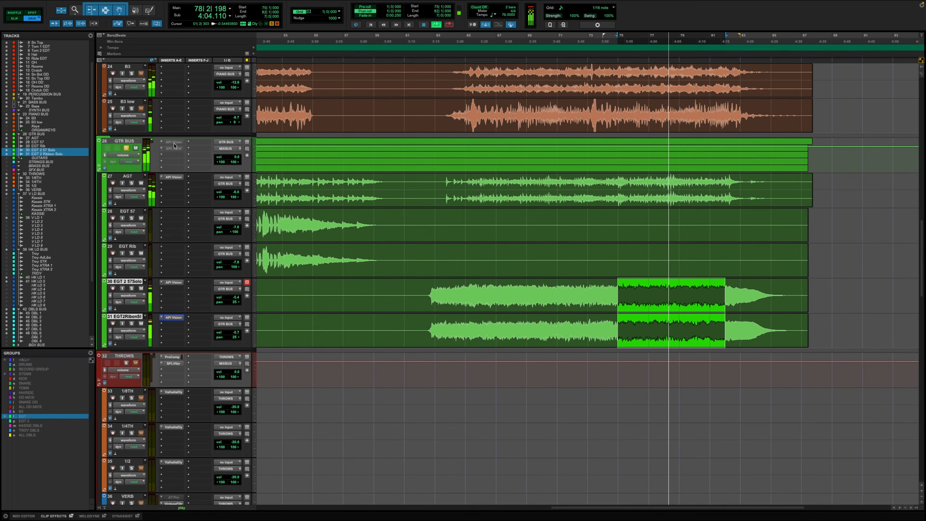
{"action": "left_click", "coordinate": [172, 147]}
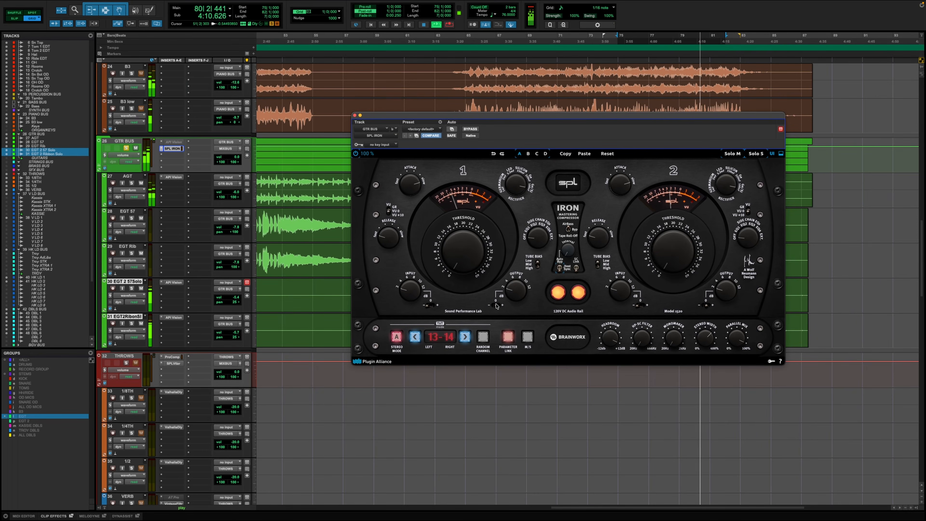
{"action": "left_click", "coordinate": [474, 130]}
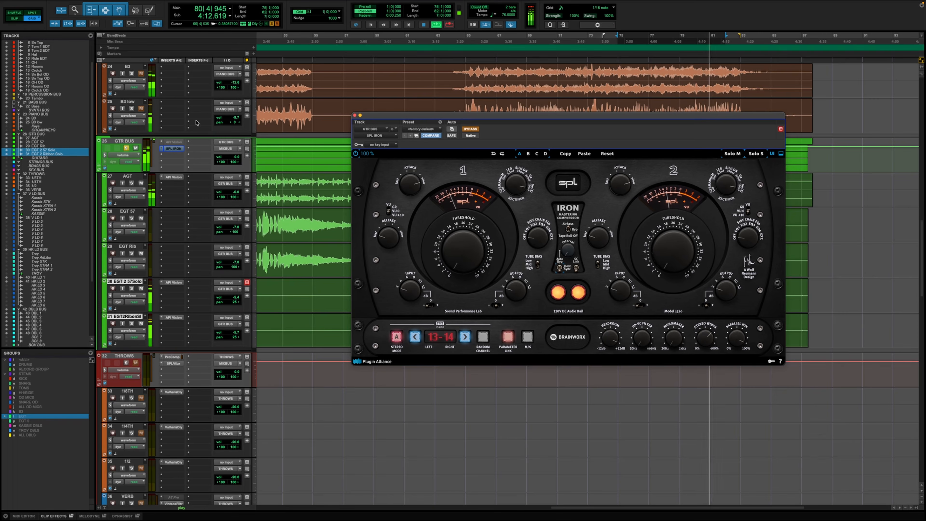
{"action": "key", "text": "space"}
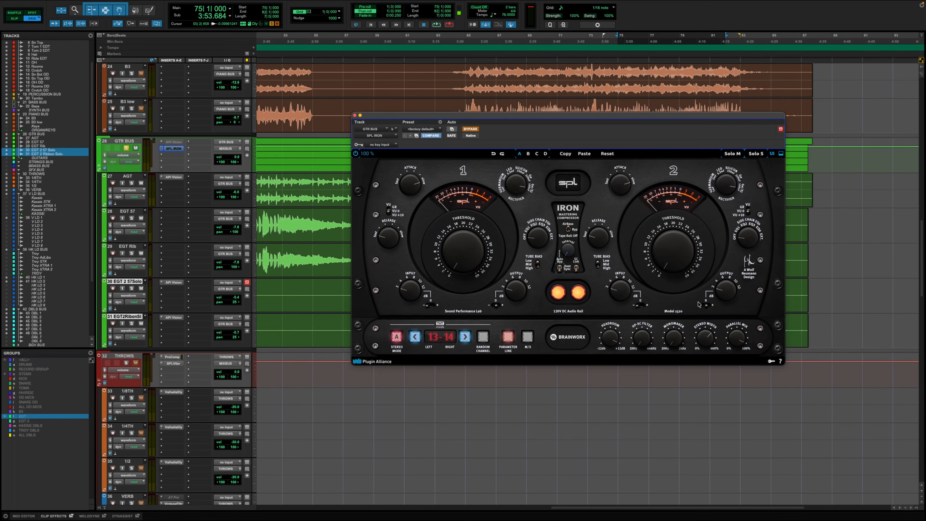
{"action": "key", "text": "space"}
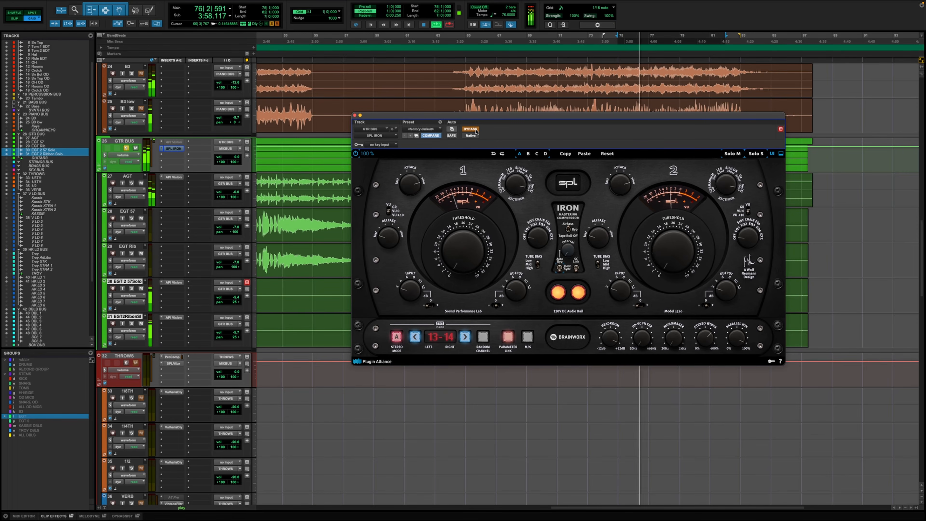
{"action": "left_click", "coordinate": [470, 129]}
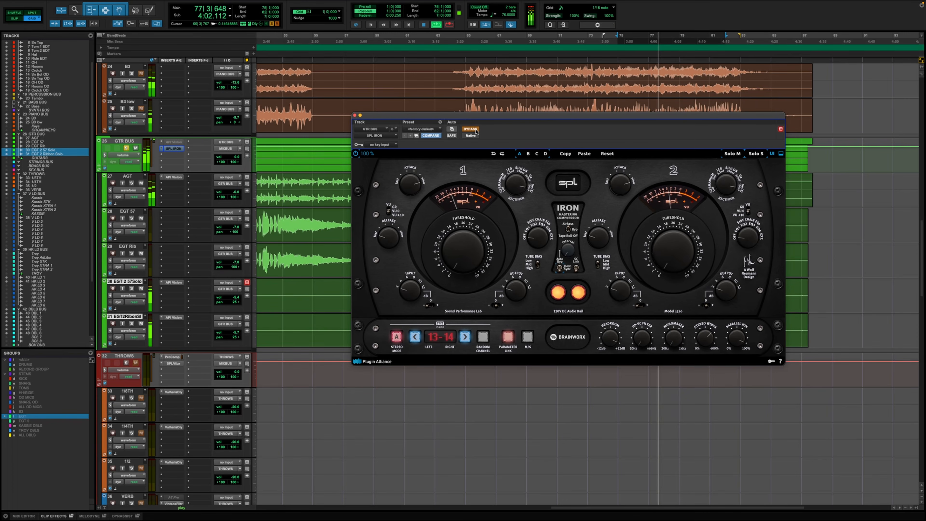
{"action": "left_click", "coordinate": [475, 130]}
{"action": "left_click", "coordinate": [475, 130]}
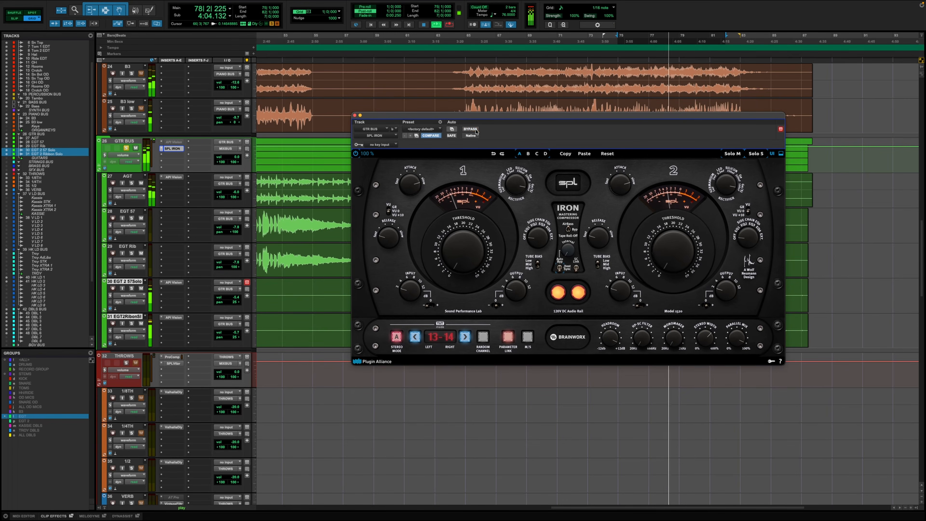
{"action": "left_click", "coordinate": [355, 116]}
Lower the EGT 2 57 track to -7.0 dB and the ribbon track to -7.3 dB, and close the output window
{"action": "left_click", "coordinate": [240, 289]}
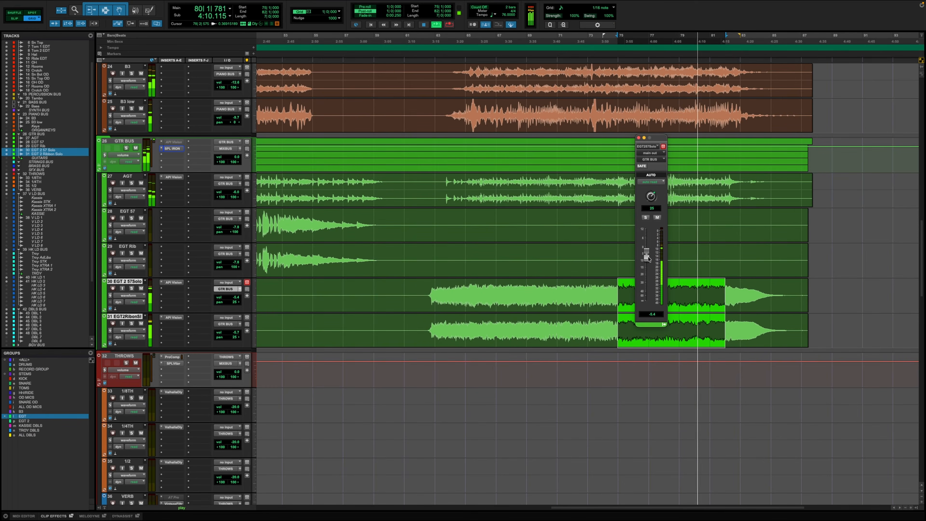
{"action": "left_click_drag", "start_coordinate": [647, 255], "coordinate": [647, 260]}
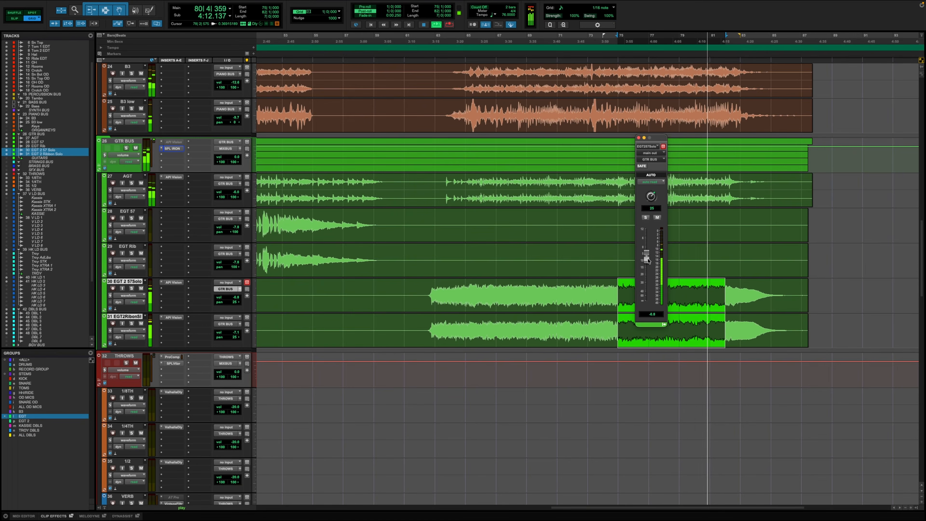
{"action": "left_click", "coordinate": [638, 137]}
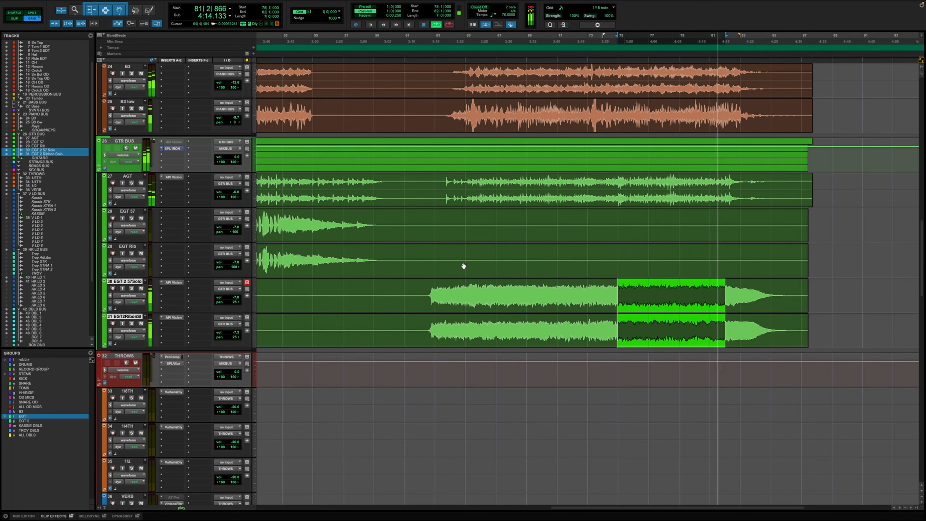
Lower the AGT track's volume to about -11.3 dB while the mix plays
{"action": "scroll", "coordinate": [463, 265], "scroll_direction": "down", "scroll_amount": 2}
{"action": "scroll", "coordinate": [464, 266], "scroll_direction": "up", "scroll_amount": 15}
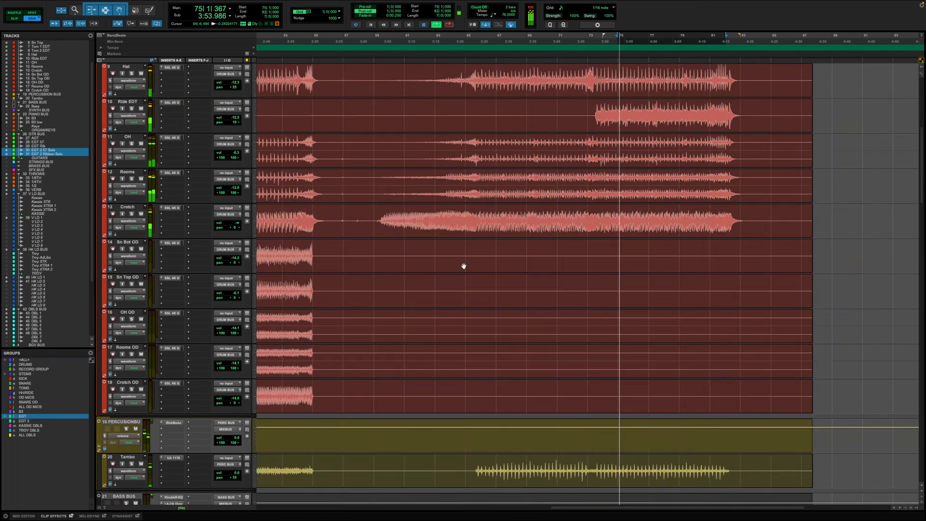
{"action": "scroll", "coordinate": [463, 266], "scroll_direction": "down", "scroll_amount": 13}
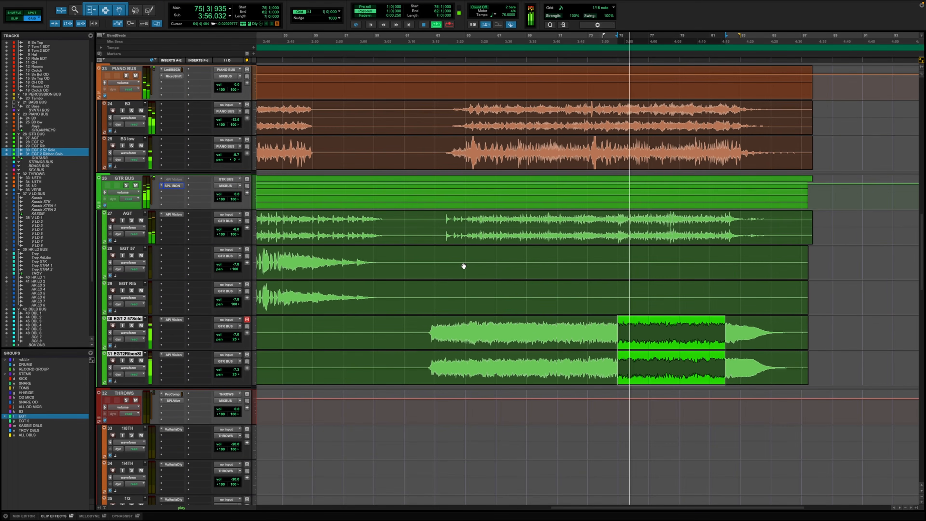
{"action": "left_click_drag", "start_coordinate": [236, 229], "coordinate": [236, 239]}
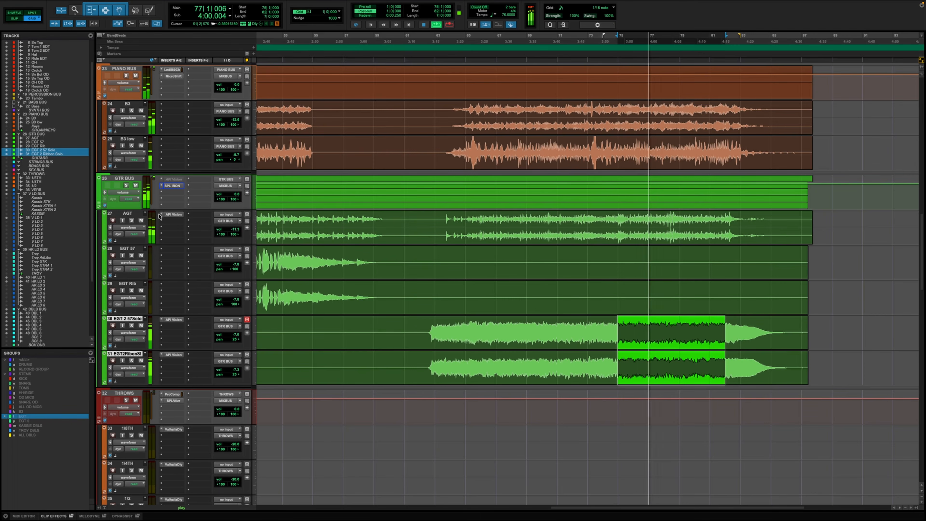
Solo the AGT track, select its passage from bar 75 to about bar 83, and play it with its API Vision channel strip open
{"action": "key", "text": "space"}
{"action": "left_click", "coordinate": [132, 220]}
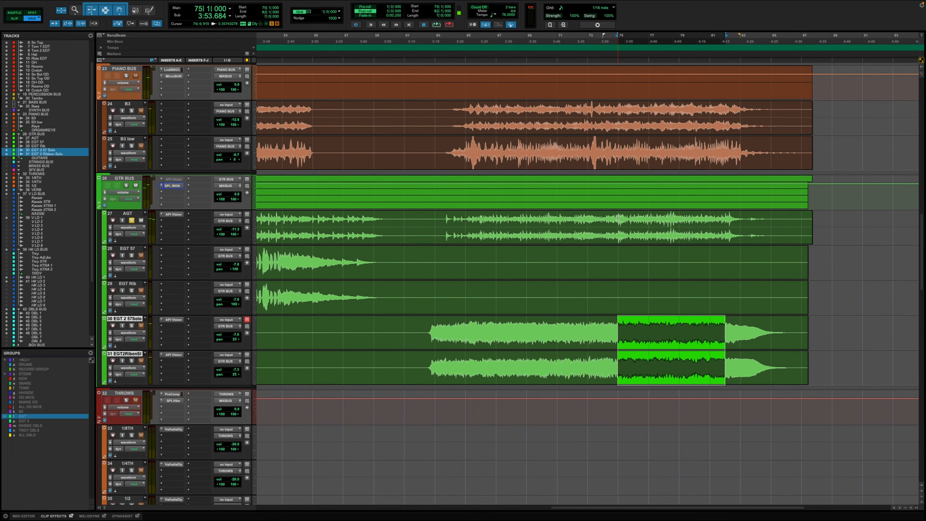
{"action": "left_click_drag", "start_coordinate": [617, 219], "coordinate": [740, 232]}
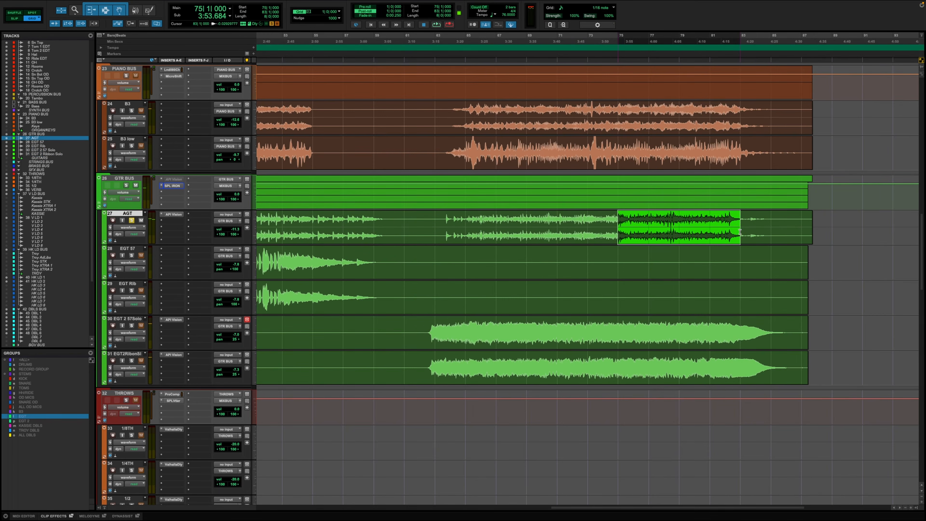
{"action": "left_click", "coordinate": [165, 214]}
{"action": "key", "text": "space"}
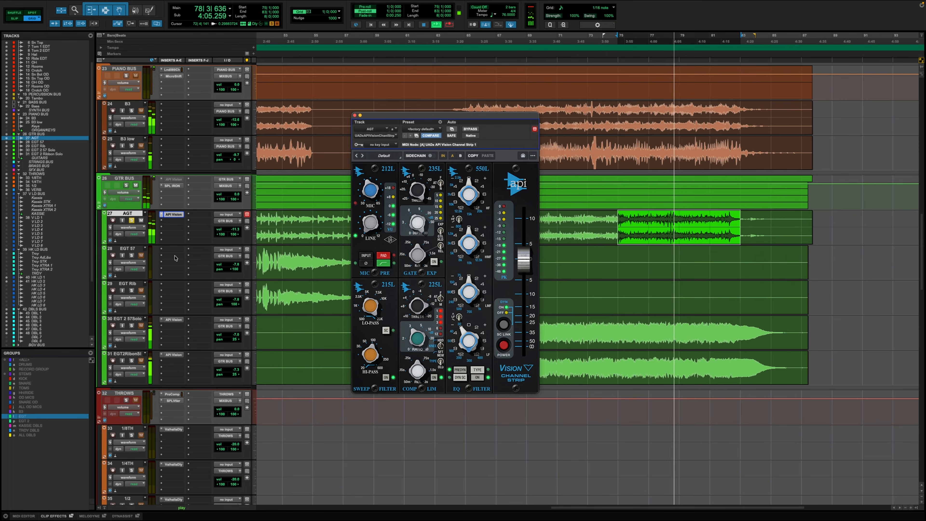
Unsolo the AGT track and raise its volume within the full mix
{"action": "left_click", "coordinate": [132, 220]}
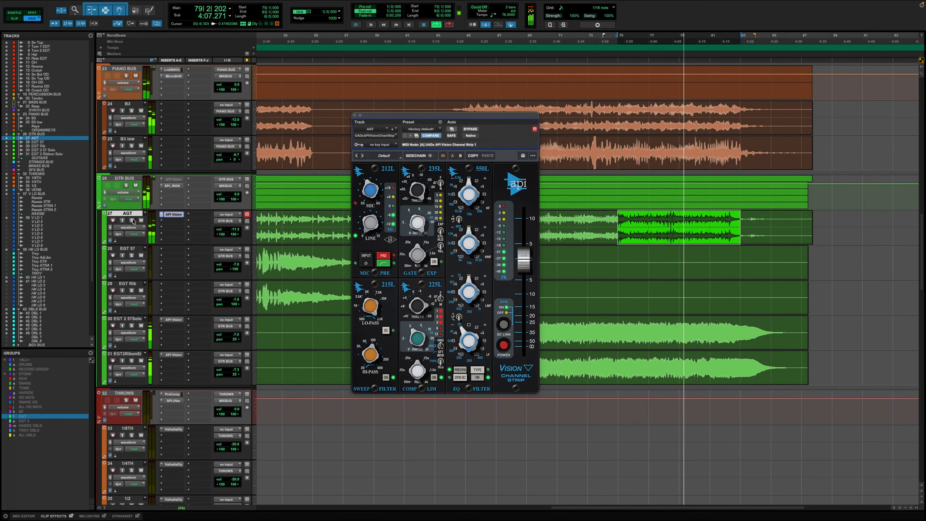
{"action": "left_click", "coordinate": [236, 229]}
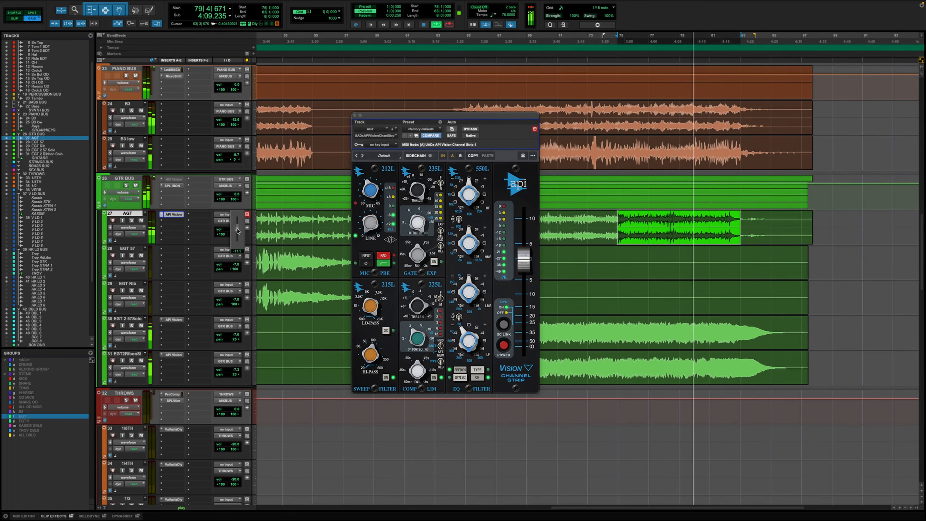
{"action": "left_click_drag", "start_coordinate": [237, 230], "coordinate": [240, 214]}
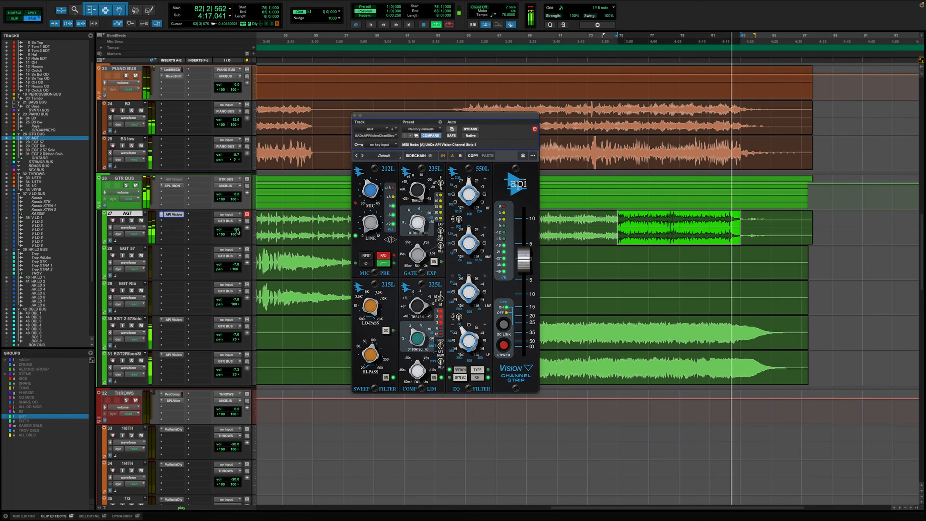
Raise the AGT track's volume slightly while the mix plays, and close its API Vision channel strip
{"action": "key", "text": "space"}
{"action": "key", "text": "space"}
{"action": "mouse_move", "coordinate": [237, 229]}
{"action": "left_mouse_down"}
{"action": "mouse_move", "coordinate": [238, 245]}
{"action": "mouse_move", "coordinate": [238, 226]}
{"action": "left_mouse_up"}
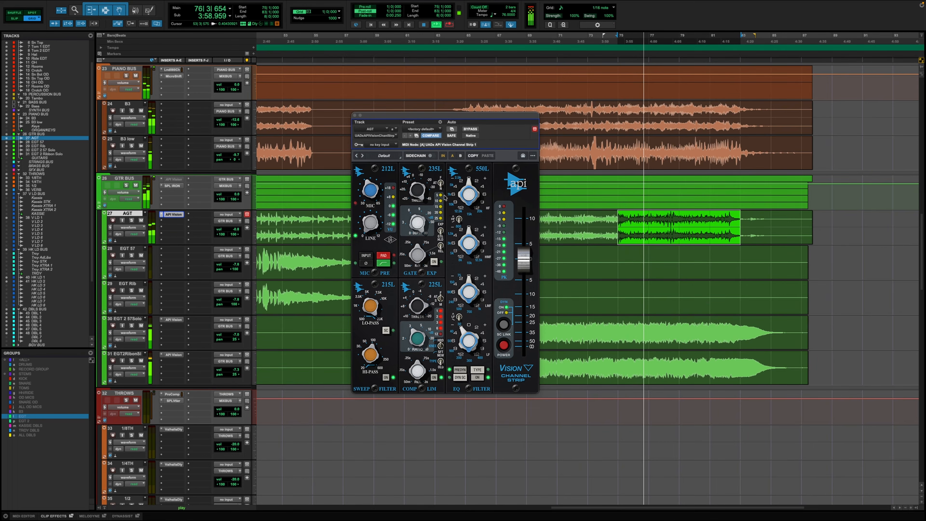
{"action": "left_click", "coordinate": [355, 115]}
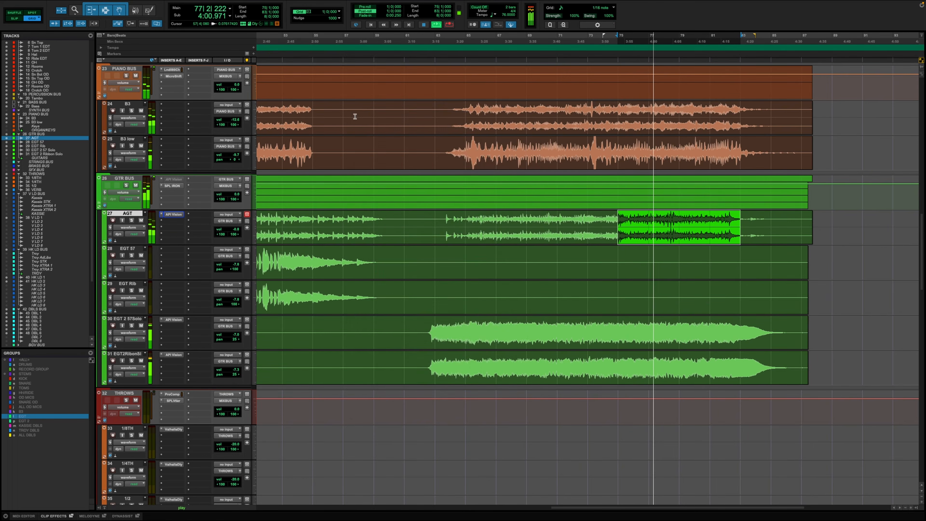
Solo the AGT track, select its passage at bar 78, and play it with the API Vision channel strip open
{"action": "left_click", "coordinate": [131, 221]}
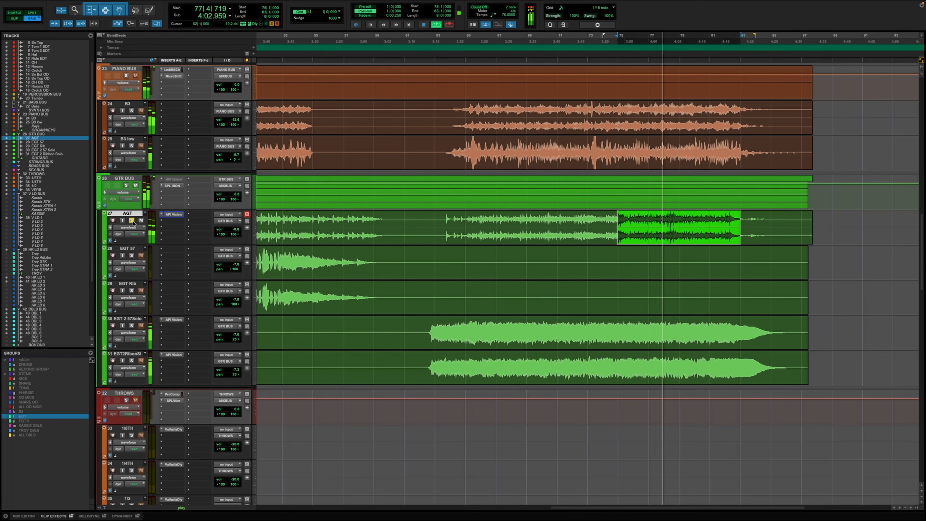
{"action": "key", "text": "space"}
{"action": "left_click", "coordinate": [173, 214]}
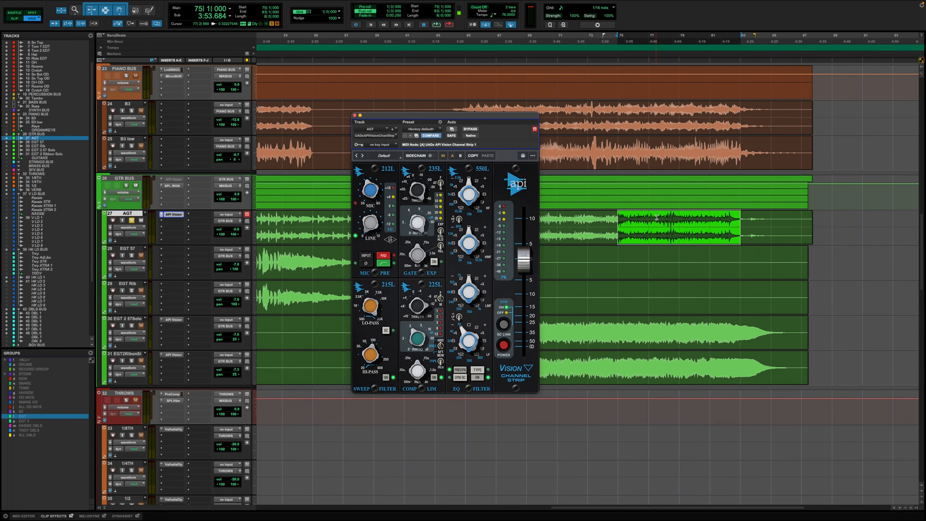
{"action": "mouse_move", "coordinate": [663, 222]}
{"action": "left_mouse_down"}
{"action": "mouse_move", "coordinate": [696, 228]}
{"action": "mouse_move", "coordinate": [679, 229]}
{"action": "left_mouse_up"}
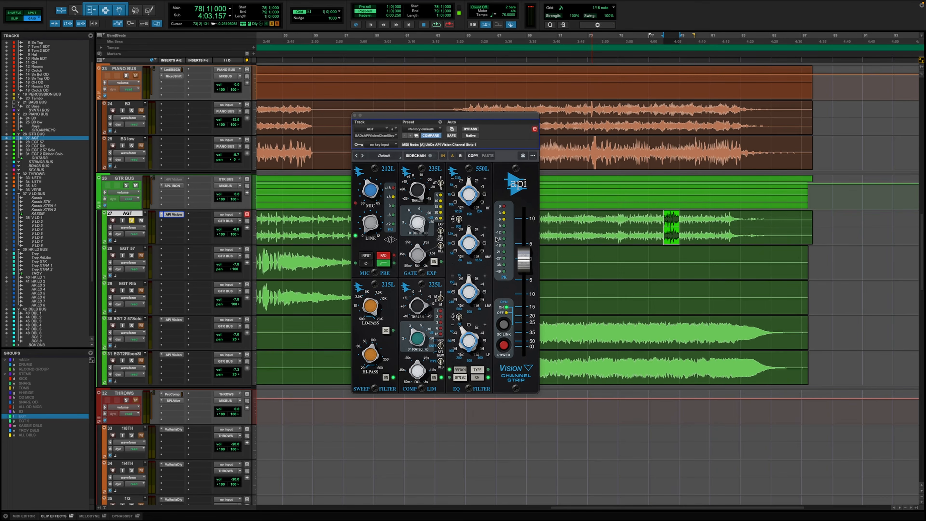
{"action": "key", "text": "space"}
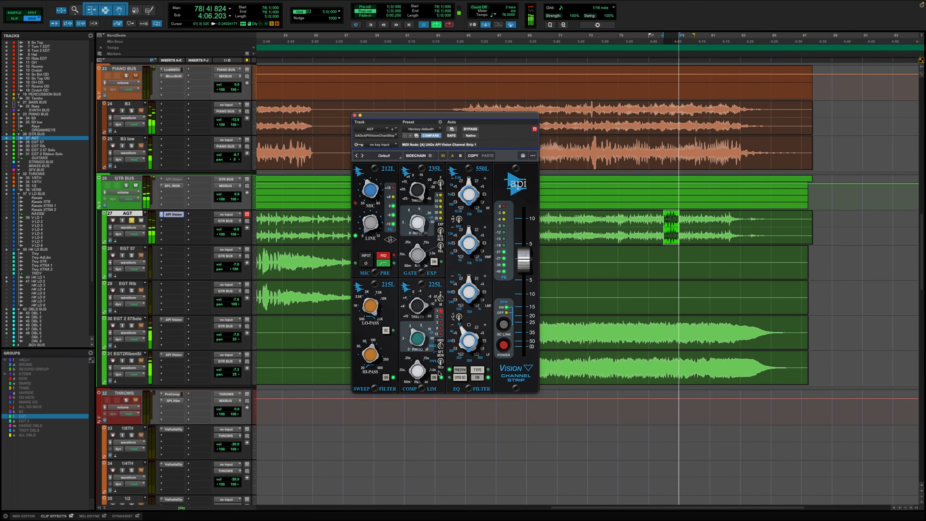
{"action": "key", "text": "space"}
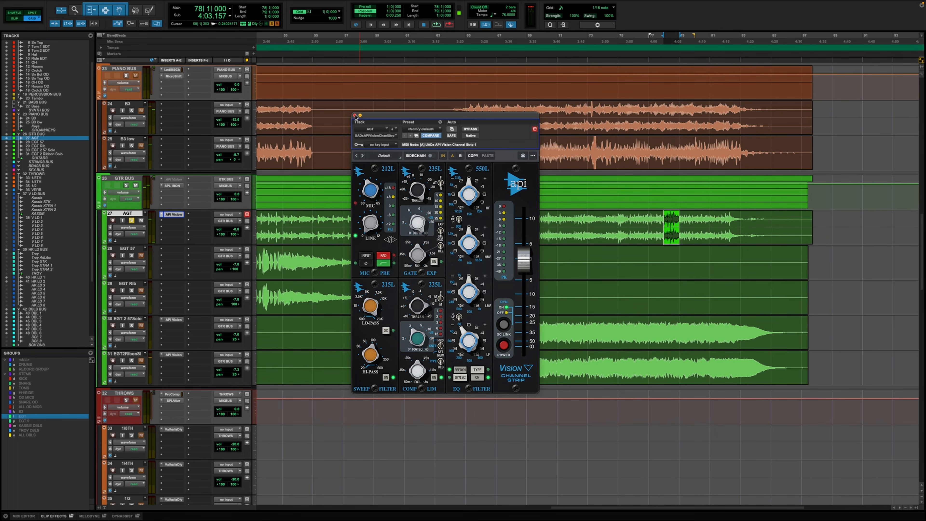
{"action": "left_click", "coordinate": [355, 115]}
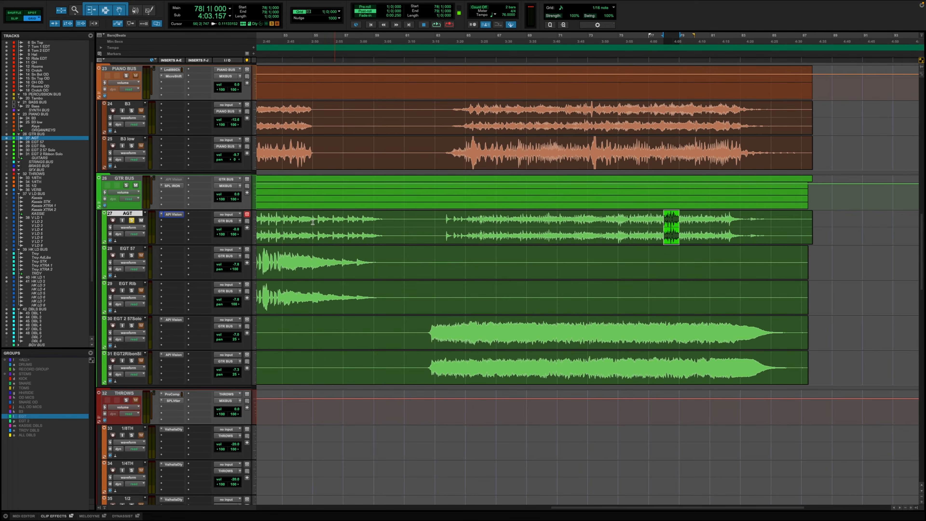
Unsolo the AGT track and play the mix from bar 67, checking its API Vision channel strip
{"action": "left_click", "coordinate": [497, 214]}
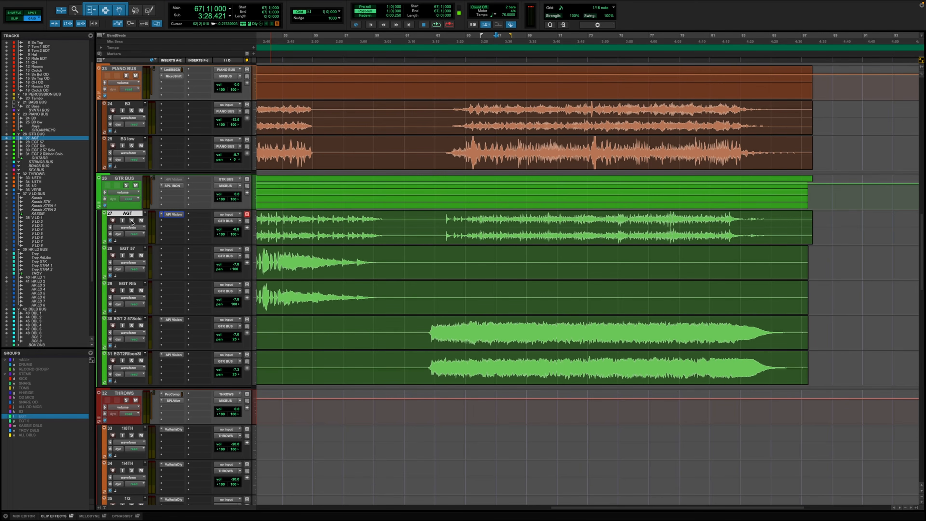
{"action": "key", "text": "space"}
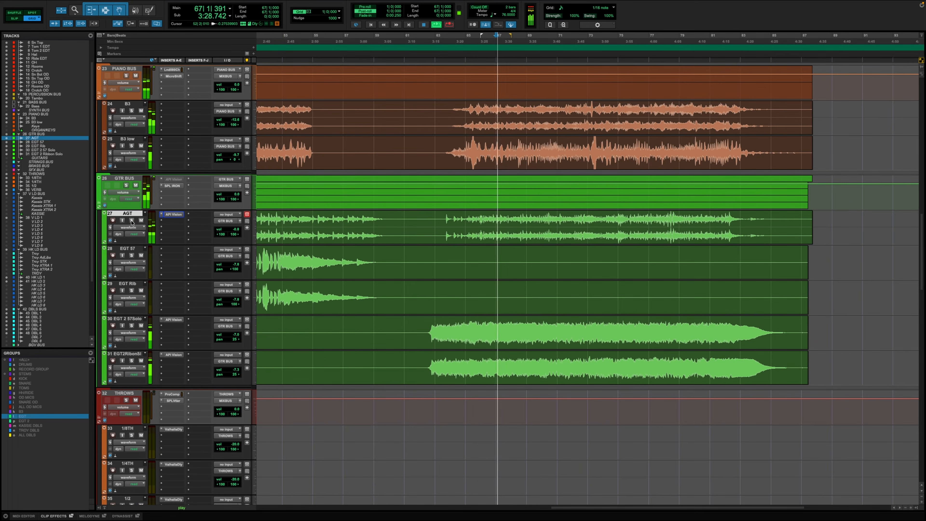
{"action": "left_click", "coordinate": [173, 214]}
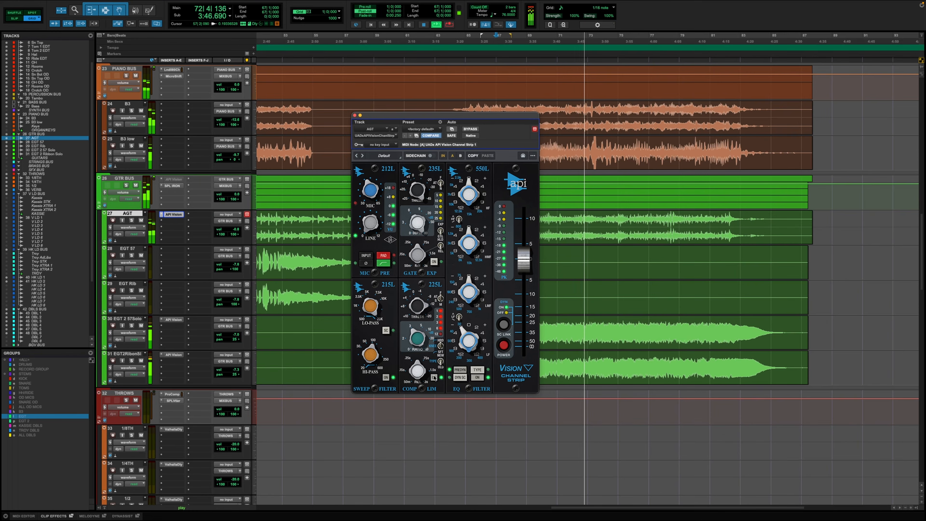
{"action": "key", "text": "space"}
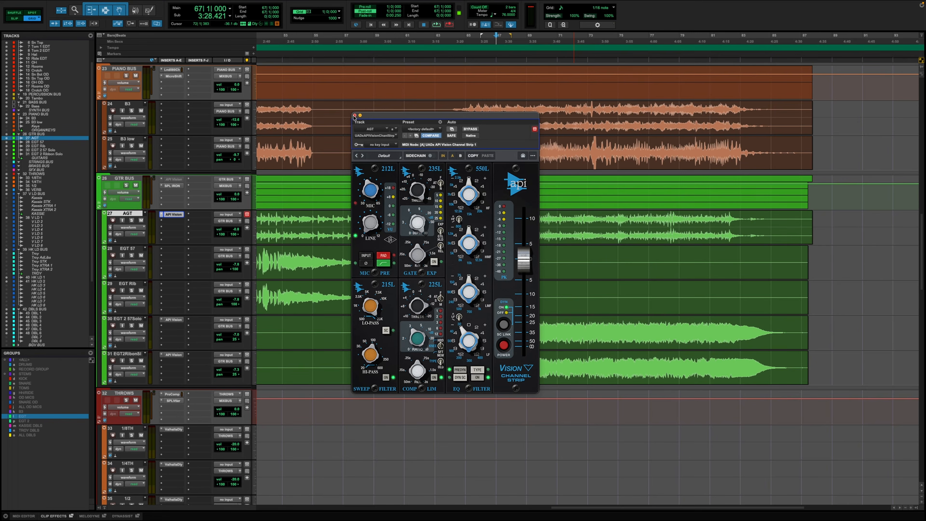
{"action": "left_click", "coordinate": [354, 115]}
Select the lead vocal passage from bar 70 to about bar 83 across the V LD 1 and HK LD tracks, and play it
{"action": "key", "text": "space"}
{"action": "scroll", "coordinate": [650, 254], "scroll_direction": "down", "scroll_amount": 3}
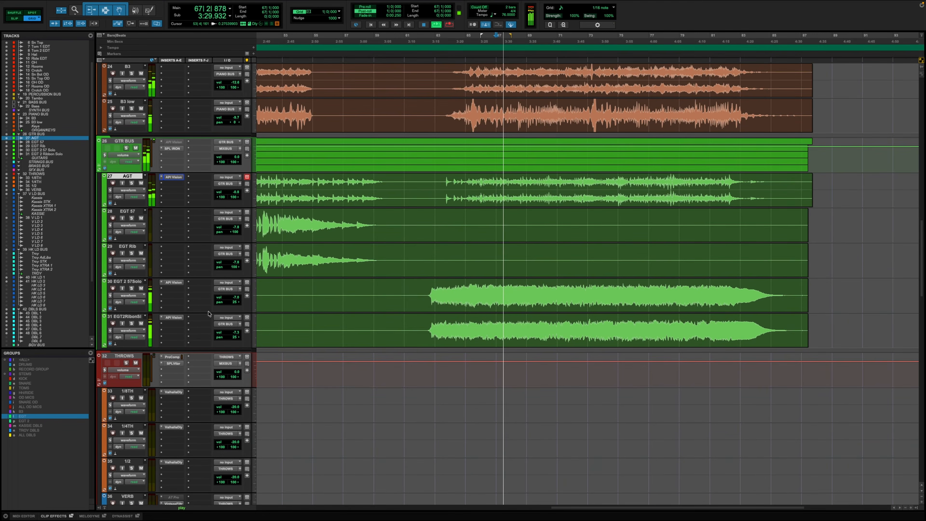
{"action": "scroll", "coordinate": [472, 176], "scroll_direction": "down", "scroll_amount": 10}
{"action": "key", "text": "space"}
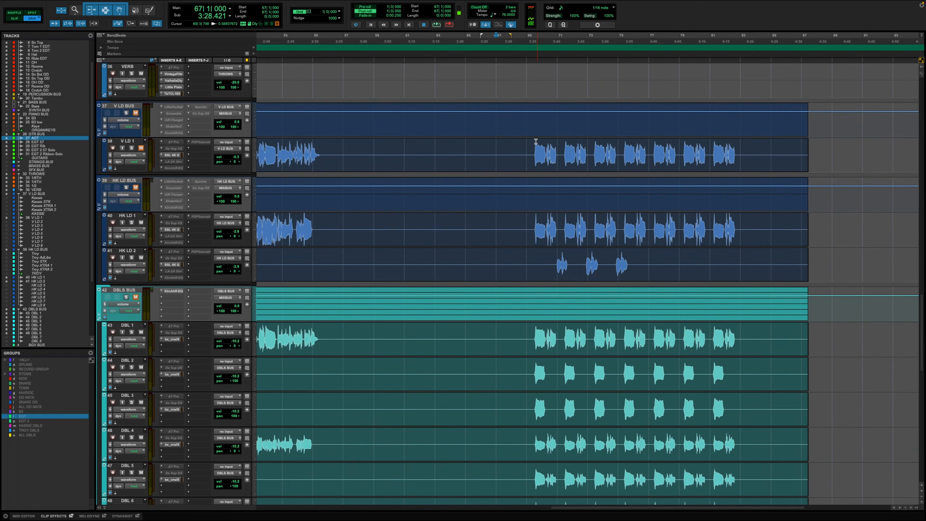
{"action": "left_click_drag", "start_coordinate": [536, 143], "coordinate": [739, 237]}
{"action": "key", "text": "space"}
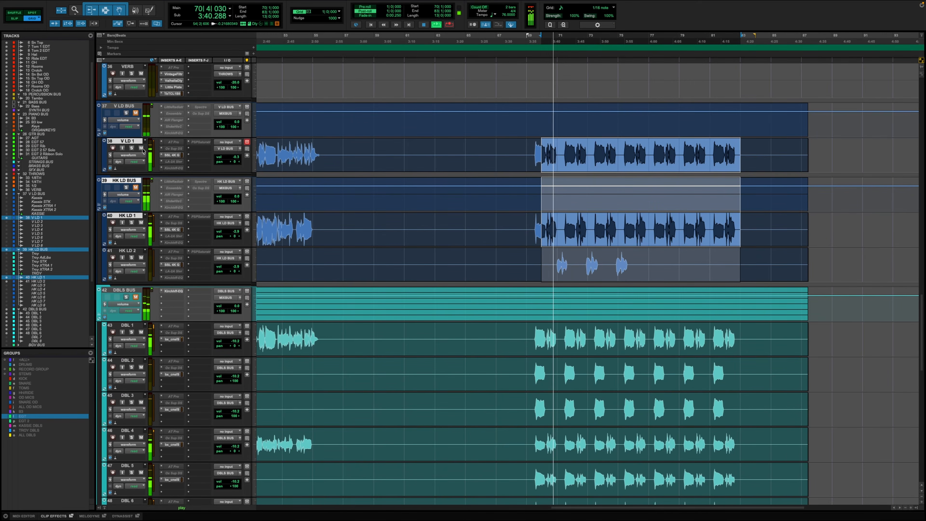
{"action": "scroll", "coordinate": [471, 193], "scroll_direction": "left", "scroll_amount": 5}
{"action": "key", "text": "r"}
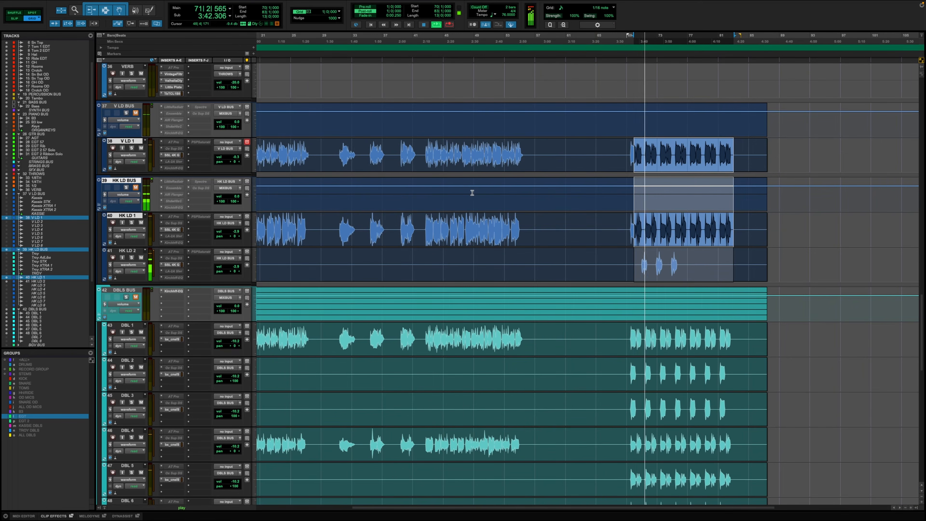
{"action": "key", "text": "space"}
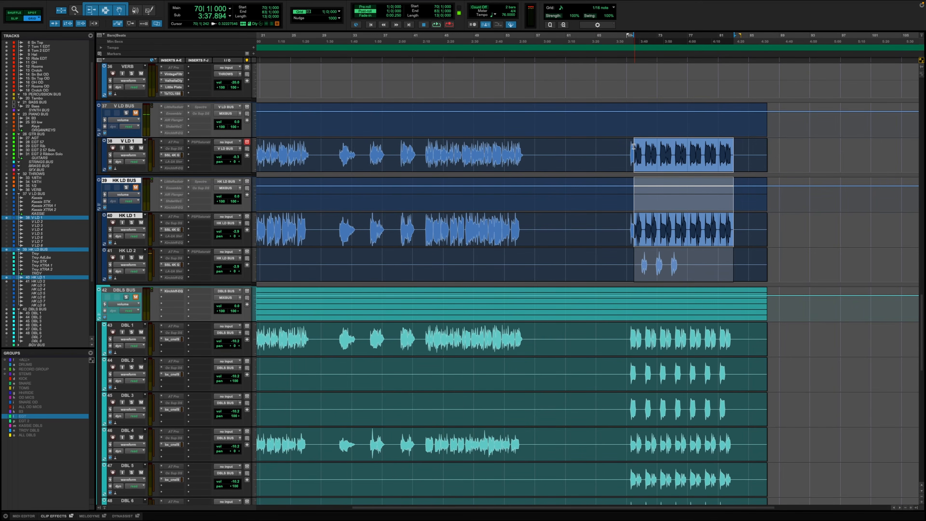
{"action": "left_click_drag", "start_coordinate": [634, 145], "coordinate": [626, 146]}
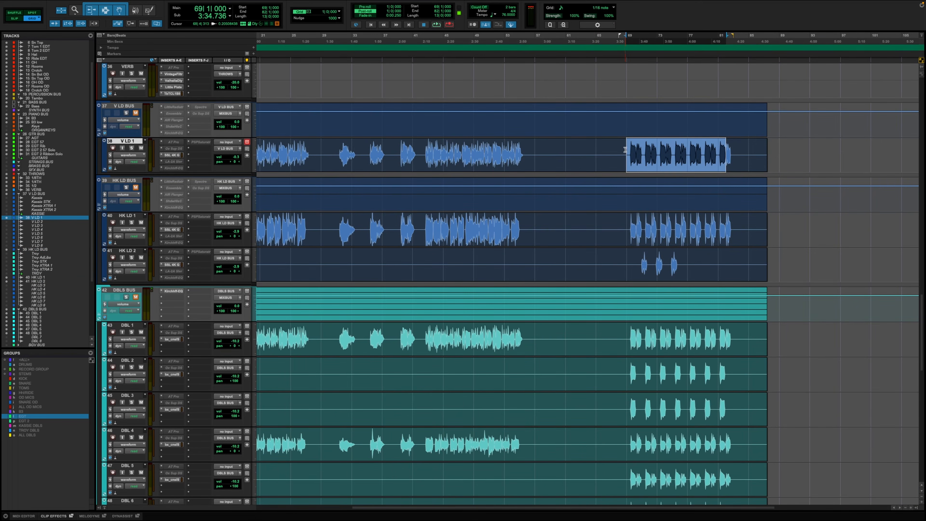
{"action": "left_click_drag", "start_coordinate": [738, 163], "coordinate": [721, 162]}
Select the V LD 1 passage from bar 43 to bar 55 and play it with the V LD BUS unmuted
{"action": "scroll", "coordinate": [573, 152], "scroll_direction": "left", "scroll_amount": 5}
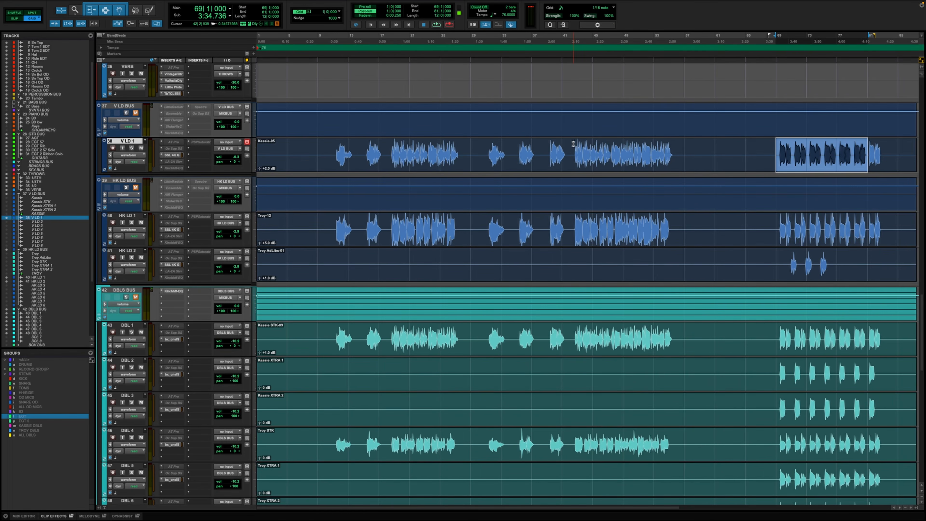
{"action": "left_click_drag", "start_coordinate": [575, 146], "coordinate": [669, 172]}
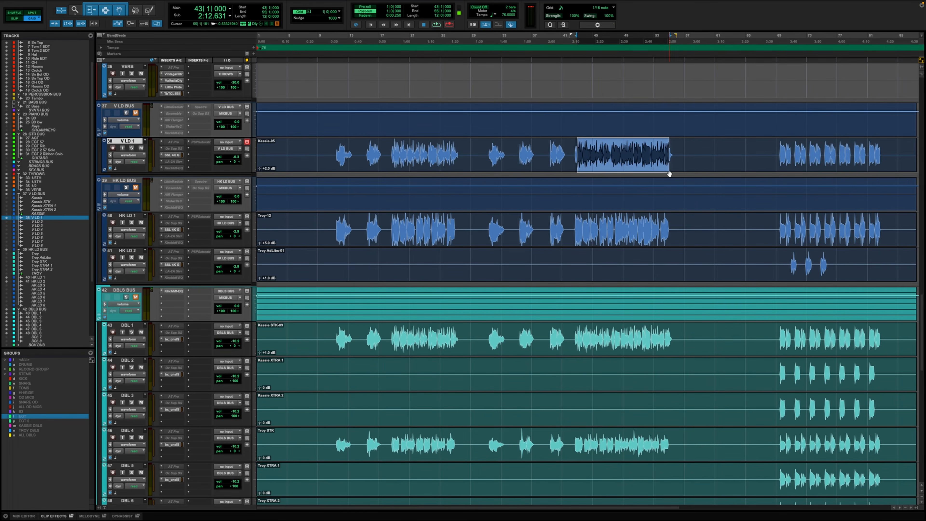
{"action": "scroll", "coordinate": [608, 141], "scroll_direction": "right", "scroll_amount": 1}
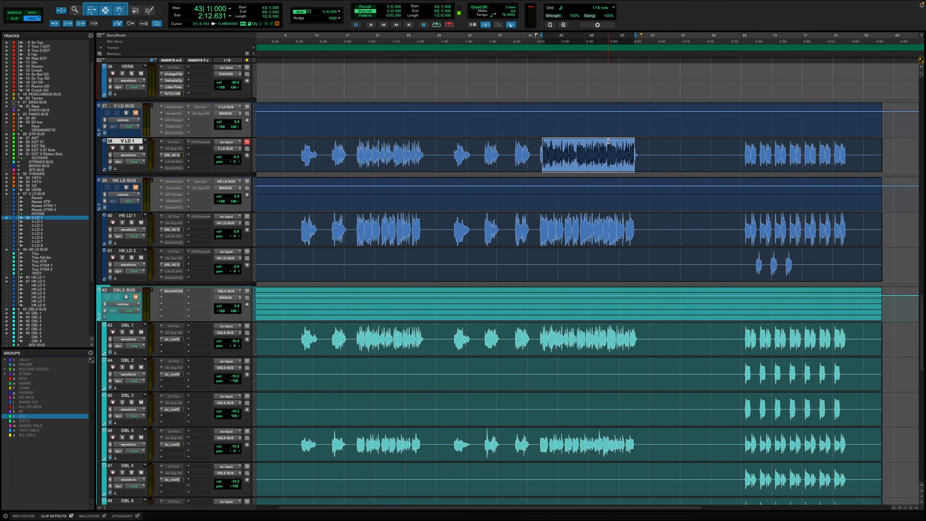
{"action": "key", "text": "space"}
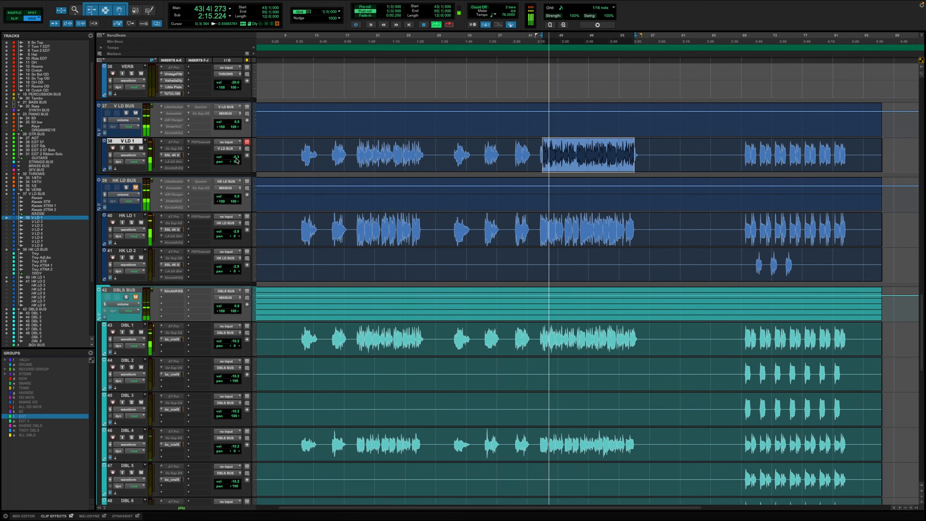
Solo V LD 1, activate and open its Oxford SuprEsser DS insert, and replay the vocal from bar 43
{"action": "scroll", "coordinate": [563, 148], "scroll_direction": "up", "scroll_amount": 10}
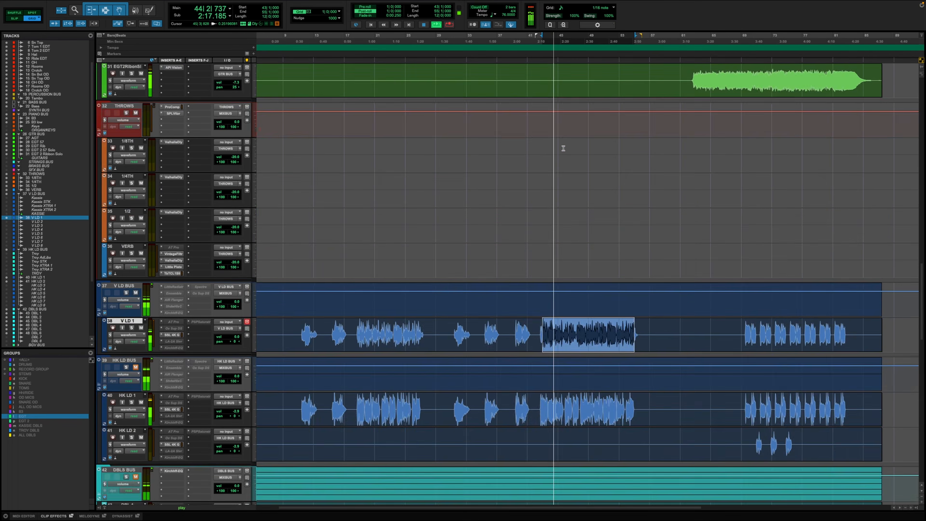
{"action": "scroll", "coordinate": [563, 148], "scroll_direction": "up", "scroll_amount": 2}
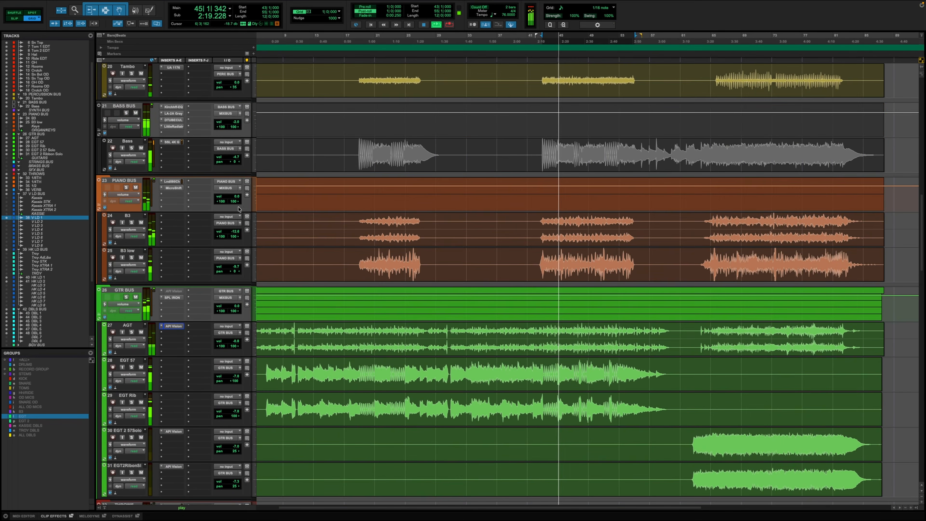
{"action": "scroll", "coordinate": [609, 204], "scroll_direction": "down", "scroll_amount": 3}
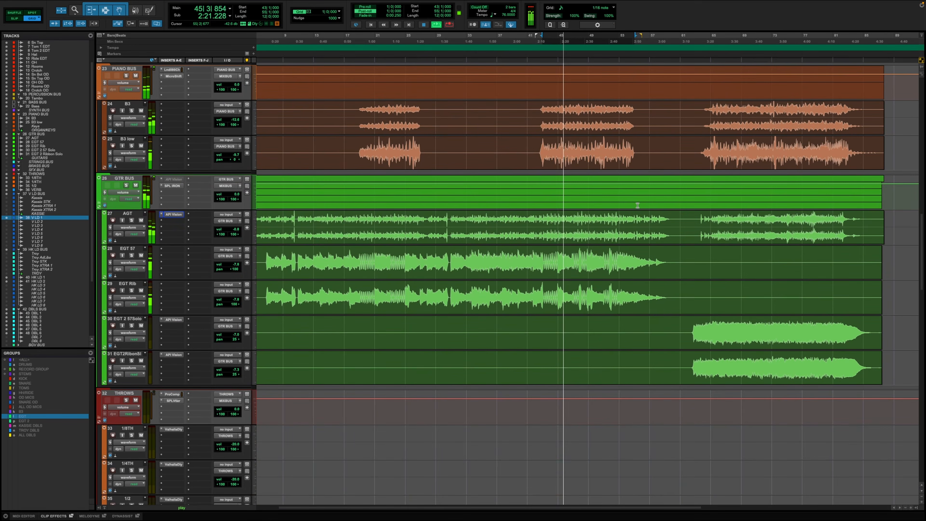
{"action": "scroll", "coordinate": [471, 246], "scroll_direction": "down", "scroll_amount": 9}
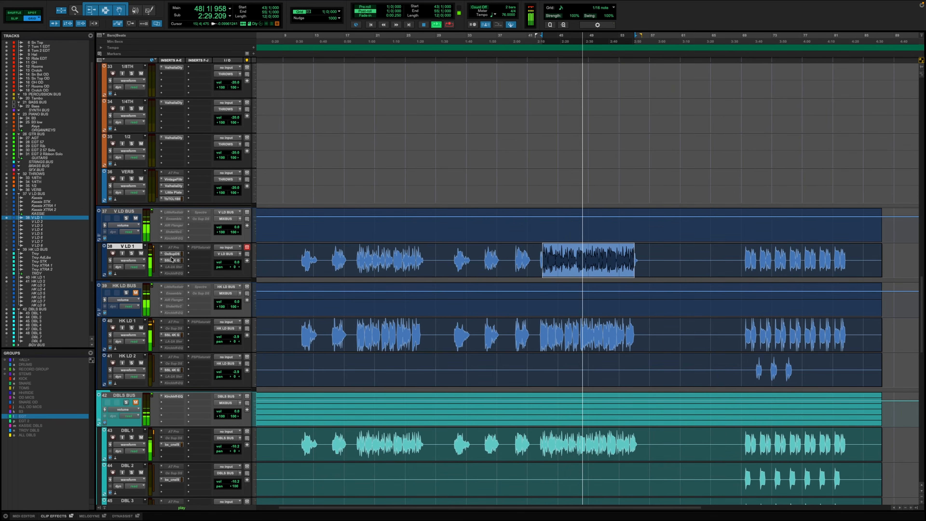
{"action": "left_click", "coordinate": [131, 253]}
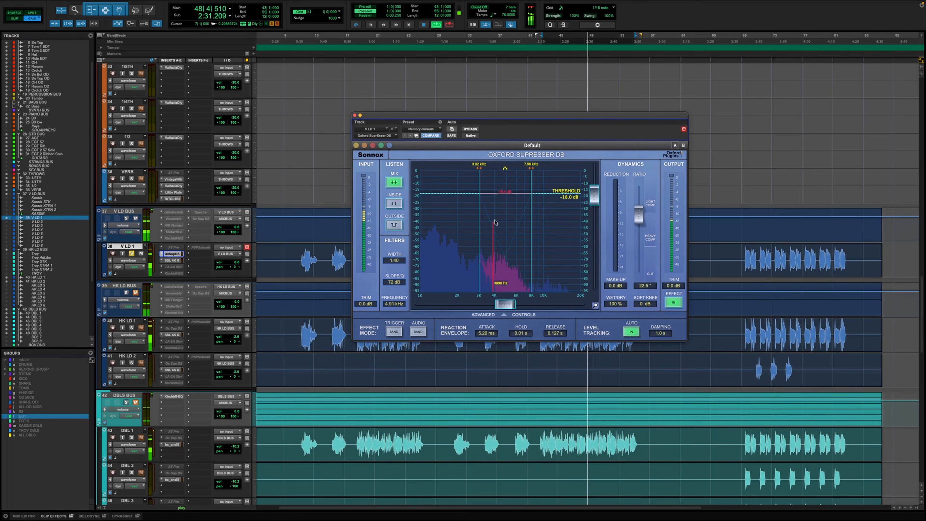
{"action": "key", "text": "space"}
{"action": "left_click_drag", "start_coordinate": [515, 118], "coordinate": [485, 145]}
{"action": "key", "text": "space"}
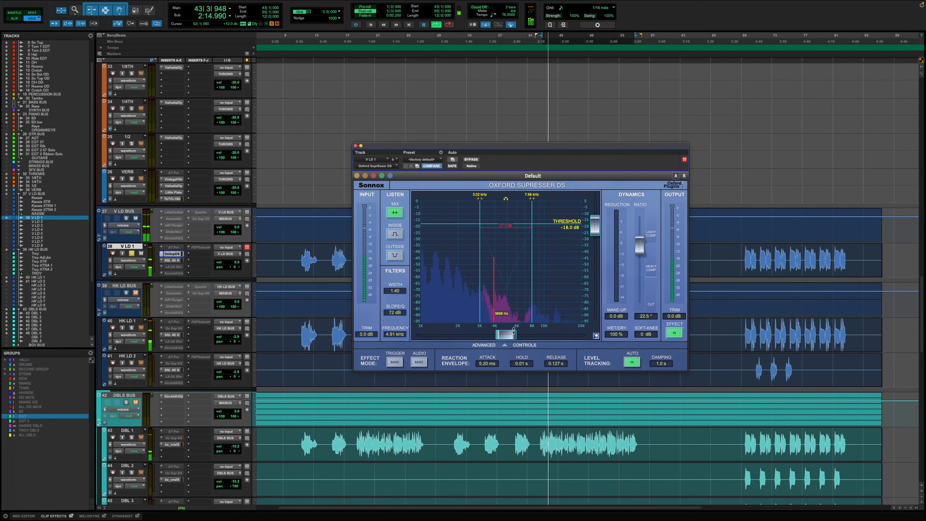
Set the V LD 1 de-esser's frequency to 8.79 kHz and its threshold to about -28 dB, and adjust its ratio
{"action": "left_click_drag", "start_coordinate": [510, 334], "coordinate": [537, 338]}
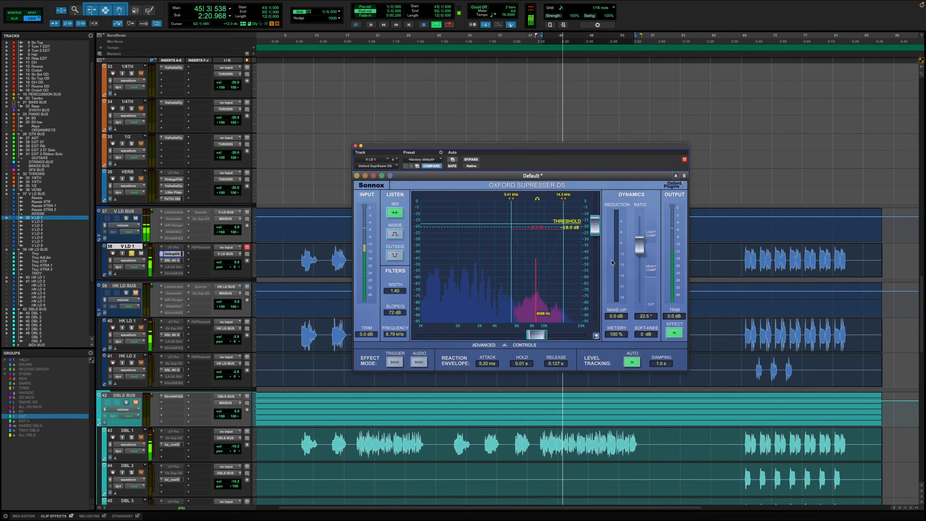
{"action": "left_click_drag", "start_coordinate": [595, 225], "coordinate": [589, 236]}
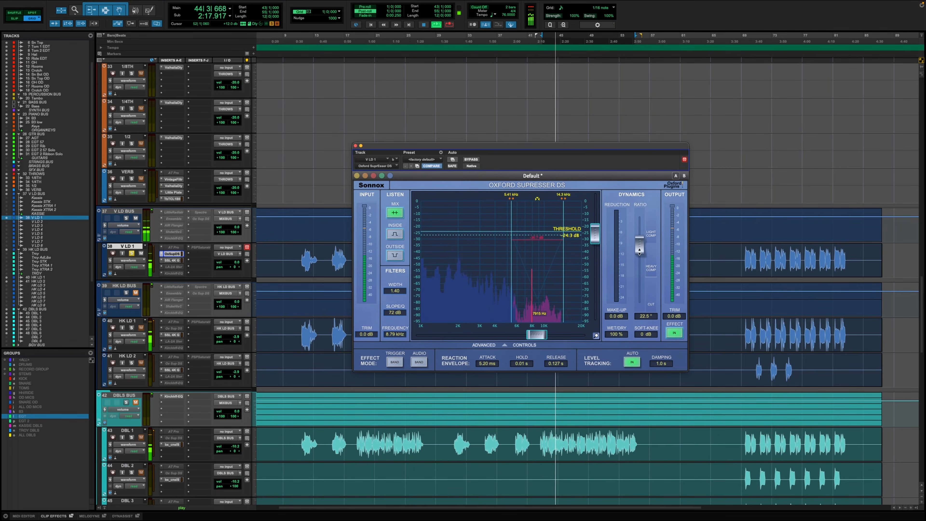
{"action": "left_click_drag", "start_coordinate": [639, 251], "coordinate": [596, 250]}
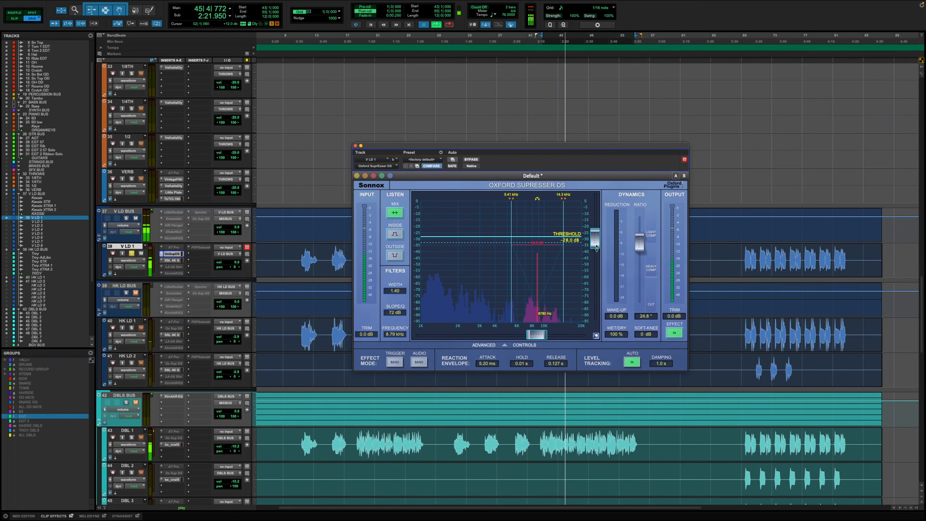
Replay V LD 1 from bar 43, unsolo it, and open its SSL 4K G channel strip in the full mix
{"action": "key", "text": "space"}
{"action": "key", "text": "space"}
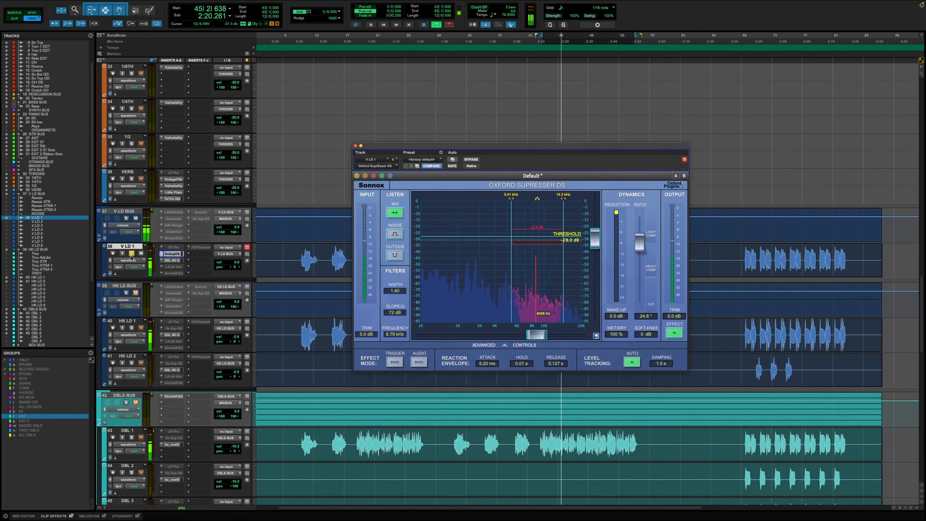
{"action": "left_click", "coordinate": [172, 259]}
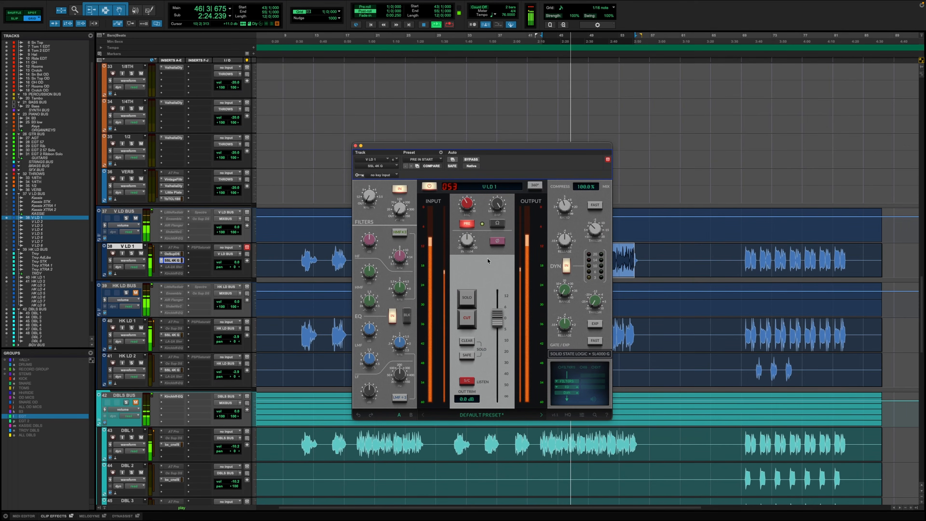
Select the V LD BUS track, stop playback, and show the Sends A-E and Sends F-J columns in the Edit window
{"action": "left_click", "coordinate": [126, 211]}
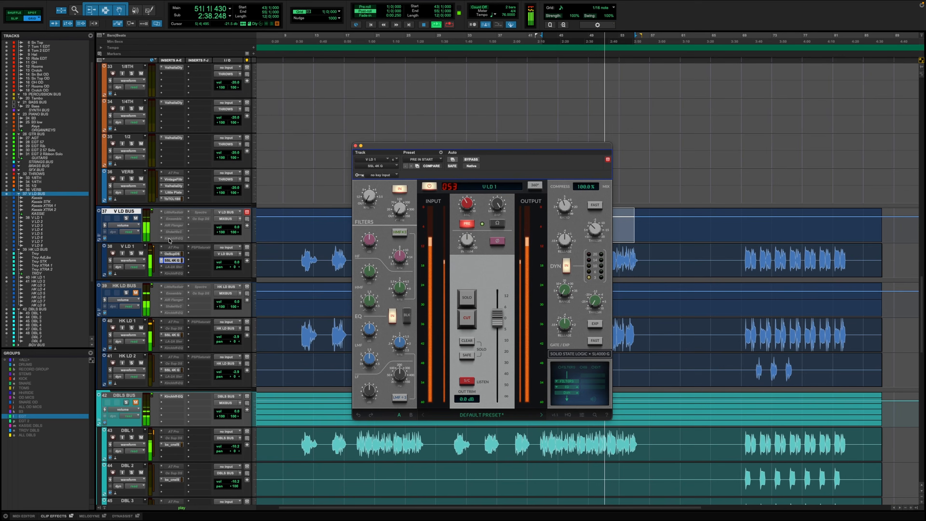
{"action": "key", "text": "space"}
{"action": "left_click", "coordinate": [141, 5]}
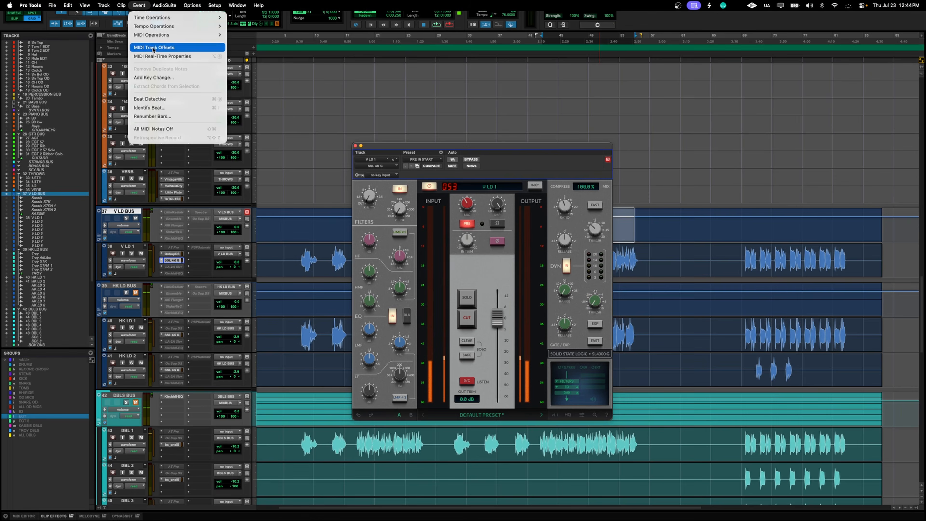
{"action": "mouse_move", "coordinate": [85, 4]}
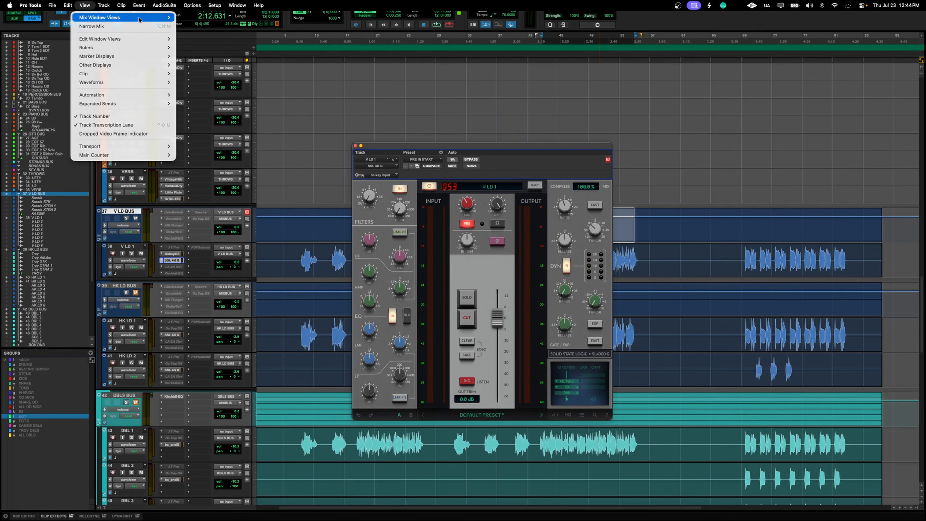
{"action": "mouse_move", "coordinate": [139, 17]}
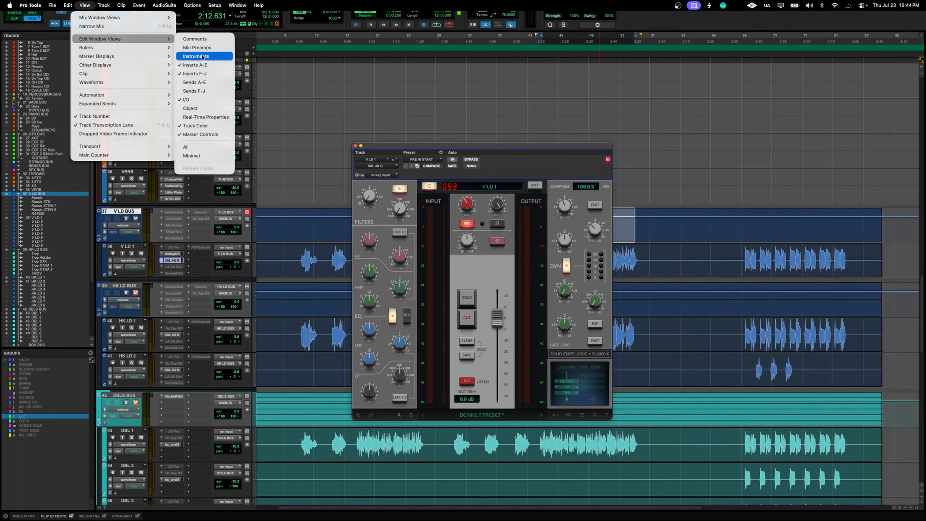
{"action": "mouse_move", "coordinate": [143, 38]}
{"action": "left_click", "coordinate": [193, 82]}
{"action": "left_click", "coordinate": [102, 5]}
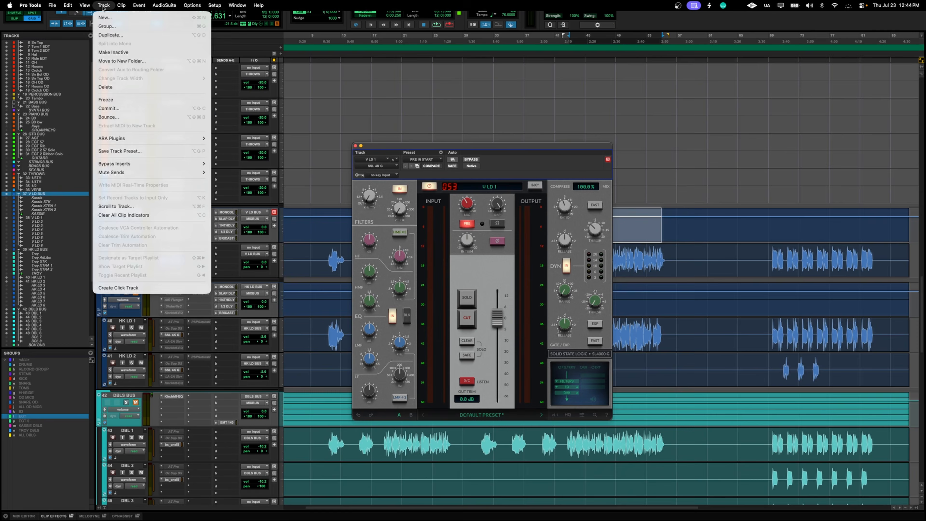
{"action": "mouse_move", "coordinate": [84, 5]}
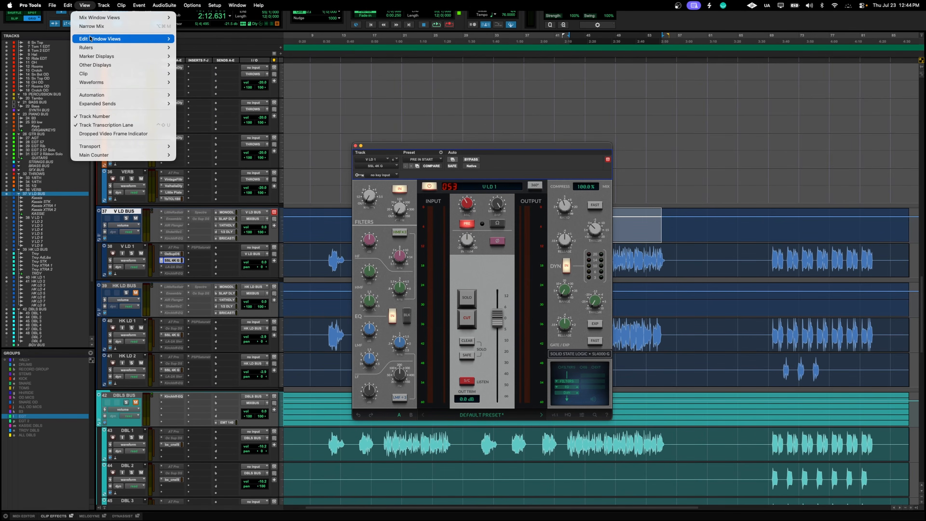
{"action": "mouse_move", "coordinate": [146, 38]}
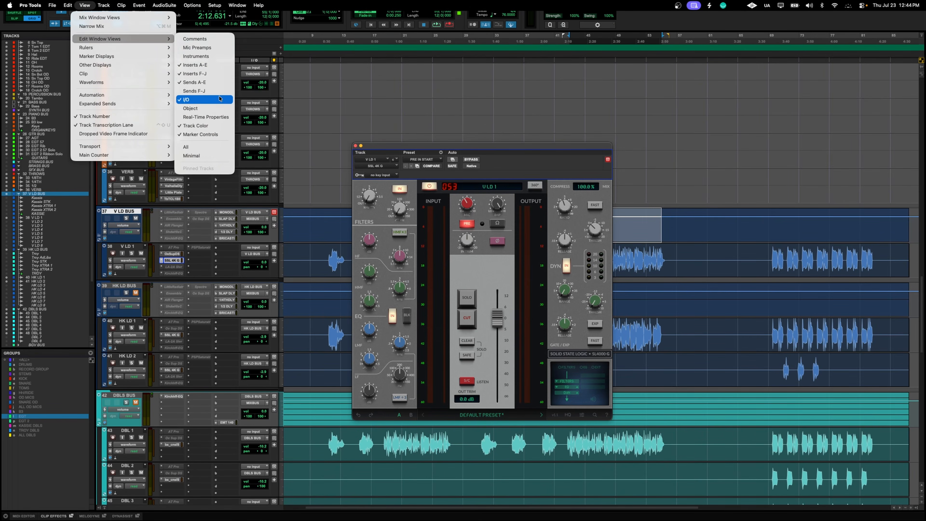
{"action": "left_click", "coordinate": [215, 90]}
Play from bar 43 and adjust the high-mid EQ band of V LD 1's SSL 4K G with its frequency at 2.00 kHz
{"action": "key", "text": "space"}
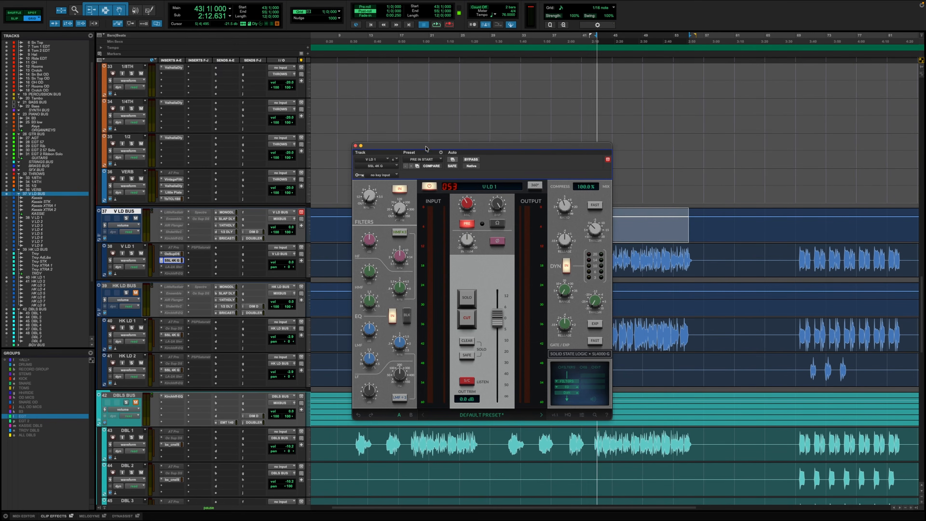
{"action": "left_click_drag", "start_coordinate": [419, 146], "coordinate": [318, 73]}
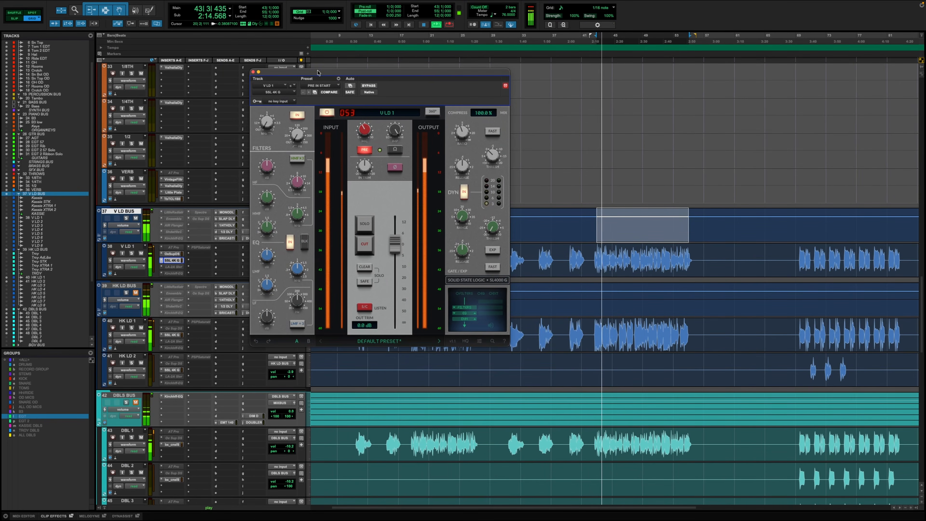
{"action": "left_click_drag", "start_coordinate": [379, 72], "coordinate": [458, 100]}
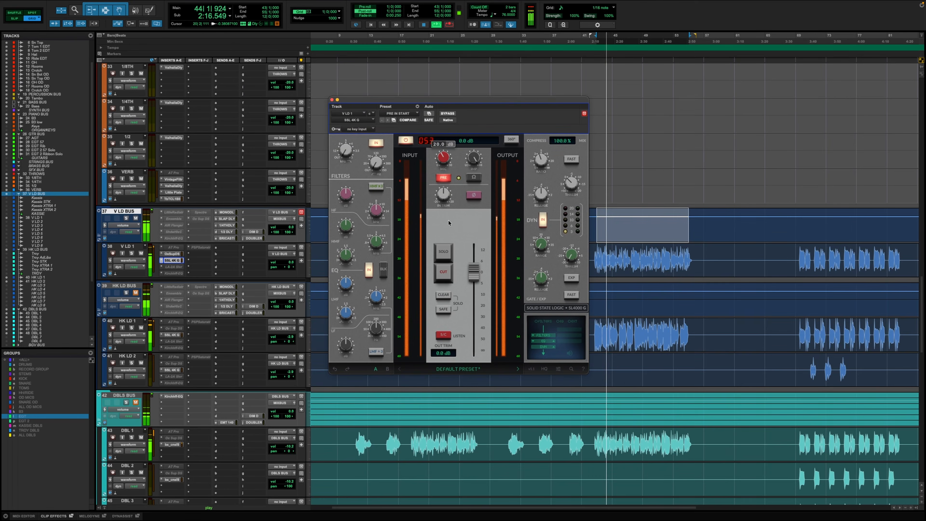
{"action": "left_click_drag", "start_coordinate": [351, 210], "coordinate": [352, 206]}
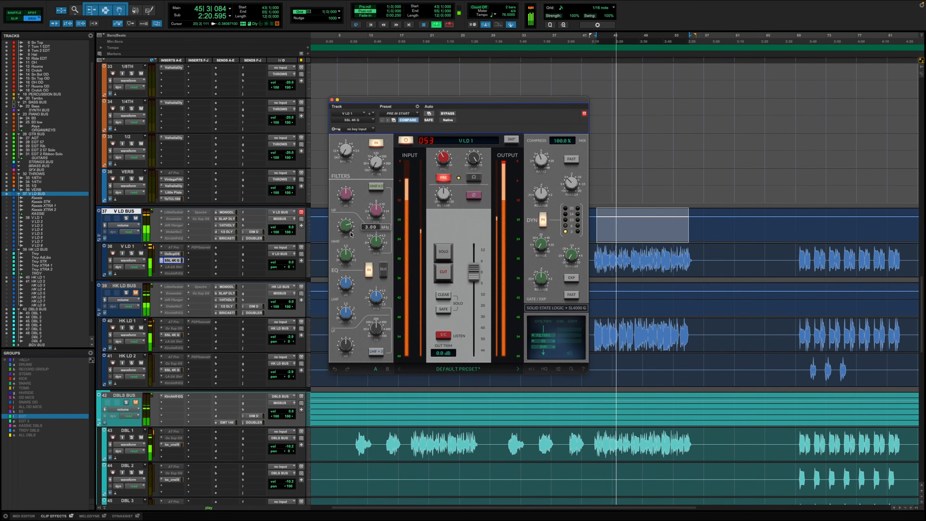
{"action": "key", "text": "space"}
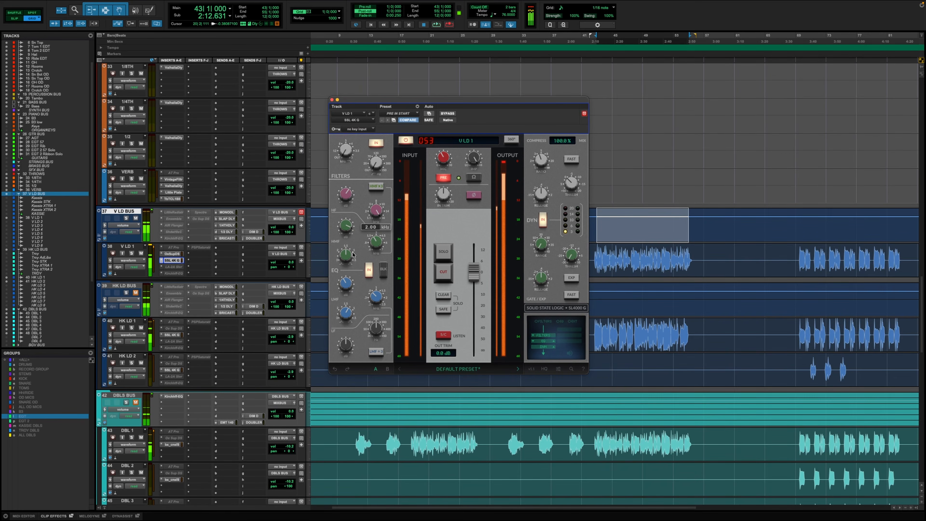
Replay from bar 43, raise V LD 1's SSL 4K G fader to about 3.0 dB, and close the channel strip
{"action": "key", "text": "space"}
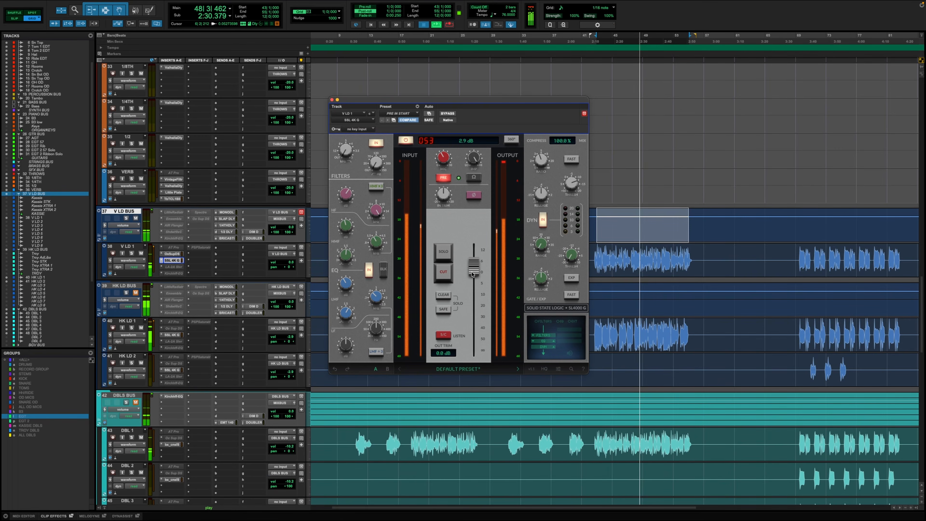
{"action": "key", "text": "space"}
{"action": "key", "text": "space"}
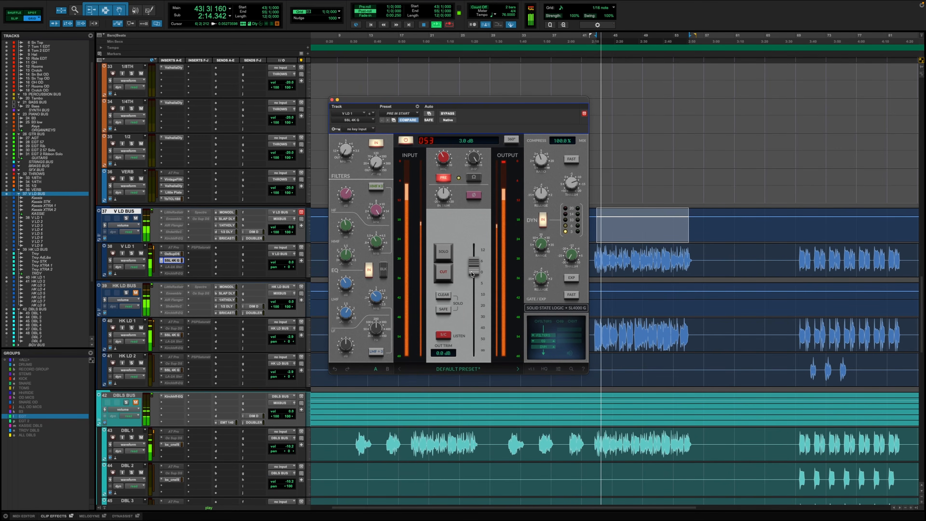
{"action": "left_click_drag", "start_coordinate": [472, 273], "coordinate": [471, 273]}
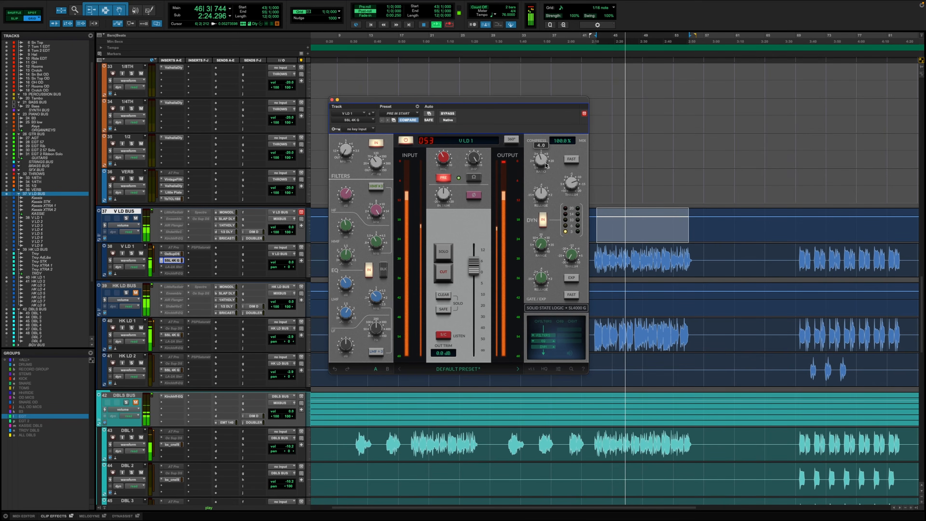
{"action": "left_click", "coordinate": [332, 98]}
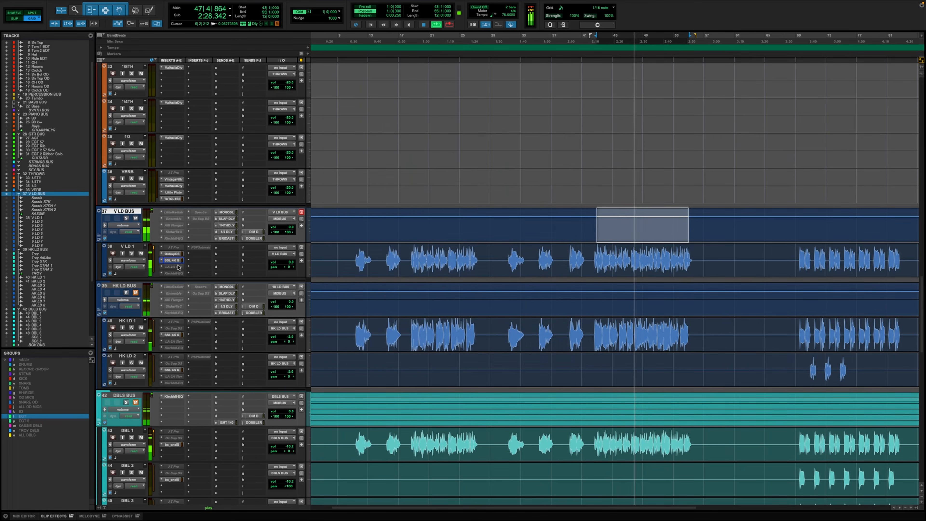
{"action": "key", "text": "space"}
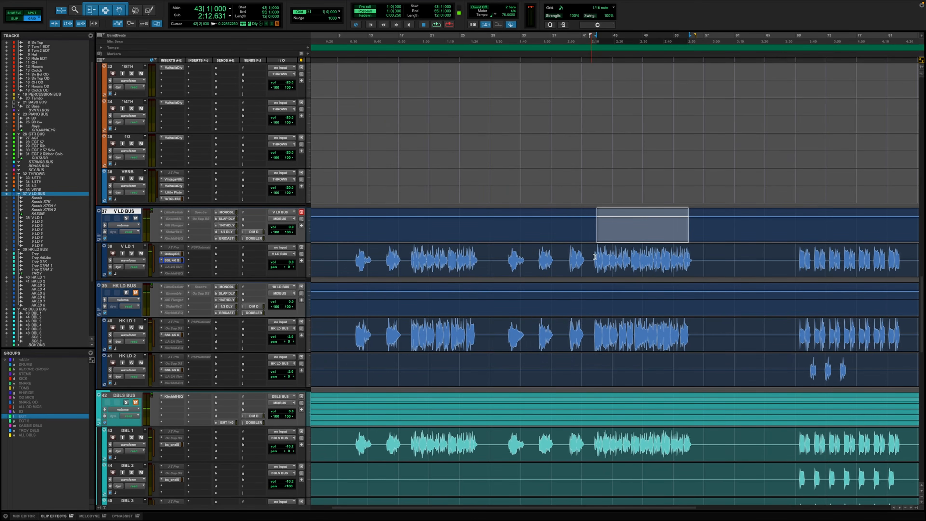
Play the V LD 1 passage from bar 43 to bar 55, activate its LA-2A Silver insert, and adjust the compressor's peak reduction
{"action": "left_click_drag", "start_coordinate": [594, 256], "coordinate": [689, 279]}
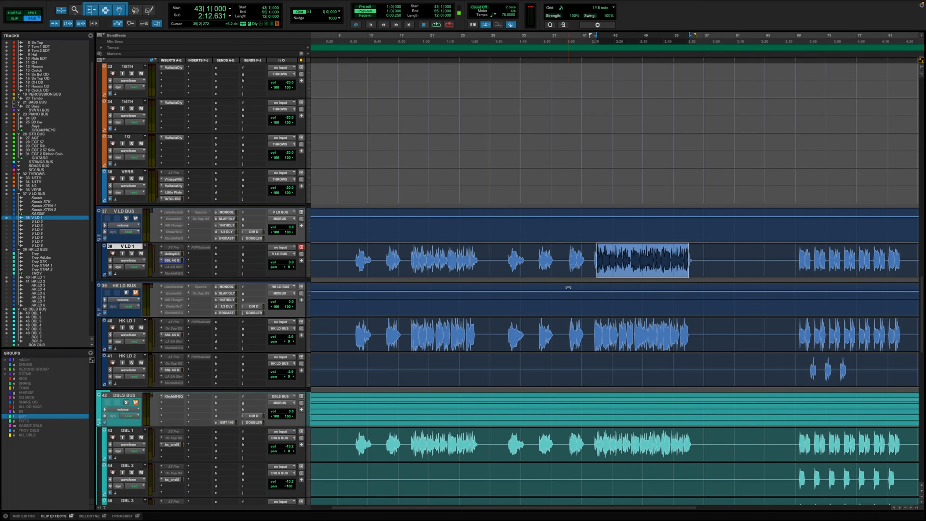
{"action": "key", "text": "space"}
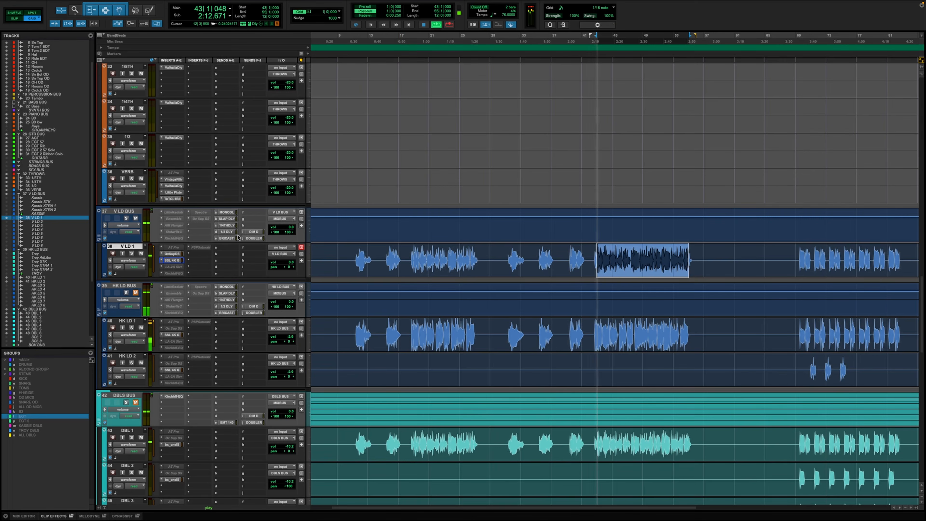
{"action": "right_click", "coordinate": [172, 261]}
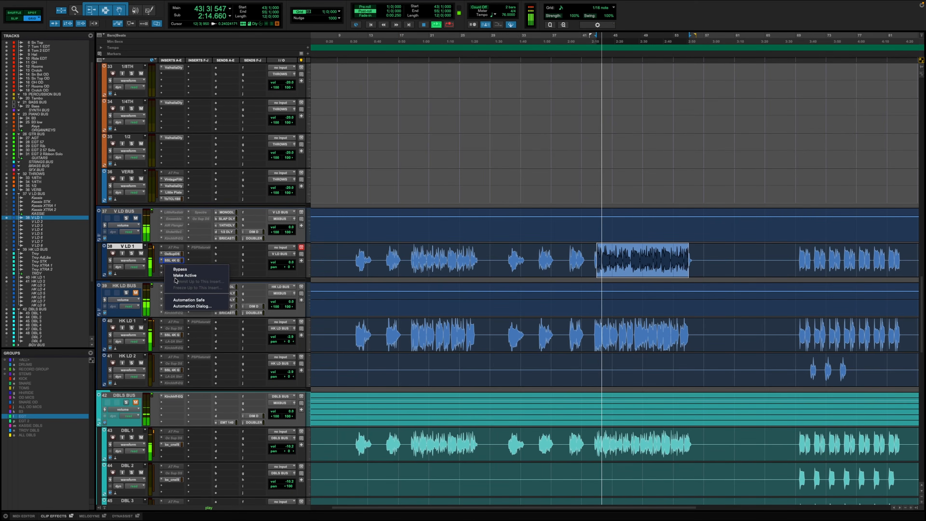
{"action": "left_click", "coordinate": [177, 275]}
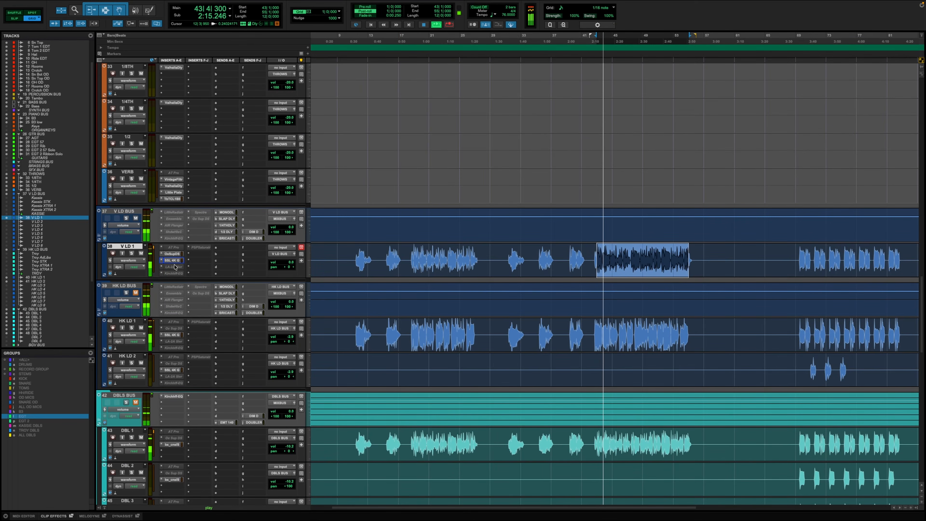
{"action": "left_click", "coordinate": [174, 266]}
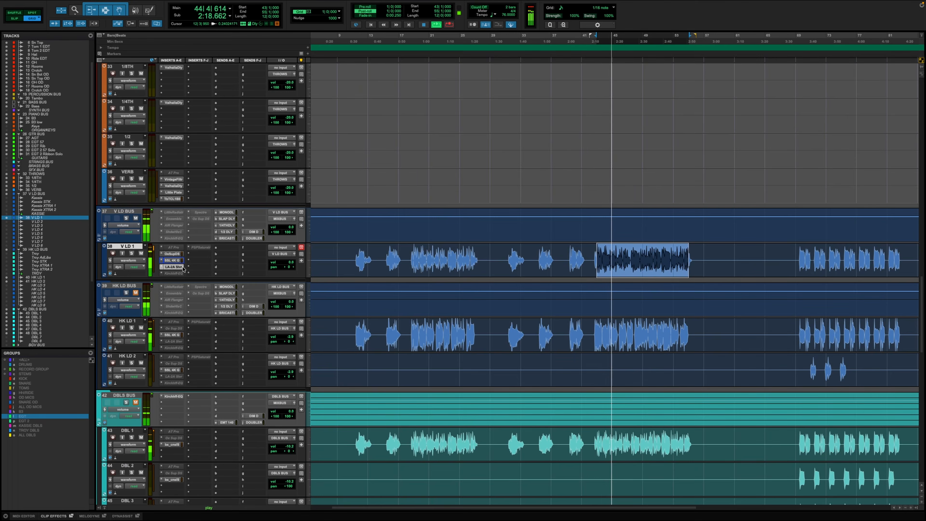
{"action": "mouse_move", "coordinate": [572, 203]}
{"action": "left_mouse_down"}
{"action": "mouse_move", "coordinate": [575, 192]}
{"action": "mouse_move", "coordinate": [573, 202]}
{"action": "left_mouse_up"}
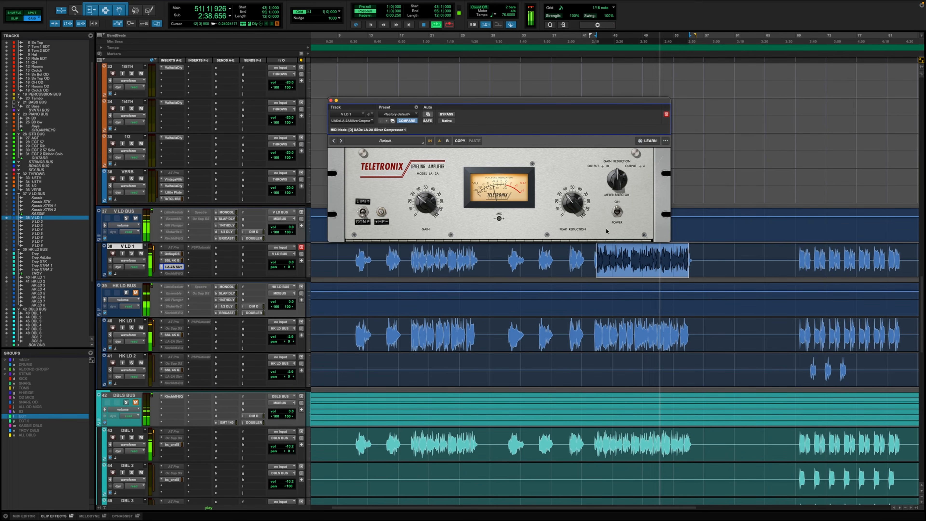
Retune V LD 1's Oxford SuprEsser DS to 7.55 kHz with a width of 1.52 while auditioning from bar 49, and close it
{"action": "left_click", "coordinate": [644, 256]}
{"action": "left_click", "coordinate": [171, 253]}
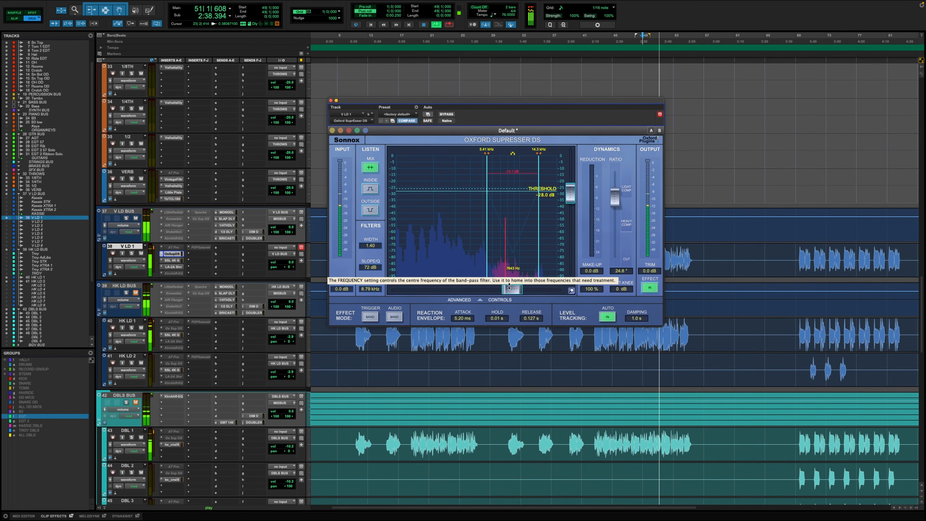
{"action": "left_click_drag", "start_coordinate": [509, 285], "coordinate": [506, 287]}
{"action": "left_click_drag", "start_coordinate": [536, 153], "coordinate": [538, 153]}
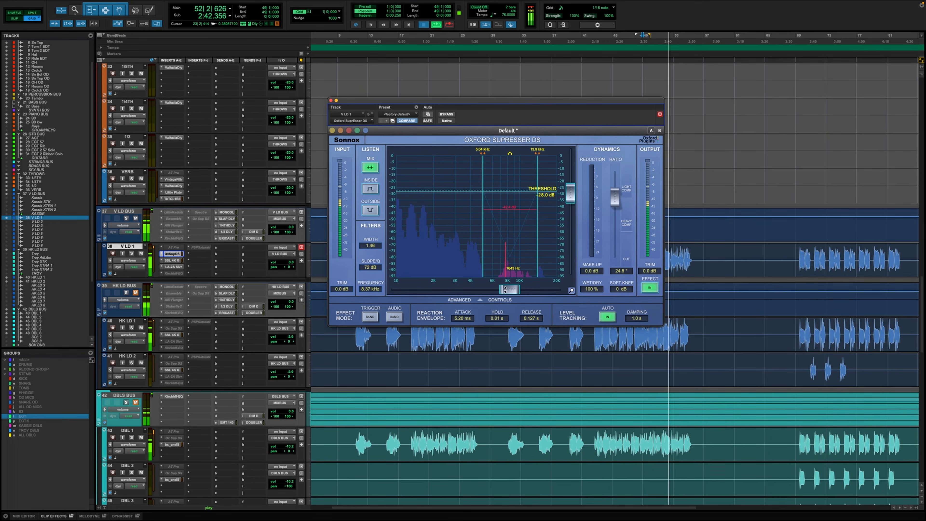
{"action": "key", "text": "space"}
{"action": "key", "text": "space"}
{"action": "left_click_drag", "start_coordinate": [505, 288], "coordinate": [503, 289]}
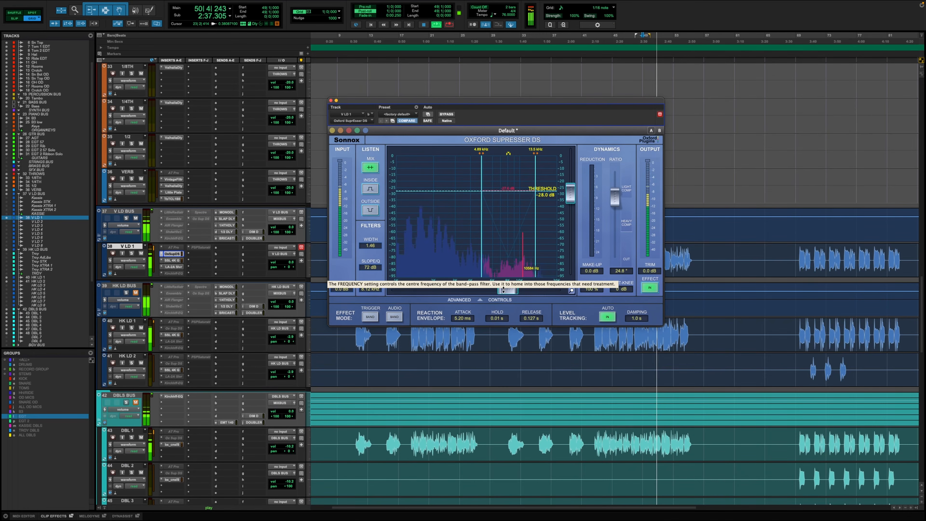
{"action": "left_click_drag", "start_coordinate": [481, 156], "coordinate": [479, 157]}
{"action": "left_click_drag", "start_coordinate": [506, 292], "coordinate": [503, 293]}
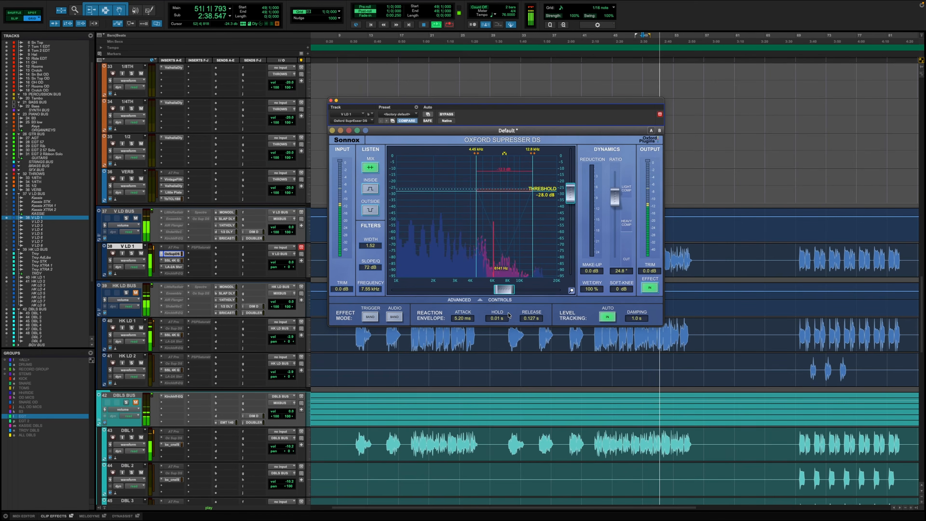
{"action": "left_click", "coordinate": [330, 100]}
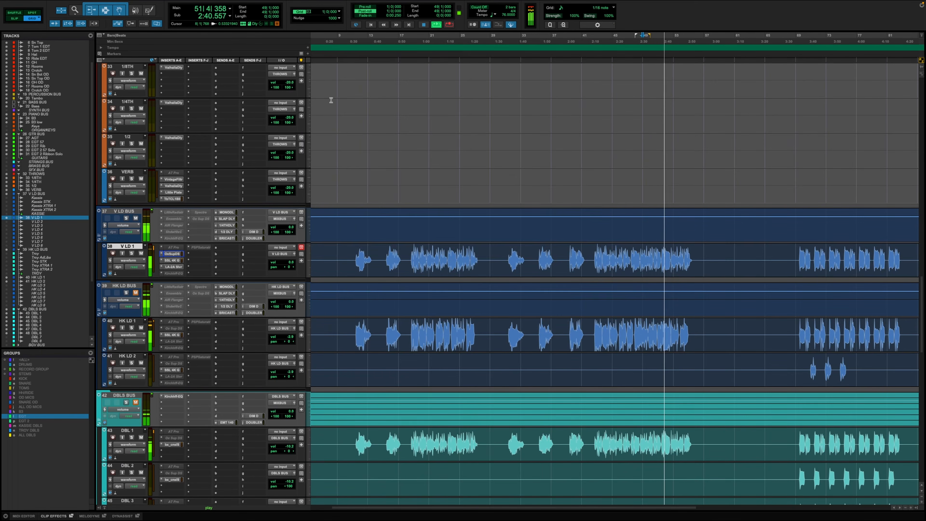
{"action": "key", "text": "space"}
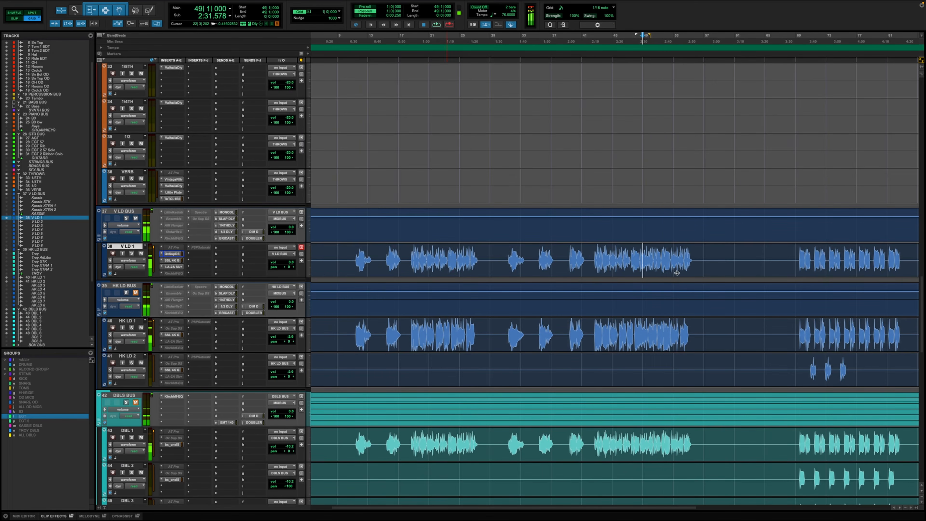
Play bars 43 to 55 selected across V LD 1 through HK LD 1, and activate and open V LD 1's Kirchhoff-EQ insert
{"action": "left_click_drag", "start_coordinate": [596, 252], "coordinate": [687, 336]}
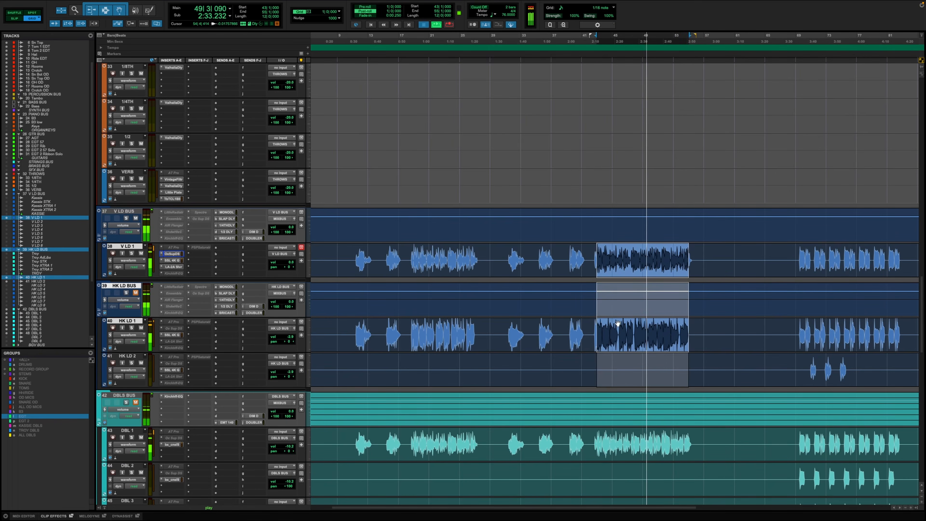
{"action": "key", "text": "space"}
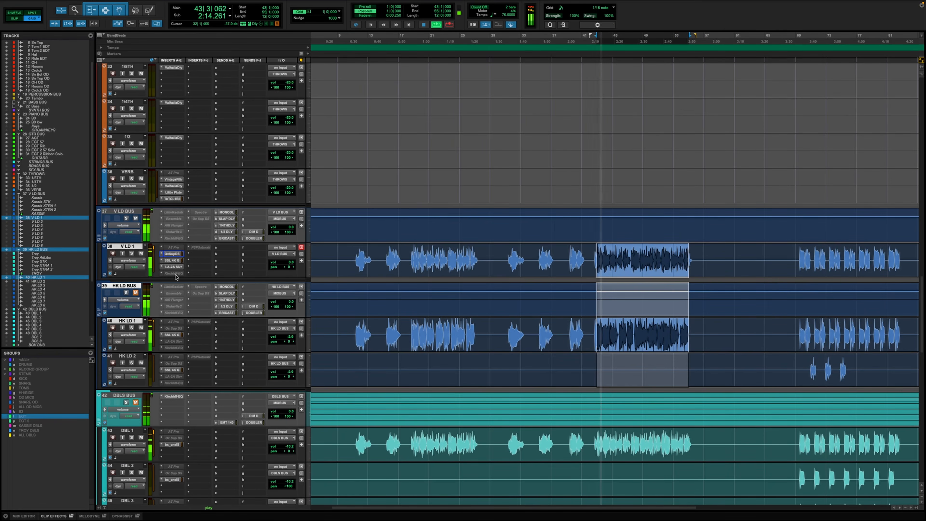
{"action": "right_click", "coordinate": [175, 266]}
{"action": "left_click", "coordinate": [178, 282]}
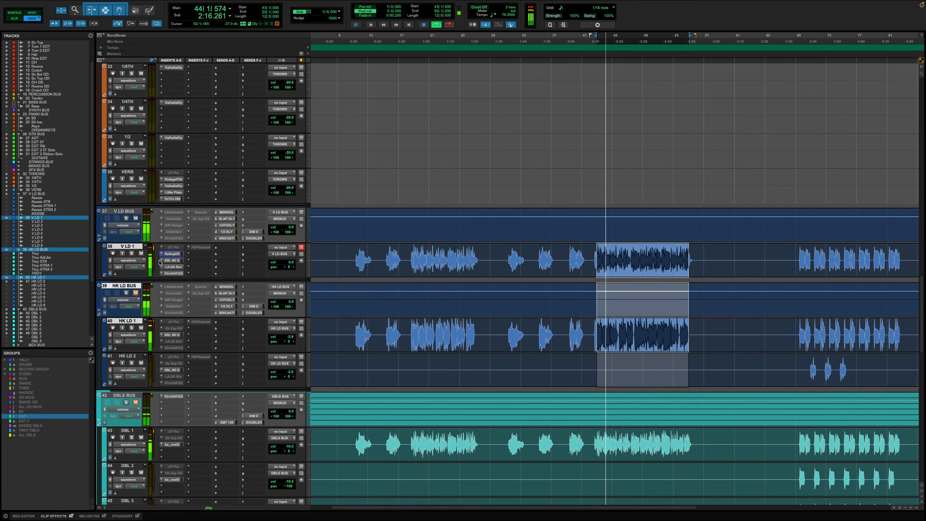
{"action": "left_click", "coordinate": [170, 272]}
Open V LD 1's LA-2A Silver compressor and replay the track soloed from bar 43
{"action": "left_click", "coordinate": [168, 267]}
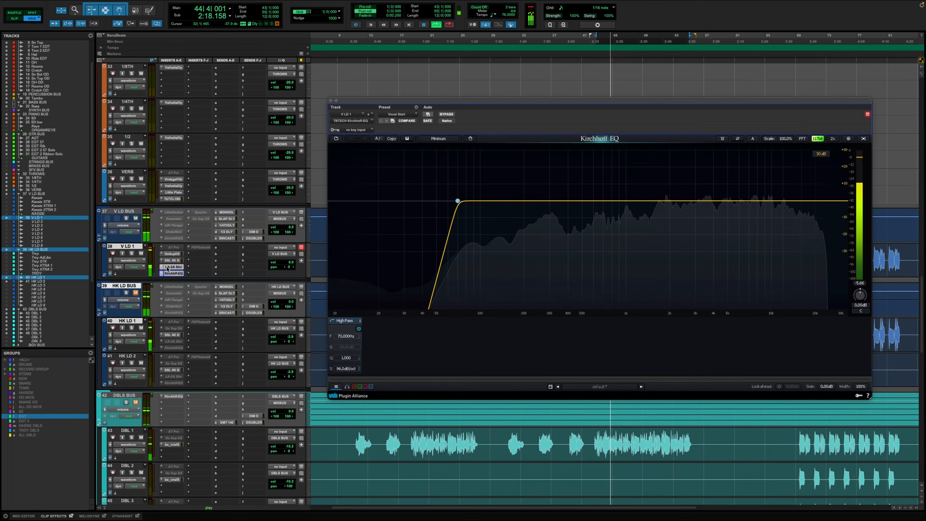
{"action": "key", "text": "space"}
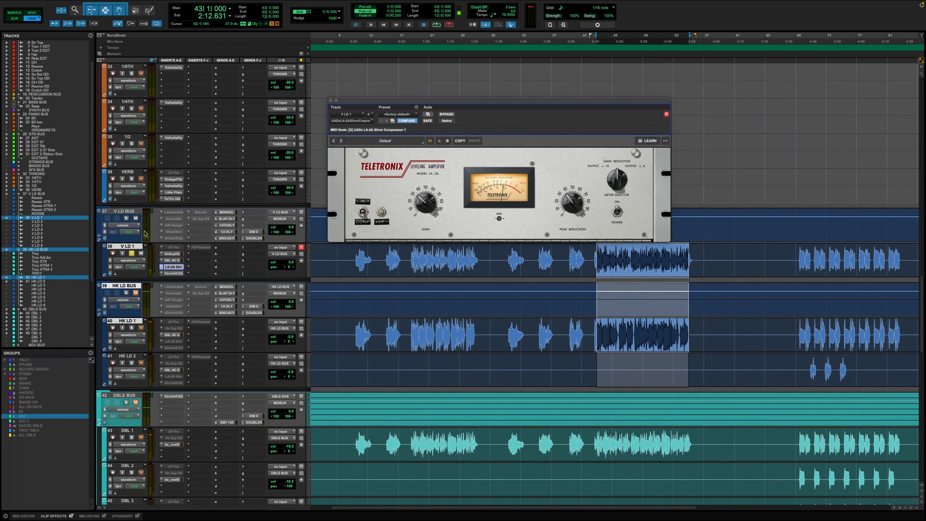
{"action": "key", "text": "space"}
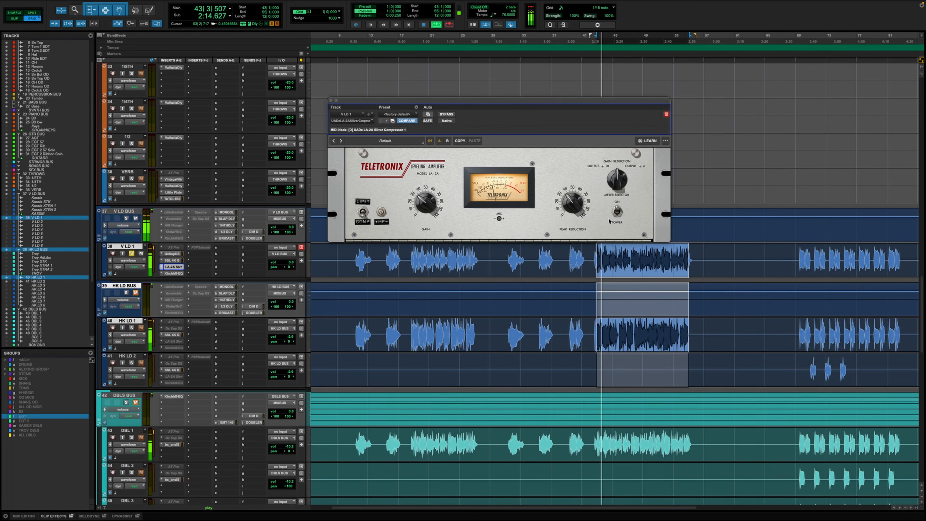
Stop playback and inspect the V LD 1 and HK LD 1 waveforms around bar 43 in close and wide views
{"action": "key", "text": "space"}
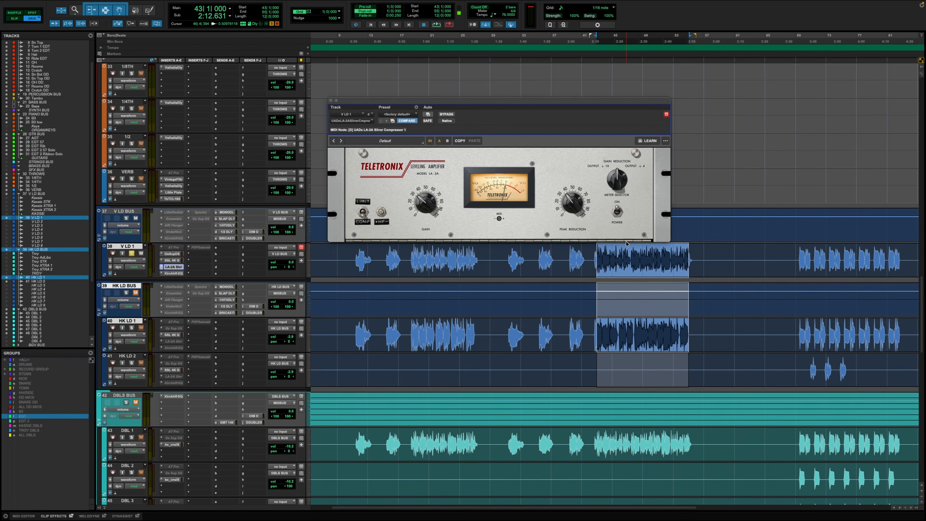
{"action": "key", "text": "t"}
{"action": "key", "text": "t"}
{"action": "key", "text": "t"}
{"action": "key", "text": "t"}
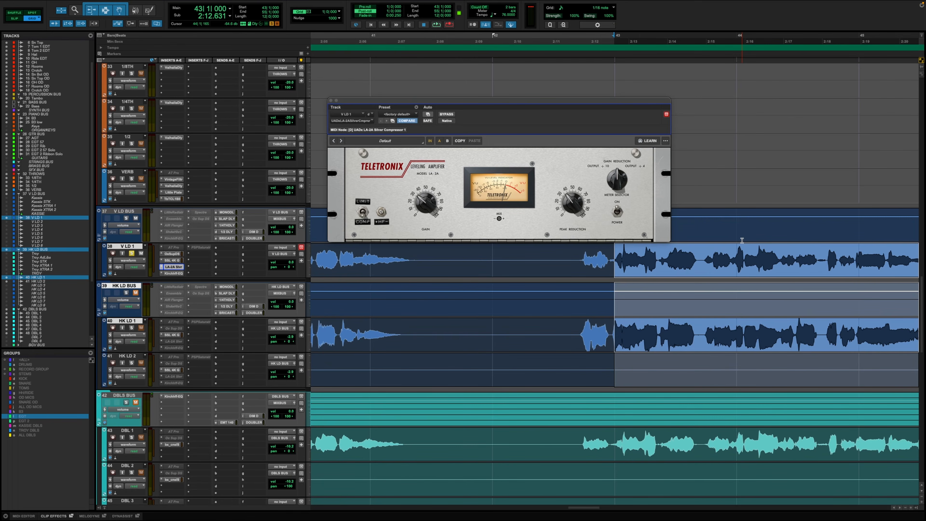
{"action": "key", "text": "r"}
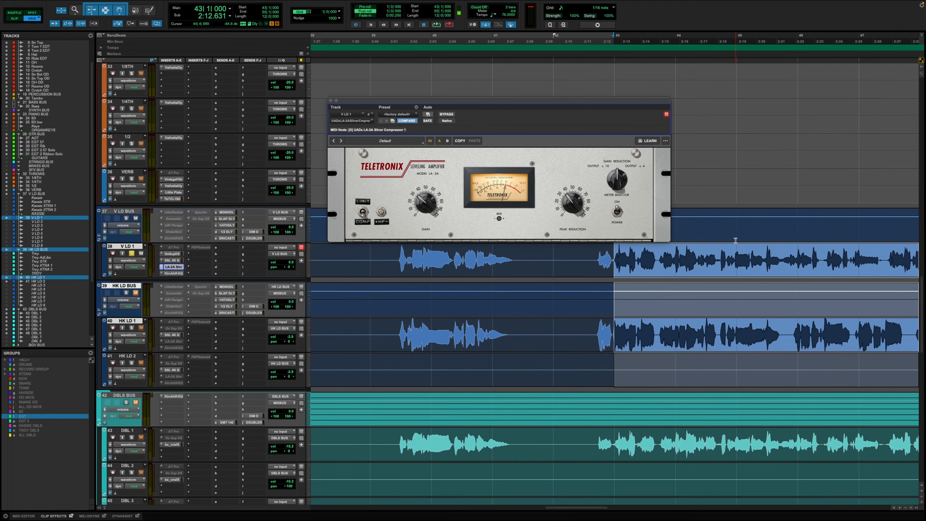
{"action": "key", "text": "r"}
{"action": "key", "text": "r"}
{"action": "key", "text": "r"}
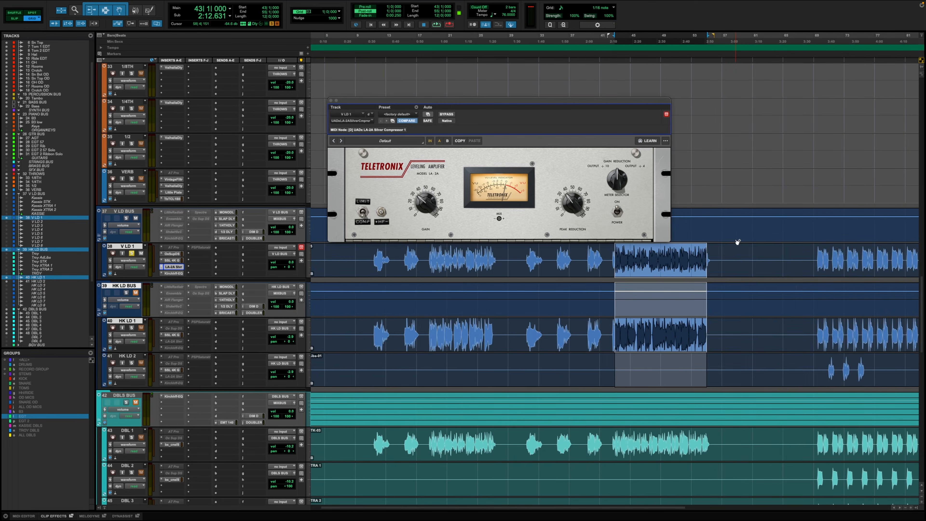
{"action": "key", "text": "t"}
{"action": "key", "text": "t"}
{"action": "key", "text": "t"}
{"action": "key", "text": "t"}
{"action": "key", "text": "t"}
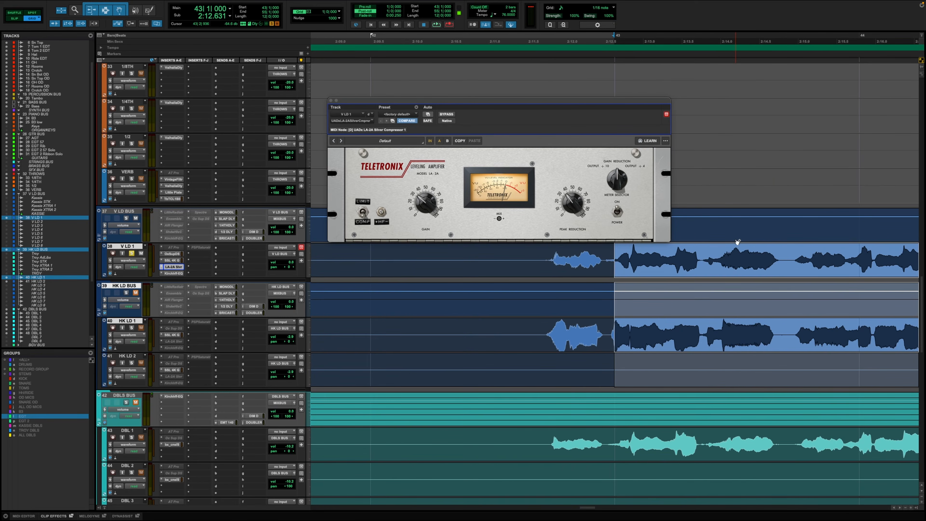
{"action": "key", "text": "r"}
{"action": "key", "text": "r"}
{"action": "key", "text": "r"}
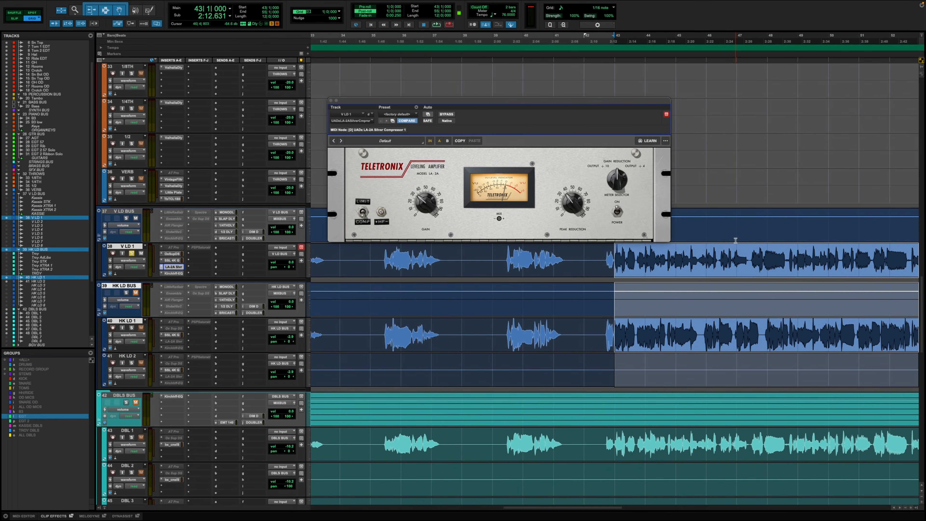
{"action": "key", "text": "r"}
{"action": "key", "text": "r"}
{"action": "key", "text": "r"}
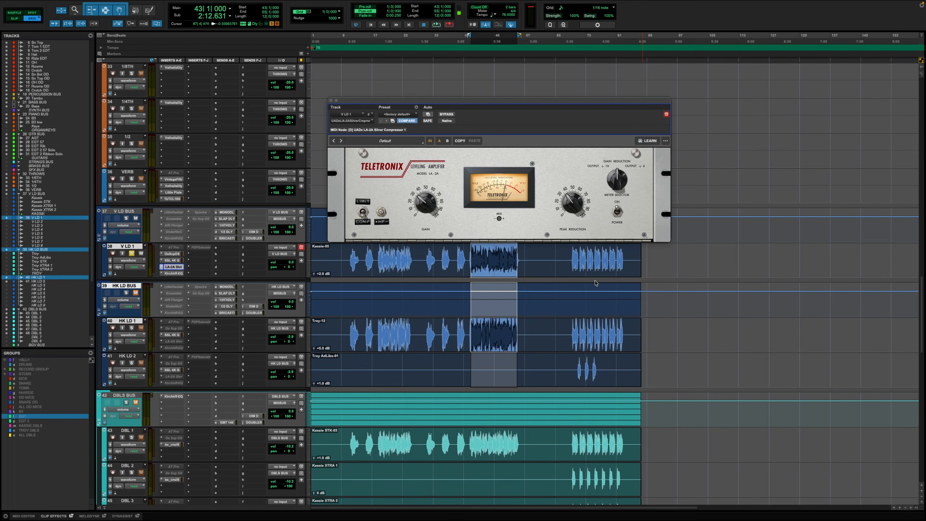
Play from bar 43, open V LD 1's Kirchhoff-EQ, and unsolo the track to hear it in the mix
{"action": "key", "text": "space"}
{"action": "left_click", "coordinate": [172, 273]}
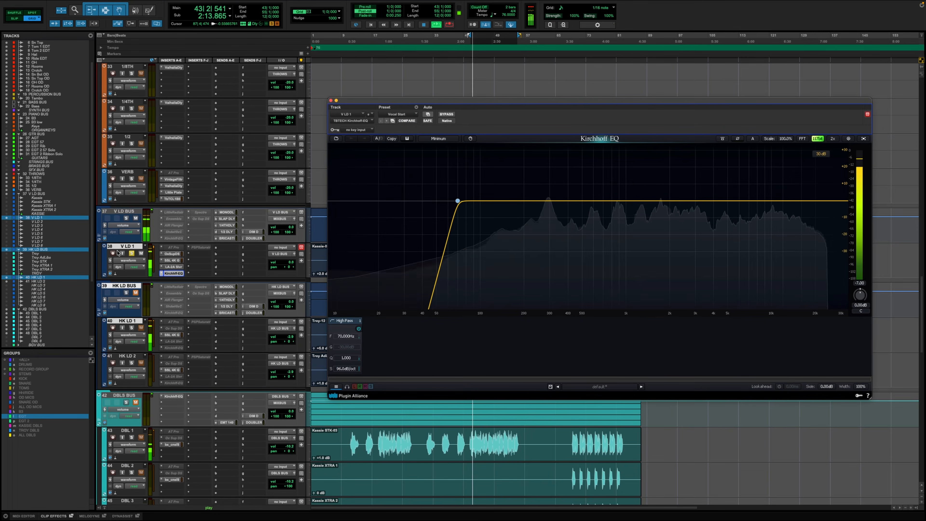
{"action": "left_click", "coordinate": [130, 255]}
{"action": "left_click_drag", "start_coordinate": [511, 100], "coordinate": [423, 119]}
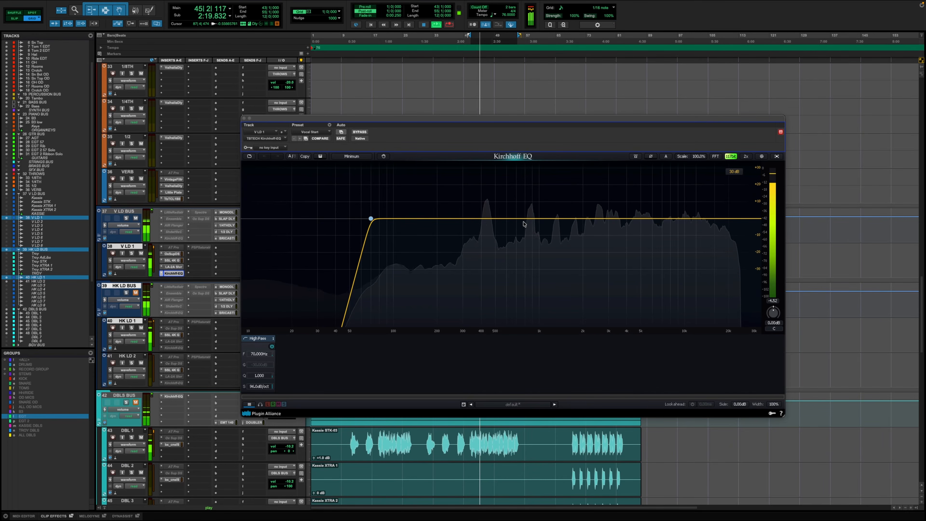
Add two bell cuts to V LD 1's EQ: -1.03 dB at about 788 Hz and -3.00 dB at about 327 Hz
{"action": "double_click", "coordinate": [531, 218]}
{"action": "mouse_move", "coordinate": [531, 218]}
{"action": "left_mouse_down"}
{"action": "mouse_move", "coordinate": [532, 201]}
{"action": "mouse_move", "coordinate": [540, 206]}
{"action": "mouse_move", "coordinate": [518, 190]}
{"action": "mouse_move", "coordinate": [523, 220]}
{"action": "left_mouse_up"}
{"action": "double_click", "coordinate": [467, 219]}
{"action": "mouse_move", "coordinate": [467, 218]}
{"action": "left_mouse_down"}
{"action": "mouse_move", "coordinate": [467, 191]}
{"action": "mouse_move", "coordinate": [469, 224]}
{"action": "left_mouse_up"}
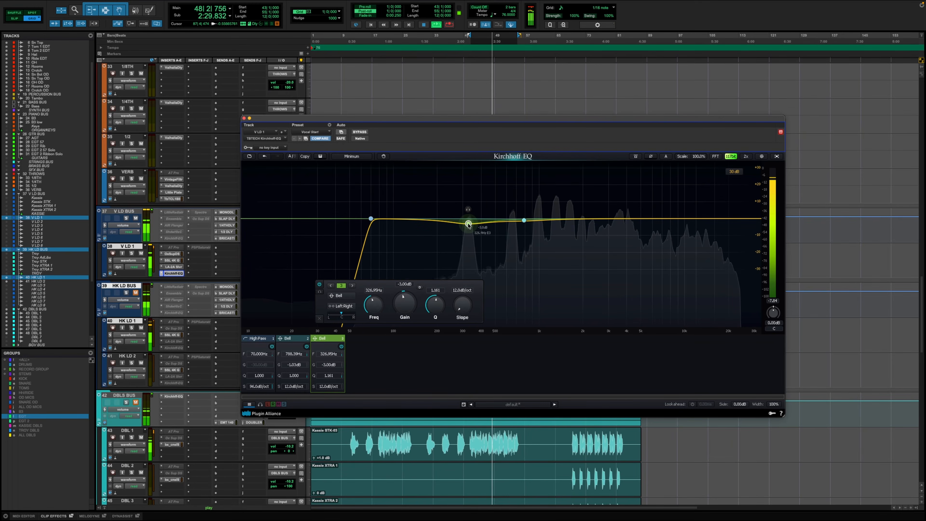
Enable dynamics on both bell bands, setting the 327 Hz band's threshold to -29.24 dB and its above range to -3.0 dB
{"action": "left_click", "coordinate": [419, 288]}
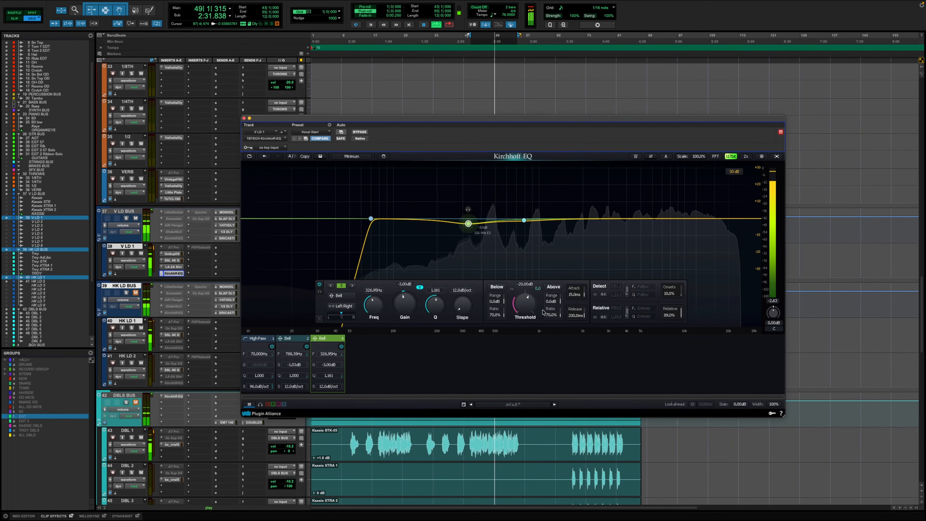
{"action": "left_click_drag", "start_coordinate": [533, 306], "coordinate": [543, 317]}
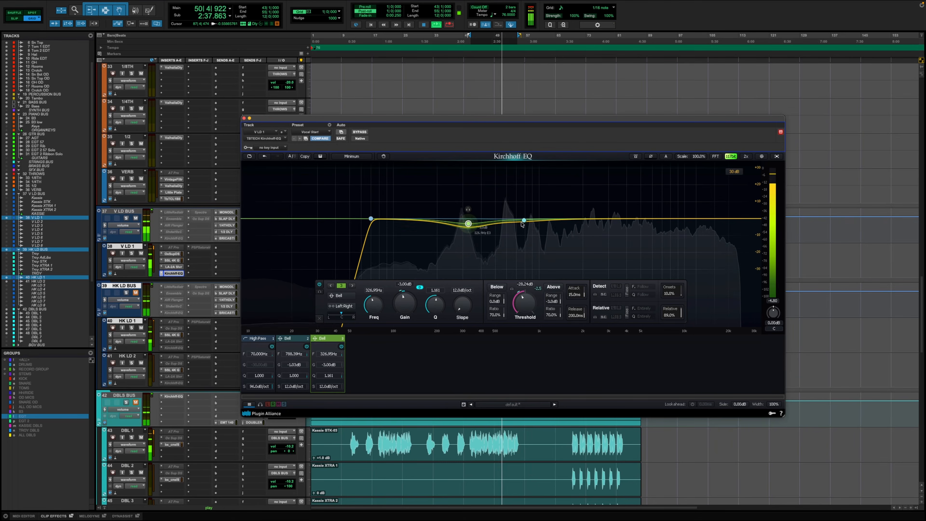
{"action": "left_click", "coordinate": [523, 220]}
{"action": "left_click", "coordinate": [420, 287]}
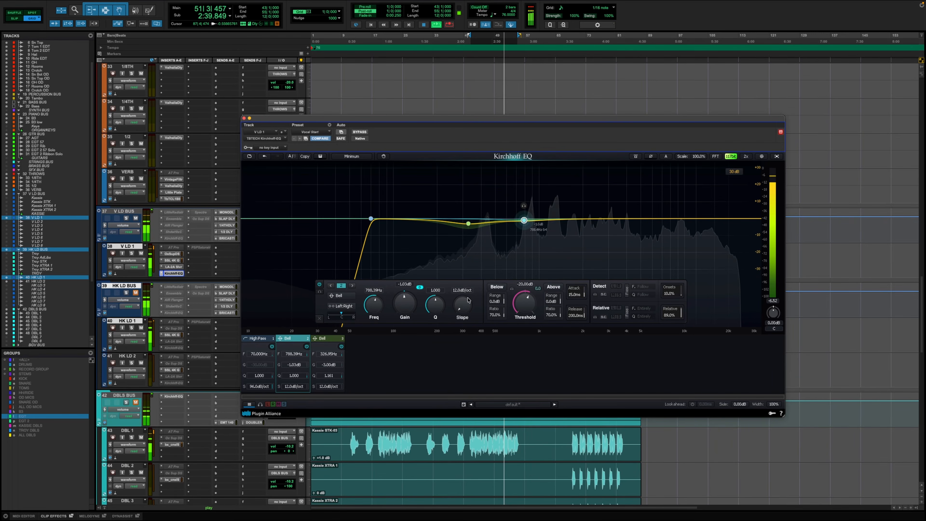
Set EQ band 2 to a -3 dB range above a -23 dB threshold and add a bell near 2.8 kHz at about -1.6 dB
{"action": "left_click_drag", "start_coordinate": [535, 303], "coordinate": [551, 322]}
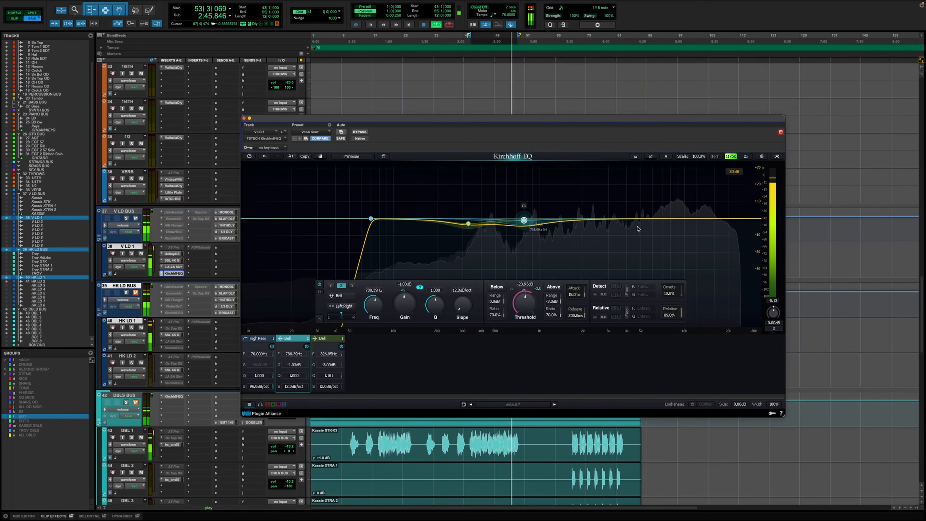
{"action": "mouse_move", "coordinate": [616, 218]}
{"action": "left_mouse_down"}
{"action": "mouse_move", "coordinate": [606, 197]}
{"action": "mouse_move", "coordinate": [604, 220]}
{"action": "left_mouse_up"}
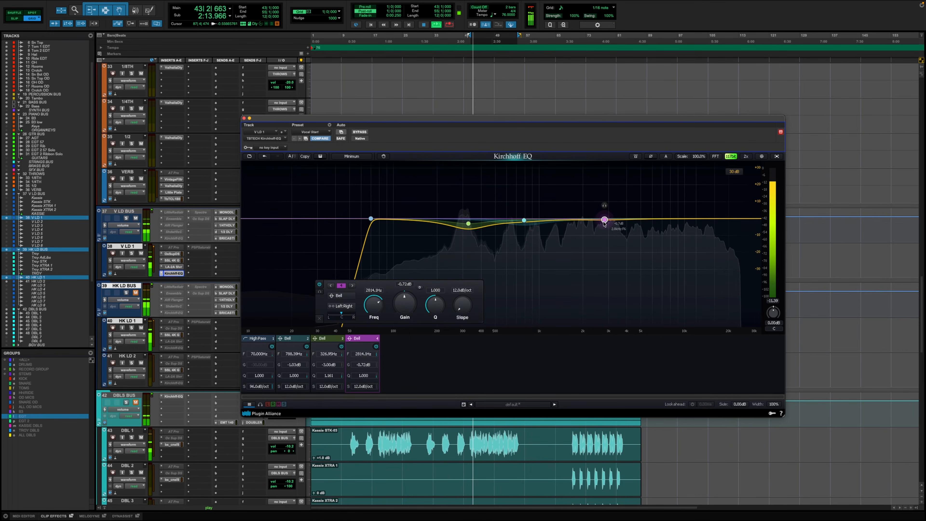
{"action": "left_click_drag", "start_coordinate": [604, 221], "coordinate": [603, 223]}
Make the new bell dynamic with a -5 dB range above a -26 dB threshold, retune it to about 2.37 kHz and close the EQ
{"action": "left_click", "coordinate": [419, 287]}
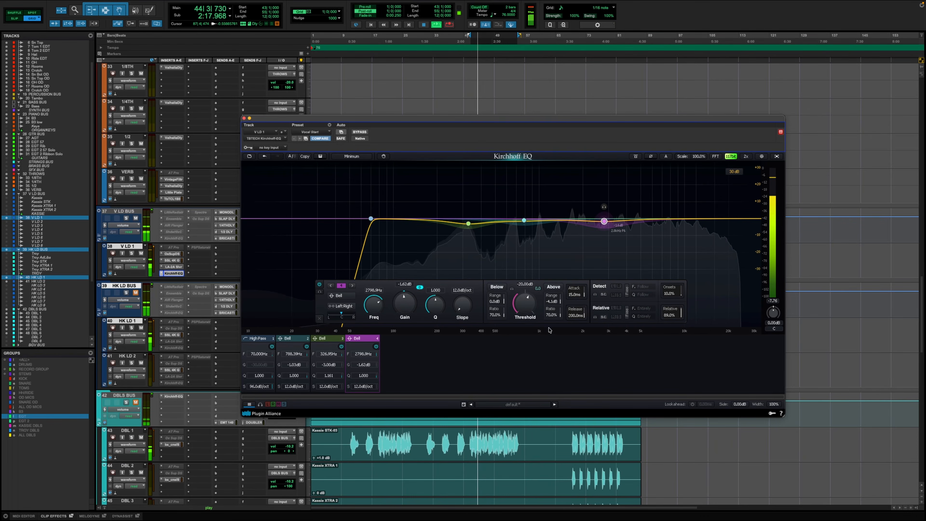
{"action": "mouse_move", "coordinate": [531, 311]}
{"action": "left_mouse_down"}
{"action": "mouse_move", "coordinate": [530, 326]}
{"action": "mouse_move", "coordinate": [528, 317]}
{"action": "left_mouse_up"}
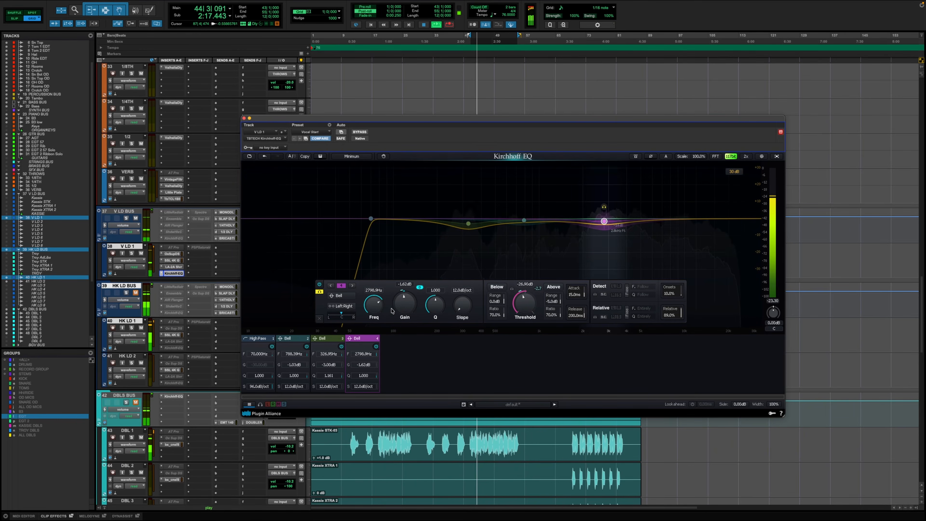
{"action": "left_click_drag", "start_coordinate": [378, 303], "coordinate": [380, 308]}
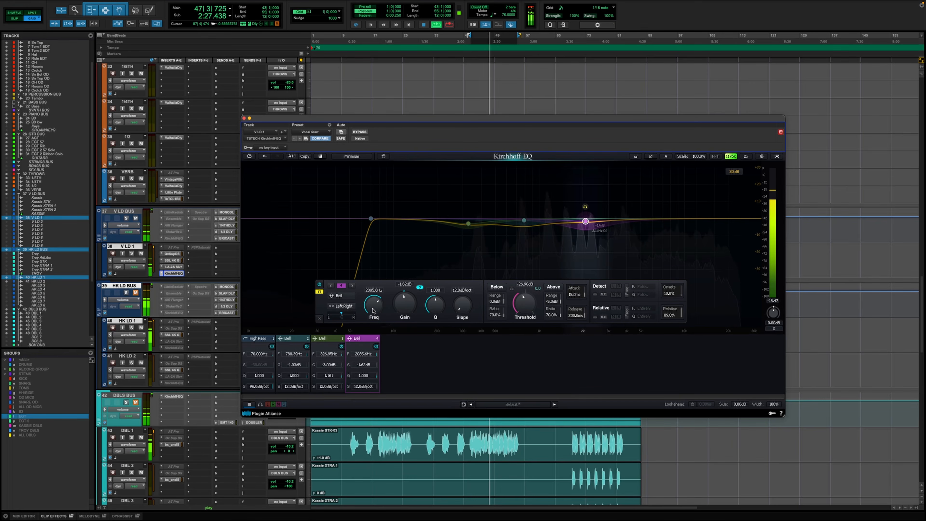
{"action": "scroll", "coordinate": [372, 310], "scroll_direction": "up", "scroll_amount": 3}
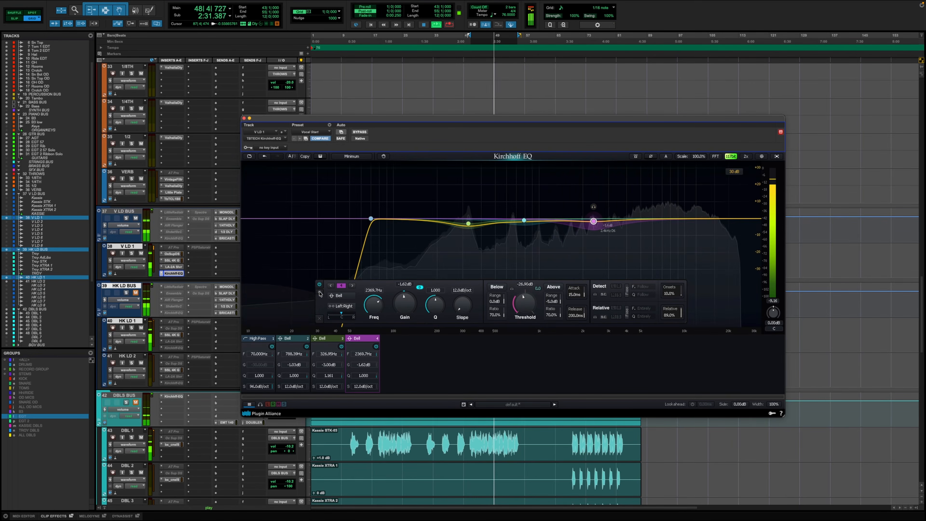
{"action": "left_click", "coordinate": [244, 118]}
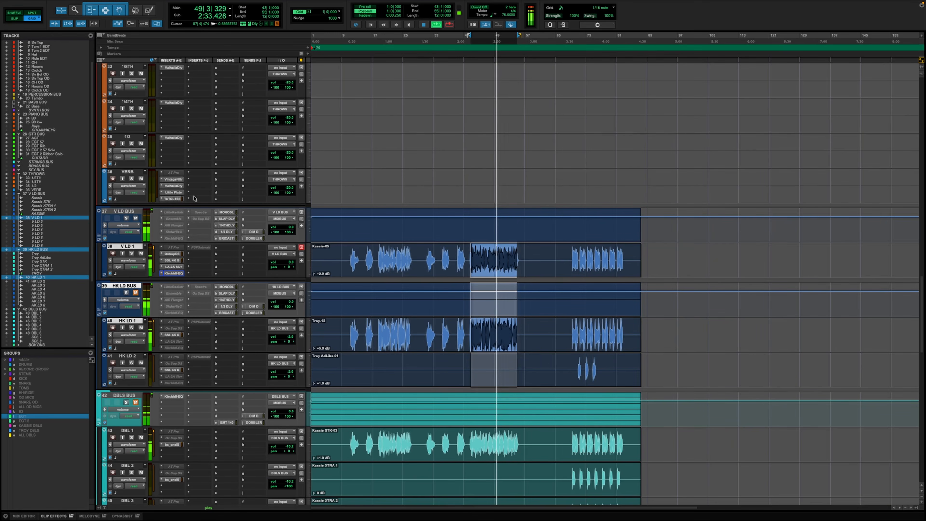
Audition the V LD 1 vocal in solo and in the full mix, and stop playback
{"action": "right_click", "coordinate": [185, 225]}
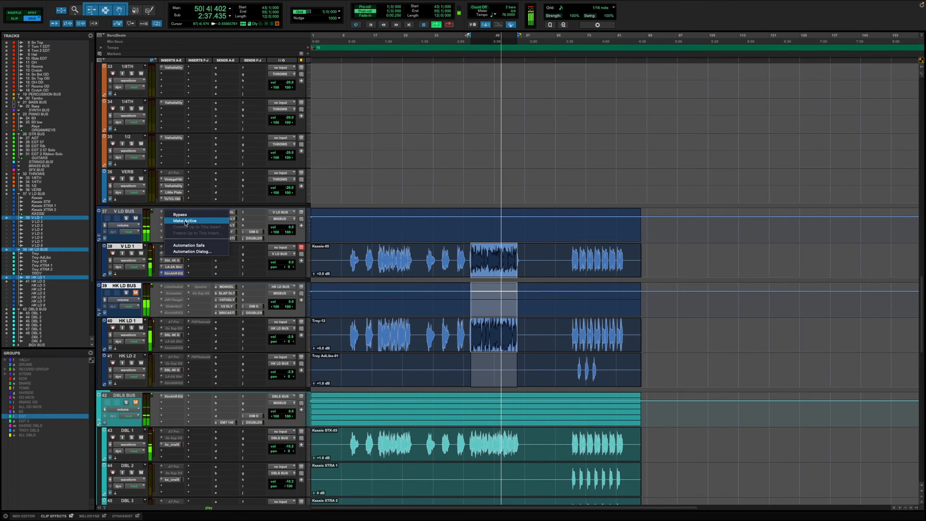
{"action": "left_click", "coordinate": [220, 193]}
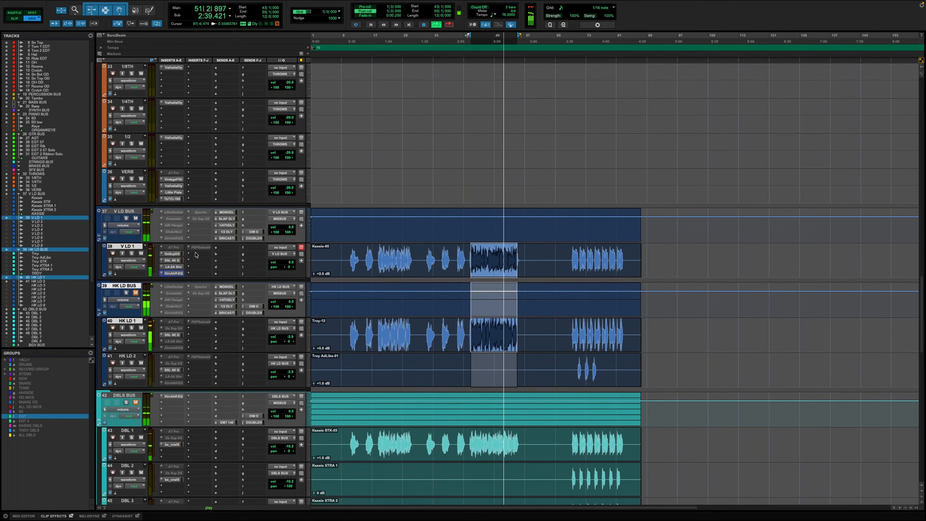
{"action": "left_click", "coordinate": [132, 253]}
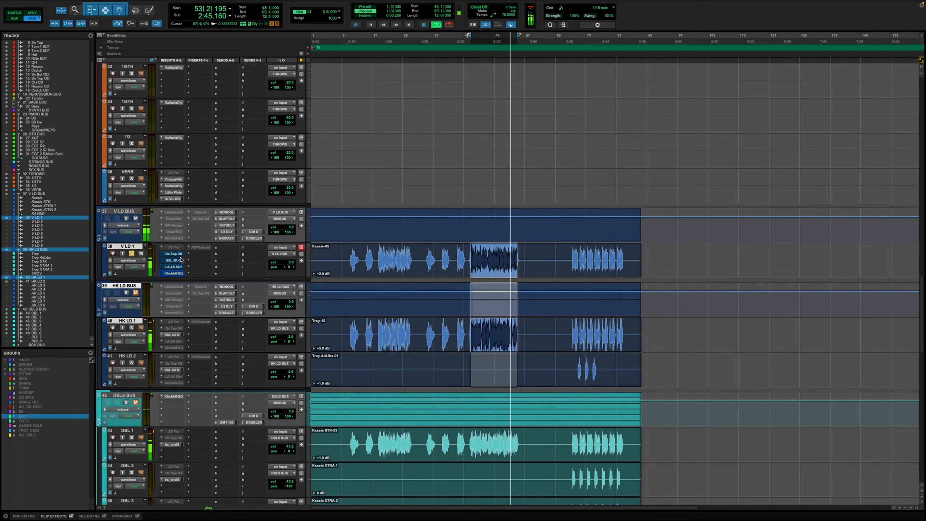
{"action": "key", "text": "space"}
{"action": "key", "text": "space"}
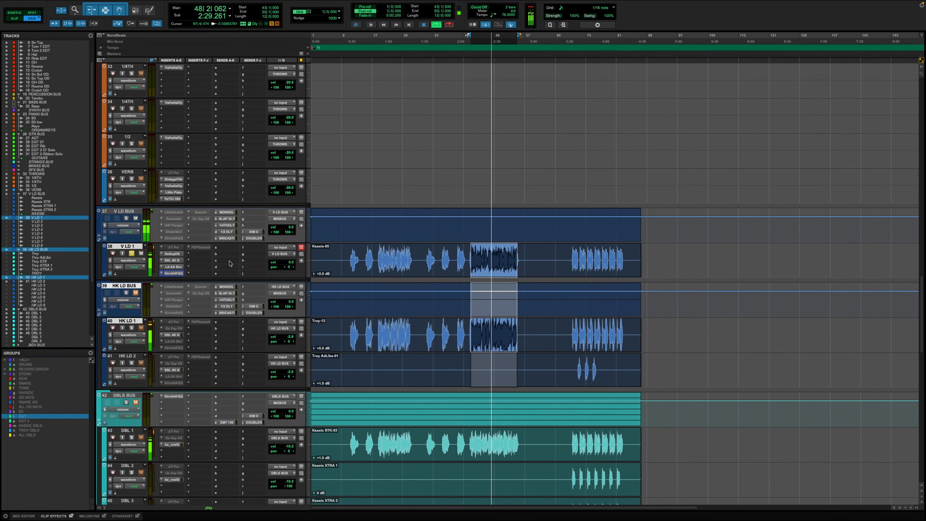
{"action": "left_click", "coordinate": [132, 253]}
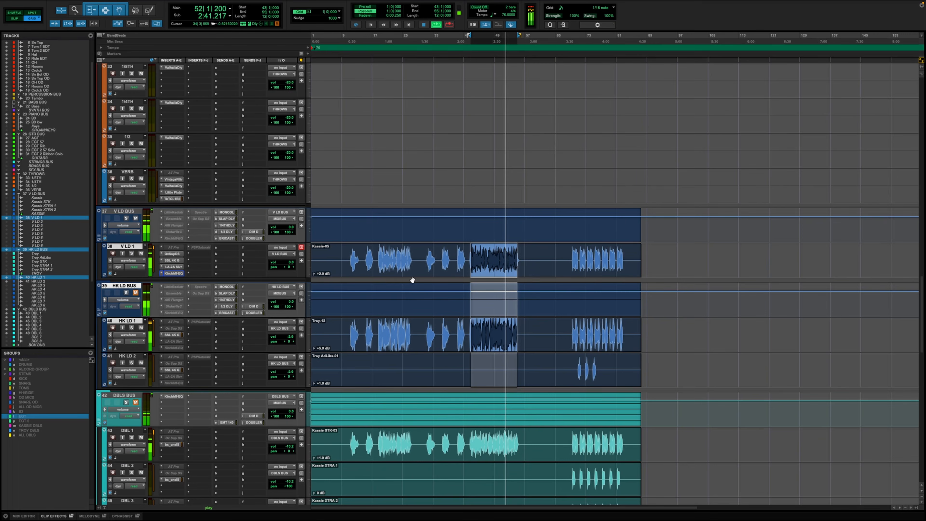
{"action": "key", "text": "space"}
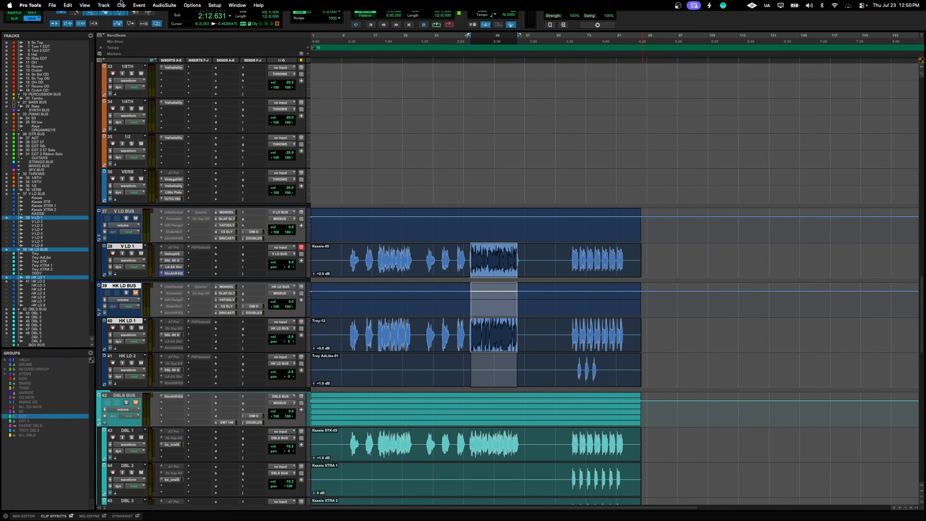
Hide the clip names in the Edit window
{"action": "left_click", "coordinate": [121, 5]}
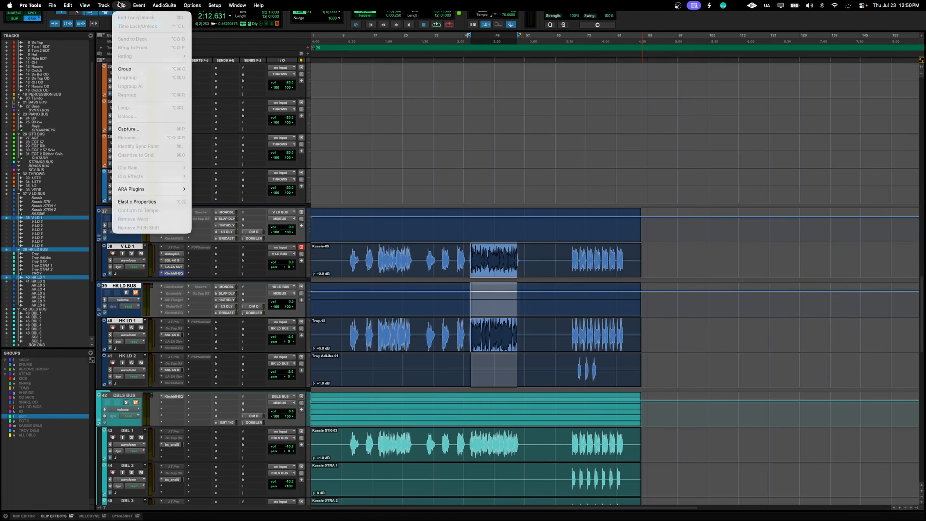
{"action": "mouse_move", "coordinate": [84, 5]}
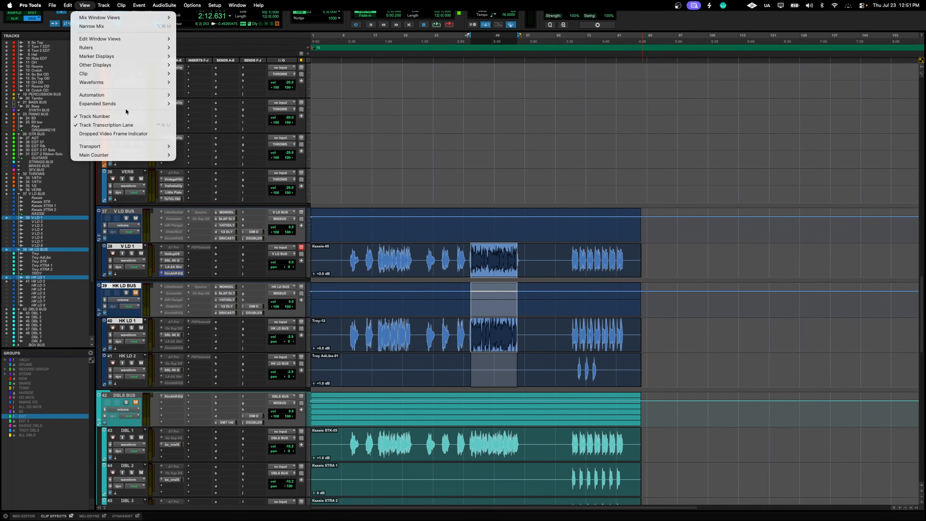
{"action": "mouse_move", "coordinate": [126, 75]}
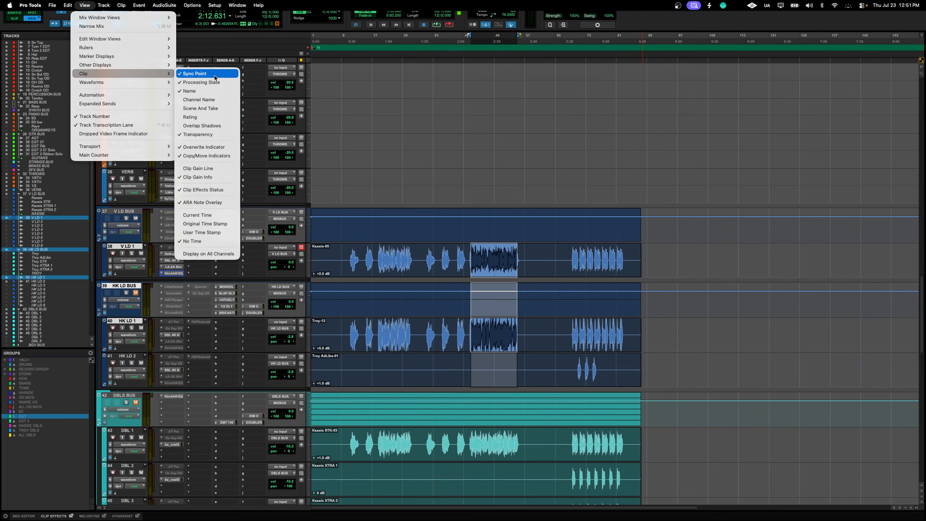
{"action": "left_click", "coordinate": [208, 91]}
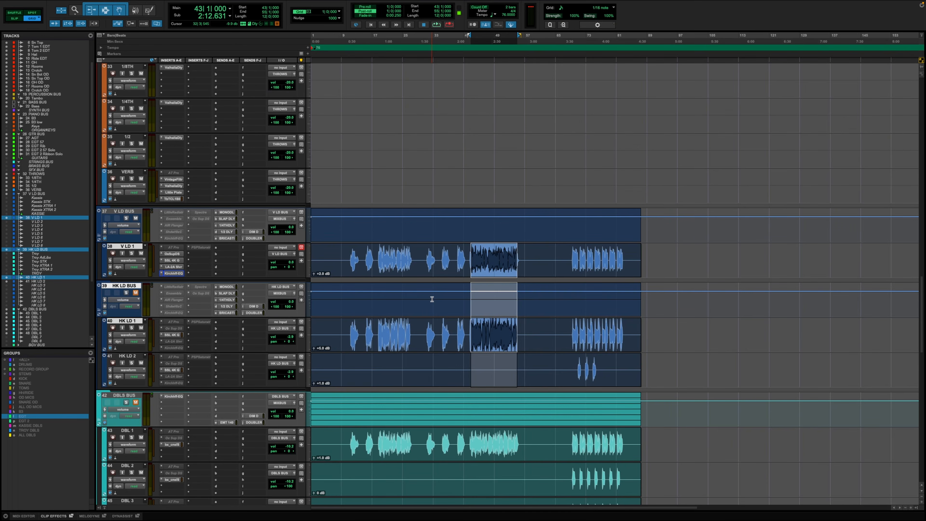
Select only the V LD 1 passage from bar 43 to bar 55 and start playing it
{"action": "key", "text": "space"}
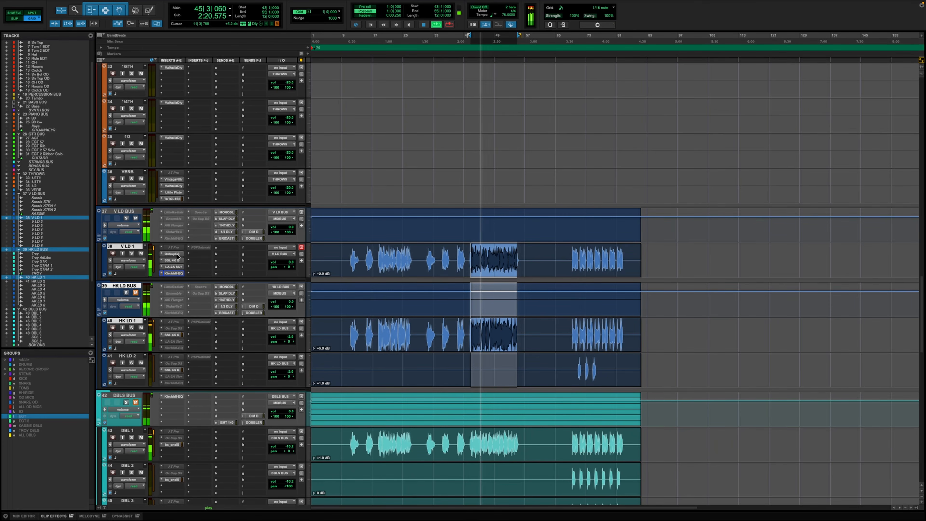
{"action": "key", "text": "space"}
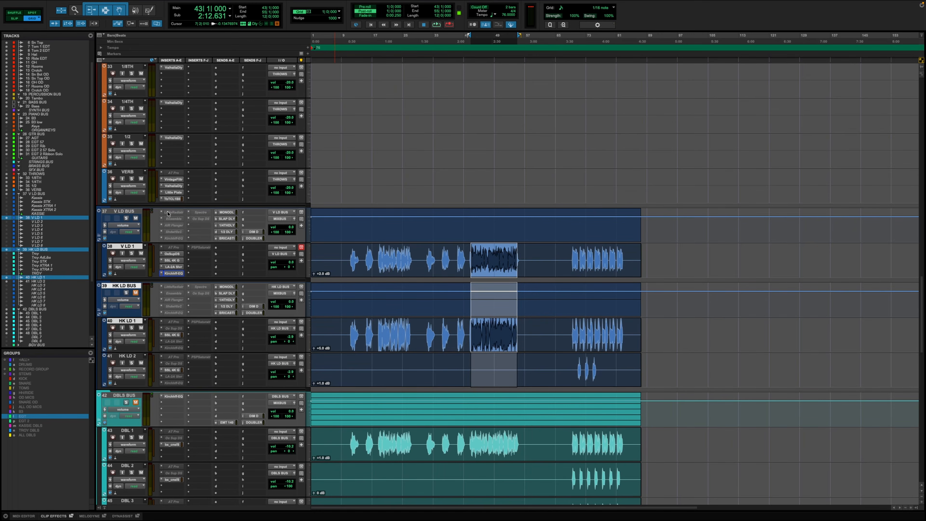
{"action": "left_click", "coordinate": [125, 210]}
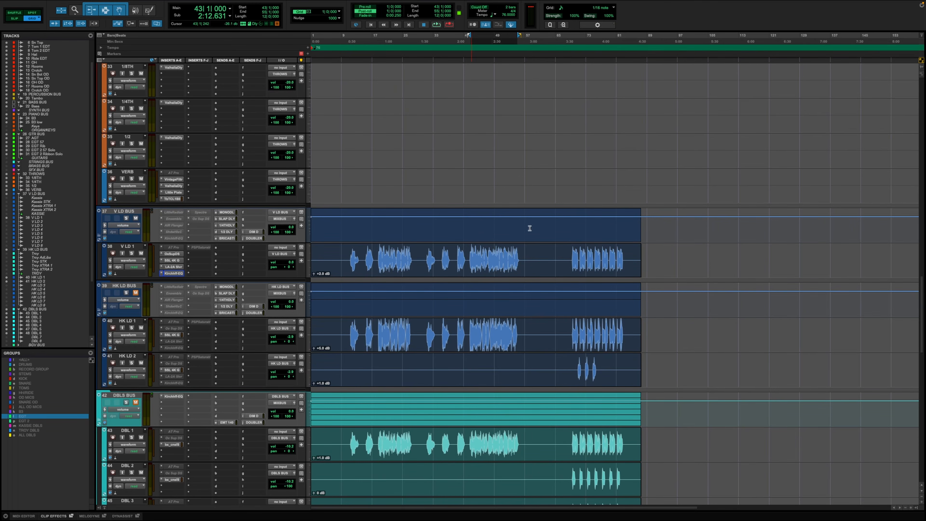
{"action": "left_click_drag", "start_coordinate": [469, 257], "coordinate": [515, 274]}
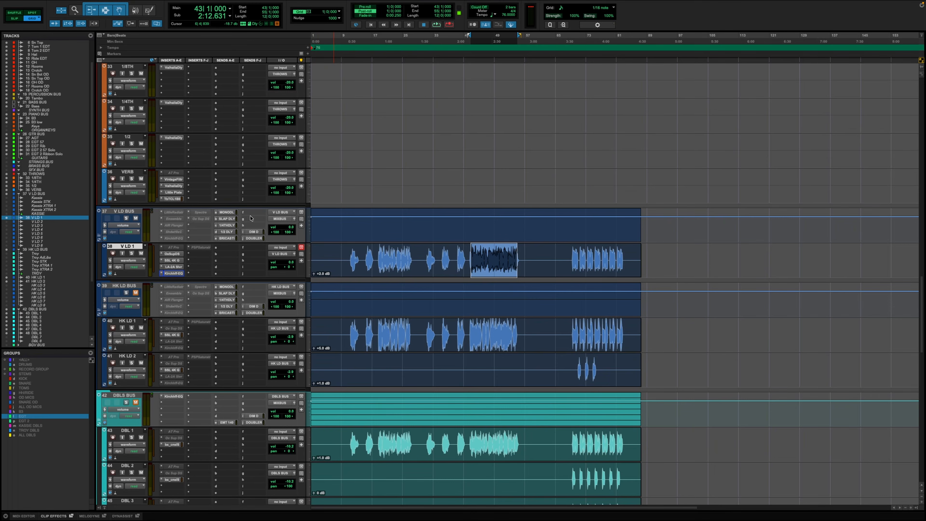
{"action": "key", "text": "space"}
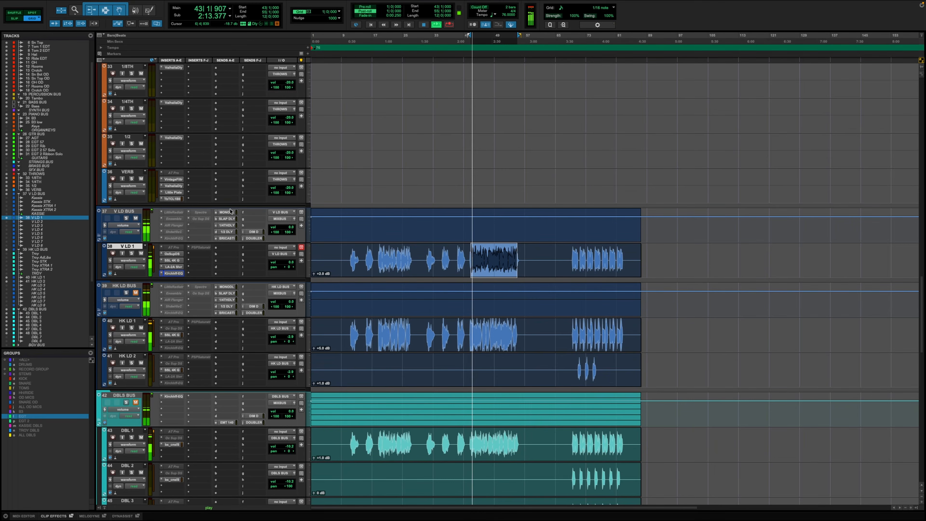
Raise the V LD BUS sends to MONO DLY, SLAP DLY and 1/4TH DLY to about -21, -19 and -18.5 dB
{"action": "left_click", "coordinate": [225, 212]}
{"action": "left_click_drag", "start_coordinate": [646, 261], "coordinate": [643, 242]}
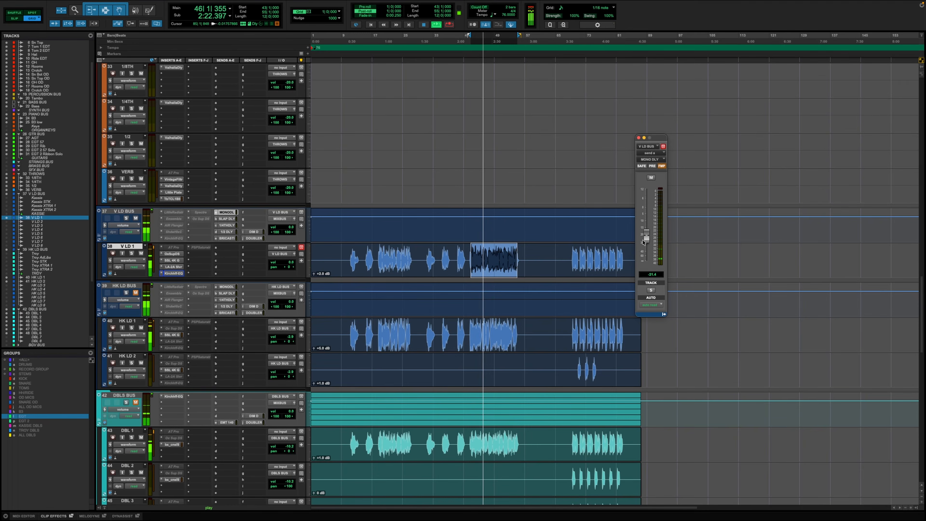
{"action": "left_click", "coordinate": [226, 219]}
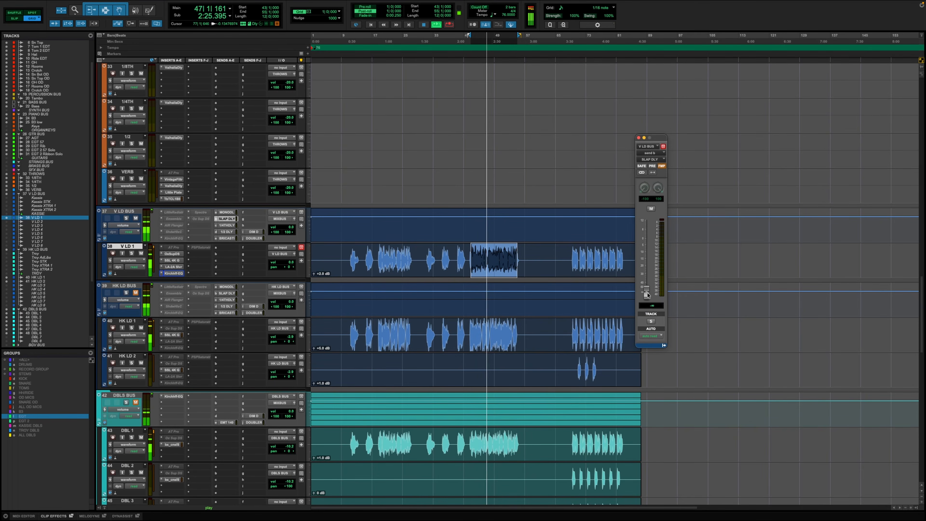
{"action": "left_click_drag", "start_coordinate": [647, 295], "coordinate": [640, 271]}
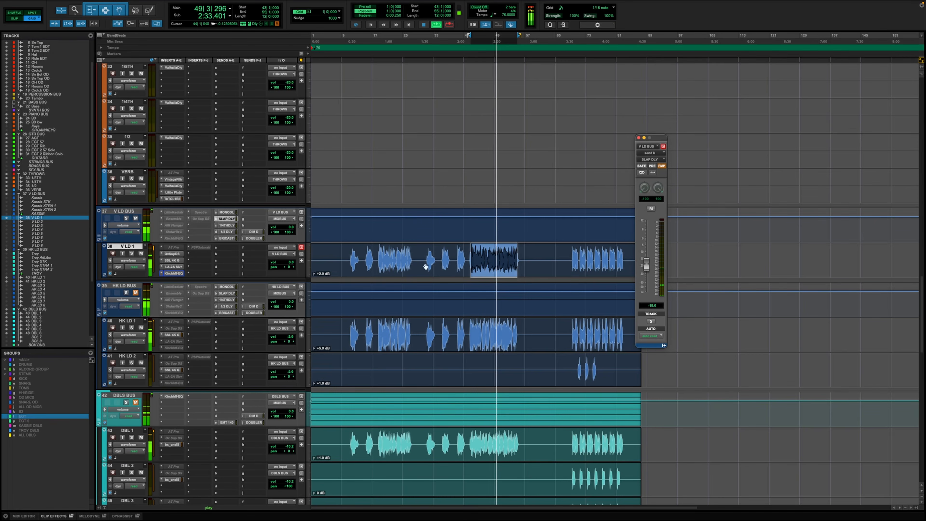
{"action": "left_click", "coordinate": [226, 225]}
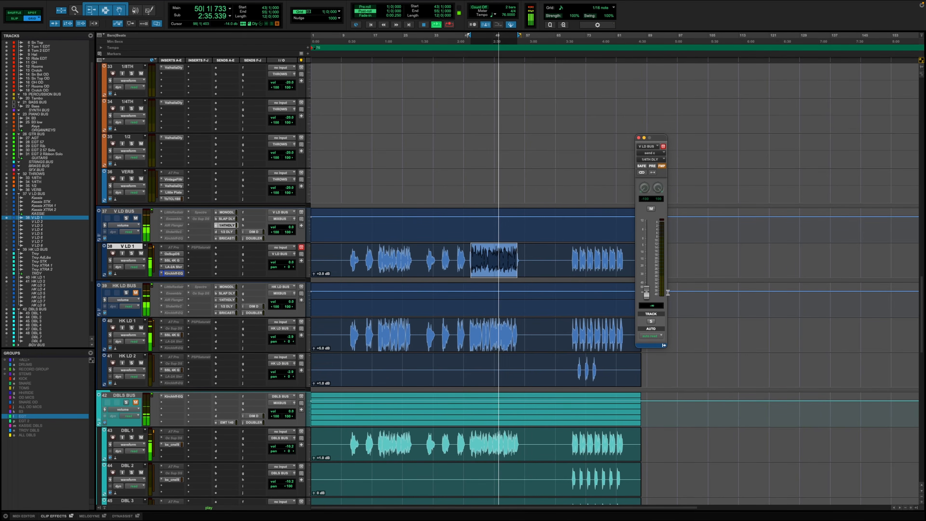
{"action": "left_click_drag", "start_coordinate": [646, 291], "coordinate": [647, 268]}
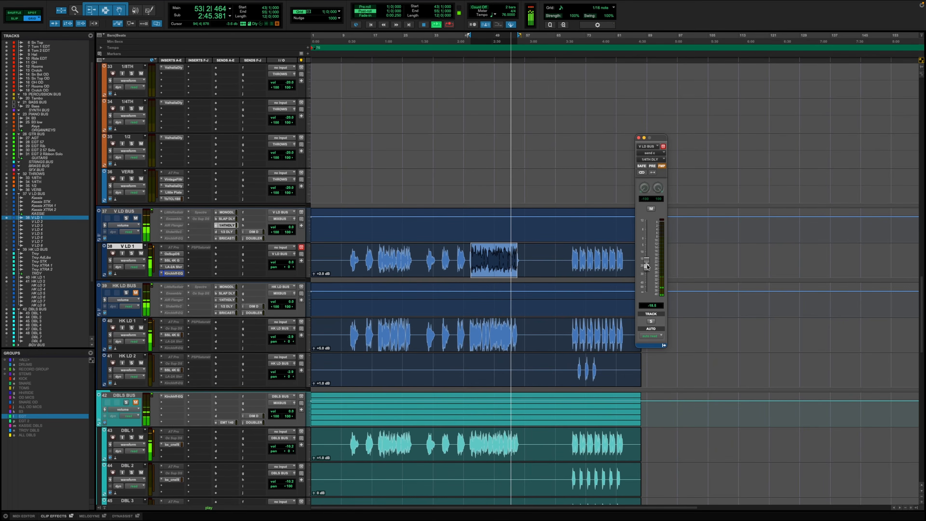
Briefly solo V LD BUS to check its delays and restart playback of the passage
{"action": "left_click", "coordinate": [126, 218]}
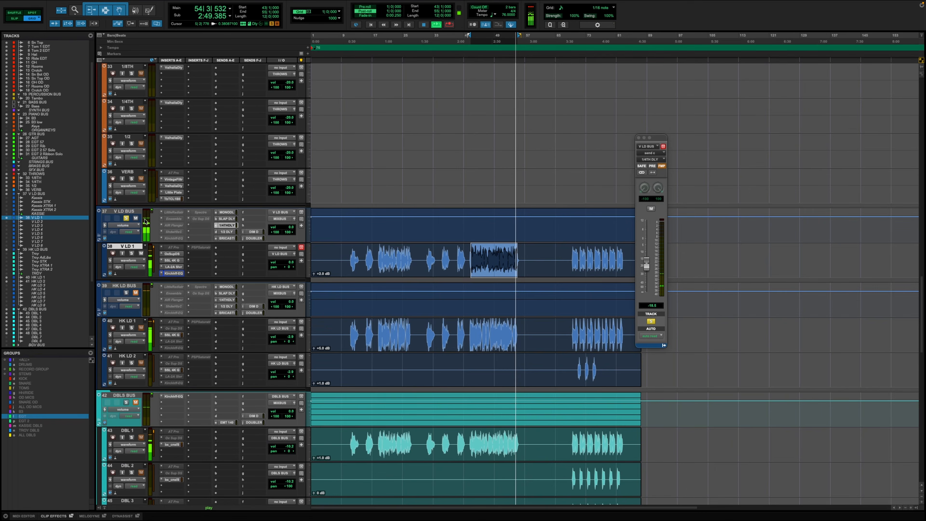
{"action": "left_click", "coordinate": [126, 218]}
{"action": "key", "text": "space"}
{"action": "key", "text": "space"}
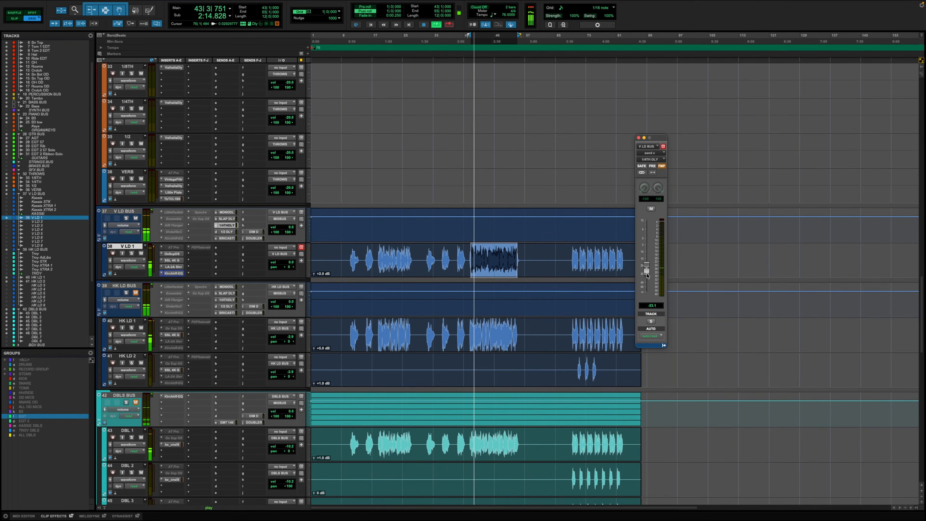
Lower the V LD BUS sends to about -24.3 dB for 1/4TH DLY, -24.4 dB for SLAP DLY and -32.6 dB for MONO DLY
{"action": "left_click_drag", "start_coordinate": [647, 264], "coordinate": [647, 276]}
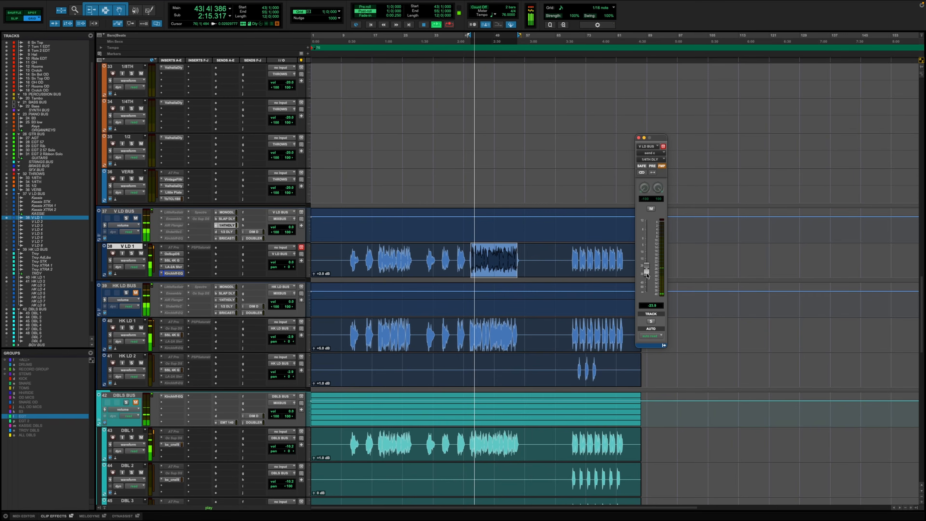
{"action": "left_click", "coordinate": [215, 219], "text": "super"}
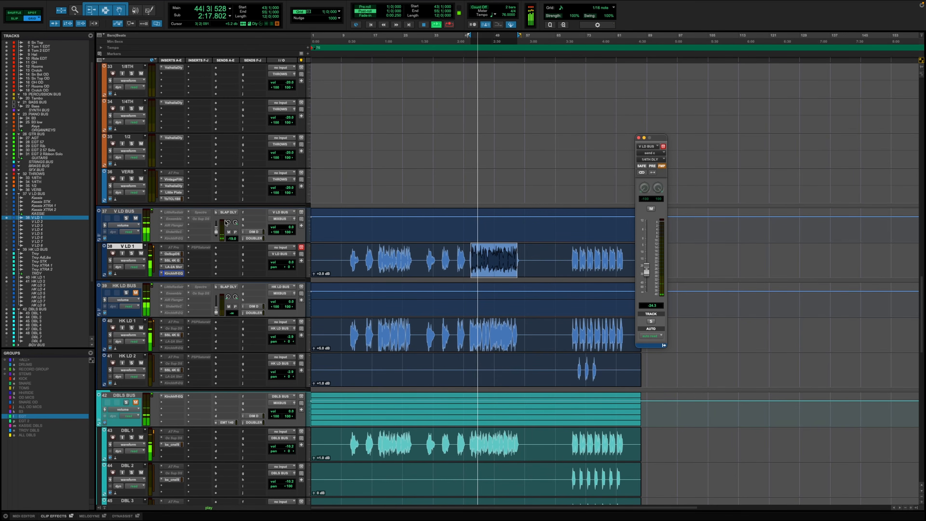
{"action": "left_click", "coordinate": [216, 229]}
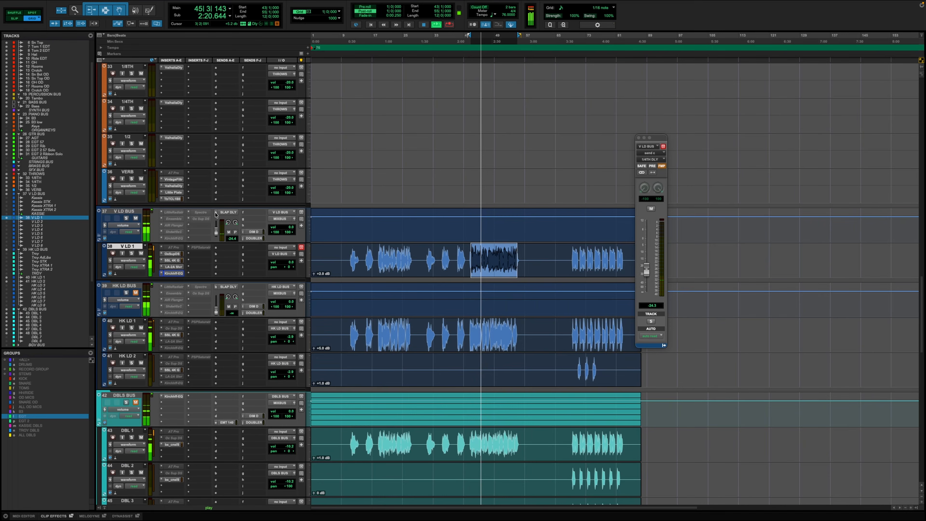
{"action": "left_click", "coordinate": [215, 216], "text": "super"}
{"action": "left_click", "coordinate": [215, 212], "text": "super"}
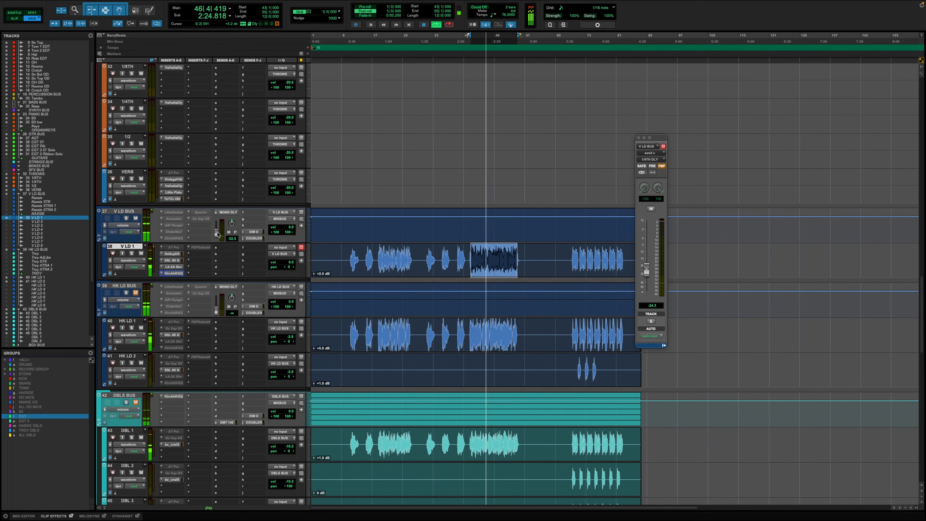
{"action": "left_click", "coordinate": [216, 213], "text": "super"}
Bring up the V LD BUS send to BRICASTI during playback, settling it at about -24 dB
{"action": "key", "text": "shift+s"}
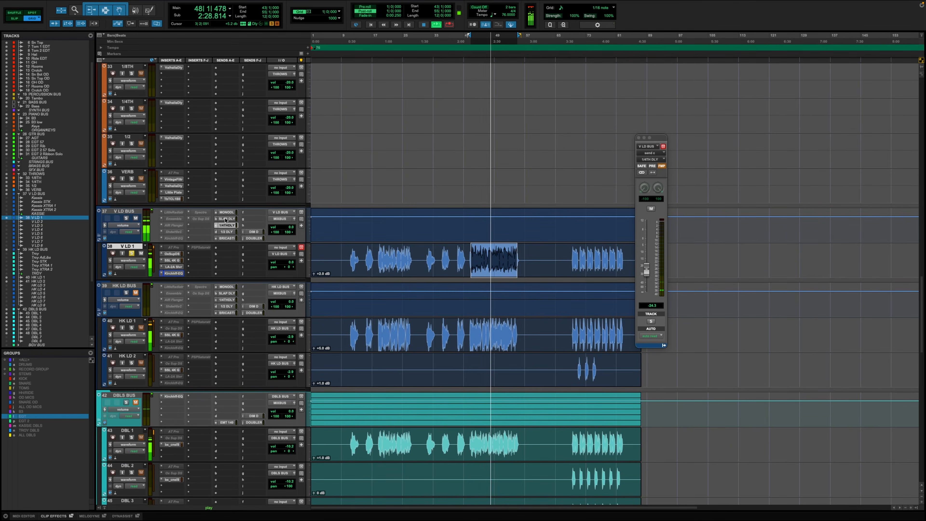
{"action": "left_click", "coordinate": [254, 232]}
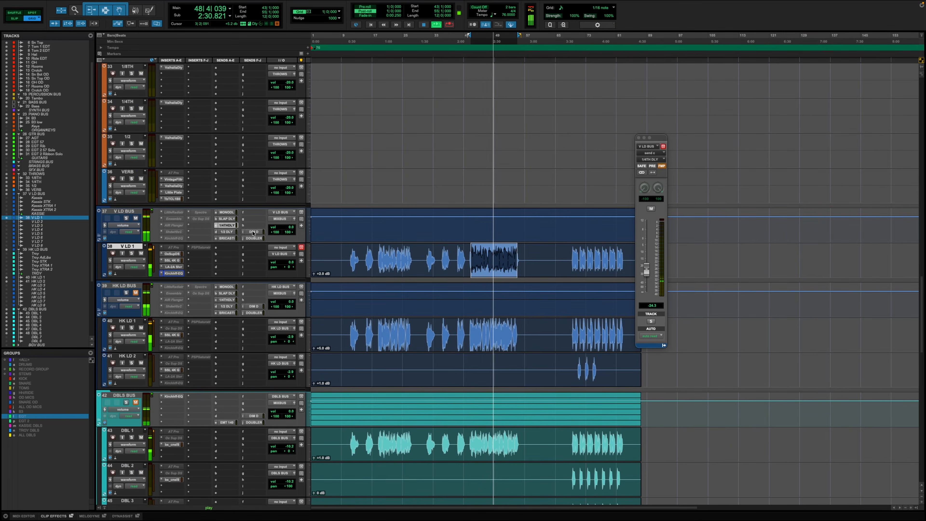
{"action": "left_click", "coordinate": [225, 239]}
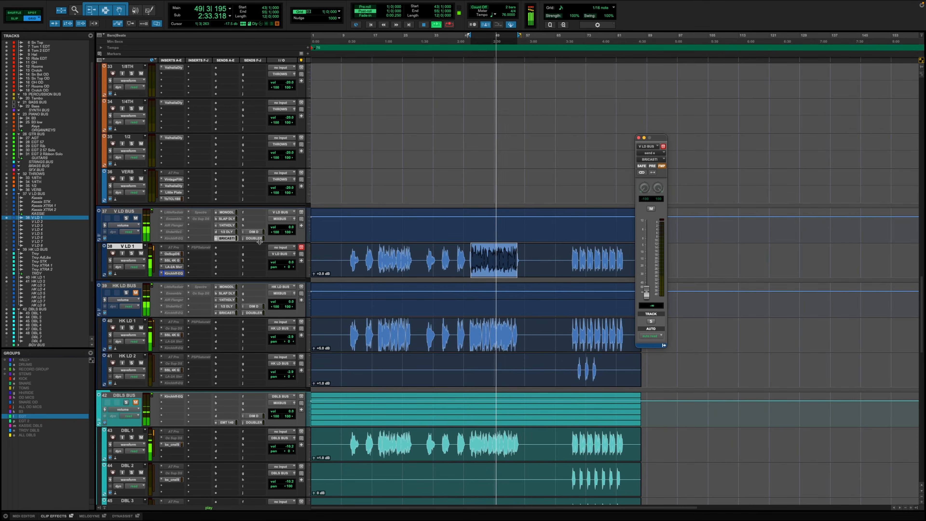
{"action": "left_click", "coordinate": [644, 292], "text": "alt"}
{"action": "scroll", "coordinate": [403, 288], "scroll_direction": "down", "scroll_amount": 2}
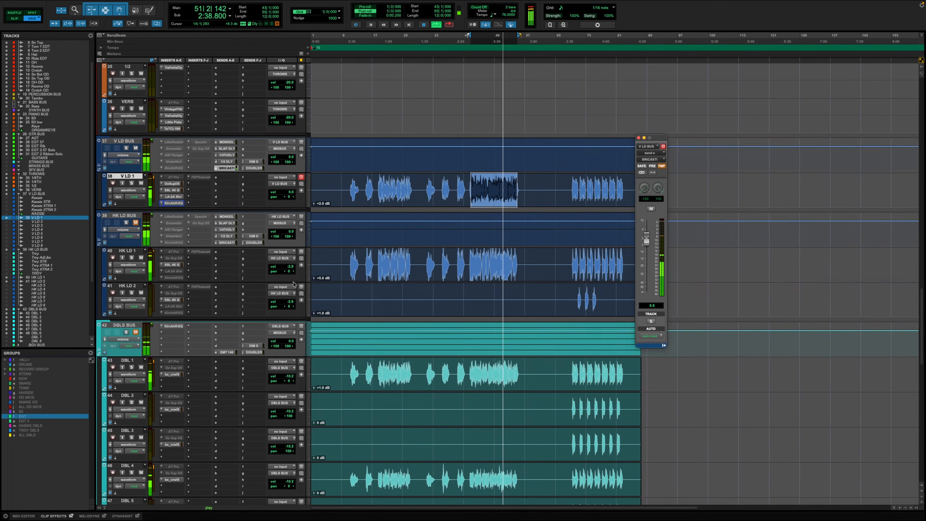
{"action": "scroll", "coordinate": [403, 288], "scroll_direction": "up", "scroll_amount": 8}
{"action": "left_click_drag", "start_coordinate": [646, 239], "coordinate": [644, 272]}
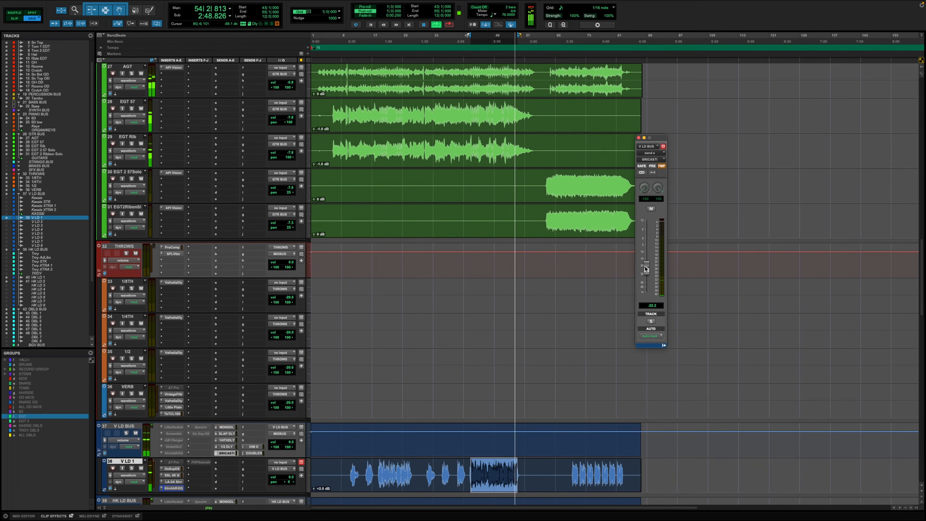
{"action": "left_click_drag", "start_coordinate": [645, 269], "coordinate": [645, 271]}
Set the reverb time of BRICASTI's Seventh Heaven to 1.00 sec and raise the V LD BUS send feeding it to about -19 dB
{"action": "scroll", "coordinate": [532, 275], "scroll_direction": "down", "scroll_amount": 15}
{"action": "scroll", "coordinate": [532, 277], "scroll_direction": "down", "scroll_amount": 10}
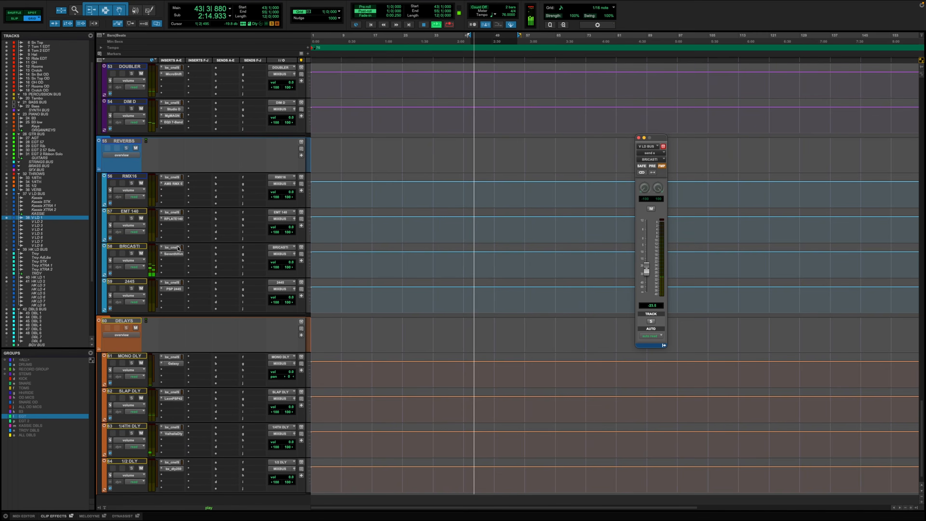
{"action": "left_click", "coordinate": [173, 253]}
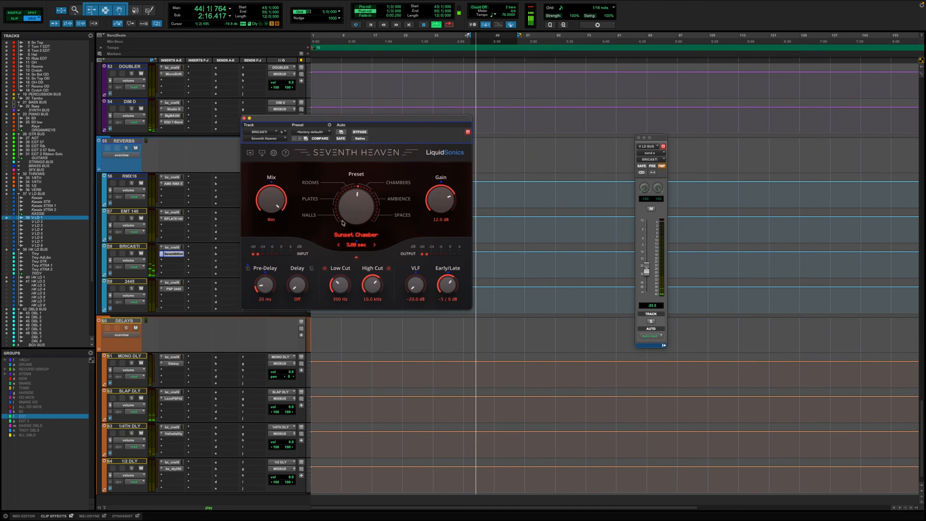
{"action": "left_click", "coordinate": [349, 245]}
{"action": "type", "text": "1"}
{"action": "key", "text": "Return"}
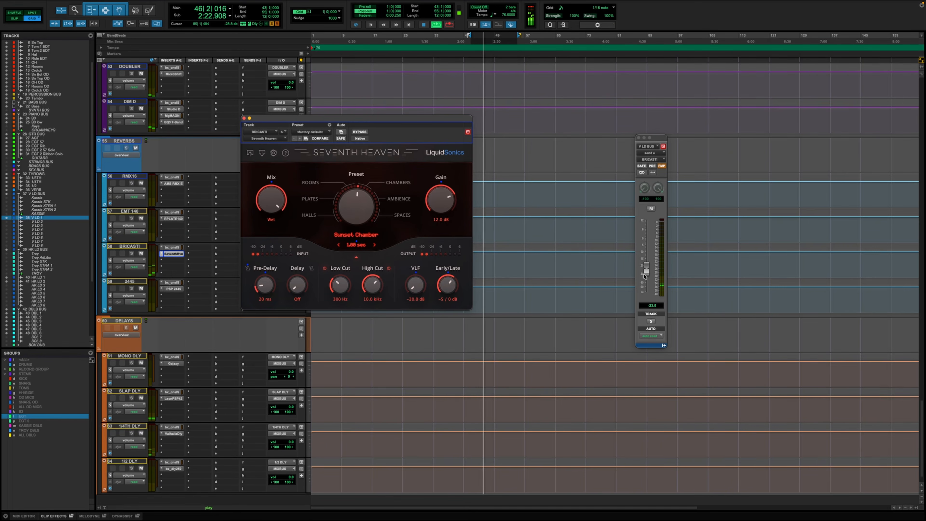
{"action": "left_click_drag", "start_coordinate": [646, 271], "coordinate": [647, 267]}
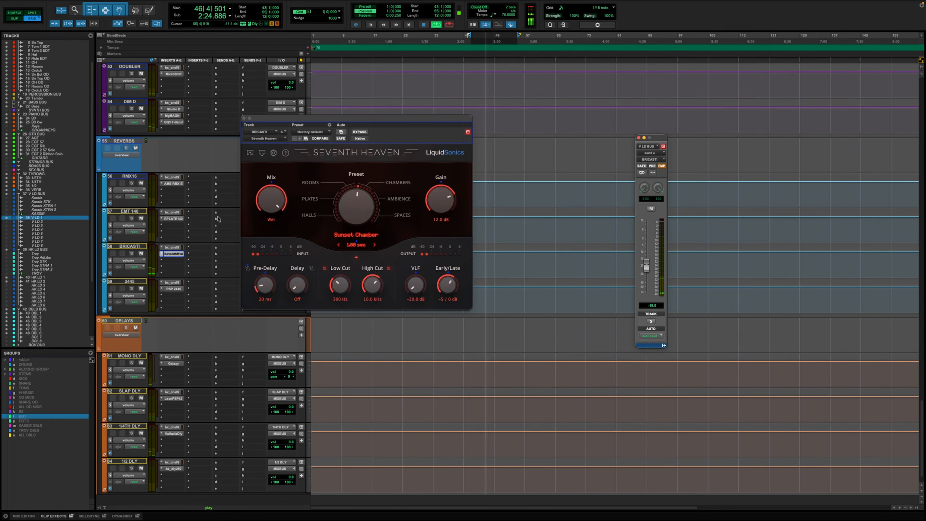
Mute and unmute the BRICASTI send to compare the vocal without reverb, close Seventh Heaven and return to the lead vocal tracks
{"action": "left_click", "coordinate": [651, 208]}
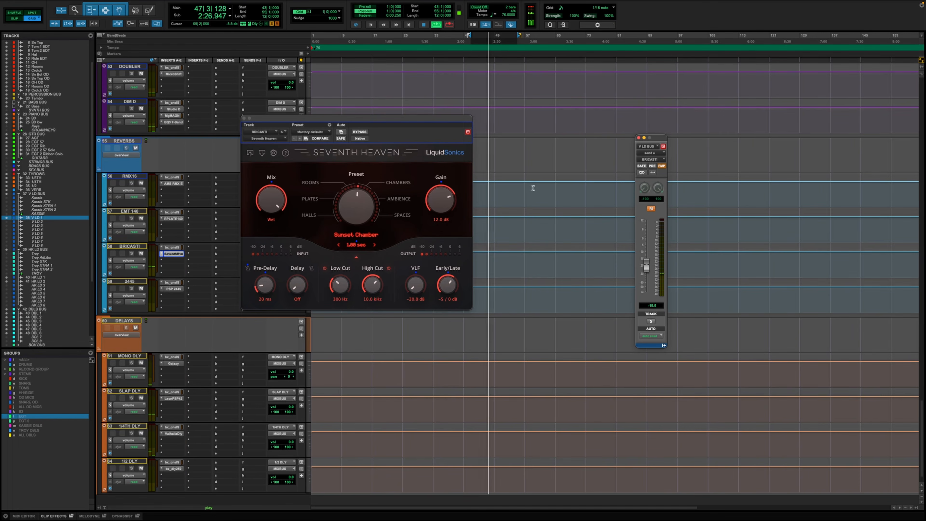
{"action": "left_click", "coordinate": [650, 209]}
{"action": "scroll", "coordinate": [488, 247], "scroll_direction": "up", "scroll_amount": 8}
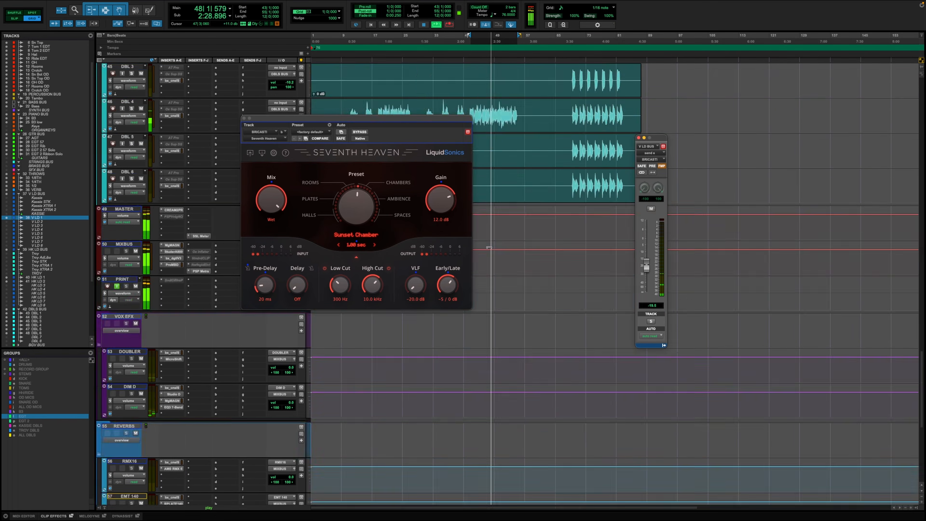
{"action": "scroll", "coordinate": [488, 247], "scroll_direction": "up", "scroll_amount": 8}
{"action": "left_click", "coordinate": [244, 118]}
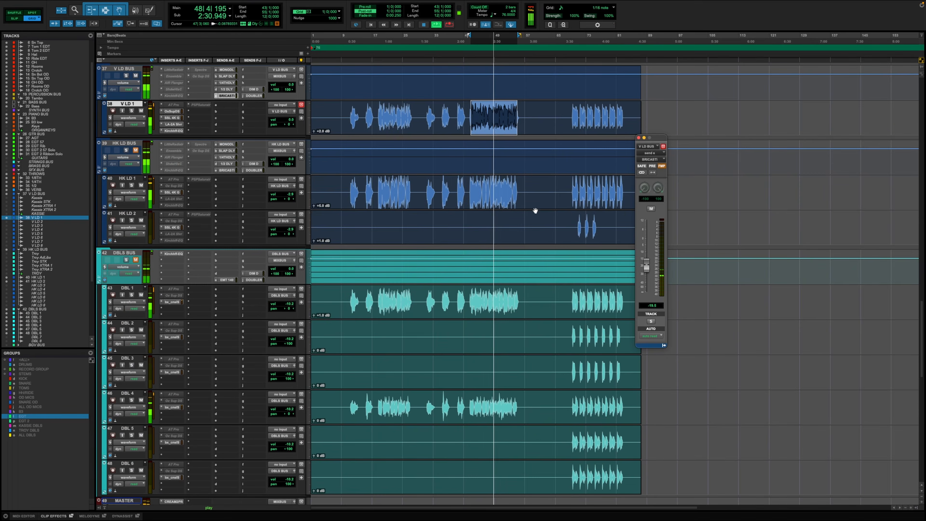
{"action": "scroll", "coordinate": [535, 210], "scroll_direction": "up", "scroll_amount": 6}
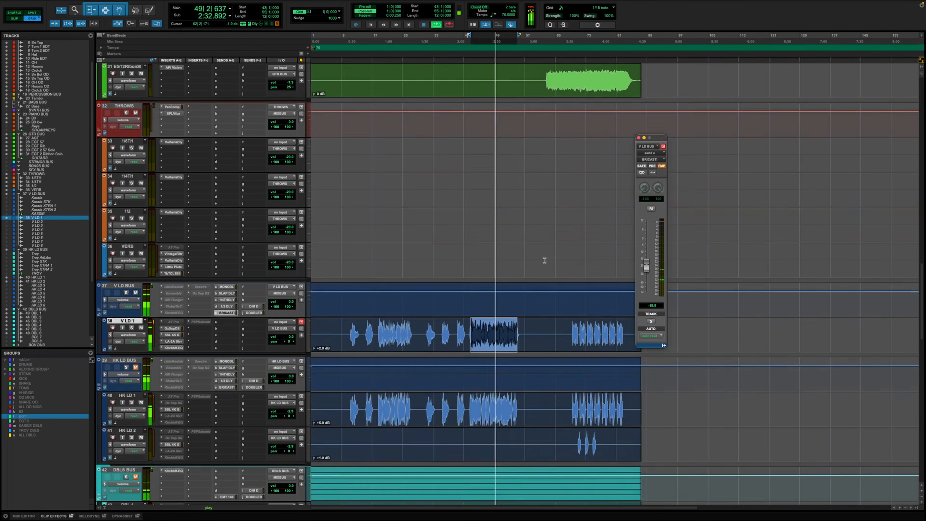
{"action": "scroll", "coordinate": [544, 260], "scroll_direction": "down", "scroll_amount": 4}
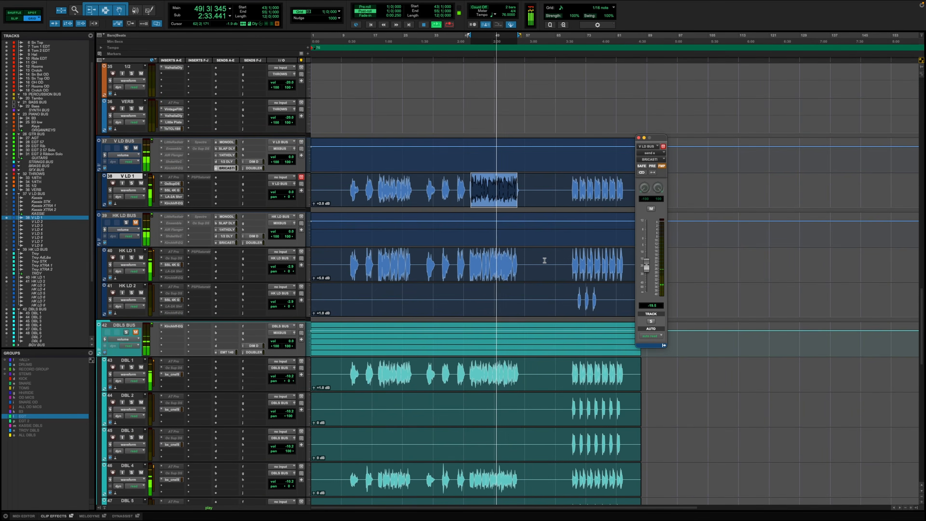
Solo V LD BUS with its effect sends muted, bring back only MONO DLY and SLAP DLY, and replay the passage
{"action": "left_click", "coordinate": [127, 147]}
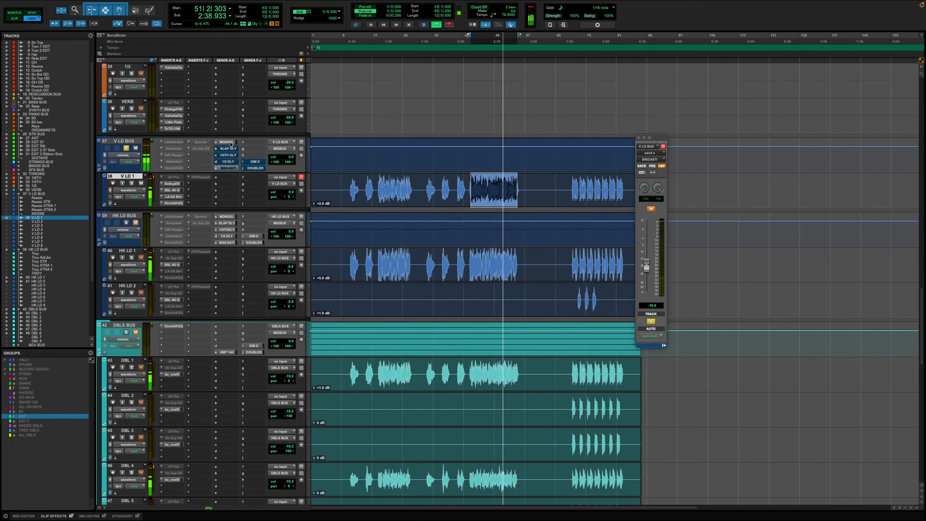
{"action": "key", "text": "space"}
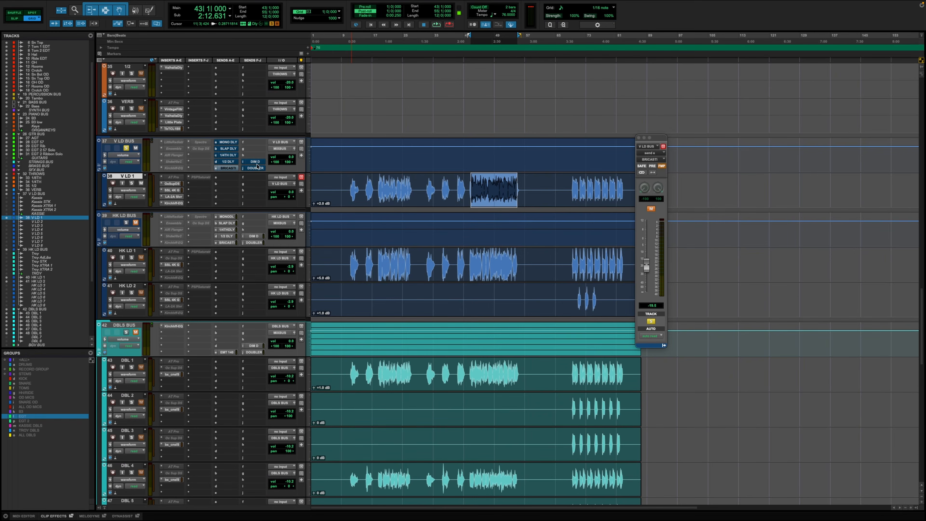
{"action": "key", "text": "space"}
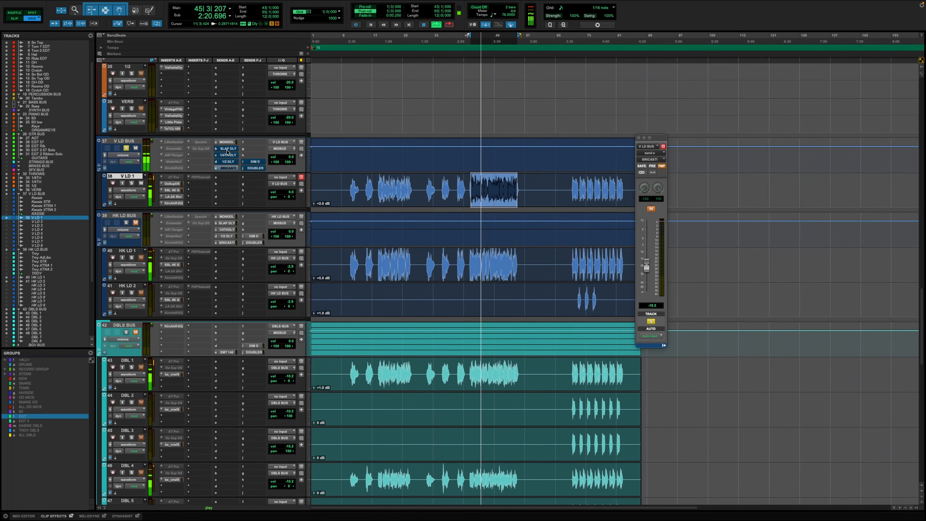
{"action": "left_click", "coordinate": [226, 149]}
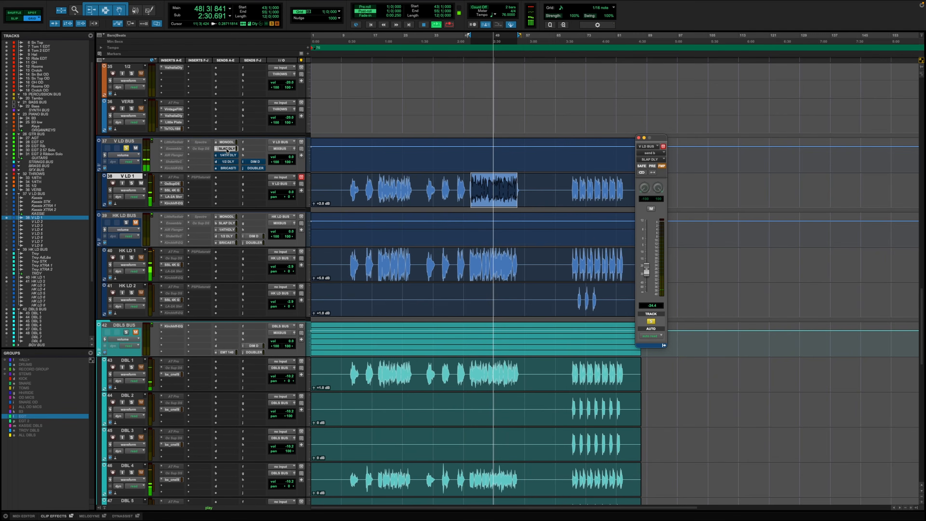
{"action": "key", "text": "space"}
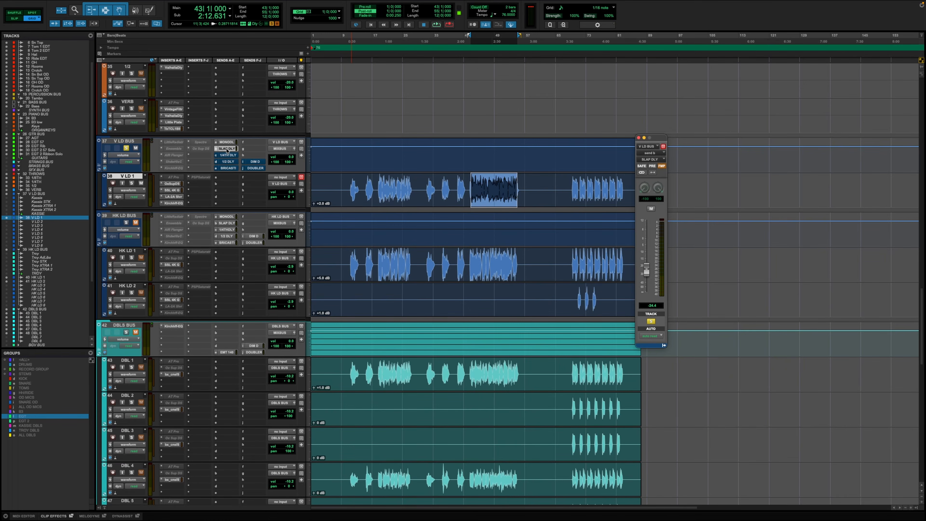
{"action": "key", "text": "space"}
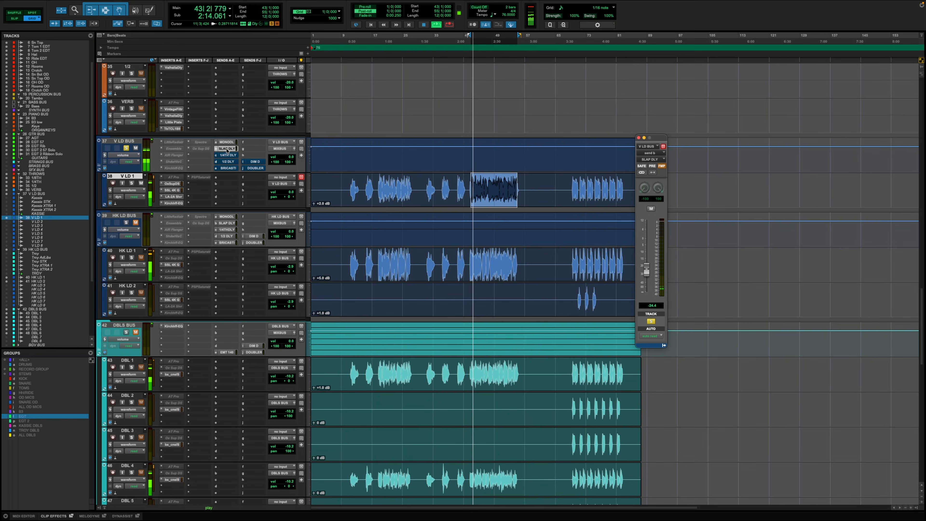
Compare the soloed vocal with the MONO DLY and SLAP DLY sends muted and unmuted, and stop playback
{"action": "left_click", "coordinate": [226, 149], "text": "ctrl+super"}
{"action": "left_click", "coordinate": [227, 141], "text": "ctrl+super"}
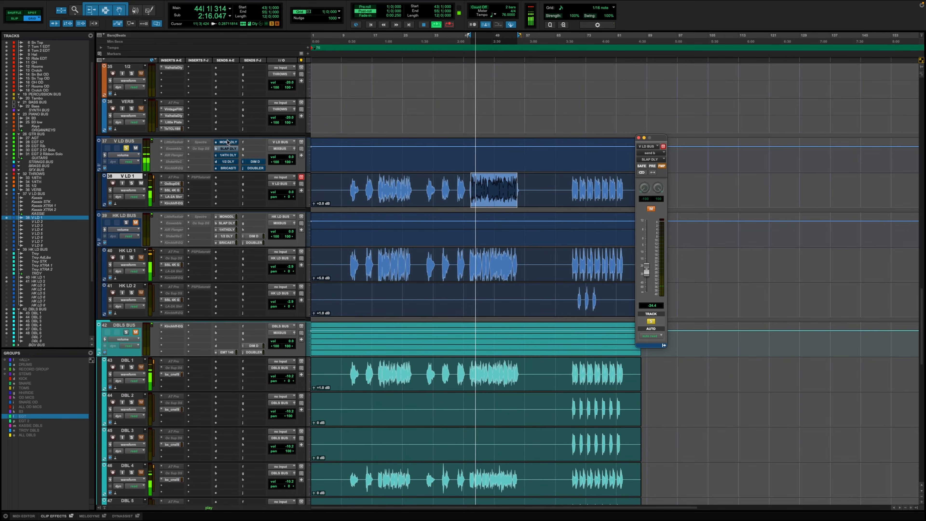
{"action": "left_click", "coordinate": [227, 141], "text": "ctrl+super"}
{"action": "left_click", "coordinate": [229, 148], "text": "ctrl+super"}
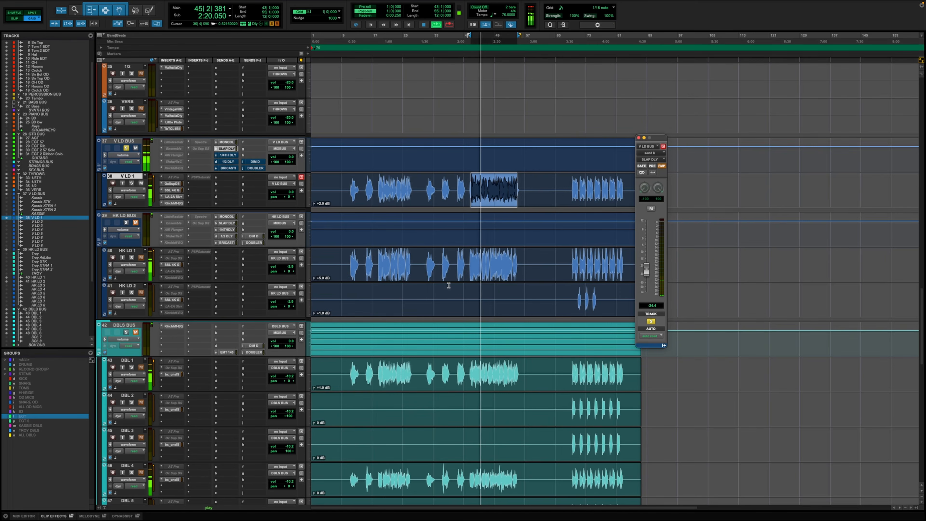
{"action": "key", "text": "space"}
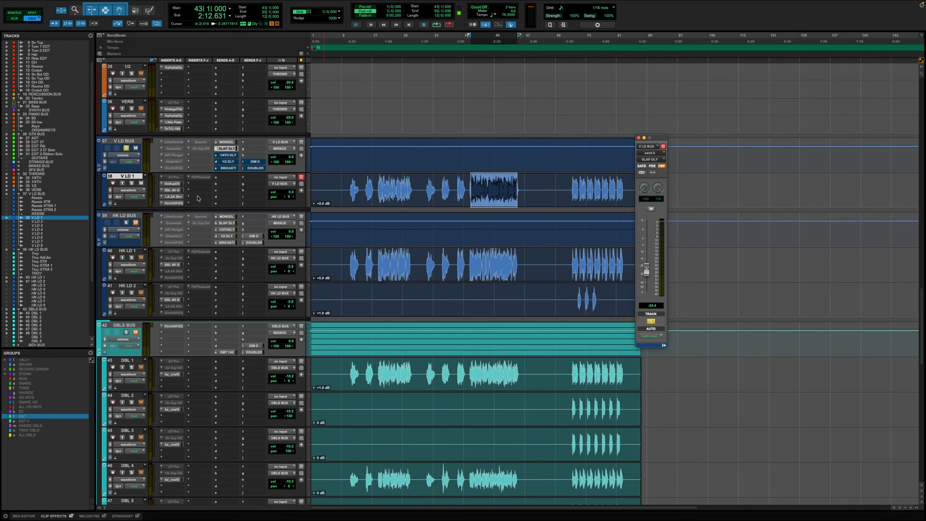
Replay the passage and unmute the V LD BUS sends to 1/4TH DLY, 1/2 DLY and BRICASTI
{"action": "key", "text": "space"}
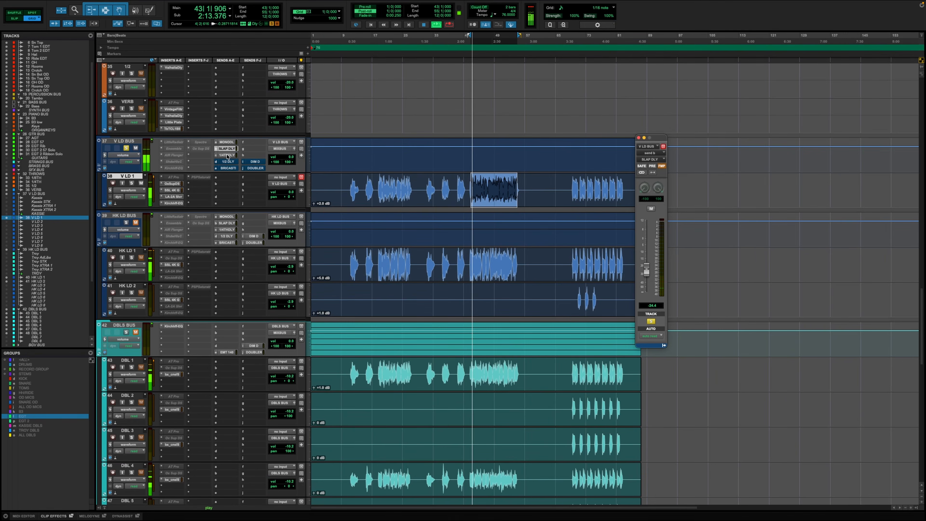
{"action": "left_click", "coordinate": [227, 155]}
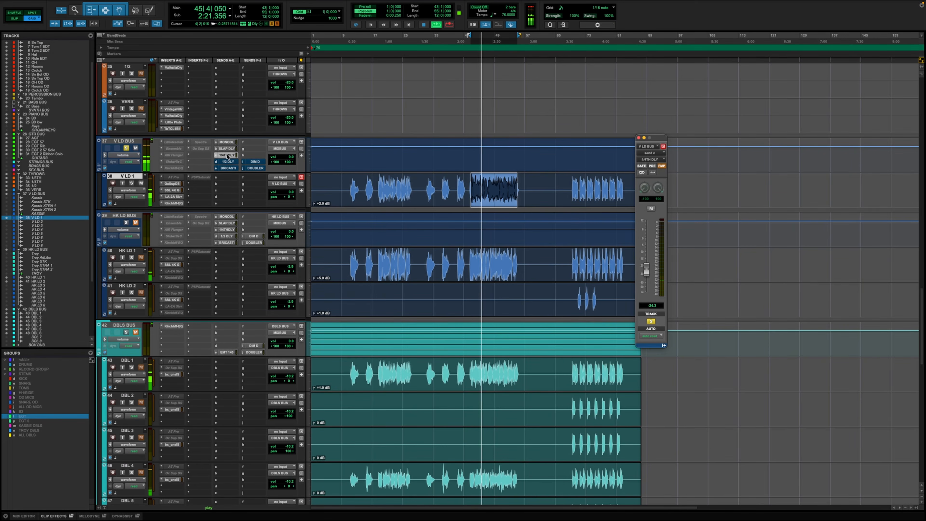
{"action": "left_click", "coordinate": [227, 168]}
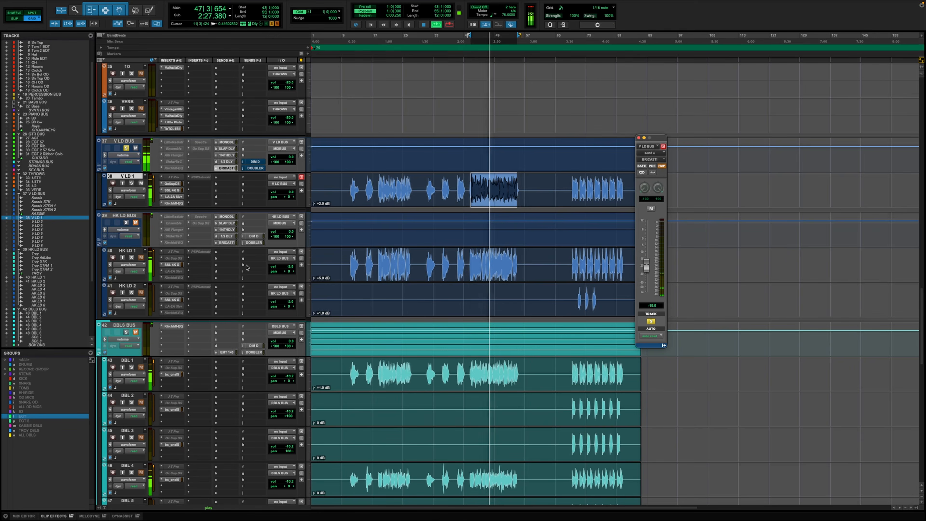
Open Seventh Heaven on the BRICASTI track and replay the start of the passage to check how its filters affect the reverb
{"action": "scroll", "coordinate": [207, 273], "scroll_direction": "down", "scroll_amount": 5}
{"action": "scroll", "coordinate": [206, 274], "scroll_direction": "down", "scroll_amount": 8}
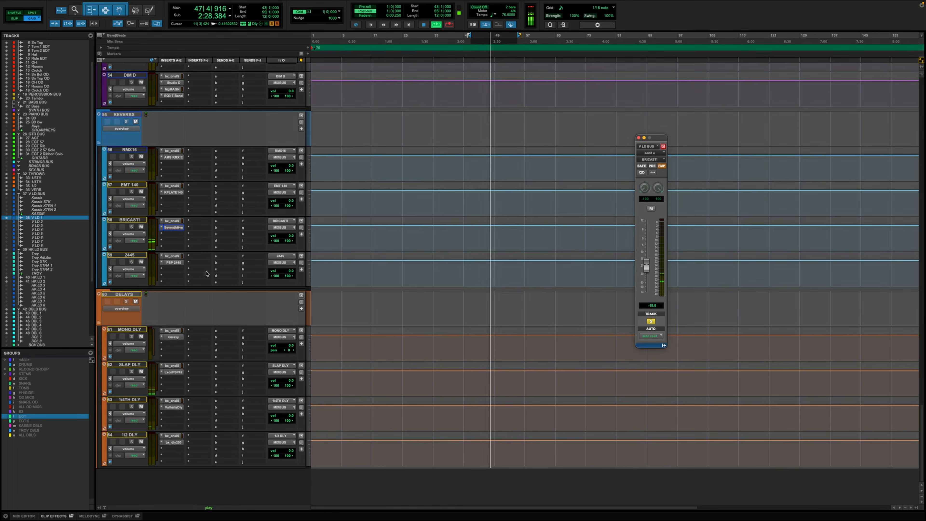
{"action": "left_click", "coordinate": [178, 227]}
{"action": "key", "text": "space"}
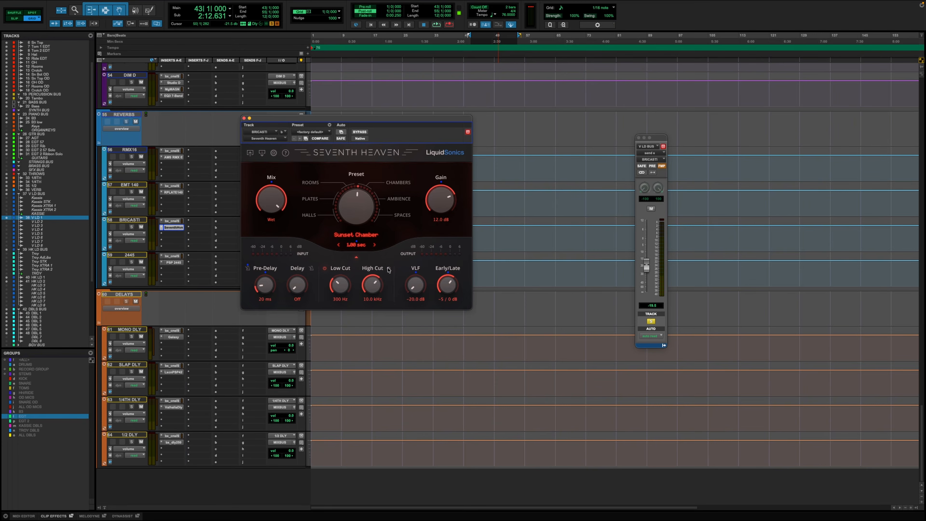
{"action": "key", "text": "space"}
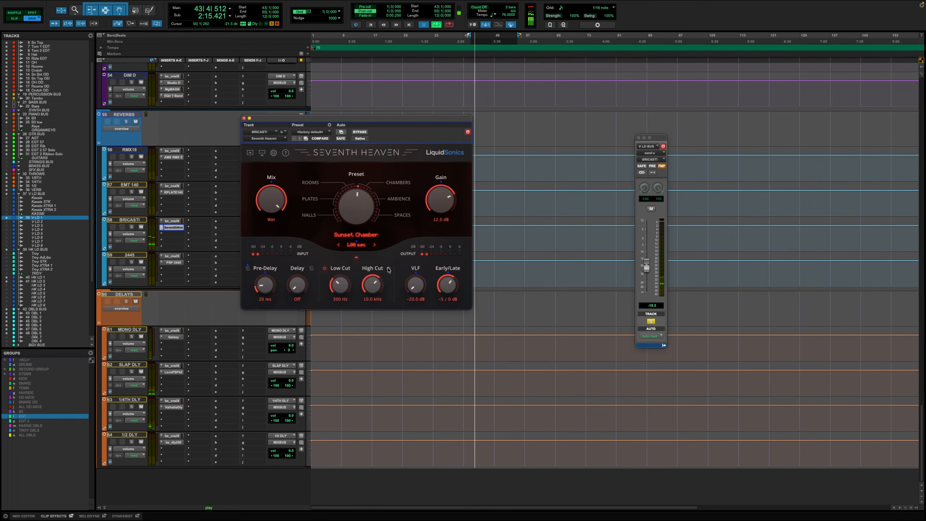
{"action": "key", "text": "space"}
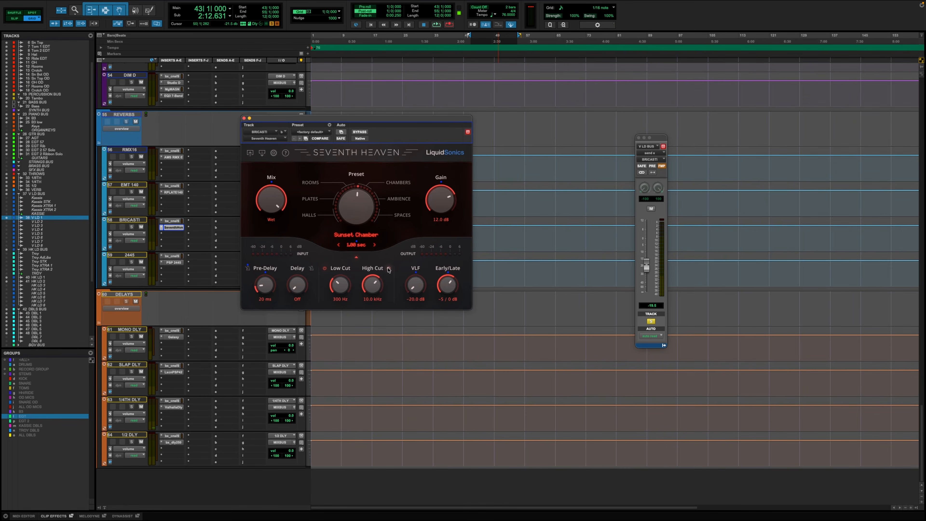
{"action": "key", "text": "space"}
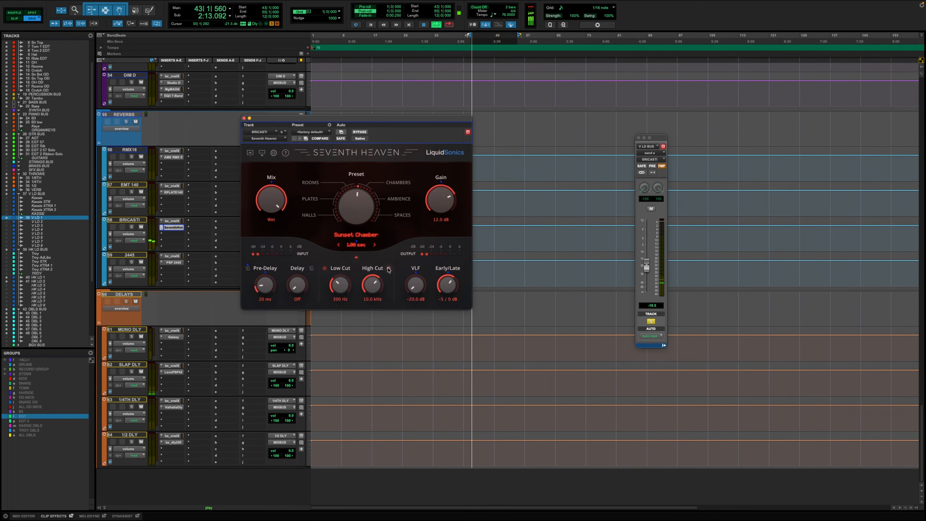
{"action": "key", "text": "space"}
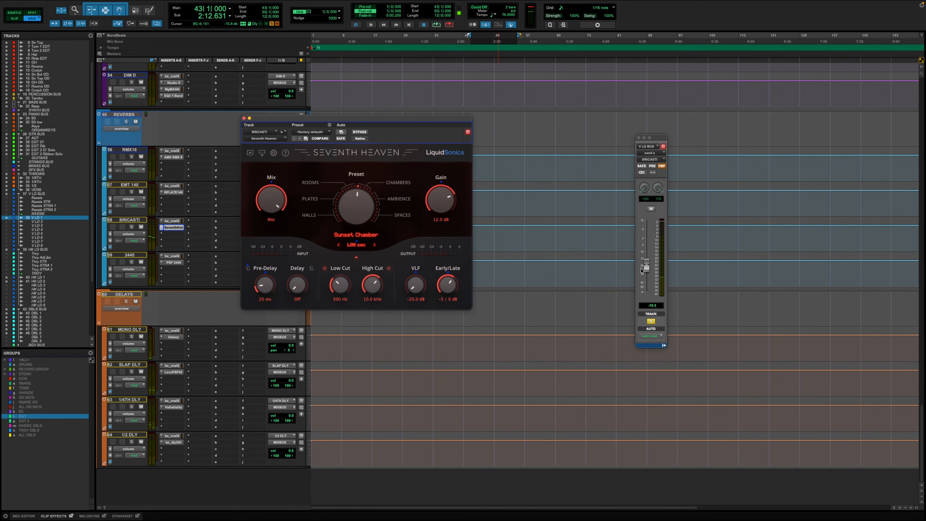
Set the V LD BUS send to BRICASTI to 0 dB and compare the reverb with High Cut off and on during playback
{"action": "left_click", "coordinate": [645, 269], "text": "alt"}
{"action": "key", "text": "space"}
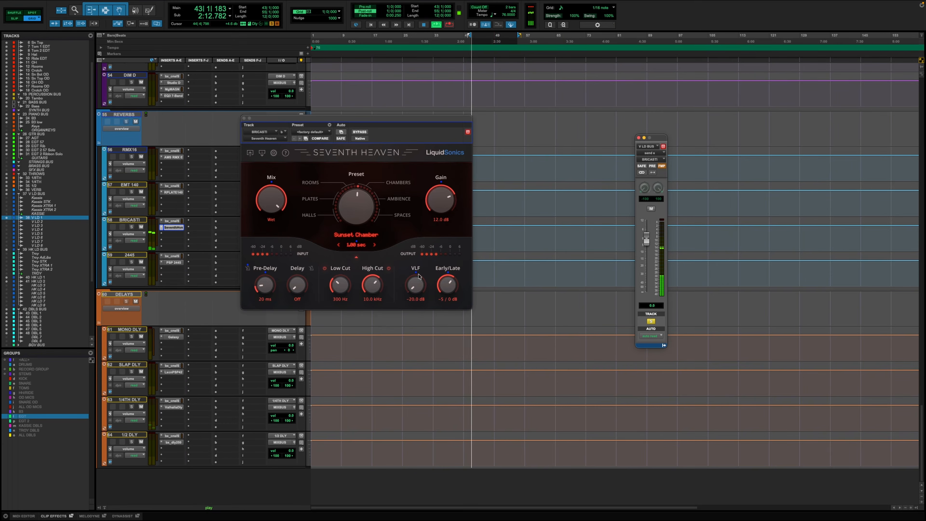
{"action": "left_click", "coordinate": [387, 270]}
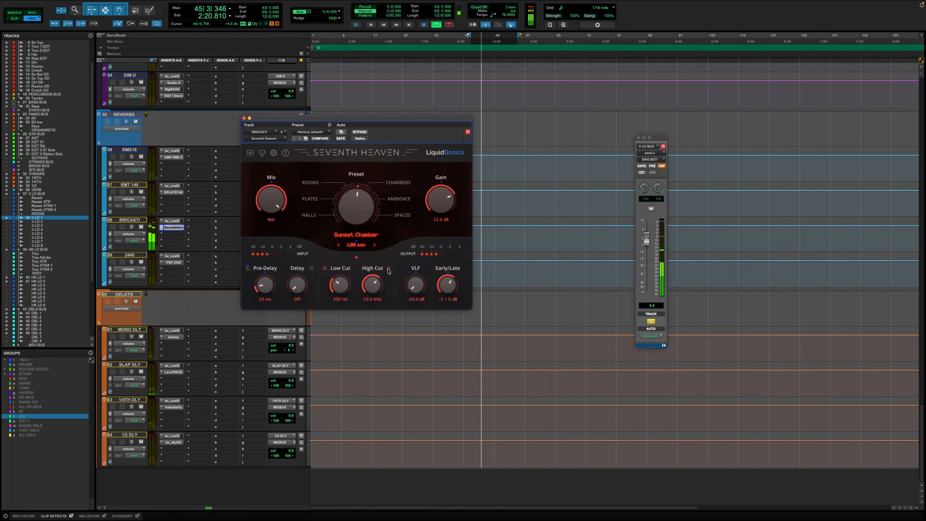
{"action": "left_click", "coordinate": [388, 270]}
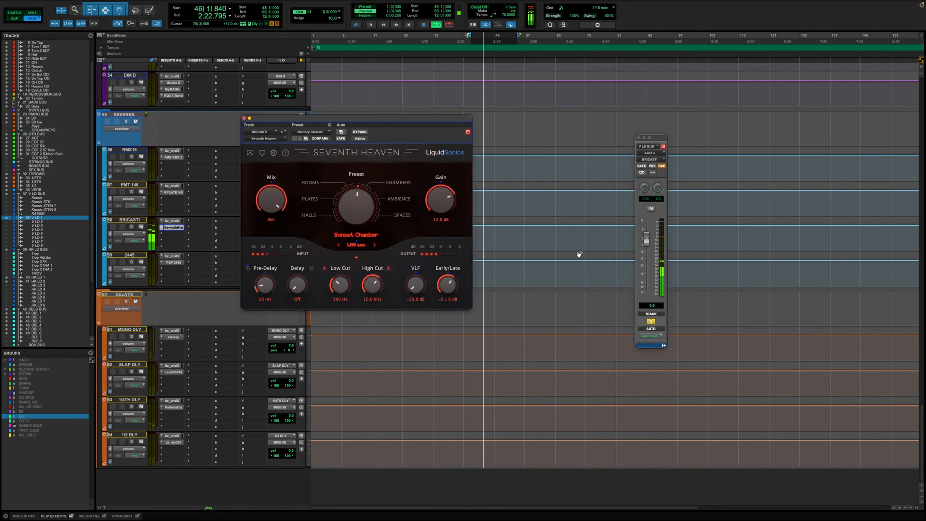
Close the Seventh Heaven reverb and audition the soloed V LD BUS from bar 43
{"action": "key", "text": "space"}
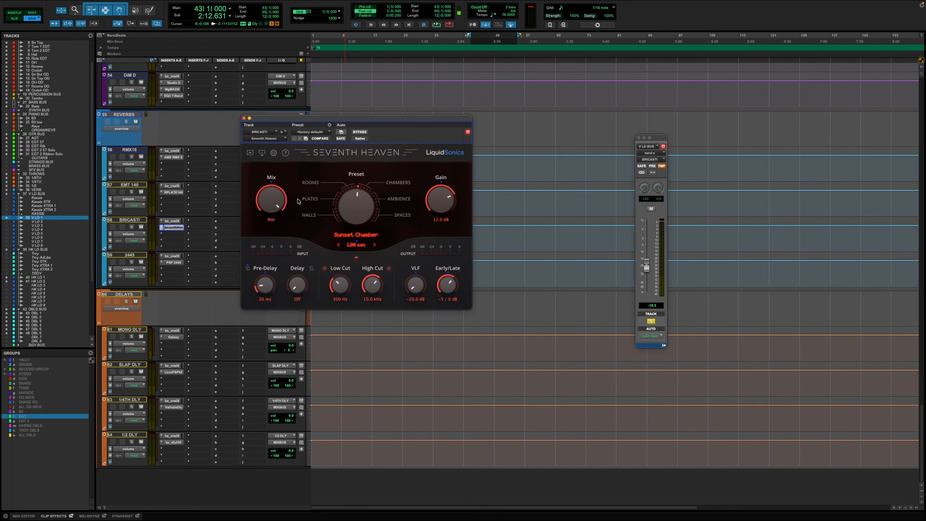
{"action": "left_click", "coordinate": [243, 118]}
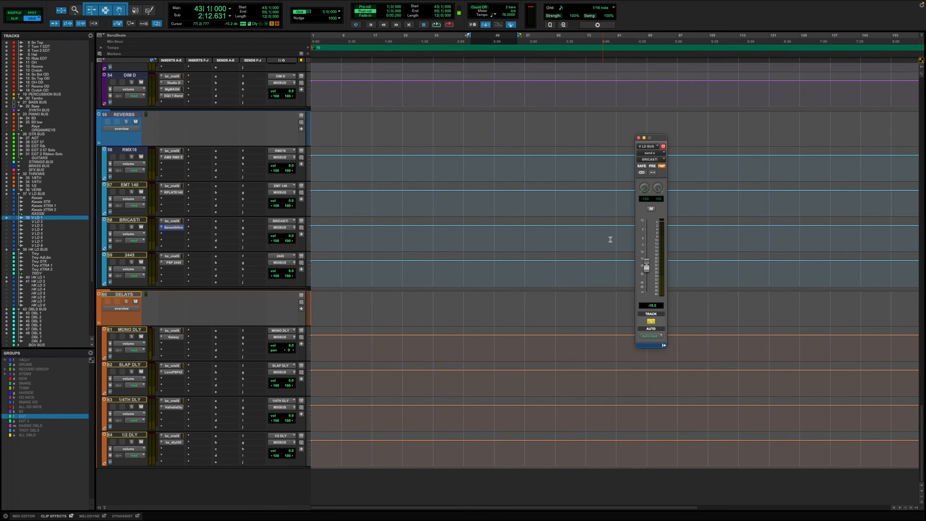
{"action": "scroll", "coordinate": [610, 239], "scroll_direction": "up", "scroll_amount": 10}
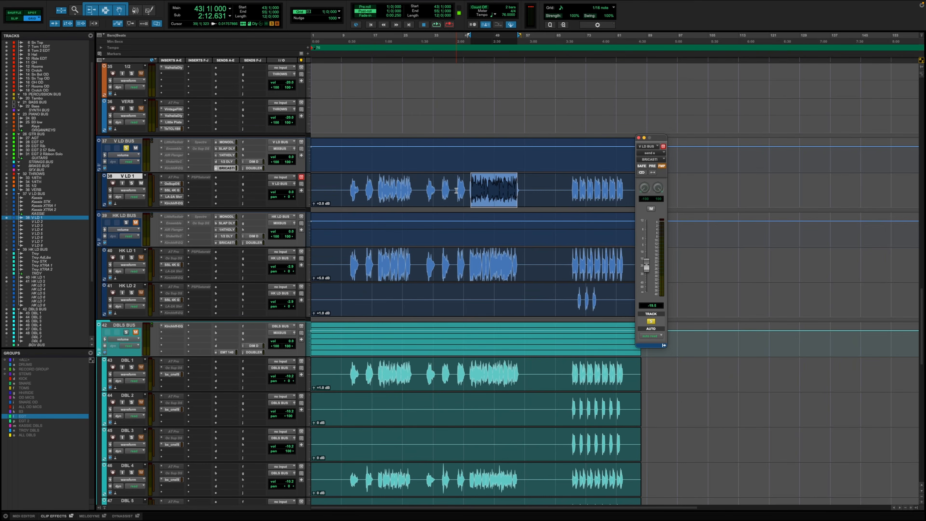
{"action": "key", "text": "space"}
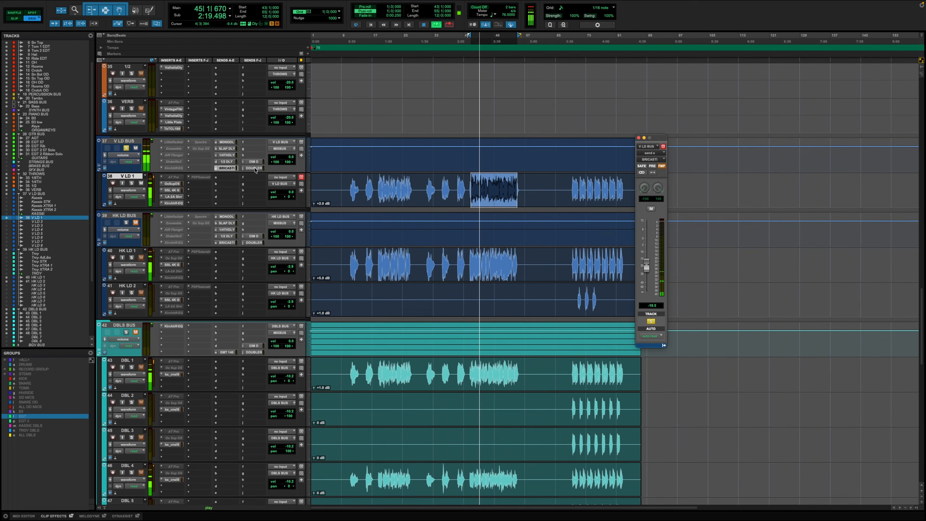
{"action": "key", "text": "space"}
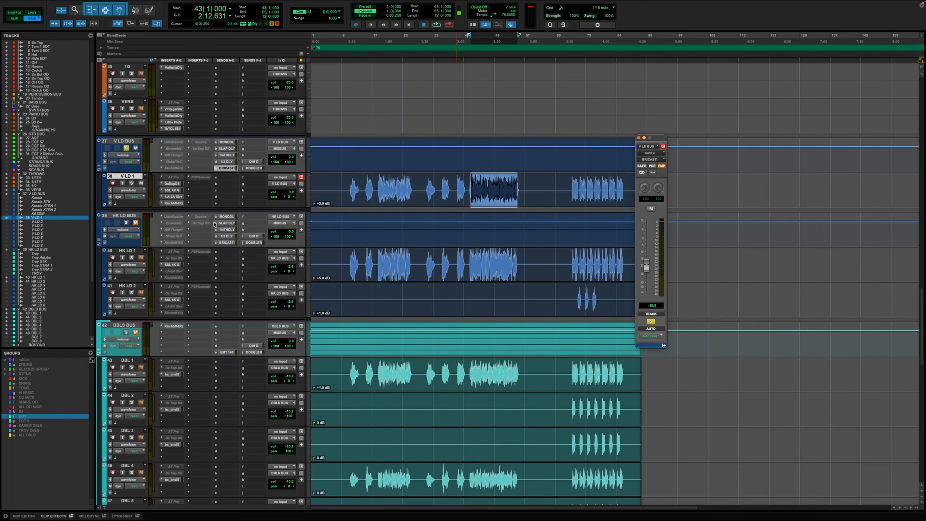
Unsolo V LD BUS and make its Little Radiator insert active while the full mix plays
{"action": "left_click", "coordinate": [127, 146]}
{"action": "key", "text": "space"}
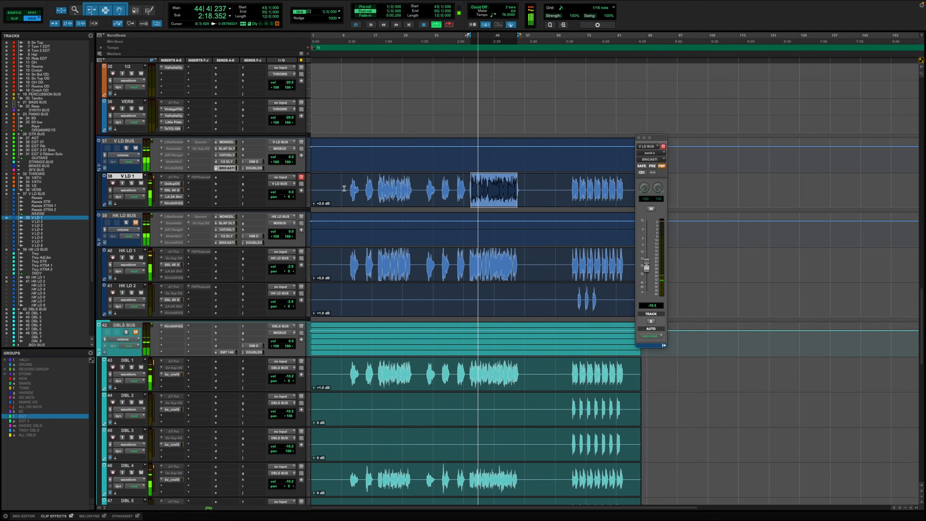
{"action": "left_click", "coordinate": [181, 142]}
{"action": "right_click", "coordinate": [181, 142]}
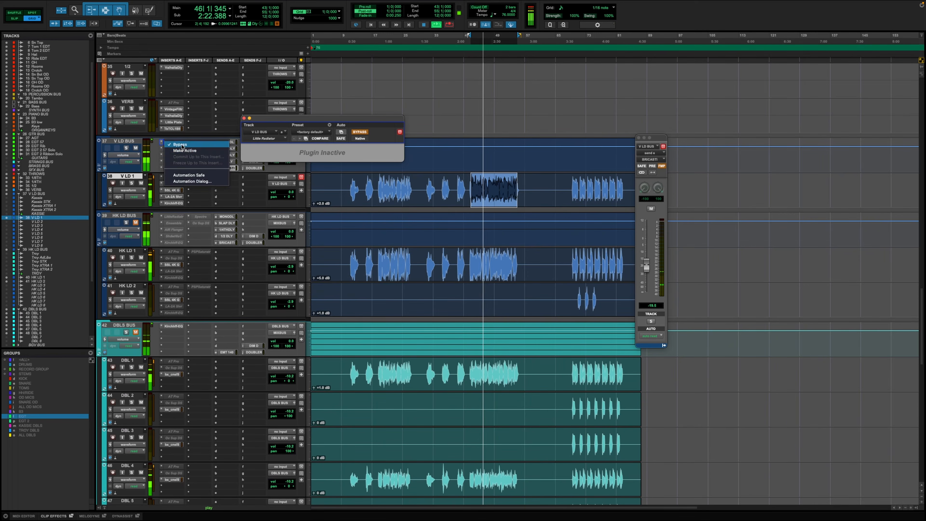
{"action": "left_click", "coordinate": [182, 150]}
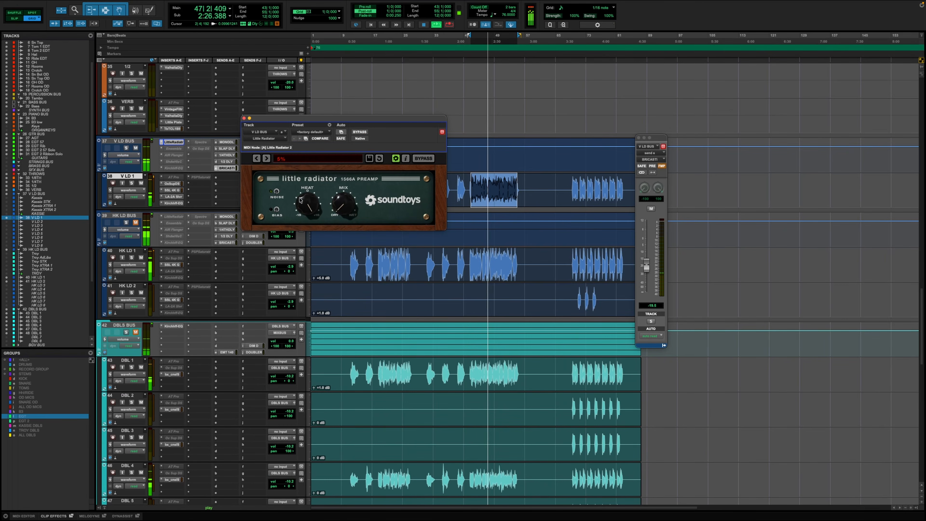
Load the 50% Percent preset in Little Radiator on V LD BUS and replay the passage from bar 43
{"action": "left_click", "coordinate": [265, 160]}
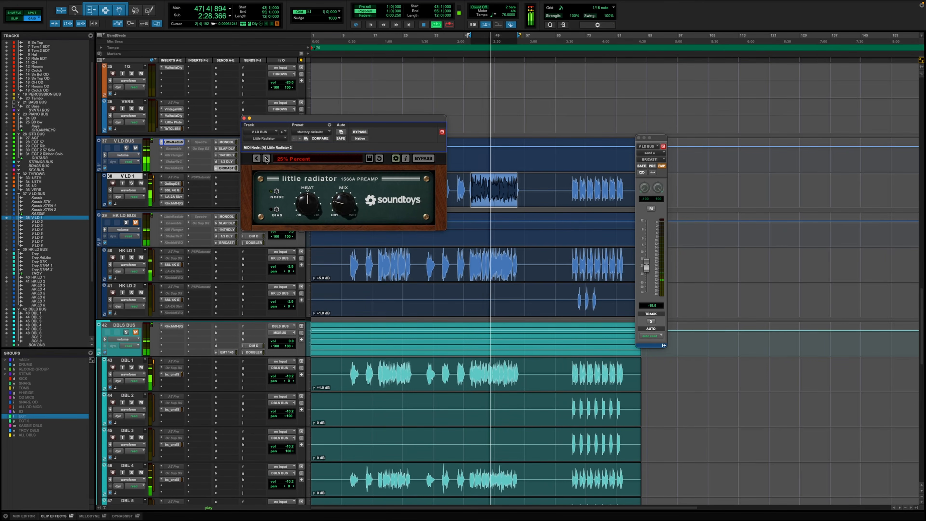
{"action": "left_click", "coordinate": [266, 160]}
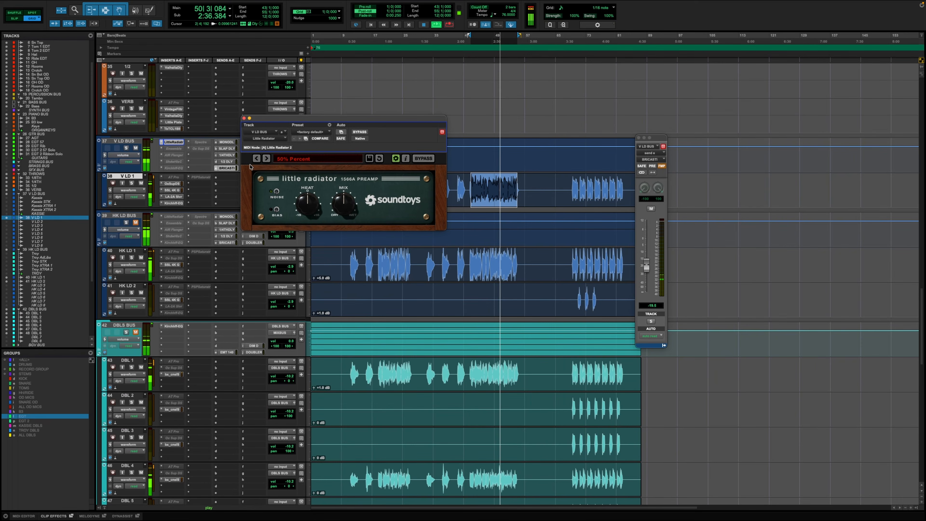
{"action": "key", "text": "space"}
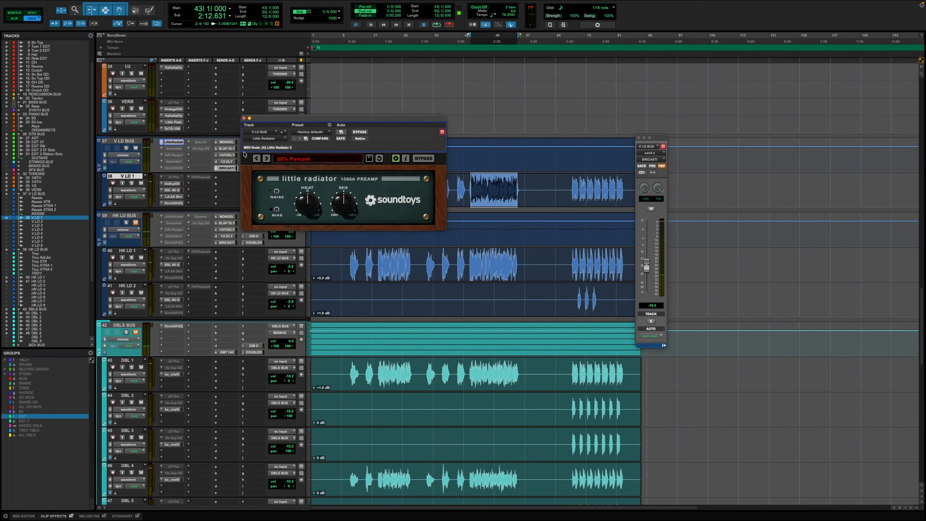
{"action": "key", "text": "space"}
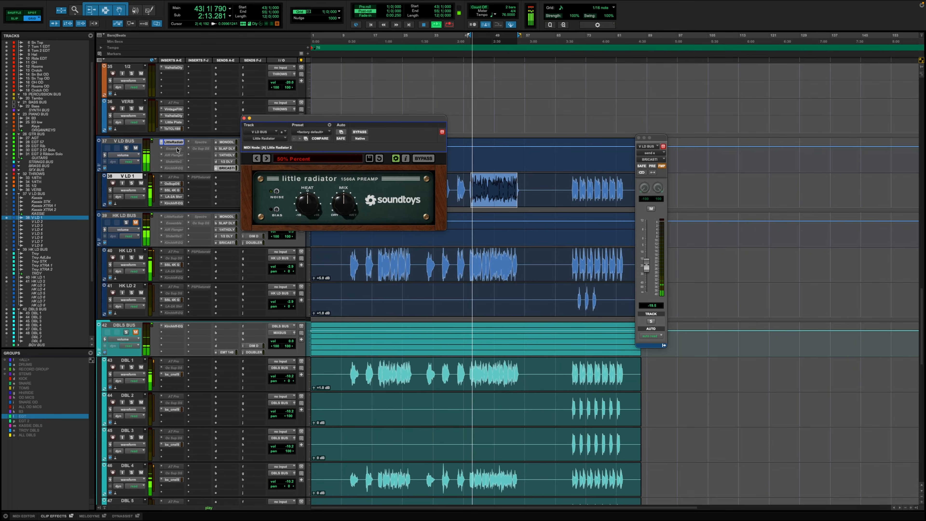
Compare the lead vocal with Little Radiator bypassed and engaged during playback
{"action": "right_click", "coordinate": [172, 142]}
{"action": "left_click", "coordinate": [184, 157]}
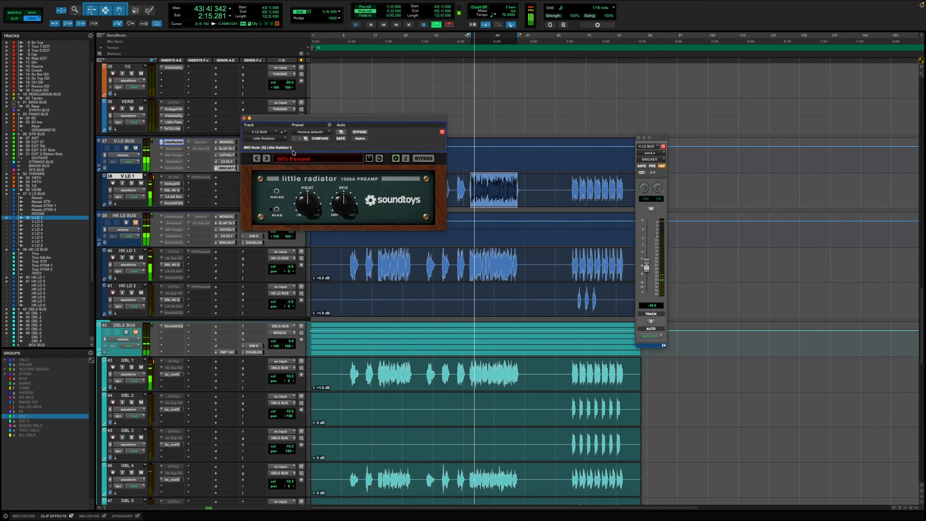
{"action": "left_click", "coordinate": [423, 160]}
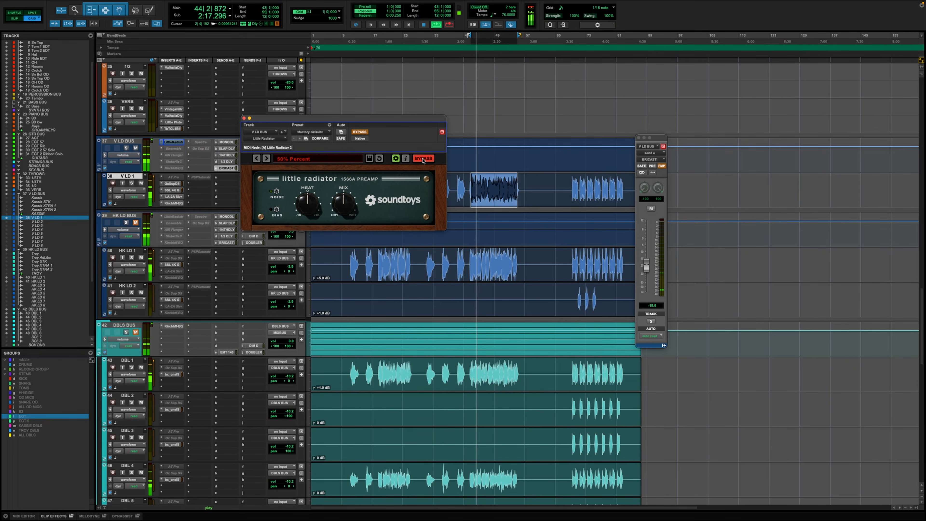
{"action": "key", "text": "shift+s"}
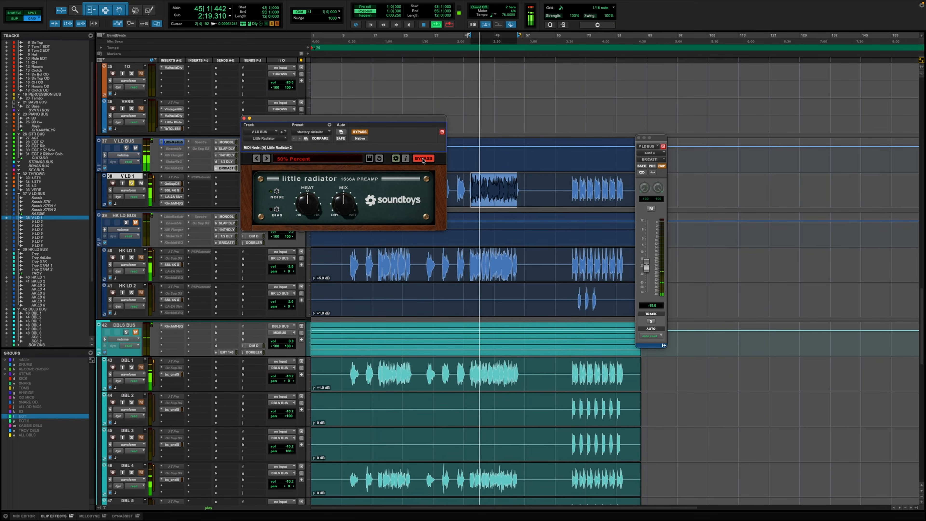
{"action": "left_click", "coordinate": [423, 159]}
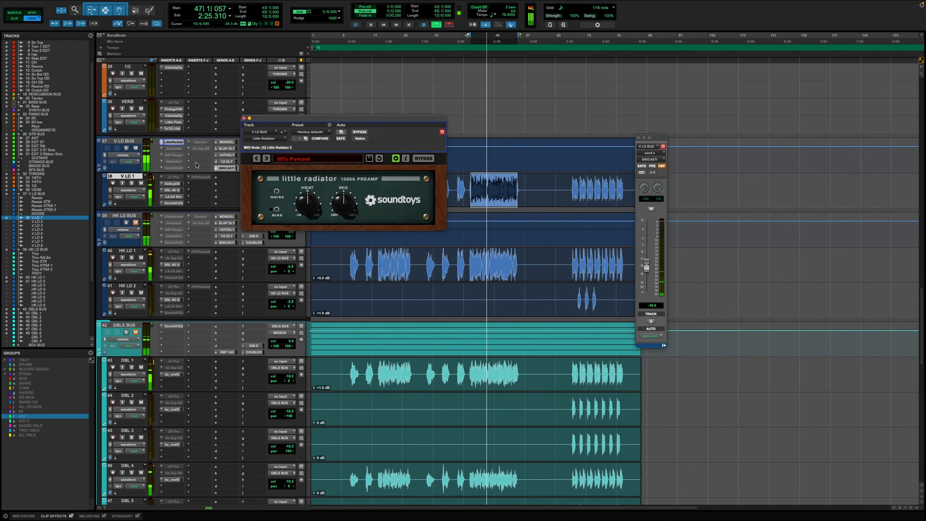
Close Little Radiator and make the four V LD BUS inserts below it active, from Ensemble and AIR Flanger down to the EQ
{"action": "left_click", "coordinate": [243, 118]}
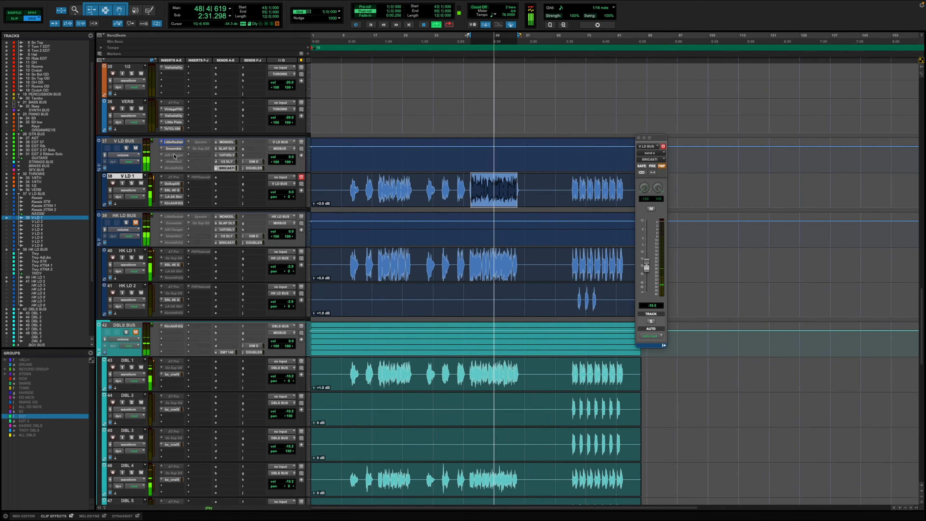
{"action": "right_click", "coordinate": [175, 162]}
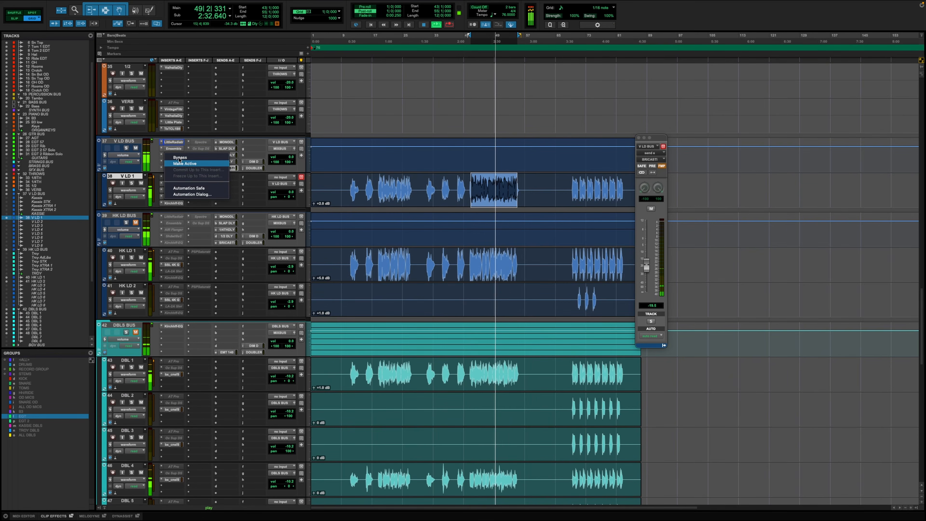
{"action": "left_click", "coordinate": [179, 163]}
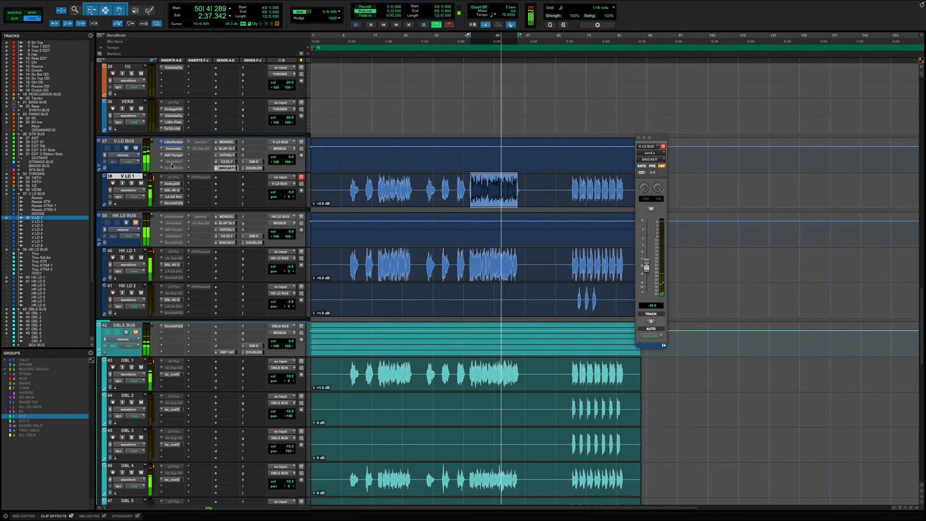
{"action": "right_click", "coordinate": [172, 163]}
{"action": "left_click", "coordinate": [173, 170]}
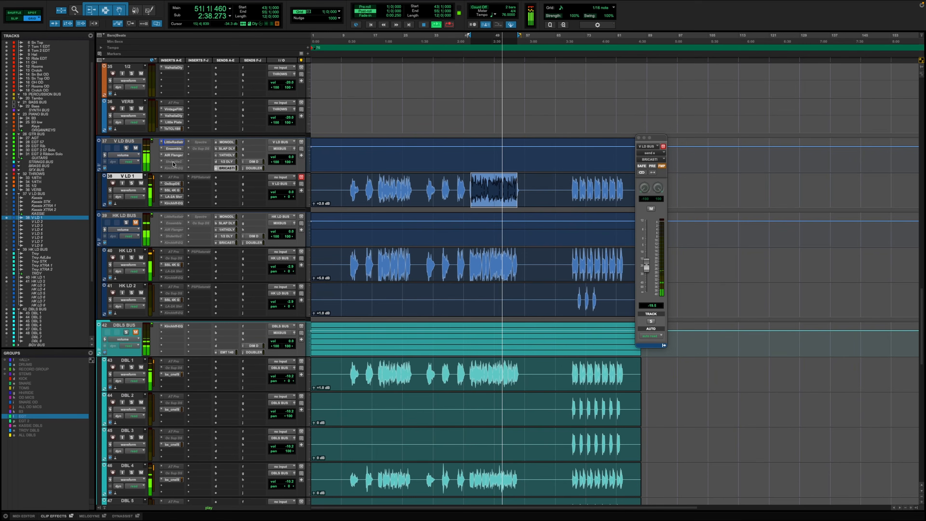
{"action": "right_click", "coordinate": [172, 168]}
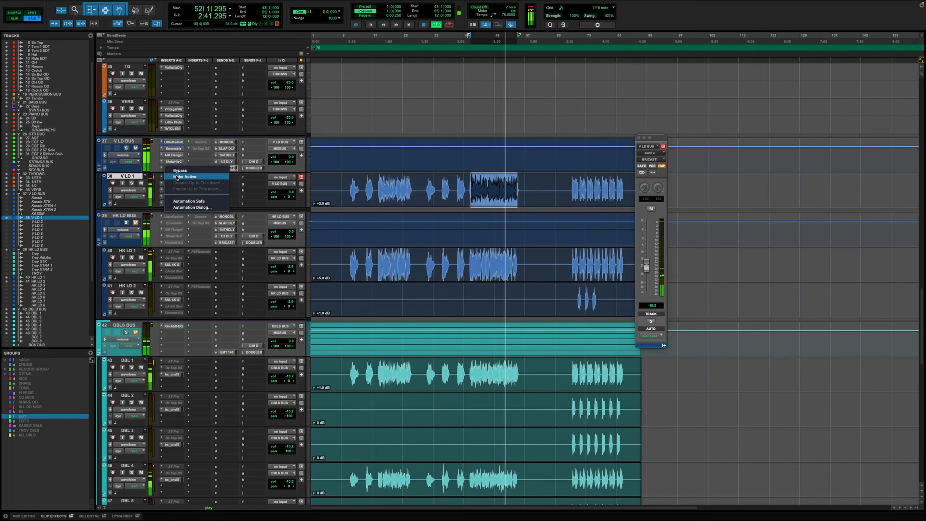
{"action": "left_click", "coordinate": [177, 177]}
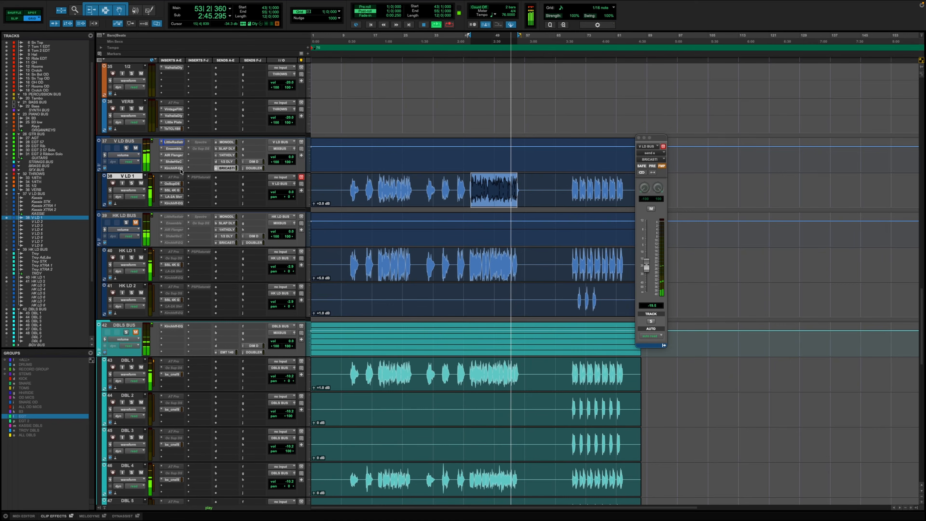
Make the Spectre insert on V LD BUS active, listen to the passage and stop playback
{"action": "right_click", "coordinate": [193, 142]}
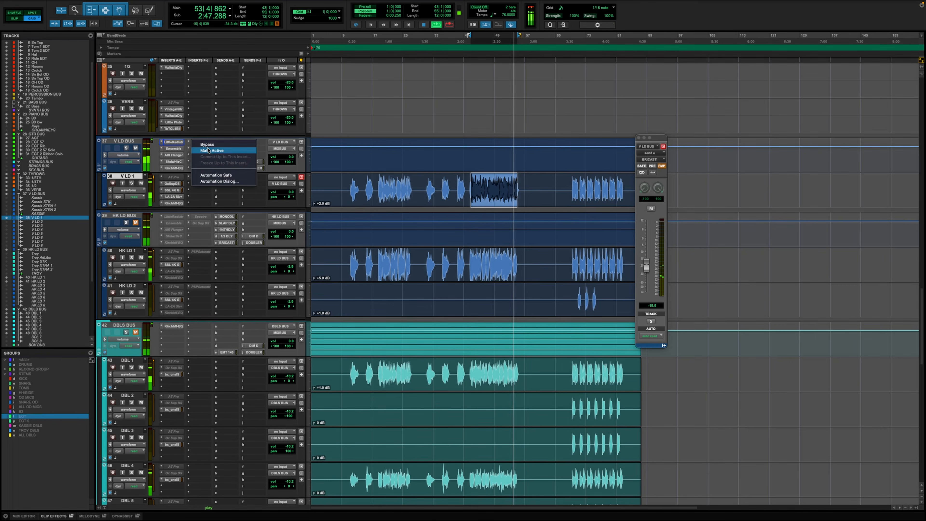
{"action": "left_click", "coordinate": [208, 150]}
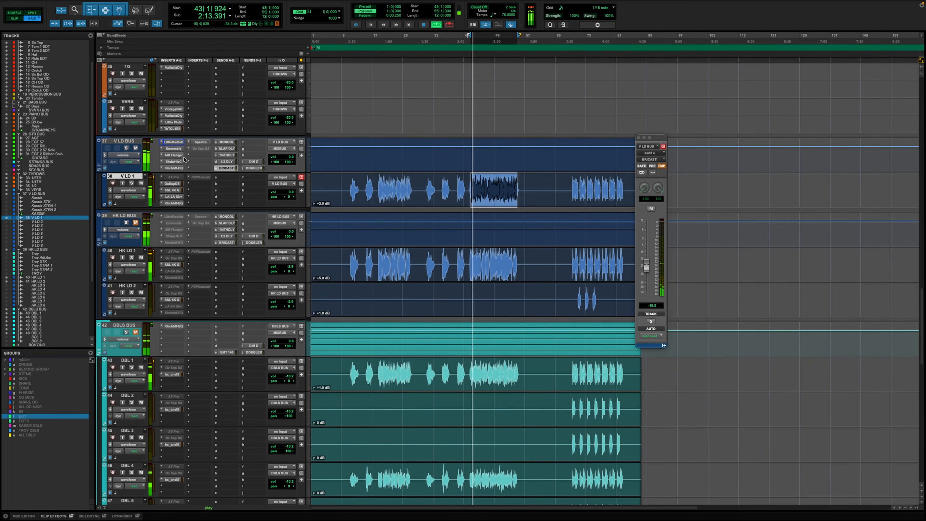
{"action": "key", "text": "space"}
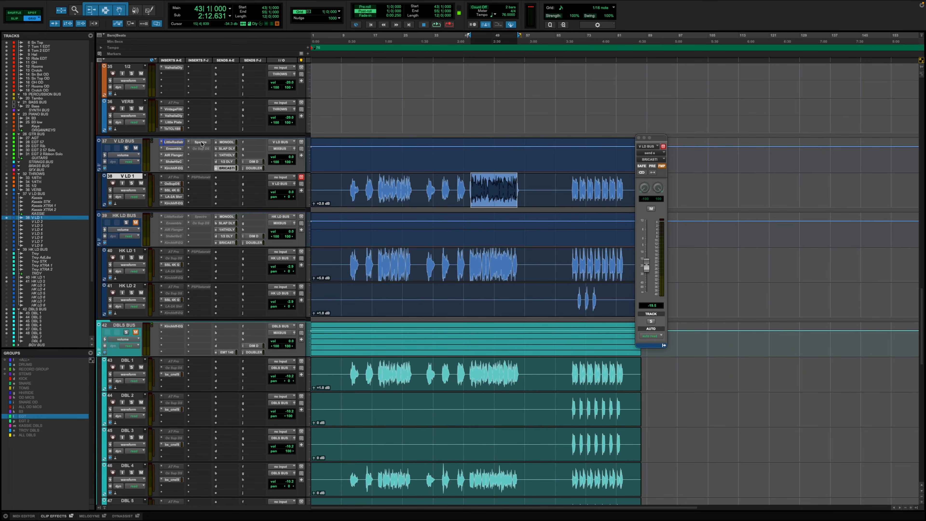
Examine the AIR Ensemble and AIR Flanger settings on V LD BUS, including their presets and mix amounts
{"action": "left_click", "coordinate": [177, 148]}
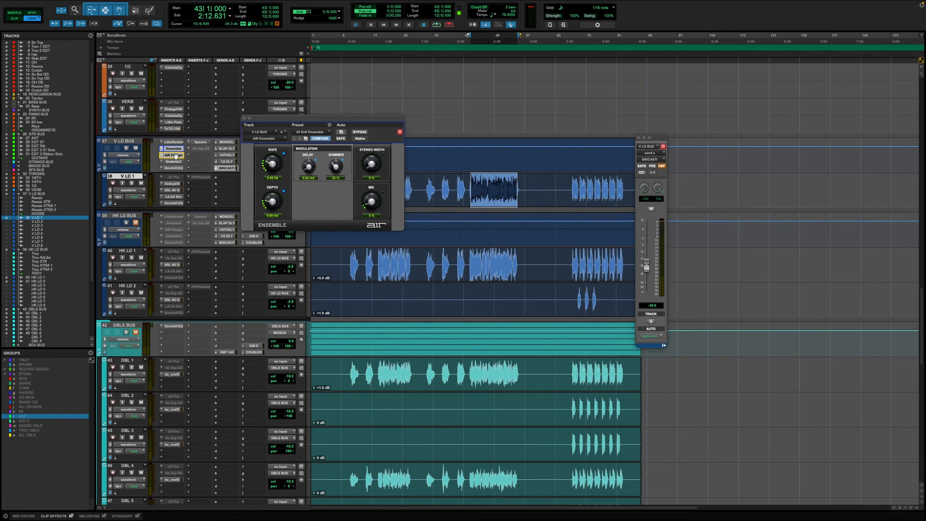
{"action": "left_click", "coordinate": [176, 155]}
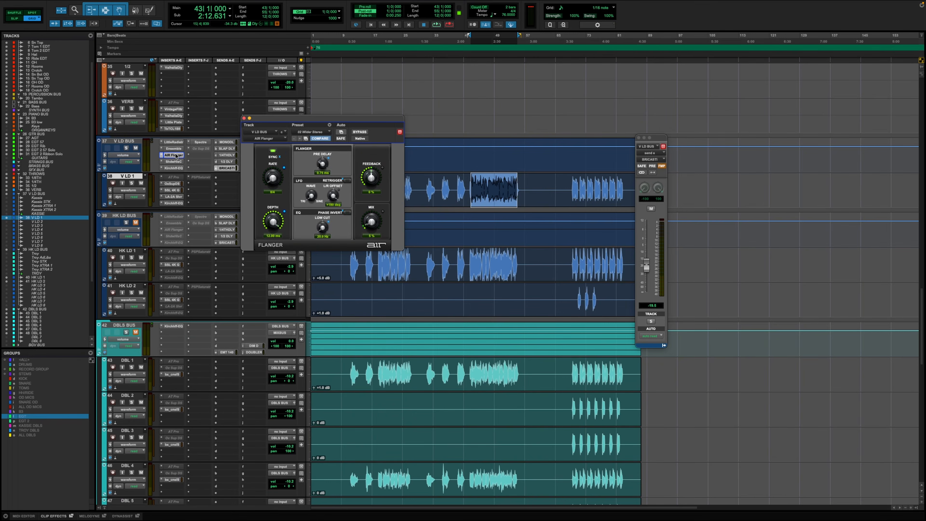
{"action": "left_click_drag", "start_coordinate": [313, 118], "coordinate": [381, 83]}
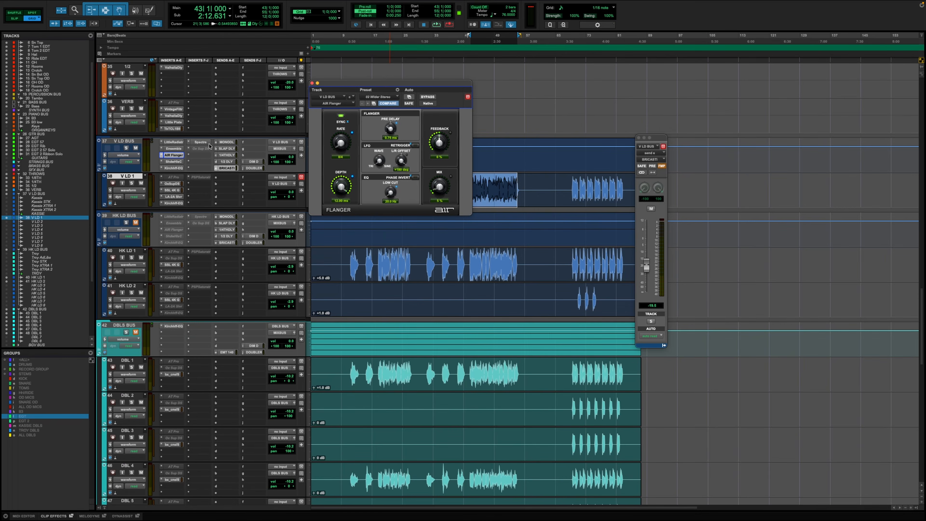
{"action": "left_click", "coordinate": [171, 148]}
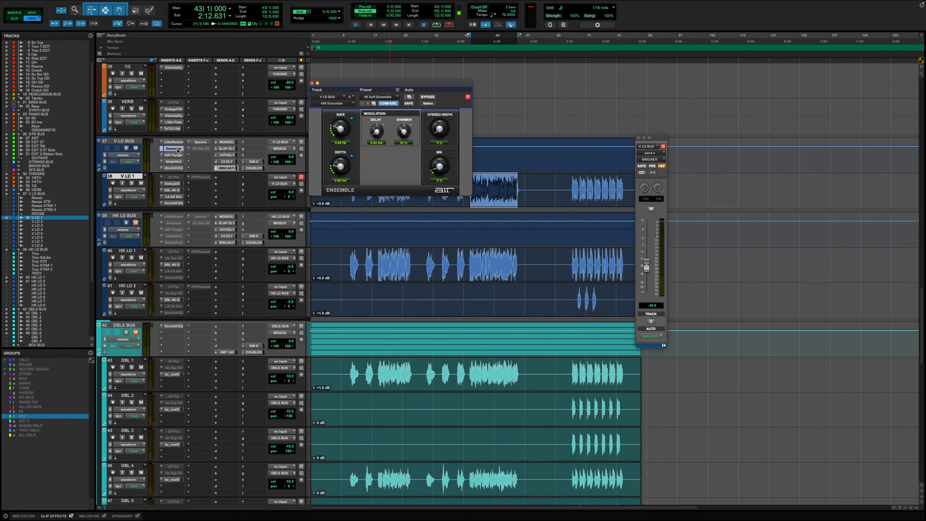
{"action": "left_click", "coordinate": [177, 148]}
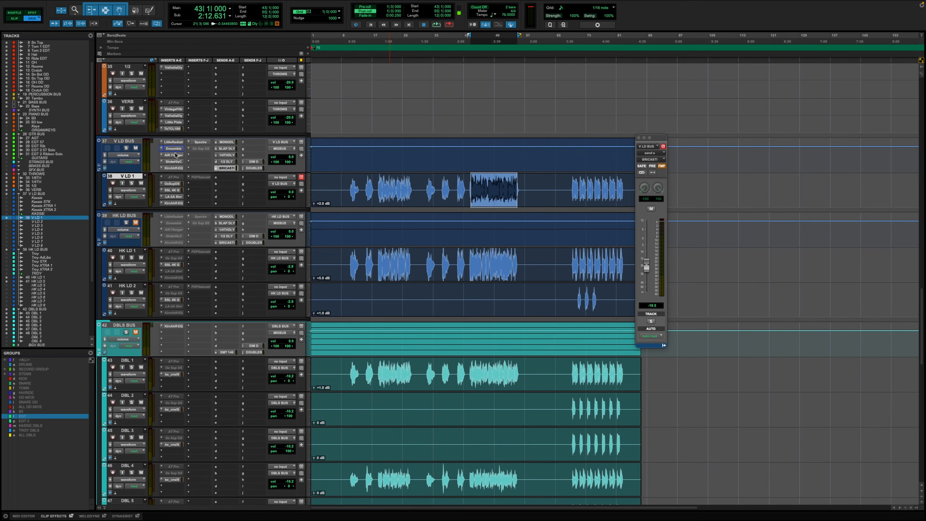
{"action": "left_click", "coordinate": [175, 148]}
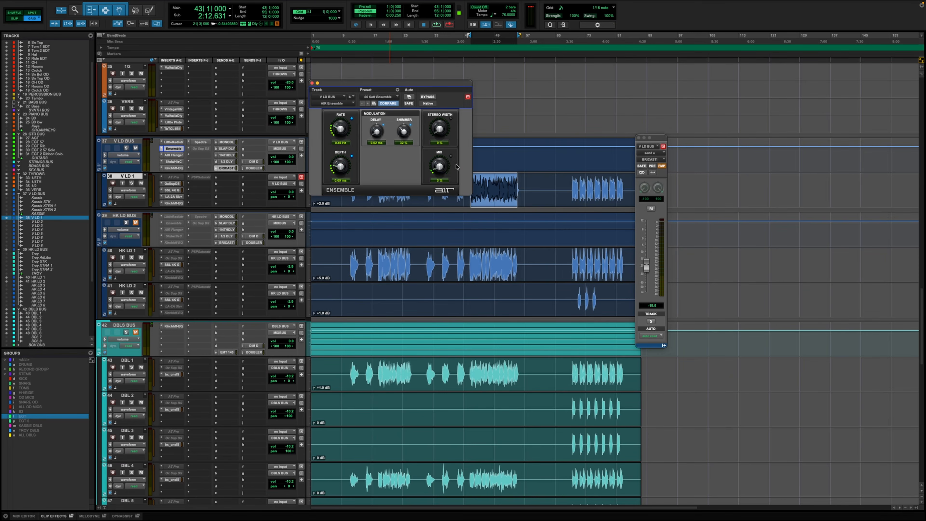
{"action": "scroll", "coordinate": [171, 156], "scroll_direction": "up", "scroll_amount": 1}
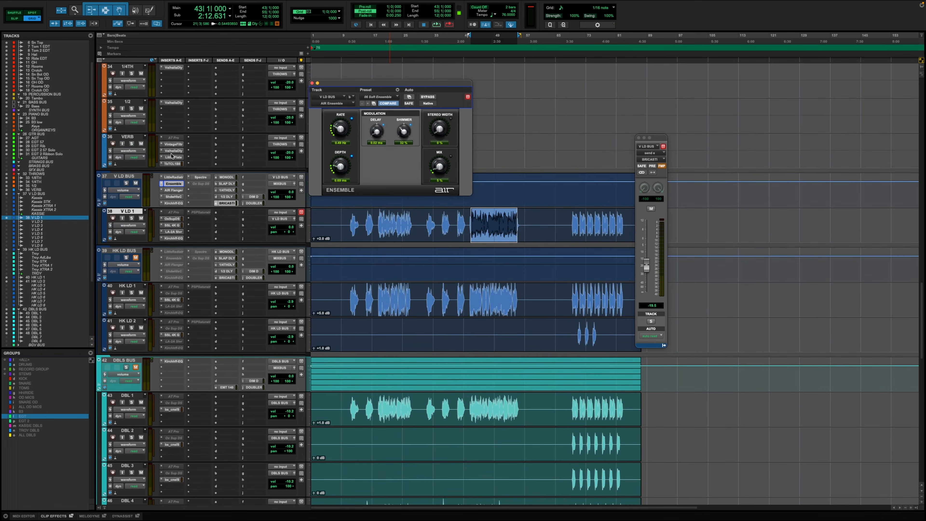
{"action": "left_click", "coordinate": [173, 190]}
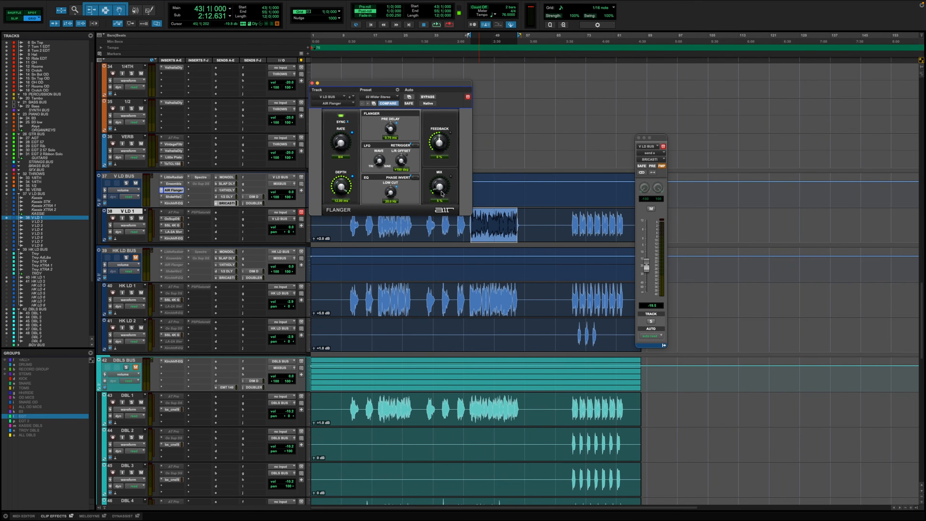
{"action": "left_click", "coordinate": [175, 185]}
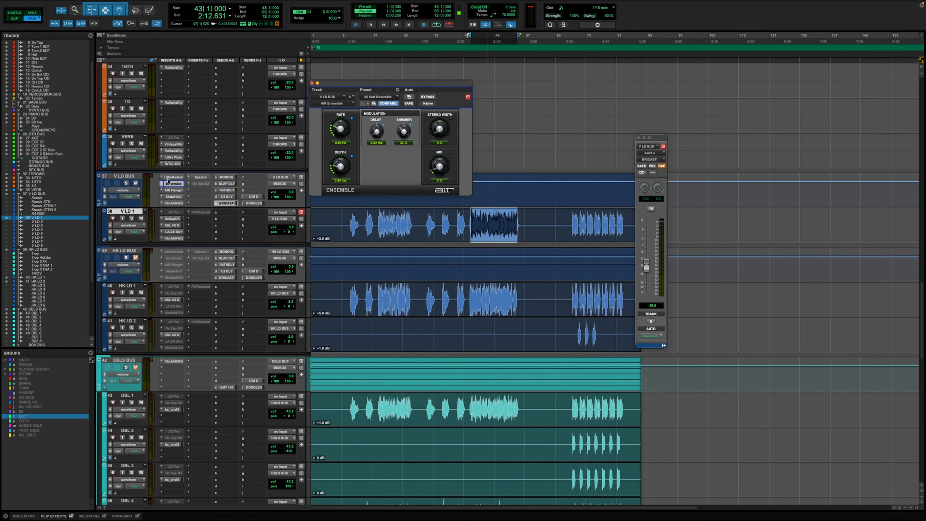
{"action": "left_click", "coordinate": [174, 189]}
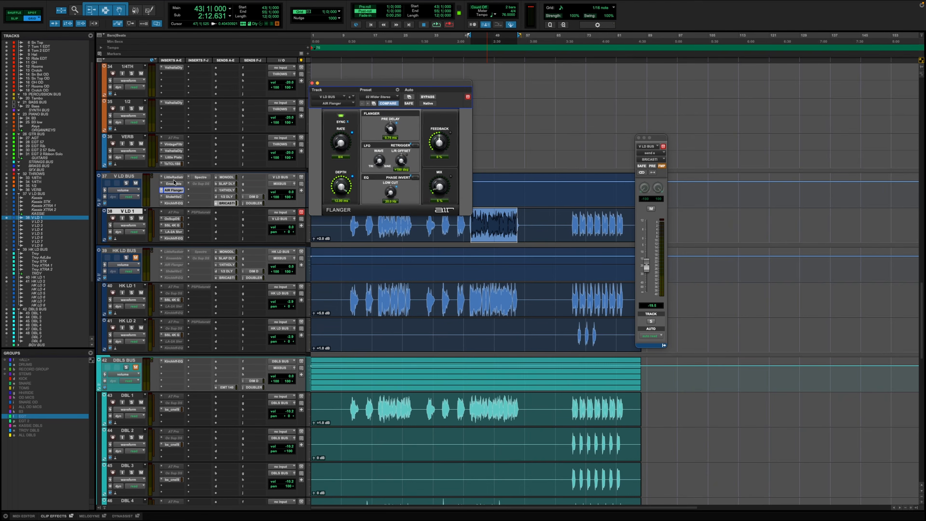
Look over the Shadow Hills mastering compressor settings on V LD BUS and close the plug-in
{"action": "left_click", "coordinate": [175, 185]}
{"action": "left_click", "coordinate": [175, 185]}
{"action": "left_click", "coordinate": [178, 196]}
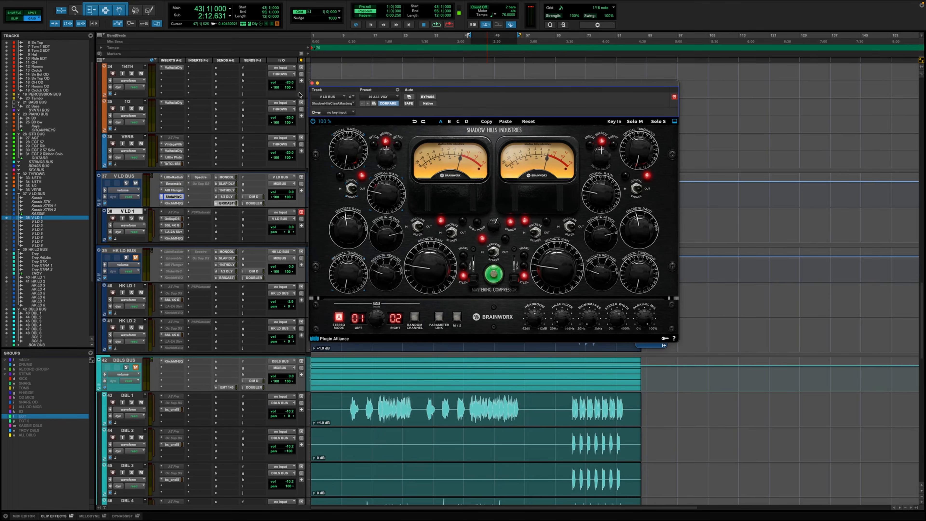
{"action": "left_click", "coordinate": [312, 83]}
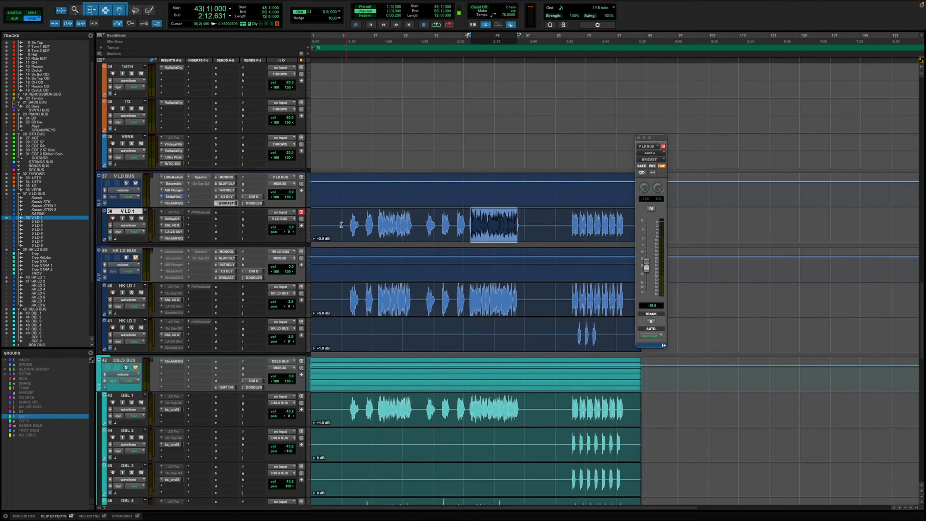
Reopen the Shadow Hills compressor on V LD BUS, watch its metering while the passage plays twice, and close it
{"action": "left_click", "coordinate": [171, 197]}
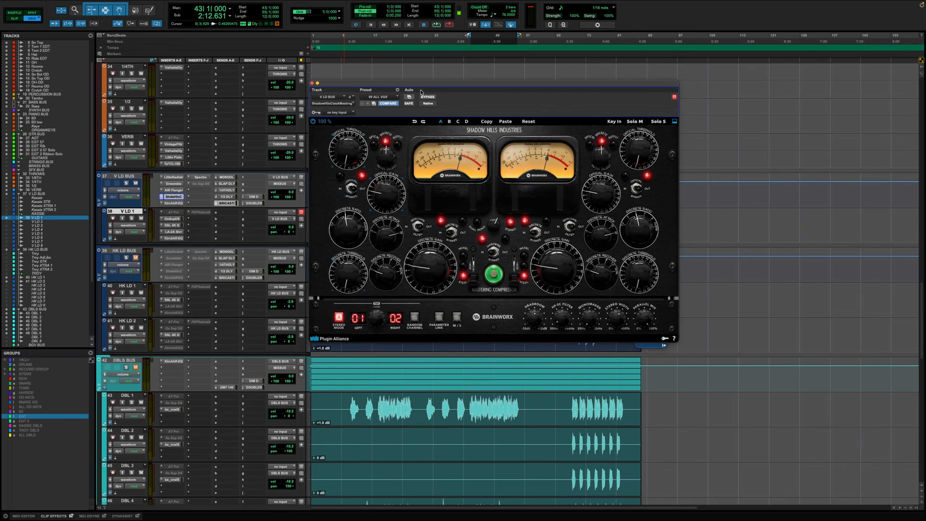
{"action": "left_click_drag", "start_coordinate": [415, 84], "coordinate": [406, 134]}
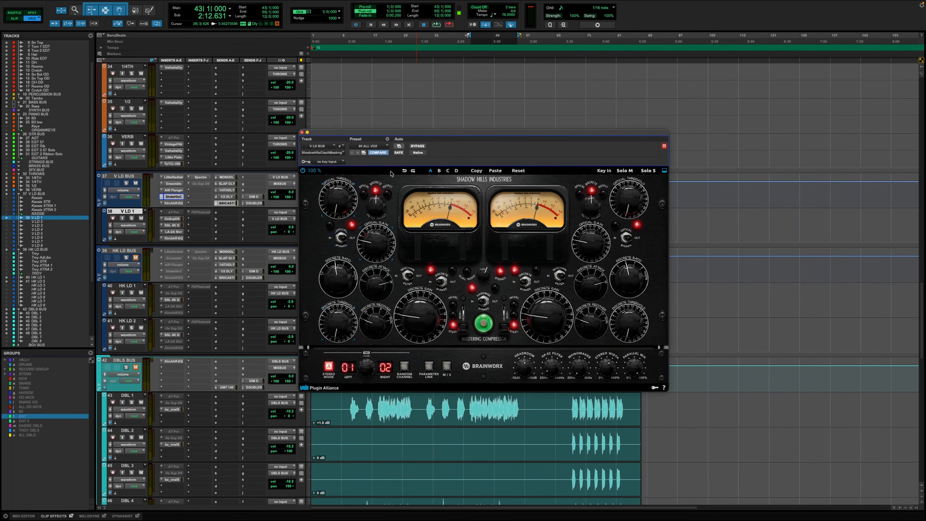
{"action": "key", "text": "space"}
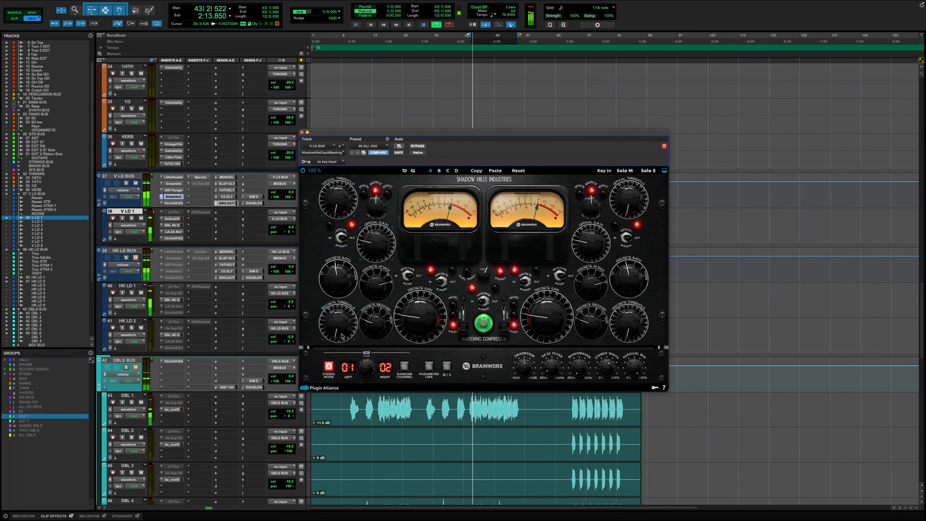
{"action": "key", "text": "space"}
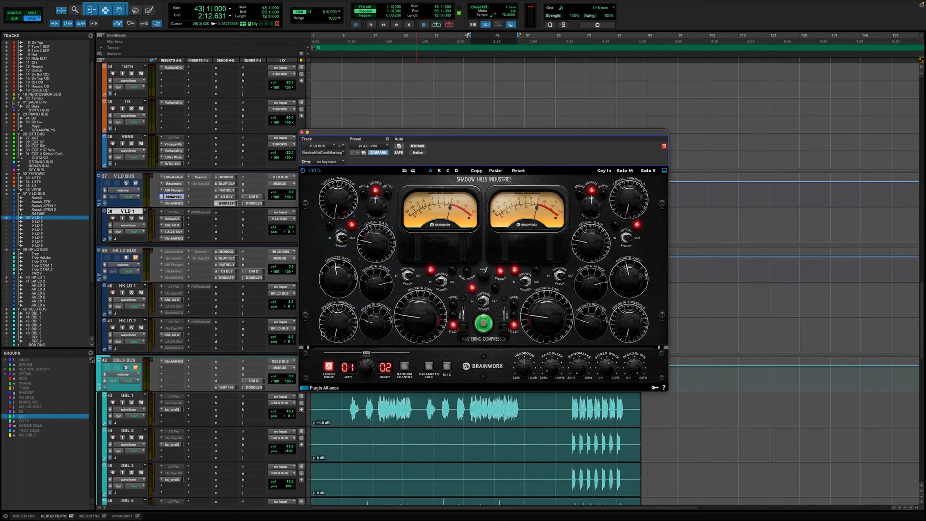
{"action": "key", "text": "space"}
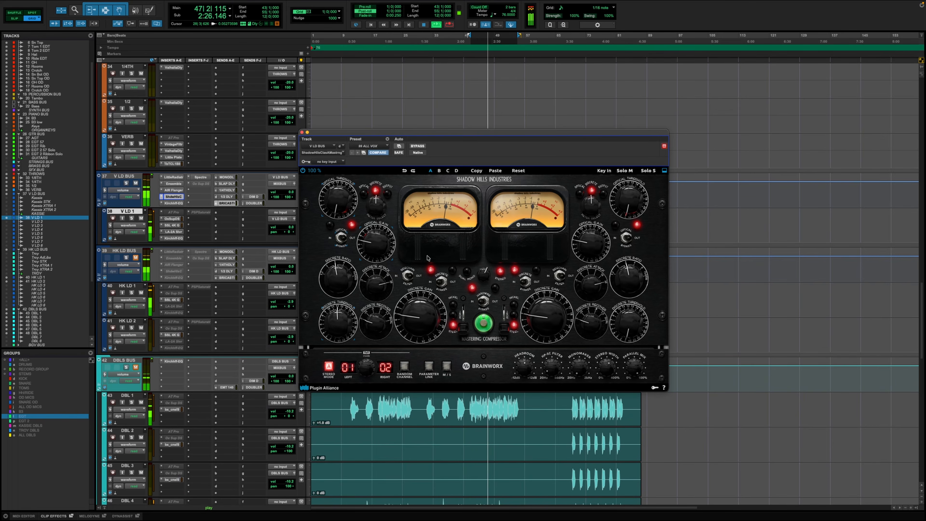
{"action": "key", "text": "space"}
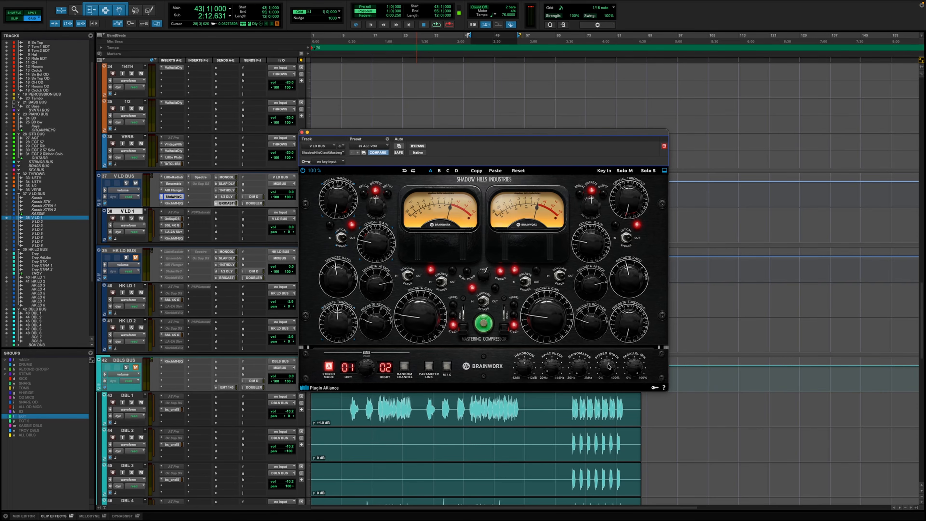
{"action": "left_click", "coordinate": [302, 132]}
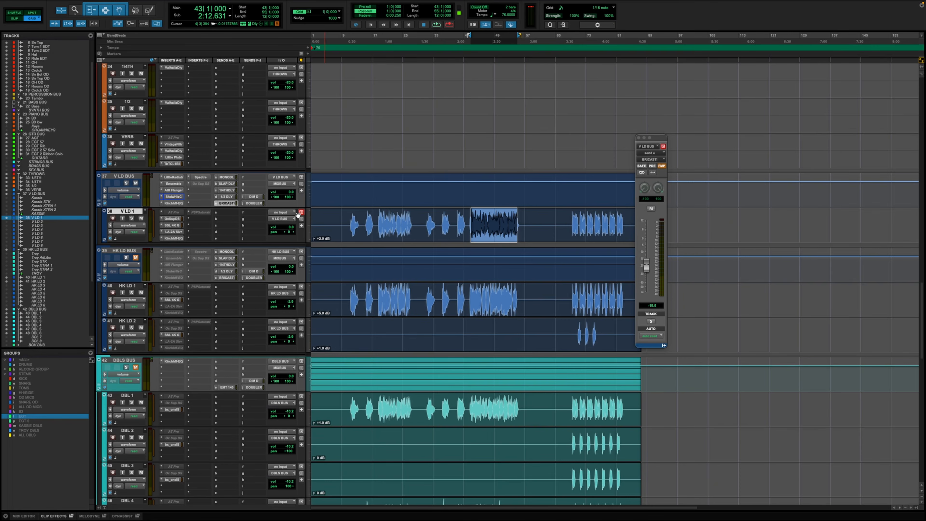
Compare the lead vocal with Spectre bypassed and engaged on V LD BUS during playback, leaving it engaged and closing it
{"action": "left_click", "coordinate": [200, 177]}
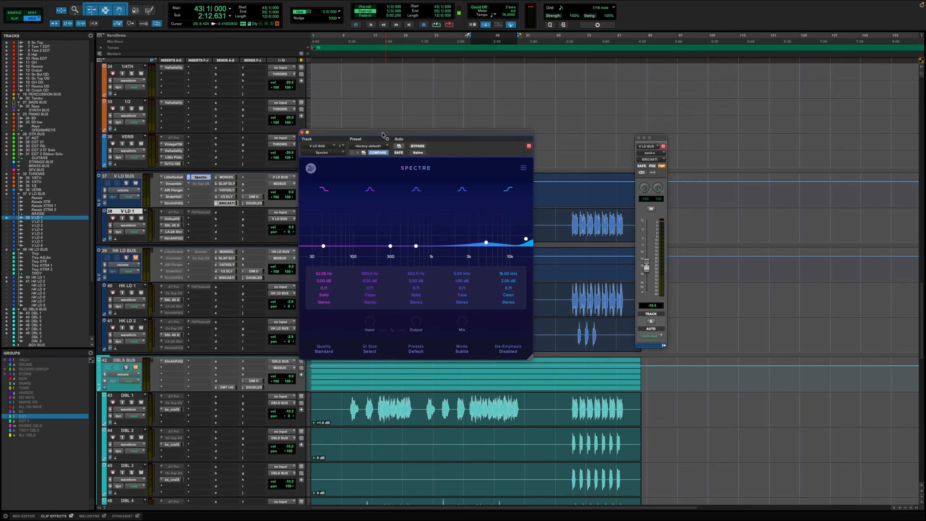
{"action": "key", "text": "space"}
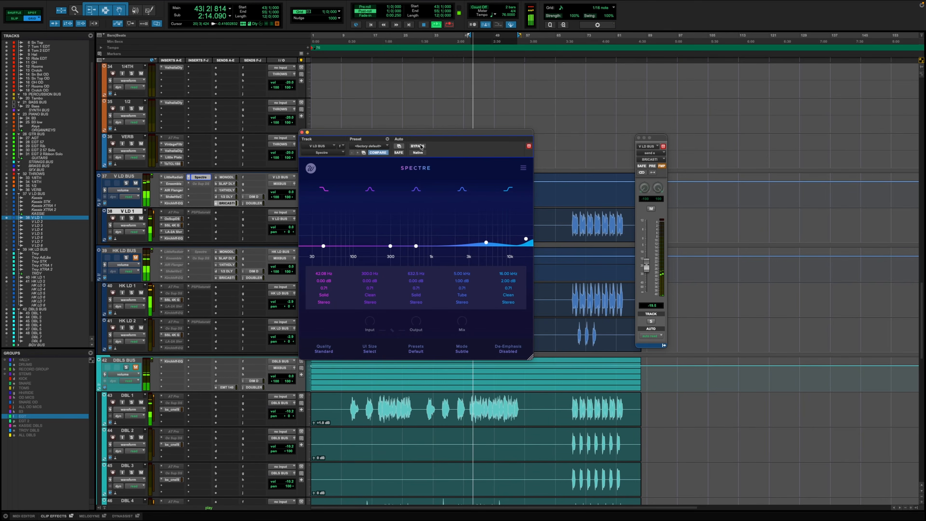
{"action": "left_click", "coordinate": [421, 147]}
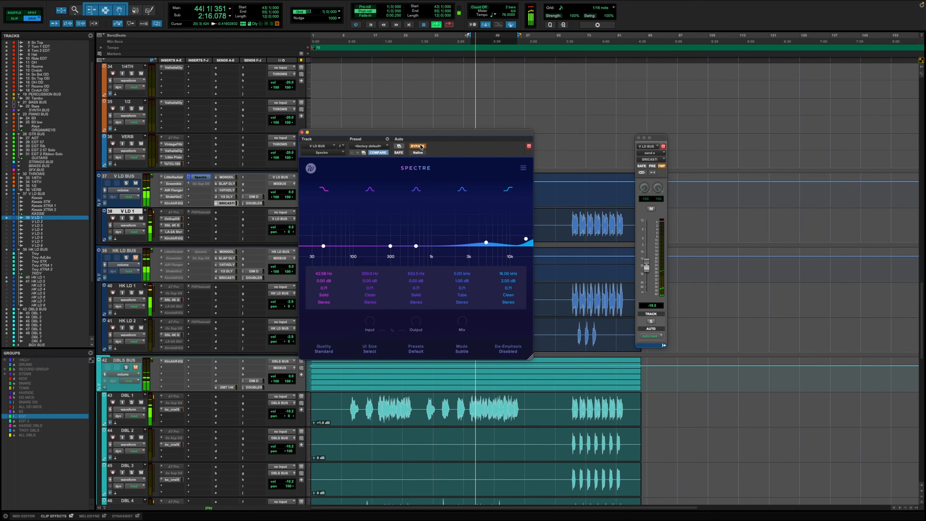
{"action": "left_click", "coordinate": [419, 146]}
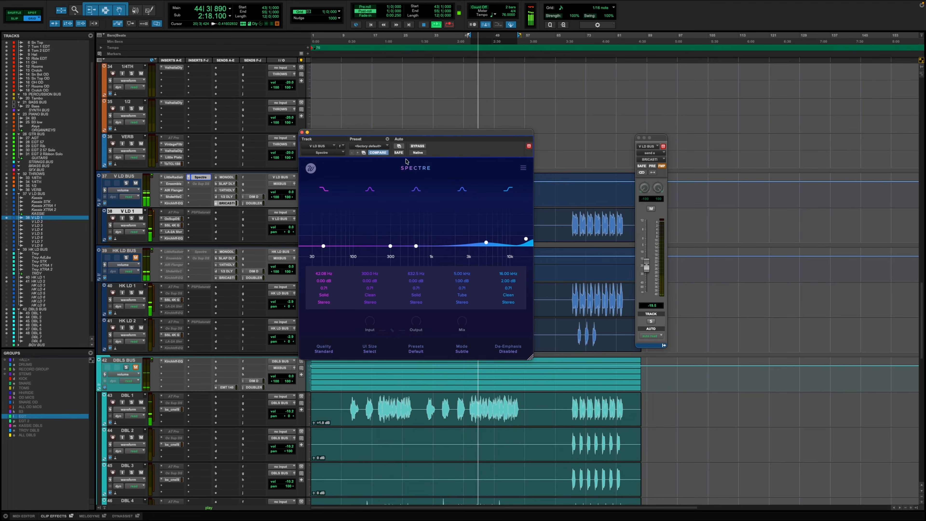
{"action": "left_click", "coordinate": [417, 147]}
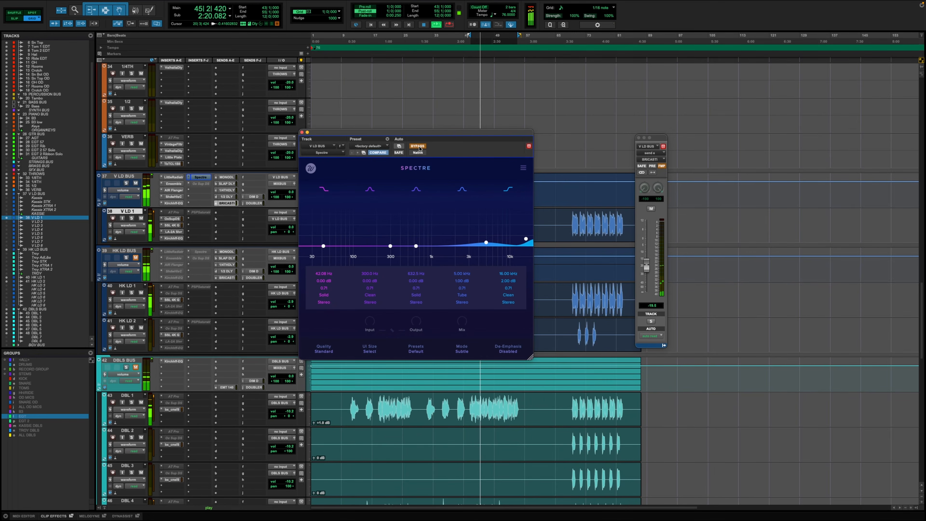
{"action": "left_click", "coordinate": [418, 146]}
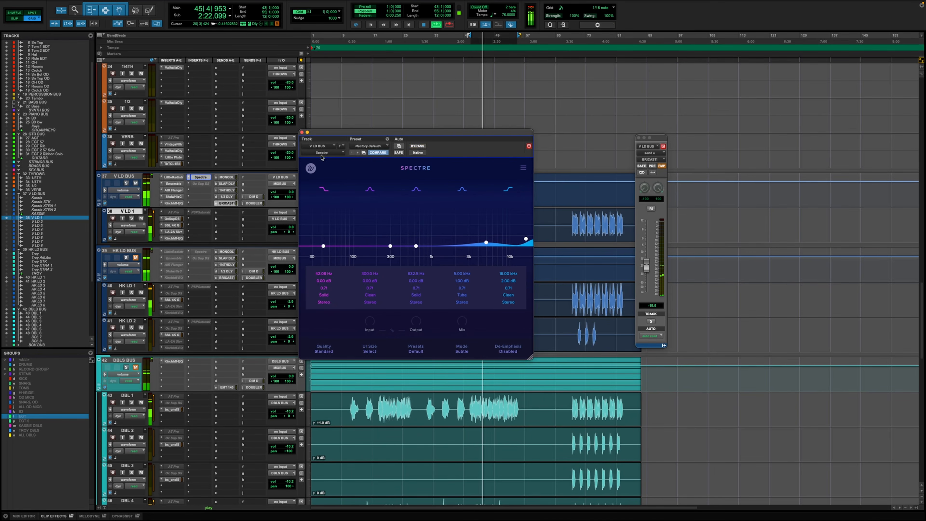
{"action": "key", "text": "space"}
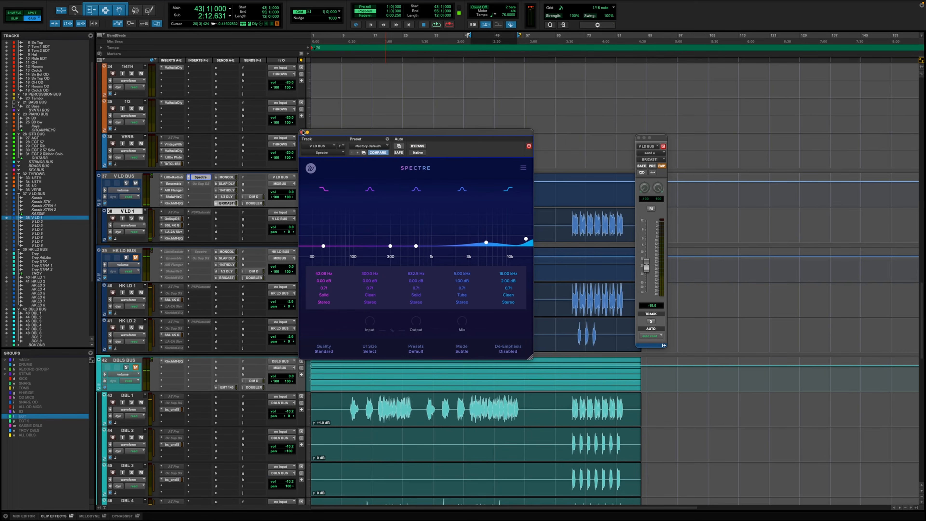
{"action": "left_click", "coordinate": [302, 132]}
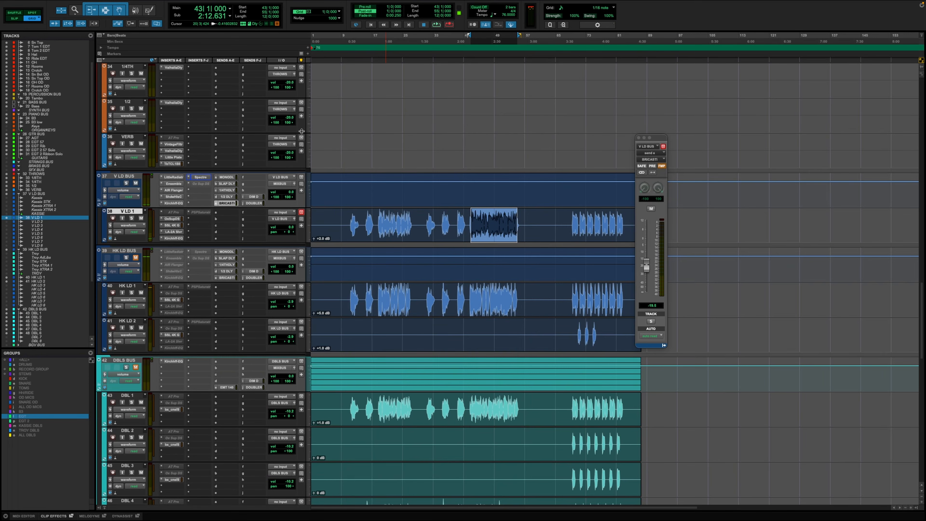
Make the Oxford SuprEsser DS insert on V LD BUS active and open its settings
{"action": "right_click", "coordinate": [206, 186]}
{"action": "left_click", "coordinate": [250, 190]}
{"action": "left_click", "coordinate": [197, 186]}
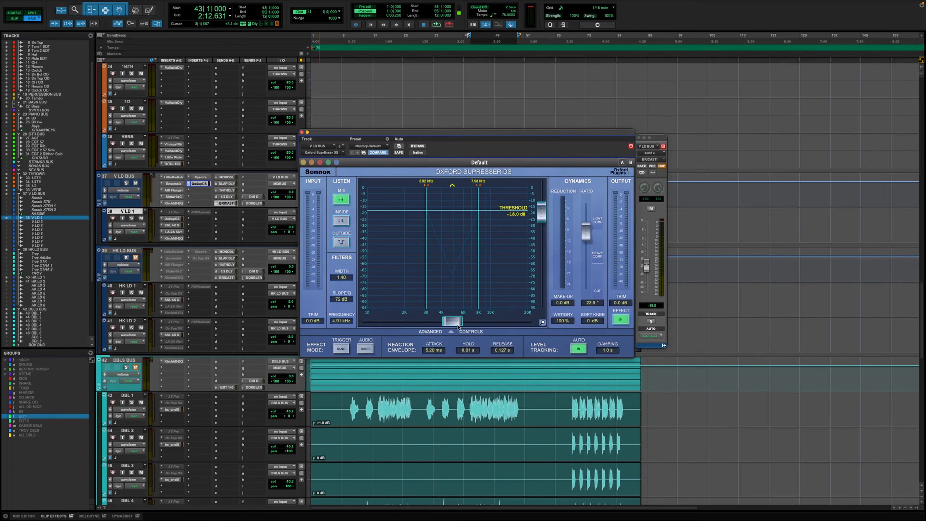
Set the SuprEsser DS frequency to 8.6 kHz, width to 0.99 and threshold to -28.8 dB during playback, and close it
{"action": "key", "text": "space"}
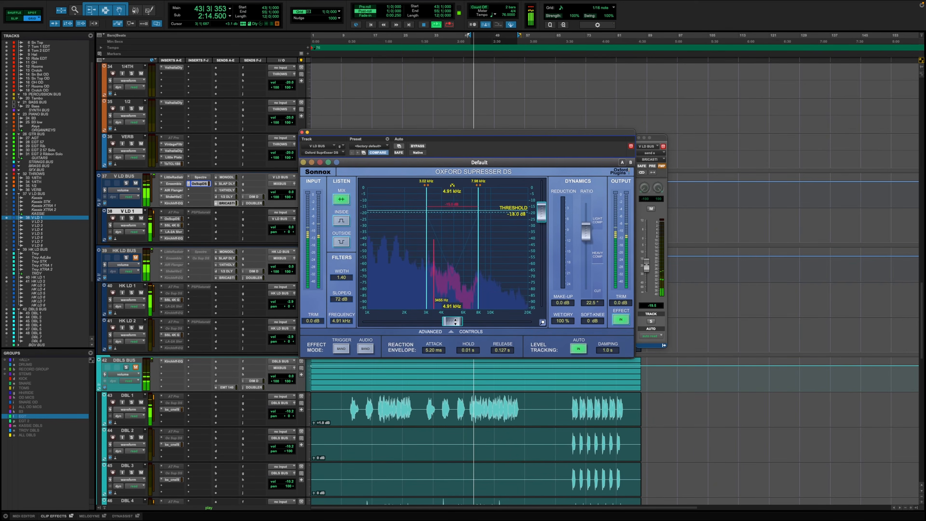
{"action": "left_click_drag", "start_coordinate": [455, 322], "coordinate": [476, 326]}
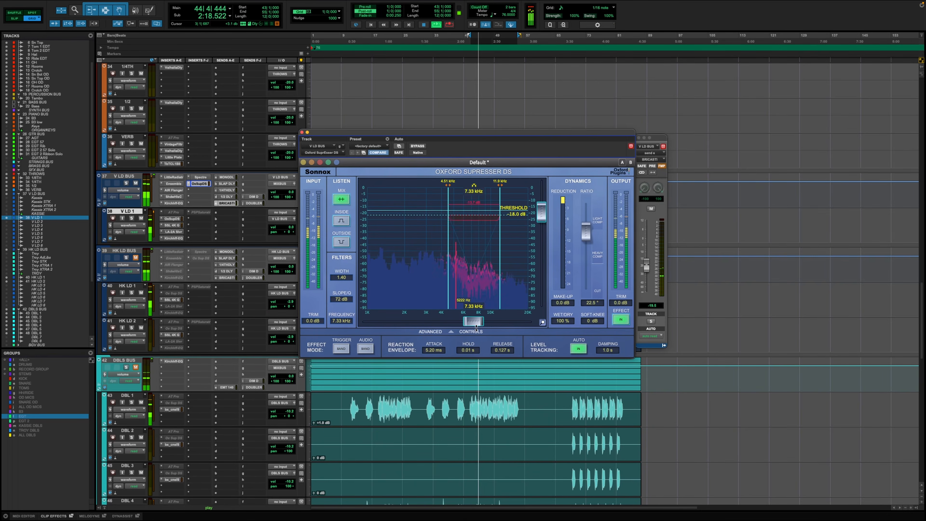
{"action": "mouse_move", "coordinate": [475, 326]}
{"action": "left_mouse_down"}
{"action": "mouse_move", "coordinate": [491, 332]}
{"action": "mouse_move", "coordinate": [484, 321]}
{"action": "left_mouse_up"}
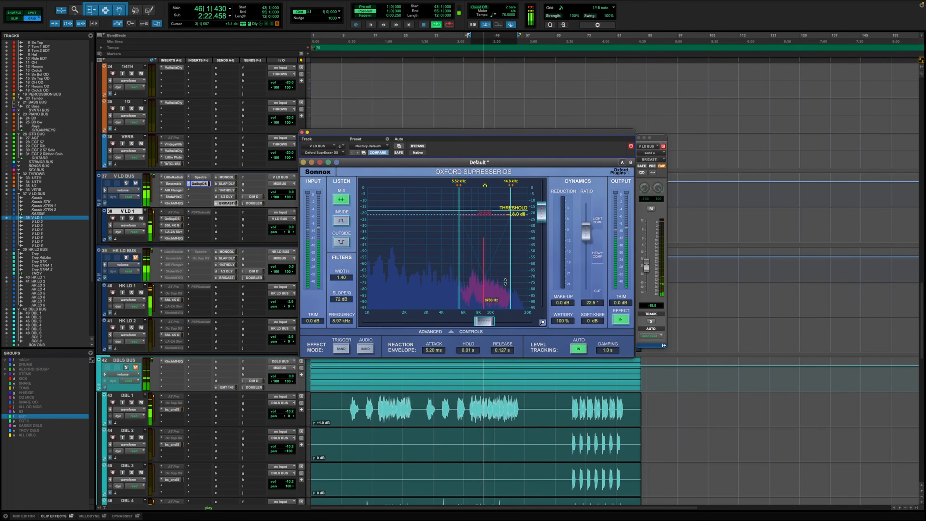
{"action": "mouse_move", "coordinate": [510, 185]}
{"action": "left_mouse_down"}
{"action": "mouse_move", "coordinate": [456, 190]}
{"action": "mouse_move", "coordinate": [464, 190]}
{"action": "left_mouse_up"}
{"action": "left_click_drag", "start_coordinate": [541, 211], "coordinate": [537, 229]}
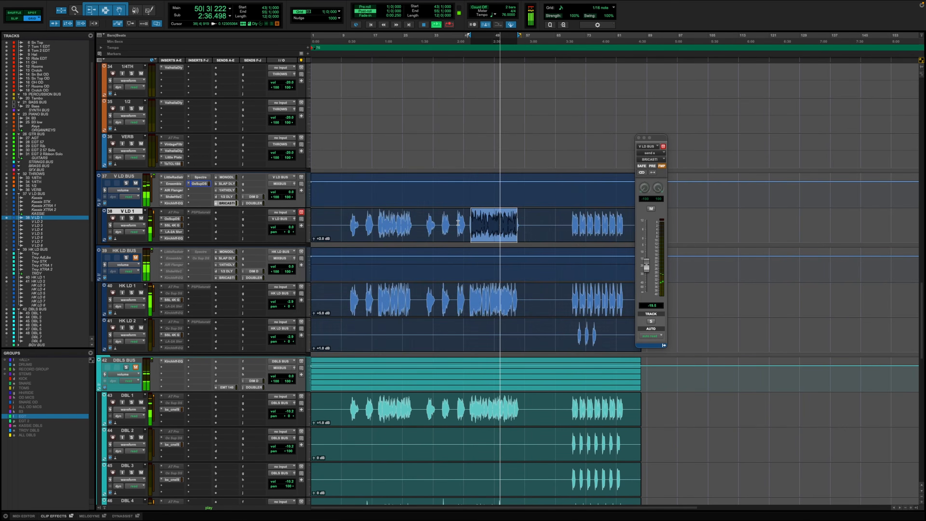
{"action": "left_click", "coordinate": [301, 132]}
Audition short passages of V LD 1 around bars 47 to 49 and place the playback start at 48|4|217
{"action": "key", "text": "space"}
{"action": "left_click_drag", "start_coordinate": [488, 216], "coordinate": [495, 219]}
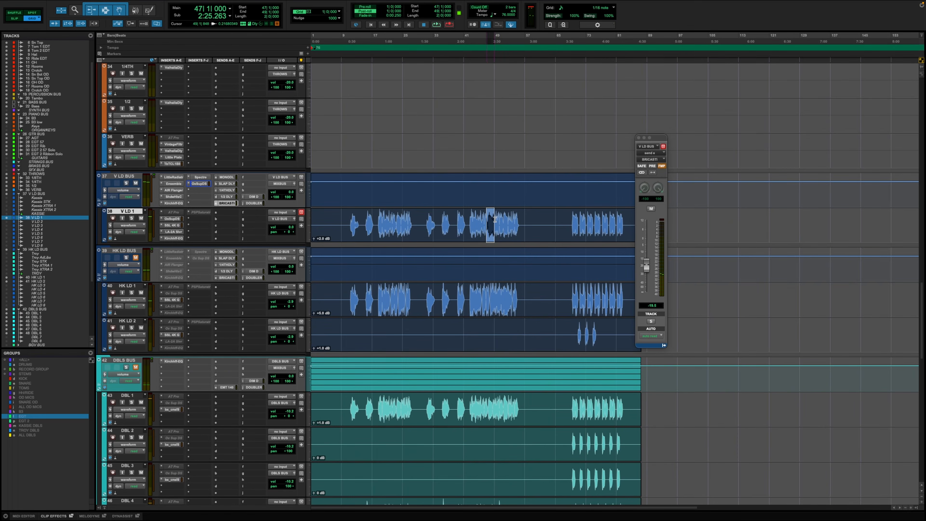
{"action": "key", "text": "space"}
{"action": "key", "text": "t"}
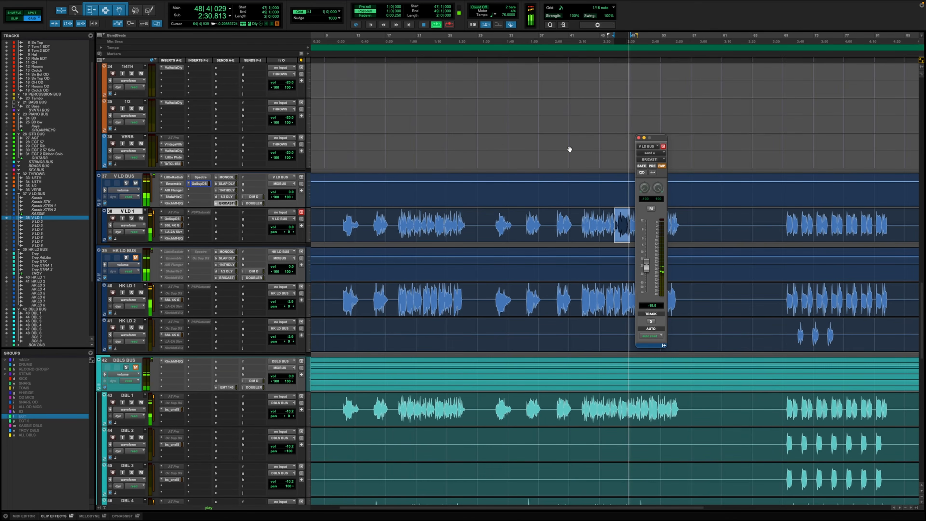
{"action": "key", "text": "space"}
{"action": "left_click", "coordinate": [638, 138]}
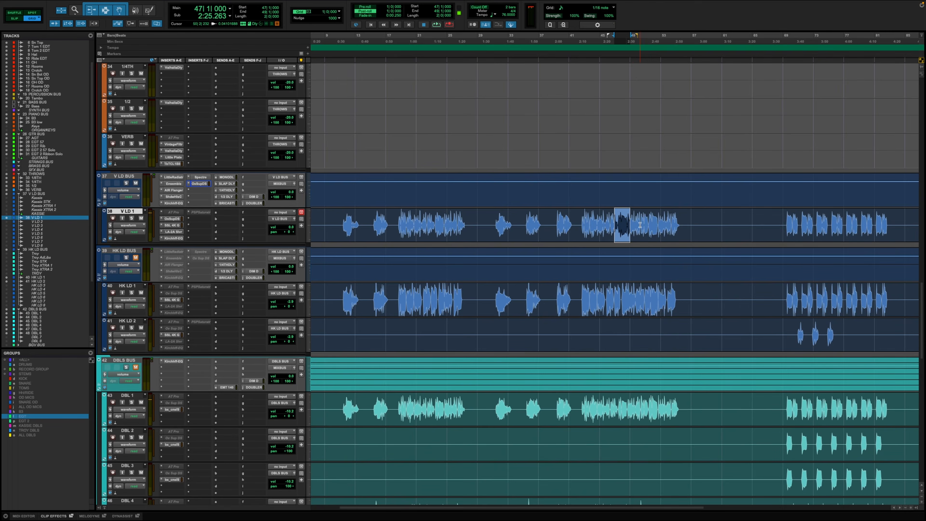
{"action": "left_click_drag", "start_coordinate": [629, 221], "coordinate": [638, 218]}
{"action": "key", "text": "space"}
{"action": "key", "text": "t"}
{"action": "key", "text": "t"}
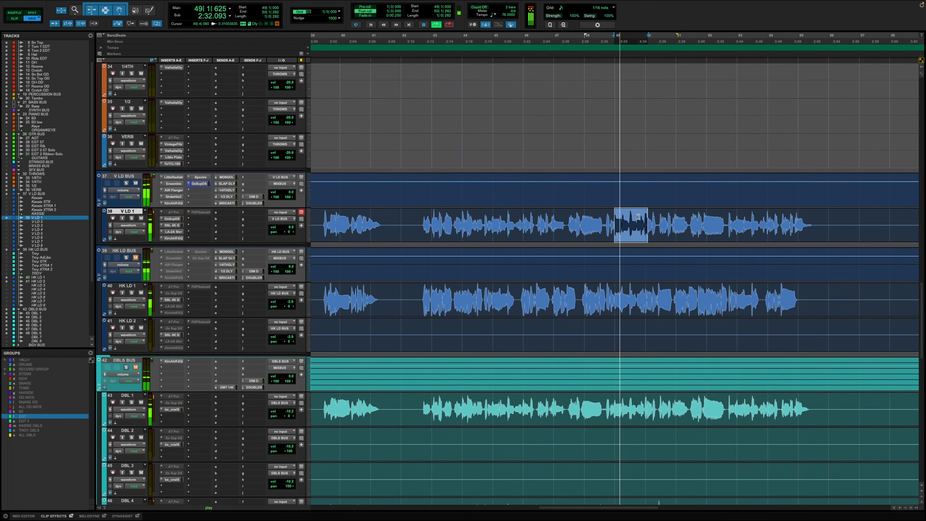
{"action": "left_click", "coordinate": [608, 217]}
{"action": "key", "text": "space"}
{"action": "key", "text": "space"}
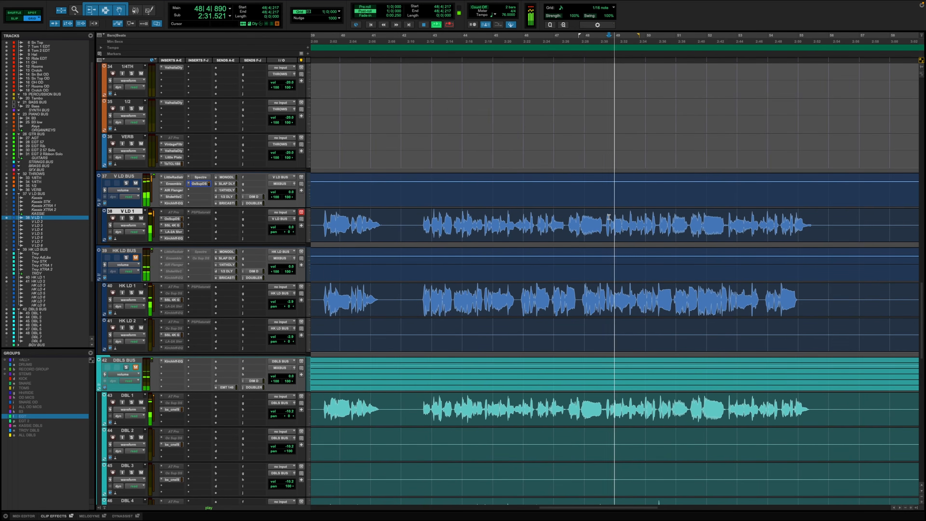
Solo V LD BUS and lower its SuprEsser DS threshold to -32.9 dB while replaying the passage
{"action": "left_click", "coordinate": [195, 183]}
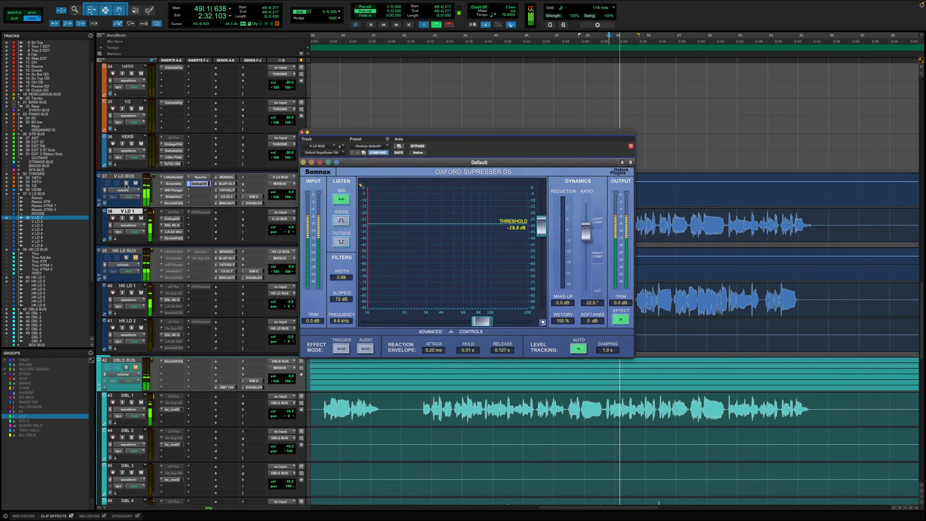
{"action": "key", "text": "shift+s"}
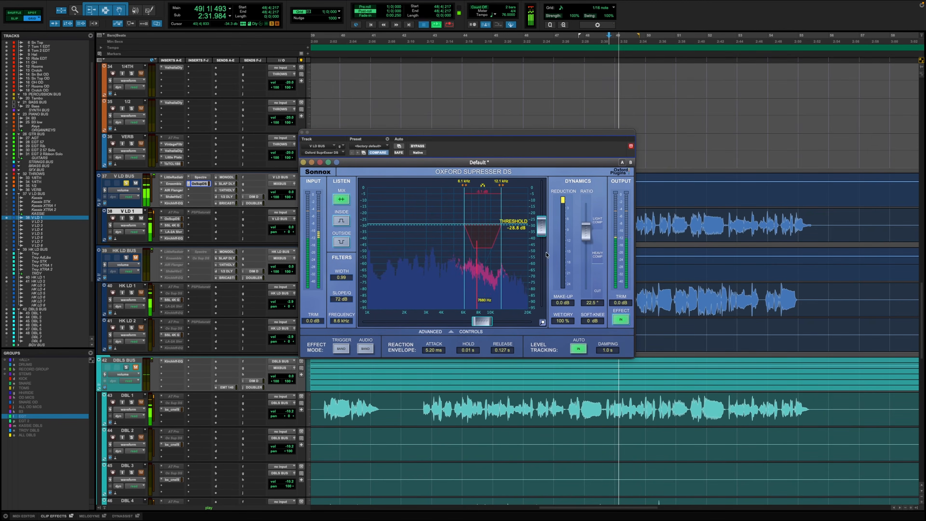
{"action": "key", "text": "space"}
{"action": "left_click_drag", "start_coordinate": [542, 226], "coordinate": [542, 232]}
{"action": "key", "text": "space"}
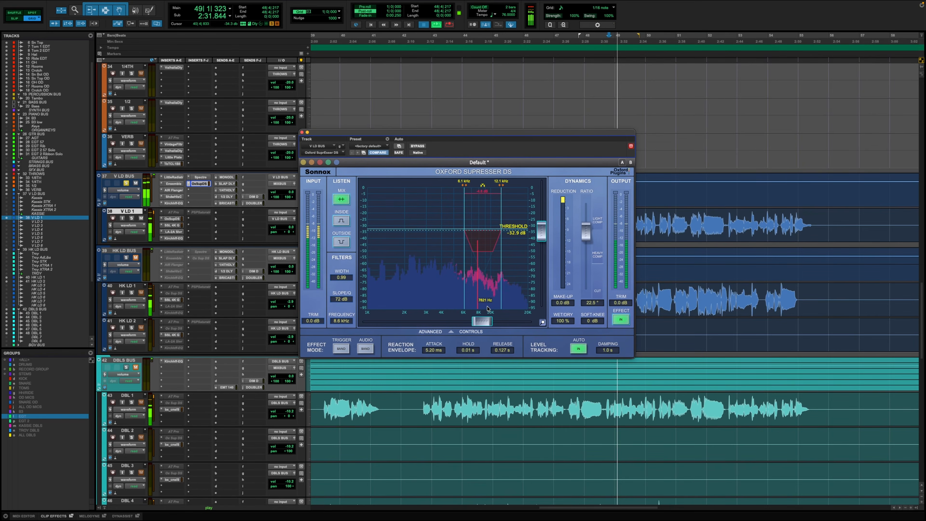
Set the SuprEsser DS frequency to 7.66 kHz, replay the passage, unsolo V LD BUS and close the plug-in
{"action": "left_click_drag", "start_coordinate": [482, 321], "coordinate": [475, 321]}
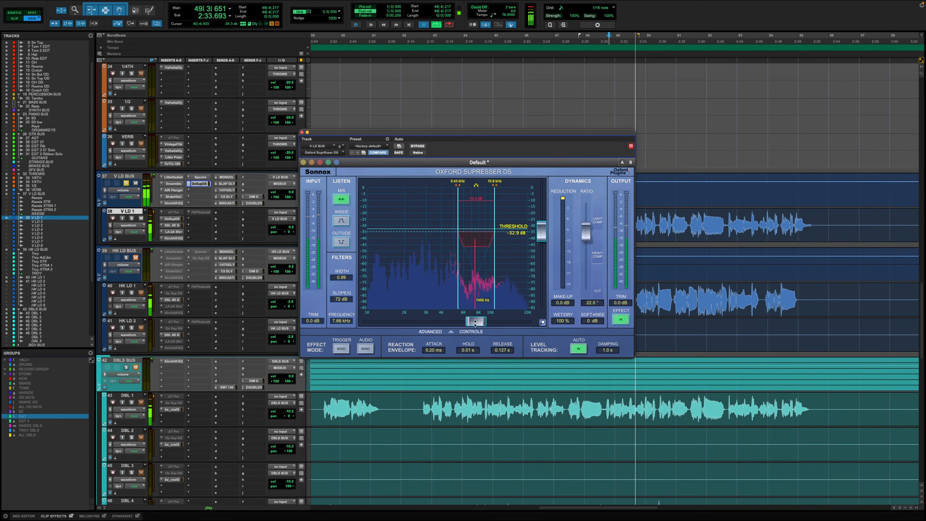
{"action": "key", "text": "space"}
{"action": "key", "text": "space"}
{"action": "key", "text": "space"}
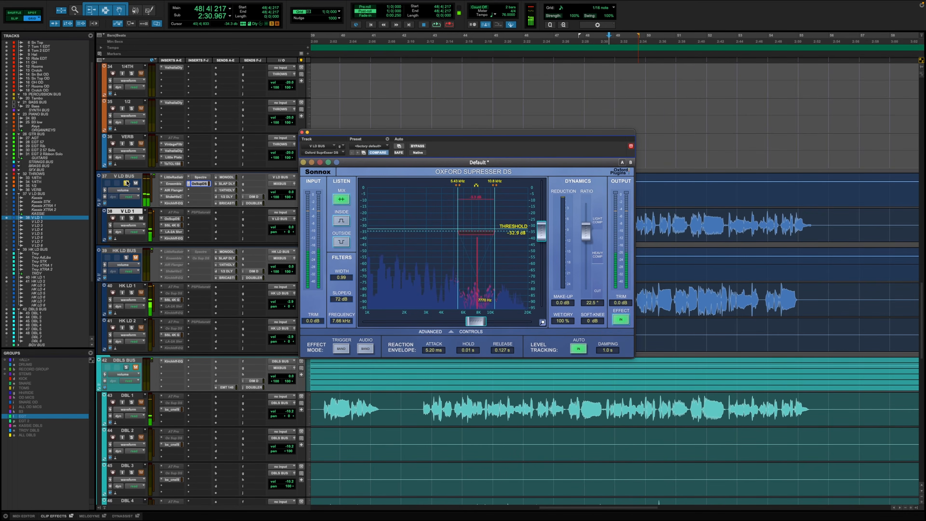
{"action": "left_click", "coordinate": [302, 133]}
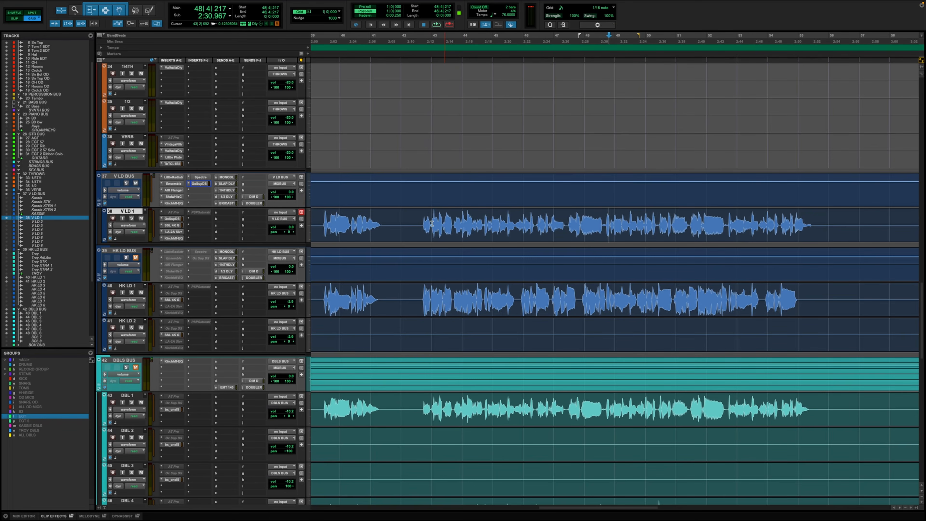
Separate the short sibilant snippet of V LD 1 at about 48|4|663 and lower its clip gain to -5.0 dB
{"action": "key", "text": "t"}
{"action": "key", "text": "t"}
{"action": "key", "text": "t"}
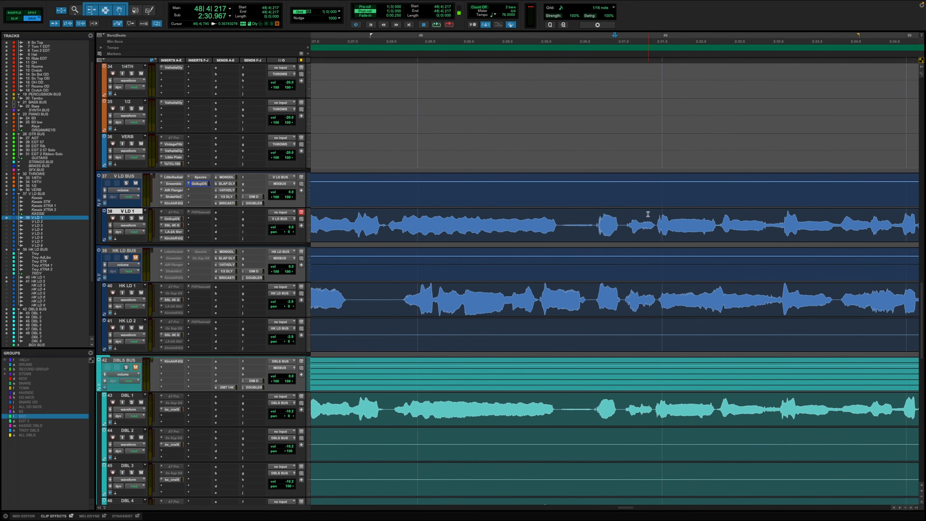
{"action": "key", "text": "F3"}
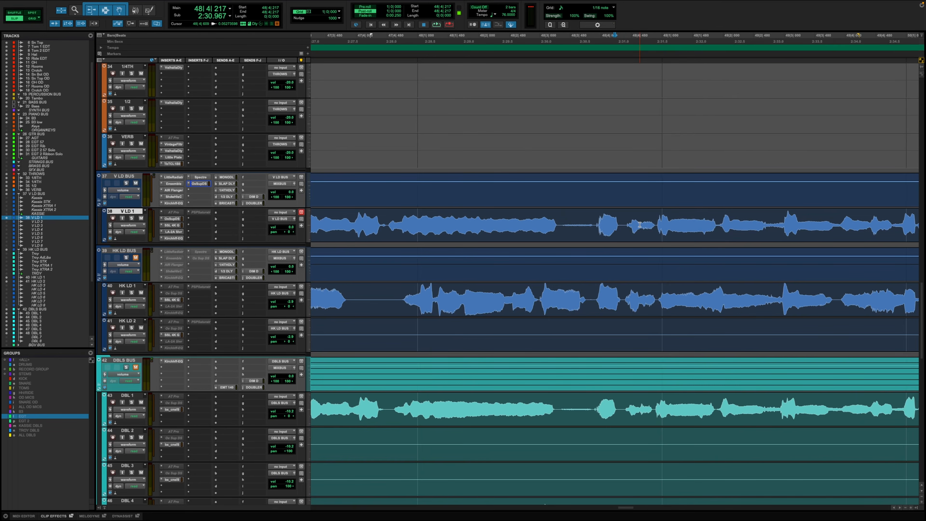
{"action": "key", "text": "t"}
{"action": "left_click_drag", "start_coordinate": [671, 219], "coordinate": [697, 230]}
{"action": "key", "text": "b"}
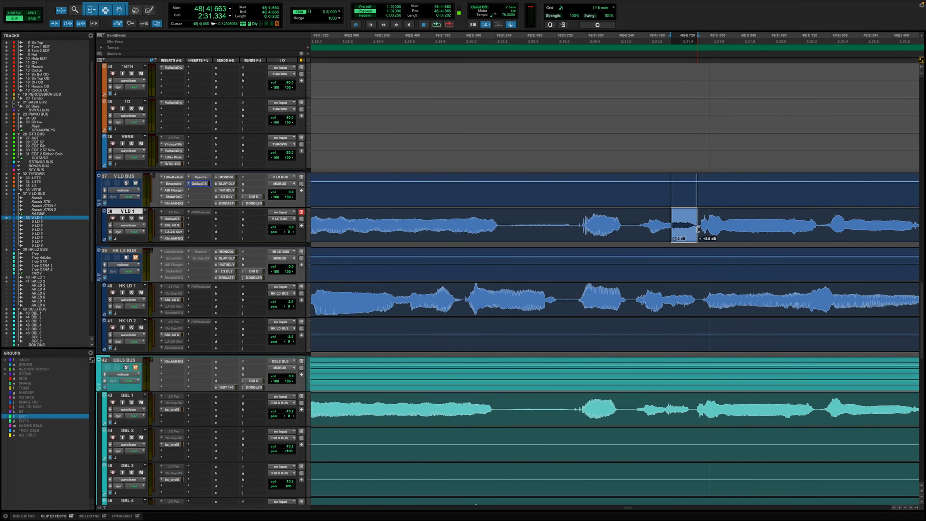
Add fades across the edit points of the lowered V LD 1 snippet from 48|4|515 and replay the passage
{"action": "left_click_drag", "start_coordinate": [651, 223], "coordinate": [763, 223]}
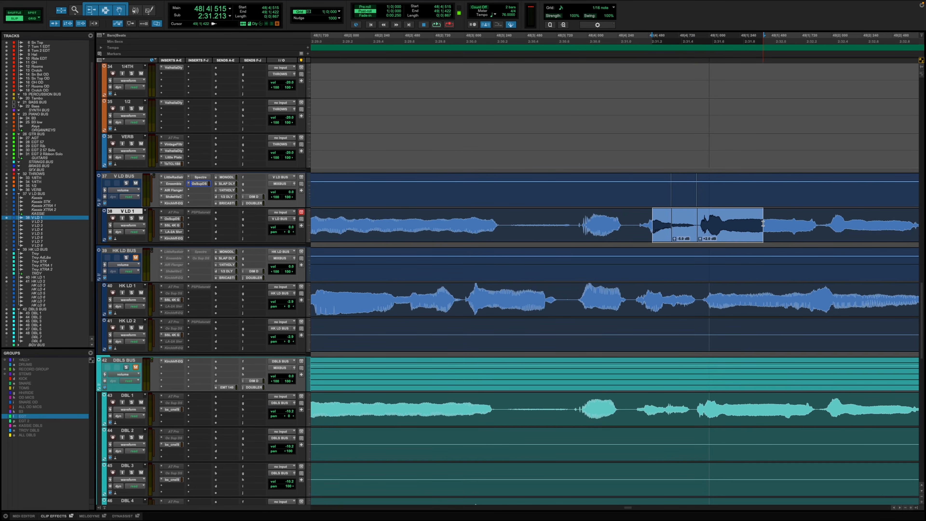
{"action": "key", "text": "f"}
{"action": "left_click", "coordinate": [454, 225]}
{"action": "key", "text": "space"}
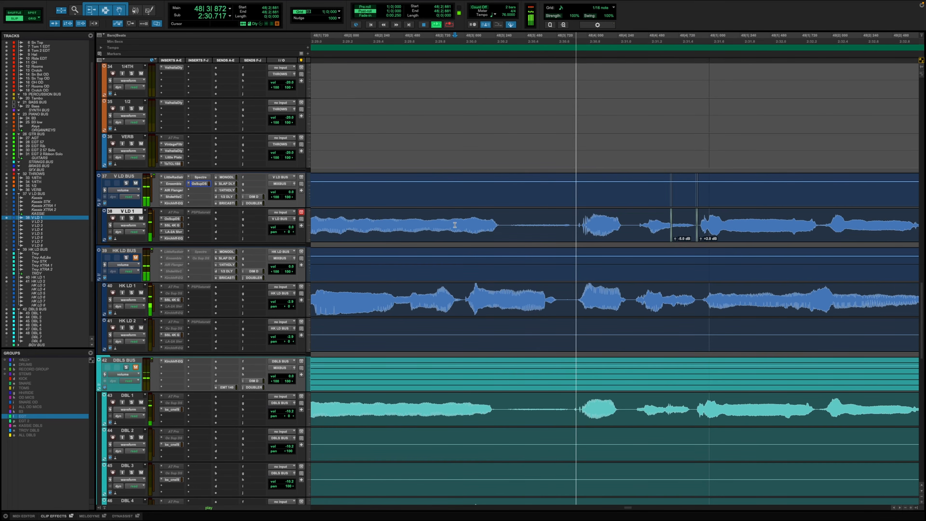
{"action": "key", "text": "space"}
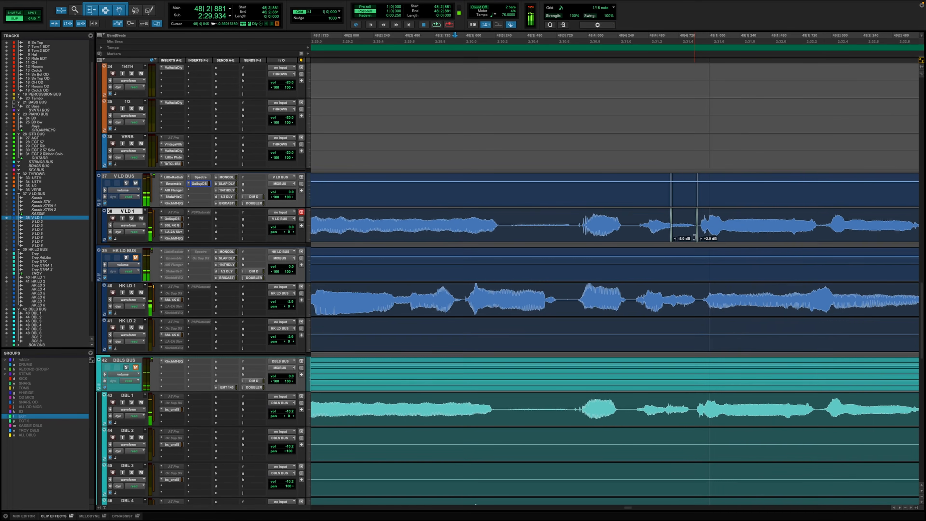
Move the edit point between the lowered V LD 1 snippet and the following clip slightly later and replay it
{"action": "left_click_drag", "start_coordinate": [696, 240], "coordinate": [706, 245]}
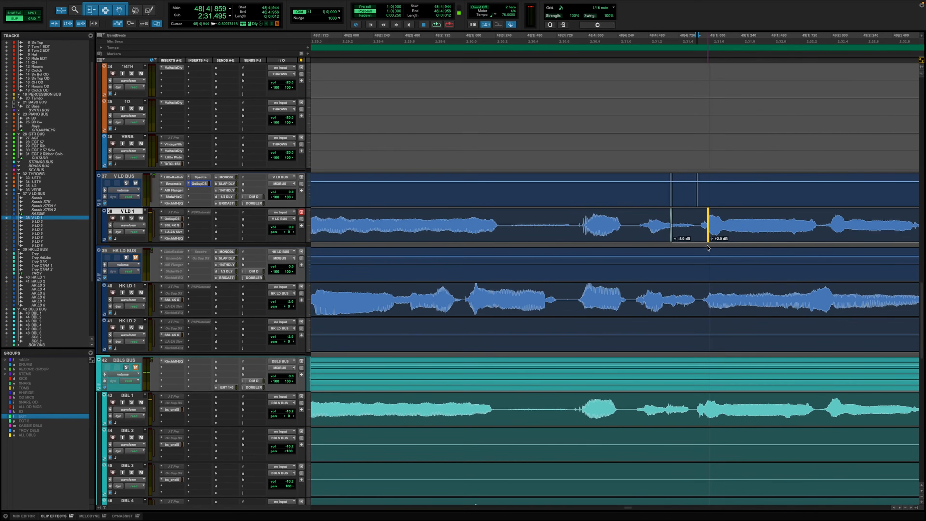
{"action": "left_click", "coordinate": [475, 219]}
{"action": "key", "text": "space"}
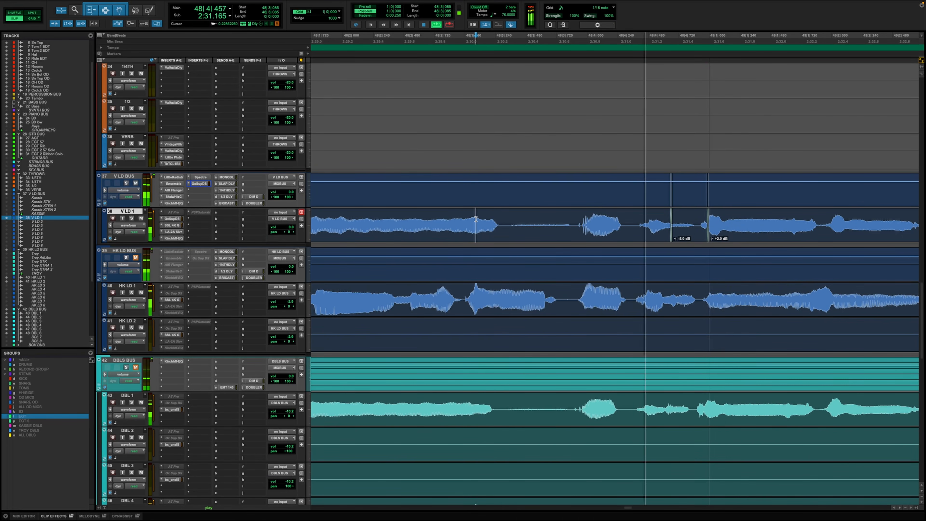
{"action": "key", "text": "space"}
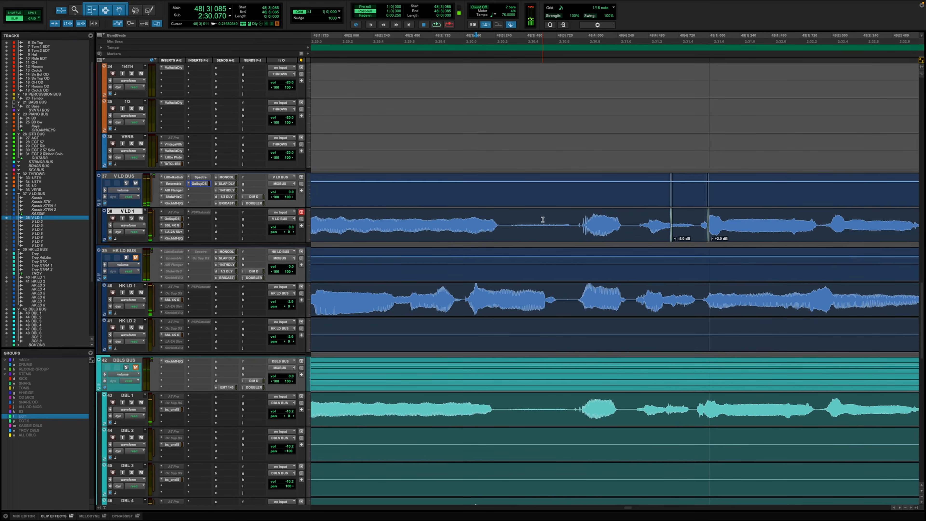
Try the V LD 1 snippet with its clip gain reset to 0 dB during playback, and undo the reset
{"action": "left_click_drag", "start_coordinate": [611, 222], "coordinate": [769, 236]}
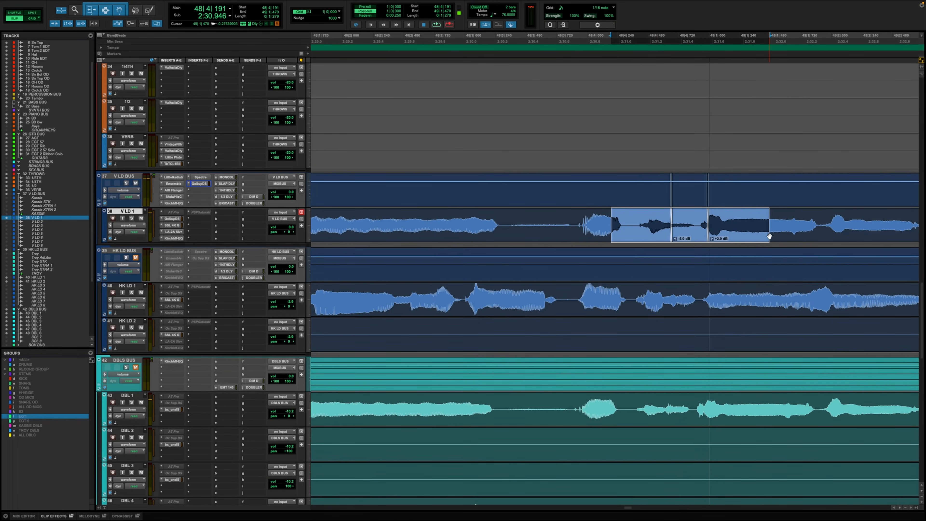
{"action": "left_click", "coordinate": [675, 240], "text": "alt"}
{"action": "left_click", "coordinate": [569, 220]}
{"action": "key", "text": "space"}
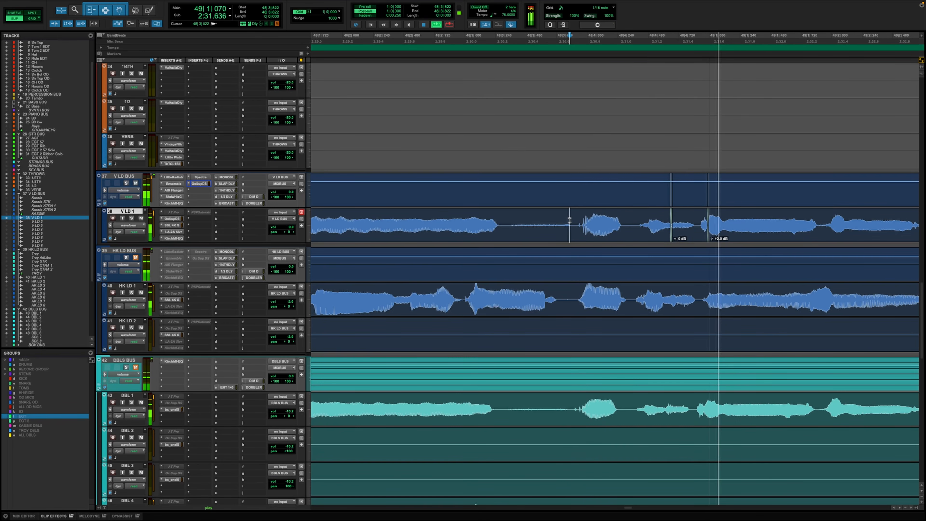
{"action": "key", "text": "space"}
{"action": "key", "text": "space"}
{"action": "key", "text": "space"}
{"action": "key", "text": "super+z"}
{"action": "key", "text": "space"}
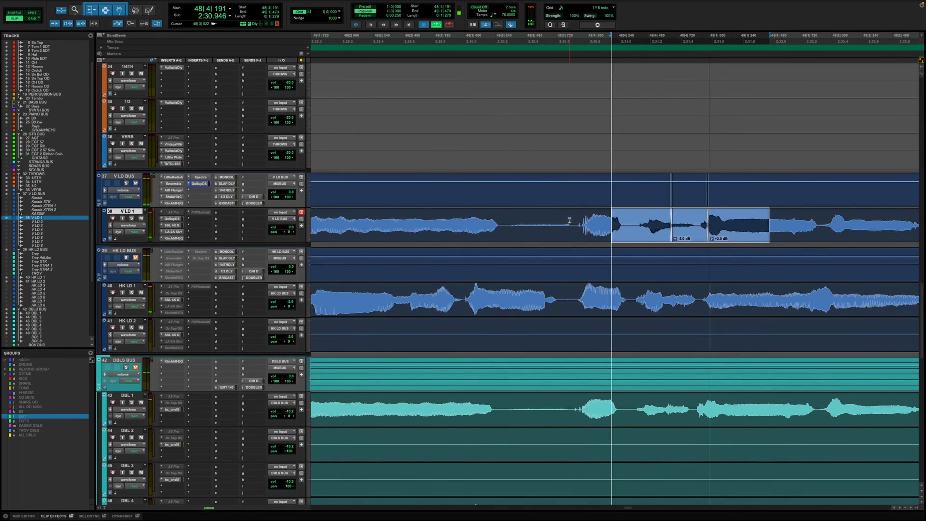
{"action": "key", "text": "space"}
Undo the edit point move, the fades and the snippet separation on V LD 1
{"action": "key", "text": "r"}
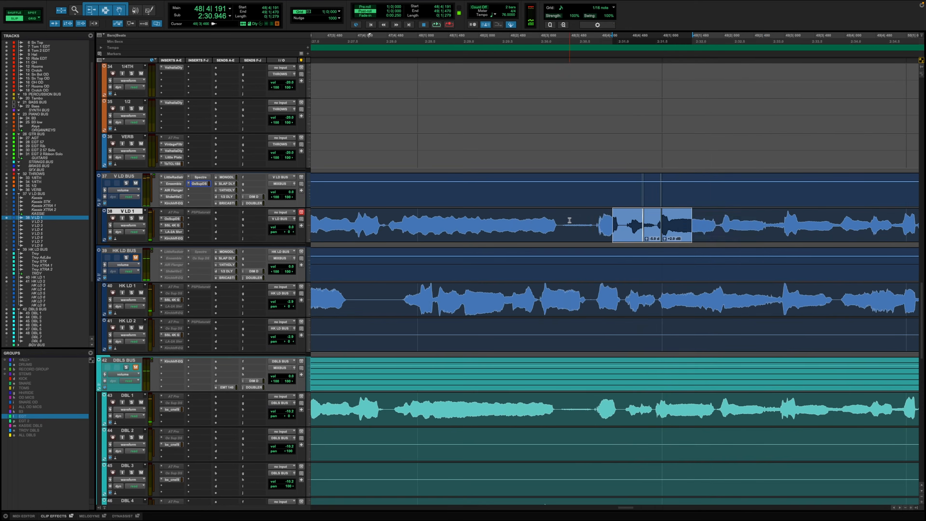
{"action": "key", "text": "r"}
{"action": "key", "text": "r"}
{"action": "left_click", "coordinate": [585, 215]}
{"action": "key", "text": "super+z"}
{"action": "key", "text": "super+z"}
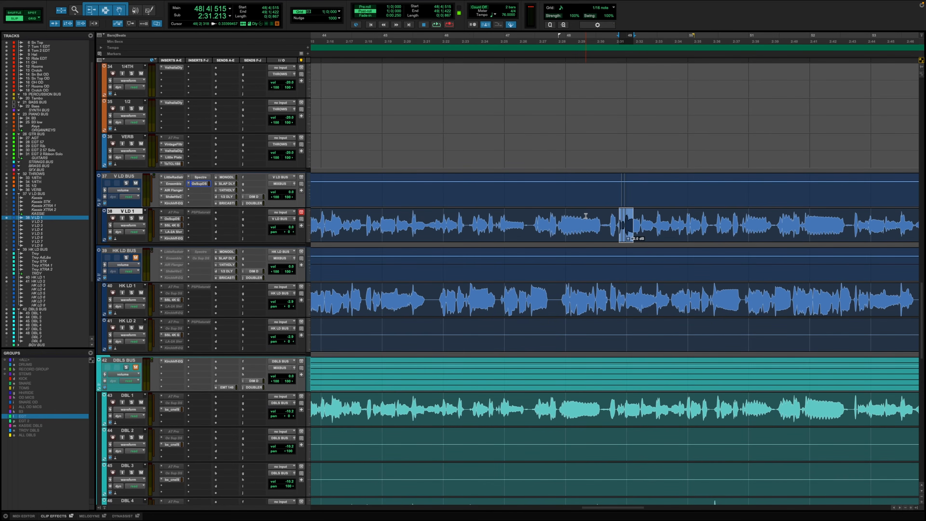
{"action": "left_click", "coordinate": [586, 215]}
{"action": "key", "text": "r"}
{"action": "key", "text": "r"}
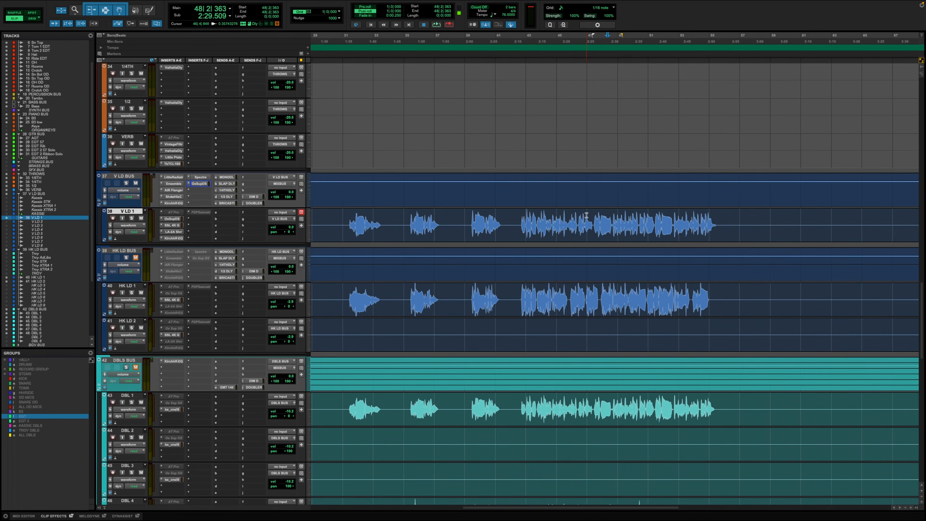
Select the V LD 1 passage from 42|3|616 to its end and listen to it with the full mix
{"action": "left_click_drag", "start_coordinate": [521, 220], "coordinate": [713, 241]}
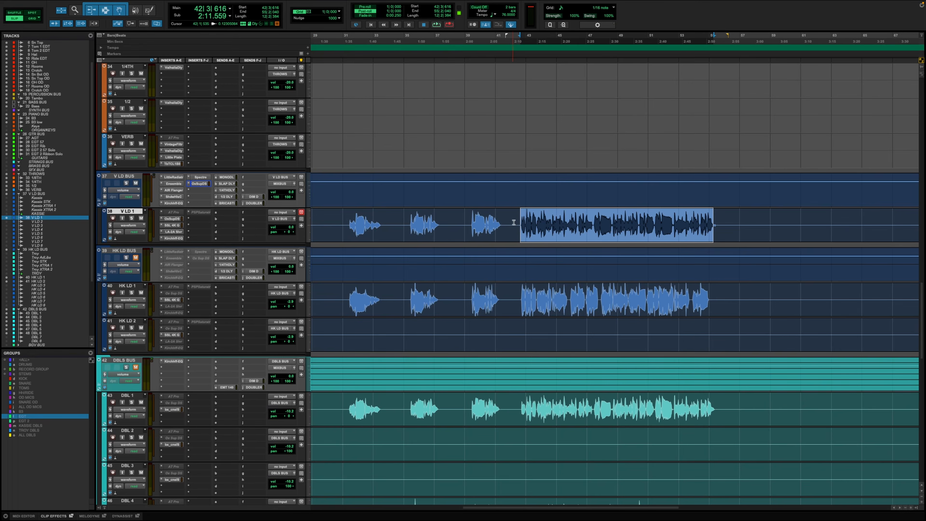
{"action": "key", "text": "r"}
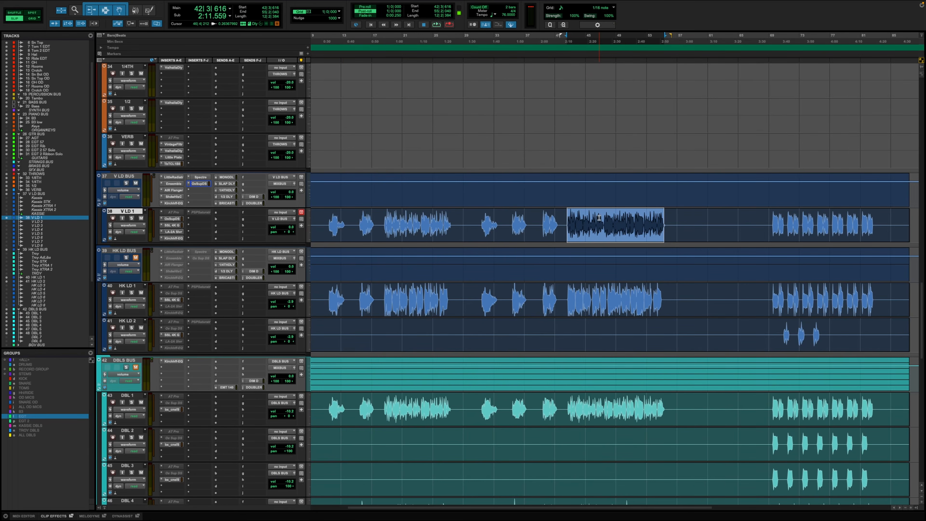
{"action": "key", "text": "space"}
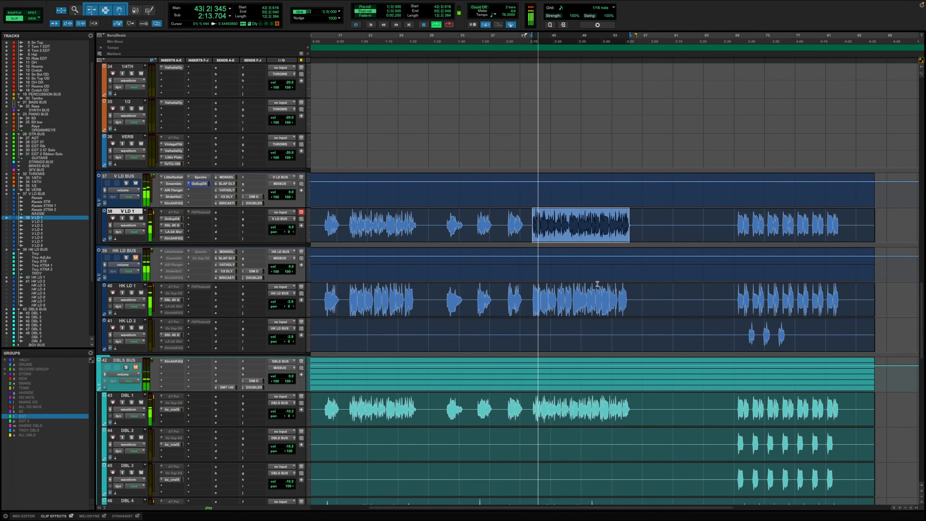
{"action": "scroll", "coordinate": [598, 284], "scroll_direction": "down", "scroll_amount": 5}
{"action": "key", "text": "space"}
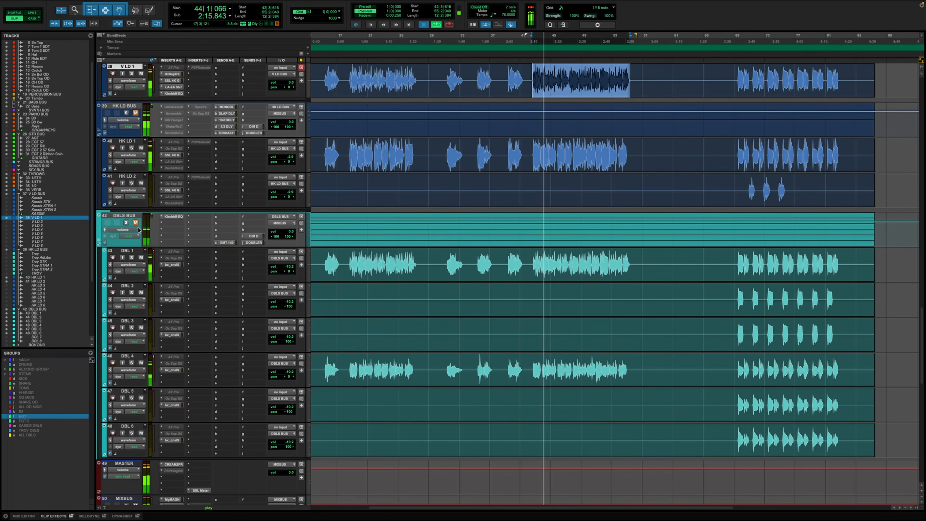
Unmute DBLS BUS and start playback on DBL 1 from 42|4|111
{"action": "left_click", "coordinate": [534, 261]}
{"action": "scroll", "coordinate": [573, 280], "scroll_direction": "up", "scroll_amount": 3}
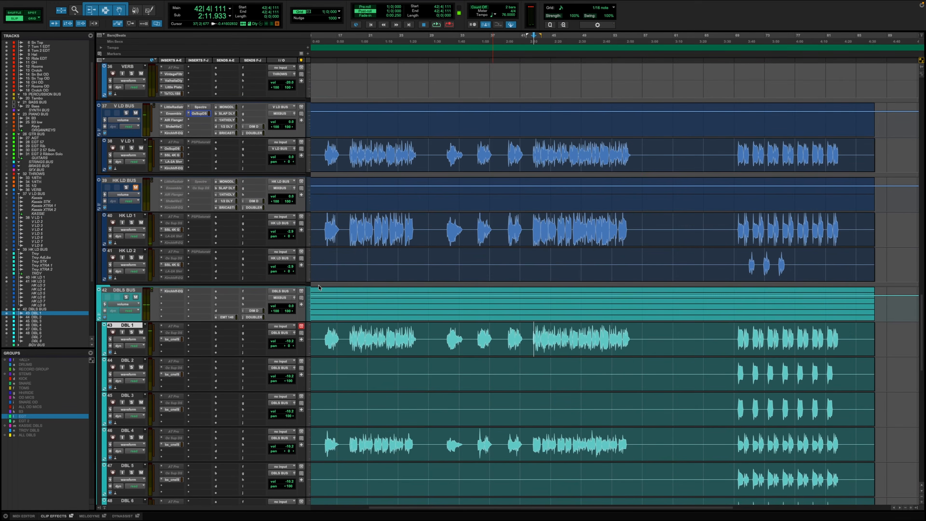
{"action": "key", "text": "space"}
{"action": "scroll", "coordinate": [313, 291], "scroll_direction": "down", "scroll_amount": 1}
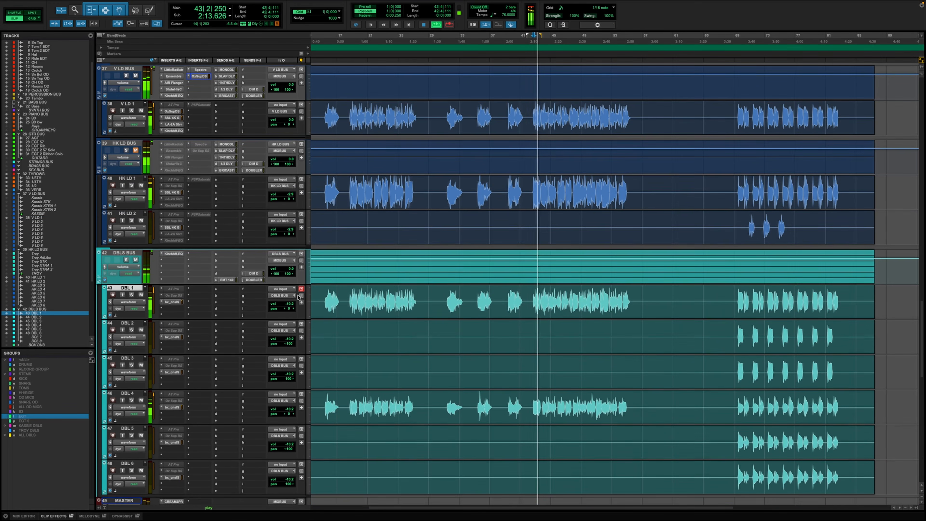
Raise the DBL 1 volume while the passage plays
{"action": "left_click", "coordinate": [301, 296]}
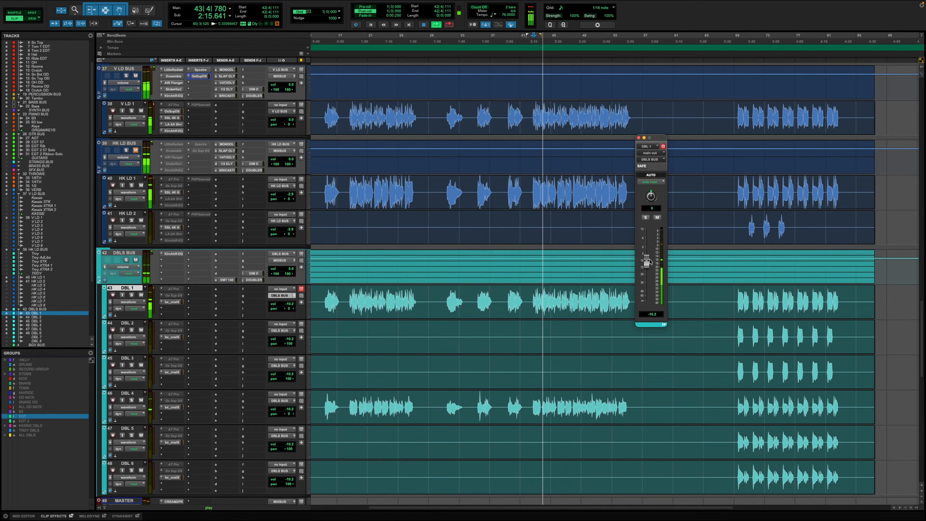
{"action": "left_click_drag", "start_coordinate": [650, 262], "coordinate": [646, 253]}
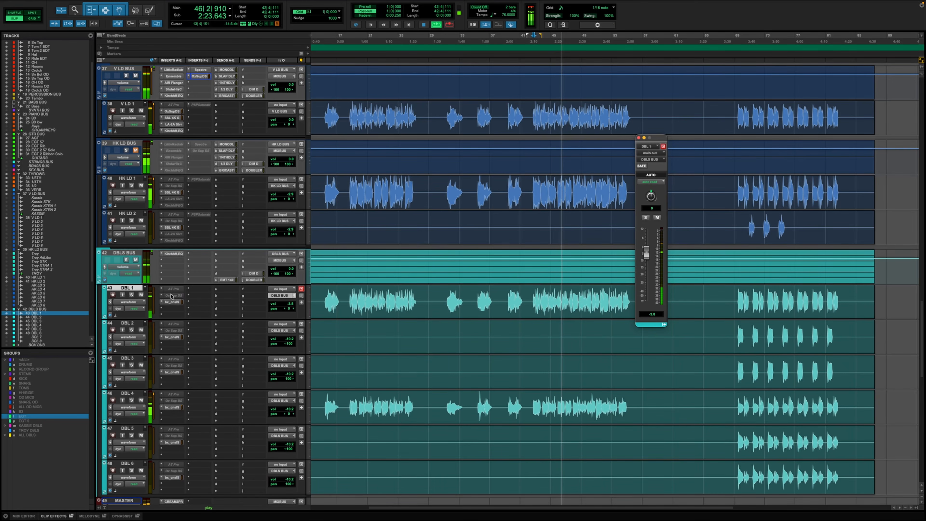
{"action": "key", "text": "space"}
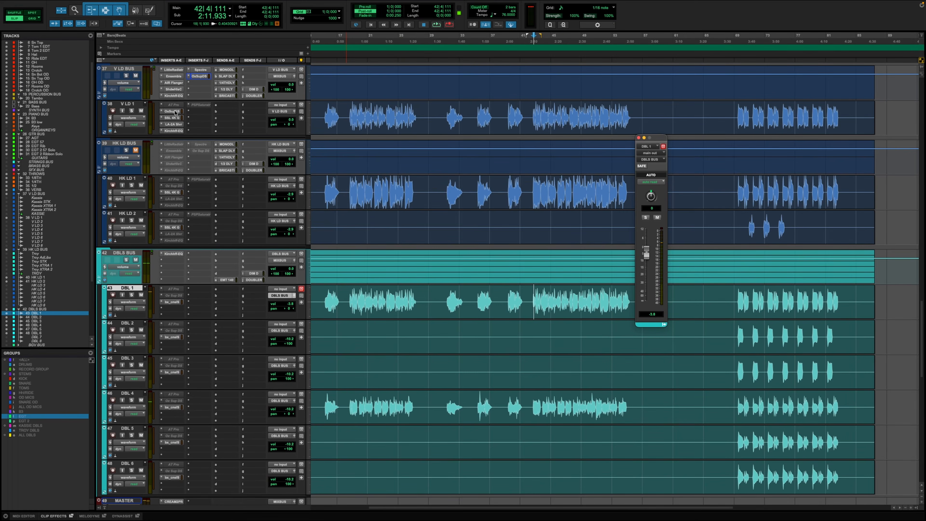
Copy the SuprEsser DS from V LD 1 onto DBL 1, solo DBL 1 and play it back
{"action": "left_click_drag", "start_coordinate": [175, 112], "coordinate": [172, 300]}
{"action": "key", "text": "shift+s"}
{"action": "key", "text": "space"}
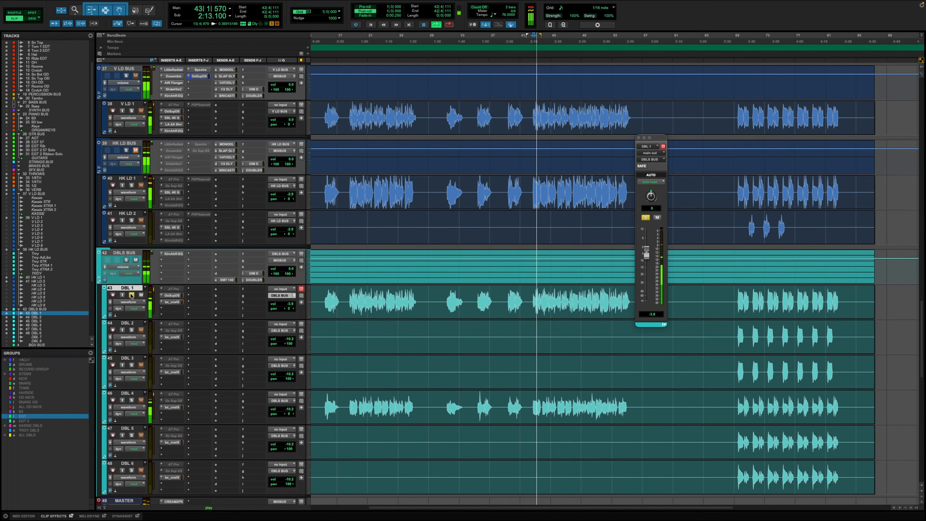
Set the DBL 1 SuprEsser DS threshold to -37.1 dB and its frequency to 8.84 kHz
{"action": "left_click", "coordinate": [174, 296]}
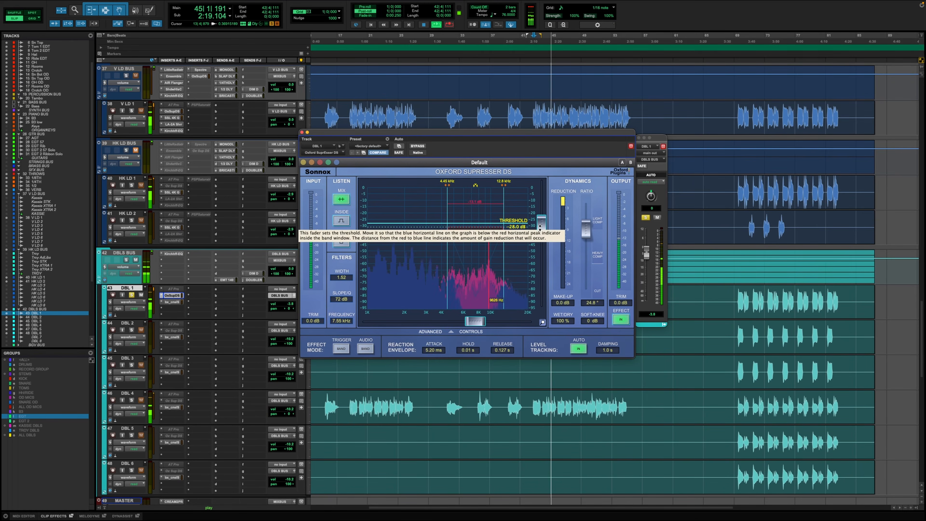
{"action": "left_click_drag", "start_coordinate": [541, 225], "coordinate": [541, 237]}
{"action": "key", "text": "space"}
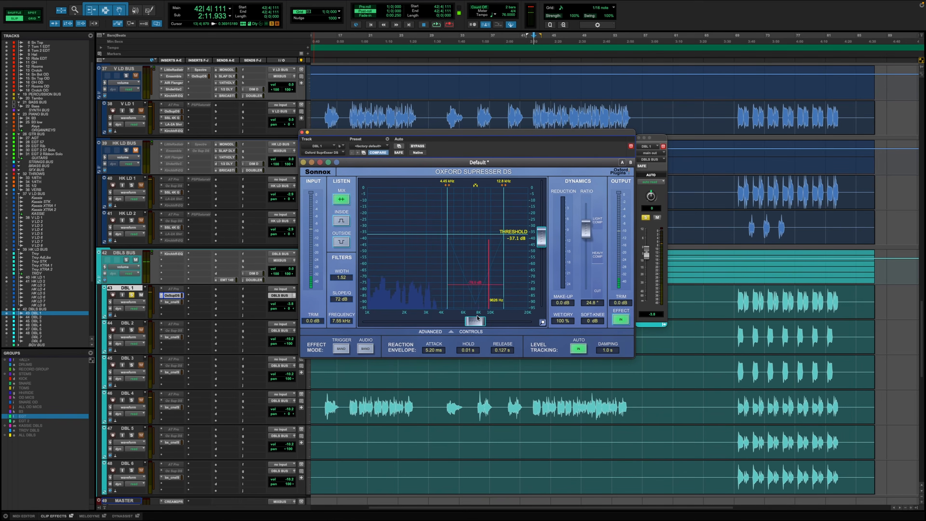
{"action": "left_click_drag", "start_coordinate": [475, 320], "coordinate": [483, 321]}
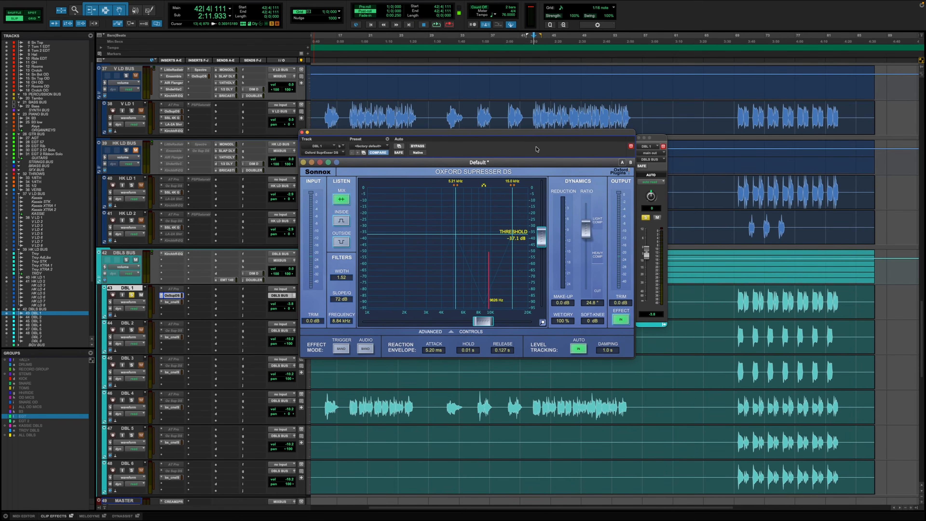
Reposition the SuprEsser DS window, select the DBL 1 passage from 43|4|454 to its end and play it
{"action": "left_click_drag", "start_coordinate": [533, 132], "coordinate": [357, 149]}
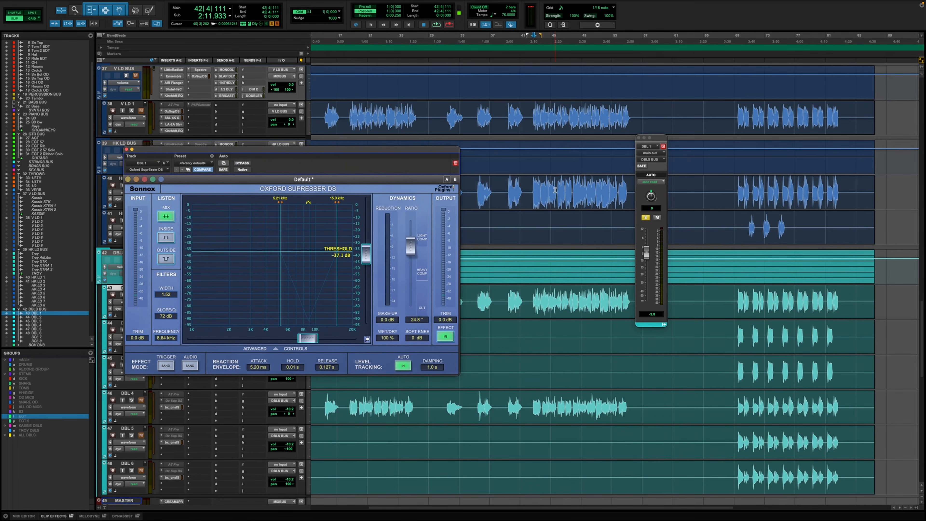
{"action": "left_click", "coordinate": [542, 296]}
{"action": "left_click_drag", "start_coordinate": [547, 296], "coordinate": [630, 319]}
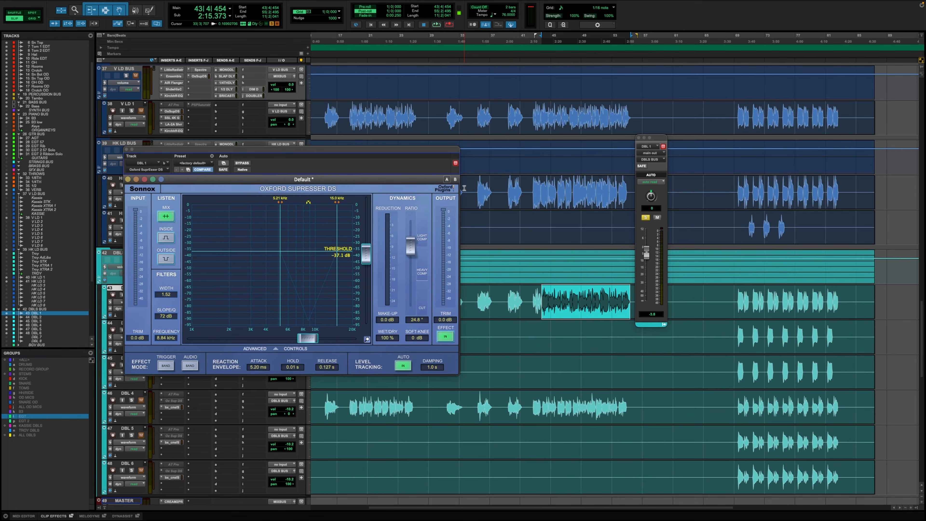
{"action": "left_click_drag", "start_coordinate": [410, 150], "coordinate": [482, 155]}
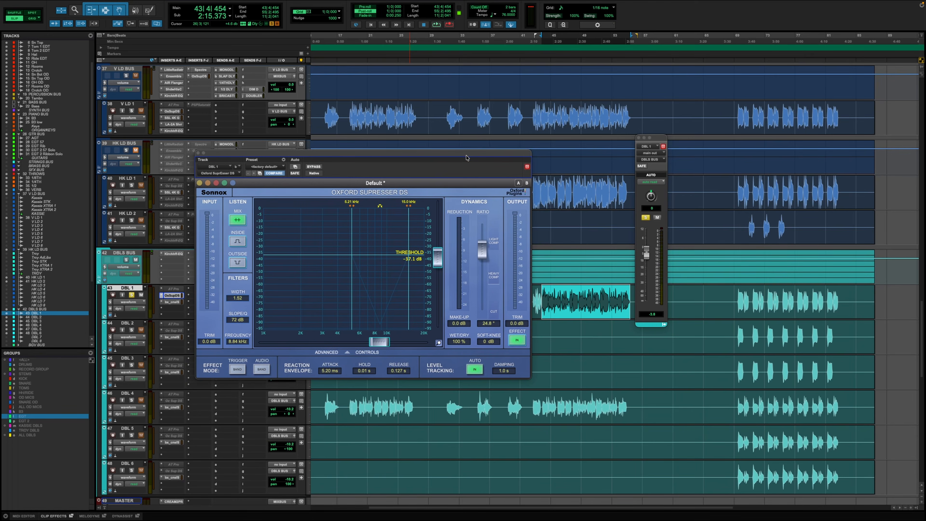
{"action": "left_click_drag", "start_coordinate": [465, 155], "coordinate": [422, 160]}
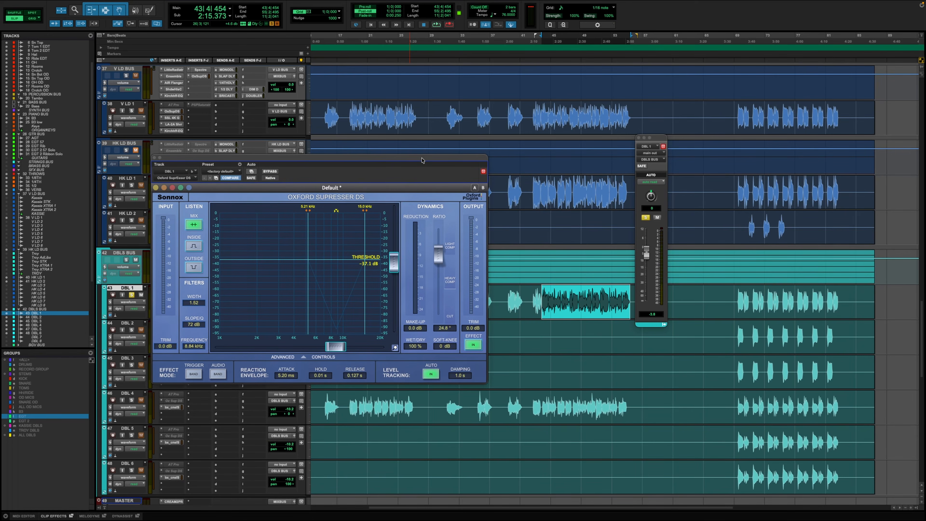
{"action": "key", "text": "space"}
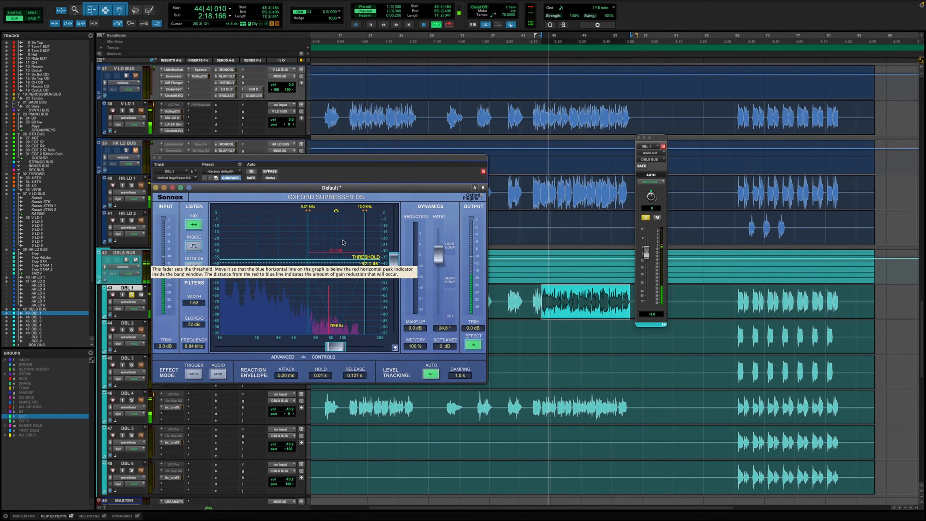
Set the DBL 1 SuprEsser DS width to 1.20, frequency to 8.69 kHz, threshold to -49.4 dB and ratio to 22.5°, and select the passage from 45|1|747
{"action": "left_click_drag", "start_coordinate": [308, 210], "coordinate": [357, 209]}
{"action": "left_click_drag", "start_coordinate": [441, 258], "coordinate": [396, 278]}
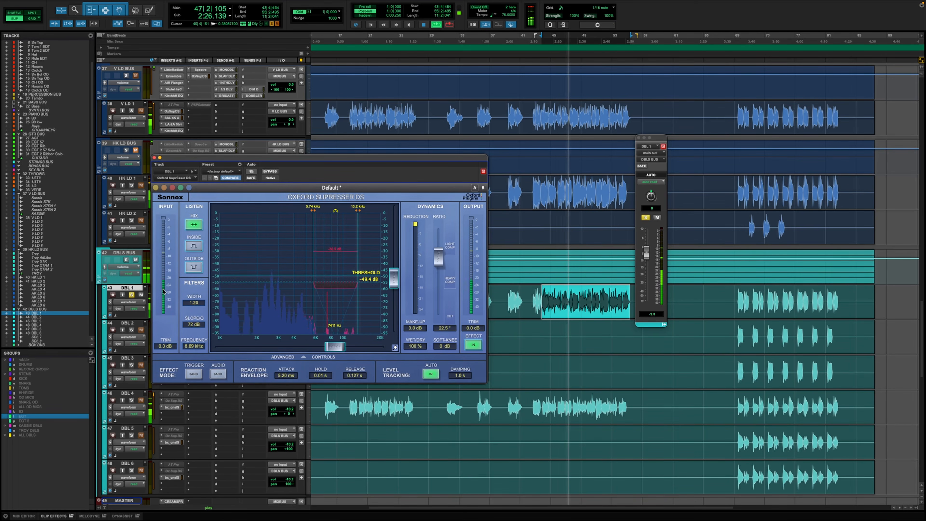
{"action": "key", "text": "space"}
{"action": "left_click_drag", "start_coordinate": [552, 290], "coordinate": [576, 301]}
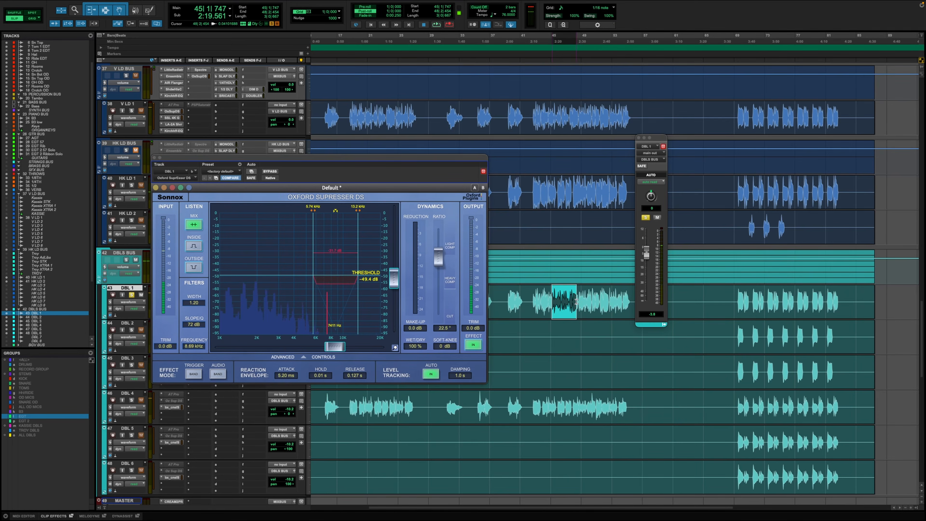
Unsolo DBL 1, play it among the other vocals from 42|4|838, and close its floating fader window
{"action": "key", "text": "space"}
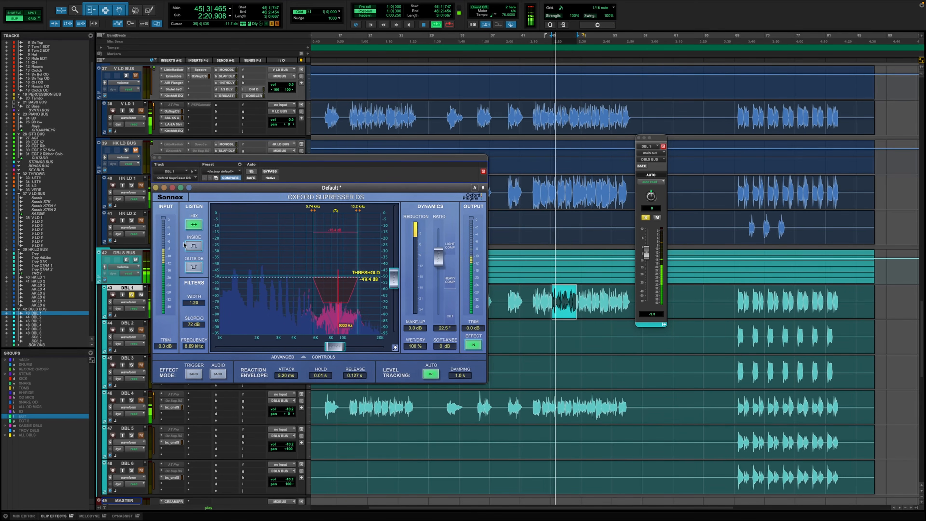
{"action": "left_click", "coordinate": [131, 294]}
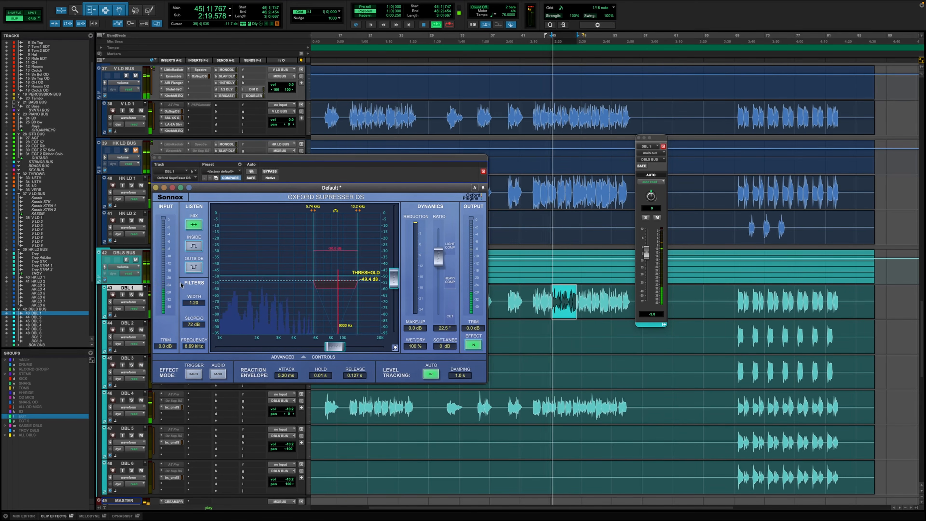
{"action": "left_click", "coordinate": [535, 296]}
{"action": "key", "text": "space"}
{"action": "key", "text": "space"}
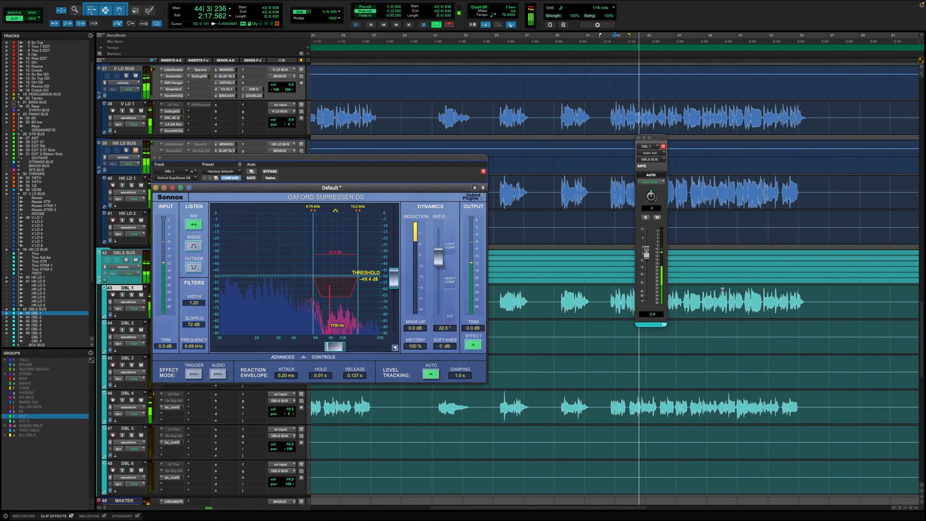
{"action": "left_click", "coordinate": [638, 138]}
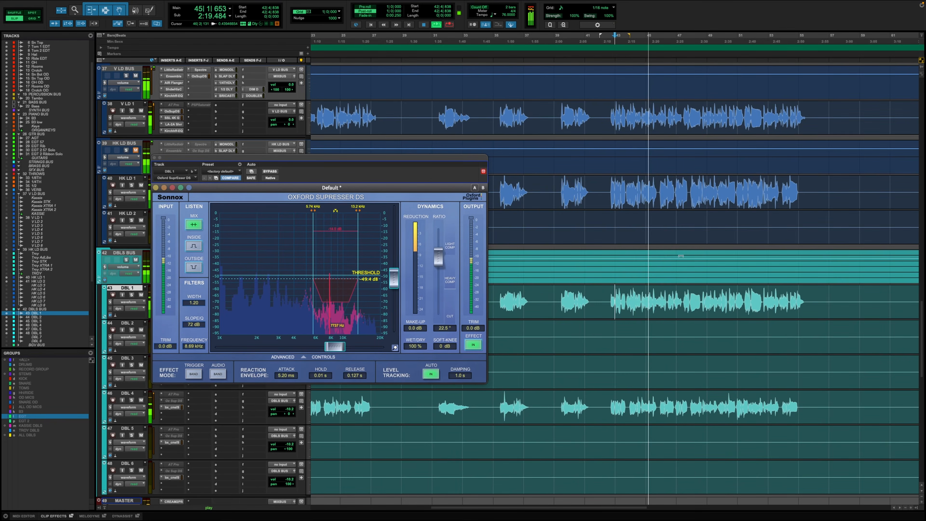
Play the vocals from 45|1|929 and compare the DBL 1 SuprEsser DS bypassed and active
{"action": "left_click", "coordinate": [653, 284]}
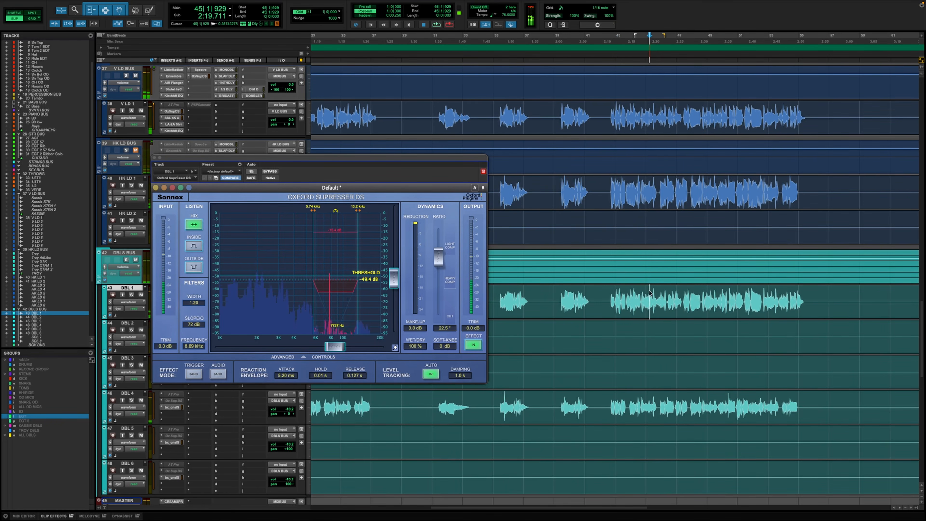
{"action": "key", "text": "space"}
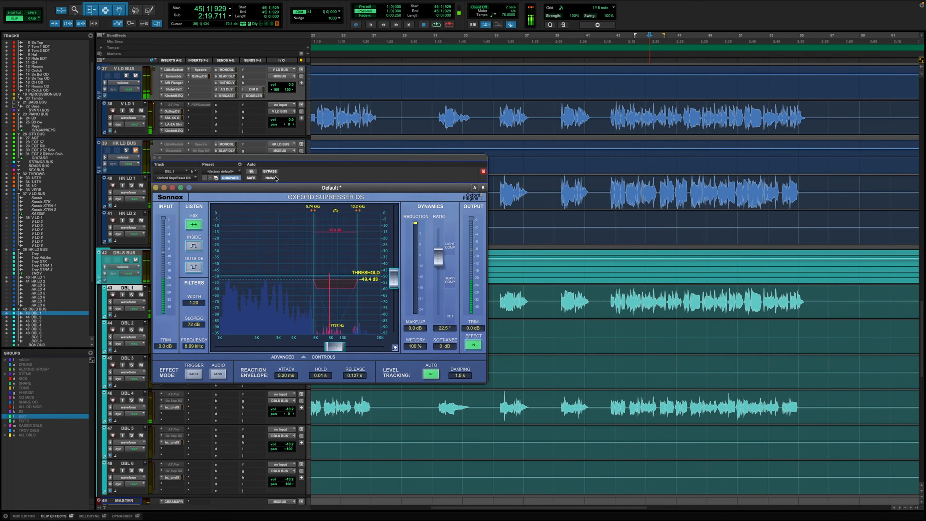
{"action": "key", "text": "space"}
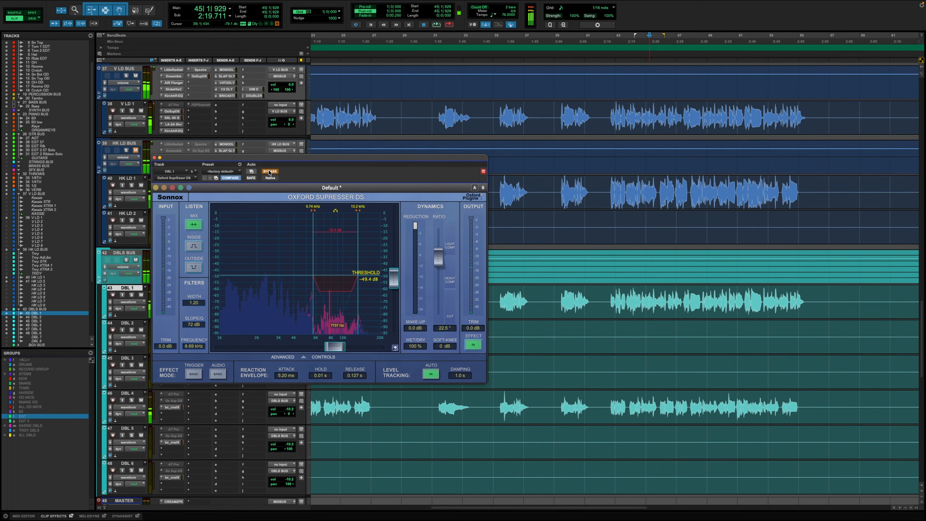
{"action": "key", "text": "space"}
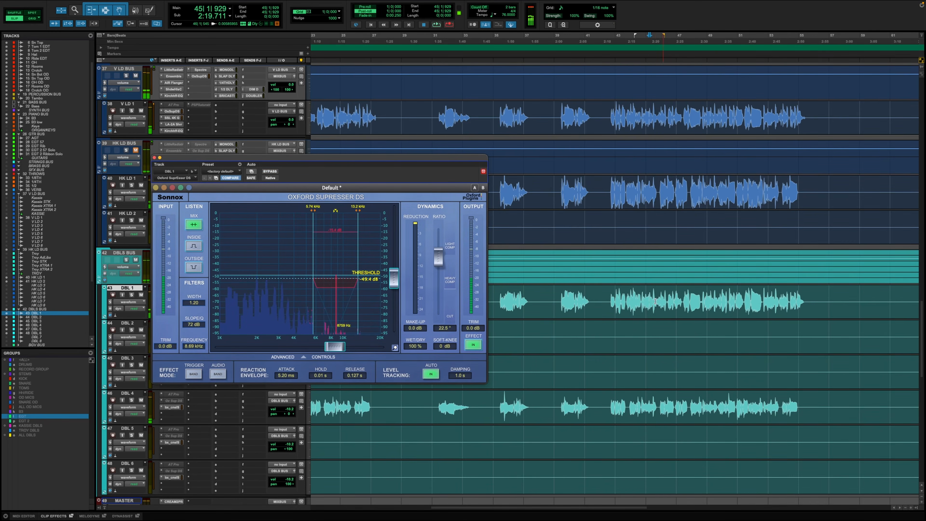
Audition the DBL 1 de-essing among the vocals from two points in bar 46
{"action": "left_click", "coordinate": [661, 293]}
{"action": "key", "text": "space"}
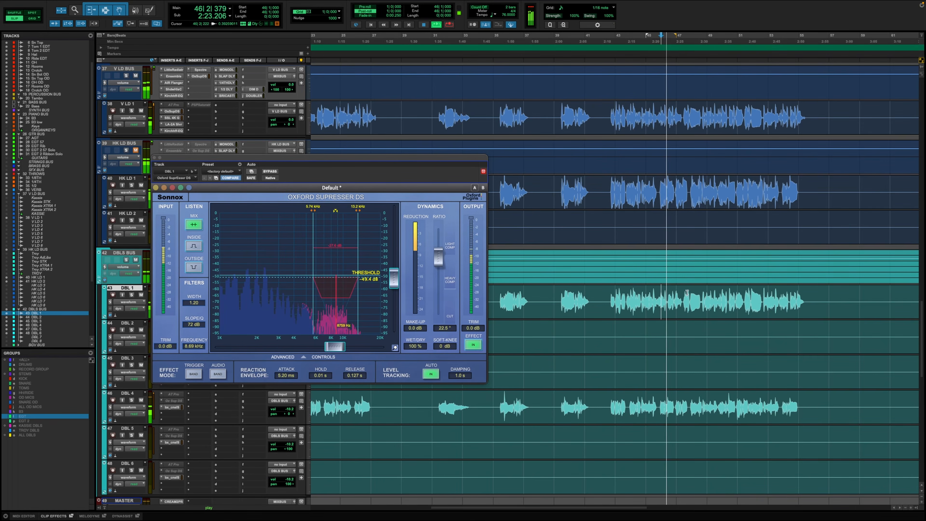
{"action": "left_click", "coordinate": [674, 293]}
{"action": "key", "text": "space"}
{"action": "key", "text": "space"}
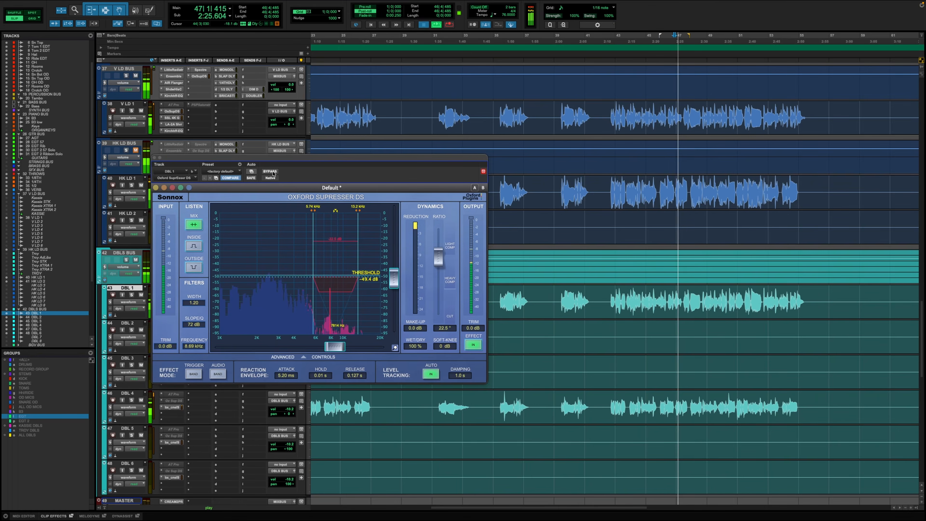
Replay the vocals from 46|4|485 with the DBL 1 SuprEsser DS alternately bypassed and active, and close the plug-in window
{"action": "key", "text": "space"}
{"action": "left_click", "coordinate": [273, 171]}
{"action": "key", "text": "space"}
{"action": "left_click", "coordinate": [273, 172]}
{"action": "key", "text": "space"}
{"action": "key", "text": "space"}
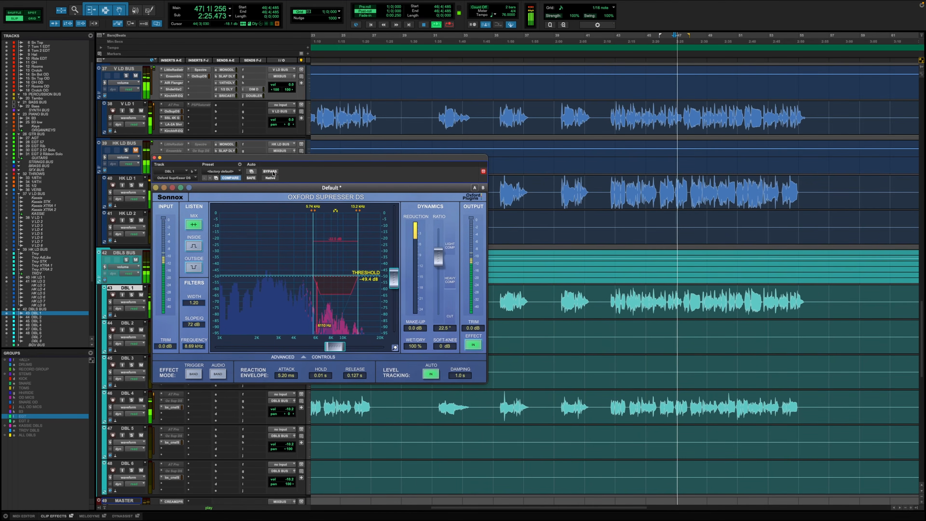
{"action": "left_click", "coordinate": [273, 171]}
{"action": "key", "text": "space"}
{"action": "left_click", "coordinate": [272, 172]}
{"action": "key", "text": "space"}
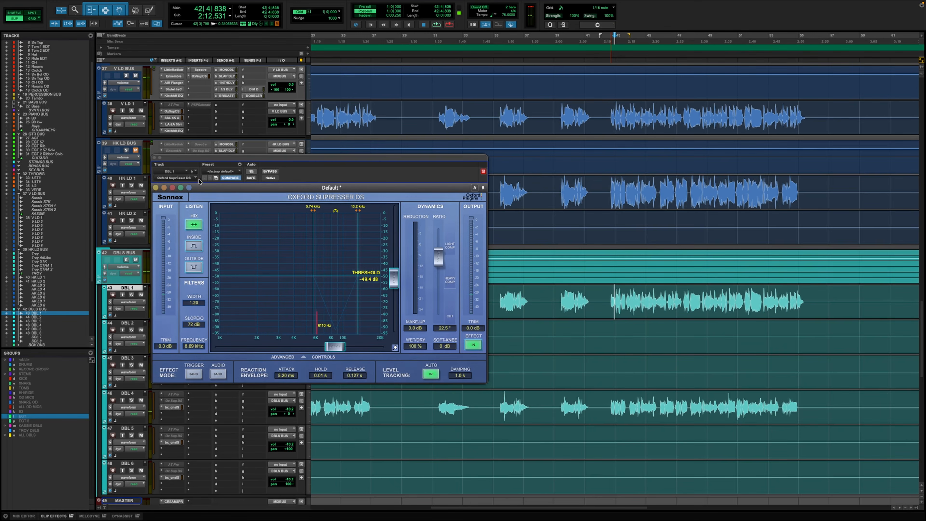
{"action": "left_click", "coordinate": [154, 157]}
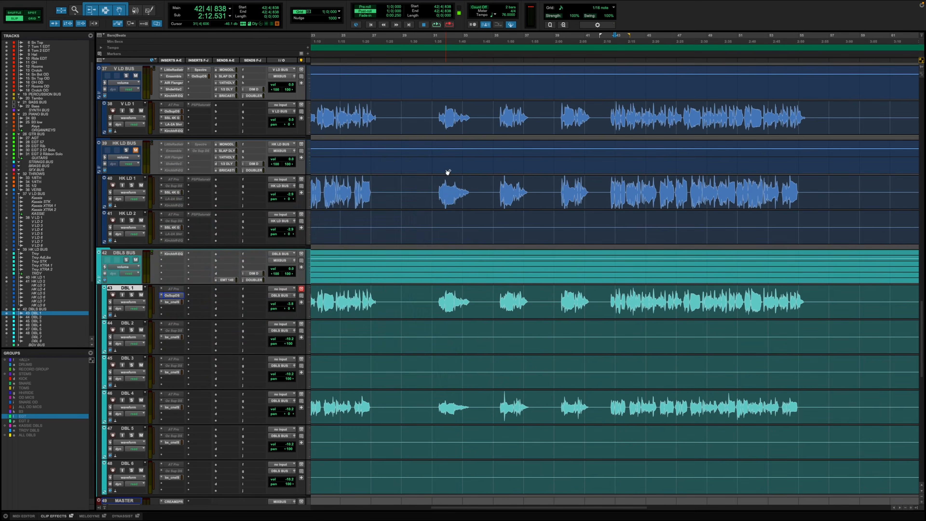
Open the bx_console SSL 9000 J on DBL 1, solo the track and play it from 42|4|838
{"action": "key", "text": "r"}
{"action": "key", "text": "r"}
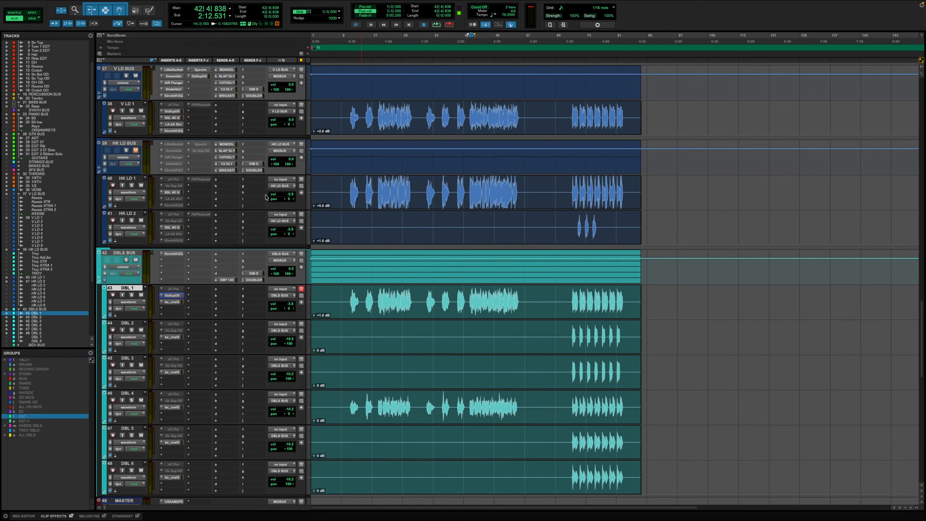
{"action": "key", "text": "t"}
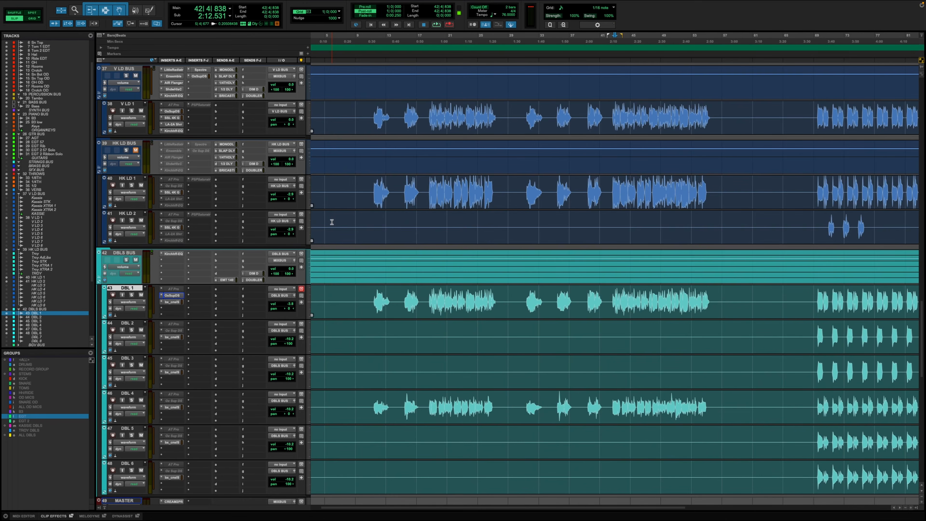
{"action": "scroll", "coordinate": [608, 270], "scroll_direction": "right", "scroll_amount": 5}
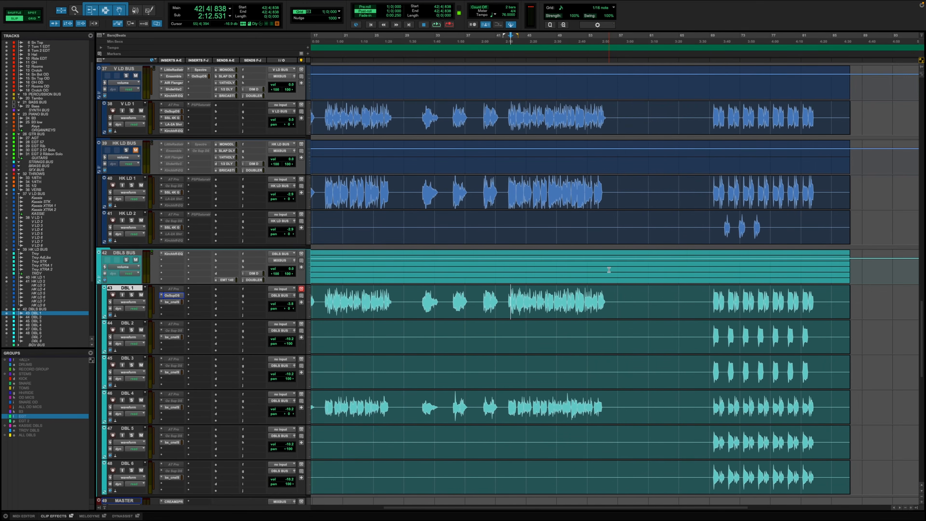
{"action": "key", "text": "space"}
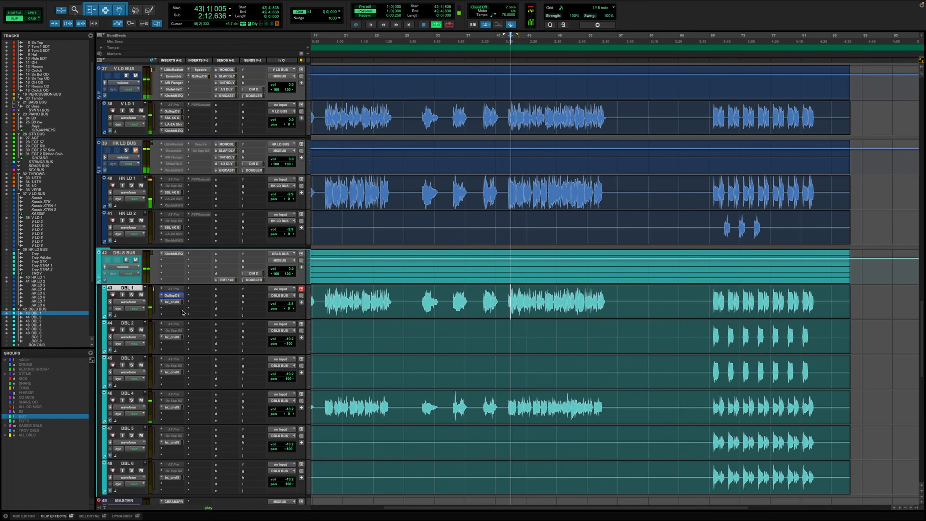
{"action": "left_click", "coordinate": [172, 301]}
{"action": "left_click", "coordinate": [132, 294]}
{"action": "key", "text": "space"}
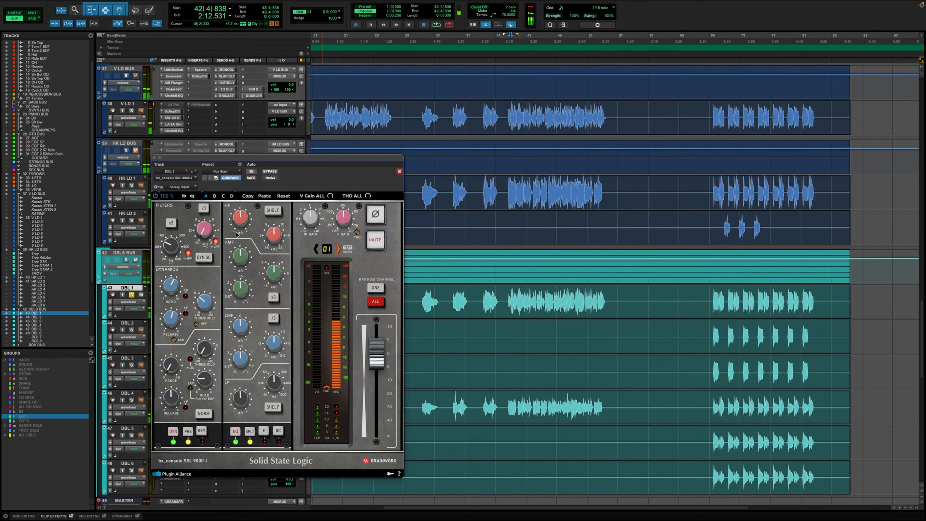
{"action": "key", "text": "space"}
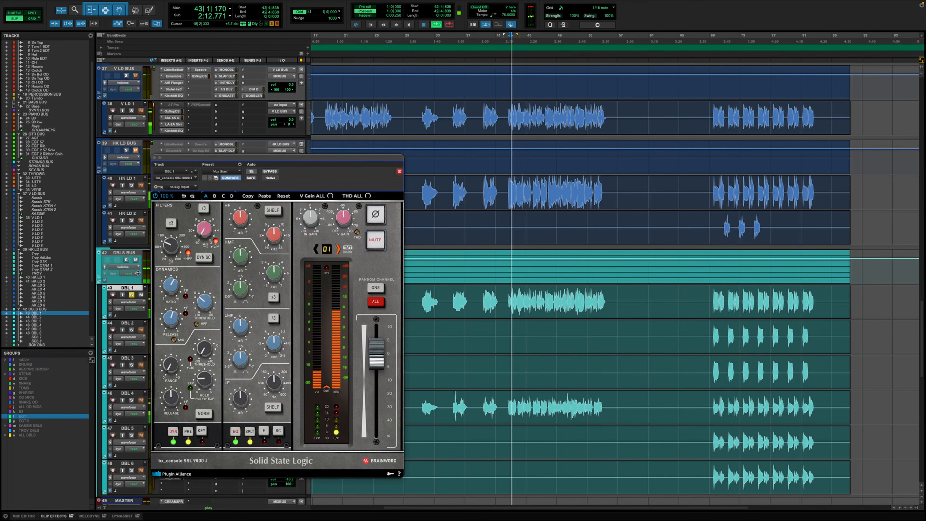
Raise the high-pass filter frequency slightly and boost the HF gain in the DBL 1 bx_console SSL 9000 J
{"action": "left_click", "coordinate": [173, 248]}
{"action": "left_click_drag", "start_coordinate": [173, 248], "coordinate": [175, 235]}
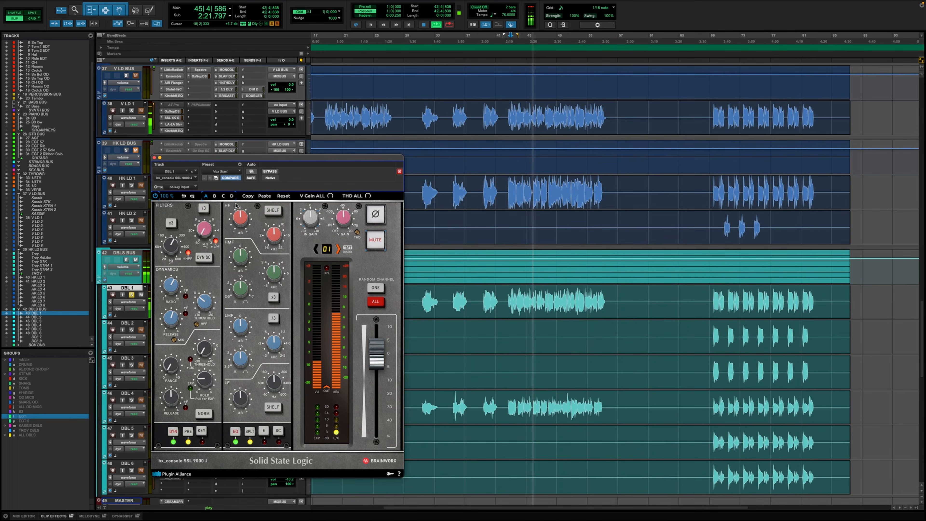
{"action": "mouse_move", "coordinate": [240, 214]}
{"action": "left_click_drag", "start_coordinate": [240, 214], "coordinate": [238, 201]}
{"action": "key", "text": "space"}
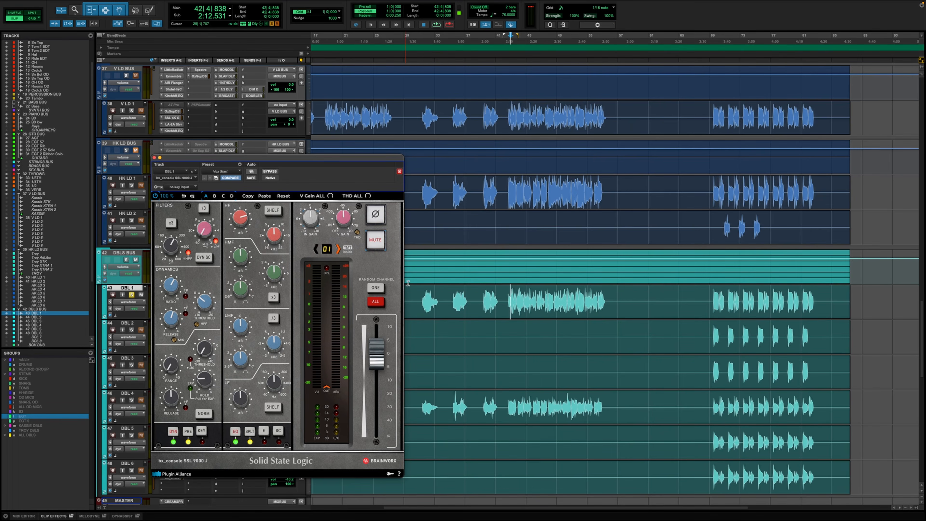
Unsolo DBL 1, compare its bx_console EQ section off and on during playback, and close the channel strip
{"action": "key", "text": "space"}
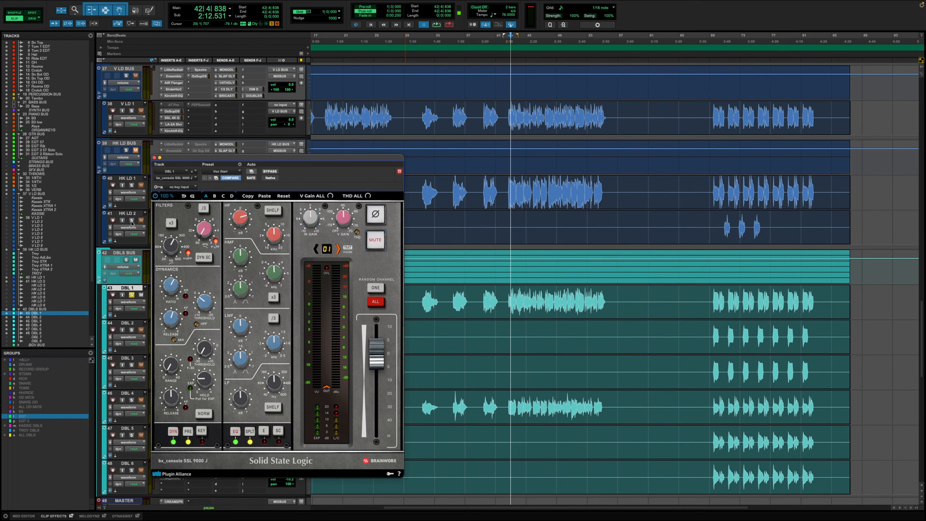
{"action": "left_click", "coordinate": [132, 295]}
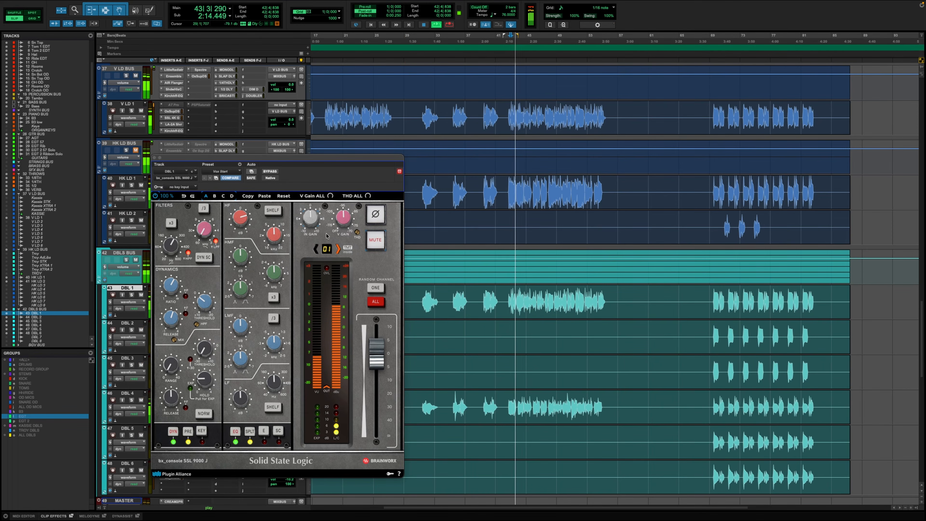
{"action": "left_click", "coordinate": [238, 434]}
{"action": "key", "text": "space"}
{"action": "key", "text": "space"}
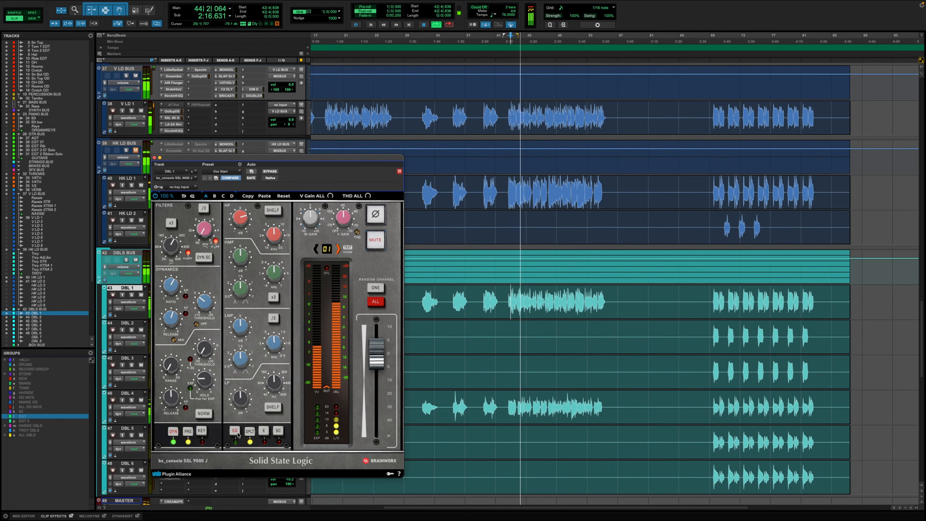
{"action": "left_click", "coordinate": [238, 435]}
{"action": "key", "text": "space"}
{"action": "left_click", "coordinate": [155, 158]}
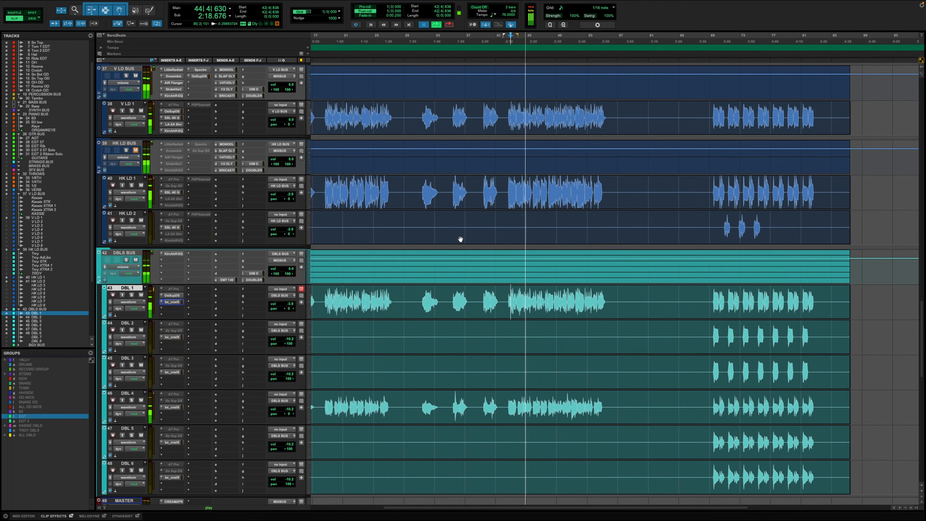
{"action": "key", "text": "space"}
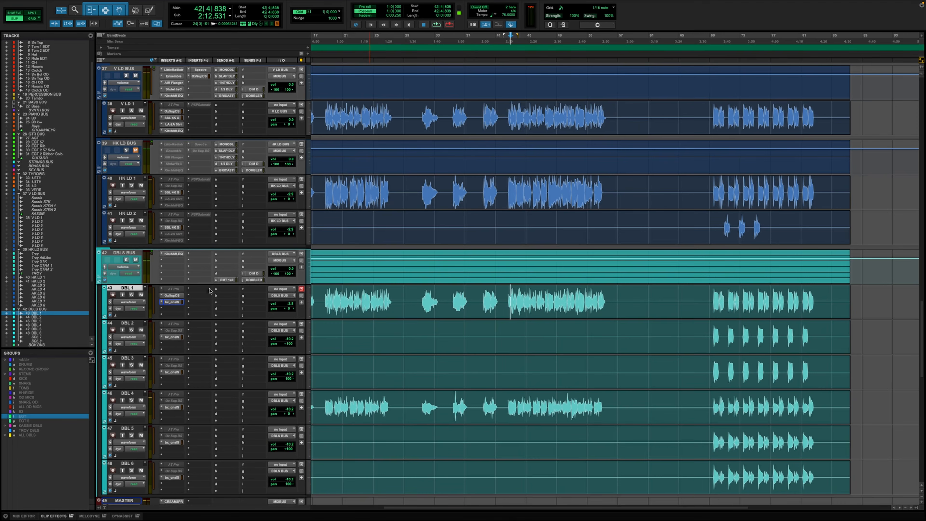
Review the DBL 1 bx_console SSL 9000 J settings and replay the vocals from 42|4|838
{"action": "left_click", "coordinate": [171, 302]}
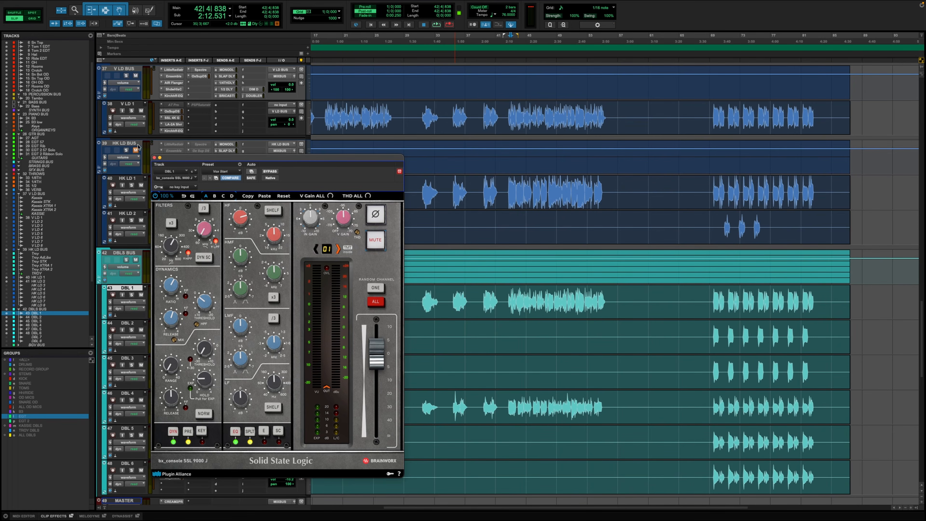
{"action": "left_click", "coordinate": [154, 157]}
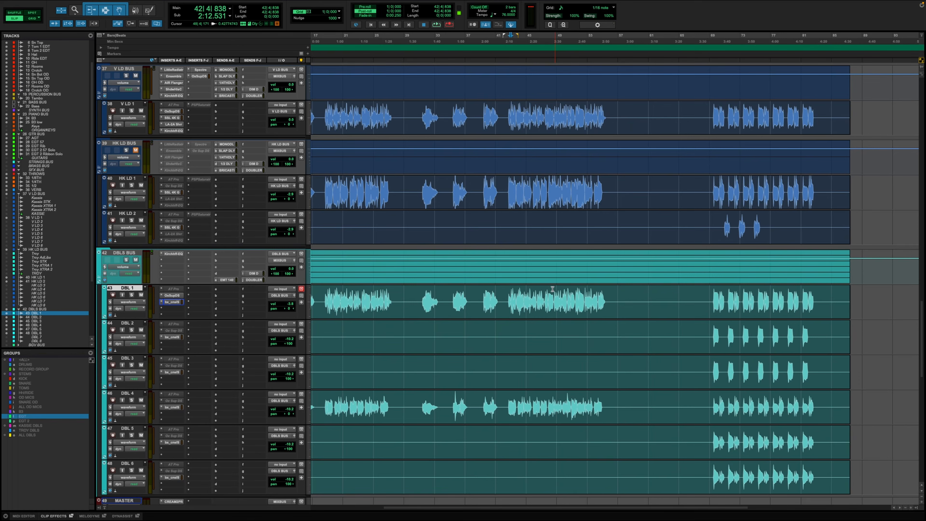
{"action": "key", "text": "space"}
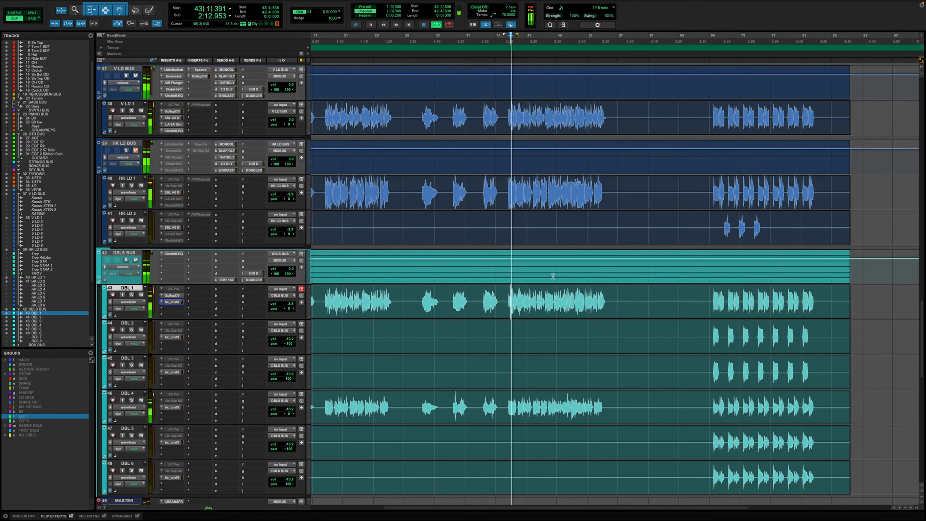
{"action": "scroll", "coordinate": [630, 255], "scroll_direction": "up", "scroll_amount": 1}
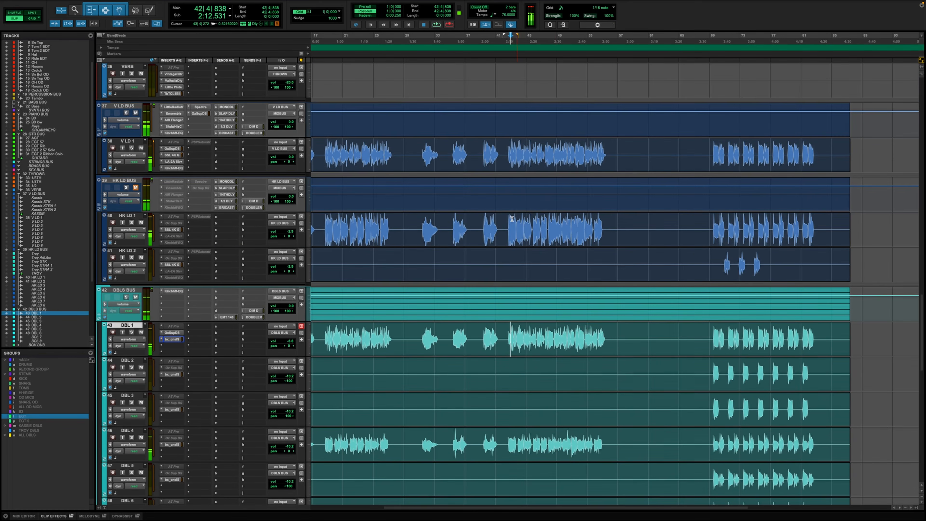
{"action": "key", "text": "space"}
Select the HK LD 1 and HK LD 2 passage from 42|3|525, solo HK LD BUS, play it and activate the HK LD 1 SuprEsser DS
{"action": "left_click_drag", "start_coordinate": [507, 229], "coordinate": [600, 250]}
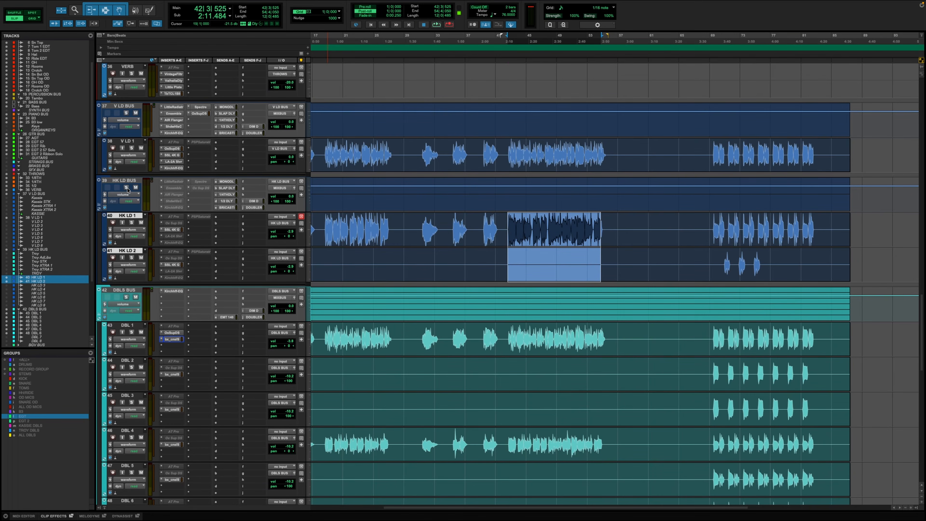
{"action": "key", "text": "space"}
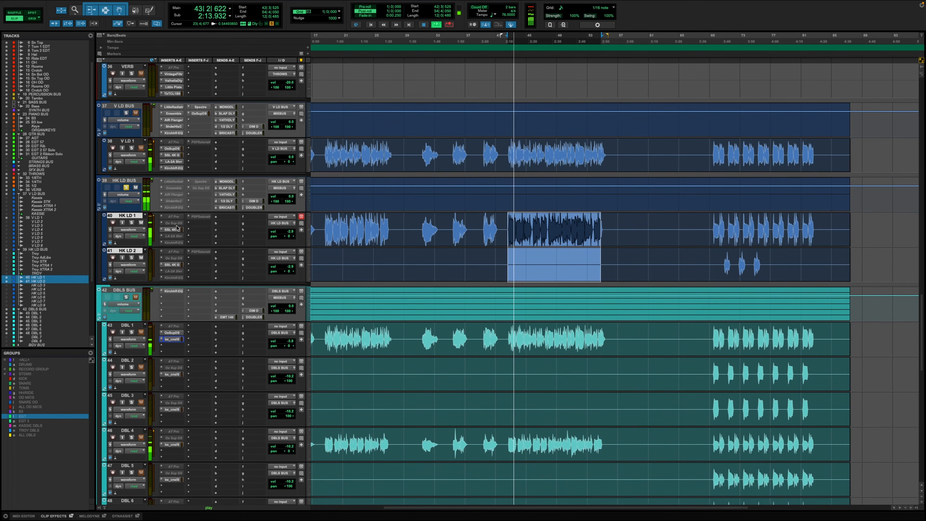
{"action": "right_click", "coordinate": [181, 237]}
{"action": "left_click", "coordinate": [181, 232]}
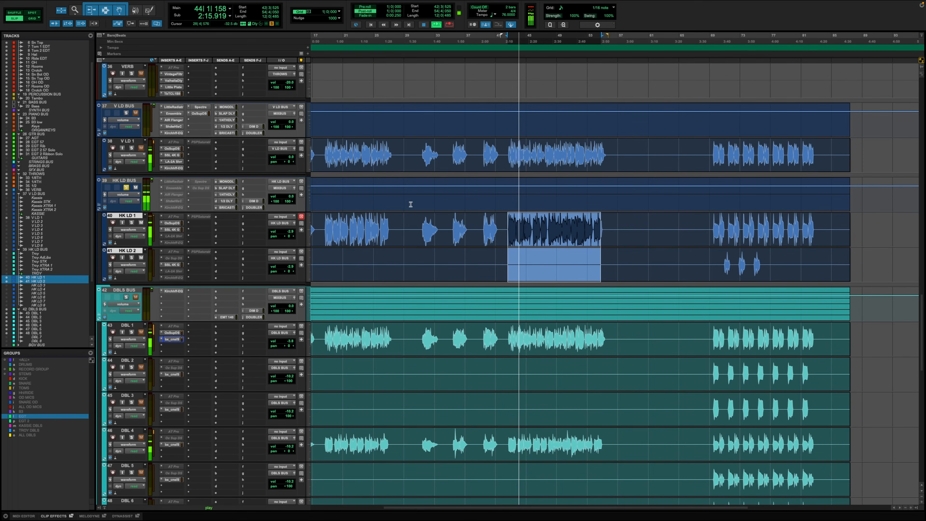
Set the HK LD 1 SuprEsser DS frequency to 9.38 kHz, lower its threshold, check it in playback and close it
{"action": "left_click", "coordinate": [177, 223]}
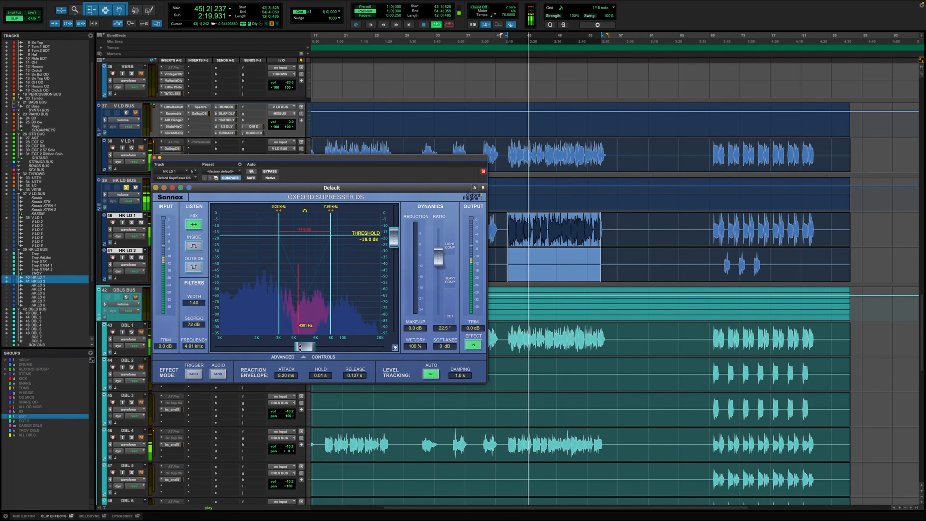
{"action": "left_click_drag", "start_coordinate": [309, 349], "coordinate": [340, 352]}
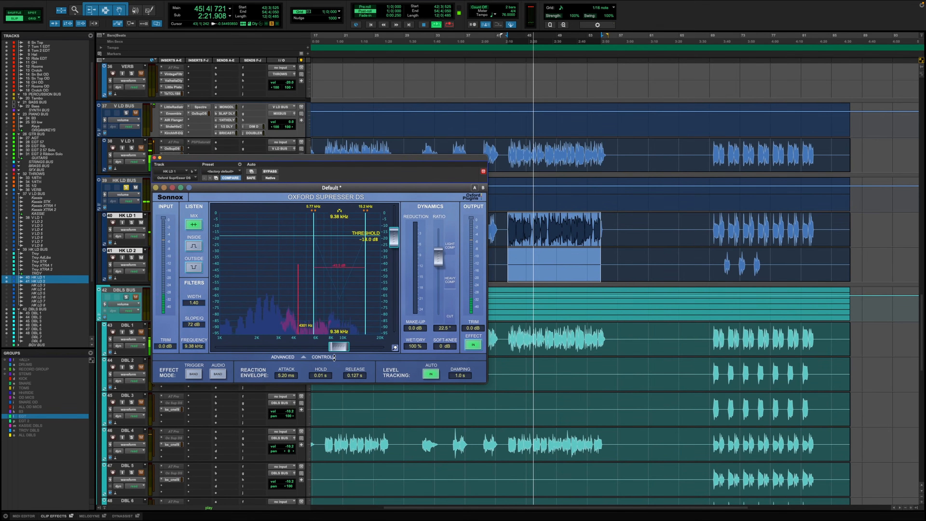
{"action": "left_click_drag", "start_coordinate": [391, 244], "coordinate": [392, 258]}
{"action": "key", "text": "space"}
{"action": "key", "text": "space"}
{"action": "left_click", "coordinate": [154, 158]}
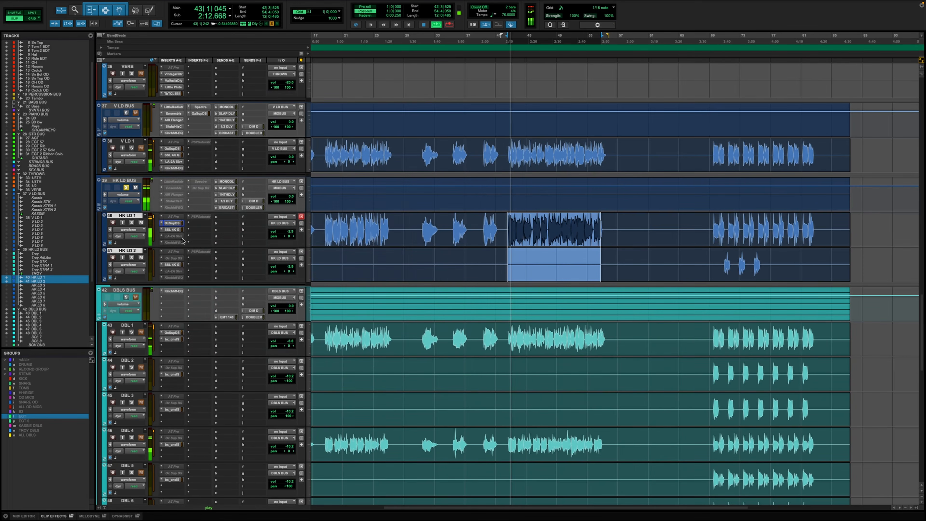
Open the HK LD 1 SSL 4K G channel strip and play the selected passage from 42|3|525 repeatedly to judge its tone
{"action": "left_click", "coordinate": [172, 229]}
{"action": "key", "text": "space"}
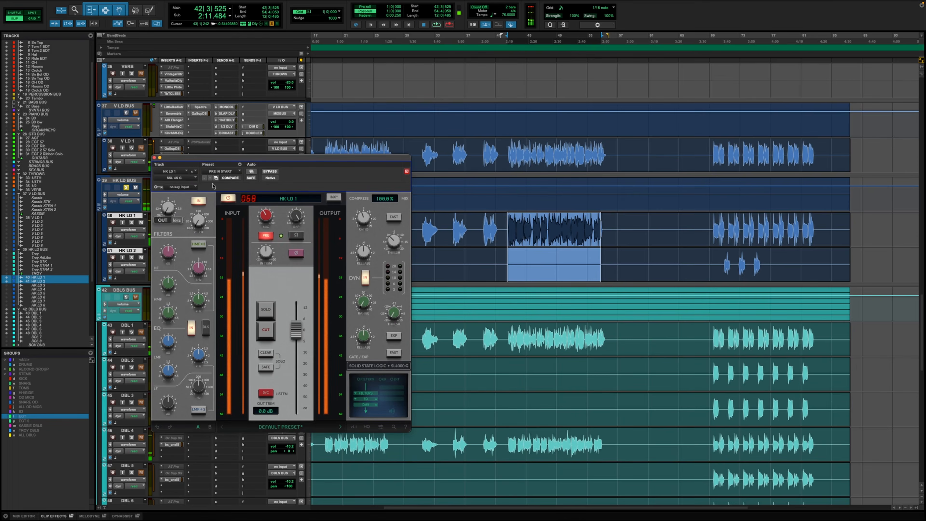
{"action": "left_click_drag", "start_coordinate": [217, 159], "coordinate": [305, 186]}
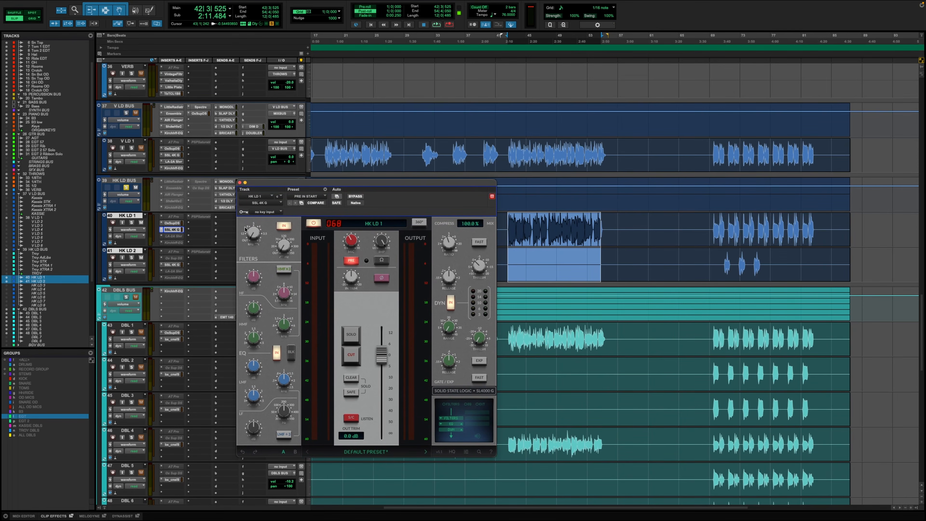
{"action": "key", "text": "space"}
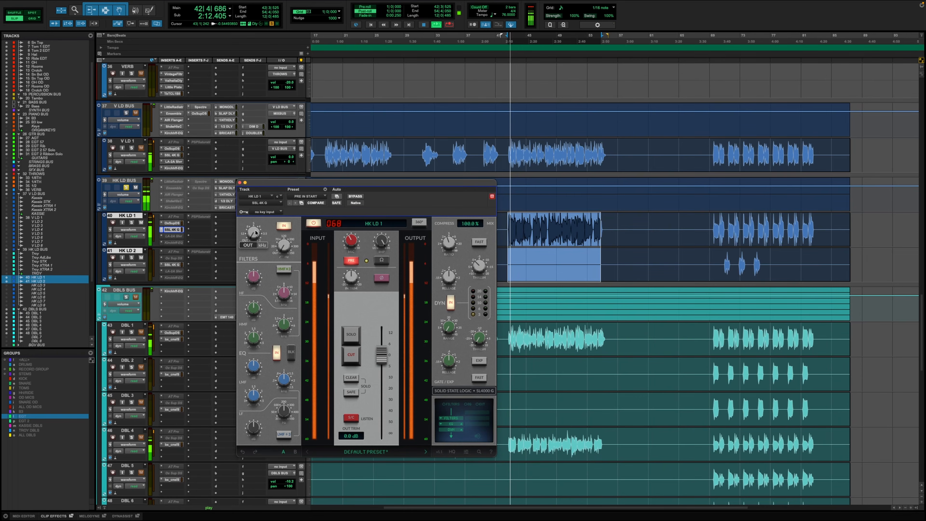
{"action": "key", "text": "space"}
{"action": "key", "text": "space"}
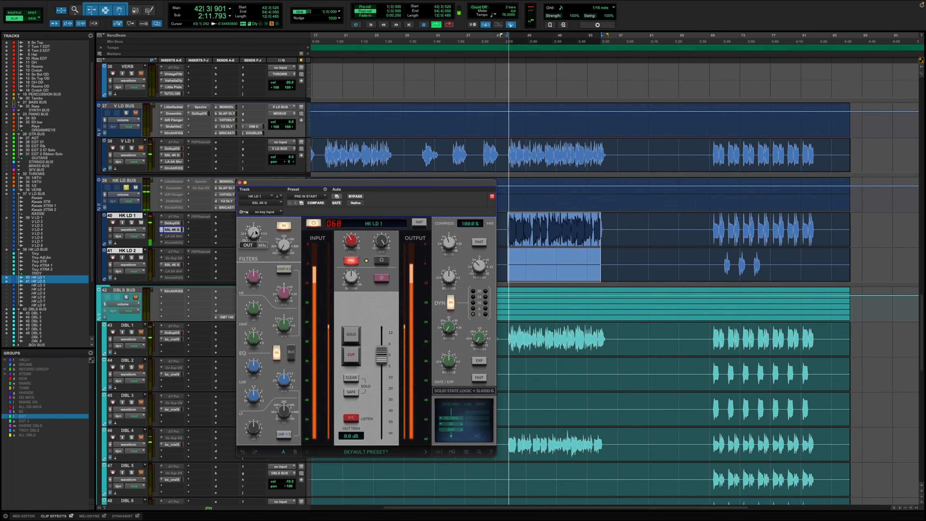
{"action": "key", "text": "space"}
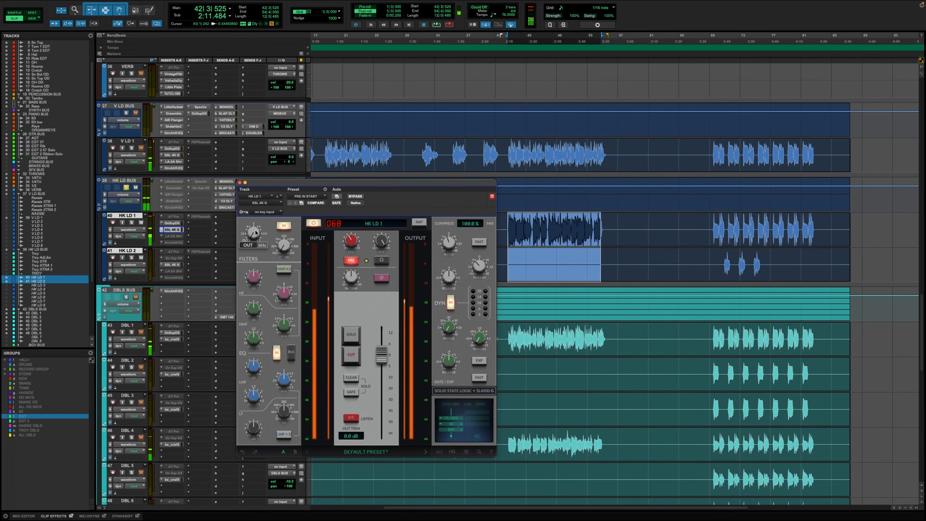
{"action": "key", "text": "space"}
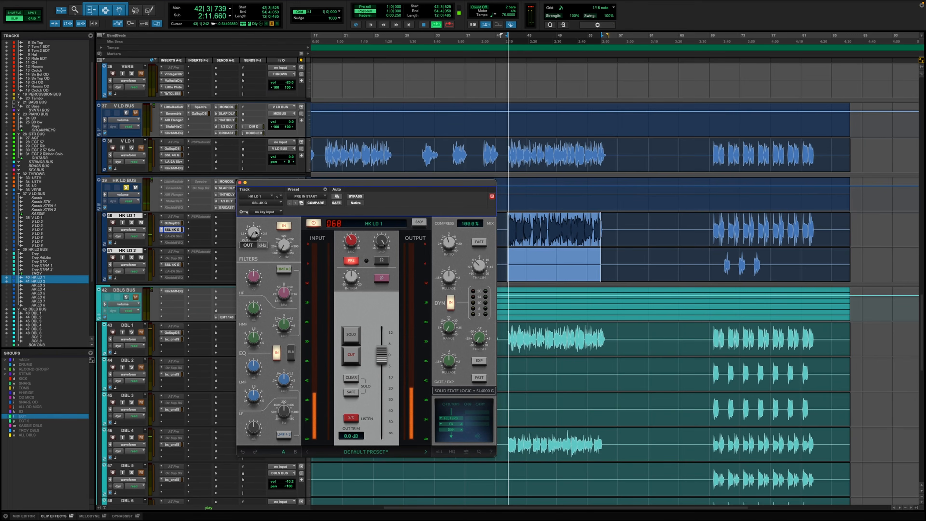
{"action": "key", "text": "space"}
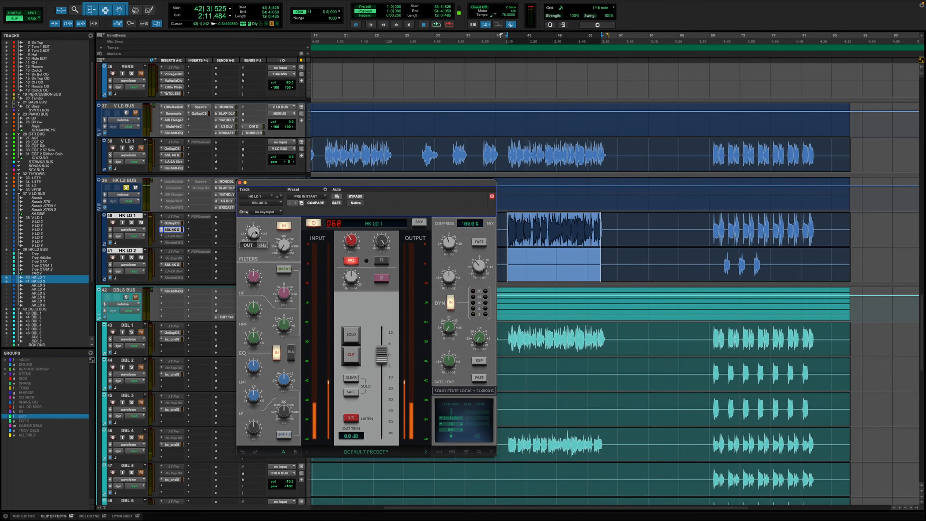
{"action": "key", "text": "space"}
{"action": "key", "text": "space"}
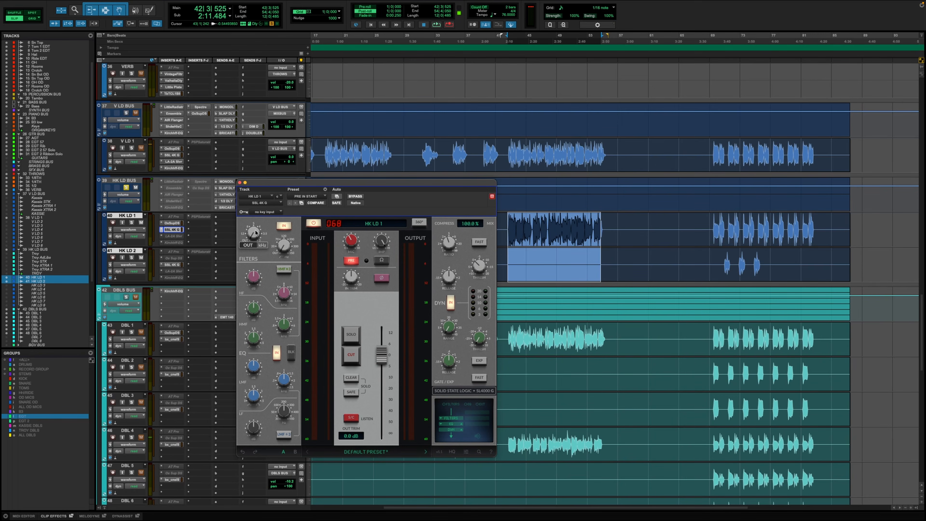
{"action": "key", "text": "space"}
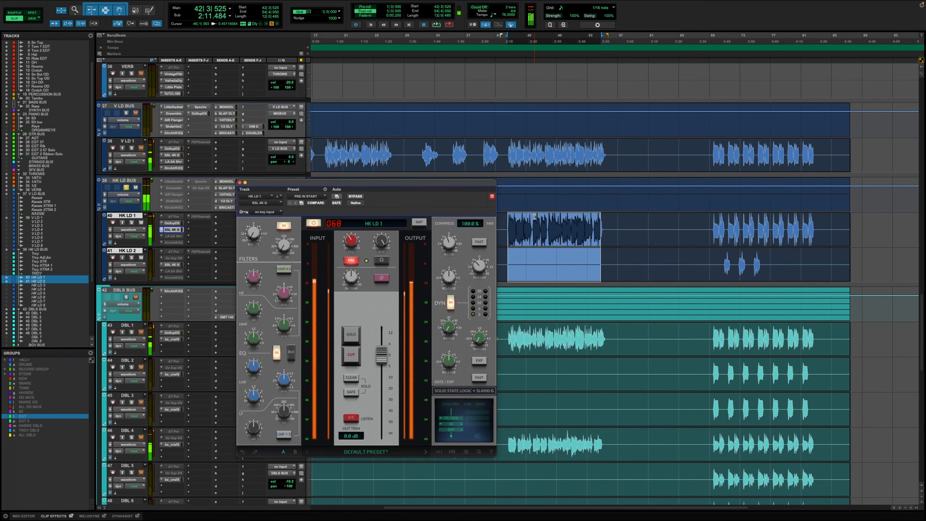
Play HK LD 1 from 46|1|363, setting its SSL 4K G high-pass filter to 102.4 Hz and adjusting the compressor threshold
{"action": "left_click", "coordinate": [533, 219]}
{"action": "key", "text": "space"}
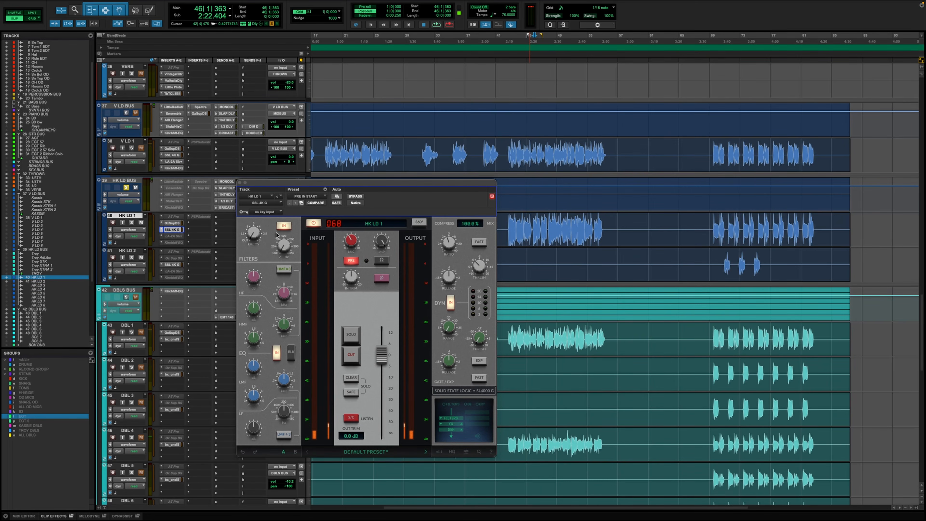
{"action": "left_click_drag", "start_coordinate": [278, 254], "coordinate": [287, 229]}
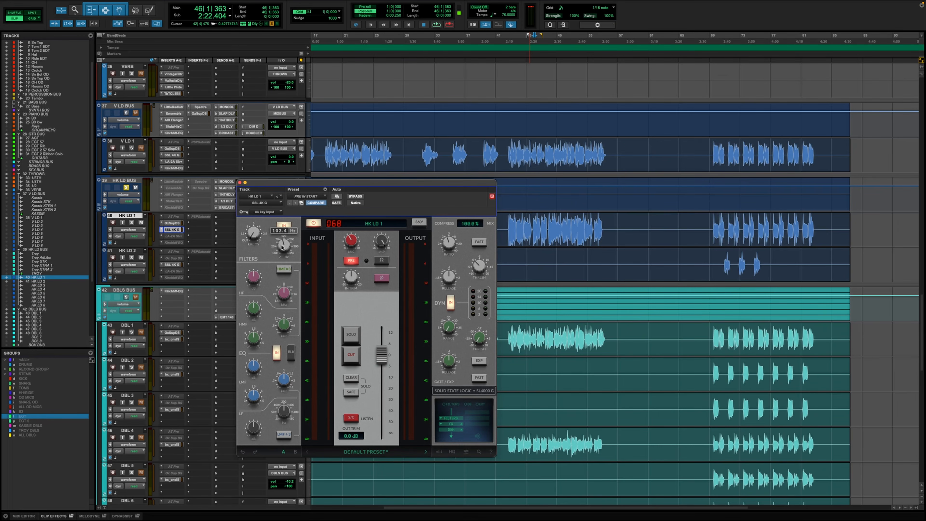
{"action": "key", "text": "space"}
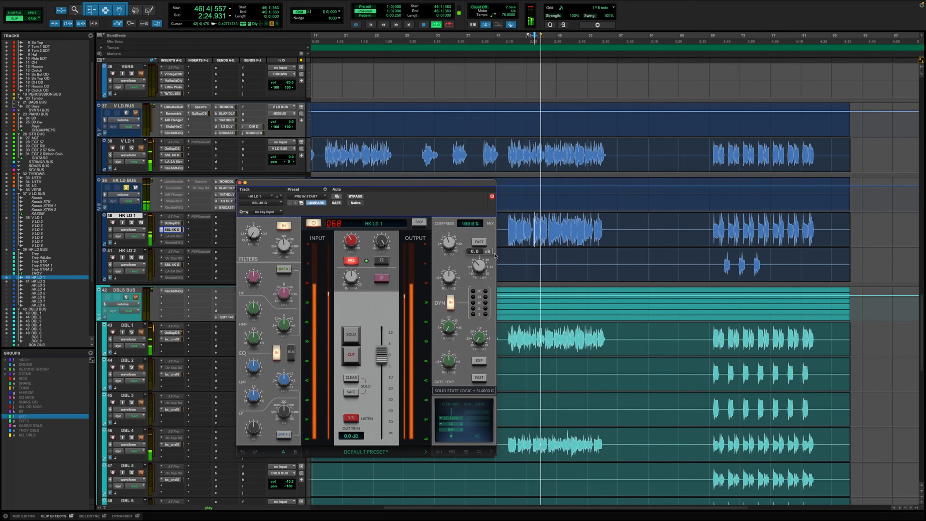
{"action": "mouse_move", "coordinate": [484, 265]}
{"action": "left_click_drag", "start_coordinate": [483, 266], "coordinate": [488, 250]}
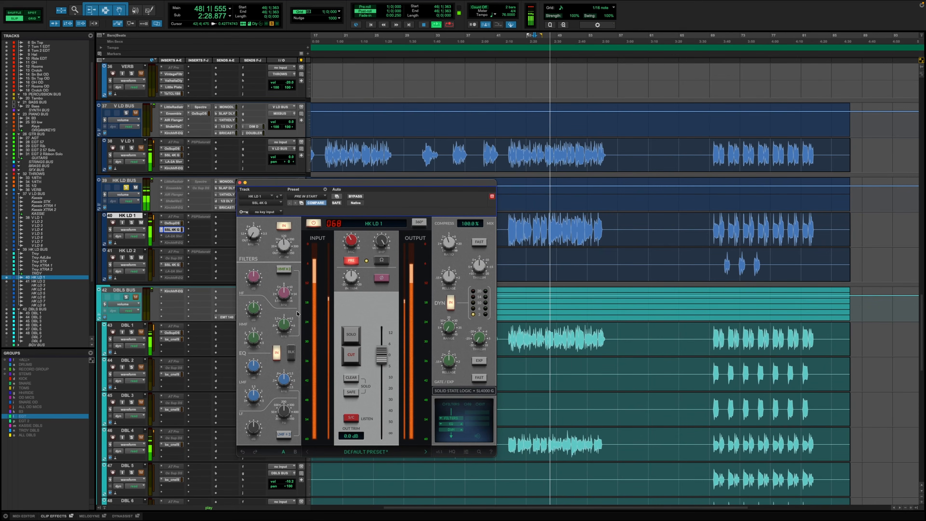
Cut the HK LD 1 LMF gain to about -3.4 dB and adjust the LMF frequency during playback
{"action": "mouse_move", "coordinate": [255, 362]}
{"action": "mouse_move", "coordinate": [284, 381]}
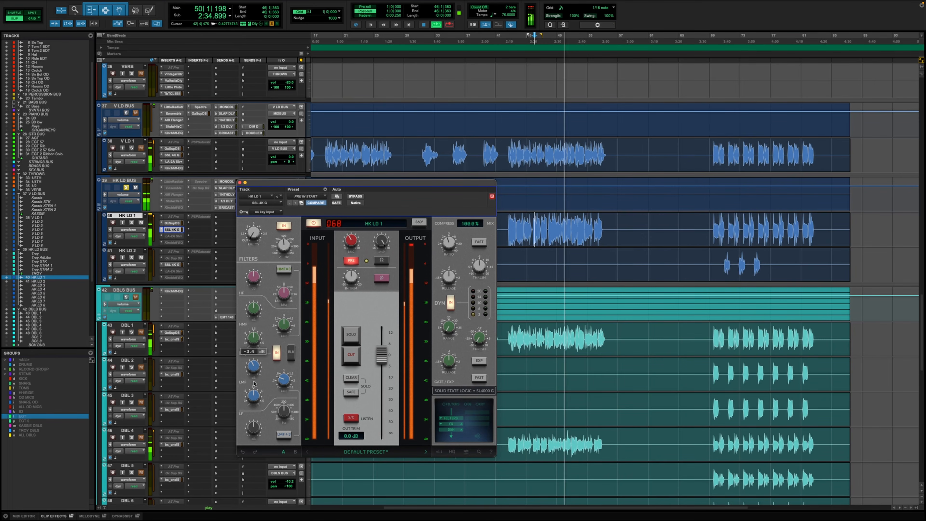
{"action": "key", "text": "space"}
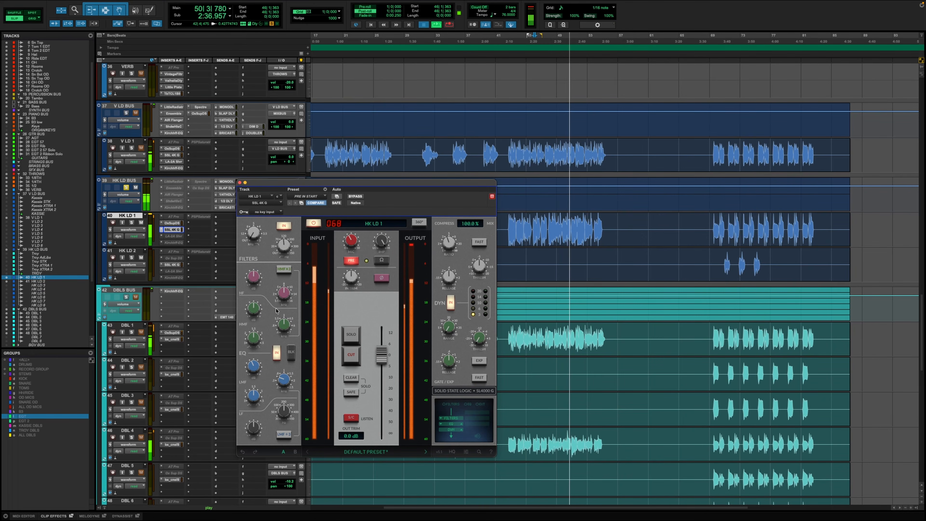
Solo V LD BUS alongside HK LD BUS, boost the HK LD 1 HF gain during playback and close the channel strip
{"action": "mouse_move", "coordinate": [279, 296]}
{"action": "key", "text": "space"}
{"action": "mouse_move", "coordinate": [258, 278]}
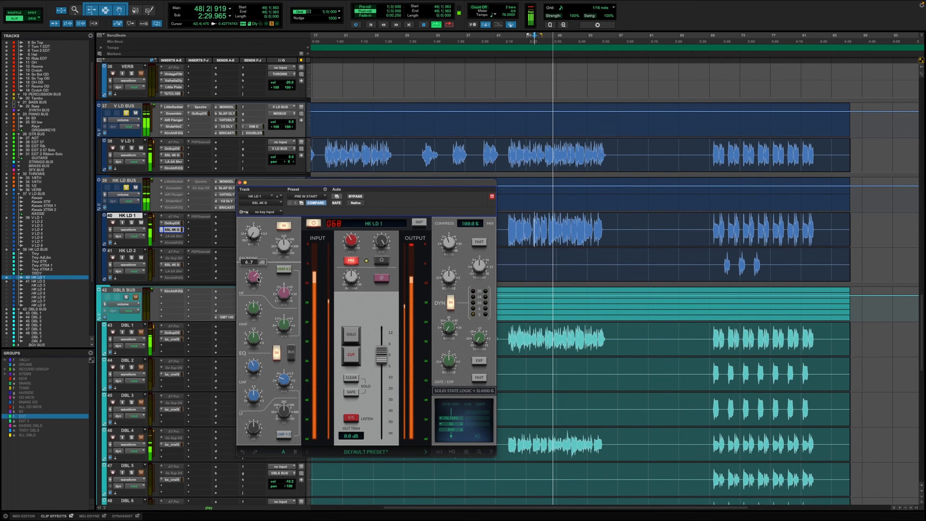
{"action": "key", "text": "space"}
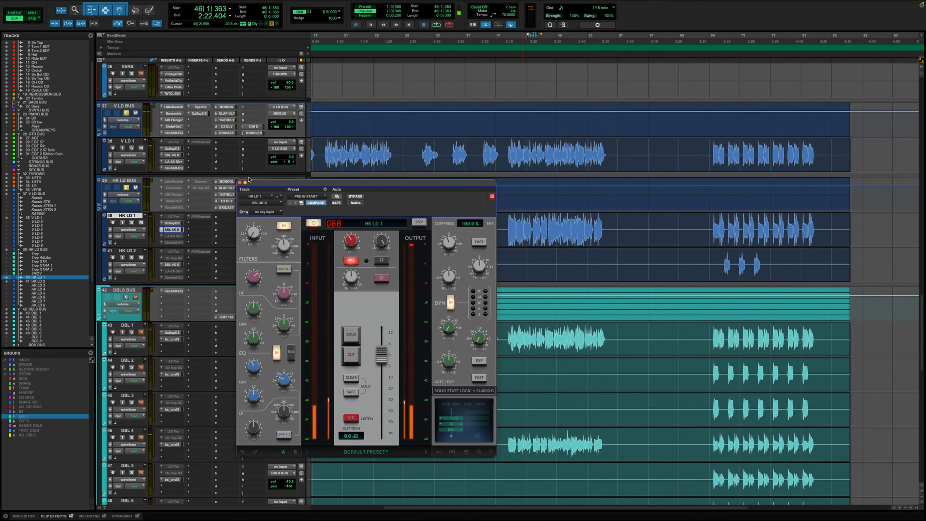
{"action": "left_click", "coordinate": [239, 182]}
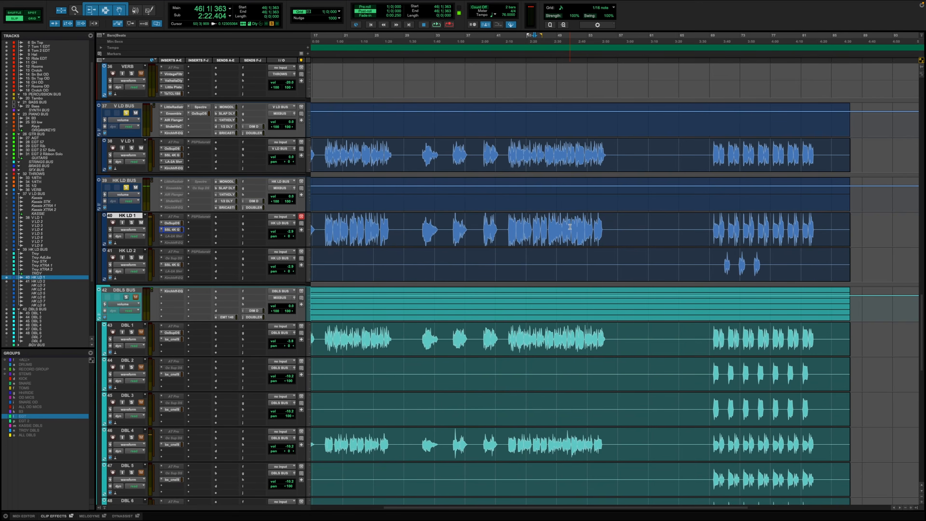
Compare the SSL 4K G settings of V LD 1 and HK LD 1, especially the HF gain
{"action": "scroll", "coordinate": [570, 227], "scroll_direction": "left", "scroll_amount": 5}
{"action": "scroll", "coordinate": [569, 226], "scroll_direction": "right", "scroll_amount": 3}
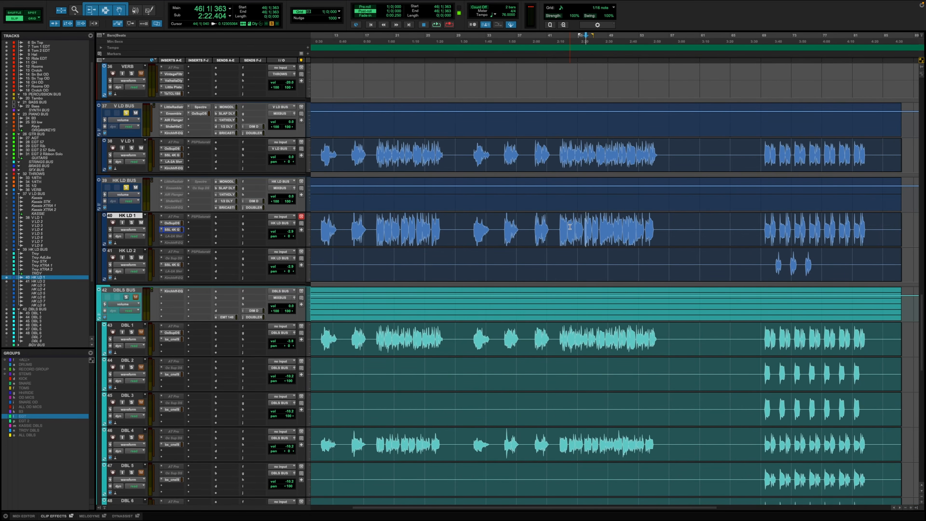
{"action": "scroll", "coordinate": [570, 226], "scroll_direction": "up", "scroll_amount": 1}
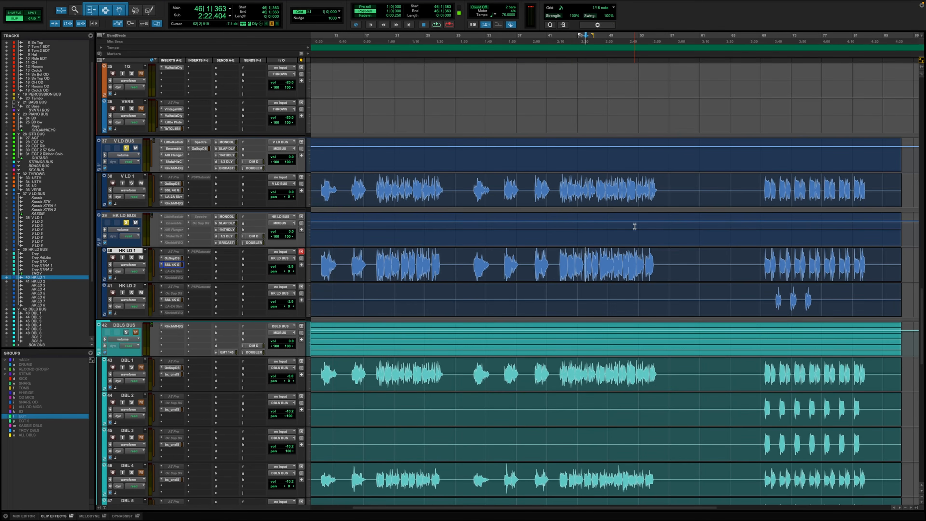
{"action": "scroll", "coordinate": [634, 226], "scroll_direction": "up", "scroll_amount": 1}
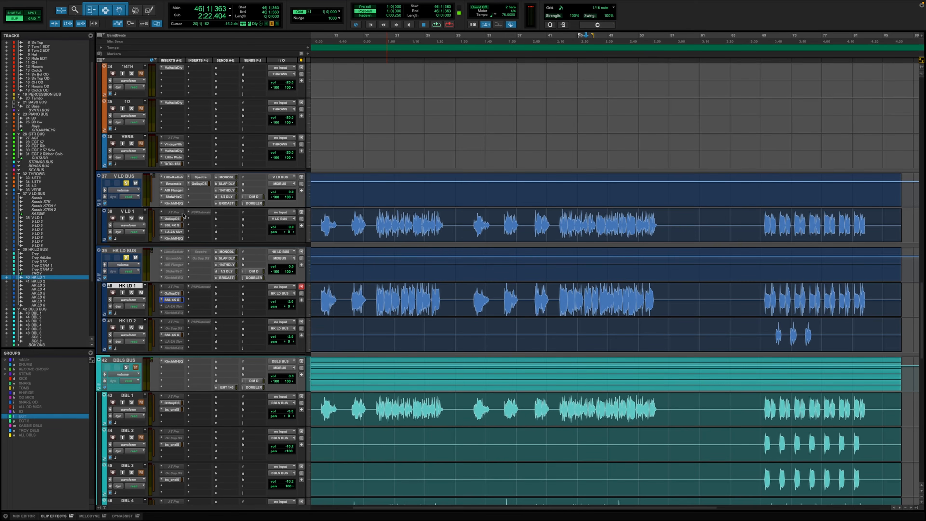
{"action": "left_click", "coordinate": [171, 225]}
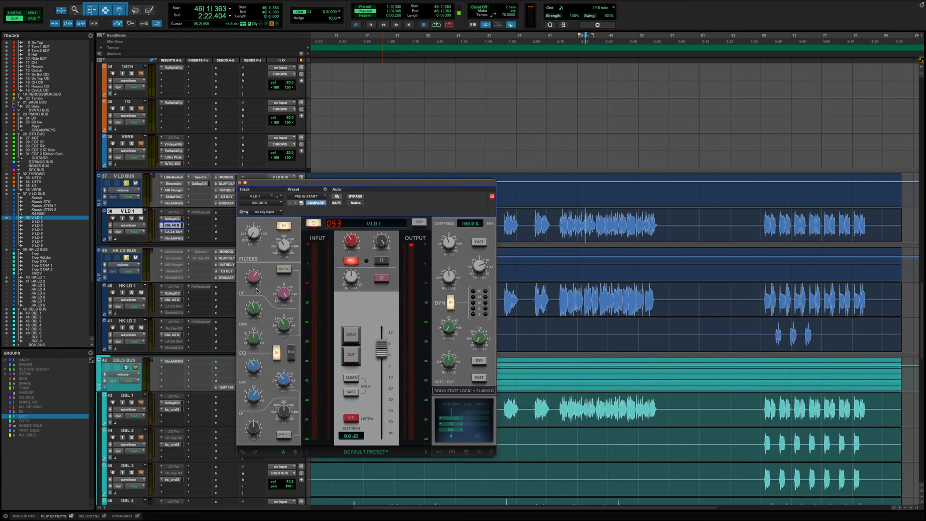
{"action": "left_click", "coordinate": [172, 300]}
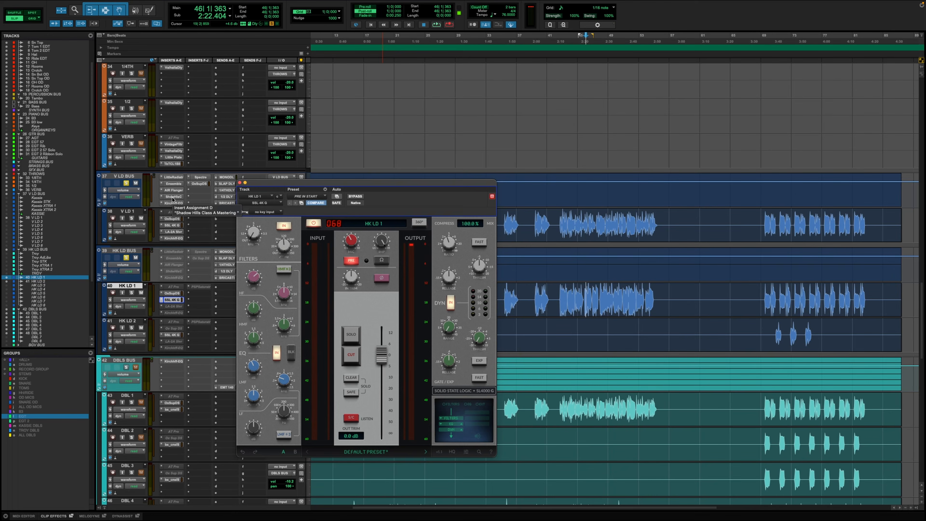
{"action": "left_click", "coordinate": [172, 226]}
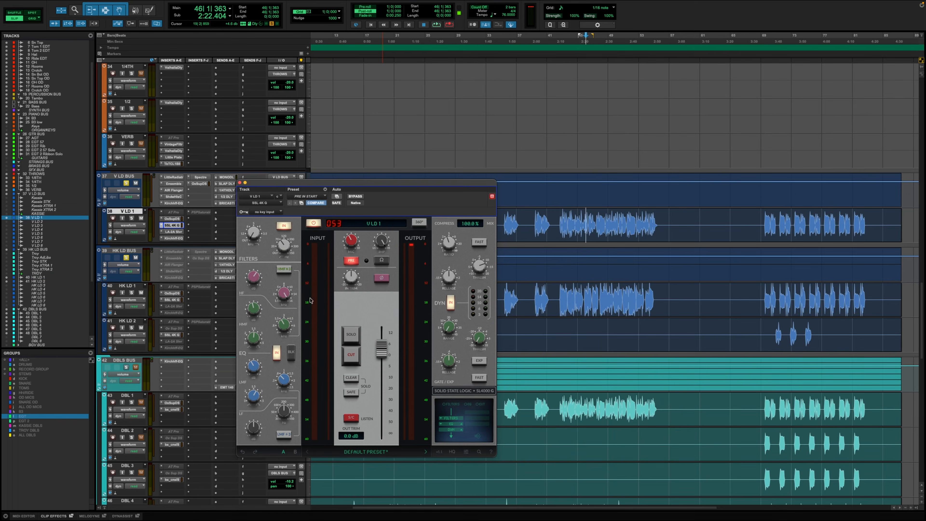
{"action": "mouse_move", "coordinate": [254, 279]}
{"action": "left_click", "coordinate": [173, 300]}
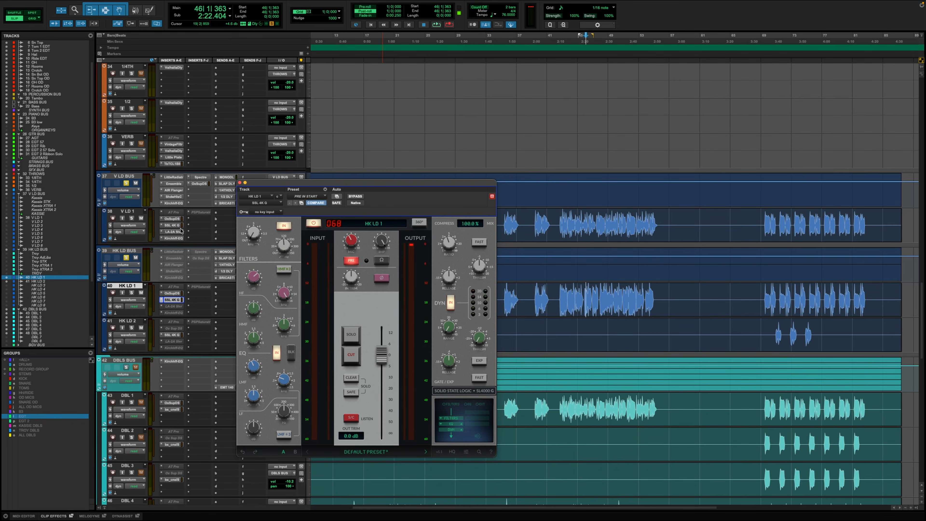
{"action": "left_click", "coordinate": [172, 225]}
{"action": "mouse_move", "coordinate": [253, 280]}
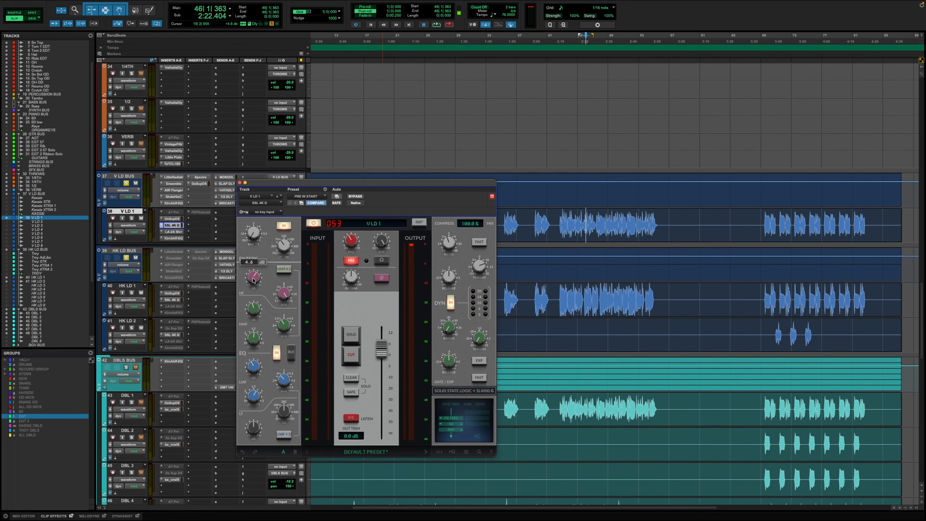
{"action": "left_click", "coordinate": [174, 300]}
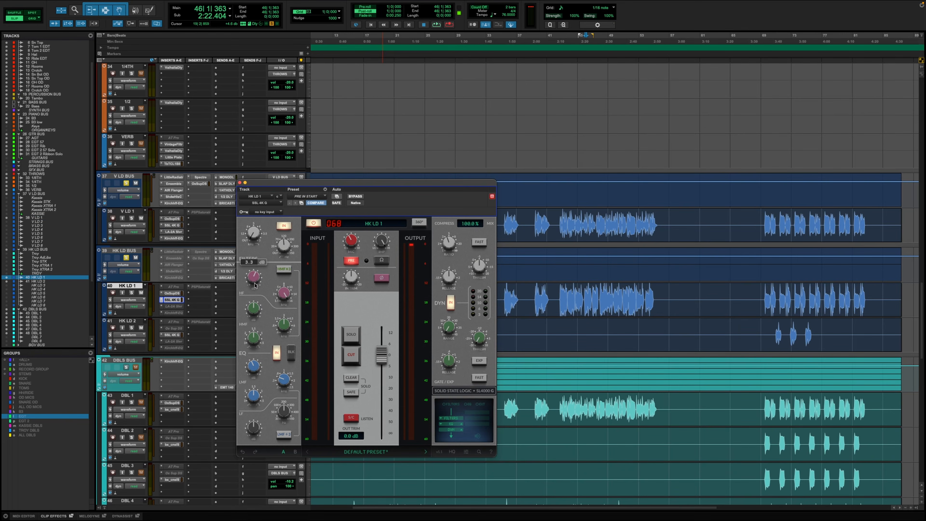
Raise the HK LD 1 SSL 4K G HF gain to about 9.6 dB while playing both leads from 46|1|363
{"action": "key", "text": "space"}
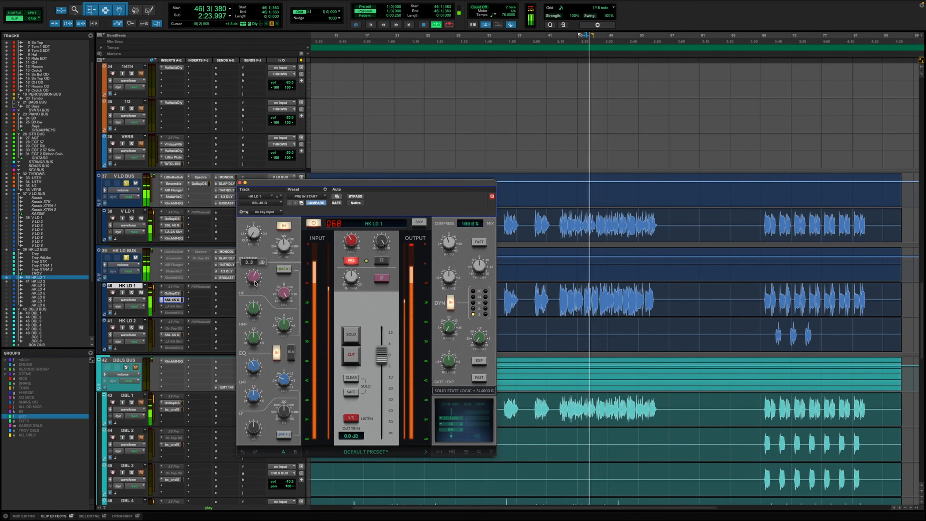
{"action": "left_click_drag", "start_coordinate": [255, 281], "coordinate": [257, 268]}
{"action": "key", "text": "space"}
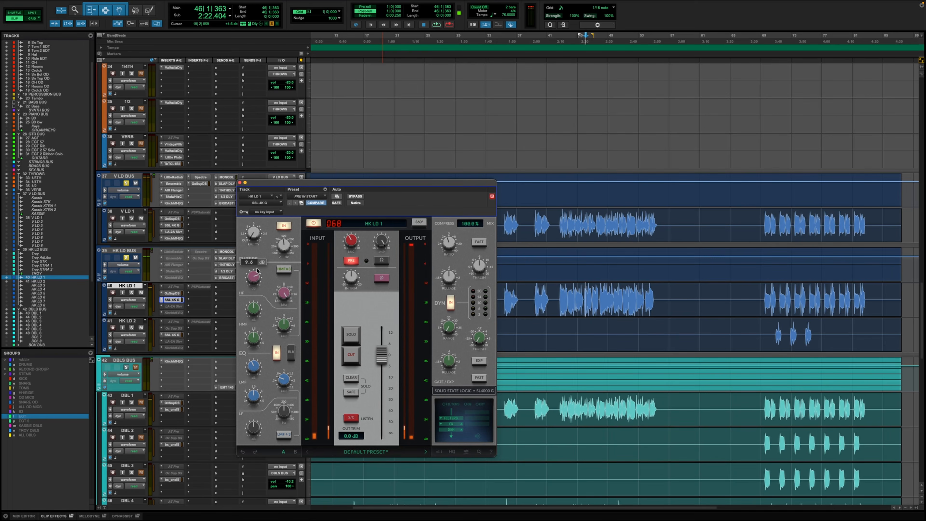
{"action": "key", "text": "space"}
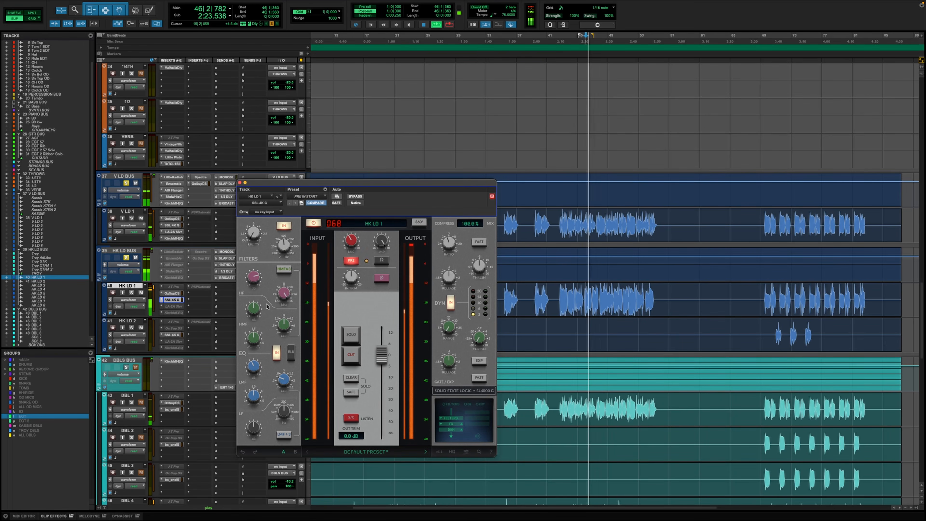
{"action": "key", "text": "space"}
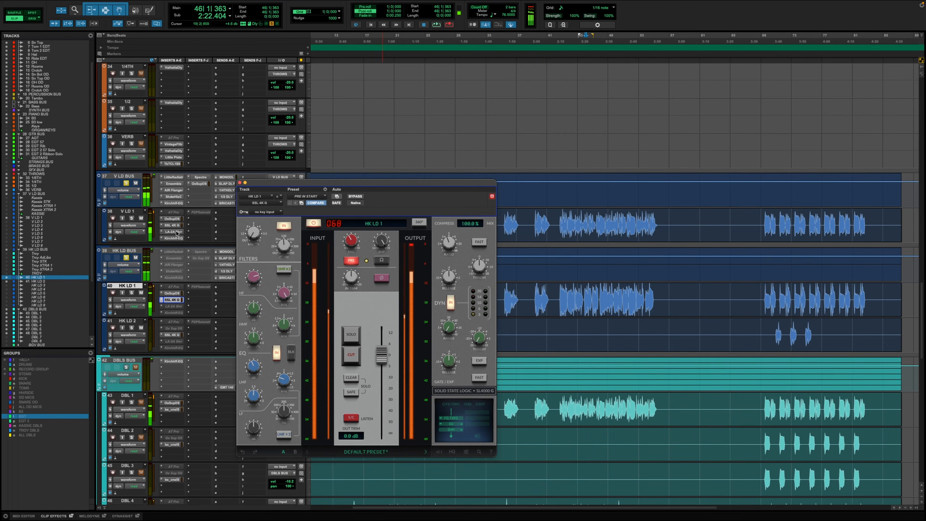
Check V LD 1's SSL 4K G HF gain and frequency while playing both leads from 46|1|363
{"action": "key", "text": "space"}
{"action": "left_click", "coordinate": [172, 225]}
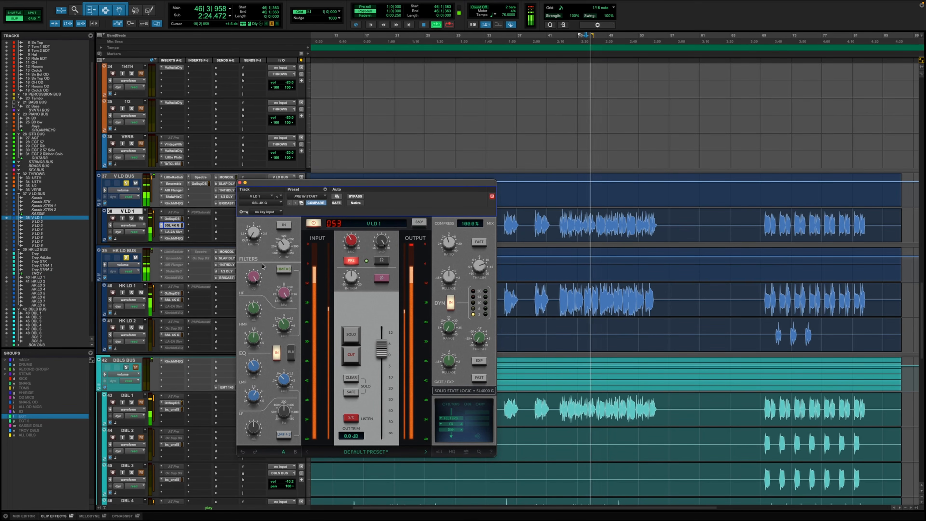
{"action": "key", "text": "space"}
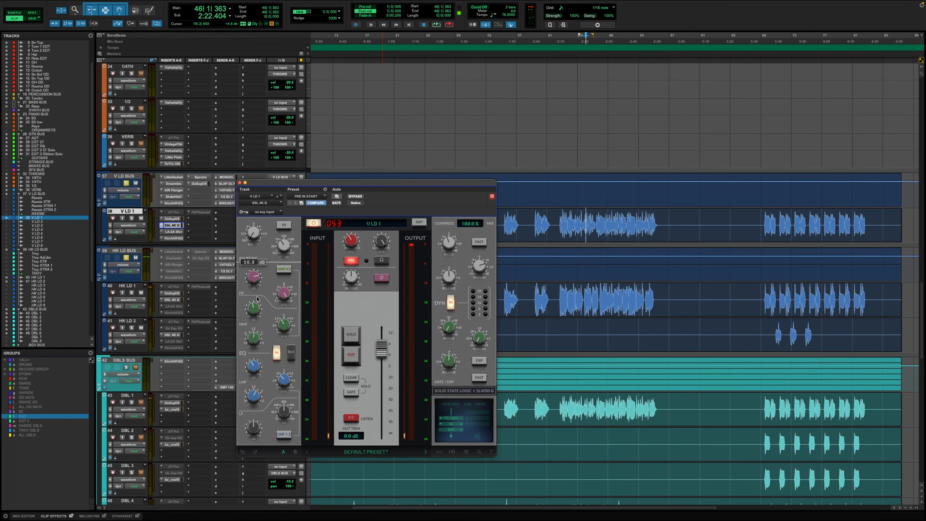
{"action": "key", "text": "space"}
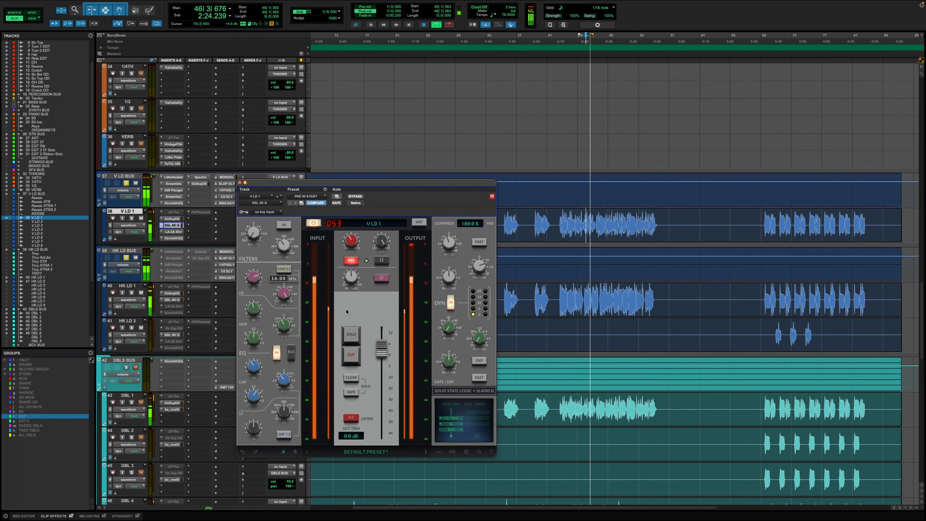
{"action": "key", "text": "space"}
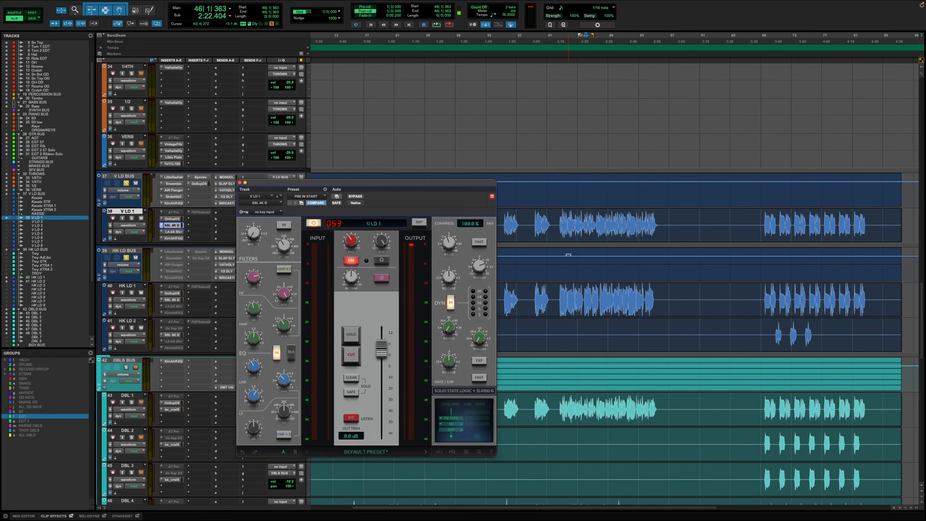
Adjust the SSL 4K G HF gain on V LD 1 and HK LD 1 and close the channel strip
{"action": "key", "text": "space"}
{"action": "key", "text": "space"}
{"action": "left_click_drag", "start_coordinate": [255, 279], "coordinate": [252, 290]}
{"action": "left_click", "coordinate": [172, 299]}
{"action": "left_click_drag", "start_coordinate": [255, 277], "coordinate": [249, 285]}
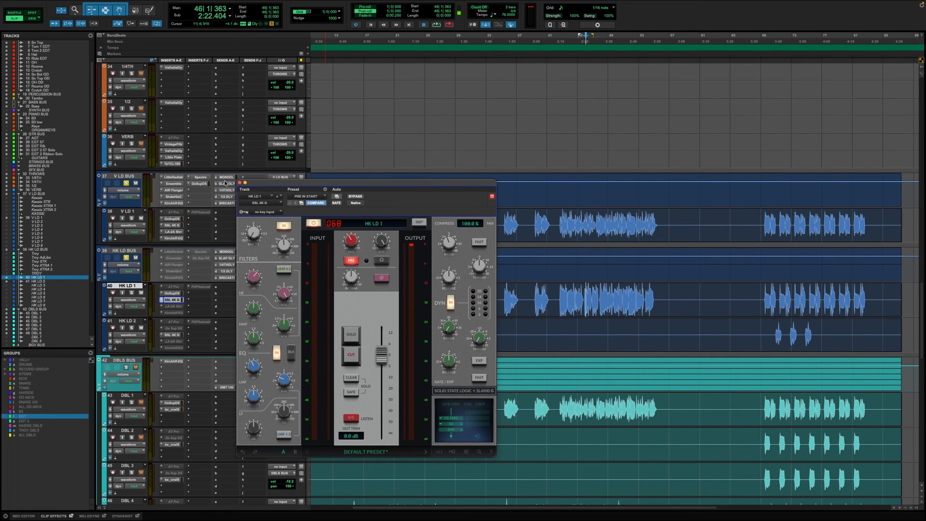
{"action": "left_click", "coordinate": [239, 183]}
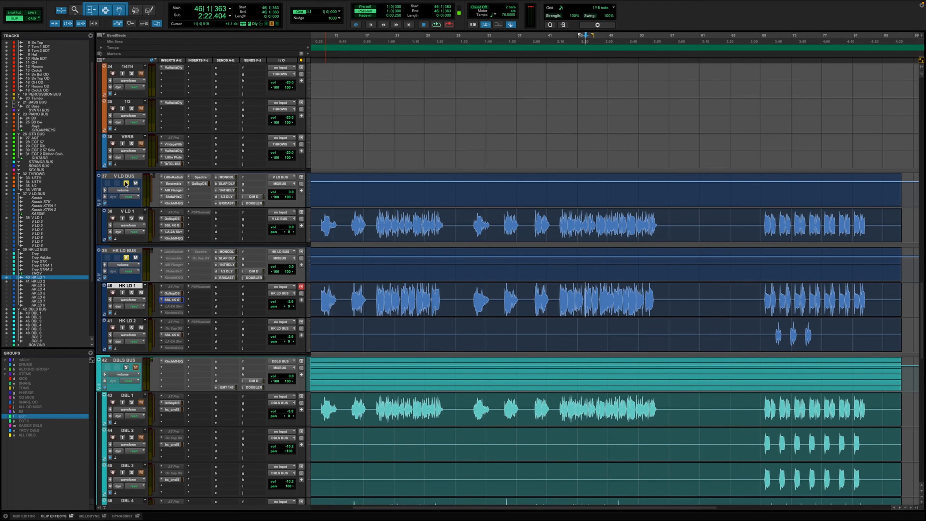
Check the HK LD 1 SSL 4K G HF frequency during playback and close the channel strip
{"action": "left_click", "coordinate": [171, 299]}
{"action": "key", "text": "space"}
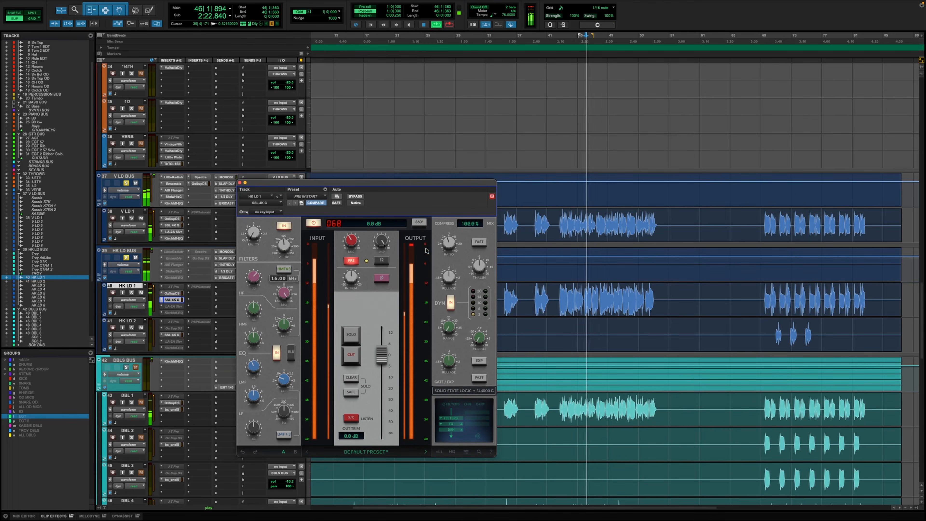
{"action": "left_click", "coordinate": [239, 182]}
{"action": "key", "text": "space"}
{"action": "key", "text": "space"}
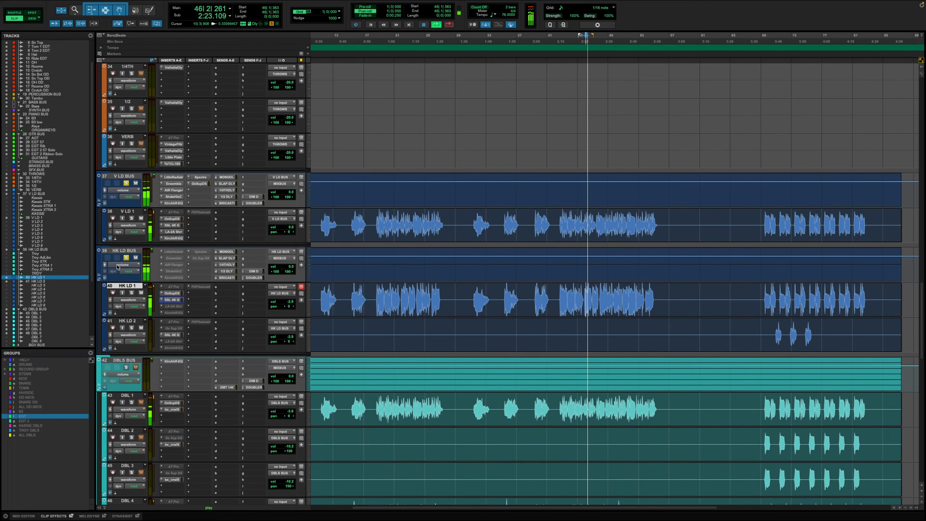
Unsolo HK LD BUS and audition V LD BUS on its own
{"action": "left_click", "coordinate": [126, 258]}
{"action": "key", "text": "space"}
{"action": "key", "text": "space"}
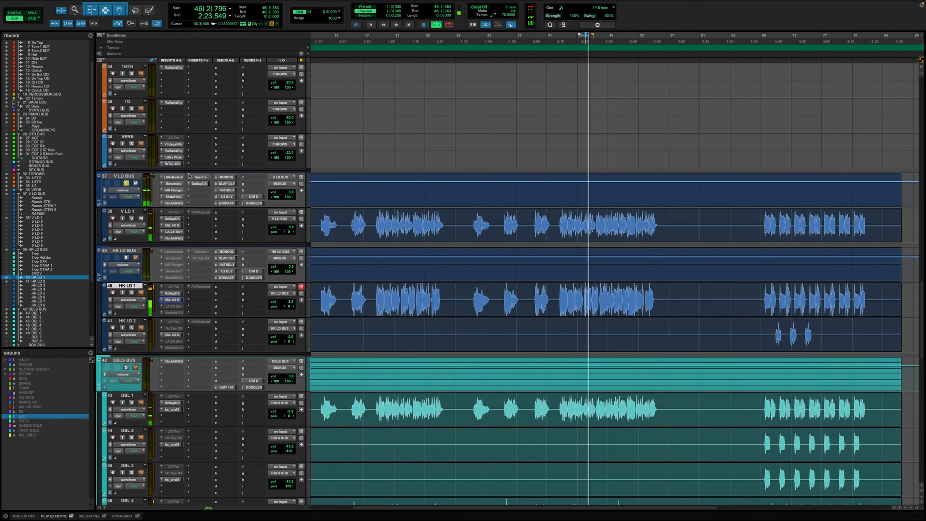
{"action": "key", "text": "space"}
{"action": "key", "text": "space"}
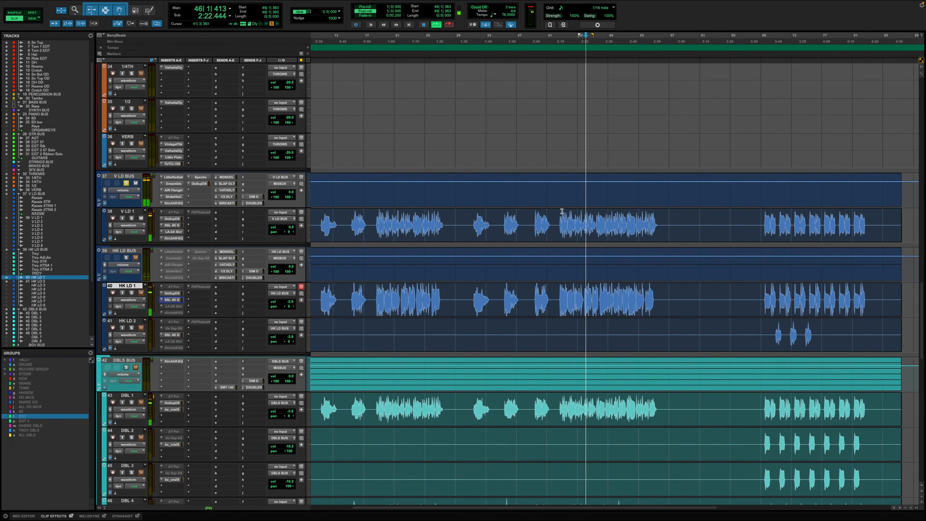
{"action": "key", "text": "space"}
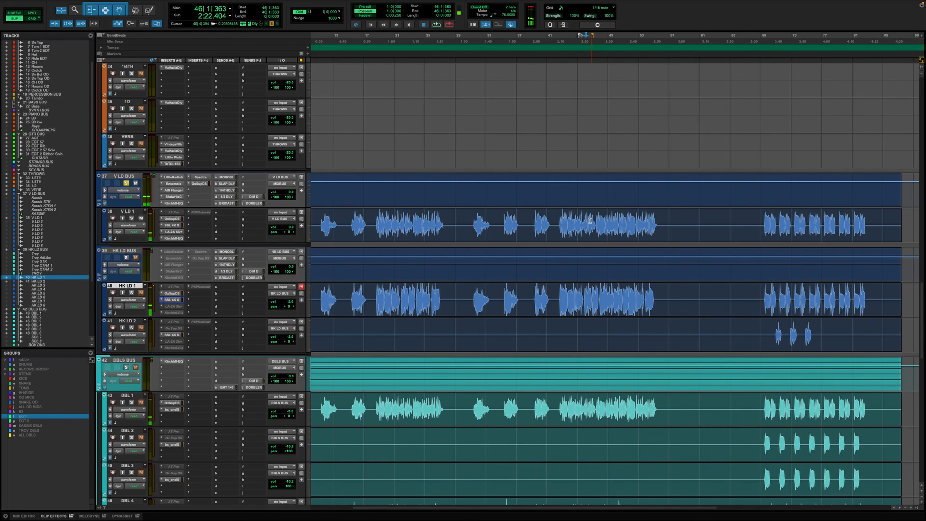
Place the playback position at 46|2|495 on V LD 1 and inspect its SSL 4K G, LA-2A and Kirchhoff EQ inserts
{"action": "left_click", "coordinate": [587, 218]}
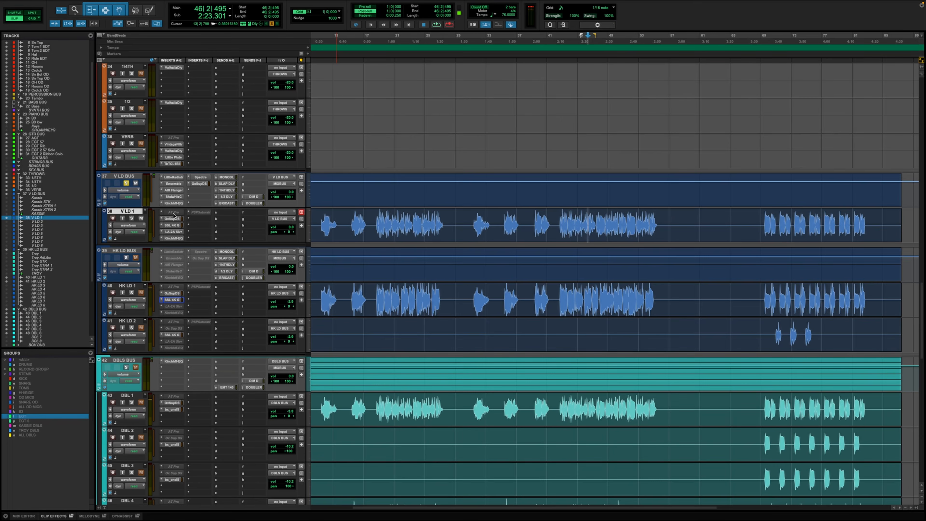
{"action": "left_click", "coordinate": [171, 224]}
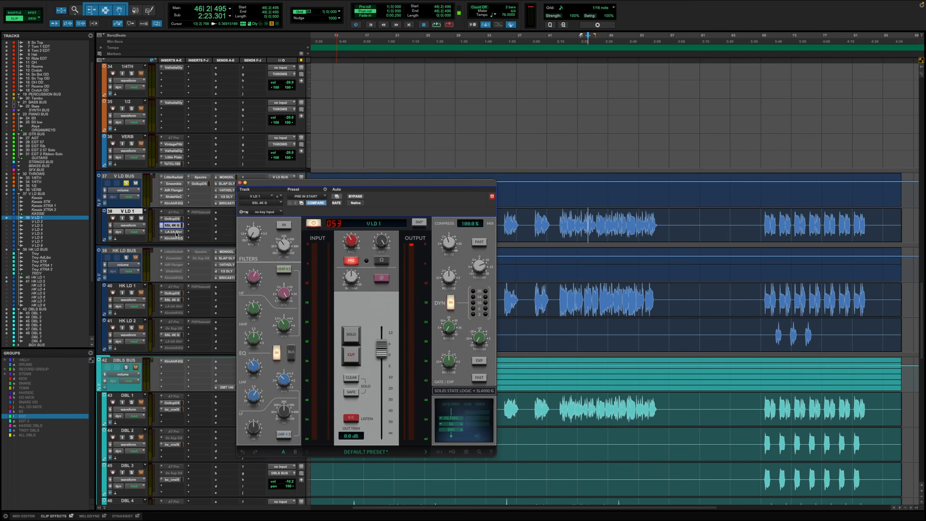
{"action": "left_click", "coordinate": [173, 232]}
{"action": "left_click", "coordinate": [174, 238]}
{"action": "left_click", "coordinate": [172, 225]}
Examine V LD 1's Kirchhoff EQ curve and dynamic bands while playing from 46|2|495, and close the EQ
{"action": "left_click", "coordinate": [174, 238]}
{"action": "key", "text": "space"}
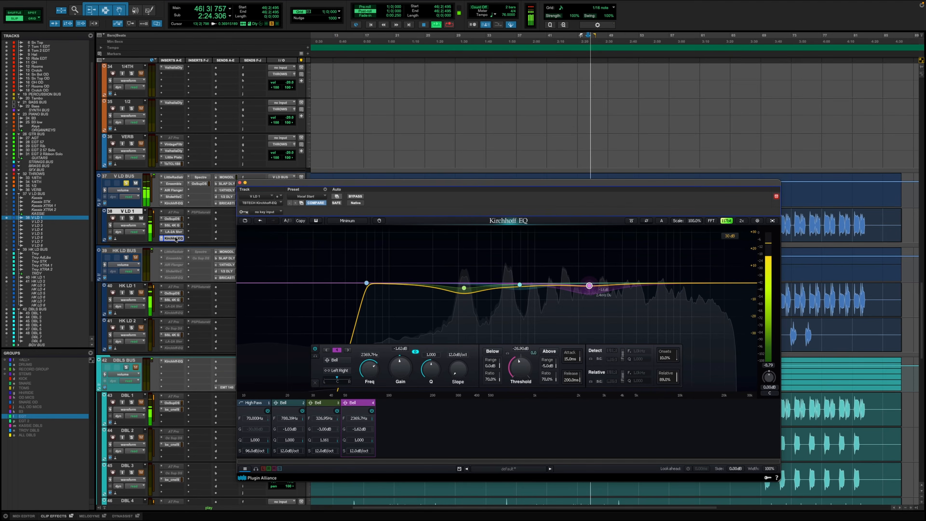
{"action": "key", "text": "space"}
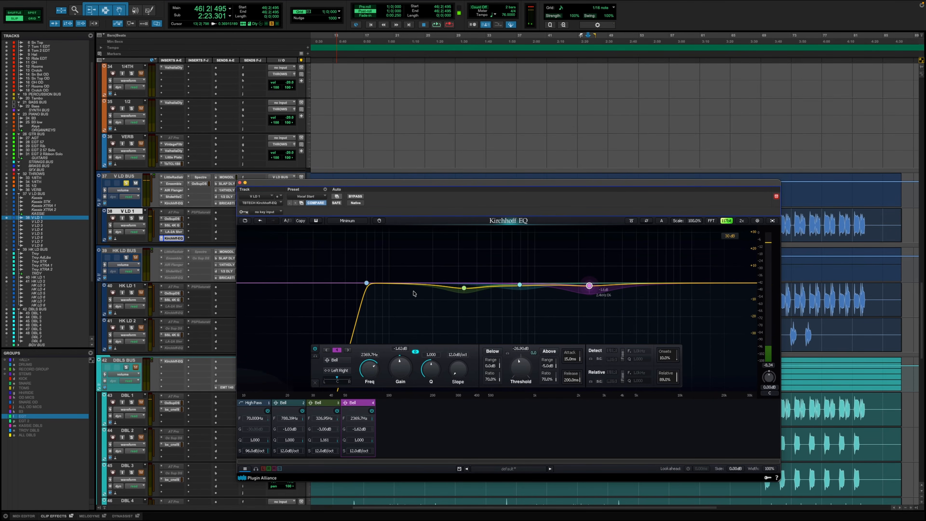
{"action": "key", "text": "space"}
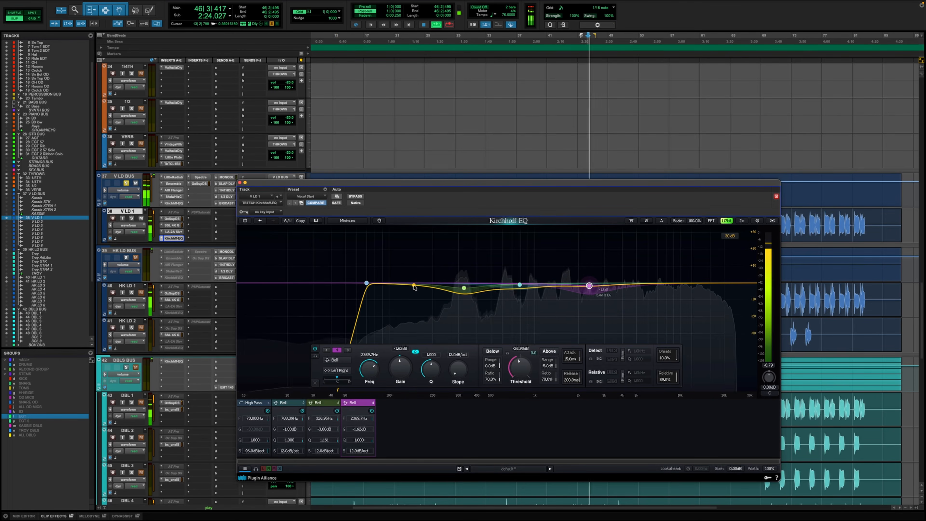
{"action": "key", "text": "space"}
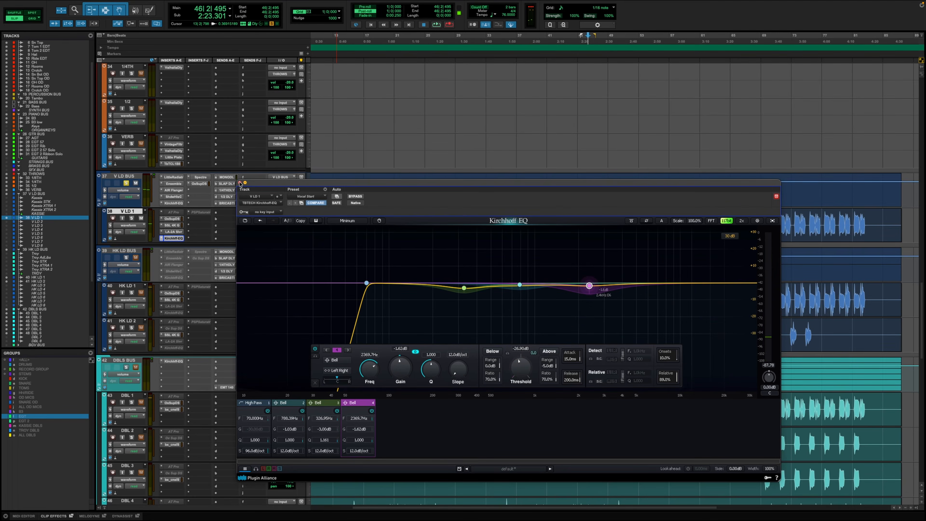
{"action": "left_click", "coordinate": [239, 182]}
Select the lead section from 42|3|707 to 54|4|192 and copy V LD 1's LA-2A Silver compressor to HK LD 1 during playback
{"action": "left_click_drag", "start_coordinate": [559, 221], "coordinate": [653, 335]}
{"action": "key", "text": "space"}
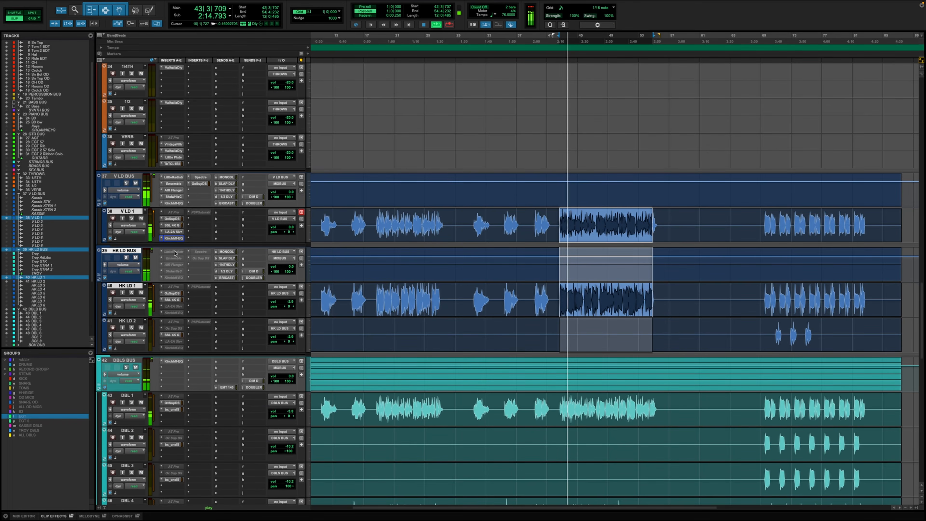
{"action": "left_click_drag", "start_coordinate": [174, 232], "coordinate": [174, 307]}
{"action": "left_click", "coordinate": [180, 308]}
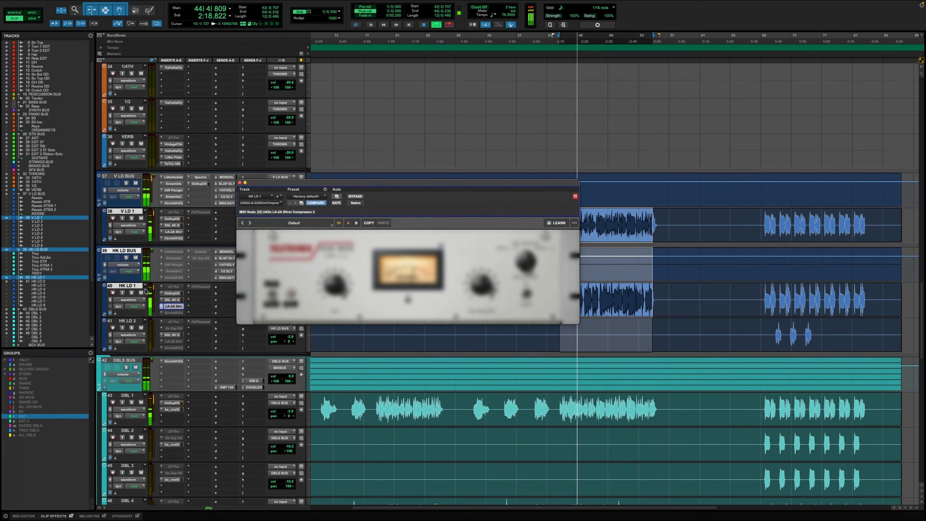
Mute V LD BUS and copy V LD 1's Kirchhoff EQ to HK LD 1 during playback
{"action": "left_click", "coordinate": [136, 184]}
{"action": "key", "text": "space"}
{"action": "key", "text": "space"}
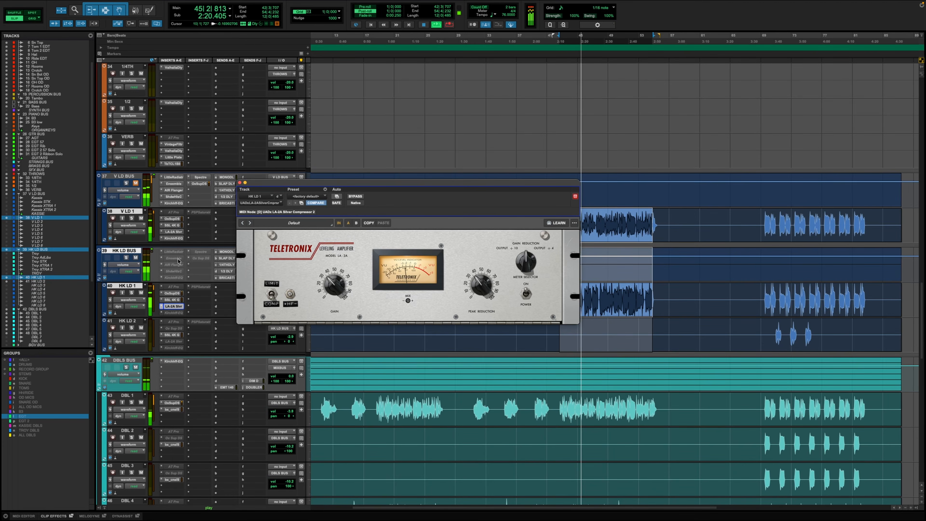
{"action": "left_click_drag", "start_coordinate": [175, 239], "coordinate": [180, 315]}
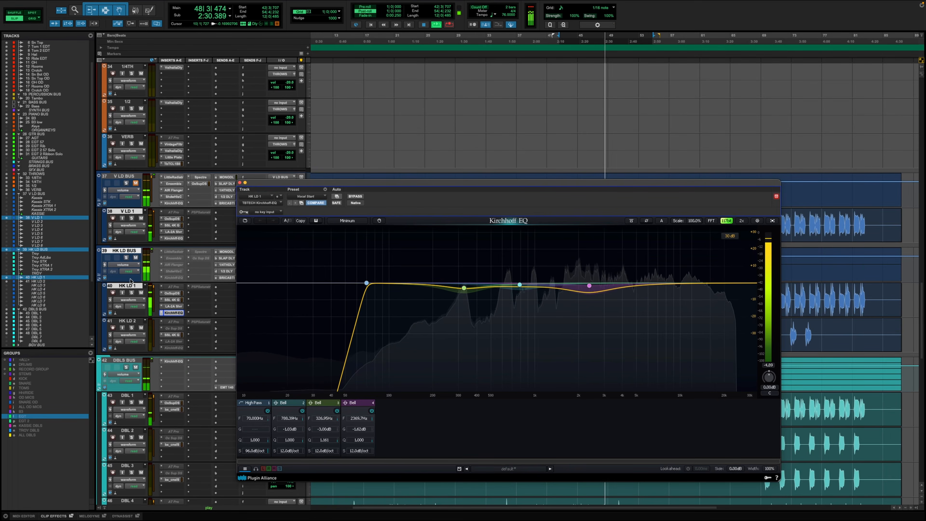
Solo HK LD BUS and compare HK LD 1 with its Kirchhoff EQ bypassed and active
{"action": "key", "text": "space"}
{"action": "left_click", "coordinate": [126, 257]}
{"action": "key", "text": "space"}
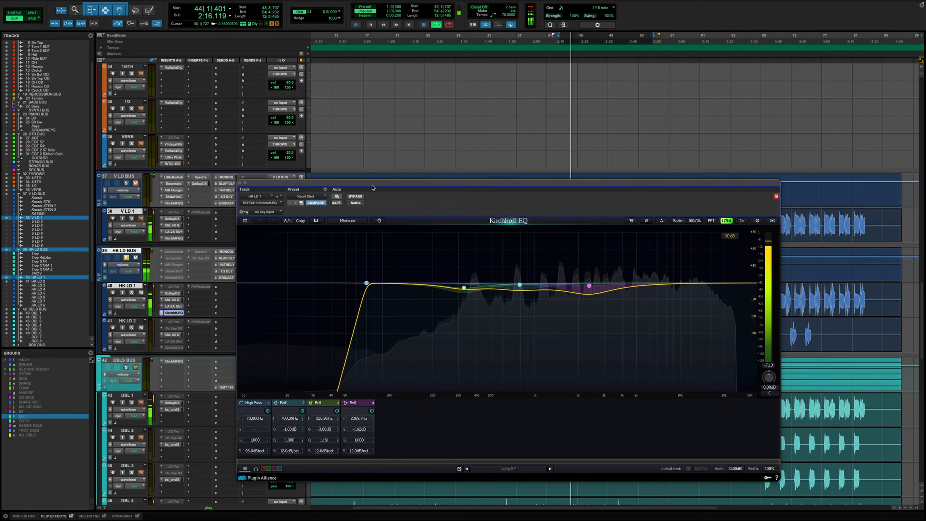
{"action": "left_click", "coordinate": [353, 197]}
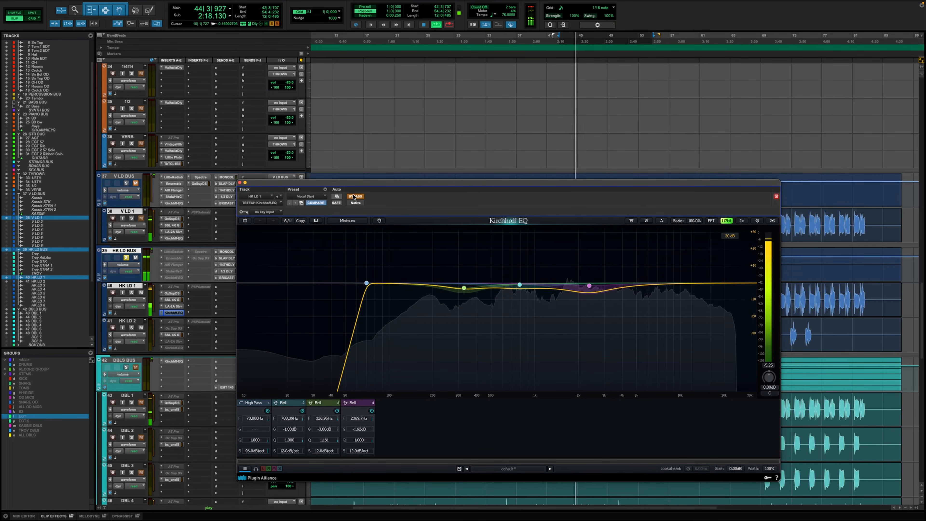
{"action": "left_click", "coordinate": [353, 196]}
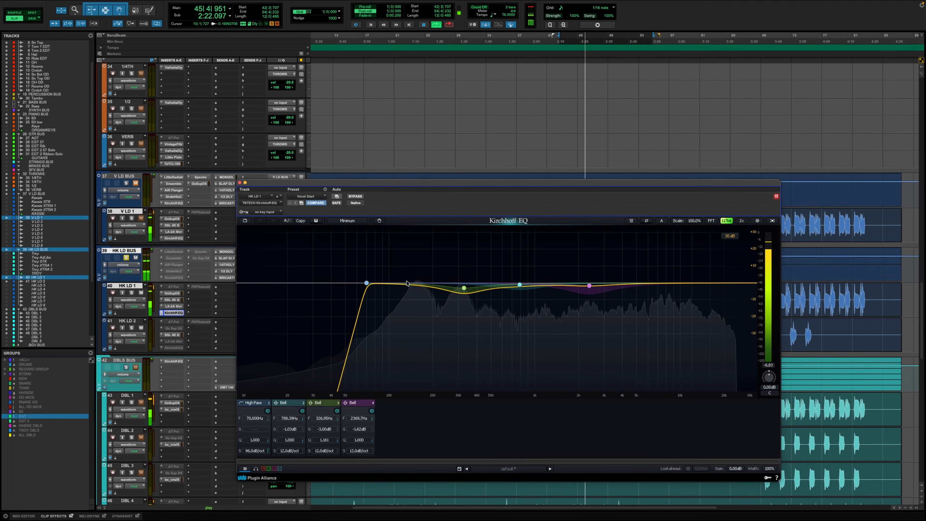
Add a dynamic bell band at 173.52 Hz to HK LD 1's Kirchhoff EQ with a -29.41 dB threshold and -5.0 dB above range
{"action": "key", "text": "space"}
{"action": "key", "text": "space"}
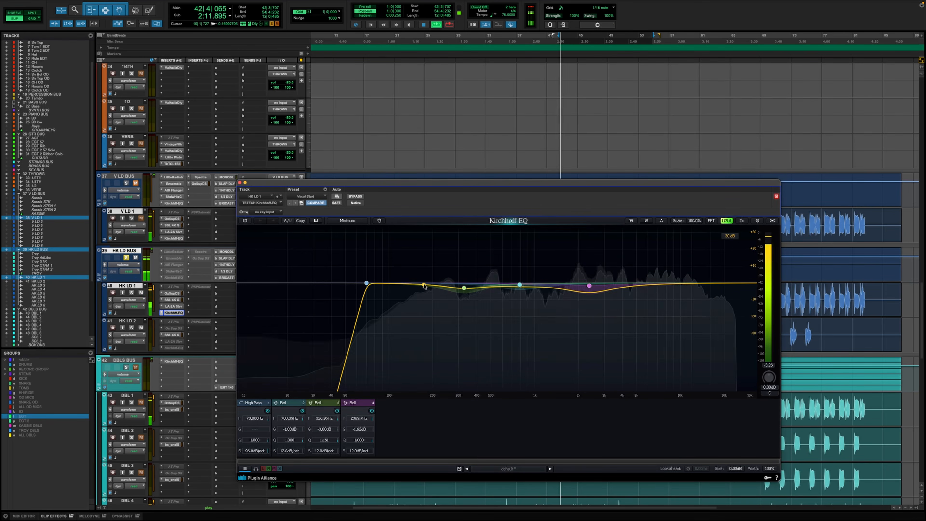
{"action": "double_click", "coordinate": [423, 285]}
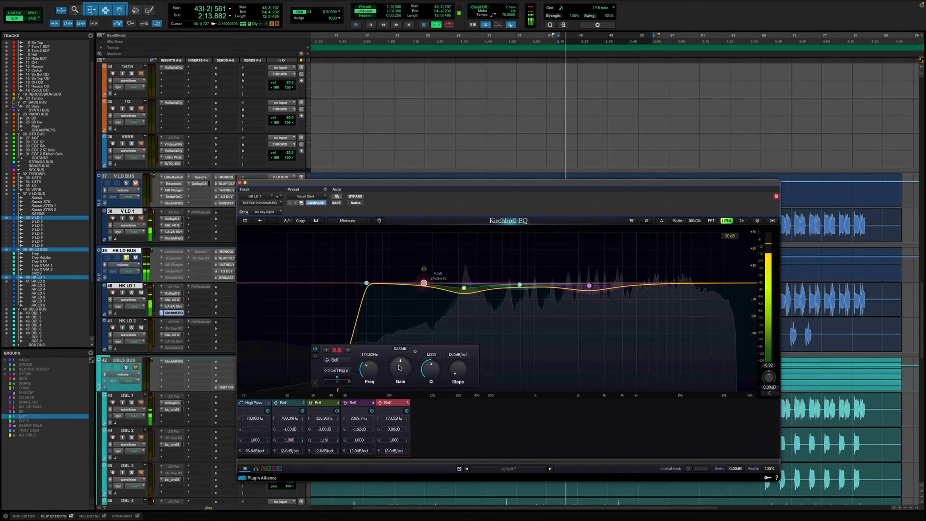
{"action": "left_click", "coordinate": [415, 352]}
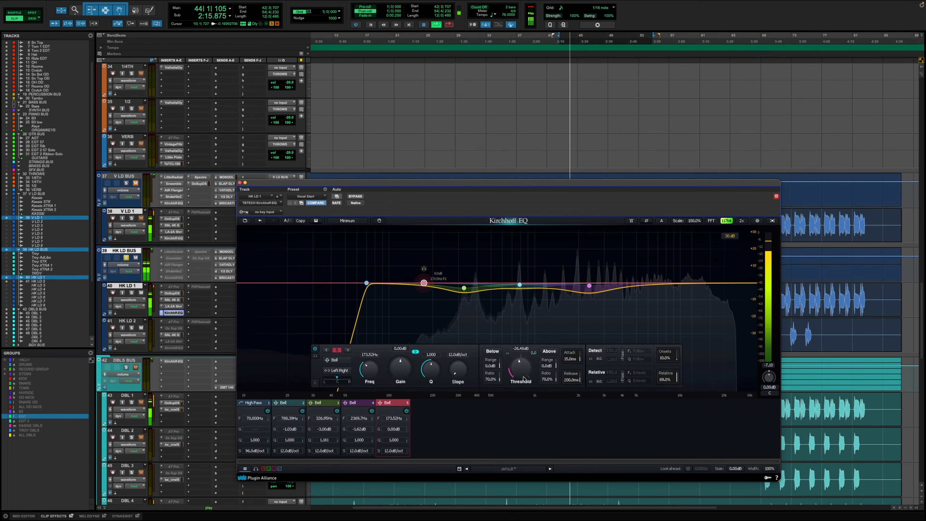
{"action": "left_click_drag", "start_coordinate": [521, 367], "coordinate": [546, 399]}
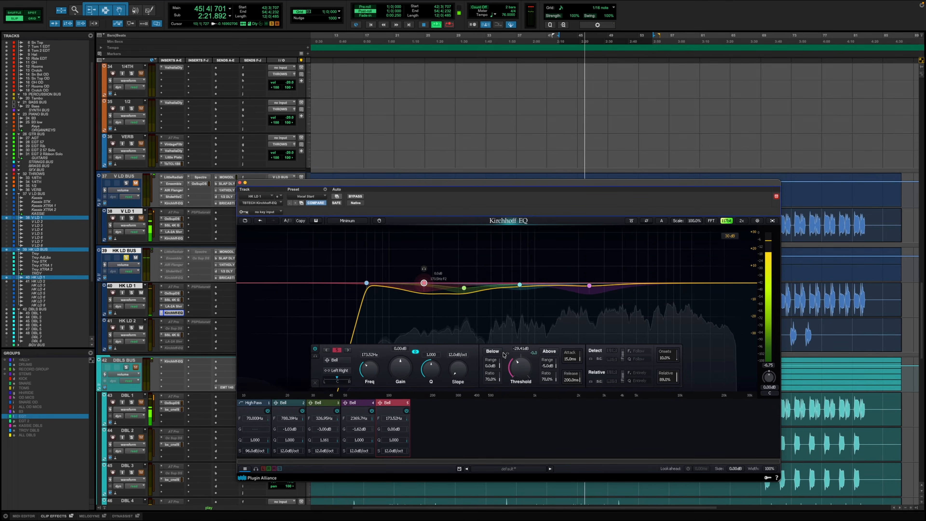
Set the new bell band's frequency to 198.45 Hz and its threshold to about -32.8 dB during playback, and close the EQ
{"action": "left_click_drag", "start_coordinate": [369, 374], "coordinate": [369, 371]}
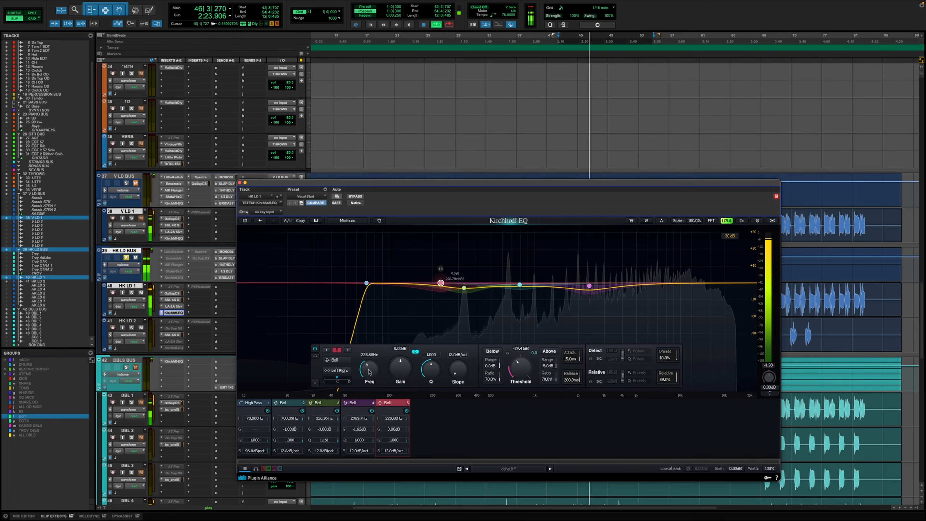
{"action": "key", "text": "space"}
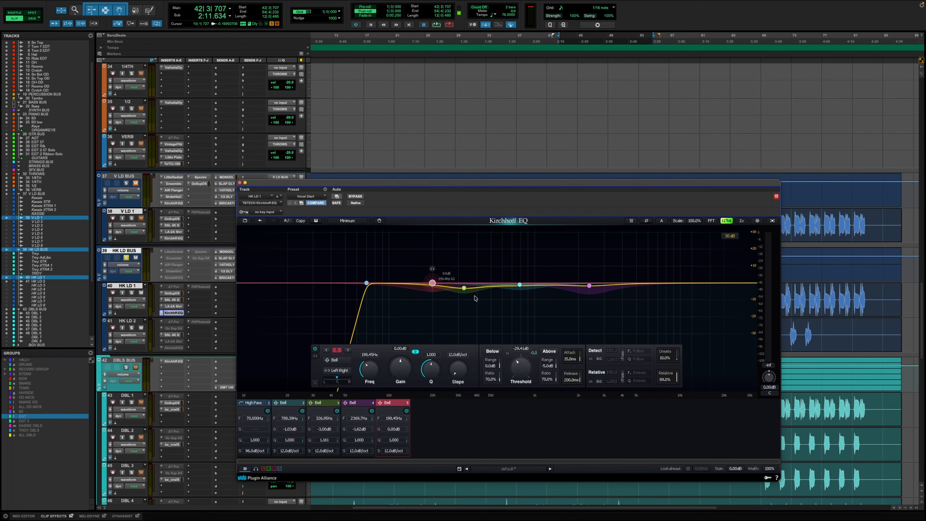
{"action": "key", "text": "space"}
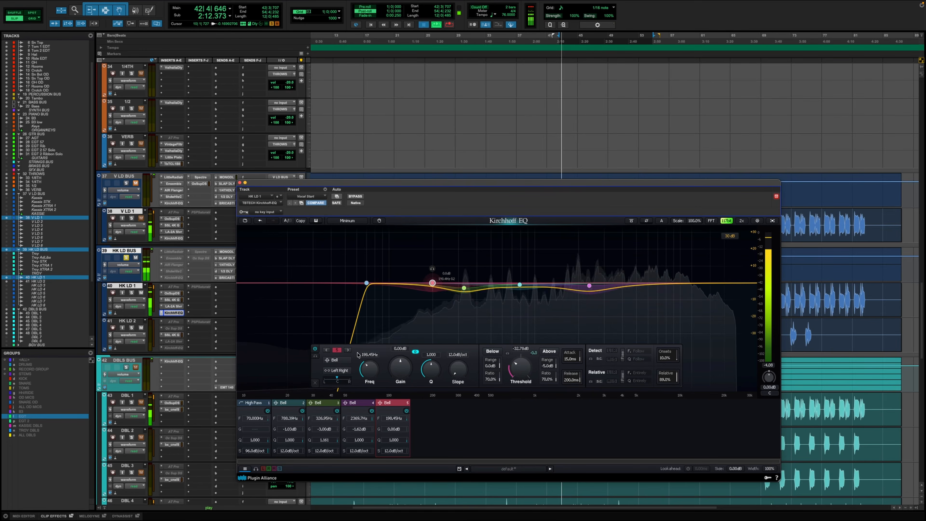
{"action": "key", "text": "space"}
{"action": "key", "text": "space"}
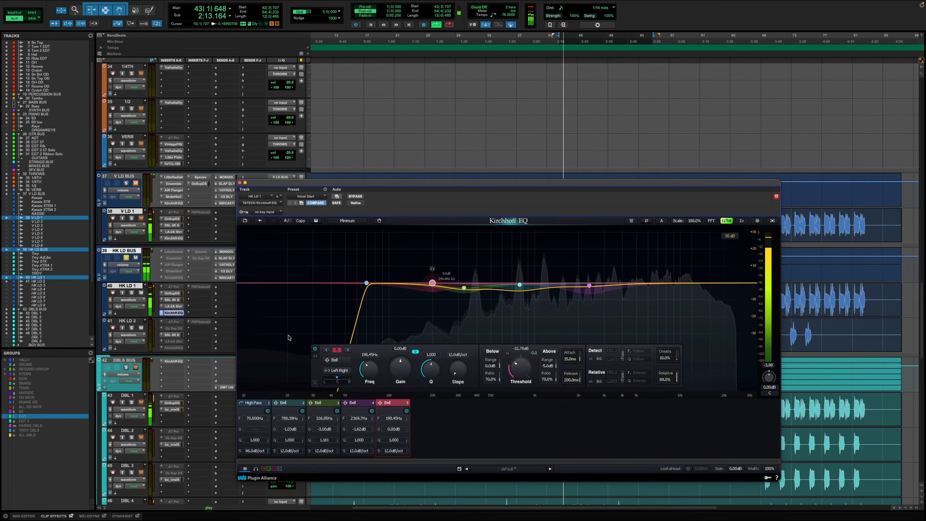
{"action": "left_click", "coordinate": [240, 182]}
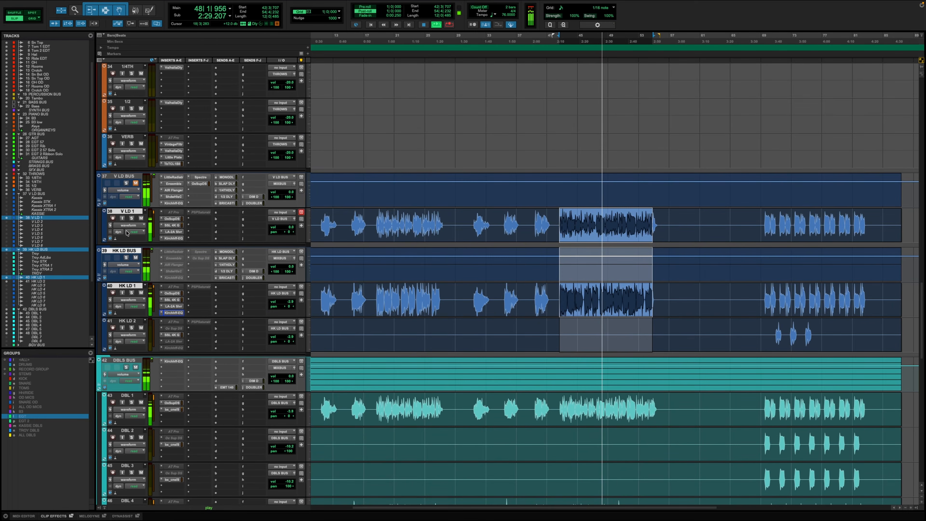
Stop playback, view V LD 1's PSP Saturator and make that insert inactive
{"action": "key", "text": "space"}
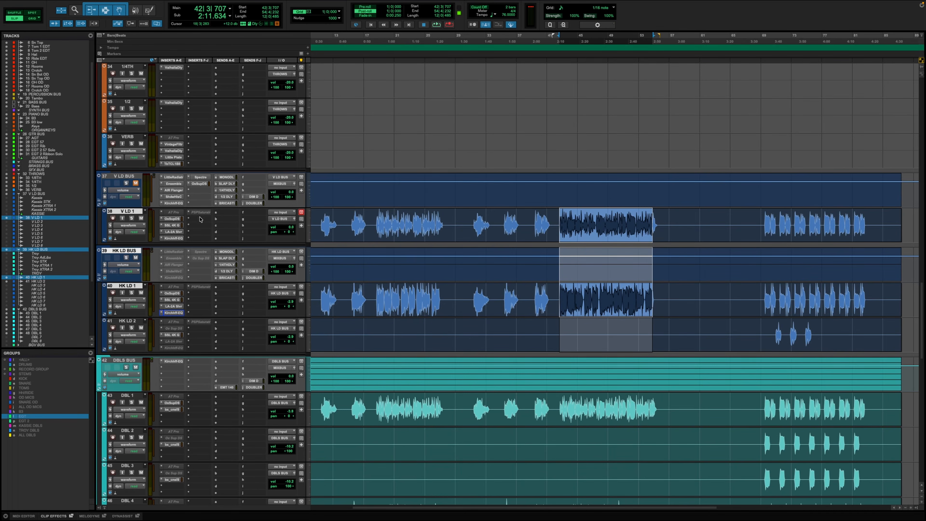
{"action": "left_click", "coordinate": [199, 212]}
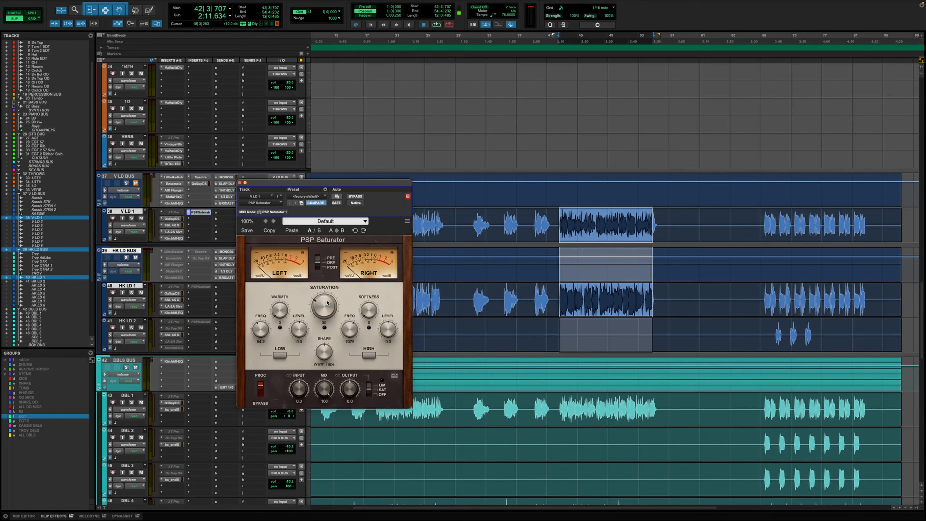
{"action": "left_click", "coordinate": [240, 183]}
{"action": "right_click", "coordinate": [204, 213]}
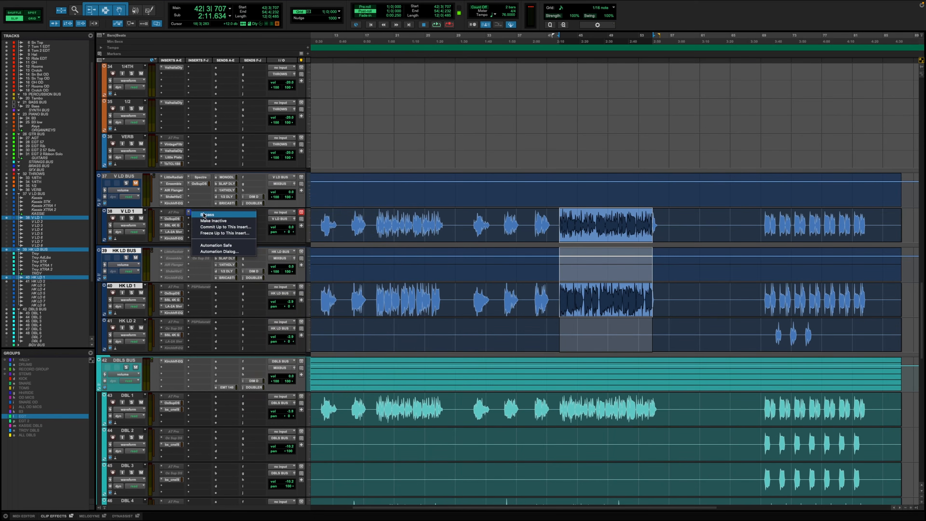
{"action": "left_click", "coordinate": [203, 220]}
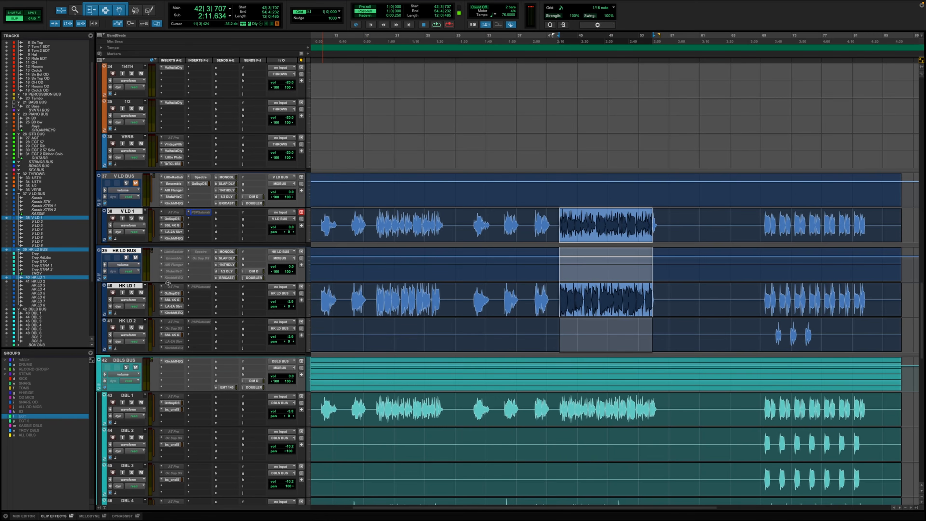
Reselect the long sustained vocal passage from V LD 1 through HK LD 1, play it and check HK LD 1's LA-2A
{"action": "left_click", "coordinate": [129, 286]}
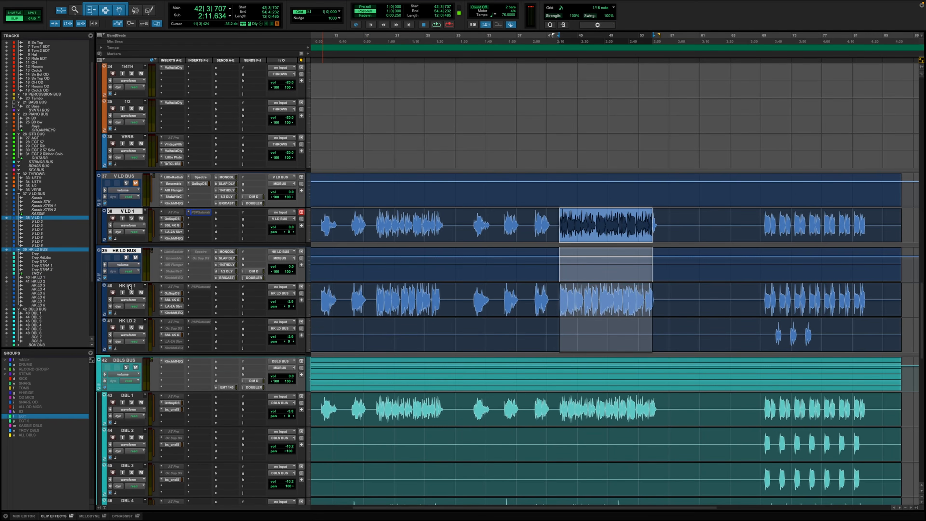
{"action": "left_click", "coordinate": [129, 286]}
{"action": "left_click", "coordinate": [129, 286]}
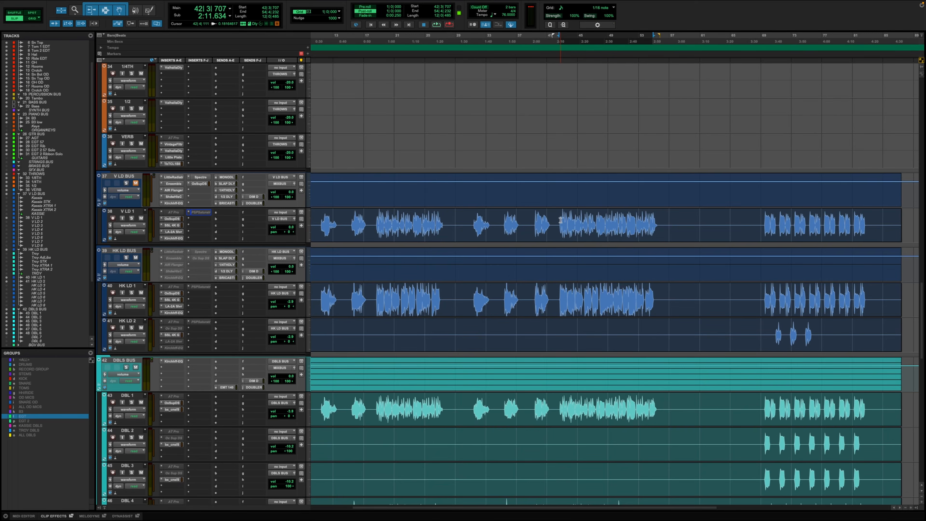
{"action": "left_click_drag", "start_coordinate": [560, 220], "coordinate": [656, 297]}
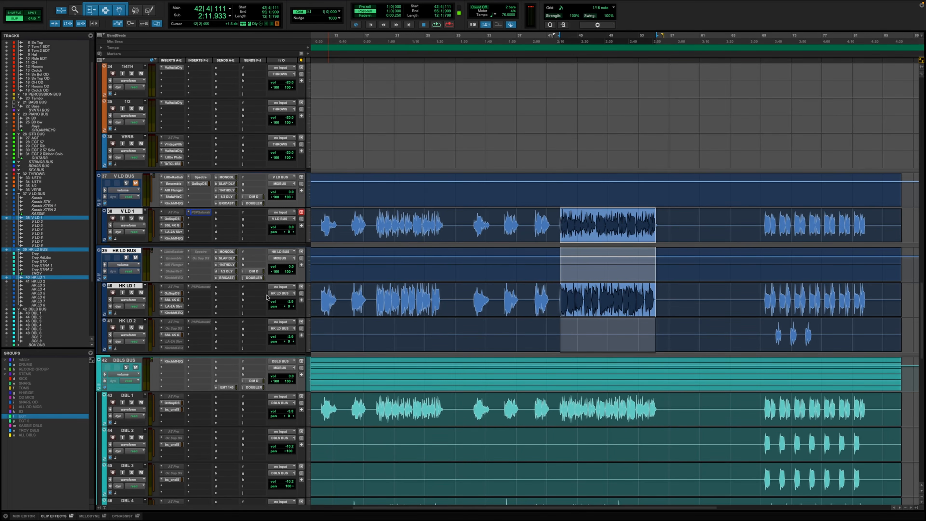
{"action": "key", "text": "space"}
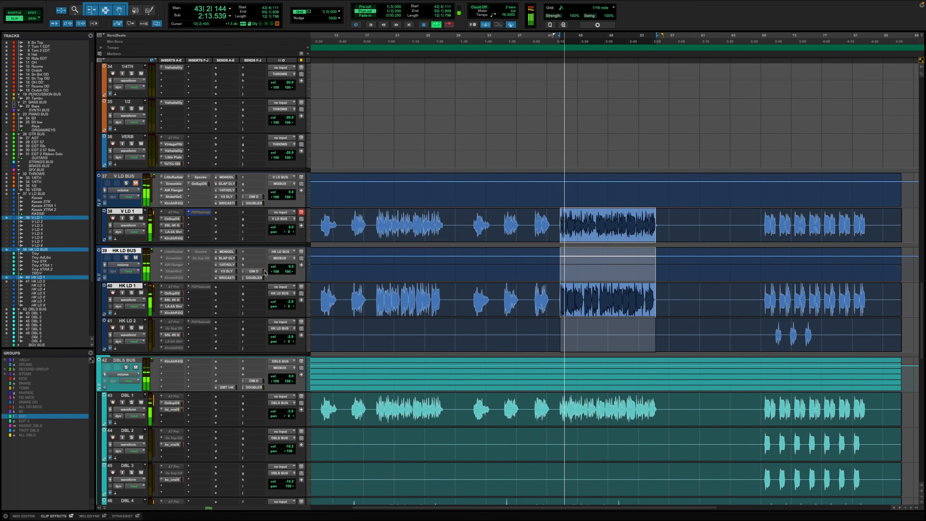
{"action": "left_click", "coordinate": [173, 306]}
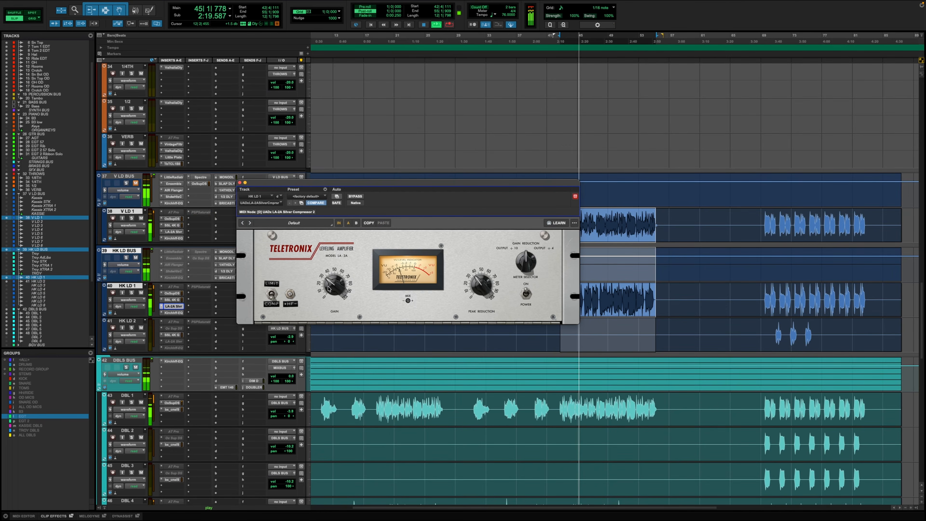
{"action": "left_click", "coordinate": [239, 182]}
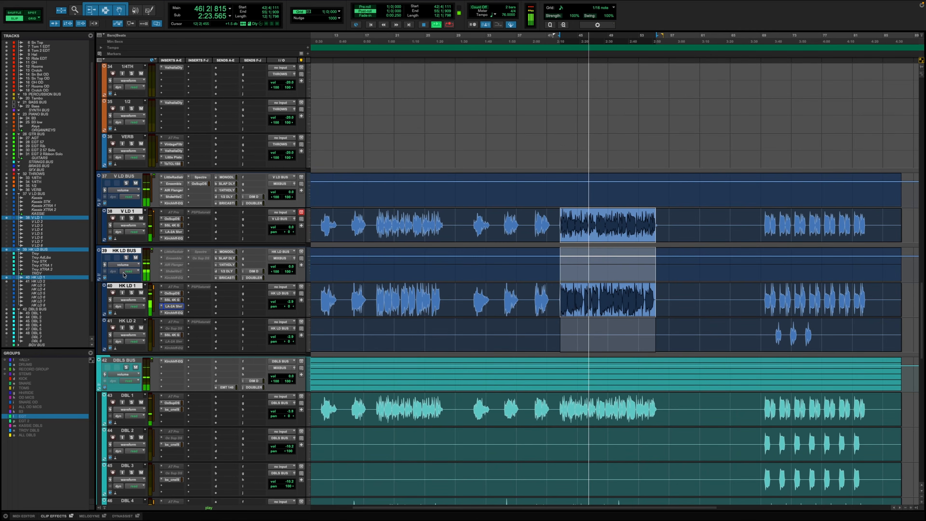
Make the Little Radiator, Ensemble, AIR Flanger, Shadow Hills, Kirchhoff EQ and Spectre inserts active on HK LD BUS
{"action": "left_click_drag", "start_coordinate": [171, 177], "coordinate": [170, 254]}
{"action": "right_click", "coordinate": [171, 258]}
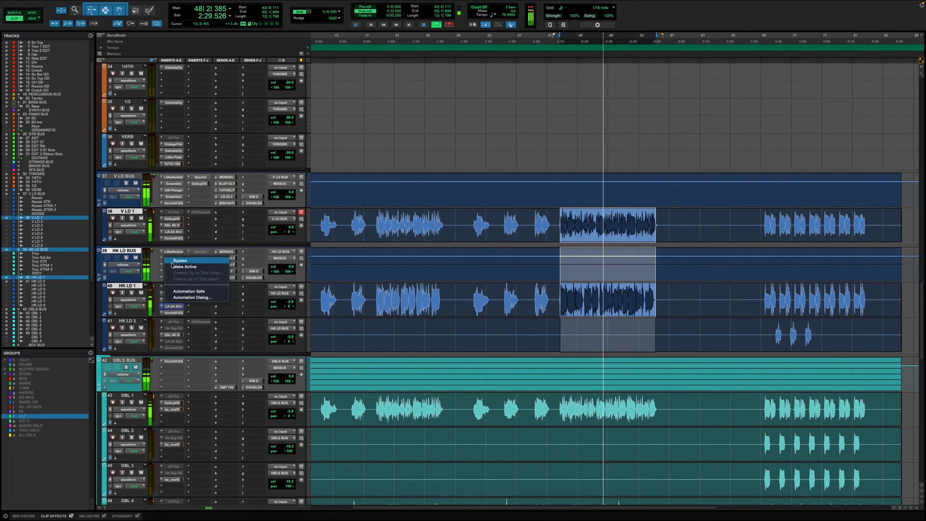
{"action": "left_click", "coordinate": [182, 266]}
{"action": "right_click", "coordinate": [174, 265]}
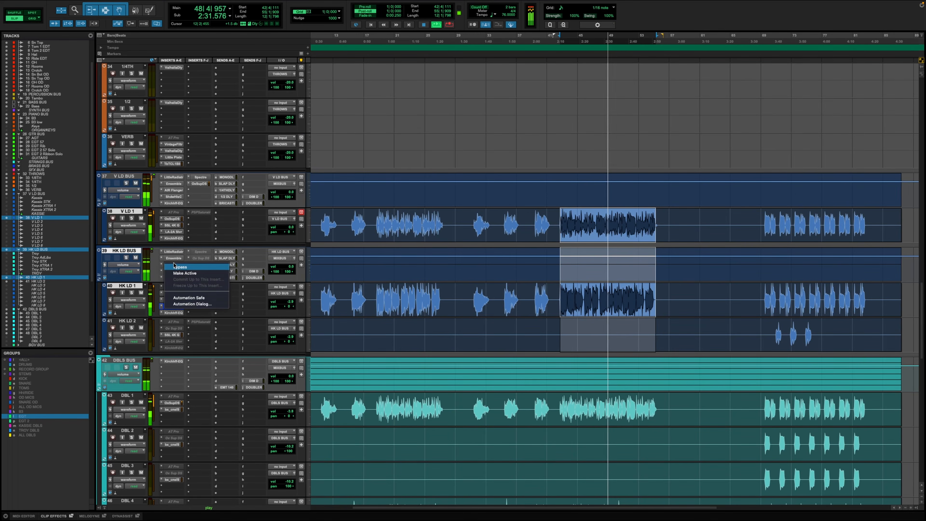
{"action": "left_click", "coordinate": [184, 273]}
{"action": "right_click", "coordinate": [174, 272]}
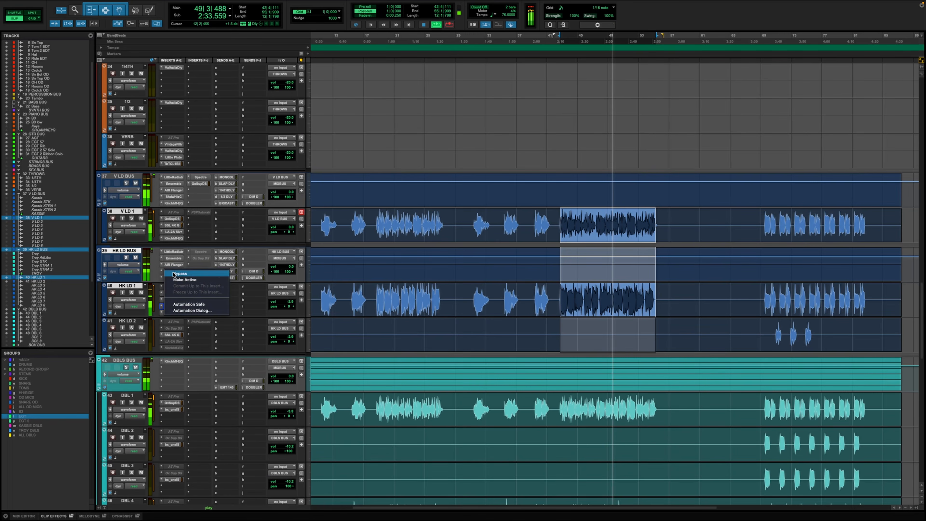
{"action": "left_click", "coordinate": [184, 279]}
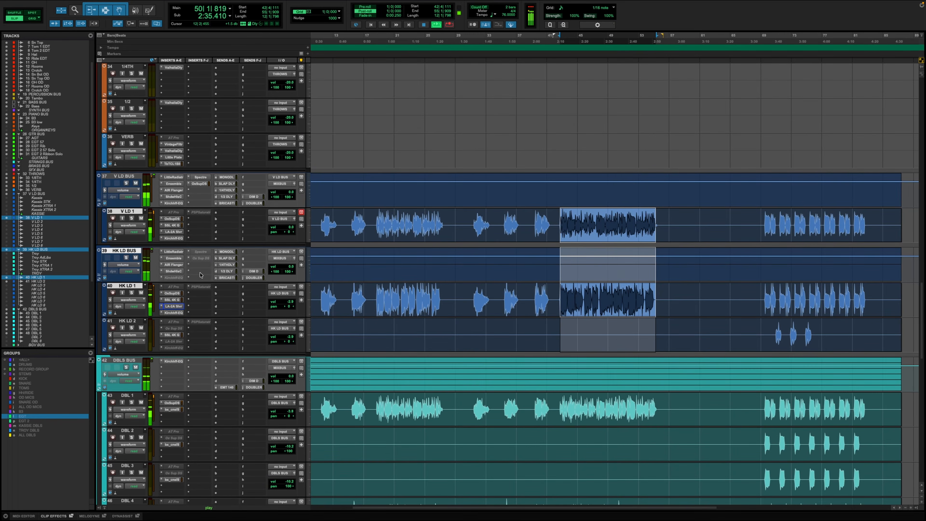
{"action": "right_click", "coordinate": [174, 277]}
{"action": "left_click", "coordinate": [184, 286]}
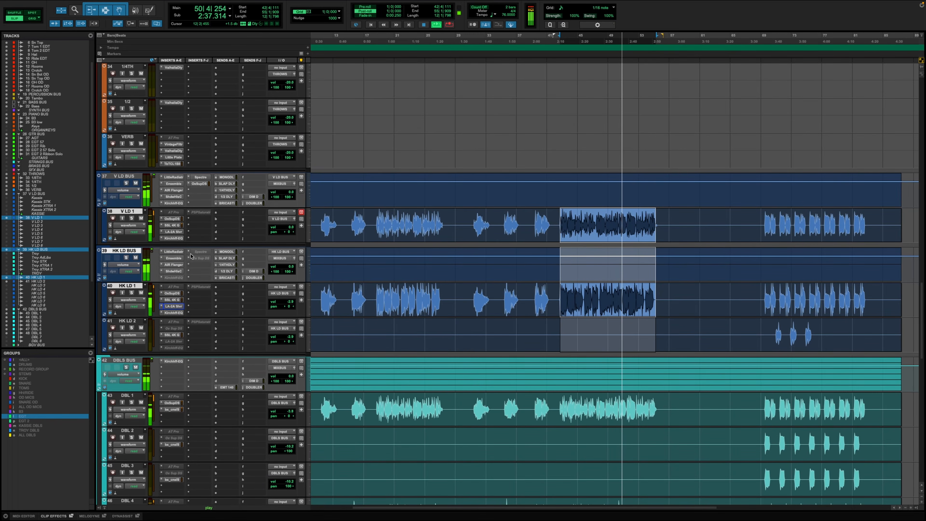
{"action": "right_click", "coordinate": [199, 254]}
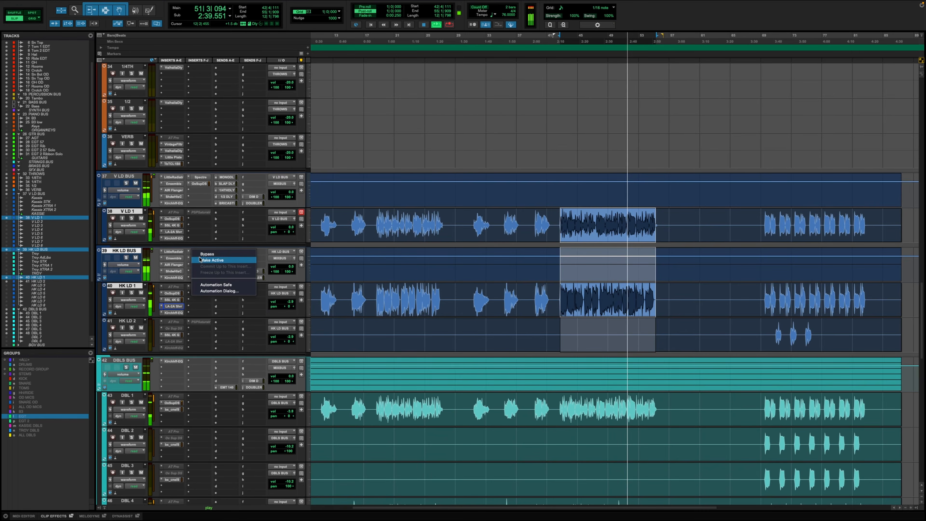
{"action": "left_click", "coordinate": [201, 260]}
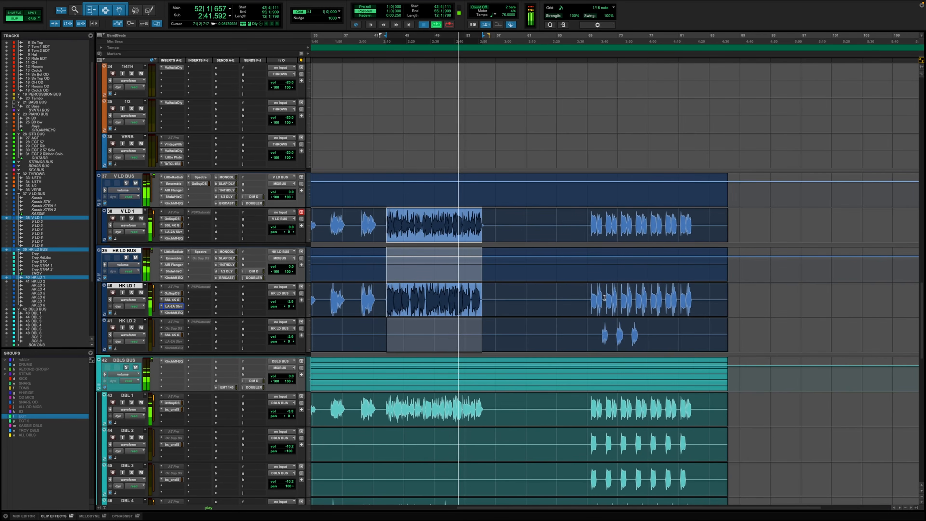
Select the final section's phrases across HK LD 1 and HK LD 2, solo HK LD 1 and audition the section
{"action": "key", "text": "space"}
{"action": "left_click_drag", "start_coordinate": [593, 289], "coordinate": [645, 339]}
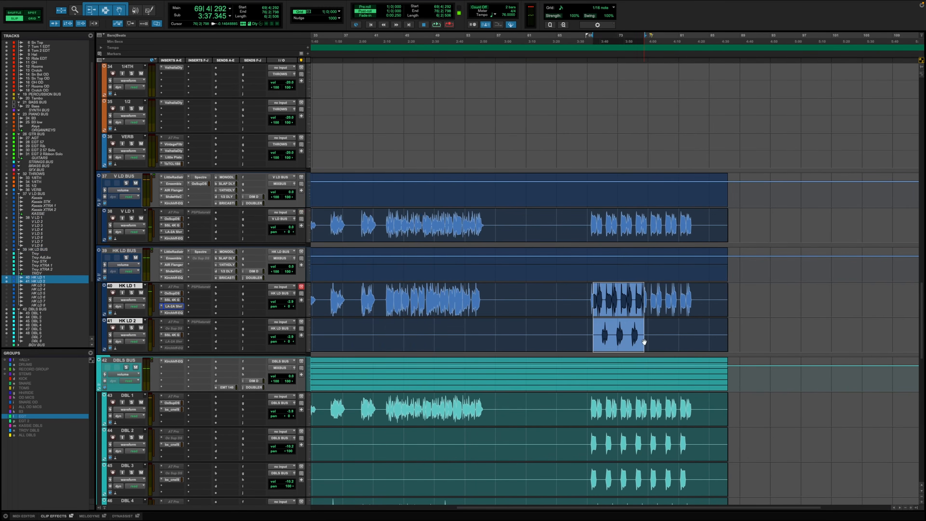
{"action": "left_click", "coordinate": [132, 293]}
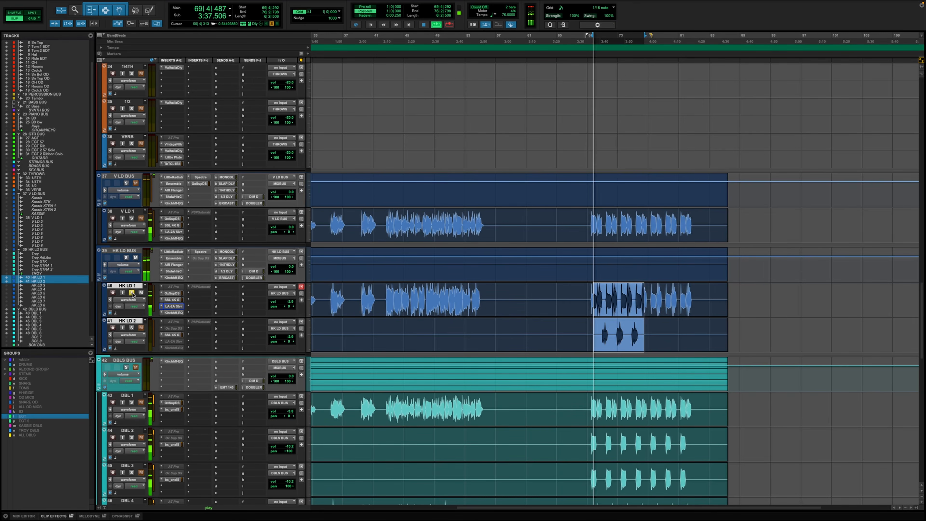
{"action": "key", "text": "space"}
{"action": "key", "text": "ctrl+]"}
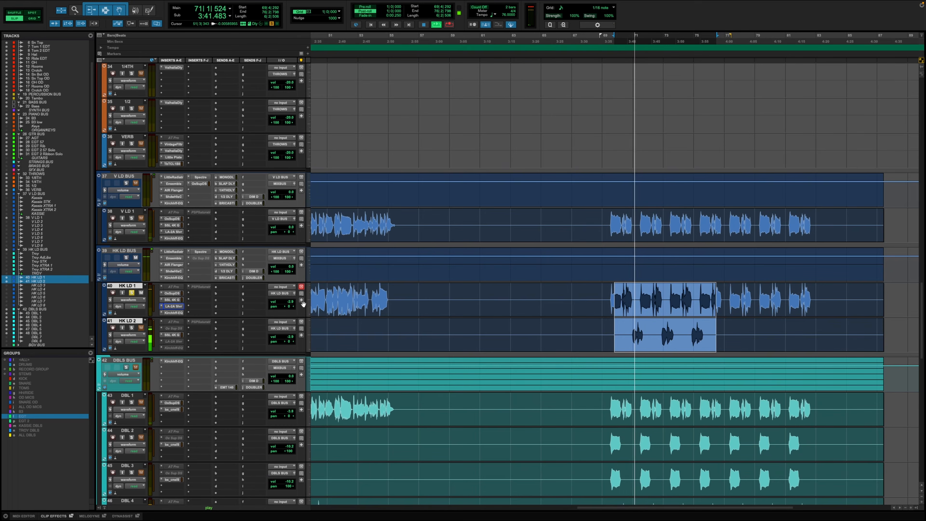
{"action": "key", "text": "space"}
{"action": "left_click", "coordinate": [617, 294]}
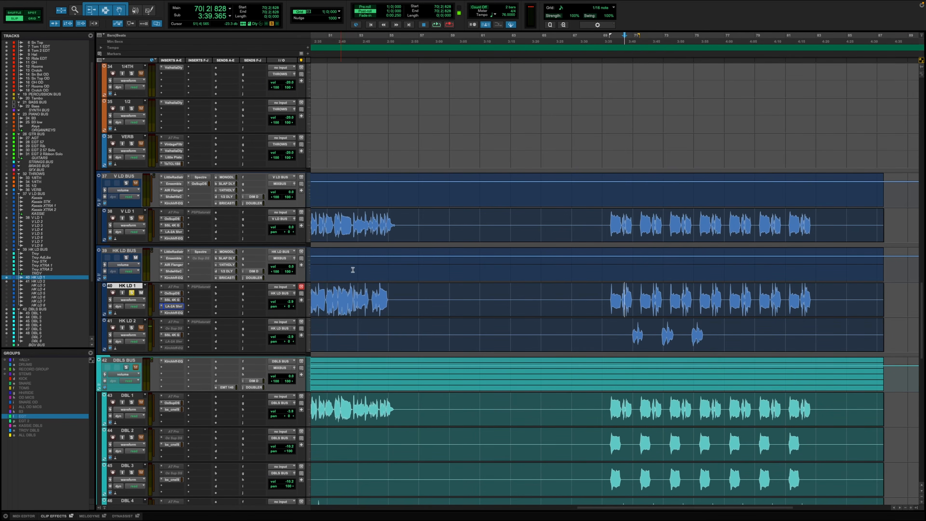
{"action": "key", "text": "space"}
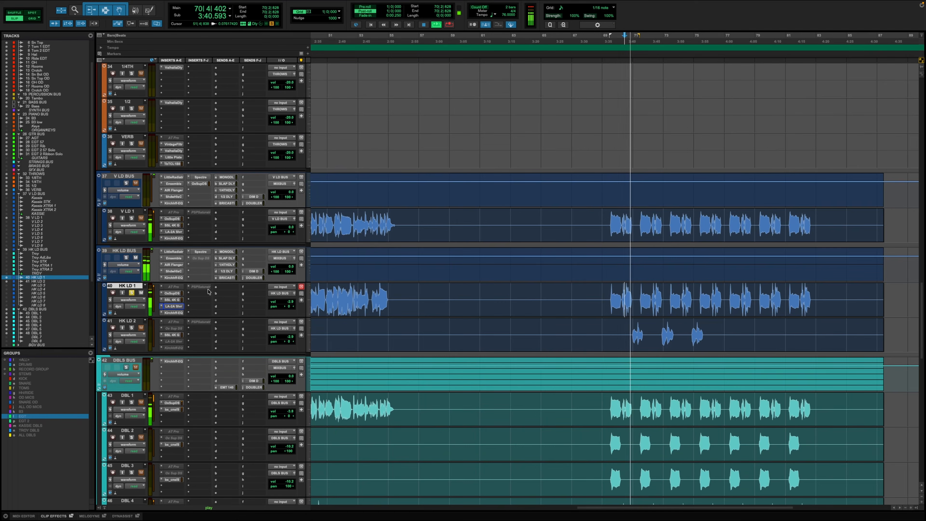
{"action": "key", "text": "space"}
{"action": "key", "text": "space"}
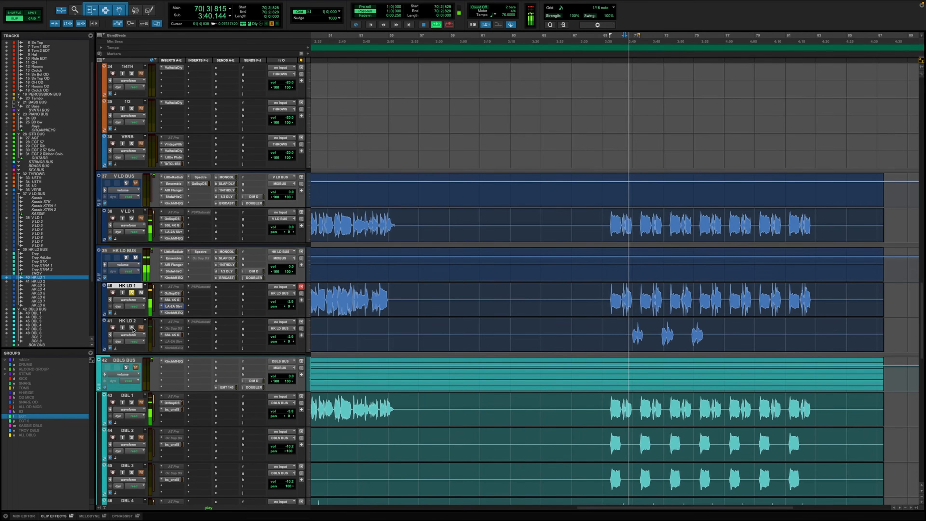
Solo HK LD 2, give it HK LD 1's de-esser, SSL 4K G, LA-2A and Kirchhoff EQ inserts, and replay the section
{"action": "left_click", "coordinate": [132, 328]}
{"action": "left_click_drag", "start_coordinate": [178, 294], "coordinate": [175, 351]}
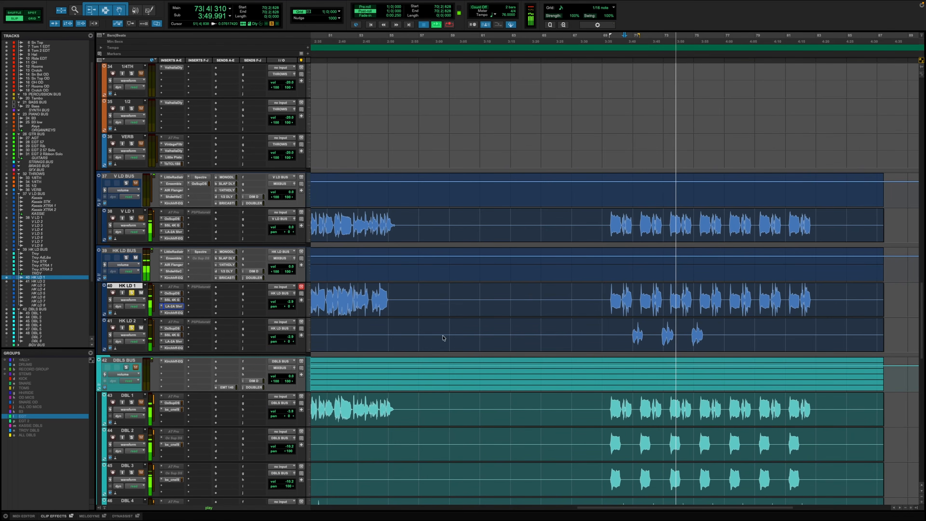
{"action": "key", "text": "space"}
{"action": "key", "text": "space"}
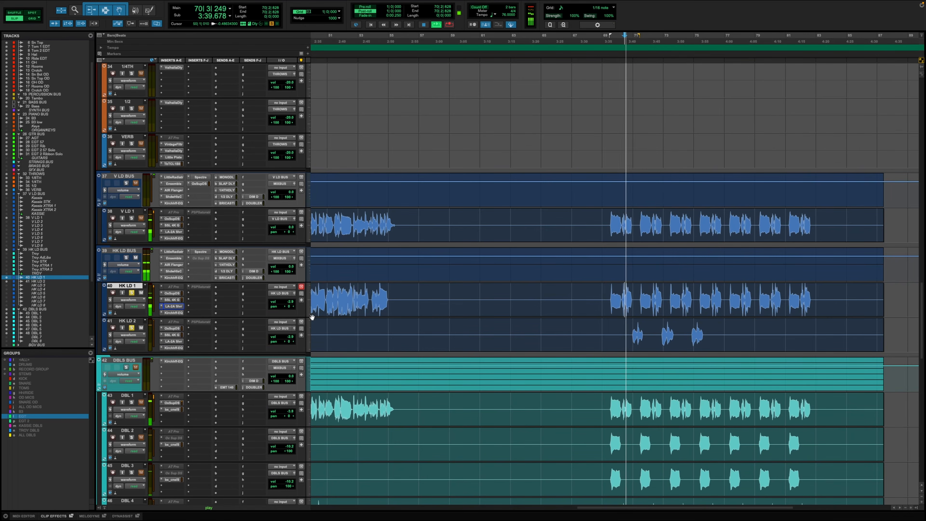
Check the Shadow Hills compressor on HK LD BUS during playback and close it
{"action": "left_click", "coordinate": [174, 272]}
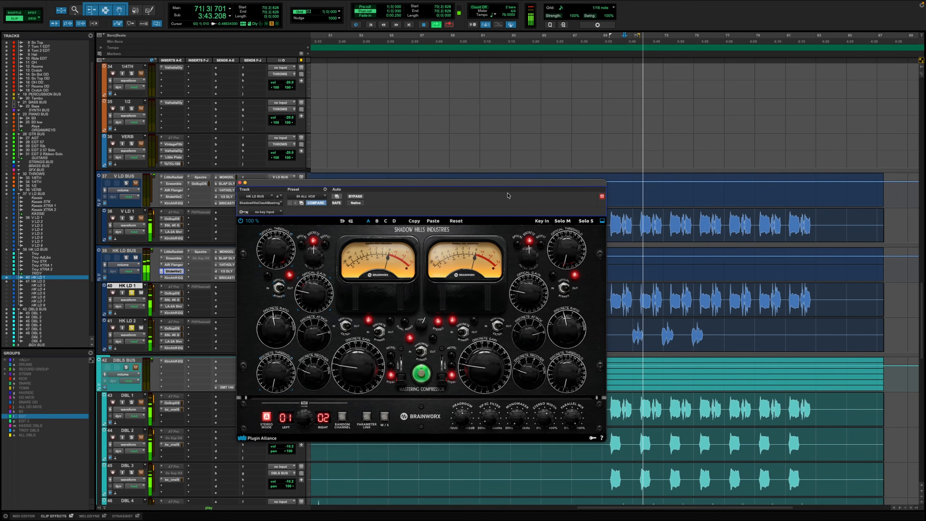
{"action": "left_click_drag", "start_coordinate": [507, 185], "coordinate": [496, 121]}
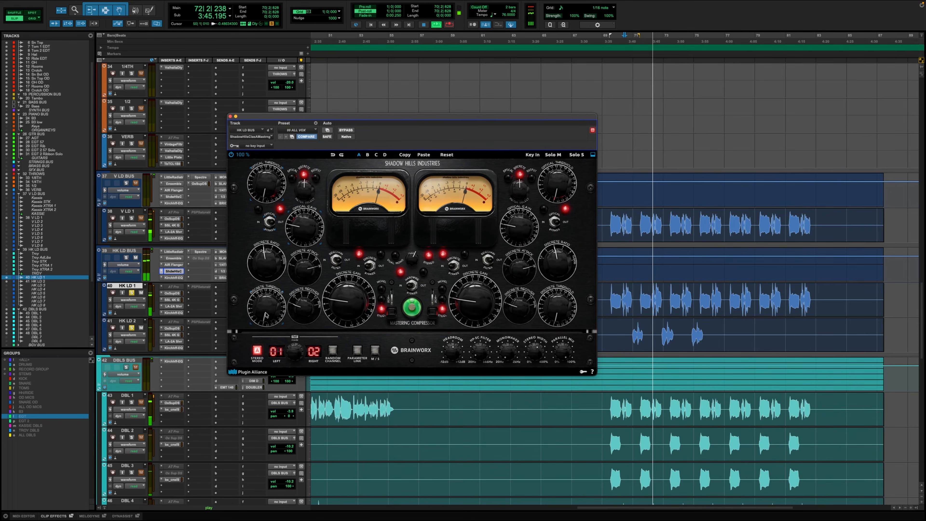
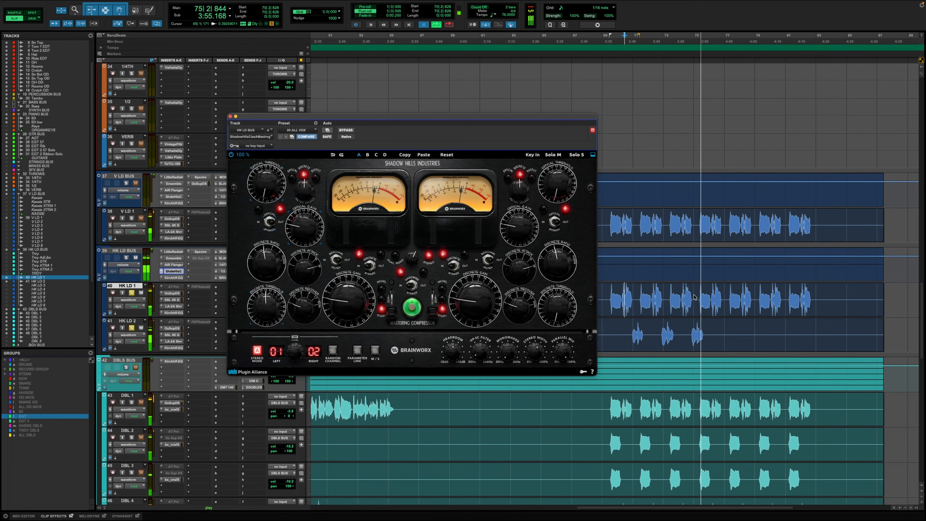
{"action": "key", "text": "space"}
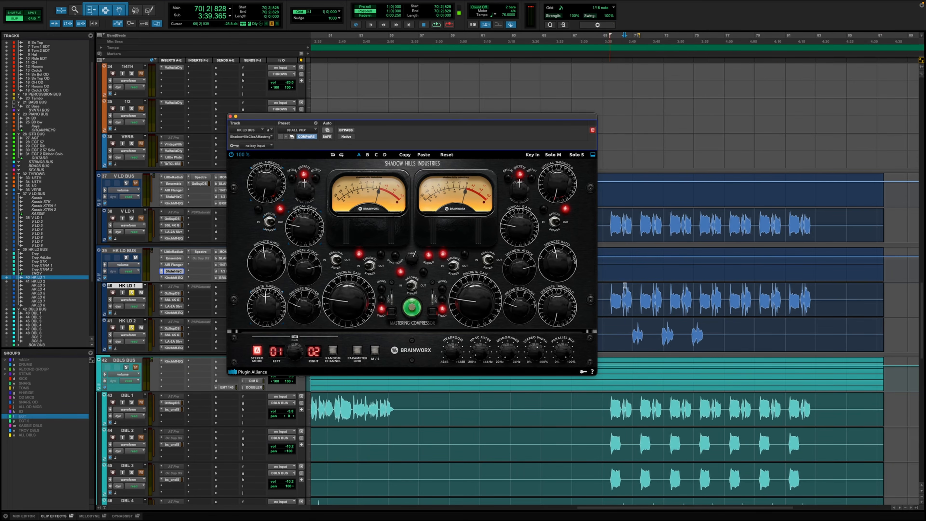
{"action": "left_click", "coordinate": [230, 116]}
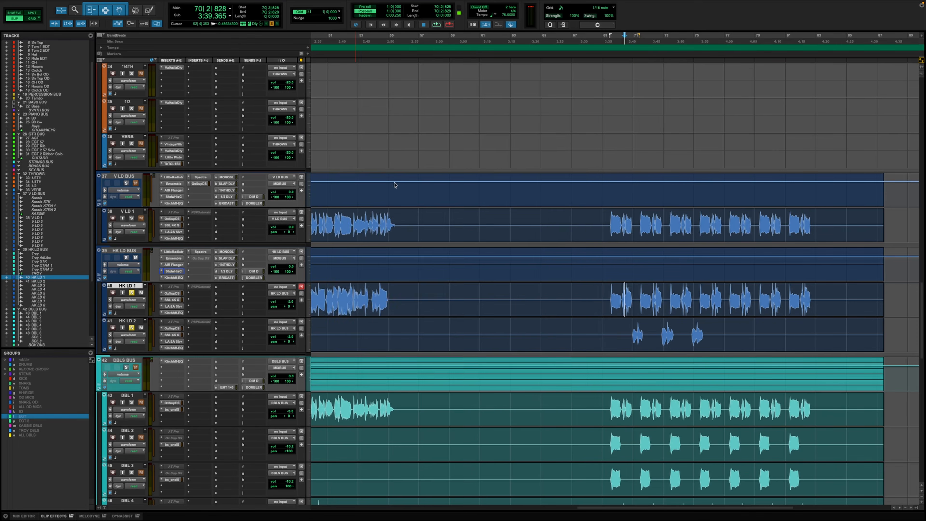
Select the first HK LD 2 phrase at bar 71
{"action": "key", "text": "t"}
{"action": "left_click_drag", "start_coordinate": [631, 327], "coordinate": [659, 333]}
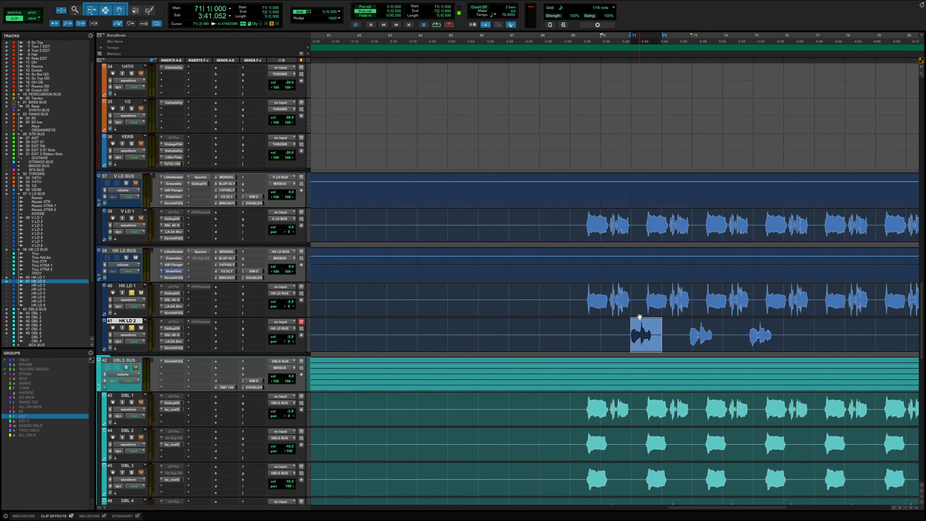
{"action": "key", "text": "r"}
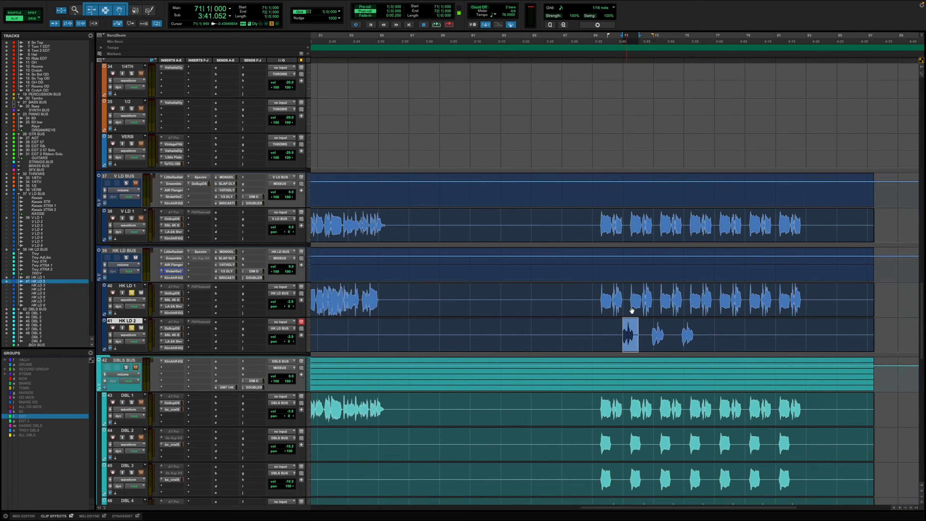
{"action": "scroll", "coordinate": [632, 311], "scroll_direction": "down", "scroll_amount": 1}
{"action": "key", "text": "r"}
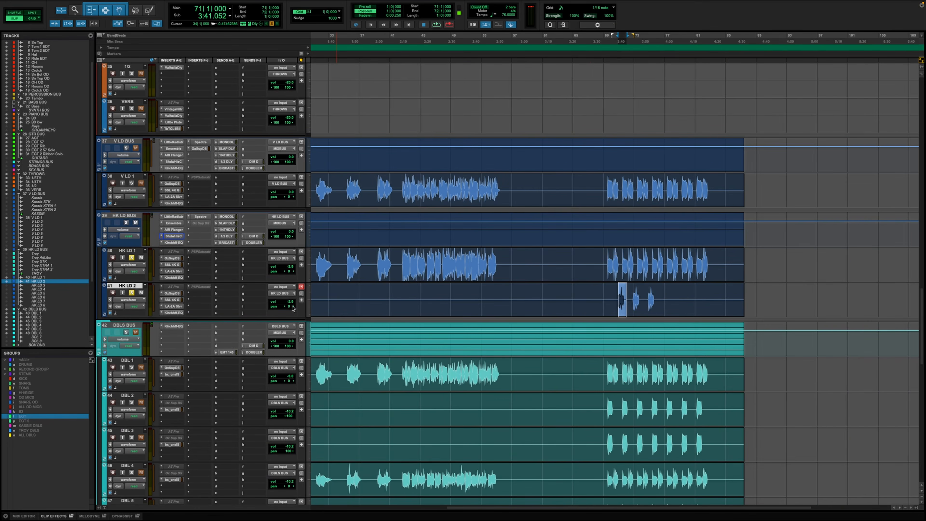
Audition HK LD 1's bar 42 and final sections, and lower the HF gain on its SSL 4K G to about 1.8 dB
{"action": "left_click_drag", "start_coordinate": [402, 261], "coordinate": [508, 295]}
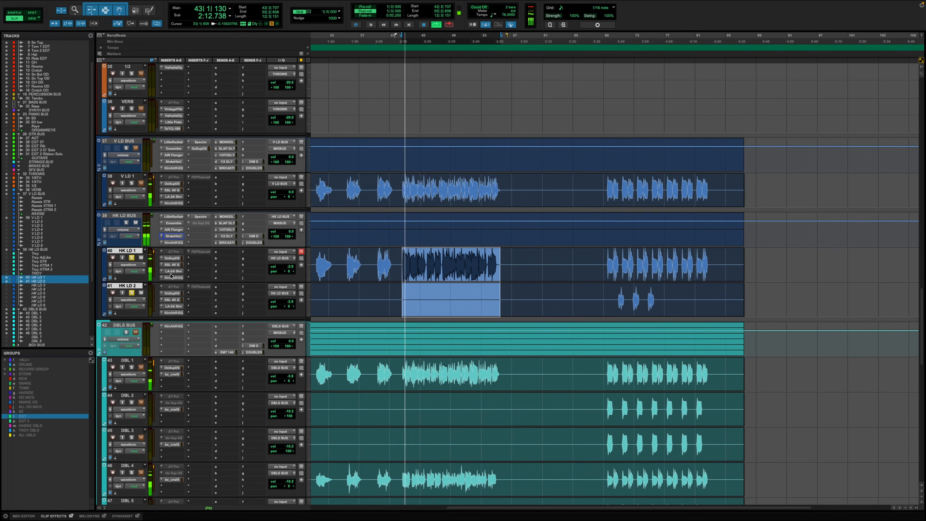
{"action": "key", "text": "space"}
{"action": "left_click", "coordinate": [172, 264]}
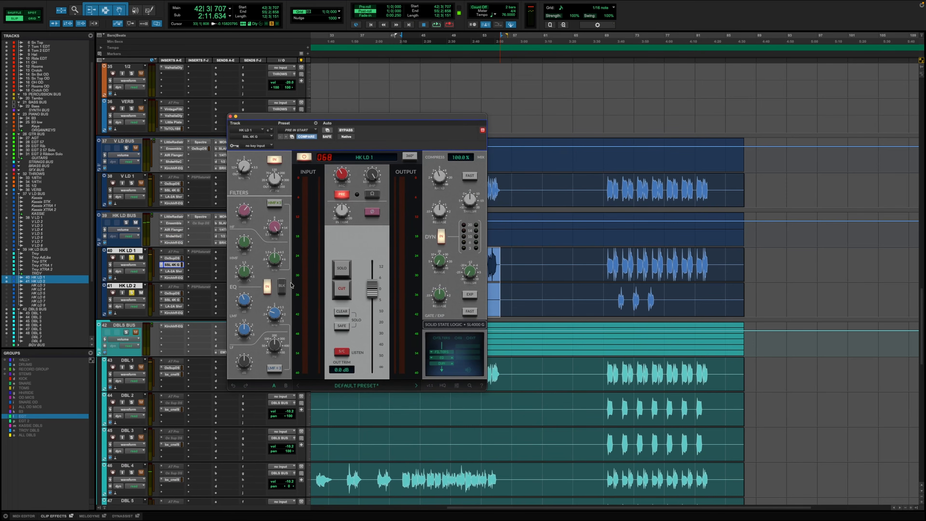
{"action": "double_click", "coordinate": [607, 263]}
{"action": "key", "text": "space"}
{"action": "mouse_move", "coordinate": [250, 213]}
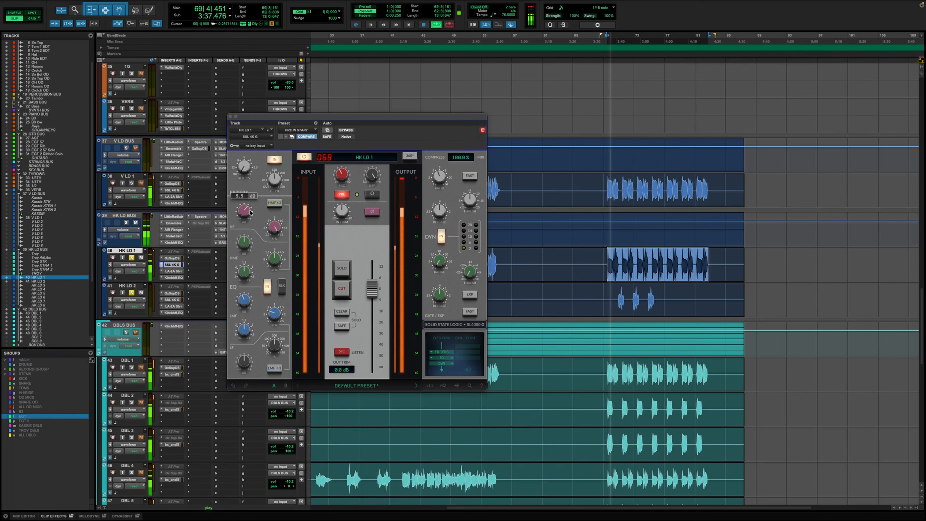
{"action": "left_click_drag", "start_coordinate": [250, 212], "coordinate": [250, 221]}
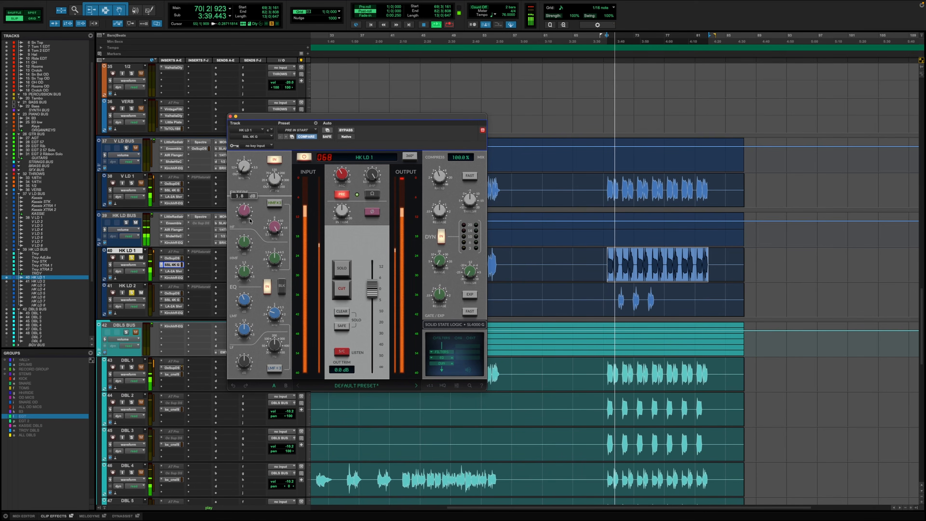
{"action": "left_click", "coordinate": [230, 117]}
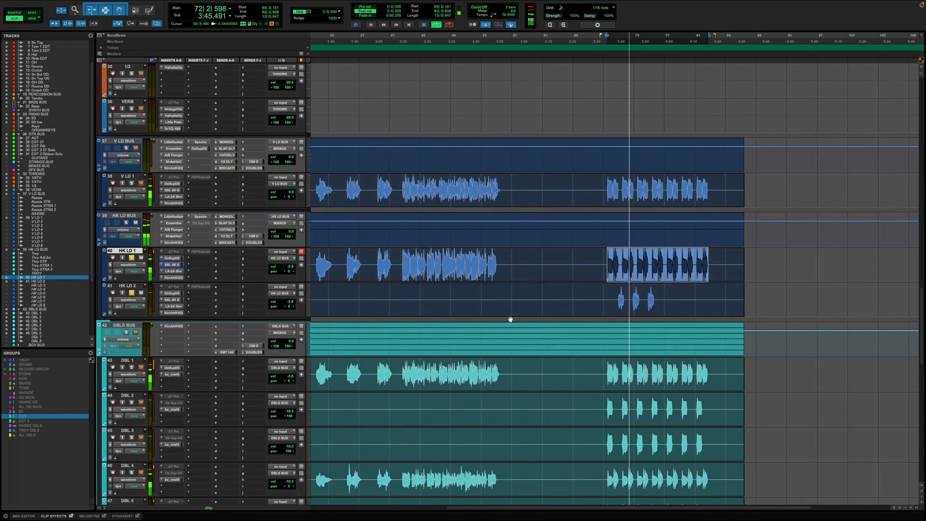
Select the DBL 4 phrase starting at bar 42, play it back and solo DBL 4
{"action": "left_click", "coordinate": [405, 369]}
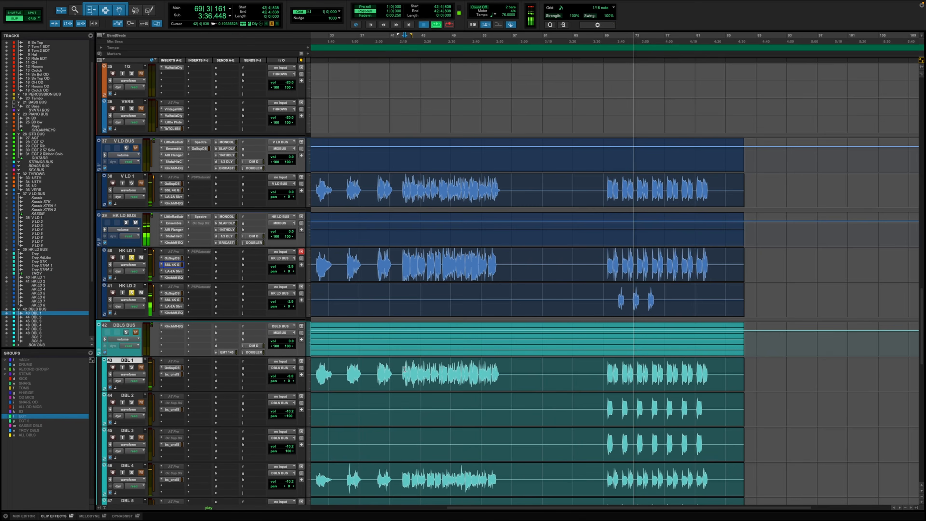
{"action": "key", "text": "space"}
{"action": "scroll", "coordinate": [562, 391], "scroll_direction": "down", "scroll_amount": 3}
{"action": "left_click_drag", "start_coordinate": [402, 365], "coordinate": [491, 381]}
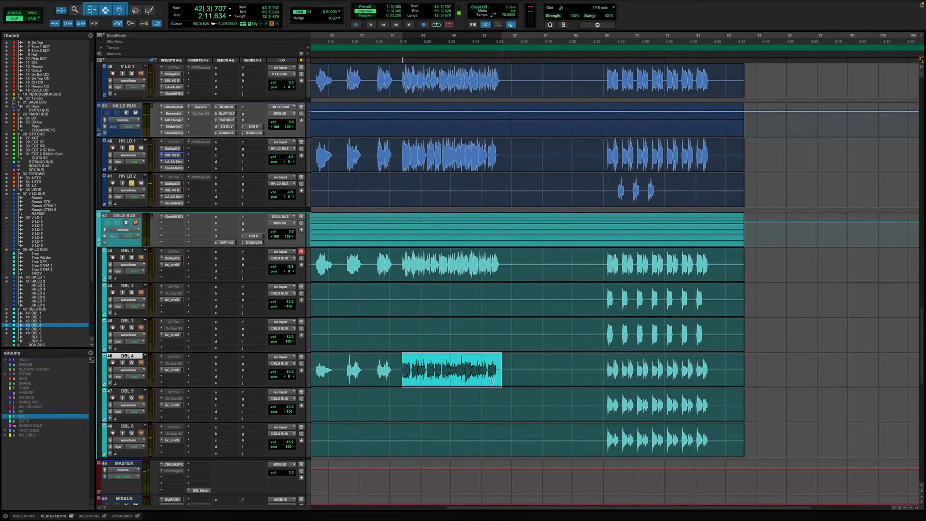
{"action": "key", "text": "space"}
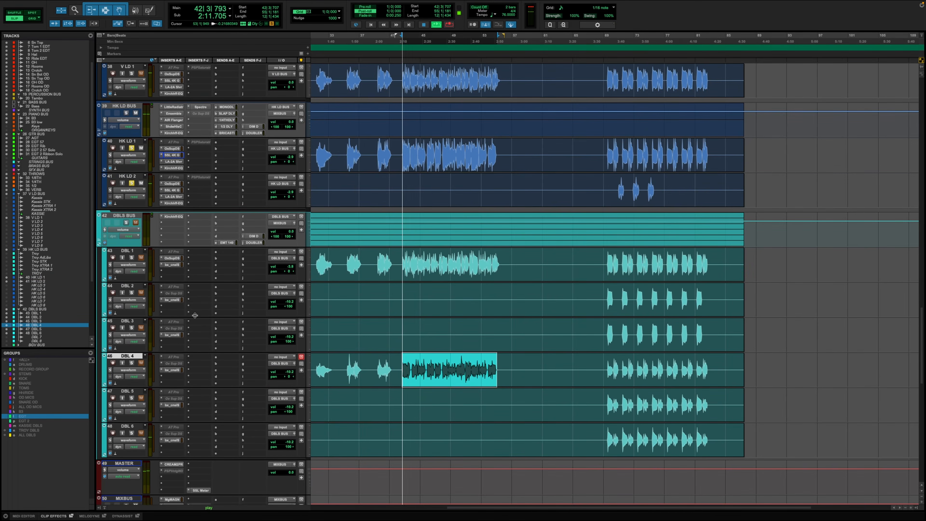
{"action": "left_click", "coordinate": [132, 362]}
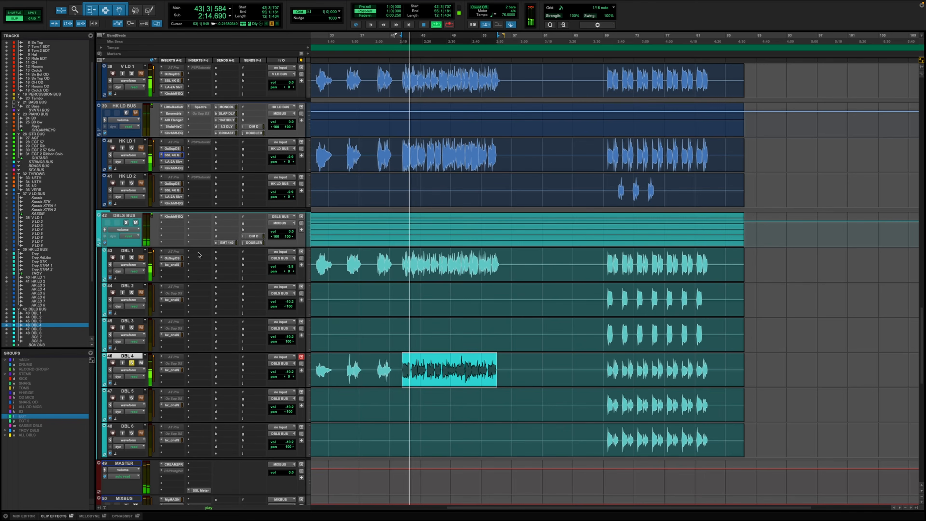
Copy HK LD 1's de-esser insert to DBL 4 and check DBL 4's bx_console SSL 9000 J during playback
{"action": "left_click_drag", "start_coordinate": [171, 149], "coordinate": [171, 366]}
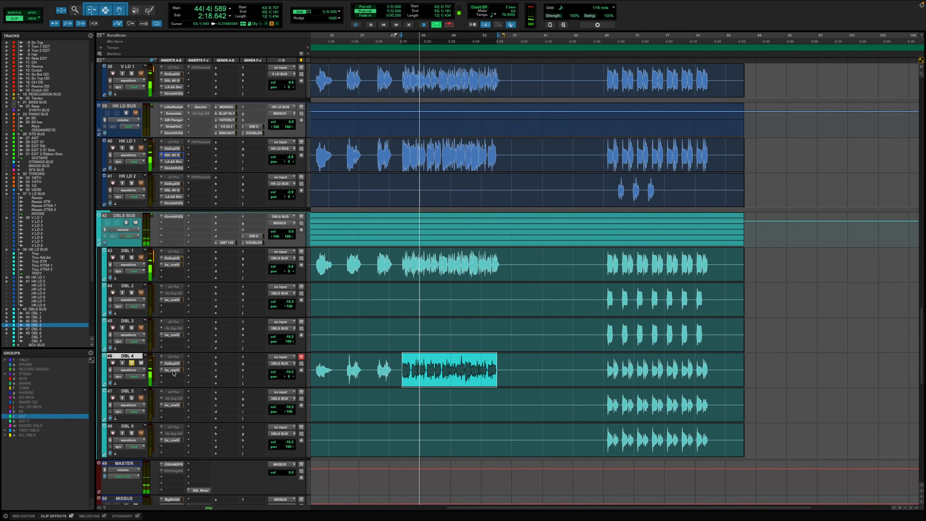
{"action": "left_click", "coordinate": [172, 370]}
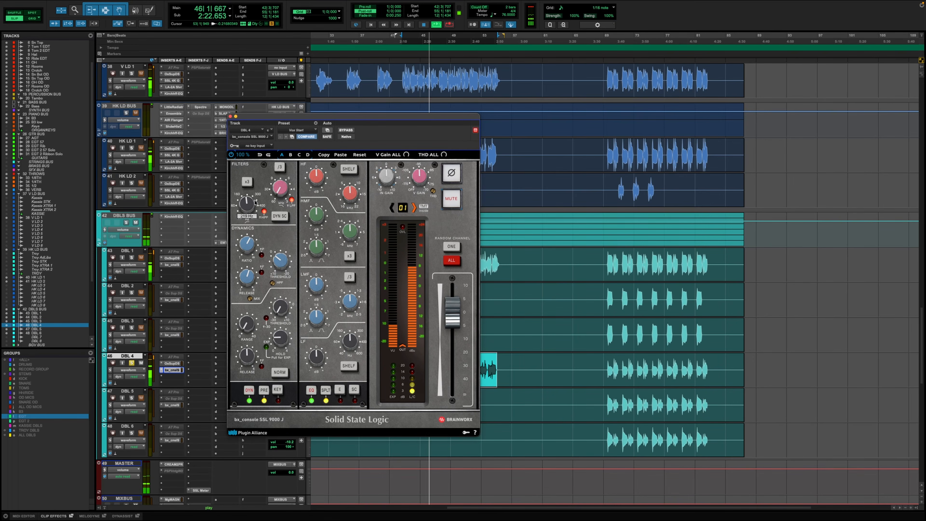
{"action": "left_click", "coordinate": [230, 116]}
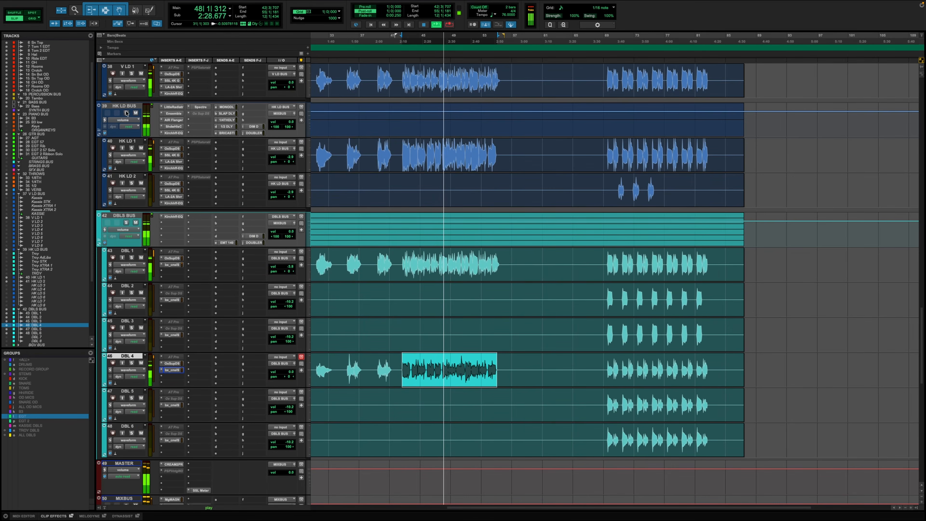
Set DBL 4's volume to about -3.8 dB during playback
{"action": "left_click", "coordinate": [301, 363]}
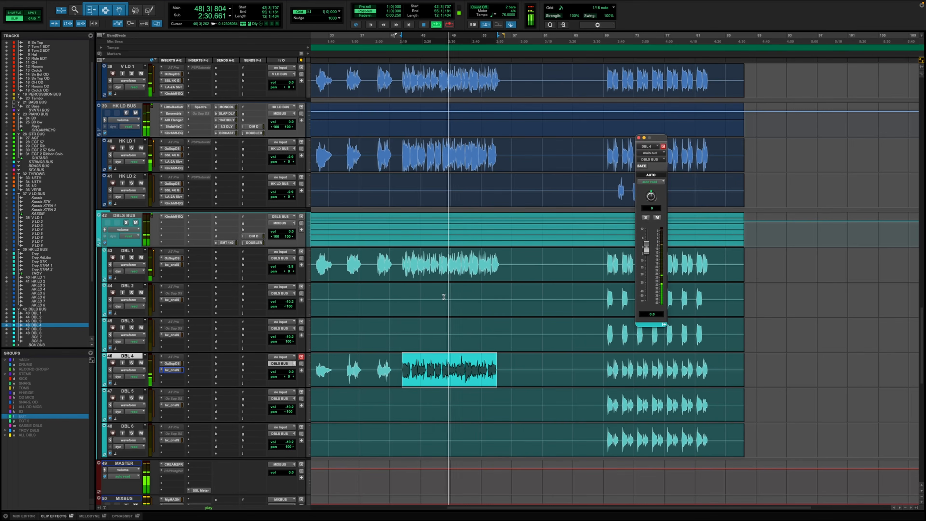
{"action": "scroll", "coordinate": [685, 215], "scroll_direction": "down", "scroll_amount": 1}
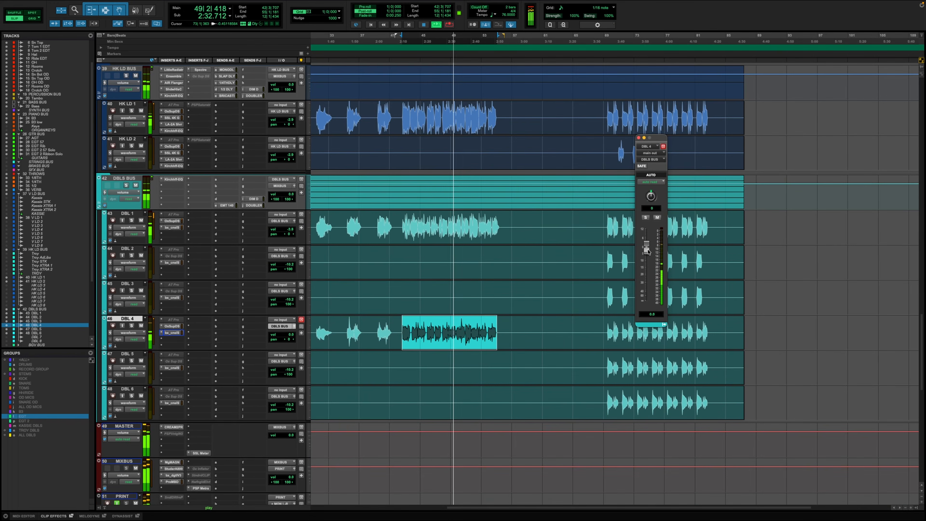
{"action": "left_click_drag", "start_coordinate": [646, 248], "coordinate": [648, 256]}
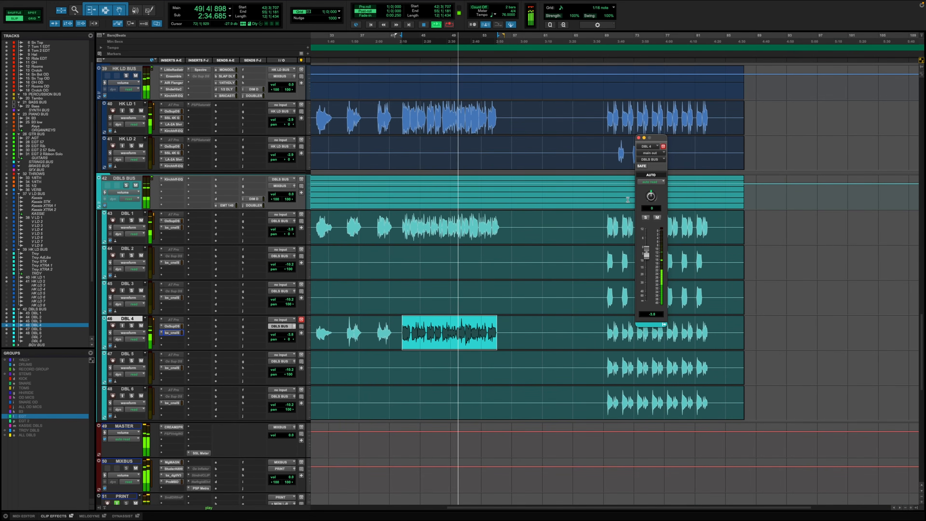
{"action": "left_click", "coordinate": [638, 138]}
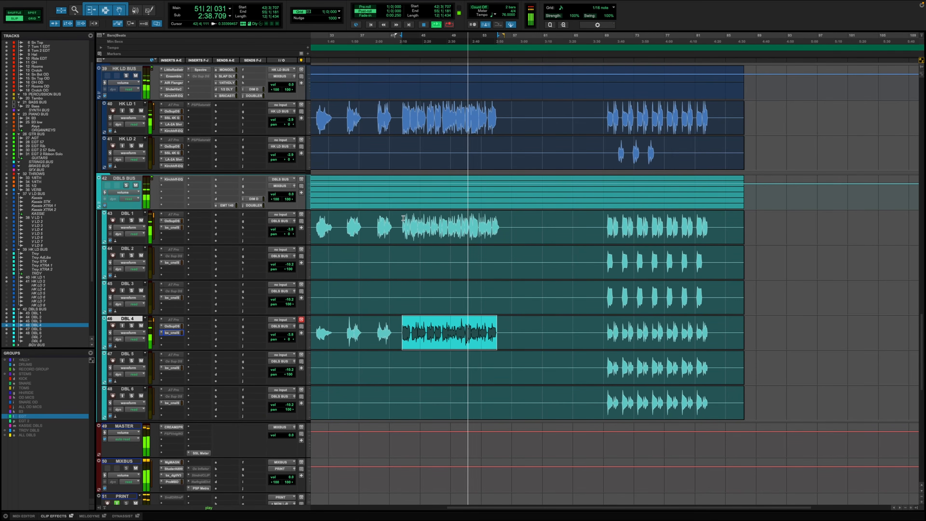
Select the DBL 1 phrase starting at bar 42 and replay the section with the lead vocals and doubles
{"action": "scroll", "coordinate": [468, 243], "scroll_direction": "up", "scroll_amount": 3}
{"action": "scroll", "coordinate": [469, 244], "scroll_direction": "left", "scroll_amount": 5}
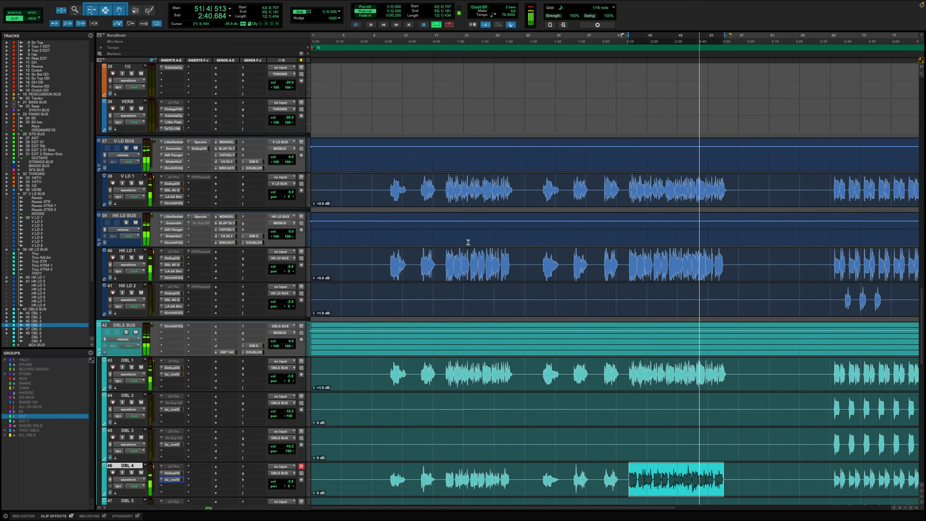
{"action": "scroll", "coordinate": [468, 243], "scroll_direction": "down", "scroll_amount": 2}
{"action": "key", "text": "space"}
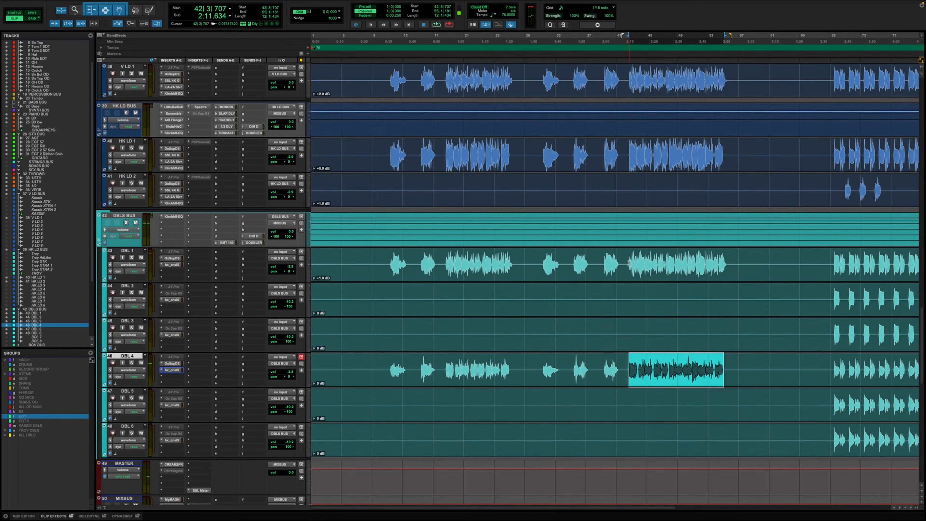
{"action": "left_click_drag", "start_coordinate": [629, 264], "coordinate": [728, 275]}
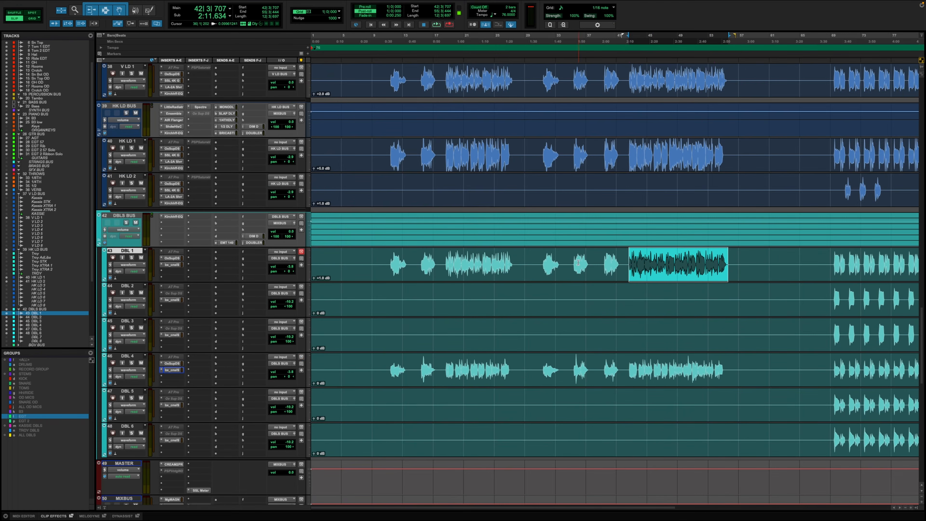
{"action": "scroll", "coordinate": [577, 262], "scroll_direction": "right", "scroll_amount": 10}
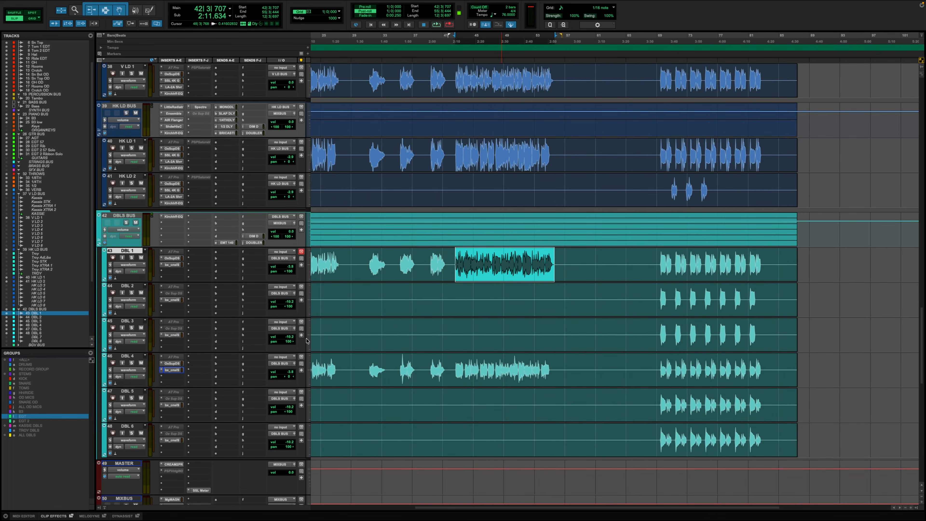
{"action": "key", "text": "space"}
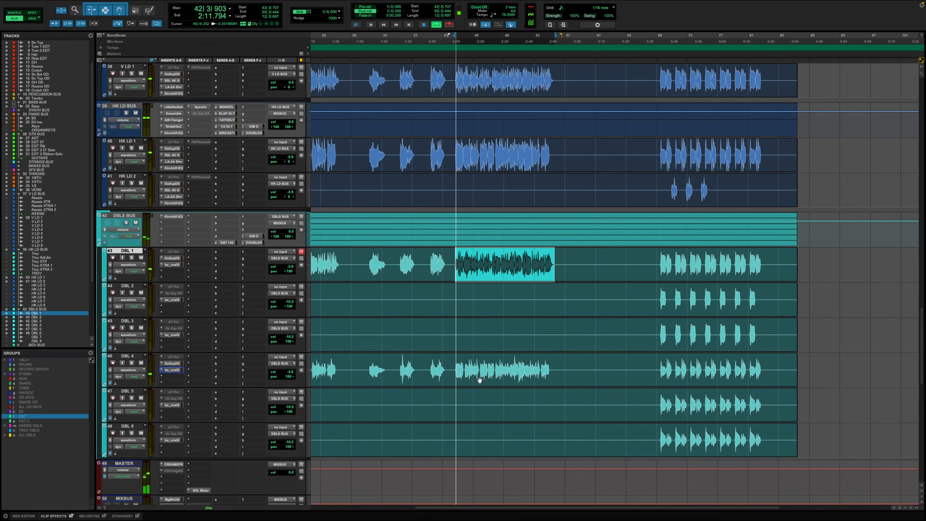
Lower the DBL 1 fader to about -6.5 dB and bring the DBL 4 level down slightly during playback
{"action": "left_click", "coordinate": [300, 258]}
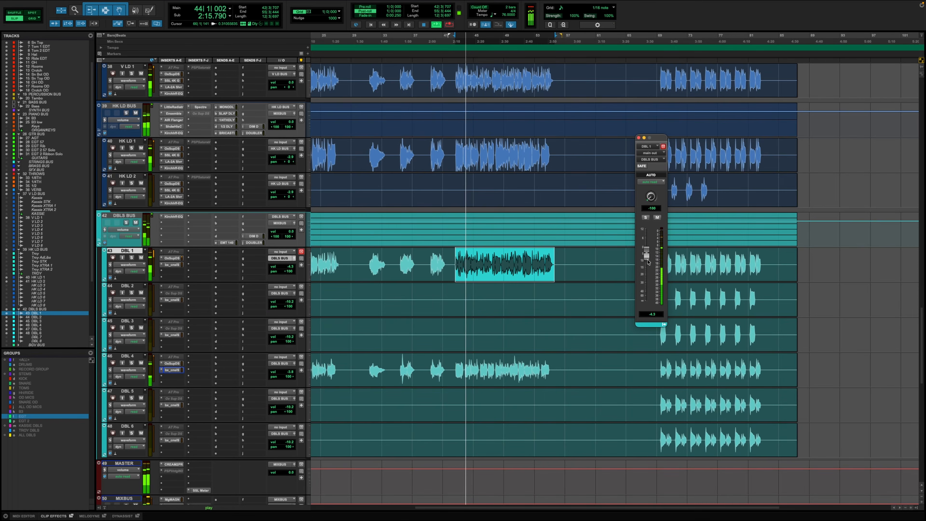
{"action": "left_click_drag", "start_coordinate": [648, 260], "coordinate": [648, 264]}
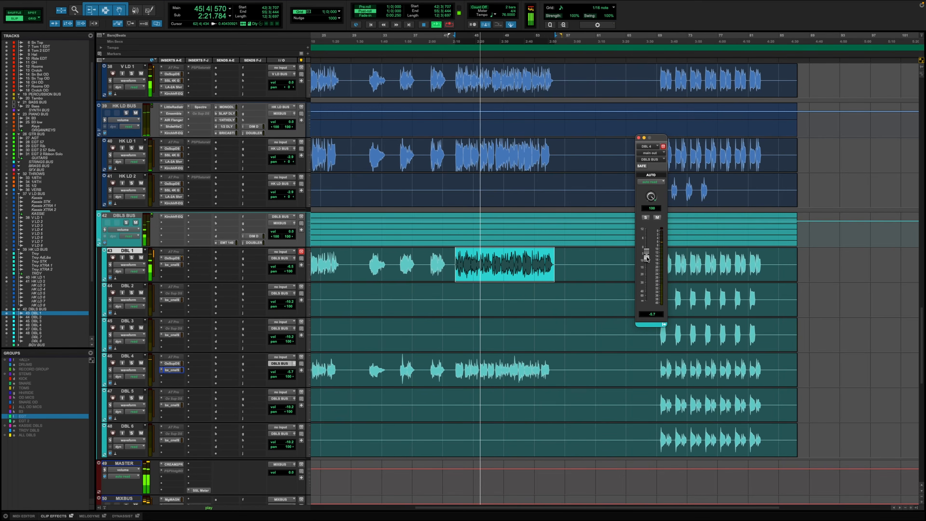
{"action": "left_click", "coordinate": [639, 138]}
Copy the active OxSupDS de-esser insert from the doubles that have it to DBL 2, DBL 3, DBL 5 and DBL 6
{"action": "scroll", "coordinate": [570, 326], "scroll_direction": "down", "scroll_amount": 2}
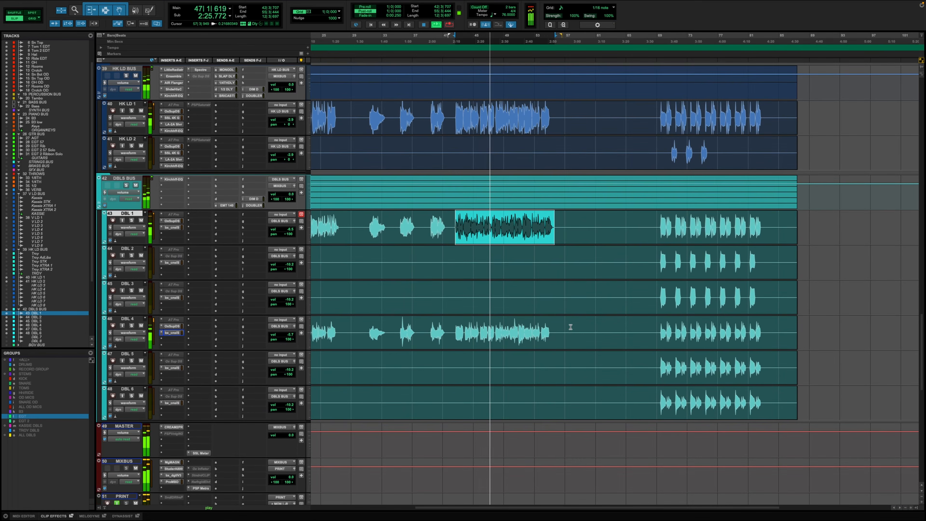
{"action": "scroll", "coordinate": [570, 327], "scroll_direction": "up", "scroll_amount": 5}
{"action": "scroll", "coordinate": [571, 327], "scroll_direction": "up", "scroll_amount": 15}
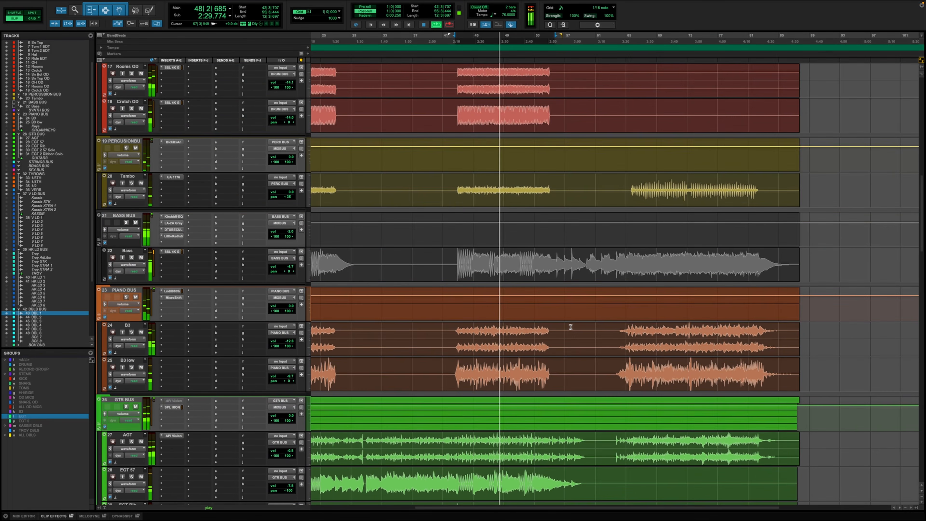
{"action": "scroll", "coordinate": [570, 326], "scroll_direction": "up", "scroll_amount": 8}
{"action": "scroll", "coordinate": [571, 326], "scroll_direction": "up", "scroll_amount": 8}
{"action": "scroll", "coordinate": [571, 327], "scroll_direction": "down", "scroll_amount": 20}
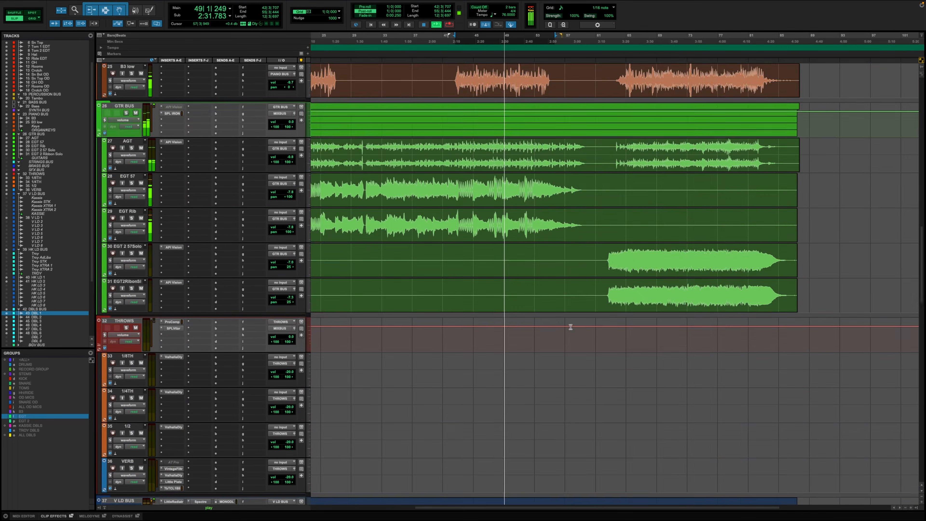
{"action": "scroll", "coordinate": [571, 327], "scroll_direction": "down", "scroll_amount": 1}
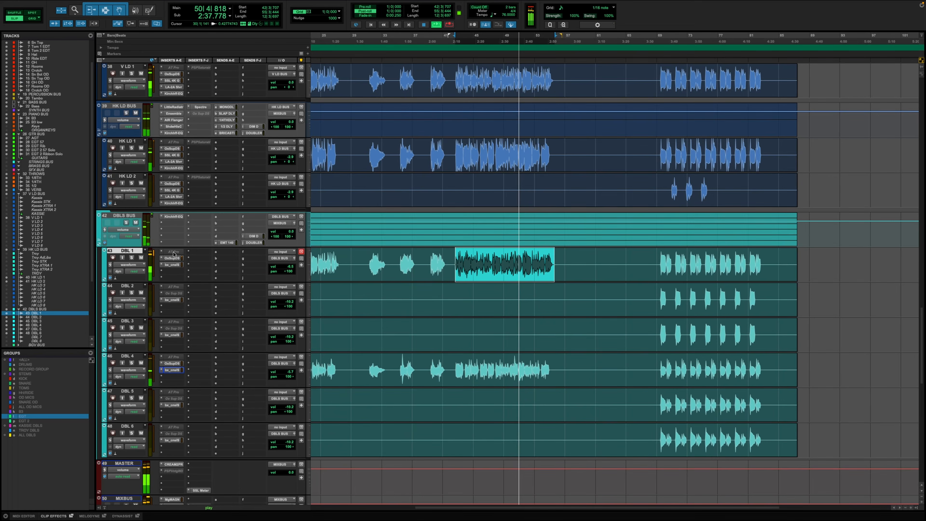
{"action": "left_click_drag", "start_coordinate": [171, 257], "coordinate": [175, 295]}
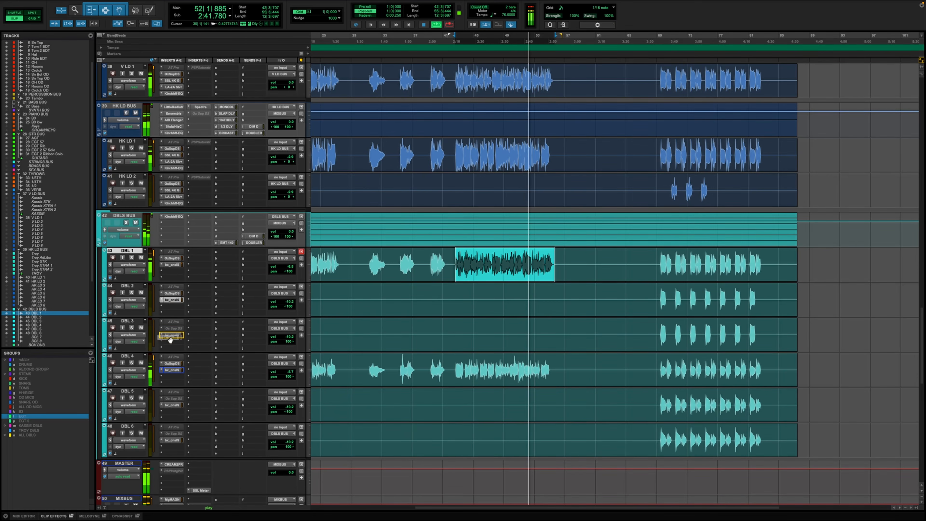
{"action": "left_click_drag", "start_coordinate": [168, 338], "coordinate": [169, 329]}
{"action": "left_click_drag", "start_coordinate": [169, 364], "coordinate": [174, 442]}
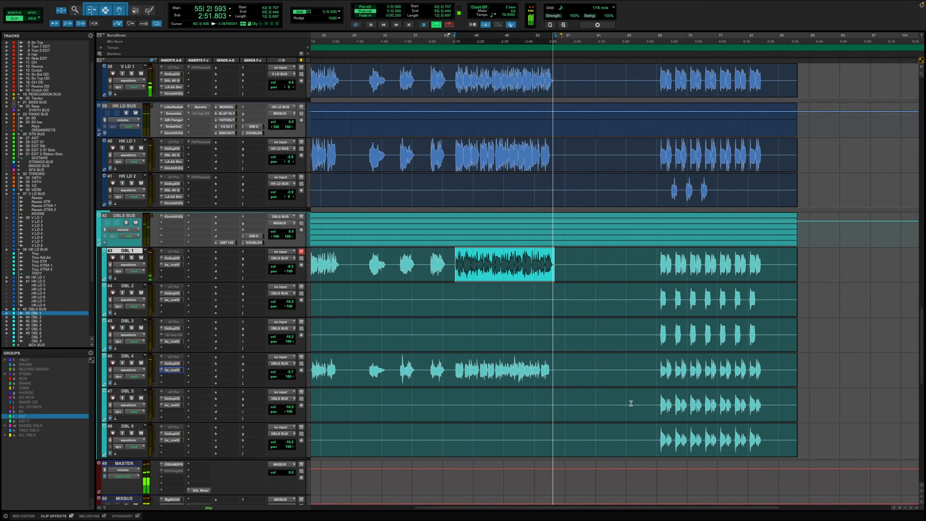
Audition the mix from the start of the EGT 2 57 Solo part and from the last group of V LD 1 phrases
{"action": "scroll", "coordinate": [601, 365], "scroll_direction": "up", "scroll_amount": 10}
{"action": "scroll", "coordinate": [601, 365], "scroll_direction": "up", "scroll_amount": 8}
{"action": "scroll", "coordinate": [564, 324], "scroll_direction": "down", "scroll_amount": 10}
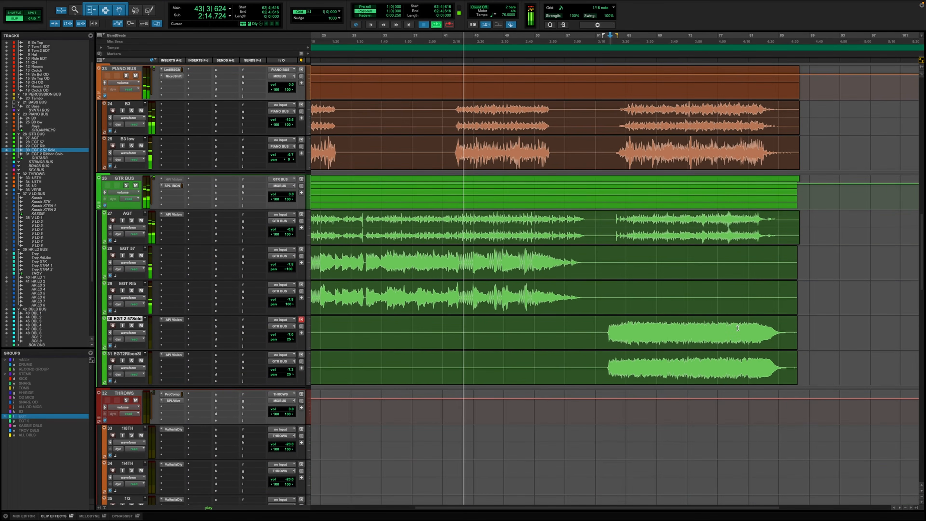
{"action": "left_click", "coordinate": [610, 327]}
{"action": "scroll", "coordinate": [732, 317], "scroll_direction": "down", "scroll_amount": 7}
{"action": "key", "text": "space"}
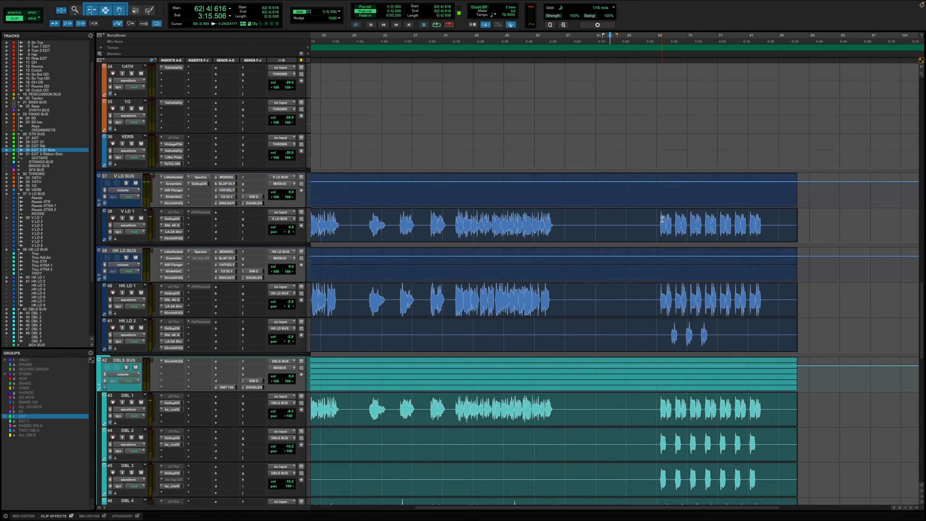
{"action": "left_click", "coordinate": [662, 219]}
{"action": "key", "text": "space"}
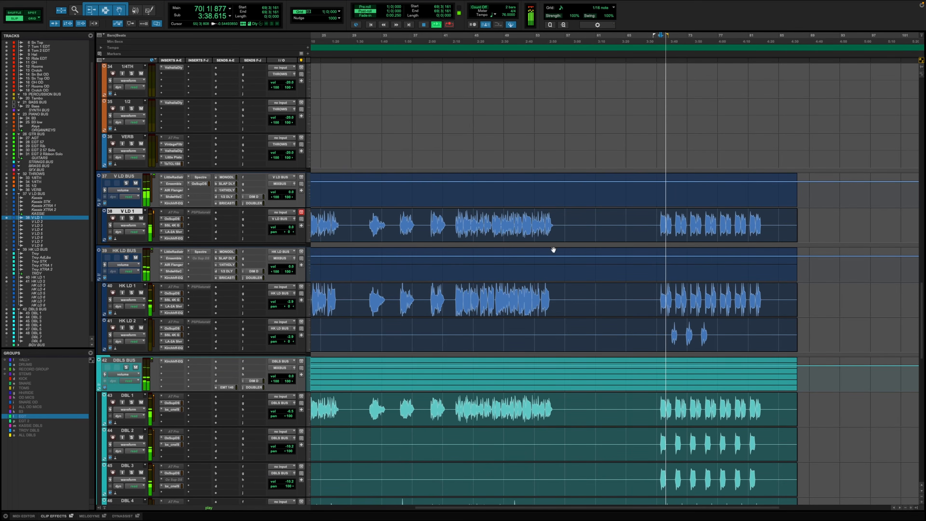
{"action": "scroll", "coordinate": [620, 206], "scroll_direction": "up", "scroll_amount": 9}
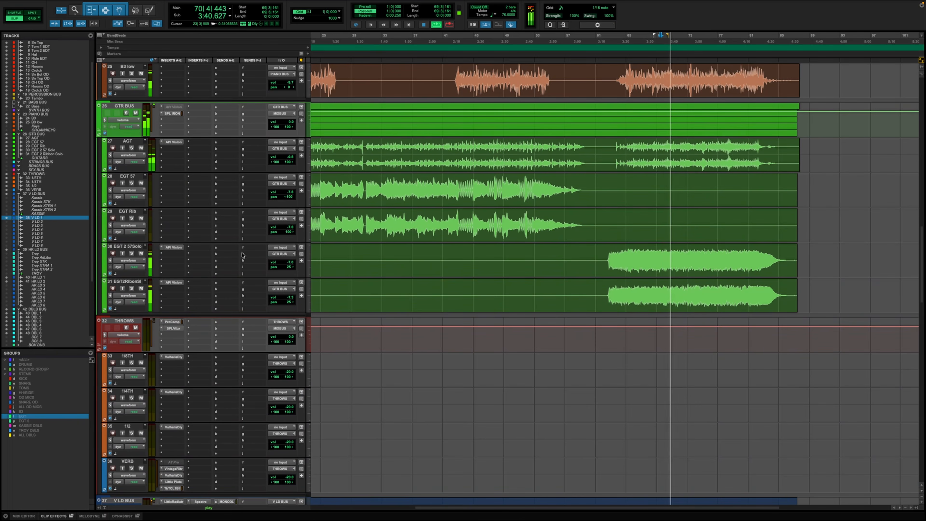
{"action": "key", "text": "space"}
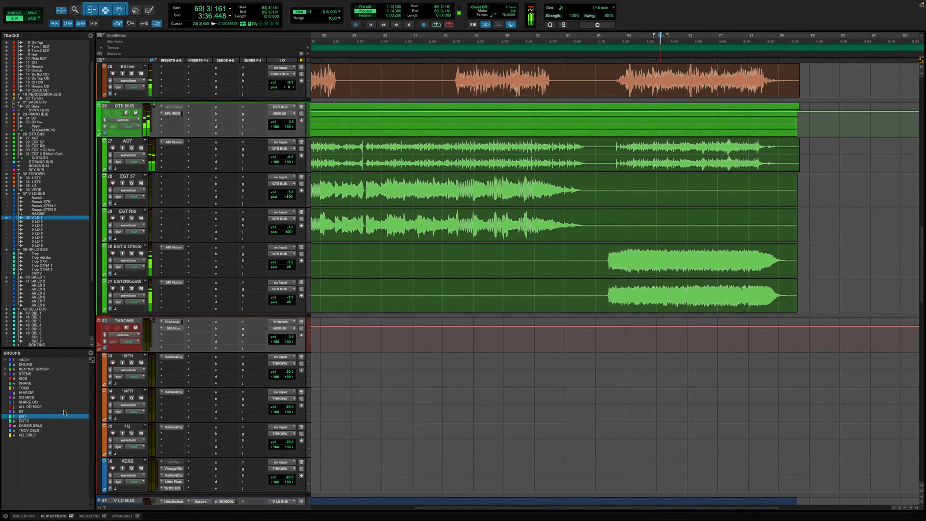
Raise the linked EGT 2 57 Solo and EGT 2 Ribbon Solo tracks during playback, bringing the 57 track to about -6.5 dB
{"action": "left_click", "coordinate": [300, 254]}
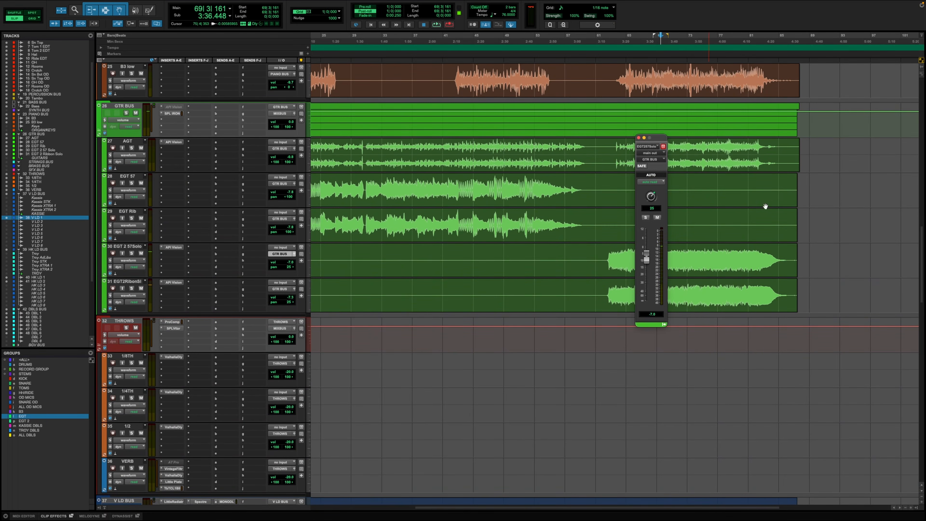
{"action": "left_click_drag", "start_coordinate": [662, 132], "coordinate": [595, 136]}
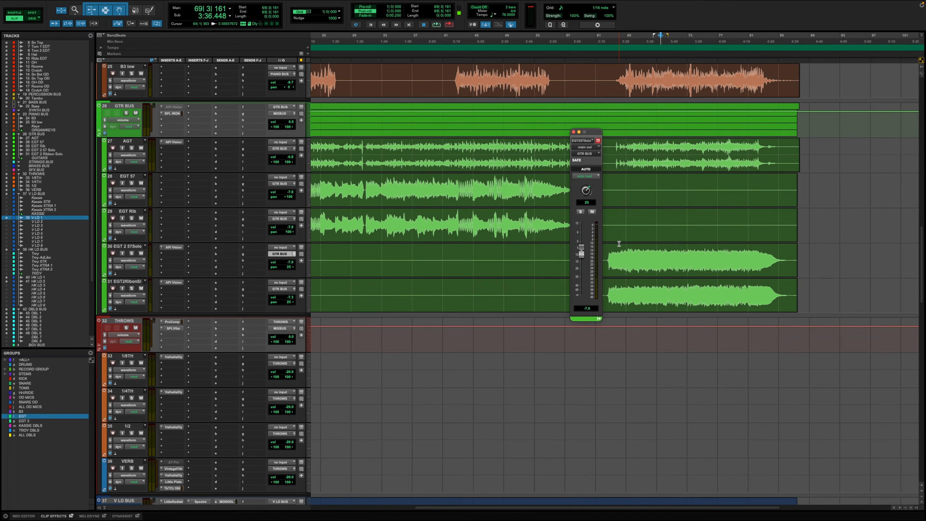
{"action": "left_click", "coordinate": [613, 252]}
{"action": "key", "text": "space"}
{"action": "left_click_drag", "start_coordinate": [581, 251], "coordinate": [582, 248]}
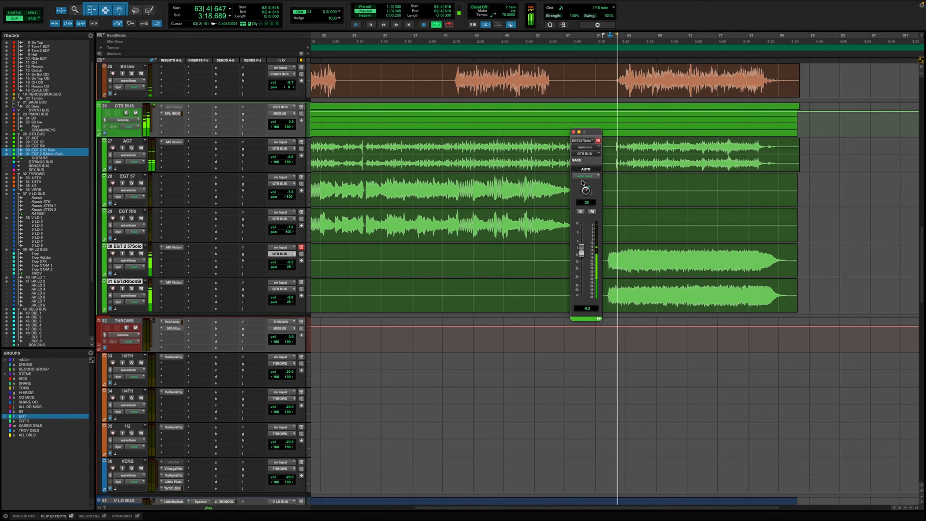
{"action": "left_click", "coordinate": [573, 132]}
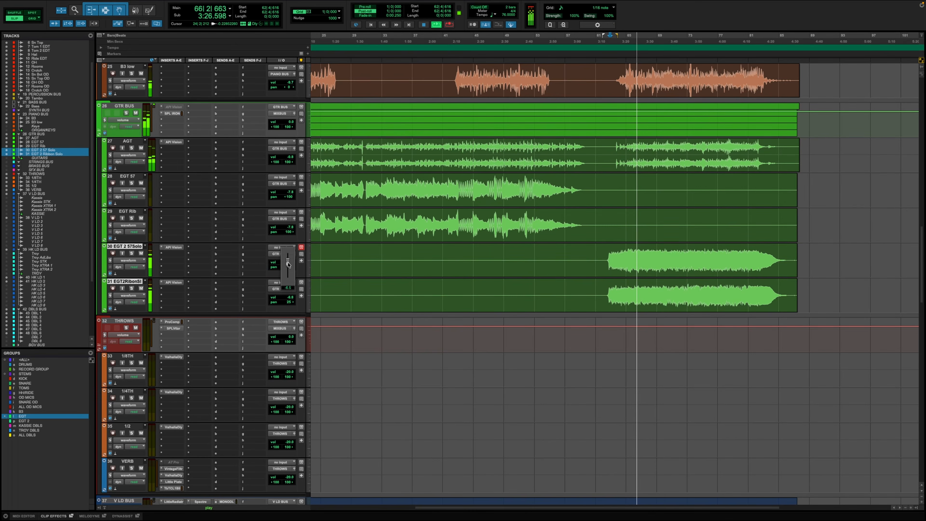
{"action": "left_click", "coordinate": [528, 239]}
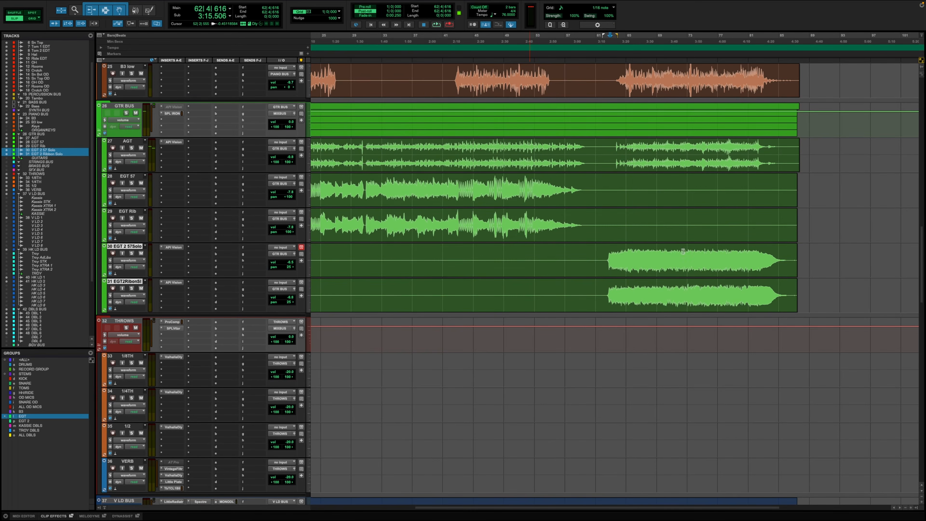
{"action": "left_click", "coordinate": [291, 262]}
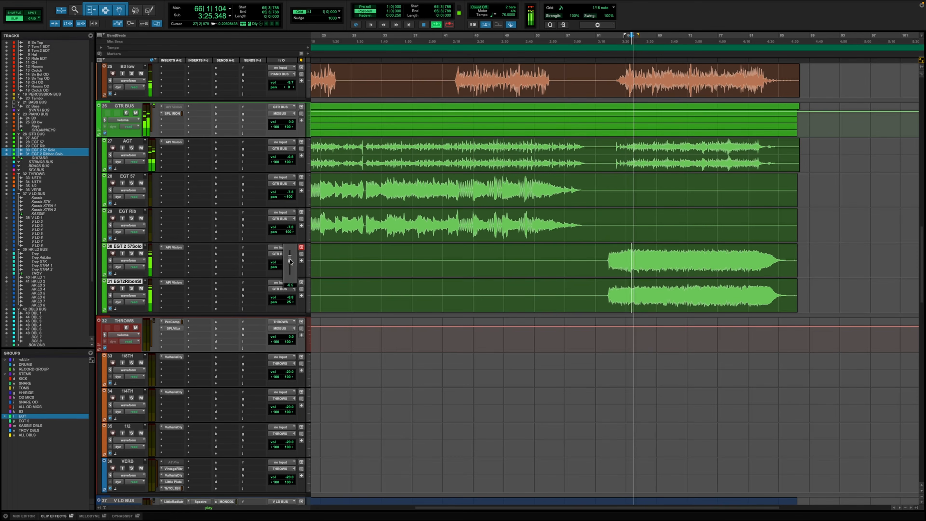
{"action": "left_click_drag", "start_coordinate": [290, 260], "coordinate": [291, 262]}
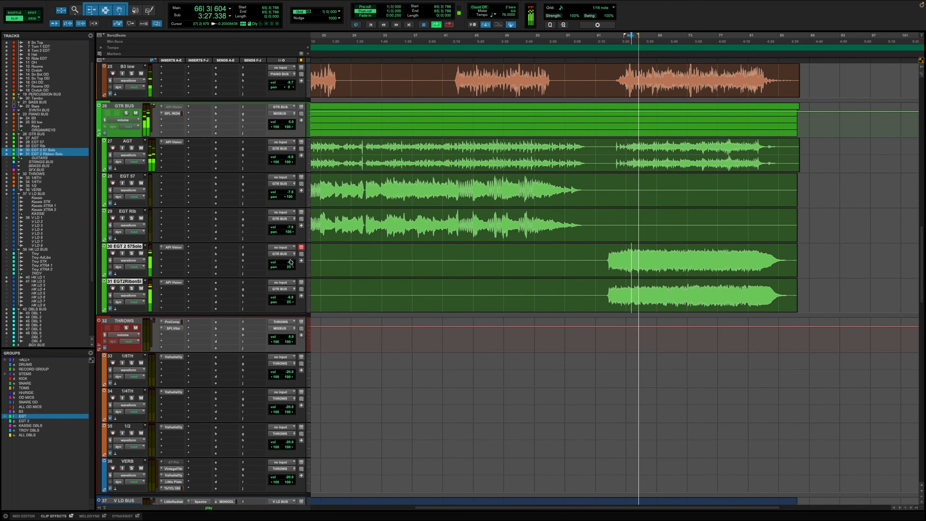
Suspend the groups to pan the two EGT 2 solo tracks hard left and right at 100, and raise the 57 track's level to -4.9 dB
{"action": "key", "text": "super+shift+g"}
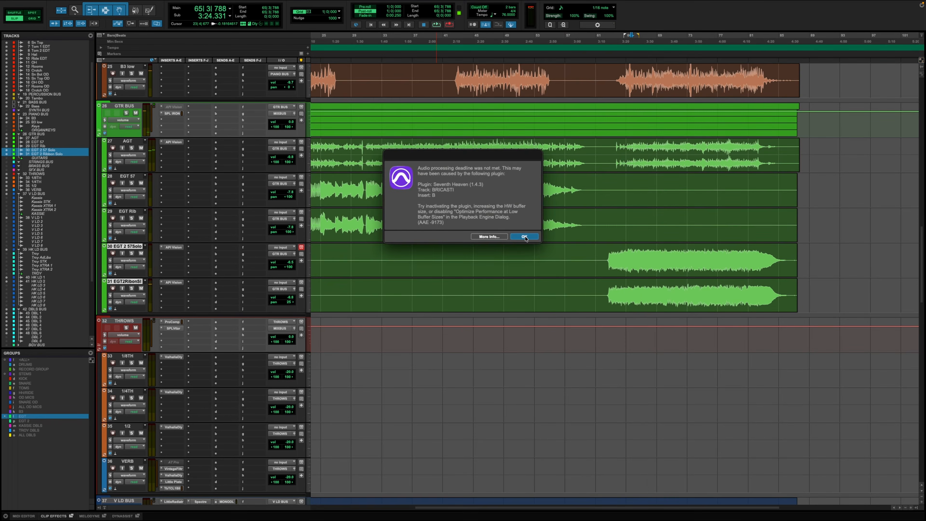
{"action": "left_click", "coordinate": [523, 237]}
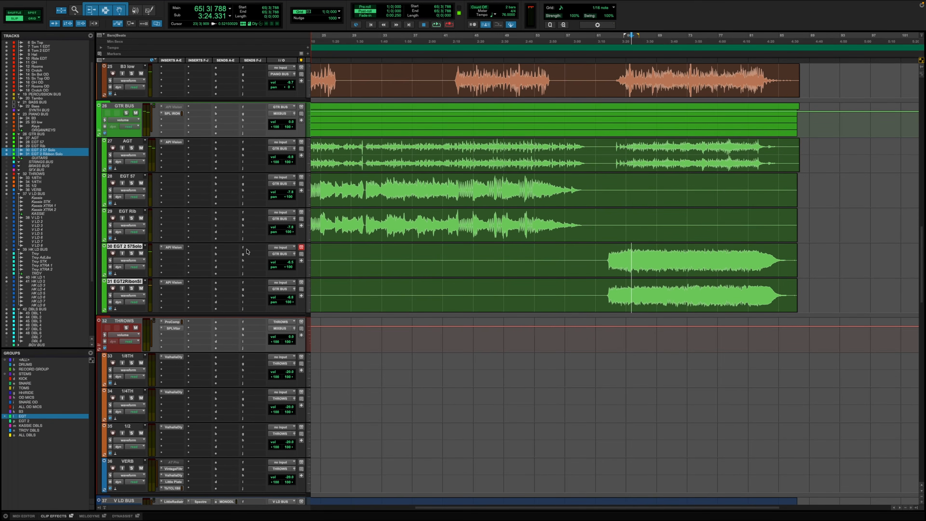
{"action": "left_click", "coordinate": [294, 254]}
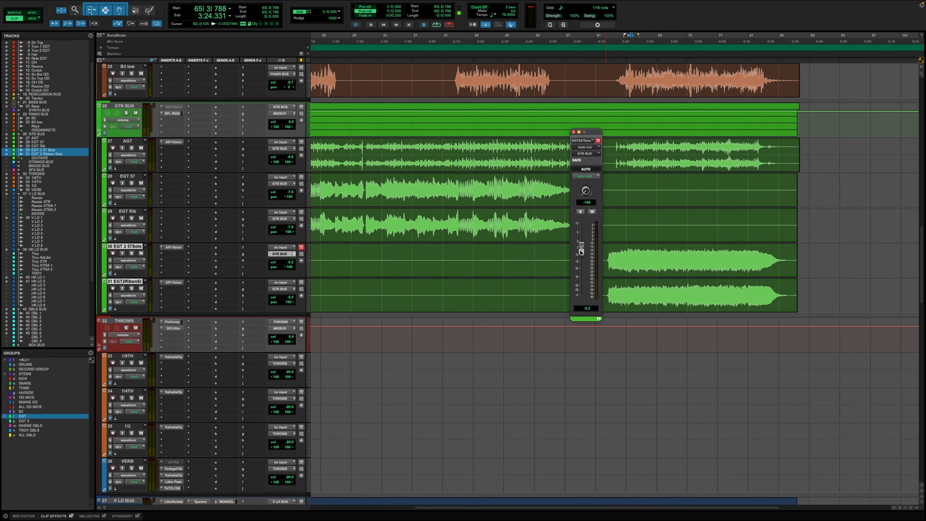
{"action": "left_click_drag", "start_coordinate": [580, 251], "coordinate": [580, 249]}
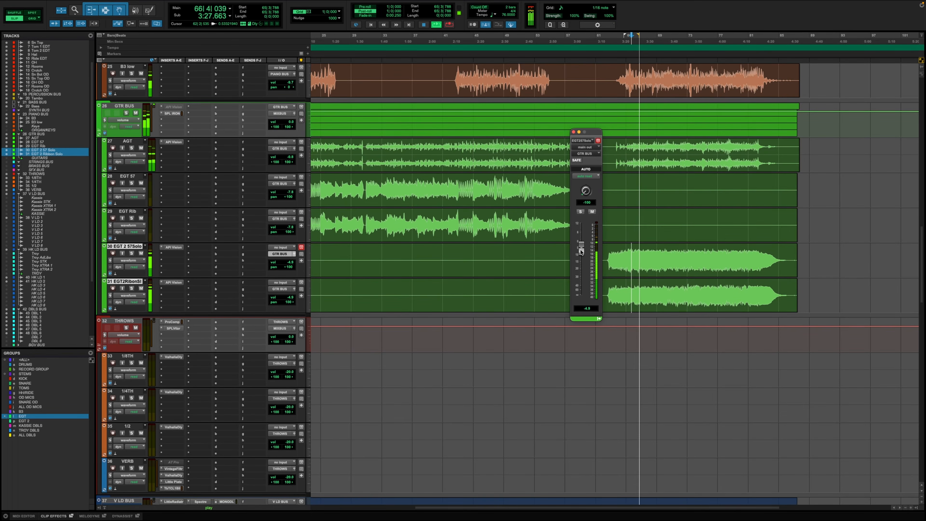
{"action": "left_click", "coordinate": [573, 132]}
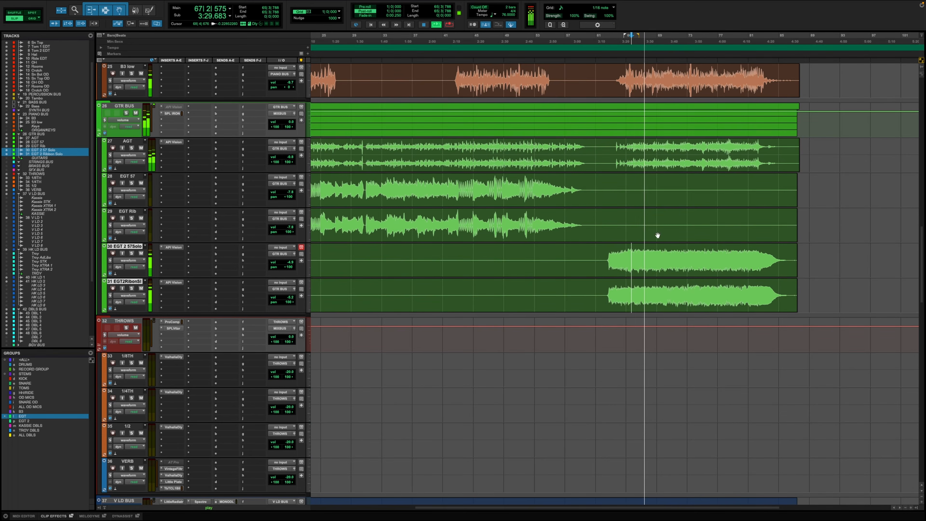
Review the vocal and double tracks as the outro plays, and deactivate the EGT group
{"action": "scroll", "coordinate": [725, 247], "scroll_direction": "down", "scroll_amount": 20}
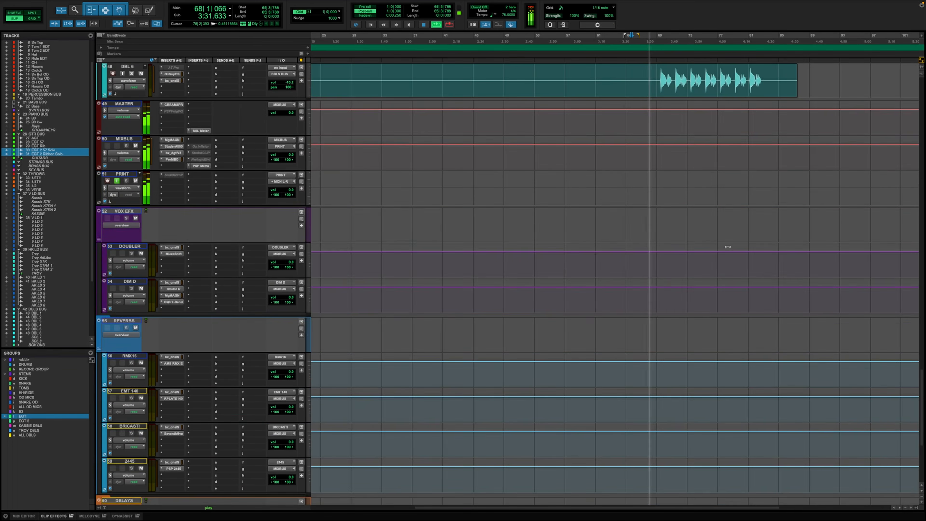
{"action": "scroll", "coordinate": [727, 247], "scroll_direction": "up", "scroll_amount": 8}
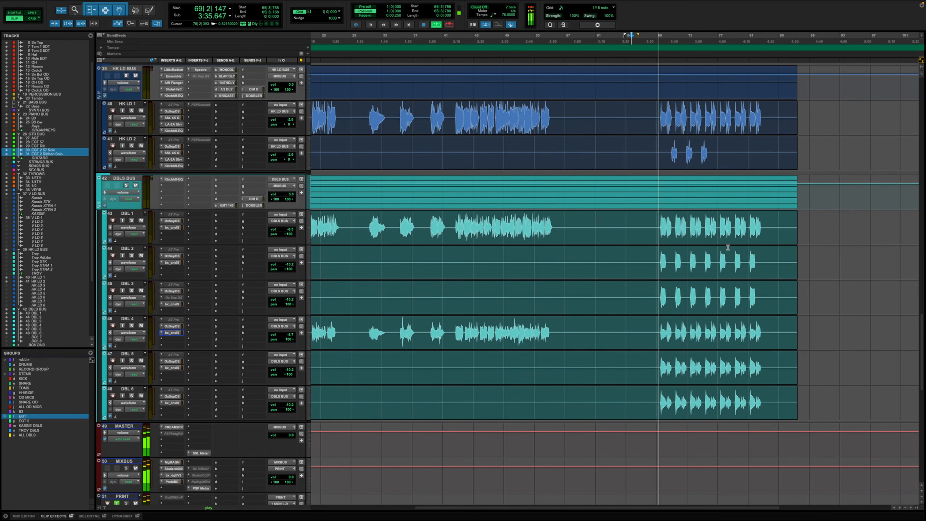
{"action": "scroll", "coordinate": [728, 246], "scroll_direction": "right", "scroll_amount": 5}
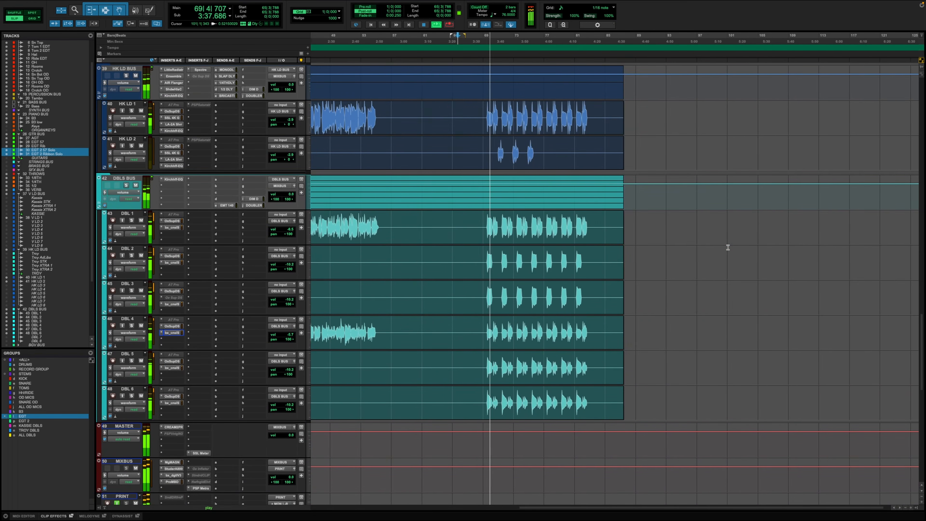
{"action": "scroll", "coordinate": [727, 247], "scroll_direction": "left", "scroll_amount": 10}
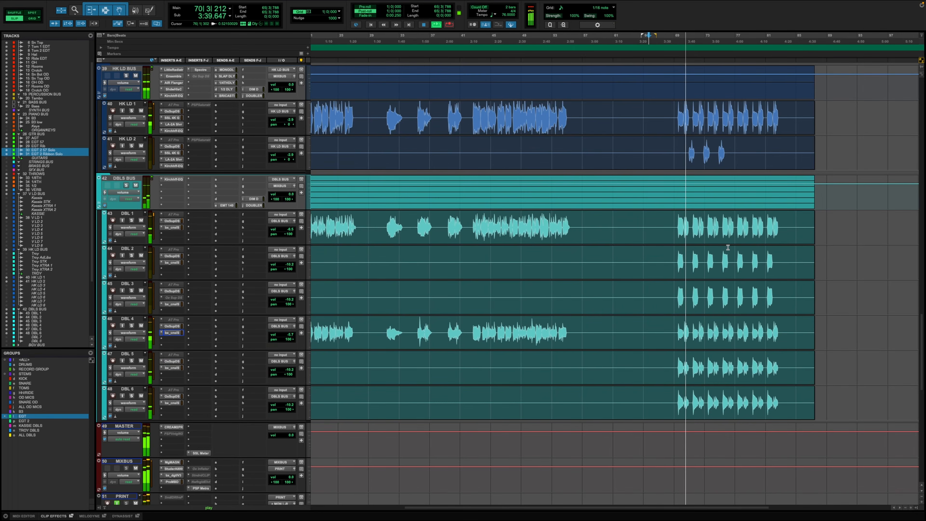
{"action": "scroll", "coordinate": [728, 247], "scroll_direction": "right", "scroll_amount": 9}
{"action": "scroll", "coordinate": [421, 288], "scroll_direction": "up", "scroll_amount": 2}
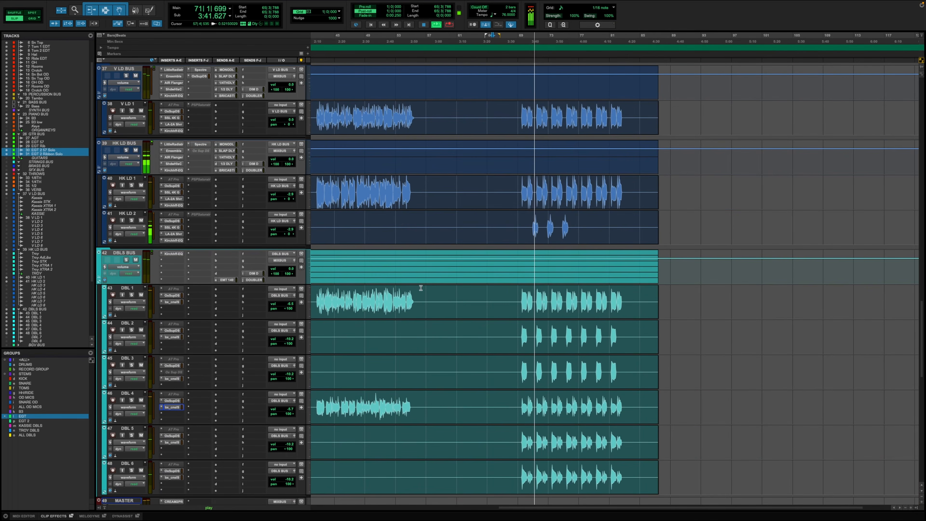
{"action": "left_click", "coordinate": [24, 416]}
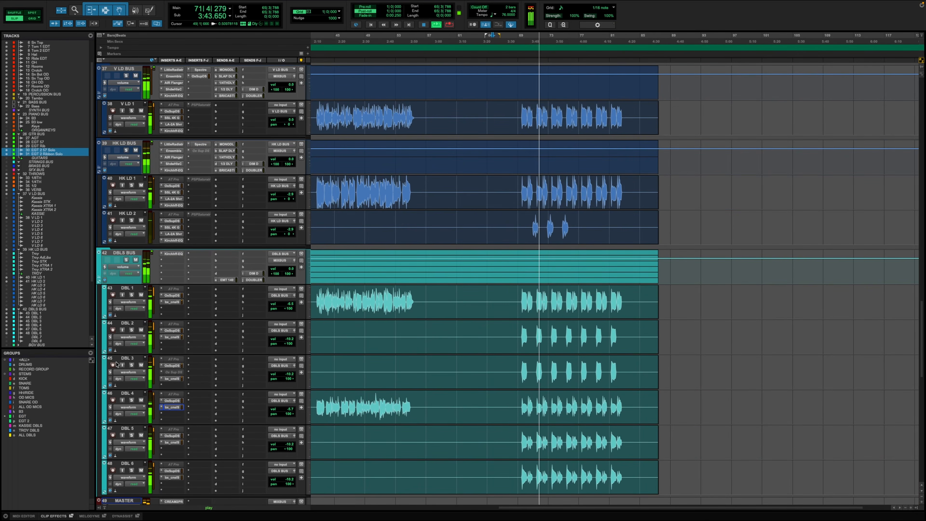
Activate the ALL DBLS group and lower the double tracks together, bringing DBL 1 to -9.4 dB
{"action": "left_click", "coordinate": [127, 288]}
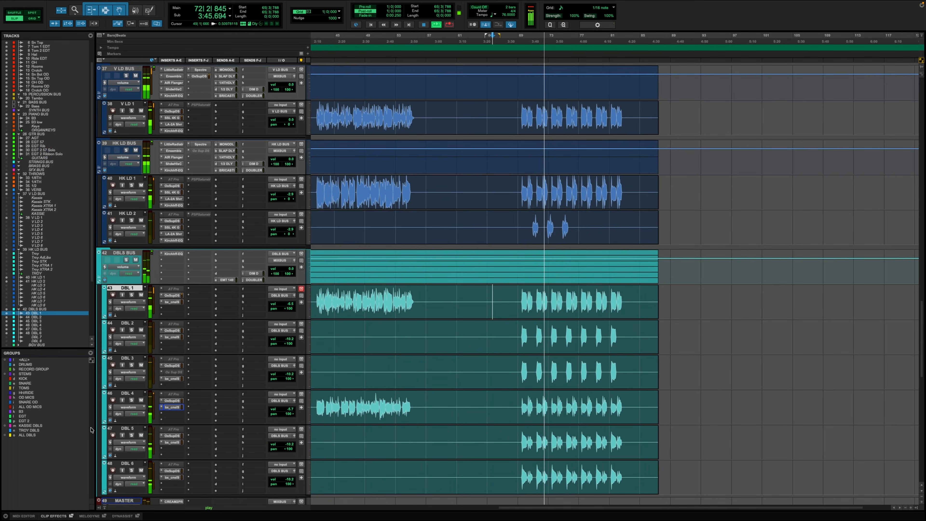
{"action": "scroll", "coordinate": [97, 419], "scroll_direction": "down", "scroll_amount": 3}
{"action": "left_click", "coordinate": [17, 434]}
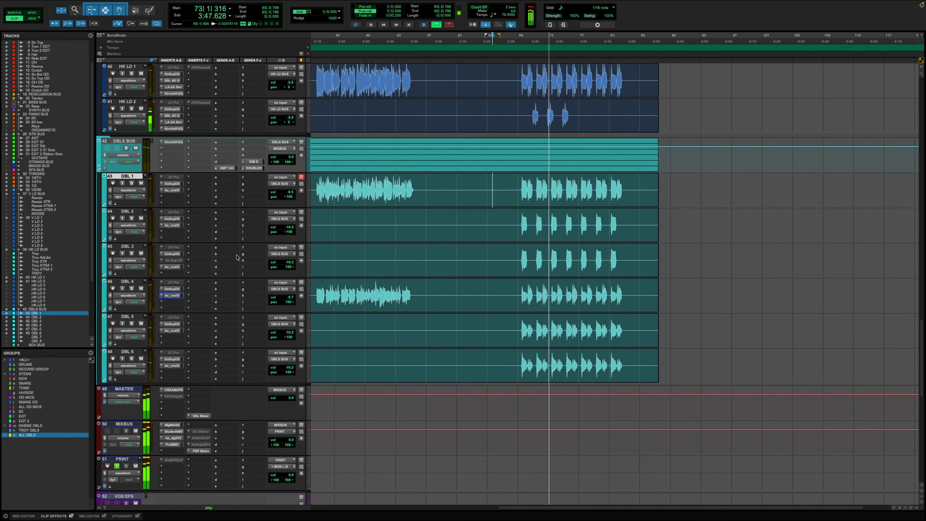
{"action": "left_click", "coordinate": [294, 184]}
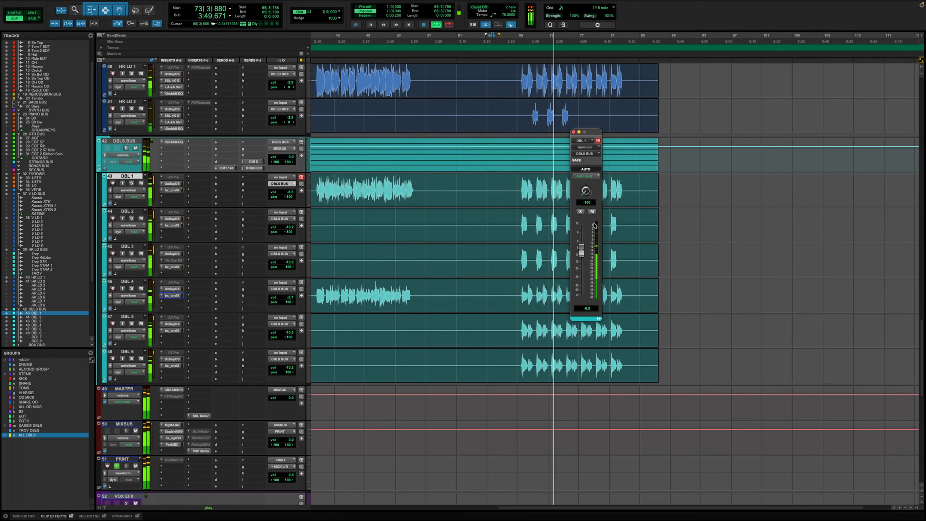
{"action": "left_click_drag", "start_coordinate": [581, 251], "coordinate": [581, 257]}
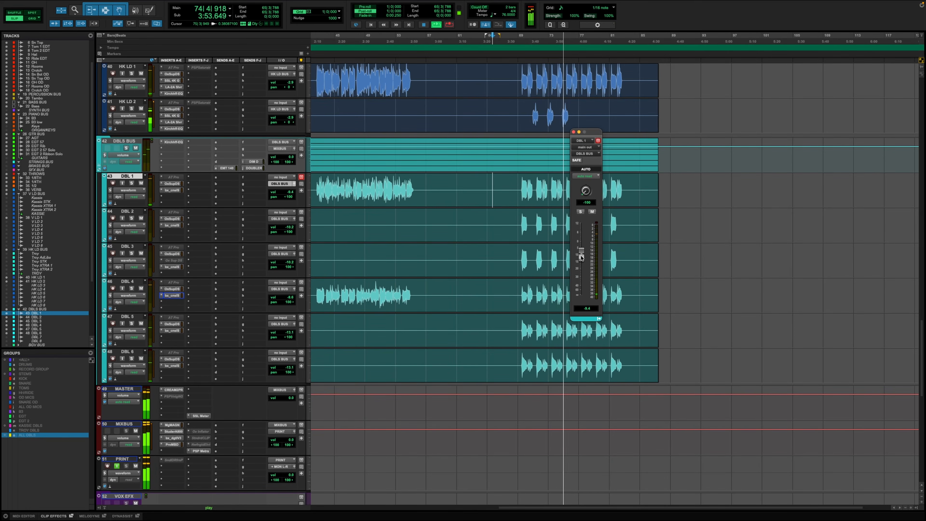
Replay the outro from the start of its double vocals and solo the DBLS BUS
{"action": "left_click", "coordinate": [521, 185]}
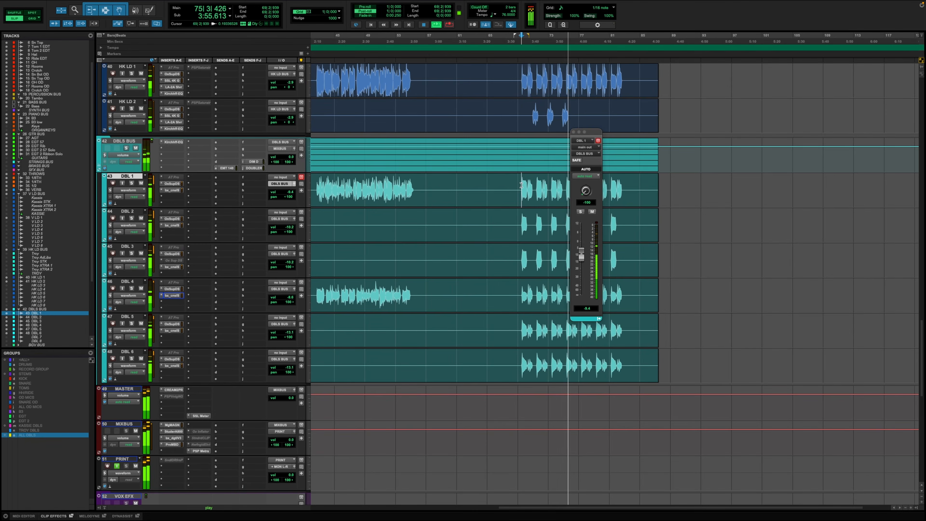
{"action": "left_click", "coordinate": [574, 132]}
{"action": "key", "text": "space"}
{"action": "key", "text": "space"}
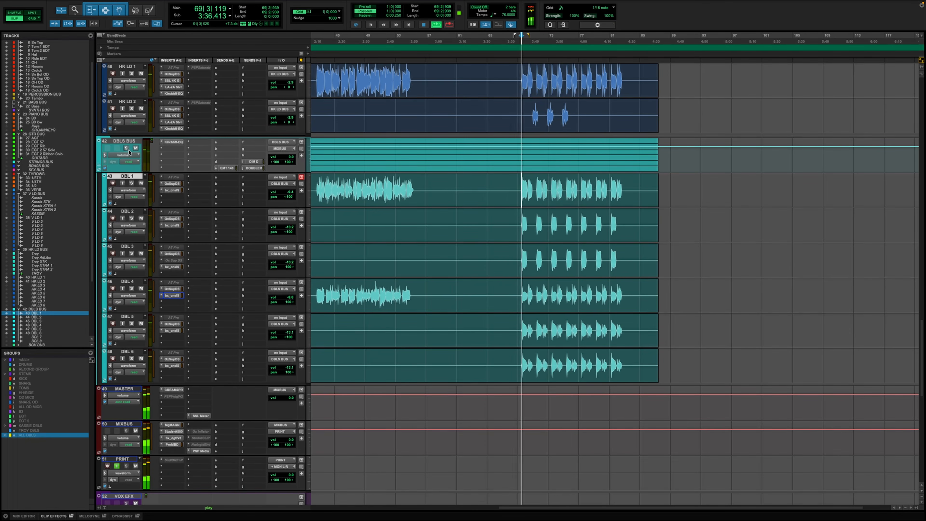
{"action": "left_click", "coordinate": [126, 147]}
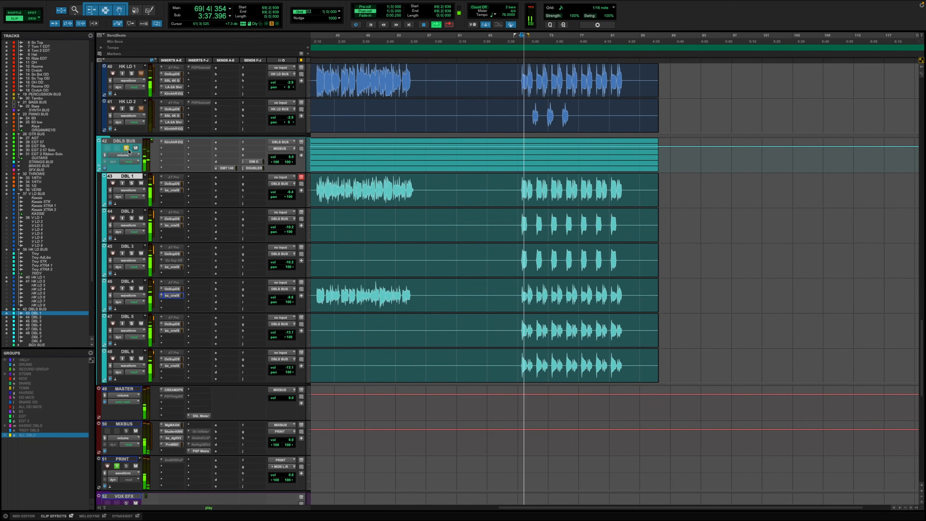
Open the DBLS BUS Kirchhoff EQ and select the outro section on DBL 1 and DBL 2 for playback
{"action": "left_click", "coordinate": [175, 141]}
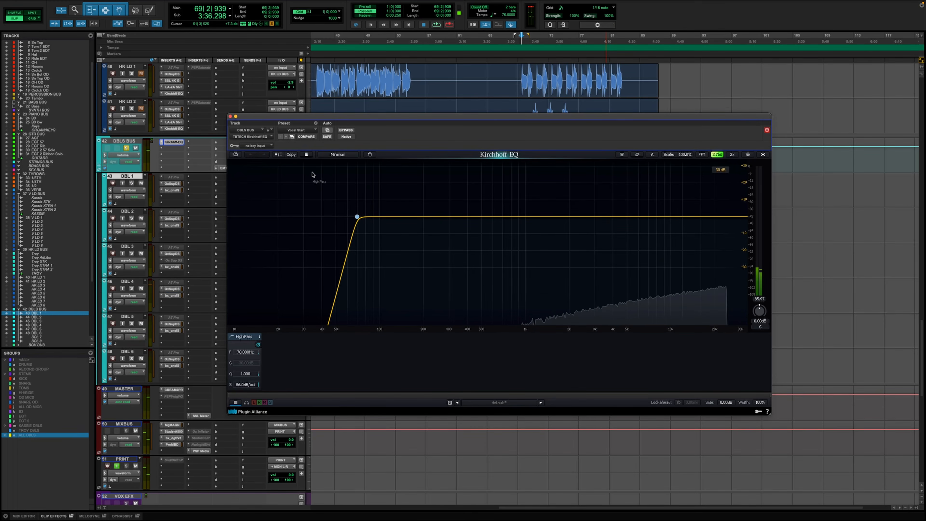
{"action": "left_click_drag", "start_coordinate": [446, 118], "coordinate": [465, 299]}
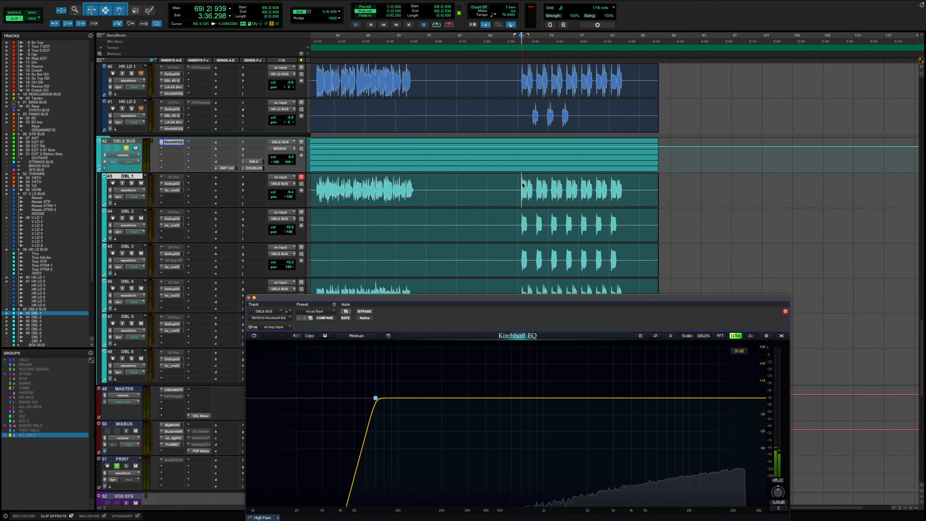
{"action": "left_click_drag", "start_coordinate": [522, 185], "coordinate": [618, 219]}
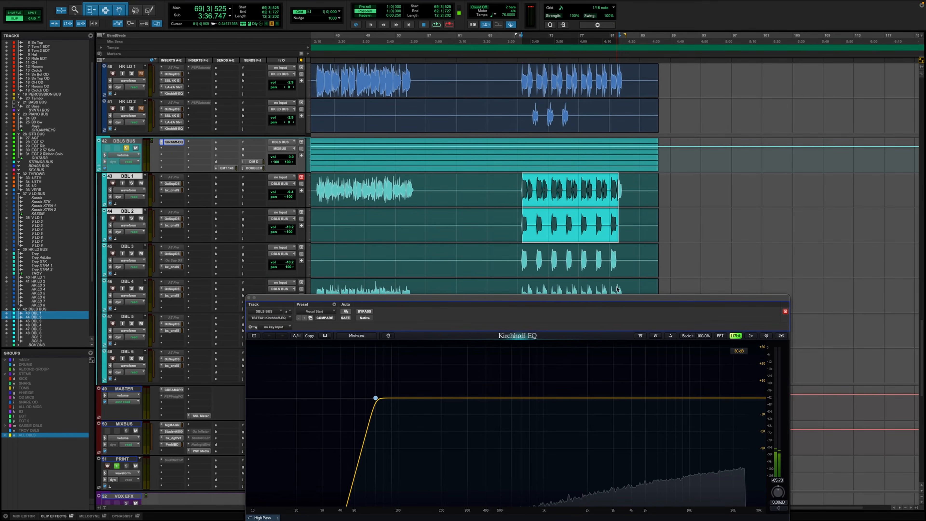
{"action": "left_click_drag", "start_coordinate": [619, 298], "coordinate": [567, 121]}
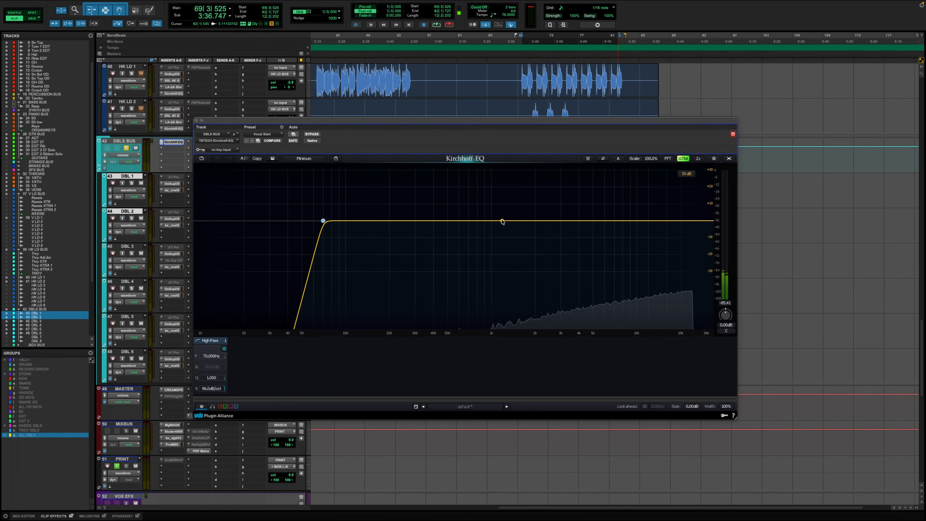
Add bell cuts of -1.35 dB near 300 Hz and -2.81 dB near 4.8 kHz to the DBLS BUS EQ
{"action": "key", "text": "space"}
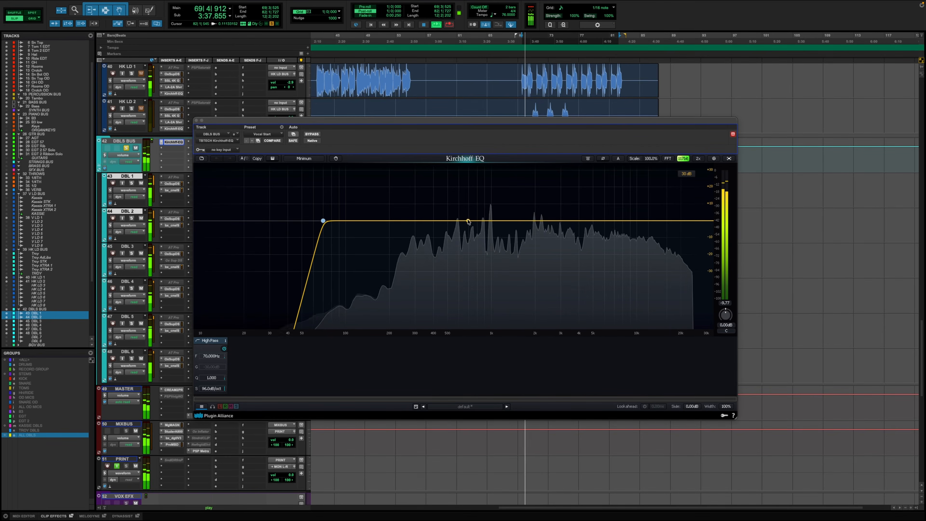
{"action": "left_click_drag", "start_coordinate": [447, 221], "coordinate": [415, 222]}
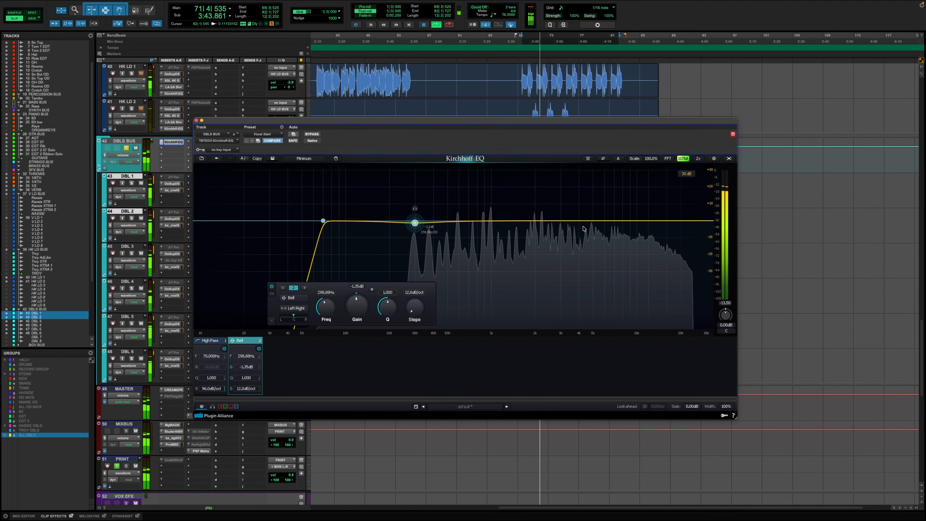
{"action": "key", "text": "space"}
{"action": "mouse_move", "coordinate": [584, 223]}
{"action": "left_mouse_down"}
{"action": "mouse_move", "coordinate": [588, 207]}
{"action": "mouse_move", "coordinate": [589, 225]}
{"action": "left_mouse_up"}
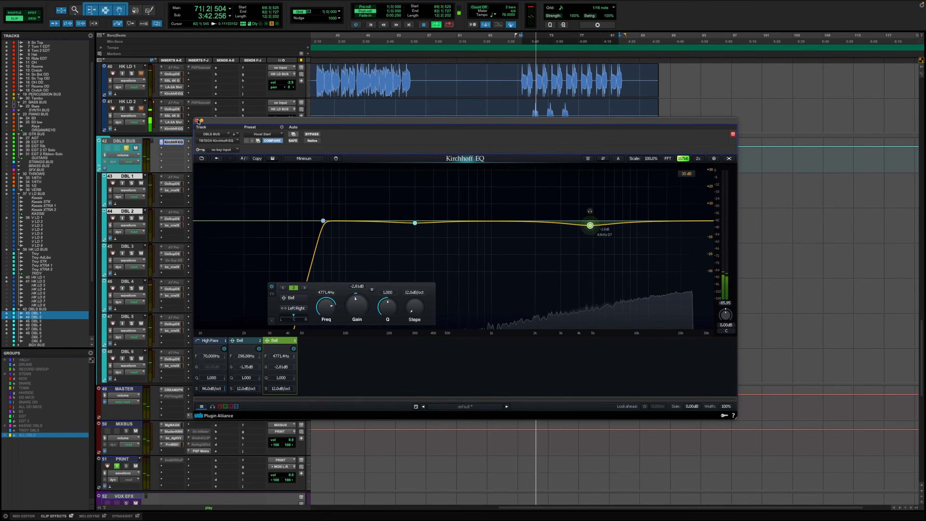
{"action": "key", "text": "super+w"}
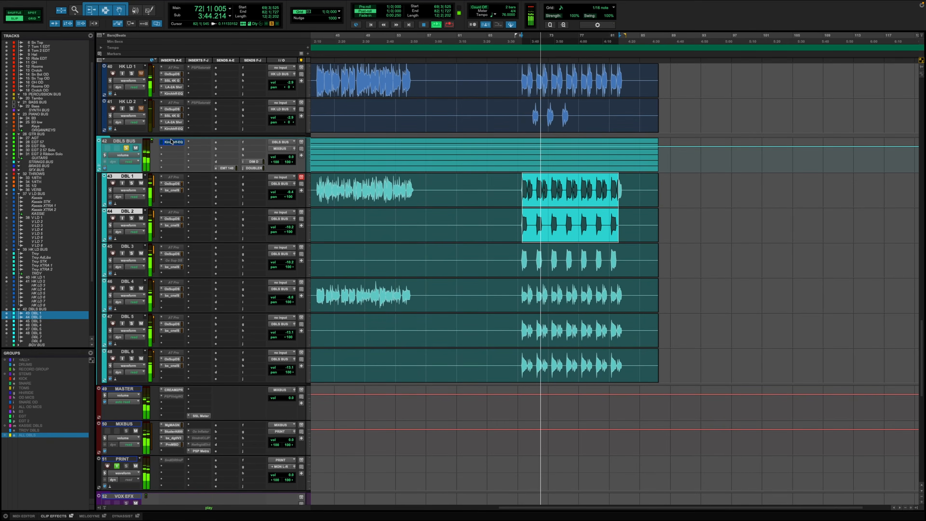
Compare the DBLS BUS soloed and in the mix, and raise its EMT 140 send to about -12 dB
{"action": "left_click", "coordinate": [126, 148]}
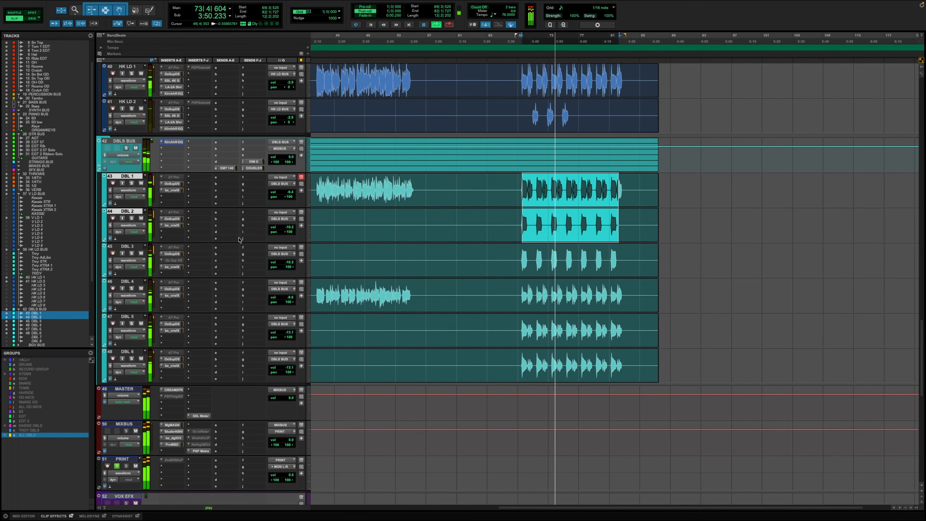
{"action": "left_click", "coordinate": [126, 148]}
{"action": "left_click", "coordinate": [226, 167]}
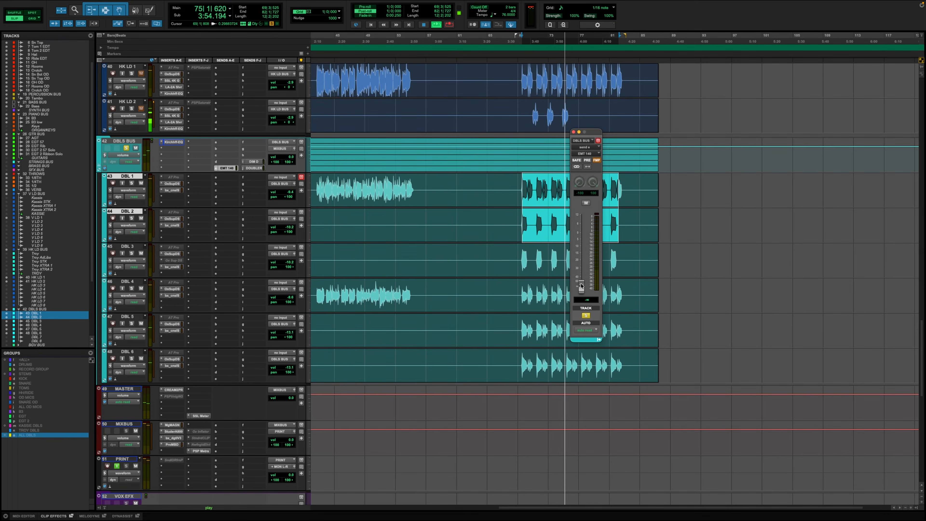
{"action": "left_click_drag", "start_coordinate": [580, 286], "coordinate": [582, 247]}
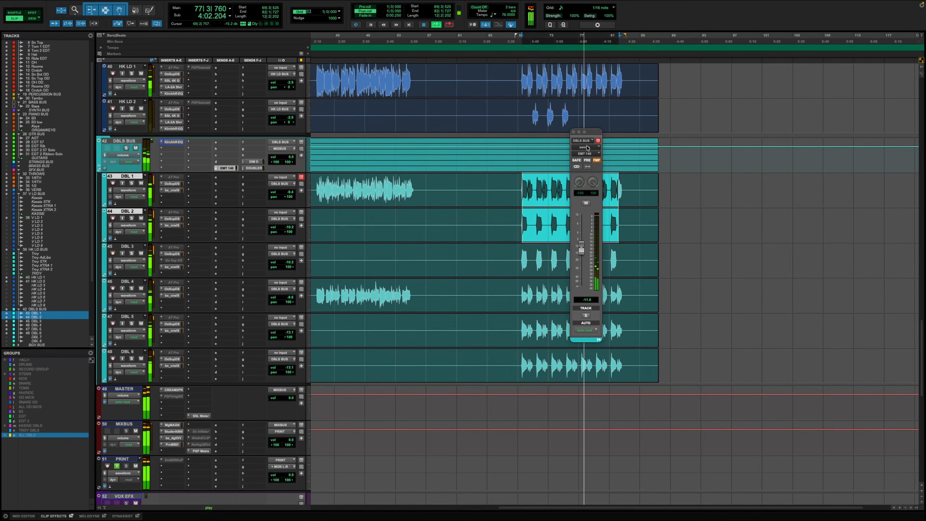
{"action": "left_click", "coordinate": [574, 134]}
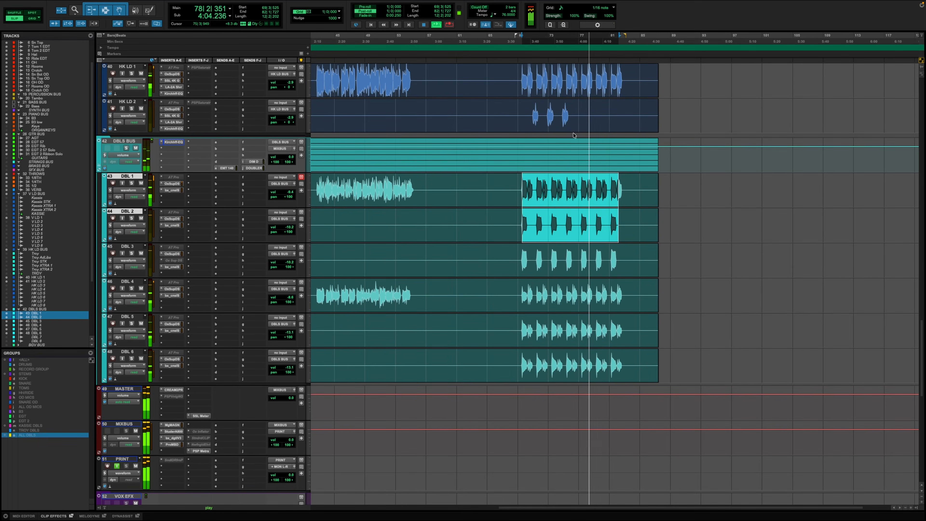
Activate the EGT group and lower the EGT 2 57 and Ribbon solo tracks together to -6.2 and -6.5 dB
{"action": "scroll", "coordinate": [631, 244], "scroll_direction": "down", "scroll_amount": 3}
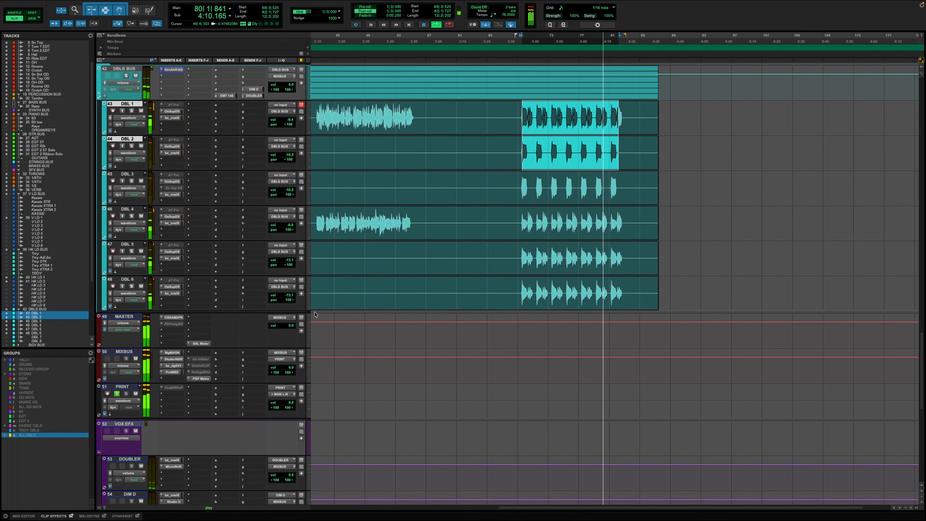
{"action": "scroll", "coordinate": [358, 239], "scroll_direction": "up", "scroll_amount": 3}
{"action": "scroll", "coordinate": [358, 238], "scroll_direction": "up", "scroll_amount": 10}
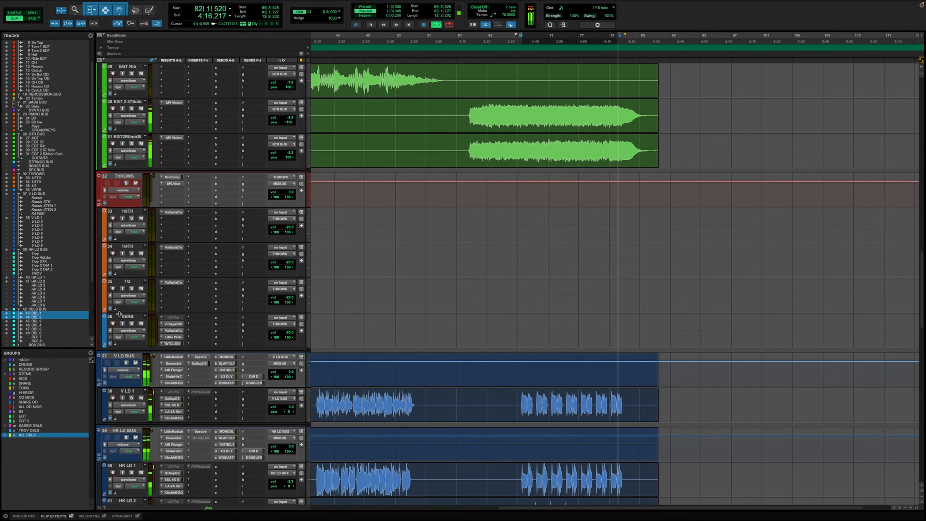
{"action": "left_click", "coordinate": [27, 416]}
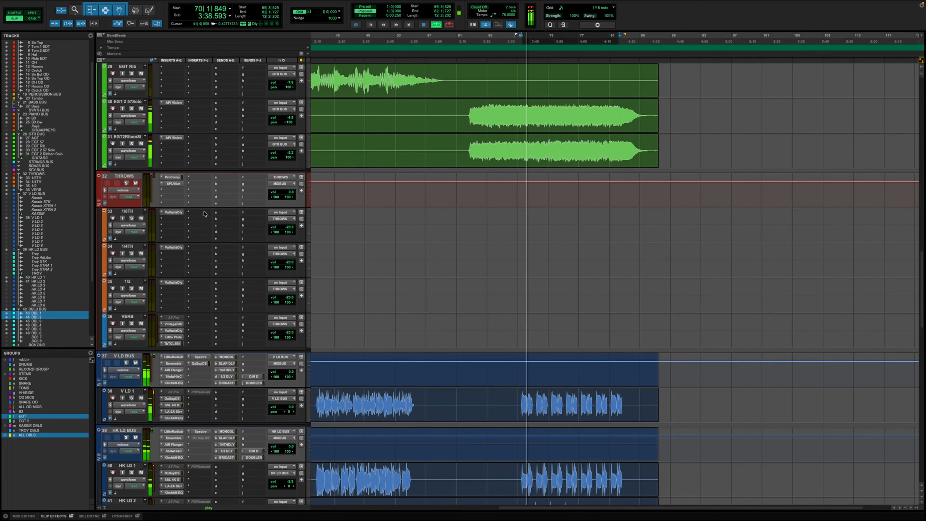
{"action": "left_click_drag", "start_coordinate": [289, 118], "coordinate": [293, 118]}
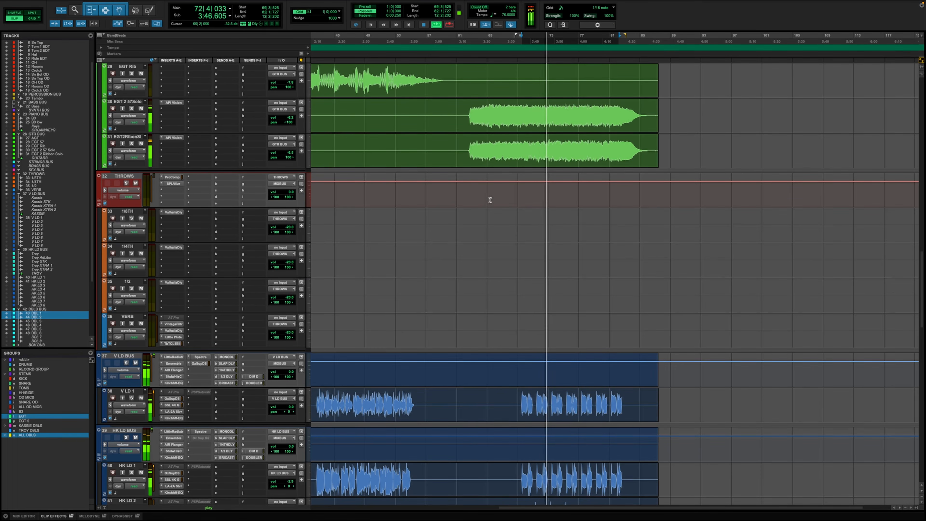
Select the earlier vocal passage from V LD 1 through HK LD 1 and stop playback
{"action": "scroll", "coordinate": [501, 300], "scroll_direction": "down", "scroll_amount": 5}
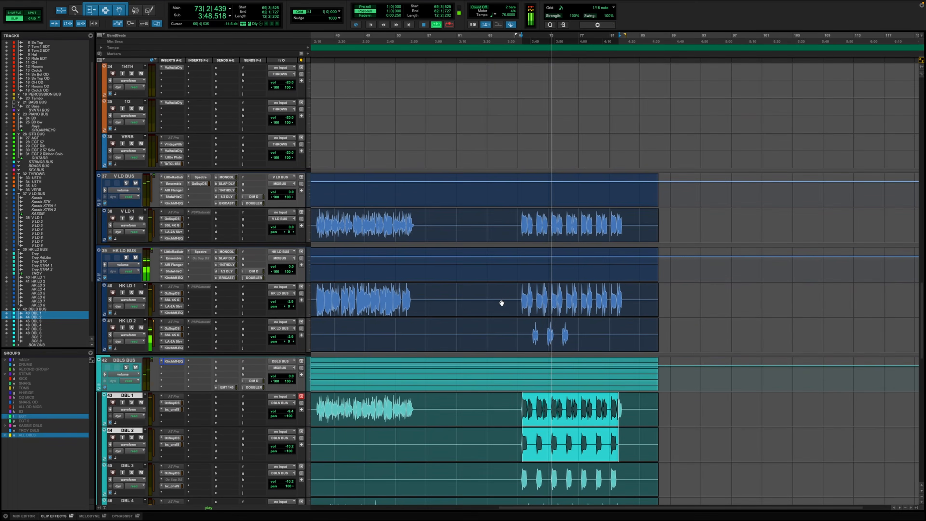
{"action": "scroll", "coordinate": [501, 303], "scroll_direction": "down", "scroll_amount": 1}
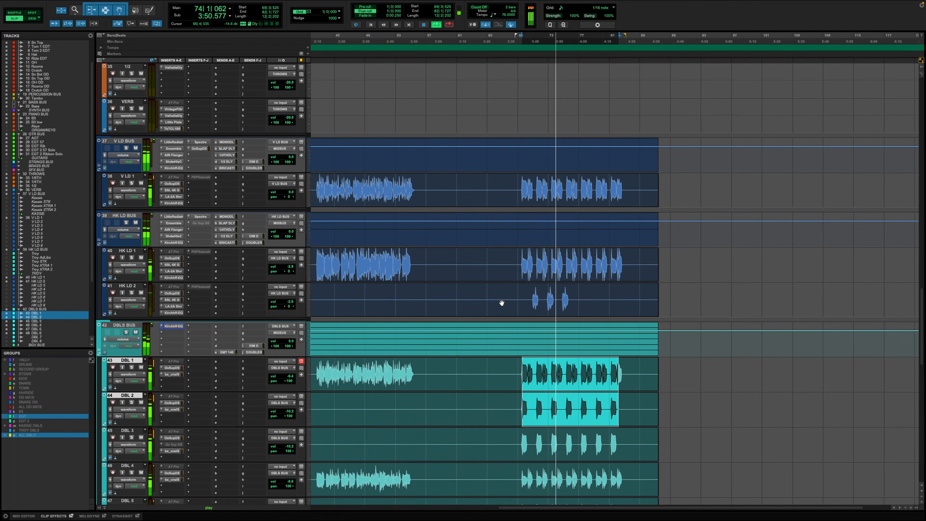
{"action": "left_click_drag", "start_coordinate": [318, 184], "coordinate": [420, 266]}
{"action": "key", "text": "space"}
{"action": "scroll", "coordinate": [564, 235], "scroll_direction": "up", "scroll_amount": 10}
{"action": "scroll", "coordinate": [564, 236], "scroll_direction": "up", "scroll_amount": 2}
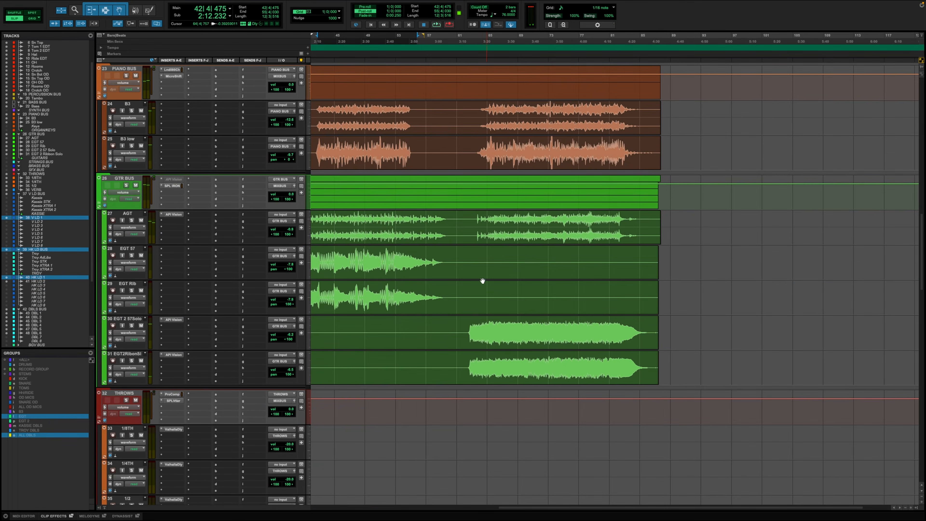
Select the solo section across the EGT 2 57 Solo and EGT 2 Ribbon Solo tracks
{"action": "left_click_drag", "start_coordinate": [470, 325], "coordinate": [659, 350]}
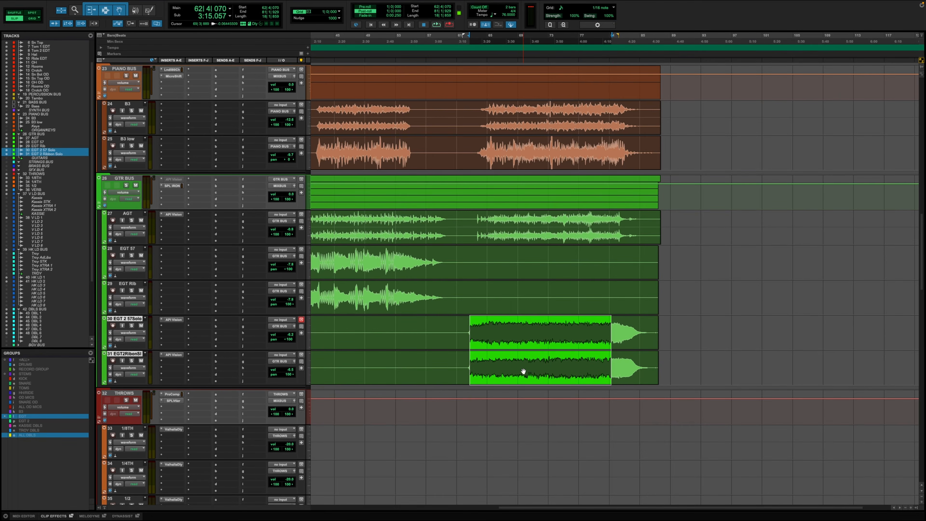
{"action": "scroll", "coordinate": [450, 381], "scroll_direction": "down", "scroll_amount": 7}
{"action": "scroll", "coordinate": [451, 382], "scroll_direction": "up", "scroll_amount": 6}
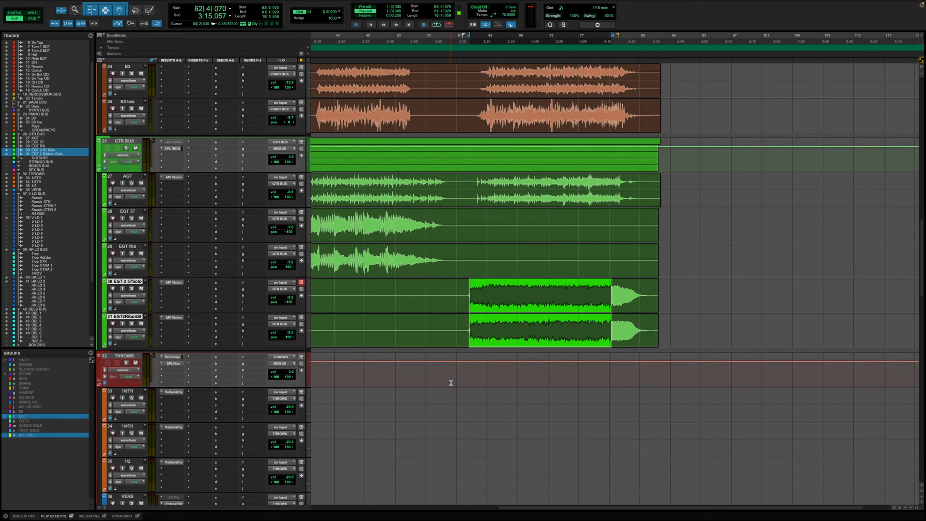
{"action": "scroll", "coordinate": [451, 382], "scroll_direction": "left", "scroll_amount": 1}
{"action": "scroll", "coordinate": [450, 382], "scroll_direction": "right", "scroll_amount": 2}
{"action": "scroll", "coordinate": [451, 382], "scroll_direction": "left", "scroll_amount": 6}
{"action": "scroll", "coordinate": [451, 383], "scroll_direction": "down", "scroll_amount": 6}
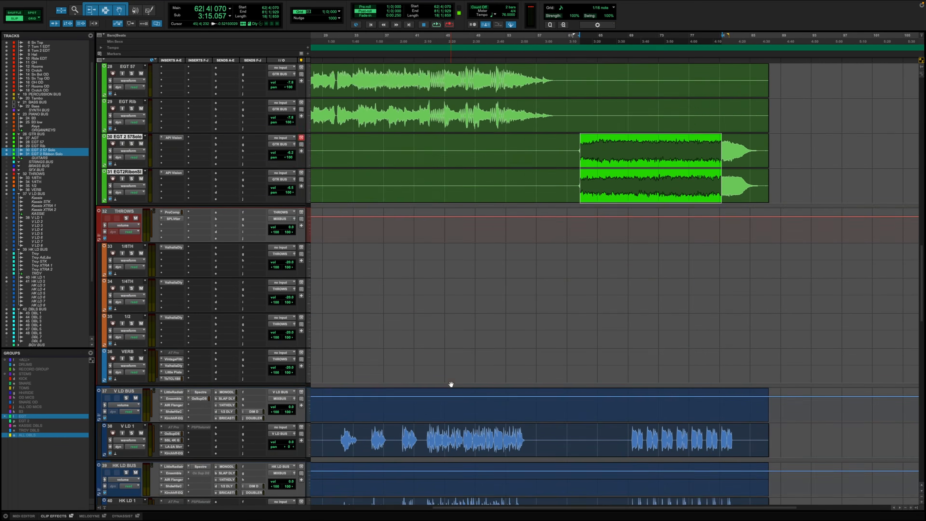
Suspend the groups and select 12 bars of the V LD 1 vocal from bar 43 in Grid mode
{"action": "left_click_drag", "start_coordinate": [428, 364], "coordinate": [518, 389]}
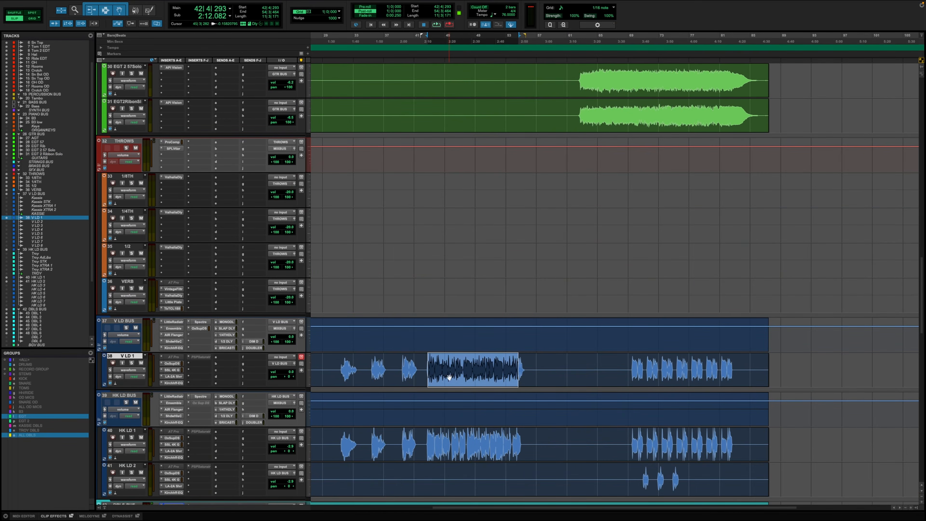
{"action": "left_click_drag", "start_coordinate": [429, 364], "coordinate": [536, 385]}
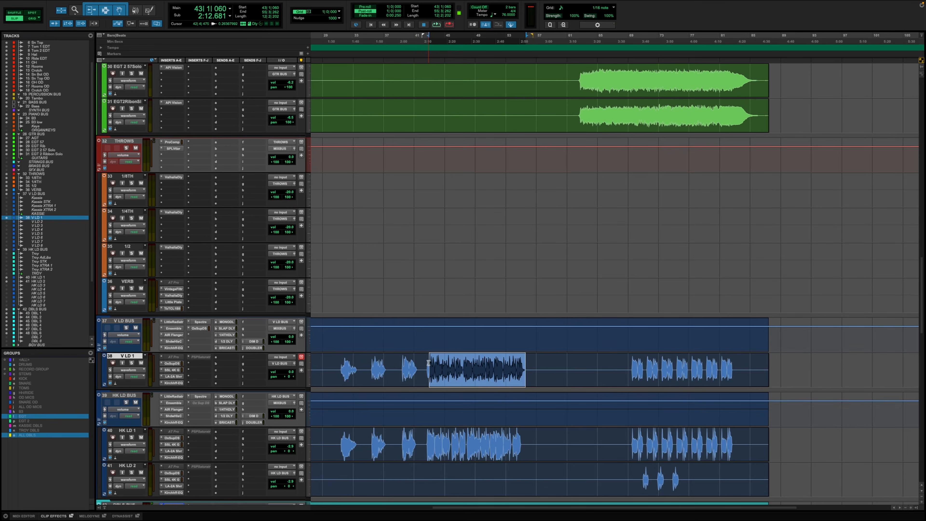
{"action": "left_click_drag", "start_coordinate": [428, 362], "coordinate": [537, 378]}
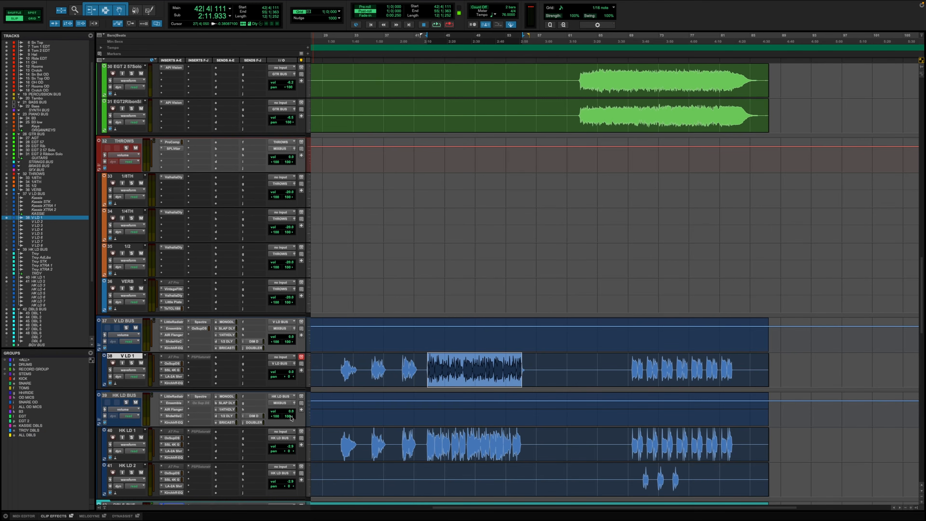
{"action": "left_click_drag", "start_coordinate": [430, 371], "coordinate": [449, 375]}
{"action": "key", "text": "F4"}
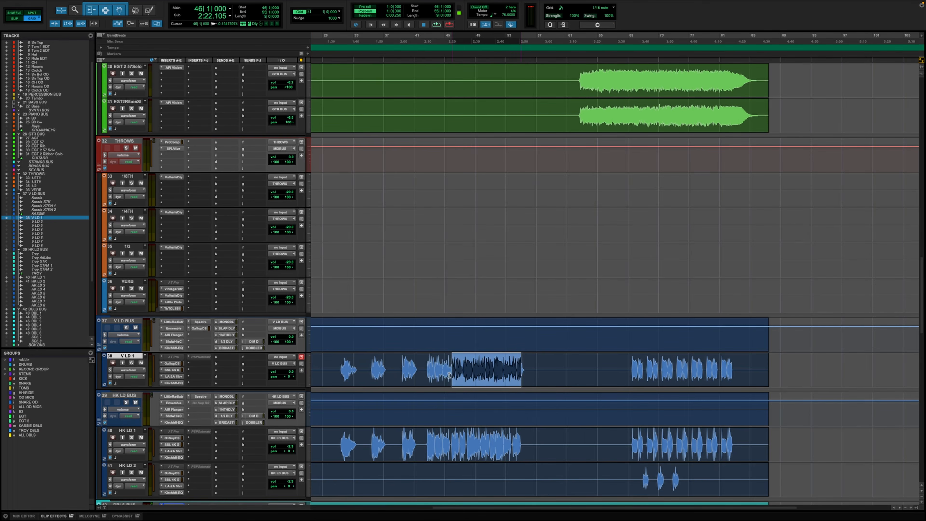
Play the selected passage and bypass the four active MIXBUS inserts along with the first MASTER insert
{"action": "key", "text": "space"}
{"action": "scroll", "coordinate": [184, 255], "scroll_direction": "down", "scroll_amount": 12}
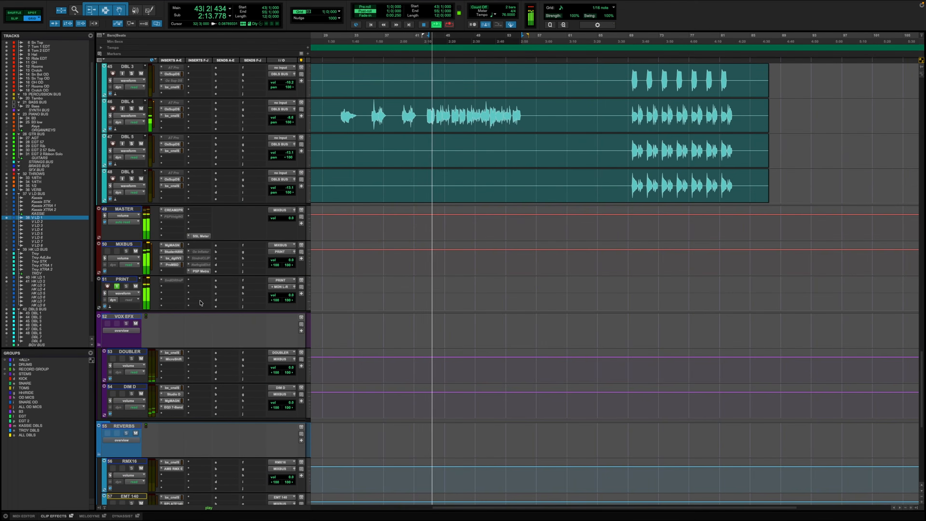
{"action": "left_click", "coordinate": [178, 245], "text": "super"}
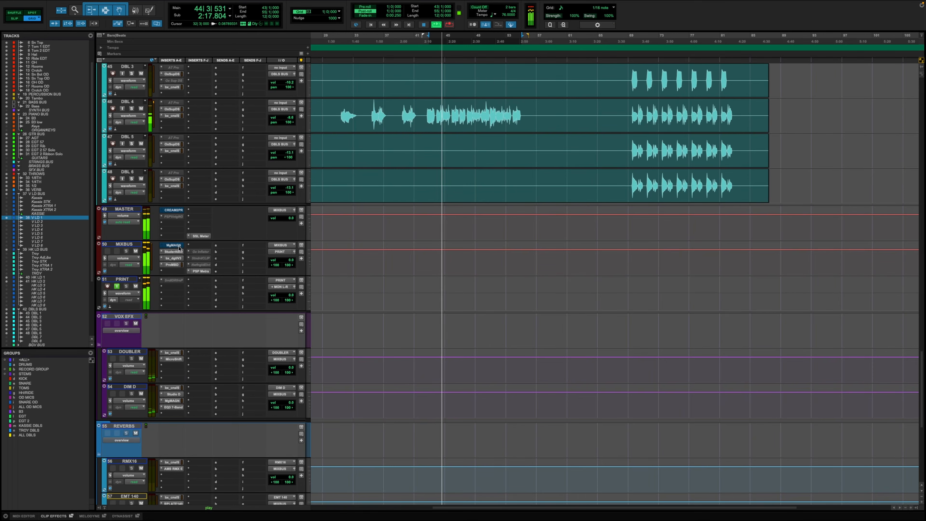
{"action": "left_click", "coordinate": [179, 252], "text": "super"}
{"action": "left_click", "coordinate": [177, 265], "text": "super"}
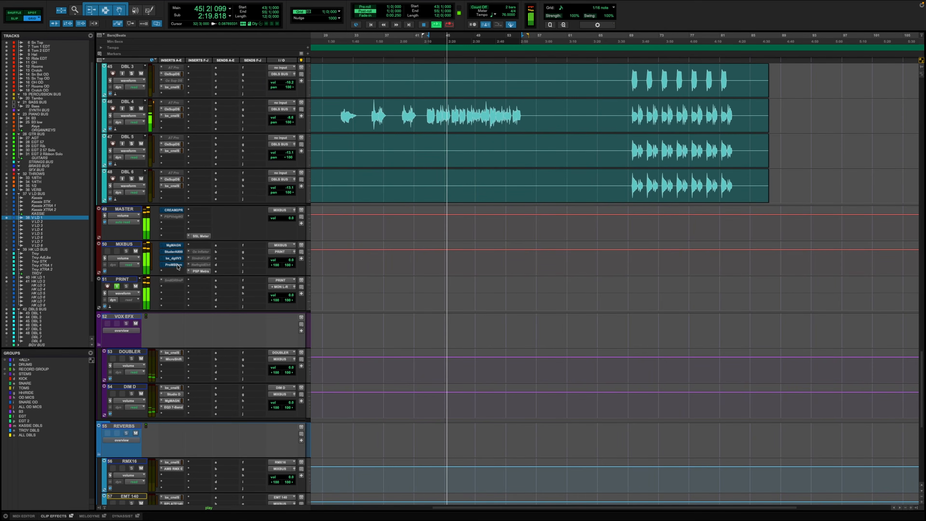
Re-enable the bypassed first MASTER insert and the four MIXBUS inserts during playback, and stop playback
{"action": "scroll", "coordinate": [588, 266], "scroll_direction": "up", "scroll_amount": 4}
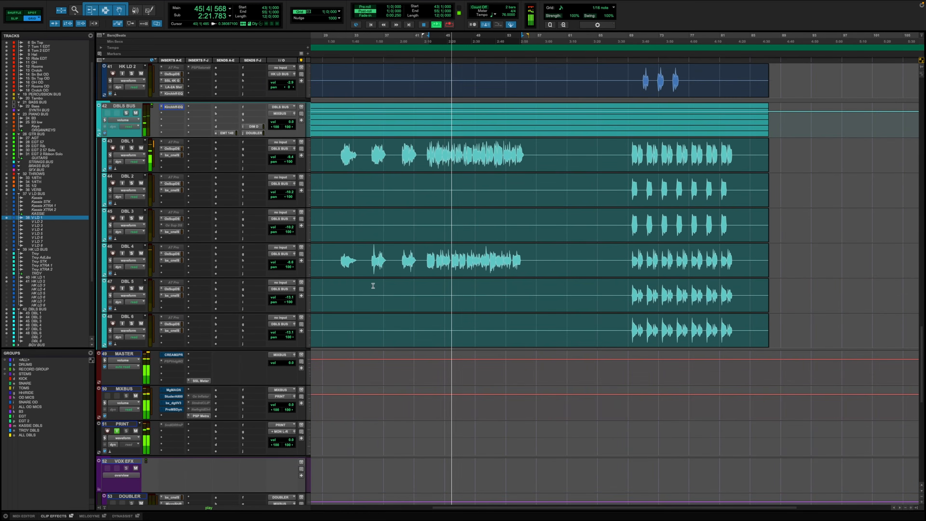
{"action": "left_click", "coordinate": [177, 355], "text": "super"}
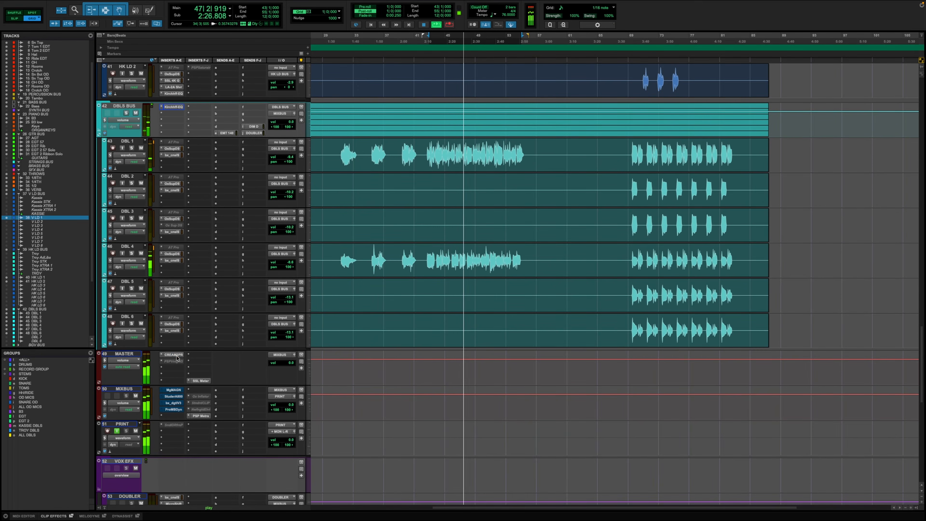
{"action": "left_click", "coordinate": [173, 389], "text": "super"}
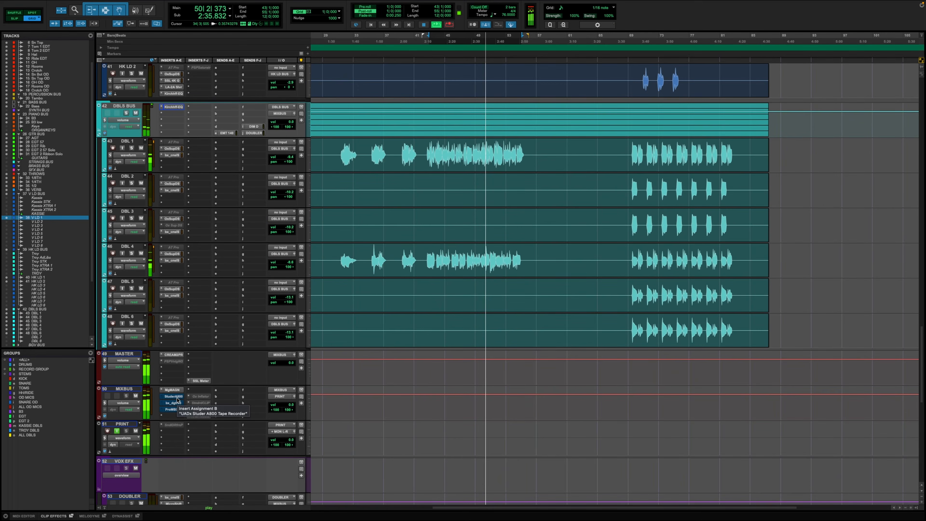
{"action": "left_click", "coordinate": [177, 397], "text": "super"}
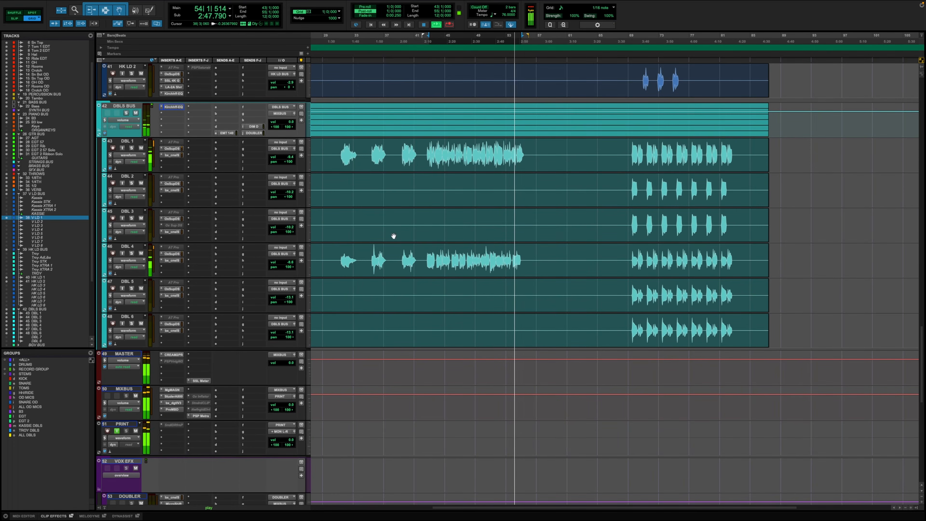
{"action": "key", "text": "space"}
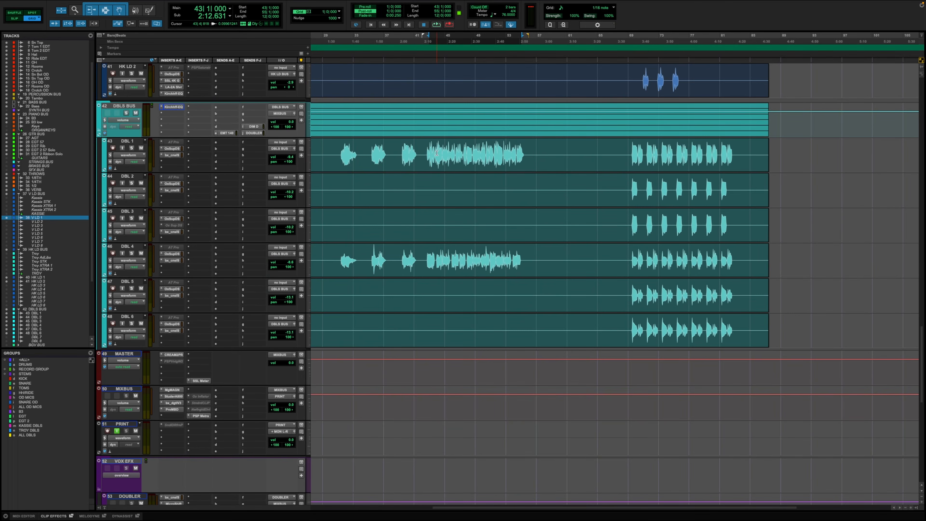
Select the vocal passage from bar 43 across DBL 1 to DBL 4, play it briefly and reactivate the groups
{"action": "left_click_drag", "start_coordinate": [425, 149], "coordinate": [522, 254]}
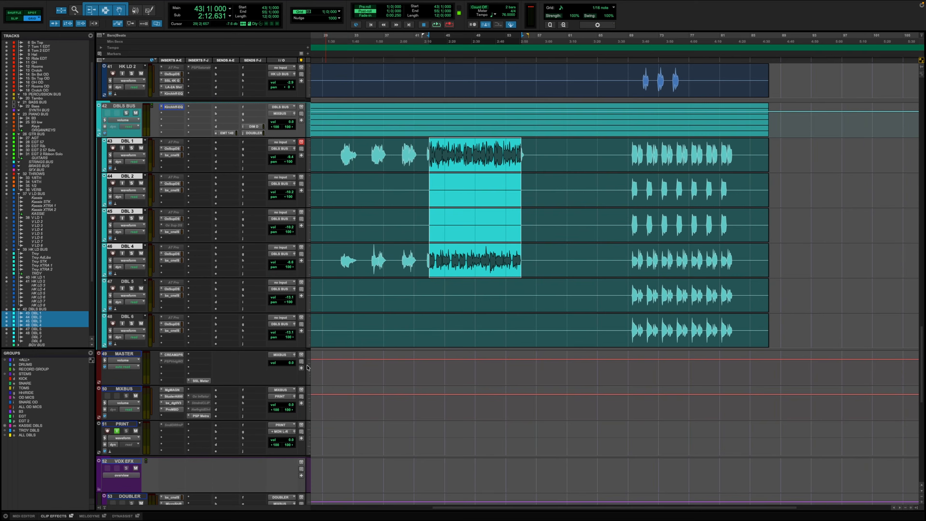
{"action": "scroll", "coordinate": [498, 320], "scroll_direction": "up", "scroll_amount": 5}
{"action": "scroll", "coordinate": [498, 320], "scroll_direction": "down", "scroll_amount": 7}
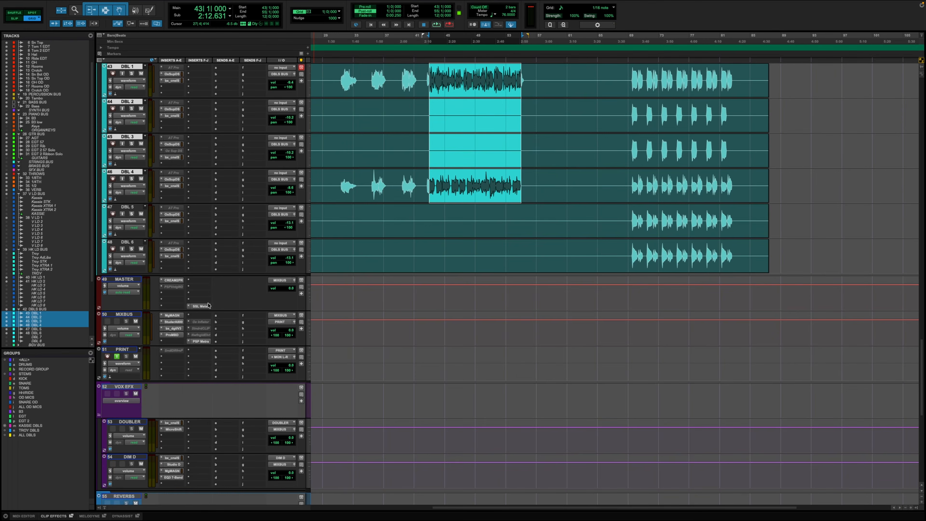
{"action": "key", "text": "space"}
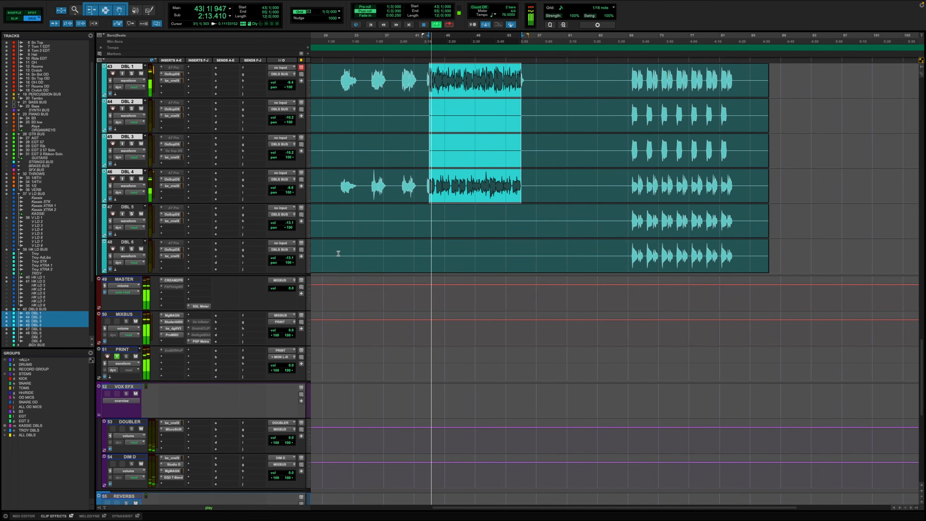
{"action": "key", "text": "space"}
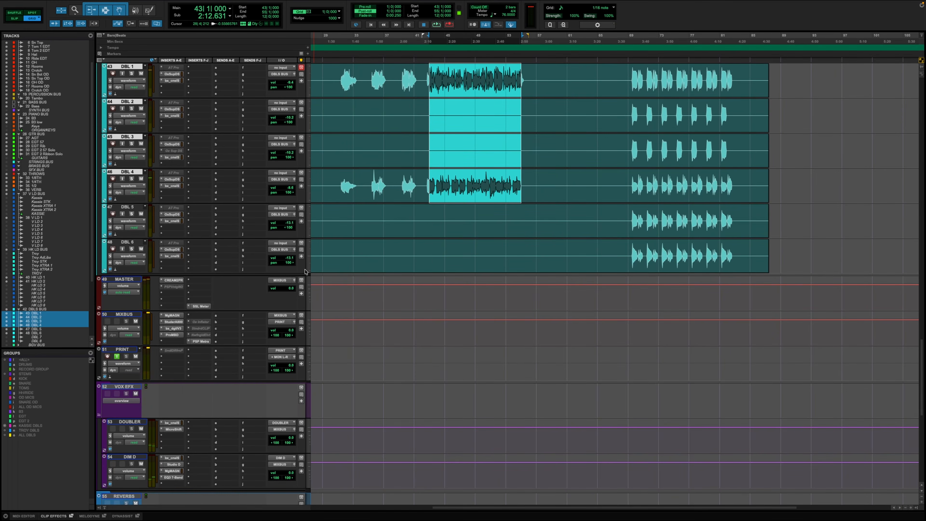
{"action": "key", "text": "shift+super+g"}
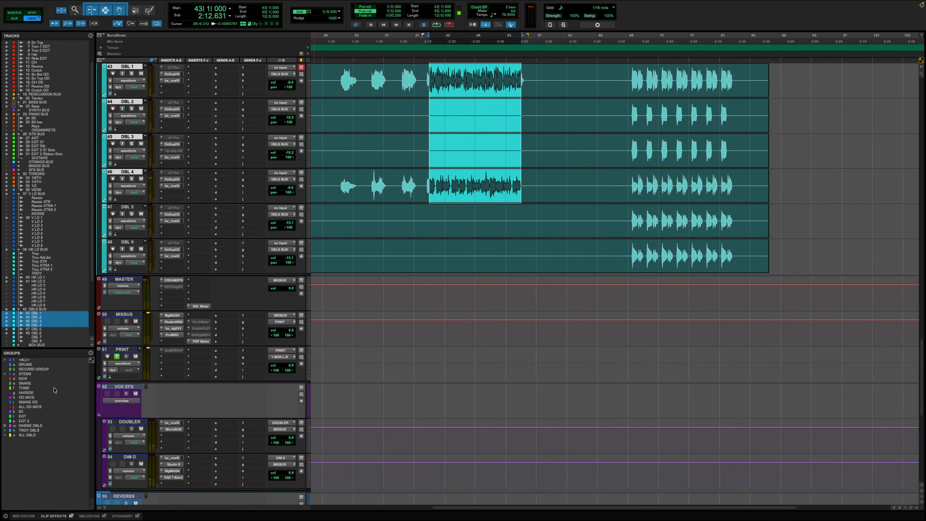
Show the MASTER output fader, lower it slightly below 0 dB and check it against the closing DBL 6 passage from bar 70
{"action": "key", "text": "space"}
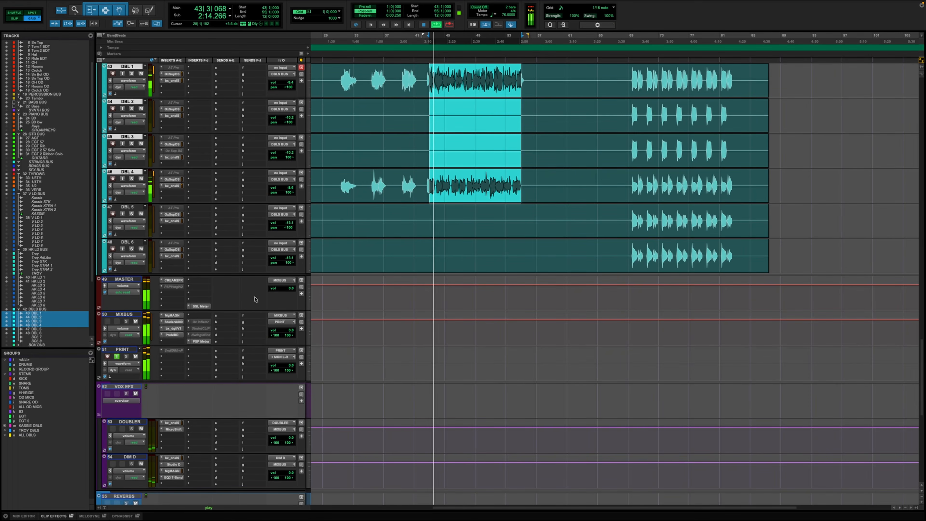
{"action": "left_click", "coordinate": [295, 280]}
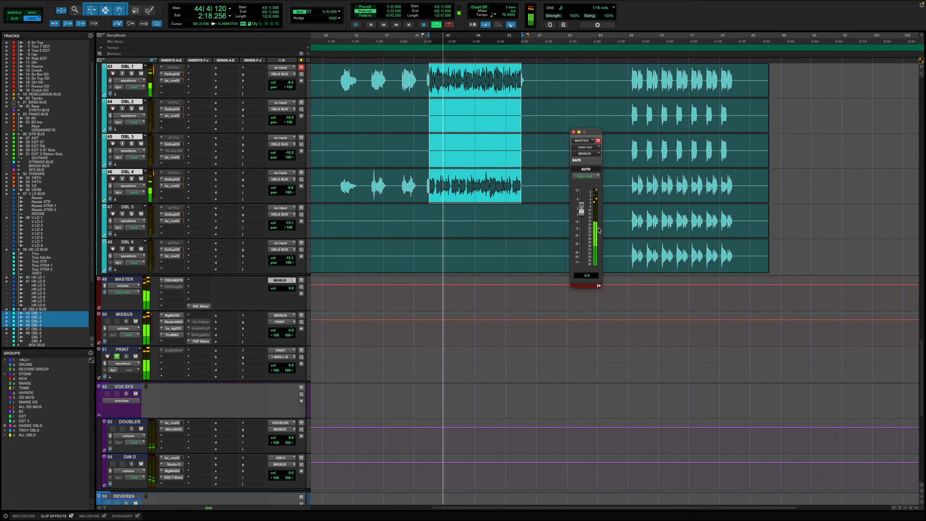
{"action": "key", "text": "space"}
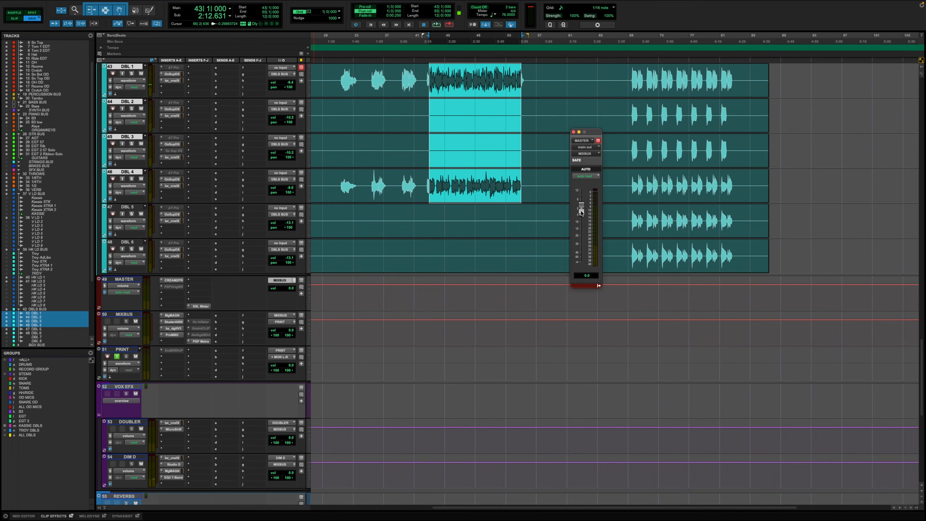
{"action": "mouse_move", "coordinate": [584, 232]}
{"action": "left_mouse_down"}
{"action": "mouse_move", "coordinate": [582, 262]}
{"action": "mouse_move", "coordinate": [583, 214]}
{"action": "mouse_move", "coordinate": [581, 239]}
{"action": "left_mouse_up"}
{"action": "key", "text": "space"}
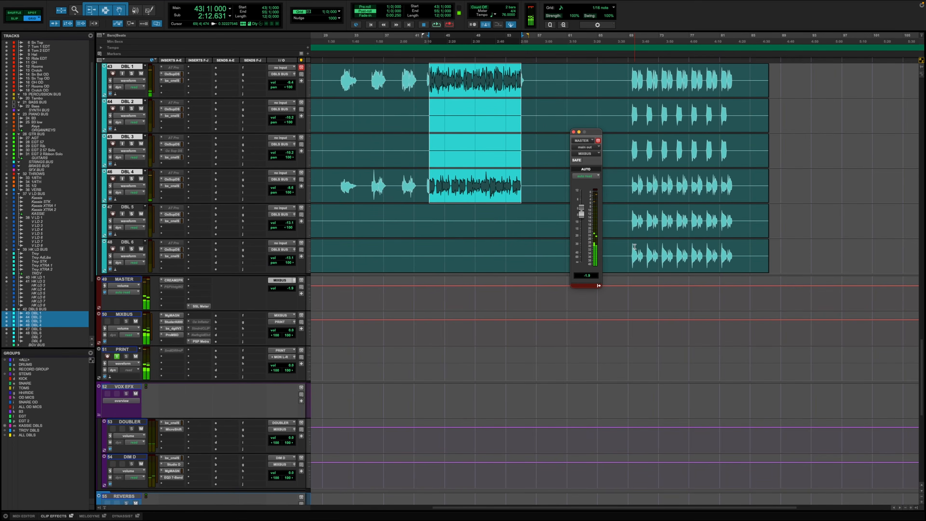
{"action": "left_click_drag", "start_coordinate": [635, 248], "coordinate": [734, 246]}
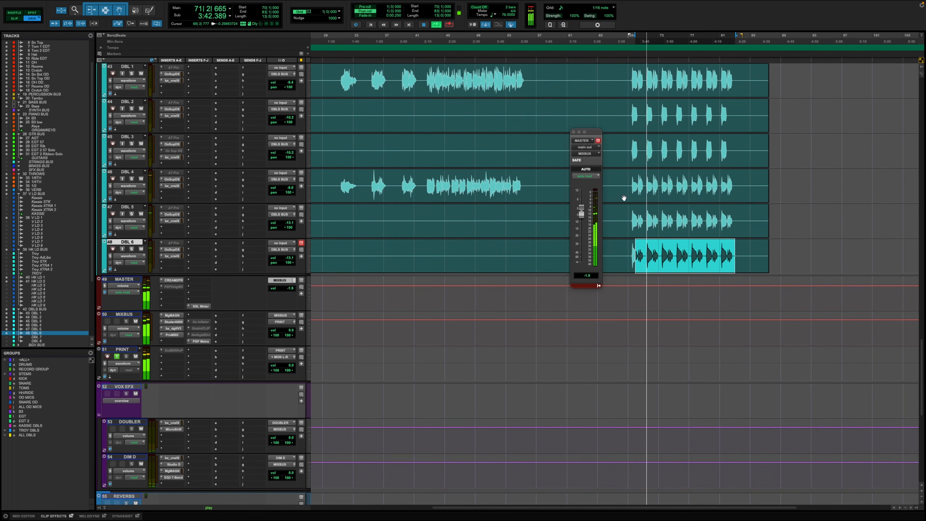
{"action": "left_click_drag", "start_coordinate": [582, 212], "coordinate": [583, 211]}
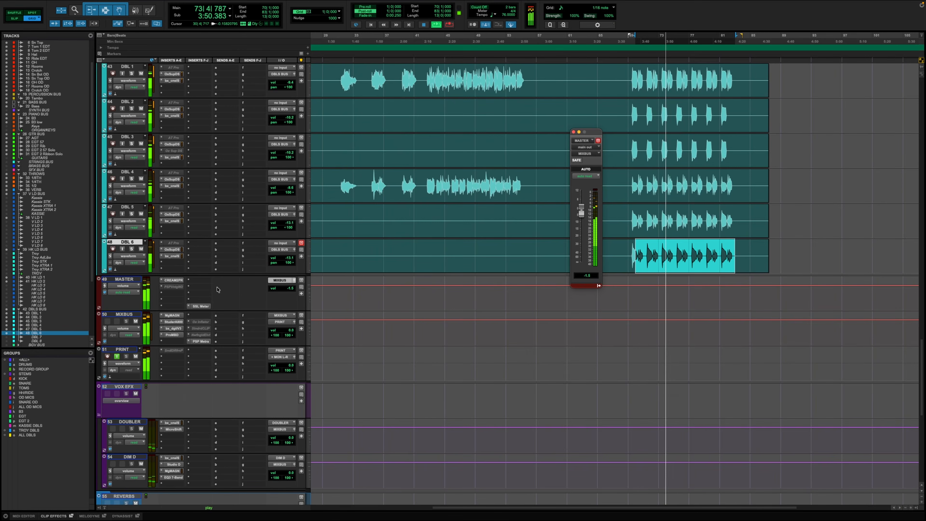
Examine the MASTER levels in the SSL Meter plug-in, close it and stop playback
{"action": "left_click", "coordinate": [205, 307]}
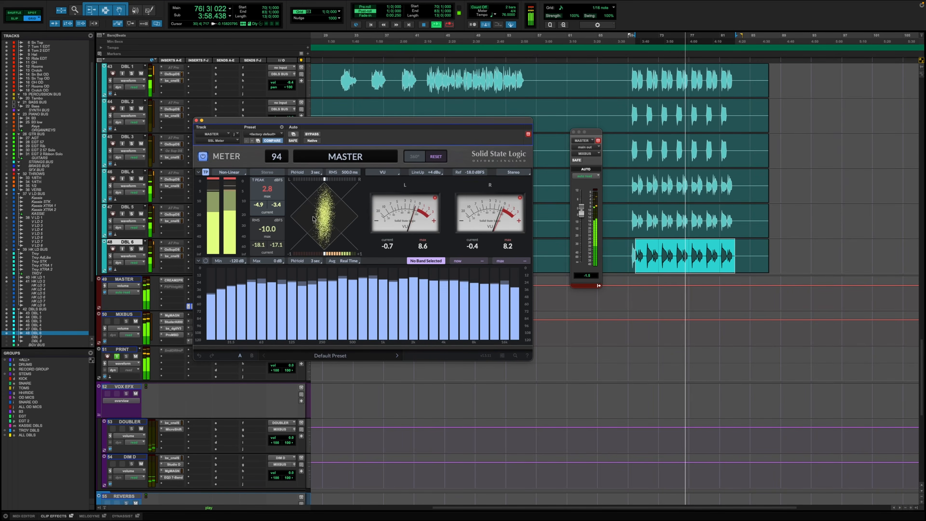
{"action": "left_click", "coordinate": [196, 121]}
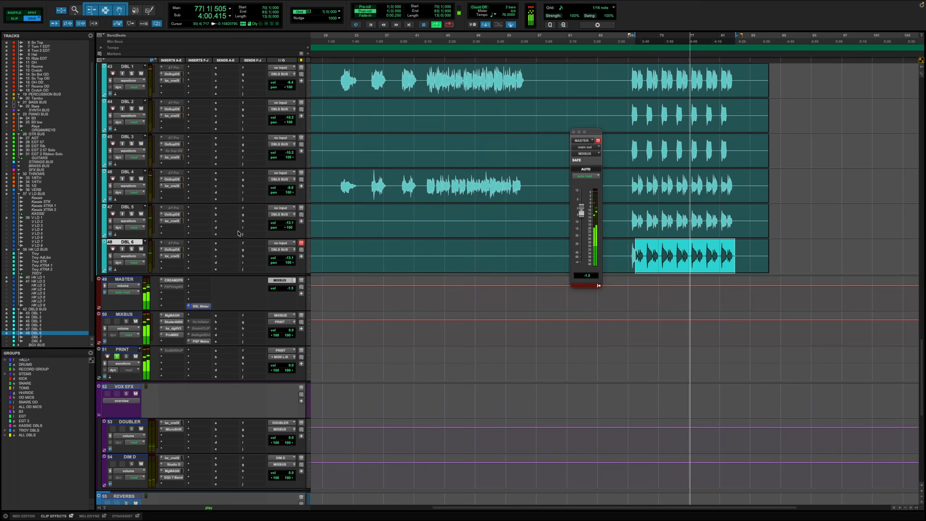
{"action": "key", "text": "space"}
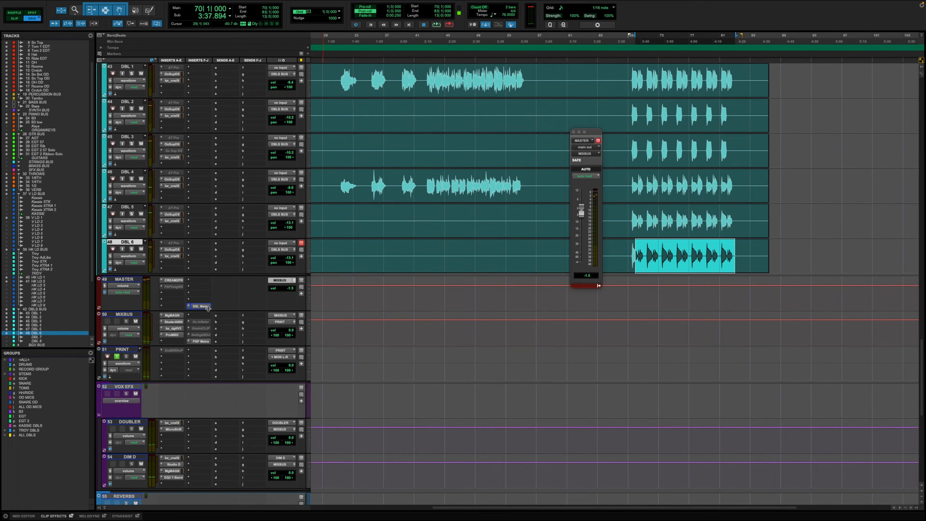
Open the inactive PSP VintageWarmer2 insert on the MASTER track
{"action": "left_click", "coordinate": [167, 288]}
{"action": "right_click", "coordinate": [168, 288]}
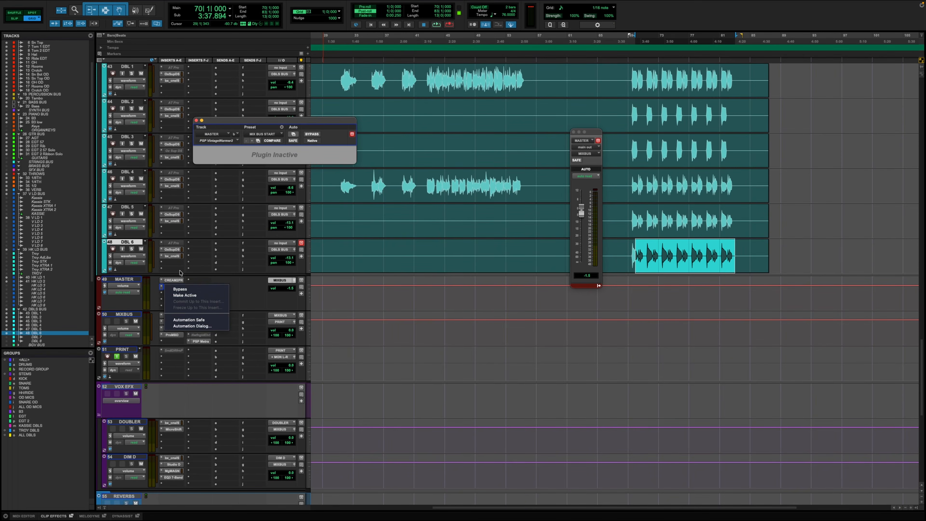
{"action": "left_click", "coordinate": [204, 259]}
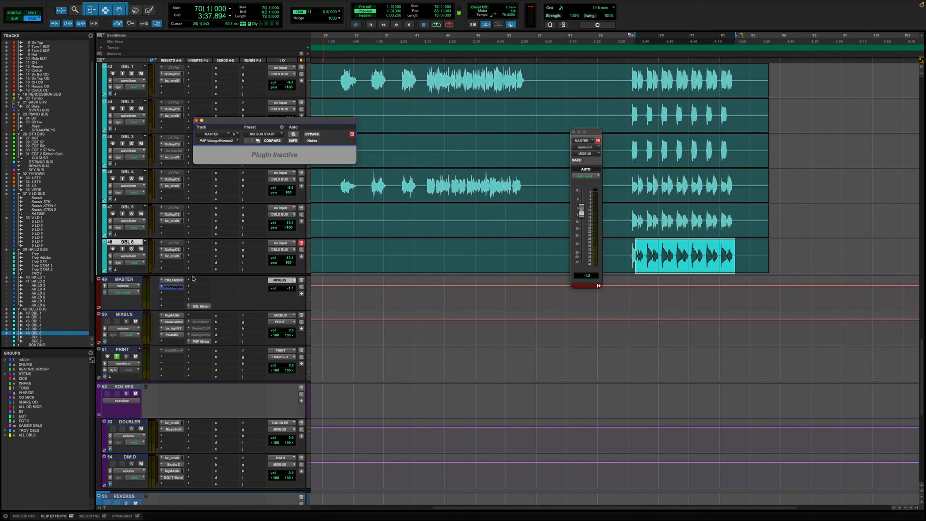
{"action": "right_click", "coordinate": [182, 287]}
{"action": "left_click", "coordinate": [468, 271]}
{"action": "scroll", "coordinate": [689, 244], "scroll_direction": "up", "scroll_amount": 20}
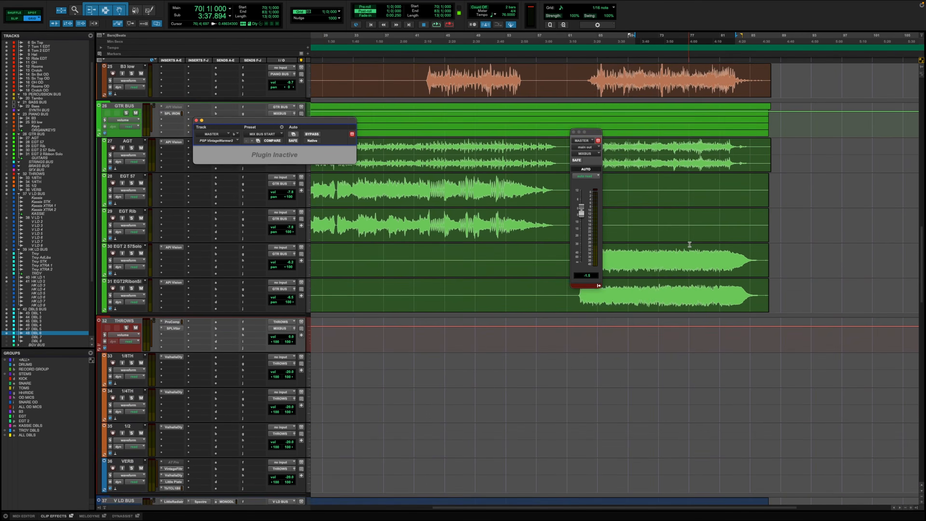
{"action": "scroll", "coordinate": [689, 243], "scroll_direction": "down", "scroll_amount": 18}
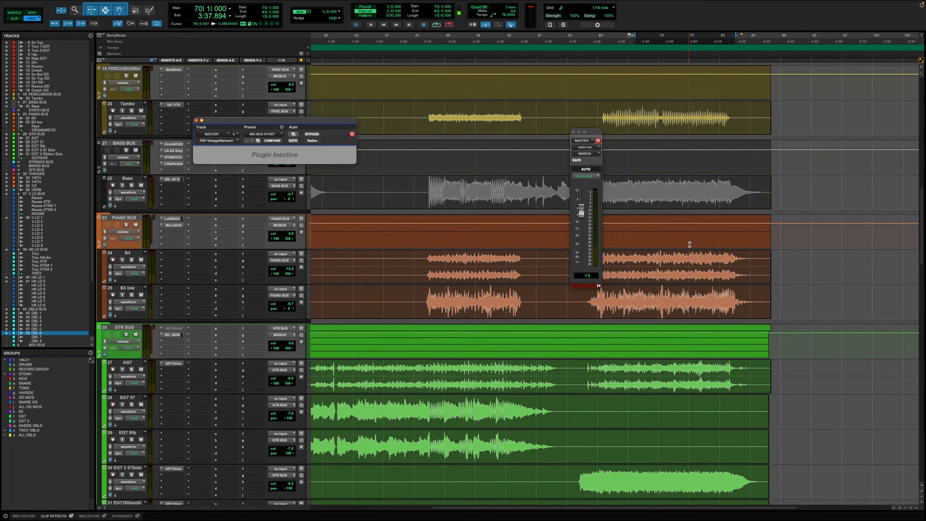
{"action": "scroll", "coordinate": [689, 244], "scroll_direction": "down", "scroll_amount": 8}
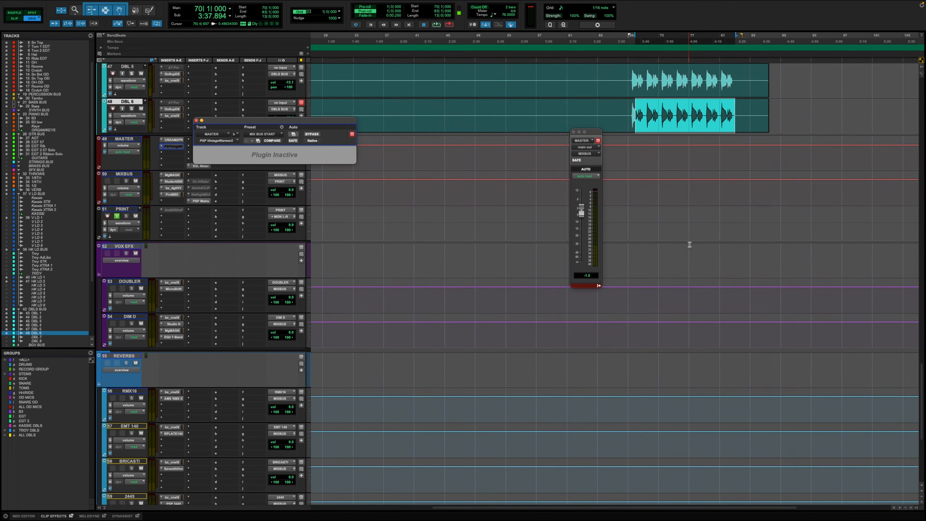
{"action": "scroll", "coordinate": [690, 244], "scroll_direction": "up", "scroll_amount": 18}
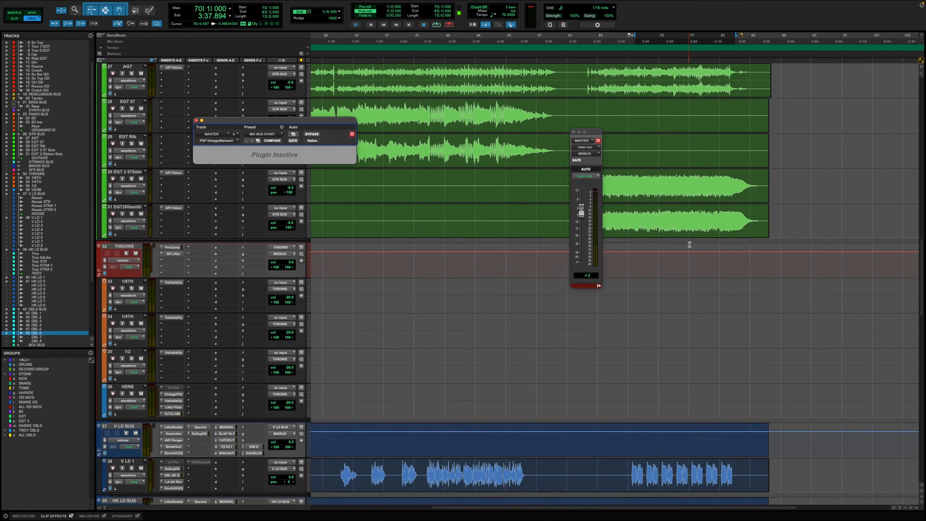
{"action": "scroll", "coordinate": [689, 244], "scroll_direction": "down", "scroll_amount": 12}
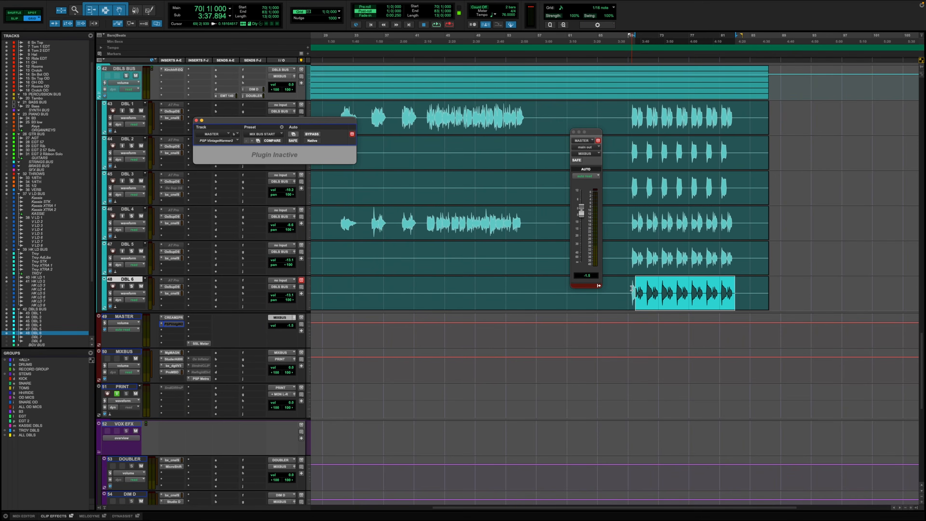
Select the closing DBL 6 passage from bar 69, activate PSP VintageWarmer2 on the MASTER track and listen to the passage
{"action": "mouse_move", "coordinate": [632, 288]}
{"action": "left_mouse_down"}
{"action": "mouse_move", "coordinate": [727, 306]}
{"action": "mouse_move", "coordinate": [724, 294]}
{"action": "left_mouse_up"}
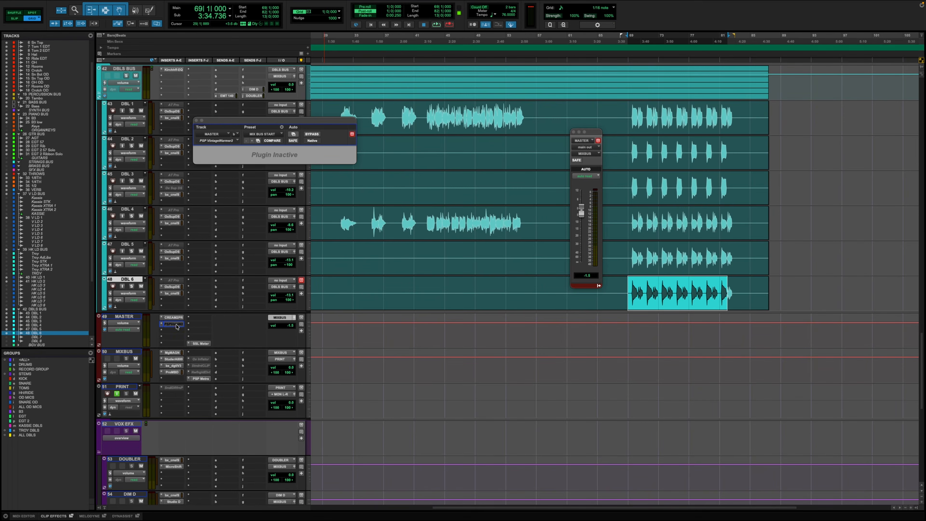
{"action": "left_click", "coordinate": [172, 324], "text": "ctrl+super"}
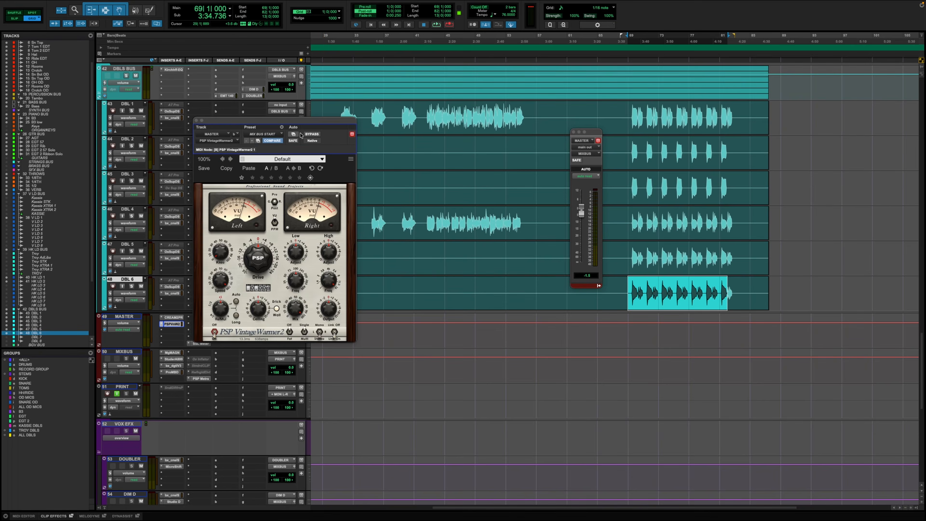
{"action": "left_click_drag", "start_coordinate": [294, 121], "coordinate": [419, 136]}
{"action": "key", "text": "space"}
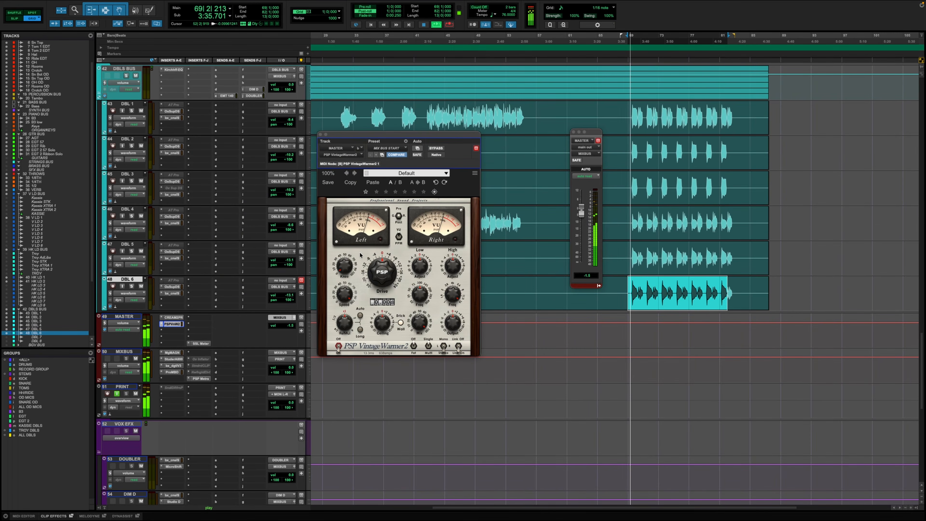
{"action": "key", "text": "space"}
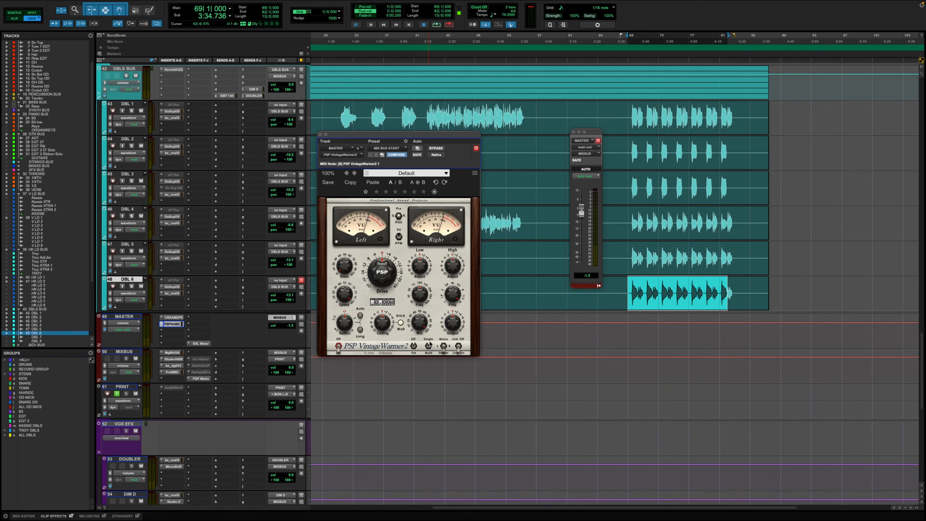
Toggle the Single/Multi switch of PSP VintageWarmer2 and adjust its Drive while the passage plays
{"action": "left_click", "coordinate": [430, 351]}
{"action": "key", "text": "space"}
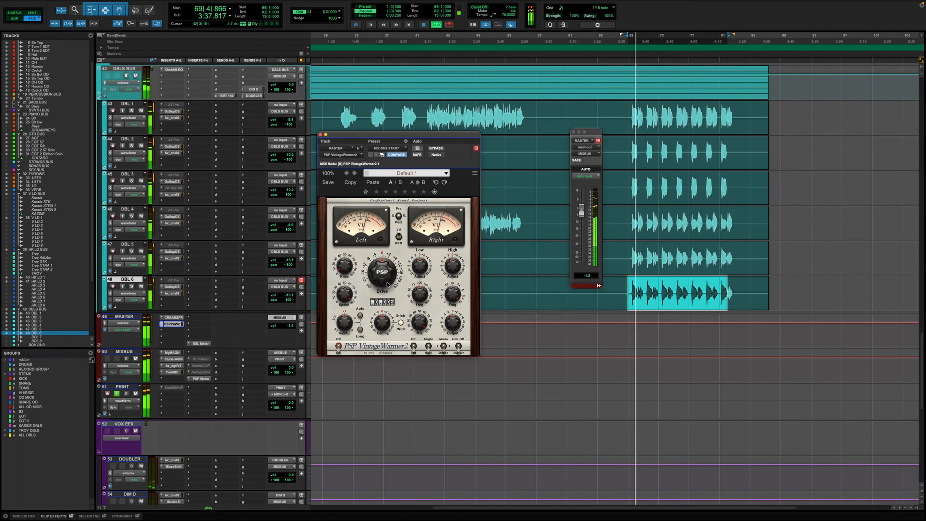
{"action": "left_click_drag", "start_coordinate": [388, 285], "coordinate": [383, 269]}
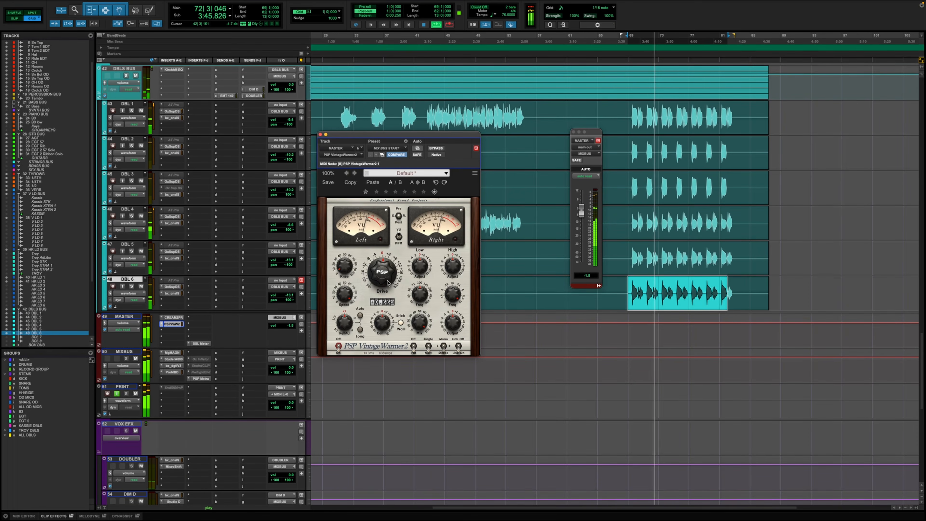
Compare the MASTER sound with and without PSP VintageWarmer2 by toggling its bypass during playback
{"action": "left_click", "coordinate": [432, 148]}
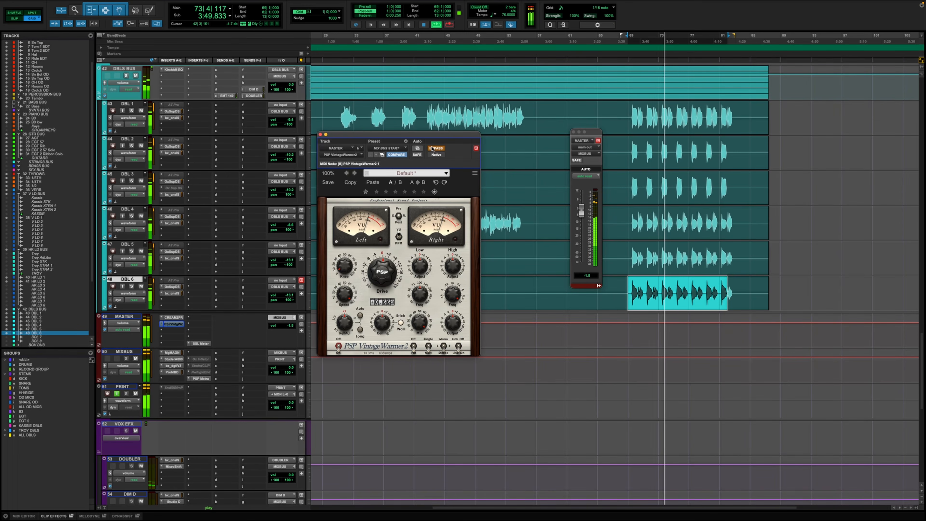
{"action": "left_click", "coordinate": [431, 148]}
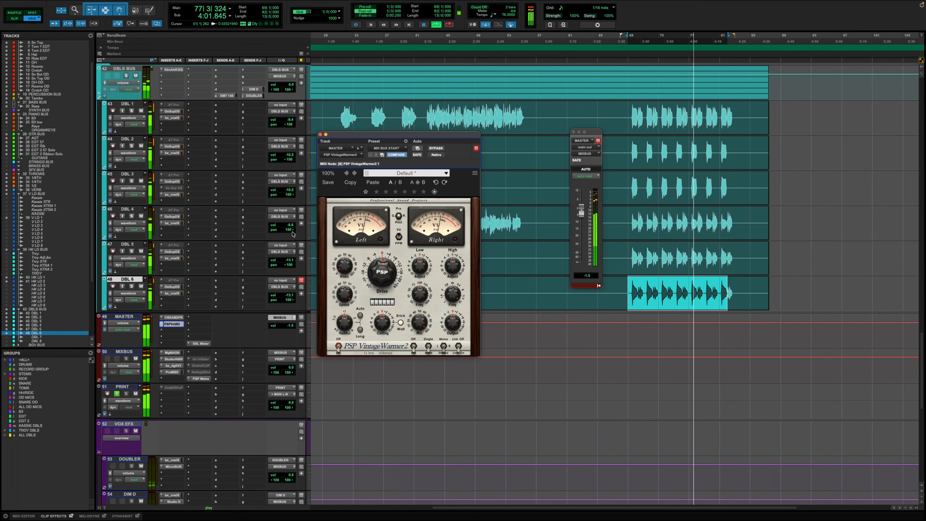
{"action": "left_click", "coordinate": [436, 148]}
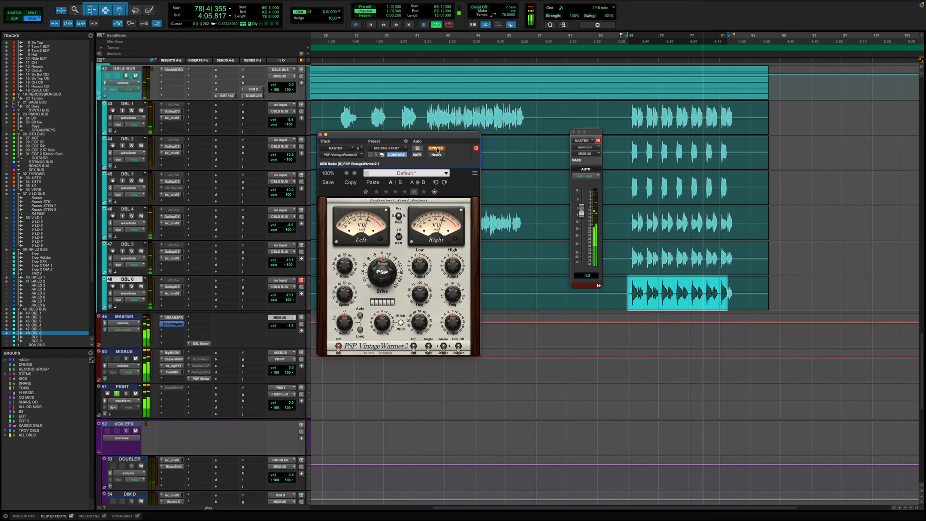
Take PSP VintageWarmer2 on the MASTER track out of bypass, stop playback and close its window
{"action": "left_click", "coordinate": [436, 149]}
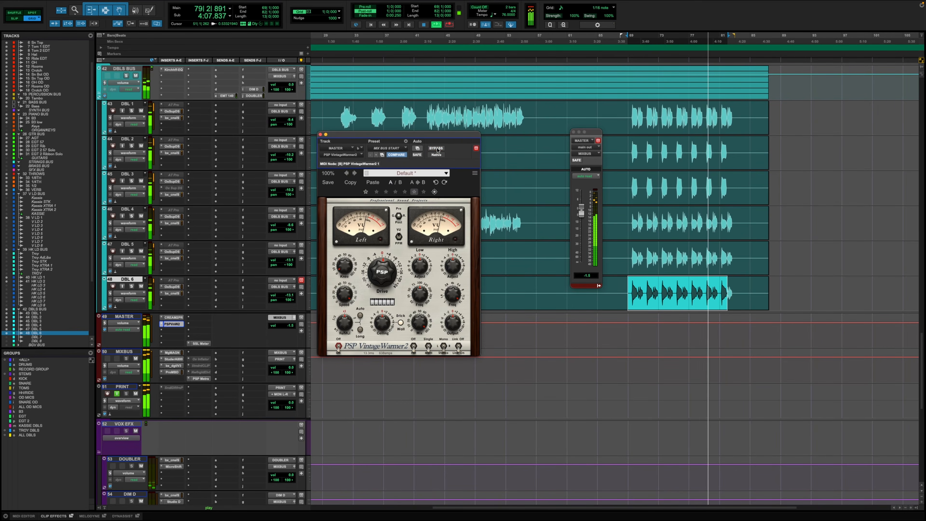
{"action": "key", "text": "space"}
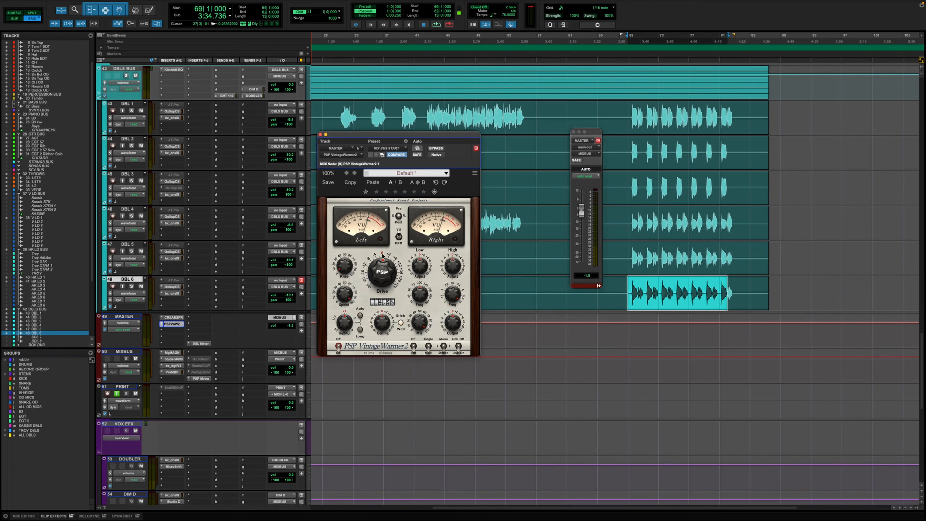
{"action": "left_click", "coordinate": [320, 135]}
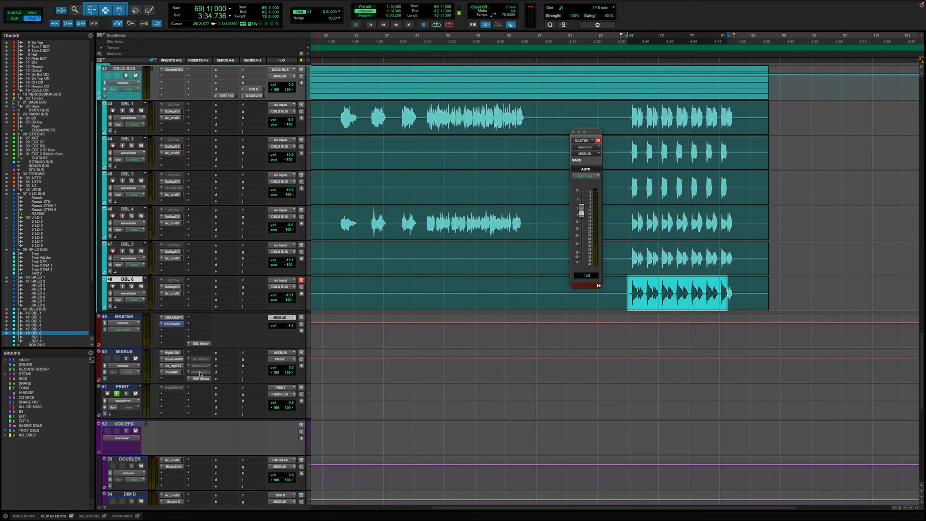
Find the first V LD 1 vocal phrase near the song's start and play it from bar 11
{"action": "scroll", "coordinate": [516, 320], "scroll_direction": "up", "scroll_amount": 6}
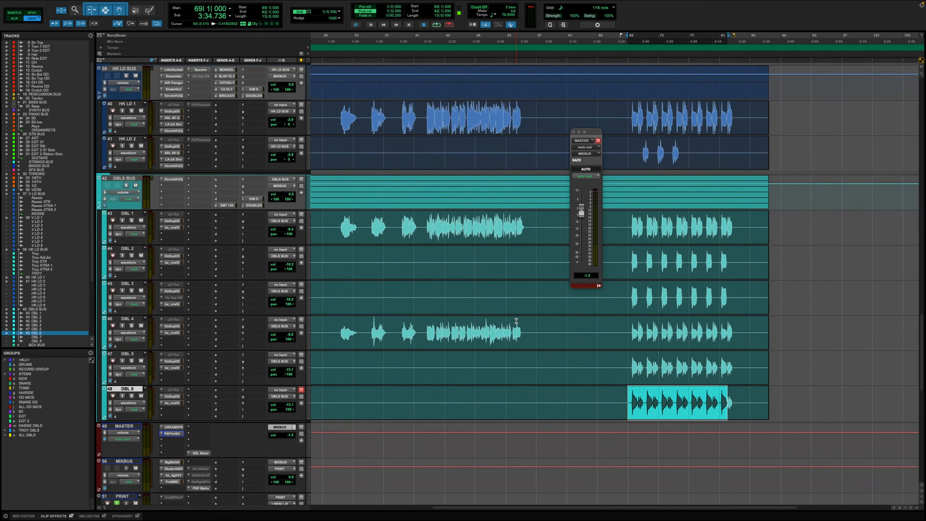
{"action": "scroll", "coordinate": [516, 320], "scroll_direction": "down", "scroll_amount": 7}
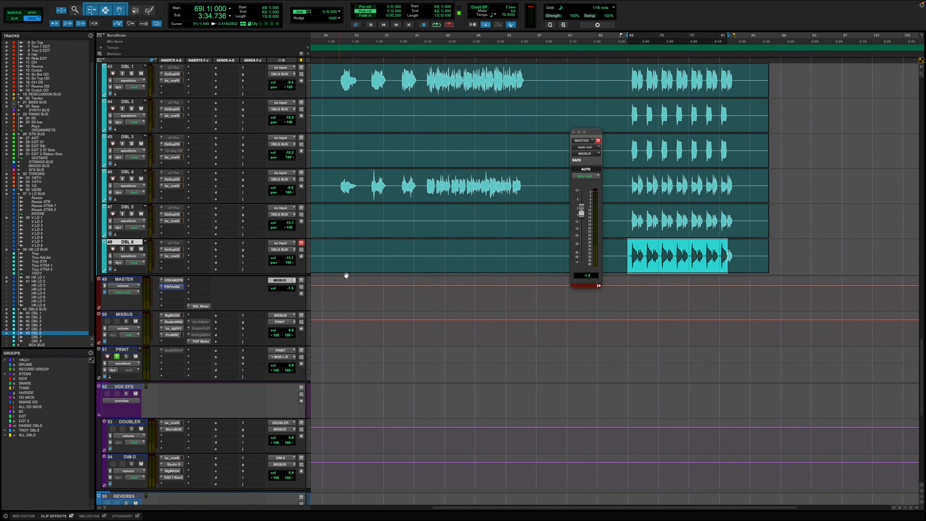
{"action": "scroll", "coordinate": [512, 206], "scroll_direction": "up", "scroll_amount": 10}
{"action": "scroll", "coordinate": [513, 206], "scroll_direction": "down", "scroll_amount": 5}
{"action": "scroll", "coordinate": [513, 206], "scroll_direction": "up", "scroll_amount": 9}
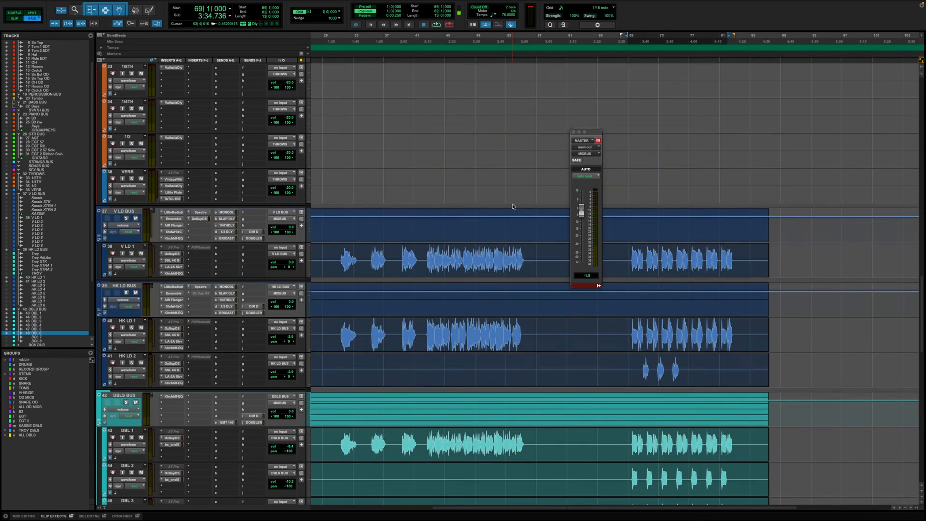
{"action": "scroll", "coordinate": [513, 206], "scroll_direction": "down", "scroll_amount": 3}
{"action": "key", "text": "t"}
{"action": "scroll", "coordinate": [513, 206], "scroll_direction": "up", "scroll_amount": 4}
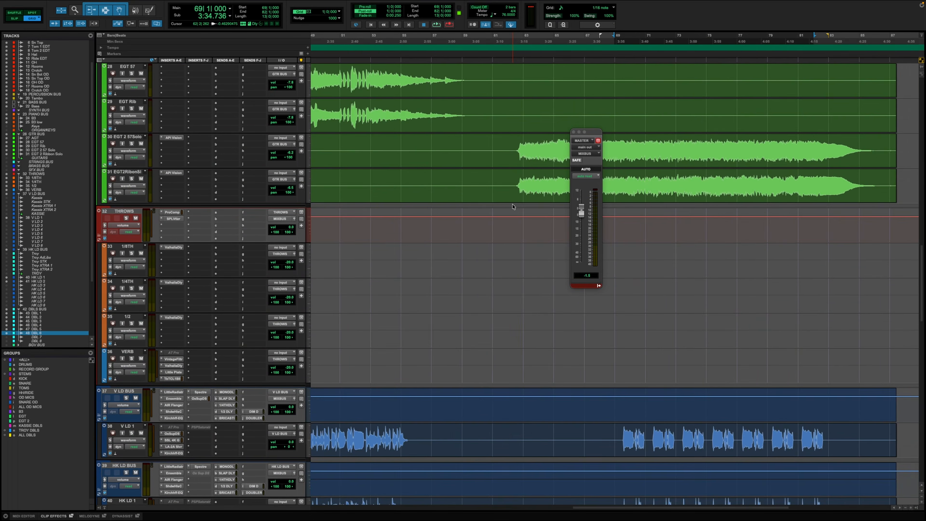
{"action": "scroll", "coordinate": [512, 207], "scroll_direction": "left", "scroll_amount": 6}
{"action": "scroll", "coordinate": [513, 207], "scroll_direction": "up", "scroll_amount": 3}
{"action": "scroll", "coordinate": [513, 207], "scroll_direction": "right", "scroll_amount": 10}
{"action": "scroll", "coordinate": [513, 207], "scroll_direction": "left", "scroll_amount": 15}
{"action": "scroll", "coordinate": [512, 207], "scroll_direction": "up", "scroll_amount": 1}
{"action": "scroll", "coordinate": [513, 207], "scroll_direction": "down", "scroll_amount": 8}
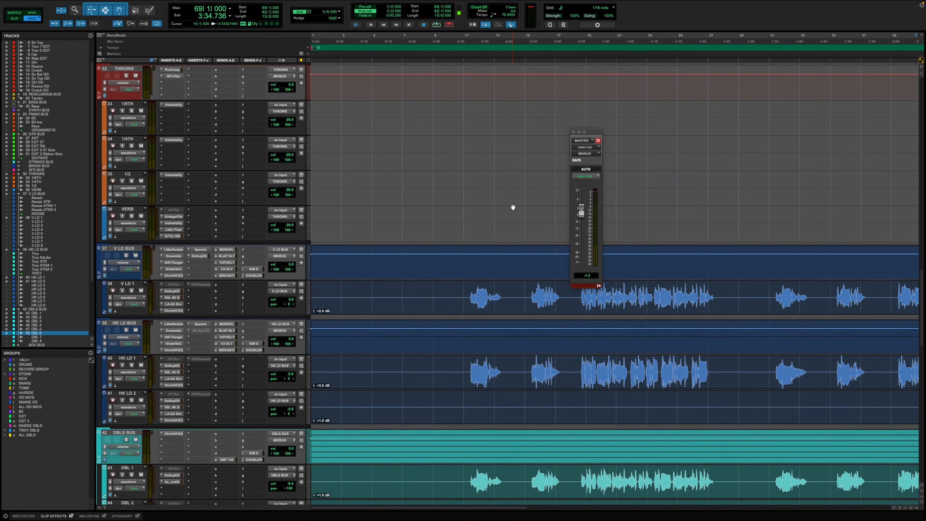
{"action": "left_click", "coordinate": [465, 303]}
{"action": "key", "text": "space"}
{"action": "key", "text": "t"}
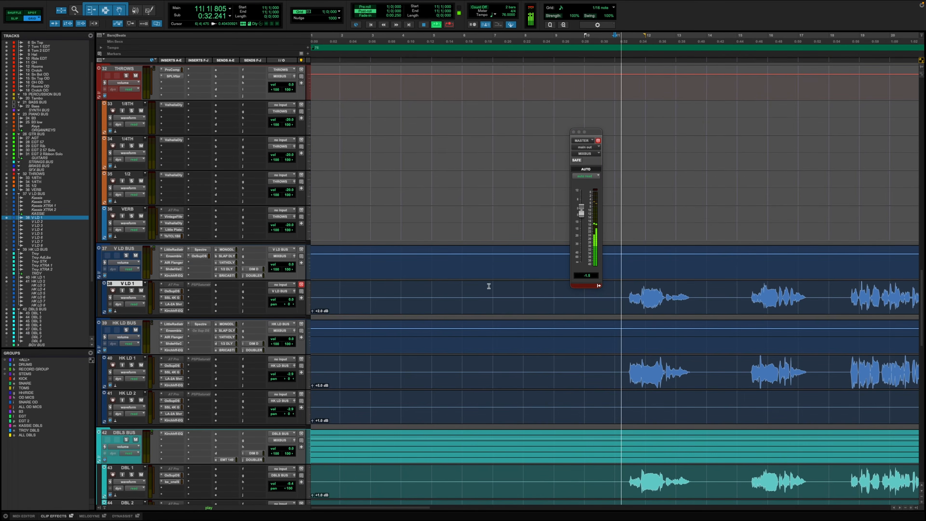
Replay the opening V LD 1 phrase from bar 11 and listen to how its last words end
{"action": "key", "text": "space"}
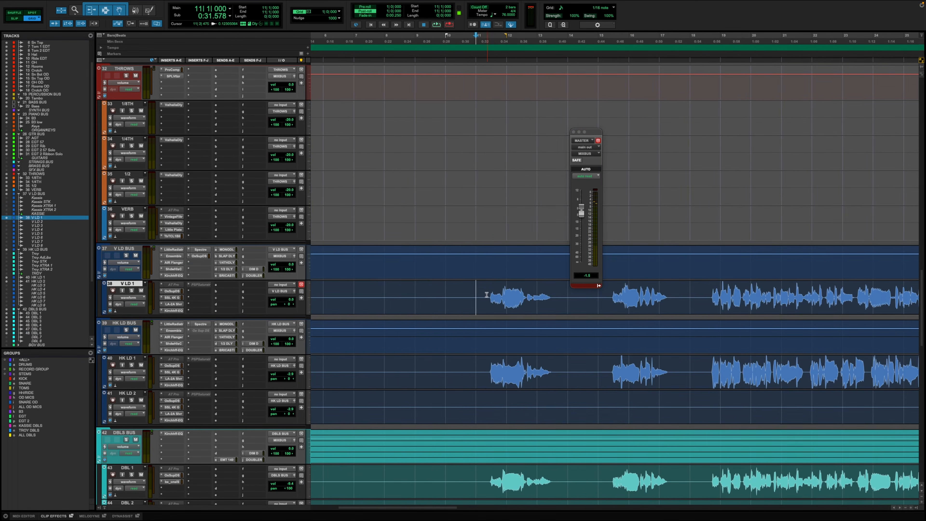
{"action": "key", "text": "space"}
{"action": "scroll", "coordinate": [497, 271], "scroll_direction": "right", "scroll_amount": 8}
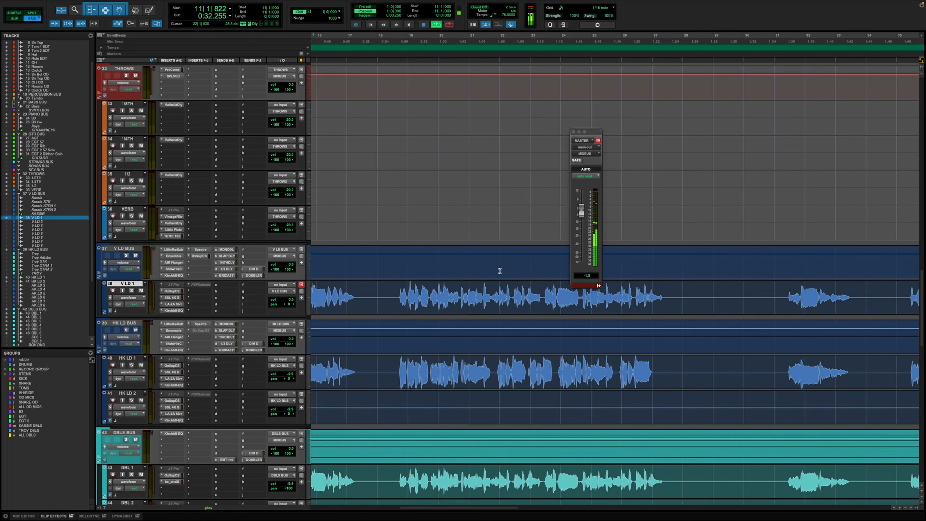
{"action": "scroll", "coordinate": [500, 271], "scroll_direction": "left", "scroll_amount": 9}
{"action": "scroll", "coordinate": [500, 271], "scroll_direction": "right", "scroll_amount": 2}
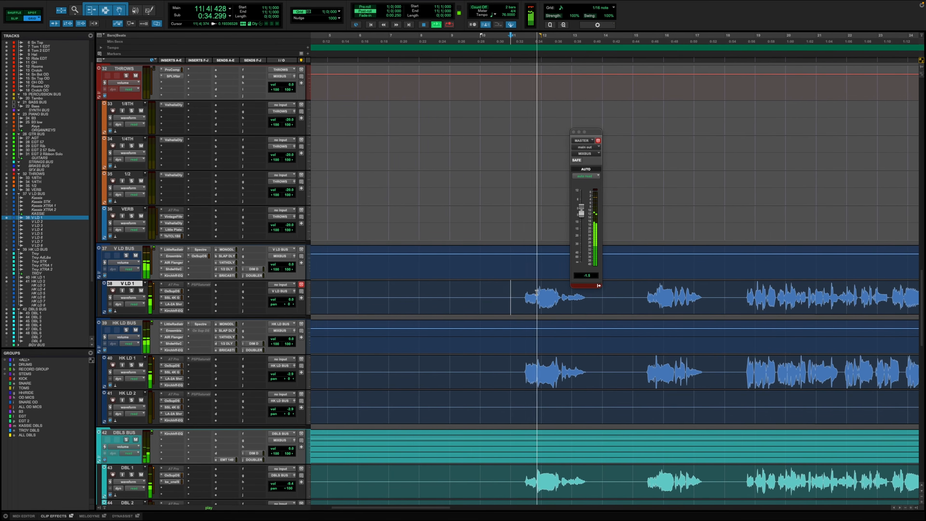
{"action": "scroll", "coordinate": [510, 281], "scroll_direction": "right", "scroll_amount": 3}
{"action": "key", "text": "t"}
{"action": "key", "text": "F2"}
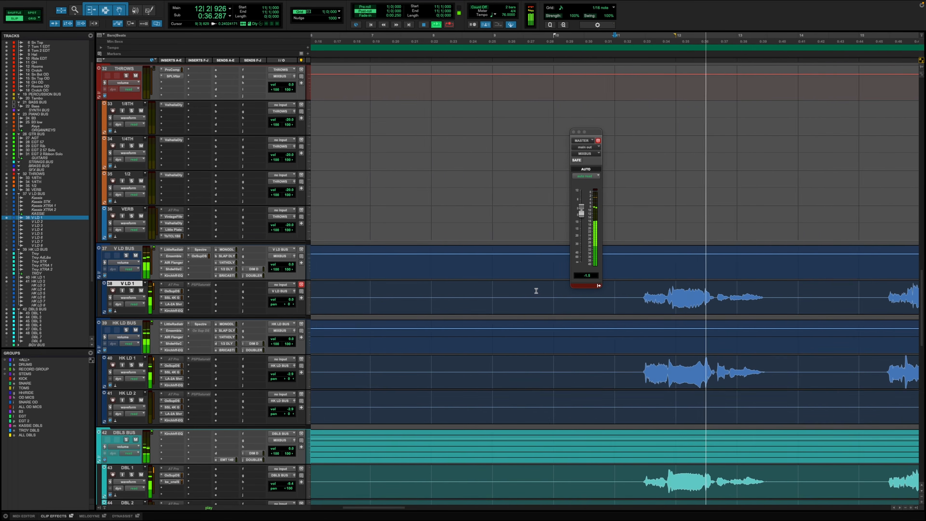
{"action": "scroll", "coordinate": [537, 292], "scroll_direction": "right", "scroll_amount": 5}
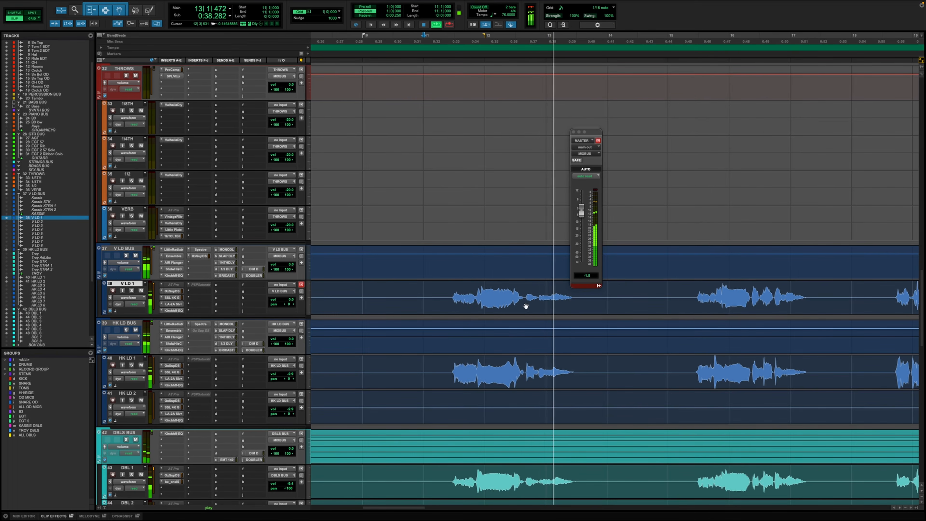
{"action": "key", "text": "space"}
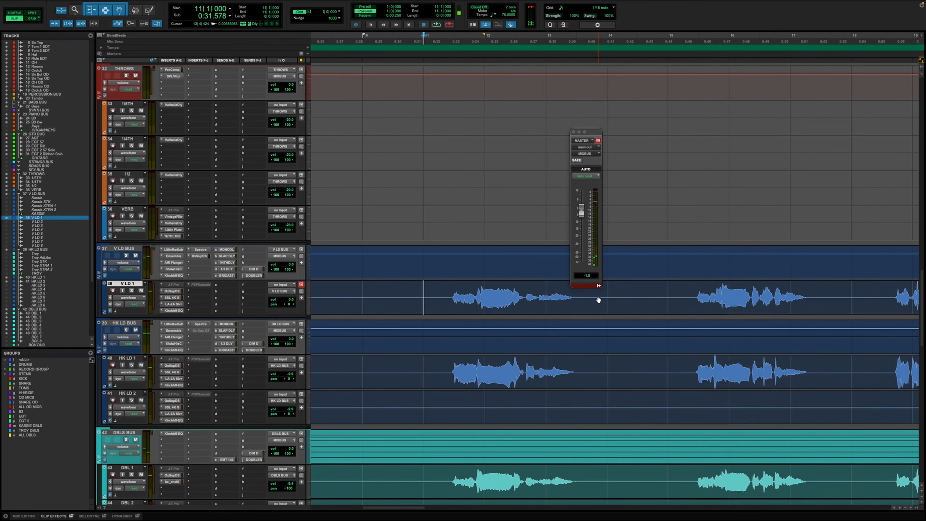
Select and copy the tail of the first V LD 1 phrase, from bar 12 beat 3 to about bar 14
{"action": "left_click_drag", "start_coordinate": [604, 297], "coordinate": [525, 303]}
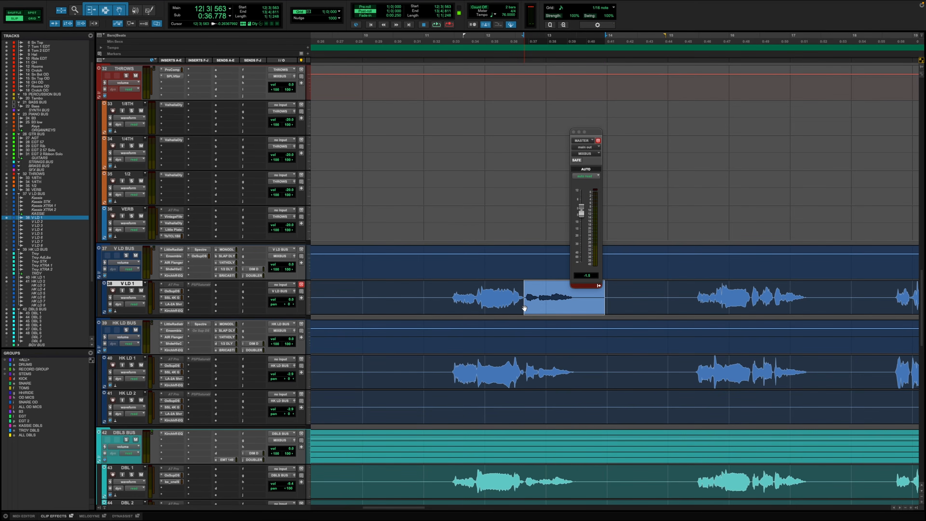
{"action": "scroll", "coordinate": [524, 308], "scroll_direction": "up", "scroll_amount": 1}
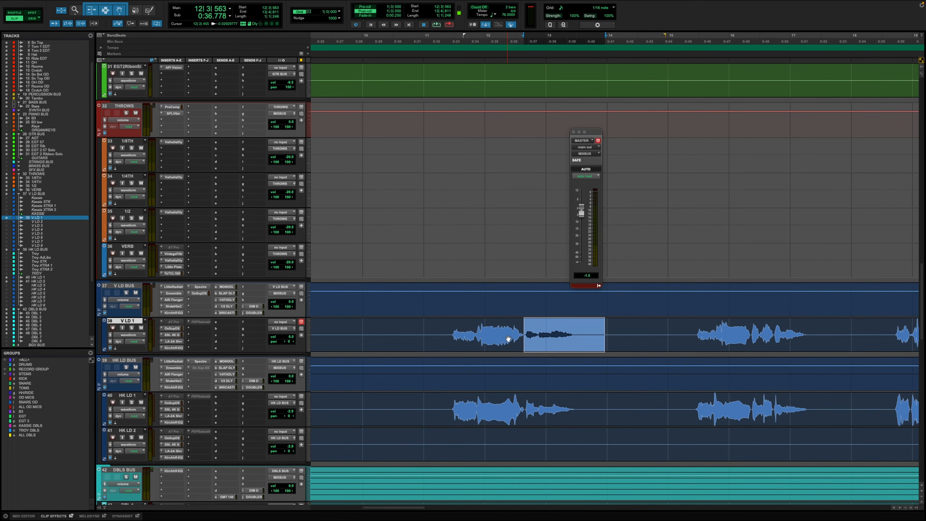
{"action": "key", "text": "p"}
{"action": "key", "text": "p"}
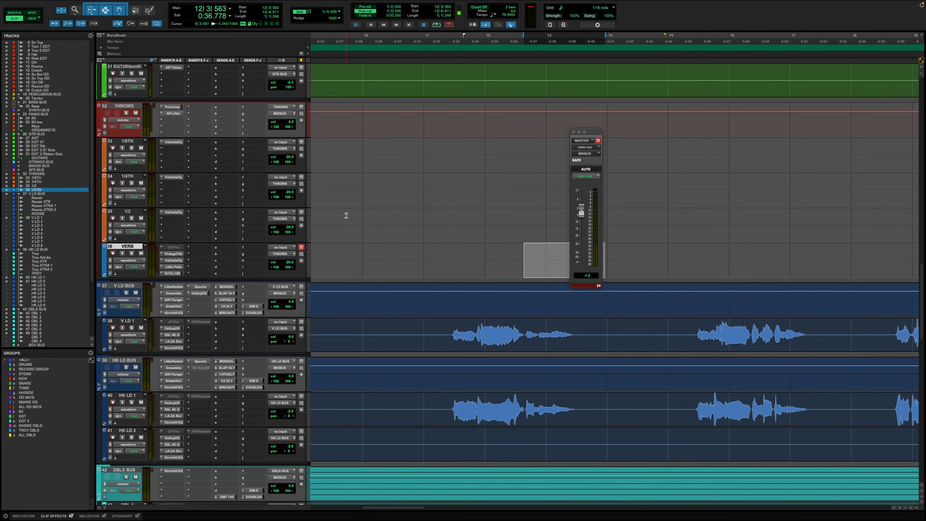
{"action": "key", "text": "semicolon"}
{"action": "key", "text": "semicolon"}
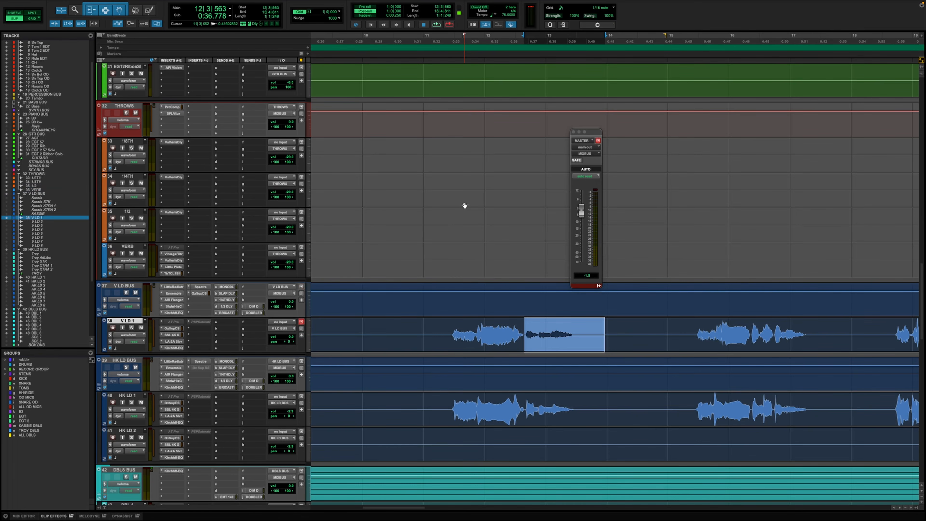
Try pasting the copied vocal tail onto the DBL 2 and DBL 3 tracks, and delete the pasted clips
{"action": "key", "text": "semicolon"}
{"action": "key", "text": "semicolon"}
{"action": "key", "text": "semicolon"}
{"action": "key", "text": "semicolon"}
{"action": "key", "text": "semicolon"}
{"action": "key", "text": "semicolon"}
{"action": "key", "text": "semicolon"}
{"action": "key", "text": "semicolon"}
{"action": "key", "text": "semicolon"}
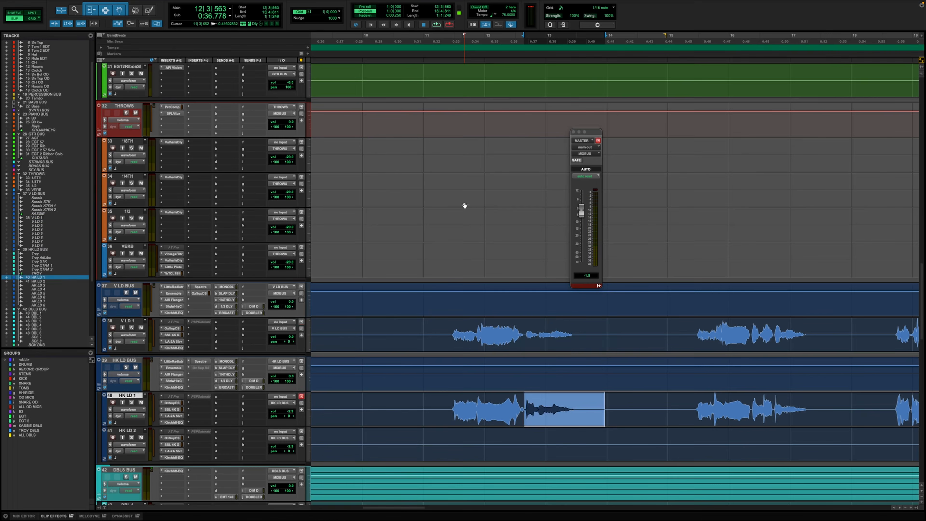
{"action": "key", "text": "p"}
{"action": "key", "text": "p"}
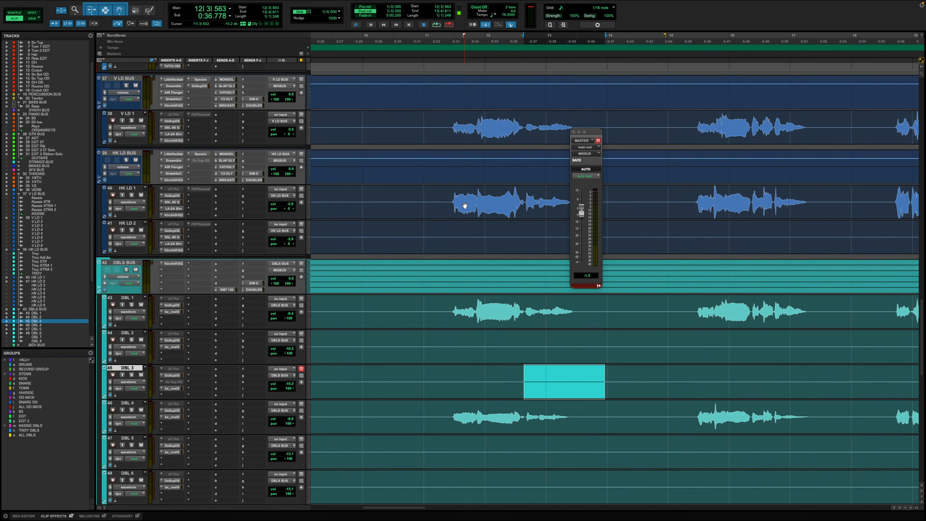
{"action": "key", "text": "shift+p"}
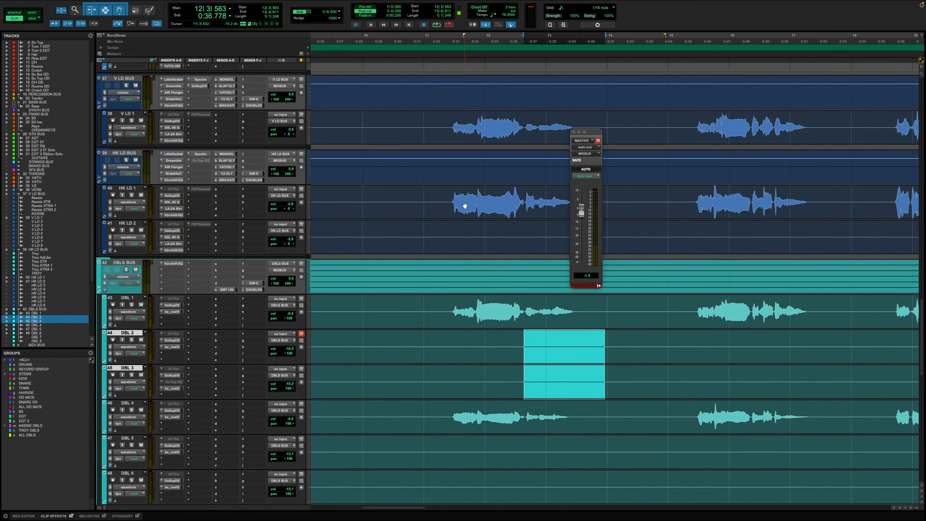
{"action": "key", "text": "p"}
{"action": "key", "text": "v"}
{"action": "key", "text": "semicolon"}
{"action": "key", "text": "shift+p"}
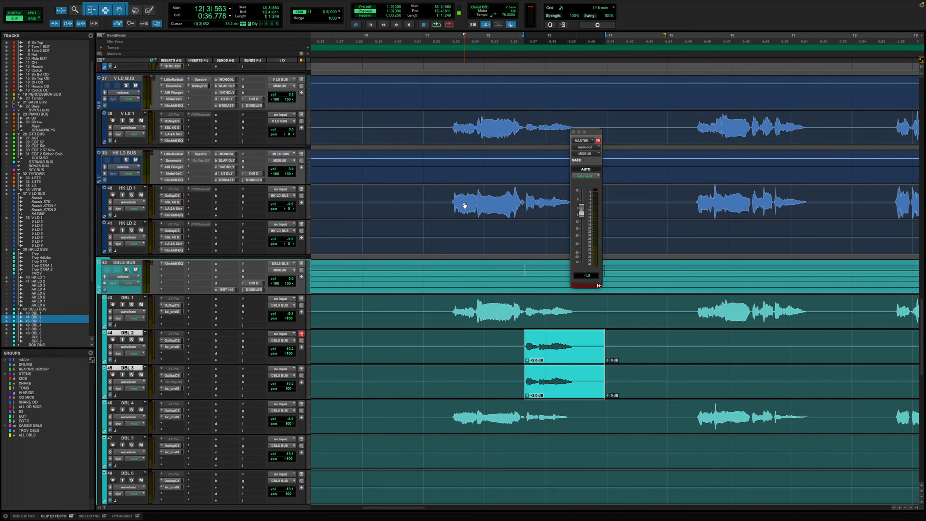
{"action": "key", "text": "BackSpace"}
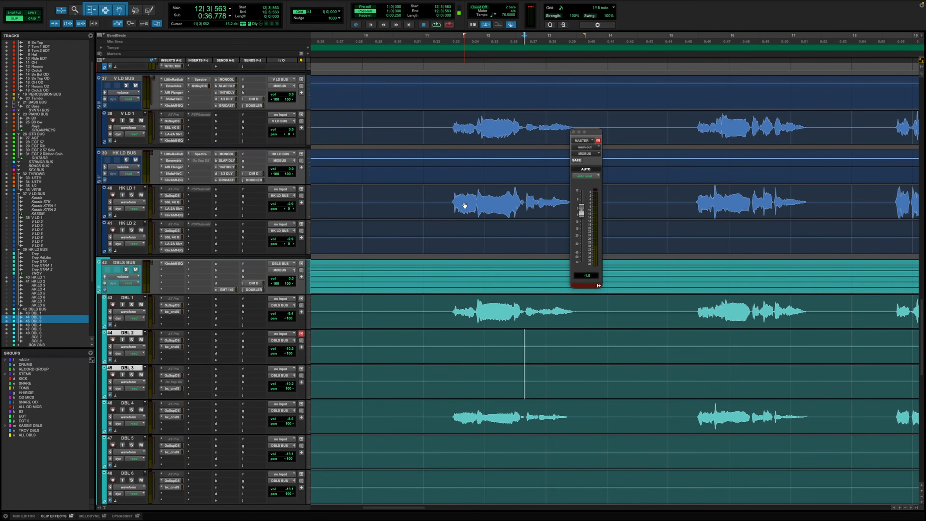
Paste the copied vocal tail onto the 1/2 and 1/4TH throw tracks at bar 12 beat 3
{"action": "key", "text": "p"}
{"action": "key", "text": "p"}
{"action": "key", "text": "p"}
{"action": "key", "text": "p"}
{"action": "key", "text": "p"}
{"action": "key", "text": "p"}
{"action": "key", "text": "p"}
{"action": "key", "text": "p"}
{"action": "key", "text": "p"}
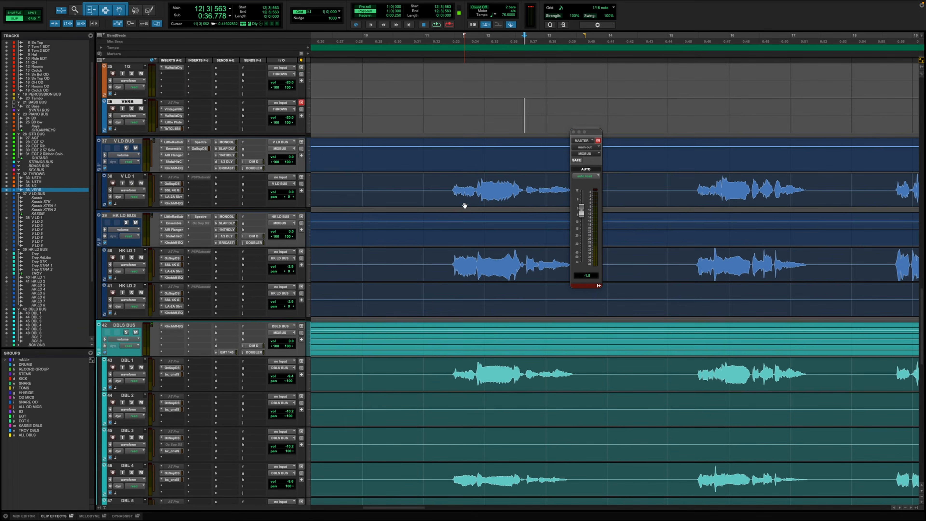
{"action": "key", "text": "v"}
{"action": "key", "text": "p"}
{"action": "key", "text": "p"}
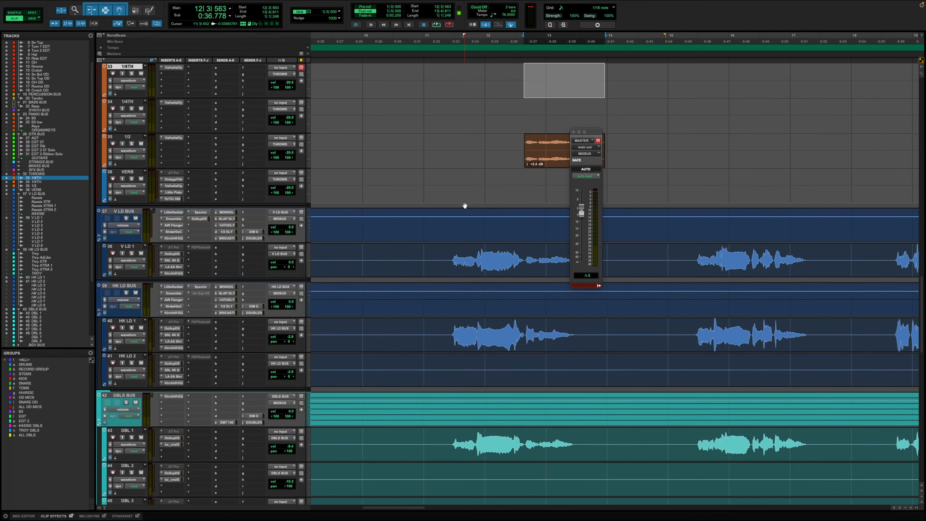
{"action": "key", "text": "semicolon"}
{"action": "key", "text": "v"}
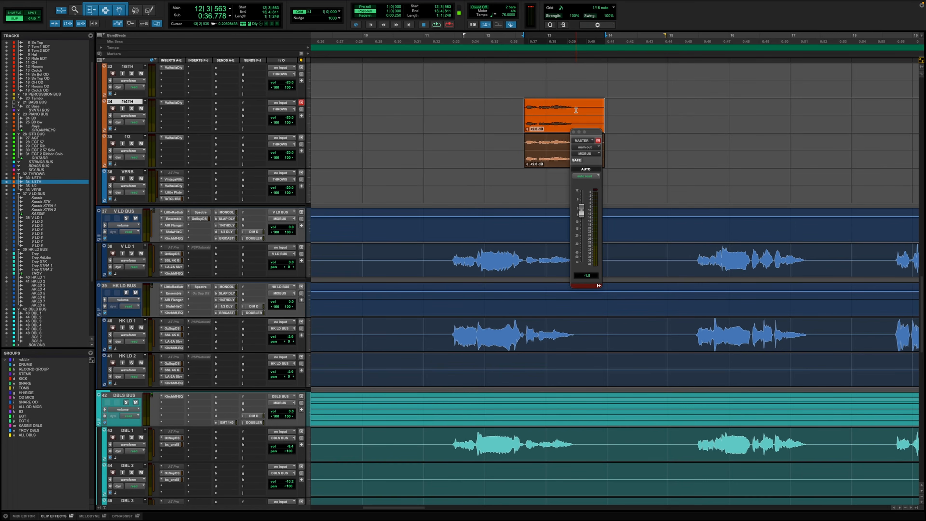
Close the floating MASTER fader window and delete the vocal clip from the 1/2 throw track
{"action": "left_click", "coordinate": [572, 132]}
{"action": "left_click", "coordinate": [561, 155]}
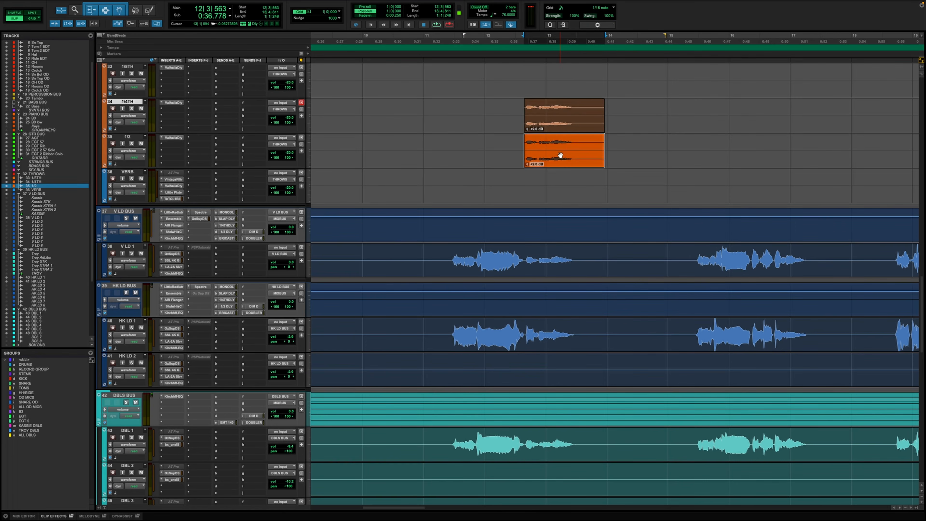
{"action": "key", "text": "BackSpace"}
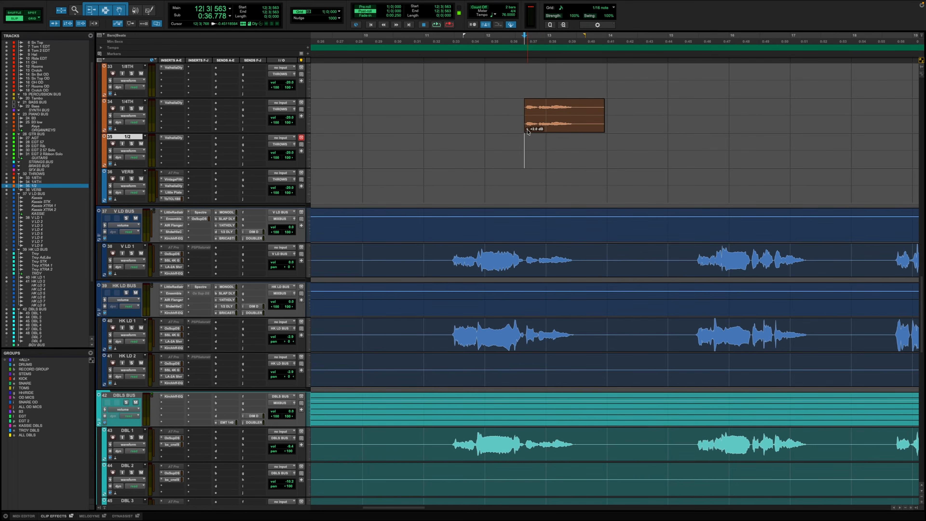
Reset the 1/4TH throw clip's gain to 0 dB and listen to the throw with the opening vocal phrase
{"action": "left_click", "coordinate": [459, 120]}
{"action": "key", "text": "space"}
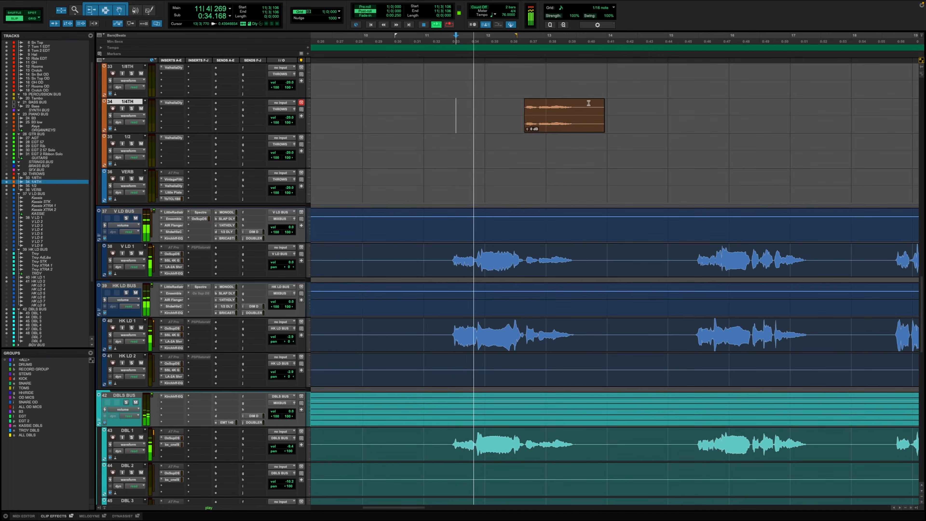
{"action": "left_click", "coordinate": [533, 128]}
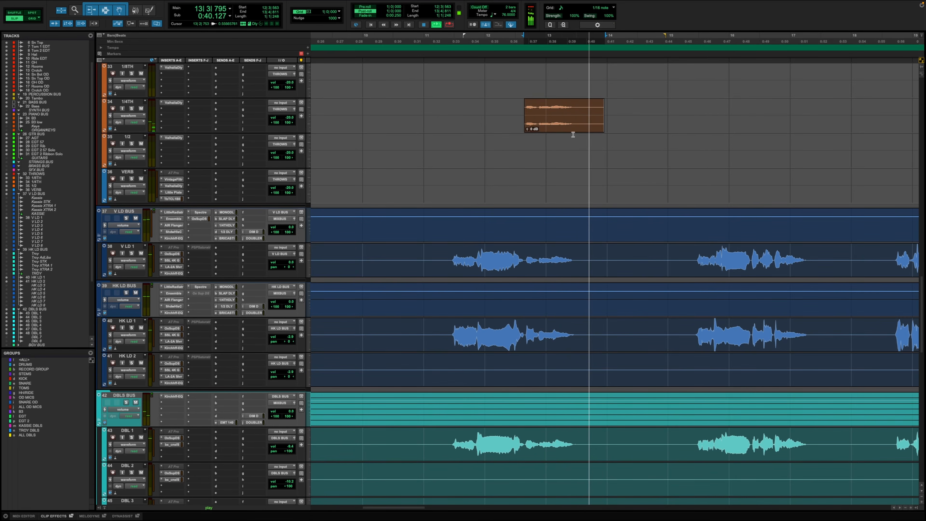
{"action": "scroll", "coordinate": [572, 135], "scroll_direction": "up", "scroll_amount": 3}
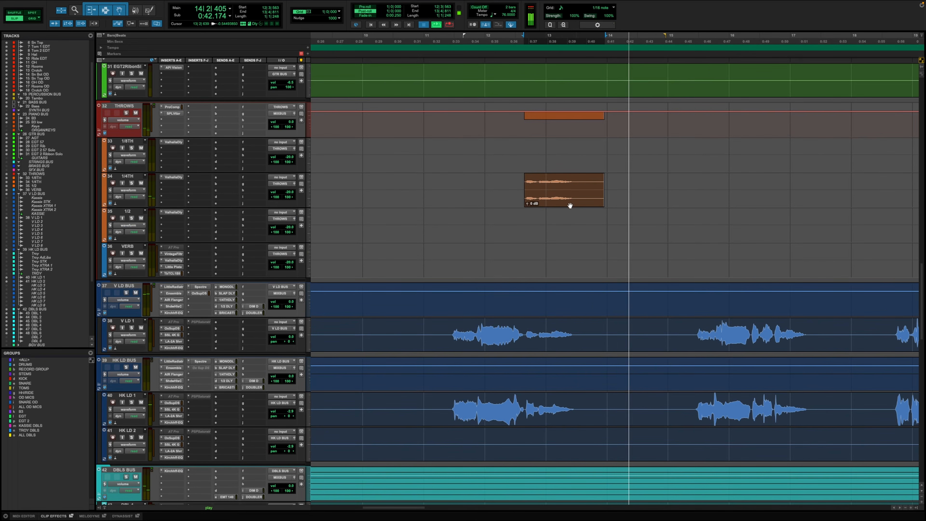
{"action": "left_click", "coordinate": [569, 206]}
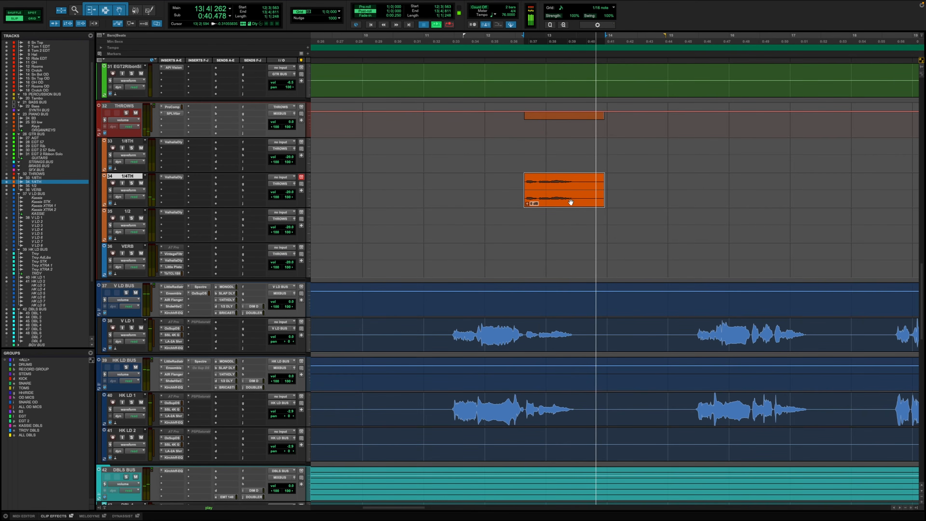
{"action": "key", "text": "space"}
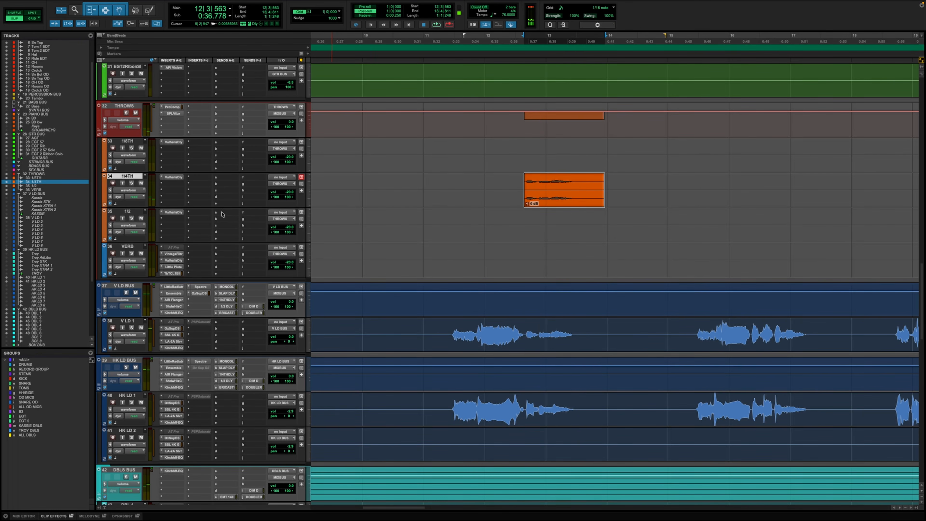
Open the 1/4TH track's floating fader window and raise the clip gain of its vocal throw
{"action": "left_click", "coordinate": [295, 184]}
{"action": "scroll", "coordinate": [569, 215], "scroll_direction": "up", "scroll_amount": 1}
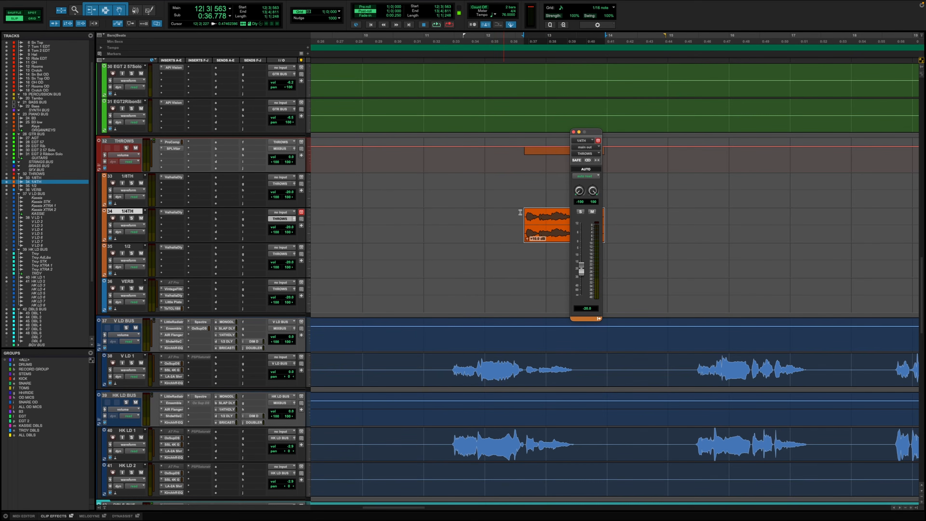
Audition the 1/4TH vocal throw, close its floating fader window and move the clip to the 1/2 track
{"action": "left_click", "coordinate": [486, 219]}
{"action": "key", "text": "space"}
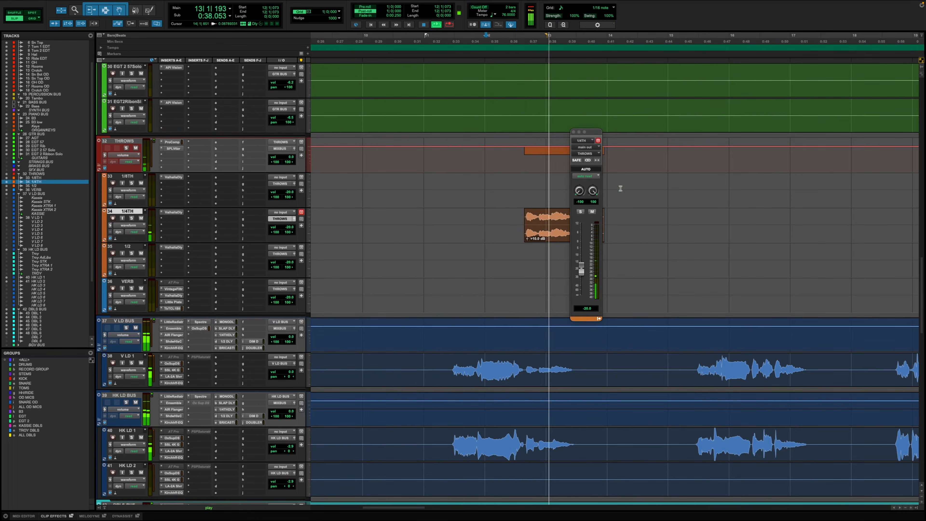
{"action": "left_click", "coordinate": [574, 134]}
{"action": "left_click_drag", "start_coordinate": [561, 233], "coordinate": [541, 229]}
{"action": "key", "text": "ctrl+z"}
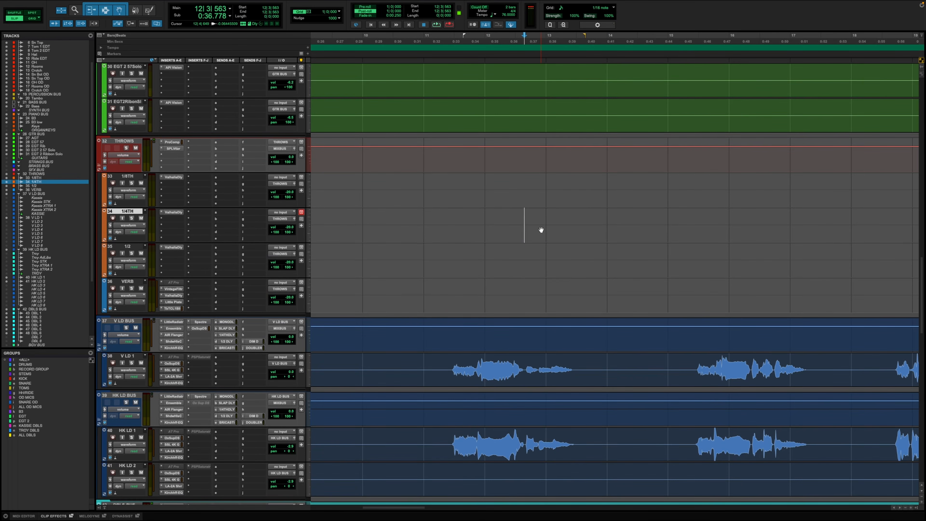
{"action": "left_click", "coordinate": [483, 254]}
{"action": "key", "text": "space"}
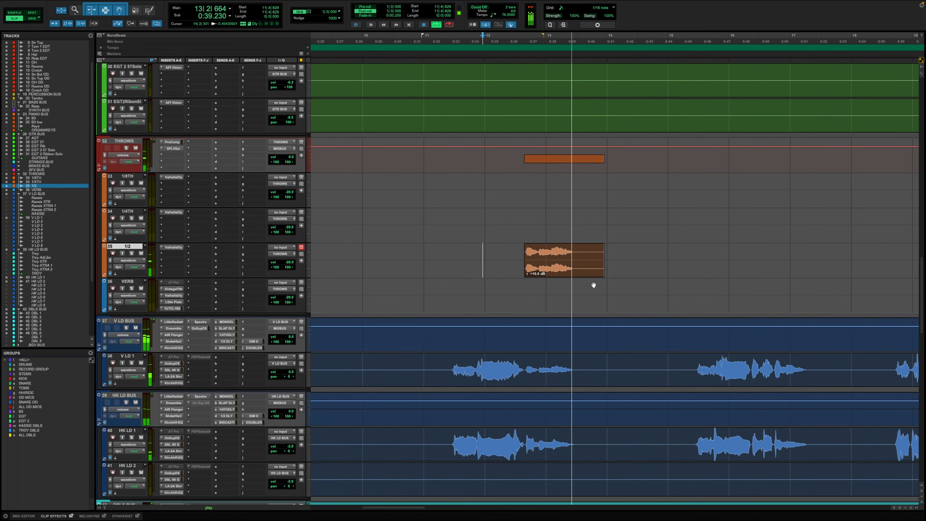
Move the vocal throw clip at bar 12 beat 3 from the 1/2 track to the VERB track
{"action": "left_click", "coordinate": [564, 273]}
{"action": "key", "text": "Delete"}
{"action": "key", "text": "space"}
{"action": "key", "text": "ctrl+z"}
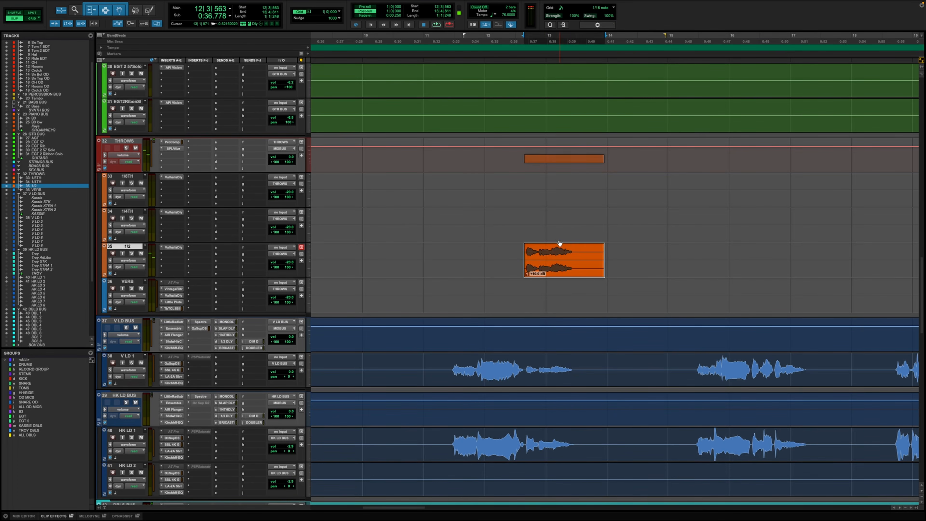
{"action": "key", "text": "x"}
{"action": "key", "text": "semicolon"}
{"action": "key", "text": "v"}
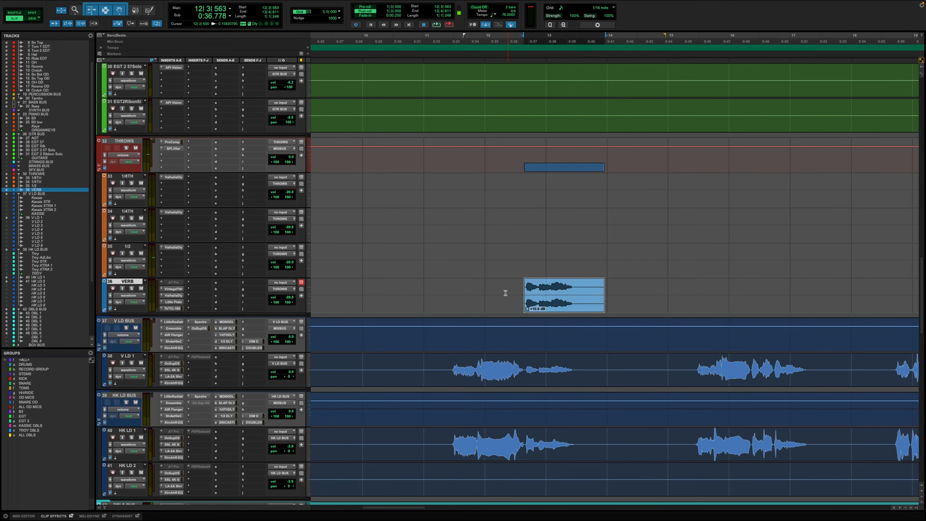
Listen to the VERB throw together with the lead vocal around bar 12
{"action": "left_click", "coordinate": [504, 287]}
{"action": "key", "text": "space"}
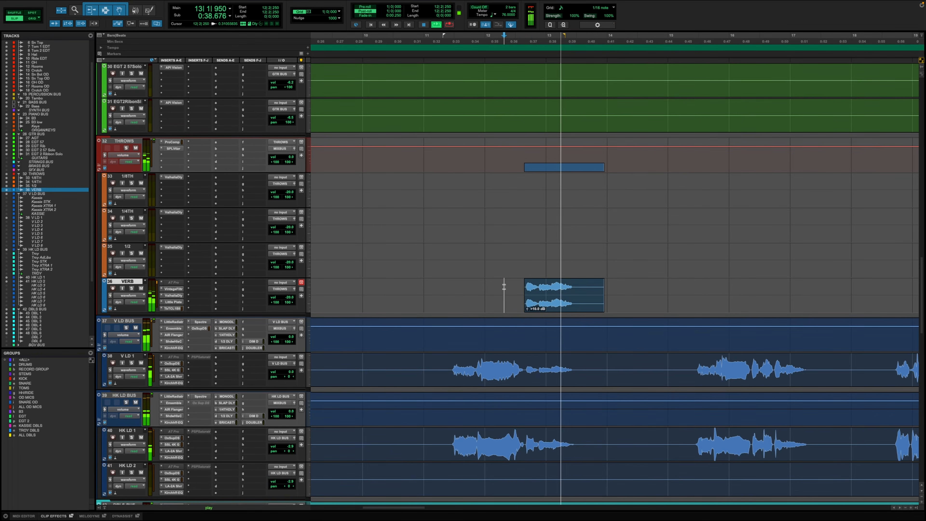
{"action": "key", "text": "space"}
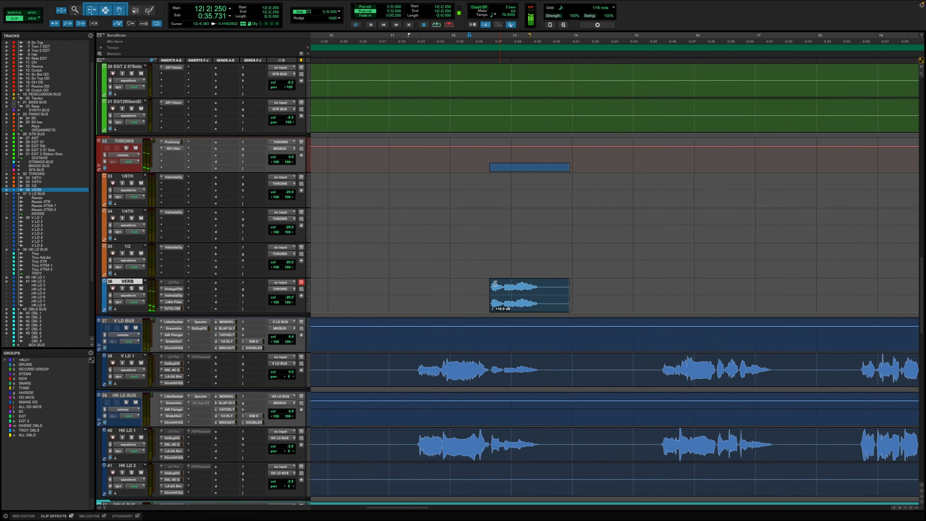
{"action": "key", "text": "space"}
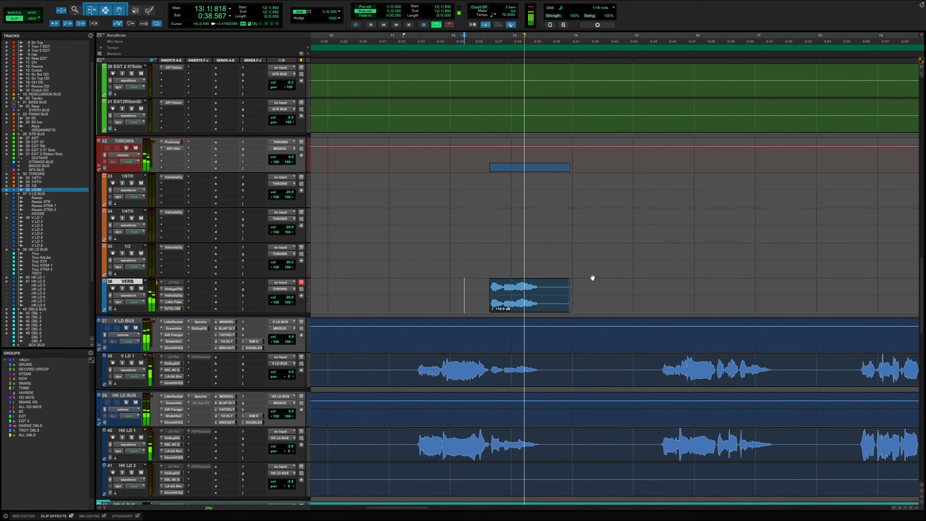
{"action": "key", "text": "space"}
Fade in the start of the VERB throw clip up to about bar 13 and listen from bar 11
{"action": "left_click_drag", "start_coordinate": [483, 285], "coordinate": [510, 302]}
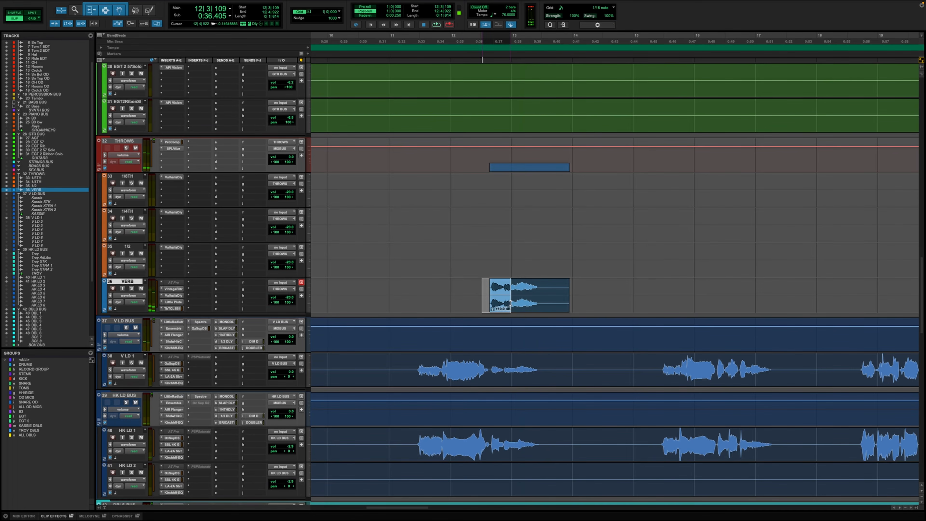
{"action": "left_click", "coordinate": [451, 290]}
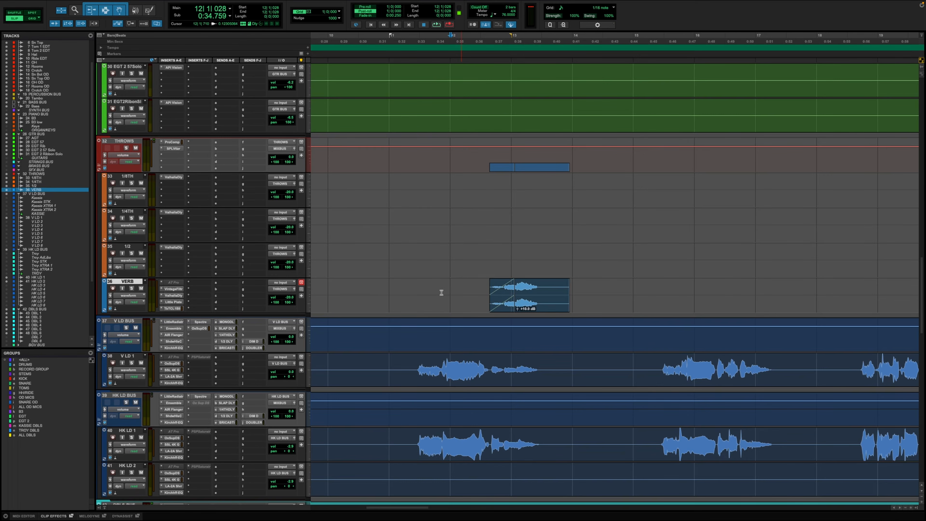
{"action": "left_click", "coordinate": [421, 291]}
{"action": "key", "text": "space"}
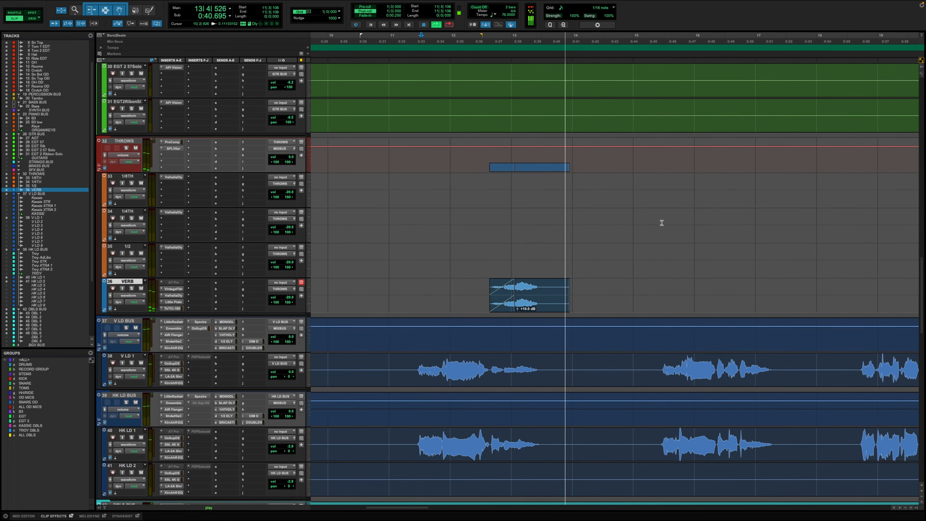
{"action": "key", "text": "space"}
Copy the short lead vocal phrase starting at bar 16 beat 2 on the V LD 1 track
{"action": "left_click", "coordinate": [630, 363]}
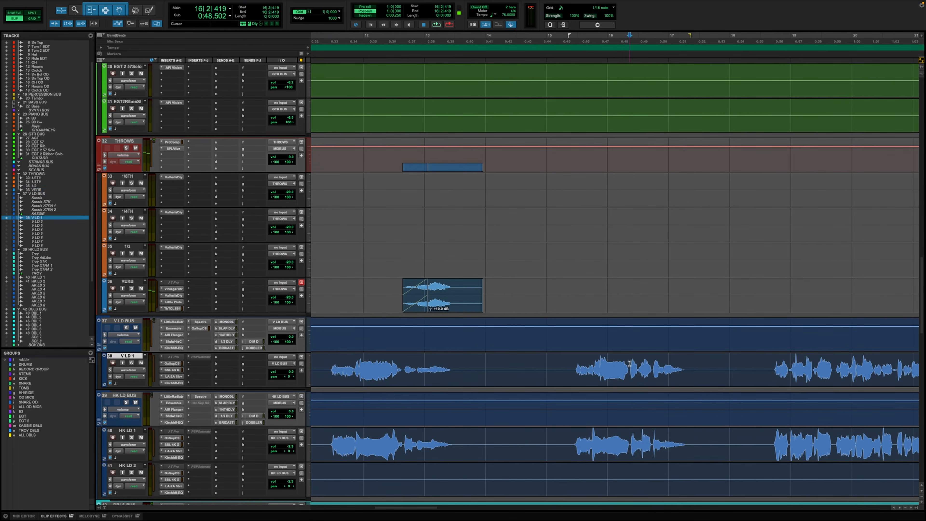
{"action": "left_click_drag", "start_coordinate": [629, 363], "coordinate": [653, 372]}
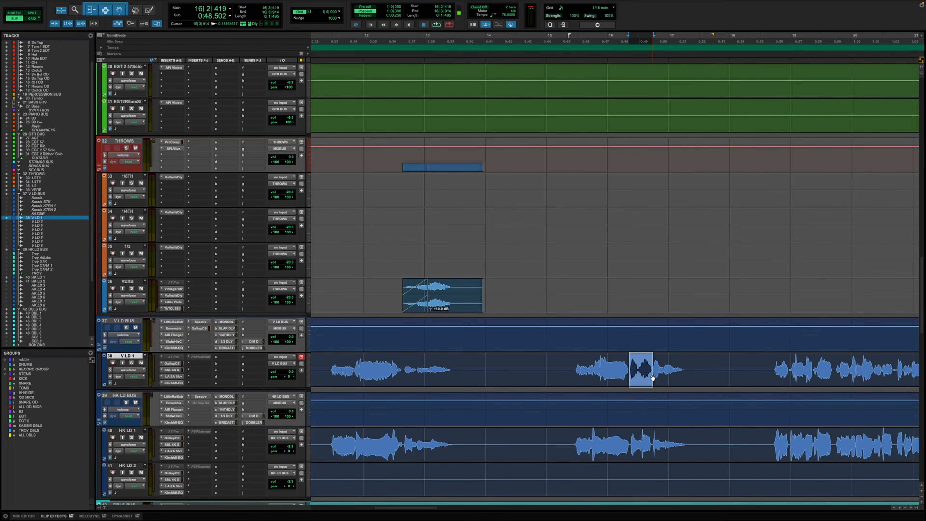
{"action": "key", "text": "semicolon"}
{"action": "key", "text": "semicolon"}
{"action": "key", "text": "semicolon"}
{"action": "key", "text": "semicolon"}
{"action": "key", "text": "semicolon"}
{"action": "key", "text": "semicolon"}
{"action": "key", "text": "semicolon"}
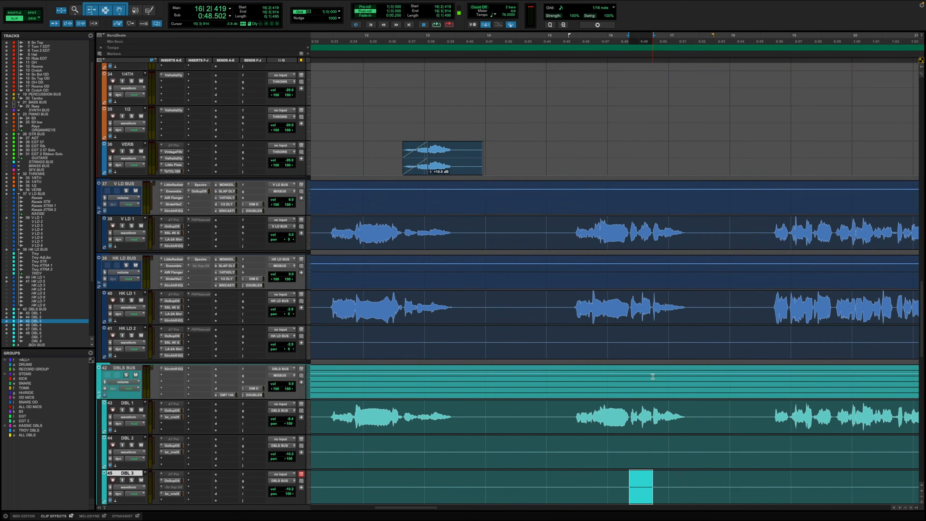
{"action": "key", "text": "p"}
{"action": "key", "text": "v"}
{"action": "key", "text": "semicolon"}
{"action": "key", "text": "v"}
{"action": "key", "text": "shift+p"}
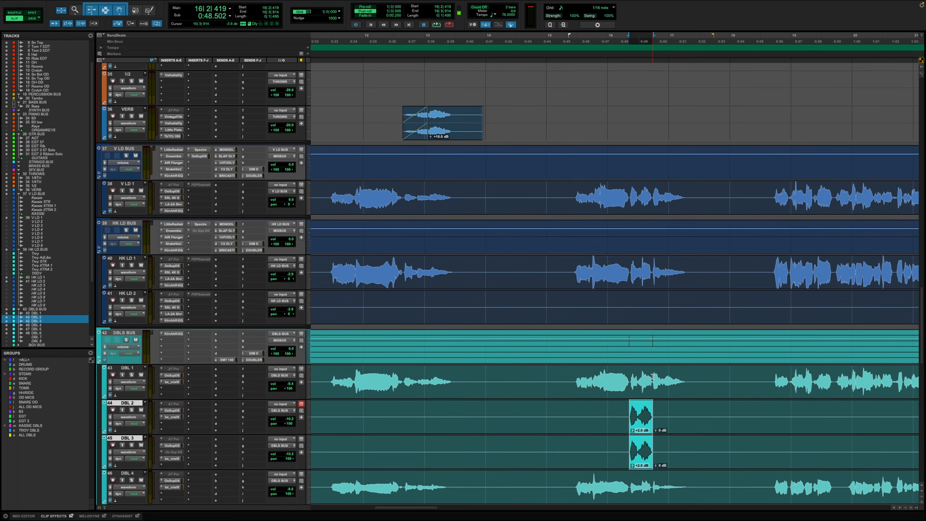
{"action": "key", "text": "shift+semicolon"}
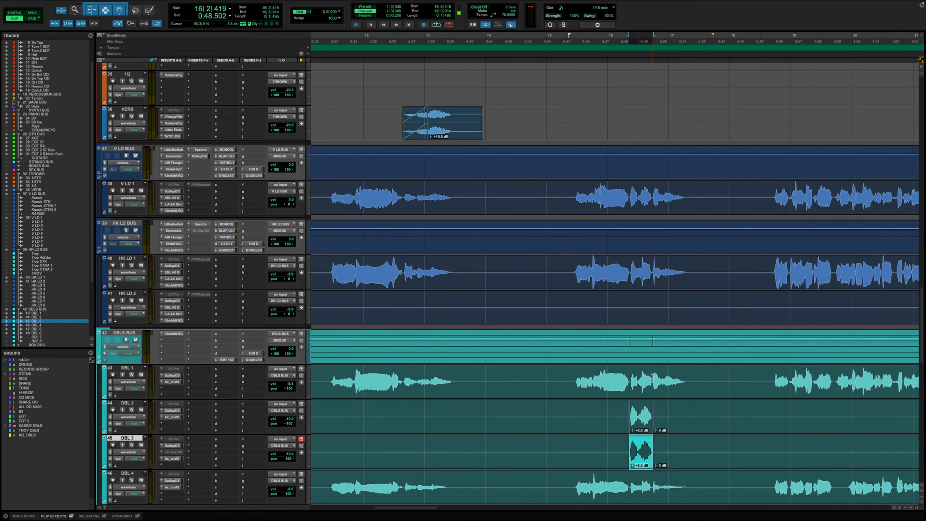
{"action": "key", "text": "ctrl+z"}
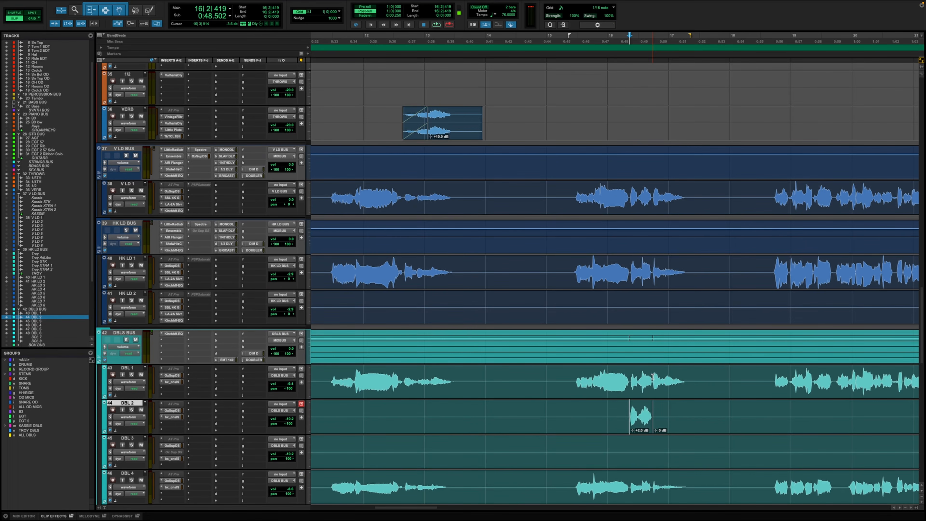
{"action": "left_click", "coordinate": [639, 430]}
{"action": "key", "text": "BackSpace"}
Paste the copied vocal phrase onto the 1/4TH throw track at bar 16 beat 2
{"action": "scroll", "coordinate": [638, 429], "scroll_direction": "down", "scroll_amount": 15}
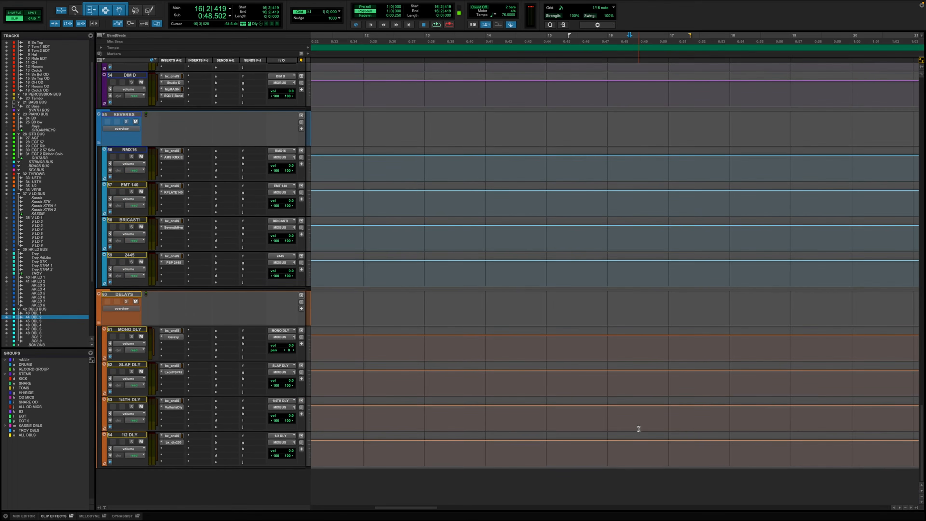
{"action": "scroll", "coordinate": [654, 343], "scroll_direction": "up", "scroll_amount": 15}
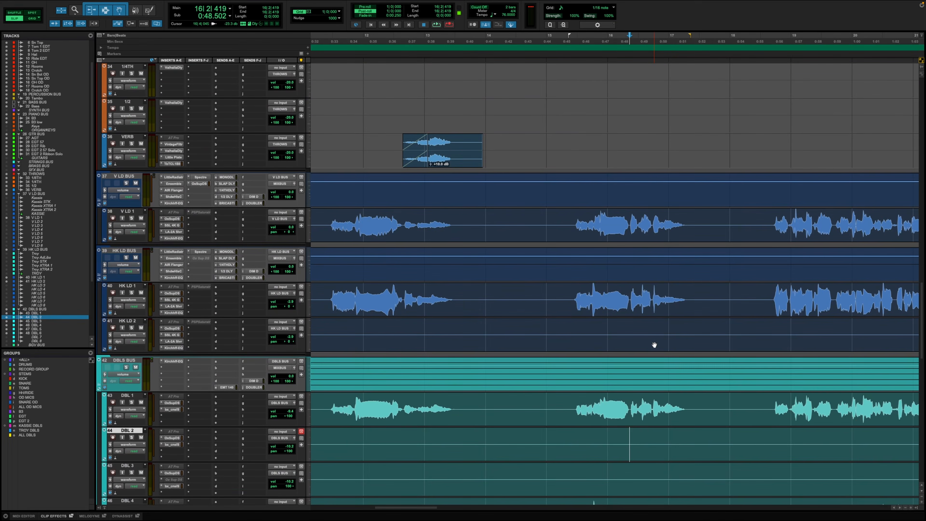
{"action": "key", "text": "p"}
{"action": "key", "text": "p"}
{"action": "key", "text": "p"}
{"action": "key", "text": "p"}
{"action": "key", "text": "p"}
{"action": "key", "text": "p"}
{"action": "key", "text": "p"}
{"action": "key", "text": "p"}
{"action": "key", "text": "p"}
{"action": "key", "text": "p"}
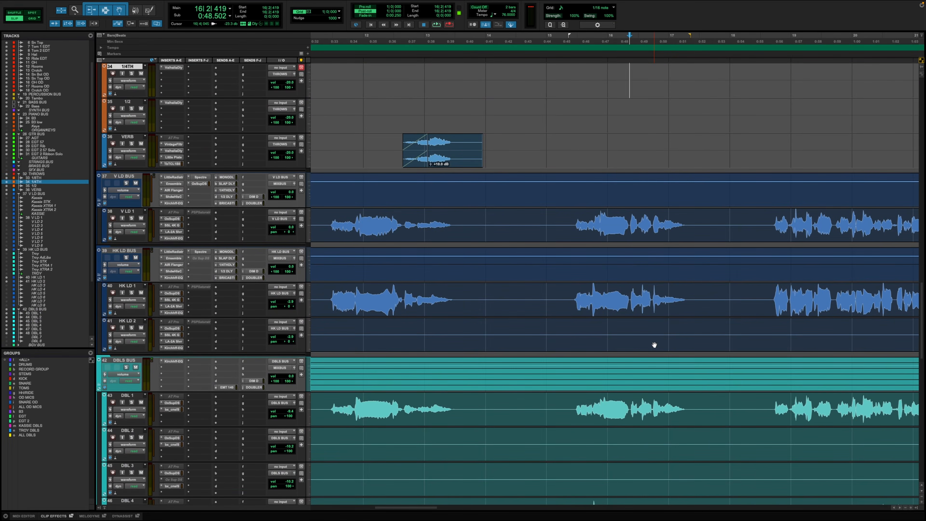
{"action": "key", "text": "ctrl+v"}
{"action": "scroll", "coordinate": [692, 256], "scroll_direction": "up", "scroll_amount": 2}
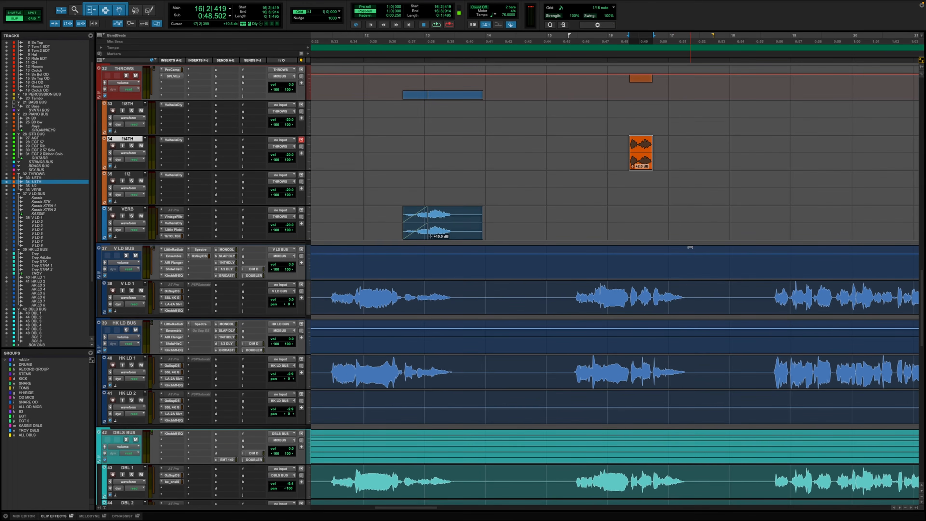
Raise the clip gain of the bar 16 throw on the 1/4TH track and listen to it from bar 15
{"action": "key", "text": "ctrl+shift+Up"}
{"action": "key", "text": "ctrl+shift+Up"}
{"action": "key", "text": "ctrl+shift+Up"}
{"action": "key", "text": "ctrl+shift+Up"}
{"action": "left_click", "coordinate": [584, 149]}
{"action": "key", "text": "space"}
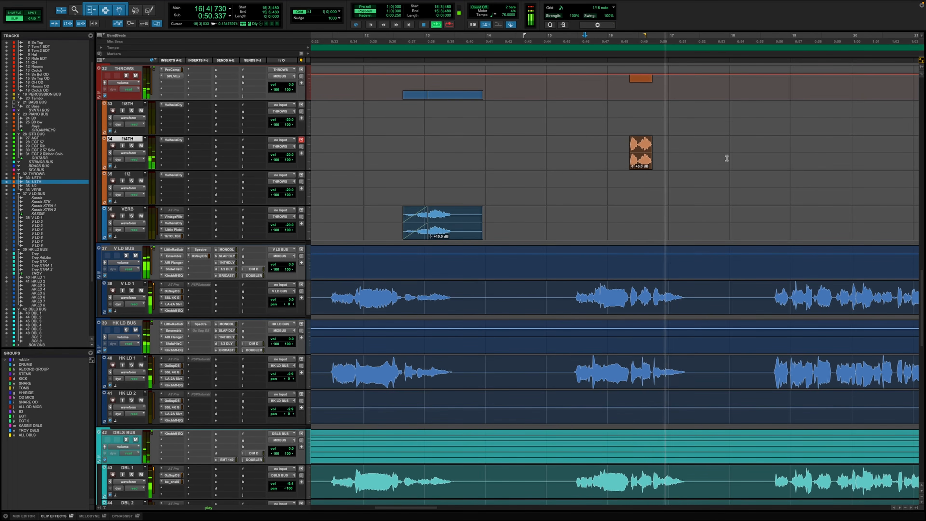
Extend the end of the bar 16 throw clip on the 1/4TH track to about bar 17 and stop playback
{"action": "left_click_drag", "start_coordinate": [651, 148], "coordinate": [675, 148]}
{"action": "key", "text": "space"}
{"action": "left_click", "coordinate": [608, 148]}
{"action": "scroll", "coordinate": [614, 159], "scroll_direction": "up", "scroll_amount": 3}
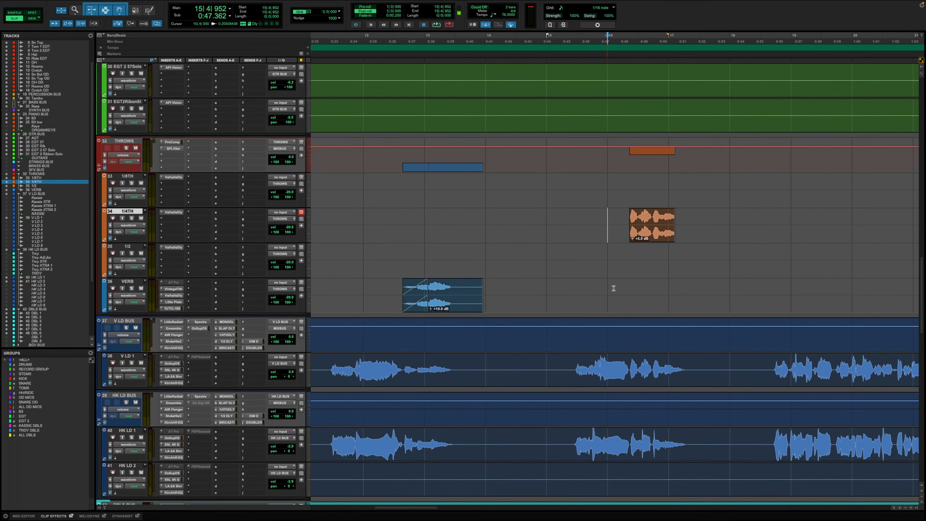
{"action": "left_click", "coordinate": [661, 238]}
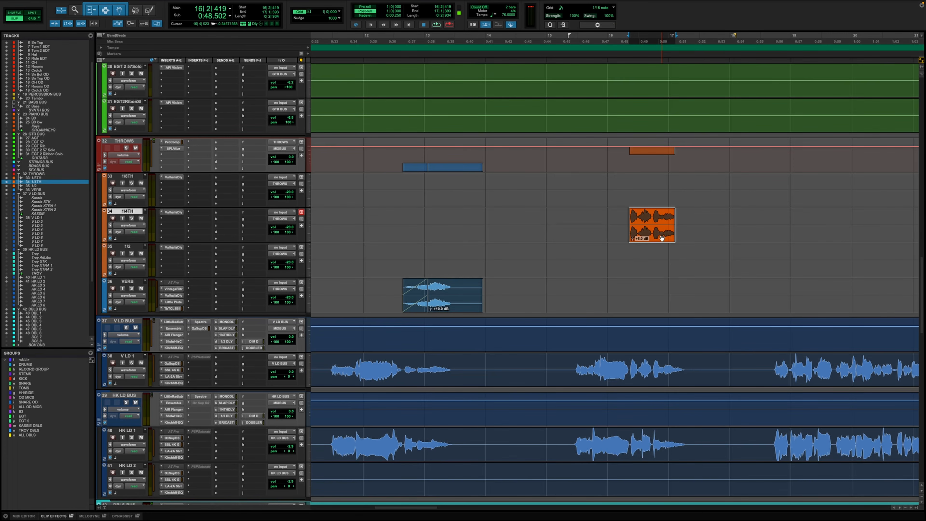
{"action": "key", "text": "ctrl+shift+Up"}
{"action": "left_click", "coordinate": [295, 185]}
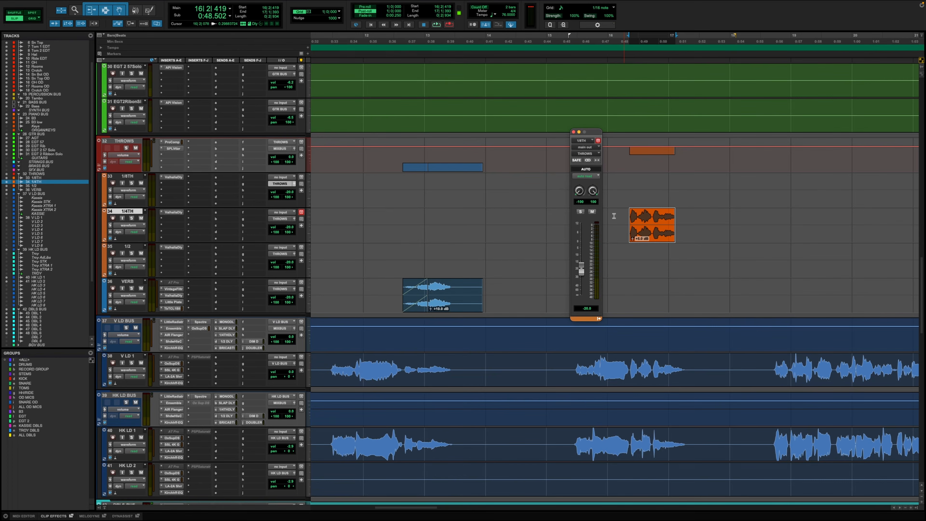
{"action": "left_click_drag", "start_coordinate": [613, 216], "coordinate": [746, 219]}
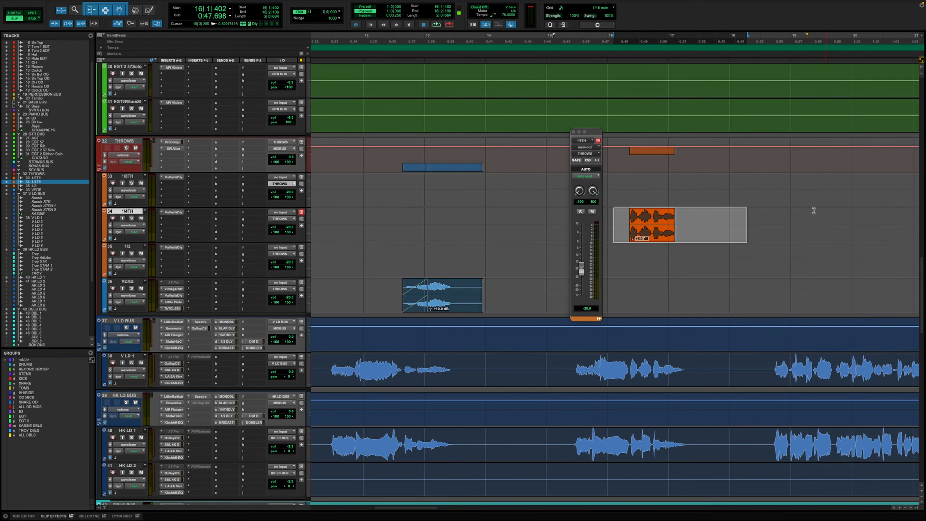
{"action": "double_click", "coordinate": [632, 221]}
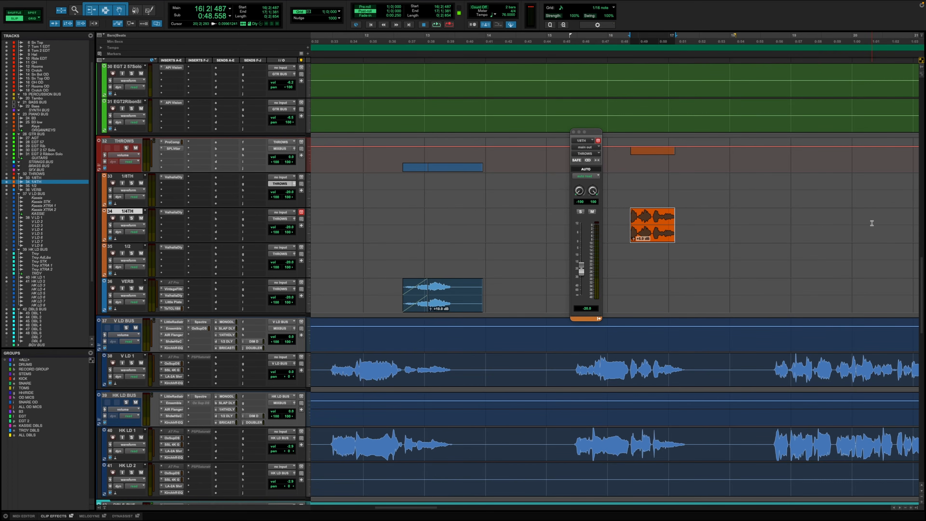
{"action": "left_click_drag", "start_coordinate": [631, 230], "coordinate": [629, 229]}
Duplicate the faded VERB throw clip onto the 1/4TH track at bar 12 beat 3 and close the floating fader window
{"action": "left_click", "coordinate": [120, 226]}
{"action": "left_click", "coordinate": [519, 272]}
{"action": "left_click", "coordinate": [494, 264]}
{"action": "left_click_drag", "start_coordinate": [448, 309], "coordinate": [448, 239], "text": "alt"}
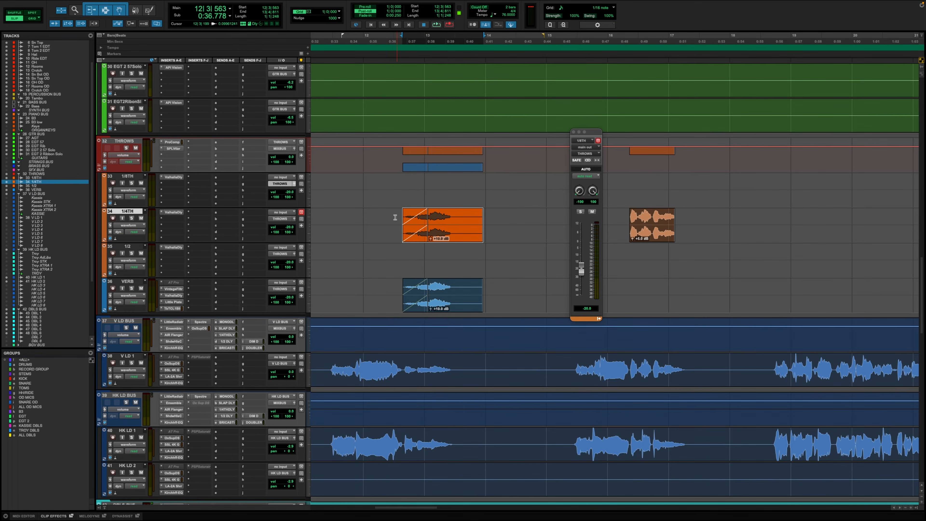
{"action": "left_click", "coordinate": [574, 132]}
Show volume automation on the 1/4TH track and raise its level across the range surrounding the bar 16 throw
{"action": "left_click_drag", "start_coordinate": [606, 210], "coordinate": [709, 234]}
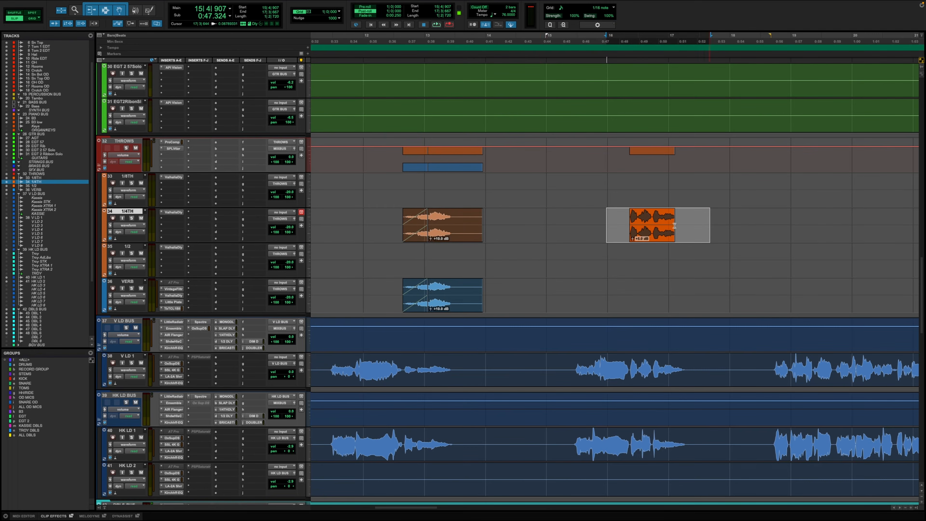
{"action": "left_click", "coordinate": [129, 224]}
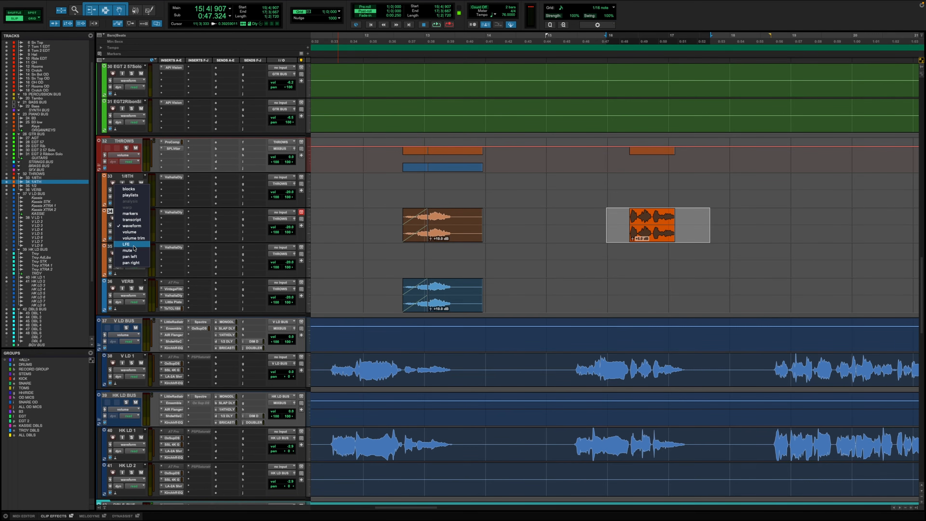
{"action": "left_click", "coordinate": [129, 235]}
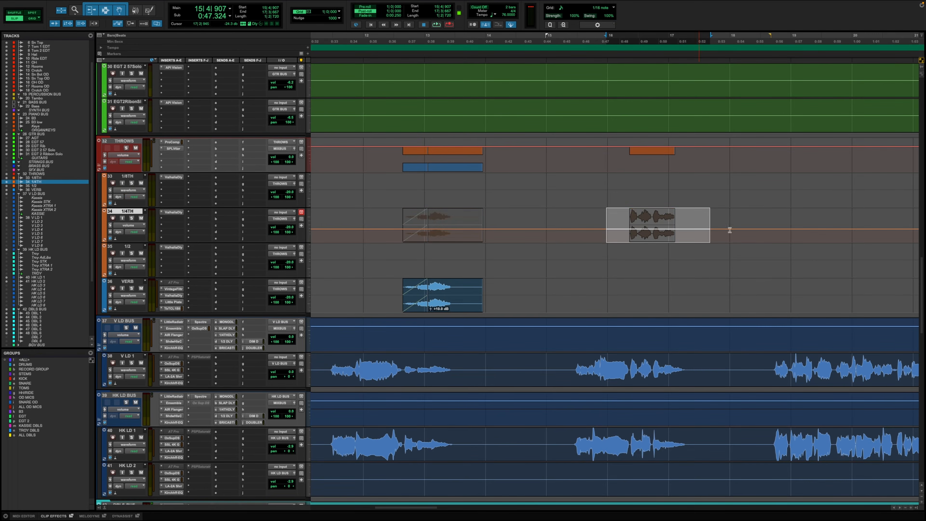
{"action": "left_click_drag", "start_coordinate": [695, 213], "coordinate": [696, 205]}
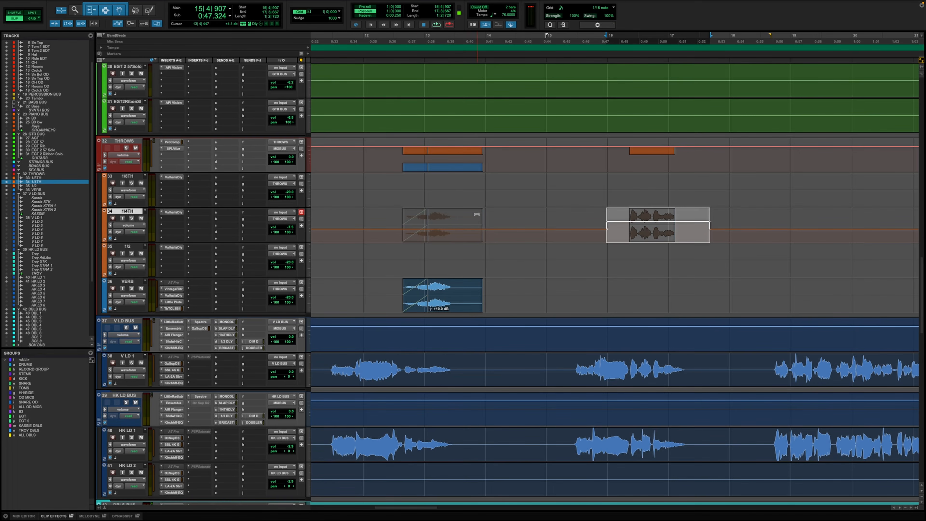
Listen to the bar 16 throw with its raised volume automation and to the layered throws at bar 12
{"action": "left_click", "coordinate": [398, 223]}
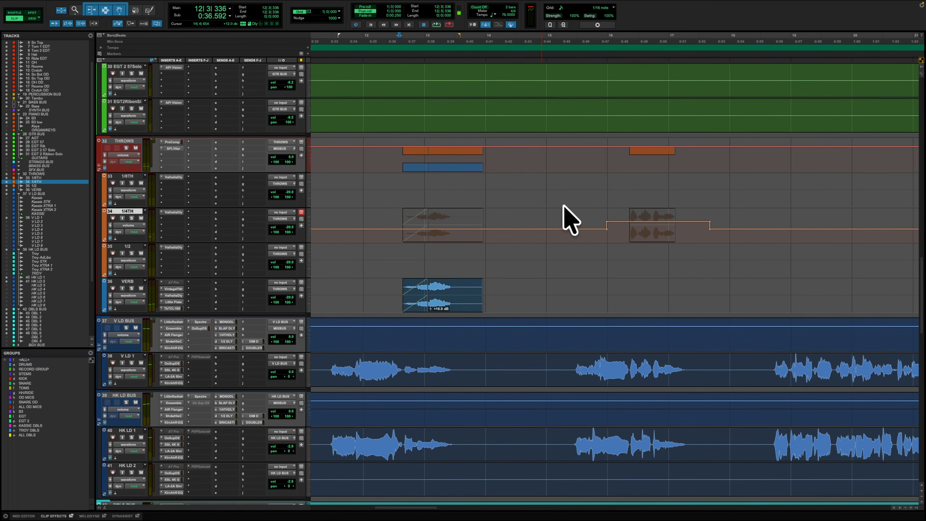
{"action": "left_click", "coordinate": [614, 226]}
{"action": "key", "text": "space"}
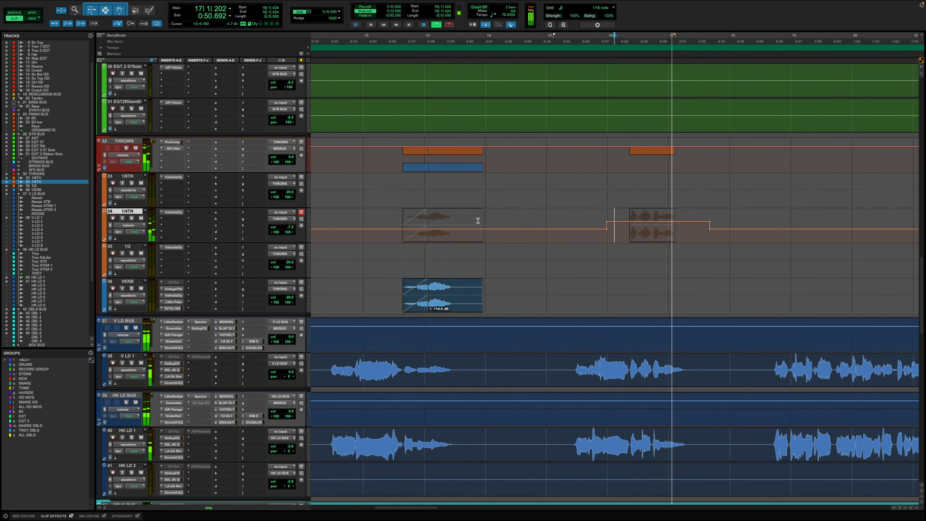
{"action": "key", "text": "space"}
{"action": "left_click", "coordinate": [406, 221]}
{"action": "key", "text": "space"}
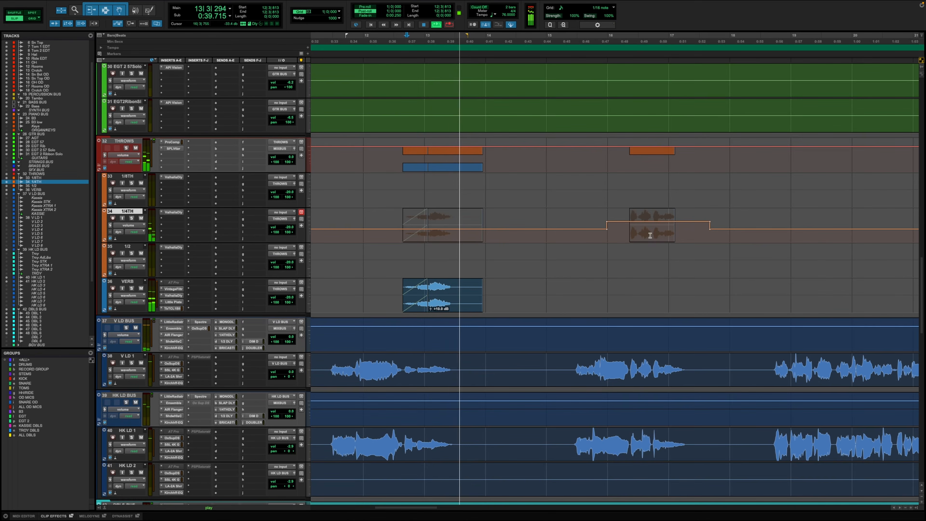
Stop playback, remove the raised volume automation around the bar 16 throw on the 1/4TH track, and restore its waveform view
{"action": "key", "text": "space"}
{"action": "left_click_drag", "start_coordinate": [542, 225], "coordinate": [699, 225]}
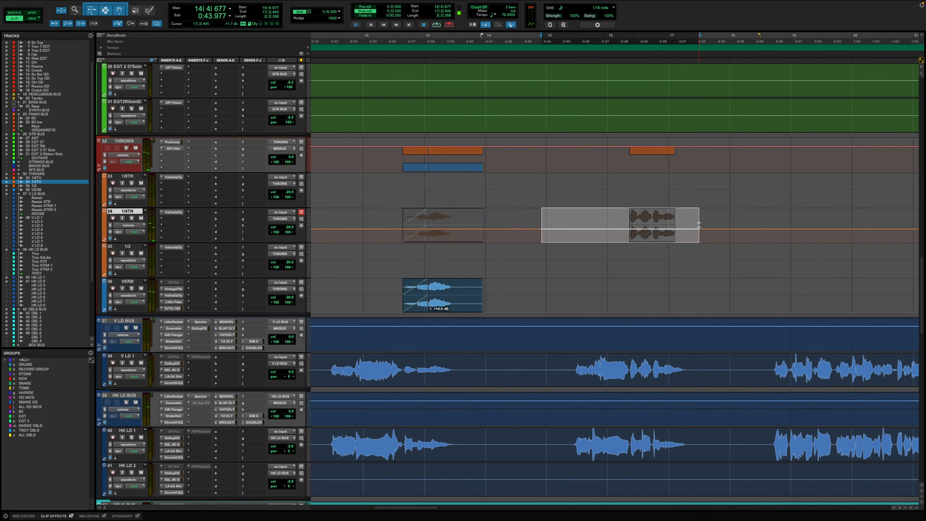
{"action": "left_click", "coordinate": [120, 227]}
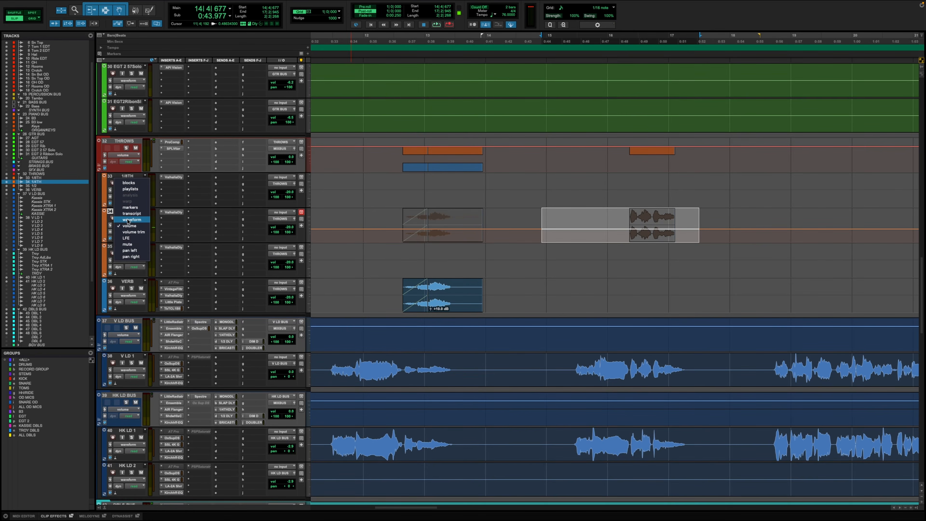
{"action": "left_click", "coordinate": [124, 219]}
Reset the clip gain of the bar 16 throw clip on the 1/4TH track to 0 dB
{"action": "left_click", "coordinate": [609, 229]}
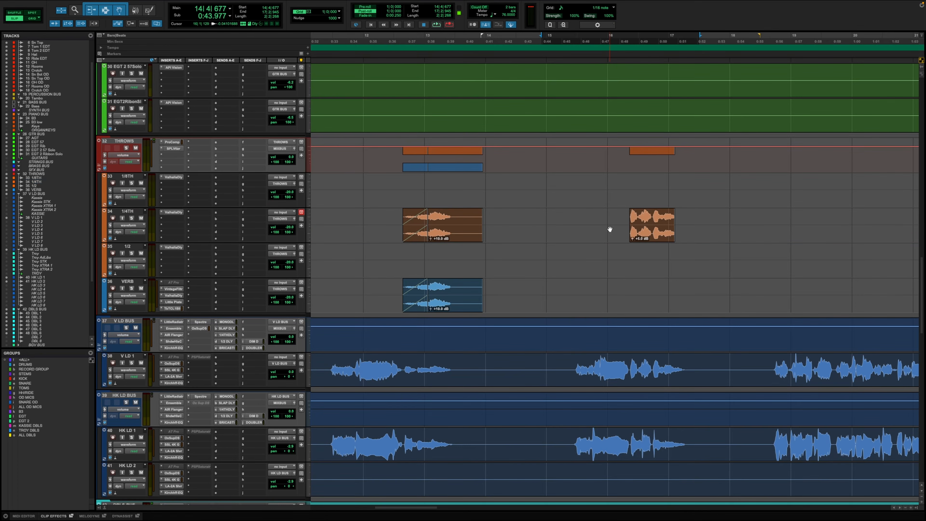
{"action": "left_click", "coordinate": [633, 239], "text": "alt"}
{"action": "left_click", "coordinate": [626, 236]}
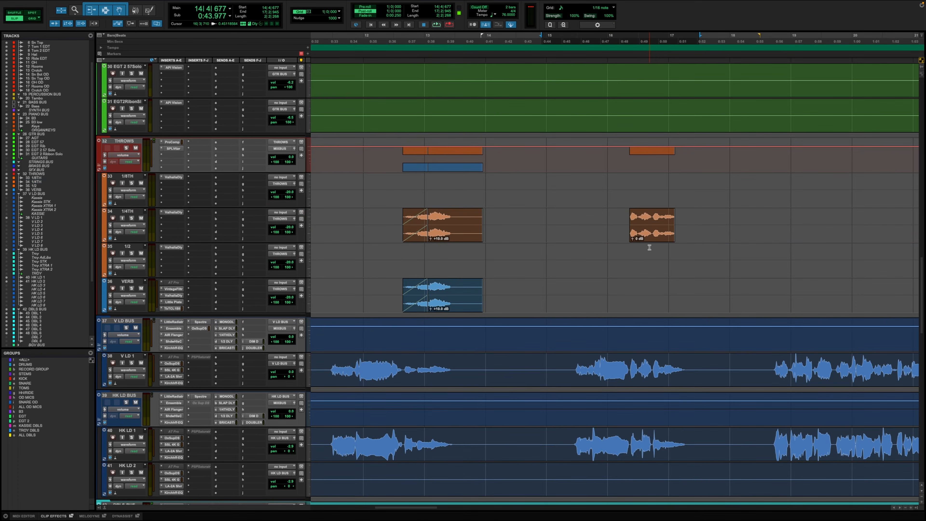
{"action": "left_click", "coordinate": [646, 239]}
{"action": "left_click", "coordinate": [611, 228]}
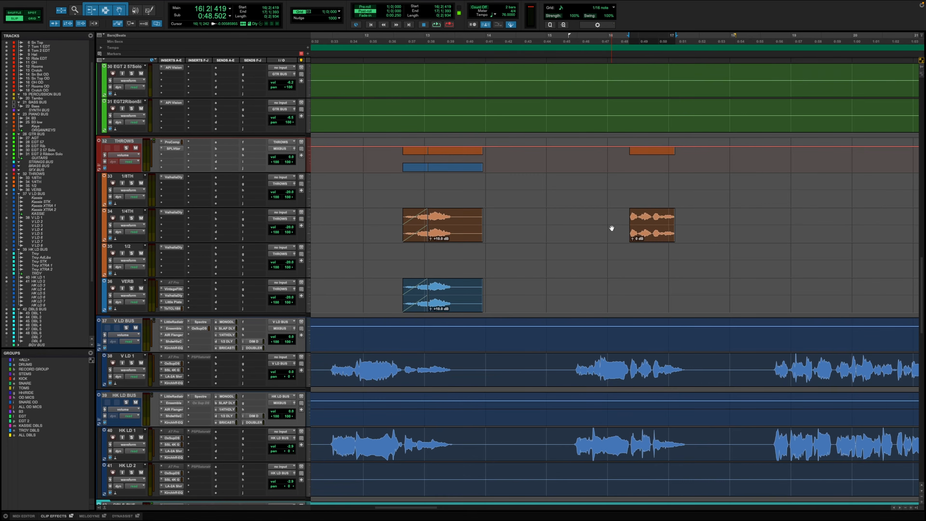
Look over the wider arrangement around the throws and the instrument tracks above them, up to the drums
{"action": "key", "text": "r"}
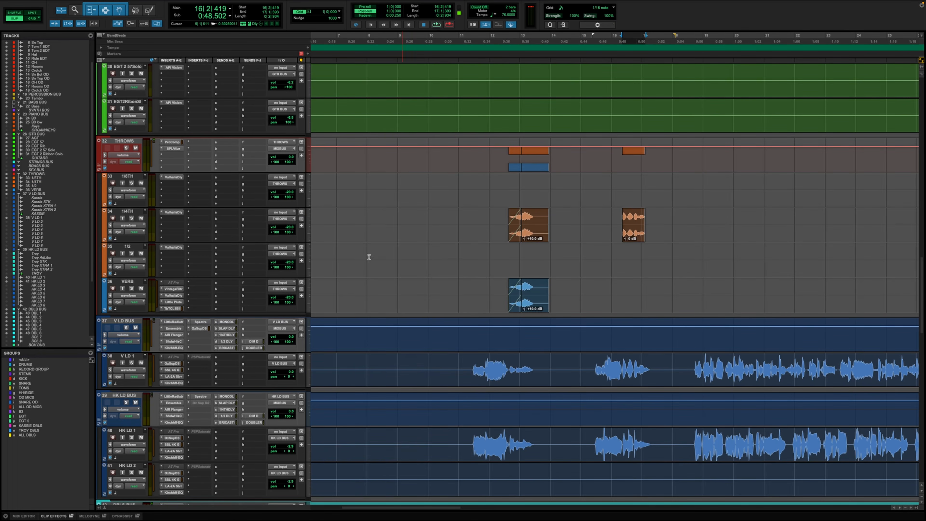
{"action": "scroll", "coordinate": [399, 218], "scroll_direction": "right", "scroll_amount": 1}
{"action": "scroll", "coordinate": [400, 218], "scroll_direction": "left", "scroll_amount": 5}
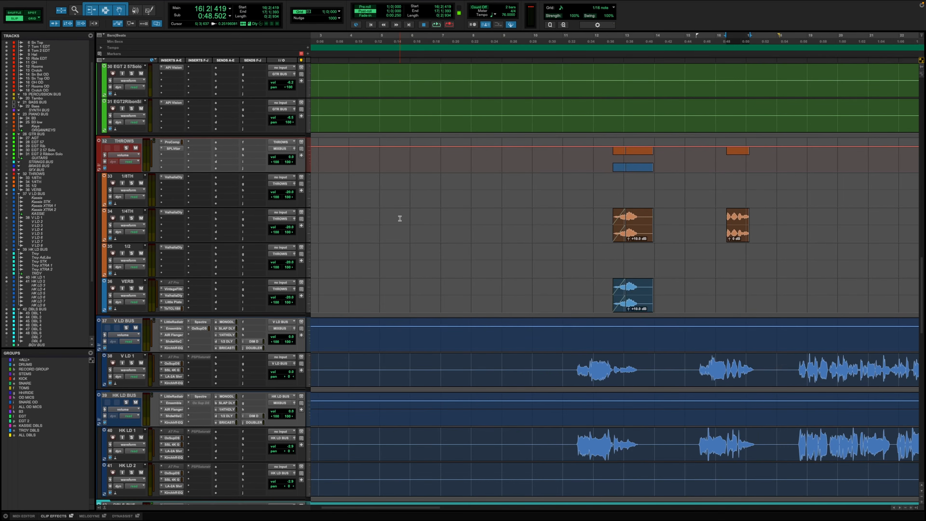
{"action": "scroll", "coordinate": [399, 219], "scroll_direction": "right", "scroll_amount": 6}
{"action": "key", "text": "r"}
{"action": "key", "text": "r"}
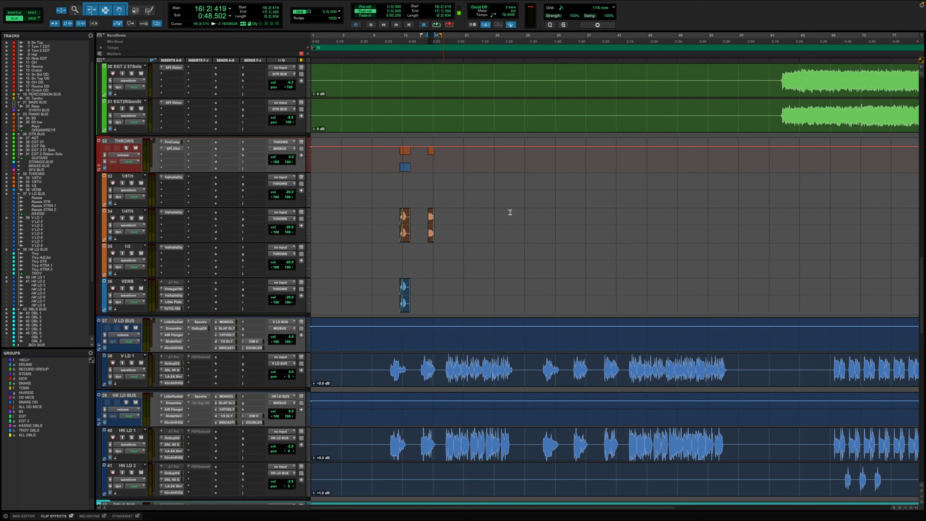
{"action": "scroll", "coordinate": [594, 279], "scroll_direction": "right", "scroll_amount": 2}
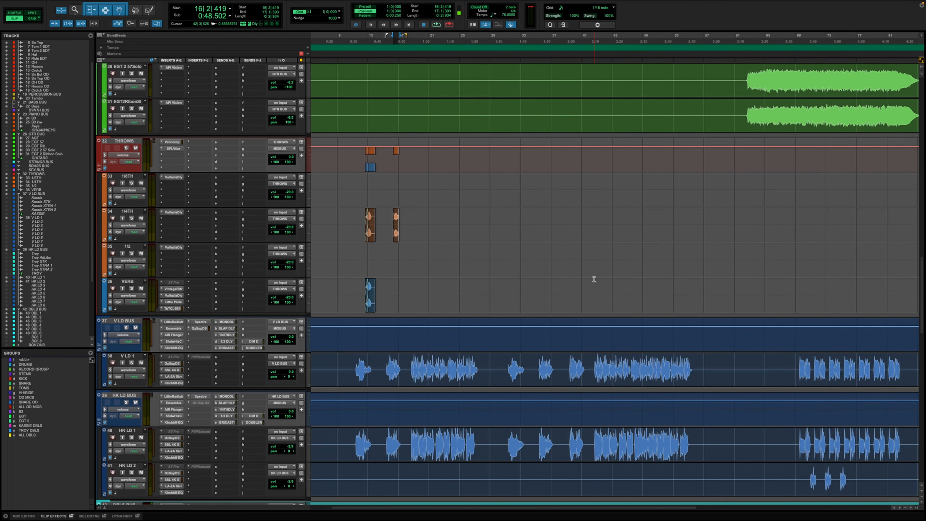
{"action": "scroll", "coordinate": [594, 279], "scroll_direction": "up", "scroll_amount": 3}
{"action": "scroll", "coordinate": [594, 279], "scroll_direction": "up", "scroll_amount": 13}
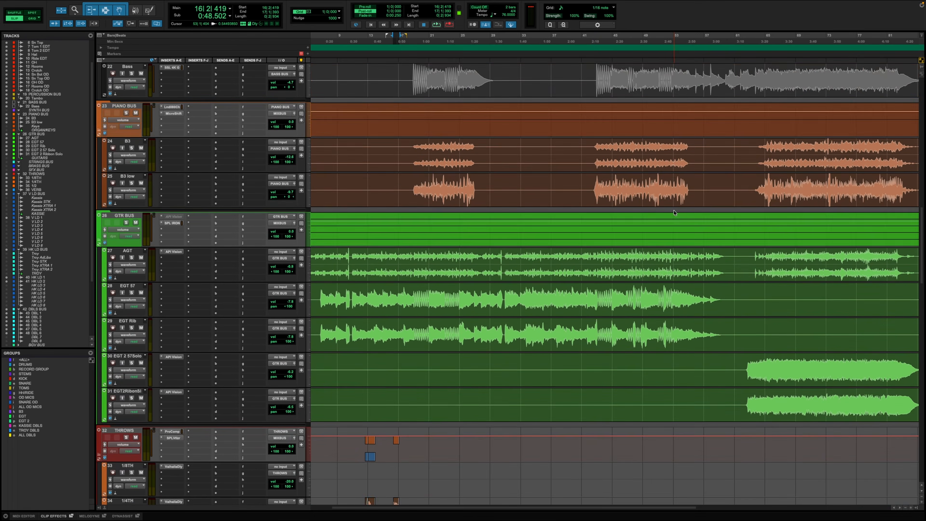
{"action": "scroll", "coordinate": [674, 212], "scroll_direction": "down", "scroll_amount": 2}
{"action": "scroll", "coordinate": [674, 211], "scroll_direction": "up", "scroll_amount": 11}
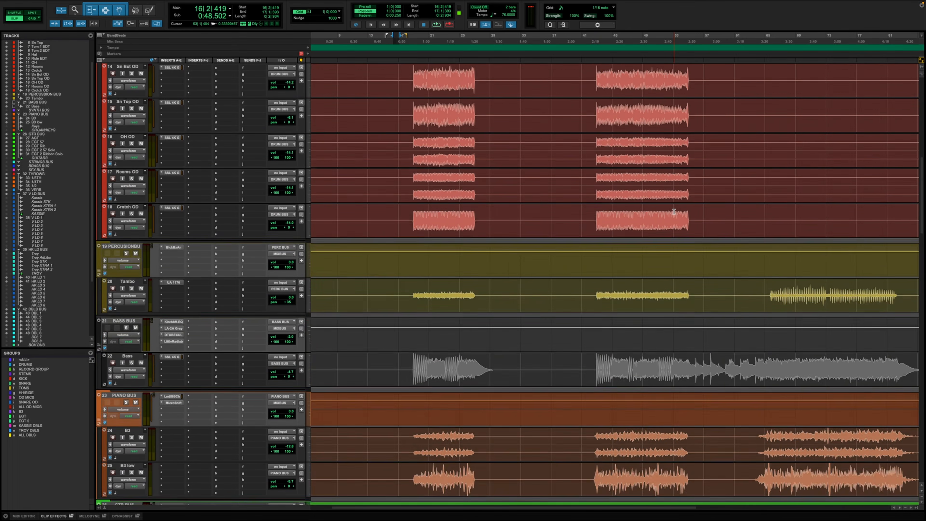
{"action": "scroll", "coordinate": [673, 211], "scroll_direction": "up", "scroll_amount": 4}
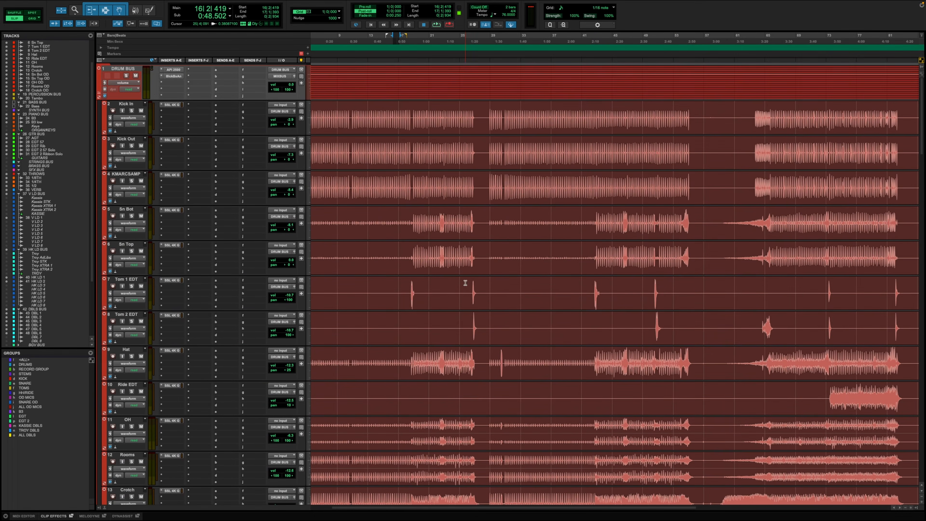
Copy the V LD 1 vocal between about bars 25 and 31 onto the VERB track at the same position
{"action": "left_click_drag", "start_coordinate": [465, 283], "coordinate": [507, 326]}
{"action": "key", "text": "semicolon"}
{"action": "key", "text": "semicolon"}
{"action": "key", "text": "semicolon"}
{"action": "key", "text": "semicolon"}
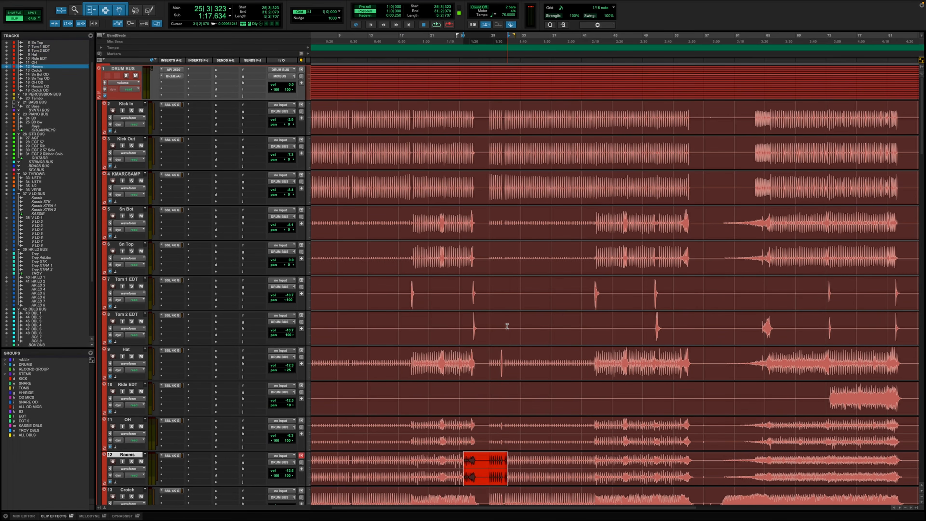
{"action": "key", "text": "semicolon"}
{"action": "key", "text": "semicolon"}
{"action": "key", "text": "semicolon"}
{"action": "key", "text": "semicolon"}
{"action": "key", "text": "semicolon"}
{"action": "key", "text": "semicolon"}
{"action": "key", "text": "semicolon"}
{"action": "key", "text": "semicolon"}
{"action": "key", "text": "semicolon"}
{"action": "key", "text": "semicolon"}
{"action": "key", "text": "semicolon"}
{"action": "key", "text": "semicolon"}
{"action": "key", "text": "semicolon"}
{"action": "key", "text": "semicolon"}
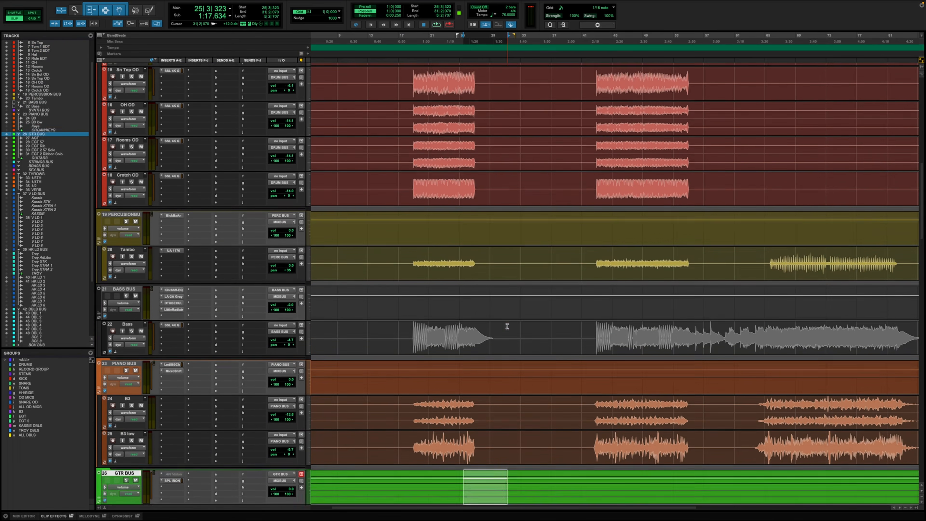
{"action": "key", "text": "semicolon"}
{"action": "key", "text": "semicolon"}
{"action": "key", "text": "semicolon"}
{"action": "key", "text": "semicolon"}
{"action": "key", "text": "semicolon"}
{"action": "key", "text": "semicolon"}
{"action": "key", "text": "semicolon"}
{"action": "key", "text": "semicolon"}
{"action": "key", "text": "semicolon"}
{"action": "key", "text": "semicolon"}
{"action": "key", "text": "semicolon"}
{"action": "key", "text": "semicolon"}
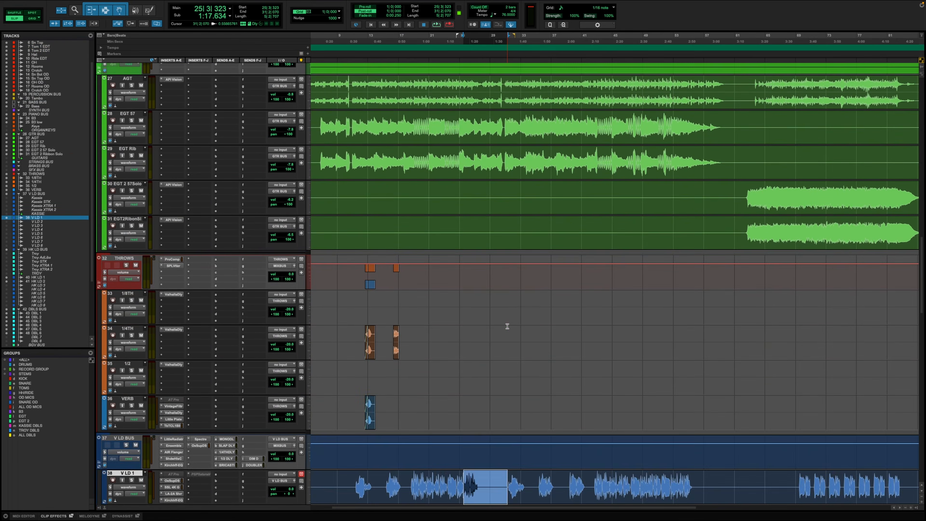
{"action": "key", "text": "p"}
{"action": "key", "text": "p"}
{"action": "key", "text": "v"}
Play the new bar 25 throw clip on the VERB track and raise its clip gain to +11.0 dB
{"action": "left_click", "coordinate": [458, 404]}
{"action": "key", "text": "space"}
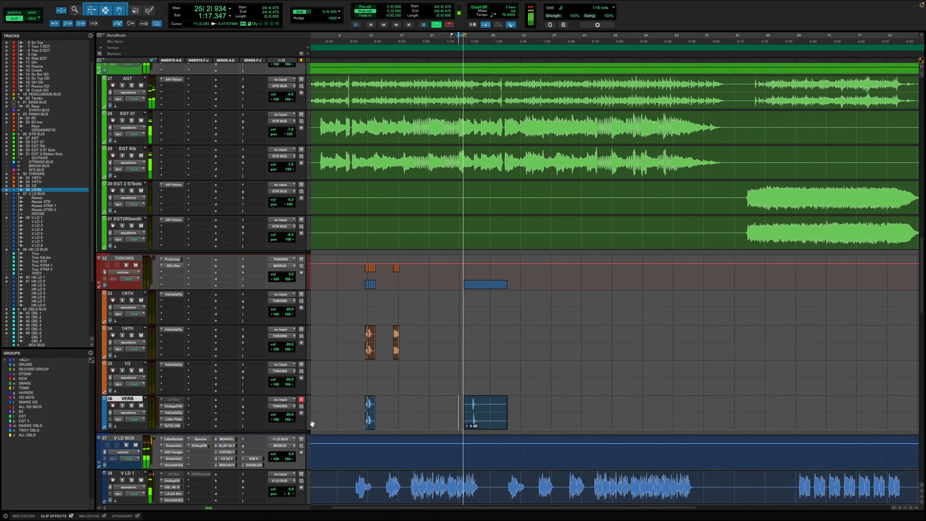
{"action": "left_click", "coordinate": [498, 424]}
{"action": "scroll", "coordinate": [498, 424], "scroll_direction": "up", "scroll_amount": 11}
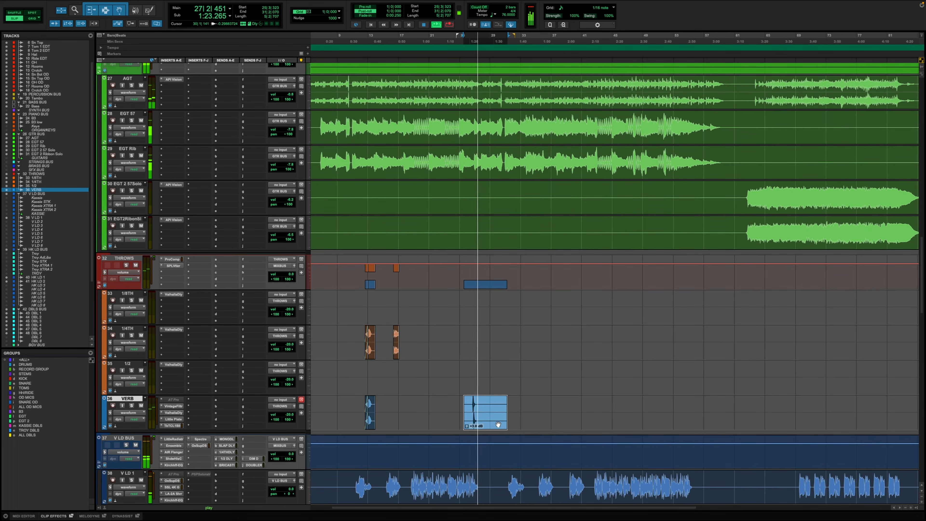
{"action": "key", "text": "space"}
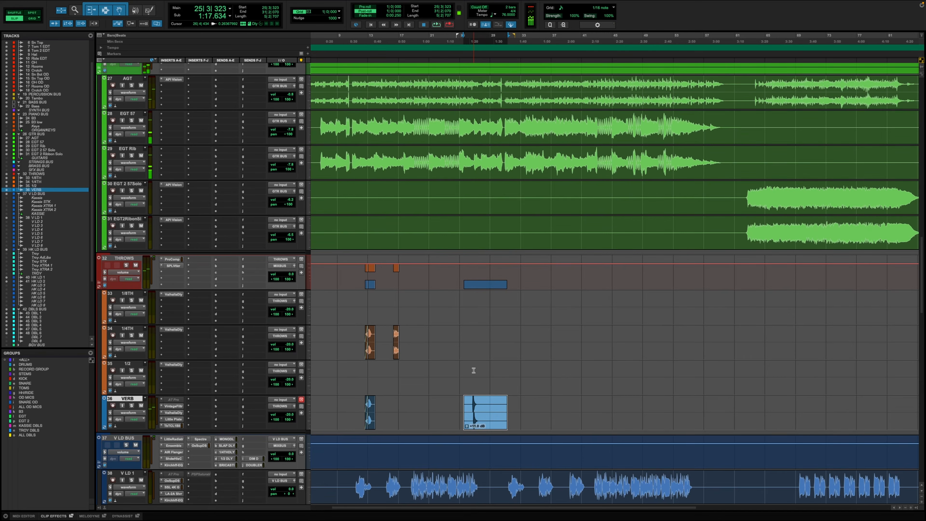
Listen to the VERB throw from about bar 26, and solo the THROWS bus during playback
{"action": "left_click", "coordinate": [471, 368]}
{"action": "key", "text": "space"}
{"action": "key", "text": "t"}
{"action": "key", "text": "t"}
{"action": "key", "text": "t"}
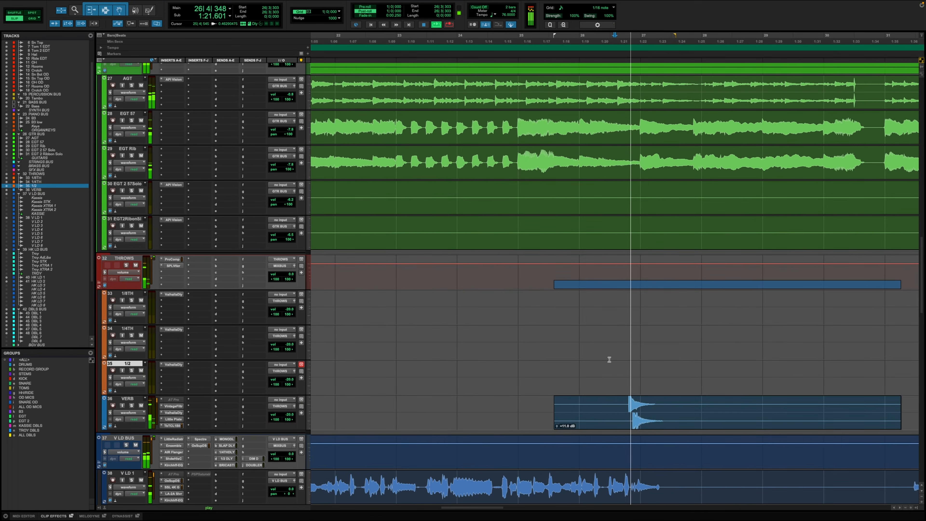
{"action": "key", "text": "space"}
{"action": "key", "text": "space"}
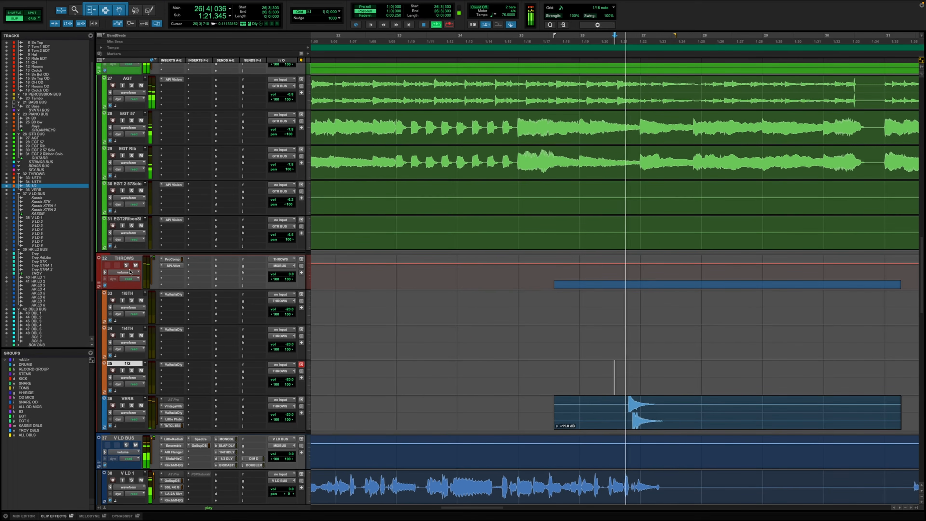
{"action": "left_click", "coordinate": [126, 266]}
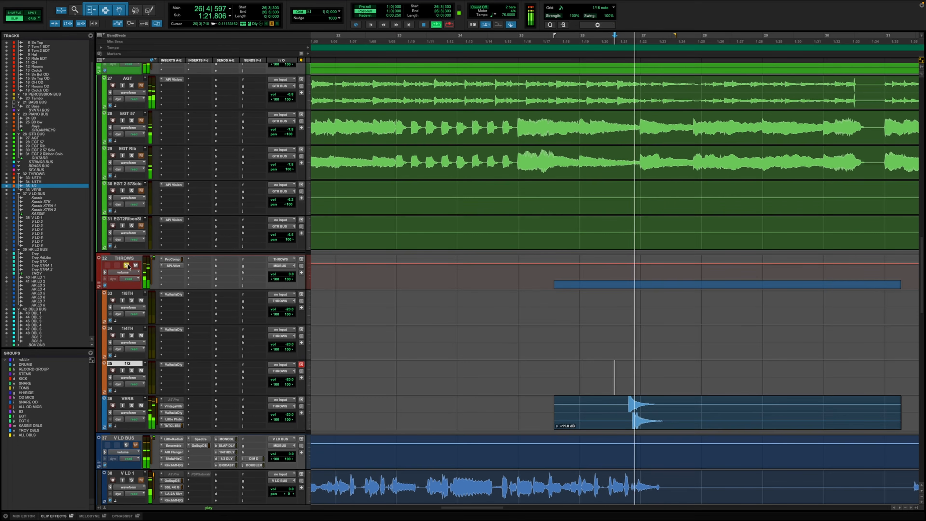
Duplicate the bar 25 VERB throw clip onto the 1/2 track and listen to the layered throws
{"action": "left_click", "coordinate": [654, 422]}
{"action": "key", "text": "c"}
{"action": "key", "text": "p"}
{"action": "key", "text": "v"}
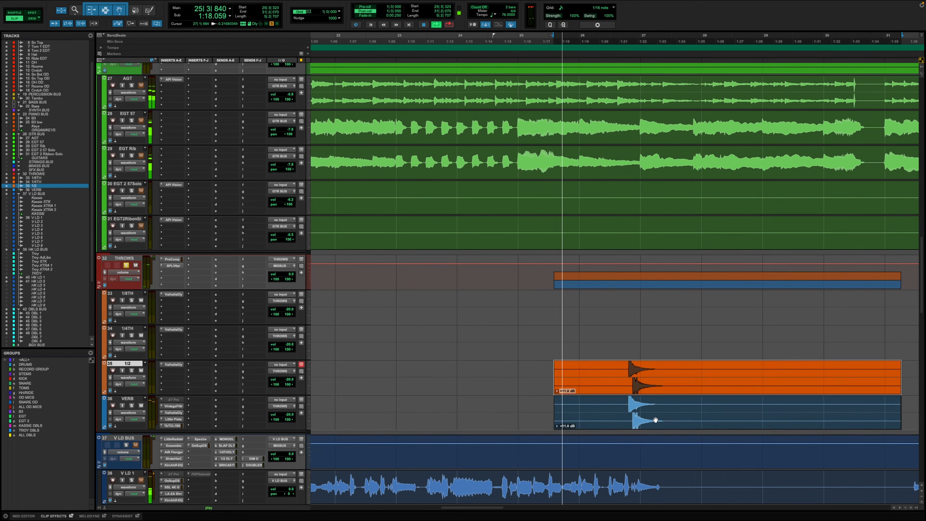
{"action": "left_click", "coordinate": [610, 367]}
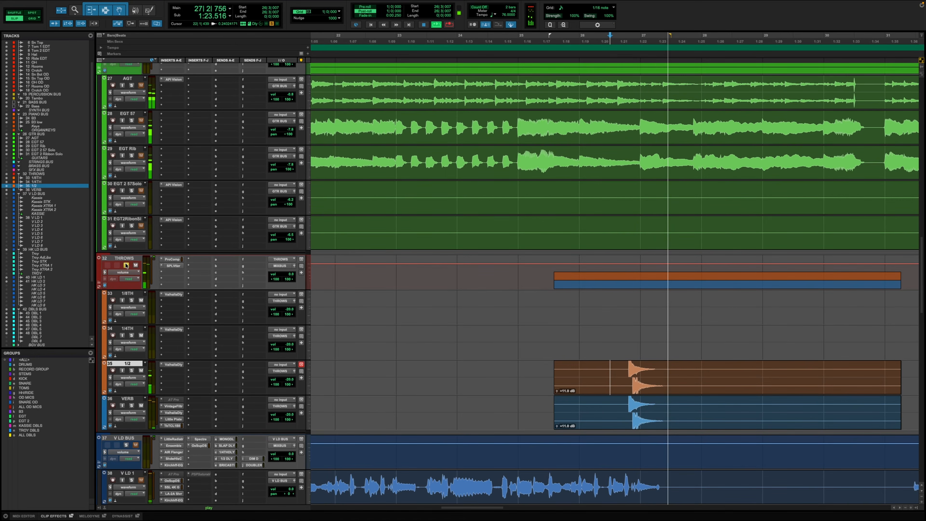
{"action": "key", "text": "space"}
{"action": "key", "text": "space"}
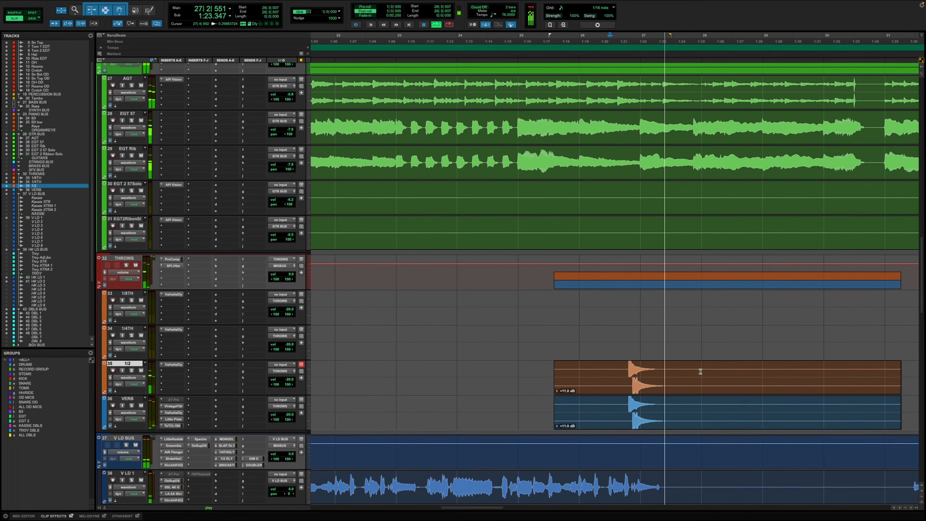
Delete the bar 25 throw clips from the VERB and 1/2 tracks
{"action": "left_click", "coordinate": [697, 423]}
{"action": "key", "text": "Delete"}
{"action": "left_click", "coordinate": [686, 392]}
{"action": "key", "text": "Delete"}
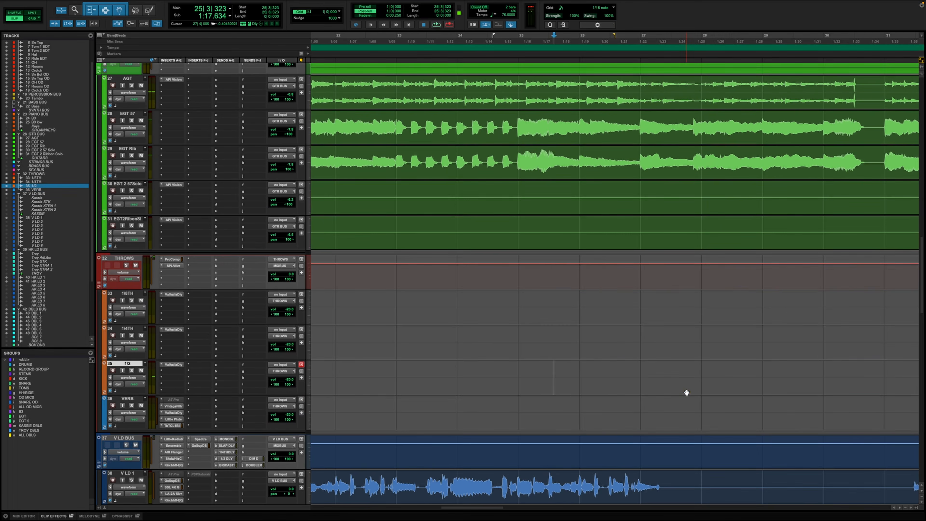
Look over the full-length session with compact track heights, from the drums down to the vocal, mix, reverb and delay tracks
{"action": "key", "text": "r"}
{"action": "key", "text": "r"}
{"action": "key", "text": "r"}
{"action": "key", "text": "r"}
{"action": "key", "text": "r"}
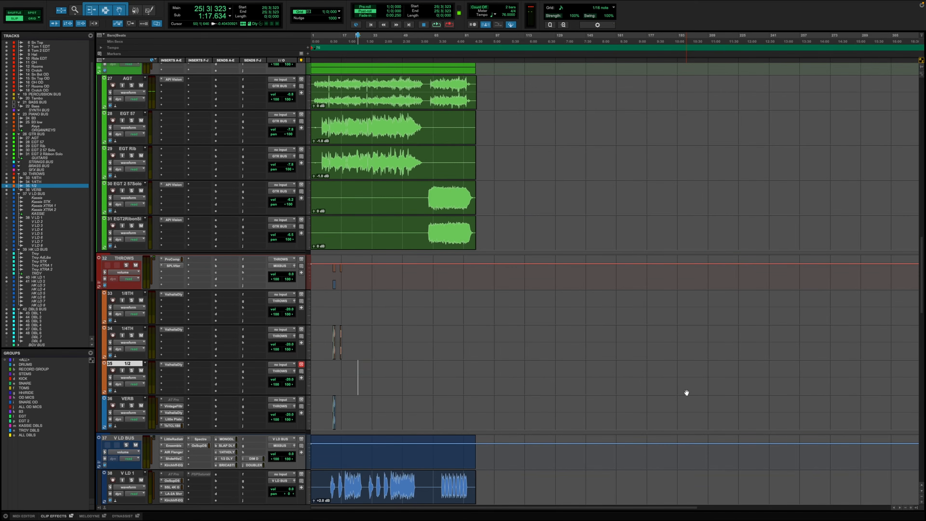
{"action": "key", "text": "ctrl+alt+Down"}
{"action": "key", "text": "ctrl+alt+Down"}
{"action": "key", "text": "ctrl+alt+Down"}
{"action": "key", "text": "ctrl+alt+Up"}
{"action": "key", "text": "ctrl+alt+Up"}
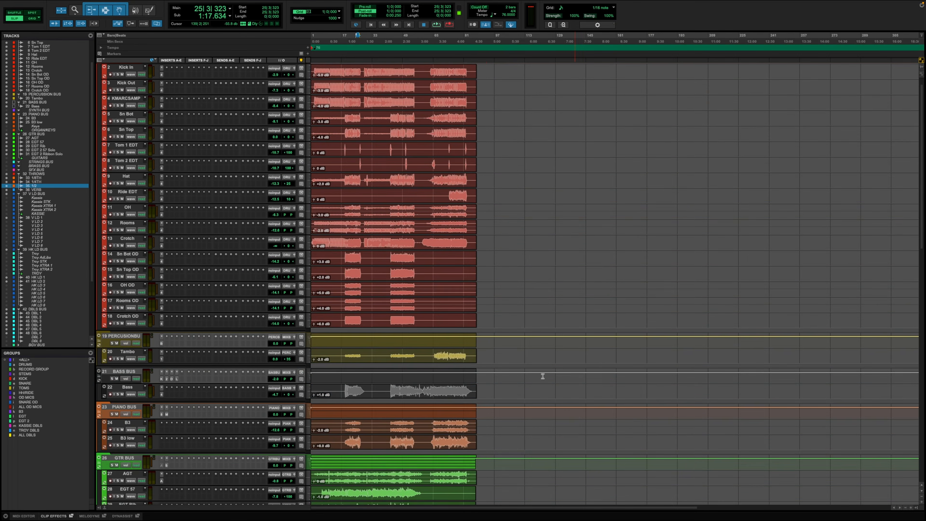
{"action": "scroll", "coordinate": [486, 337], "scroll_direction": "down", "scroll_amount": 10}
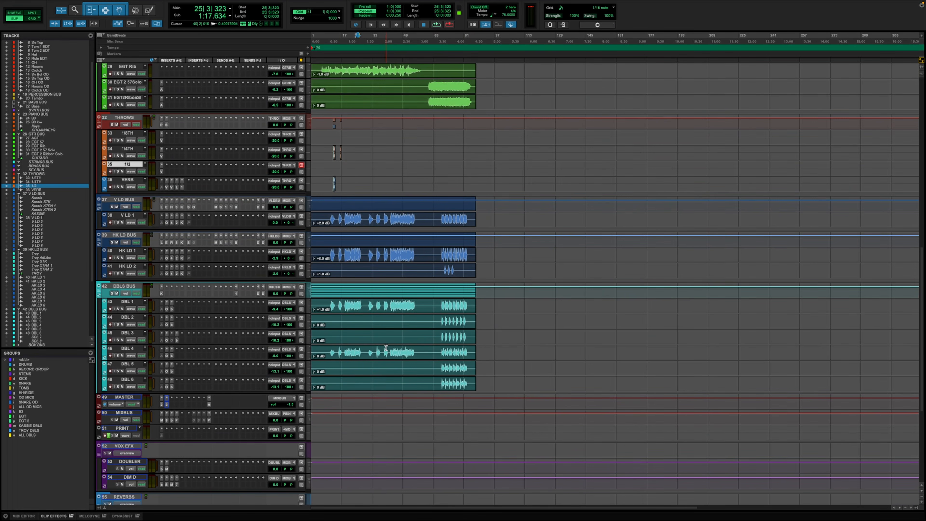
{"action": "key", "text": "t"}
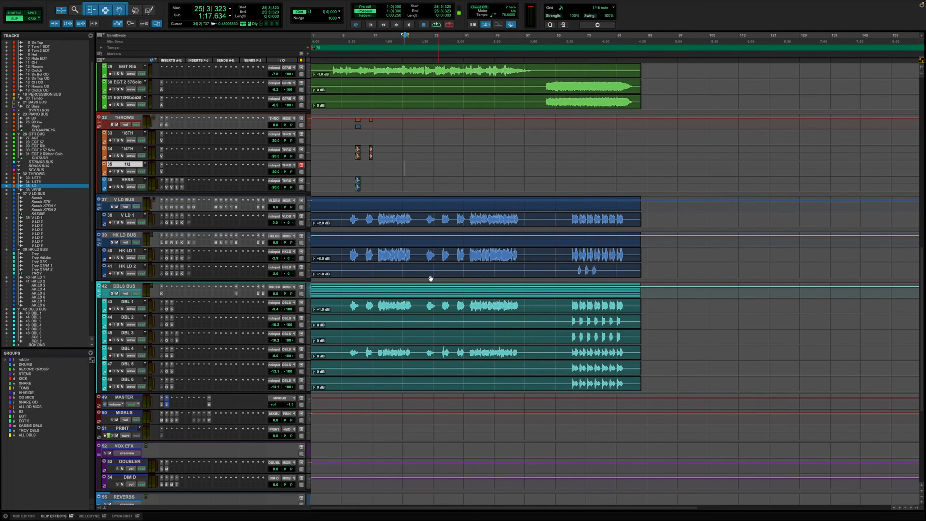
{"action": "scroll", "coordinate": [445, 320], "scroll_direction": "down", "scroll_amount": 5}
{"action": "scroll", "coordinate": [445, 320], "scroll_direction": "up", "scroll_amount": 1}
{"action": "scroll", "coordinate": [445, 320], "scroll_direction": "down", "scroll_amount": 1}
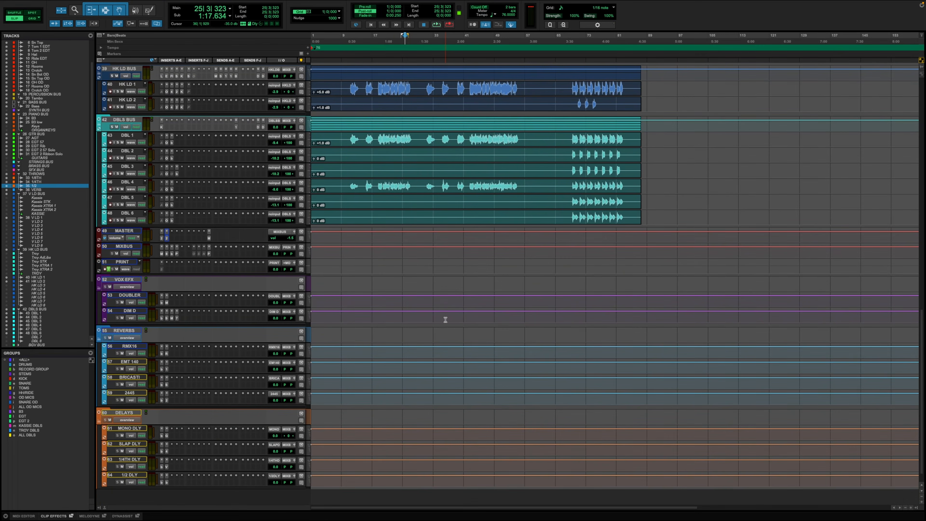
{"action": "scroll", "coordinate": [445, 319], "scroll_direction": "up", "scroll_amount": 2}
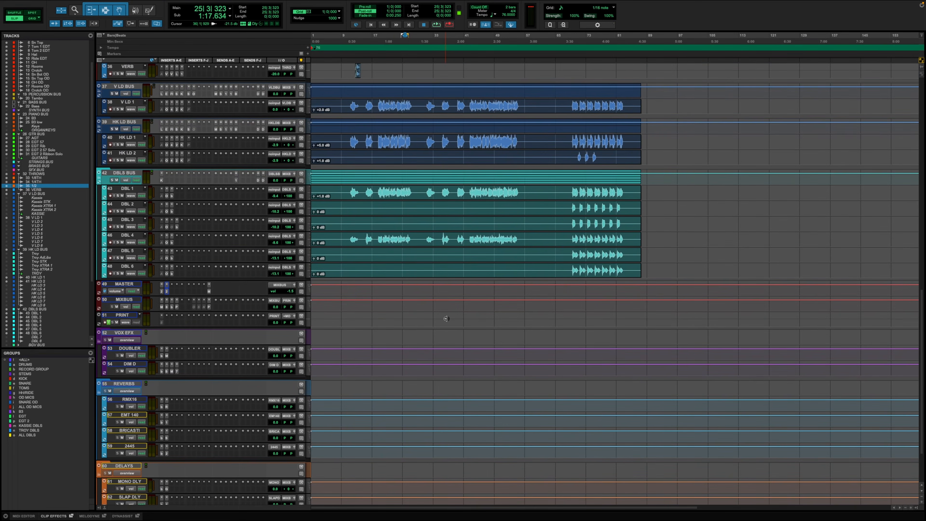
{"action": "scroll", "coordinate": [445, 320], "scroll_direction": "up", "scroll_amount": 8}
{"action": "scroll", "coordinate": [510, 253], "scroll_direction": "down", "scroll_amount": 3}
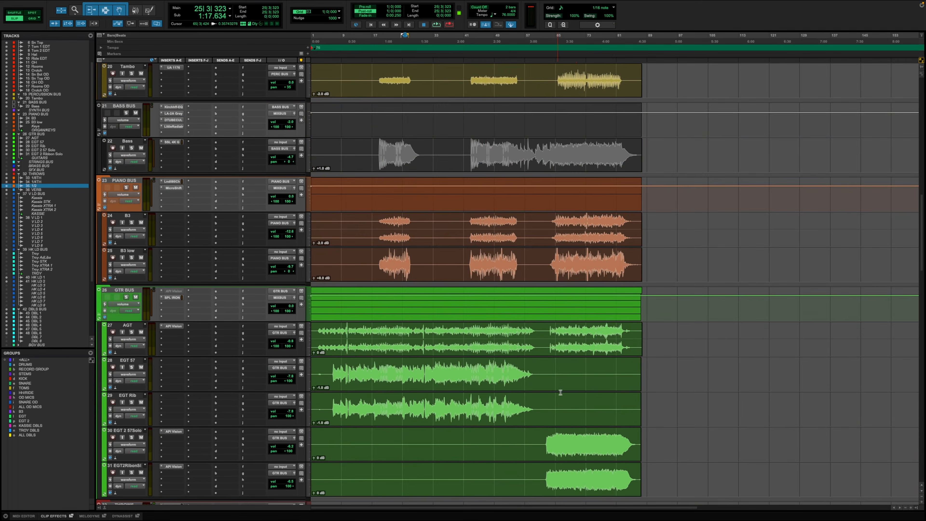
Select the AGT guitar track's final section from bar 65 to bar 81
{"action": "left_click_drag", "start_coordinate": [557, 330], "coordinate": [613, 359]}
{"action": "key", "text": "F4"}
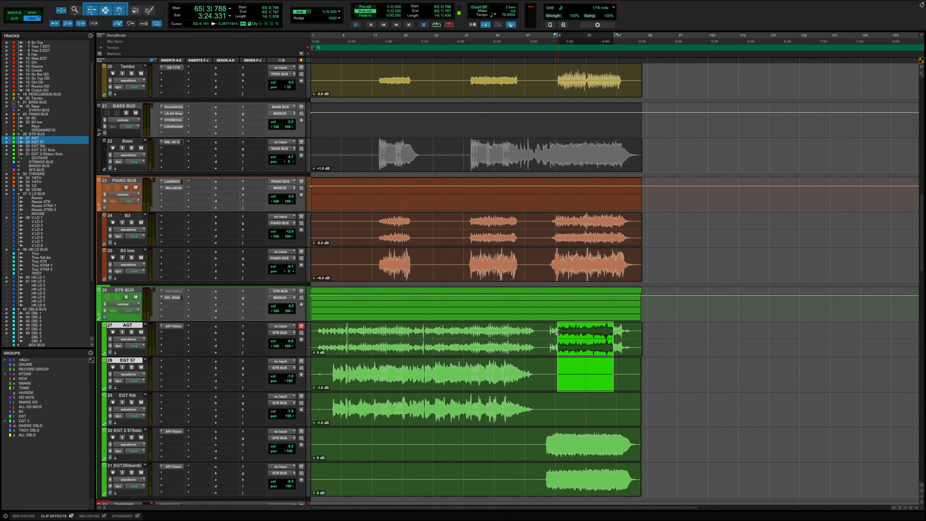
{"action": "left_click_drag", "start_coordinate": [557, 332], "coordinate": [621, 346]}
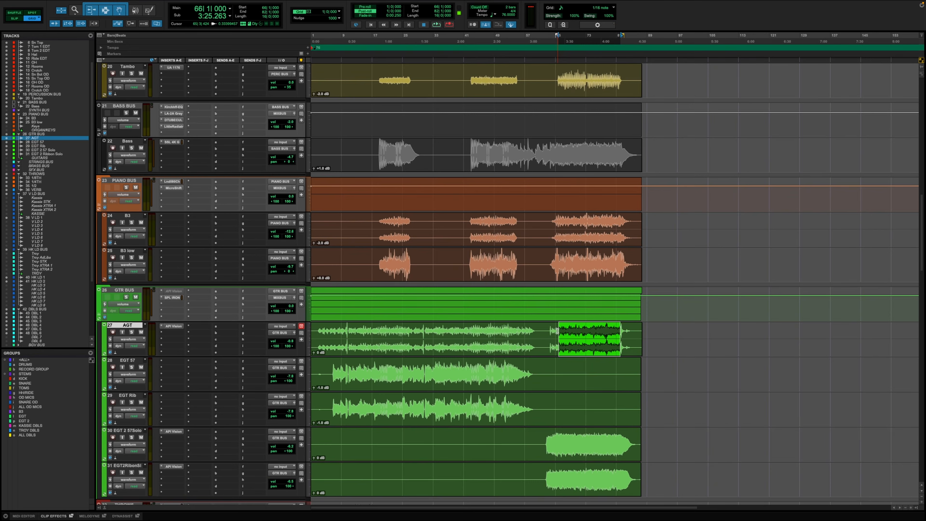
{"action": "left_click_drag", "start_coordinate": [556, 330], "coordinate": [614, 348]}
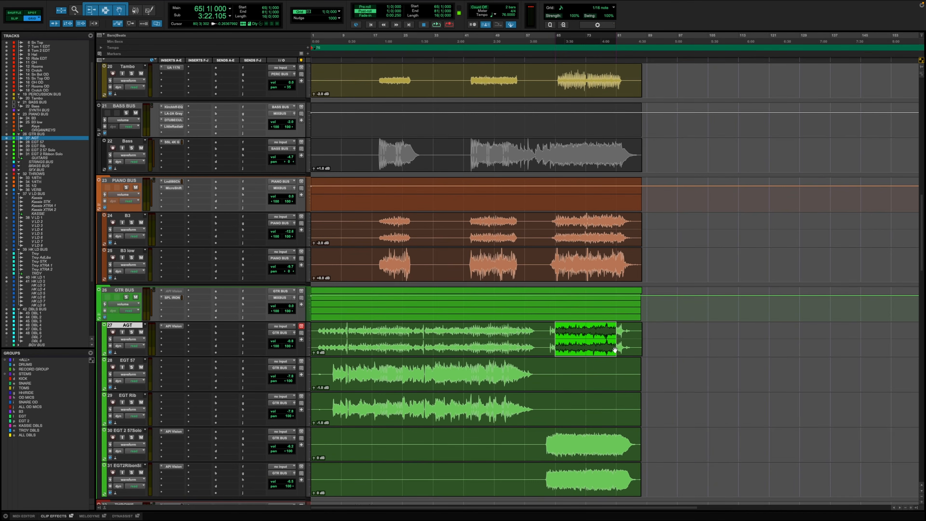
Make the inactive Ox Inflator, StandardCLIP and Newfangled Elevate inserts active on the MIXBUS, and open Elevate
{"action": "scroll", "coordinate": [496, 326], "scroll_direction": "down", "scroll_amount": 10}
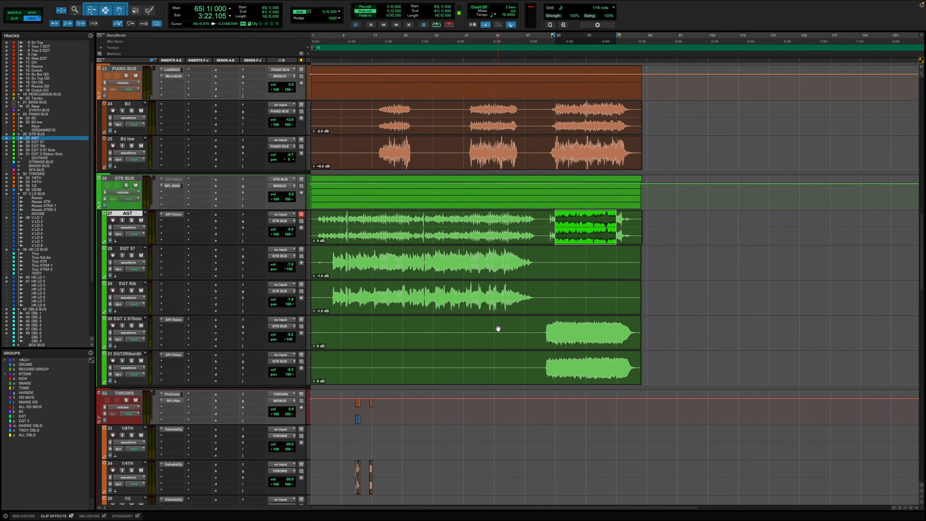
{"action": "scroll", "coordinate": [497, 327], "scroll_direction": "down", "scroll_amount": 12}
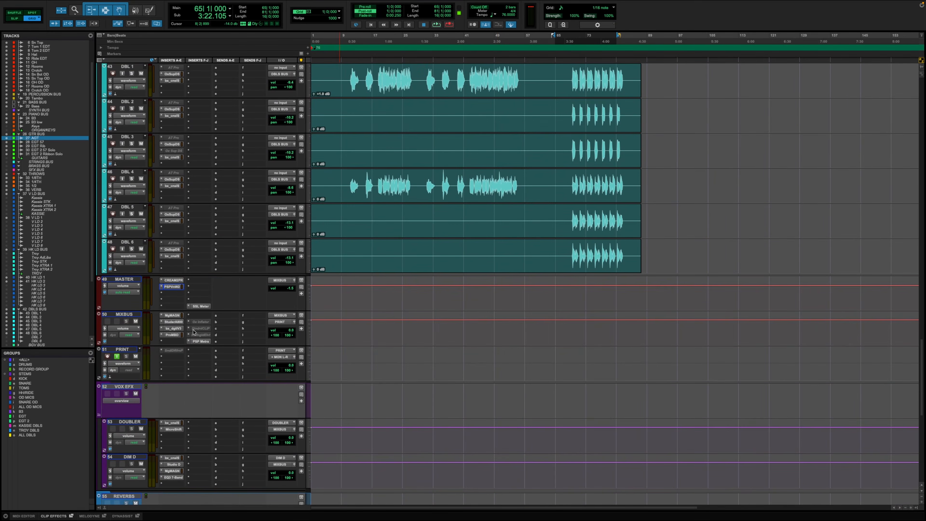
{"action": "right_click", "coordinate": [197, 322]}
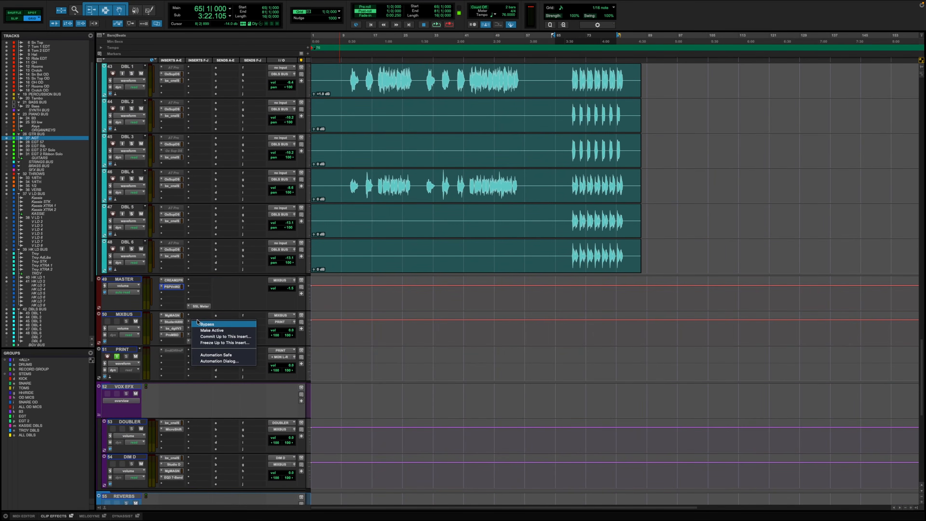
{"action": "left_click", "coordinate": [197, 321]}
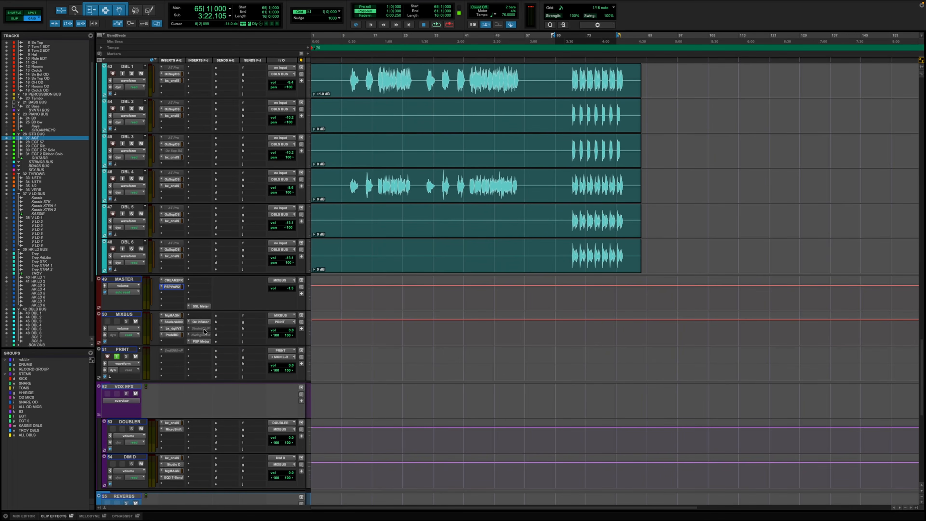
{"action": "right_click", "coordinate": [204, 330]}
{"action": "left_click", "coordinate": [204, 336]}
{"action": "right_click", "coordinate": [203, 335]}
{"action": "left_click", "coordinate": [206, 336]}
{"action": "left_click", "coordinate": [202, 335]}
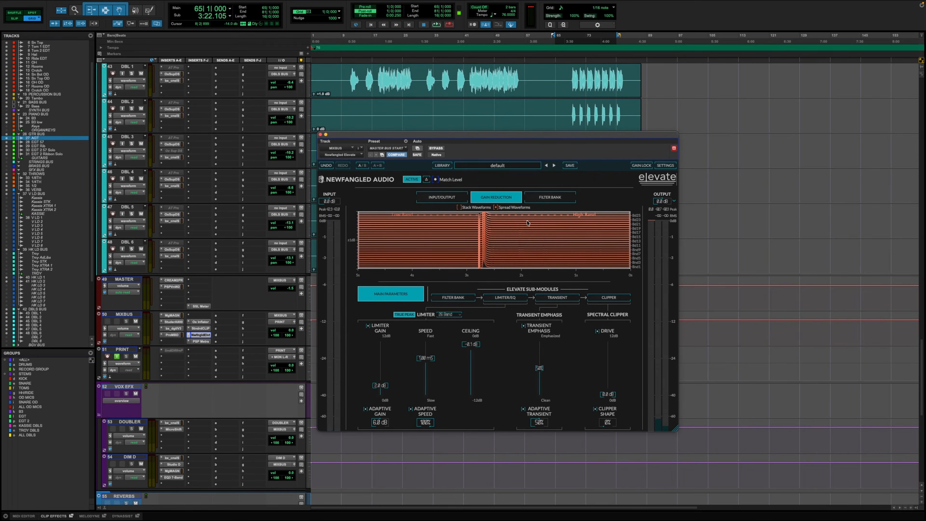
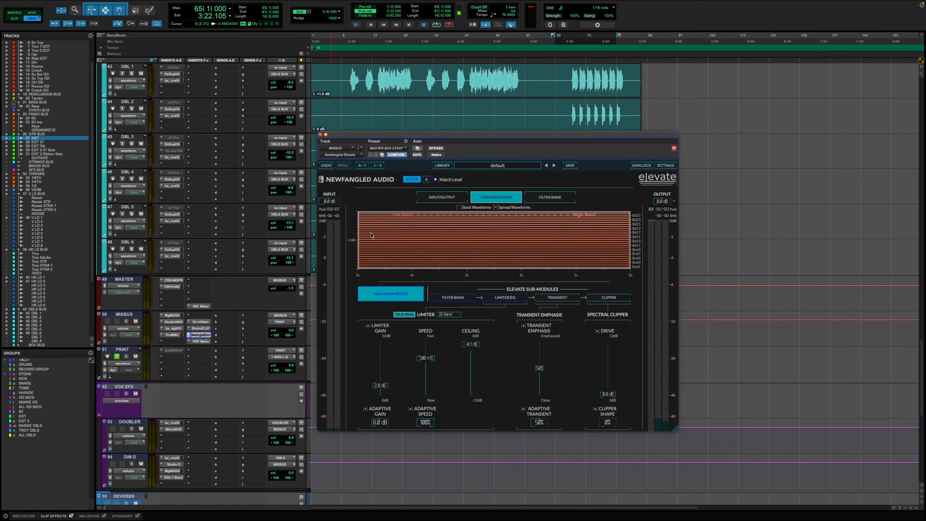
Play the mix from bar 65 and open the MIXBUS Oxford Inflator, moving its window clear of the inserts
{"action": "key", "text": "space"}
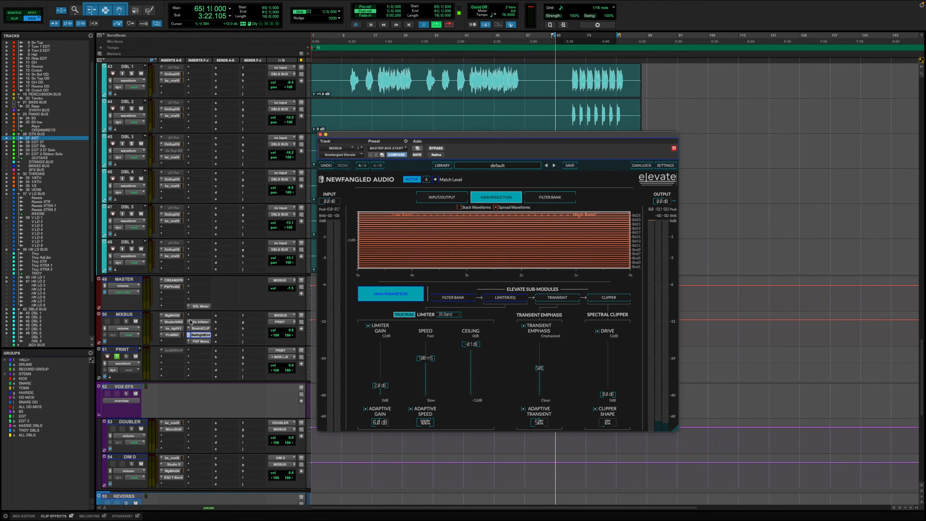
{"action": "key", "text": "space"}
{"action": "left_click", "coordinate": [200, 321]}
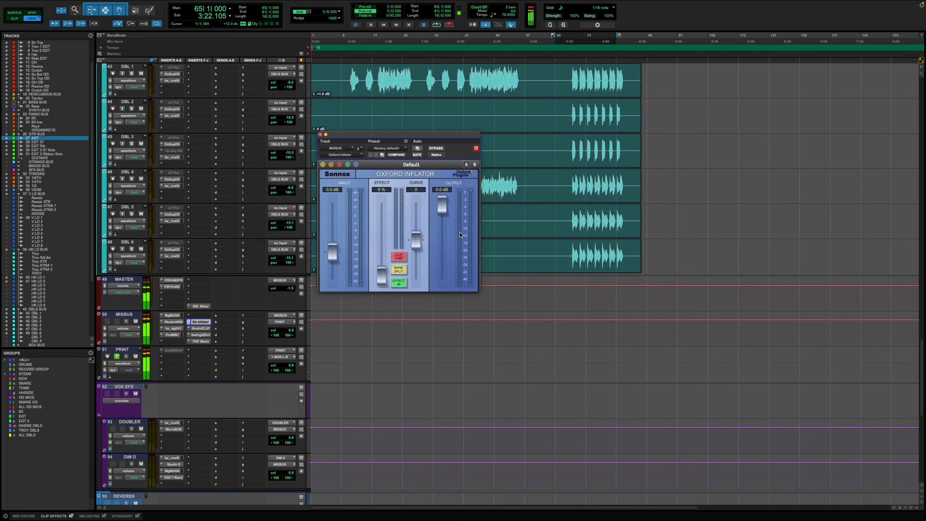
{"action": "left_click_drag", "start_coordinate": [437, 143], "coordinate": [560, 238]}
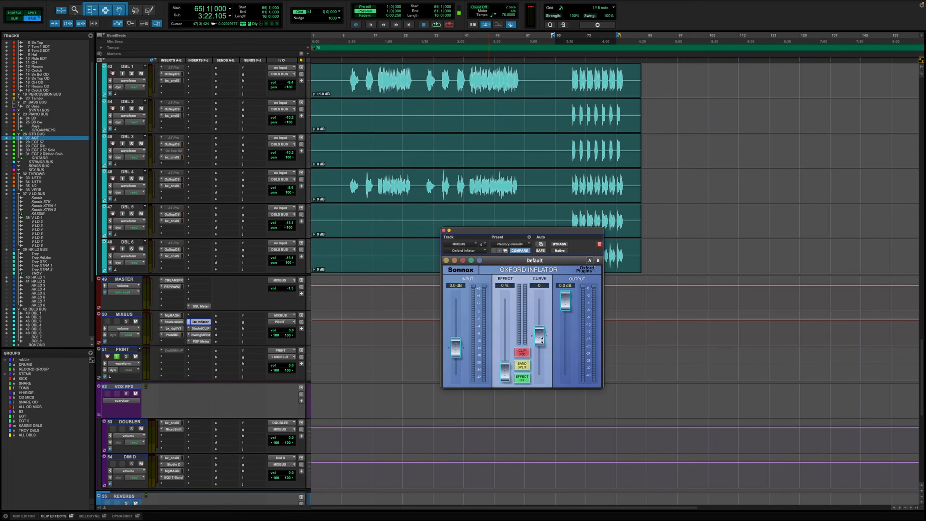
Try raising the Inflator's Effect amount to about 53% during playback from bar 65
{"action": "key", "text": "space"}
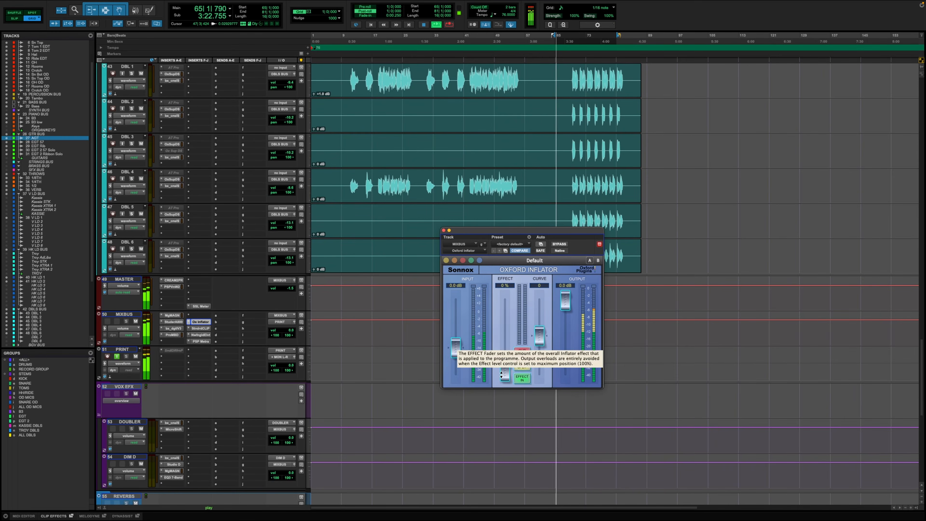
{"action": "left_click_drag", "start_coordinate": [505, 370], "coordinate": [505, 333]}
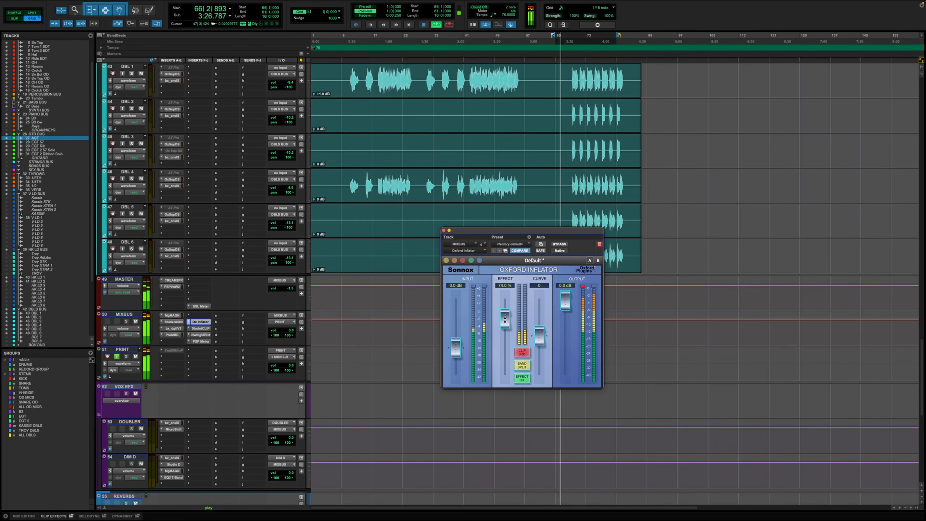
{"action": "key", "text": "space"}
Load the MIX BUS START preset in the Oxford Inflator and compare it with bypass during playback
{"action": "left_click", "coordinate": [510, 244]}
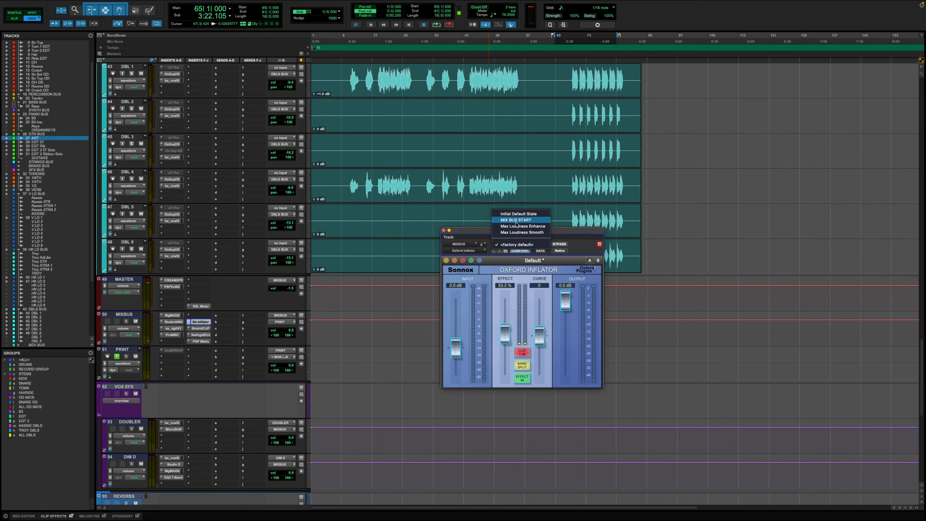
{"action": "left_click", "coordinate": [515, 221]}
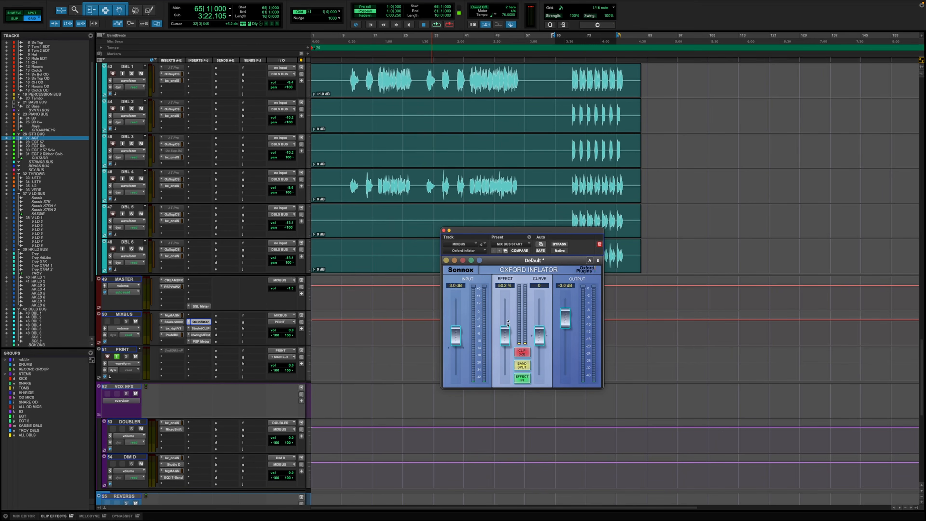
{"action": "key", "text": "space"}
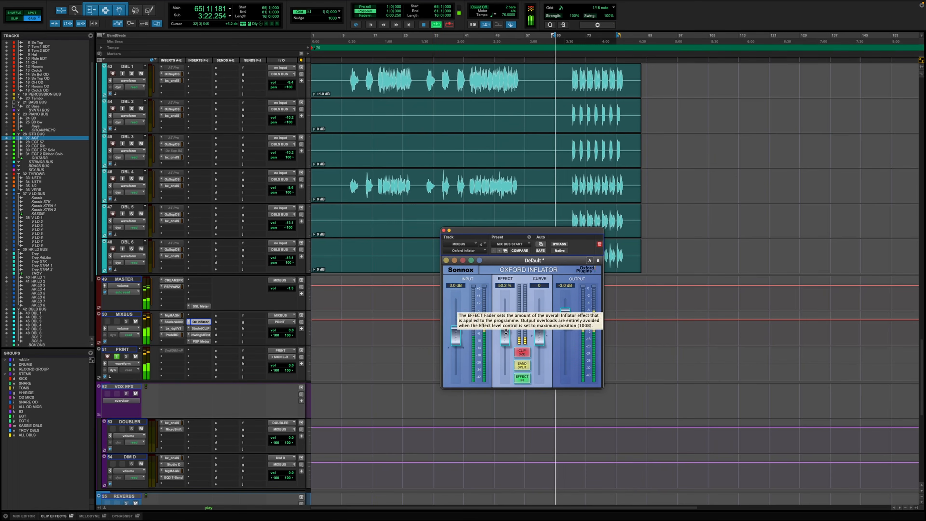
{"action": "left_click", "coordinate": [555, 244]}
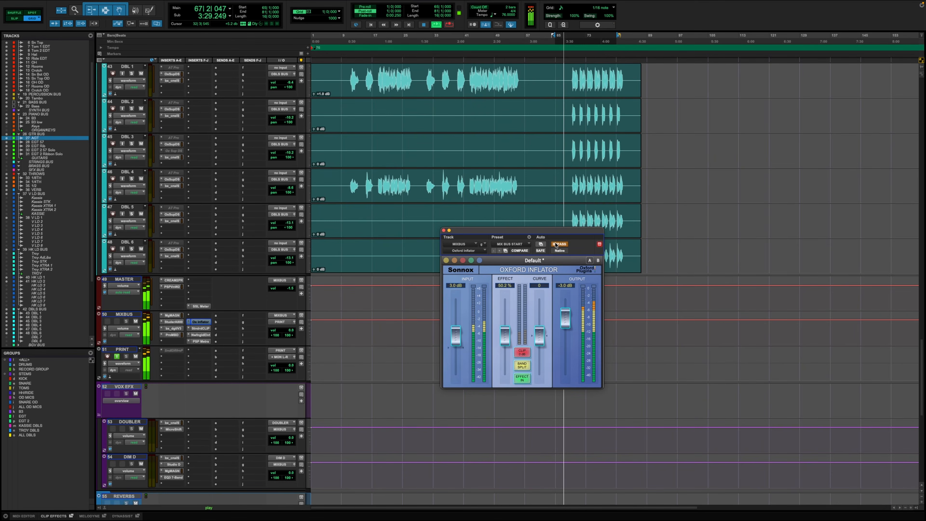
{"action": "left_click", "coordinate": [555, 244]}
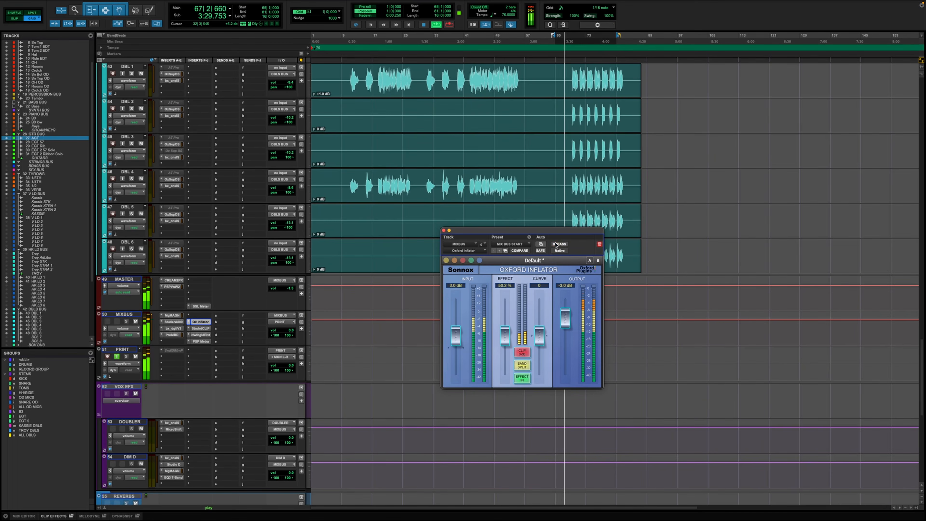
{"action": "left_click", "coordinate": [444, 231]}
Listen on and look over the tracks from the drums through bass, piano and guitars to the vocal doubles
{"action": "scroll", "coordinate": [572, 240], "scroll_direction": "up", "scroll_amount": 20}
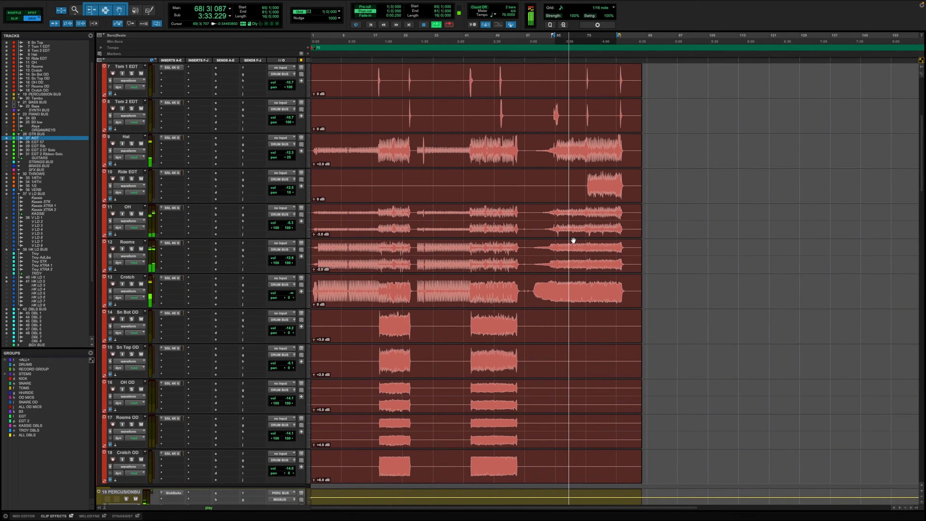
{"action": "scroll", "coordinate": [573, 241], "scroll_direction": "up", "scroll_amount": 5}
{"action": "key", "text": "space"}
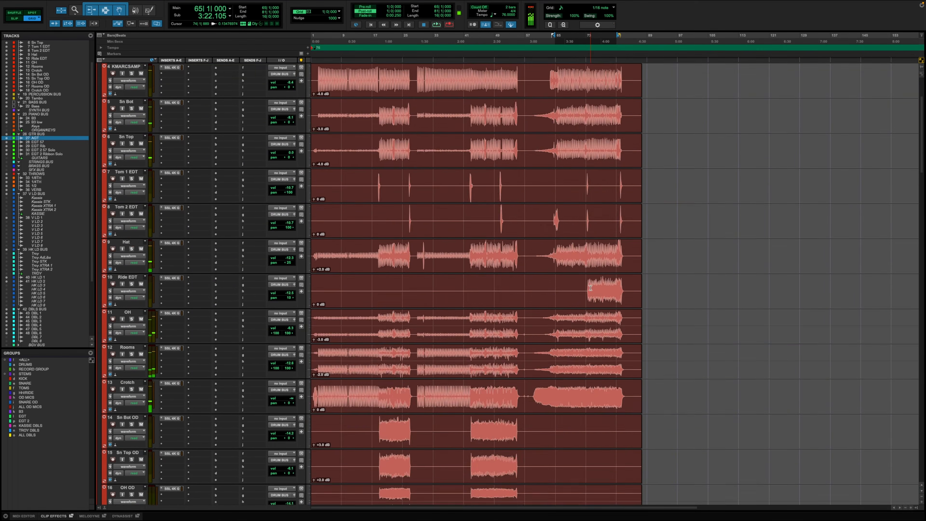
{"action": "scroll", "coordinate": [590, 288], "scroll_direction": "down", "scroll_amount": 20}
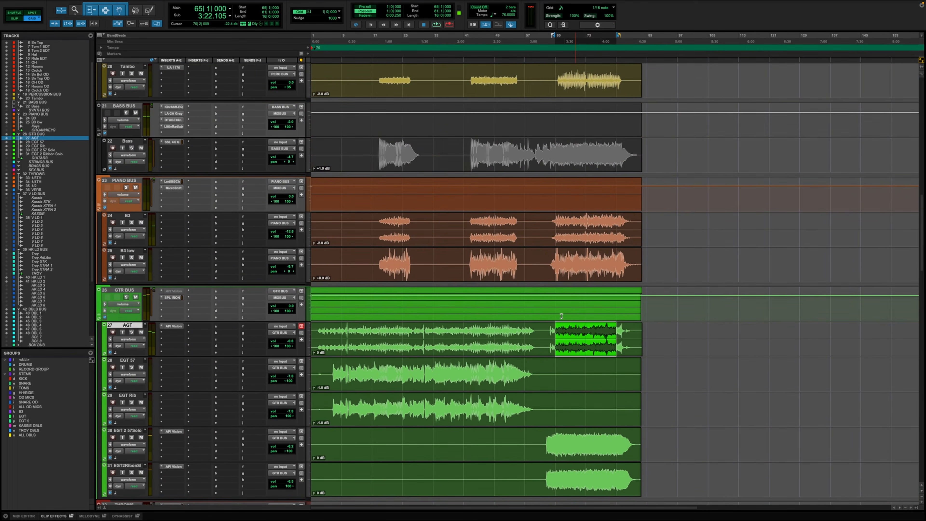
{"action": "scroll", "coordinate": [574, 352], "scroll_direction": "down", "scroll_amount": 12}
{"action": "scroll", "coordinate": [576, 354], "scroll_direction": "up", "scroll_amount": 8}
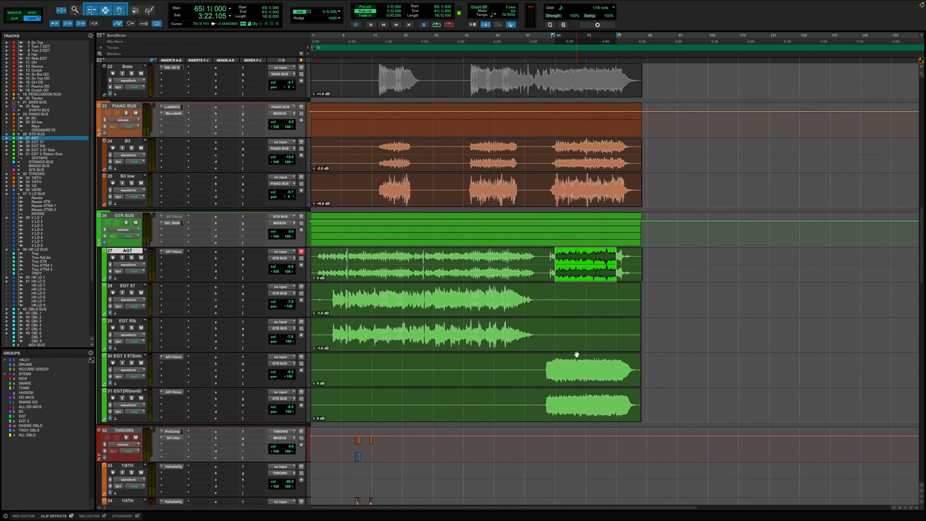
{"action": "scroll", "coordinate": [576, 354], "scroll_direction": "up", "scroll_amount": 12}
{"action": "scroll", "coordinate": [576, 354], "scroll_direction": "down", "scroll_amount": 20}
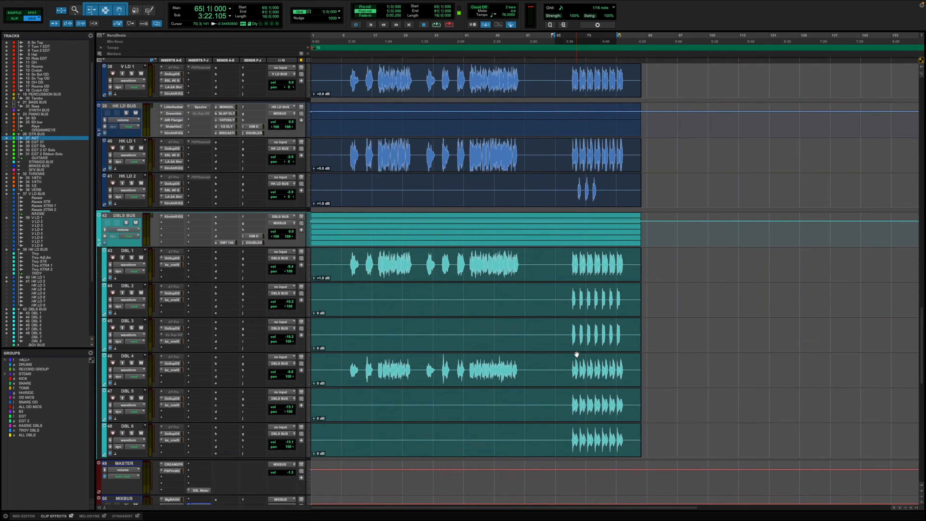
Lower the MIXBUS Inflator's Effect to about 18% during playback, checking it against bypass
{"action": "scroll", "coordinate": [576, 354], "scroll_direction": "down", "scroll_amount": 10}
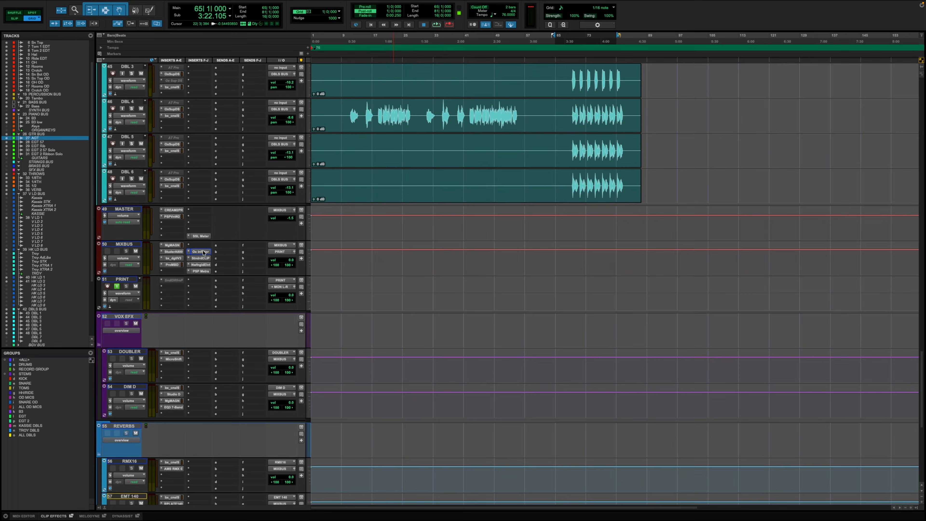
{"action": "left_click", "coordinate": [200, 251]}
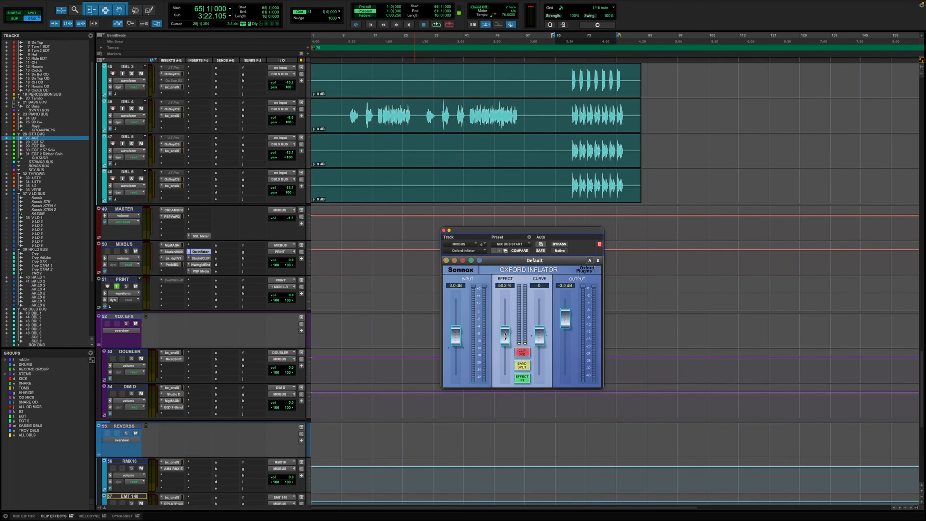
{"action": "key", "text": "space"}
{"action": "left_click_drag", "start_coordinate": [506, 337], "coordinate": [504, 352]}
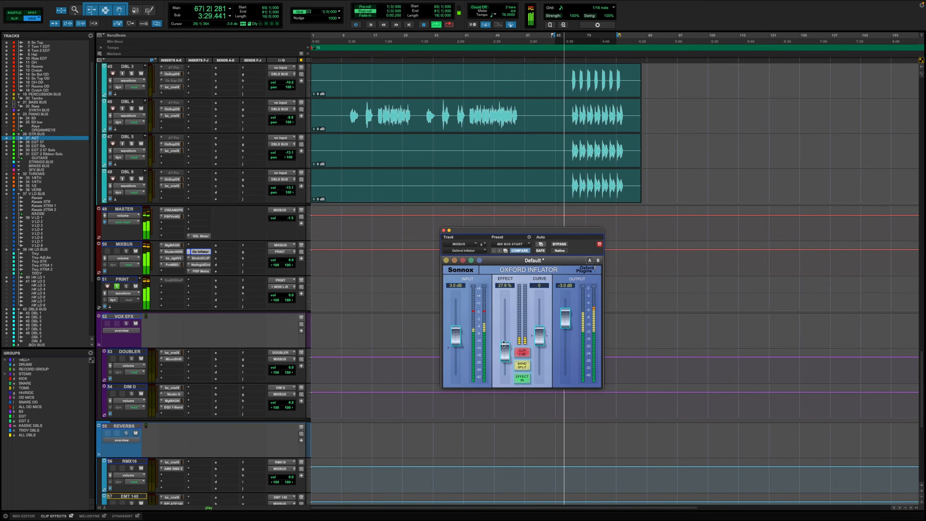
{"action": "left_click_drag", "start_coordinate": [503, 344], "coordinate": [502, 350]}
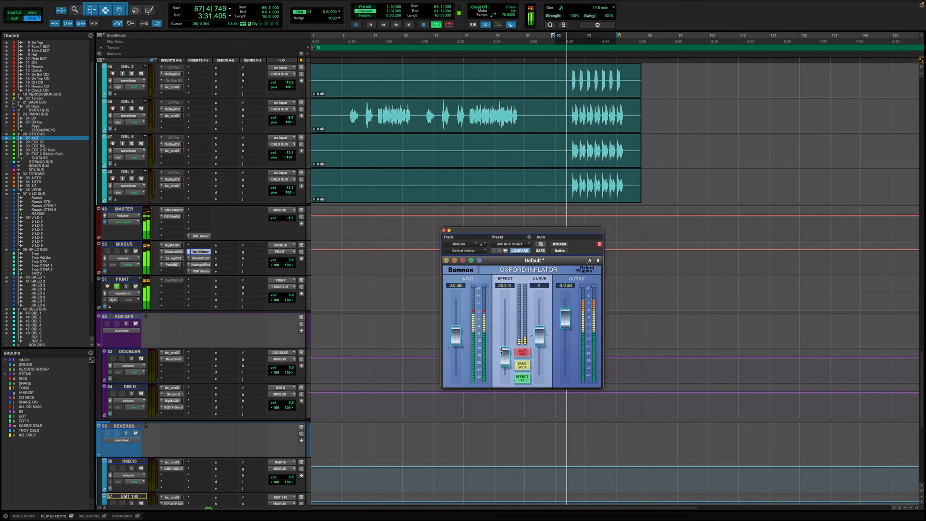
{"action": "left_click", "coordinate": [567, 244]}
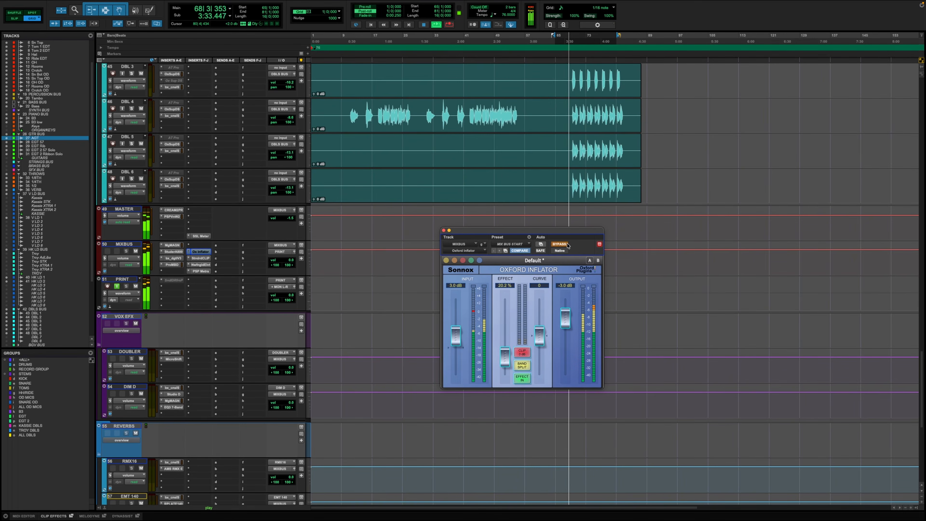
{"action": "left_click", "coordinate": [567, 245]}
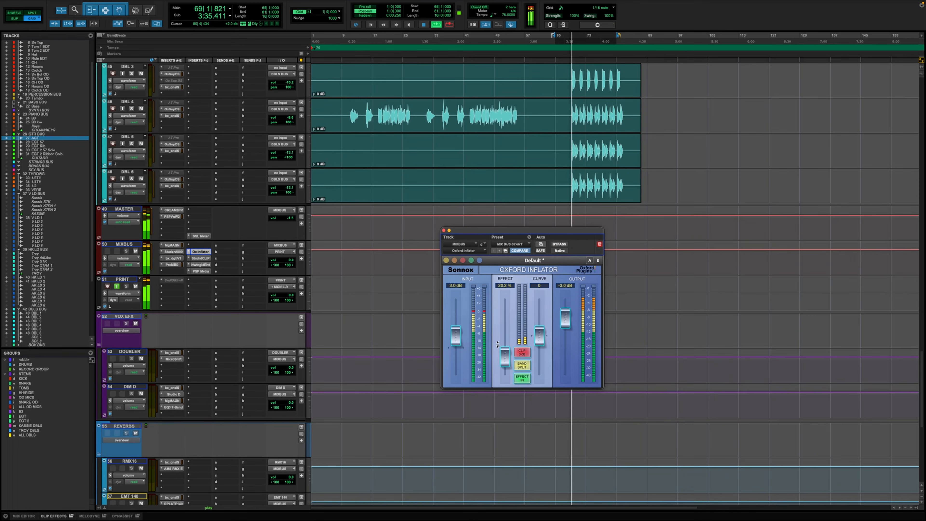
{"action": "left_click_drag", "start_coordinate": [498, 343], "coordinate": [498, 346]}
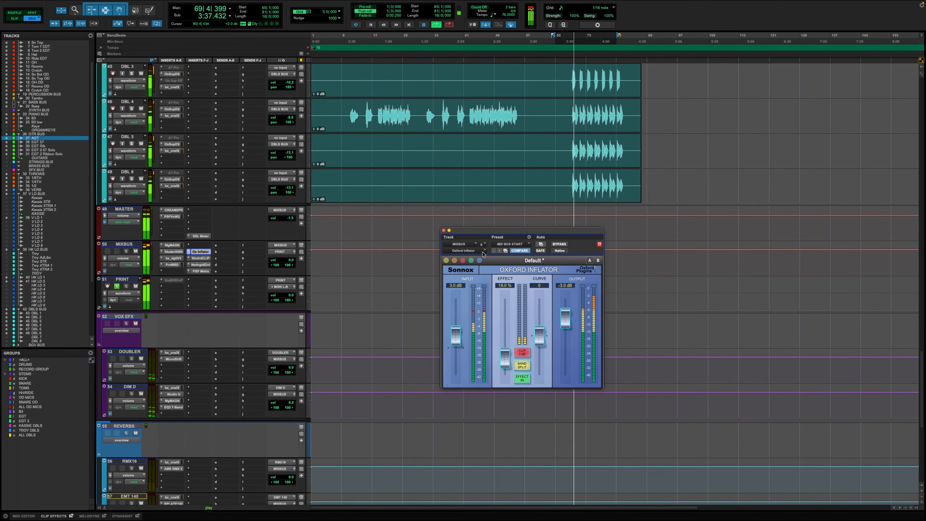
Compare the mix with the Inflator bypassed and engaged, close the plug-in and stop playback
{"action": "left_click", "coordinate": [565, 244]}
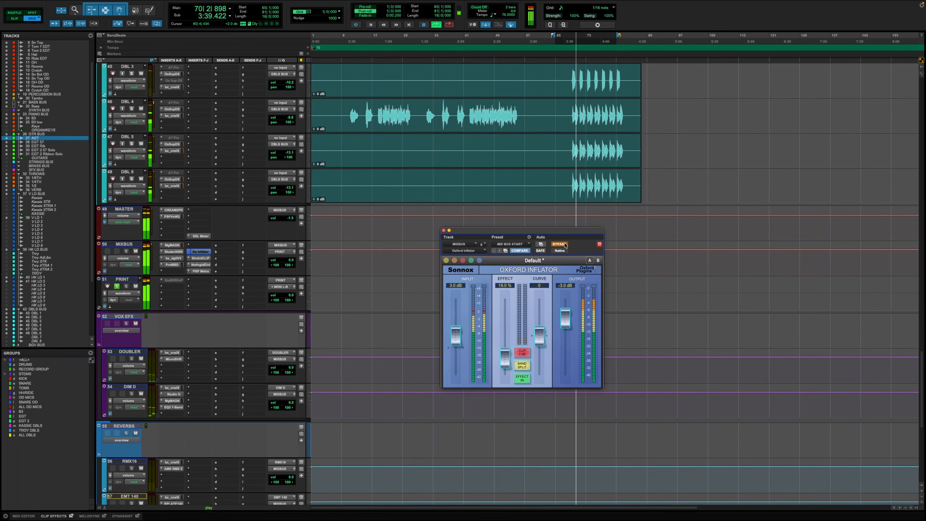
{"action": "left_click", "coordinate": [565, 244]}
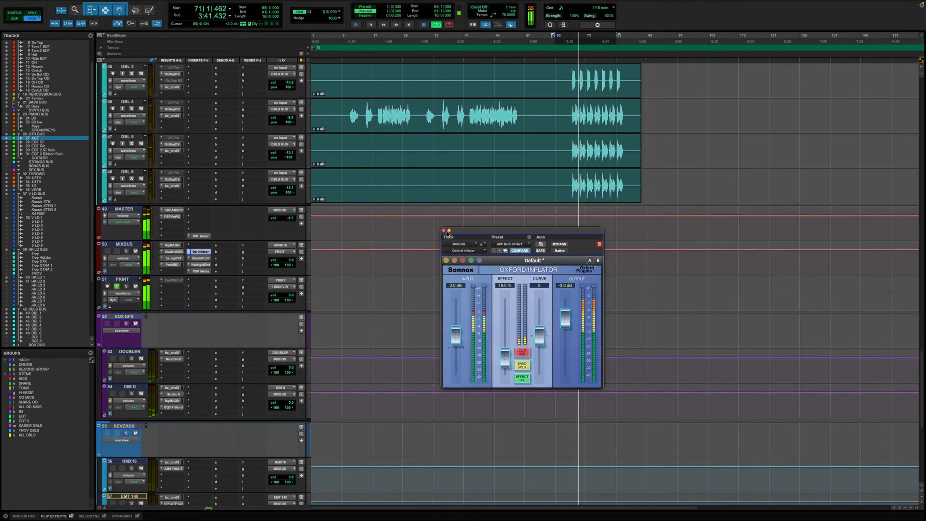
{"action": "left_click", "coordinate": [444, 230]}
{"action": "key", "text": "space"}
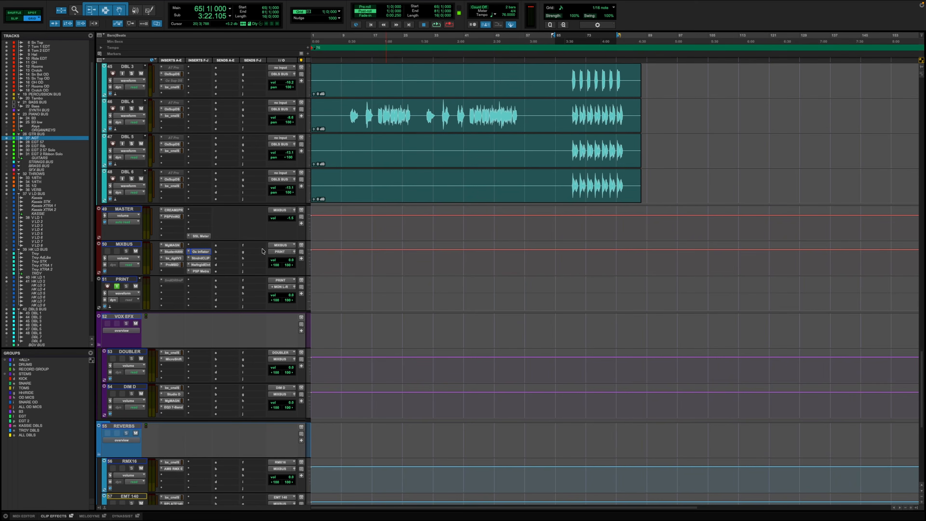
Review the MIXBUS Oxford Inflator, then open StandardCLIP and lower its clip level to -4.80 dB during playback
{"action": "left_click", "coordinate": [208, 252]}
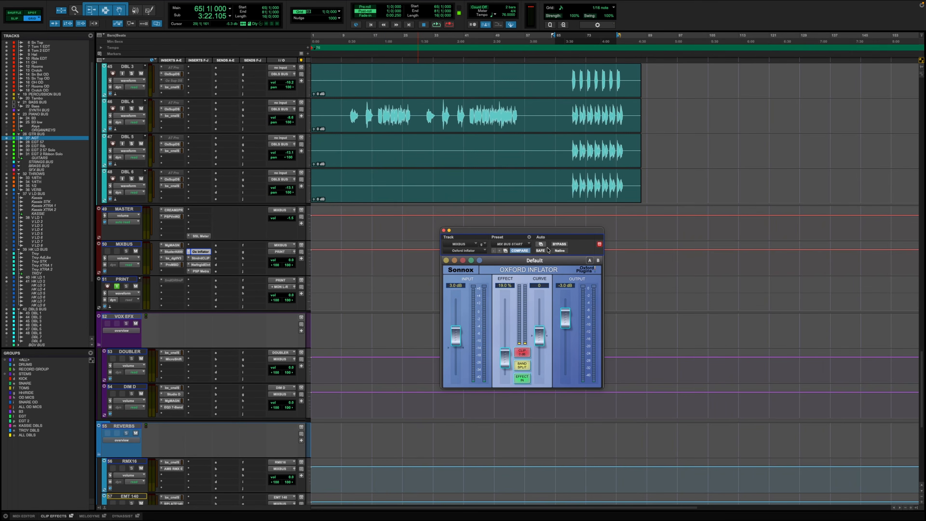
{"action": "mouse_move", "coordinate": [509, 261]}
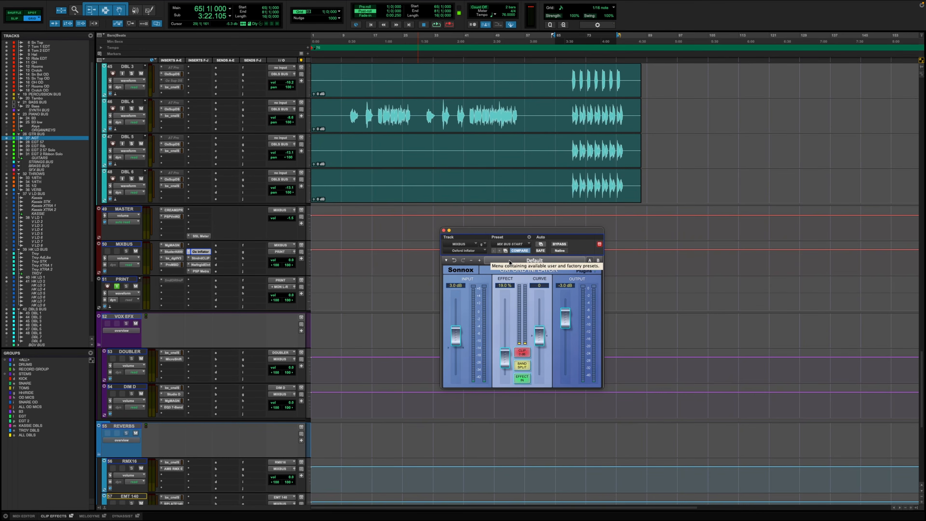
{"action": "left_click", "coordinate": [199, 259]}
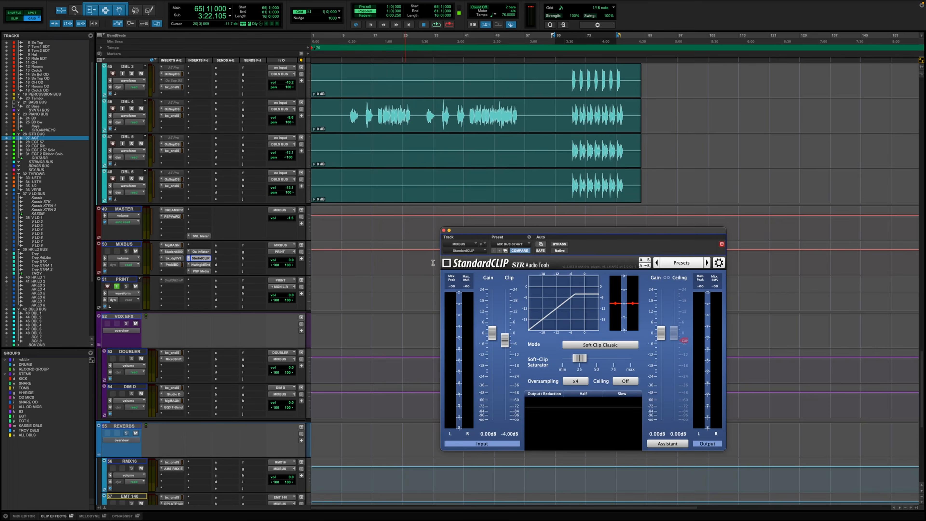
{"action": "key", "text": "space"}
{"action": "left_click_drag", "start_coordinate": [564, 235], "coordinate": [478, 183]}
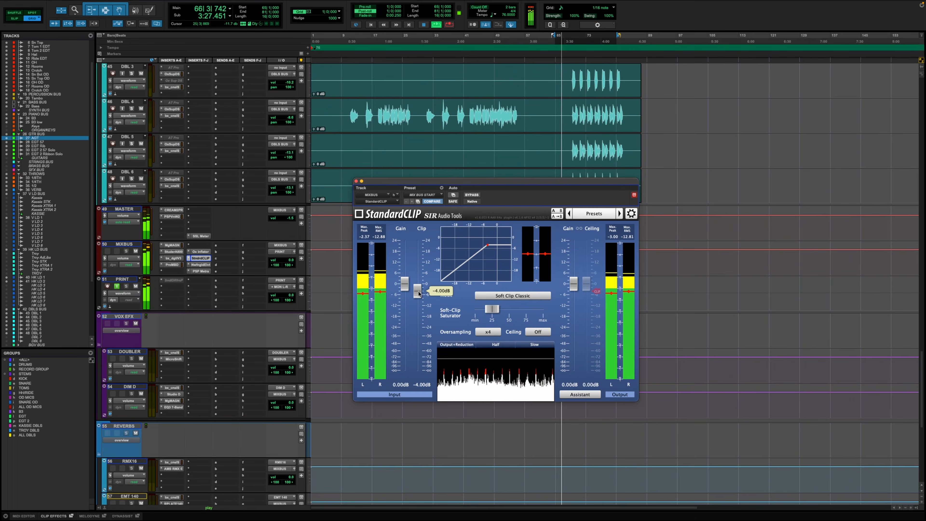
{"action": "left_click_drag", "start_coordinate": [420, 286], "coordinate": [418, 290]}
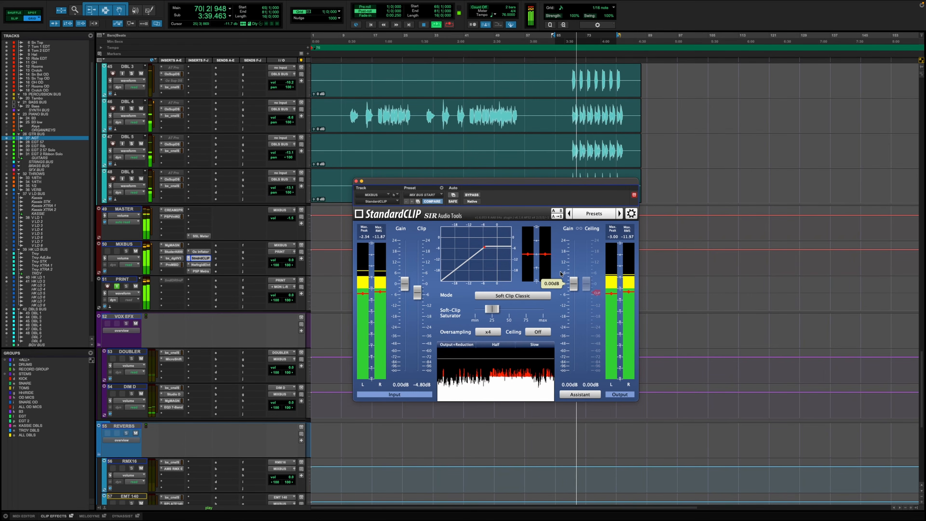
{"action": "key", "text": "space"}
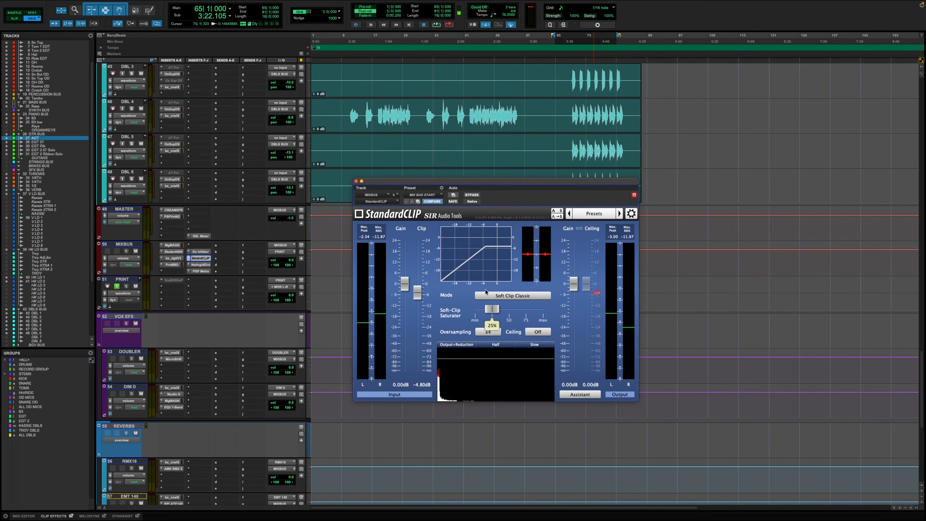
Select the DBL 6 vocal section from bar 69 for playback and raise the StandardCLIP's clip level to -3.60 dB while listening
{"action": "left_click_drag", "start_coordinate": [598, 182], "coordinate": [593, 226]}
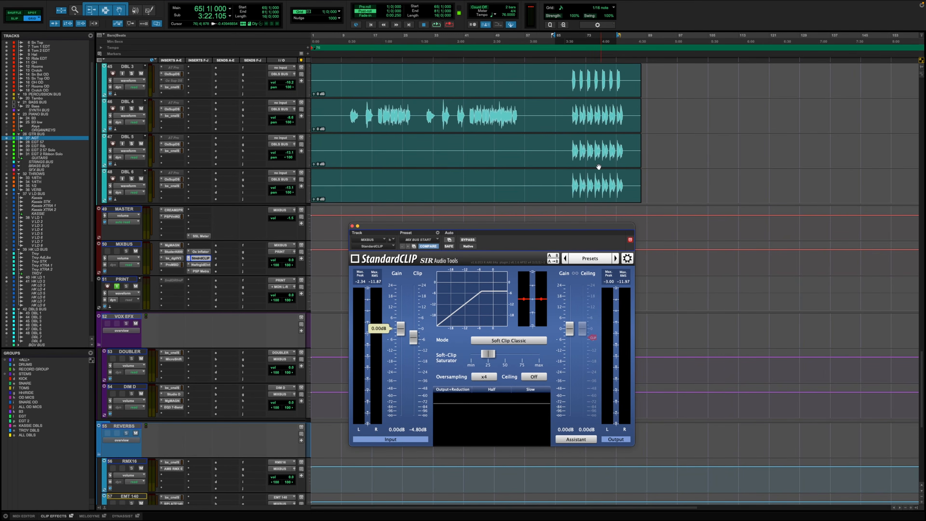
{"action": "left_click_drag", "start_coordinate": [574, 179], "coordinate": [624, 185]}
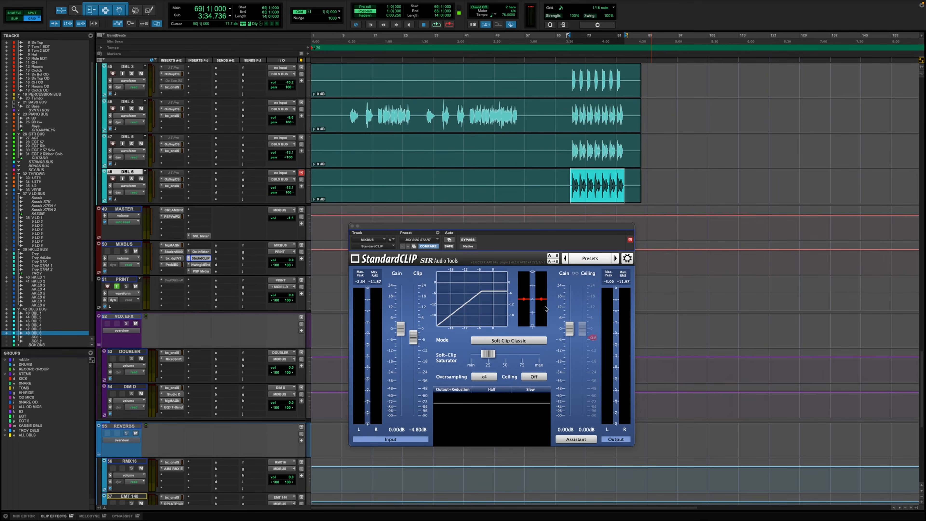
{"action": "mouse_move", "coordinate": [418, 340]}
{"action": "mouse_move", "coordinate": [459, 363]}
{"action": "key", "text": "space"}
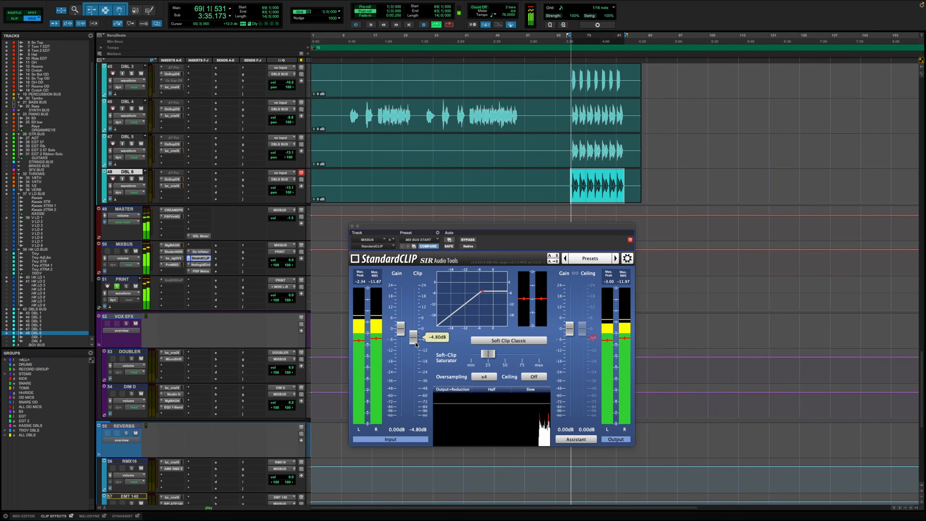
{"action": "left_click_drag", "start_coordinate": [413, 344], "coordinate": [413, 343]}
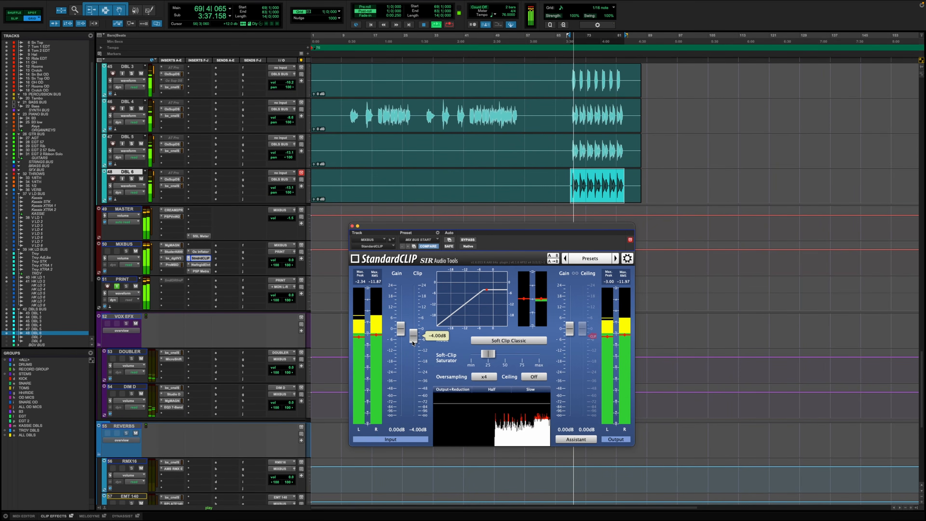
{"action": "key", "text": "space"}
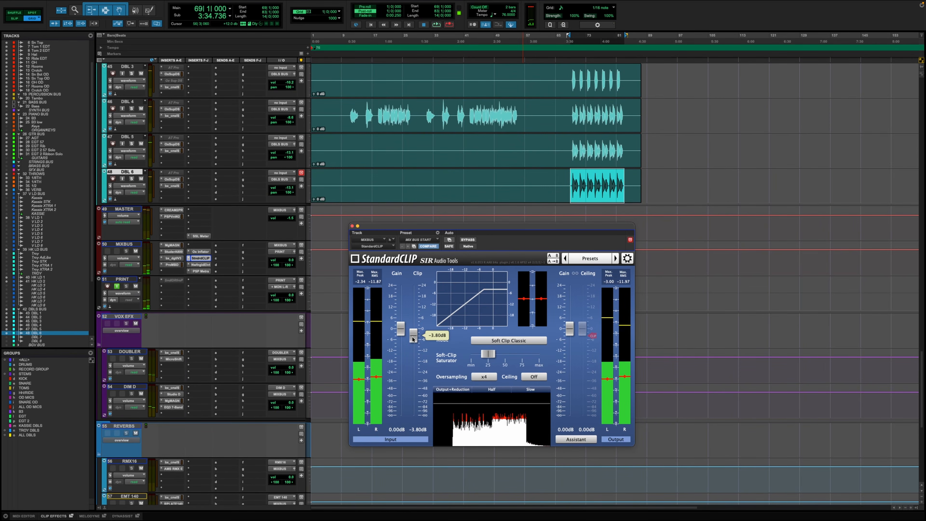
{"action": "left_click_drag", "start_coordinate": [413, 340], "coordinate": [413, 339]}
{"action": "key", "text": "space"}
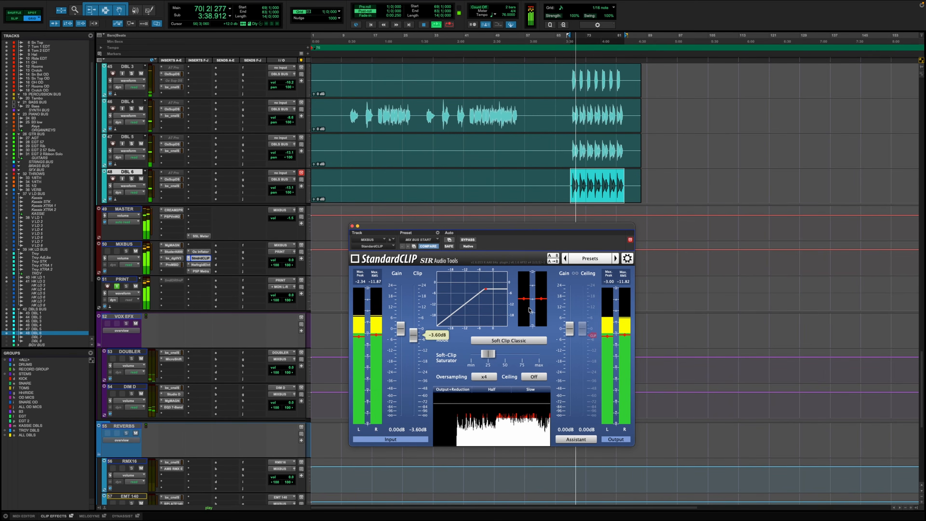
Close the clipper and check the MIXBUS Elevate limiter and the PSP Metra loudness meter during playback
{"action": "left_click", "coordinate": [353, 226]}
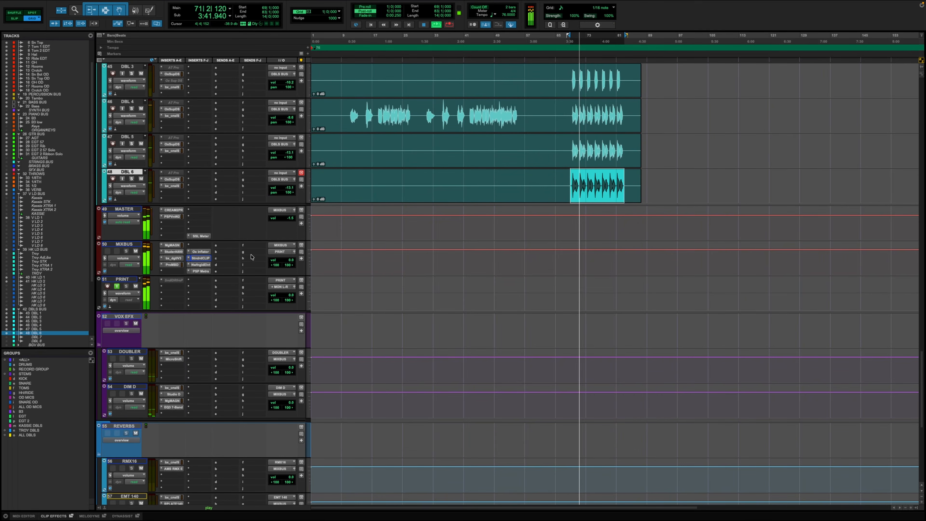
{"action": "left_click", "coordinate": [200, 265]}
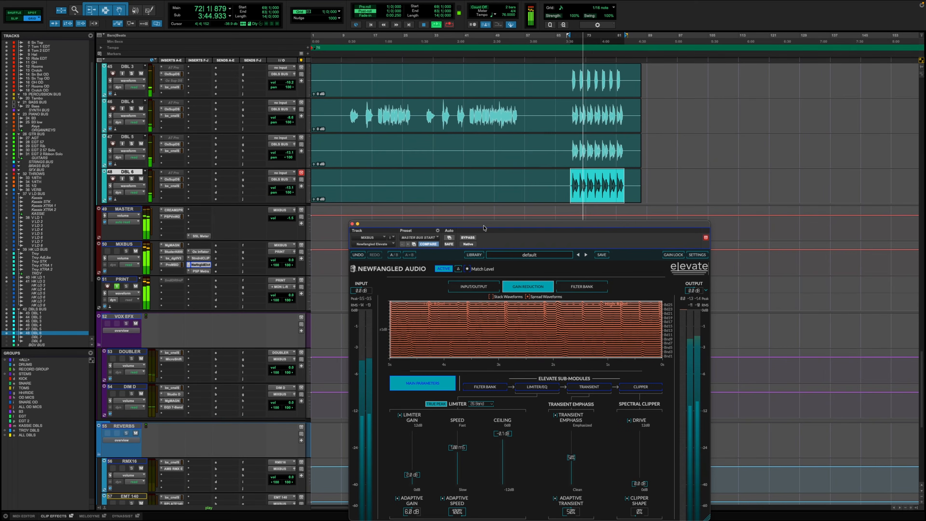
{"action": "left_click_drag", "start_coordinate": [484, 227], "coordinate": [480, 170]}
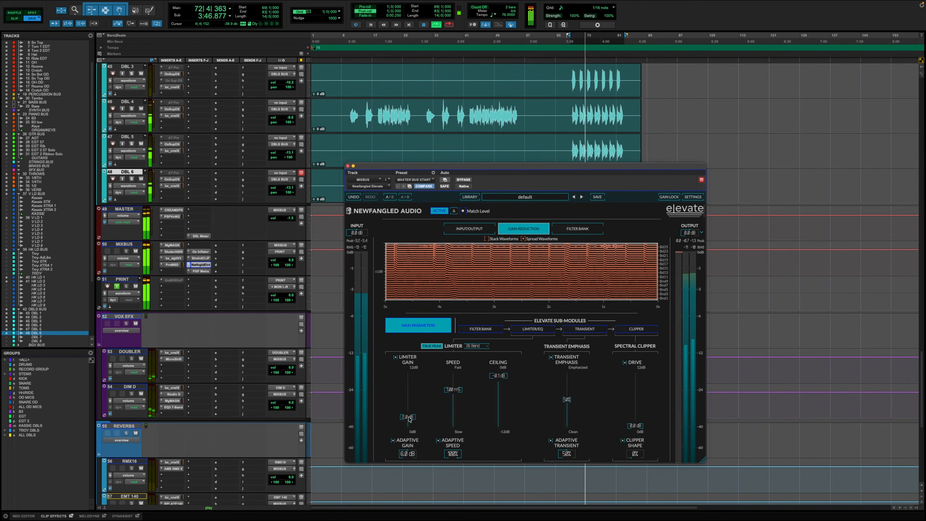
{"action": "left_click", "coordinate": [195, 271]}
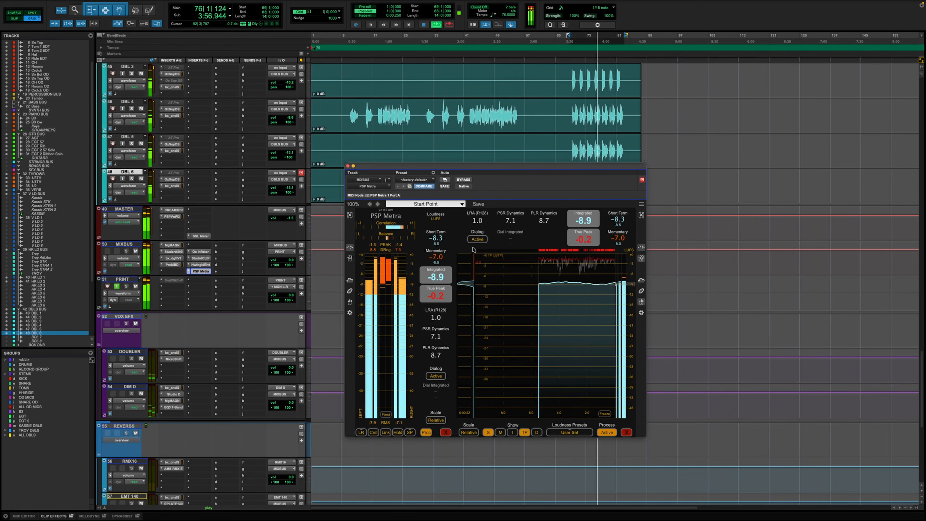
{"action": "key", "text": "space"}
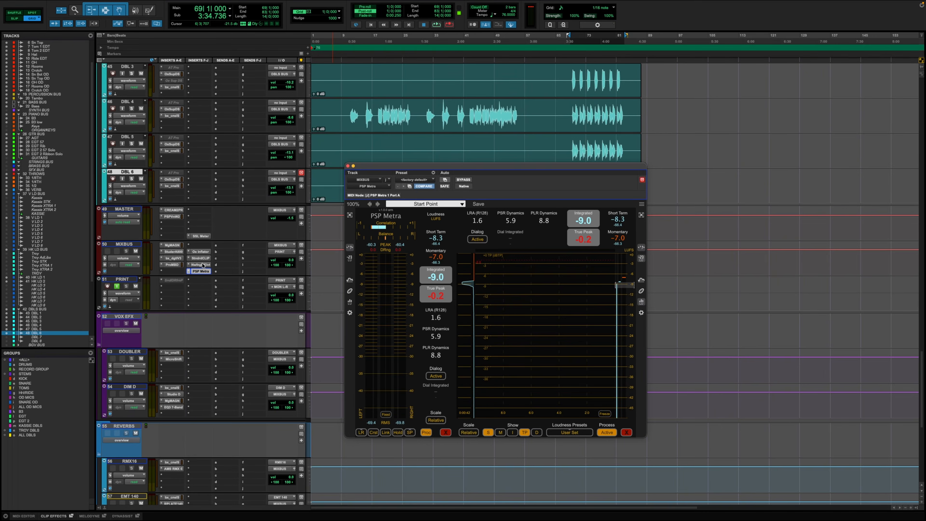
Close PSP Metra and look over the tracks from the vocal doubles through throws, guitars, piano and bass up to the drum bus
{"action": "scroll", "coordinate": [194, 212], "scroll_direction": "up", "scroll_amount": 4}
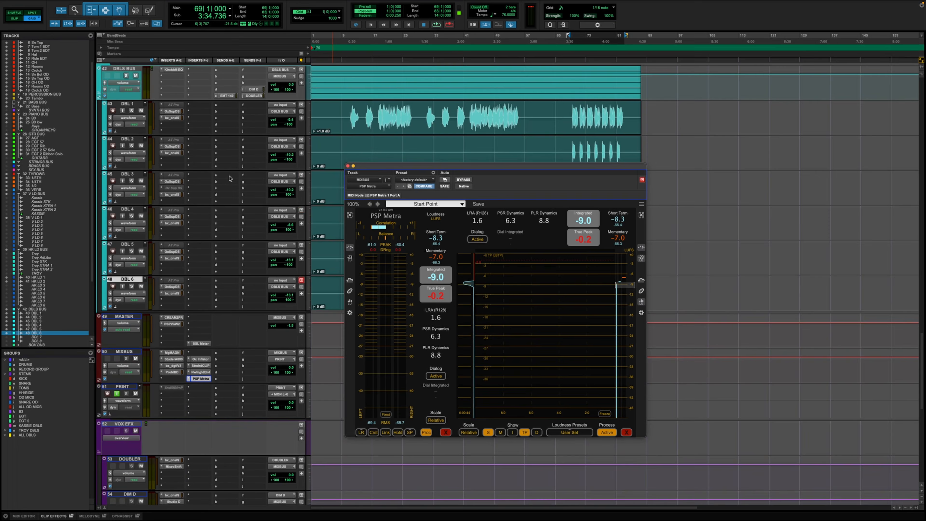
{"action": "scroll", "coordinate": [220, 169], "scroll_direction": "up", "scroll_amount": 6}
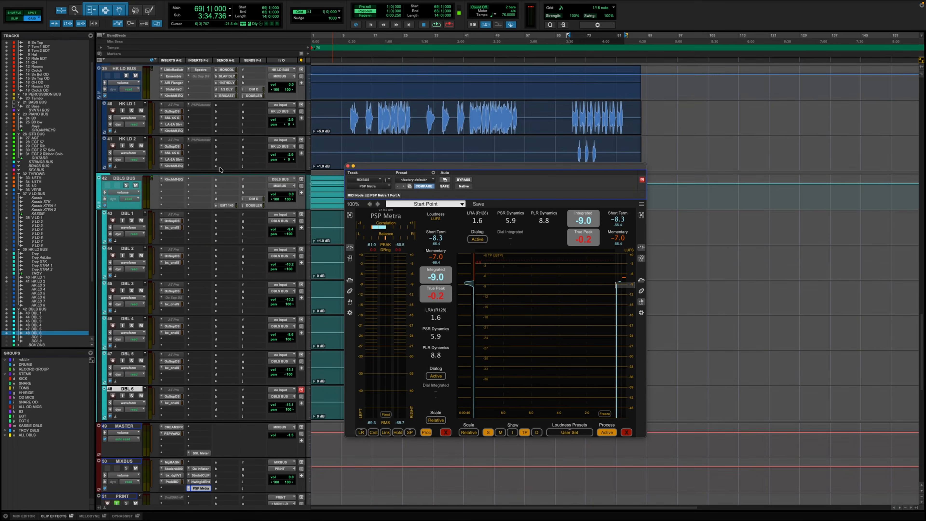
{"action": "scroll", "coordinate": [220, 169], "scroll_direction": "up", "scroll_amount": 10}
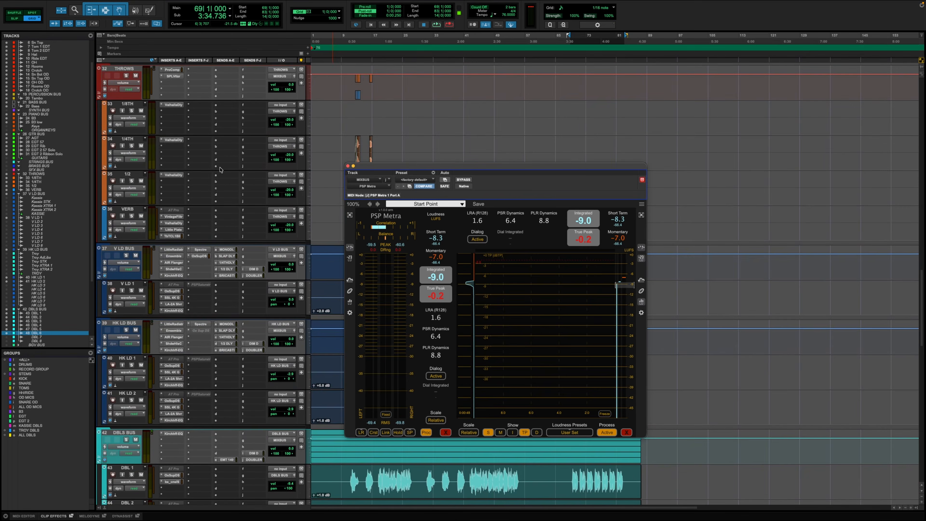
{"action": "scroll", "coordinate": [220, 169], "scroll_direction": "up", "scroll_amount": 7}
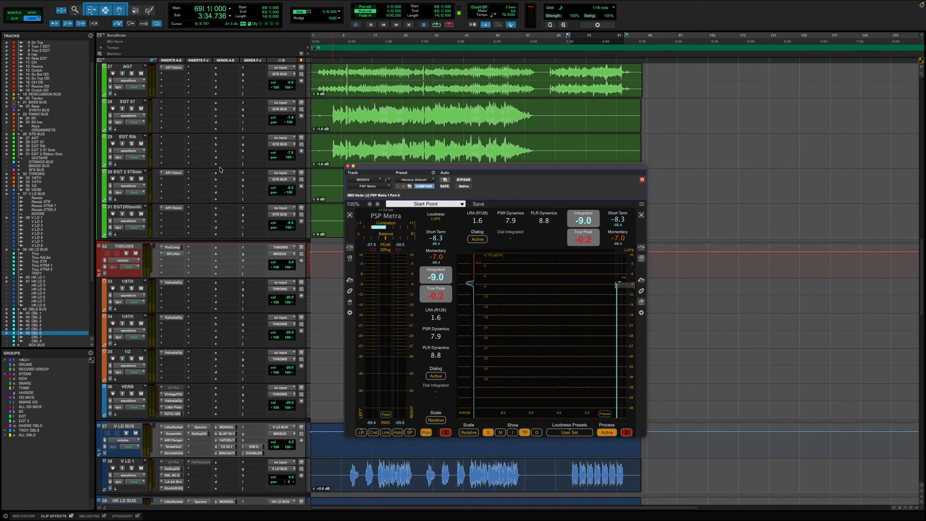
{"action": "left_click", "coordinate": [348, 167]}
{"action": "scroll", "coordinate": [530, 195], "scroll_direction": "up", "scroll_amount": 10}
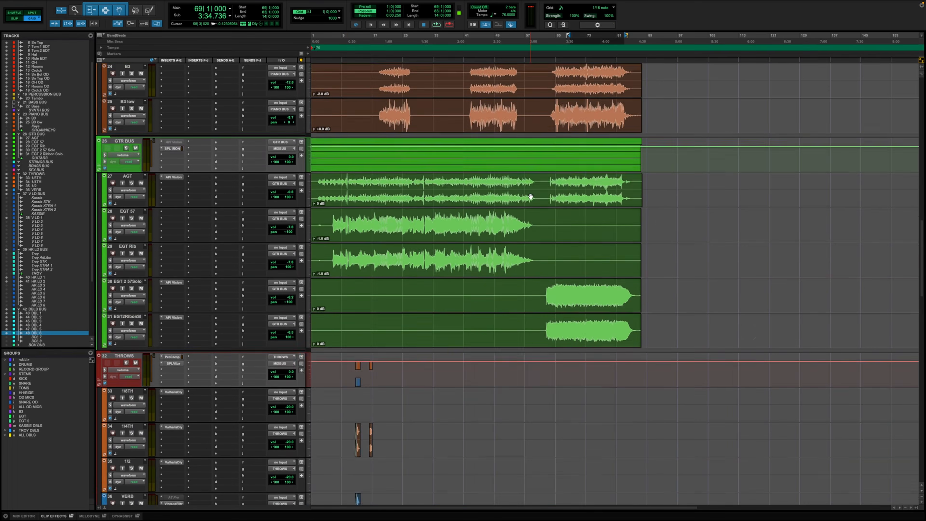
{"action": "scroll", "coordinate": [531, 195], "scroll_direction": "up", "scroll_amount": 1}
{"action": "scroll", "coordinate": [530, 197], "scroll_direction": "down", "scroll_amount": 4}
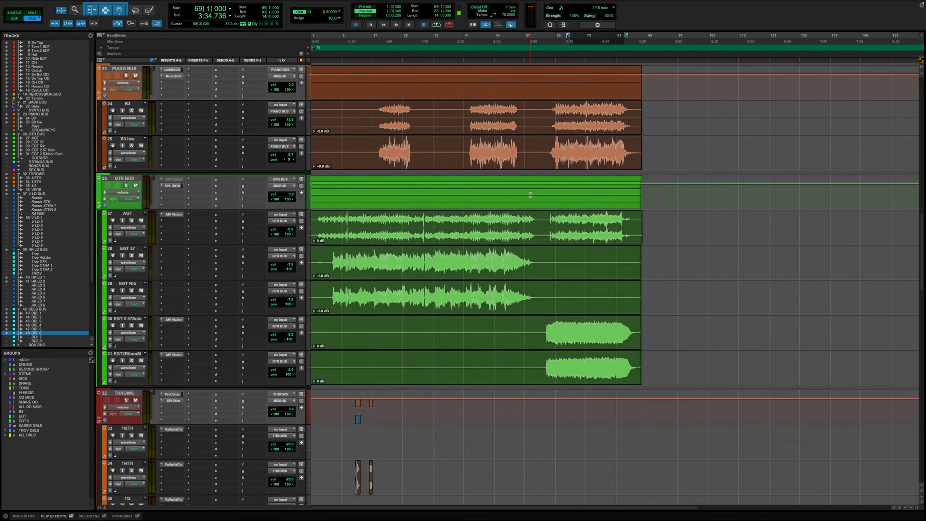
{"action": "scroll", "coordinate": [531, 195], "scroll_direction": "down", "scroll_amount": 8}
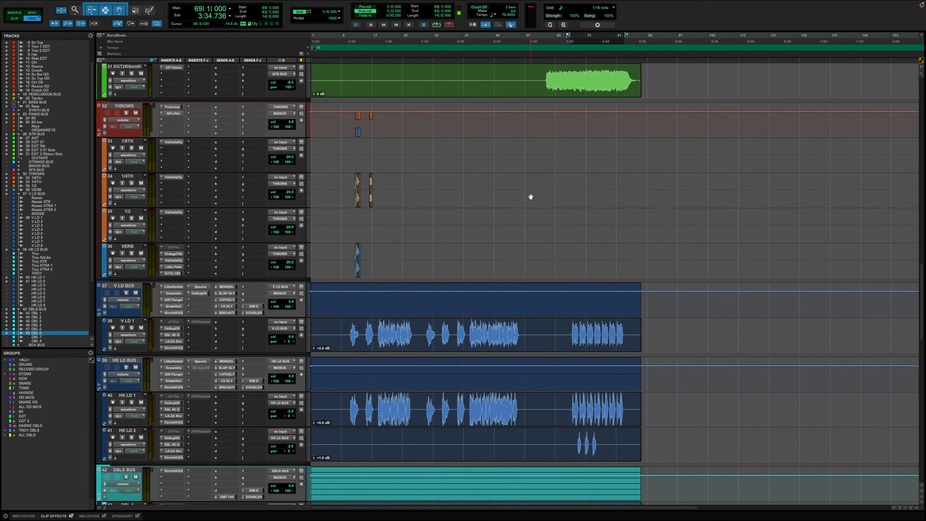
{"action": "scroll", "coordinate": [530, 196], "scroll_direction": "down", "scroll_amount": 1}
{"action": "scroll", "coordinate": [530, 196], "scroll_direction": "up", "scroll_amount": 10}
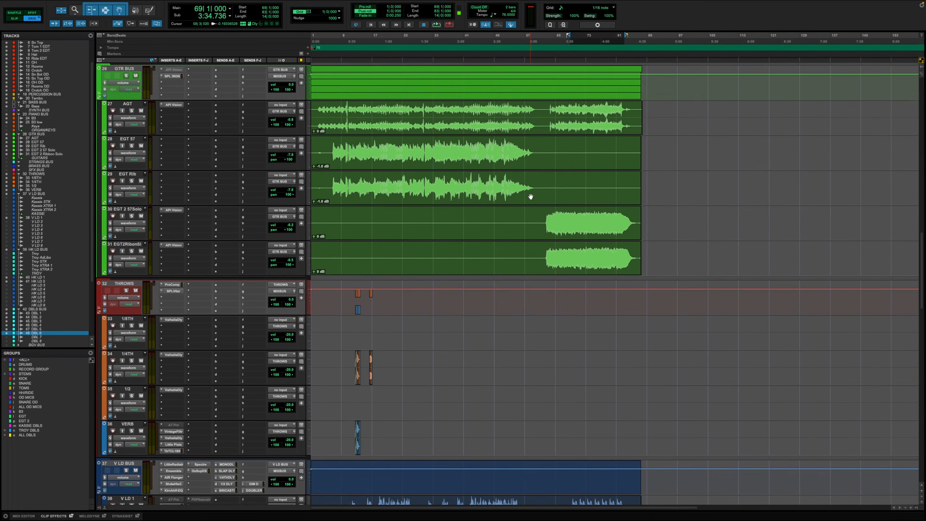
{"action": "scroll", "coordinate": [530, 197], "scroll_direction": "up", "scroll_amount": 9}
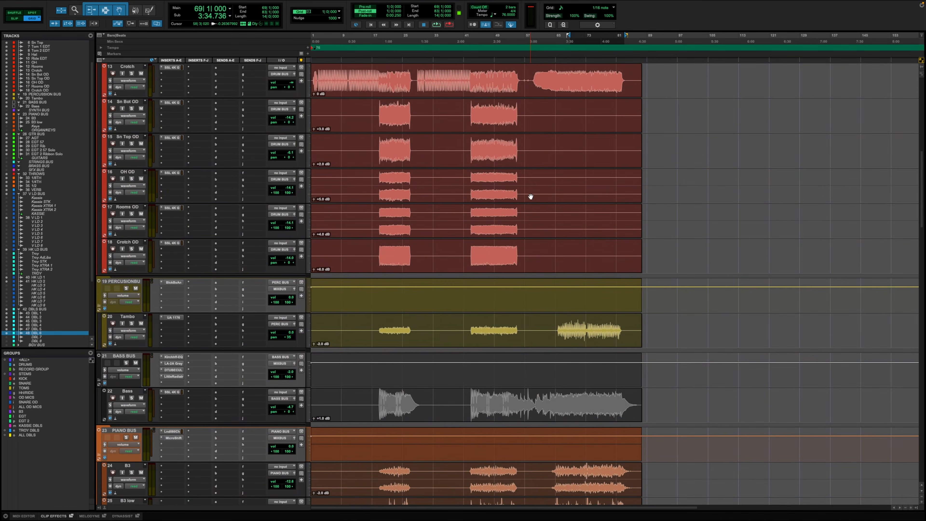
{"action": "scroll", "coordinate": [530, 196], "scroll_direction": "up", "scroll_amount": 10}
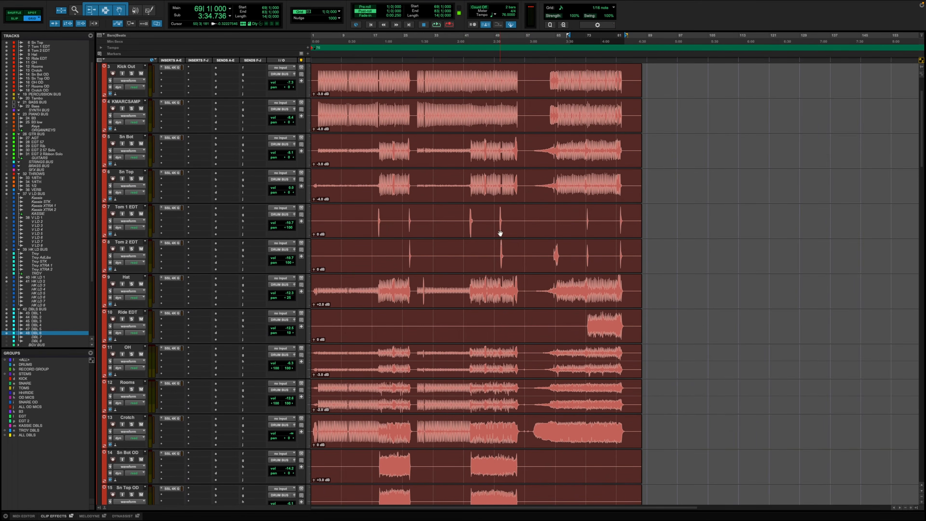
{"action": "scroll", "coordinate": [454, 254], "scroll_direction": "up", "scroll_amount": 2}
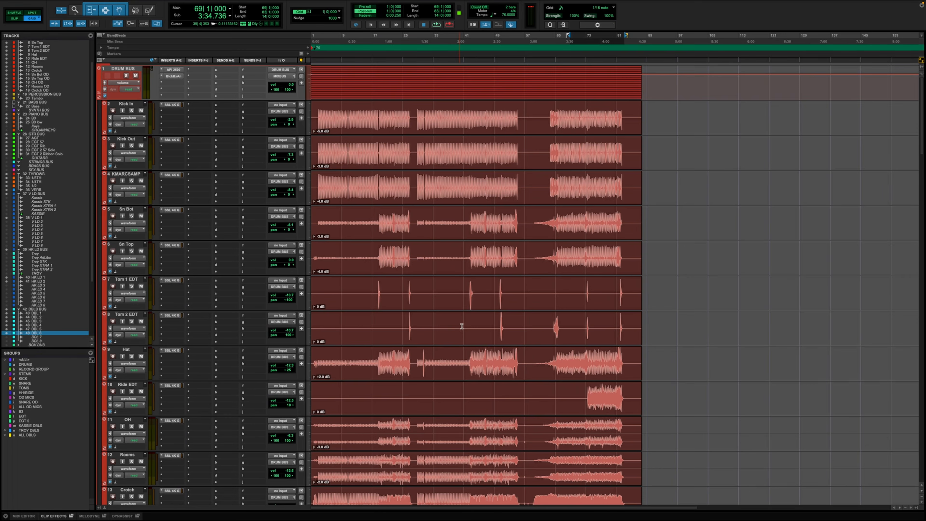
Look over the arrangement again from the drums down to the lead vocals and doubles, returning to the drum bus
{"action": "scroll", "coordinate": [462, 325], "scroll_direction": "down", "scroll_amount": 4}
{"action": "scroll", "coordinate": [461, 326], "scroll_direction": "down", "scroll_amount": 6}
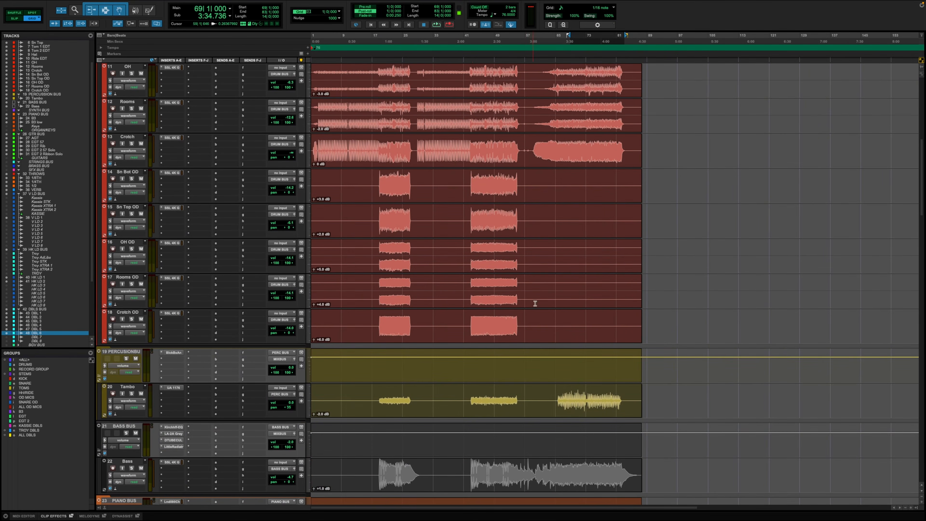
{"action": "scroll", "coordinate": [466, 216], "scroll_direction": "up", "scroll_amount": 2}
{"action": "scroll", "coordinate": [466, 216], "scroll_direction": "up", "scroll_amount": 8}
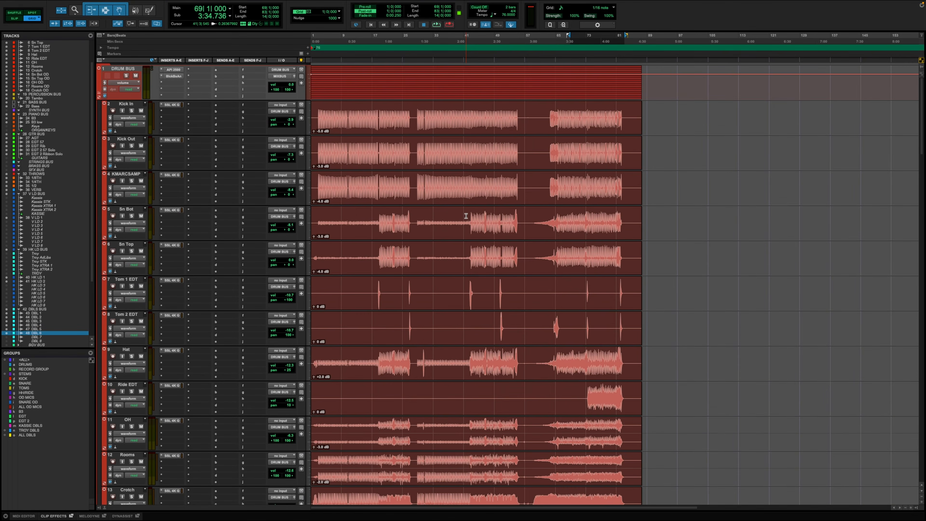
{"action": "scroll", "coordinate": [466, 215], "scroll_direction": "down", "scroll_amount": 12}
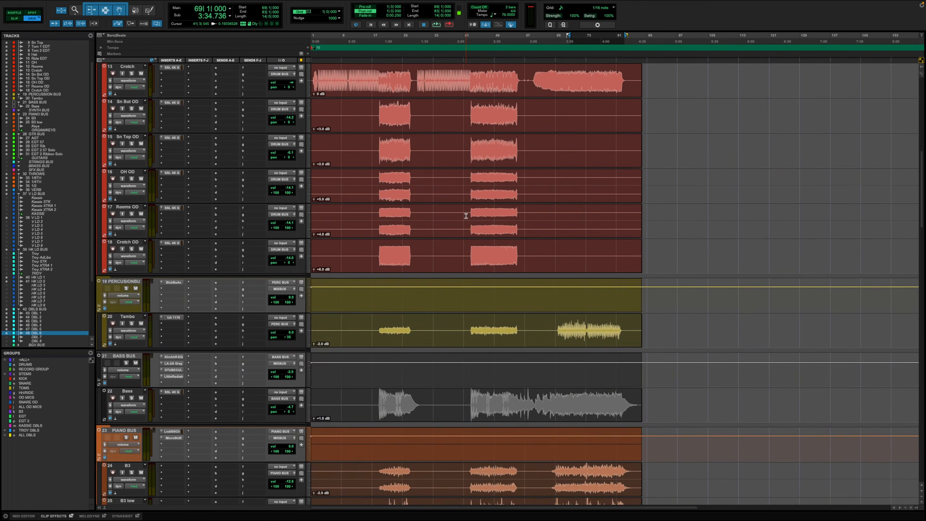
{"action": "scroll", "coordinate": [466, 215], "scroll_direction": "down", "scroll_amount": 17}
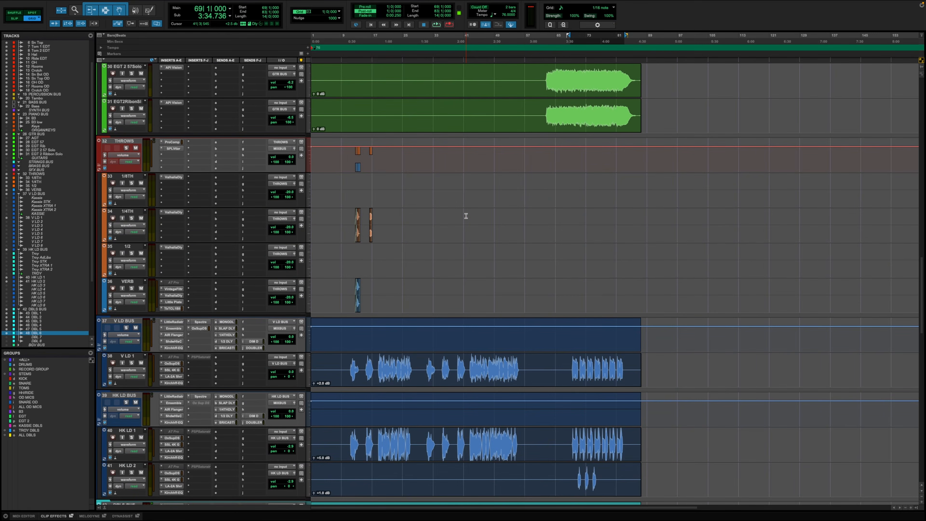
{"action": "scroll", "coordinate": [466, 216], "scroll_direction": "down", "scroll_amount": 9}
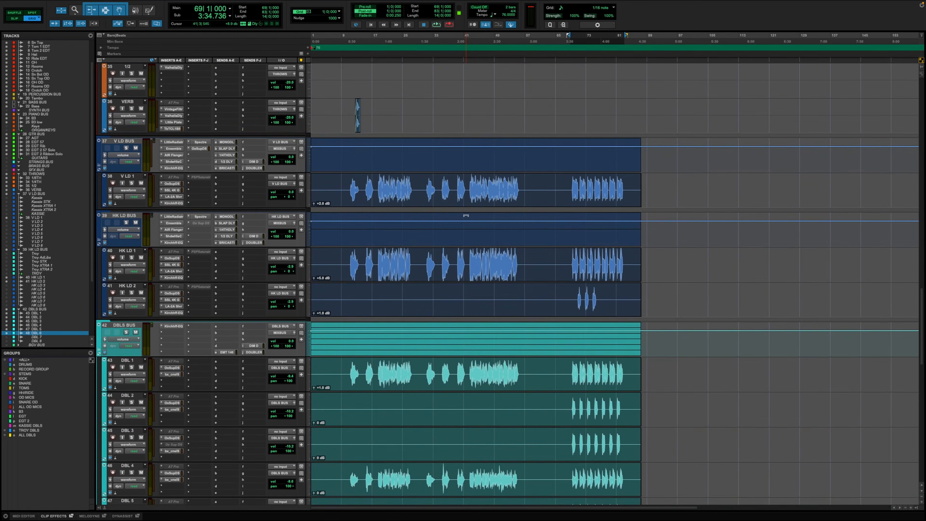
{"action": "scroll", "coordinate": [466, 216], "scroll_direction": "up", "scroll_amount": 3}
{"action": "scroll", "coordinate": [465, 216], "scroll_direction": "up", "scroll_amount": 15}
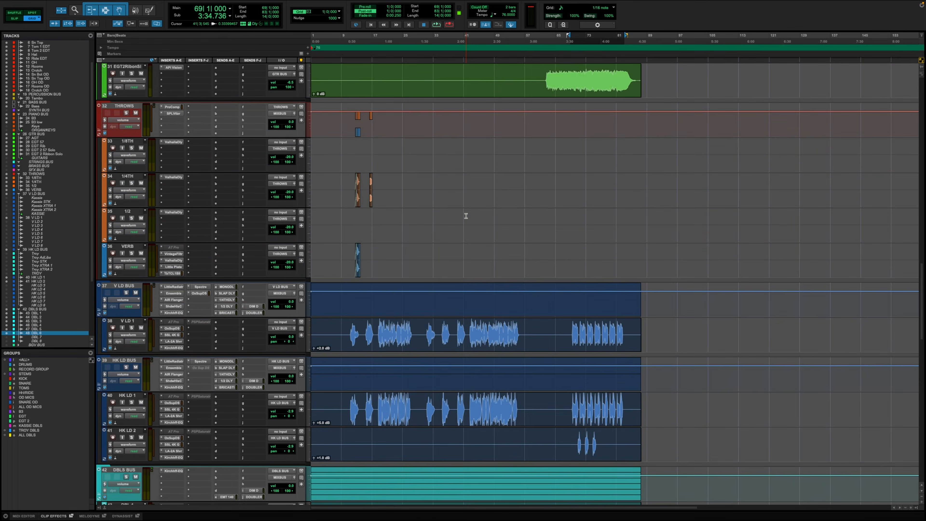
{"action": "scroll", "coordinate": [465, 216], "scroll_direction": "up", "scroll_amount": 20}
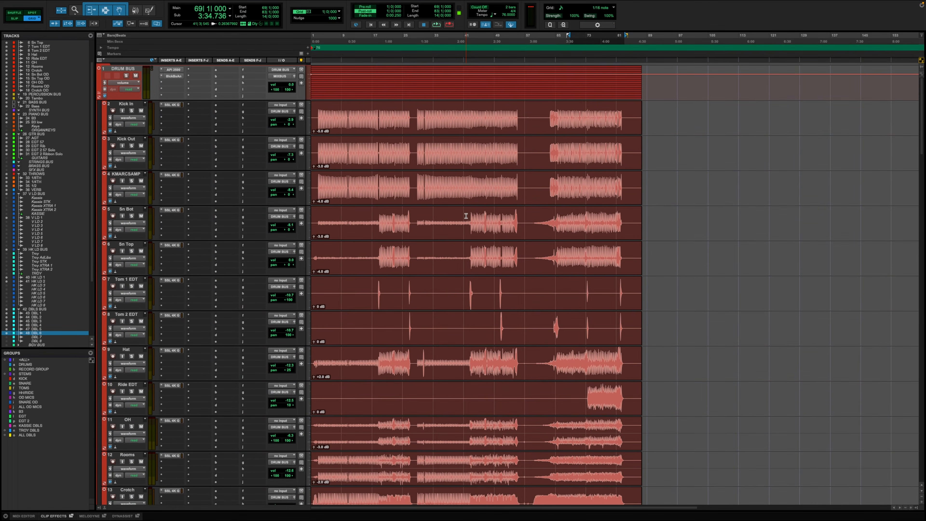
Look over the session from the drum tracks down to the reverb and delay returns, and back to the doubles and MIXBUS
{"action": "scroll", "coordinate": [400, 245], "scroll_direction": "down", "scroll_amount": 9}
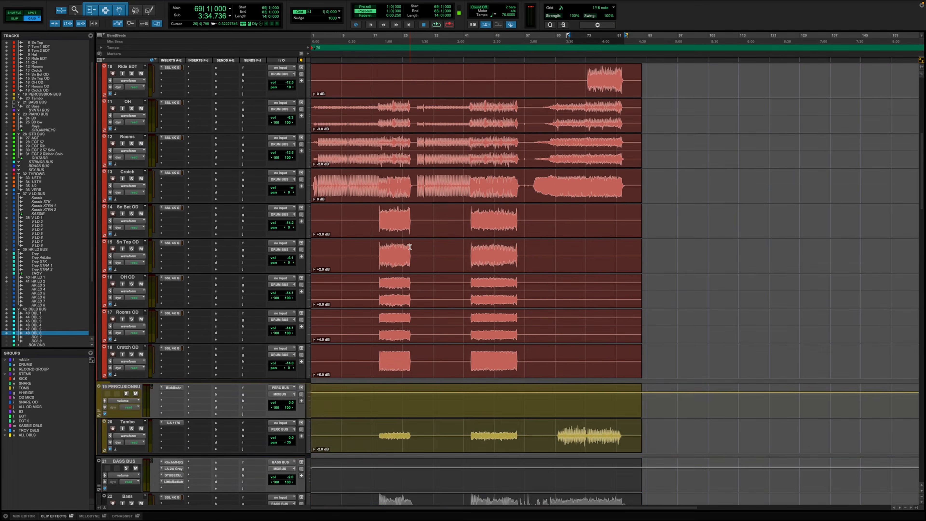
{"action": "scroll", "coordinate": [410, 246], "scroll_direction": "down", "scroll_amount": 17}
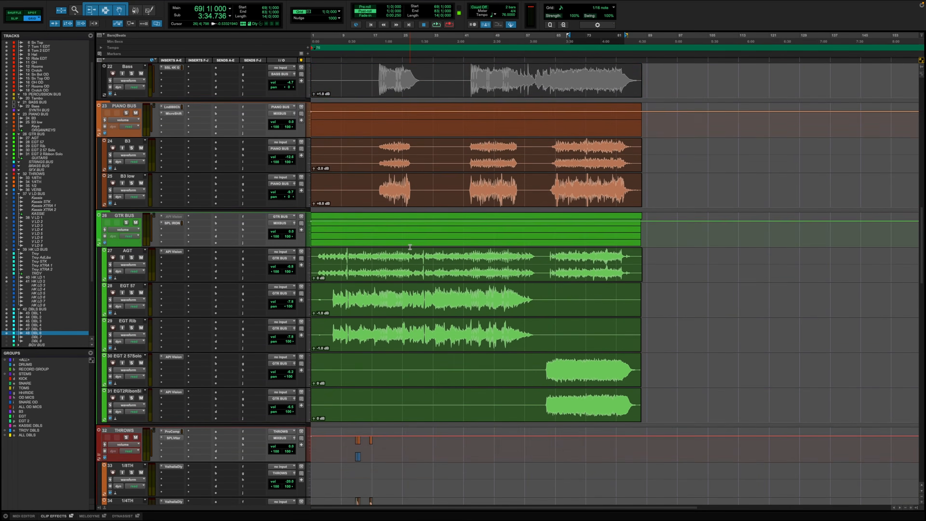
{"action": "scroll", "coordinate": [410, 247], "scroll_direction": "down", "scroll_amount": 20}
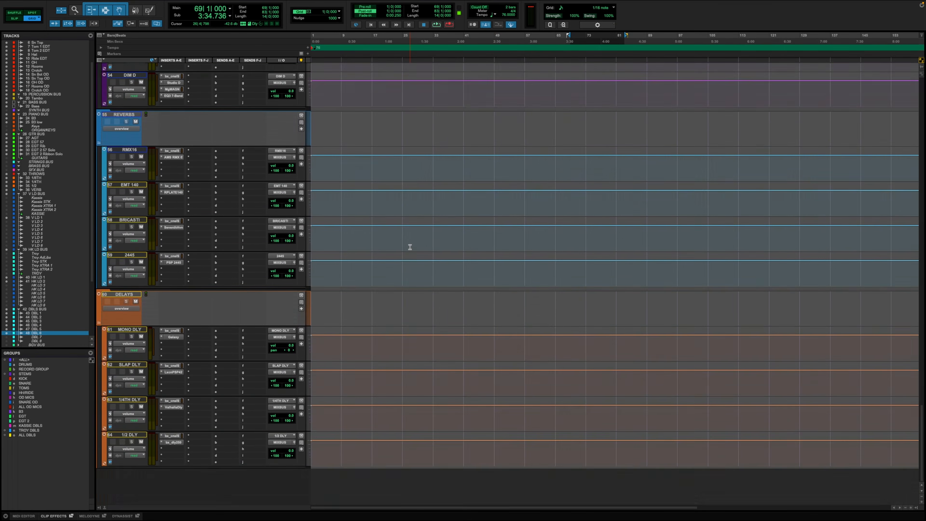
{"action": "scroll", "coordinate": [410, 246], "scroll_direction": "up", "scroll_amount": 9}
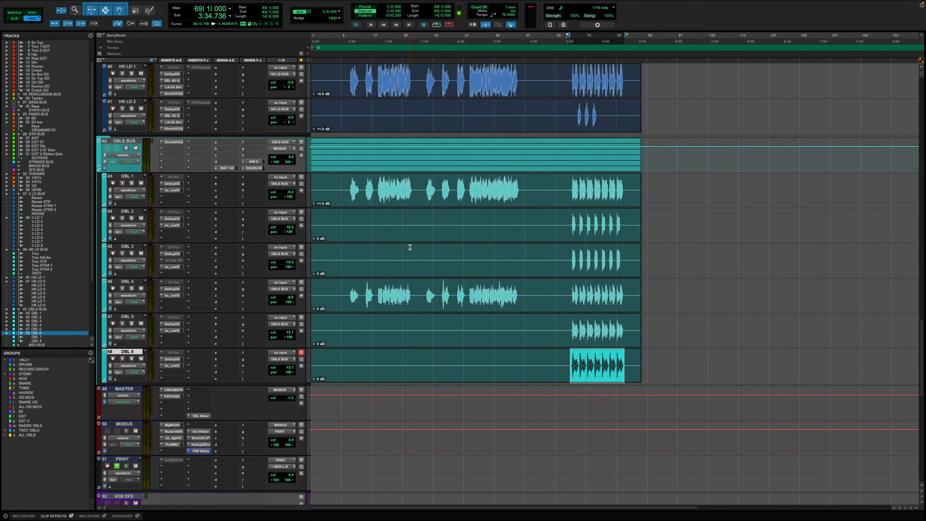
{"action": "scroll", "coordinate": [409, 247], "scroll_direction": "up", "scroll_amount": 6}
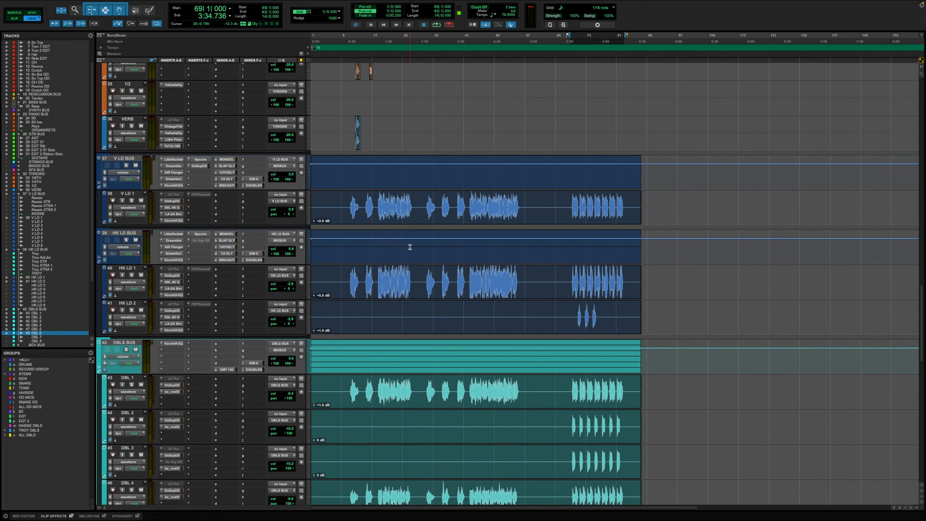
{"action": "scroll", "coordinate": [410, 247], "scroll_direction": "up", "scroll_amount": 3}
{"action": "scroll", "coordinate": [409, 247], "scroll_direction": "down", "scroll_amount": 12}
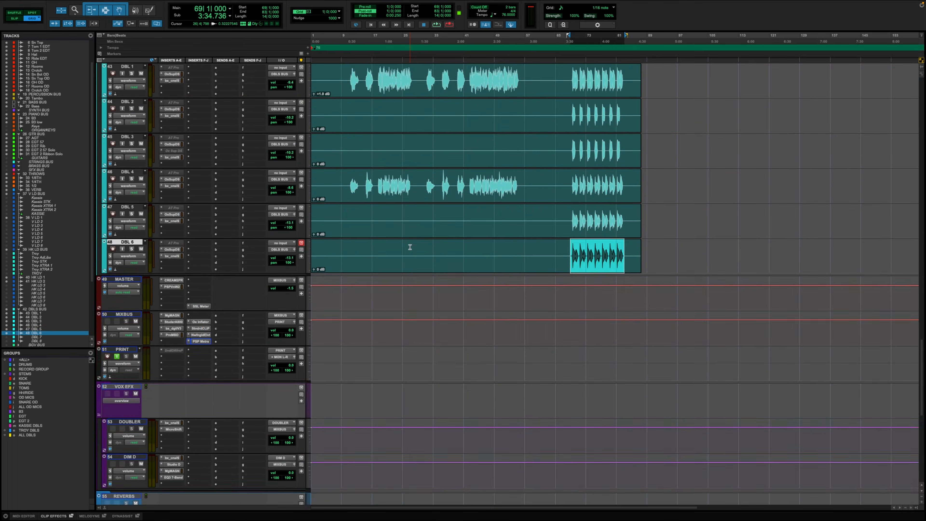
{"action": "scroll", "coordinate": [410, 247], "scroll_direction": "down", "scroll_amount": 4}
{"action": "scroll", "coordinate": [409, 247], "scroll_direction": "up", "scroll_amount": 5}
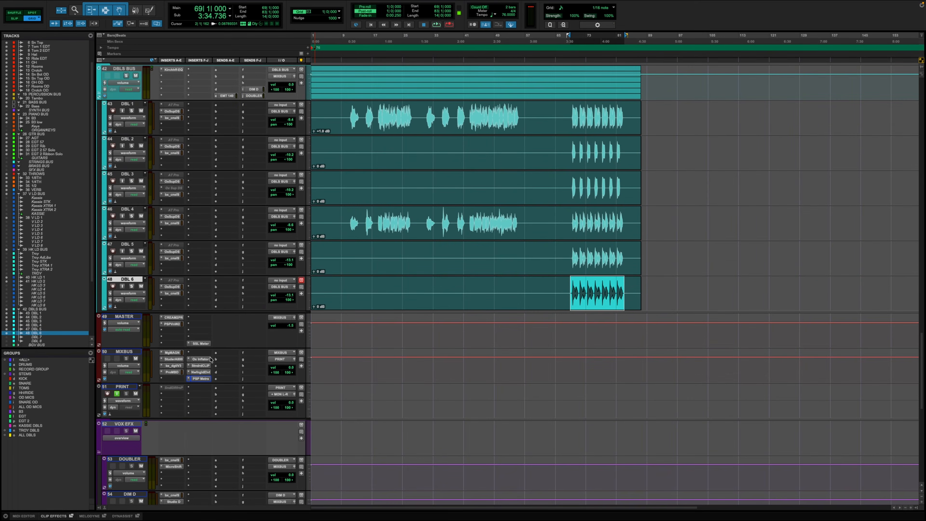
Review the MIXBUS PSP Metra meter, Elevate limiter and Oxford Inflator, and close the plug-in window
{"action": "left_click", "coordinate": [206, 378]}
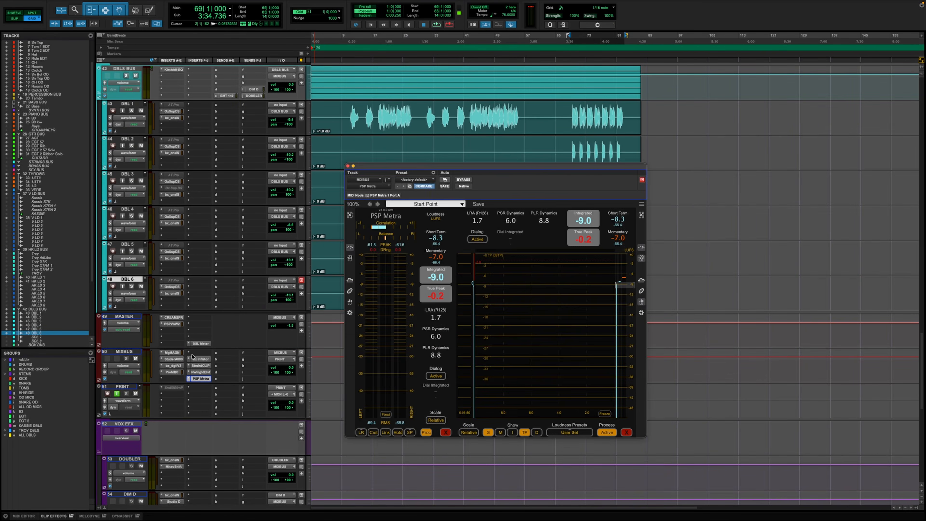
{"action": "left_click", "coordinate": [208, 371]}
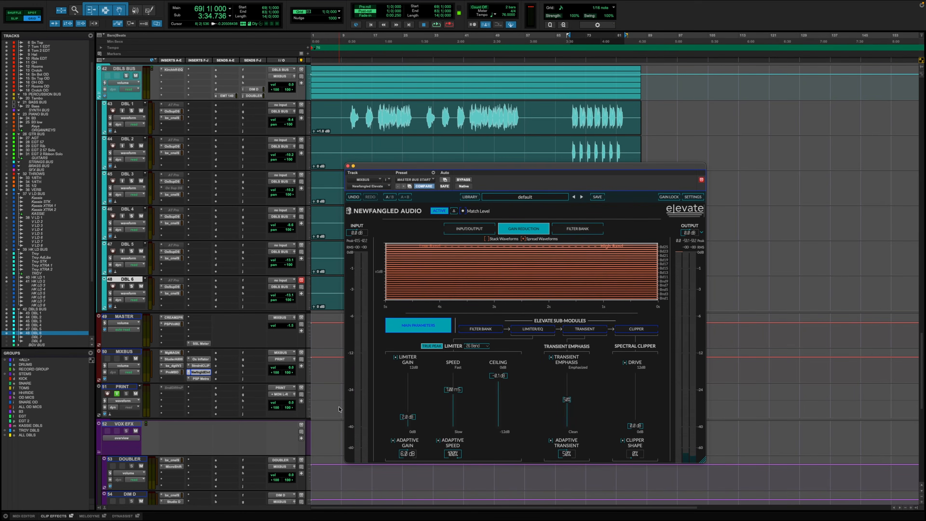
{"action": "left_click", "coordinate": [197, 358]}
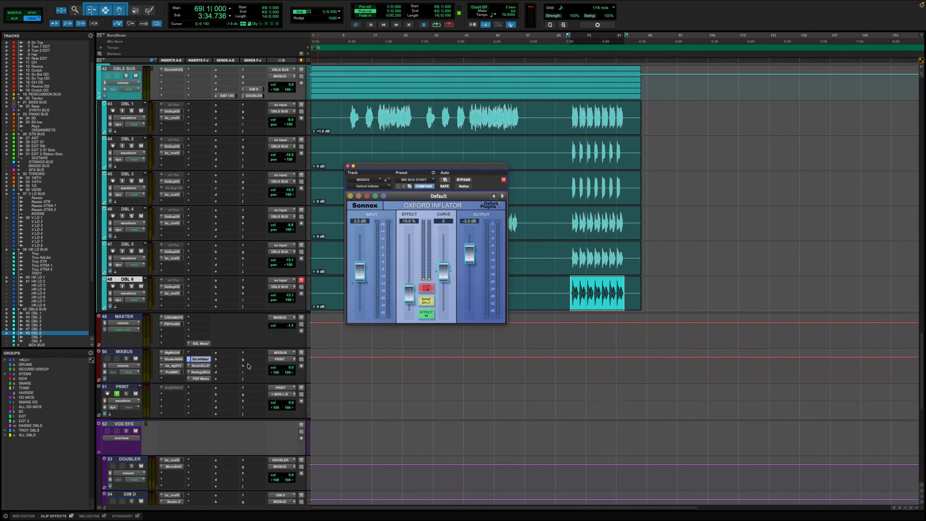
{"action": "left_click", "coordinate": [201, 378]}
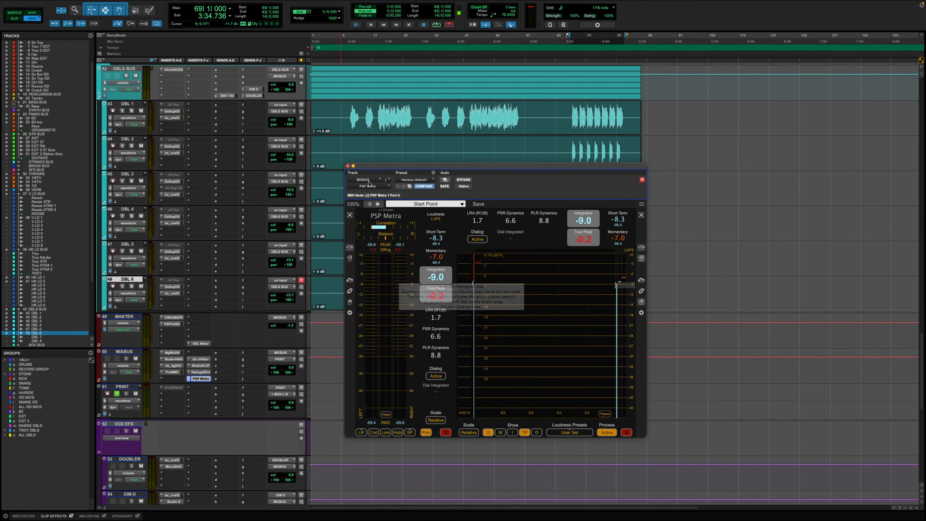
{"action": "left_click", "coordinate": [348, 166]}
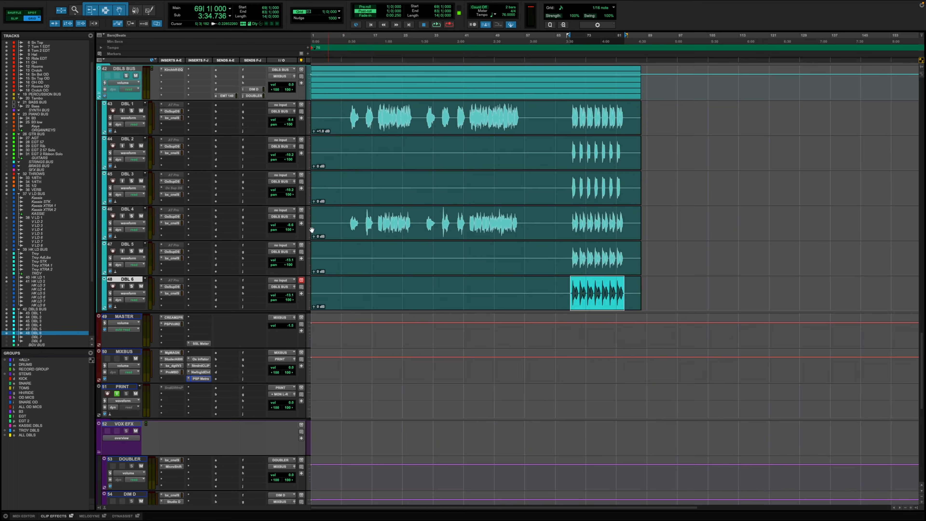
Return to the song's start, record-enable the PRINT track and record a short pass of the mix onto it
{"action": "key", "text": "Return"}
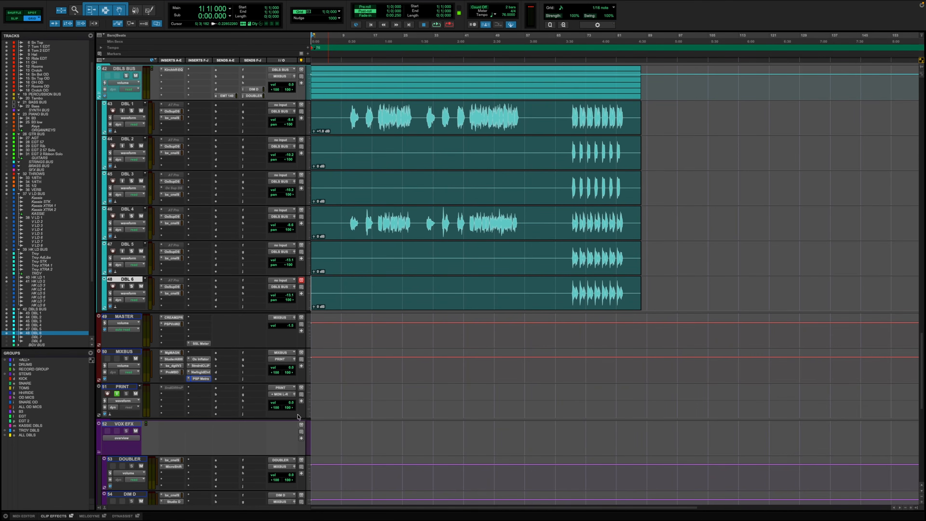
{"action": "left_click", "coordinate": [107, 394]}
{"action": "key", "text": "ctrl+space"}
{"action": "key", "text": "ctrl+bracketright"}
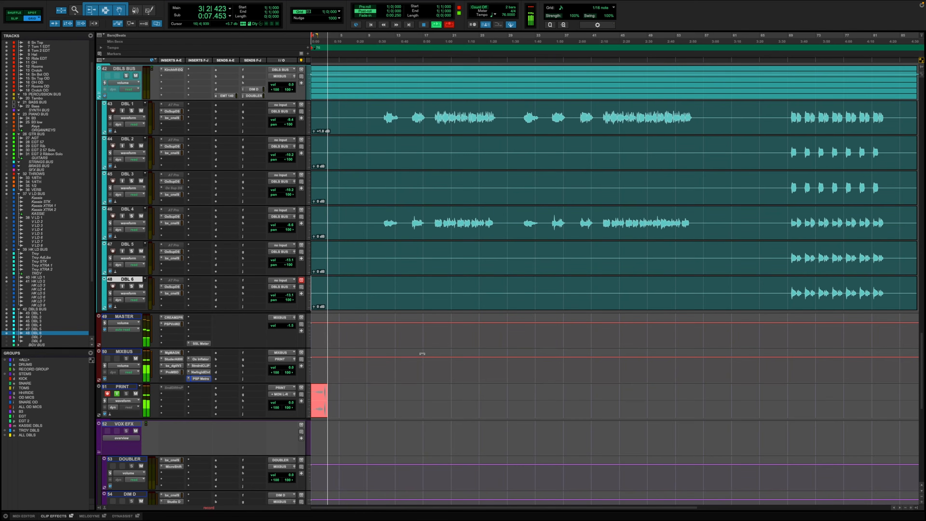
{"action": "key", "text": "space"}
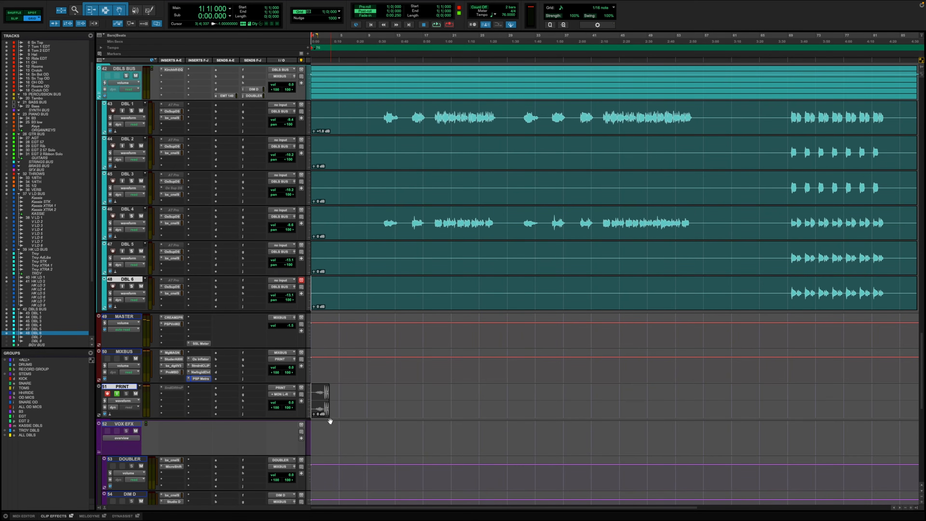
Zoom the timeline out to the full song and look over the tracks between the drum bus and the PRINT track
{"action": "scroll", "coordinate": [466, 354], "scroll_direction": "up", "scroll_amount": 10}
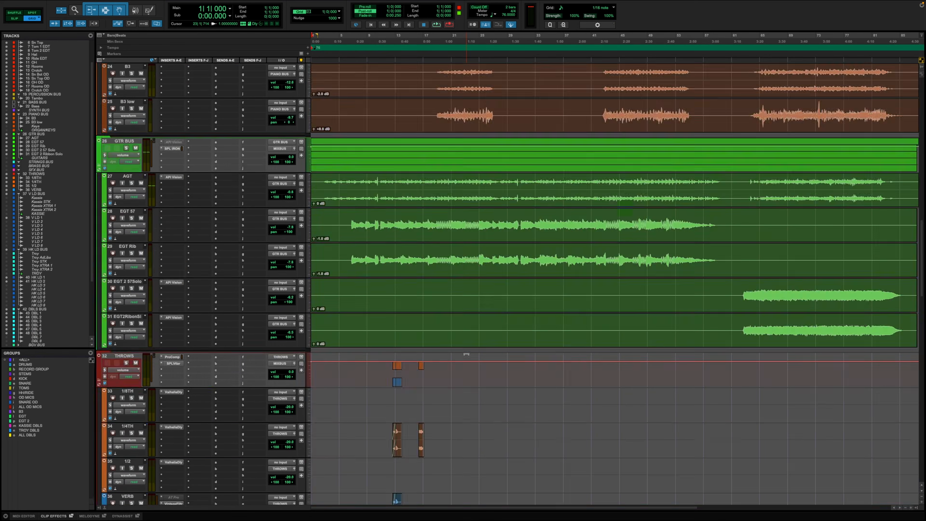
{"action": "scroll", "coordinate": [466, 353], "scroll_direction": "up", "scroll_amount": 8}
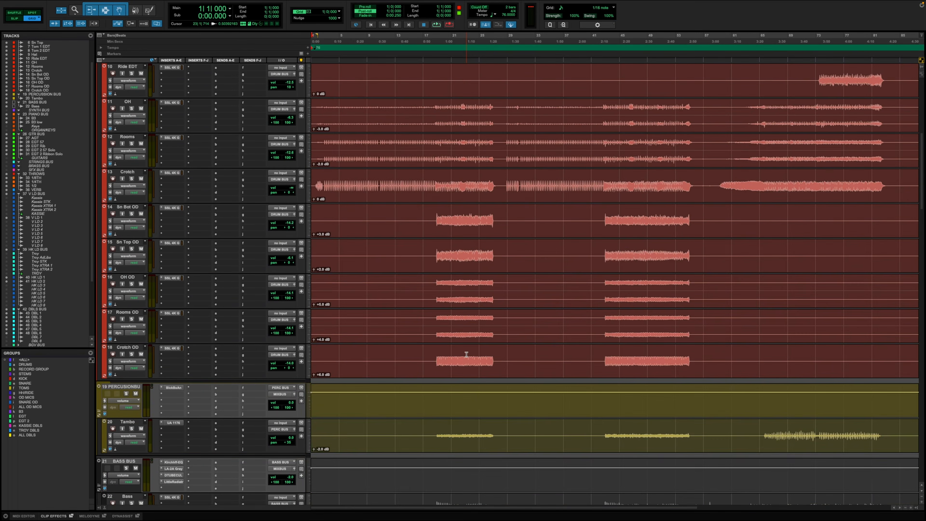
{"action": "scroll", "coordinate": [466, 354], "scroll_direction": "up", "scroll_amount": 5}
{"action": "key", "text": "r"}
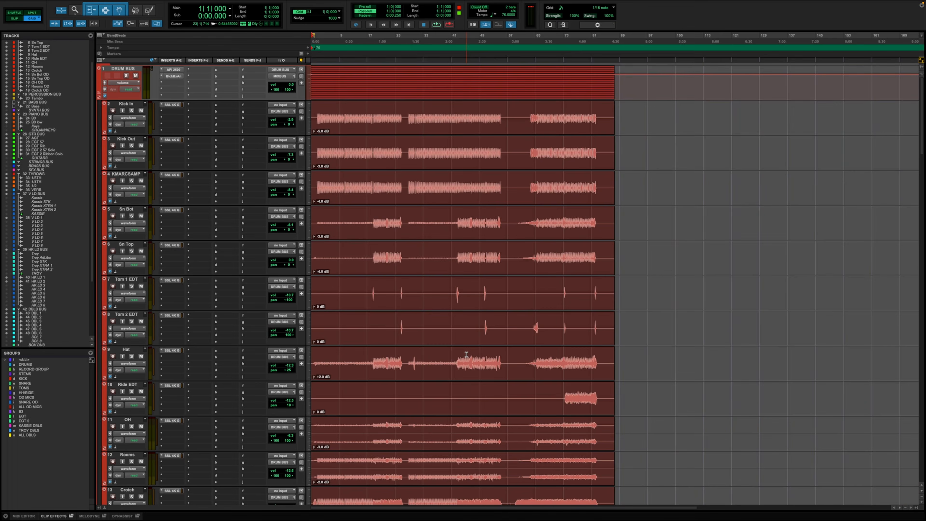
{"action": "scroll", "coordinate": [466, 353], "scroll_direction": "down", "scroll_amount": 15}
{"action": "scroll", "coordinate": [466, 354], "scroll_direction": "down", "scroll_amount": 10}
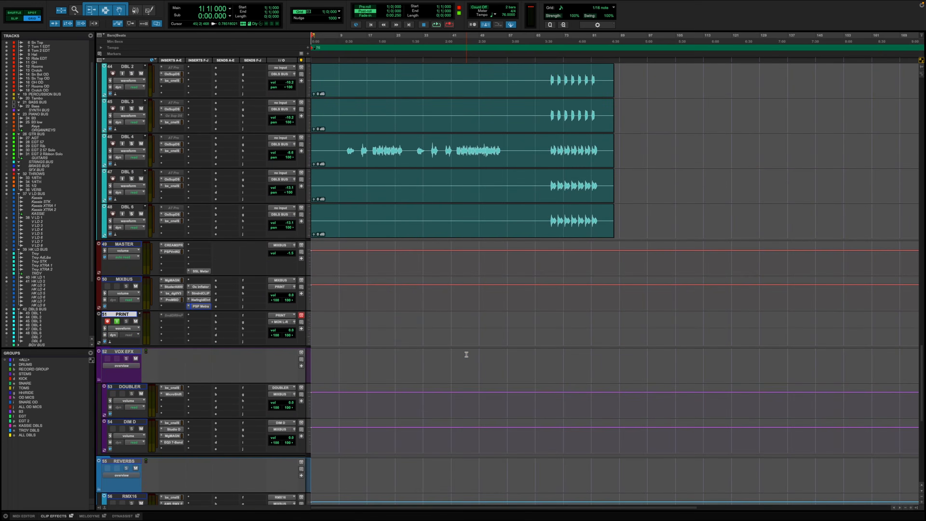
{"action": "scroll", "coordinate": [466, 354], "scroll_direction": "up", "scroll_amount": 7}
{"action": "scroll", "coordinate": [466, 354], "scroll_direction": "up", "scroll_amount": 11}
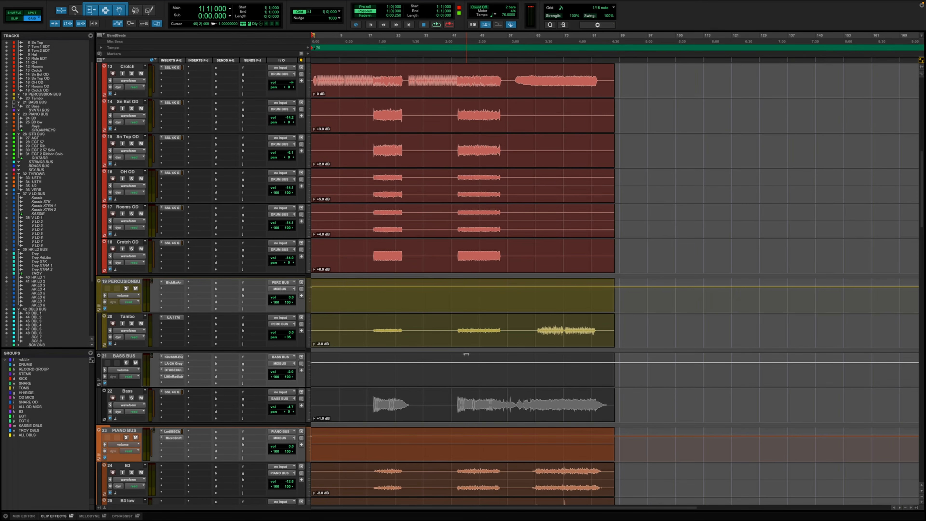
Look over the bass, piano, guitar, throw and lead vocal tracks down to the doubles, revisiting the drum tracks in between
{"action": "scroll", "coordinate": [545, 353], "scroll_direction": "down", "scroll_amount": 6}
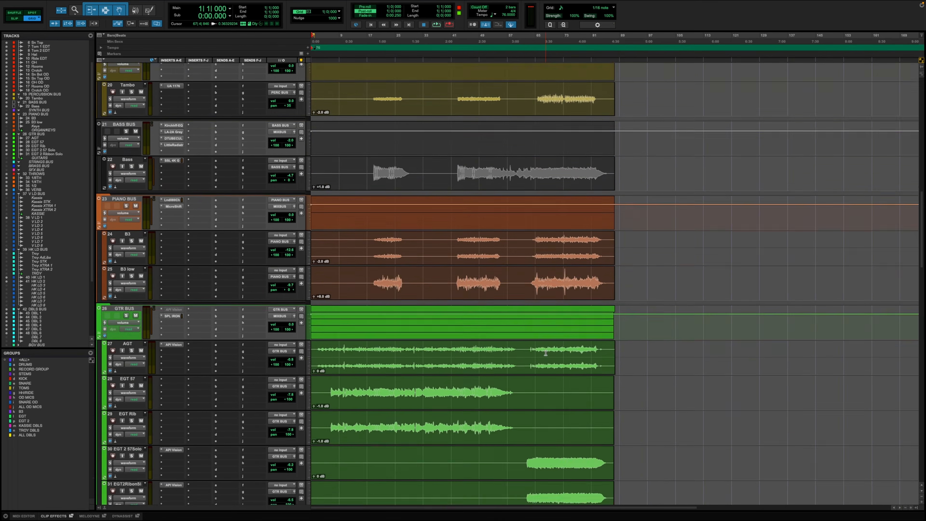
{"action": "scroll", "coordinate": [546, 353], "scroll_direction": "down", "scroll_amount": 2}
{"action": "scroll", "coordinate": [545, 353], "scroll_direction": "down", "scroll_amount": 15}
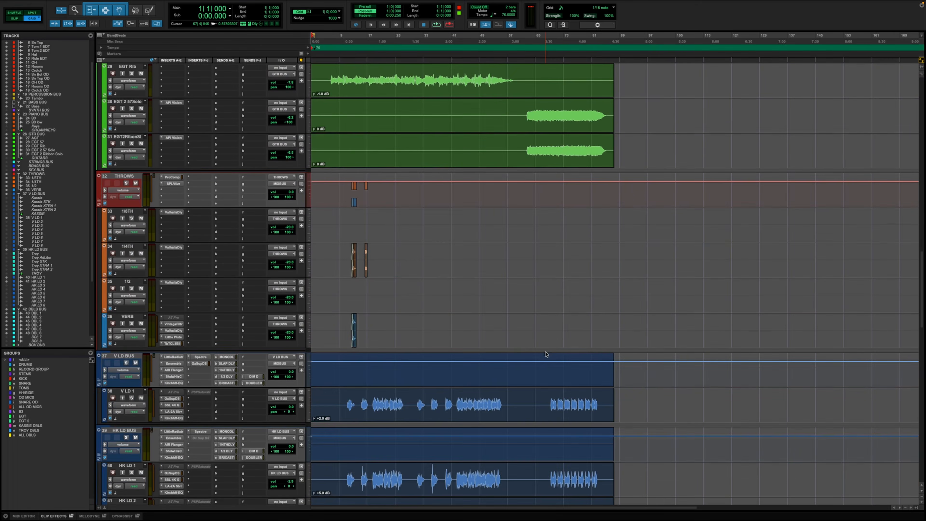
{"action": "scroll", "coordinate": [545, 355], "scroll_direction": "down", "scroll_amount": 3}
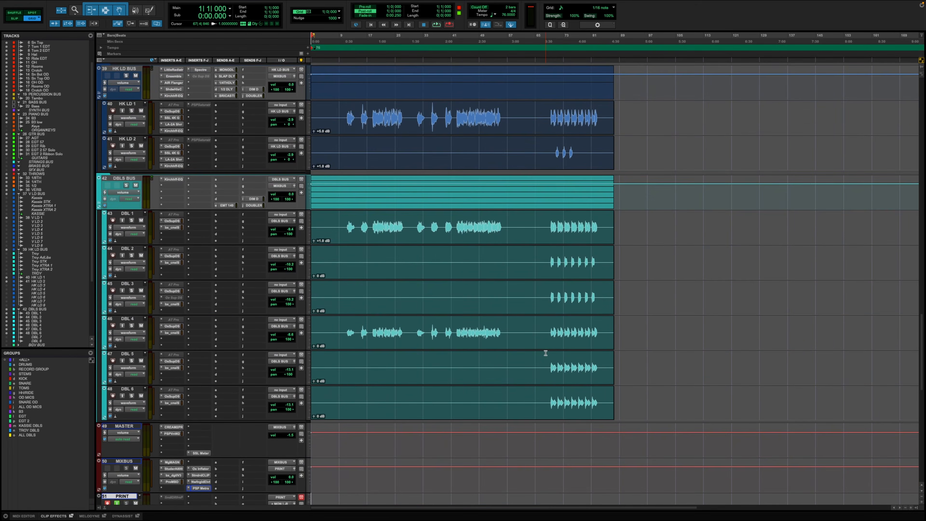
{"action": "scroll", "coordinate": [546, 354], "scroll_direction": "up", "scroll_amount": 7}
{"action": "scroll", "coordinate": [545, 355], "scroll_direction": "up", "scroll_amount": 4}
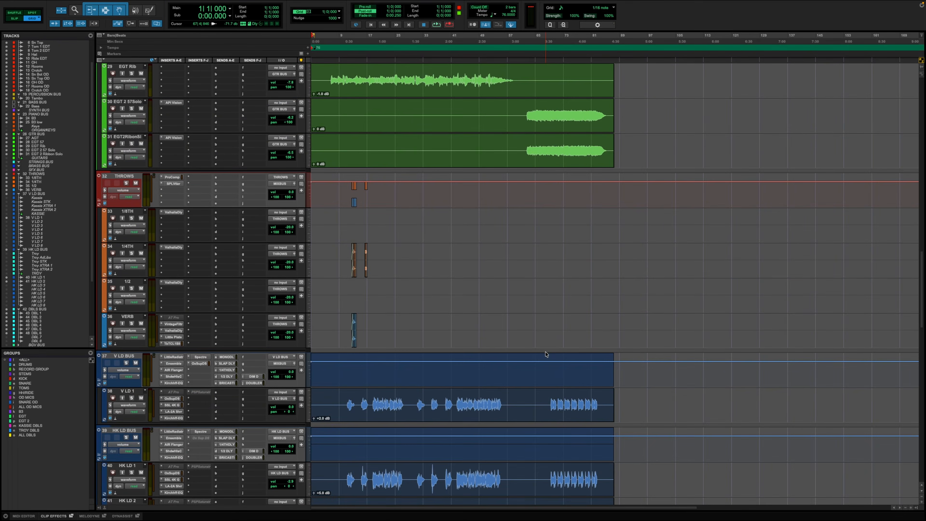
{"action": "scroll", "coordinate": [545, 354], "scroll_direction": "up", "scroll_amount": 20}
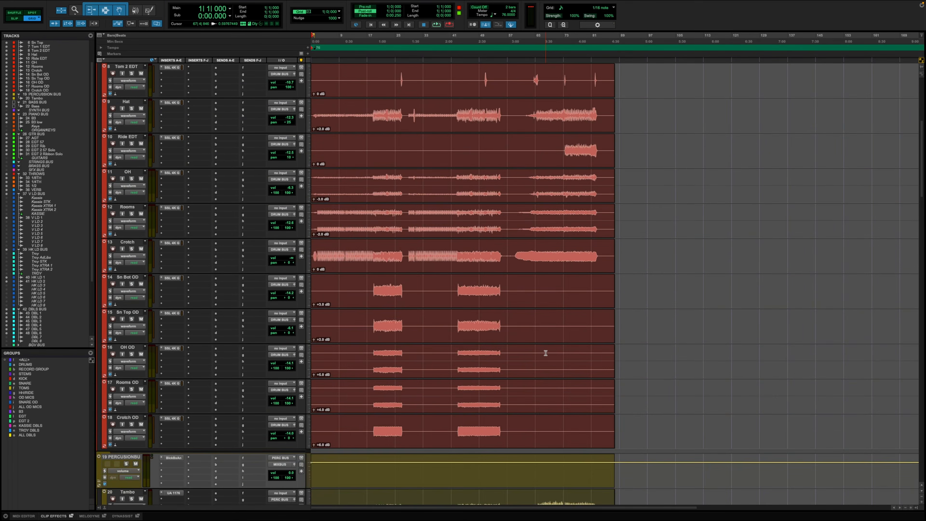
{"action": "scroll", "coordinate": [545, 353], "scroll_direction": "down", "scroll_amount": 20}
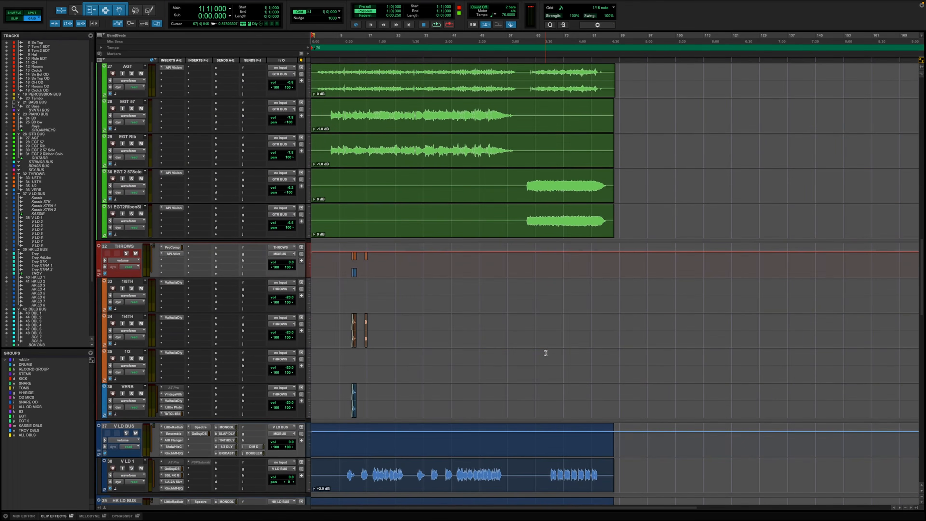
{"action": "scroll", "coordinate": [546, 354], "scroll_direction": "up", "scroll_amount": 1}
{"action": "scroll", "coordinate": [545, 353], "scroll_direction": "down", "scroll_amount": 16}
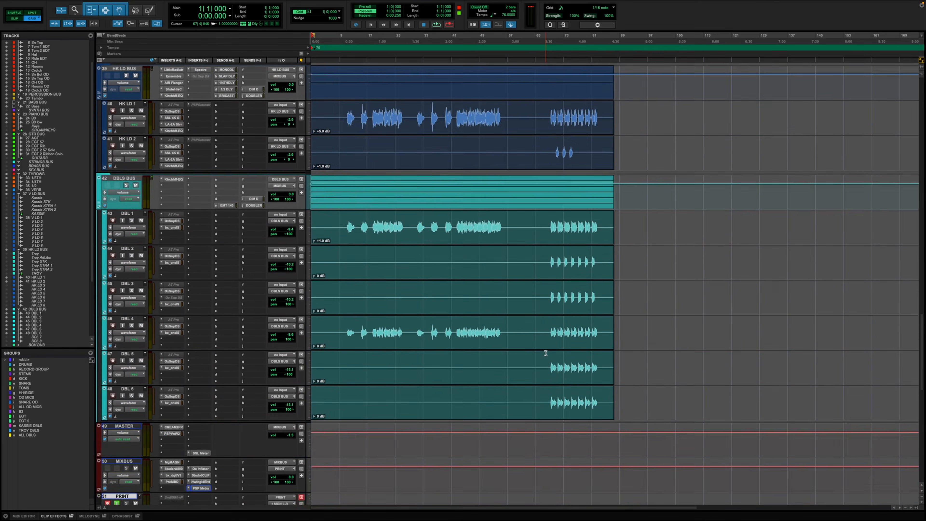
Look over the throws, lead vocals and doubles again, continuing up through the instruments to the drum tracks
{"action": "scroll", "coordinate": [545, 353], "scroll_direction": "up", "scroll_amount": 15}
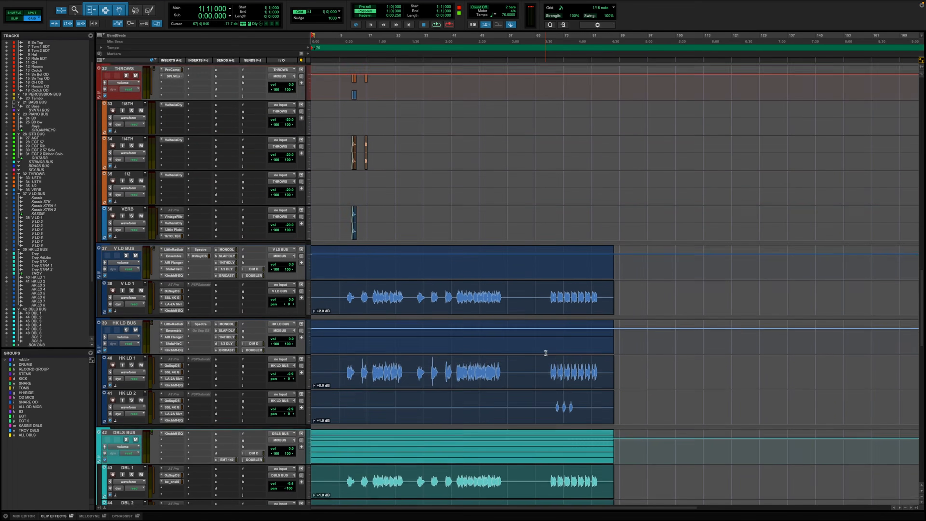
{"action": "scroll", "coordinate": [545, 353], "scroll_direction": "up", "scroll_amount": 2}
{"action": "scroll", "coordinate": [546, 353], "scroll_direction": "down", "scroll_amount": 13}
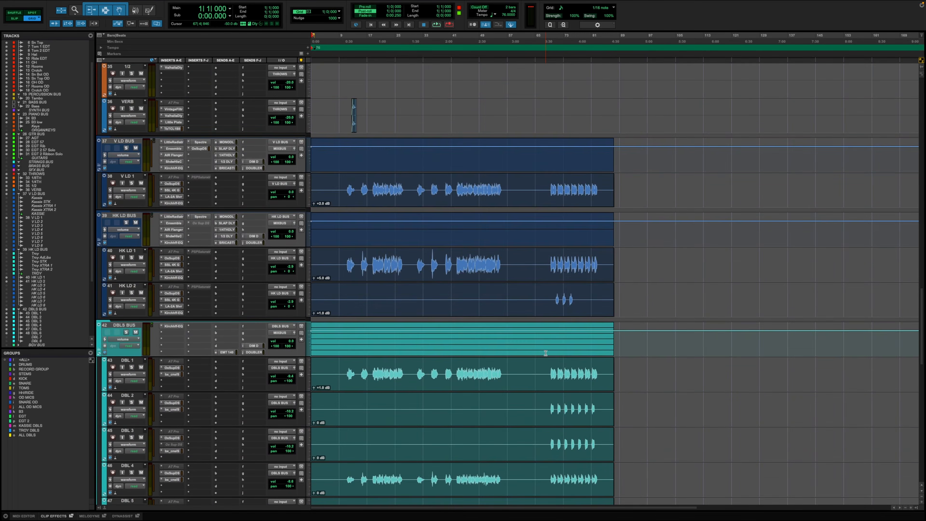
{"action": "scroll", "coordinate": [546, 353], "scroll_direction": "down", "scroll_amount": 7}
{"action": "scroll", "coordinate": [546, 353], "scroll_direction": "up", "scroll_amount": 14}
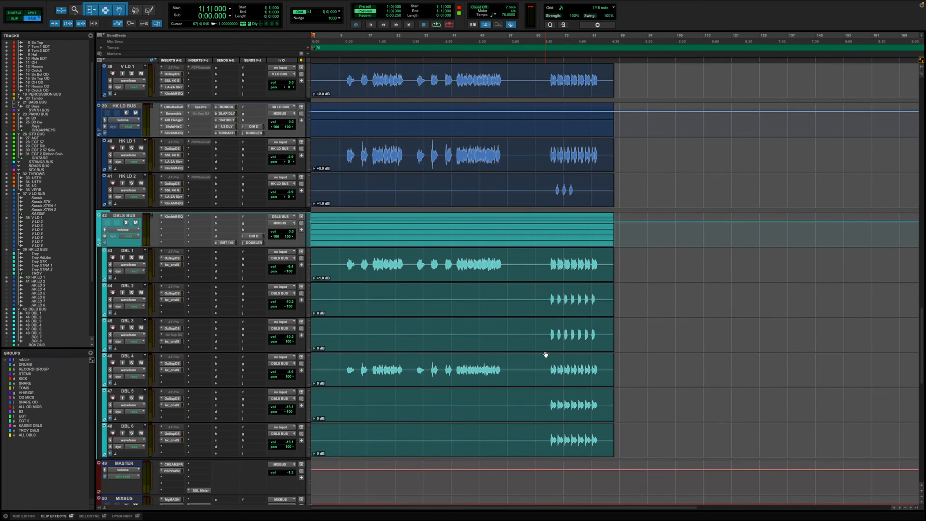
{"action": "scroll", "coordinate": [545, 354], "scroll_direction": "up", "scroll_amount": 20}
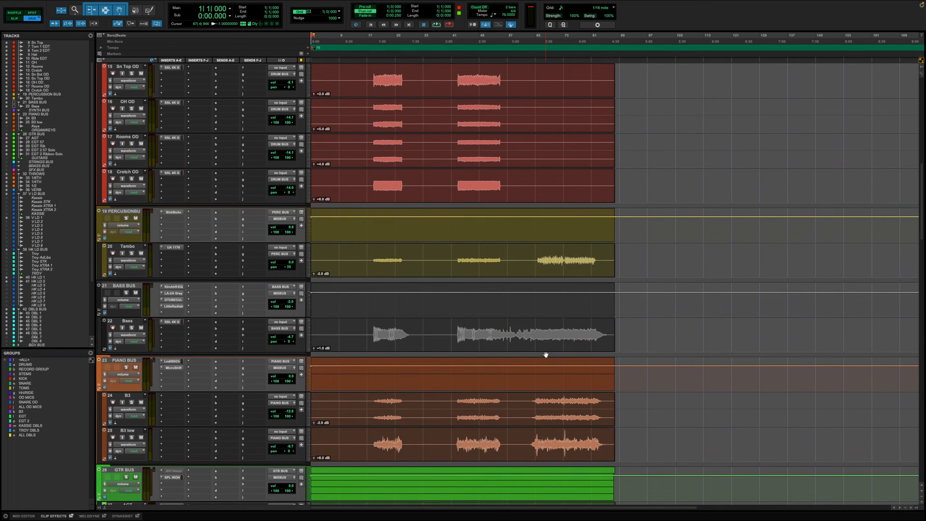
{"action": "scroll", "coordinate": [545, 353], "scroll_direction": "up", "scroll_amount": 8}
Look over the tracks down to the vocal effects, reverb and delay returns, and back up to the lead vocals and doubles
{"action": "scroll", "coordinate": [545, 353], "scroll_direction": "down", "scroll_amount": 20}
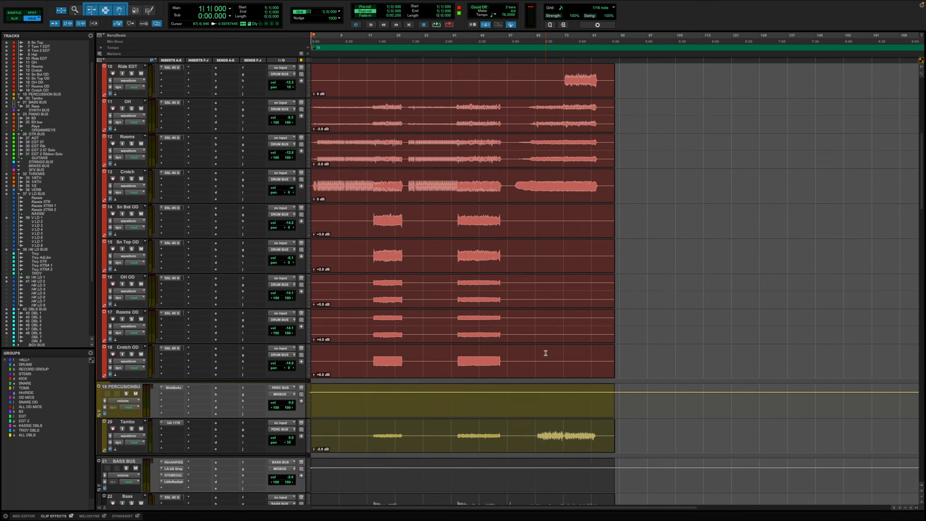
{"action": "scroll", "coordinate": [545, 352], "scroll_direction": "down", "scroll_amount": 10}
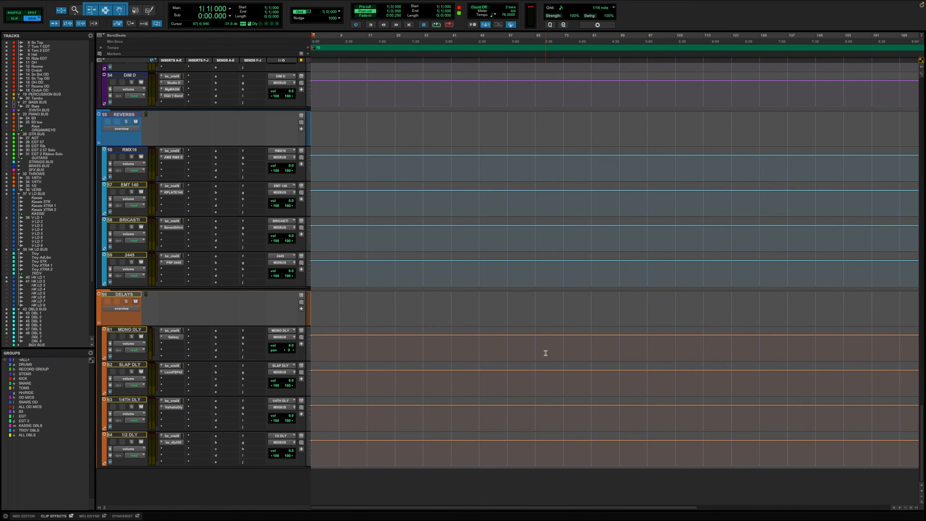
{"action": "scroll", "coordinate": [546, 353], "scroll_direction": "up", "scroll_amount": 18}
{"action": "scroll", "coordinate": [546, 354], "scroll_direction": "down", "scroll_amount": 10}
{"action": "scroll", "coordinate": [545, 353], "scroll_direction": "down", "scroll_amount": 5}
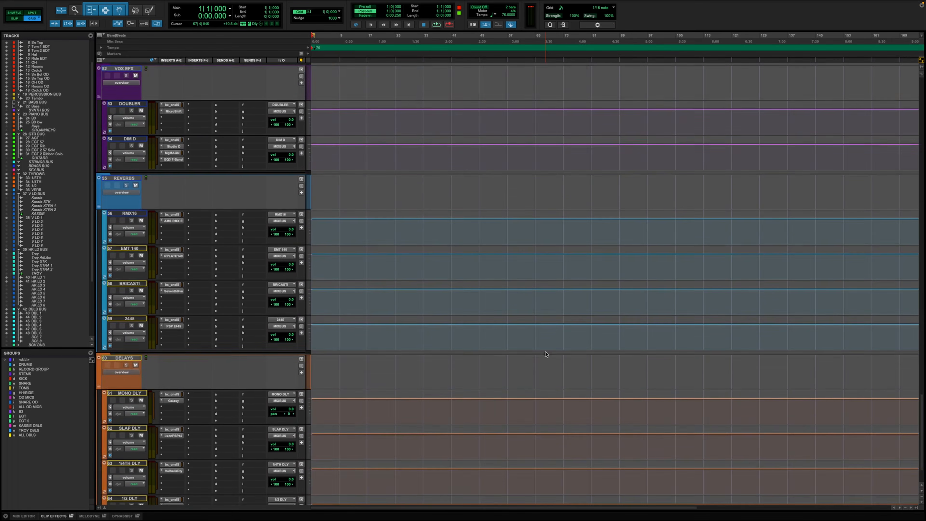
{"action": "scroll", "coordinate": [545, 353], "scroll_direction": "up", "scroll_amount": 10}
{"action": "scroll", "coordinate": [545, 352], "scroll_direction": "up", "scroll_amount": 4}
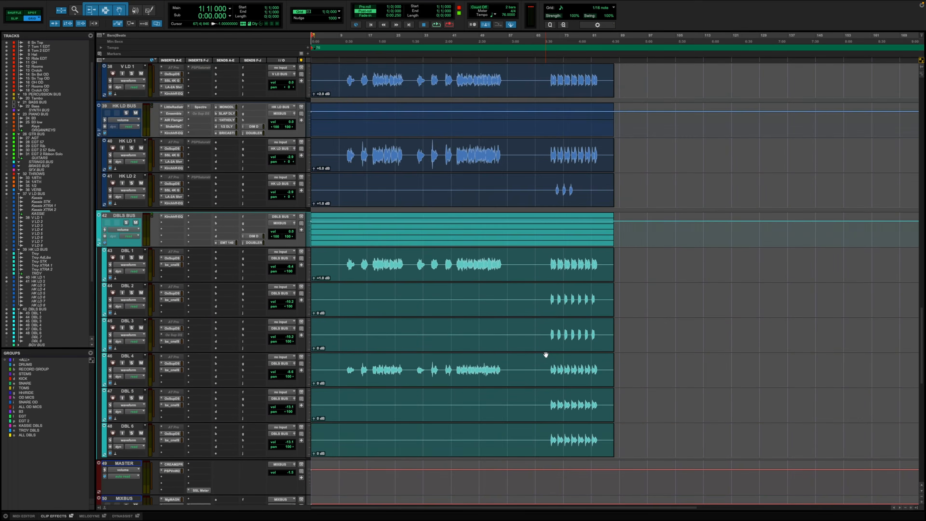
Look over the tracks from the doubles up to the guitars and drum bus, then down to the reverb and delay returns
{"action": "scroll", "coordinate": [545, 352], "scroll_direction": "down", "scroll_amount": 3}
{"action": "scroll", "coordinate": [545, 352], "scroll_direction": "up", "scroll_amount": 16}
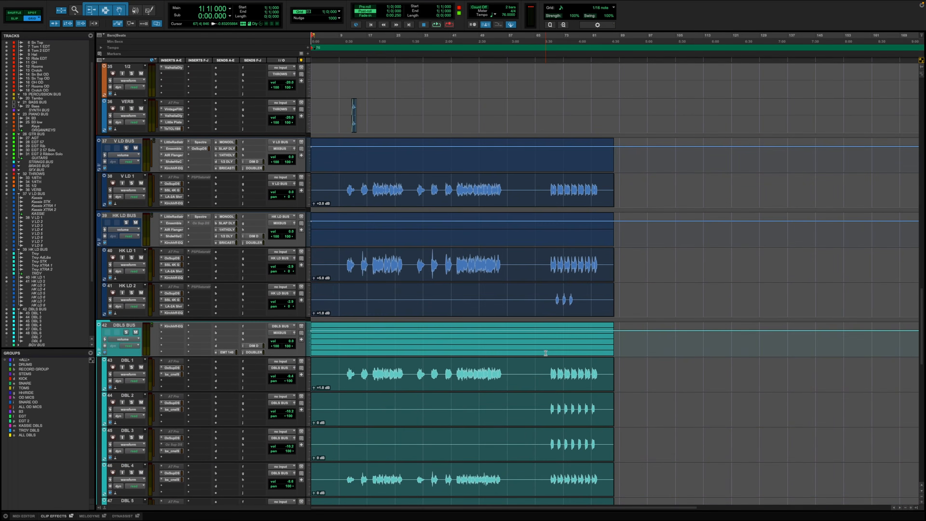
{"action": "scroll", "coordinate": [545, 353], "scroll_direction": "up", "scroll_amount": 3}
{"action": "scroll", "coordinate": [546, 352], "scroll_direction": "down", "scroll_amount": 16}
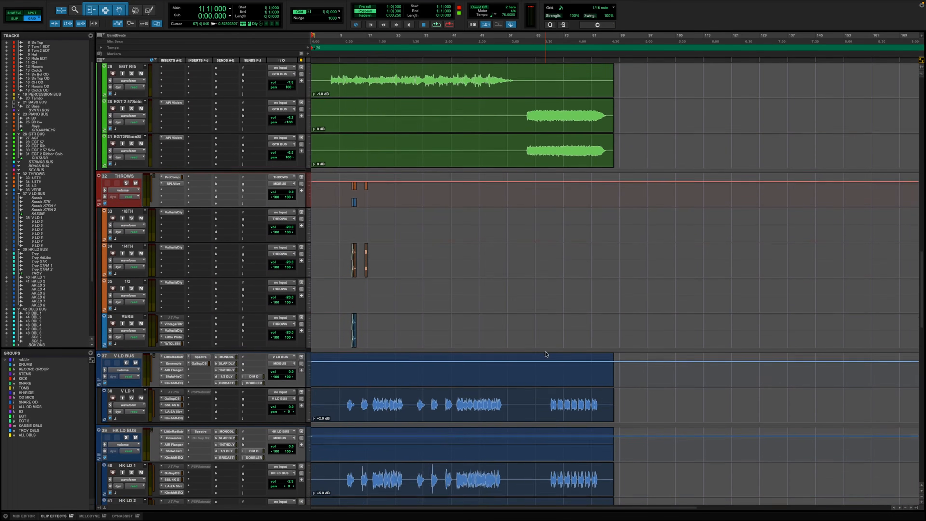
{"action": "scroll", "coordinate": [545, 353], "scroll_direction": "down", "scroll_amount": 7}
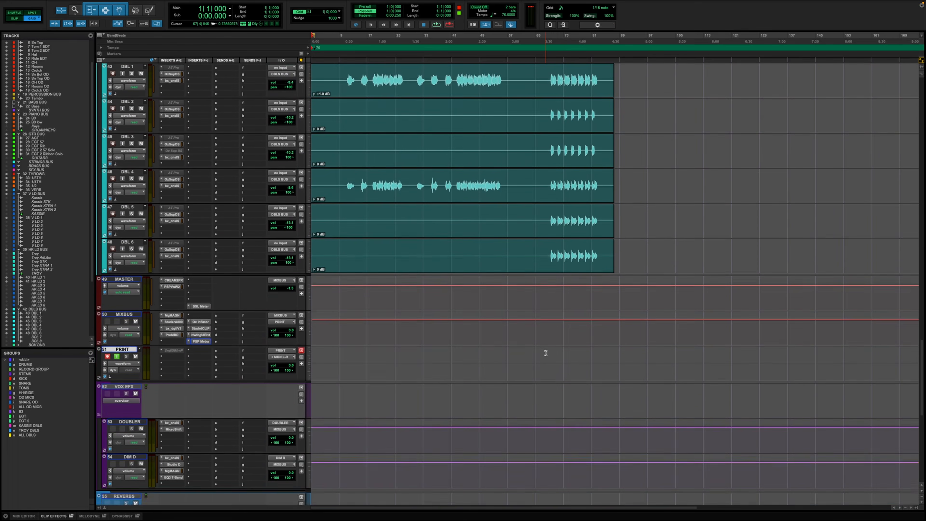
{"action": "scroll", "coordinate": [545, 352], "scroll_direction": "up", "scroll_amount": 20}
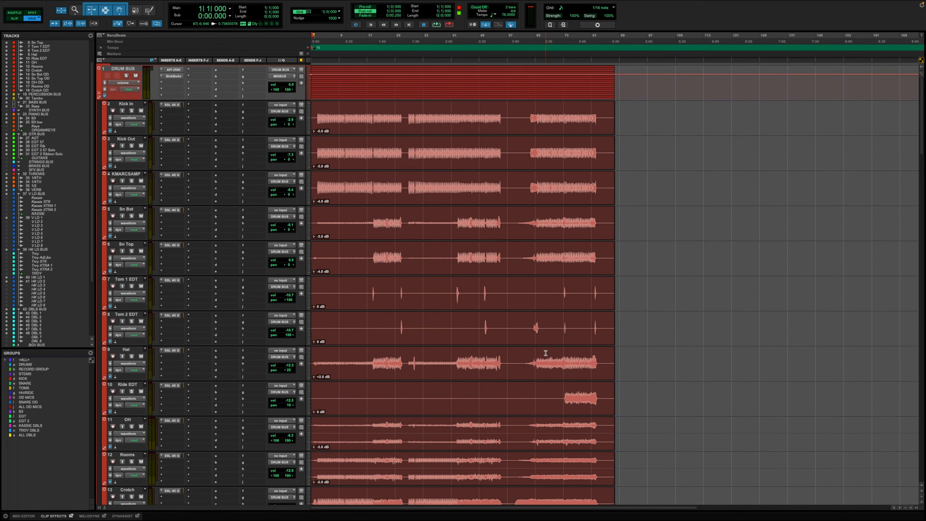
{"action": "scroll", "coordinate": [545, 353], "scroll_direction": "down", "scroll_amount": 20}
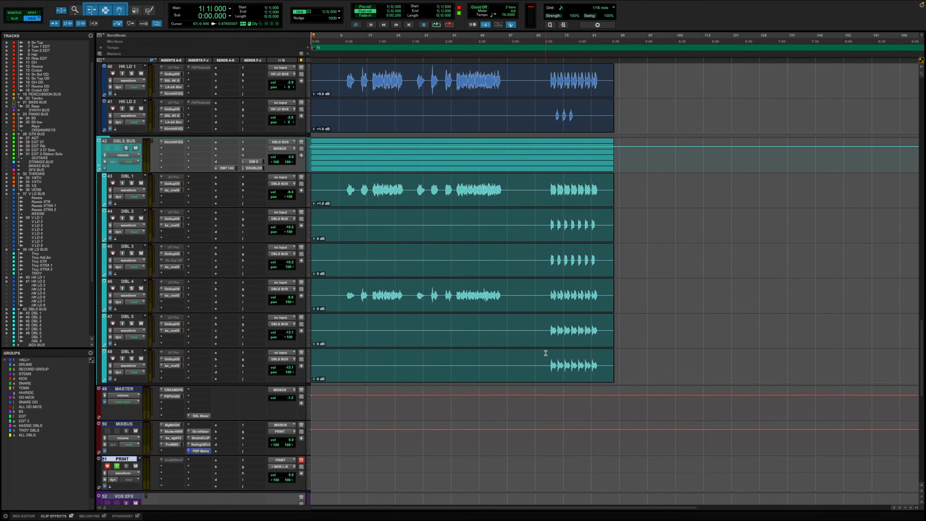
{"action": "scroll", "coordinate": [545, 353], "scroll_direction": "down", "scroll_amount": 10}
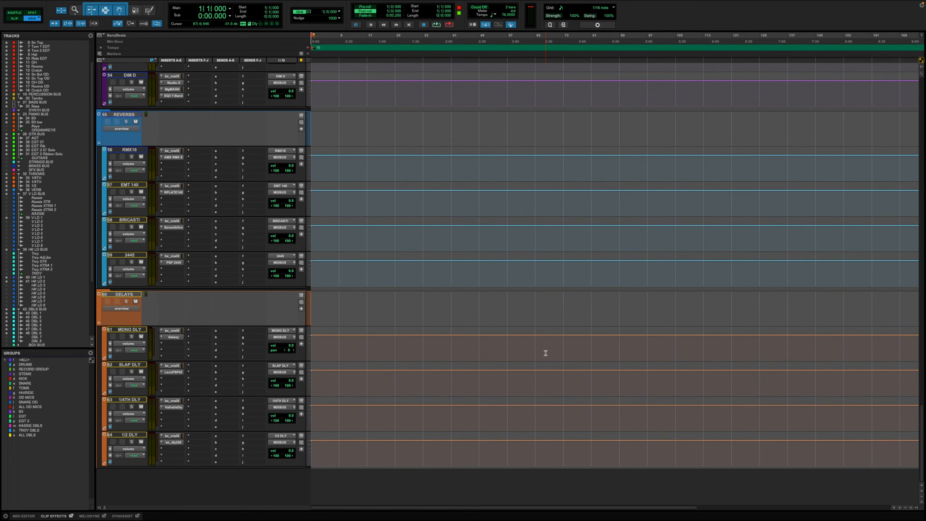
Review the session from the delay returns up to the bass, piano and guitar tracks, and back down through the throws and lead vocals to PRINT
{"action": "scroll", "coordinate": [546, 354], "scroll_direction": "up", "scroll_amount": 5}
{"action": "scroll", "coordinate": [545, 353], "scroll_direction": "up", "scroll_amount": 20}
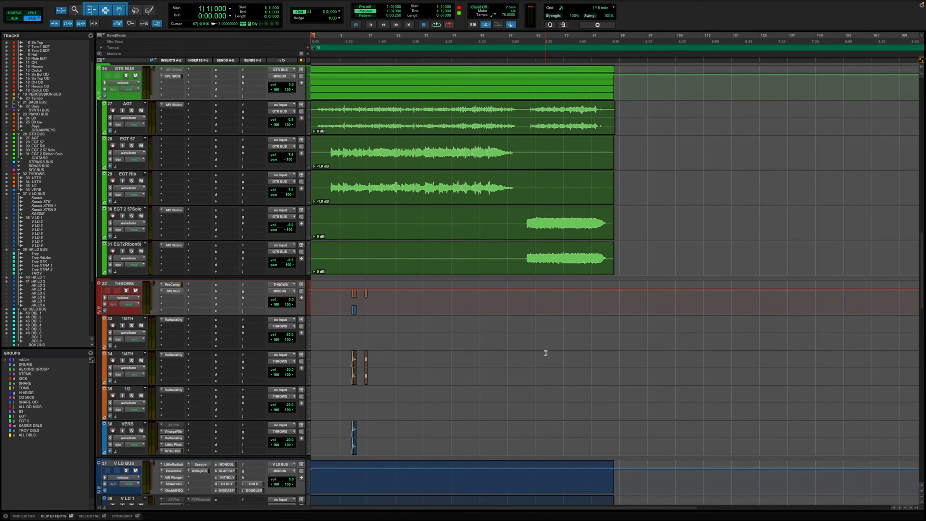
{"action": "scroll", "coordinate": [545, 353], "scroll_direction": "up", "scroll_amount": 10}
{"action": "scroll", "coordinate": [545, 354], "scroll_direction": "down", "scroll_amount": 5}
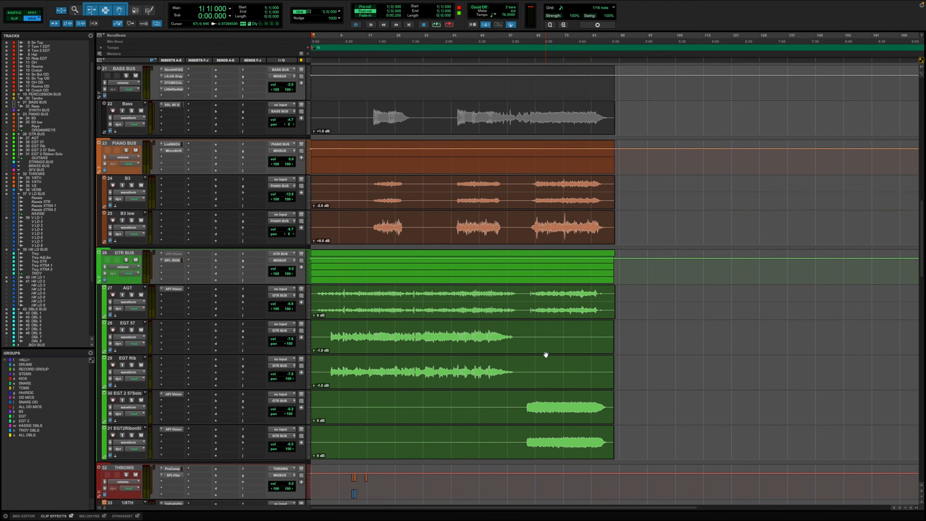
{"action": "scroll", "coordinate": [545, 353], "scroll_direction": "down", "scroll_amount": 15}
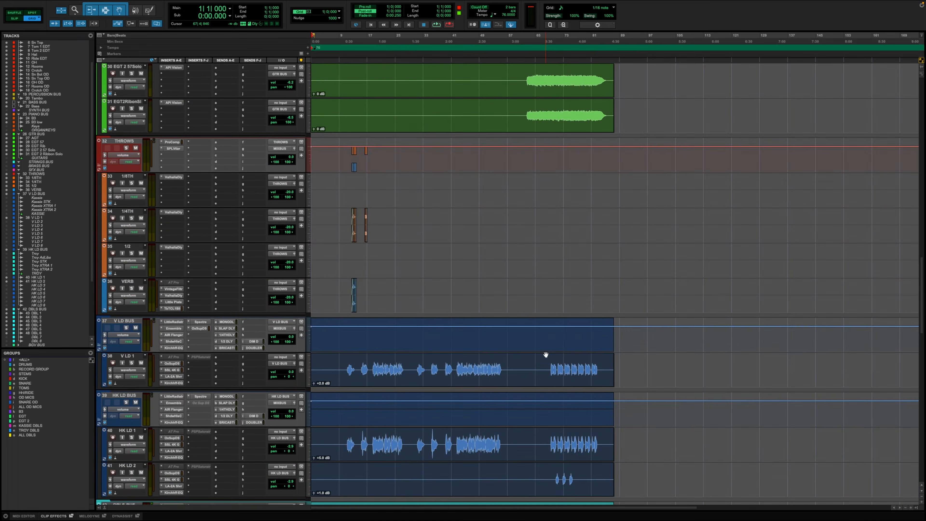
{"action": "scroll", "coordinate": [545, 353], "scroll_direction": "down", "scroll_amount": 7}
{"action": "scroll", "coordinate": [545, 354], "scroll_direction": "up", "scroll_amount": 8}
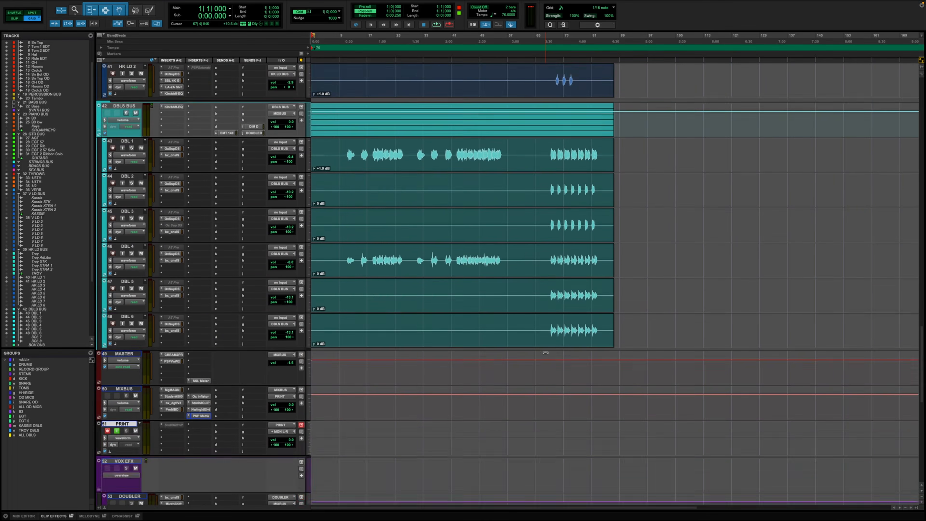
Look through the percussion and drum tracks again, continuing down past the instruments to the doubles, MASTER, MIXBUS, PRINT and vocal effects tracks
{"action": "scroll", "coordinate": [546, 354], "scroll_direction": "up", "scroll_amount": 20}
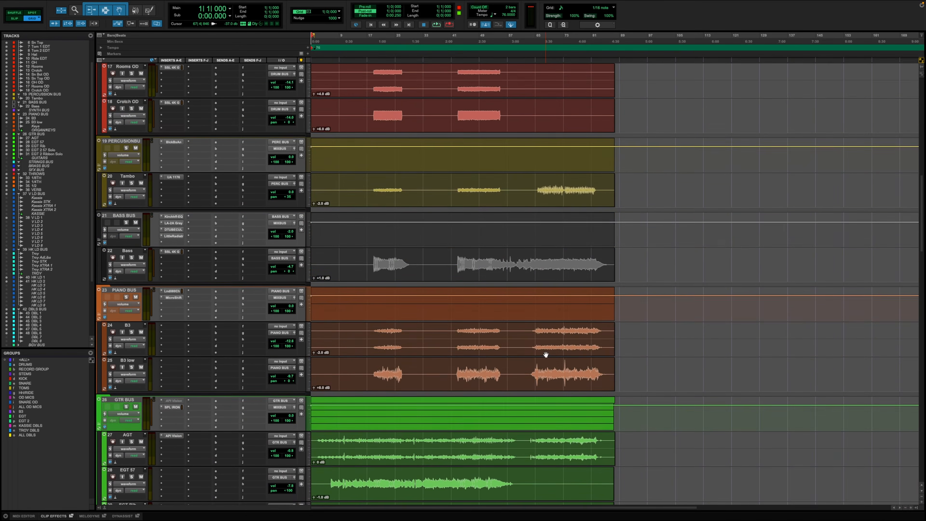
{"action": "scroll", "coordinate": [546, 352], "scroll_direction": "up", "scroll_amount": 13}
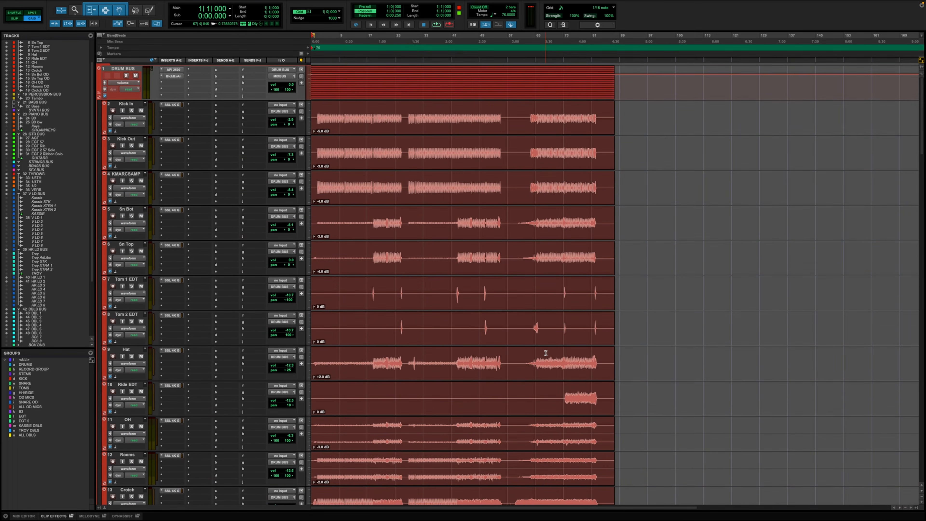
{"action": "scroll", "coordinate": [545, 353], "scroll_direction": "down", "scroll_amount": 20}
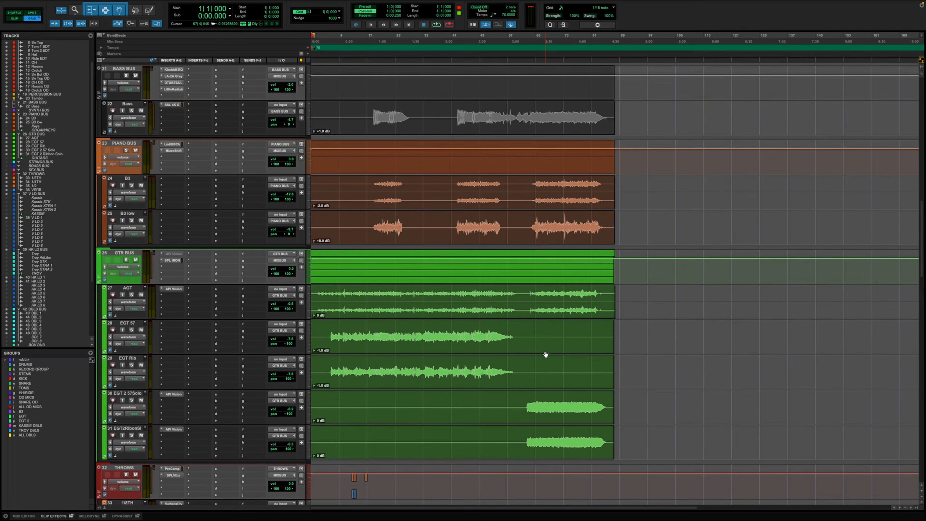
{"action": "scroll", "coordinate": [545, 353], "scroll_direction": "down", "scroll_amount": 16}
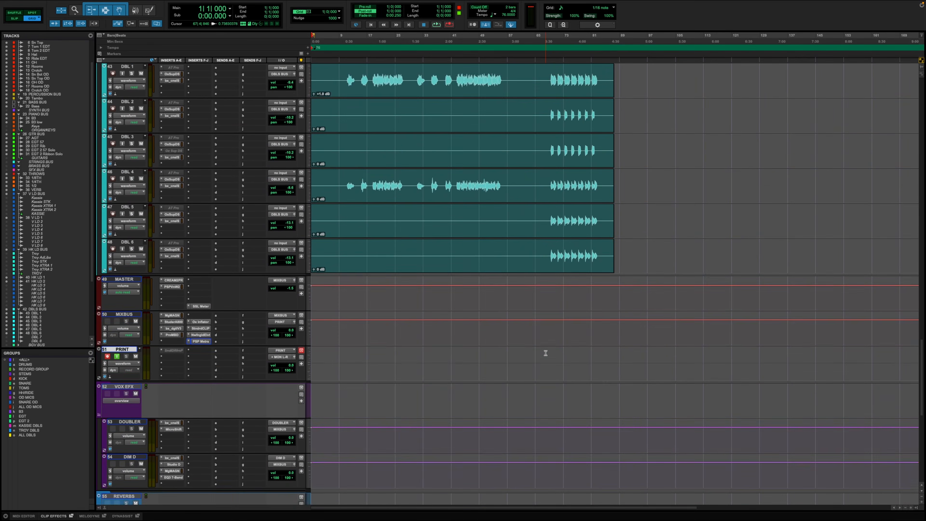
{"action": "scroll", "coordinate": [545, 353], "scroll_direction": "down", "scroll_amount": 9}
{"action": "scroll", "coordinate": [545, 353], "scroll_direction": "up", "scroll_amount": 20}
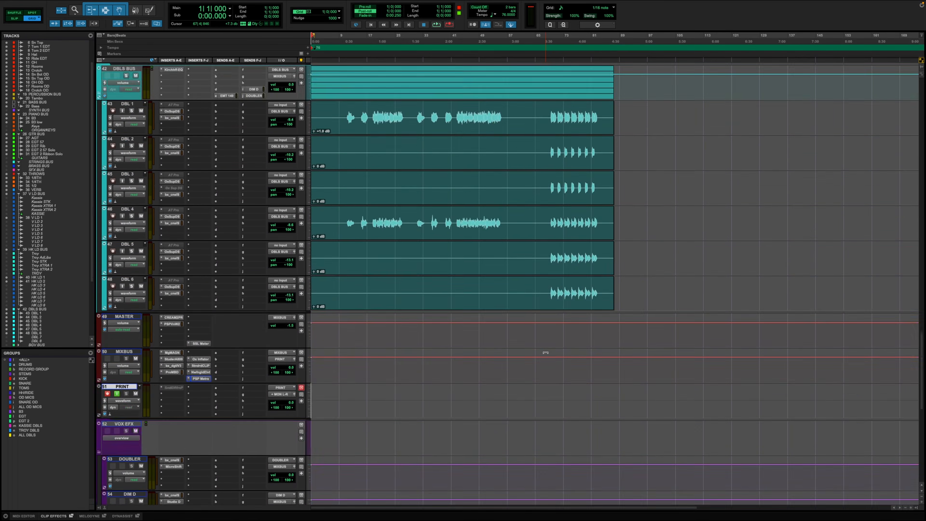
{"action": "scroll", "coordinate": [545, 353], "scroll_direction": "down", "scroll_amount": 11}
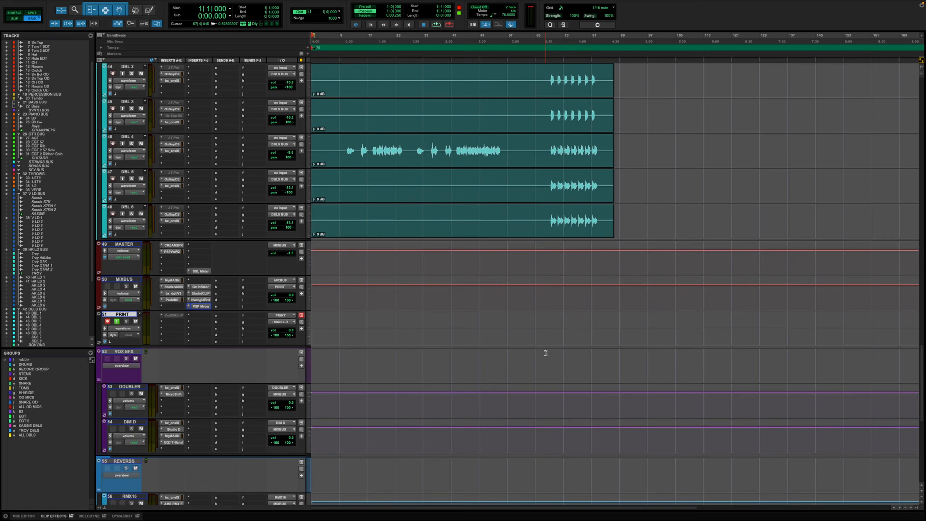
{"action": "scroll", "coordinate": [545, 352], "scroll_direction": "up", "scroll_amount": 3}
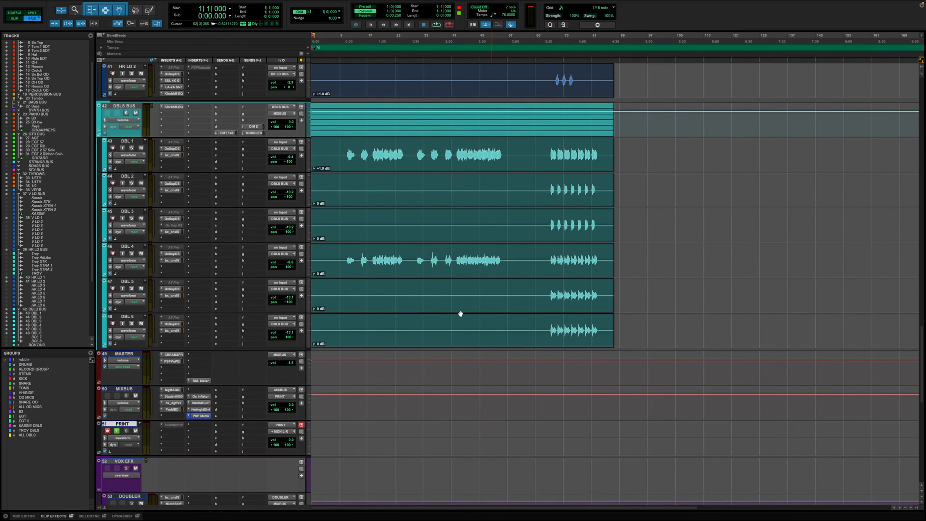